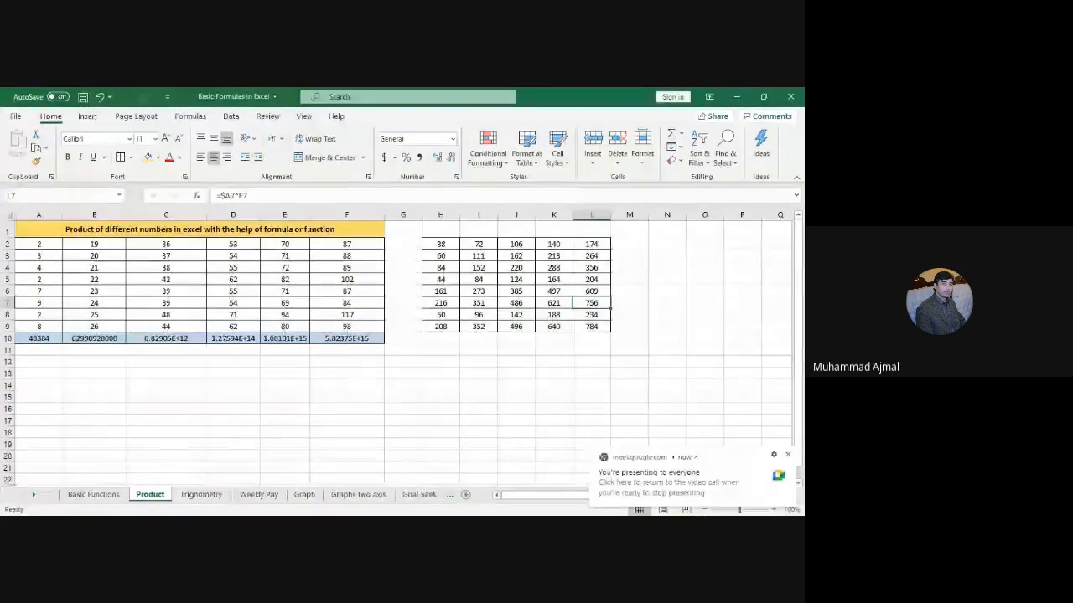
Step: Highlight the first-column values A2:A9 with a yellow fill
{"action": "left_click", "coordinate": [446, 244]}
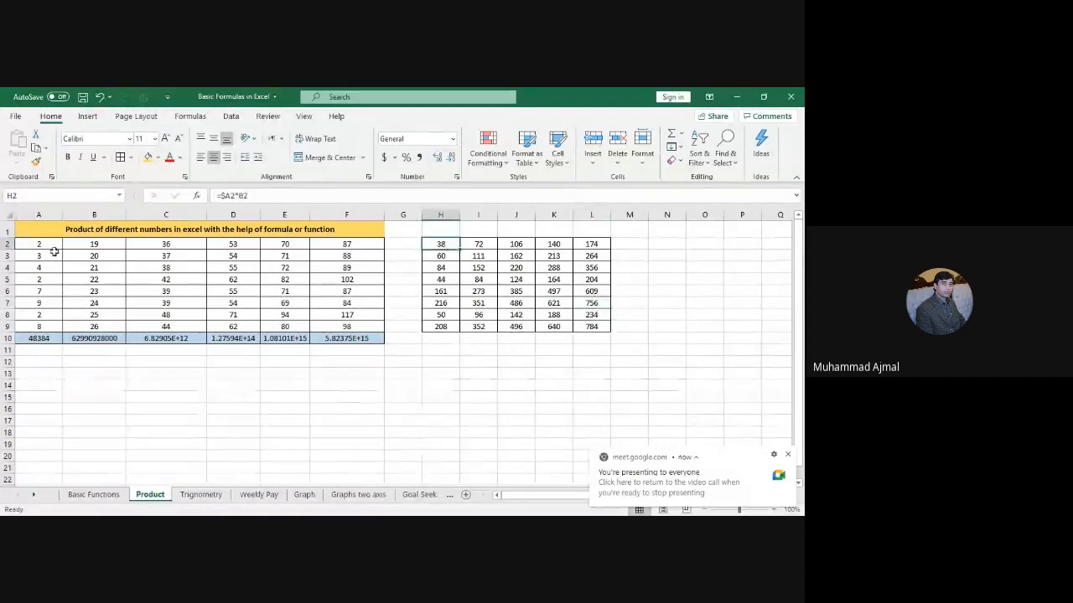
{"action": "left_click_drag", "start_coordinate": [50, 246], "coordinate": [48, 322]}
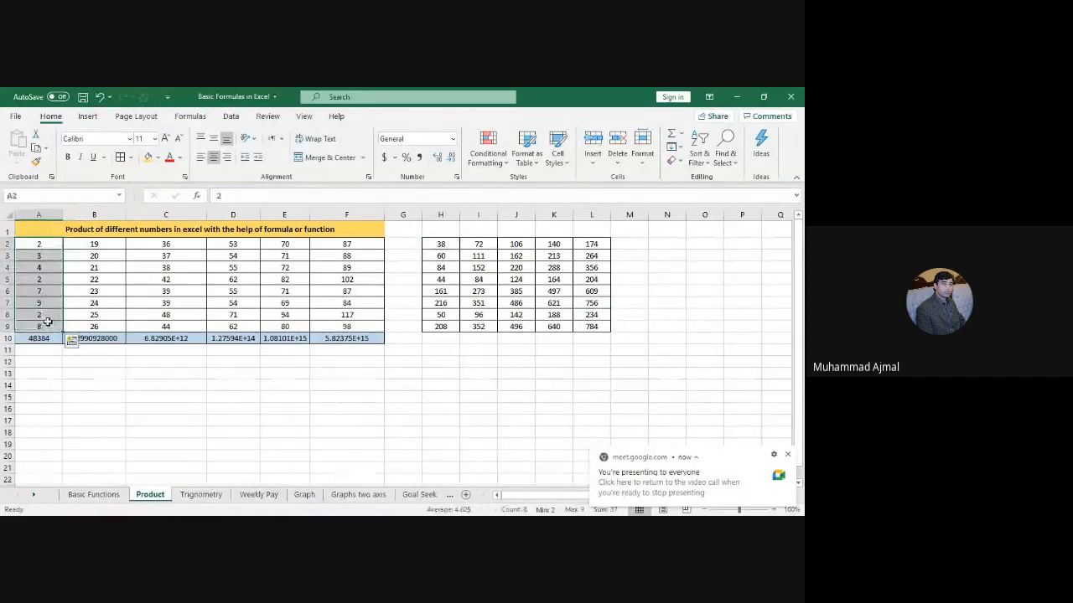
{"action": "left_click", "coordinate": [158, 158]}
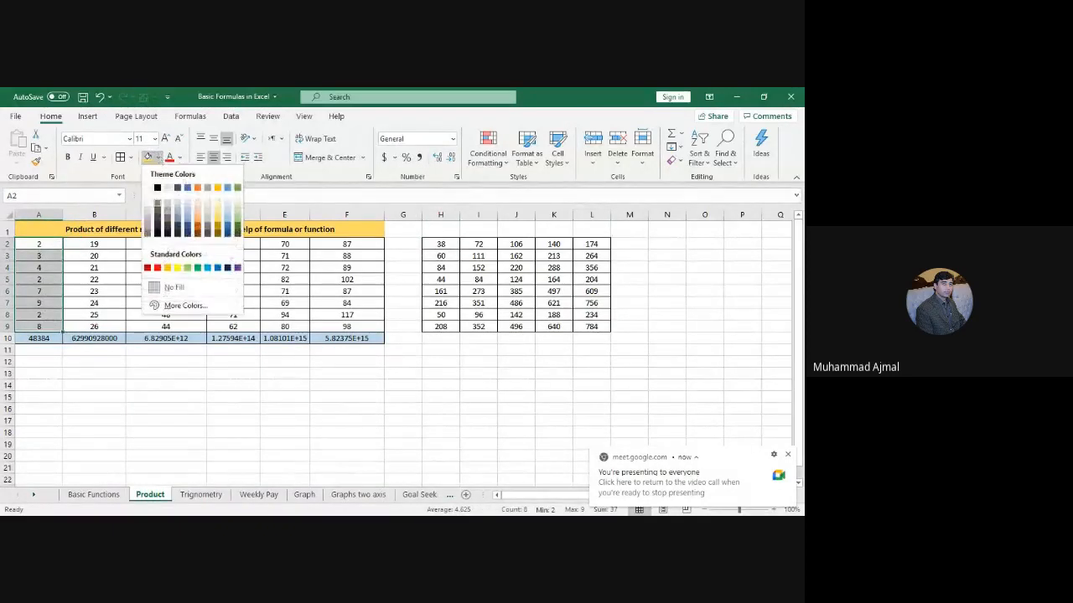
{"action": "left_click", "coordinate": [177, 267]}
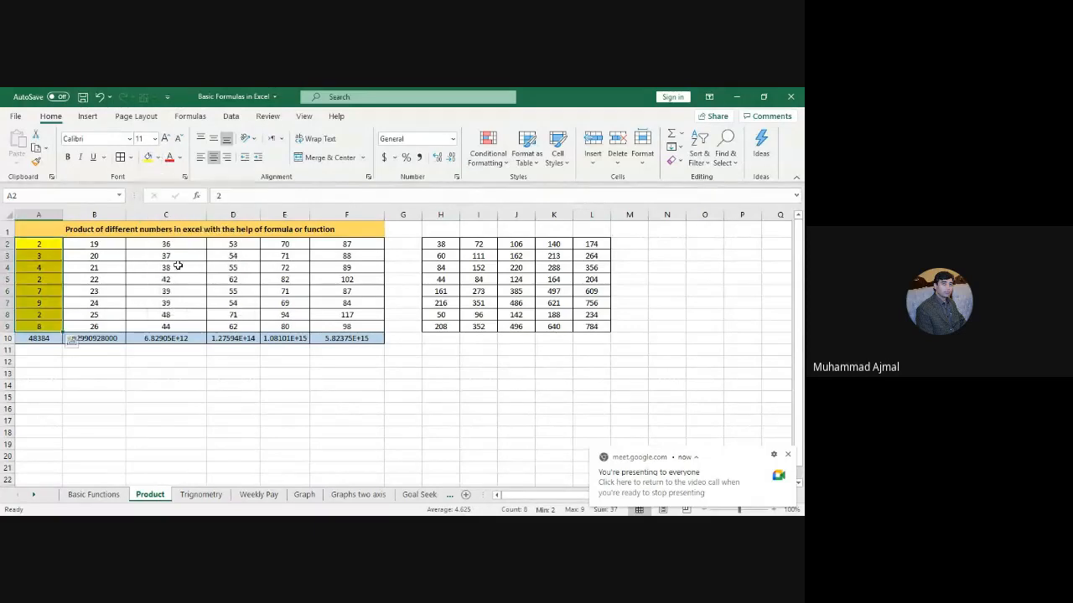
{"action": "left_click", "coordinate": [75, 279]}
{"action": "left_click_drag", "start_coordinate": [52, 244], "coordinate": [48, 326]}
{"action": "left_click", "coordinate": [92, 254]}
{"action": "left_click", "coordinate": [75, 243]}
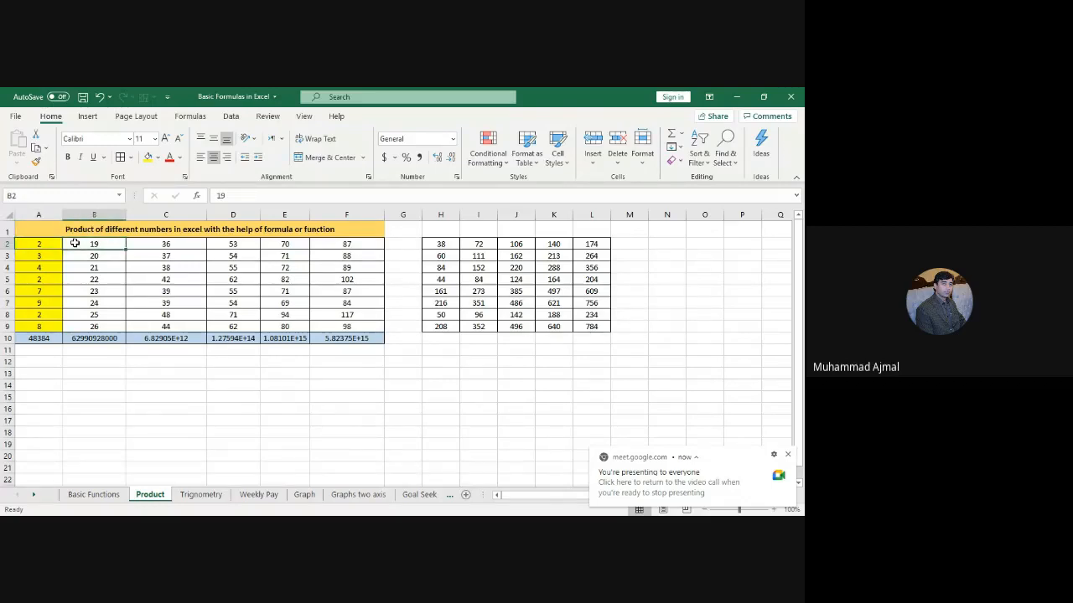
{"action": "key", "text": "Left"}
{"action": "key", "text": "Right"}
{"action": "key", "text": "Right"}
{"action": "key", "text": "Left"}
{"action": "key", "text": "Left"}
{"action": "key", "text": "Right"}
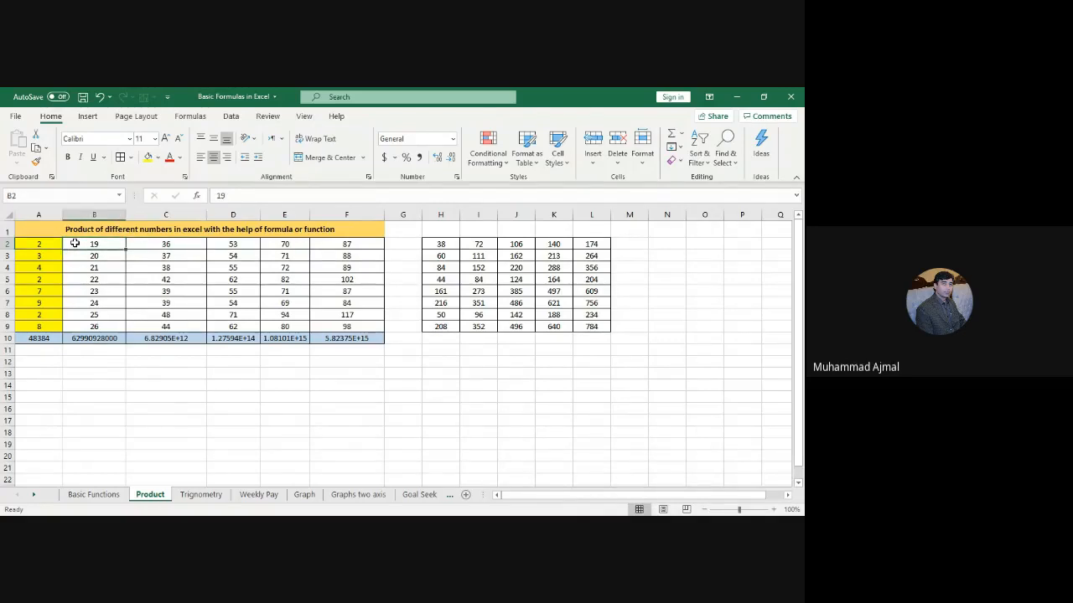
{"action": "key", "text": "Right"}
{"action": "key", "text": "Right"}
{"action": "key", "text": "Left"}
{"action": "key", "text": "Left"}
{"action": "key", "text": "Left"}
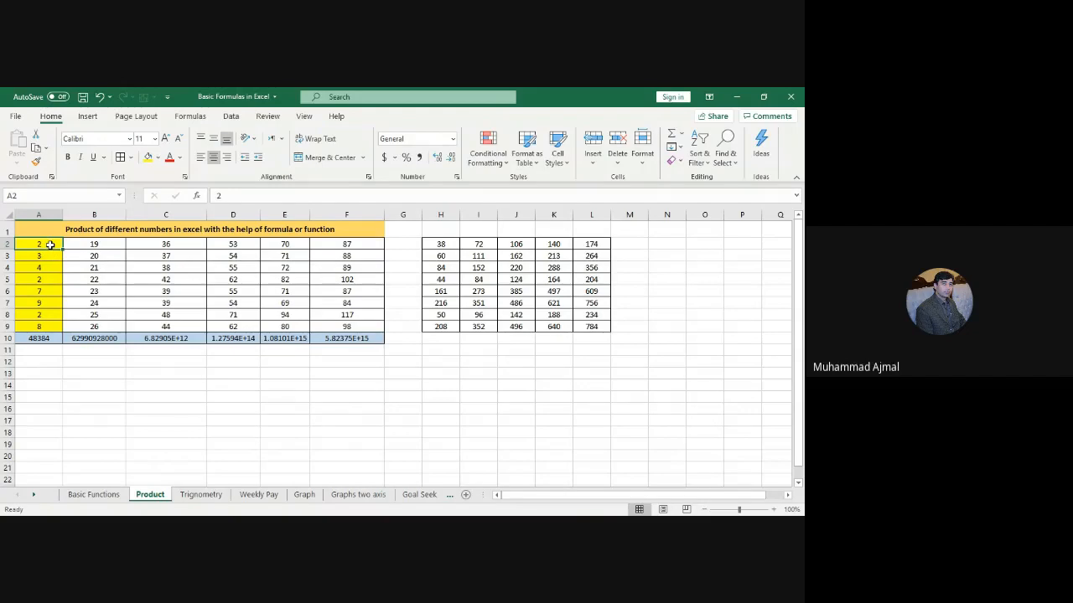
{"action": "mouse_move", "coordinate": [51, 244]}
{"action": "left_mouse_down"}
{"action": "mouse_move", "coordinate": [51, 335]}
{"action": "mouse_move", "coordinate": [50, 326]}
{"action": "left_mouse_up"}
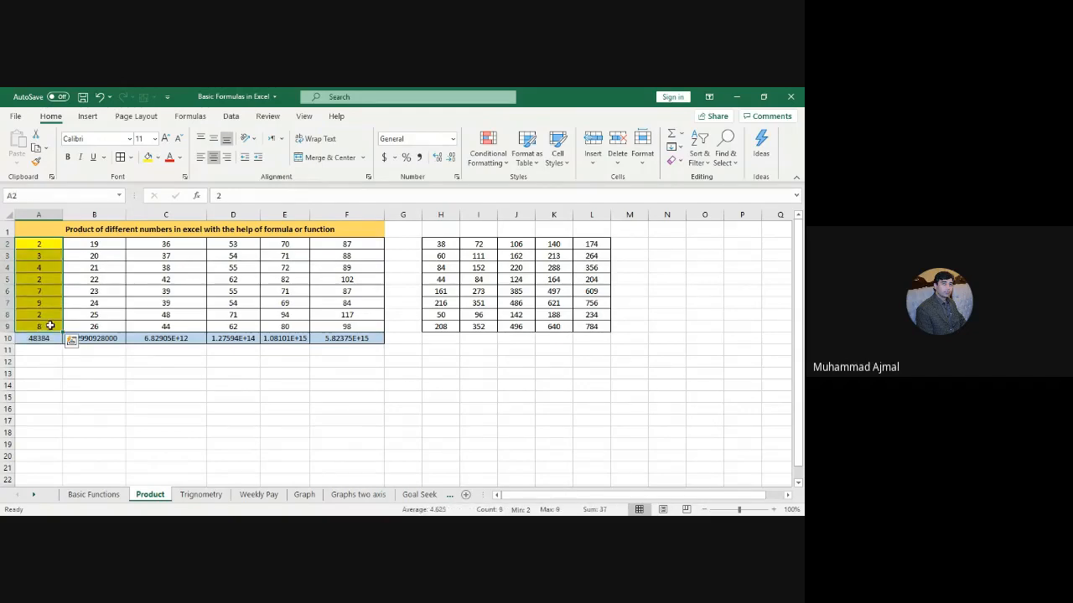
{"action": "left_click_drag", "start_coordinate": [95, 244], "coordinate": [348, 241]}
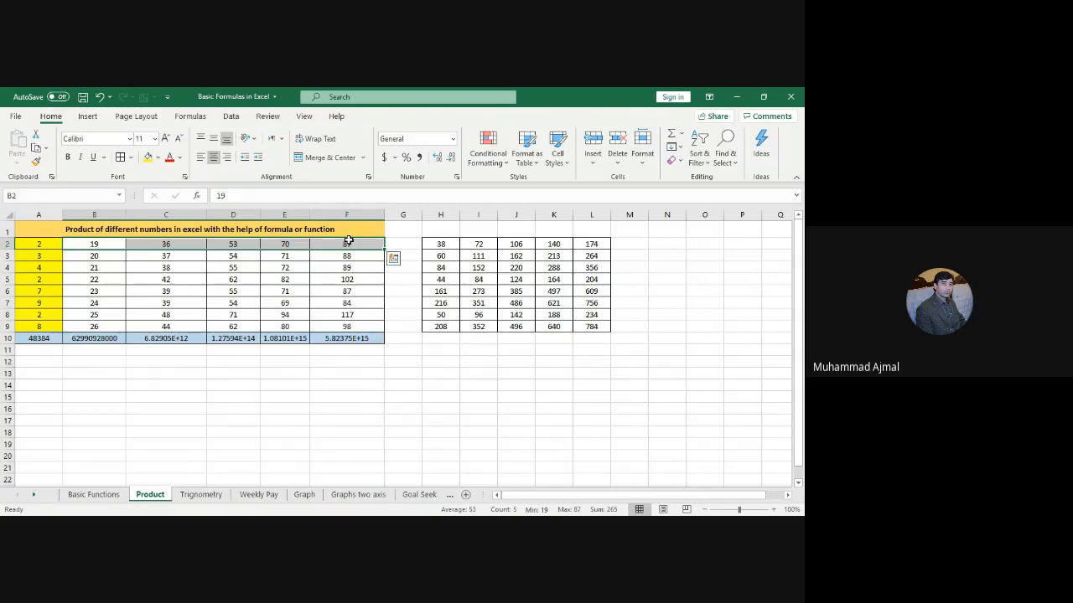
{"action": "left_click", "coordinate": [445, 243]}
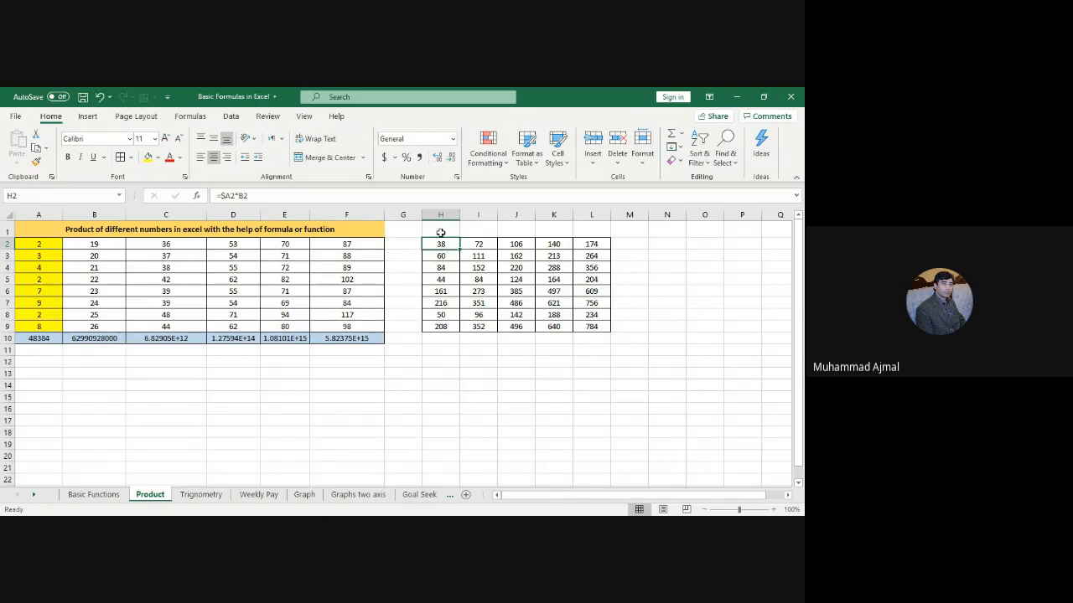
Step: Merge H1:L1 and enter the title 'Fixing column A values in yellow and multiplying them with other column values'
{"action": "left_click", "coordinate": [441, 233]}
{"action": "left_click_drag", "start_coordinate": [441, 233], "coordinate": [588, 232]}
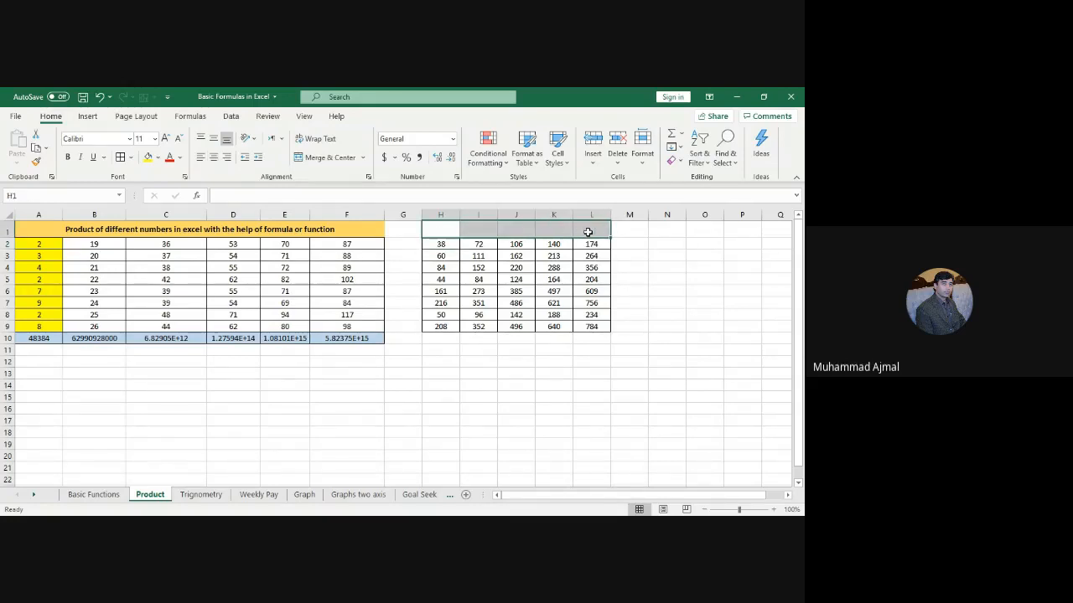
{"action": "left_click", "coordinate": [329, 158]}
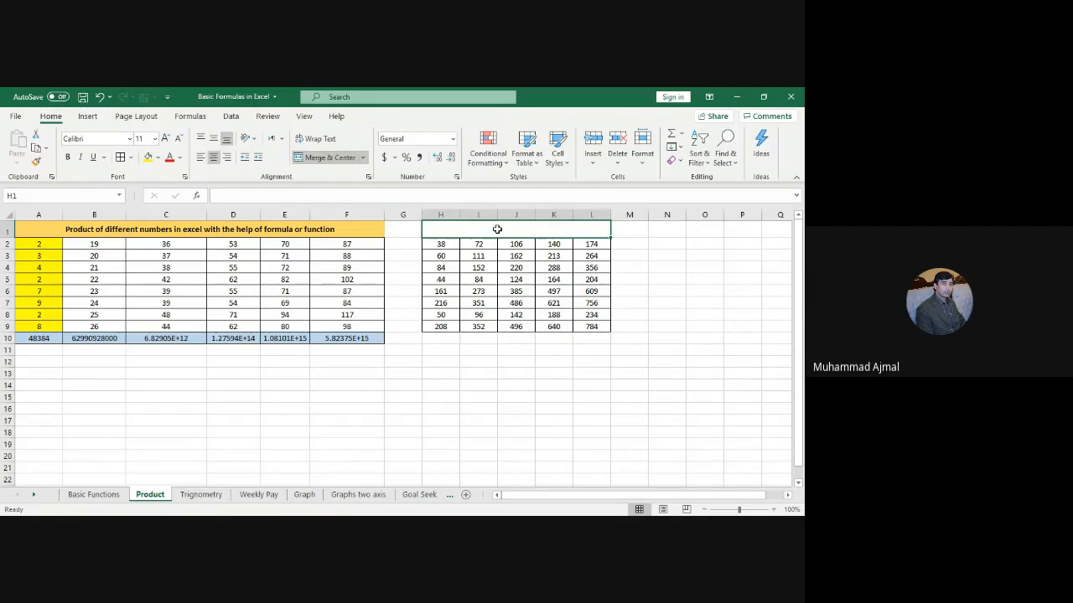
{"action": "type", "text": "Fixing "}
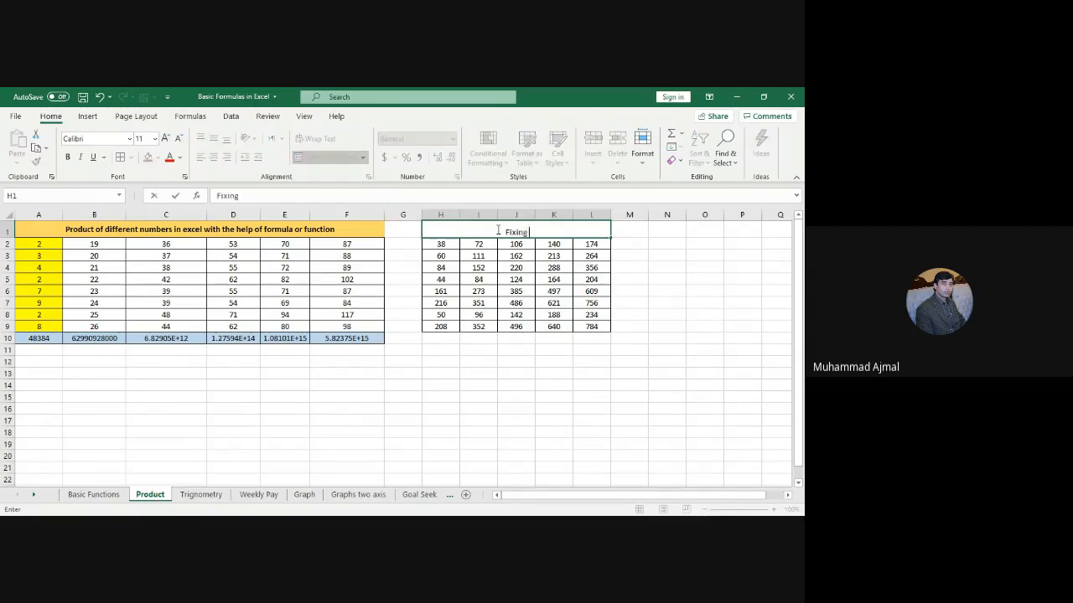
{"action": "type", "text": "column A values in y"}
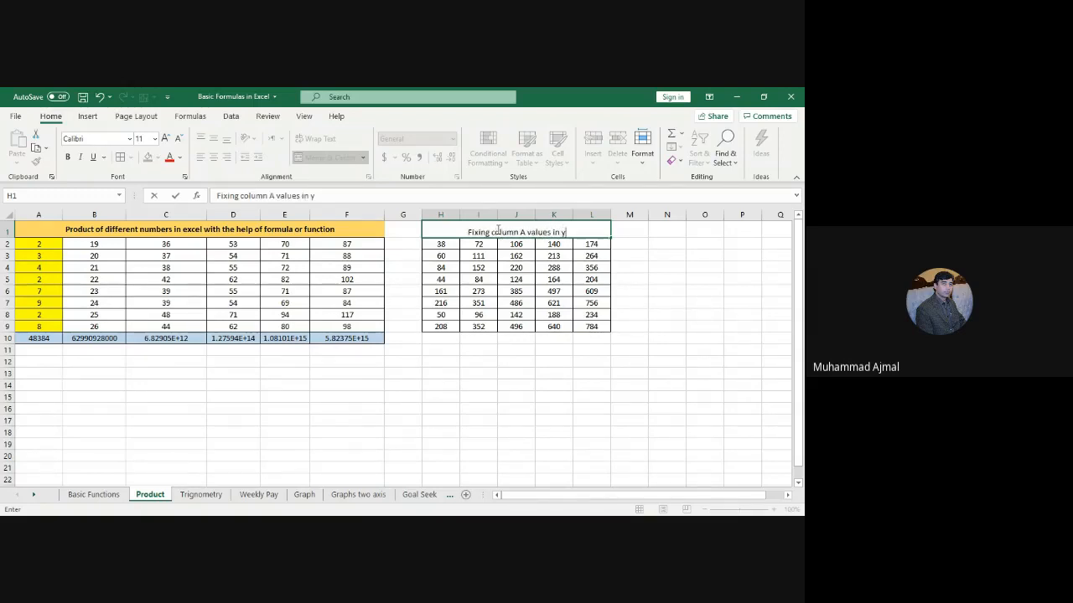
{"action": "type", "text": "ellow and m"}
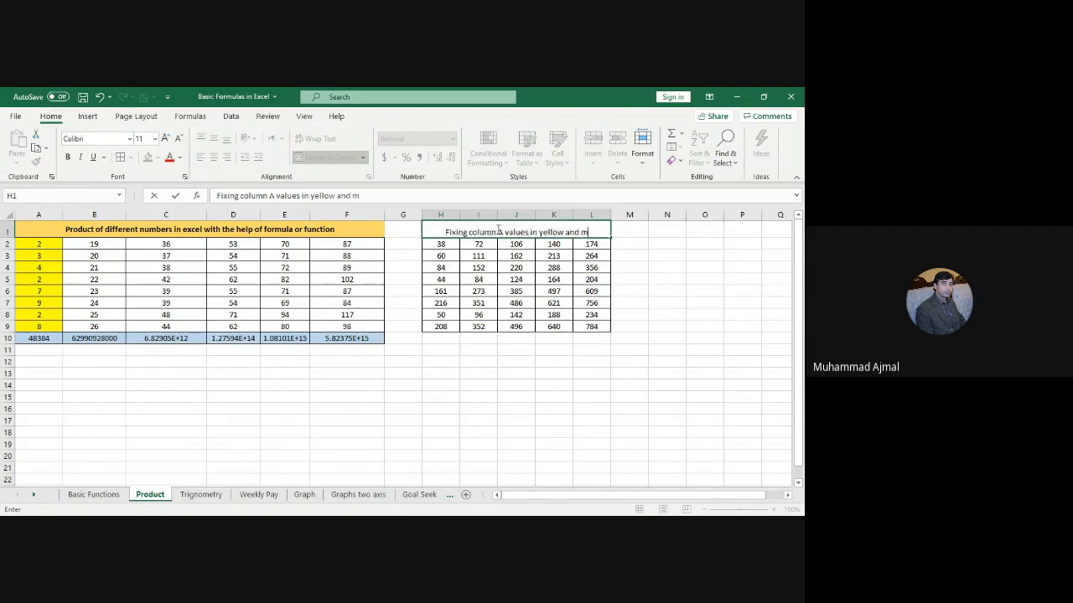
{"action": "type", "text": "ultip"}
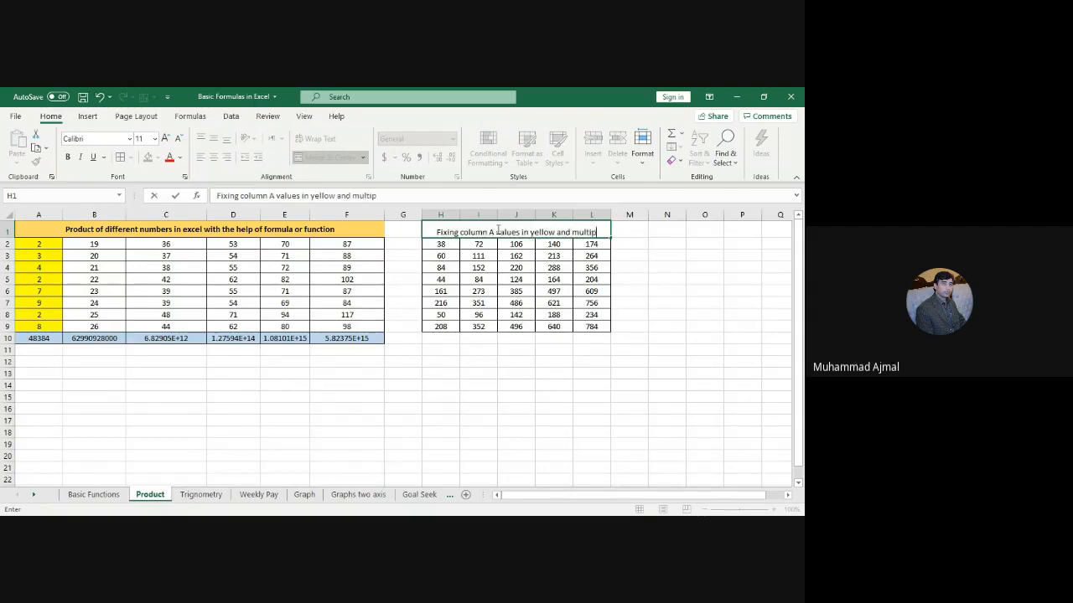
{"action": "type", "text": "lying them with"}
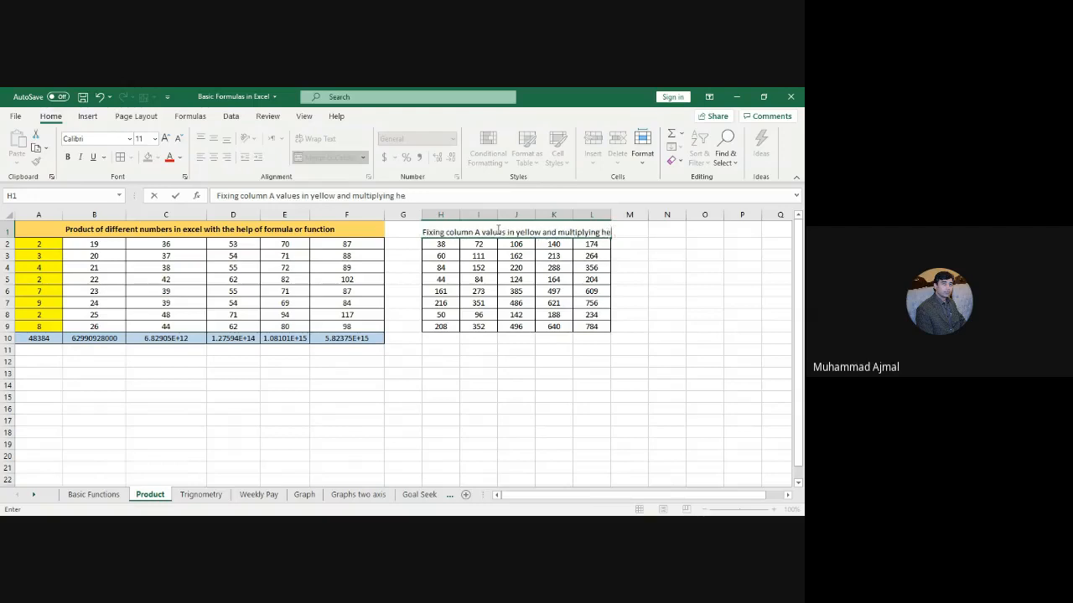
{"action": "type", "text": " other colum"}
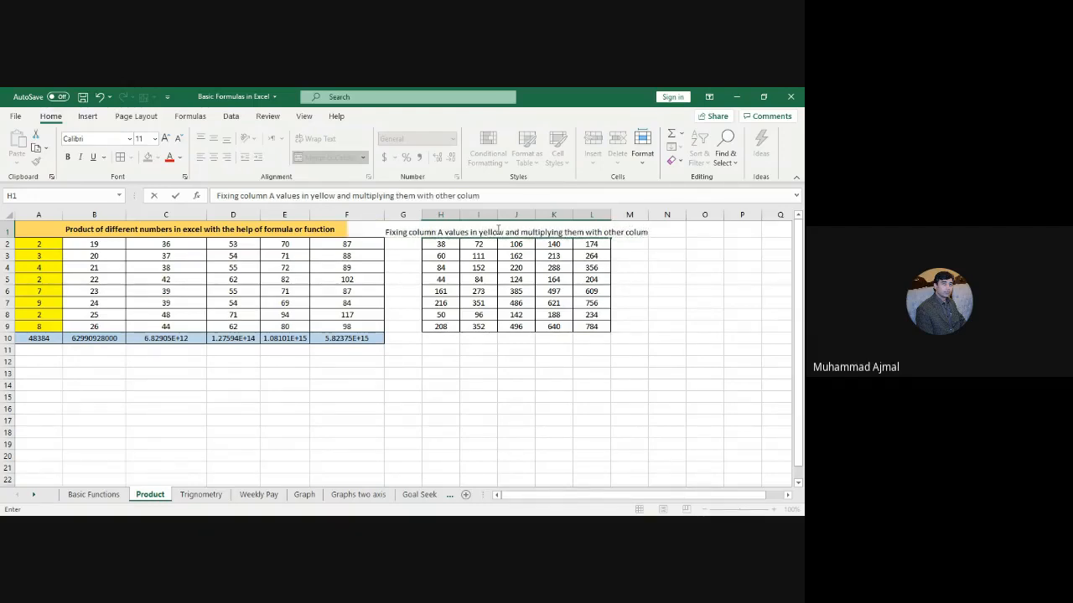
{"action": "key", "text": "BackSpace"}
{"action": "type", "text": "mn values"}
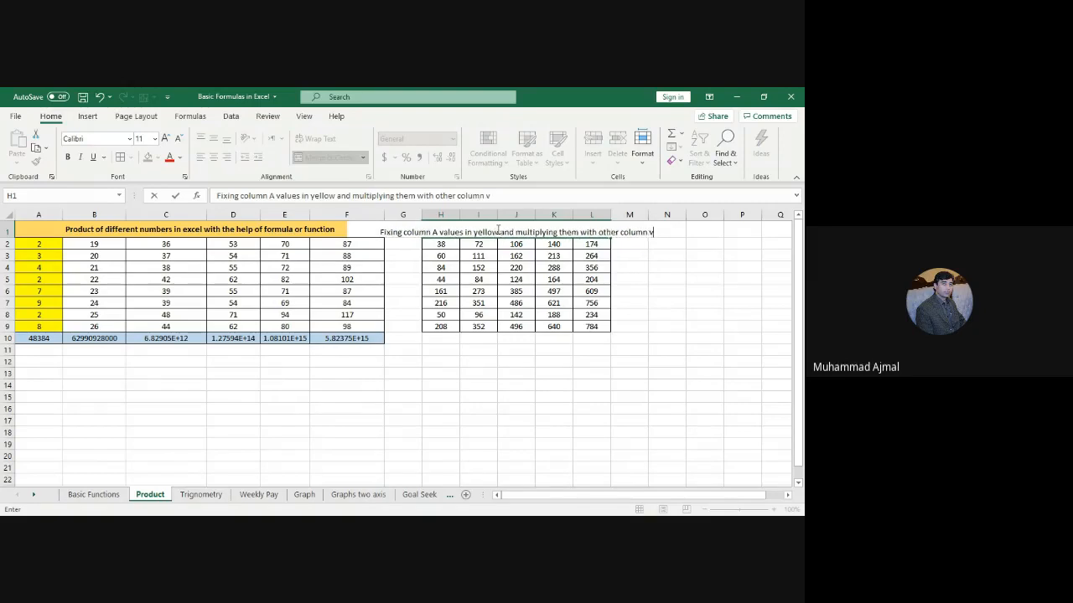
{"action": "left_click", "coordinate": [676, 352]}
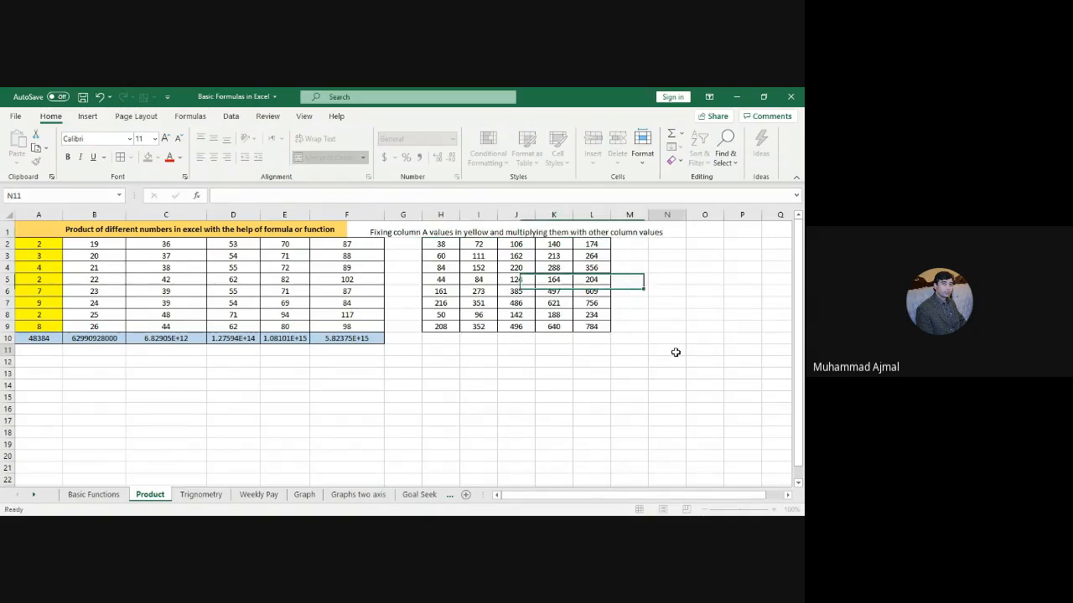
{"action": "left_click", "coordinate": [548, 232]}
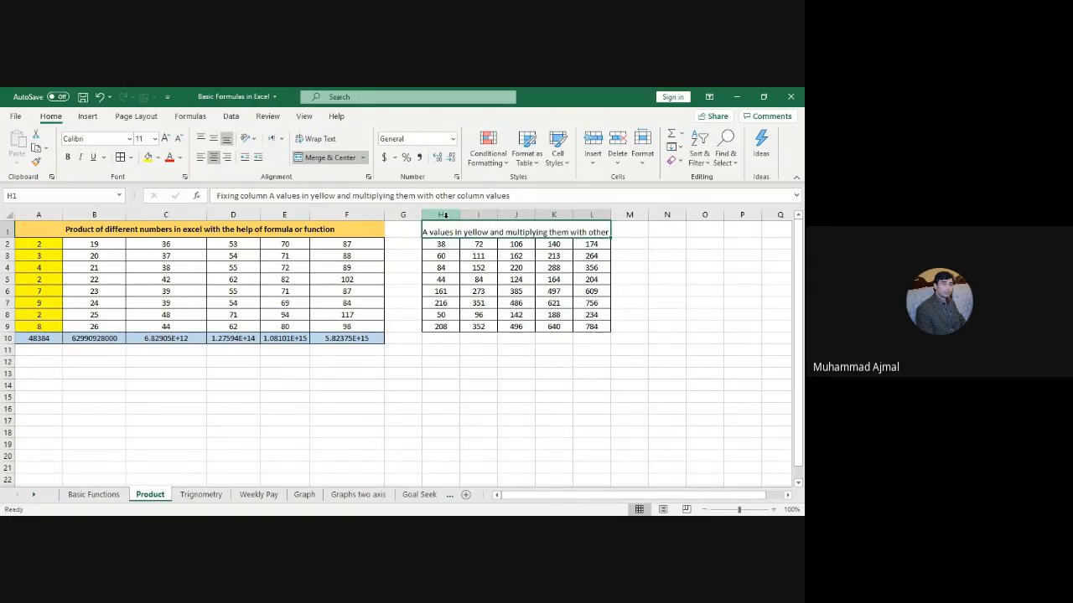
Step: Narrow columns H through L to make the results grid more compact
{"action": "left_click_drag", "start_coordinate": [445, 216], "coordinate": [696, 226]}
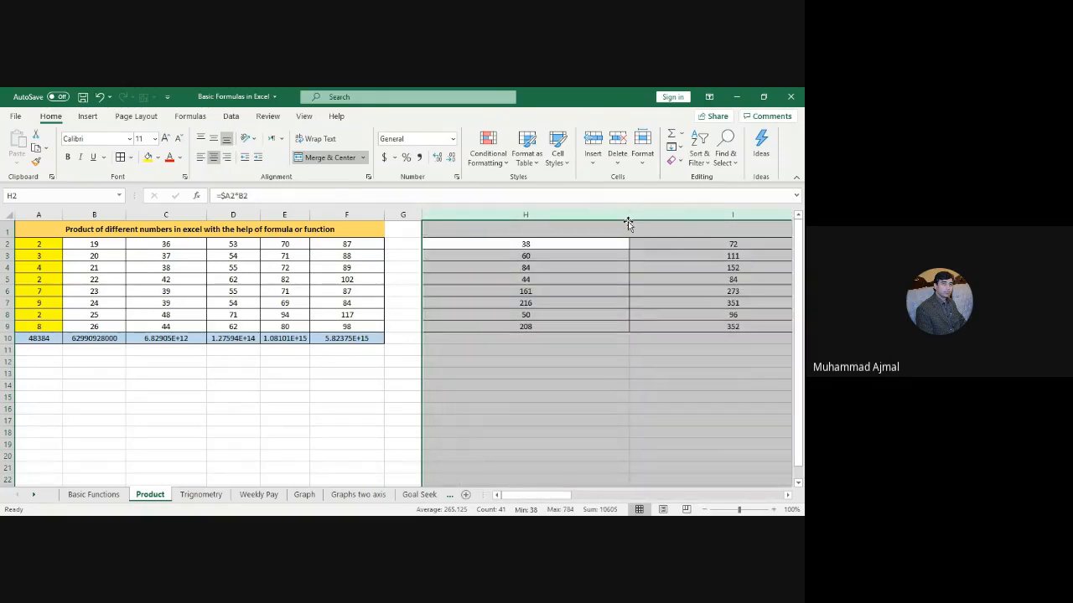
{"action": "left_click_drag", "start_coordinate": [628, 215], "coordinate": [497, 215]}
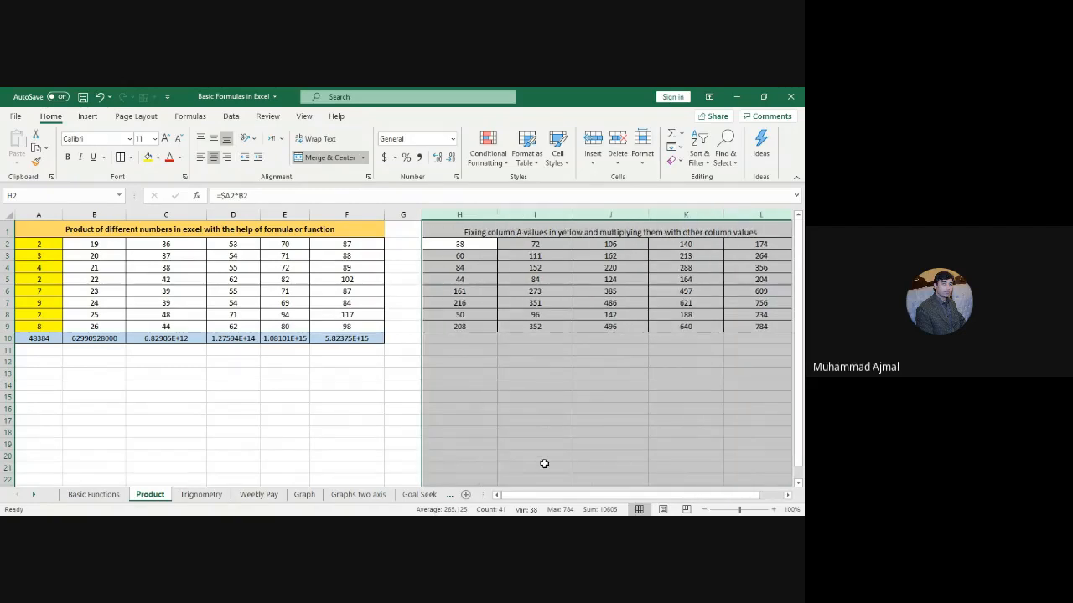
{"action": "left_click", "coordinate": [597, 405]}
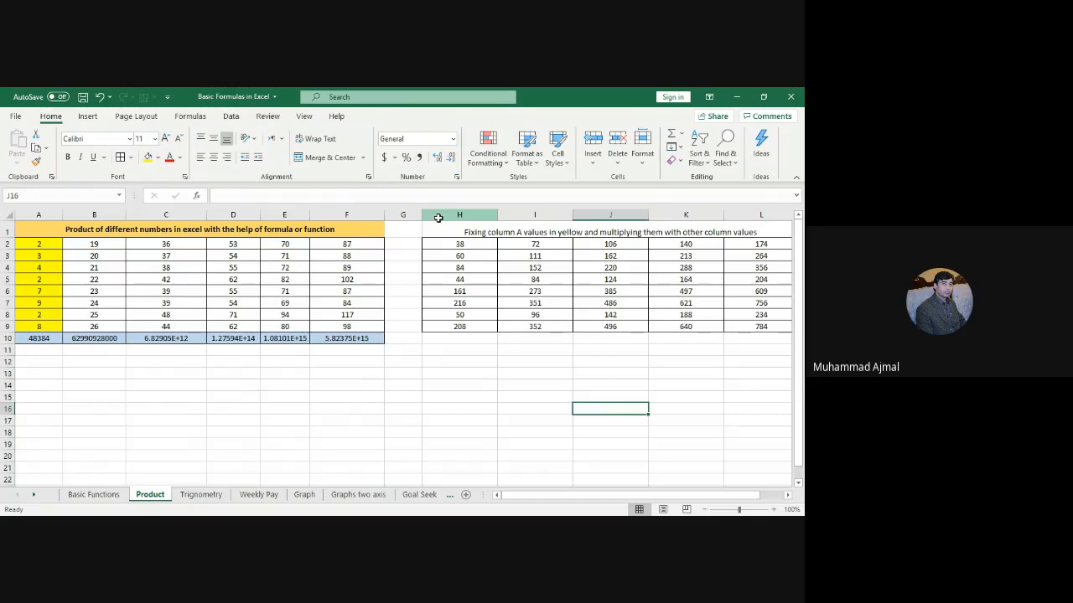
{"action": "left_click_drag", "start_coordinate": [438, 217], "coordinate": [727, 217]}
{"action": "left_click", "coordinate": [550, 361]}
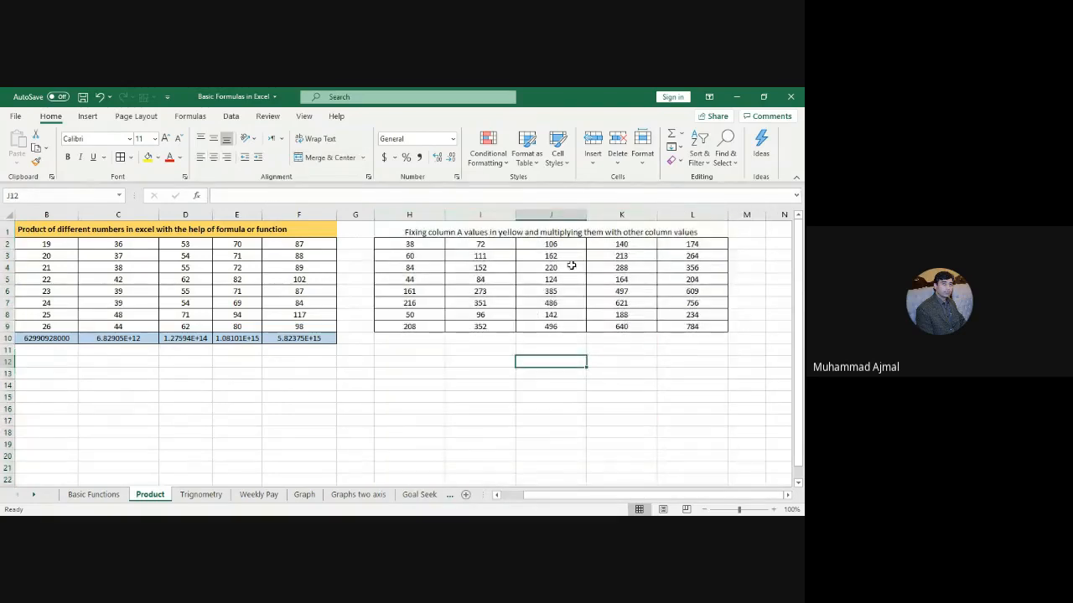
{"action": "left_click_drag", "start_coordinate": [416, 215], "coordinate": [671, 215]}
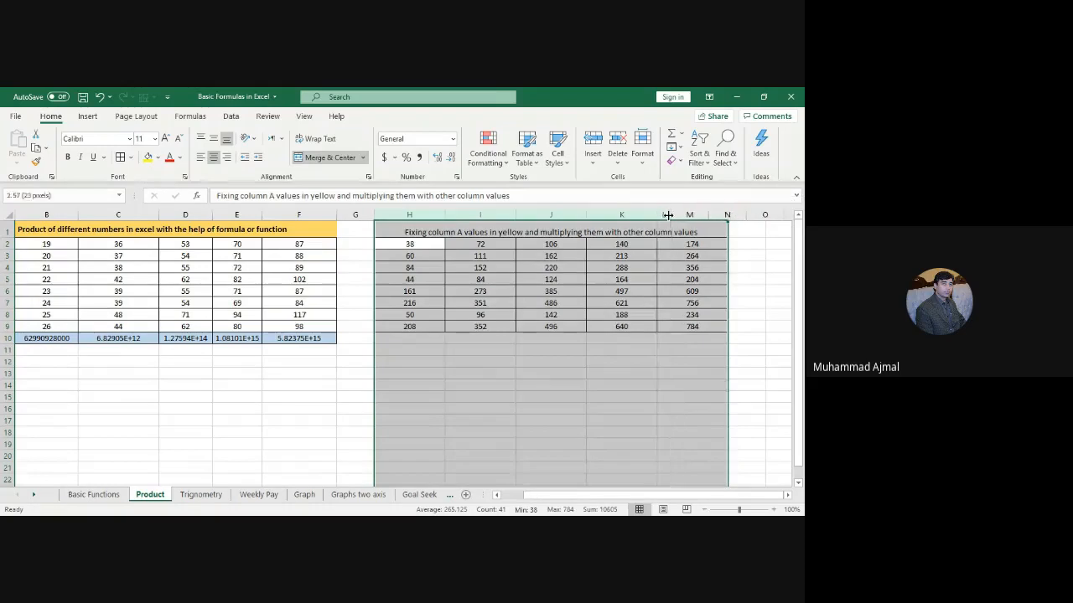
{"action": "left_click", "coordinate": [434, 216]}
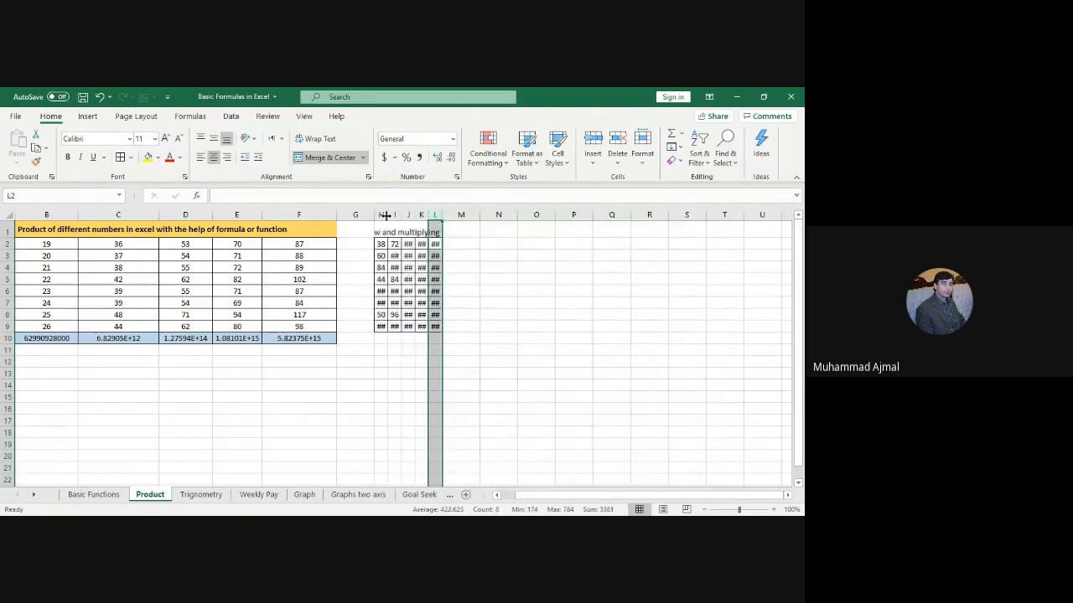
{"action": "left_click_drag", "start_coordinate": [384, 214], "coordinate": [461, 215]}
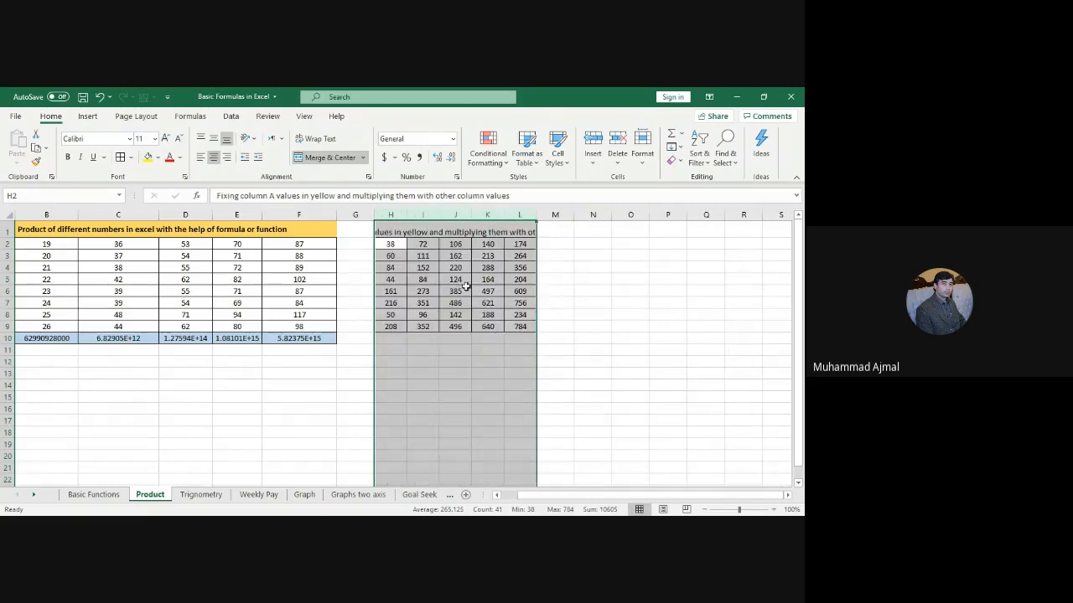
Step: Review the merged H1 title text and reselect the title cell
{"action": "left_click", "coordinate": [444, 227]}
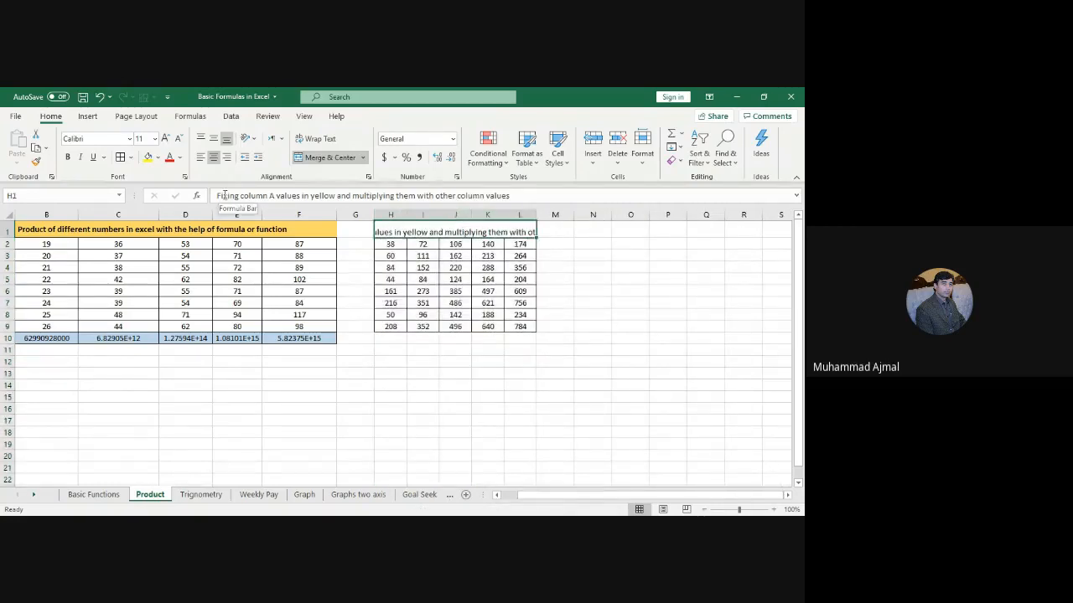
{"action": "left_click_drag", "start_coordinate": [218, 196], "coordinate": [552, 199]}
{"action": "left_click", "coordinate": [597, 345]}
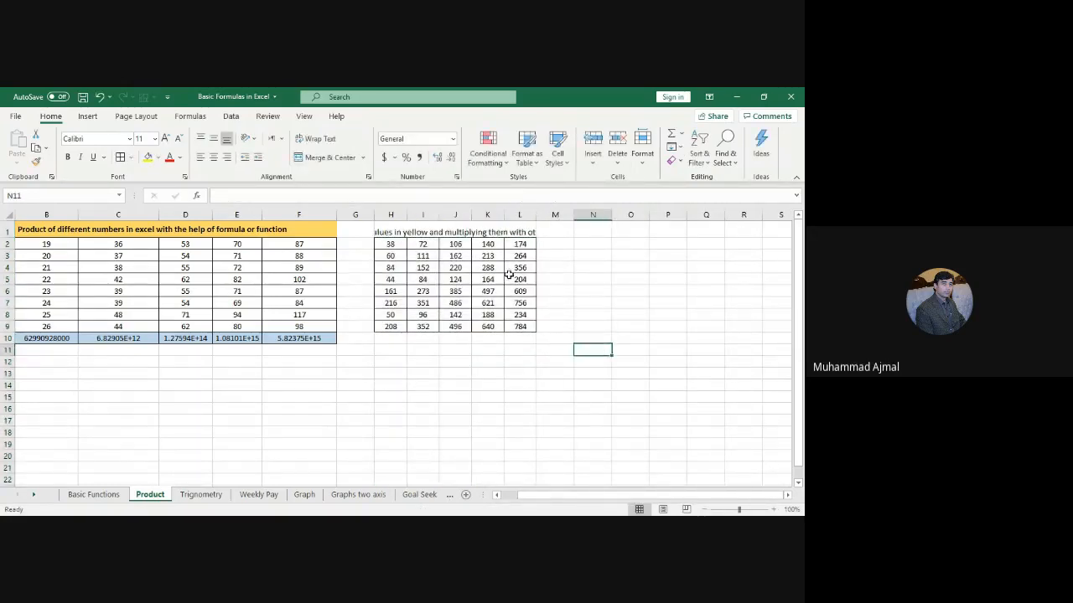
{"action": "left_click", "coordinate": [452, 231]}
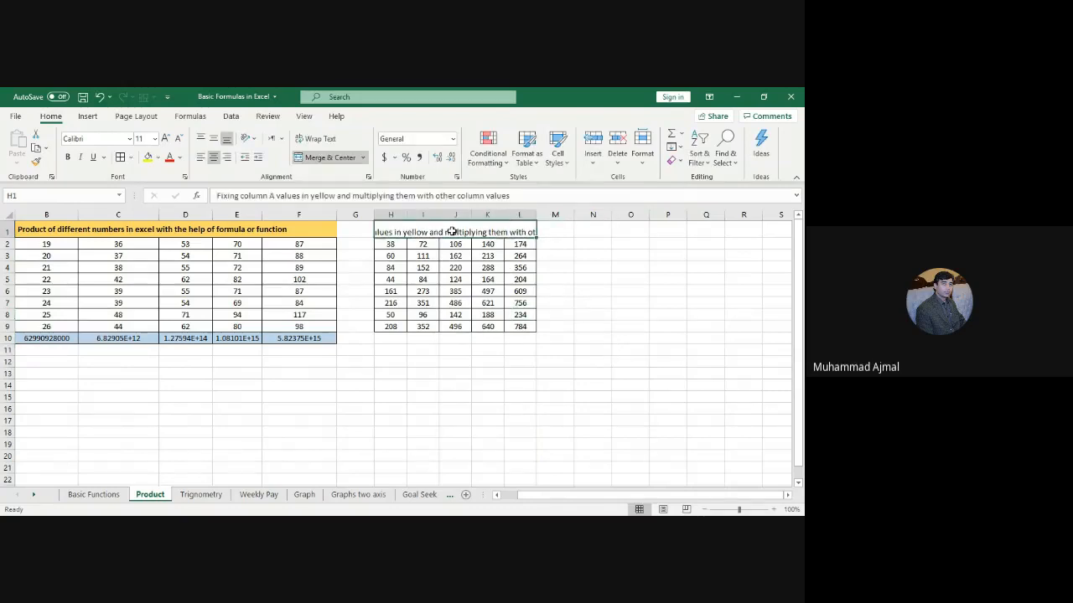
Step: Wrap the H1 title text and make row 1 tall enough to show both lines
{"action": "left_click", "coordinate": [312, 139]}
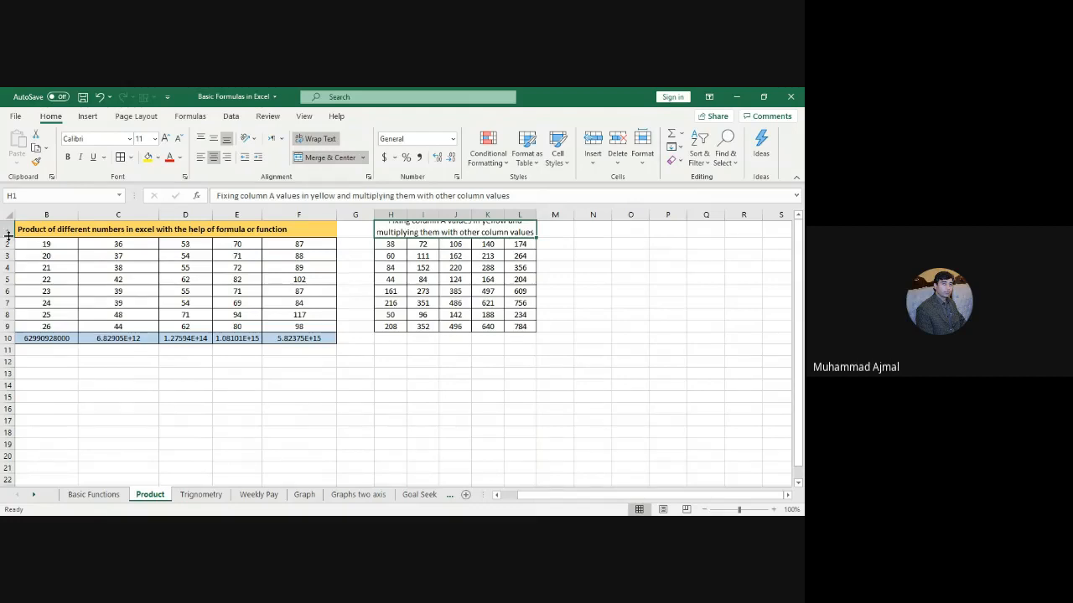
{"action": "left_click_drag", "start_coordinate": [9, 237], "coordinate": [8, 249]}
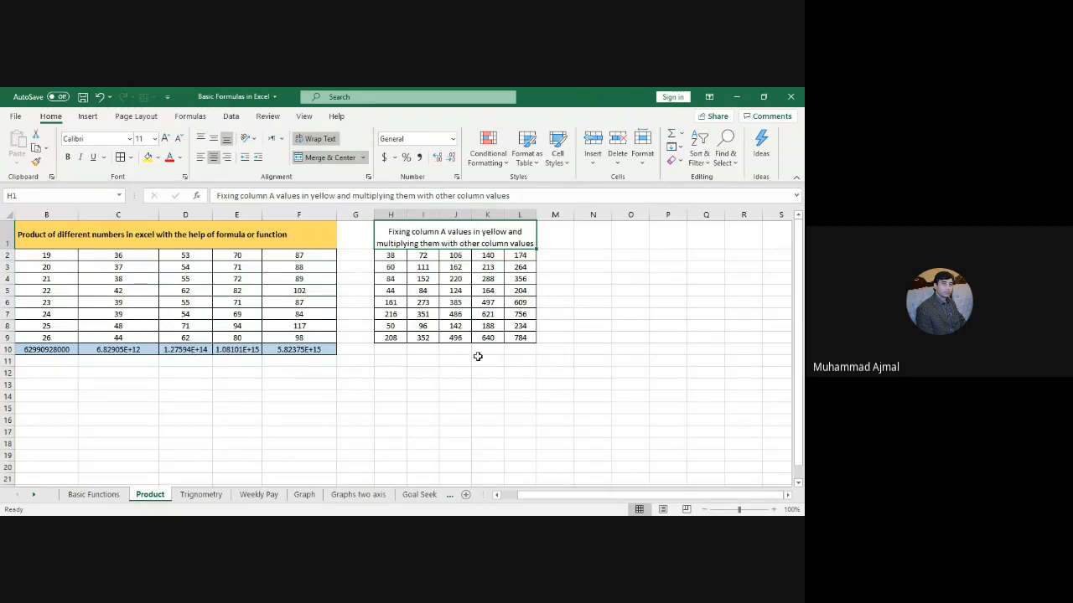
{"action": "left_click", "coordinate": [326, 142]}
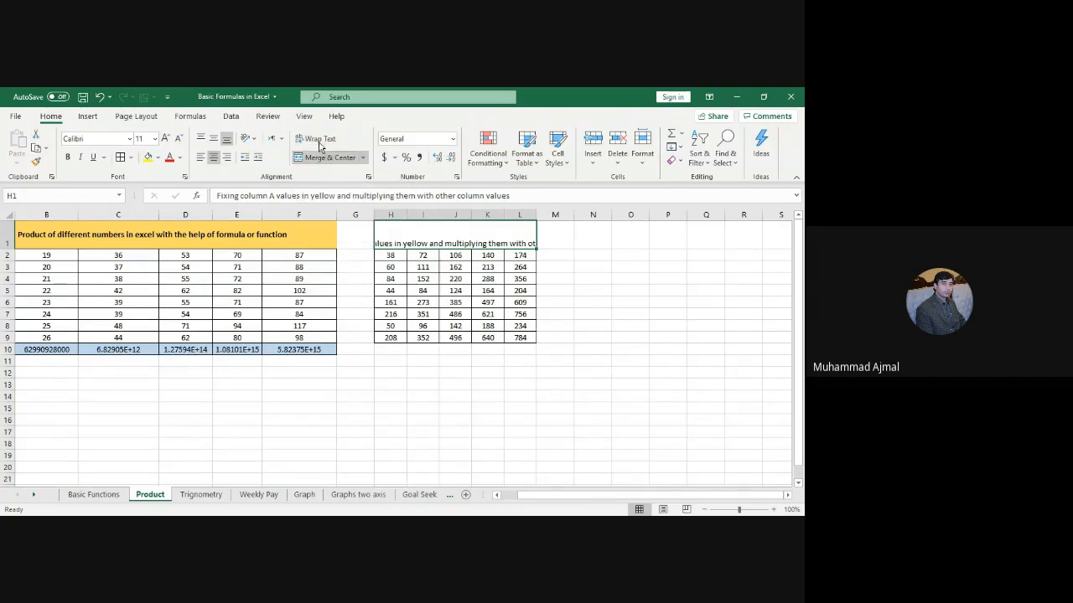
{"action": "left_click", "coordinate": [319, 139]}
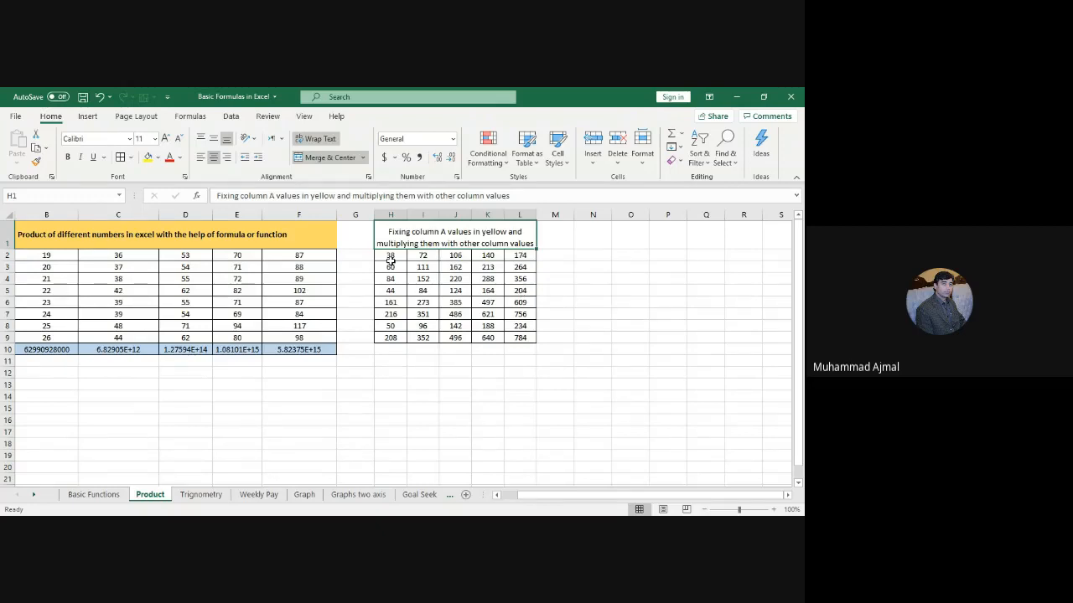
{"action": "left_click_drag", "start_coordinate": [387, 256], "coordinate": [521, 337]}
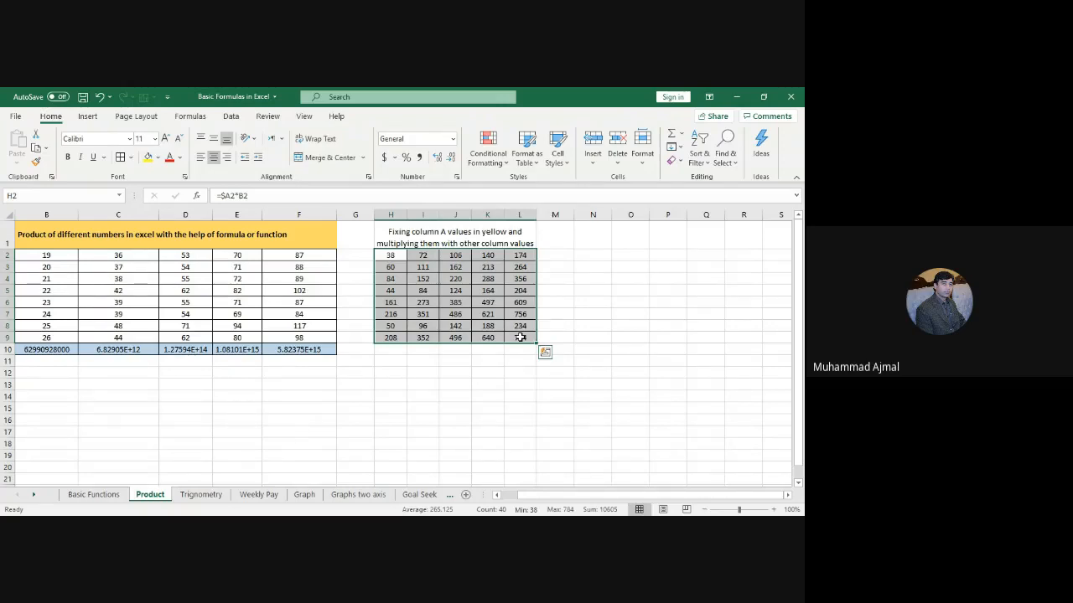
{"action": "left_click", "coordinate": [452, 237]}
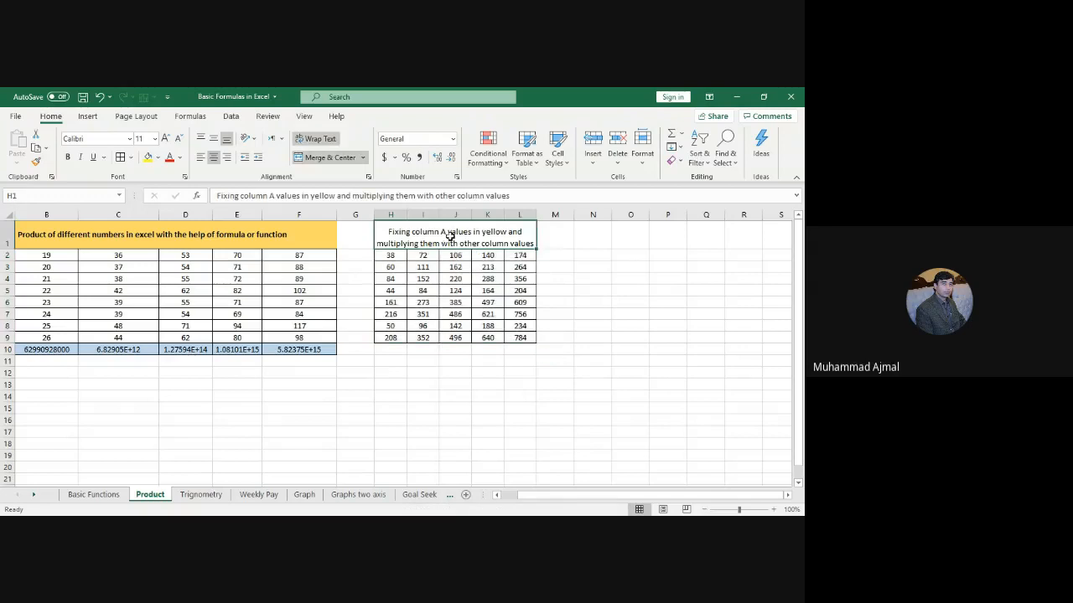
{"action": "left_click", "coordinate": [609, 315]}
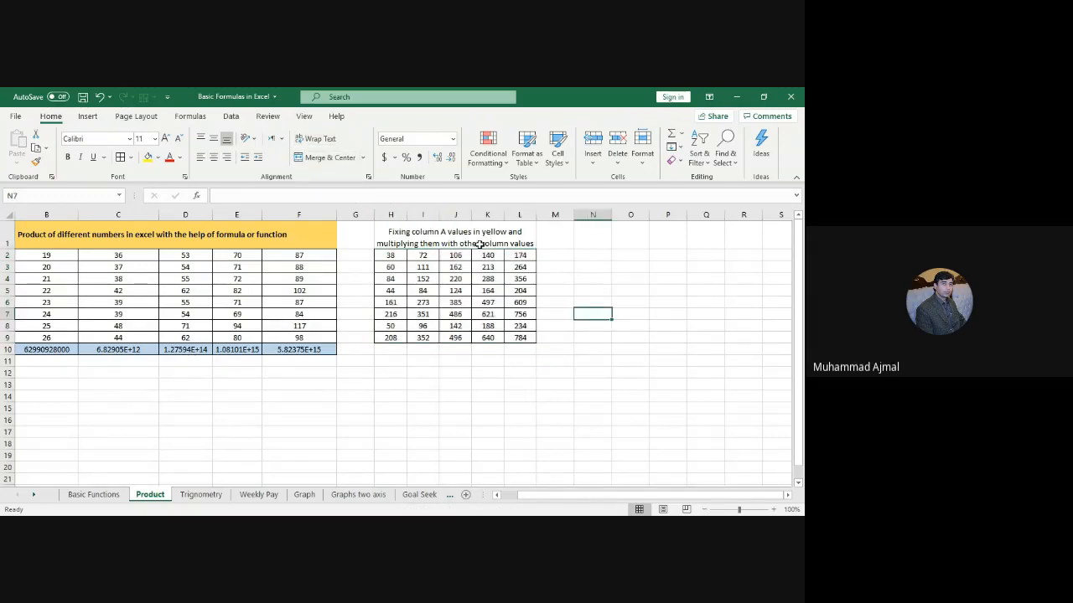
{"action": "left_click", "coordinate": [390, 254]}
{"action": "key", "text": "Left"}
{"action": "key", "text": "Left"}
{"action": "key", "text": "Left"}
{"action": "key", "text": "Left"}
{"action": "key", "text": "Left"}
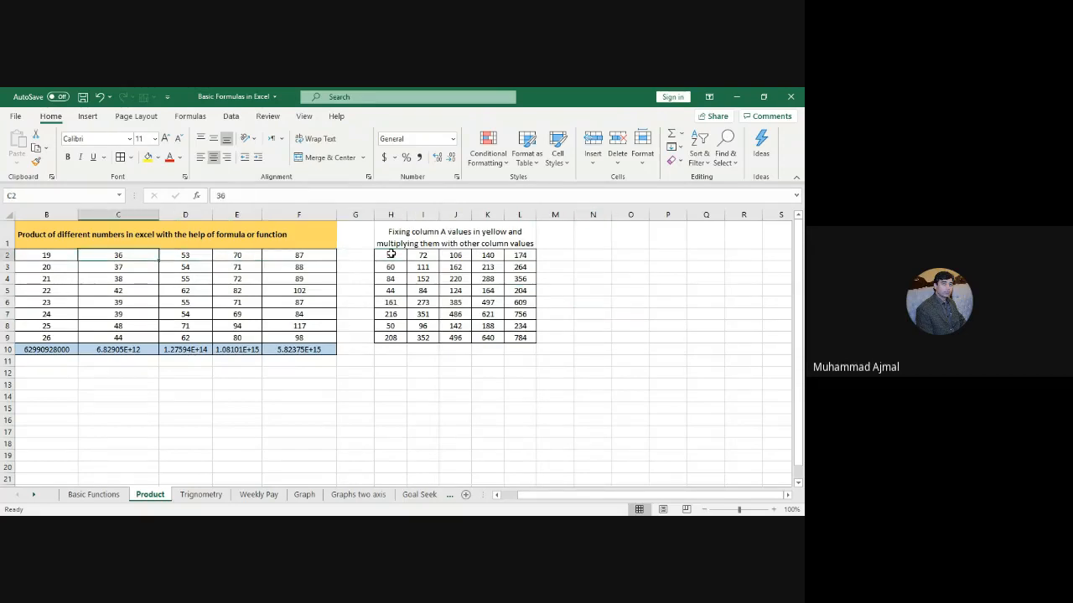
{"action": "key", "text": "Left"}
{"action": "key", "text": "Left"}
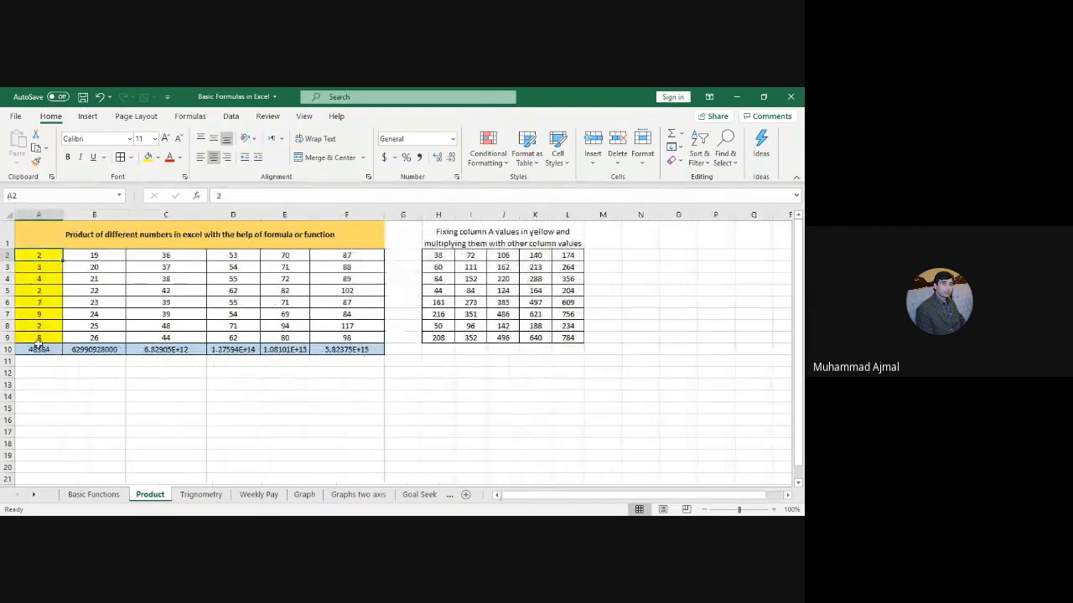
{"action": "left_click", "coordinate": [94, 256]}
{"action": "left_click", "coordinate": [170, 256]}
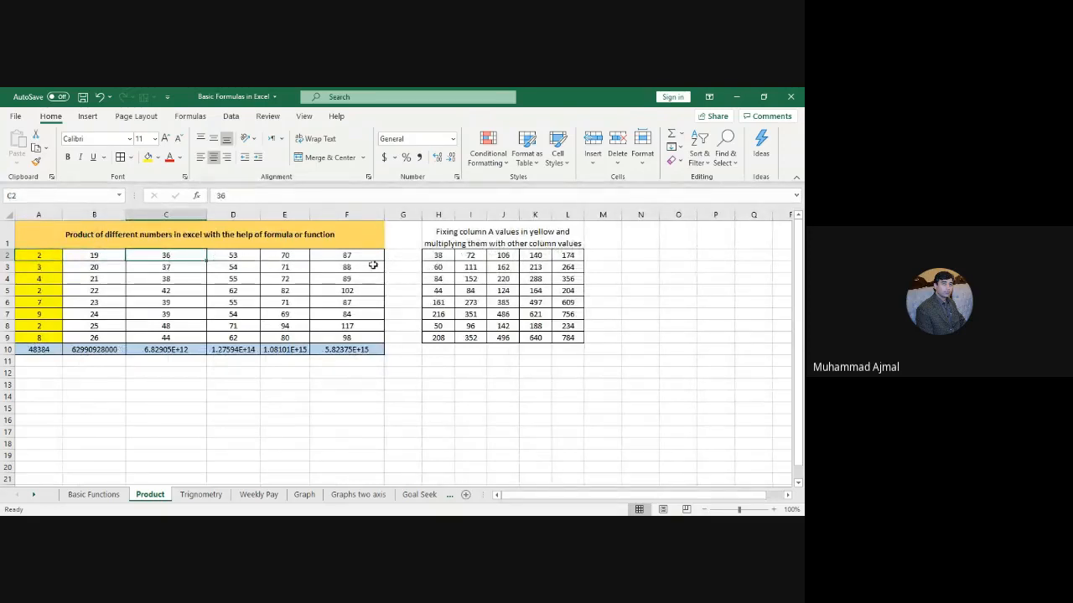
{"action": "left_click", "coordinate": [50, 257]}
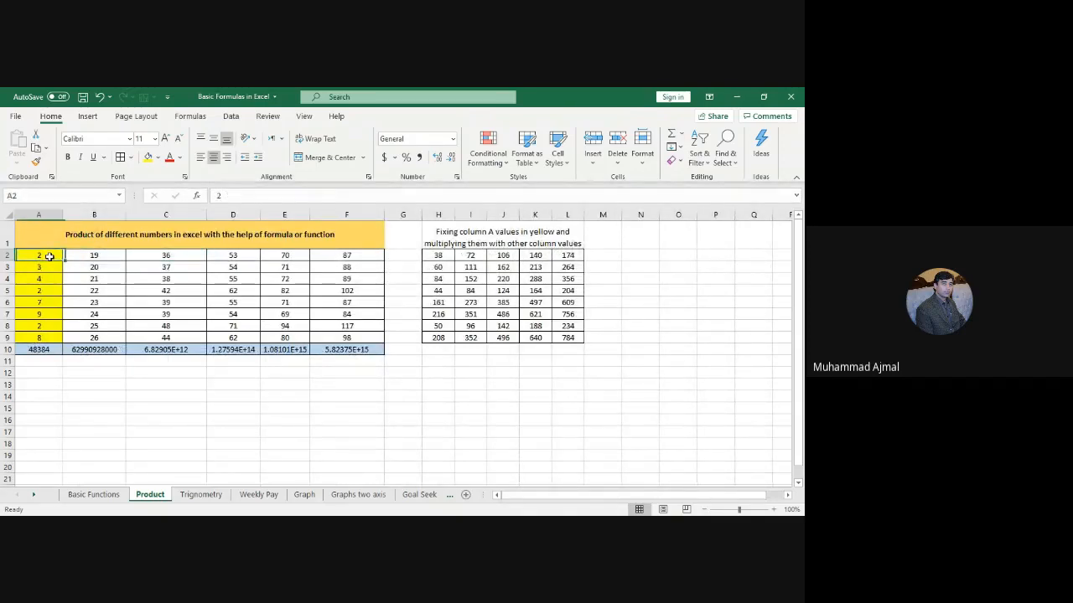
{"action": "left_click", "coordinate": [439, 257]}
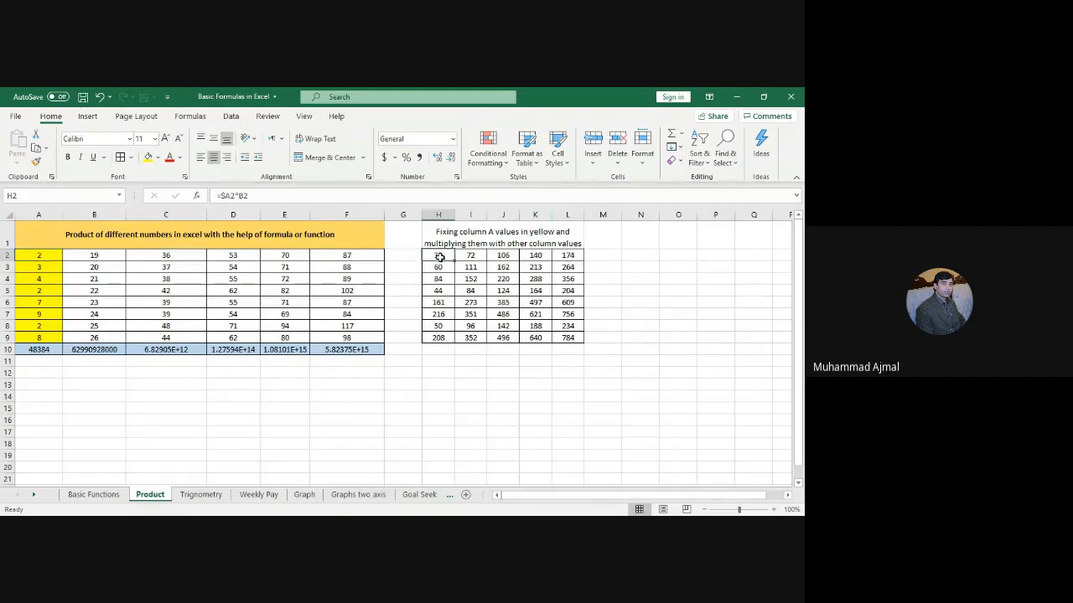
{"action": "type", "text": "="}
Step: Cancel the H2 edit and delete the contents of H2:L9
{"action": "key", "text": "Escape"}
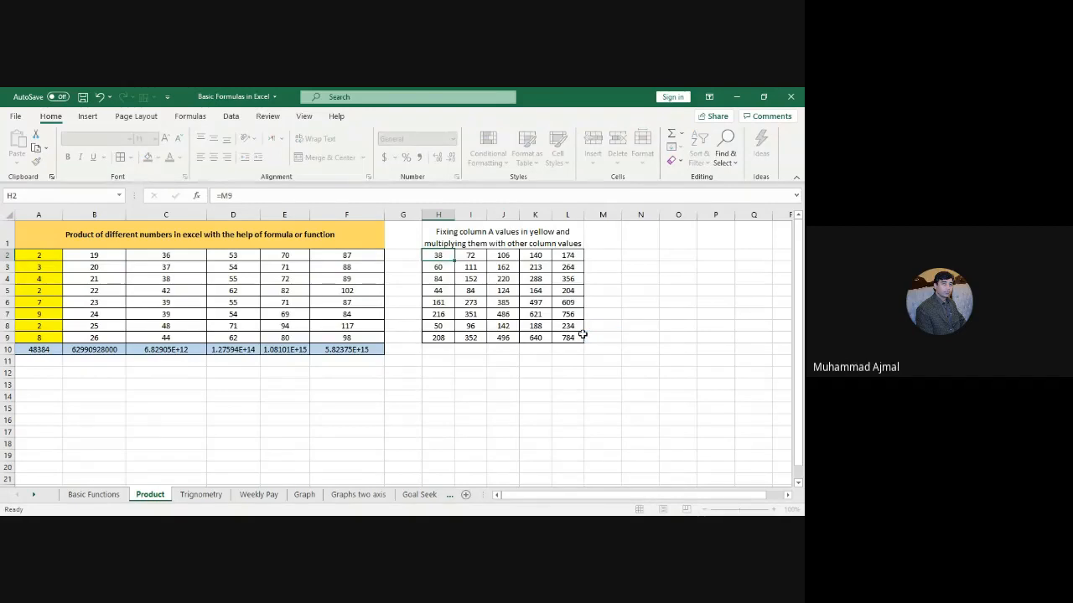
{"action": "left_click", "coordinate": [568, 335]}
{"action": "left_click_drag", "start_coordinate": [568, 335], "coordinate": [435, 255]}
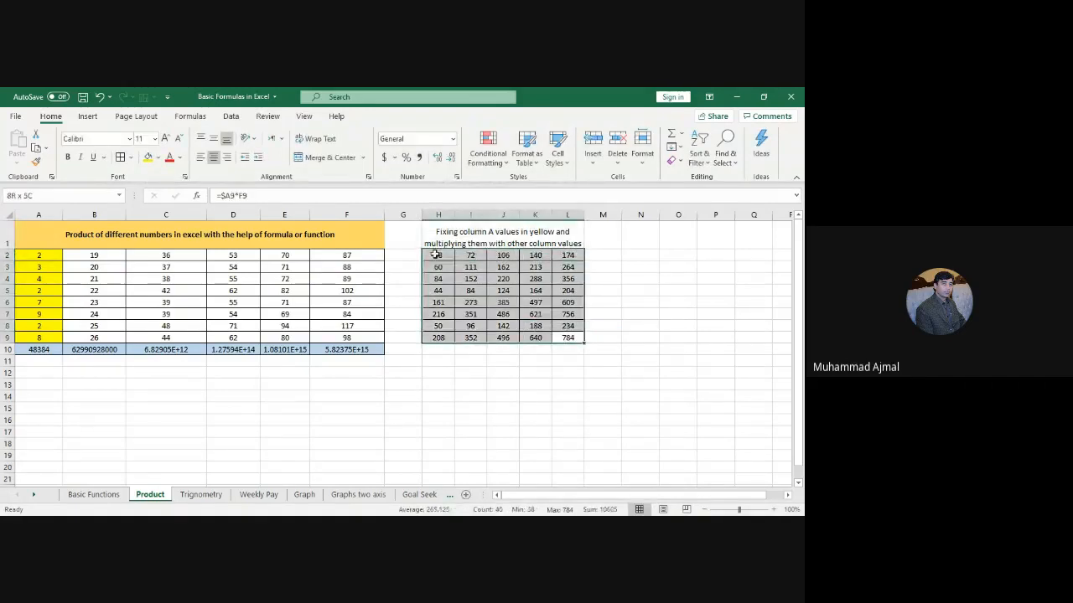
{"action": "key", "text": "Delete"}
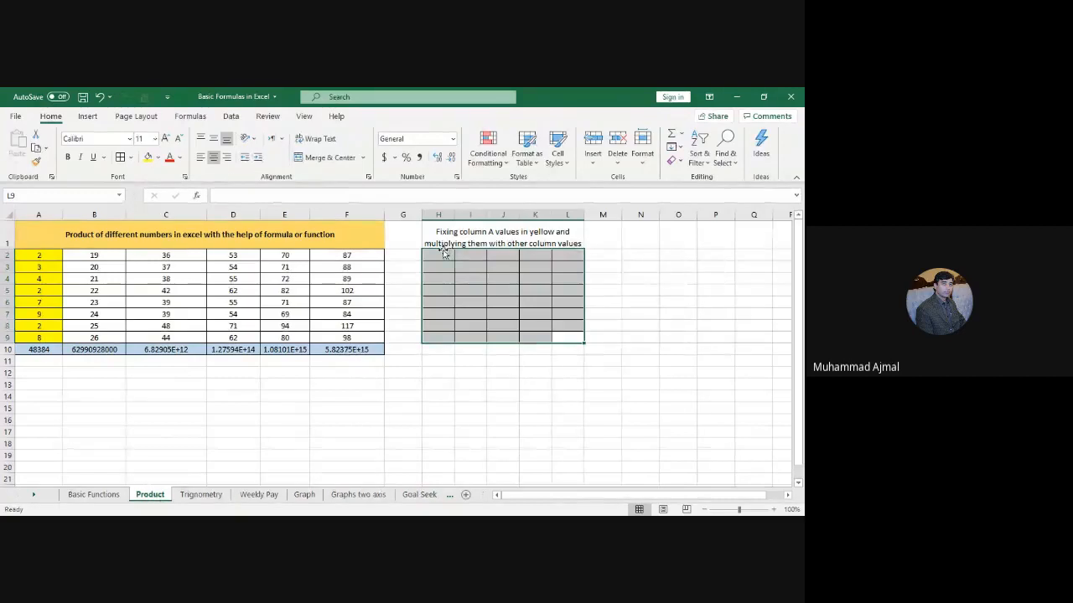
{"action": "left_click", "coordinate": [431, 258]}
Step: Begin H2's formula as =A$2, referencing A2 with its row locked
{"action": "type", "text": "="}
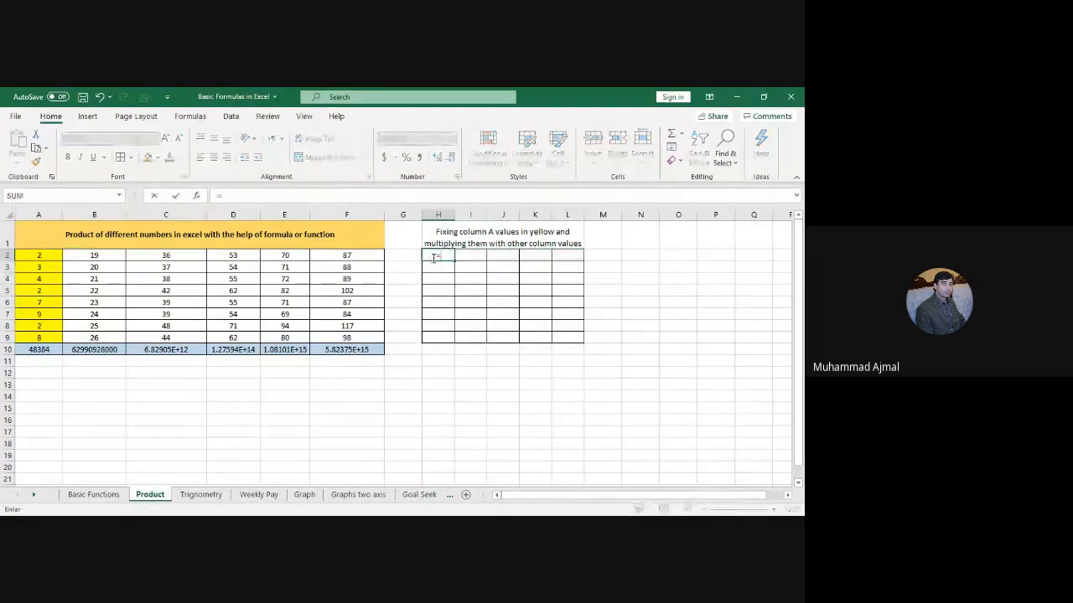
{"action": "left_click", "coordinate": [40, 256]}
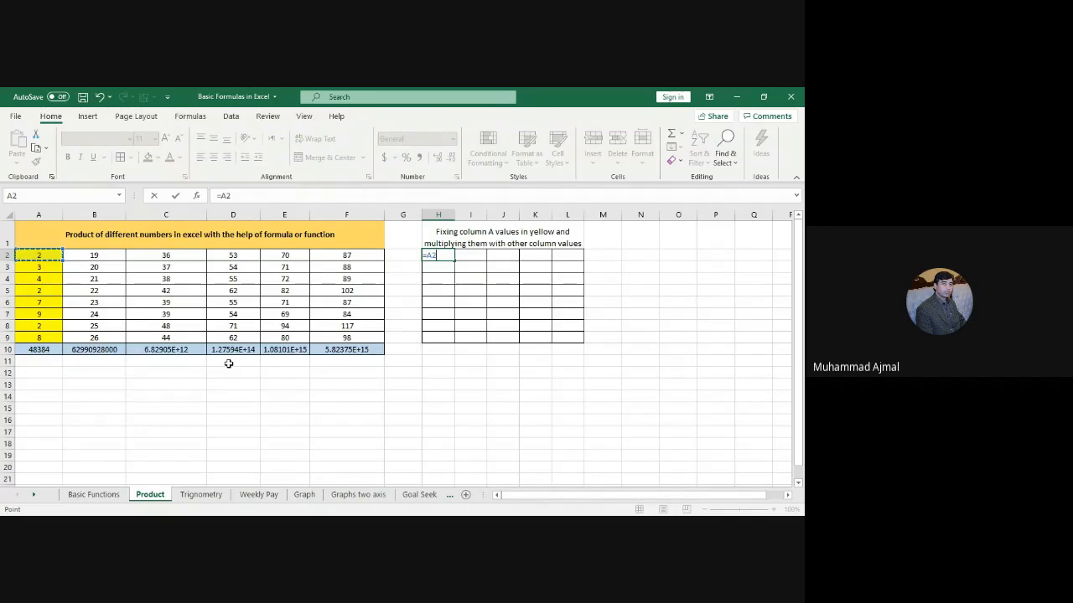
{"action": "key", "text": "BackSpace"}
{"action": "key", "text": "BackSpace"}
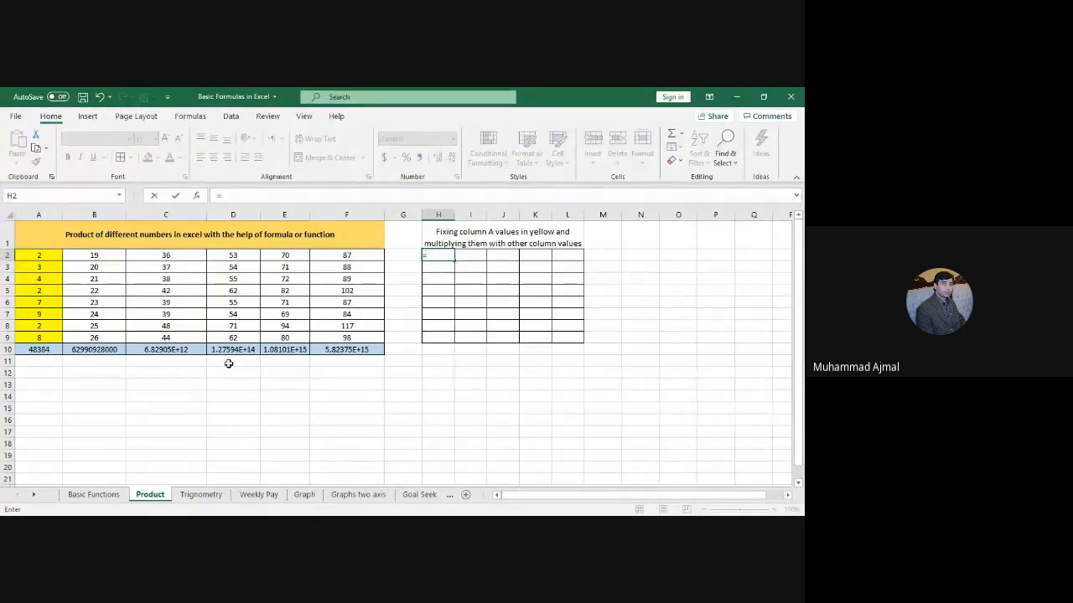
{"action": "type", "text": "a"}
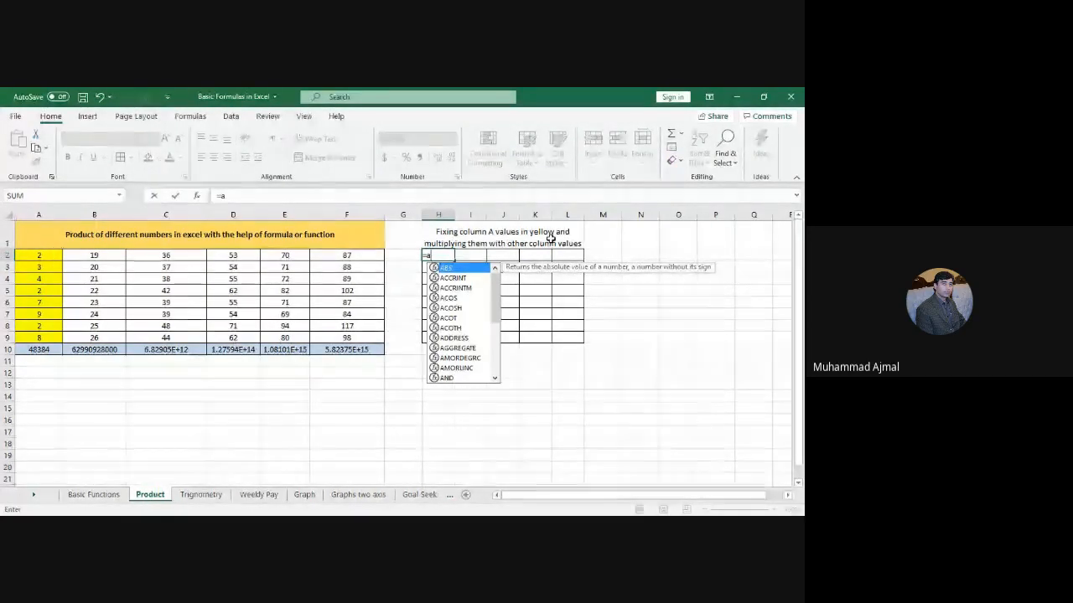
{"action": "type", "text": "2"}
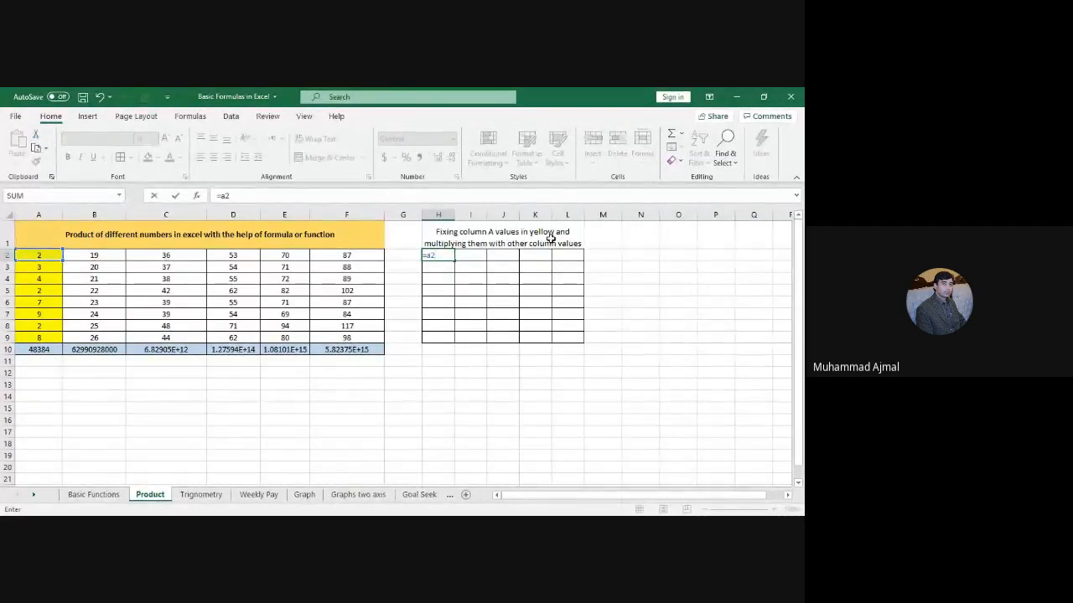
{"action": "key", "text": "BackSpace"}
{"action": "key", "text": "BackSpace"}
{"action": "key", "text": "Left"}
{"action": "key", "text": "Left"}
{"action": "key", "text": "Left"}
{"action": "key", "text": "Left"}
{"action": "key", "text": "Left"}
{"action": "key", "text": "Left"}
{"action": "key", "text": "Left"}
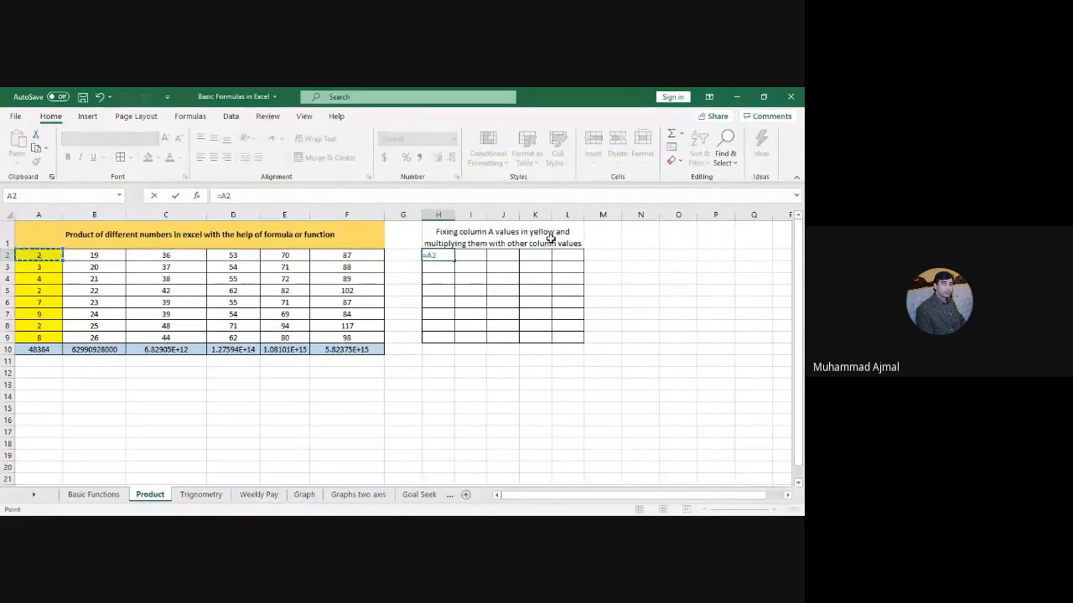
{"action": "key", "text": "F4"}
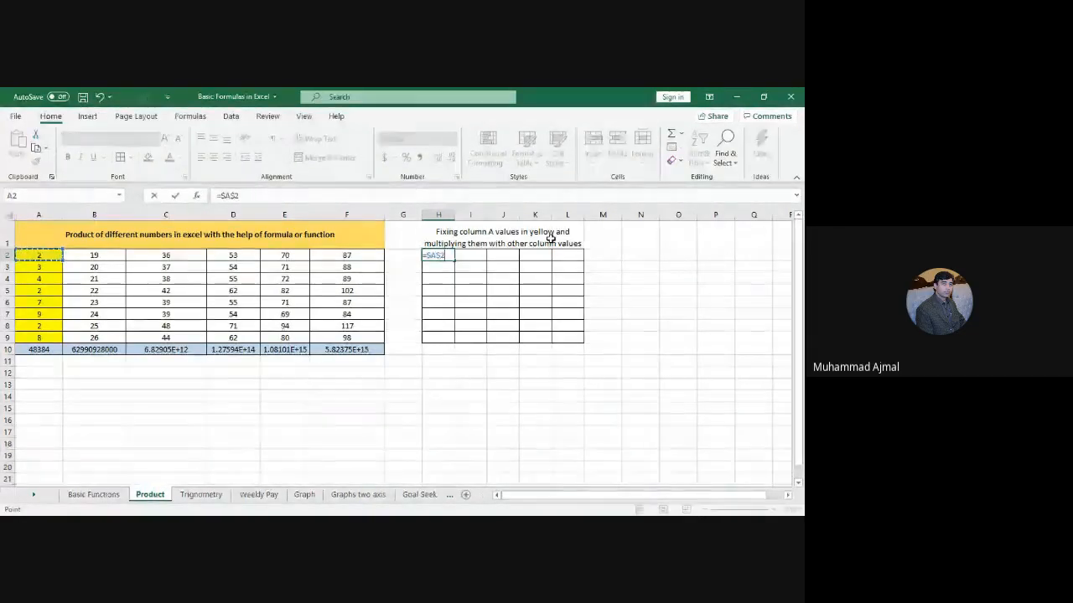
{"action": "key", "text": "F4"}
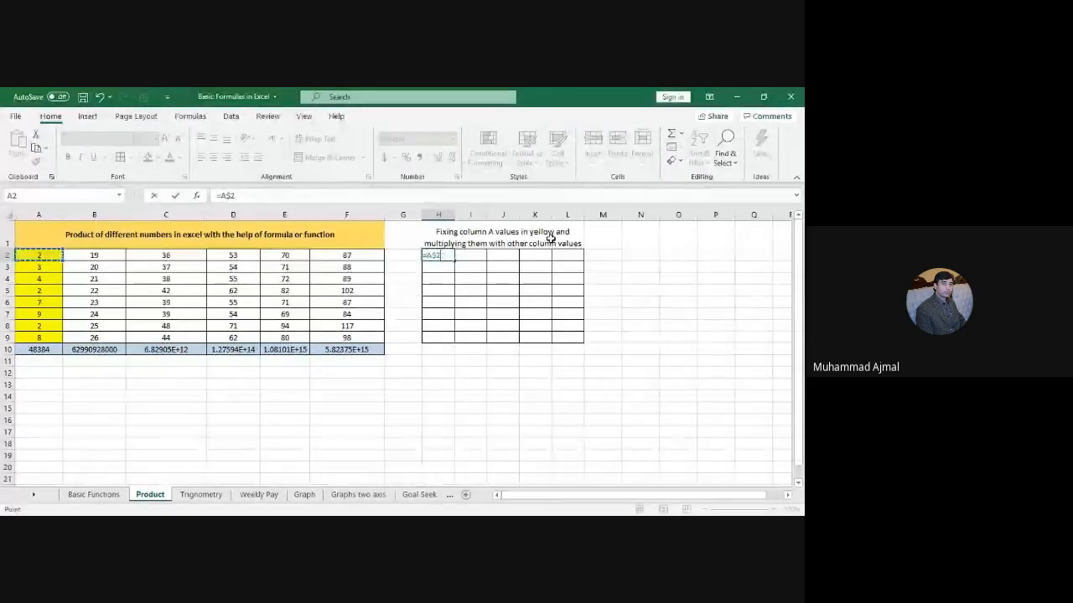
Step: Switch the reference to $A2 and multiply by B2, giving =$A2*B2
{"action": "key", "text": "F4"}
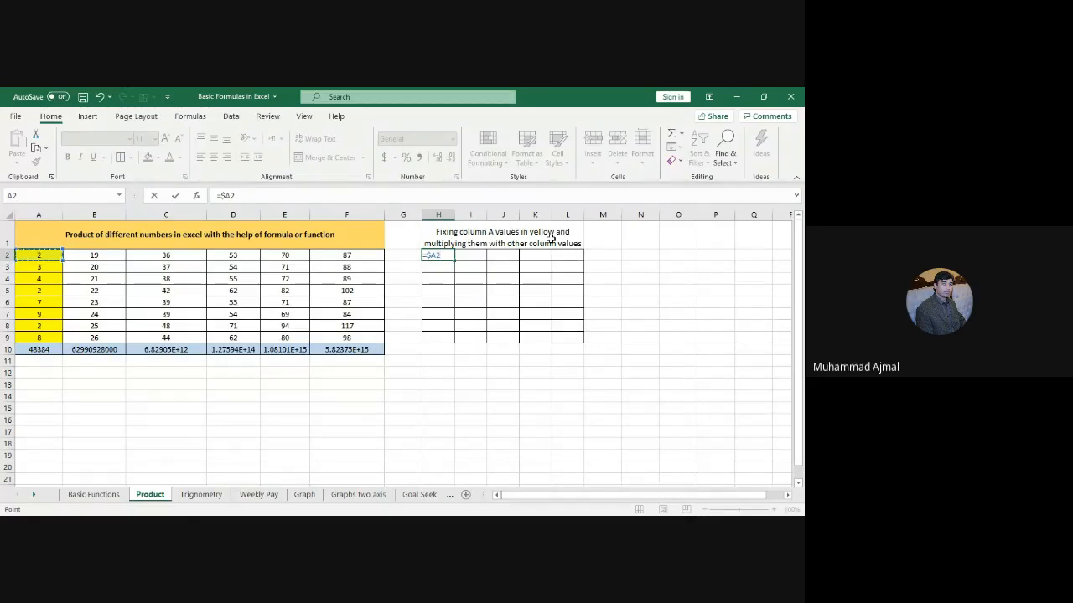
{"action": "type", "text": "*"}
{"action": "left_click", "coordinate": [100, 255]}
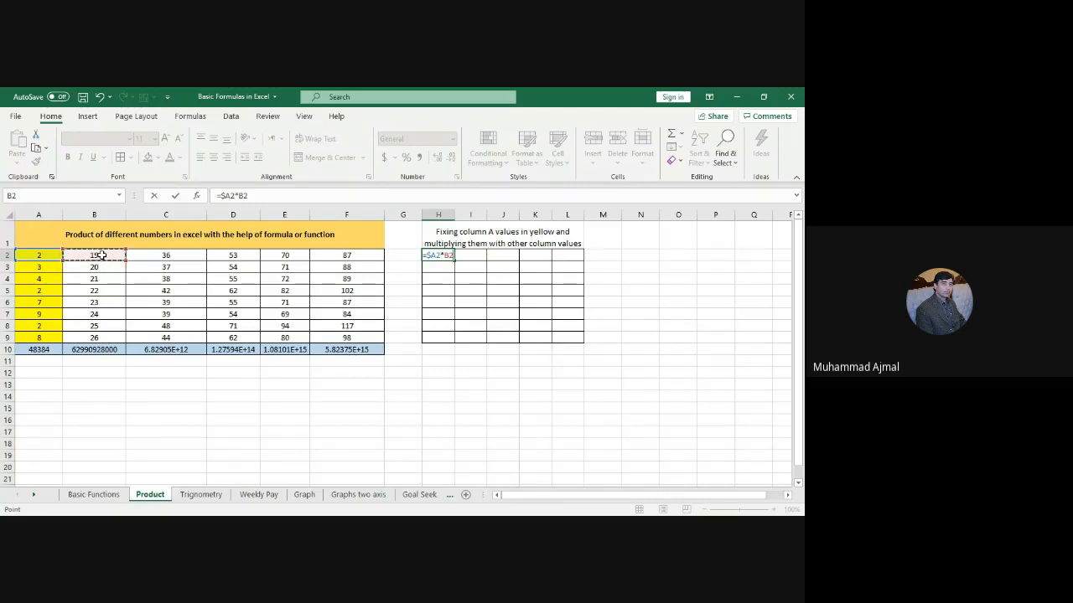
Step: Enter =$A2*B2 in H2, then fill it down to H9 and across to column L
{"action": "key", "text": "Return"}
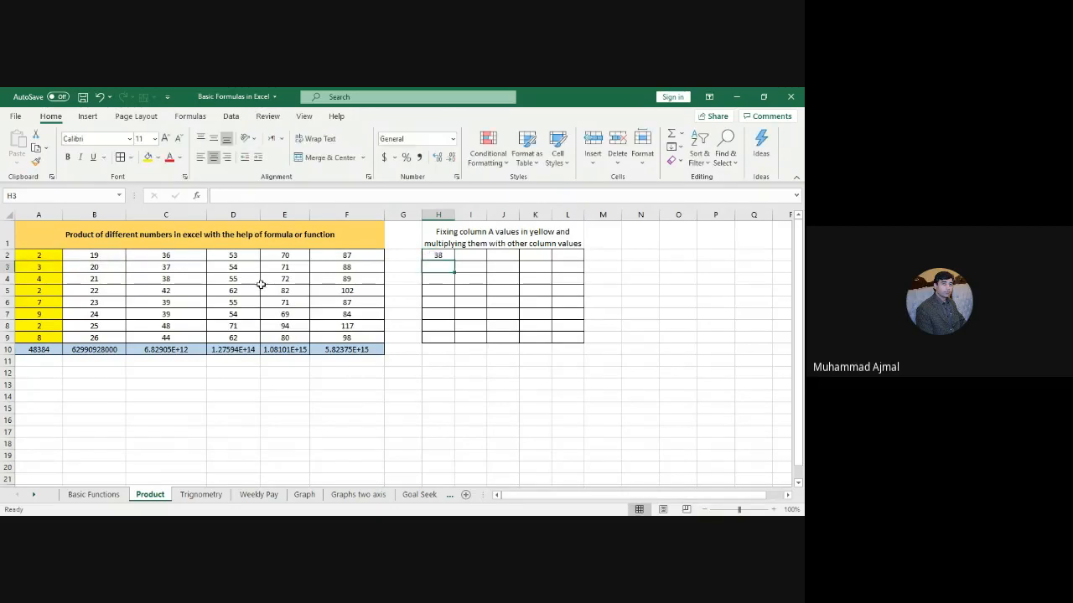
{"action": "left_click", "coordinate": [435, 254]}
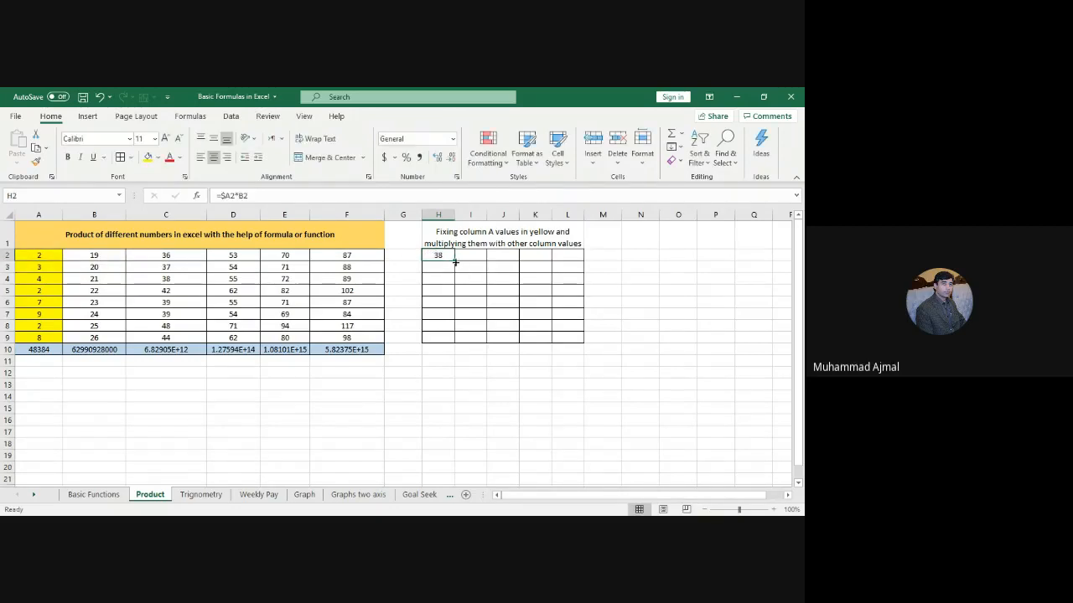
{"action": "left_click_drag", "start_coordinate": [453, 261], "coordinate": [451, 339]}
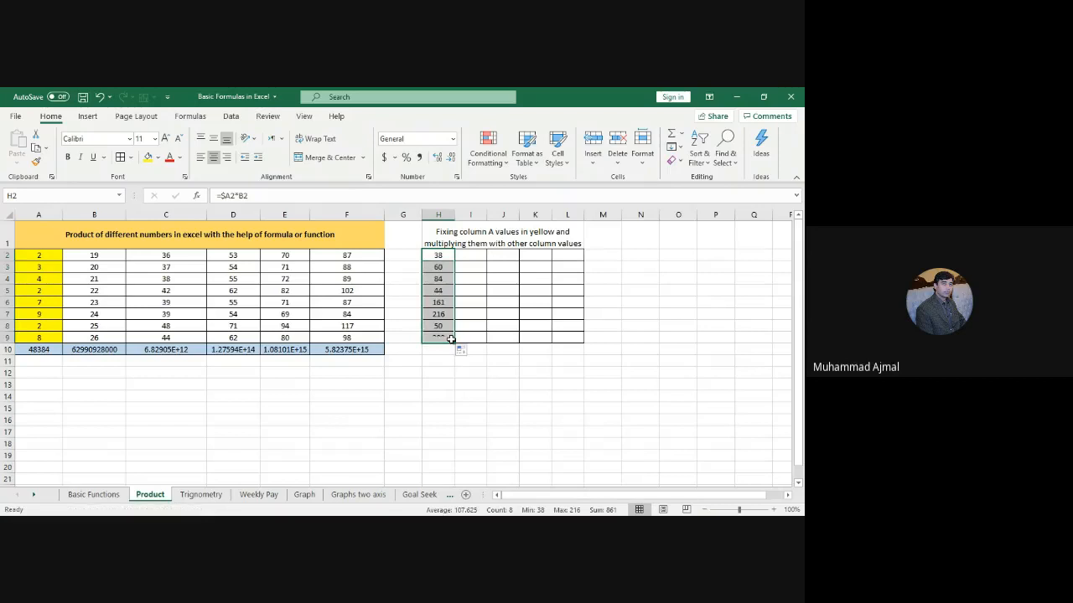
{"action": "left_click_drag", "start_coordinate": [39, 255], "coordinate": [44, 336]}
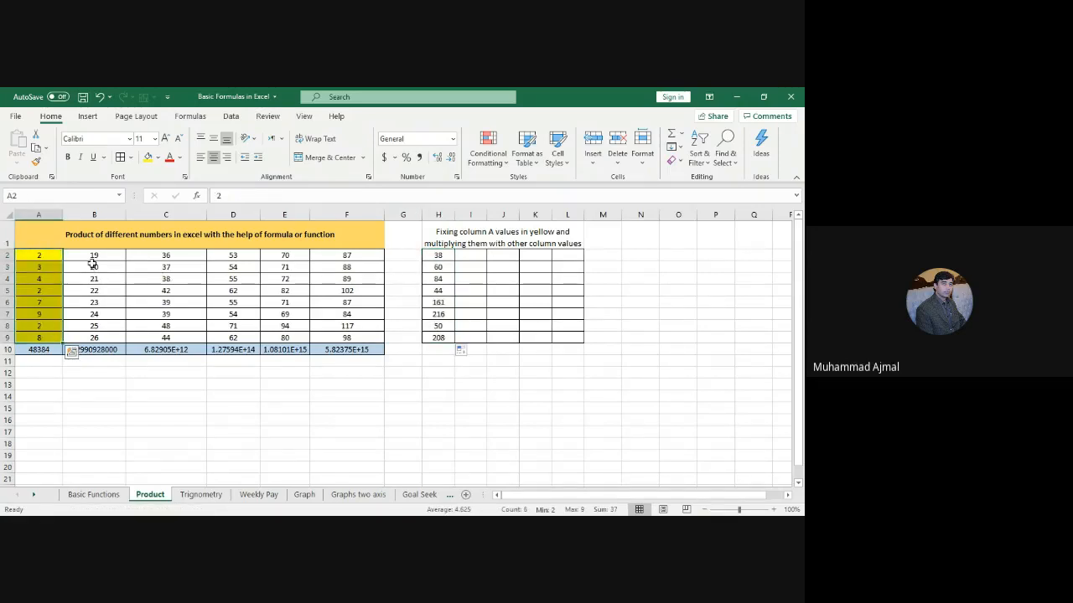
{"action": "left_click_drag", "start_coordinate": [93, 256], "coordinate": [102, 336]}
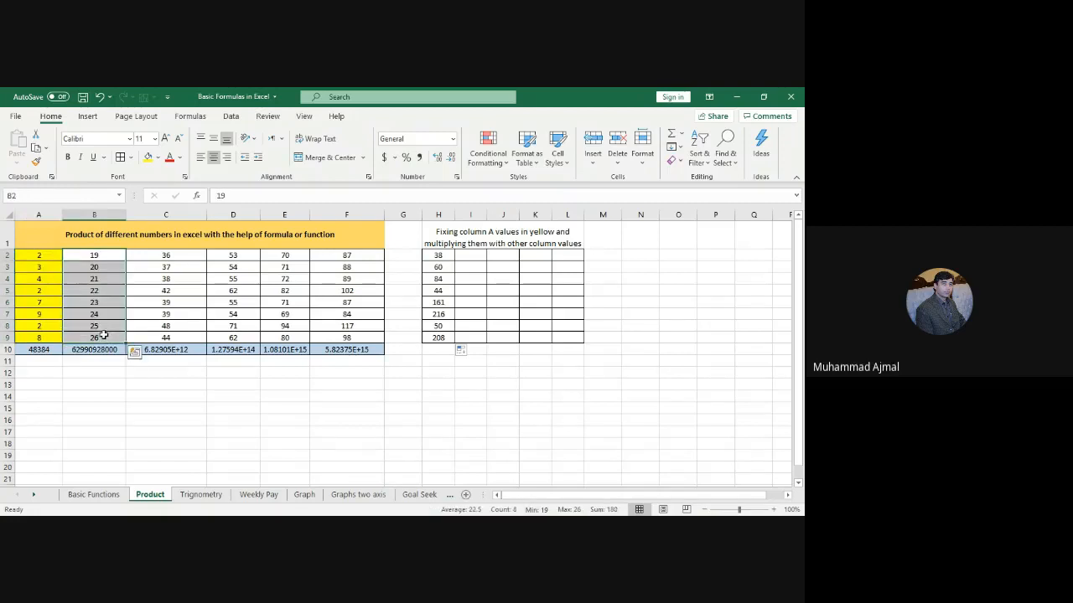
{"action": "left_click_drag", "start_coordinate": [53, 254], "coordinate": [52, 337]}
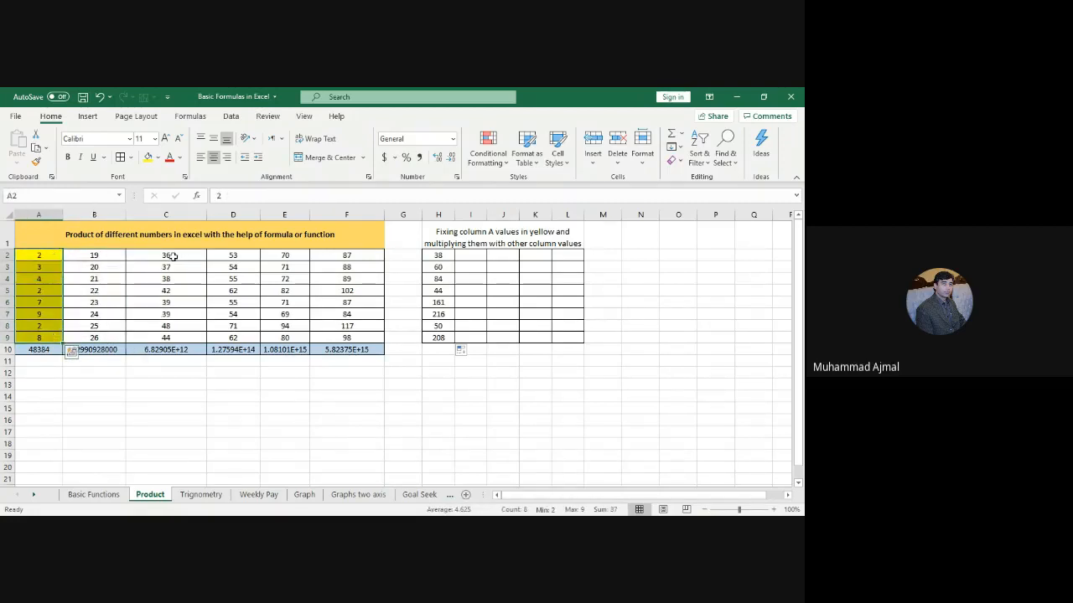
{"action": "left_click_drag", "start_coordinate": [172, 256], "coordinate": [175, 337]}
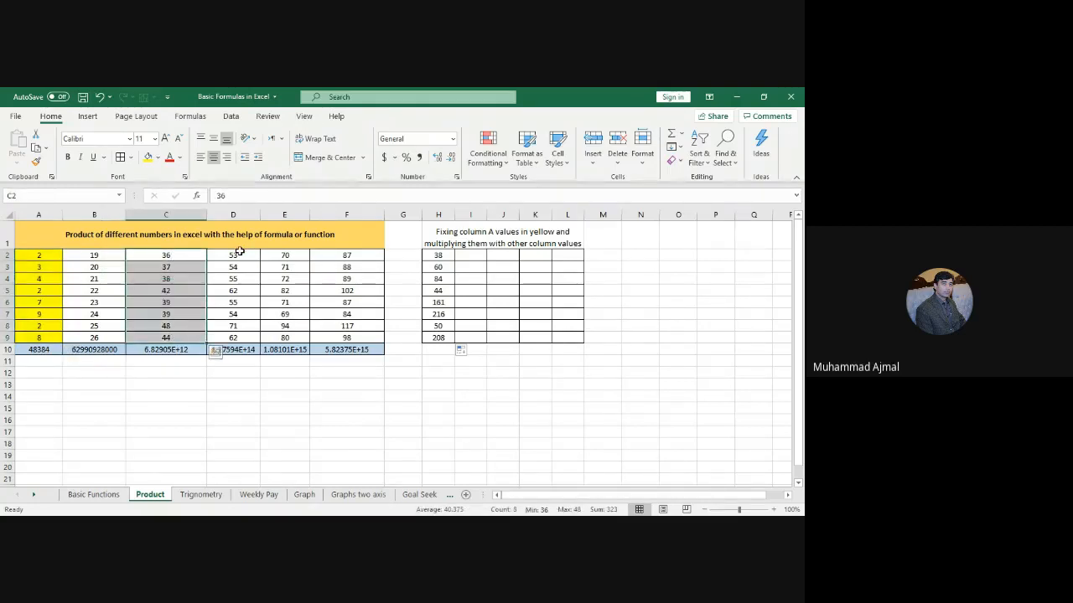
{"action": "left_click_drag", "start_coordinate": [235, 255], "coordinate": [233, 337]}
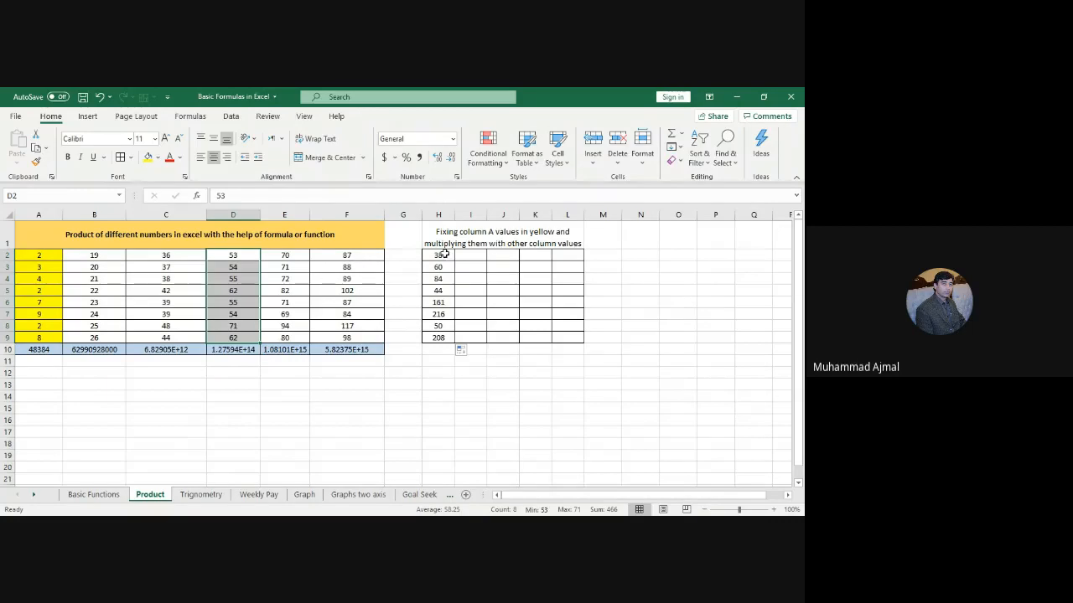
{"action": "left_click_drag", "start_coordinate": [438, 255], "coordinate": [582, 342]}
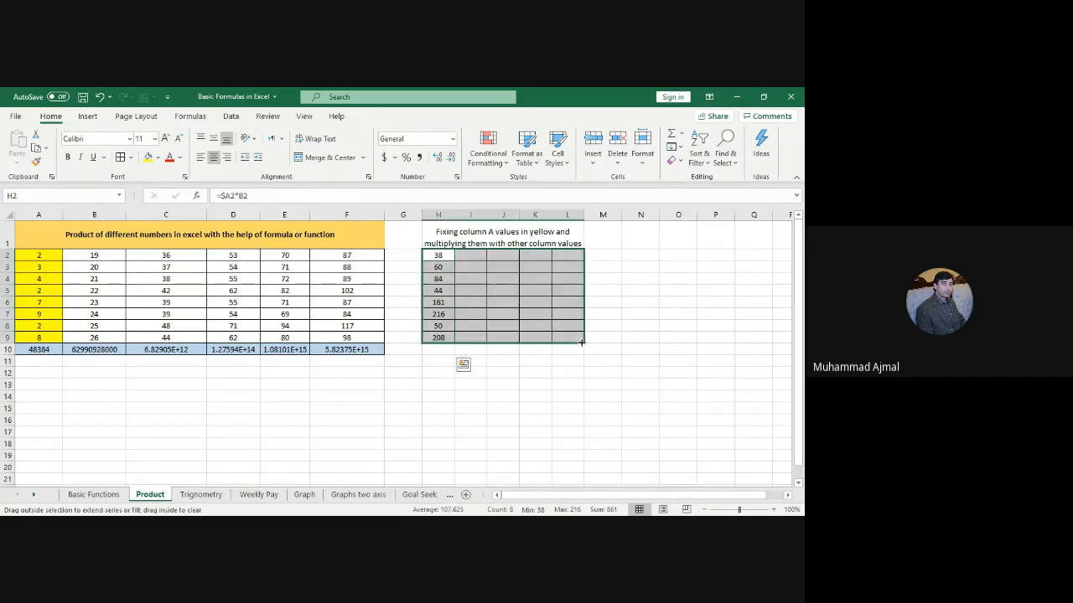
{"action": "left_click", "coordinate": [686, 347]}
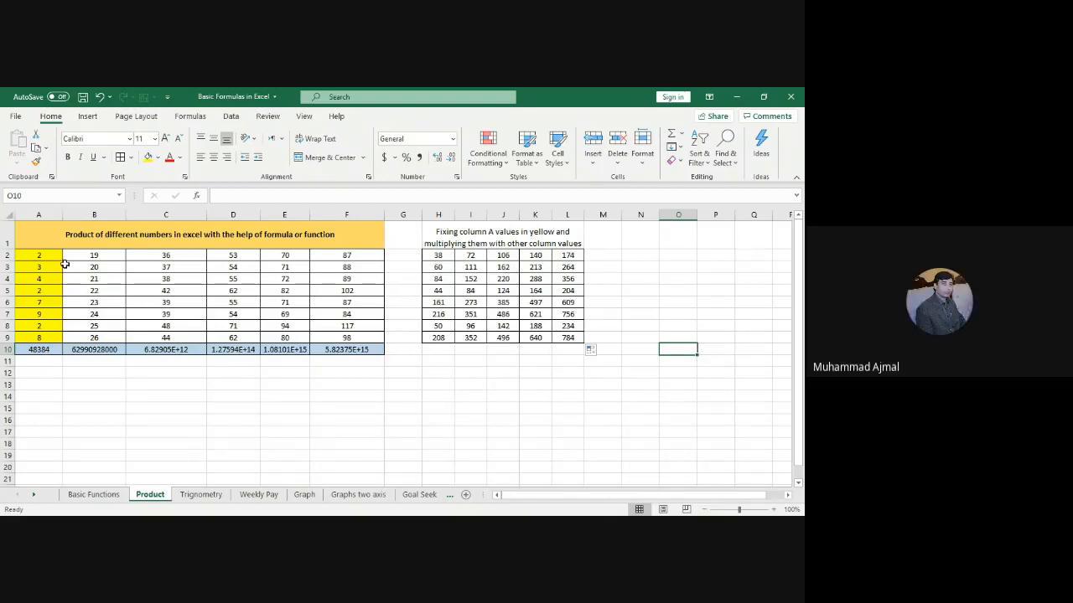
Step: Shade the first data row A2:F2 with a light orange fill
{"action": "left_click_drag", "start_coordinate": [50, 257], "coordinate": [352, 258]}
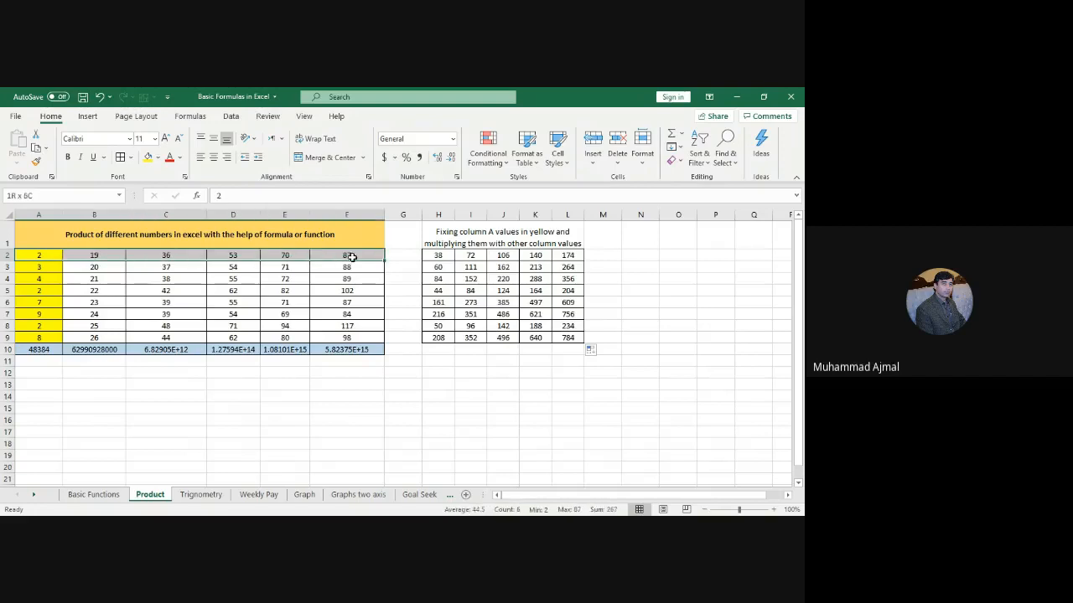
{"action": "left_click", "coordinate": [157, 160]}
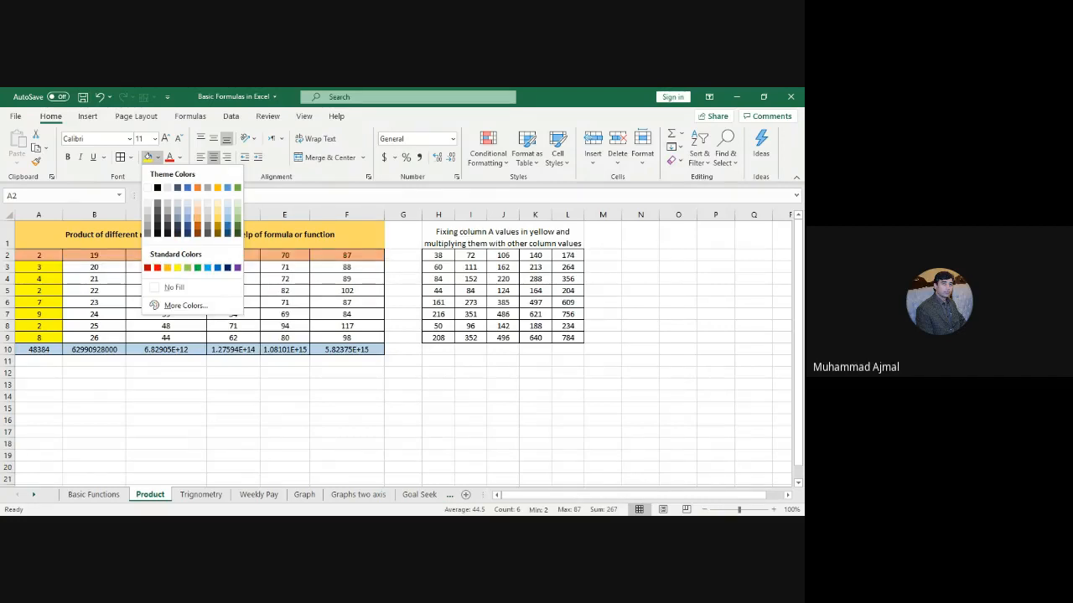
{"action": "left_click", "coordinate": [198, 218]}
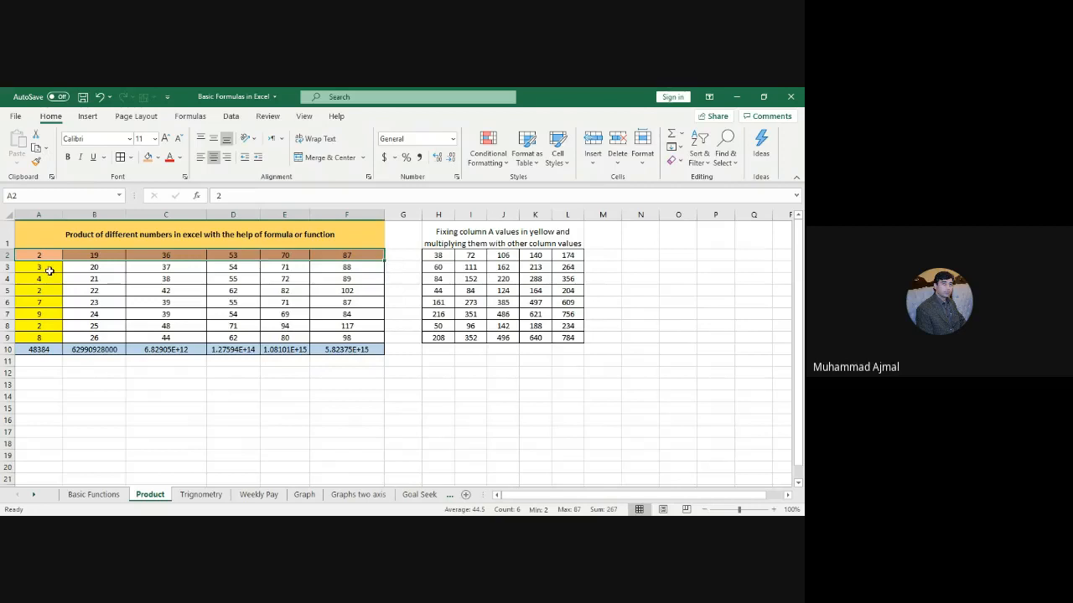
{"action": "left_click_drag", "start_coordinate": [42, 267], "coordinate": [348, 336]}
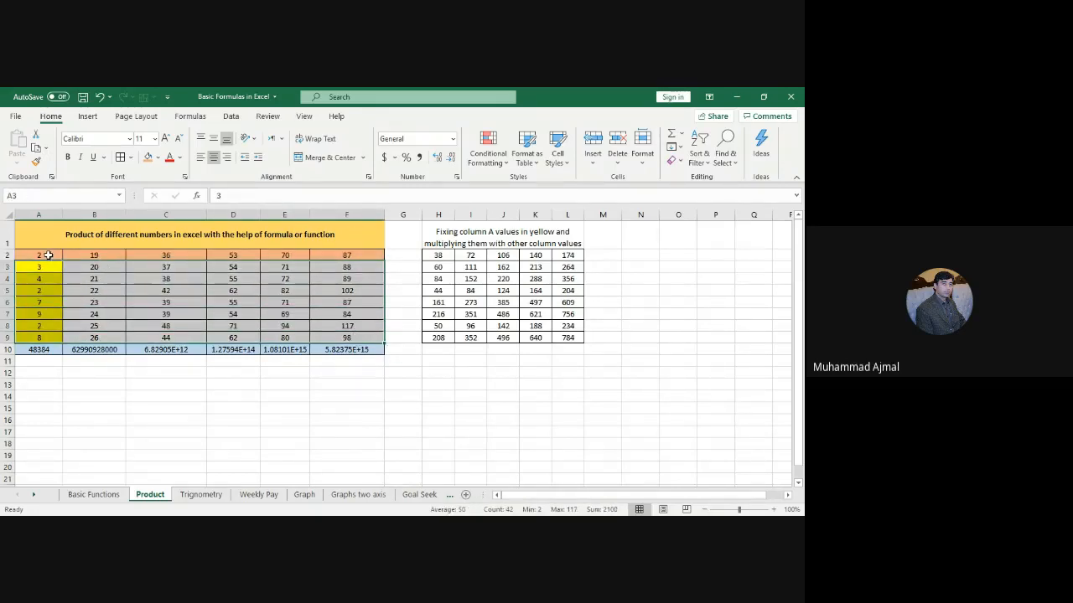
{"action": "left_click_drag", "start_coordinate": [48, 255], "coordinate": [354, 256]}
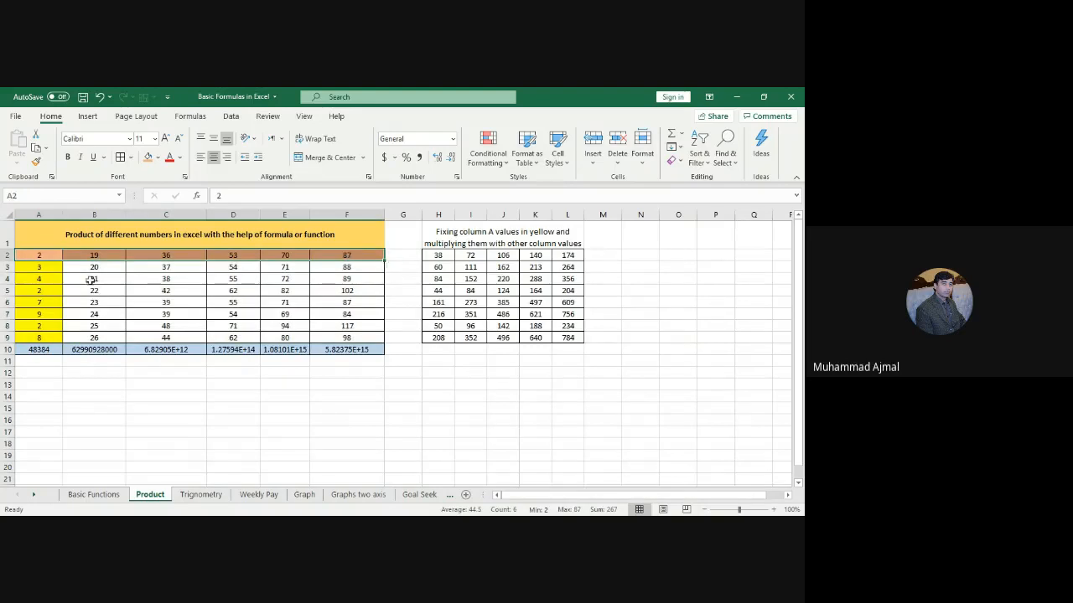
{"action": "left_click_drag", "start_coordinate": [53, 264], "coordinate": [352, 266]}
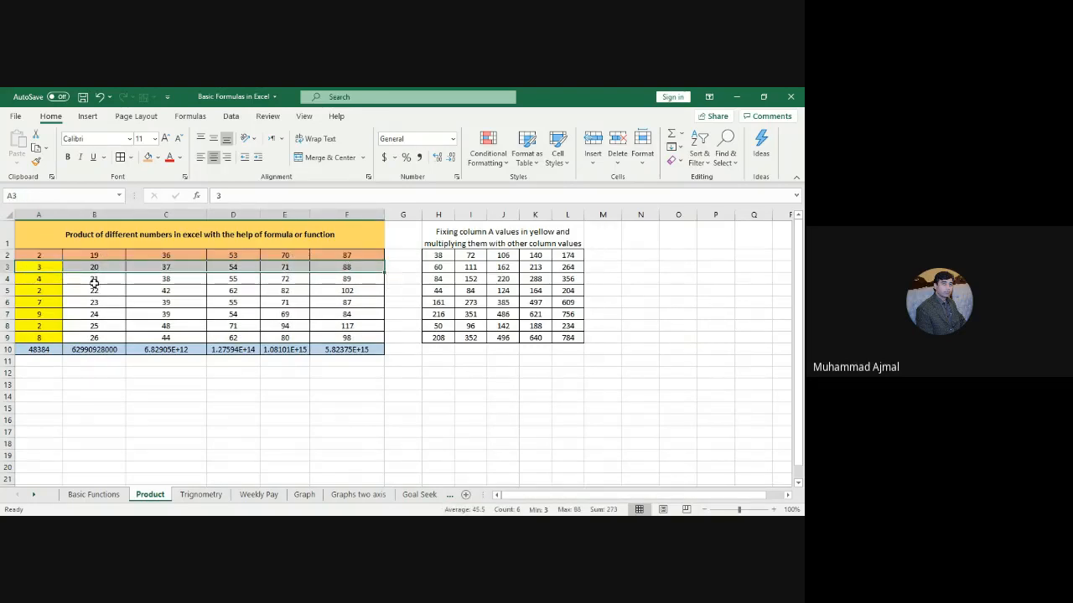
Step: Enter the formula =A$2*A3 in A14
{"action": "left_click", "coordinate": [32, 390]}
{"action": "left_click", "coordinate": [32, 392]}
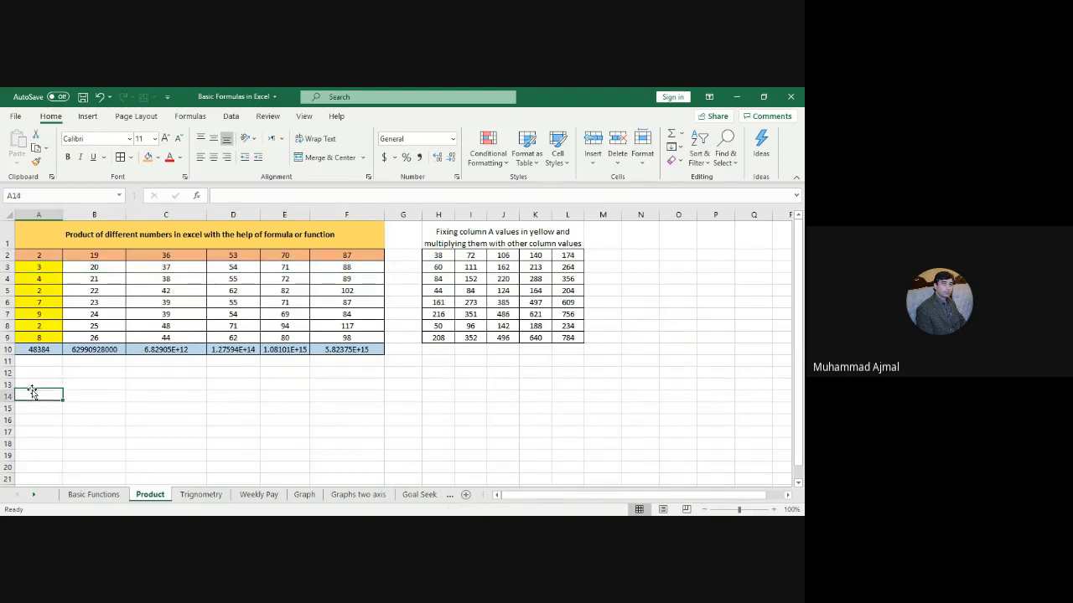
{"action": "type", "text": "="}
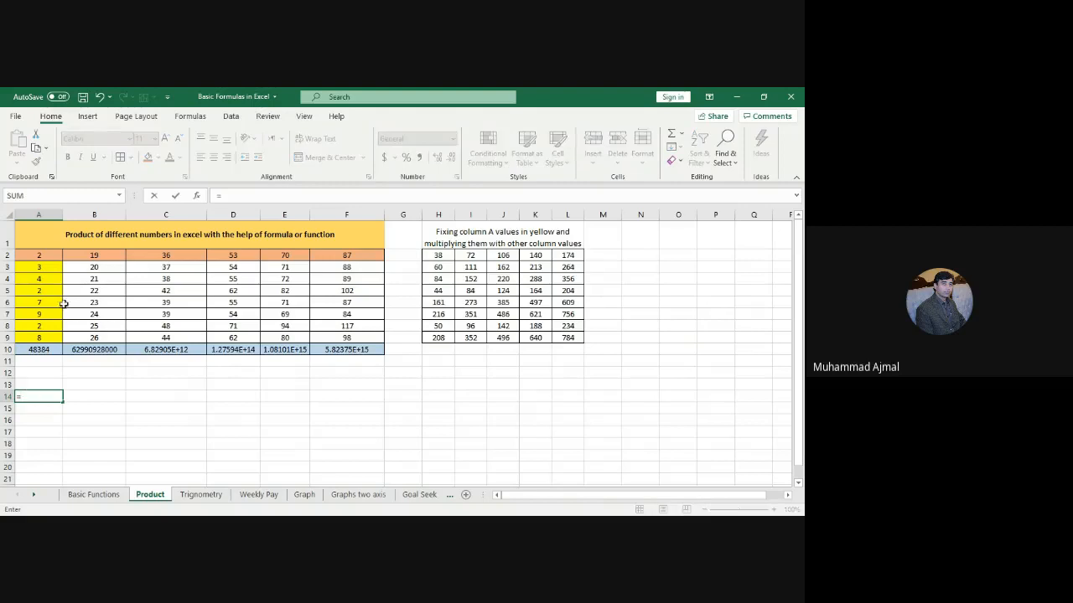
{"action": "left_click", "coordinate": [48, 257]}
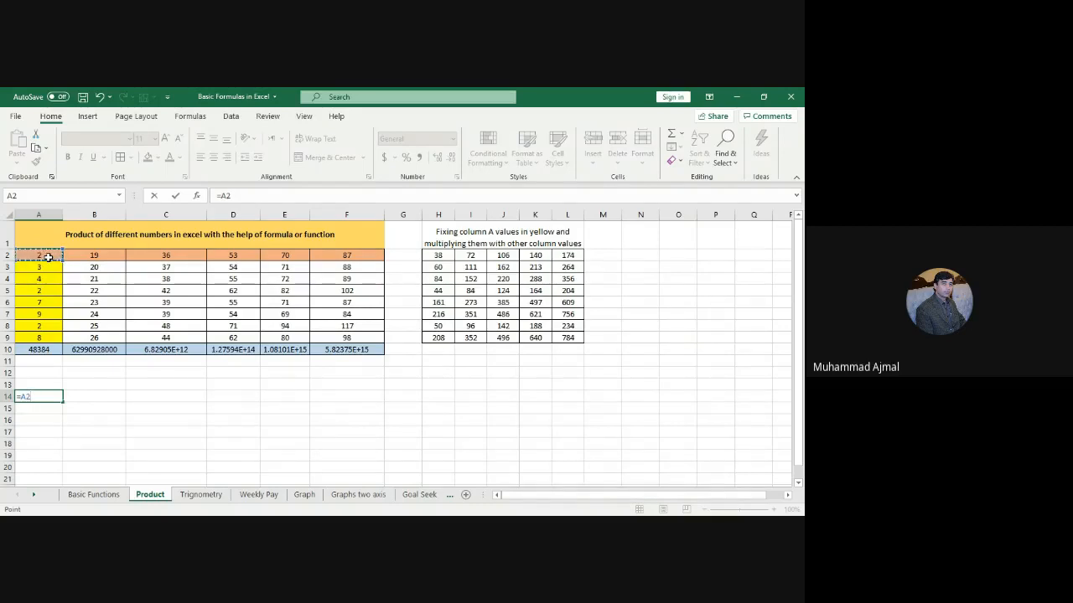
{"action": "key", "text": "F4"}
{"action": "key", "text": "F4"}
{"action": "type", "text": "*"}
{"action": "left_click", "coordinate": [37, 266]}
{"action": "key", "text": "Return"}
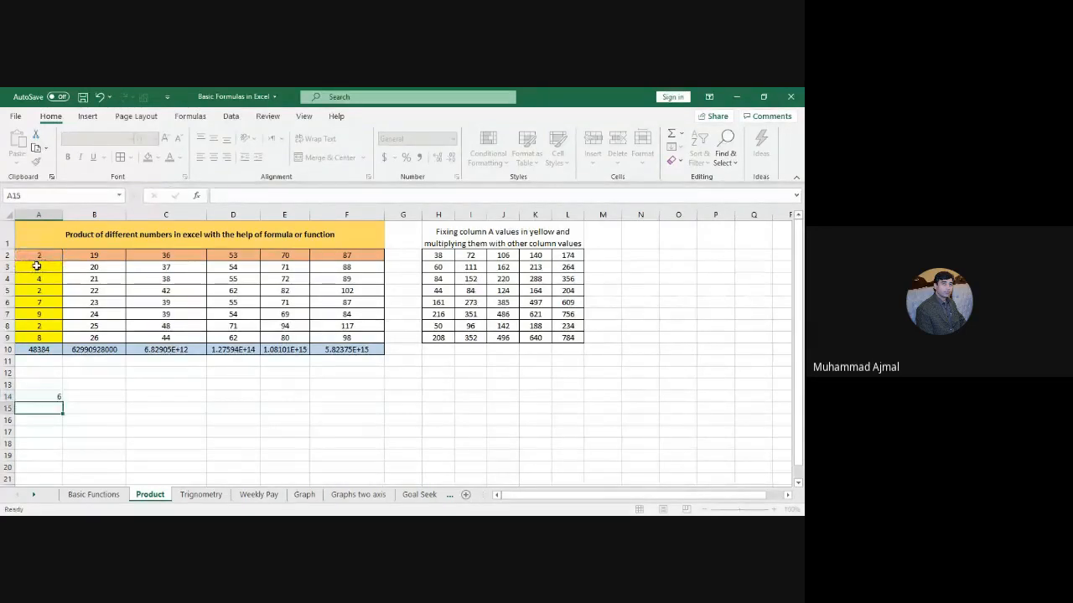
Step: Fill the A14 formula across to F14 and centre A14:F14 (6, 380, 1332, 2862, 4970, 7656)
{"action": "left_click", "coordinate": [57, 394]}
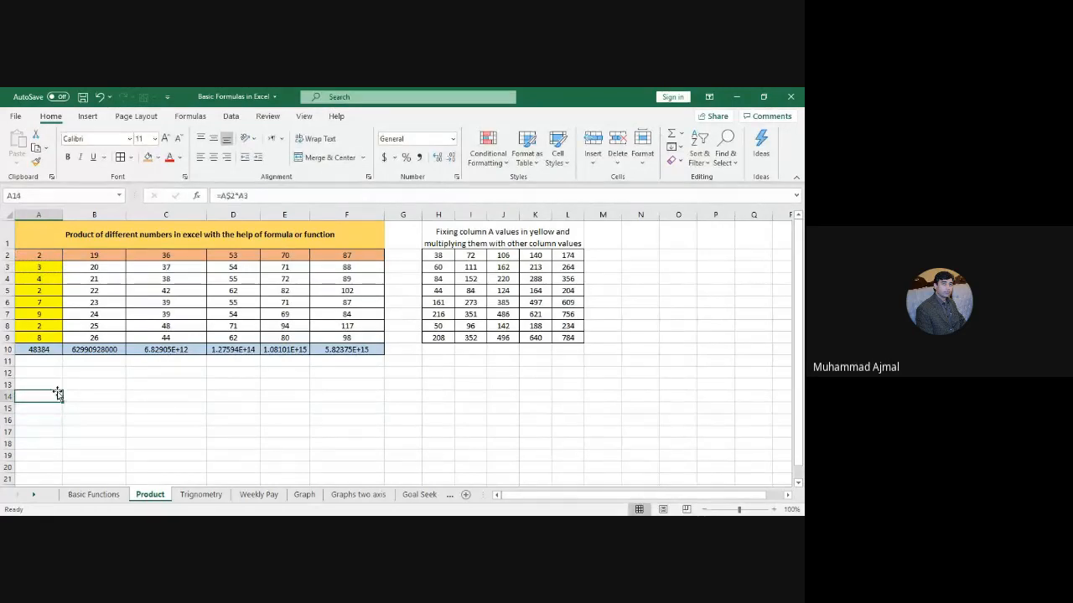
{"action": "left_click_drag", "start_coordinate": [62, 400], "coordinate": [364, 402]}
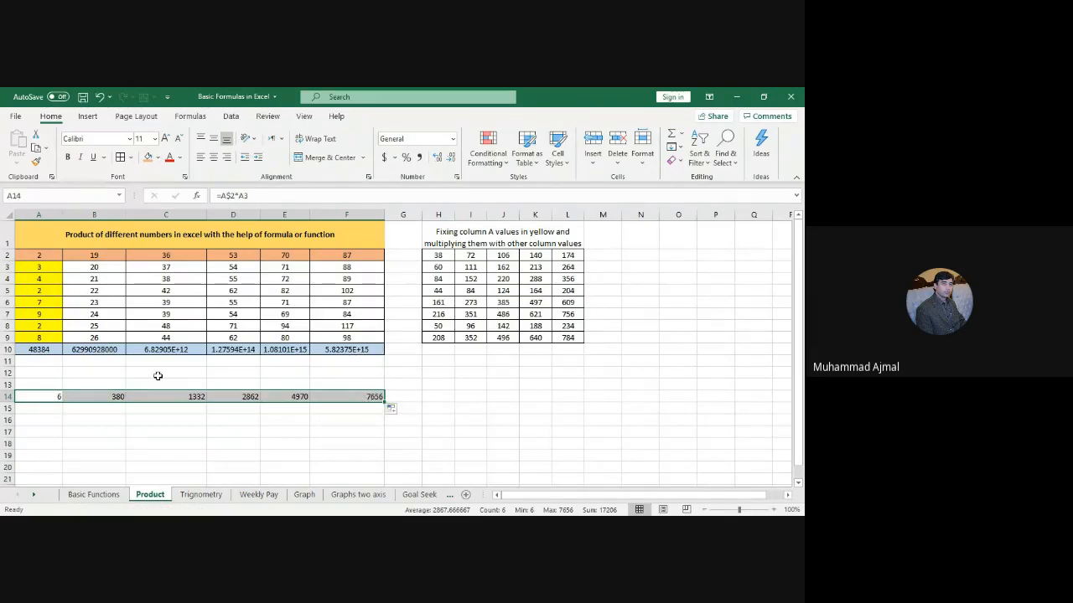
{"action": "left_click", "coordinate": [37, 267]}
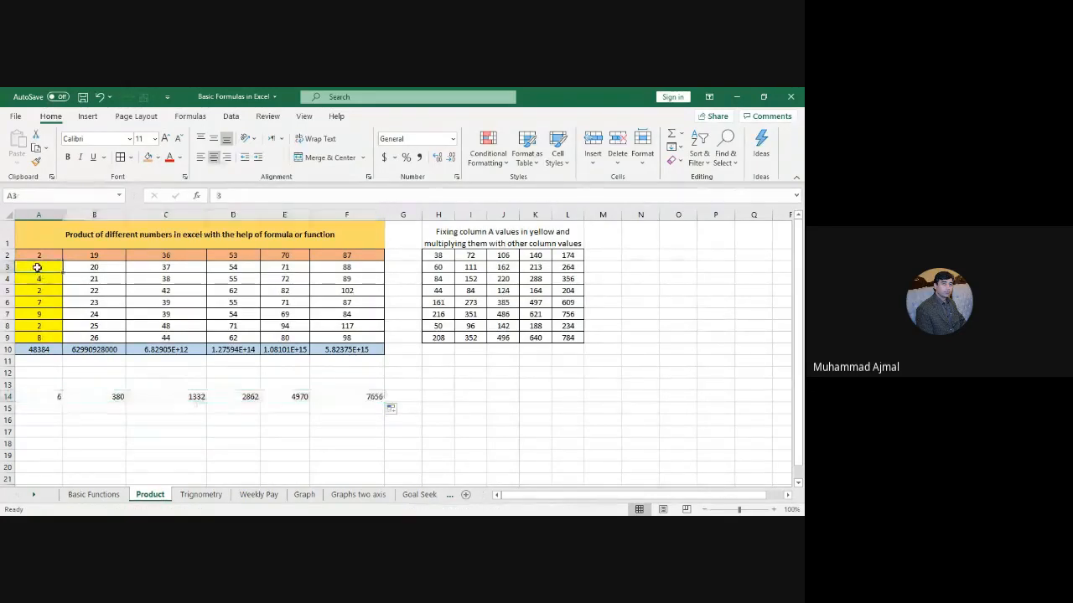
{"action": "key", "text": "Down"}
{"action": "key", "text": "Down"}
{"action": "key", "text": "Down"}
{"action": "key", "text": "Down"}
{"action": "key", "text": "Down"}
{"action": "key", "text": "Down"}
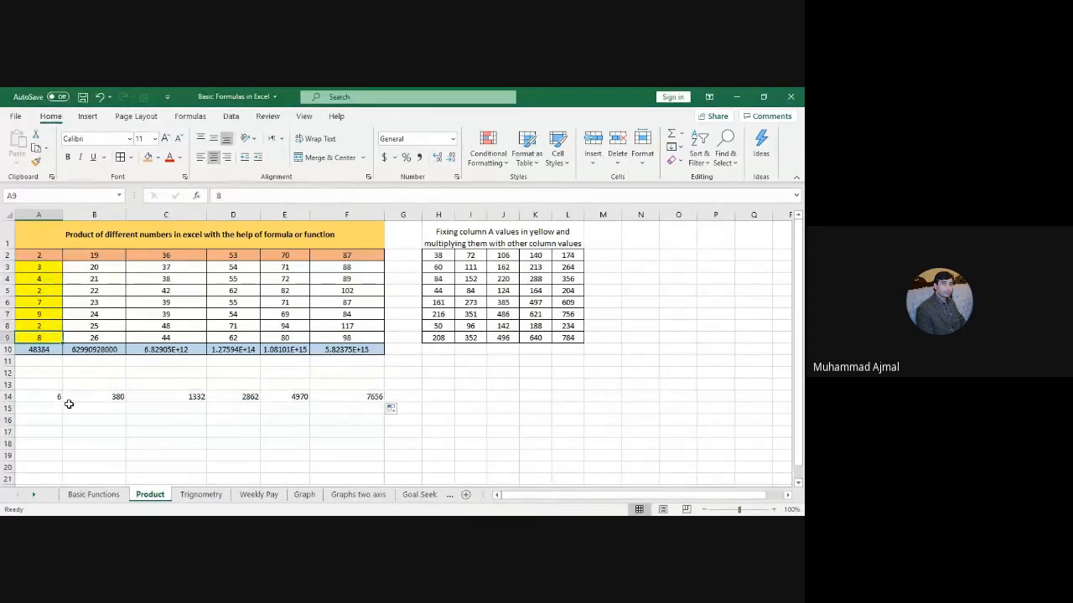
{"action": "left_click_drag", "start_coordinate": [50, 397], "coordinate": [372, 397]}
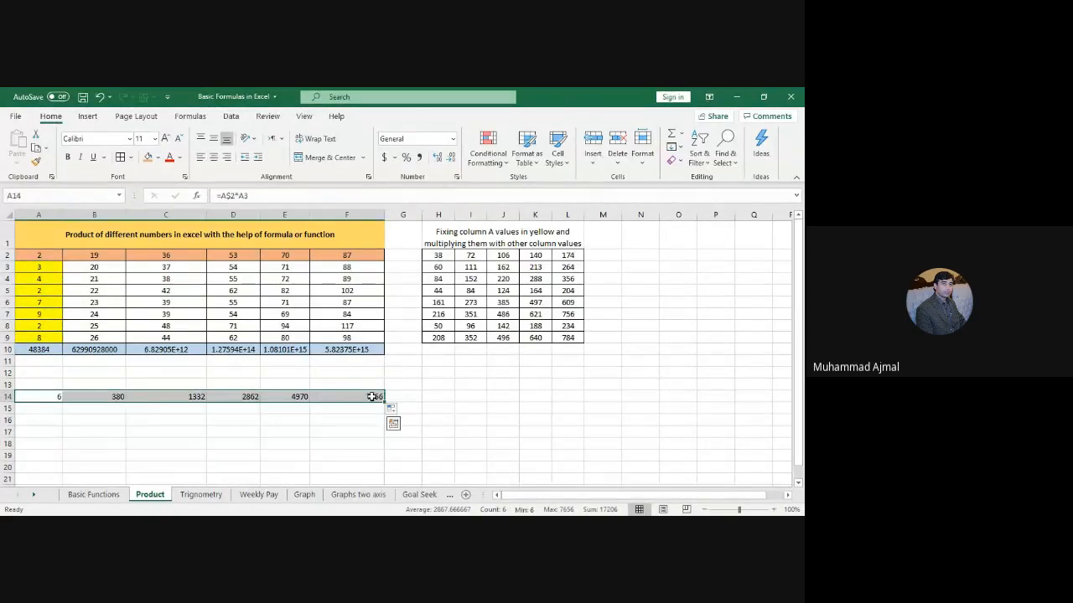
{"action": "left_click", "coordinate": [215, 159]}
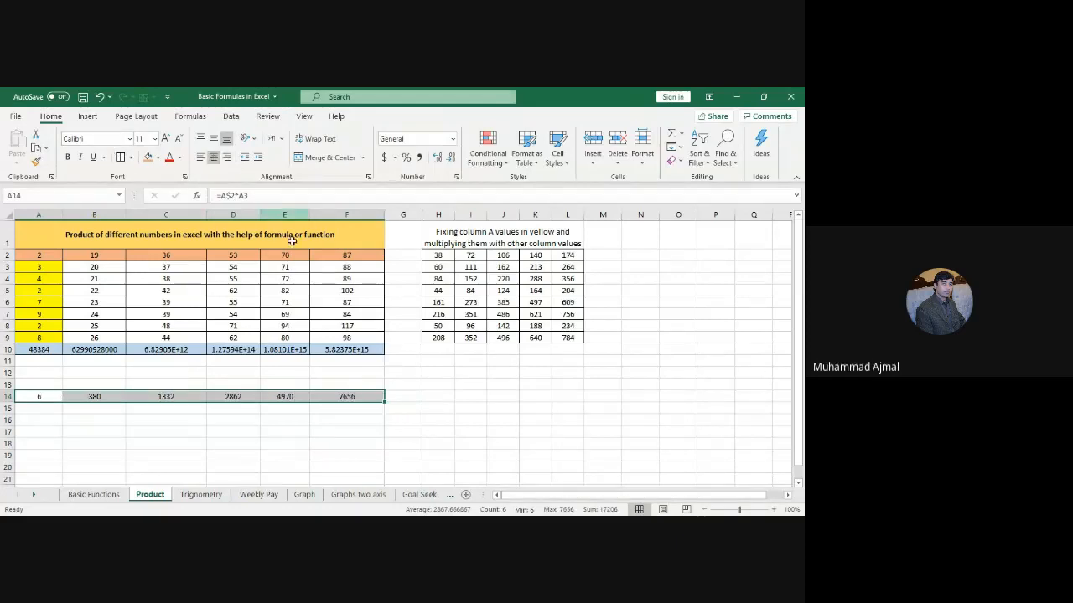
Step: Copy the row 14 product formulas down to row 21, then select row 21 to clear it
{"action": "left_click_drag", "start_coordinate": [39, 268], "coordinate": [359, 336]}
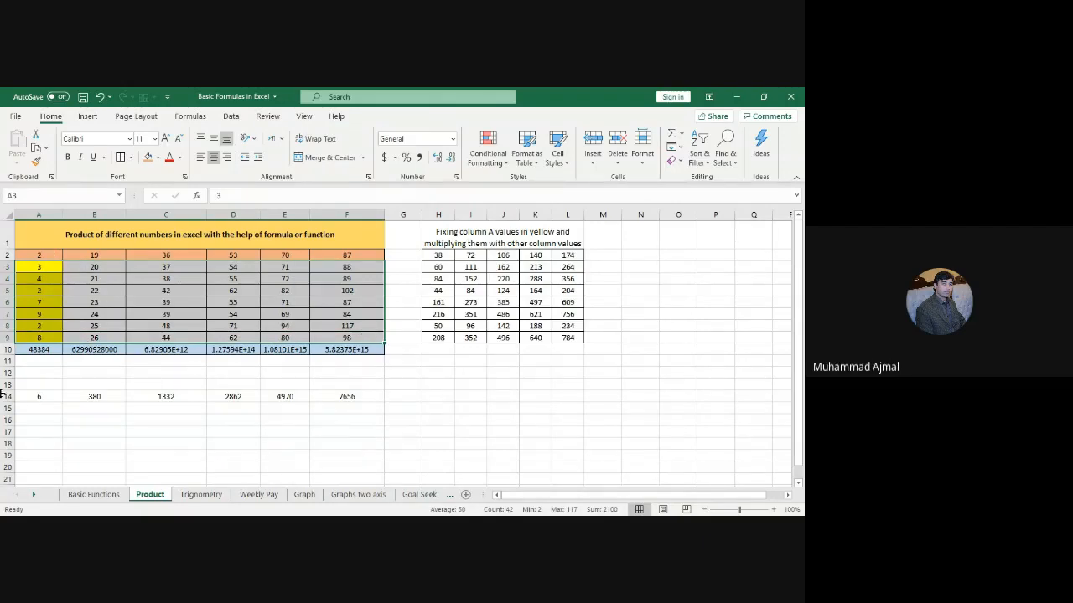
{"action": "left_click_drag", "start_coordinate": [36, 394], "coordinate": [385, 471]}
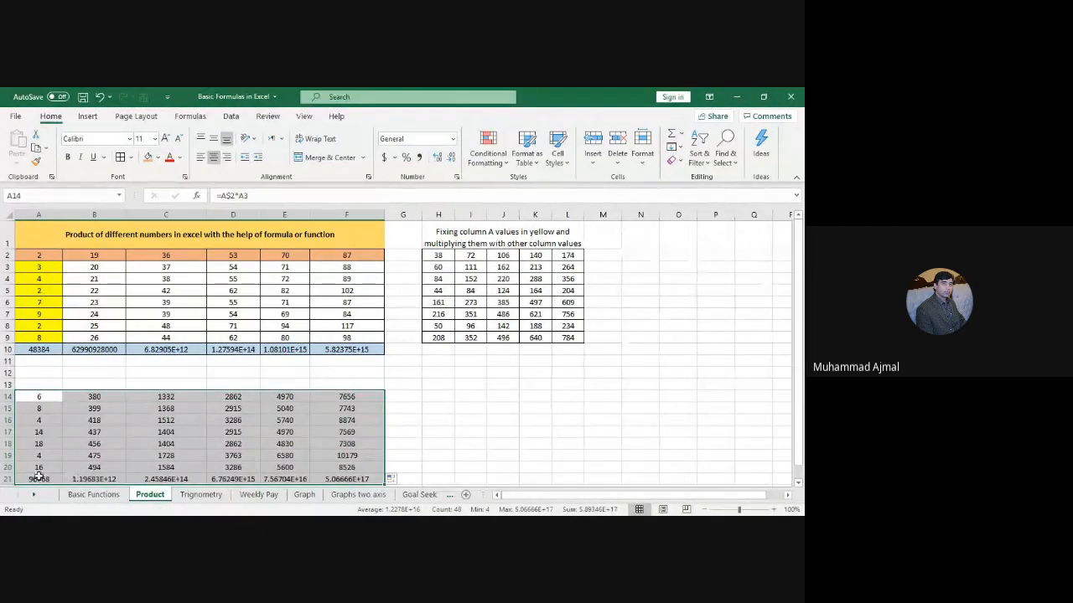
{"action": "left_click", "coordinate": [38, 477]}
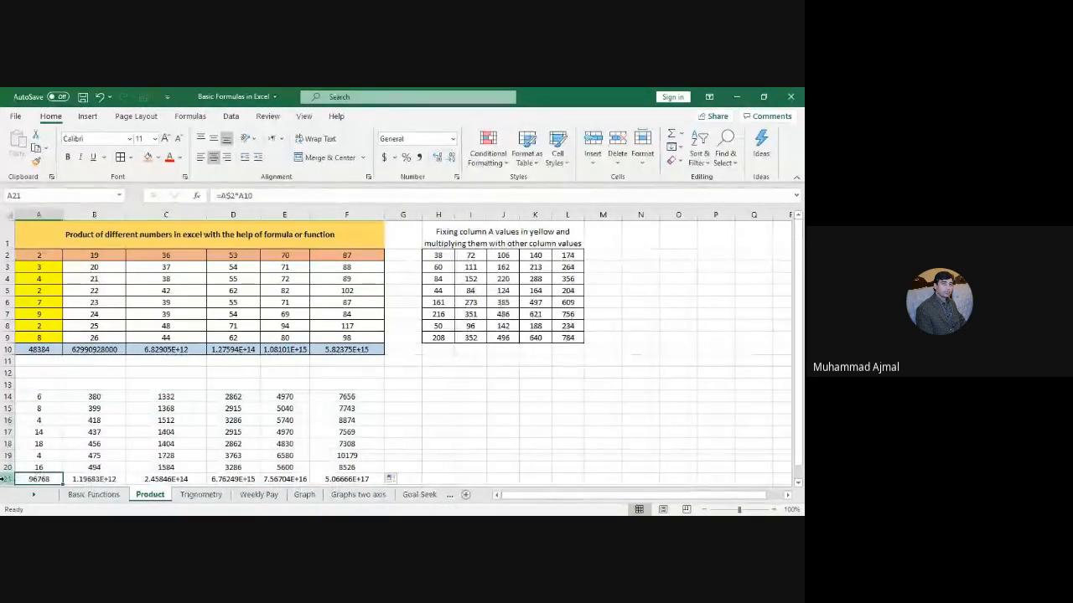
{"action": "left_click", "coordinate": [4, 479]}
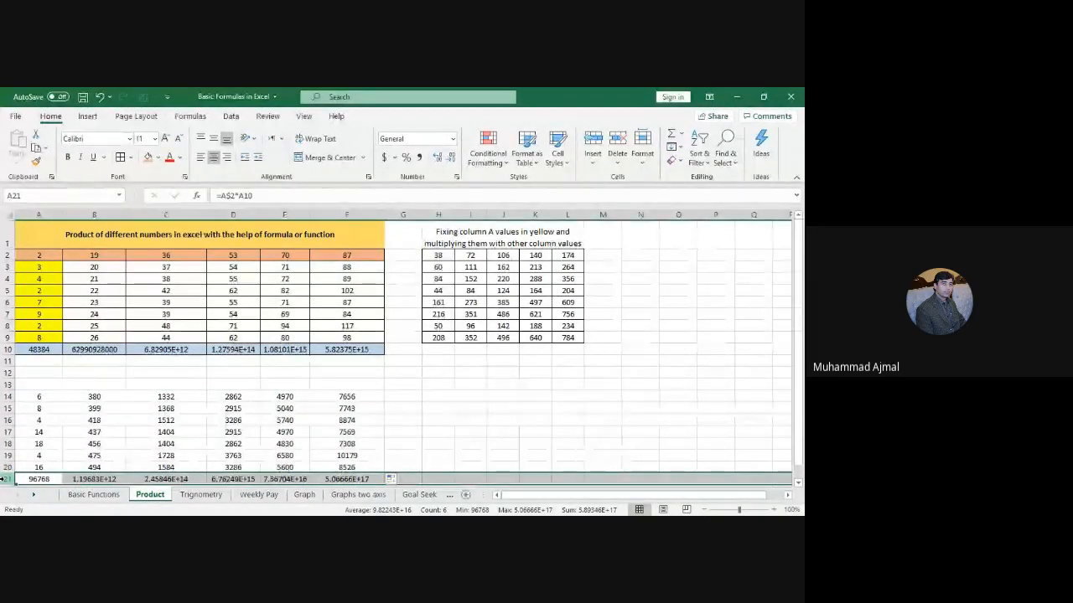
{"action": "right_click", "coordinate": [4, 478]}
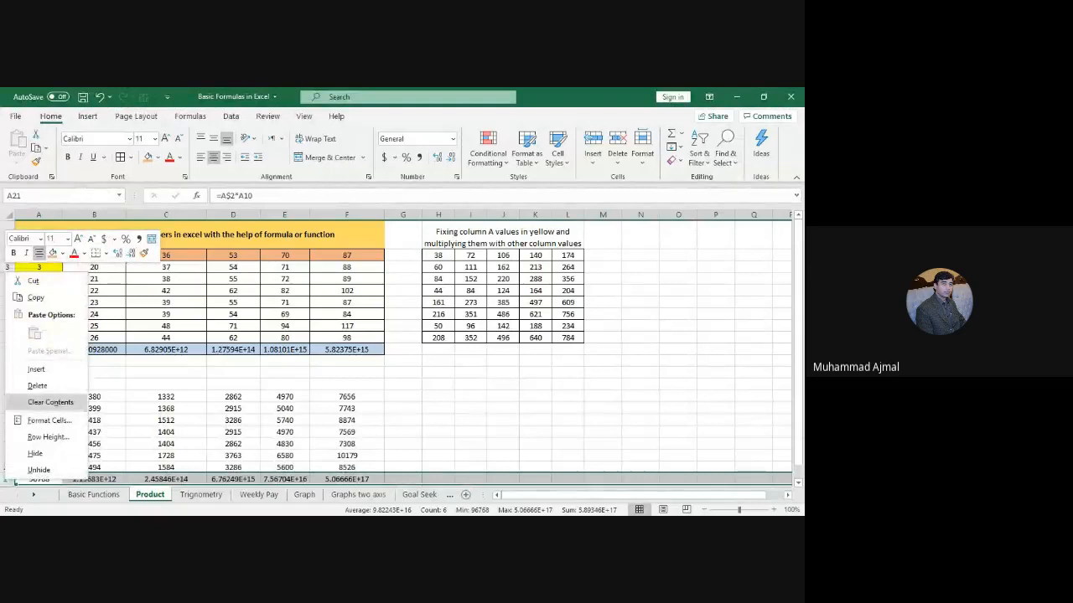
Step: Clear row 21's stray values, then select A14:F20 and preview fill colours without applying one
{"action": "left_click", "coordinate": [37, 386]}
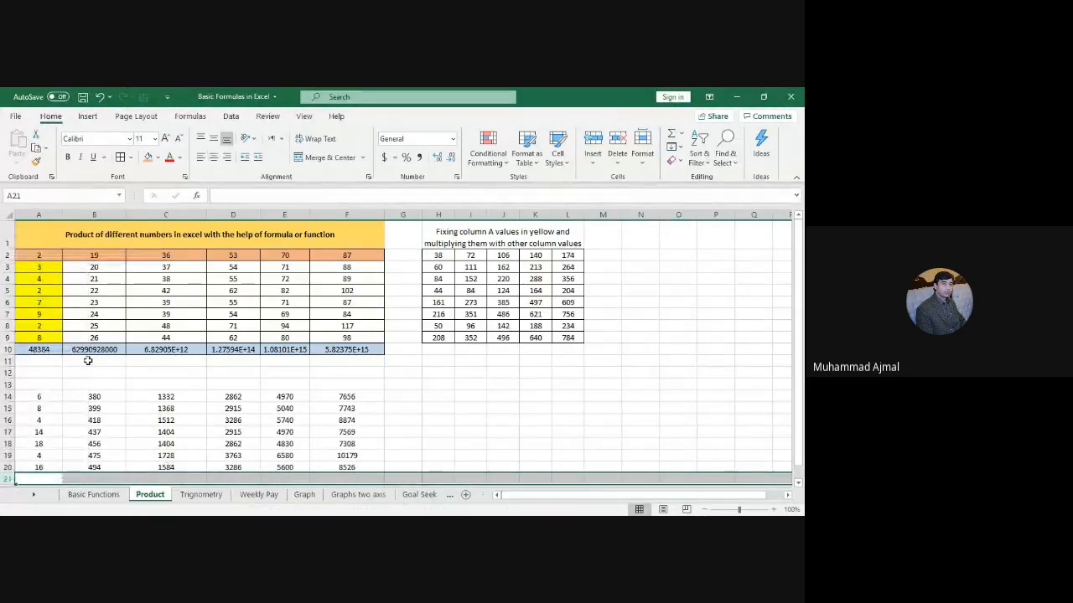
{"action": "left_click_drag", "start_coordinate": [52, 349], "coordinate": [369, 350]}
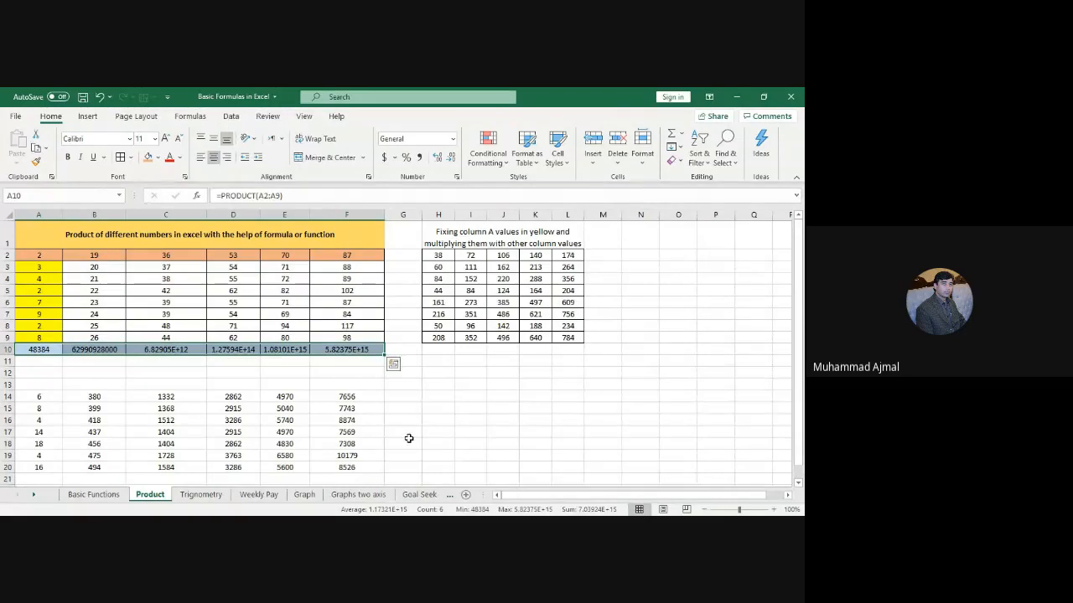
{"action": "left_click_drag", "start_coordinate": [50, 397], "coordinate": [351, 466]}
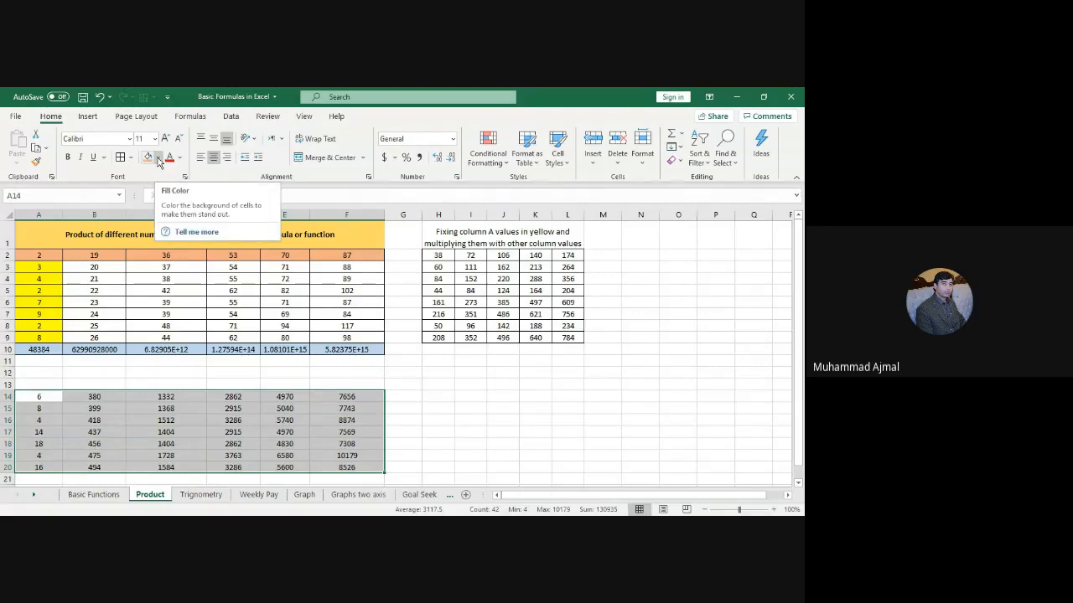
{"action": "left_click", "coordinate": [158, 161]}
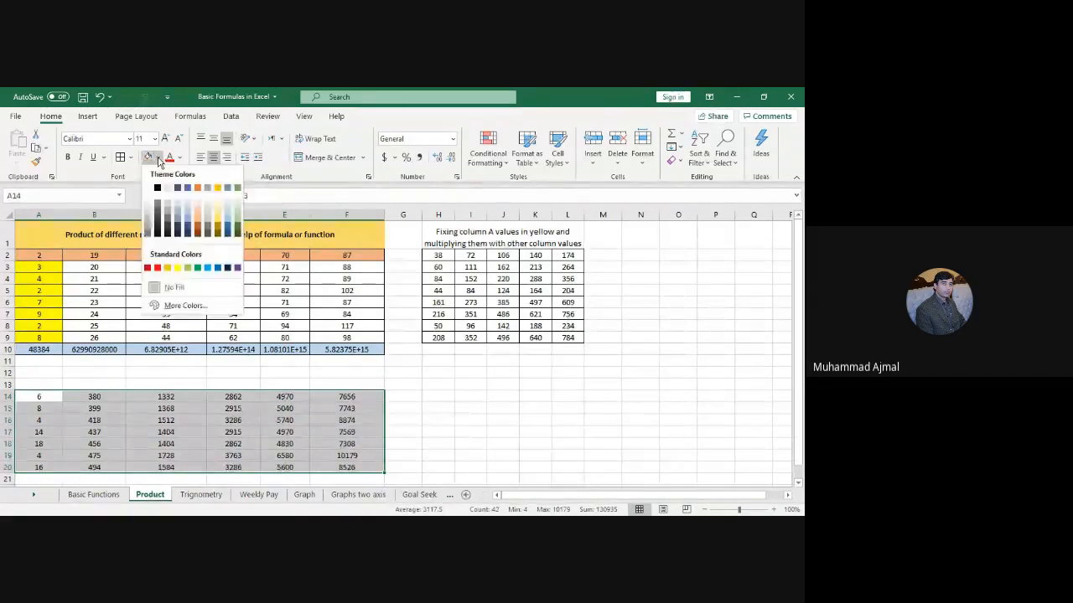
{"action": "left_click", "coordinate": [120, 162]}
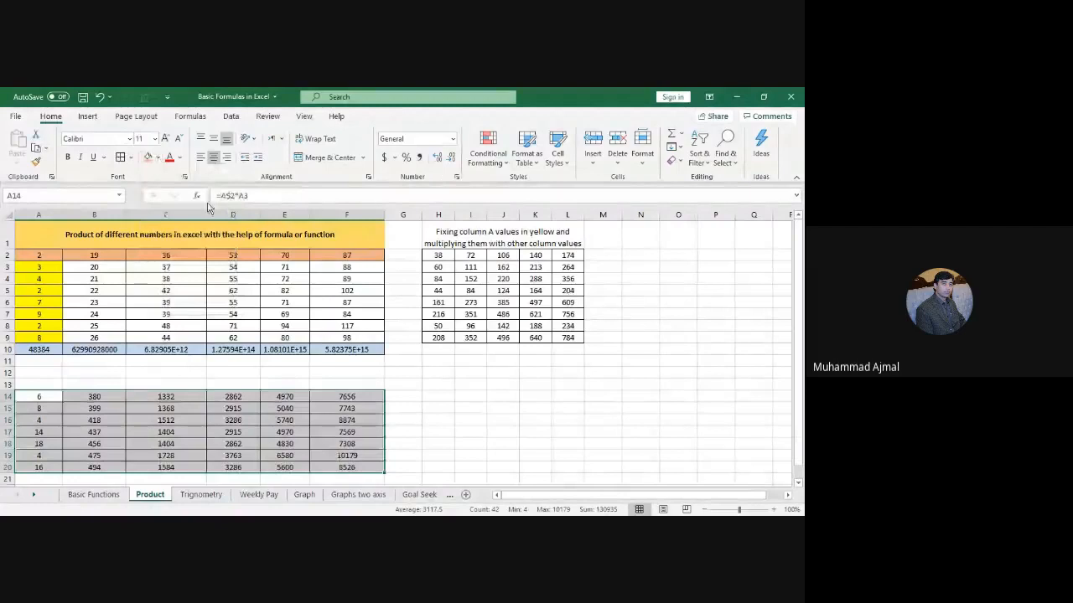
Step: Enter the caption 'Fixing the one row and multiplying the values with other values in the rest of the rows' in A13
{"action": "left_click", "coordinate": [56, 384]}
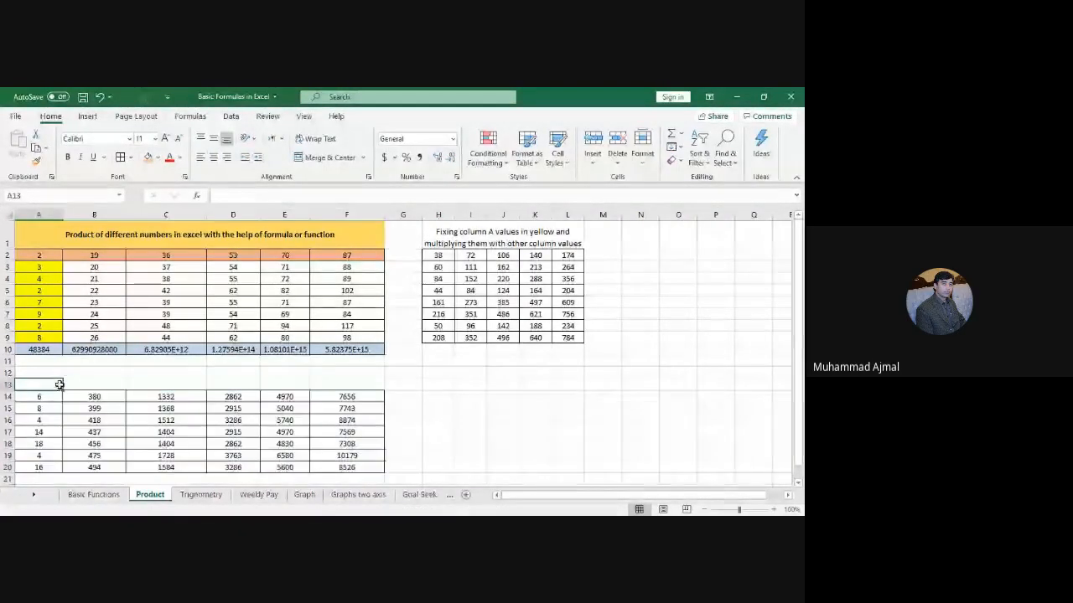
{"action": "type", "text": "Fixing the one row"}
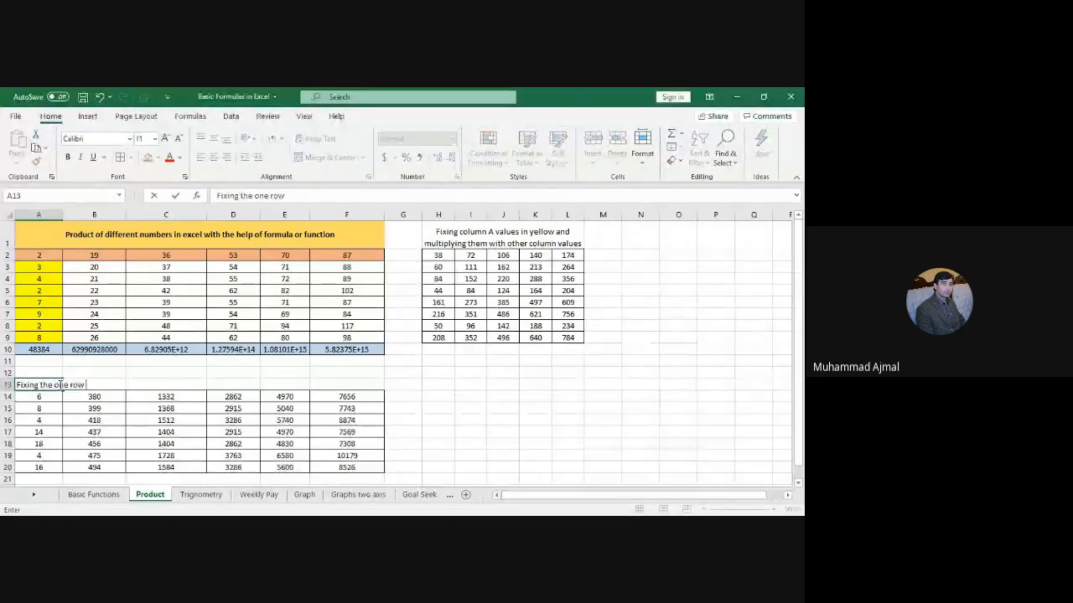
{"action": "type", "text": " and multiplying the vl"}
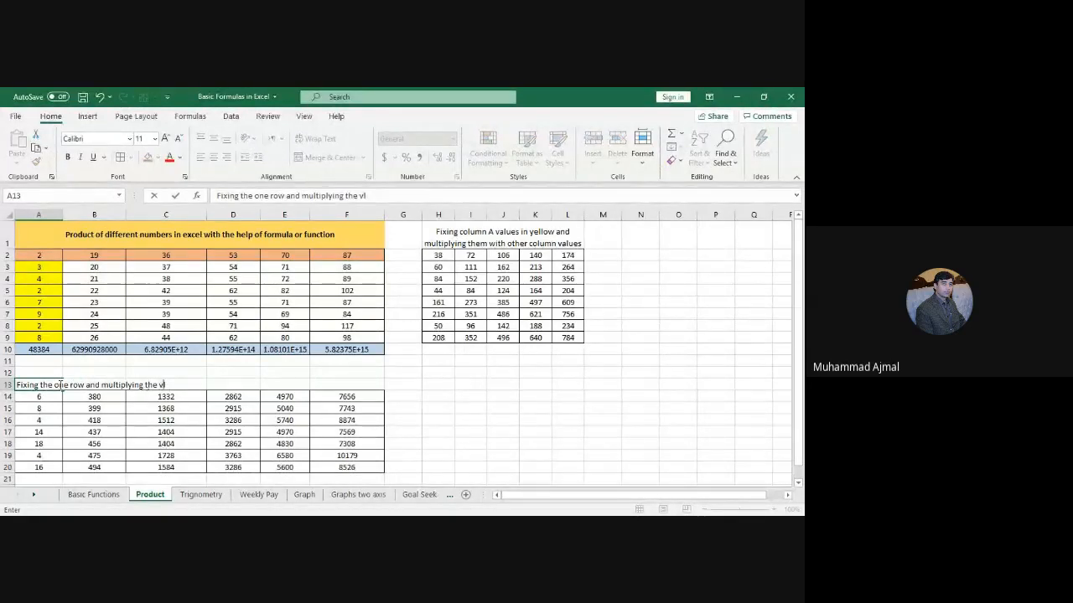
{"action": "key", "text": "BackSpace"}
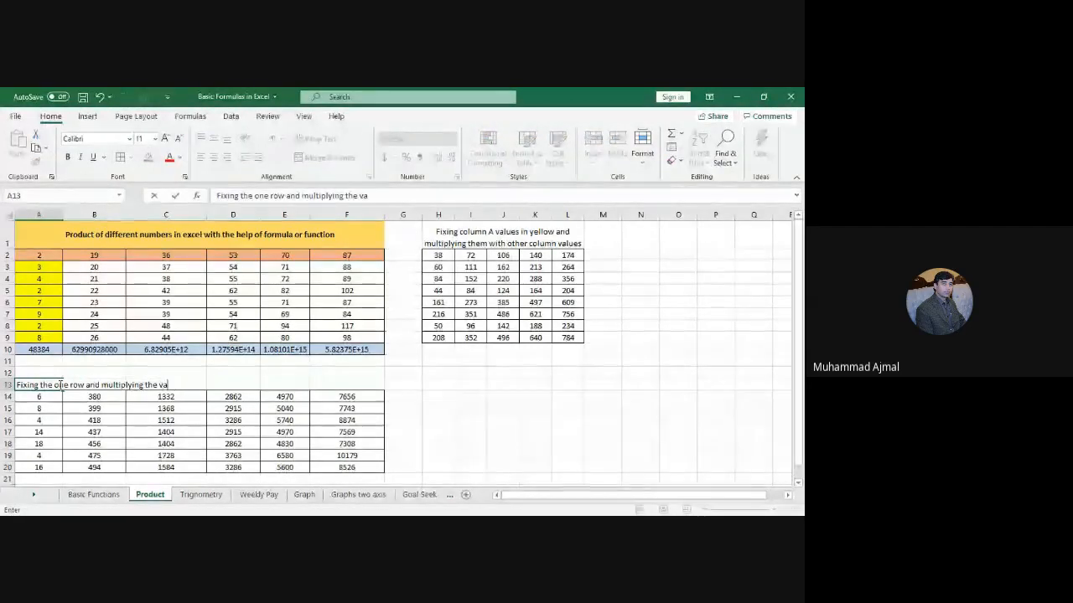
{"action": "type", "text": "a"}
{"action": "type", "text": "lues with other valu"}
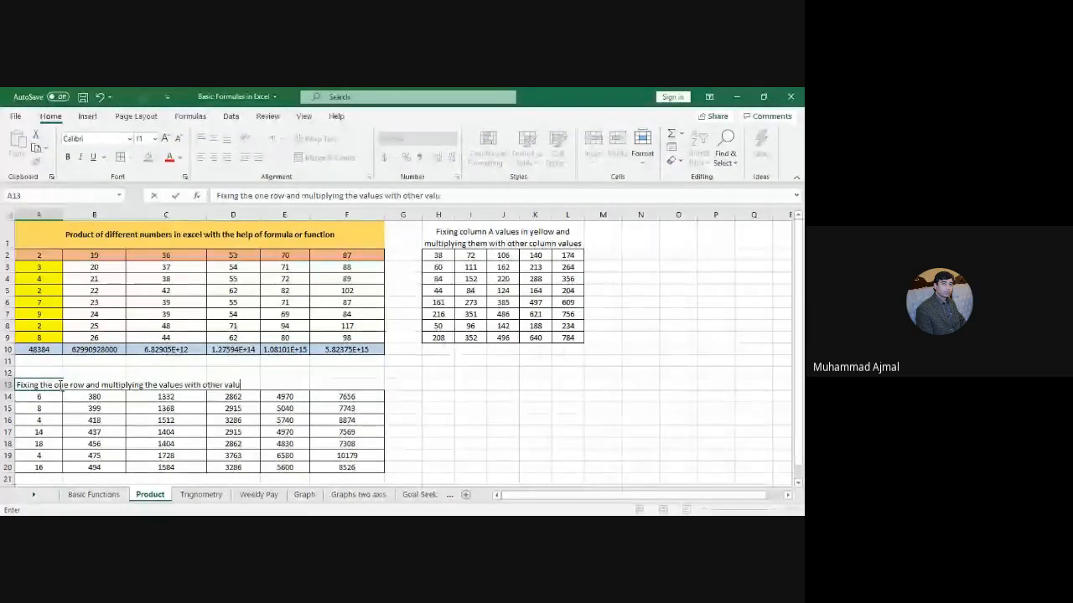
{"action": "type", "text": "es in"}
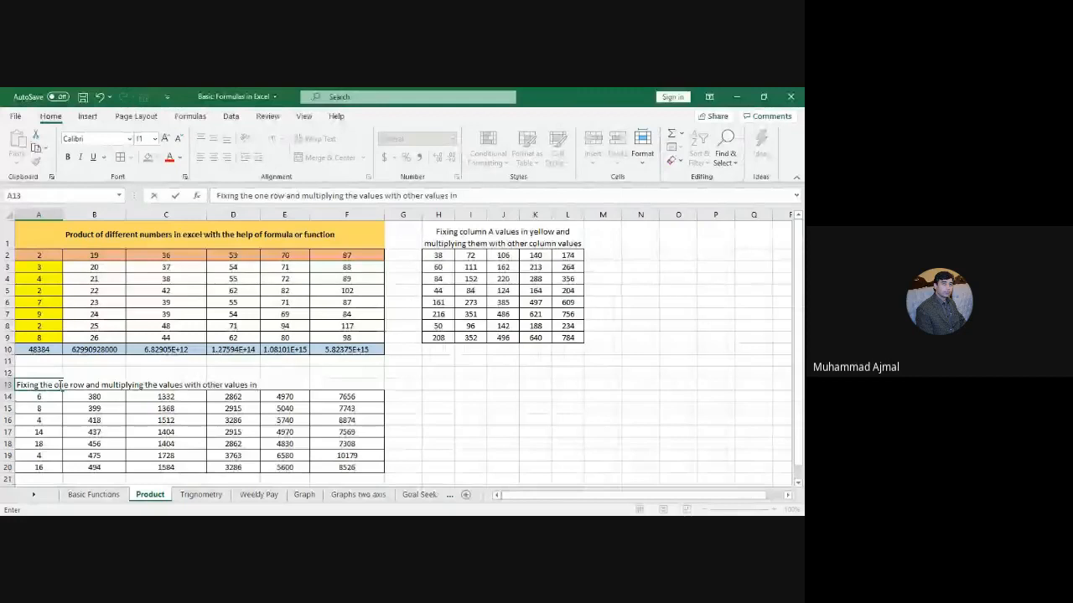
{"action": "type", "text": " the rest of the rows"}
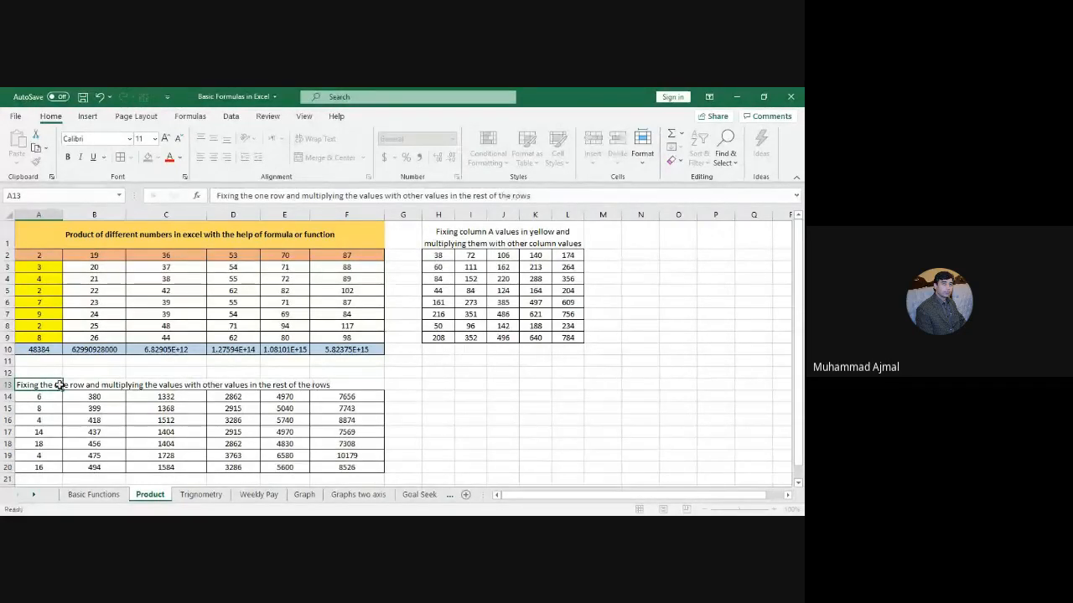
{"action": "key", "text": "Return"}
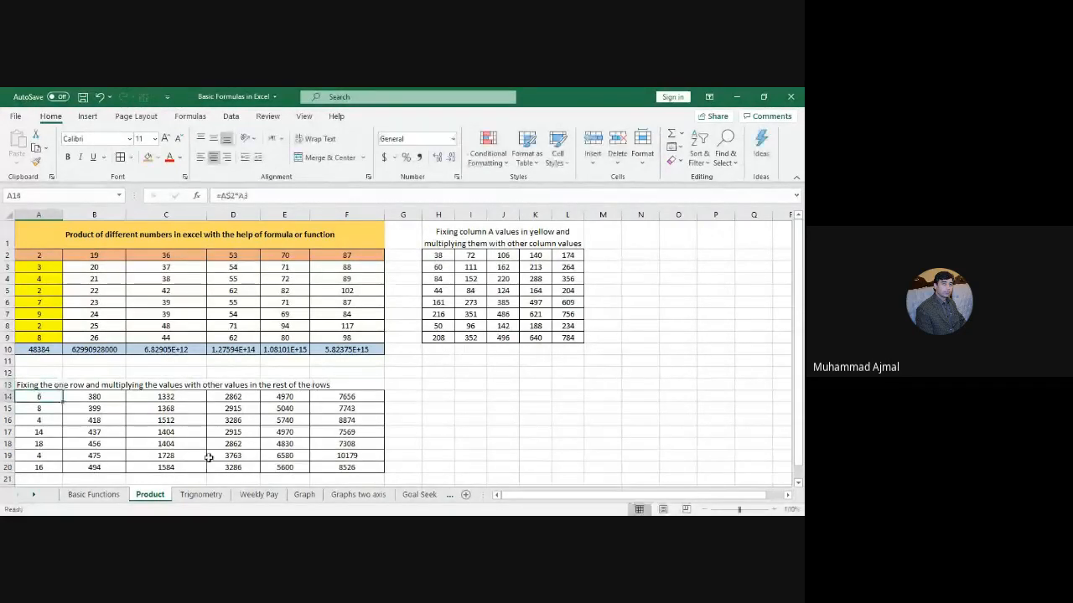
{"action": "left_click", "coordinate": [503, 431]}
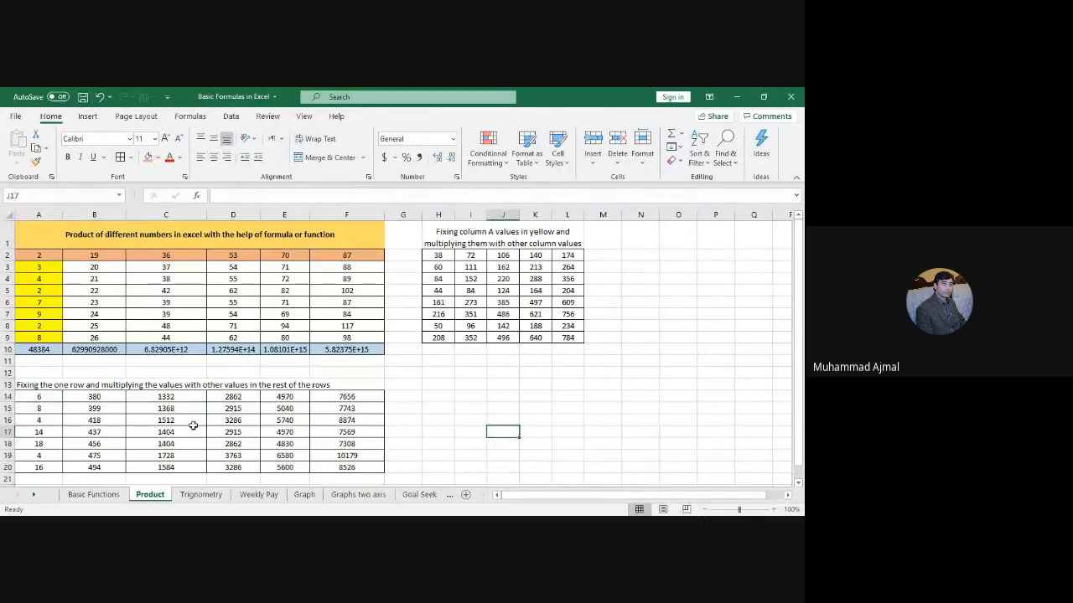
{"action": "left_click", "coordinate": [52, 407]}
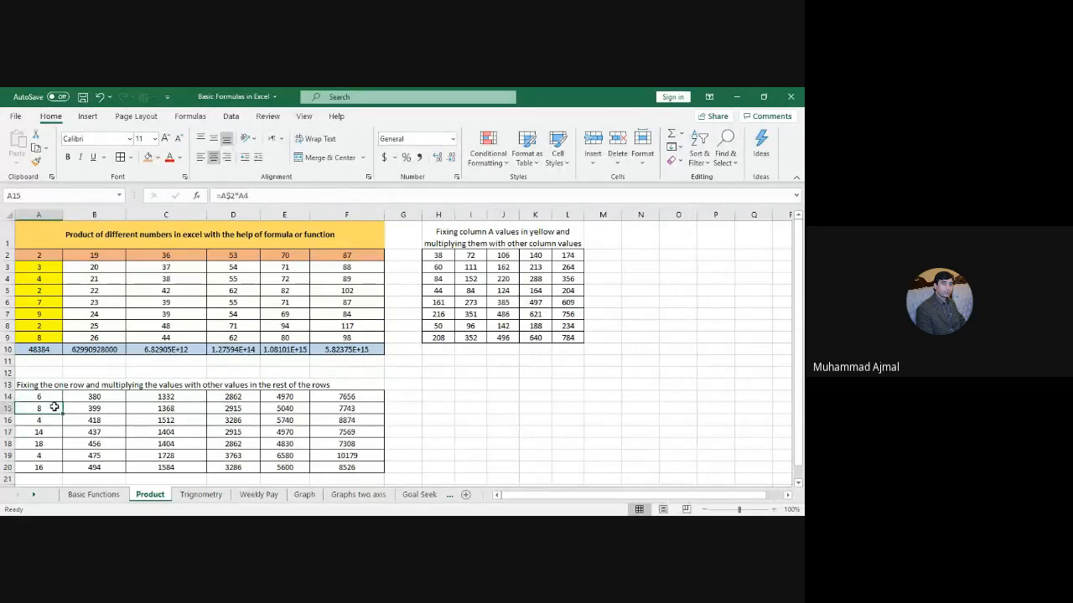
{"action": "key", "text": "Right"}
{"action": "key", "text": "Right"}
{"action": "key", "text": "Right"}
{"action": "key", "text": "Right"}
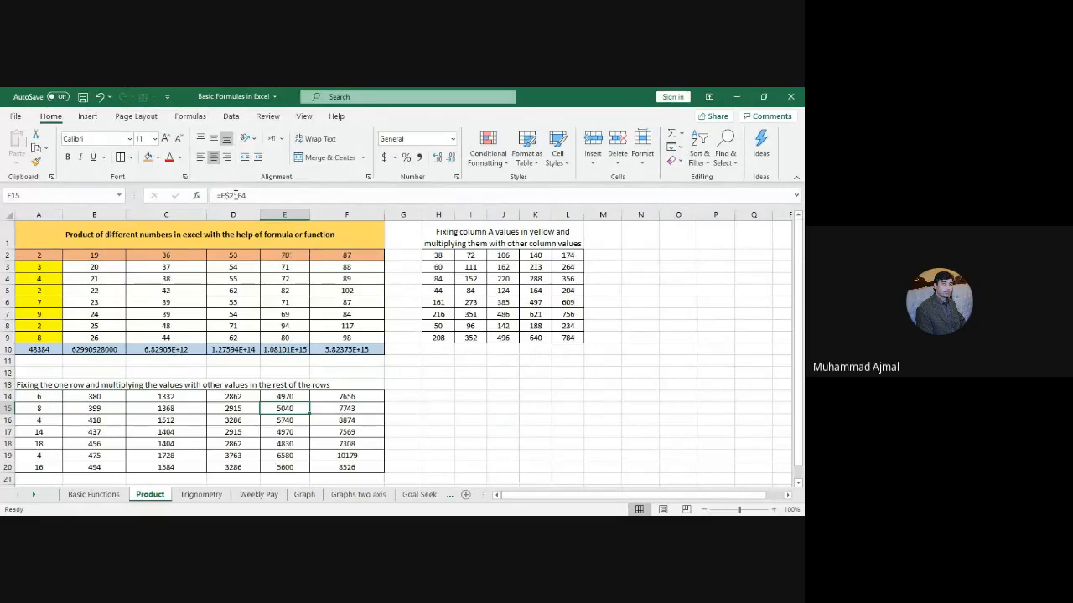
{"action": "key", "text": "Down"}
{"action": "key", "text": "Down"}
{"action": "key", "text": "Down"}
{"action": "key", "text": "Down"}
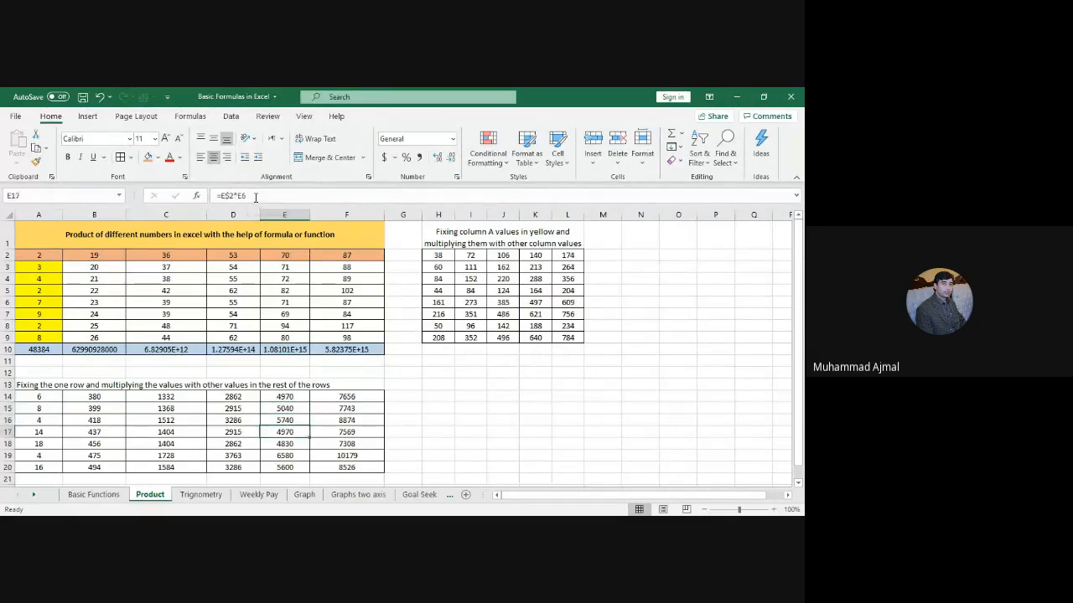
{"action": "key", "text": "Up"}
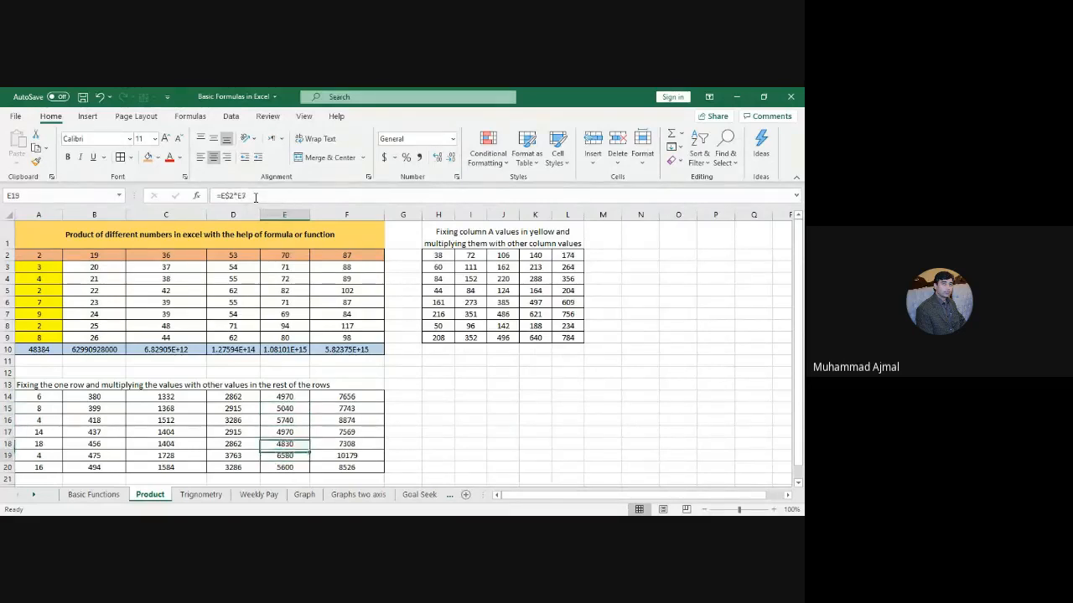
{"action": "key", "text": "Up"}
{"action": "key", "text": "Up"}
{"action": "key", "text": "Down"}
{"action": "key", "text": "Down"}
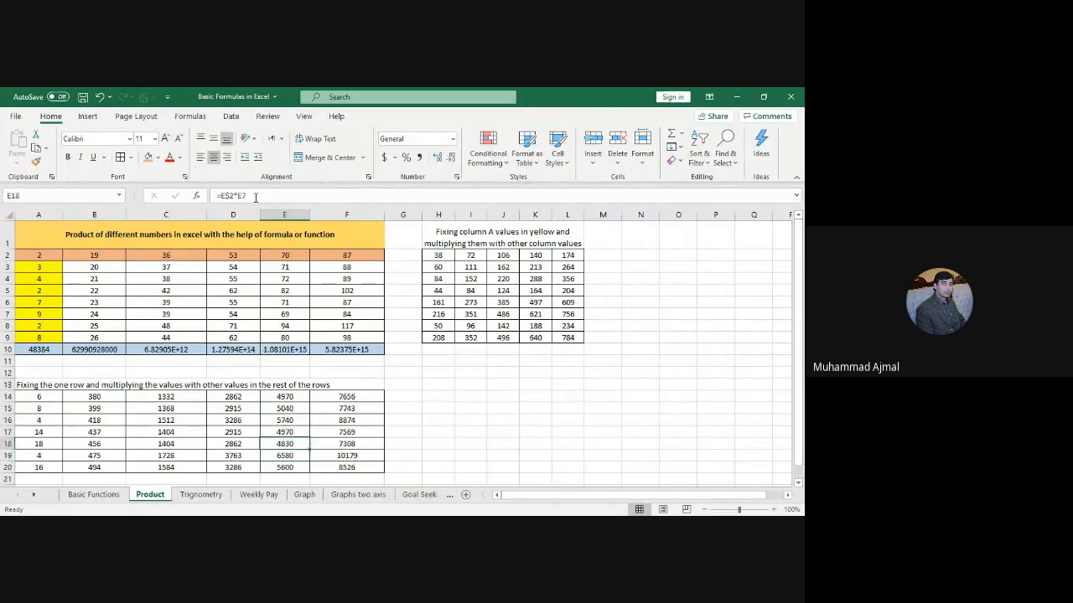
{"action": "key", "text": "Up"}
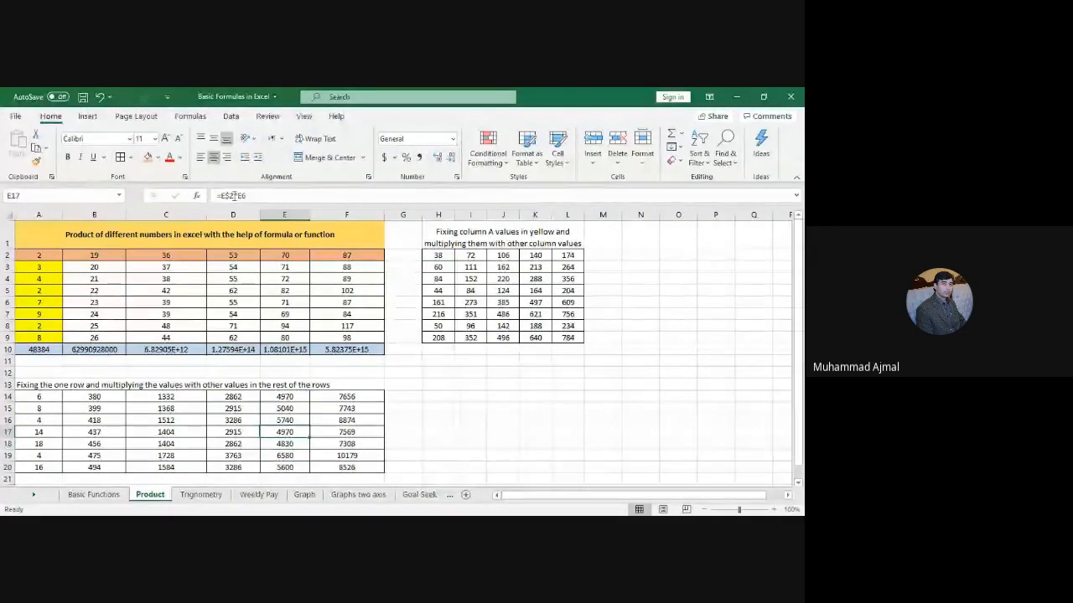
{"action": "key", "text": "F2"}
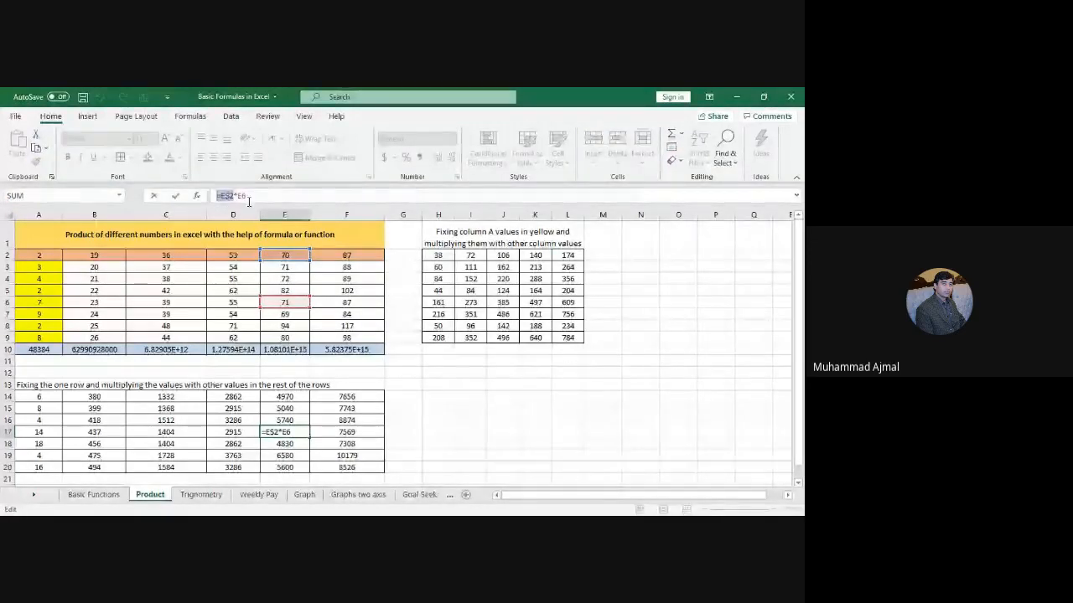
{"action": "key", "text": "Escape"}
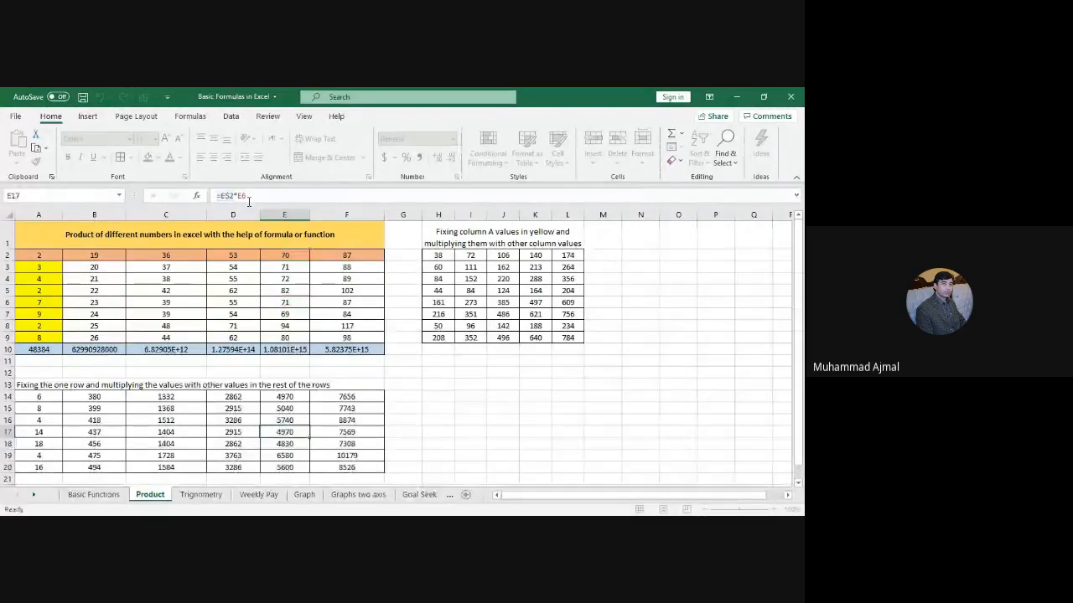
{"action": "key", "text": "Down"}
{"action": "key", "text": "Down"}
{"action": "key", "text": "Down"}
{"action": "key", "text": "Up"}
{"action": "key", "text": "Up"}
{"action": "key", "text": "Up"}
{"action": "key", "text": "Up"}
{"action": "key", "text": "Up"}
{"action": "key", "text": "Down"}
{"action": "key", "text": "Down"}
{"action": "key", "text": "Down"}
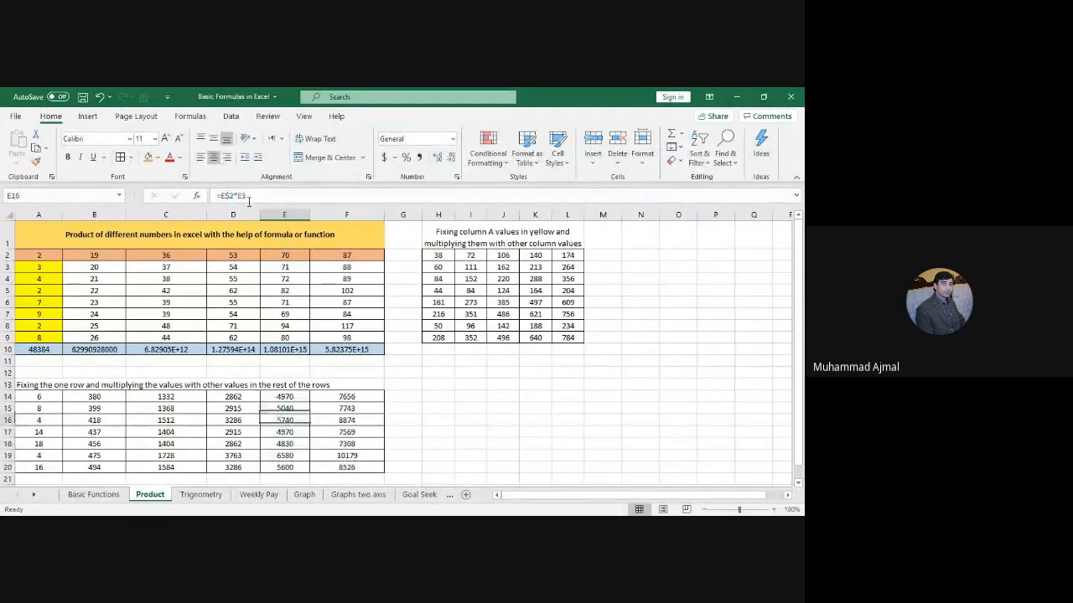
{"action": "left_click", "coordinate": [249, 202]}
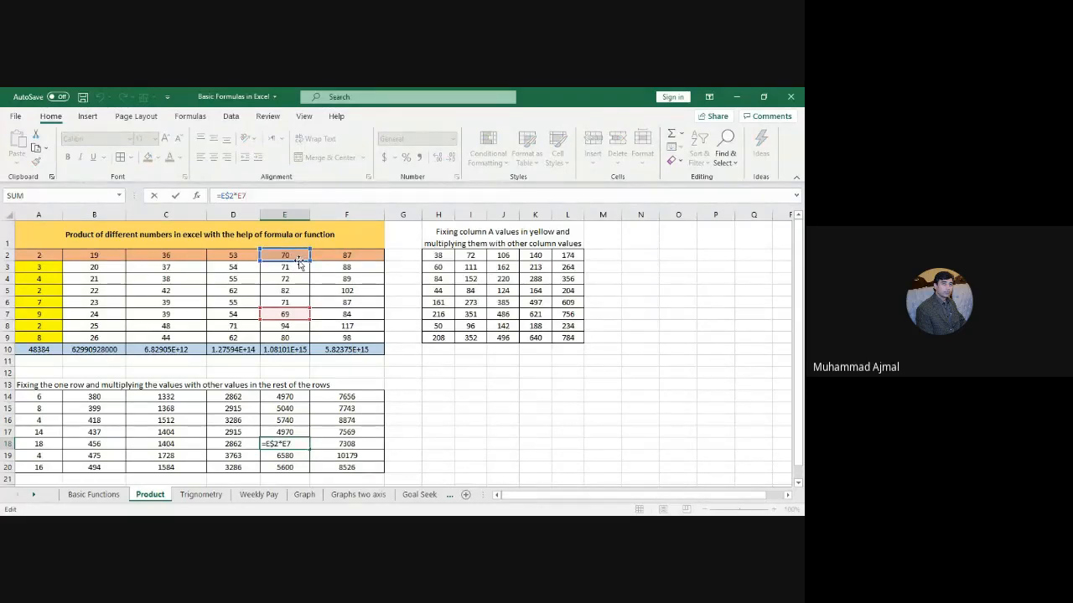
{"action": "left_click", "coordinate": [542, 406]}
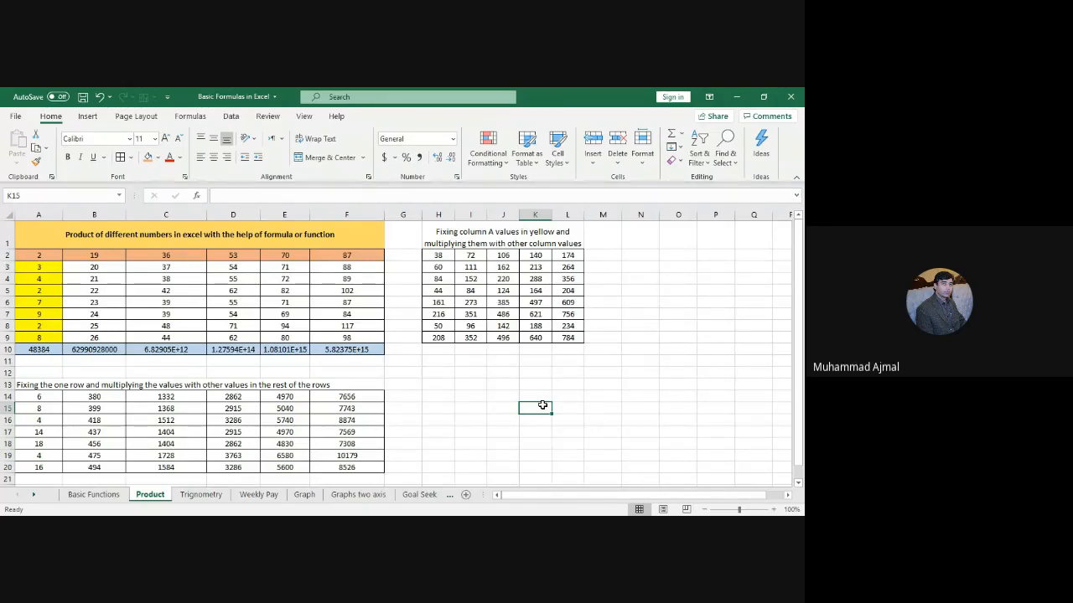
{"action": "left_click", "coordinate": [52, 253]}
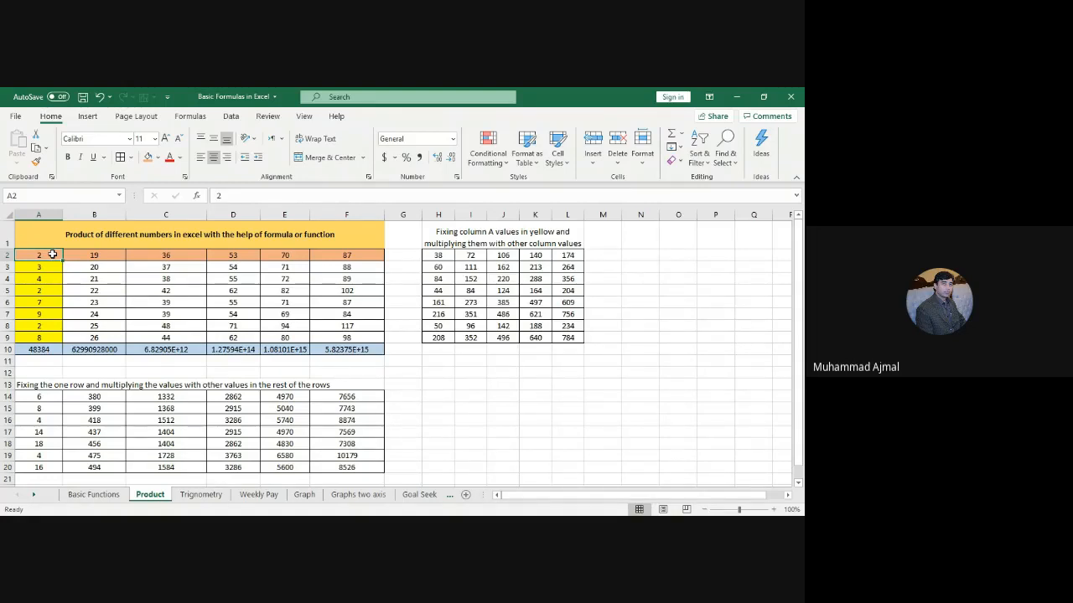
{"action": "left_click", "coordinate": [445, 360]}
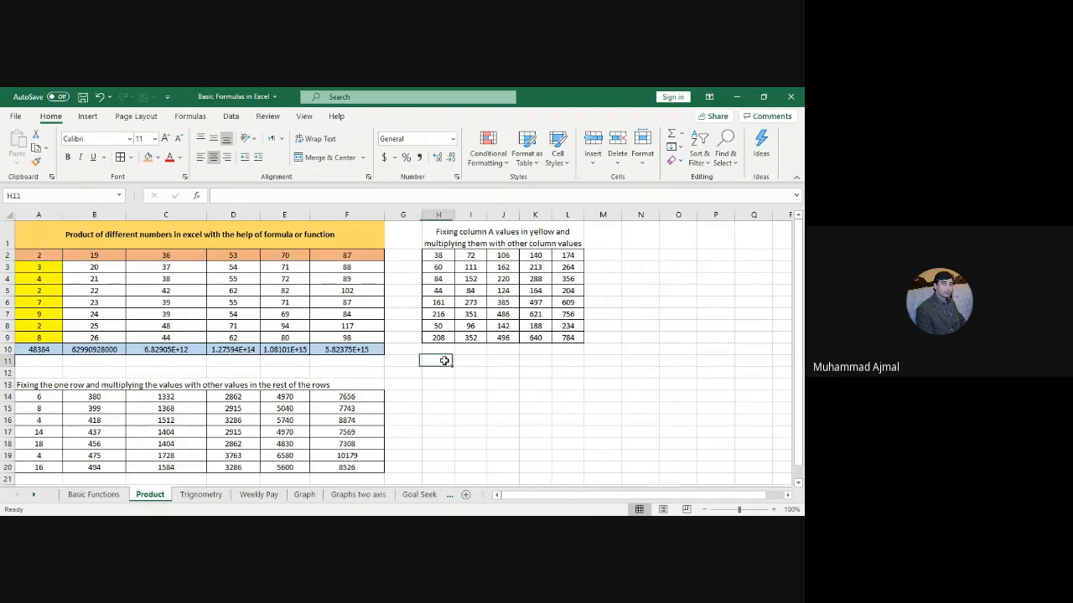
Step: Enter =$A$2*B2 in N2, locking A2 as the fixed multiplier
{"action": "left_click", "coordinate": [640, 257]}
{"action": "type", "text": "="}
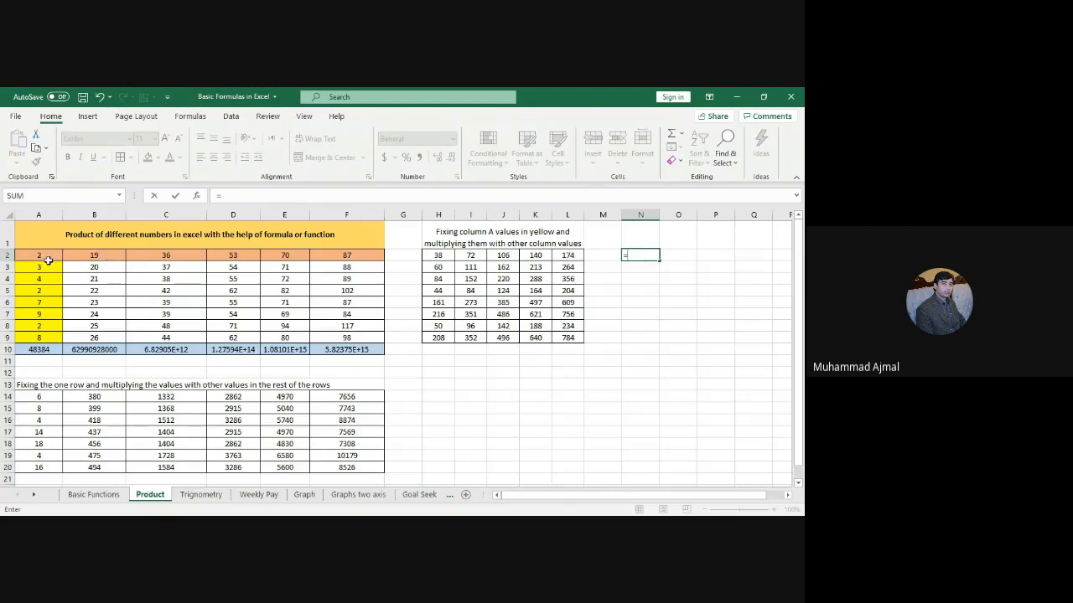
{"action": "left_click", "coordinate": [39, 255]}
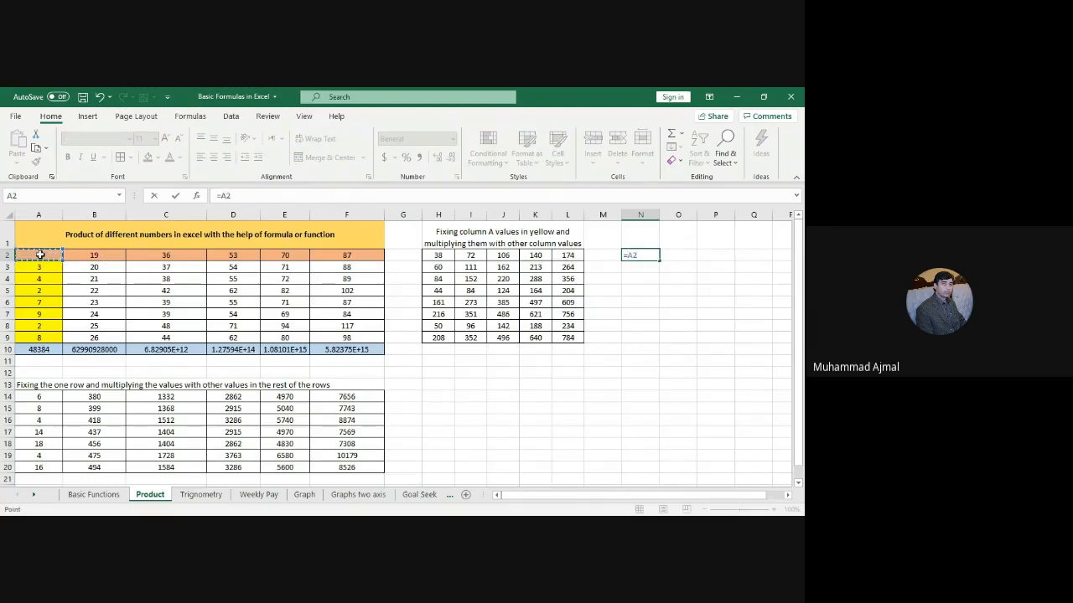
{"action": "key", "text": "F4"}
{"action": "type", "text": "*"}
{"action": "left_click", "coordinate": [94, 254]}
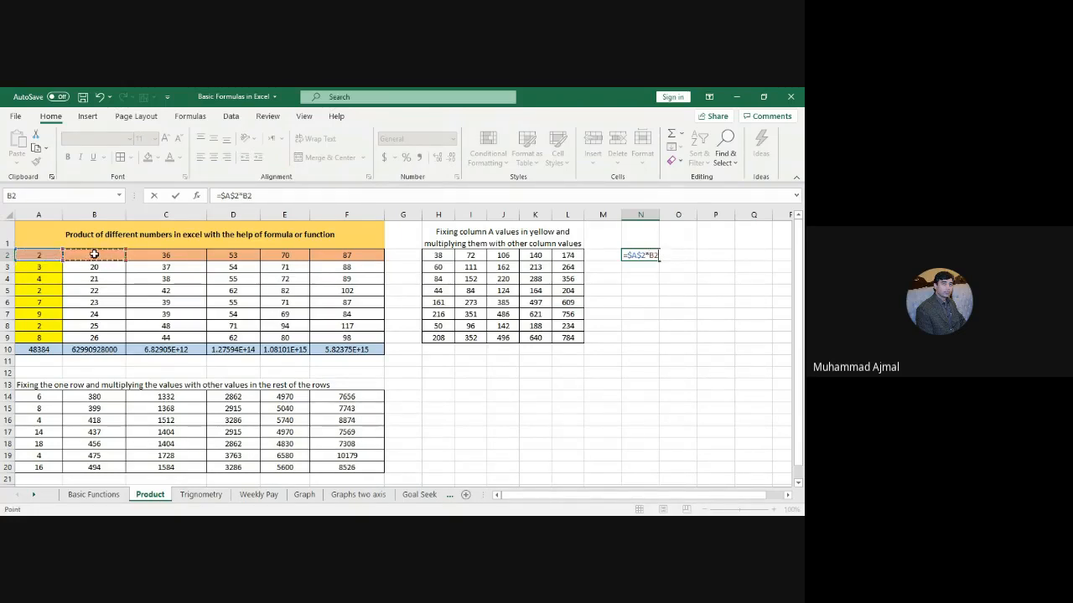
{"action": "key", "text": "Return"}
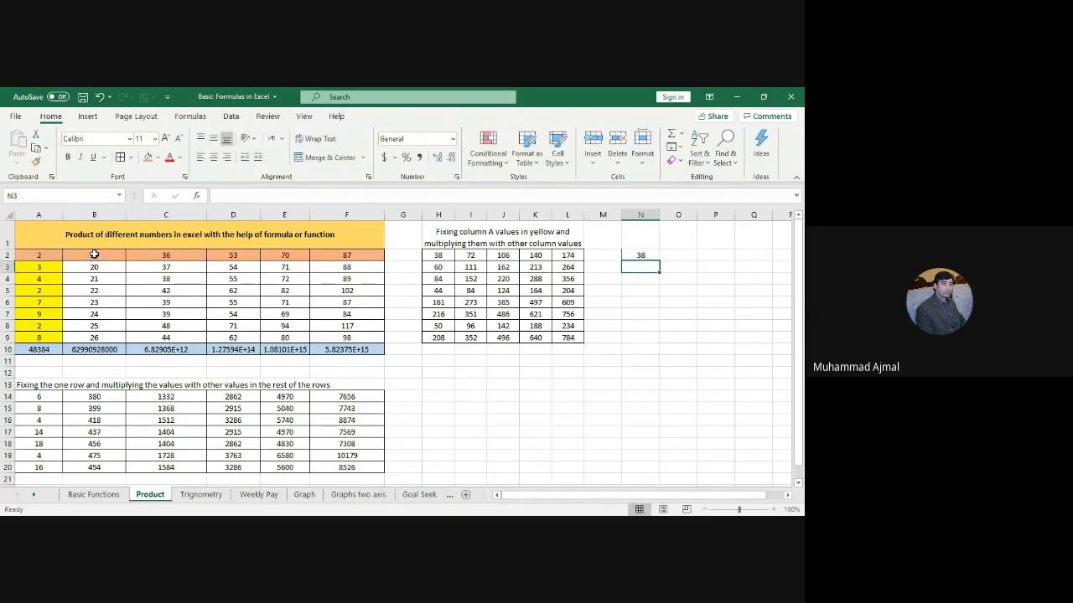
Step: Fill the N2 formula down to row 9 and across the columns
{"action": "left_click", "coordinate": [634, 244]}
{"action": "left_click", "coordinate": [639, 254]}
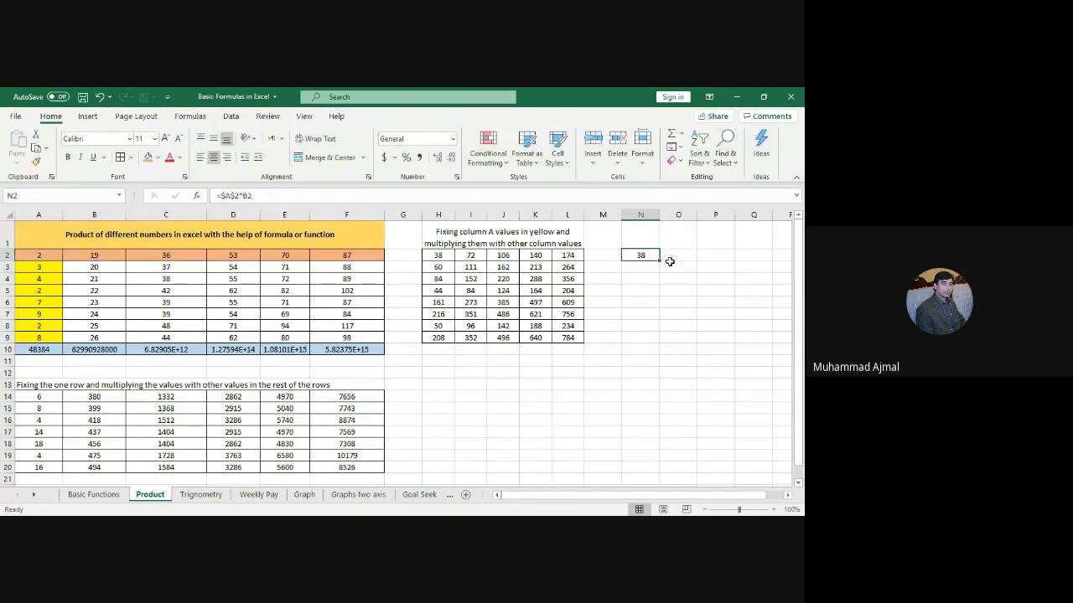
{"action": "left_click_drag", "start_coordinate": [658, 261], "coordinate": [646, 349]}
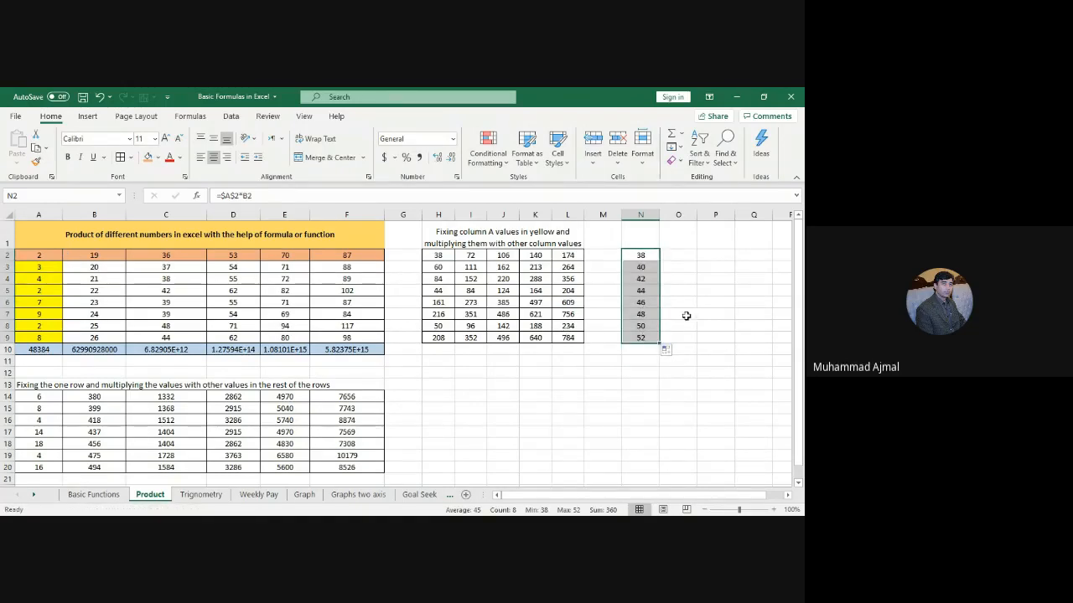
{"action": "left_click_drag", "start_coordinate": [659, 342], "coordinate": [642, 311]}
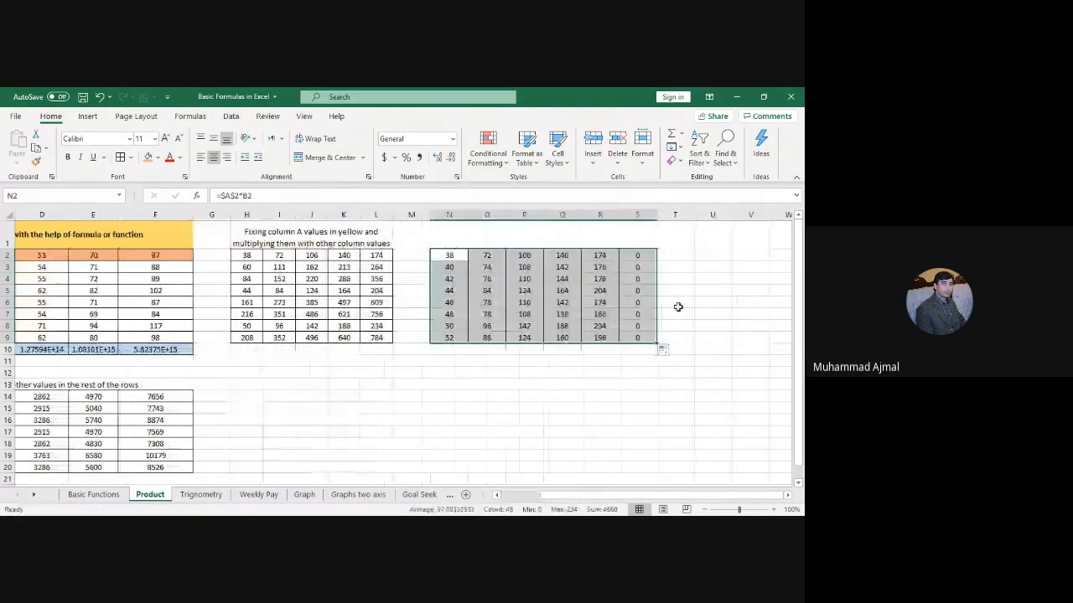
Step: Clear the stray zeros from column S
{"action": "right_click", "coordinate": [637, 214]}
{"action": "left_click", "coordinate": [675, 330]}
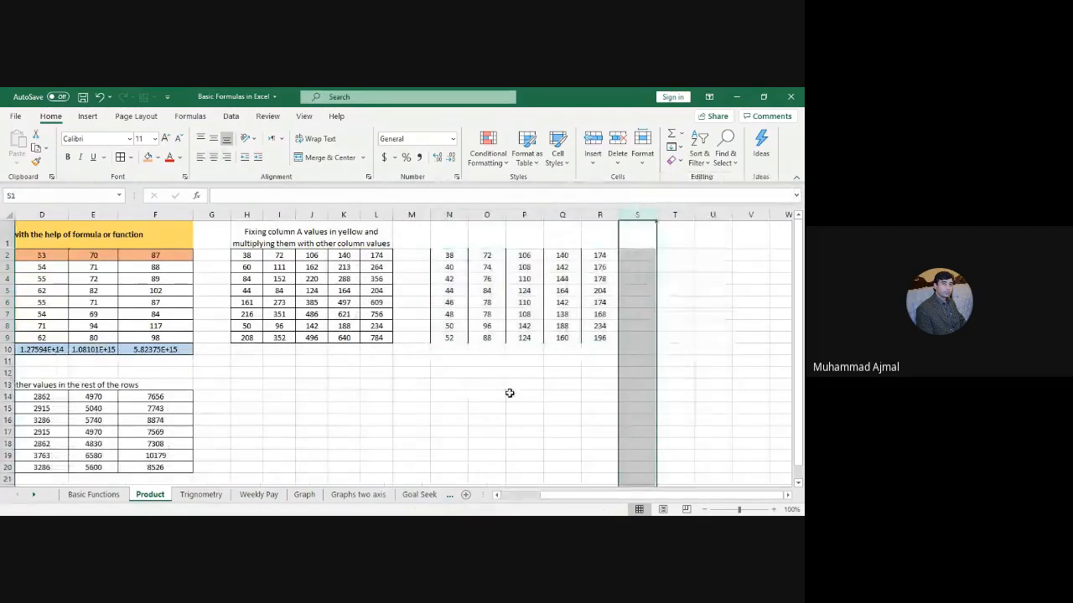
{"action": "left_click", "coordinate": [508, 393]}
{"action": "key", "text": "Left"}
{"action": "key", "text": "Left"}
{"action": "key", "text": "Left"}
{"action": "key", "text": "Left"}
{"action": "key", "text": "Left"}
{"action": "key", "text": "Left"}
{"action": "key", "text": "Left"}
{"action": "key", "text": "Left"}
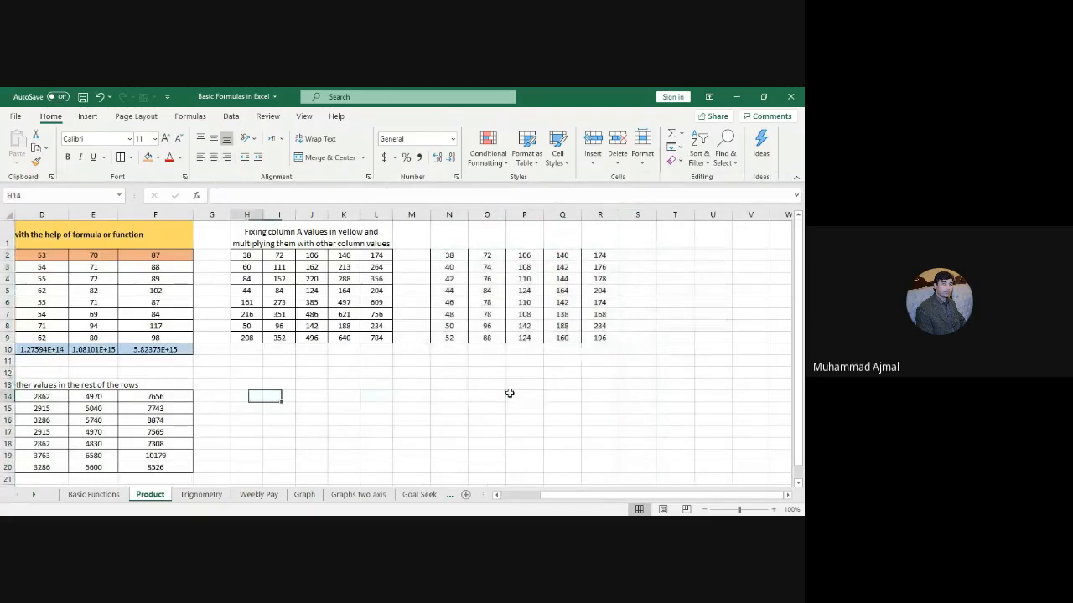
{"action": "key", "text": "Left"}
{"action": "key", "text": "Left"}
{"action": "key", "text": "Left"}
{"action": "key", "text": "Left"}
{"action": "key", "text": "Left"}
{"action": "key", "text": "Left"}
Step: Inspect the P4 and P7 formulas to confirm the $A$2 reference stays fixed
{"action": "left_click", "coordinate": [592, 255]}
{"action": "key", "text": "Right"}
{"action": "key", "text": "Right"}
{"action": "key", "text": "Down"}
{"action": "key", "text": "Down"}
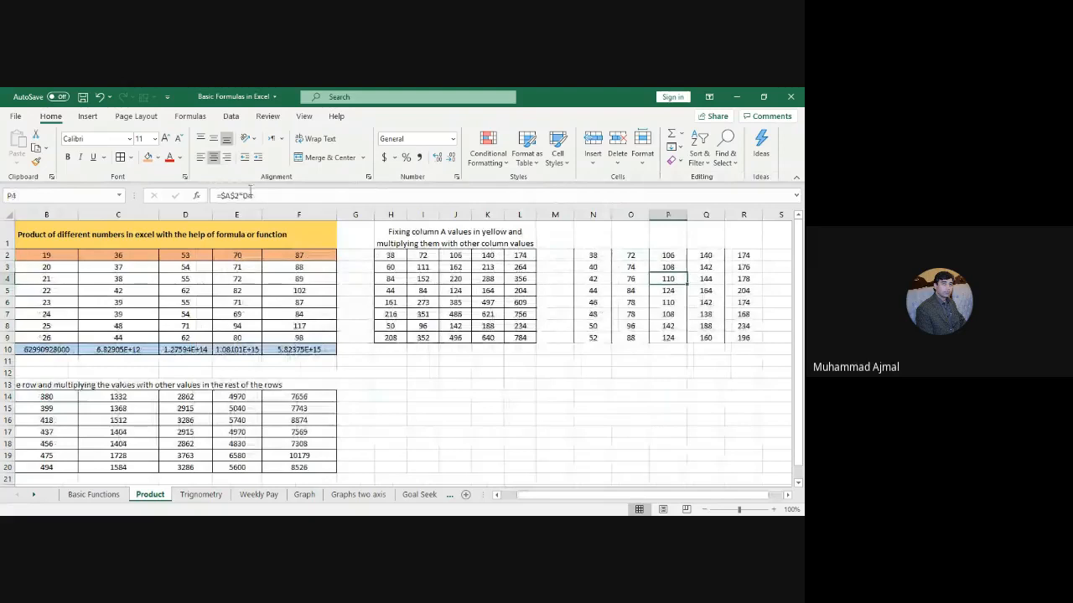
{"action": "left_click", "coordinate": [249, 193]}
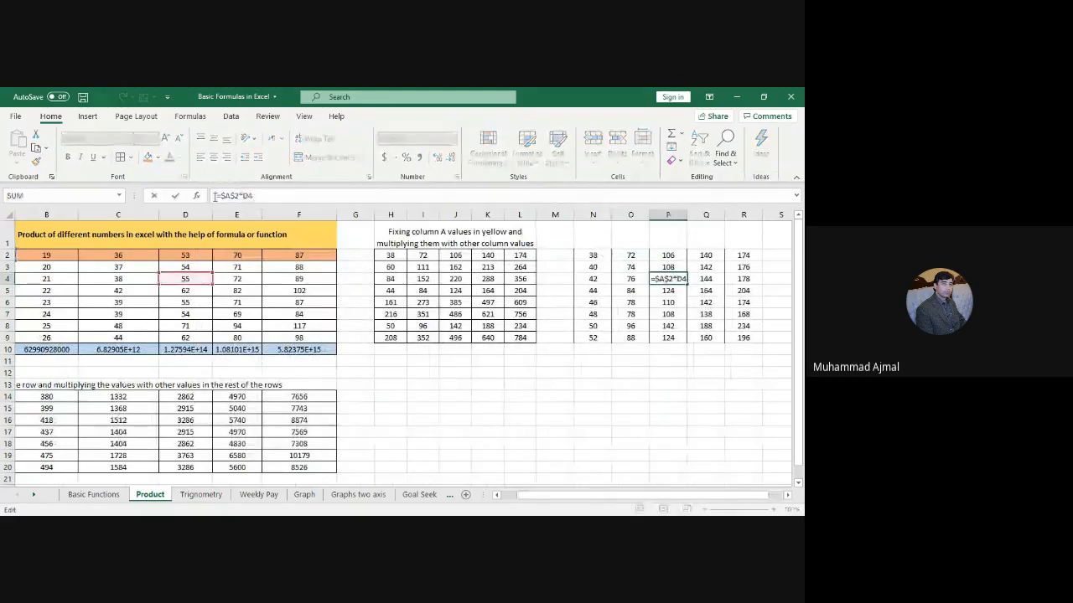
{"action": "left_click_drag", "start_coordinate": [217, 195], "coordinate": [241, 196]}
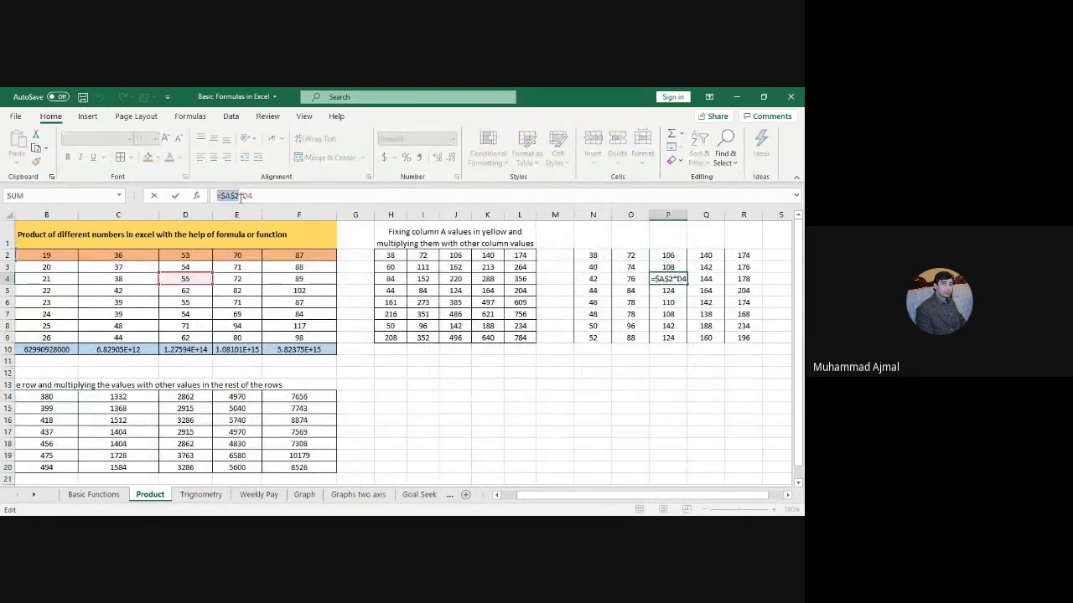
{"action": "key", "text": "Escape"}
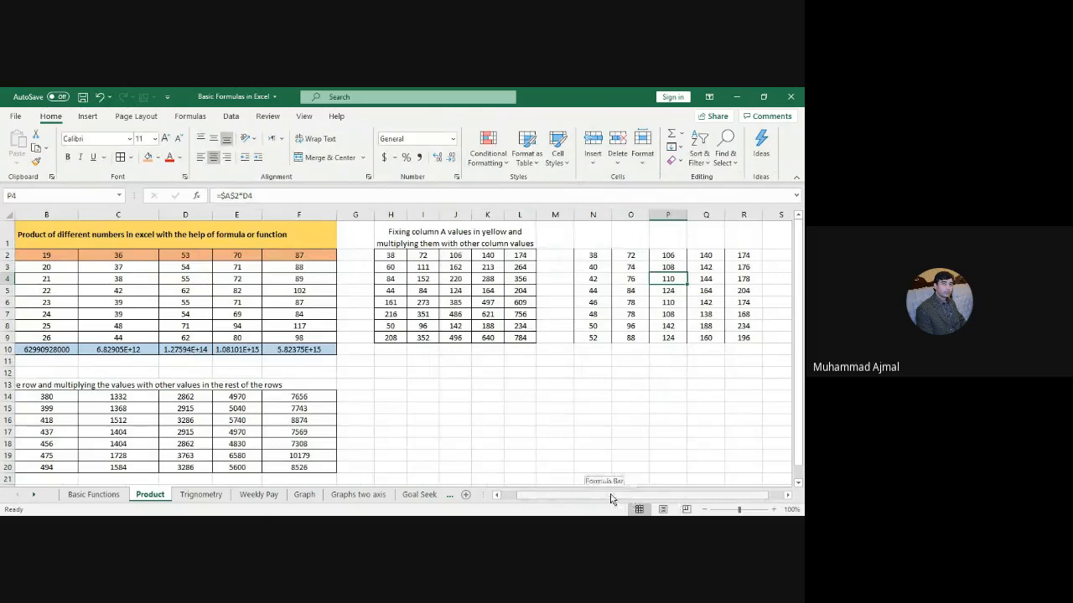
{"action": "left_click_drag", "start_coordinate": [611, 499], "coordinate": [578, 496]}
{"action": "key", "text": "Down"}
{"action": "key", "text": "Down"}
{"action": "key", "text": "Down"}
{"action": "key", "text": "F2"}
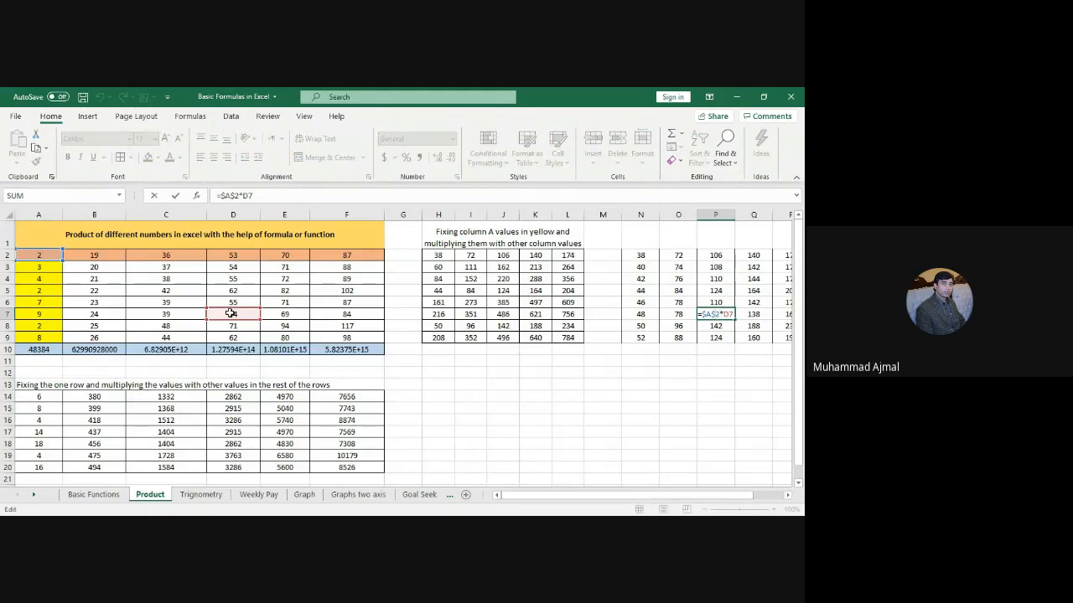
Step: Try 10, 100 and then 50 in A2 to watch the products recalculate
{"action": "left_click", "coordinate": [42, 255]}
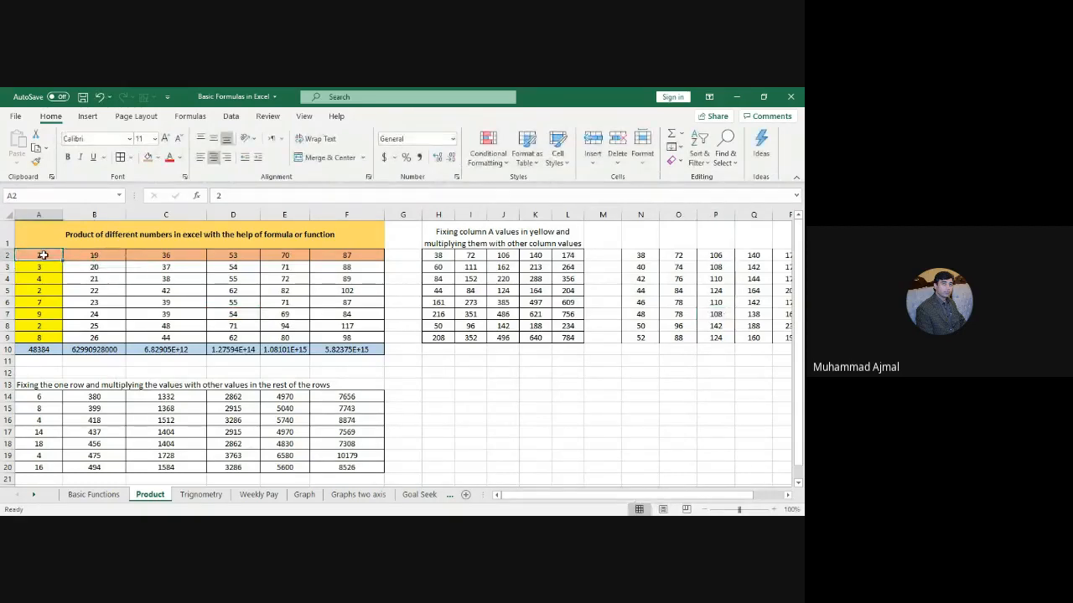
{"action": "type", "text": "10"}
{"action": "key", "text": "Return"}
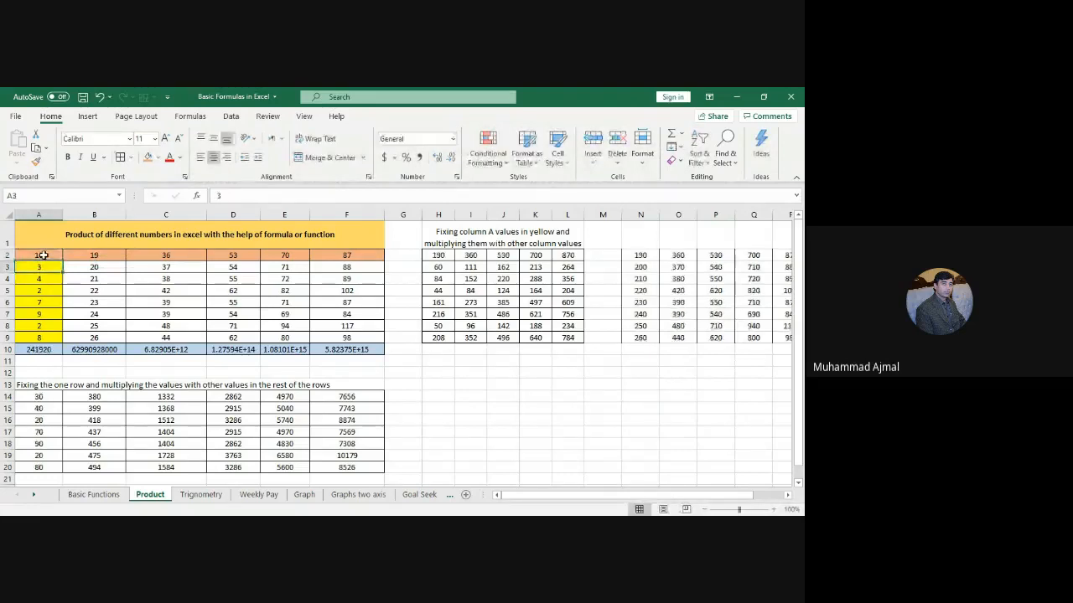
{"action": "left_click", "coordinate": [43, 255]}
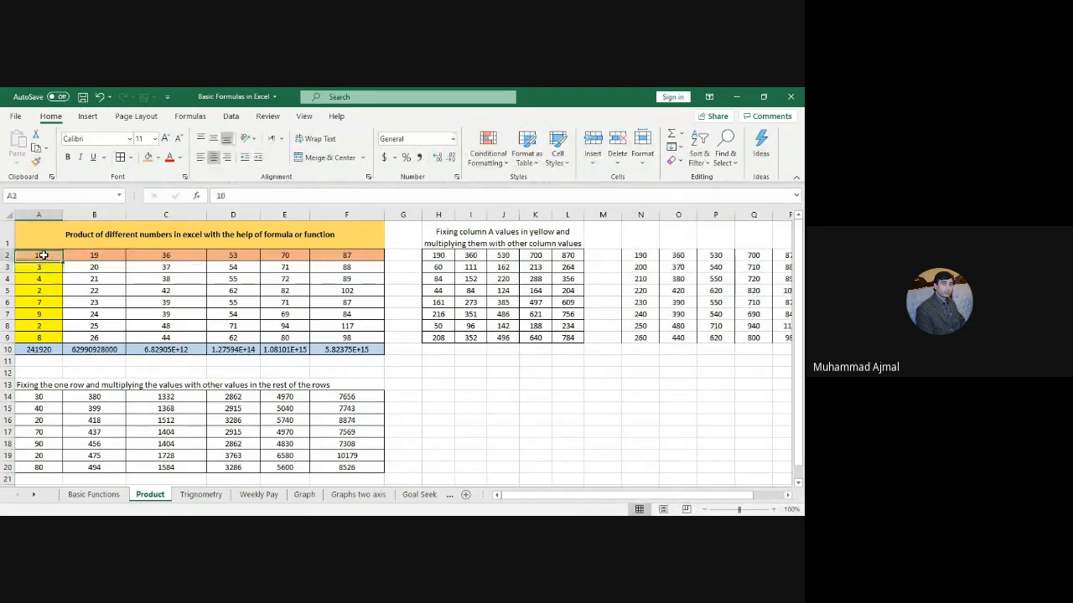
{"action": "type", "text": "100"}
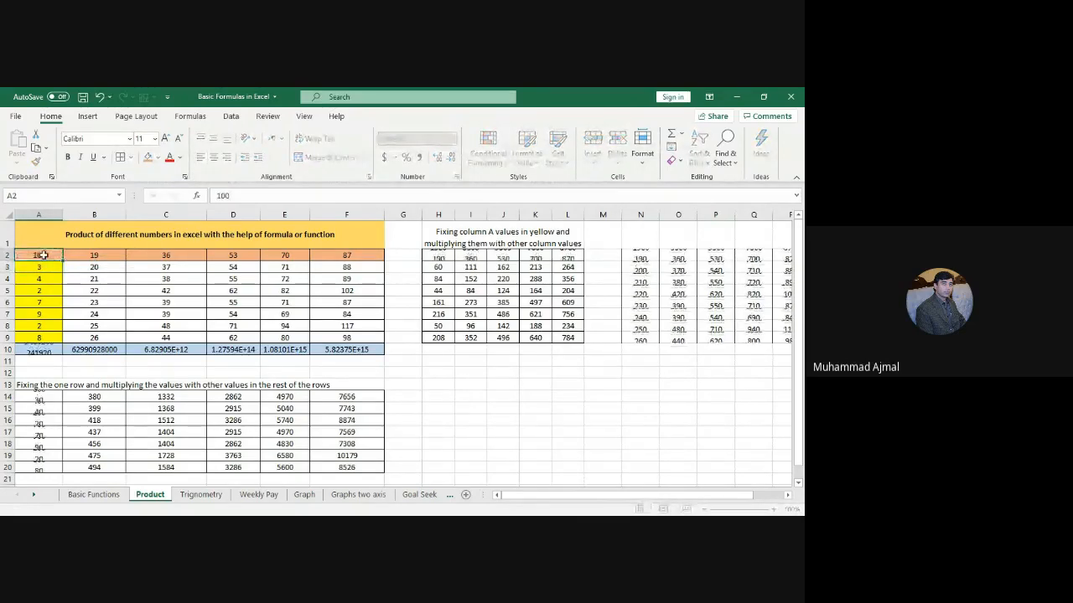
{"action": "key", "text": "Return"}
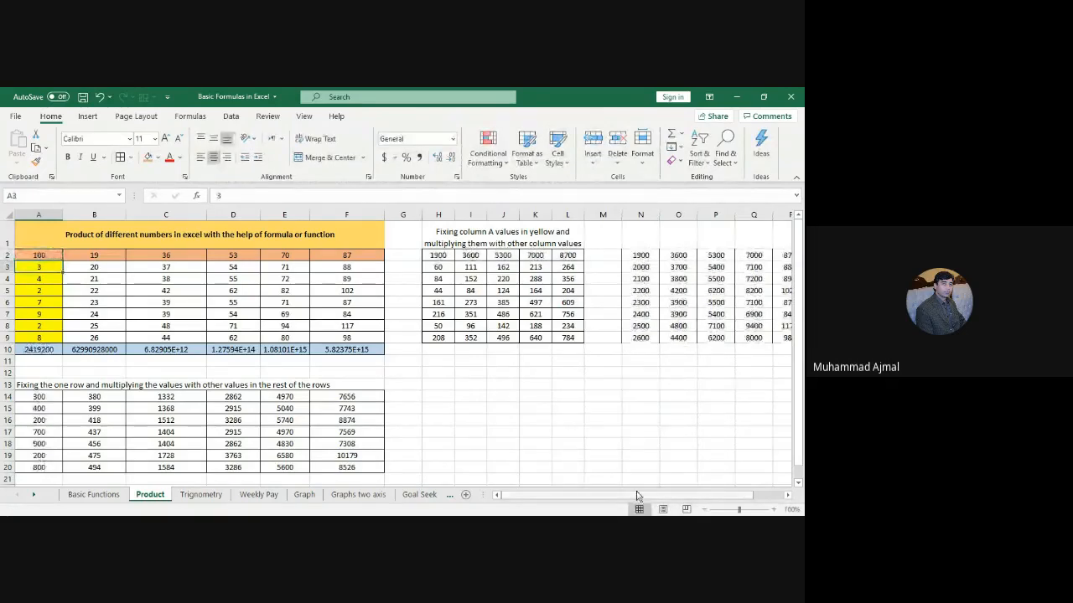
{"action": "left_click_drag", "start_coordinate": [636, 495], "coordinate": [612, 494]}
{"action": "left_click", "coordinate": [45, 252]}
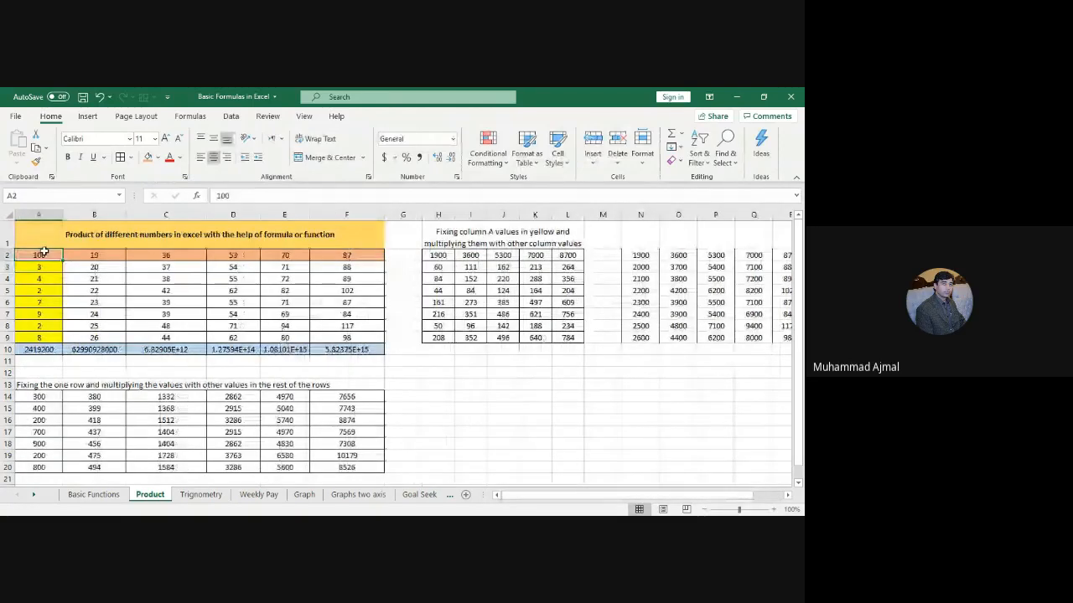
{"action": "type", "text": "50"}
{"action": "key", "text": "Return"}
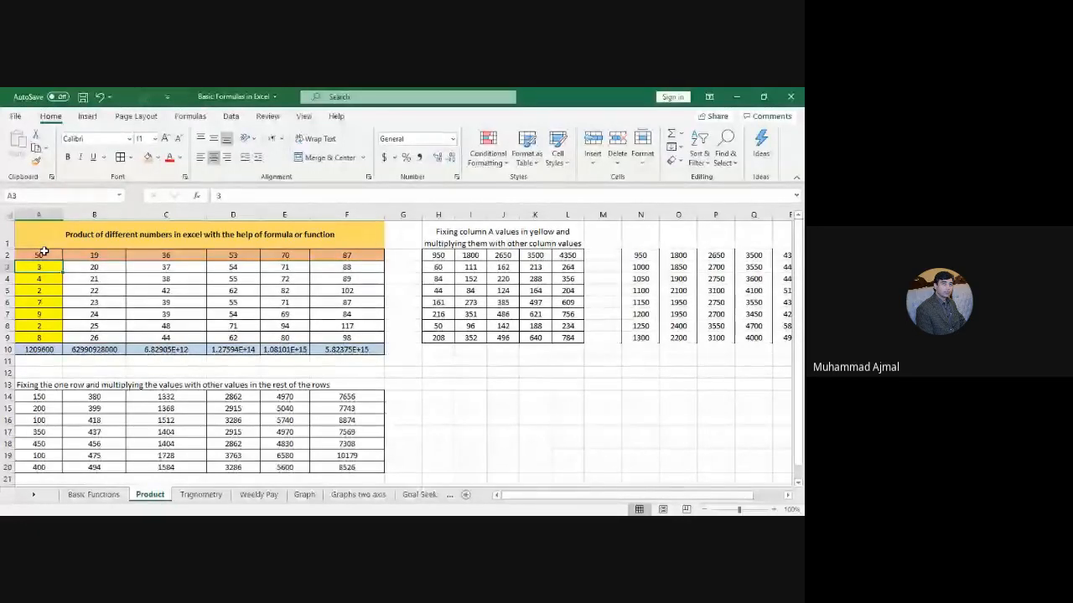
Step: Restore A2 to 2 and switch to the Trignometry sheet
{"action": "left_click", "coordinate": [43, 253]}
{"action": "type", "text": "2"}
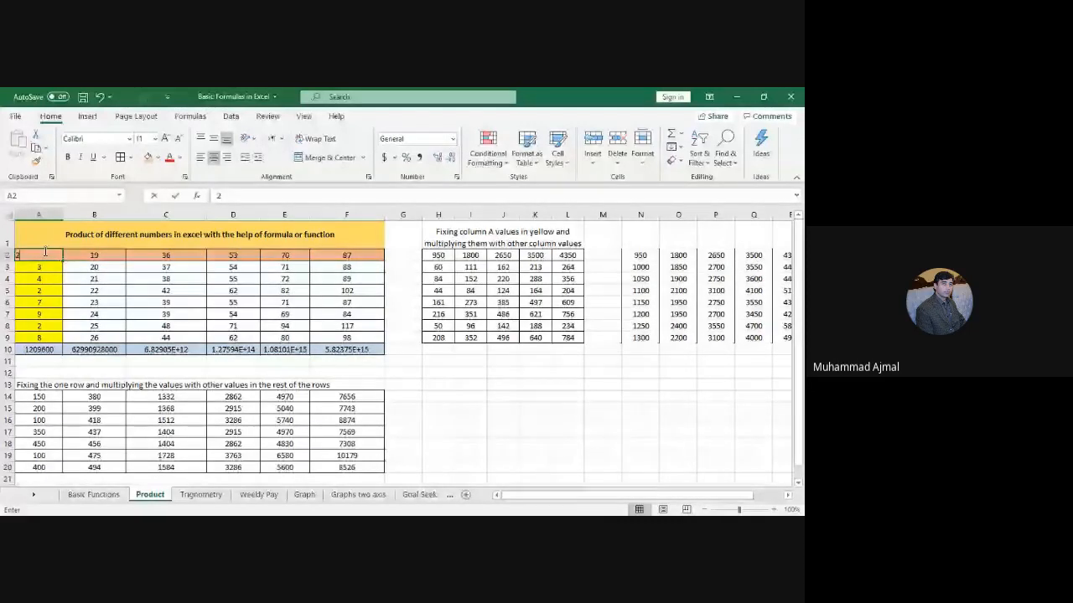
{"action": "key", "text": "Return"}
{"action": "left_click", "coordinate": [567, 443]}
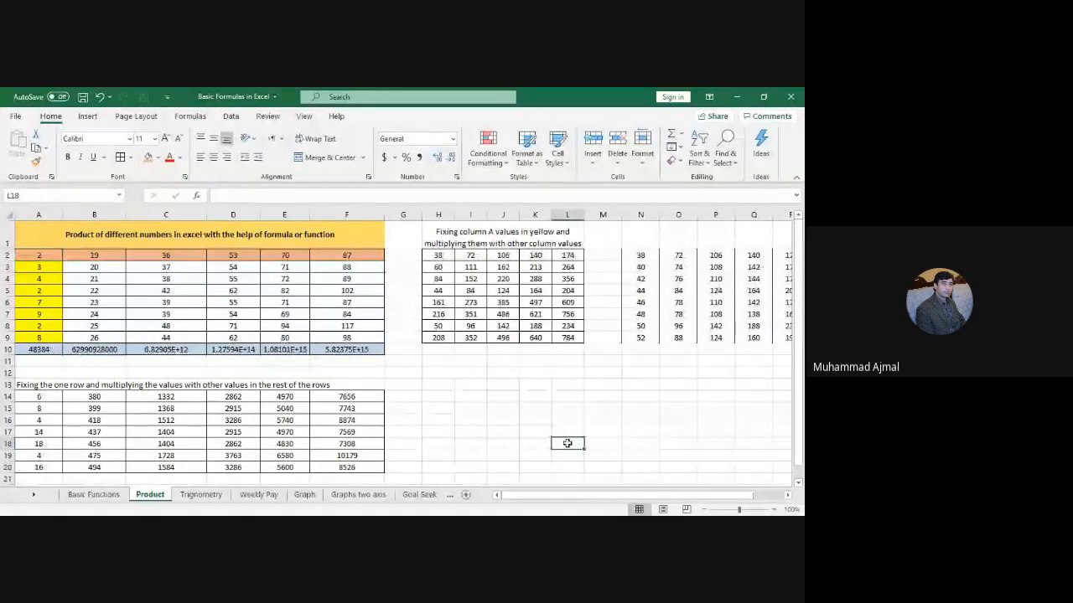
{"action": "left_click", "coordinate": [211, 495]}
{"action": "left_click", "coordinate": [490, 382]}
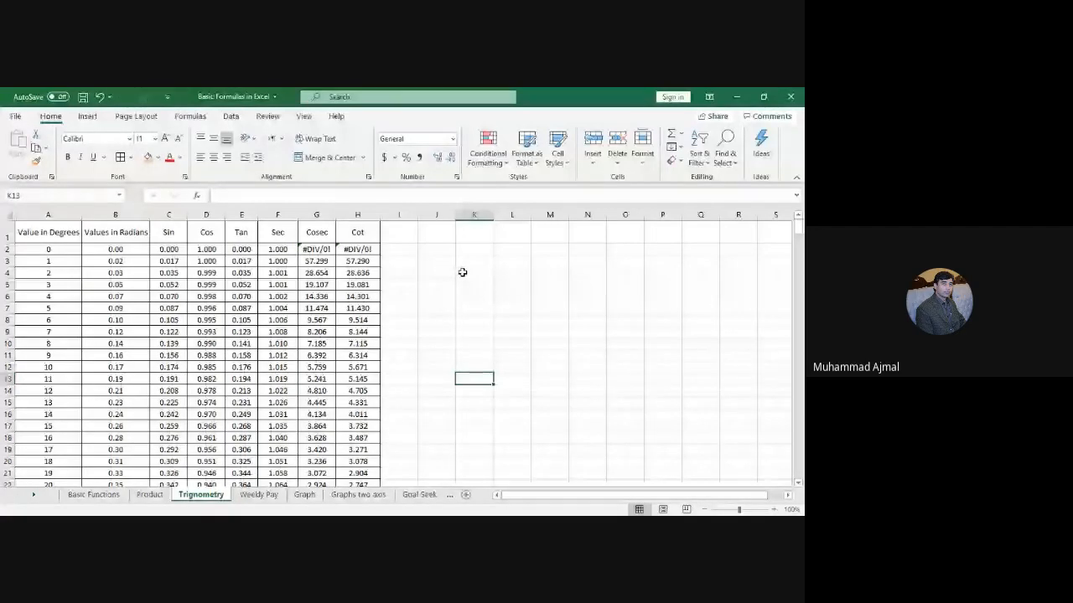
{"action": "left_click", "coordinate": [458, 251]}
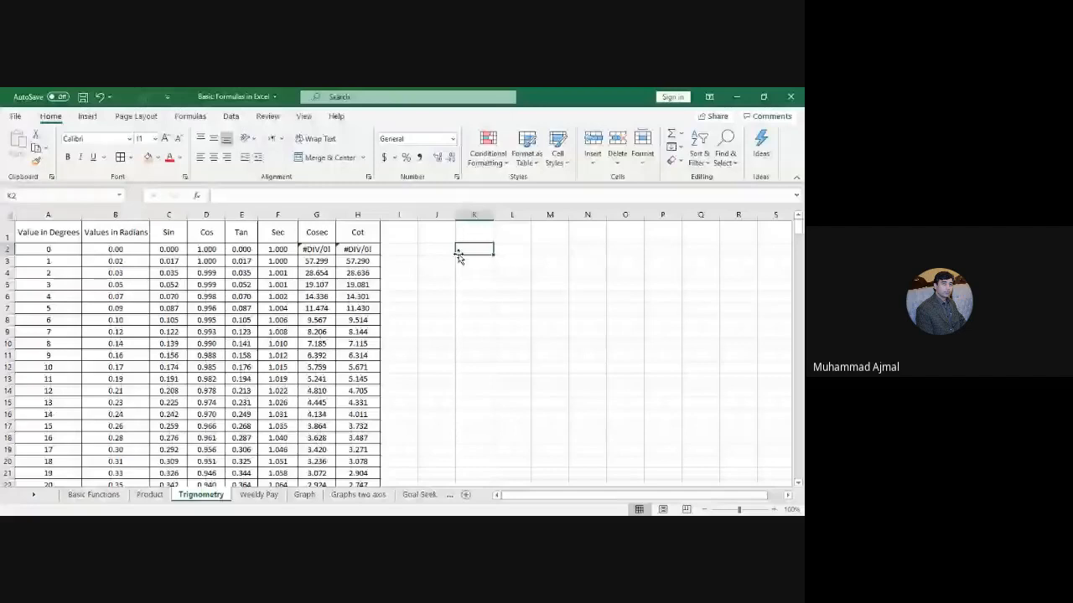
{"action": "left_click", "coordinate": [63, 249]}
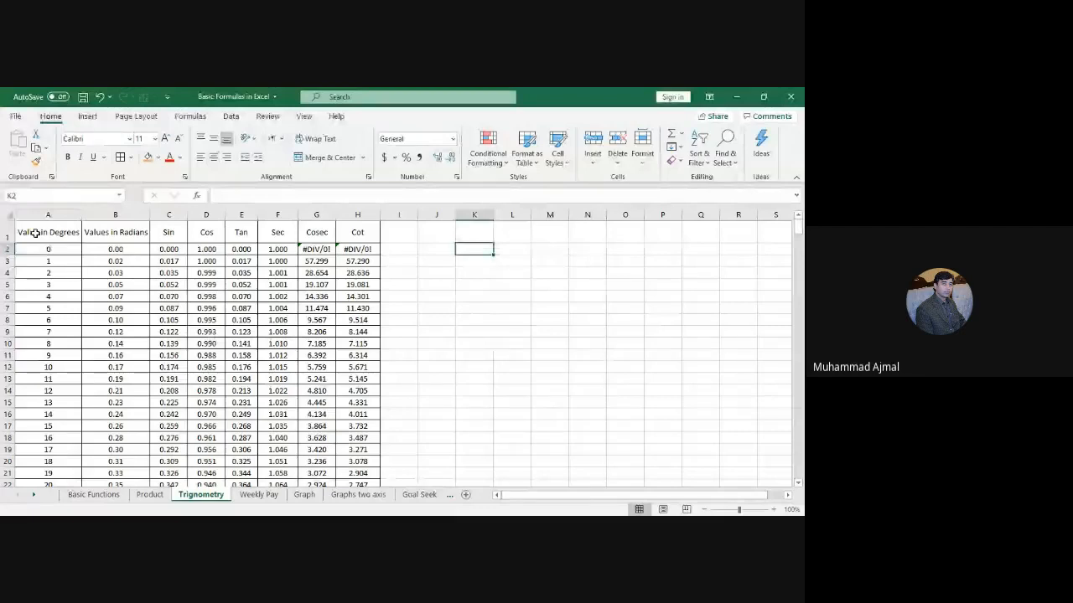
Step: Copy the A1:H1 headers to start a second table at J1
{"action": "left_click_drag", "start_coordinate": [35, 233], "coordinate": [357, 232]}
{"action": "key", "text": "ctrl+c"}
{"action": "left_click", "coordinate": [481, 232]}
{"action": "key", "text": "ctrl+v"}
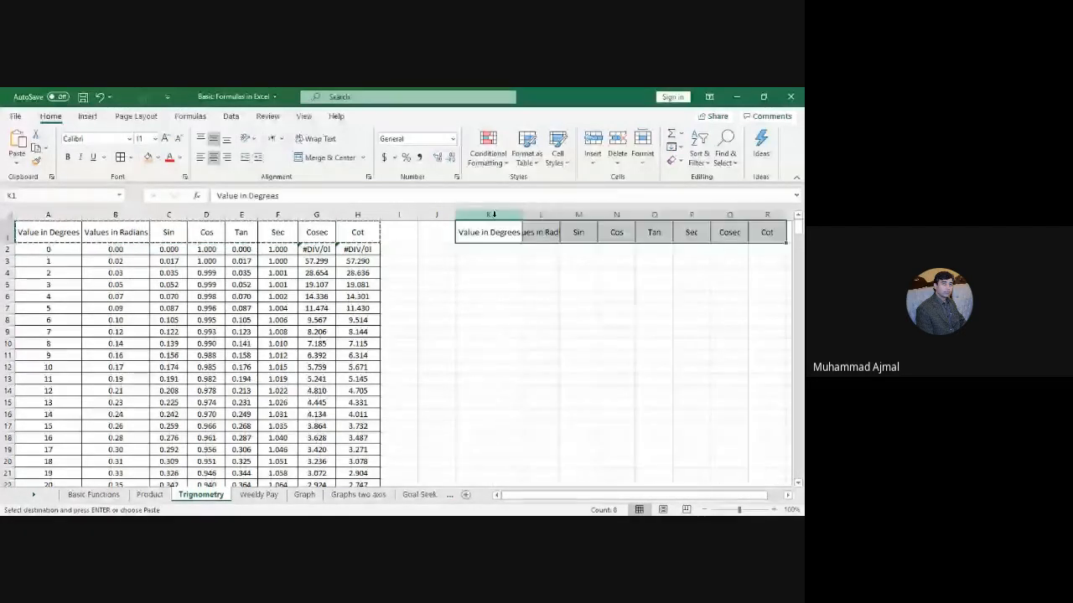
{"action": "left_click", "coordinate": [436, 215]}
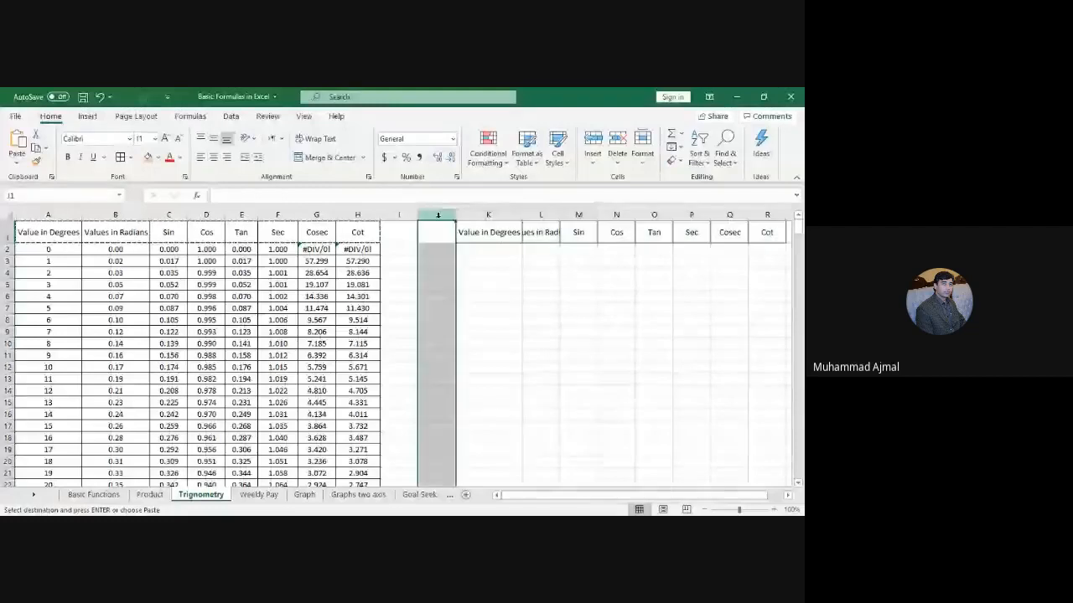
{"action": "right_click", "coordinate": [436, 214]}
{"action": "left_click", "coordinate": [472, 331]}
Step: Enter 0 and 1 in J2:J3 and centre them
{"action": "left_click_drag", "start_coordinate": [455, 249], "coordinate": [455, 284]}
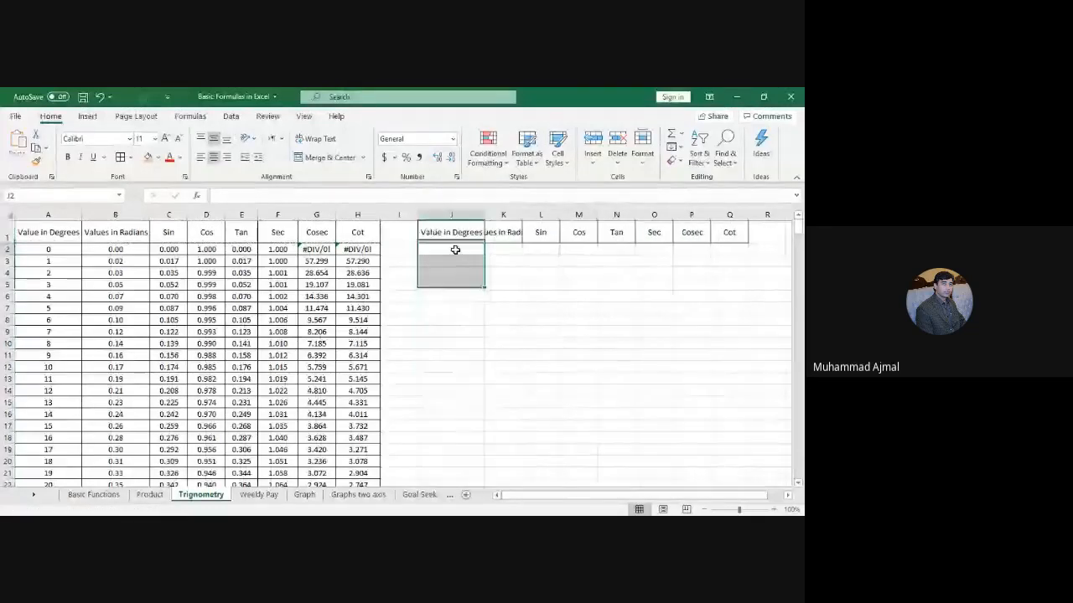
{"action": "left_click", "coordinate": [455, 249]}
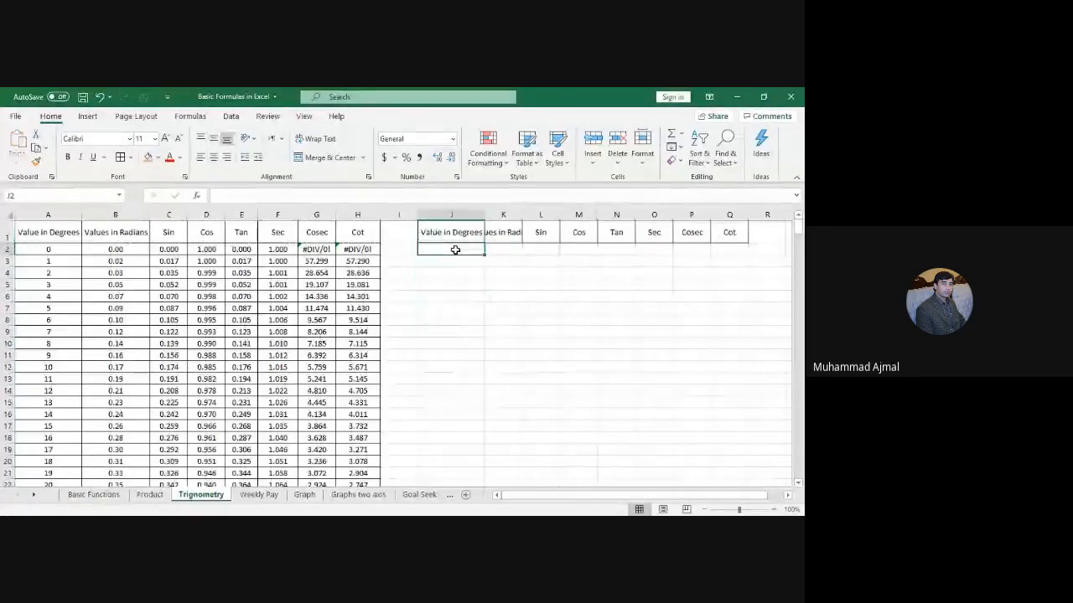
{"action": "type", "text": "0"}
{"action": "key", "text": "Return"}
{"action": "type", "text": "1"}
{"action": "key", "text": "Return"}
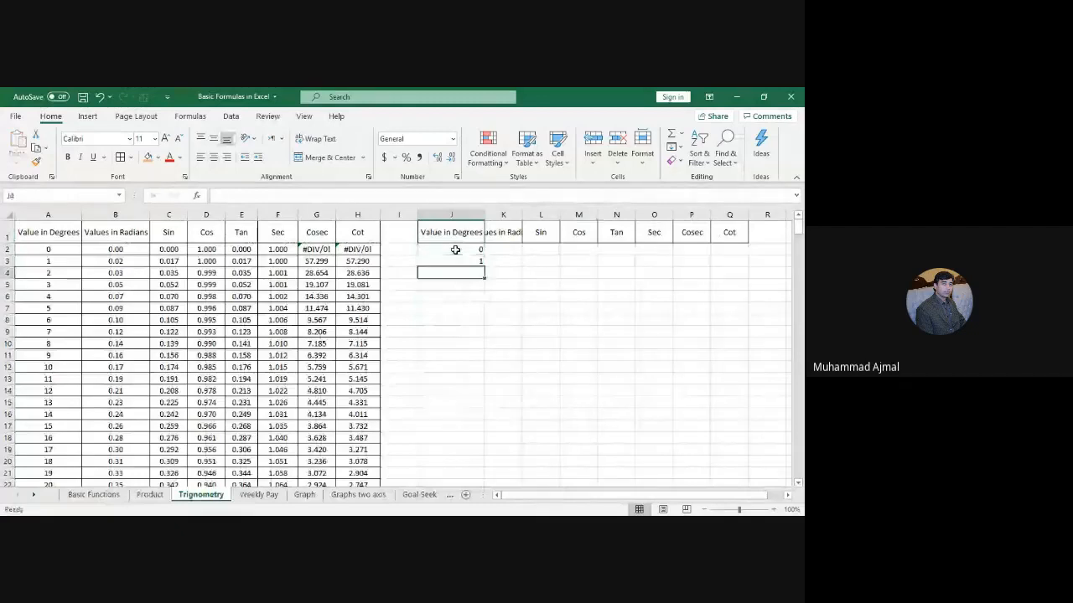
{"action": "left_click", "coordinate": [460, 248]}
{"action": "left_click_drag", "start_coordinate": [460, 249], "coordinate": [463, 468]}
{"action": "left_click", "coordinate": [213, 158]}
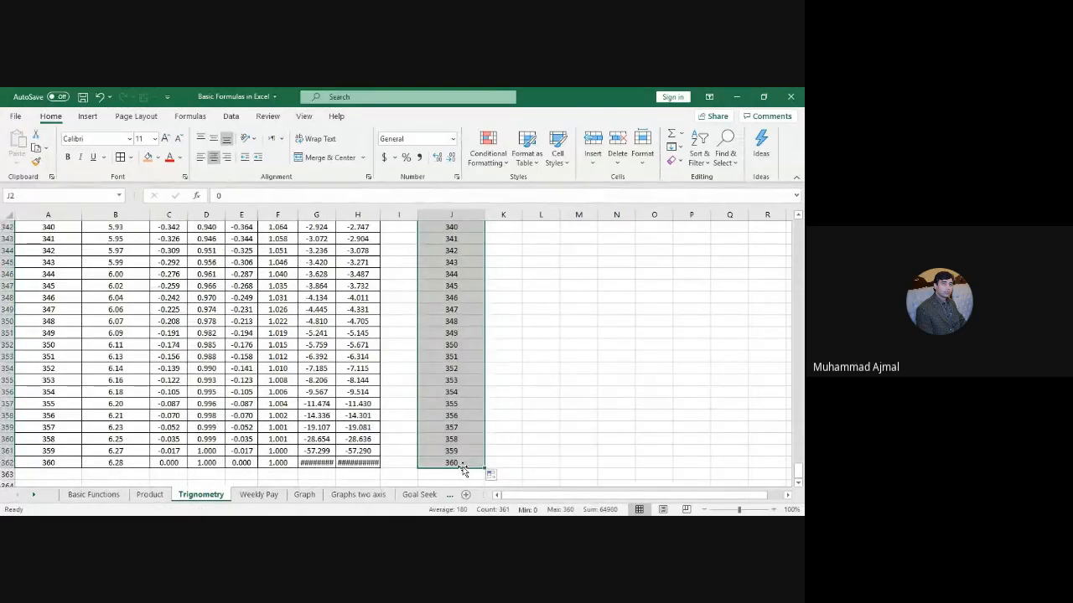
Step: Return to the top of the filled degree column and select its first two values
{"action": "left_click", "coordinate": [461, 467]}
{"action": "key", "text": "Up"}
{"action": "key", "text": "Up"}
{"action": "key", "text": "Up"}
{"action": "key", "text": "Up"}
{"action": "key", "text": "Up"}
{"action": "key", "text": "Up"}
{"action": "key", "text": "Up"}
{"action": "key", "text": "Up"}
{"action": "key", "text": "Up"}
{"action": "key", "text": "Up"}
{"action": "key", "text": "Up"}
{"action": "key", "text": "Up"}
{"action": "key", "text": "Up"}
{"action": "key", "text": "Up"}
{"action": "key", "text": "Up"}
{"action": "key", "text": "Up"}
{"action": "key", "text": "Up"}
{"action": "key", "text": "Up"}
{"action": "key", "text": "Up"}
{"action": "key", "text": "Up"}
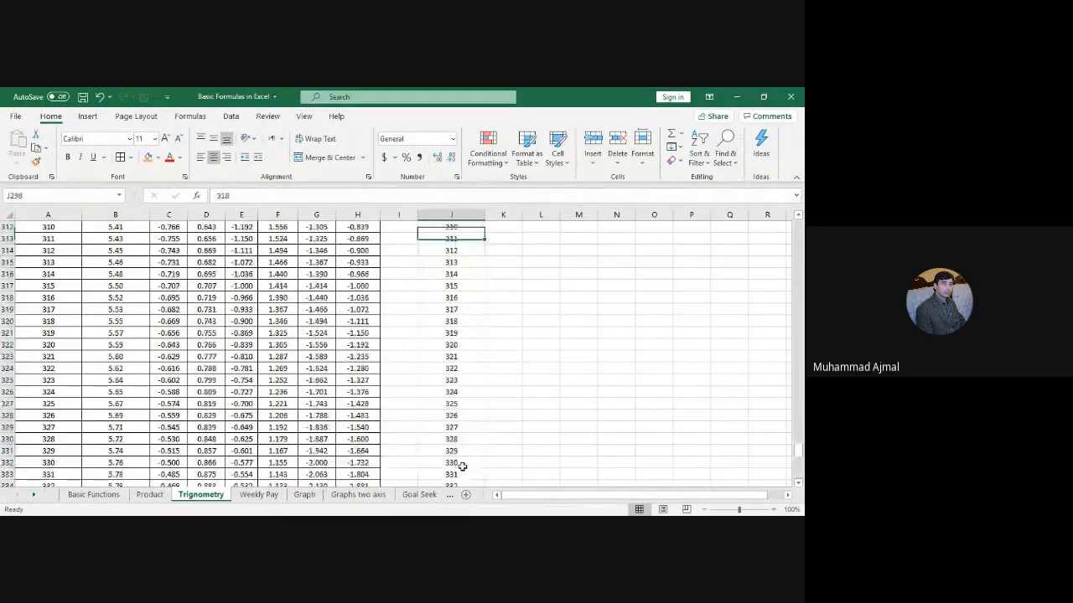
{"action": "key", "text": "Up"}
{"action": "key", "text": "Up"}
{"action": "key", "text": "Up"}
{"action": "key", "text": "Up"}
{"action": "key", "text": "Up"}
{"action": "key", "text": "Up"}
{"action": "key", "text": "Up"}
{"action": "key", "text": "Up"}
{"action": "key", "text": "Up"}
{"action": "key", "text": "Up"}
{"action": "key", "text": "Up"}
{"action": "key", "text": "Up"}
{"action": "key", "text": "Up"}
{"action": "key", "text": "Up"}
{"action": "key", "text": "Up"}
{"action": "key", "text": "Up"}
{"action": "key", "text": "Up"}
{"action": "key", "text": "Up"}
{"action": "key", "text": "Up"}
{"action": "key", "text": "Up"}
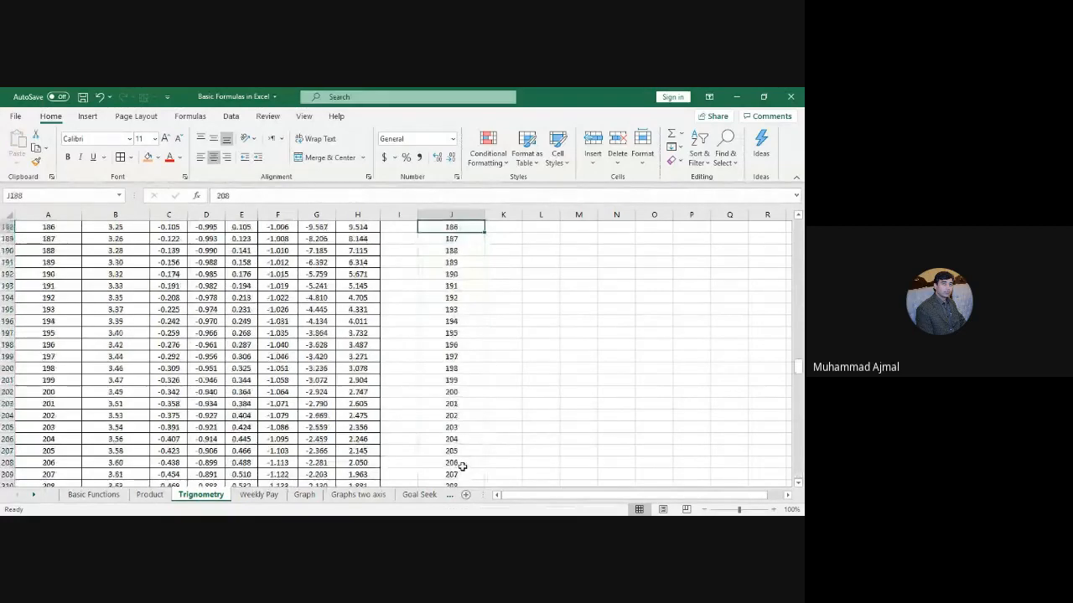
{"action": "key", "text": "ctrl+Up"}
{"action": "left_click_drag", "start_coordinate": [464, 249], "coordinate": [464, 259]}
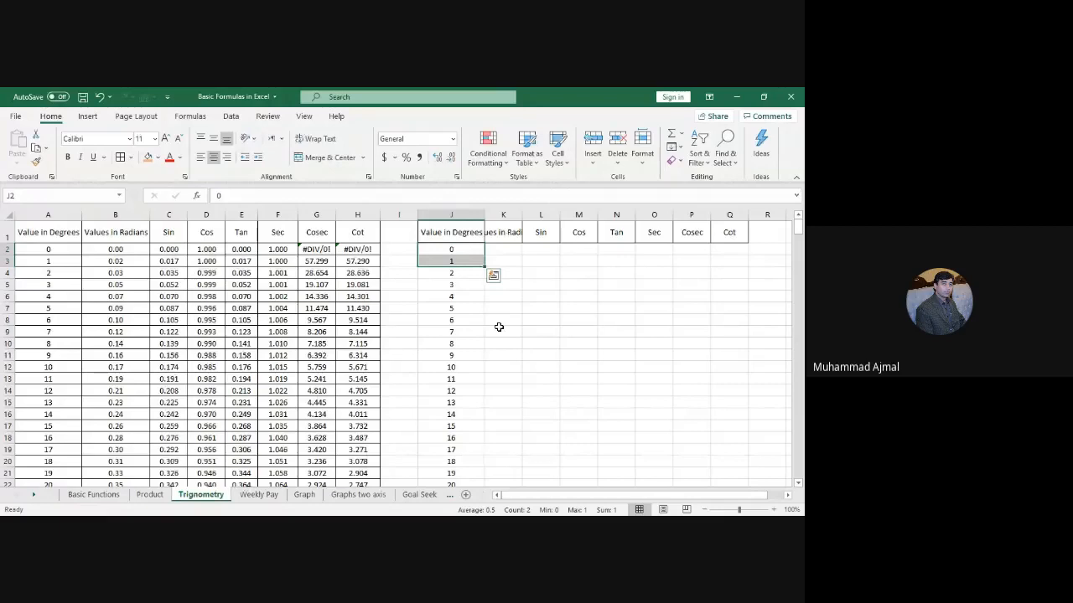
Step: Autofit column K to fit the Values in Radians heading
{"action": "left_click", "coordinate": [541, 343]}
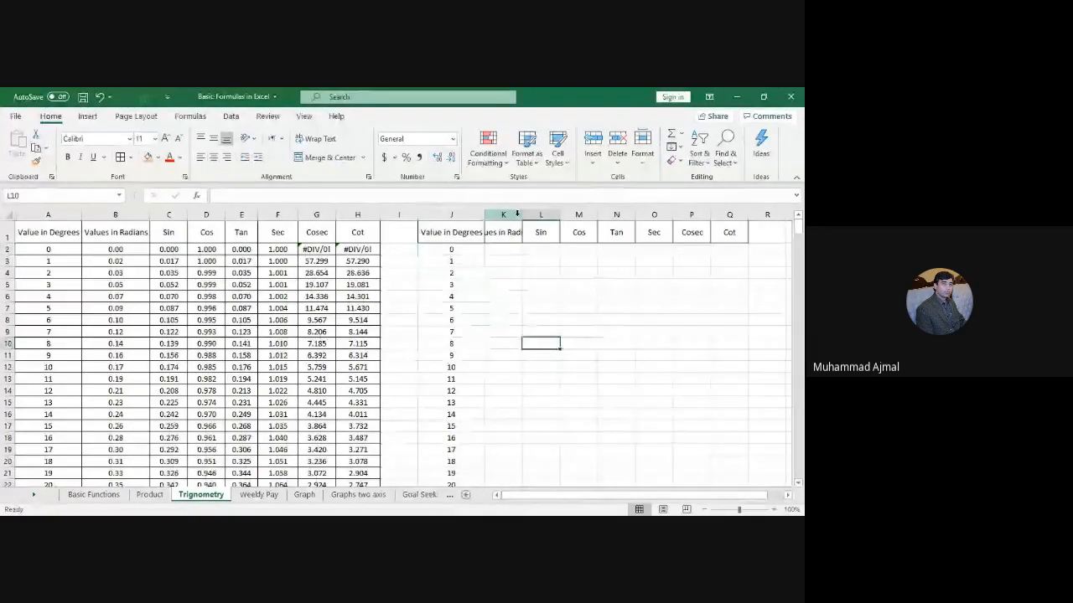
{"action": "double_click", "coordinate": [519, 214]}
{"action": "left_click", "coordinate": [455, 249]}
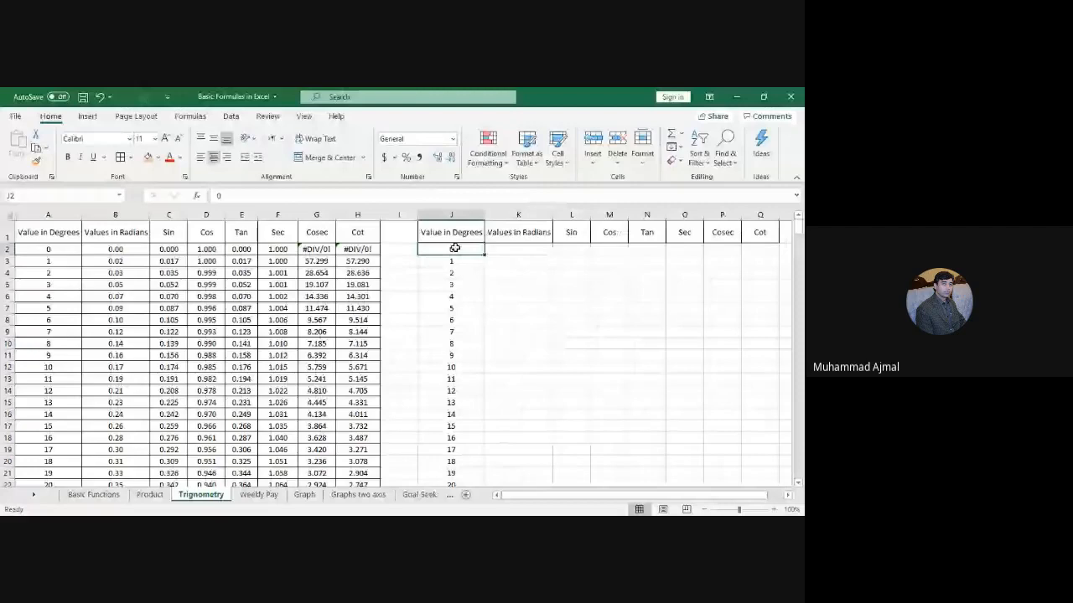
Step: Enter =RADIANS(J2) in K2, centre it, and fill it down the column
{"action": "left_click", "coordinate": [511, 249]}
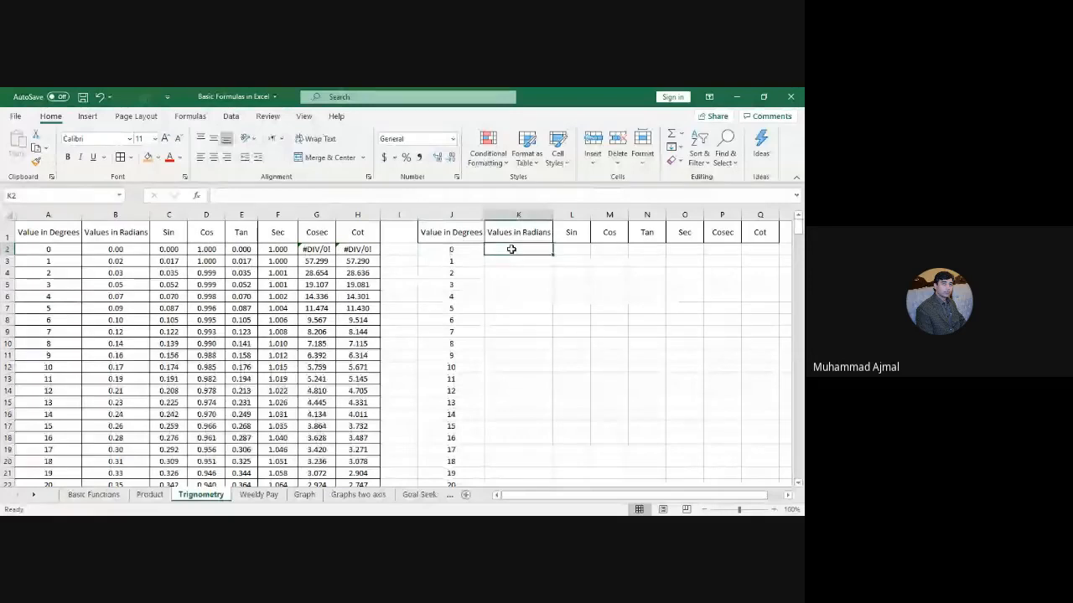
{"action": "type", "text": "=radians"}
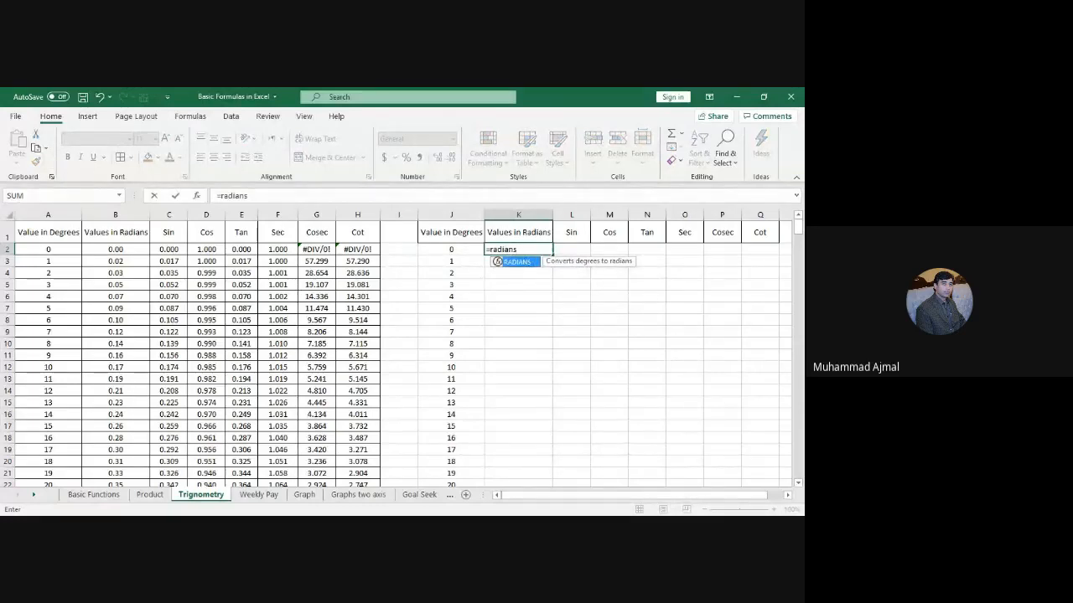
{"action": "key", "text": "Tab"}
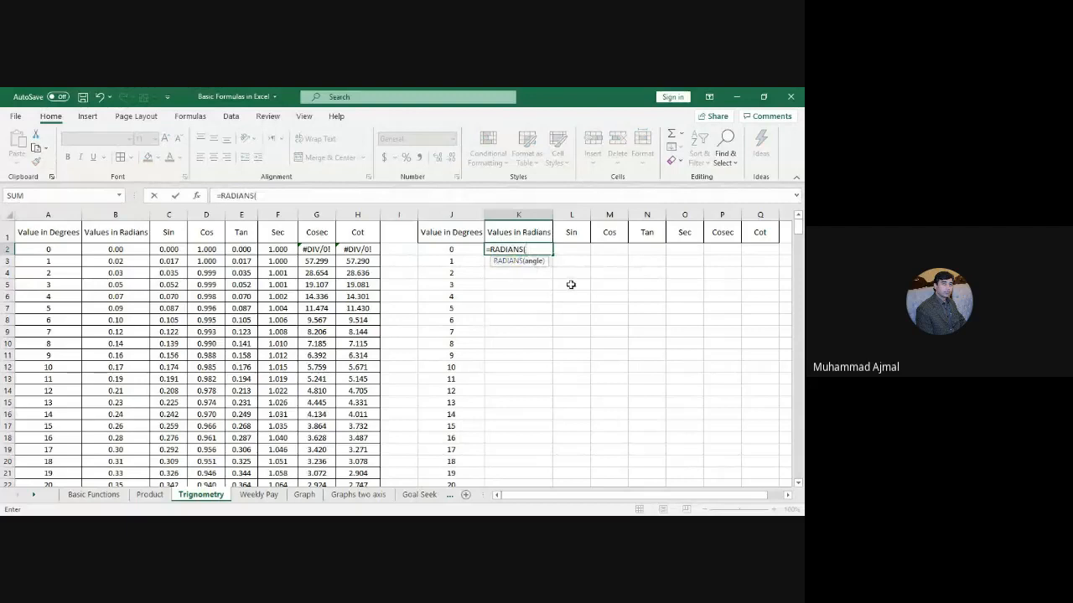
{"action": "left_click", "coordinate": [460, 250]}
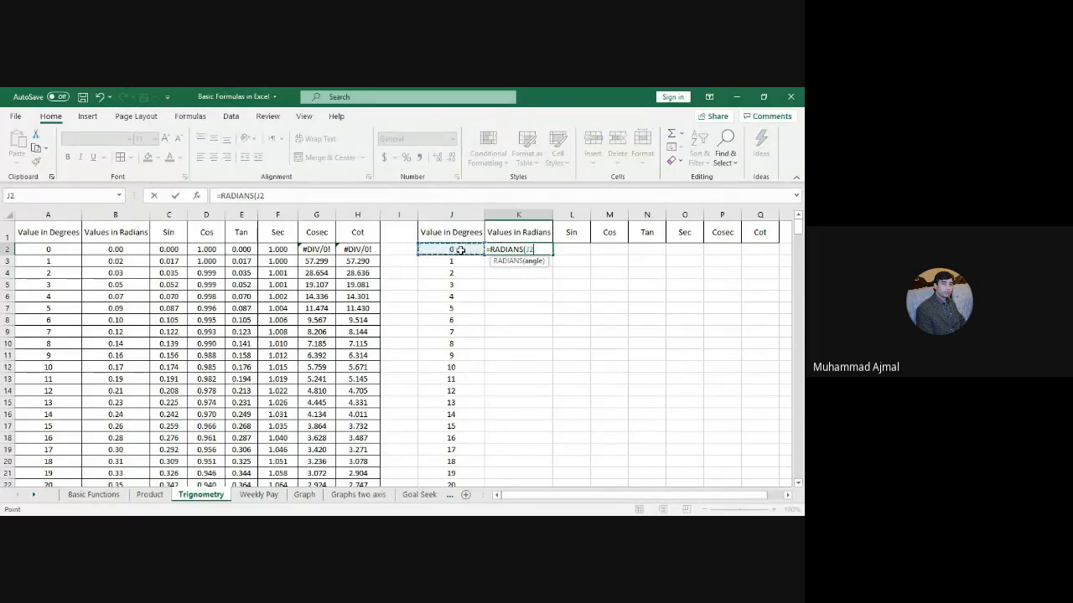
{"action": "type", "text": ")"}
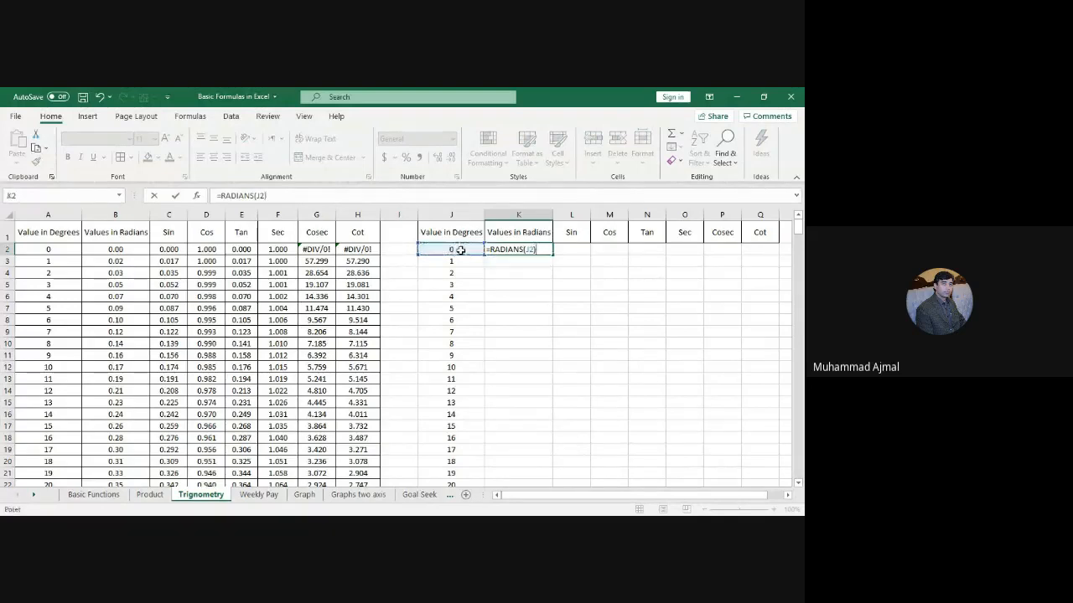
{"action": "key", "text": "Return"}
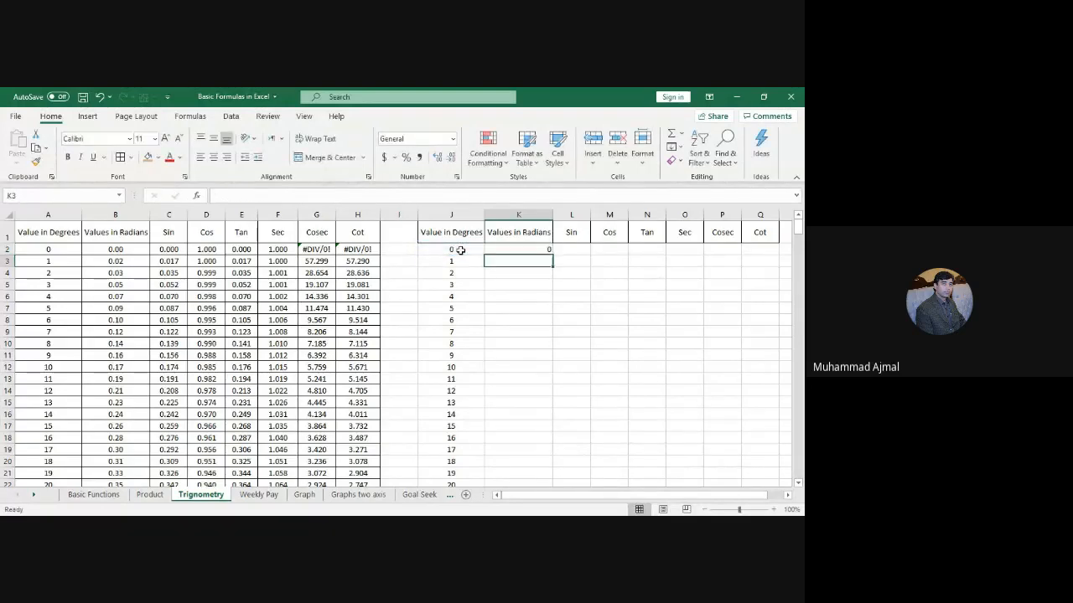
{"action": "left_click", "coordinate": [528, 249]}
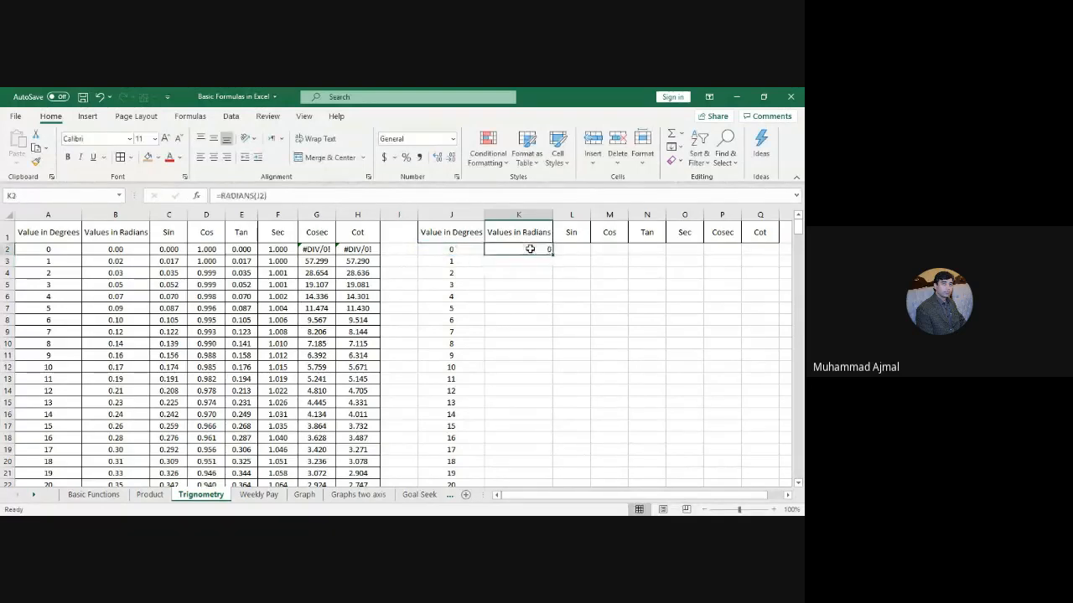
{"action": "left_click", "coordinate": [213, 159]}
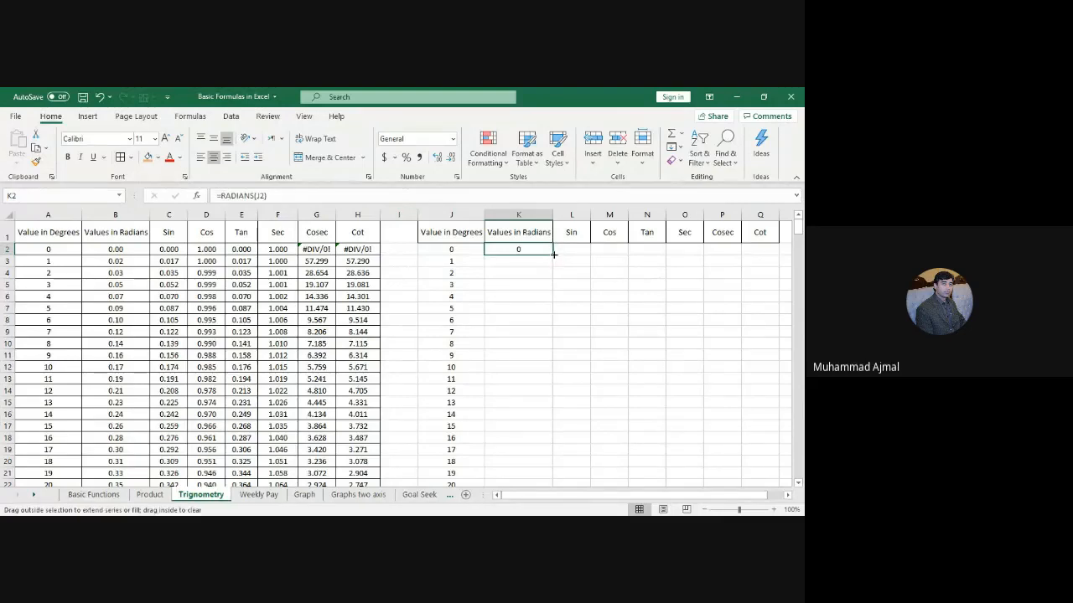
{"action": "double_click", "coordinate": [553, 254]}
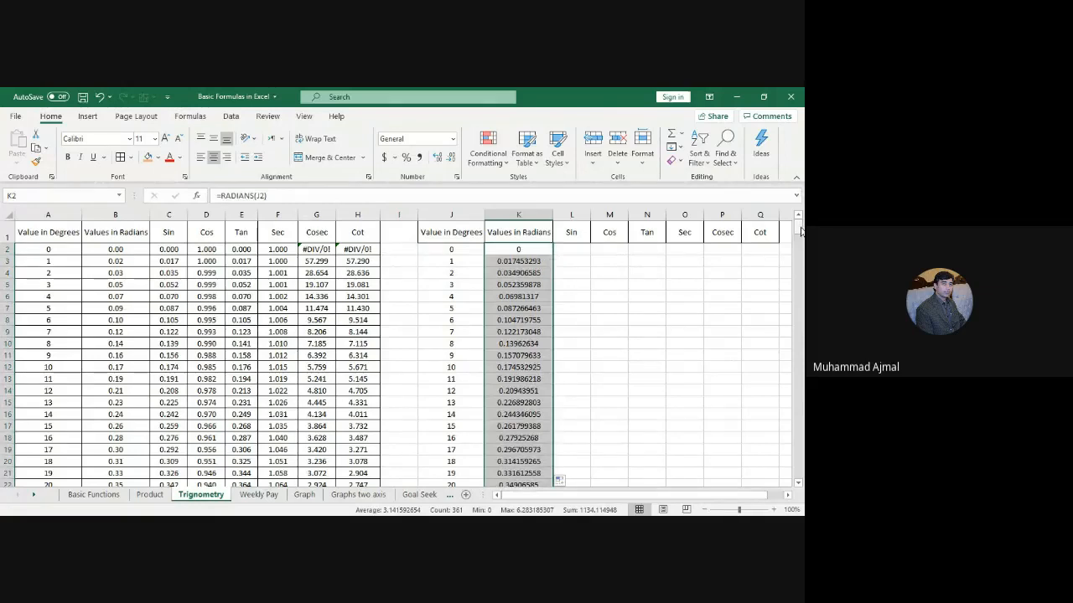
Step: Round the Values in Radians column to two decimal places
{"action": "mouse_move", "coordinate": [801, 231]}
{"action": "left_mouse_down"}
{"action": "mouse_move", "coordinate": [790, 475]}
{"action": "mouse_move", "coordinate": [799, 221]}
{"action": "left_mouse_up"}
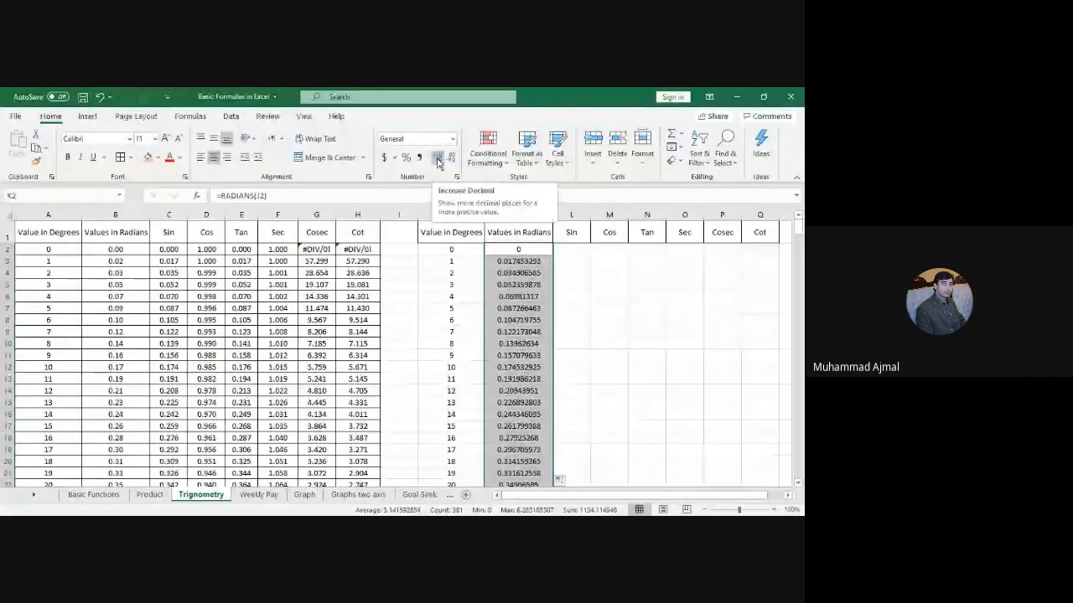
{"action": "left_click", "coordinate": [453, 160]}
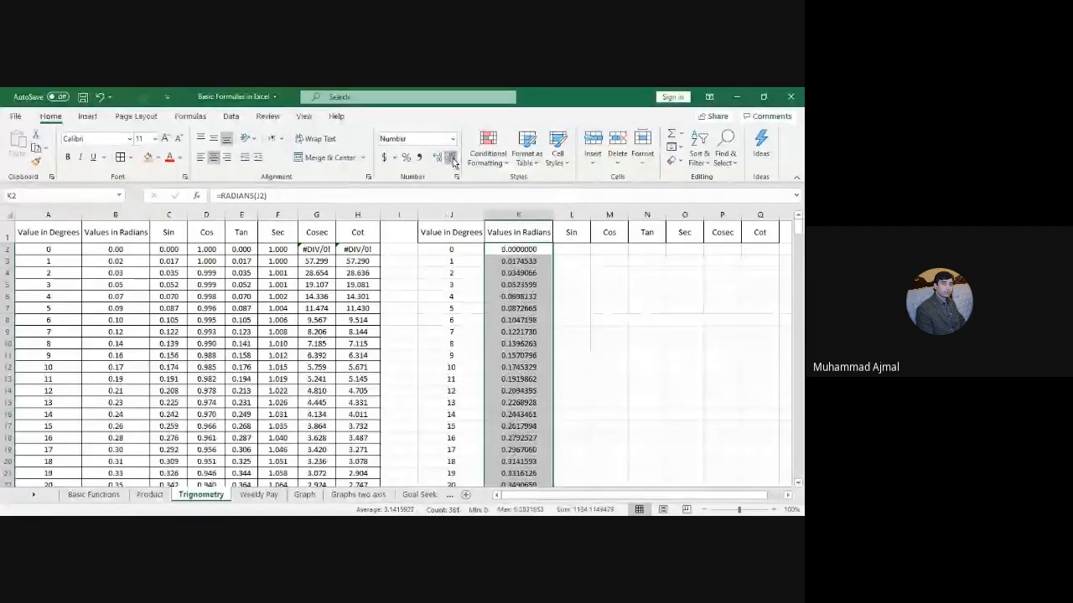
{"action": "left_click", "coordinate": [453, 160]}
{"action": "left_click", "coordinate": [453, 160]}
{"action": "left_click", "coordinate": [453, 160]}
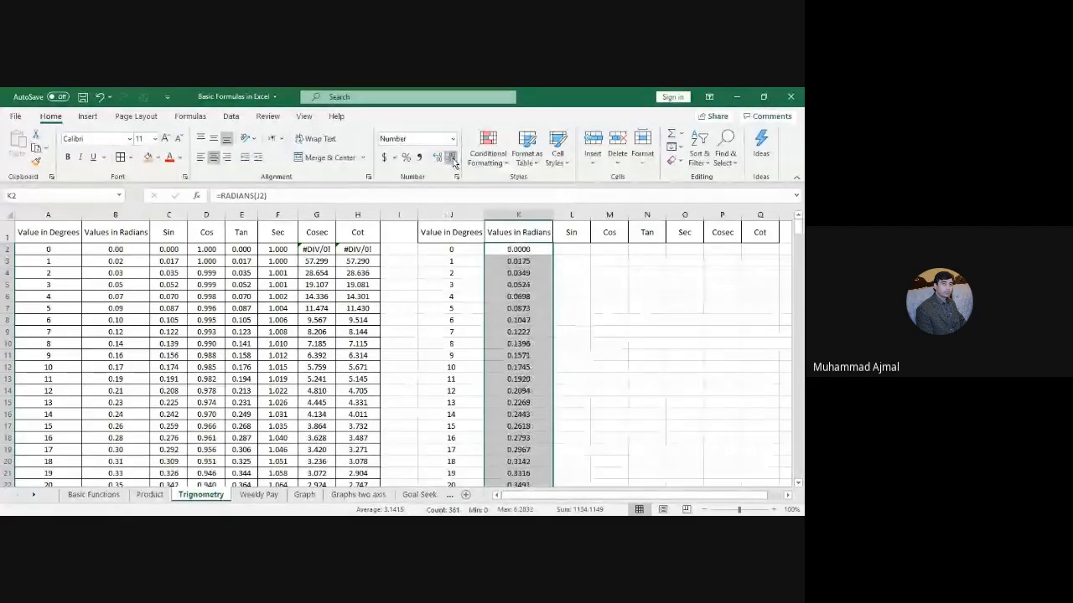
{"action": "left_click", "coordinate": [453, 160]}
{"action": "left_click", "coordinate": [452, 160]}
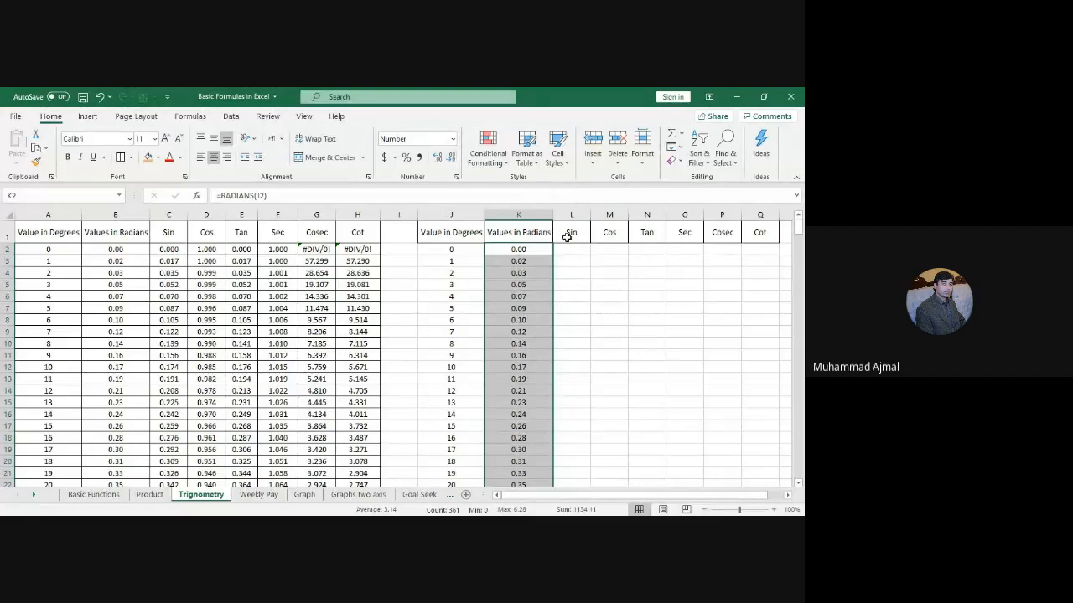
{"action": "left_click", "coordinate": [572, 251]}
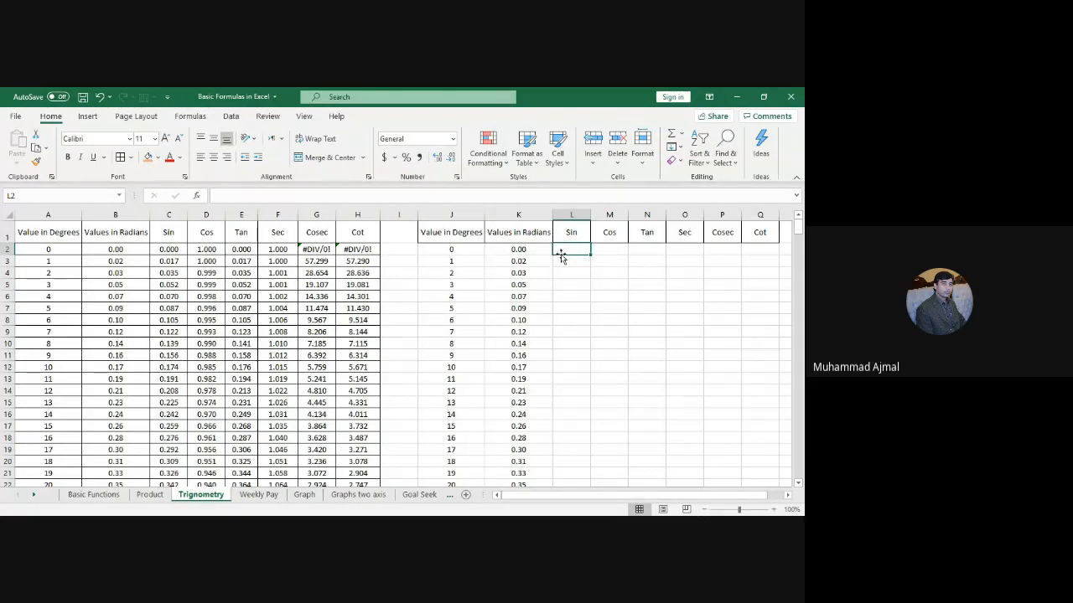
Step: Enter a first SIN formula in L2, then delete it as incorrect
{"action": "type", "text": "=sin"}
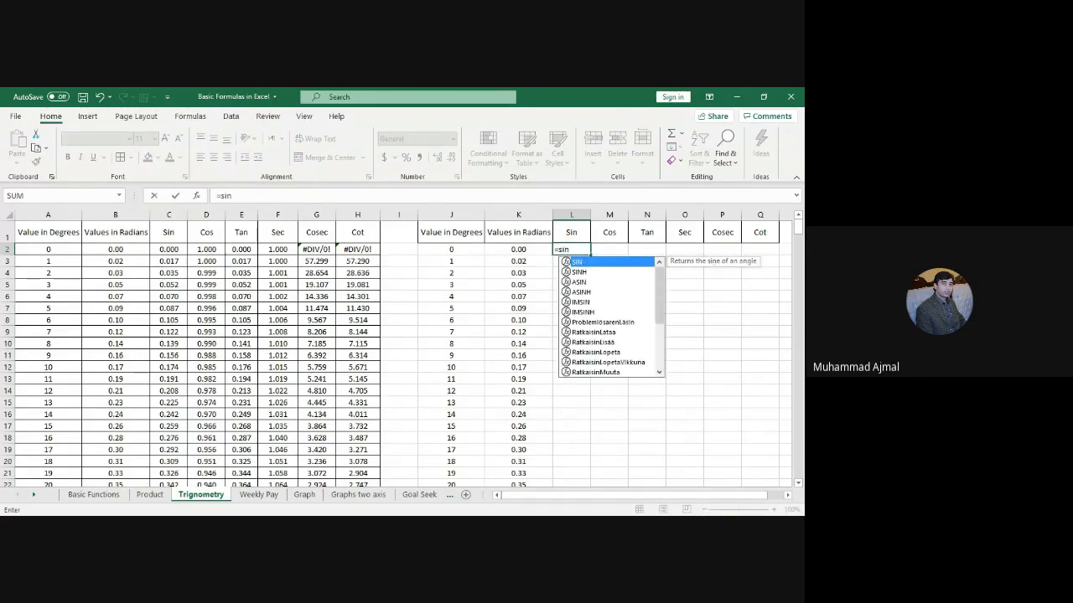
{"action": "type", "text": "("}
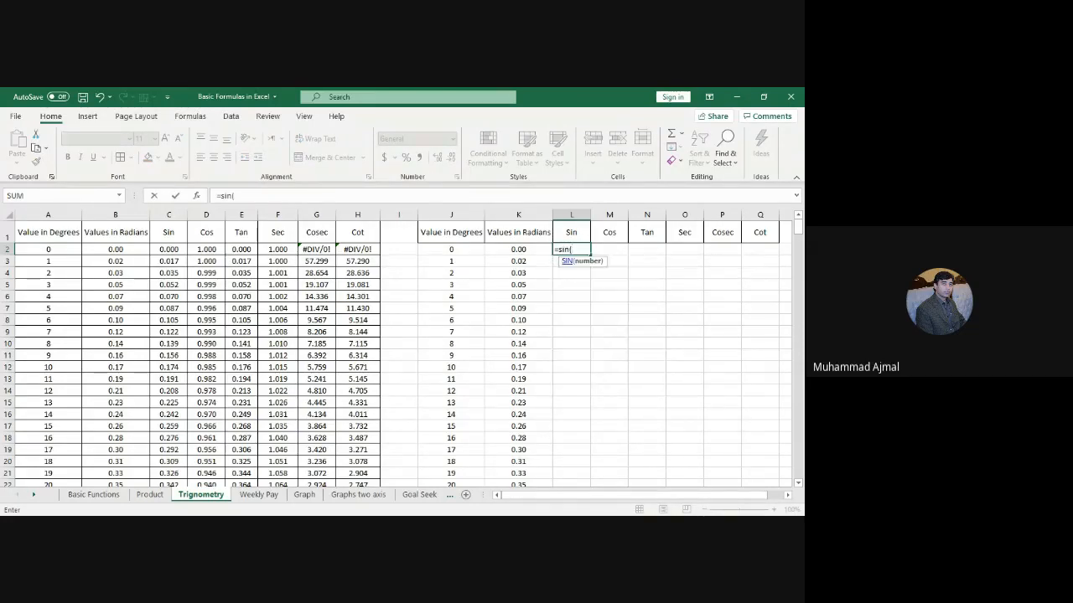
{"action": "left_click", "coordinate": [460, 250]}
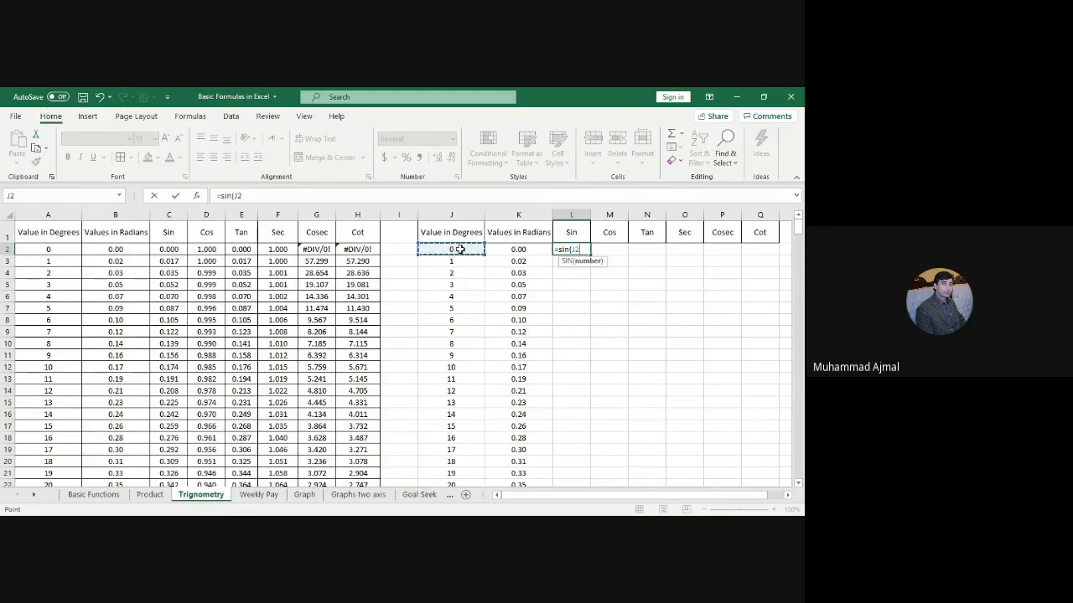
{"action": "key", "text": "Return"}
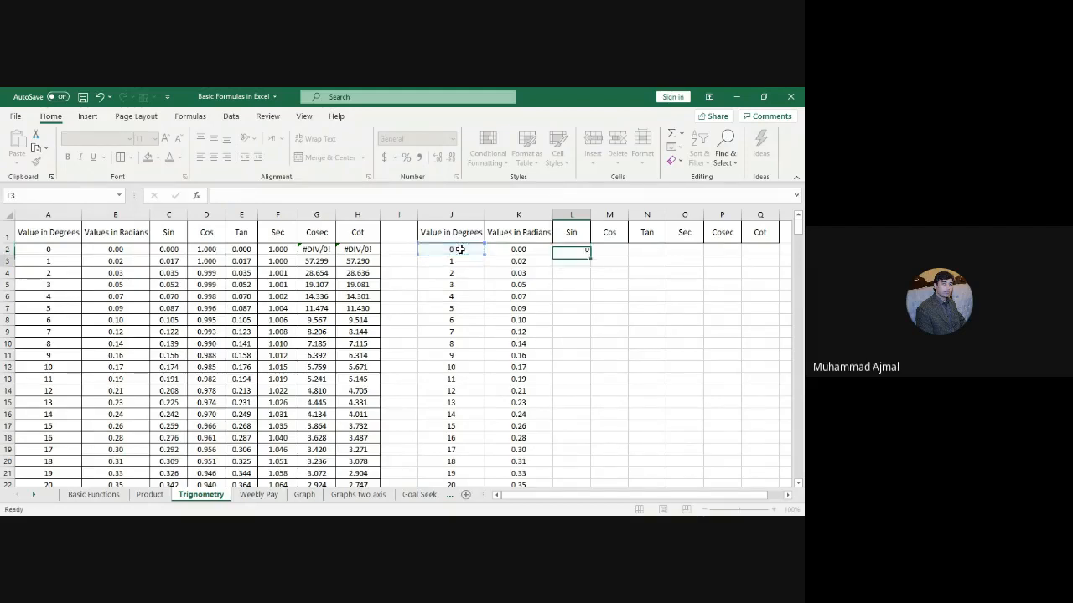
{"action": "left_click", "coordinate": [581, 249]}
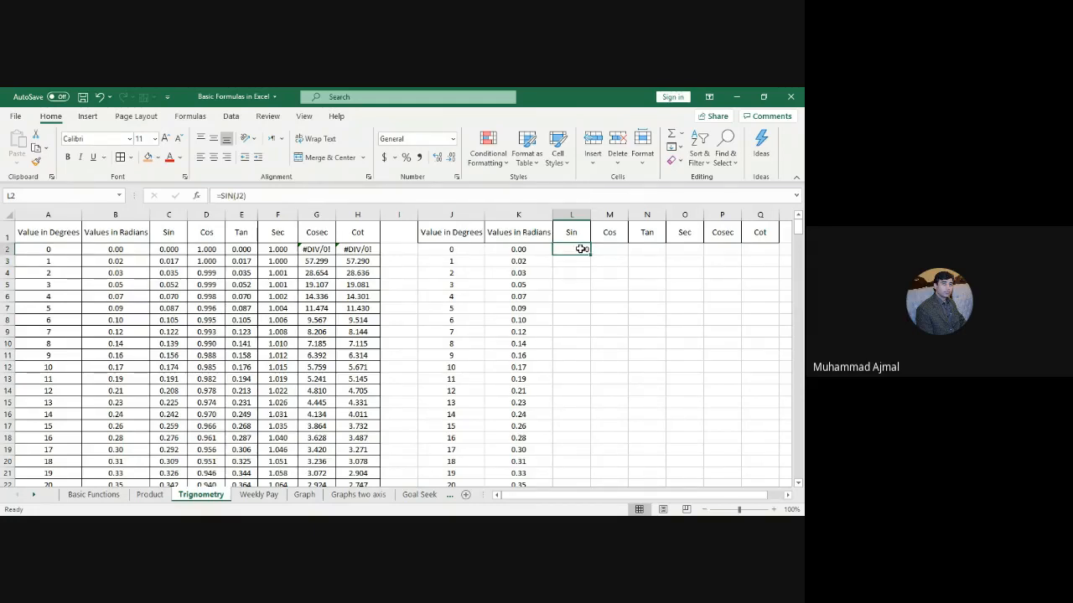
{"action": "key", "text": "Delete"}
Step: Re-enter =SIN(J2) in L2 and fill it down the Sin column
{"action": "type", "text": "="}
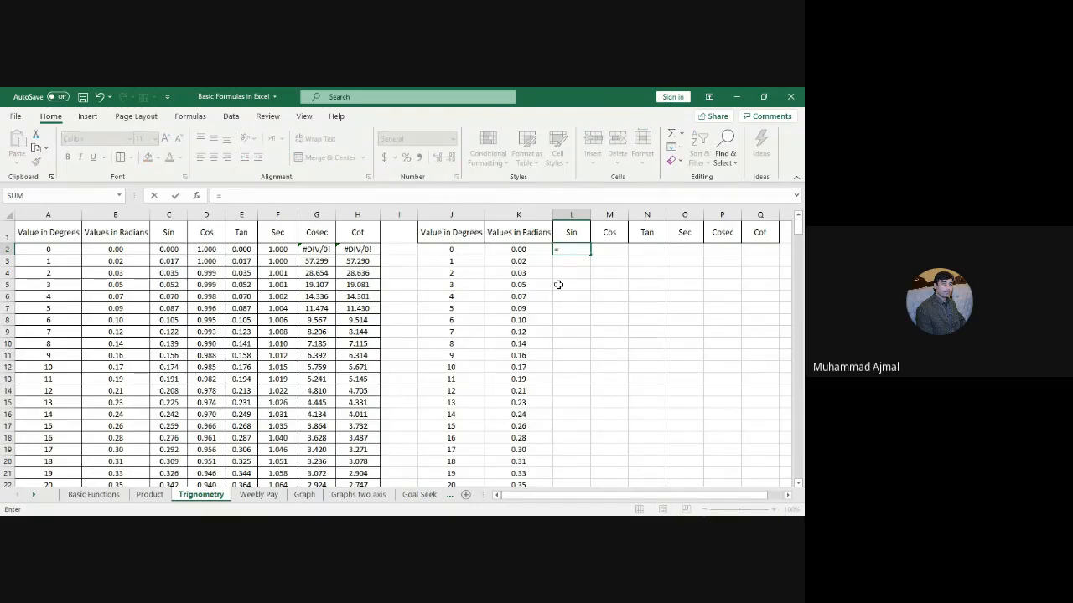
{"action": "type", "text": "sin"}
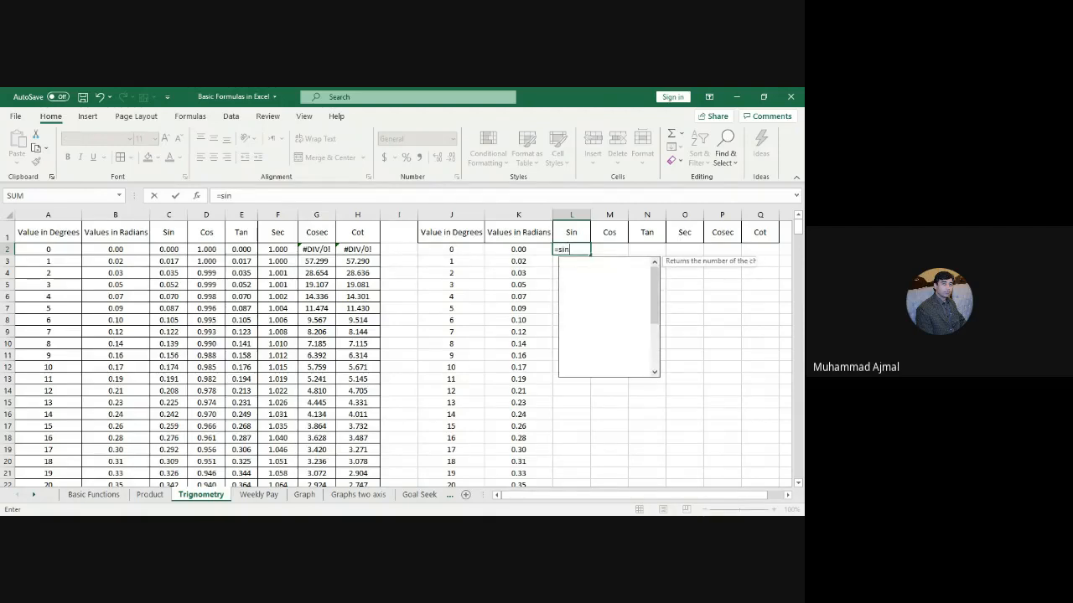
{"action": "type", "text": "("}
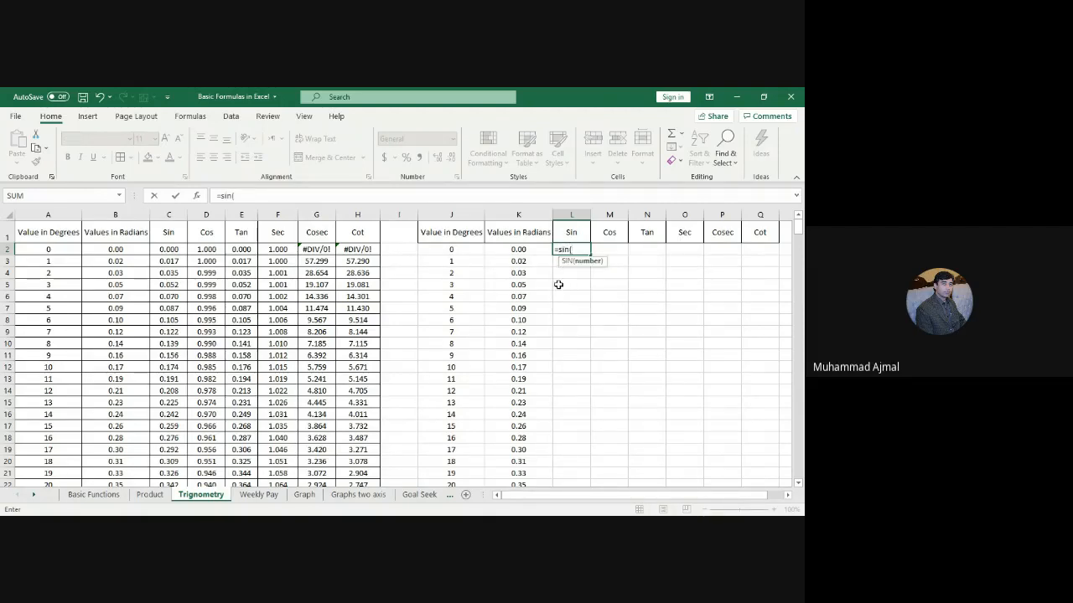
{"action": "left_click", "coordinate": [454, 250]}
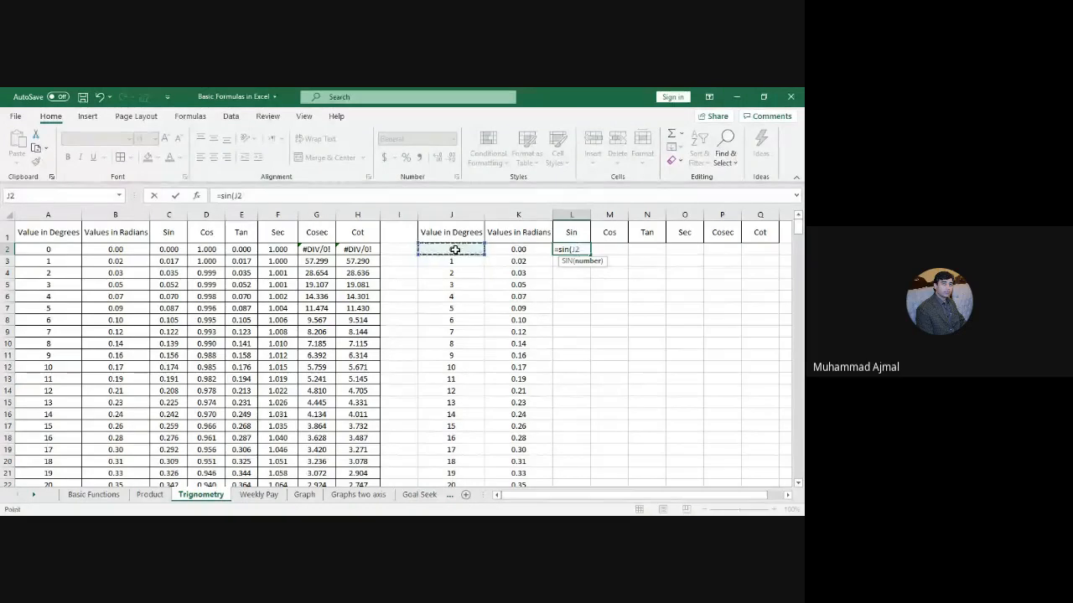
{"action": "type", "text": ")"}
{"action": "key", "text": "Return"}
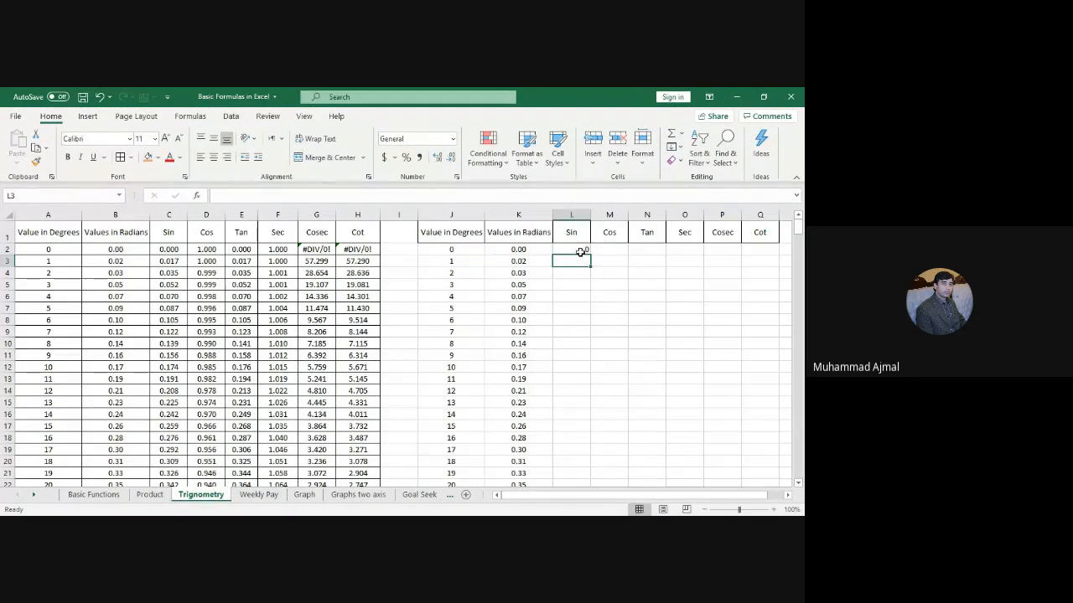
{"action": "left_click", "coordinate": [579, 253]}
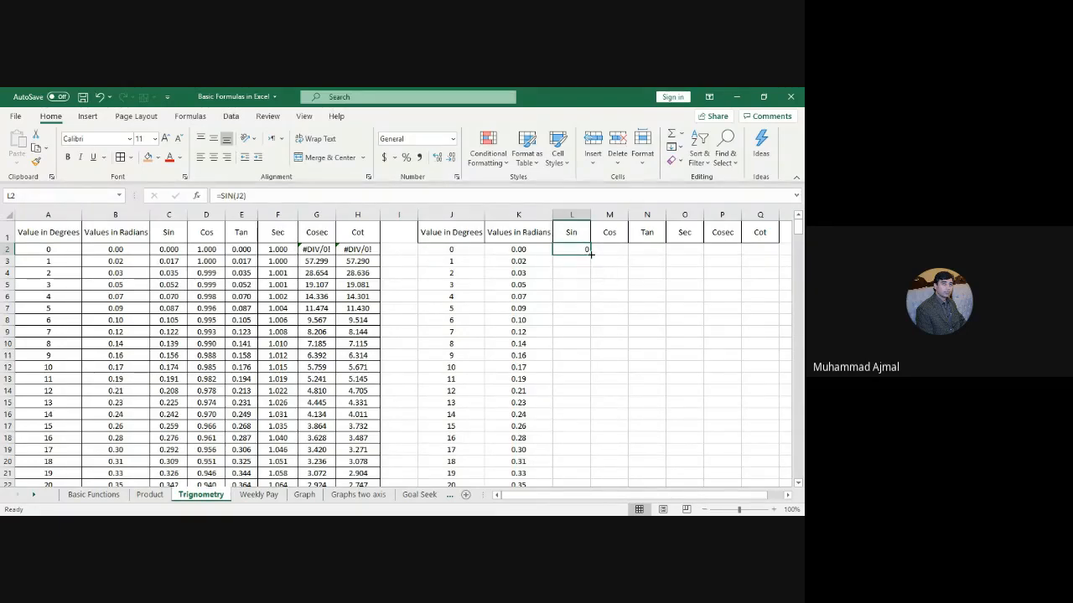
{"action": "double_click", "coordinate": [590, 254]}
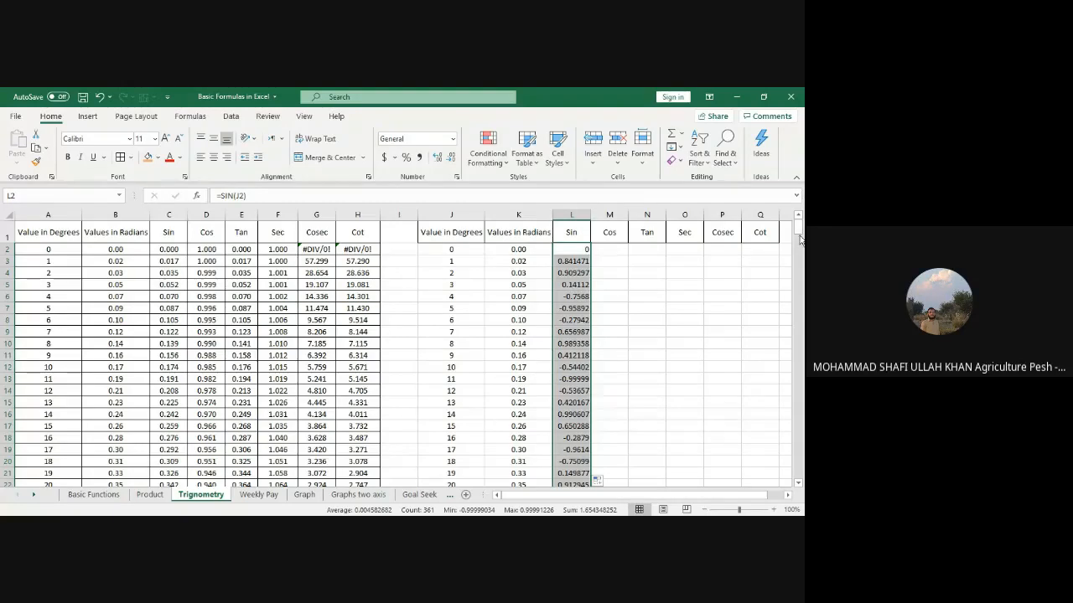
Step: Inspect the sine formula in row 32 for the 30-degree value
{"action": "scroll", "coordinate": [800, 237], "scroll_direction": "down", "scroll_amount": 1}
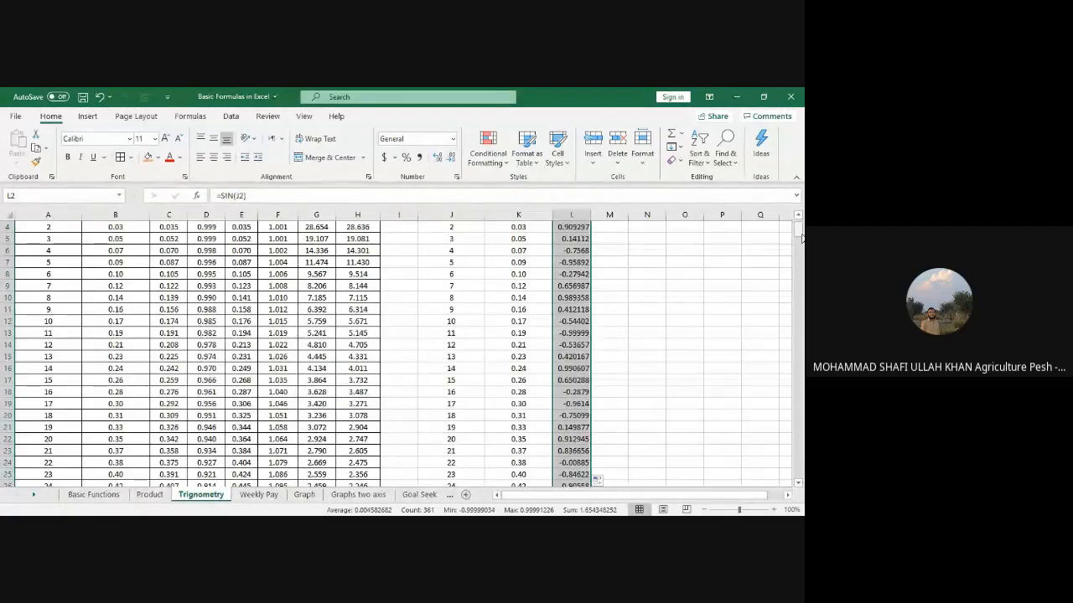
{"action": "scroll", "coordinate": [801, 239], "scroll_direction": "up", "scroll_amount": 3}
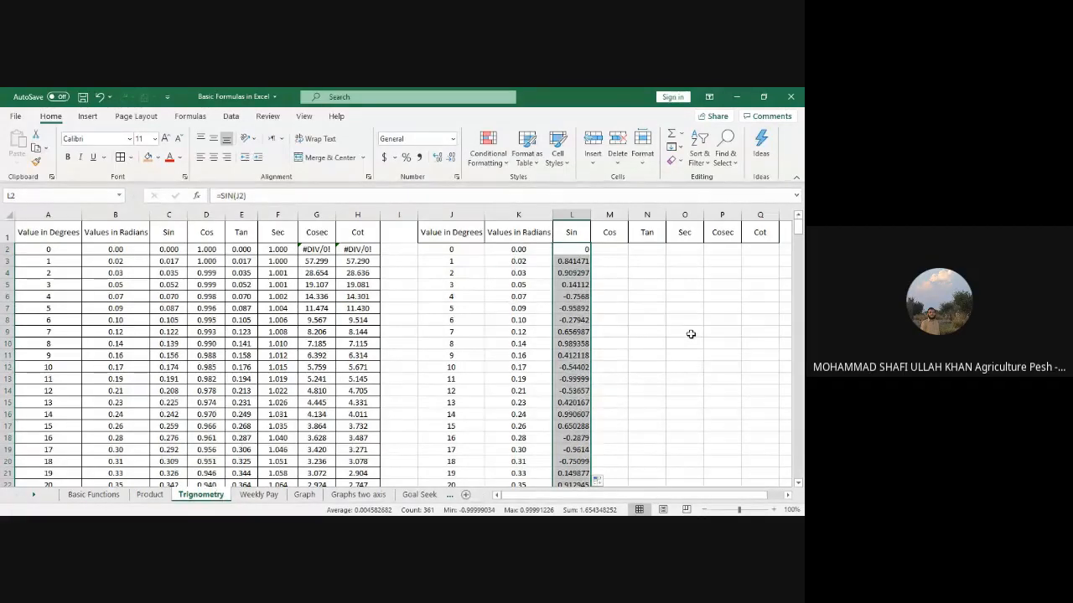
{"action": "left_click_drag", "start_coordinate": [801, 230], "coordinate": [800, 238]}
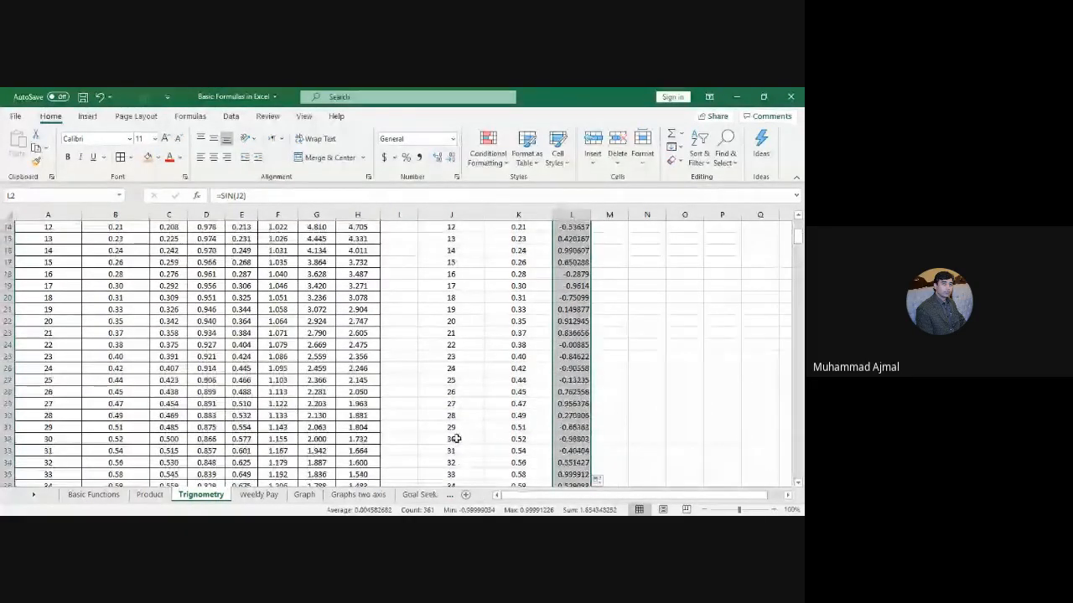
{"action": "left_click", "coordinate": [455, 439]}
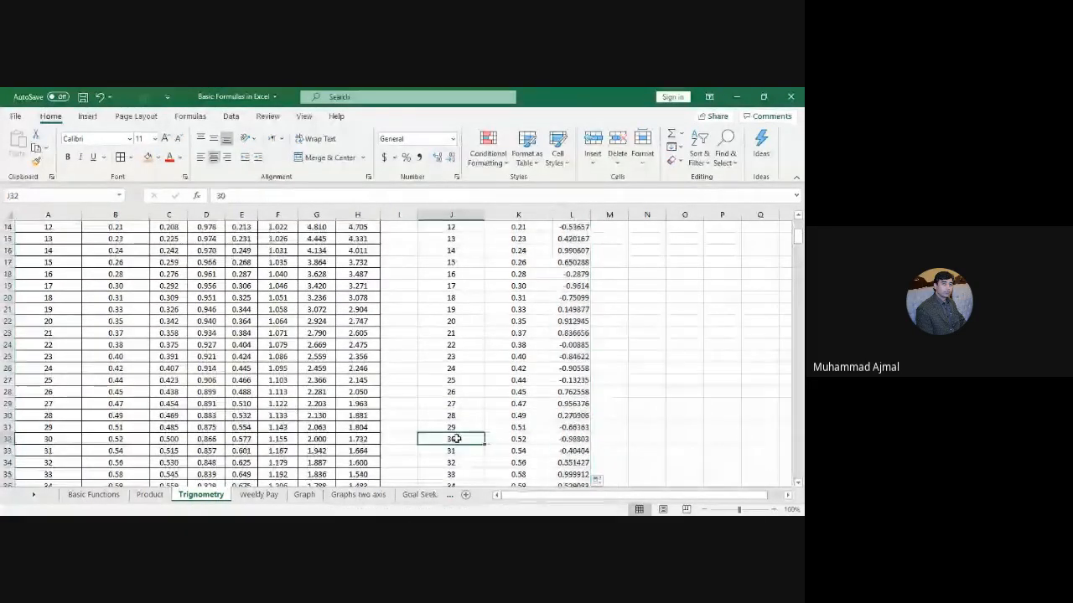
{"action": "left_click", "coordinate": [573, 438]}
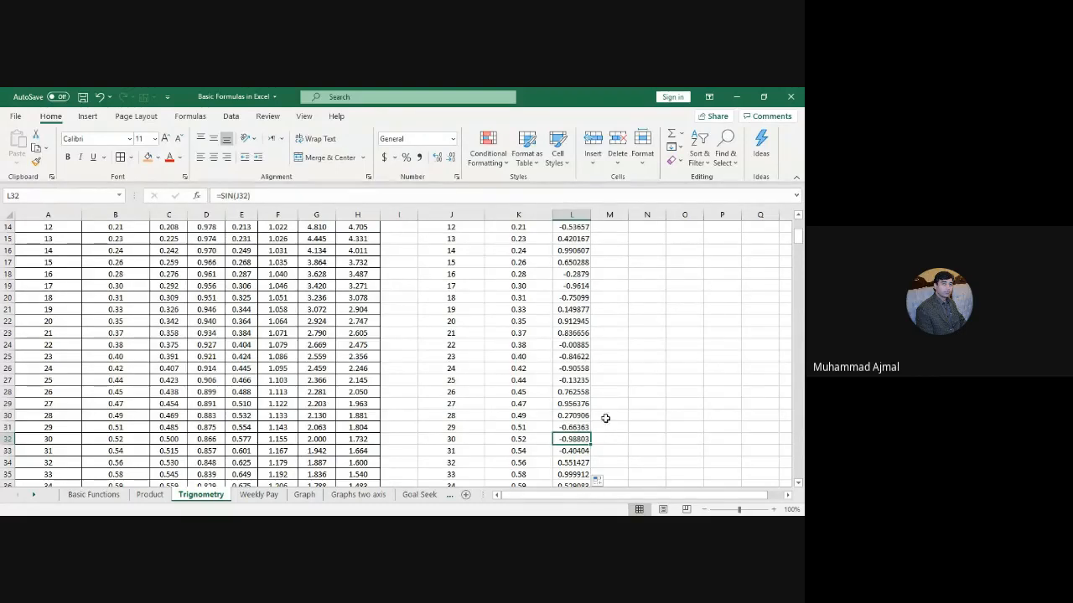
{"action": "left_click_drag", "start_coordinate": [800, 233], "coordinate": [801, 205]}
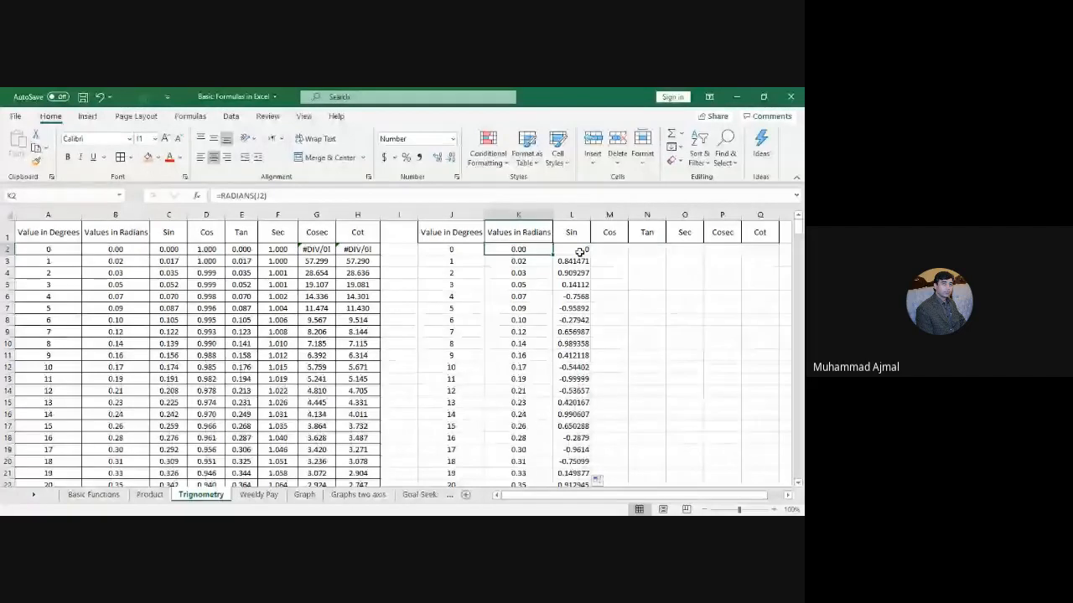
Step: Change L2's formula to =SIN(K2) and fill it down column L
{"action": "left_click", "coordinate": [579, 251]}
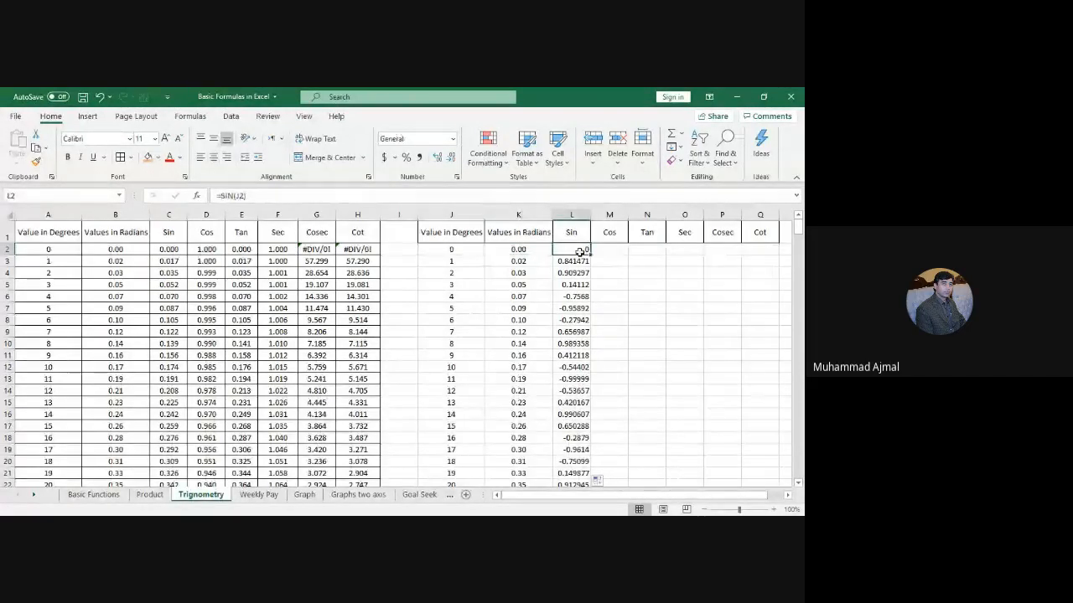
{"action": "double_click", "coordinate": [580, 251]}
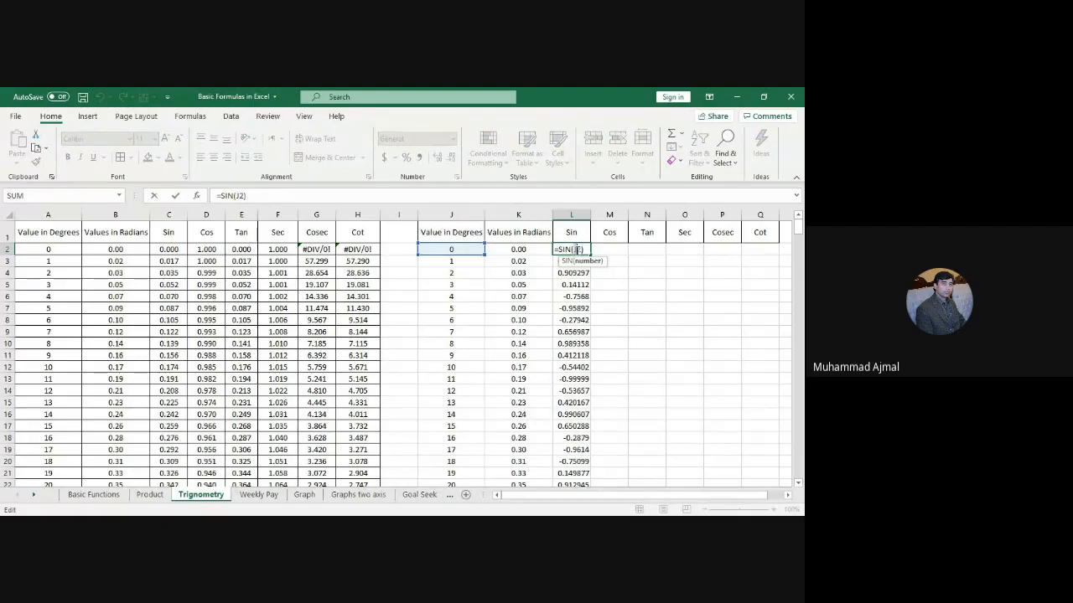
{"action": "key", "text": "BackSpace"}
{"action": "type", "text": "k"}
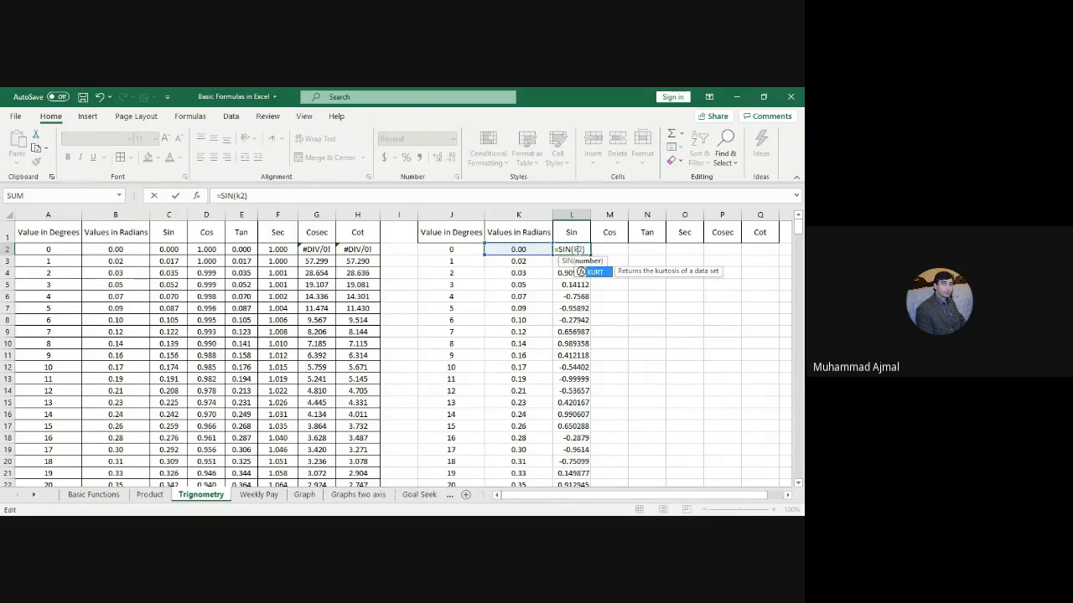
{"action": "key", "text": "Return"}
{"action": "left_click", "coordinate": [575, 249]}
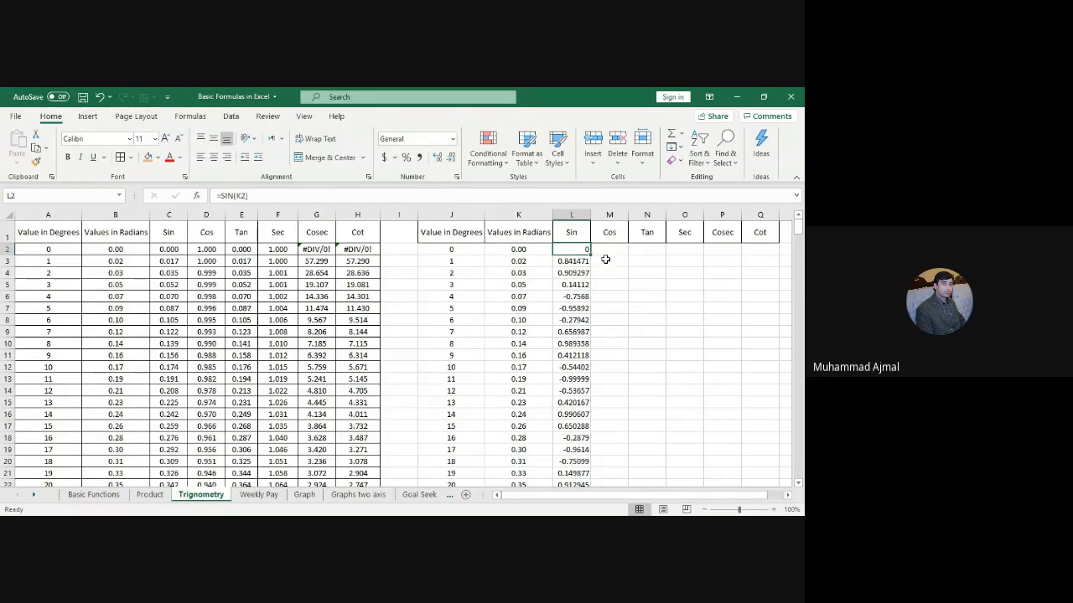
{"action": "double_click", "coordinate": [589, 252]}
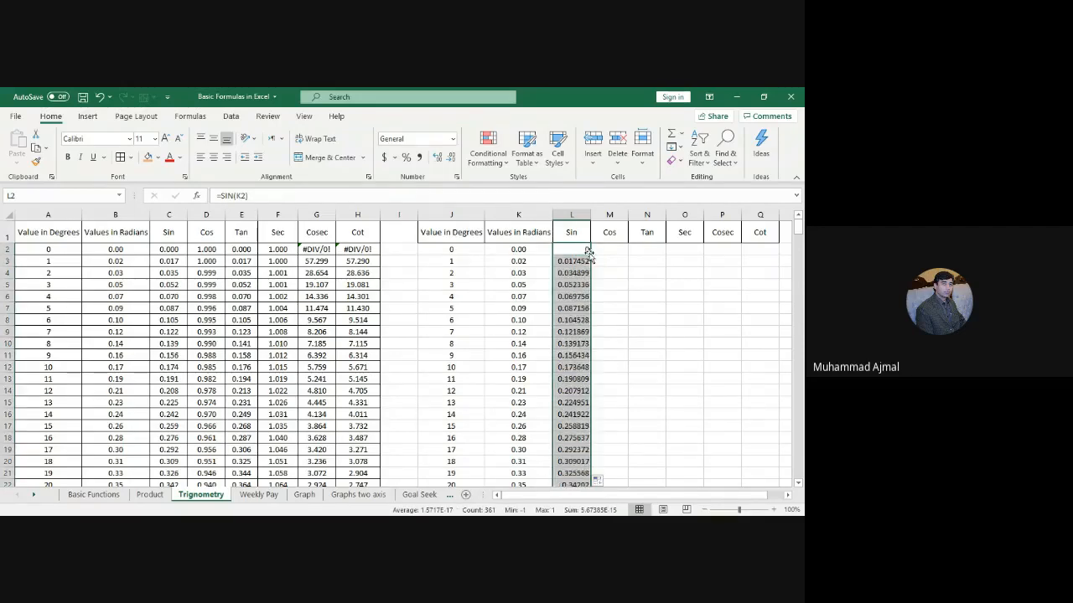
Step: Reduce the Sin values to 2 decimal places
{"action": "left_click", "coordinate": [451, 159]}
{"action": "left_click", "coordinate": [451, 159]}
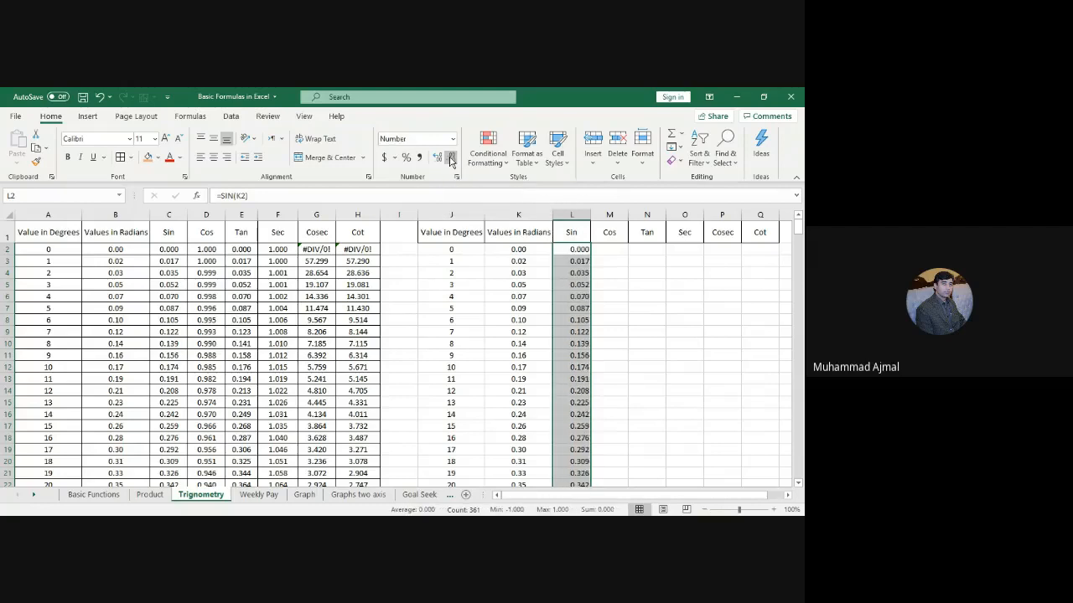
{"action": "left_click", "coordinate": [450, 159]}
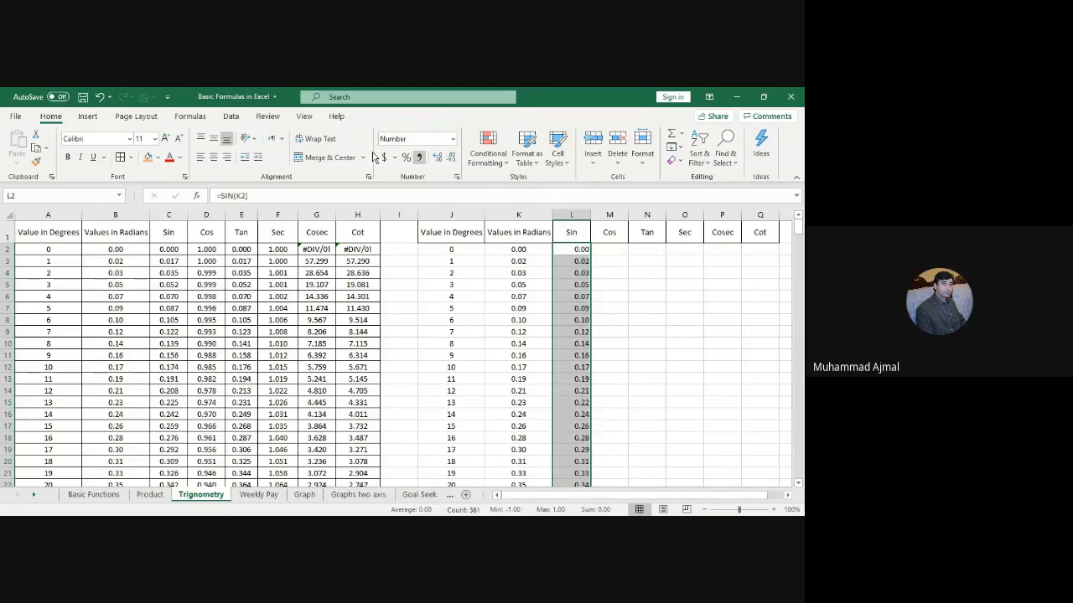
Step: Centre the Sin values in L2:L362
{"action": "left_click", "coordinate": [214, 158]}
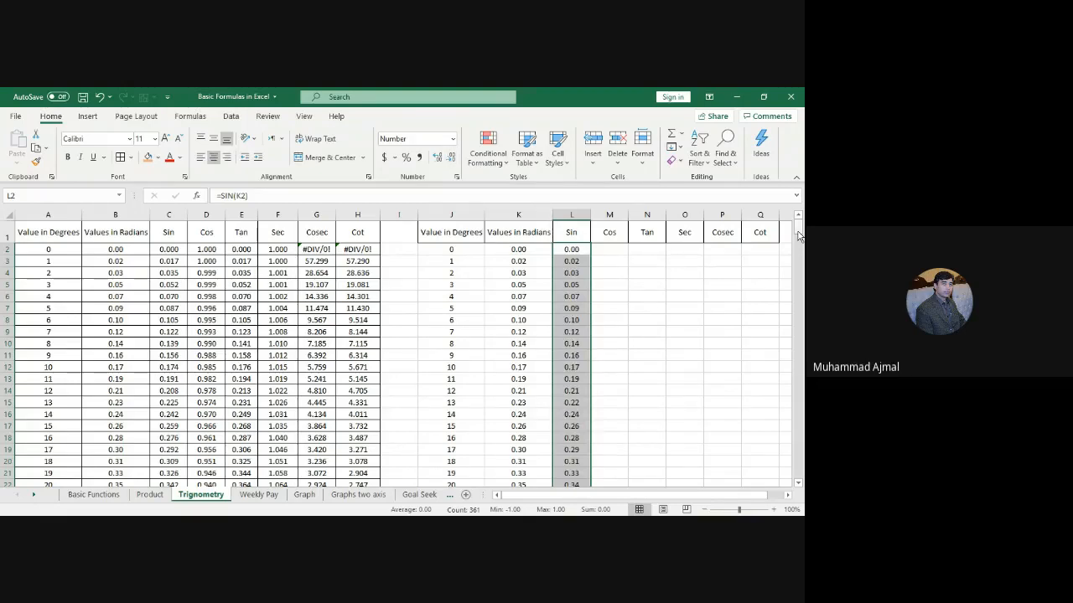
{"action": "left_click_drag", "start_coordinate": [798, 237], "coordinate": [801, 243]}
{"action": "left_click_drag", "start_coordinate": [451, 451], "coordinate": [582, 442]}
Step: Inspect the Sin formulas in L32 and L2 without changing them, then select column M
{"action": "left_click", "coordinate": [579, 450]}
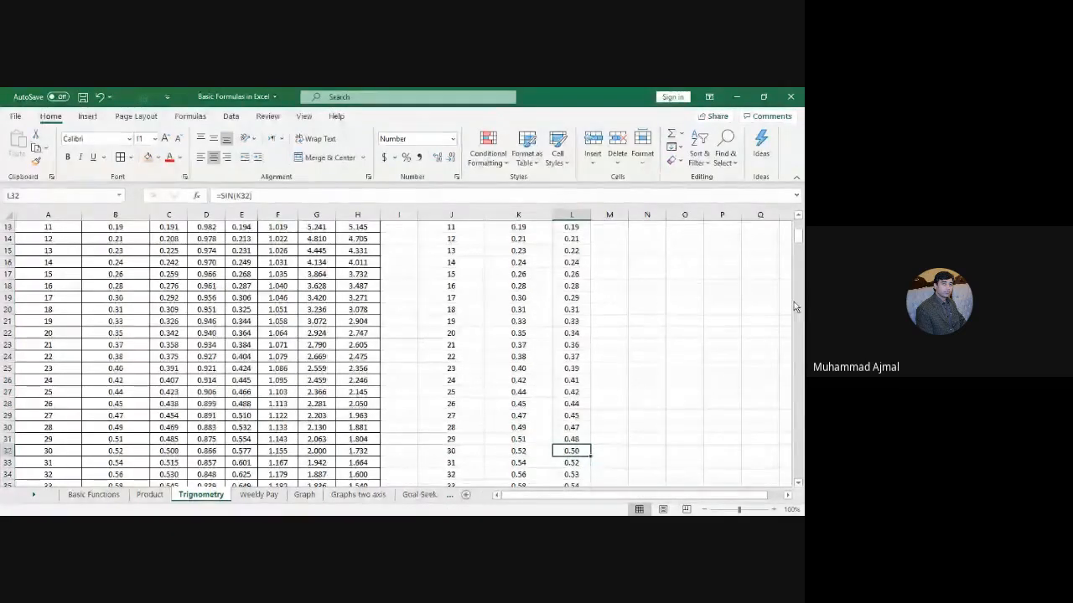
{"action": "left_click_drag", "start_coordinate": [799, 235], "coordinate": [800, 220]}
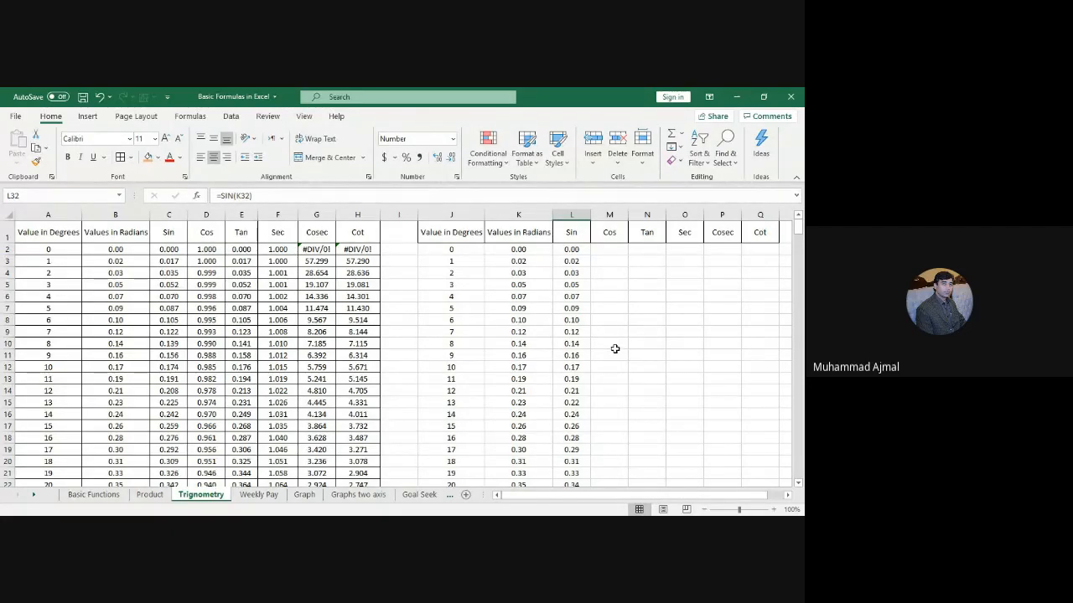
{"action": "double_click", "coordinate": [570, 249]}
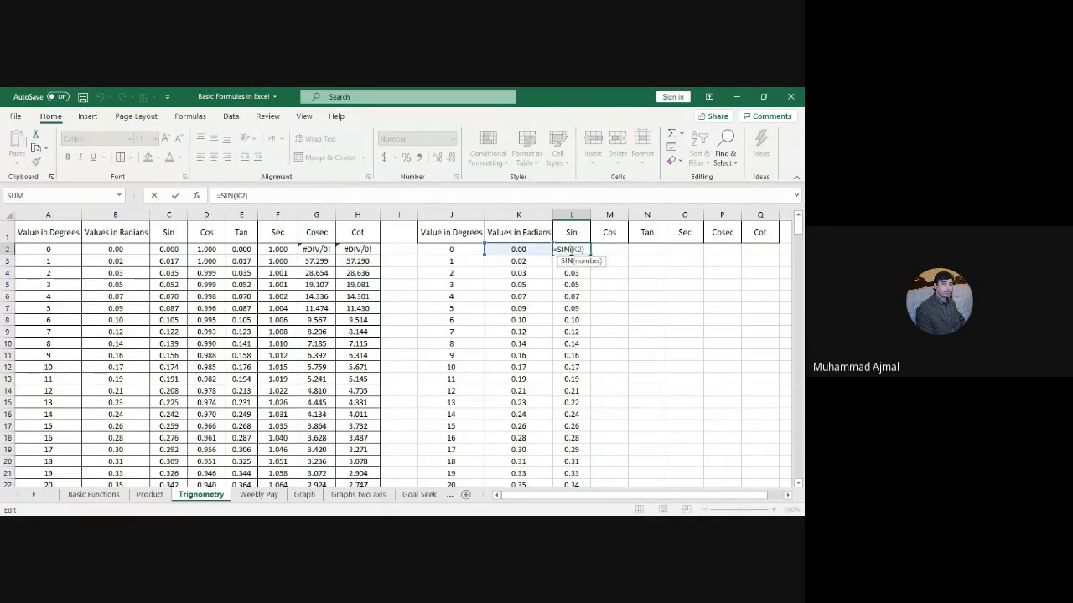
{"action": "key", "text": "Return"}
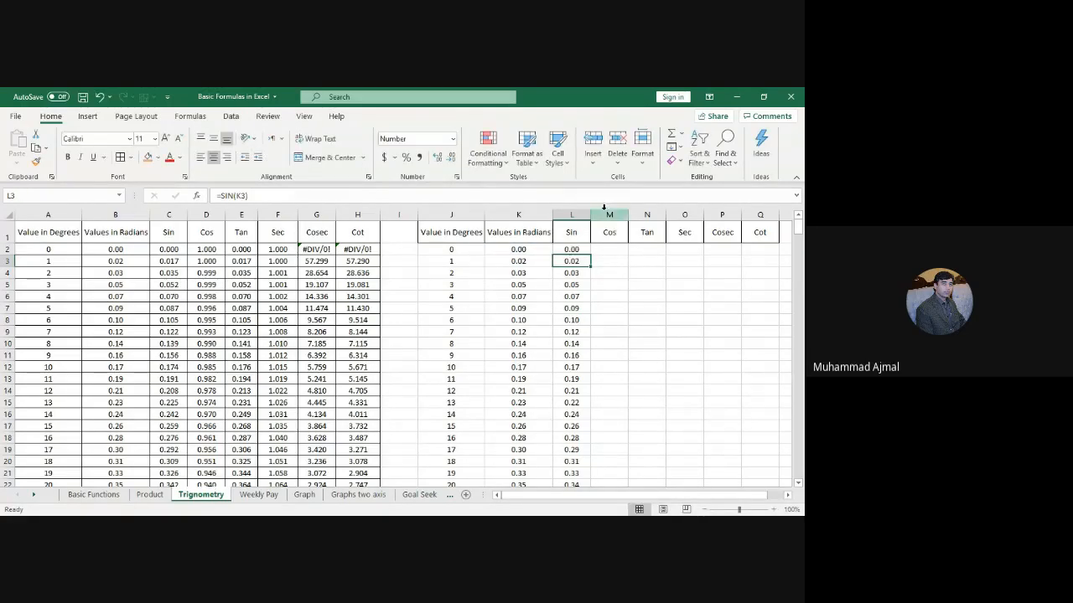
{"action": "left_click", "coordinate": [603, 214]}
Step: Insert a blank column M to the left of the Cos column
{"action": "right_click", "coordinate": [602, 215]}
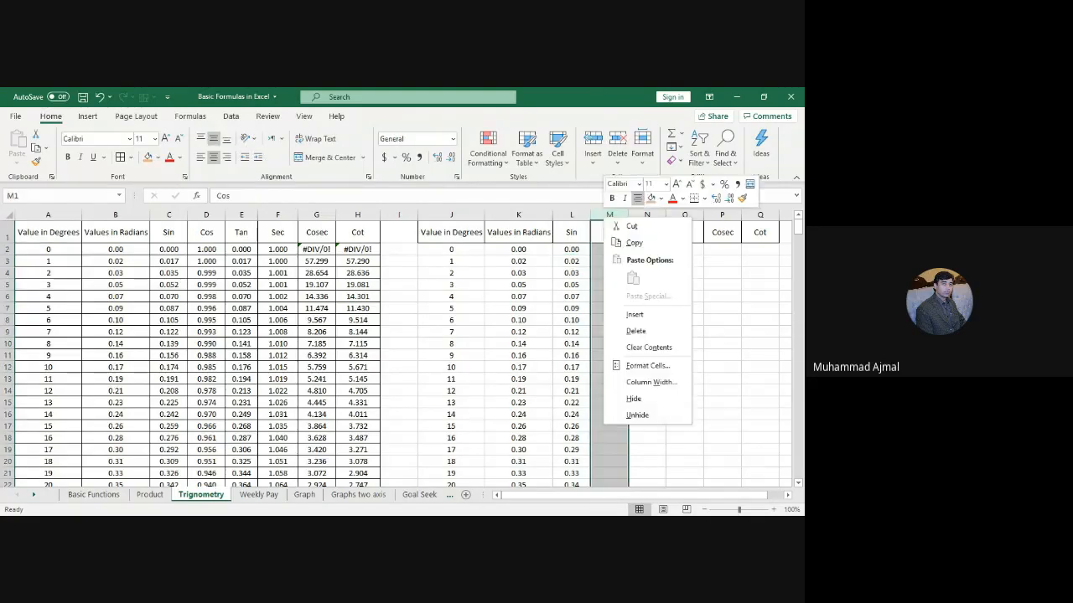
{"action": "left_click", "coordinate": [635, 314]}
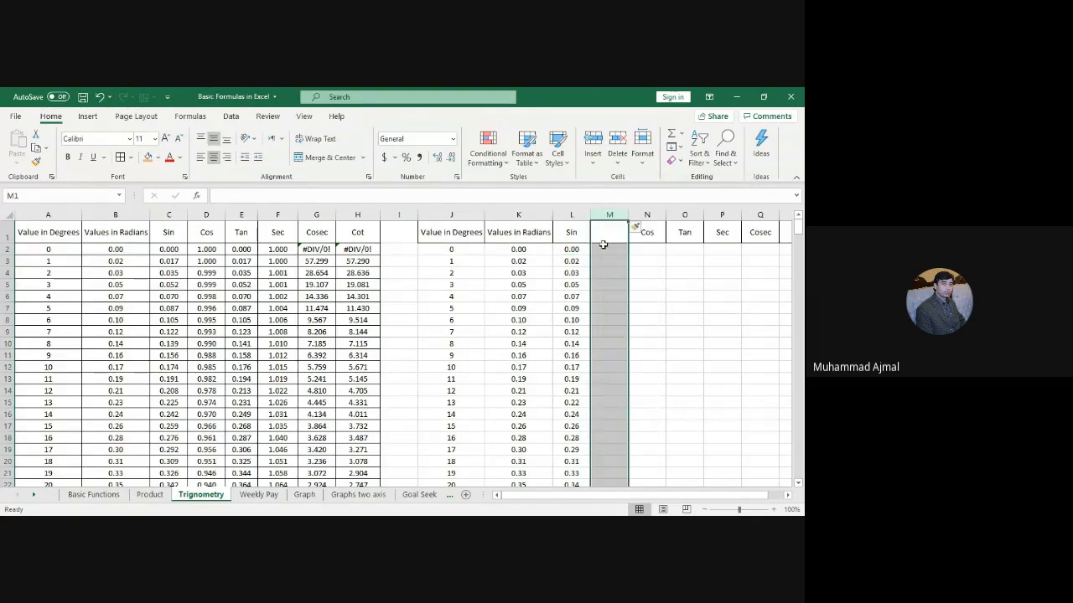
{"action": "left_click", "coordinate": [604, 247]}
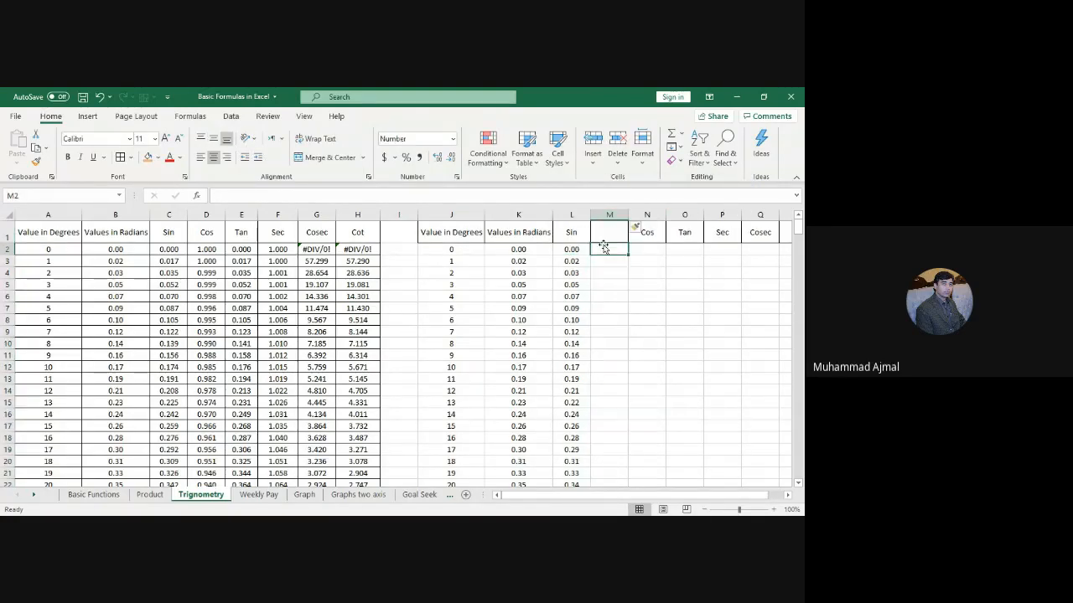
{"action": "left_click", "coordinate": [527, 215]}
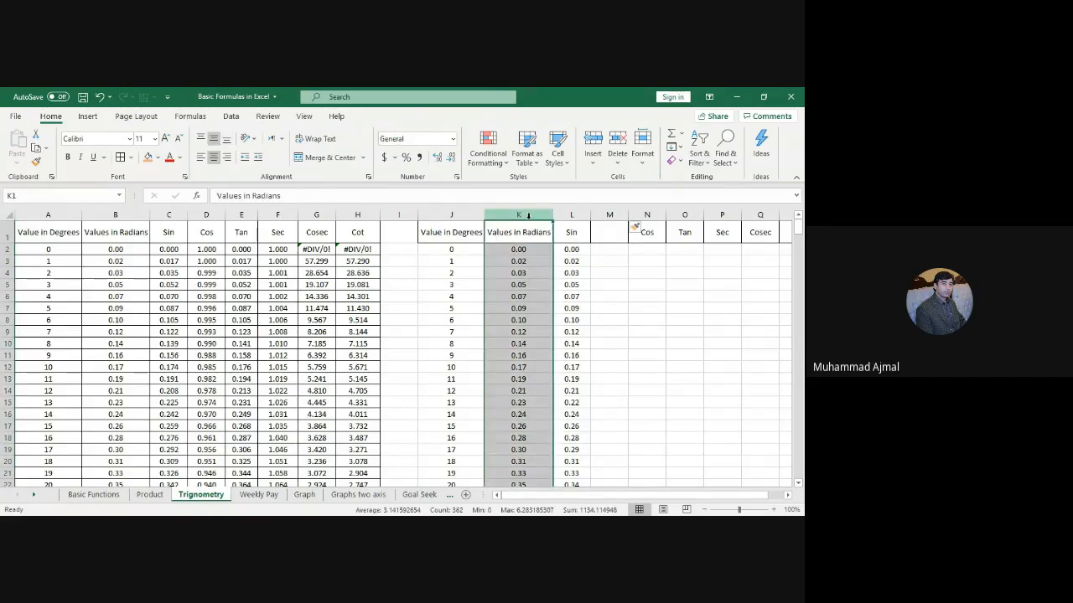
Step: Enter =SIN(RADIANS(J2)) in M2
{"action": "left_click", "coordinate": [616, 249]}
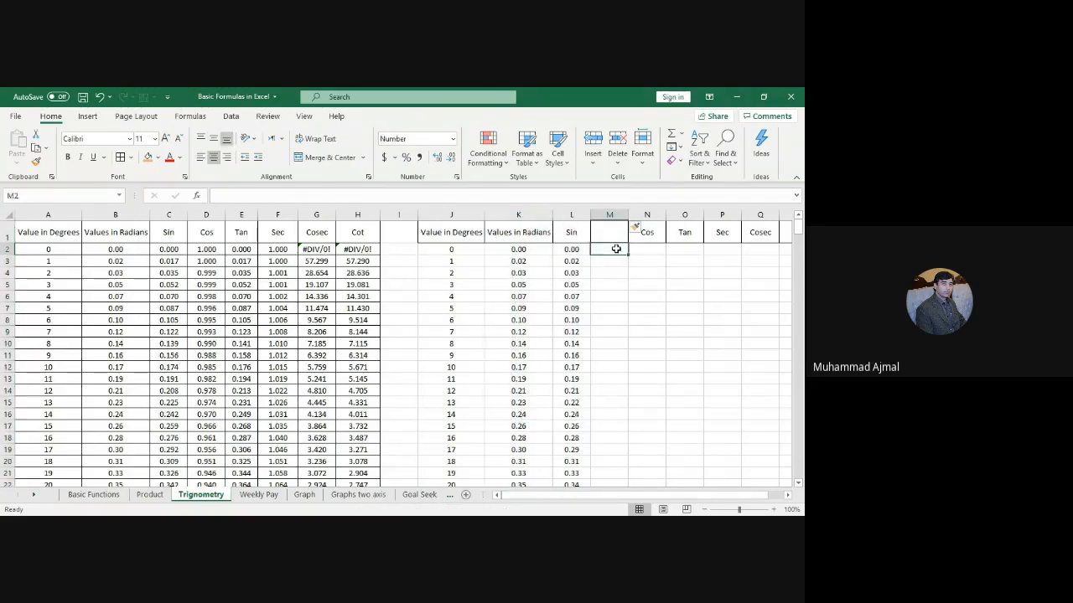
{"action": "type", "text": "="}
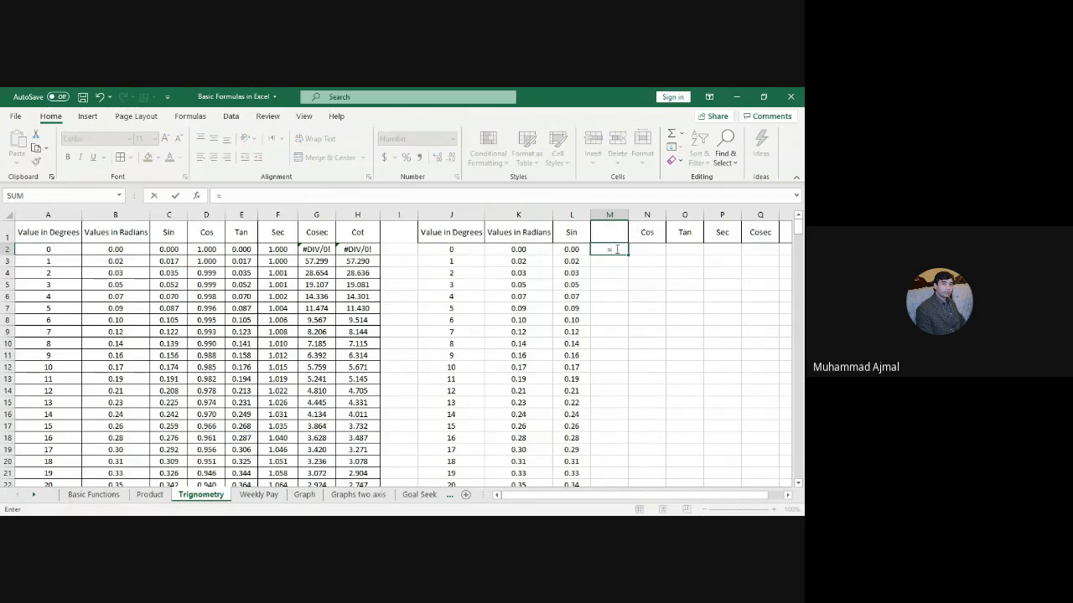
{"action": "type", "text": "sing"}
{"action": "key", "text": "BackSpace"}
{"action": "type", "text": "("}
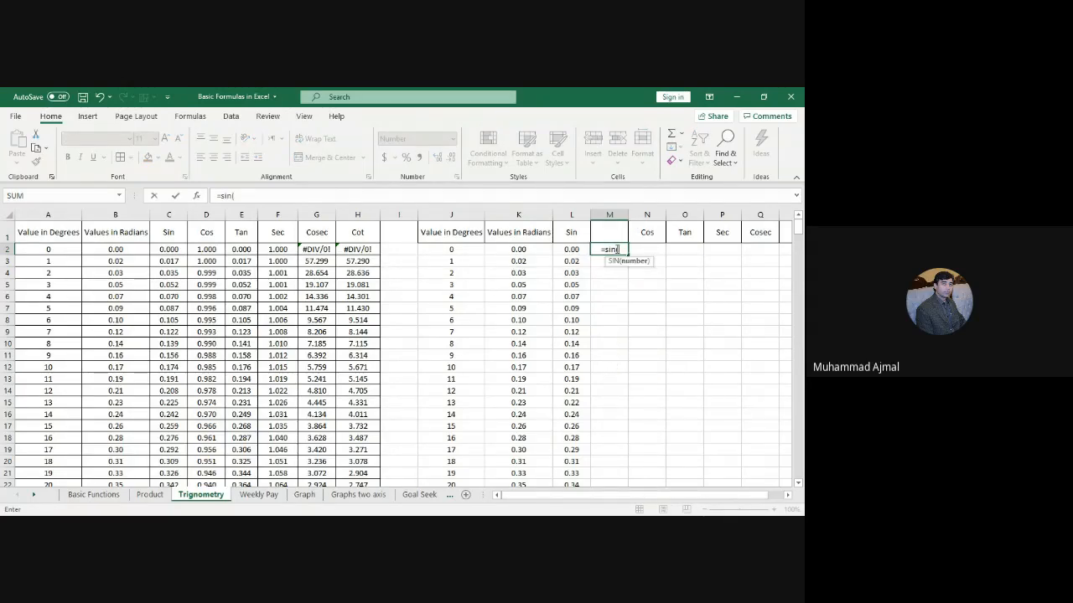
{"action": "type", "text": "radians"}
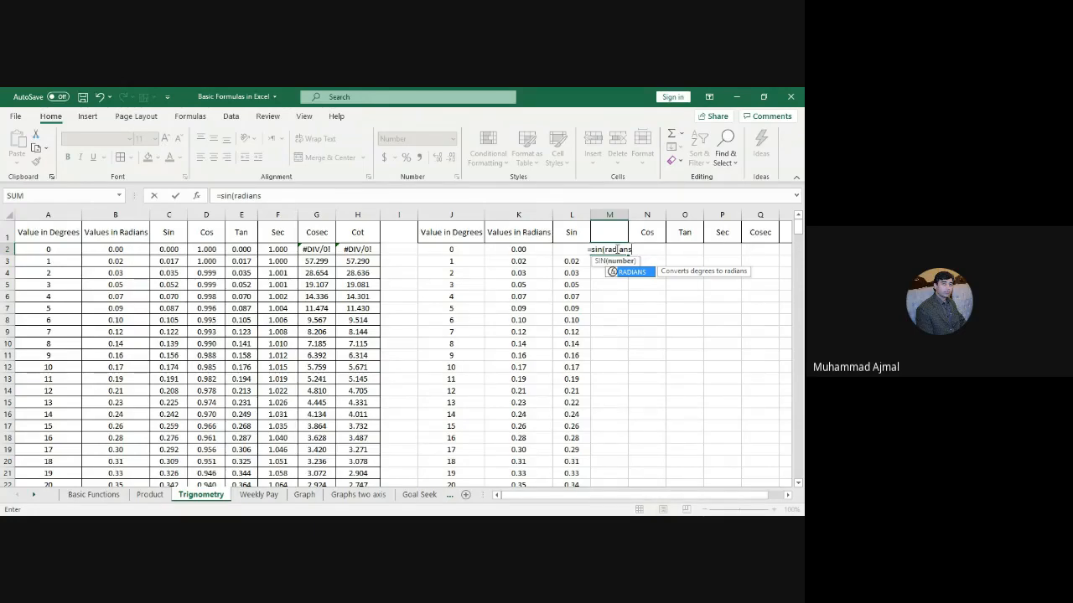
{"action": "type", "text": "("}
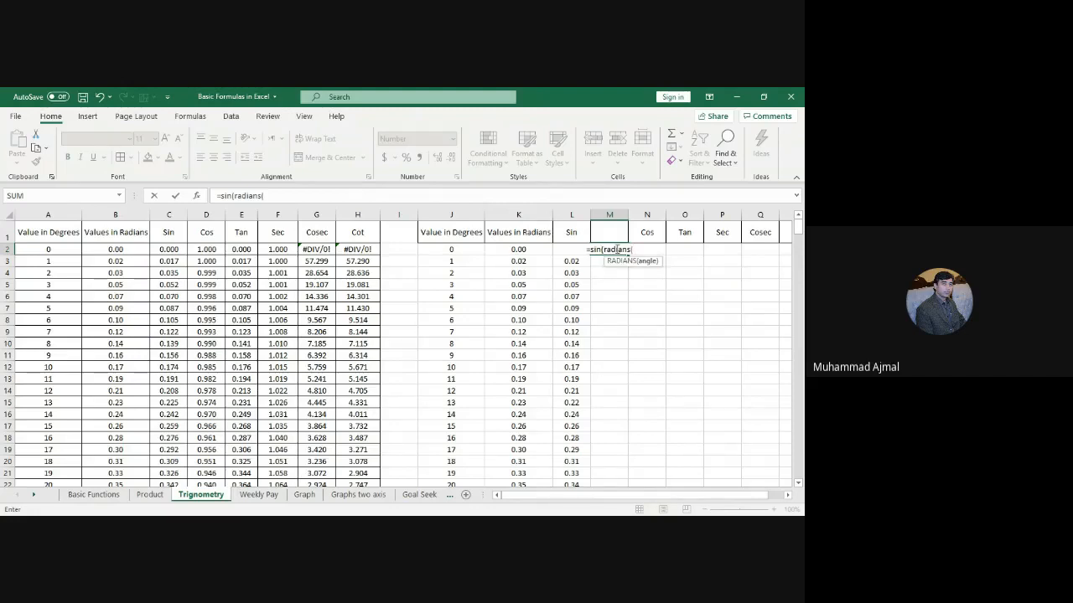
{"action": "left_click", "coordinate": [439, 250]}
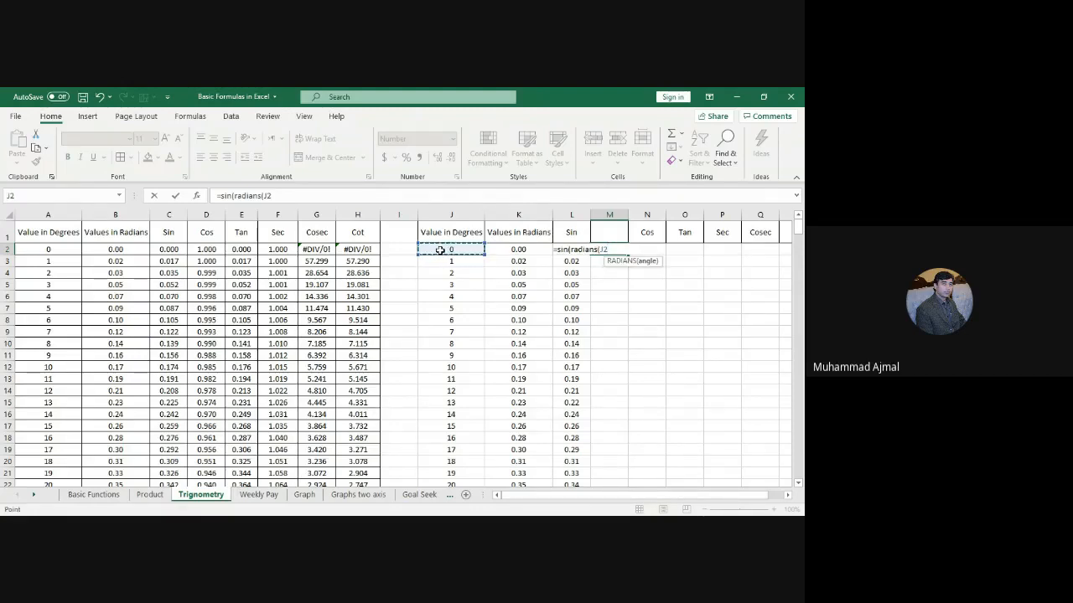
{"action": "type", "text": "))"}
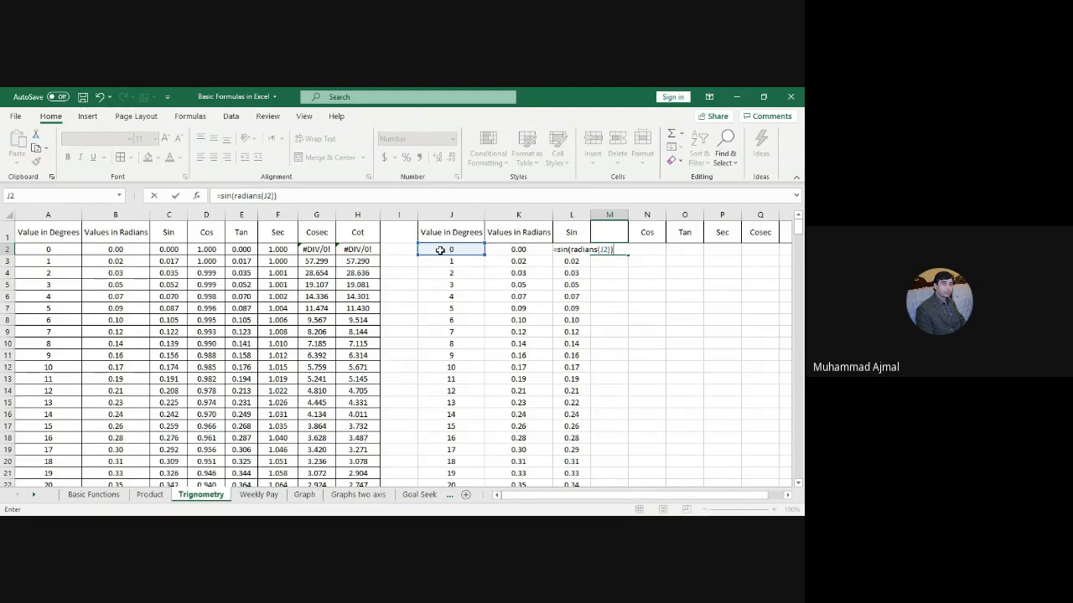
{"action": "key", "text": "Return"}
Step: Fill M2's formula down column M and compare it with the Sin and radian columns
{"action": "left_click", "coordinate": [605, 248]}
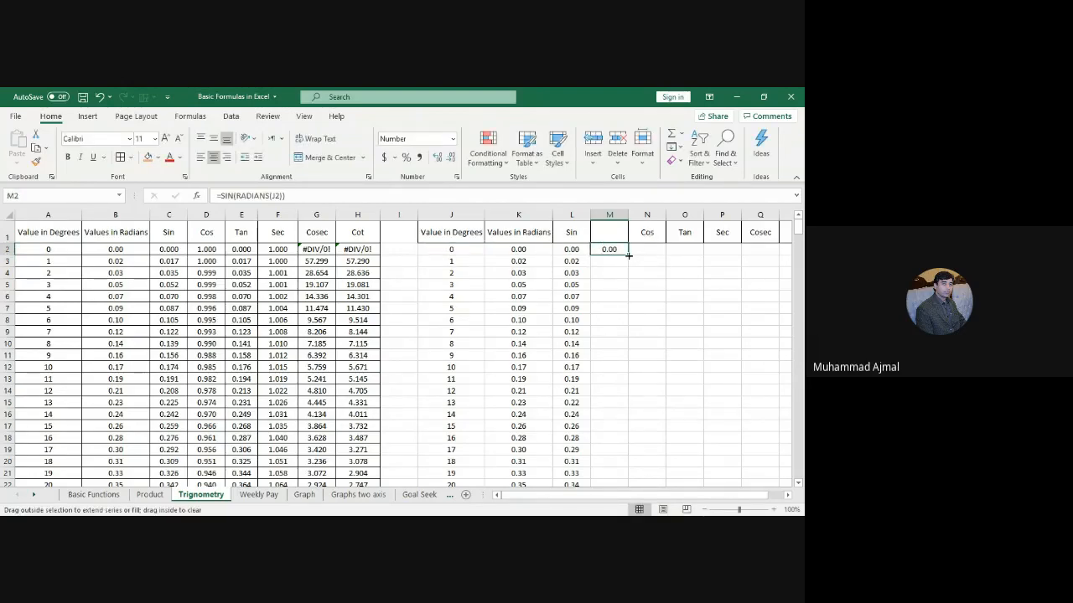
{"action": "double_click", "coordinate": [628, 255]}
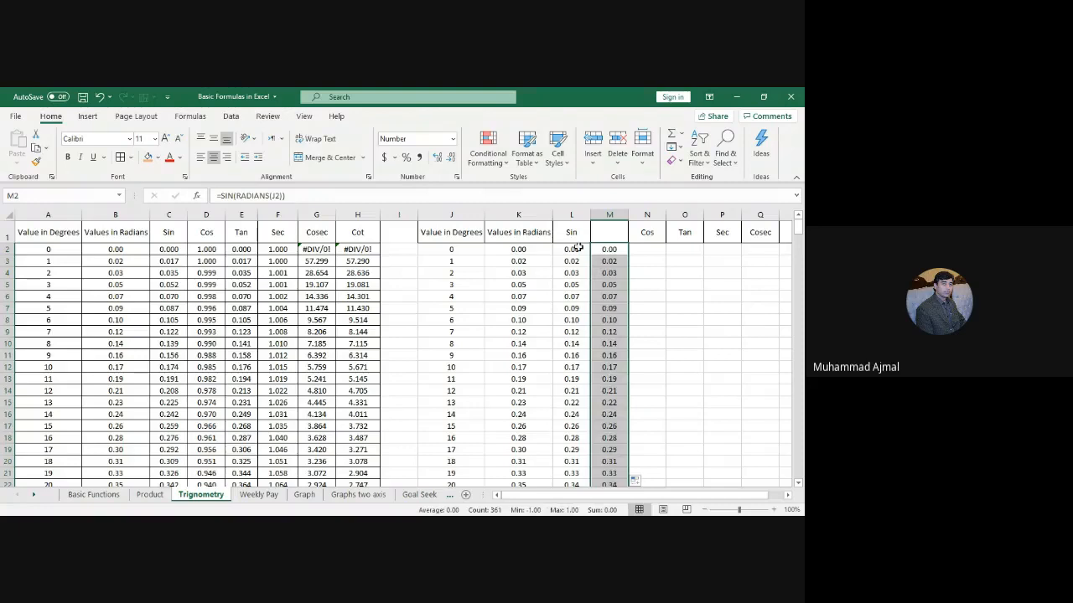
{"action": "left_click", "coordinate": [571, 218]}
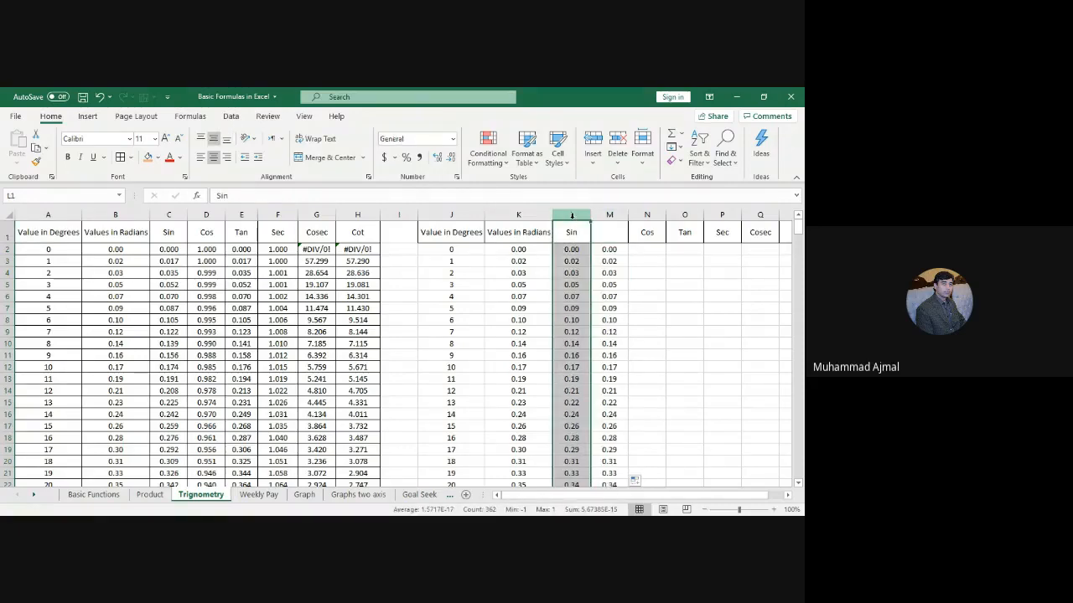
{"action": "left_click", "coordinate": [521, 250]}
{"action": "left_click", "coordinate": [615, 249]}
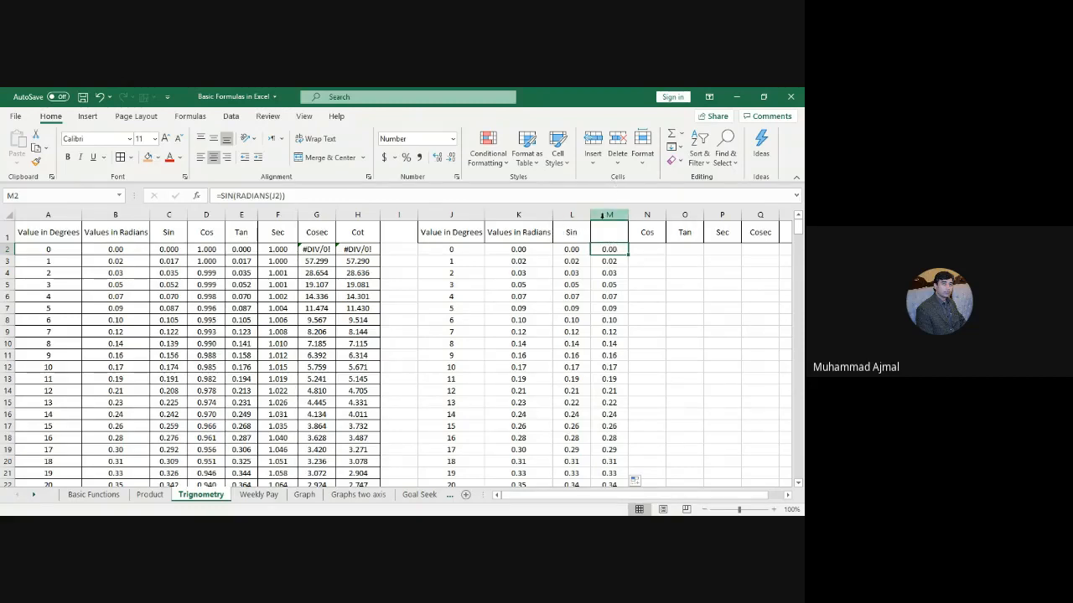
{"action": "left_click", "coordinate": [602, 215]}
{"action": "left_click", "coordinate": [634, 284]}
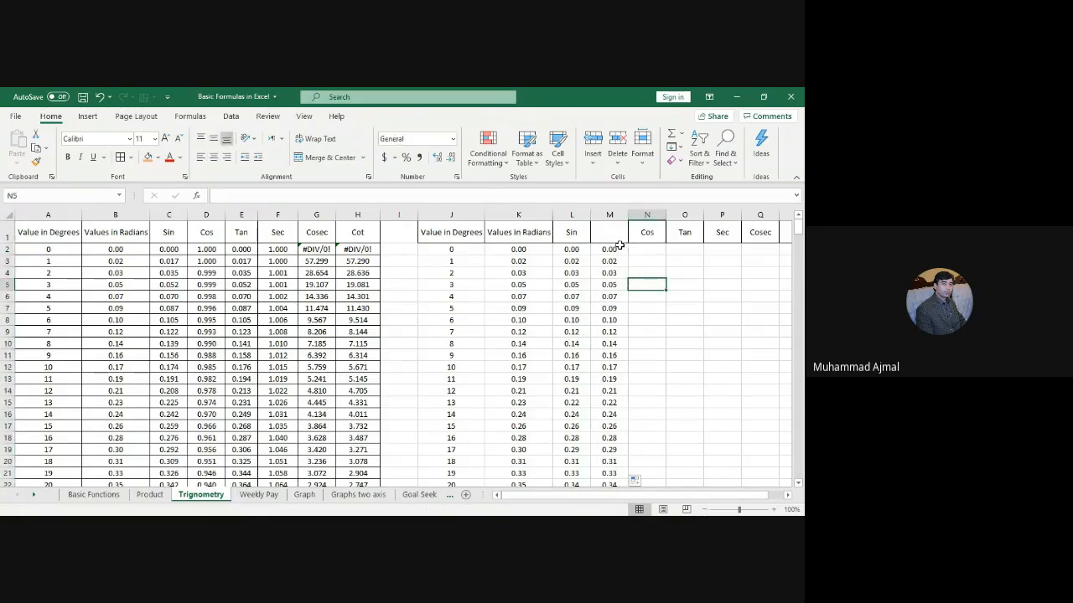
{"action": "left_click", "coordinate": [519, 249]}
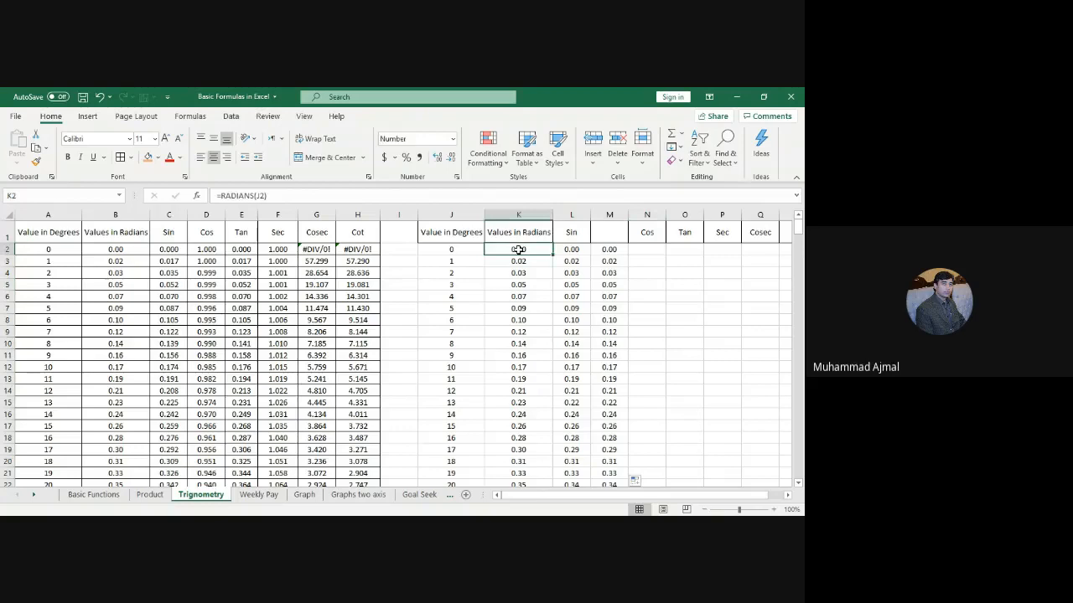
{"action": "left_click", "coordinate": [565, 250]}
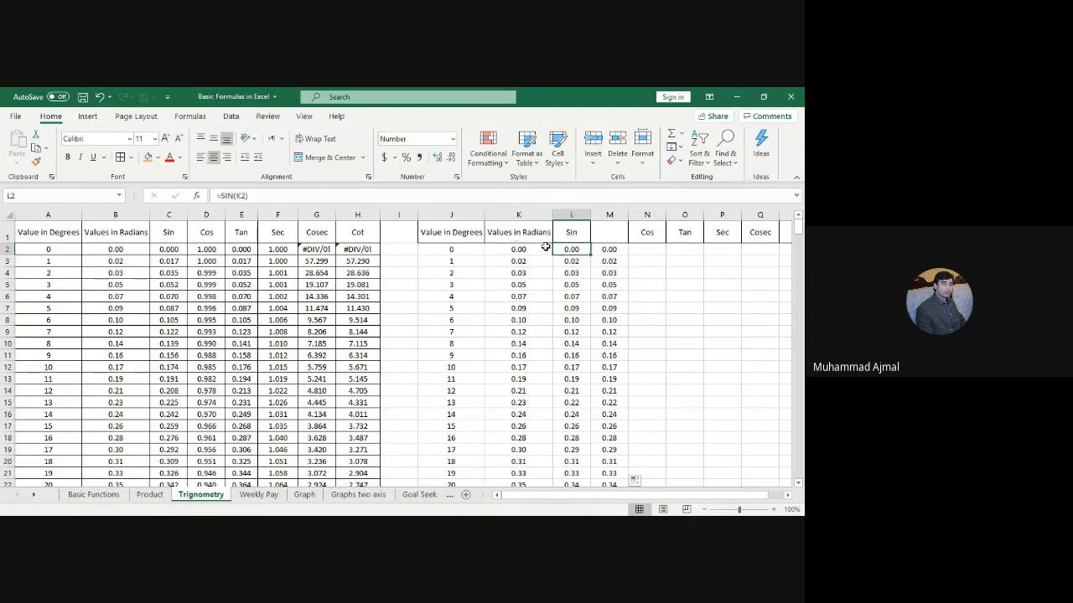
{"action": "left_click", "coordinate": [527, 249]}
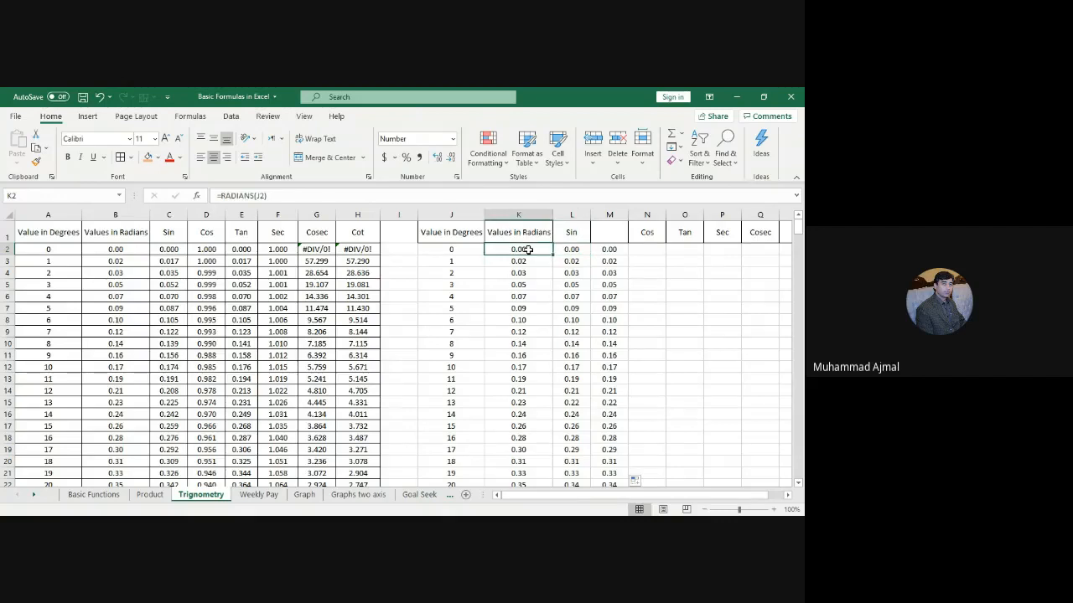
{"action": "left_click", "coordinate": [567, 250]}
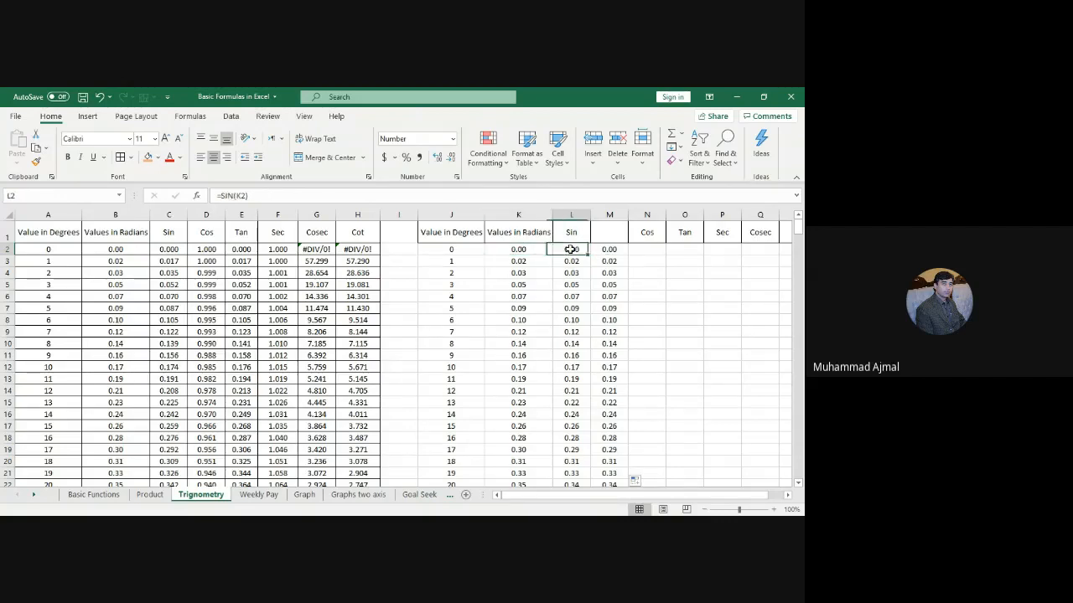
{"action": "left_click", "coordinate": [647, 250]}
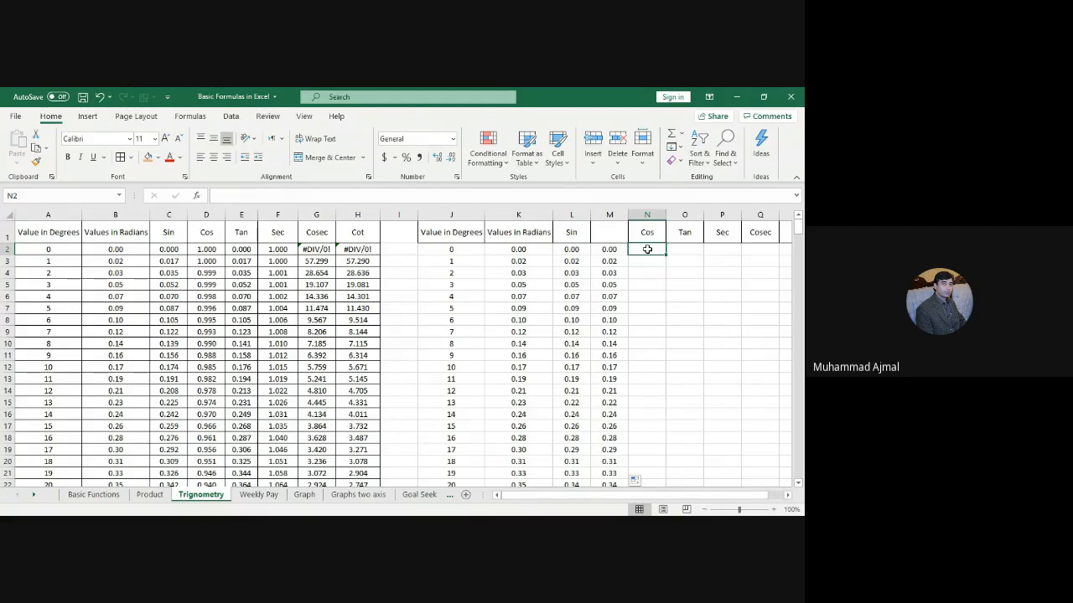
Step: Enter =COS(K2) in N2, centre it, and fill it down column N
{"action": "type", "text": "=c"}
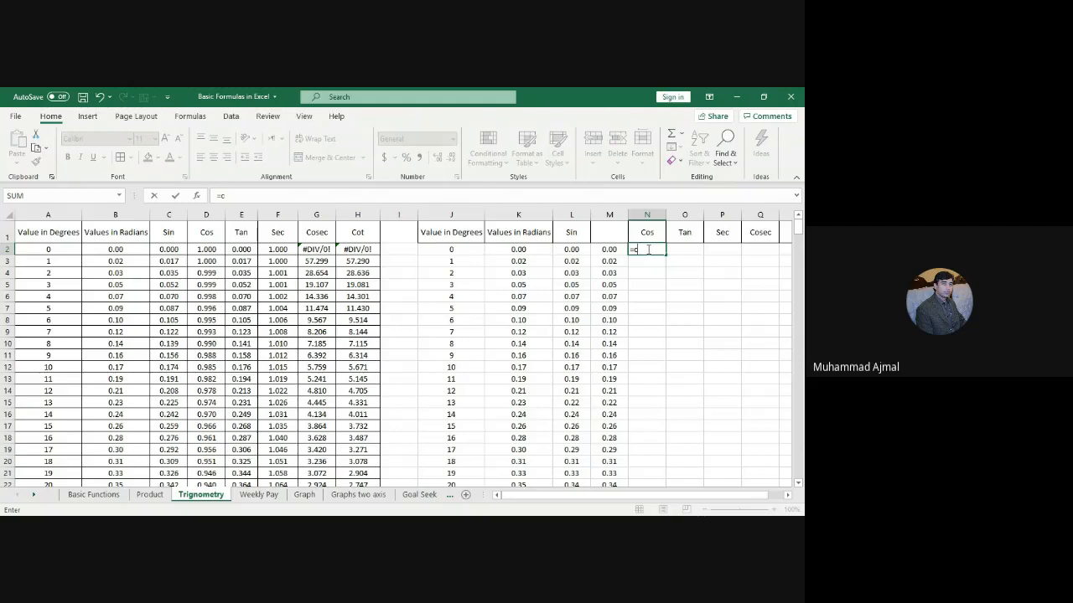
{"action": "type", "text": "os"}
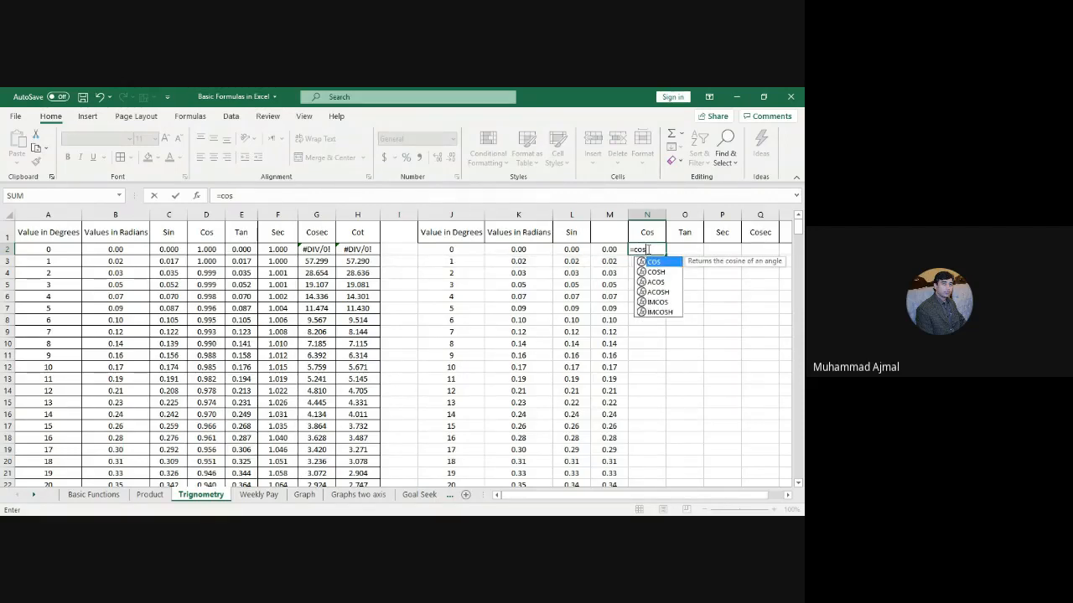
{"action": "type", "text": "("}
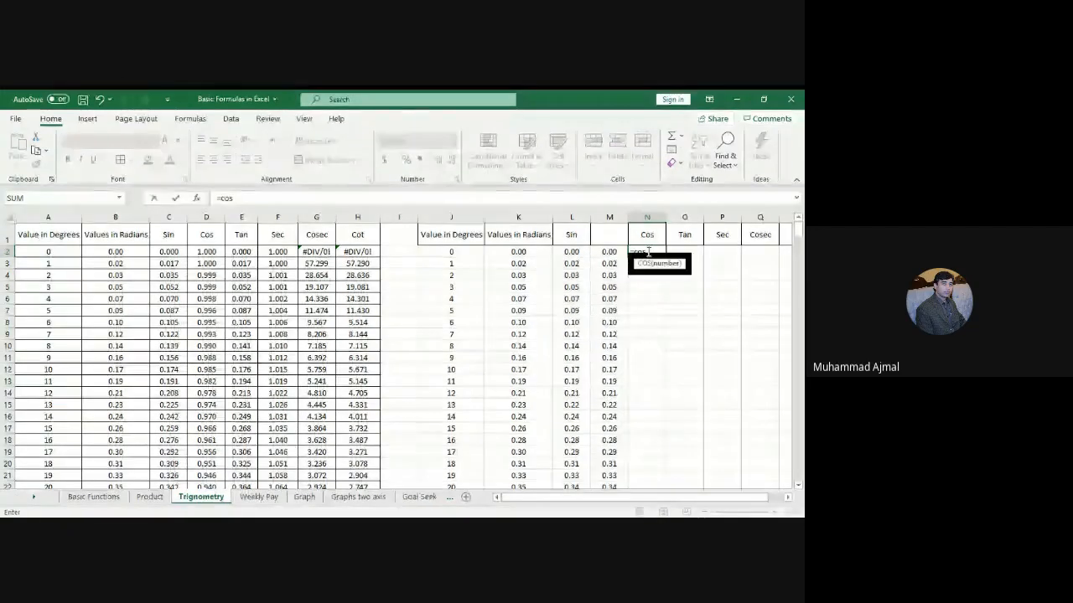
{"action": "left_click", "coordinate": [519, 251]}
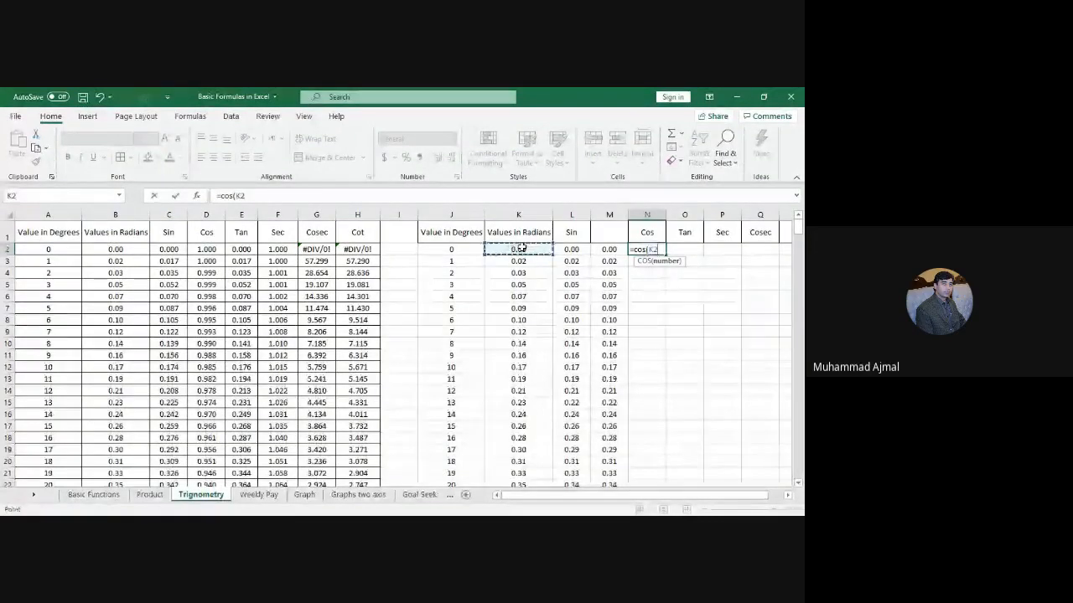
{"action": "key", "text": "Return"}
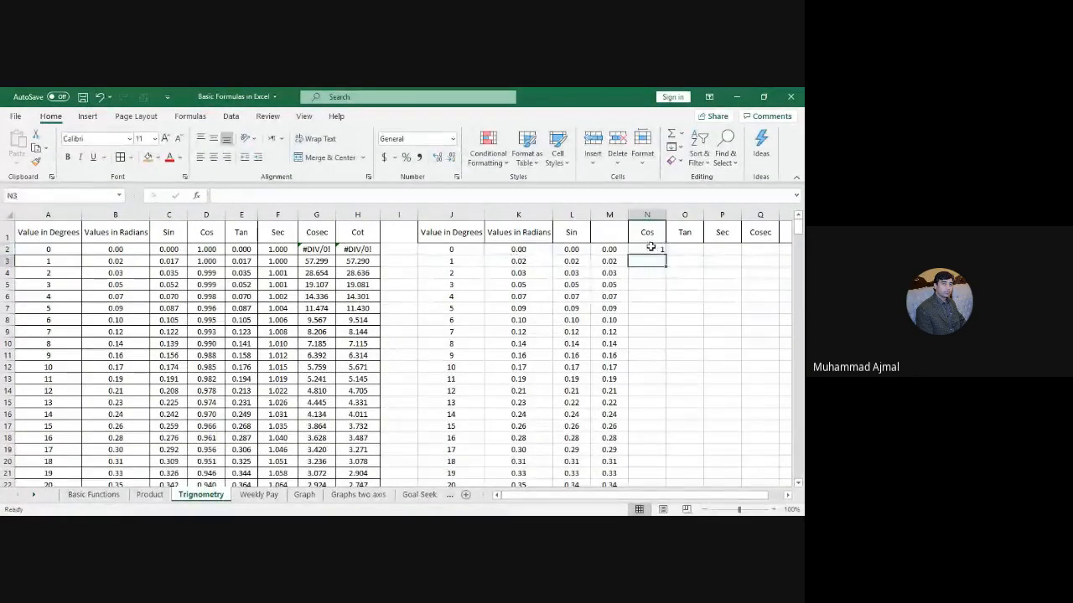
{"action": "left_click", "coordinate": [650, 248]}
{"action": "left_click", "coordinate": [211, 157]}
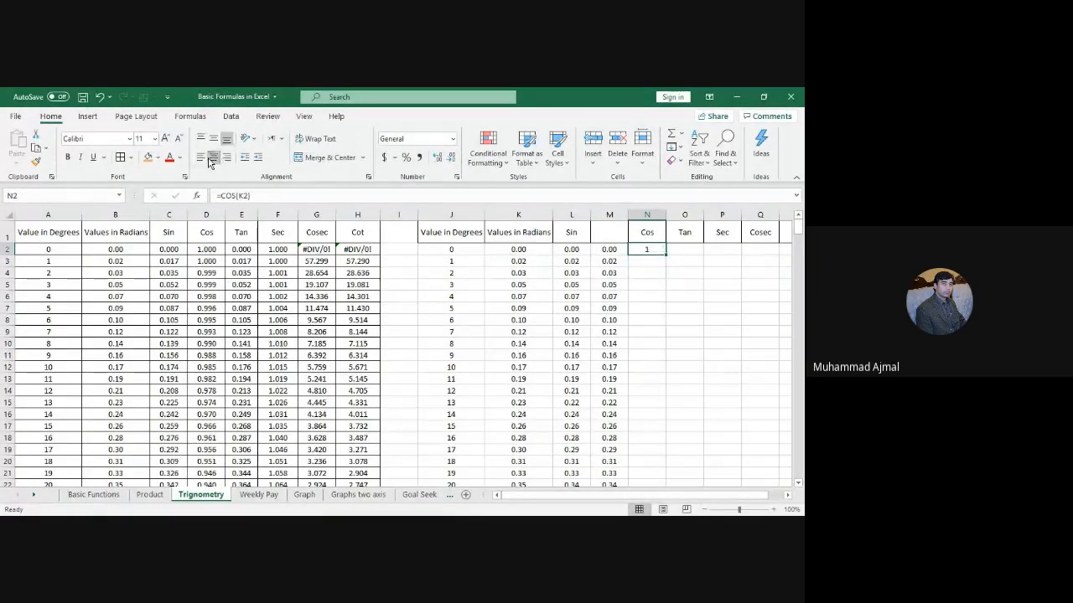
{"action": "double_click", "coordinate": [667, 255]}
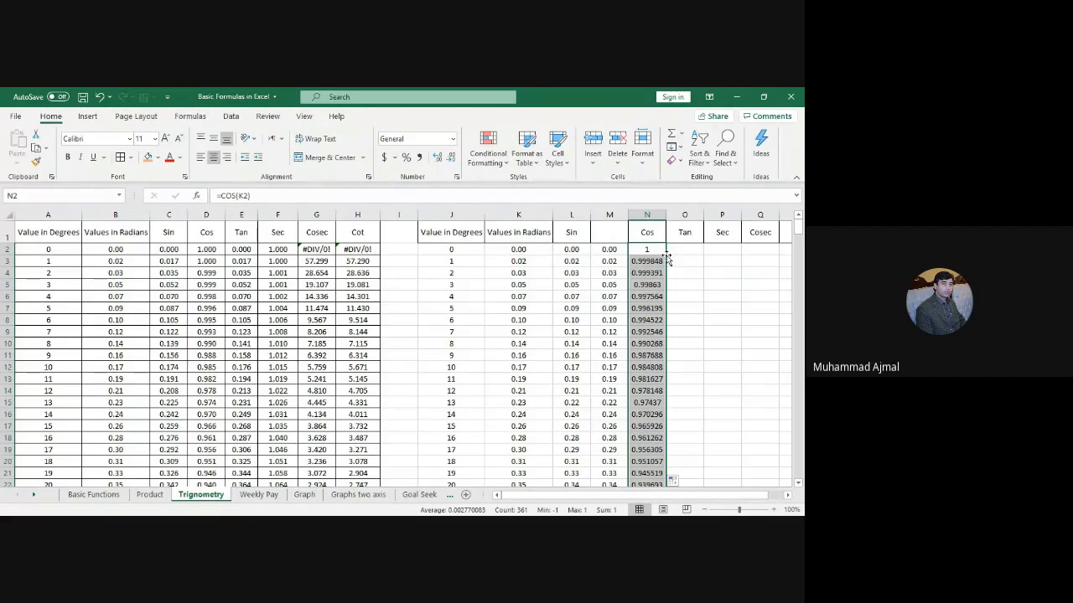
Step: Format the cosine values to show four decimal places
{"action": "left_click", "coordinate": [450, 159]}
{"action": "left_click", "coordinate": [450, 162]}
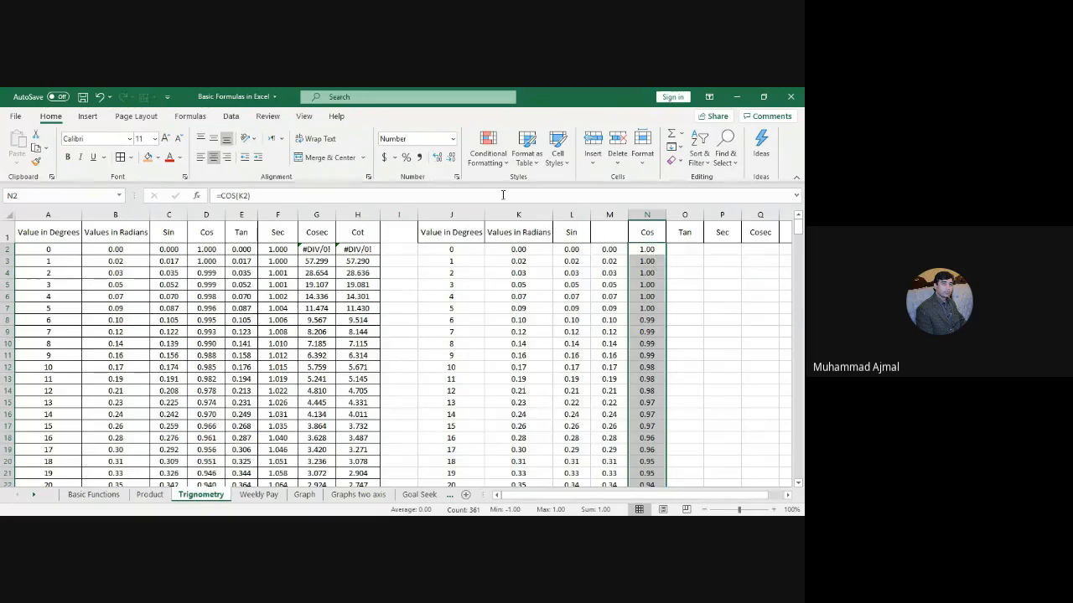
{"action": "left_click", "coordinate": [437, 158]}
{"action": "left_click", "coordinate": [437, 158]}
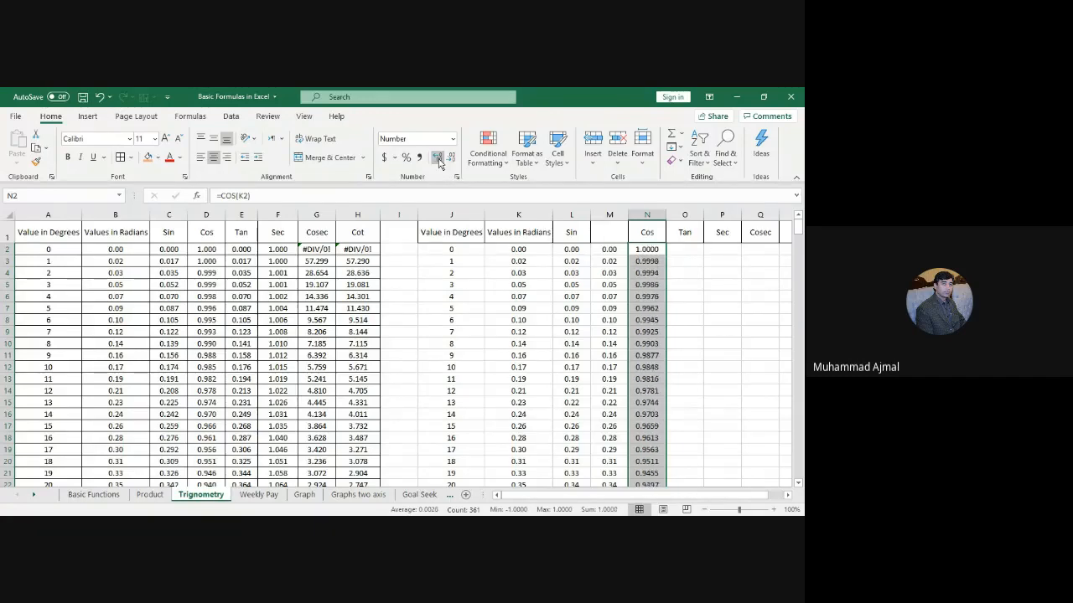
{"action": "left_click", "coordinate": [696, 340]}
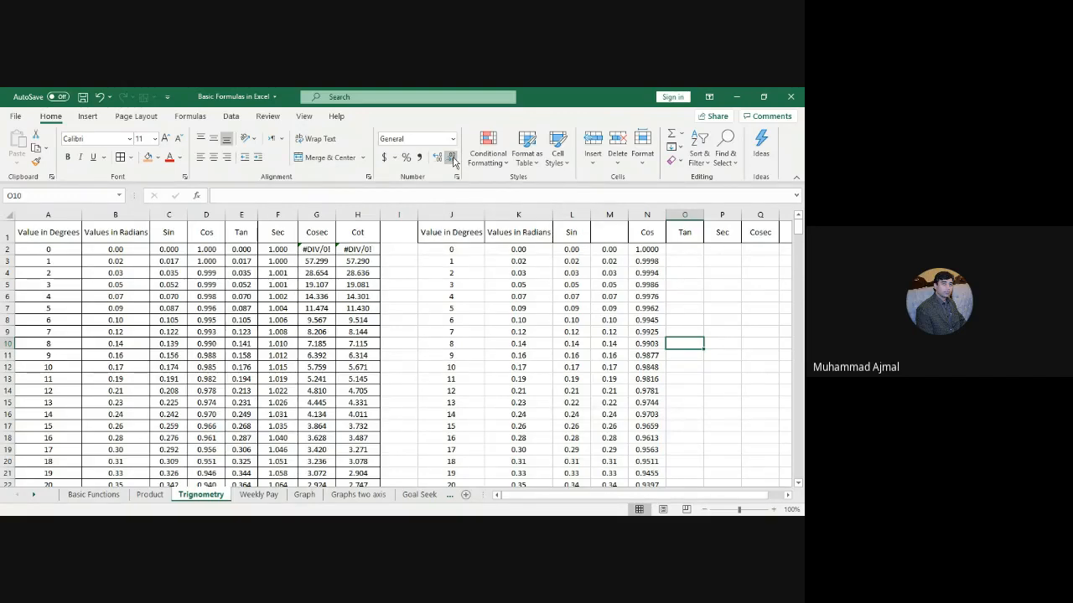
{"action": "left_click", "coordinate": [647, 249]}
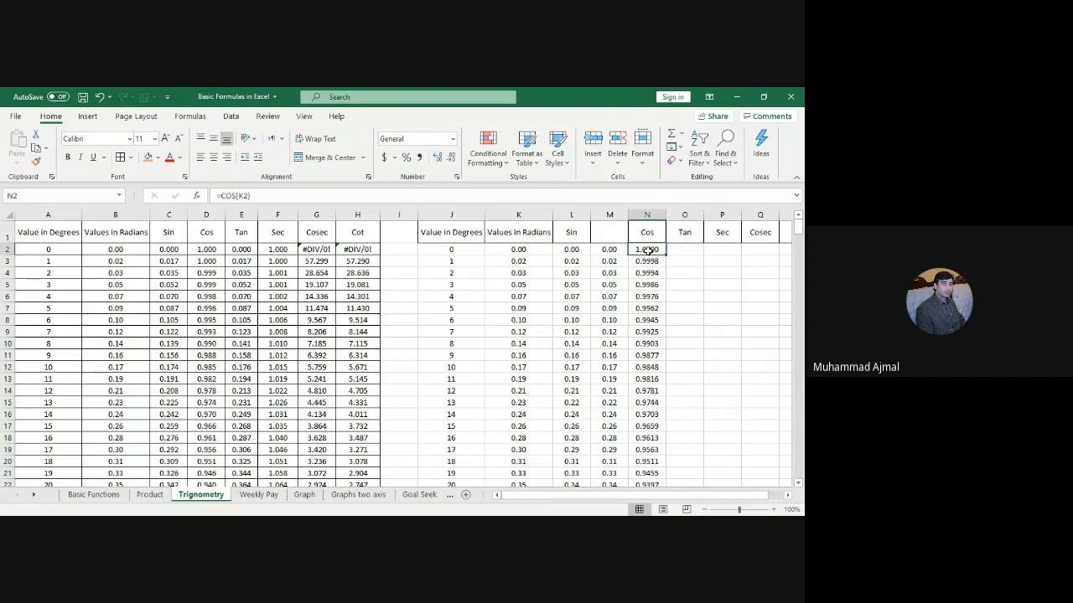
{"action": "left_click_drag", "start_coordinate": [647, 250], "coordinate": [647, 391]}
{"action": "left_click", "coordinate": [450, 158]}
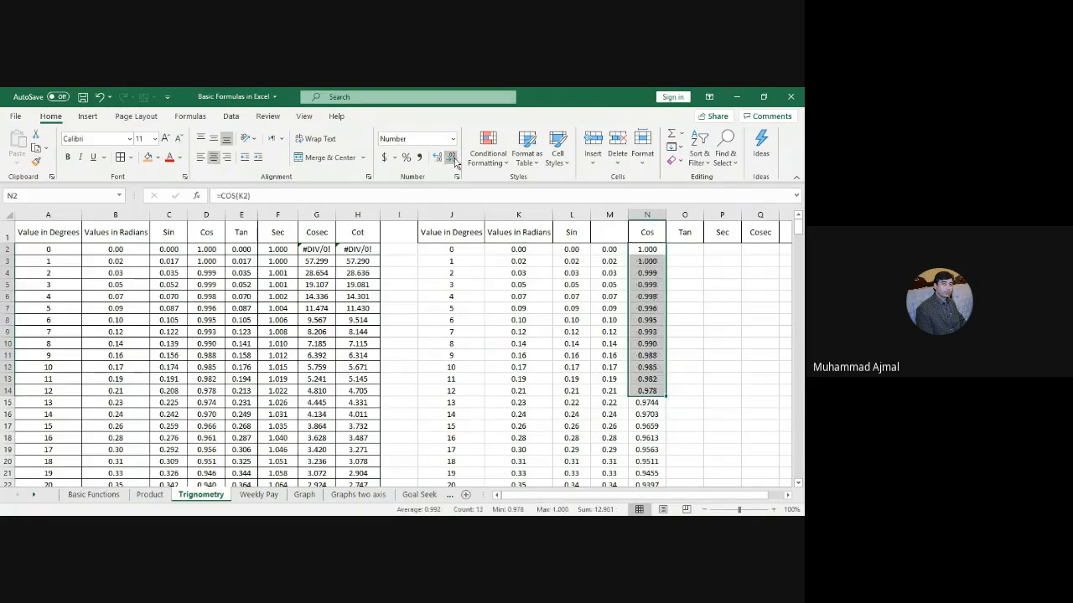
{"action": "left_click", "coordinate": [450, 158]}
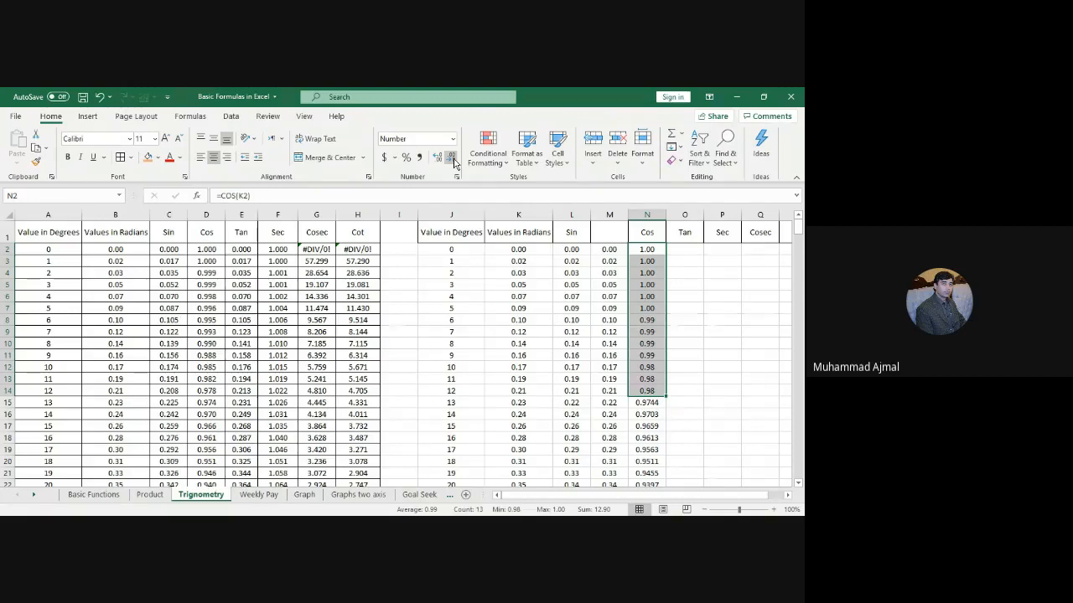
{"action": "left_click", "coordinate": [436, 156]}
{"action": "left_click", "coordinate": [437, 157]}
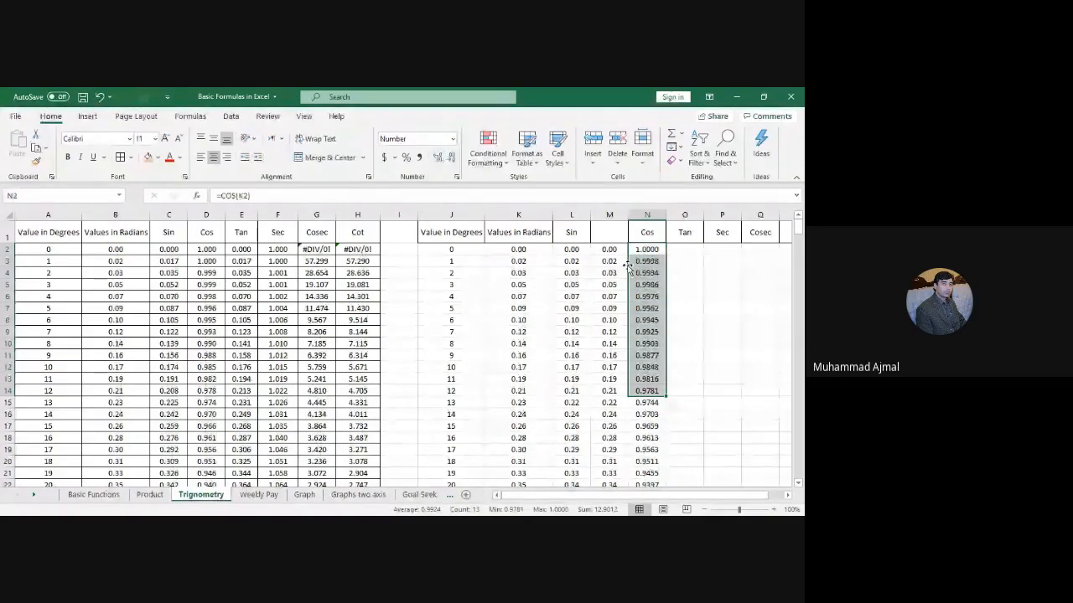
{"action": "left_click", "coordinate": [713, 333]}
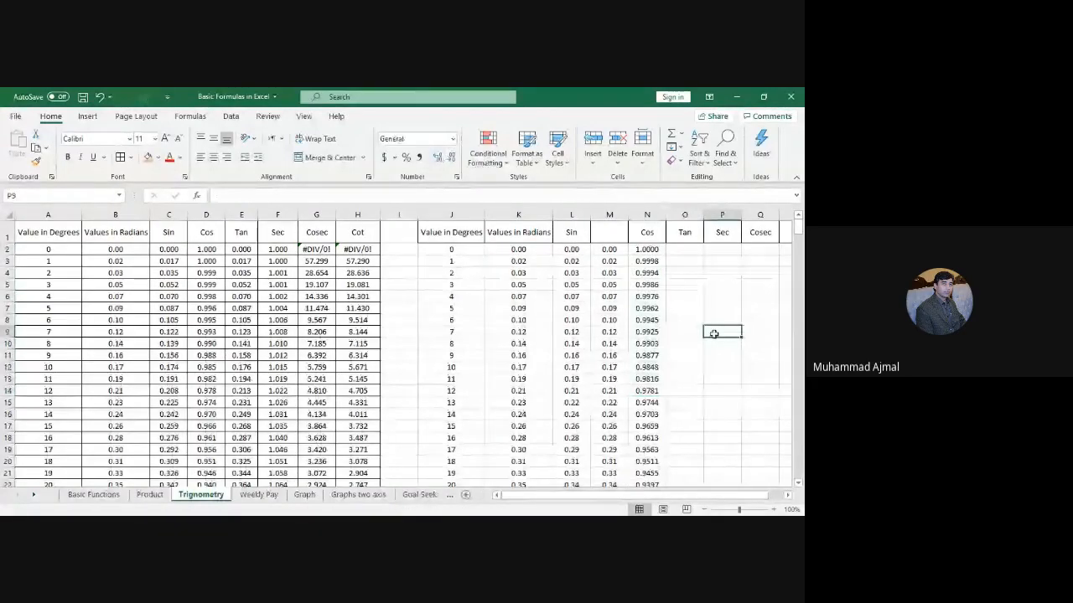
Step: Enter =TAN(K2) in O2 and fill it down column O
{"action": "left_click", "coordinate": [683, 251]}
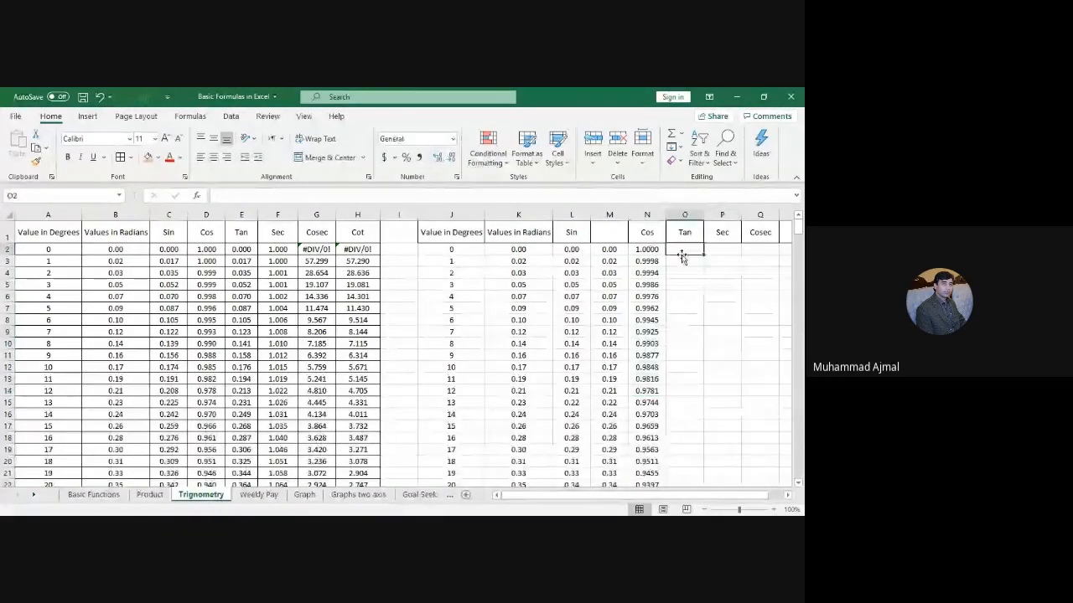
{"action": "type", "text": "=t"}
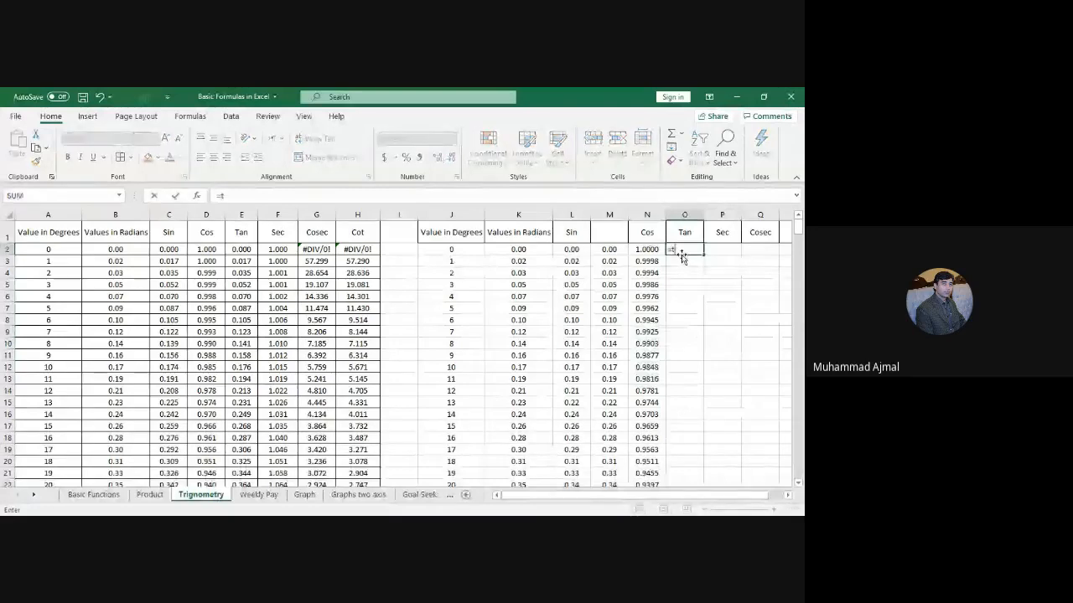
{"action": "type", "text": "an("}
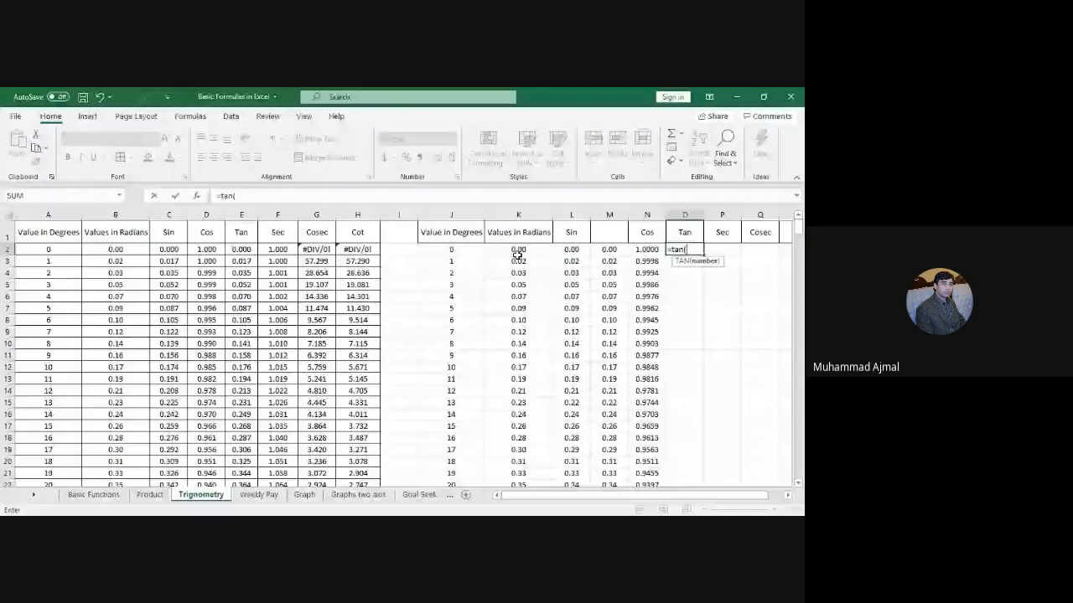
{"action": "left_click", "coordinate": [517, 253]}
{"action": "key", "text": "Return"}
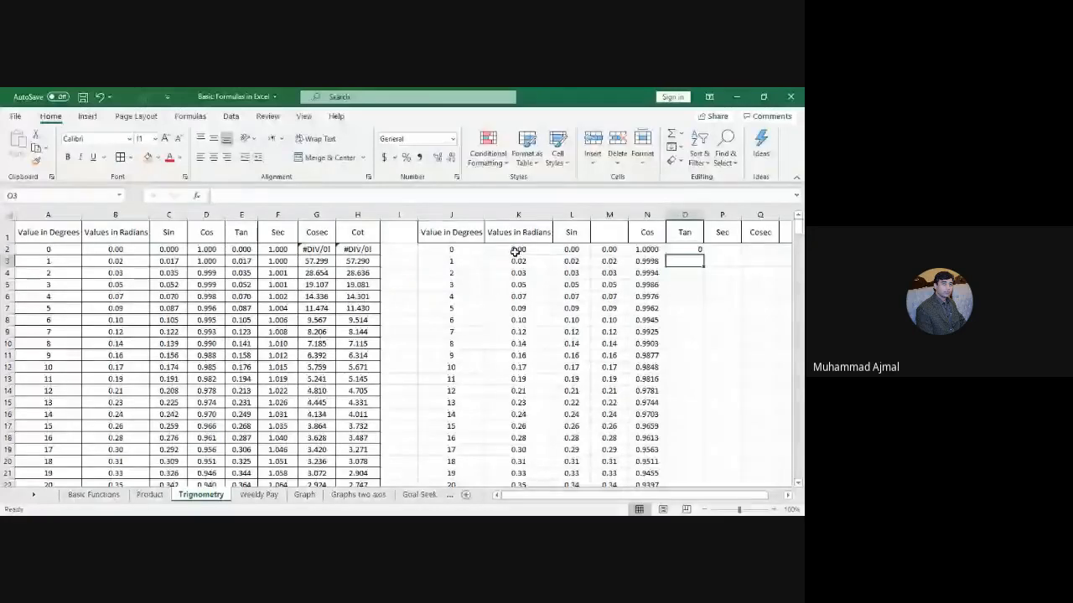
{"action": "left_click", "coordinate": [697, 251]}
{"action": "double_click", "coordinate": [704, 254]}
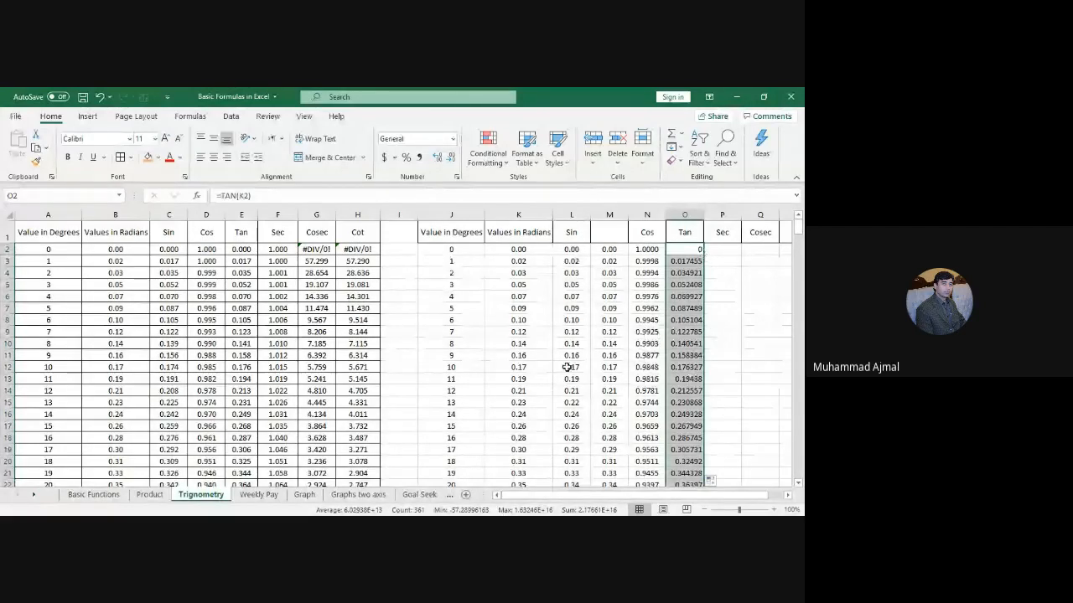
Step: Following F2's =SEC(B2), enter =SEC(K2) in P2 and fill it down column P
{"action": "left_click", "coordinate": [276, 256]}
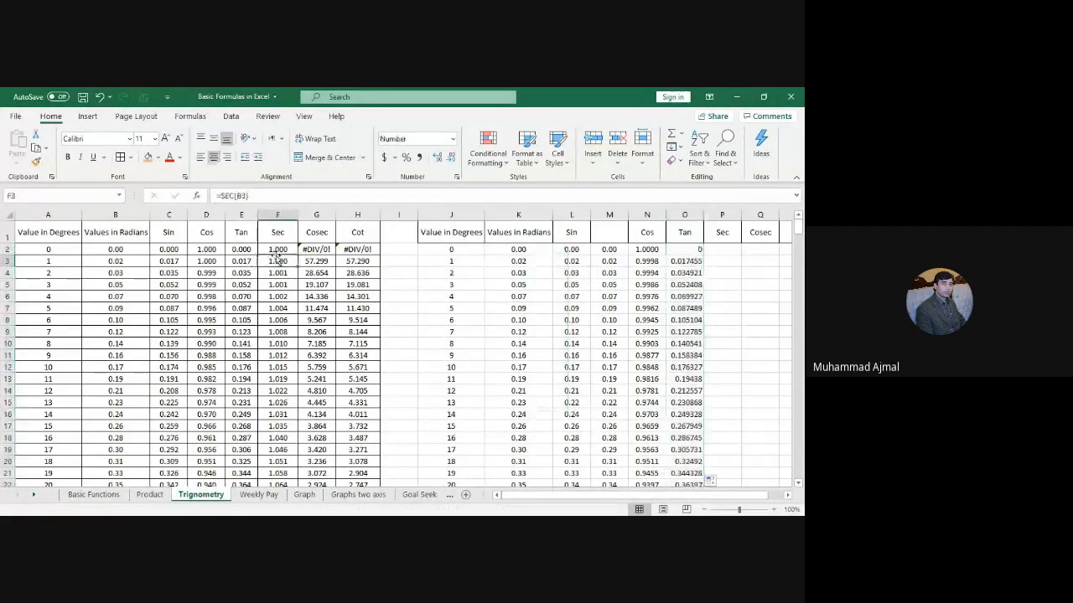
{"action": "left_click", "coordinate": [283, 249]}
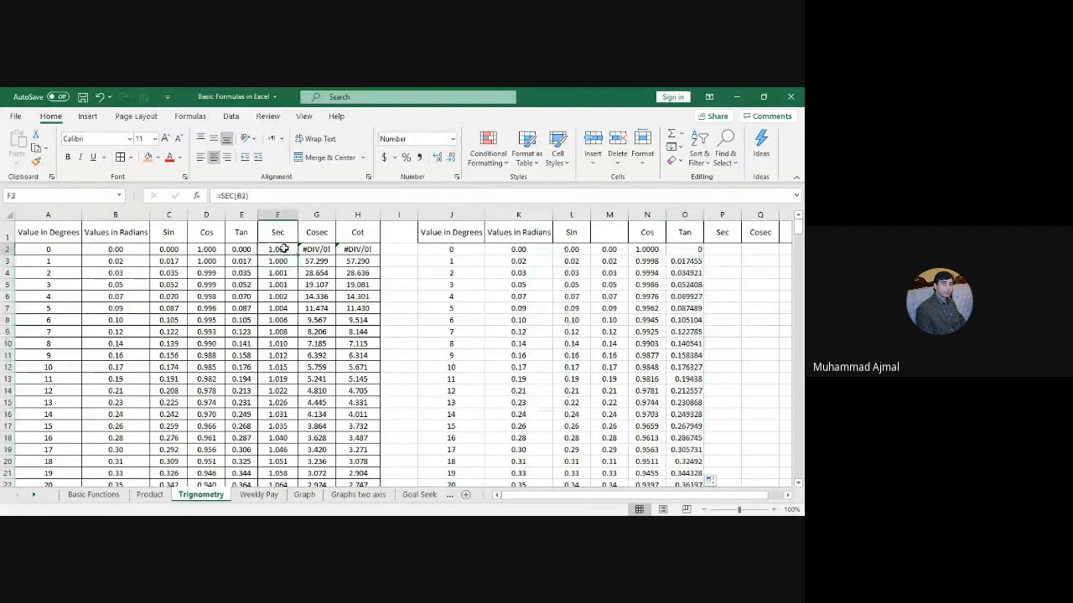
{"action": "left_click", "coordinate": [724, 249]}
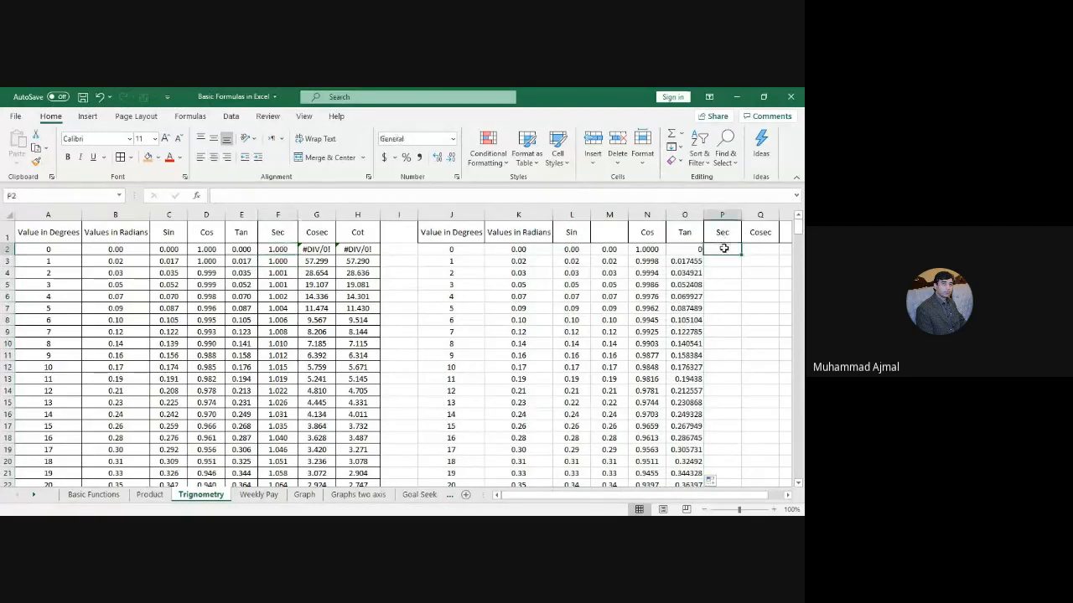
{"action": "type", "text": "=sec("}
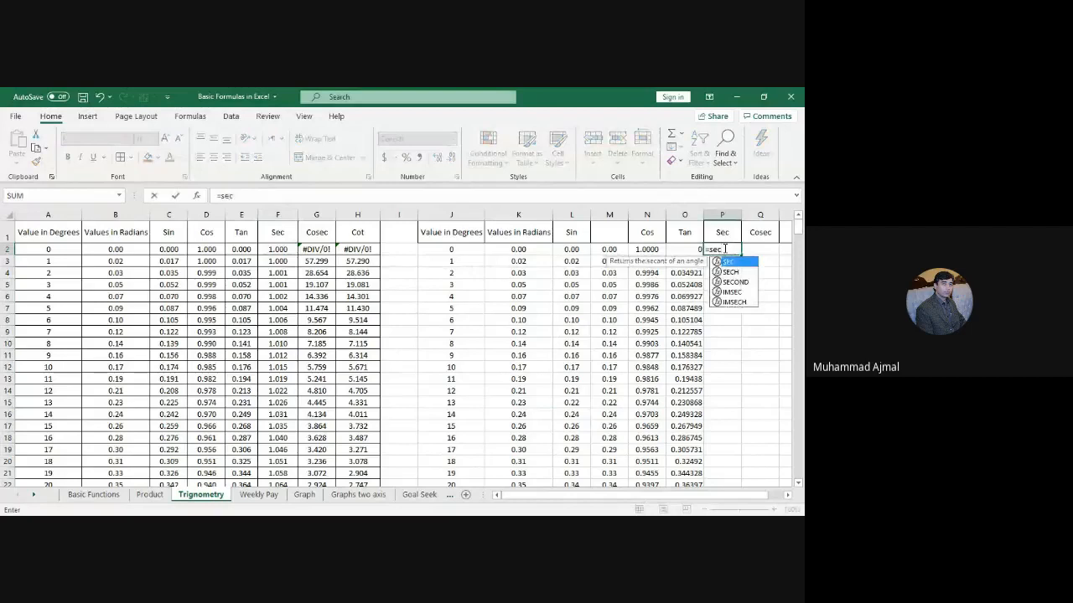
{"action": "left_click", "coordinate": [521, 249]}
{"action": "type", "text": ")"}
{"action": "key", "text": "Return"}
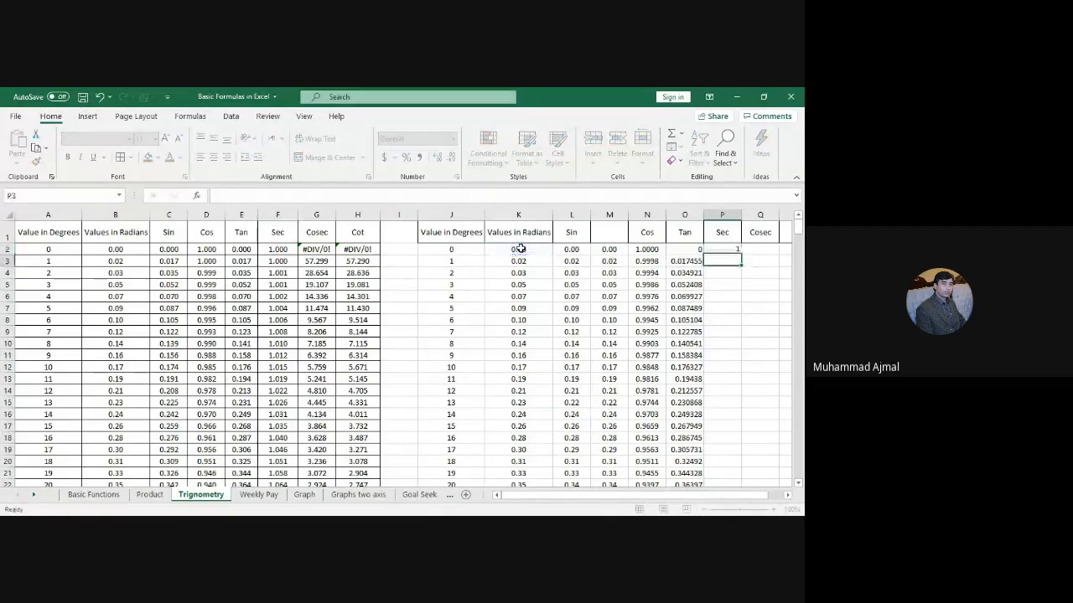
{"action": "left_click", "coordinate": [721, 246]}
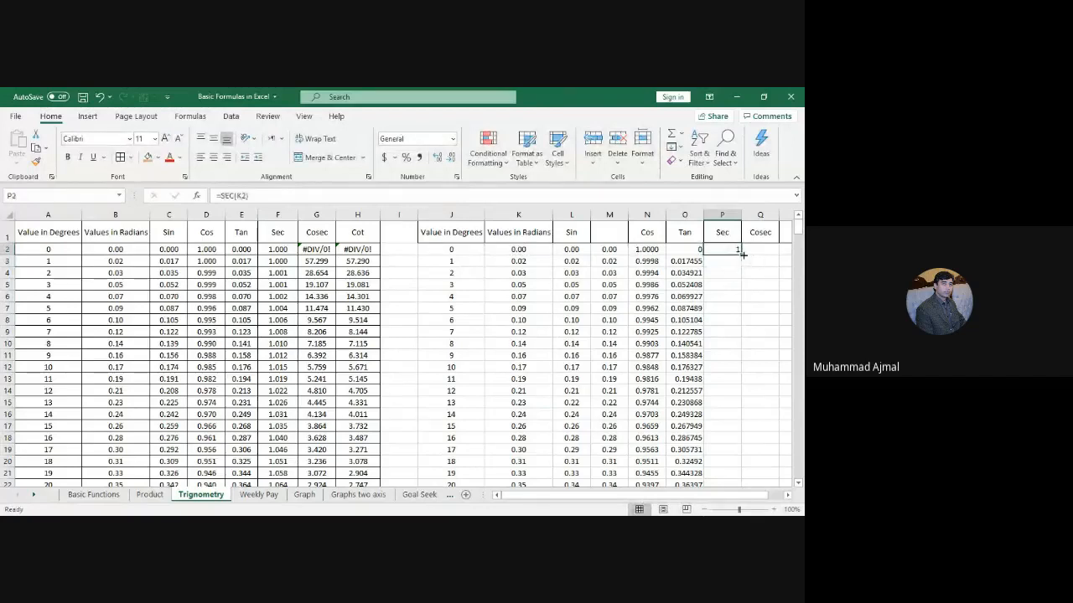
{"action": "double_click", "coordinate": [743, 255]}
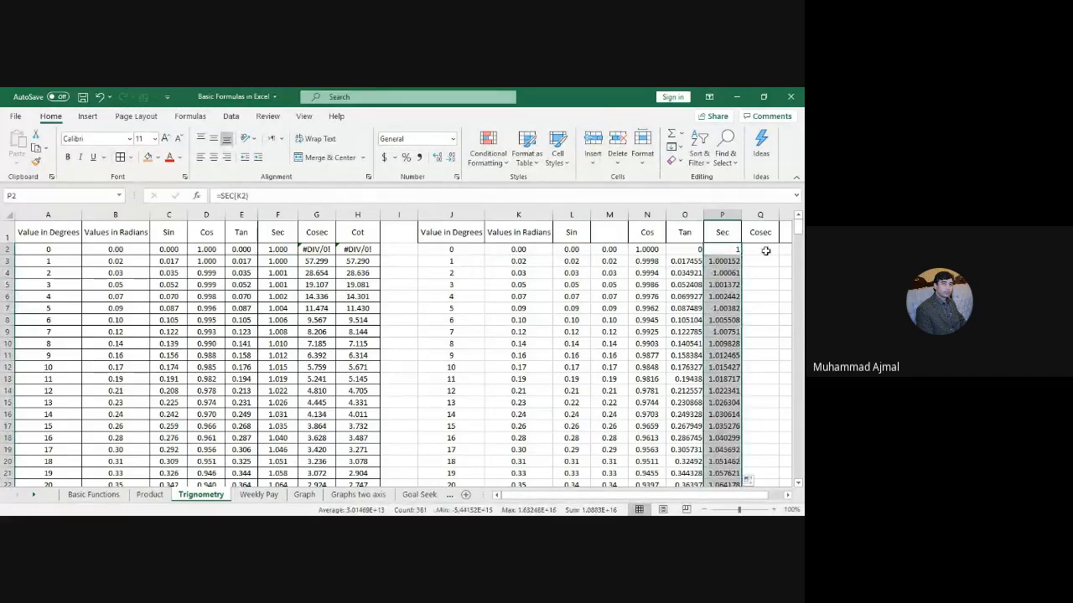
{"action": "left_click", "coordinate": [766, 251]}
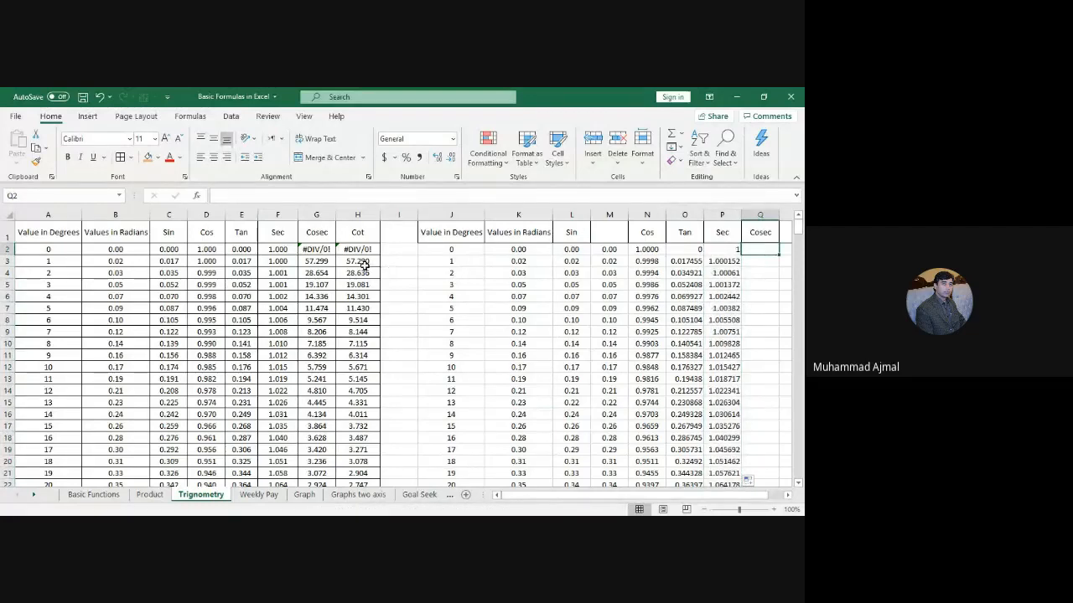
Step: Modelled on G2's =1/C2, enter =1/L2 in Q2 and fill it down column Q
{"action": "left_click", "coordinate": [321, 250]}
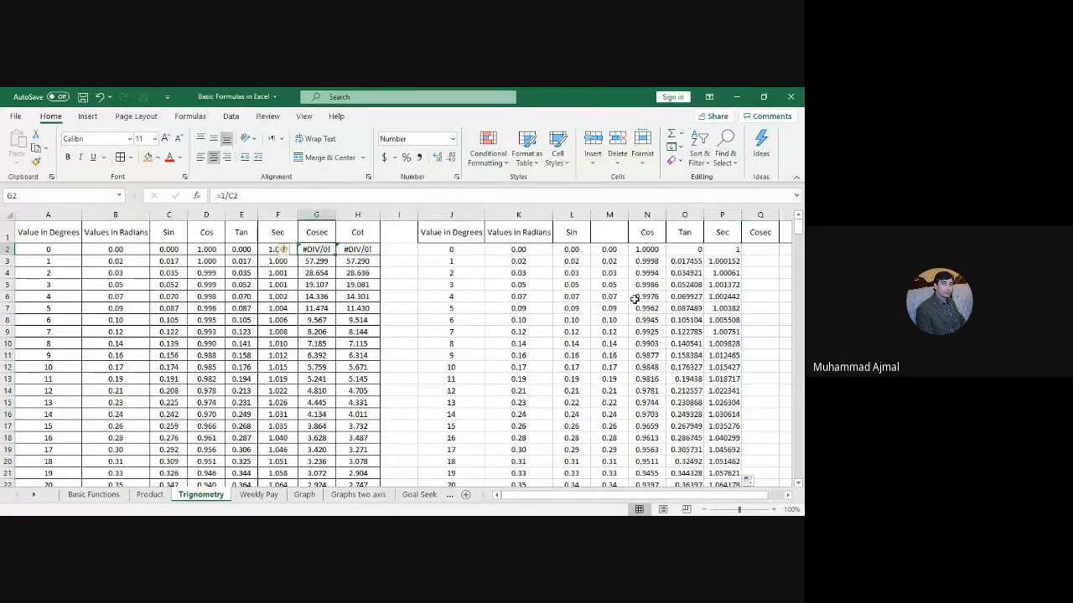
{"action": "left_click", "coordinate": [752, 250]}
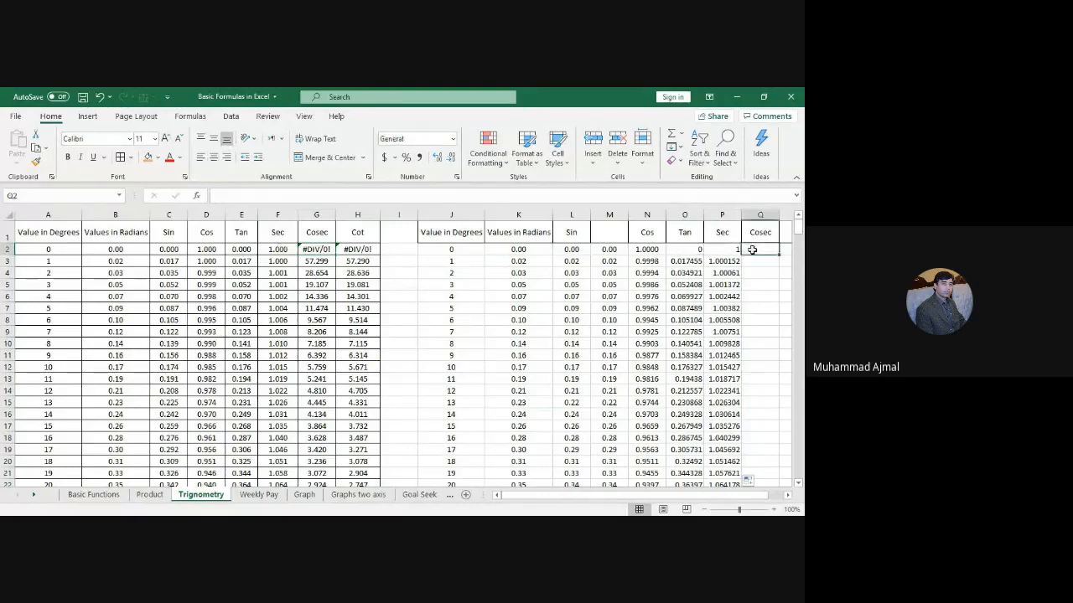
{"action": "type", "text": "="}
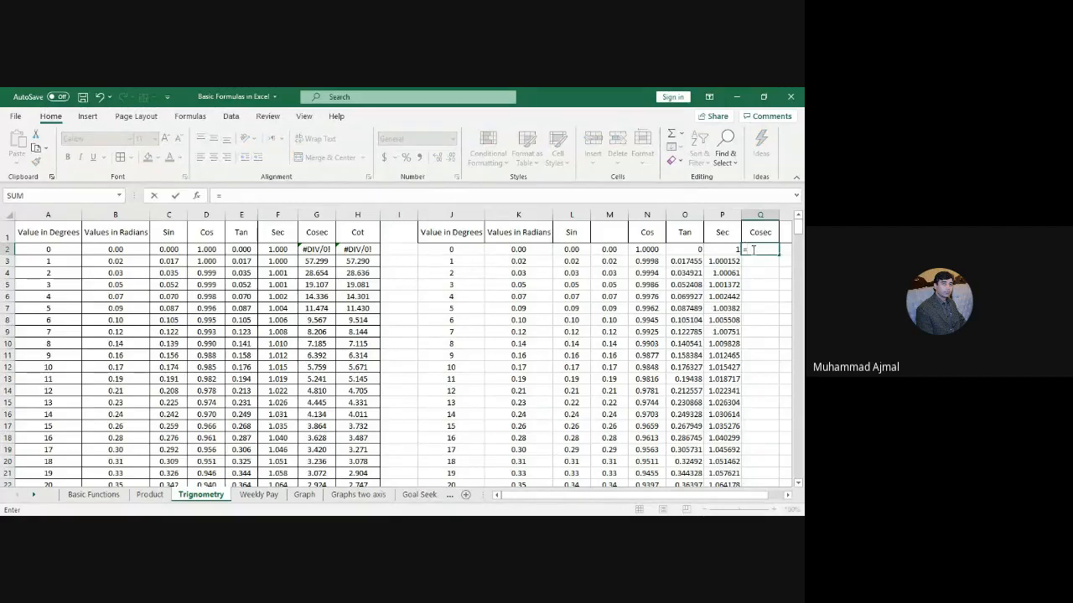
{"action": "type", "text": "1/"}
{"action": "left_click", "coordinate": [578, 249]}
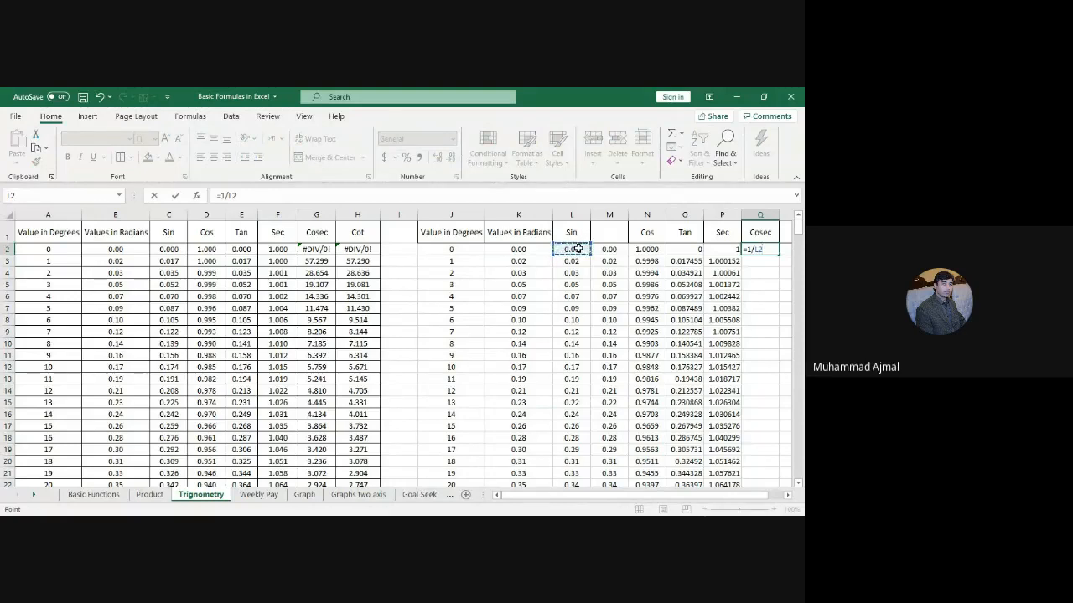
{"action": "key", "text": "Return"}
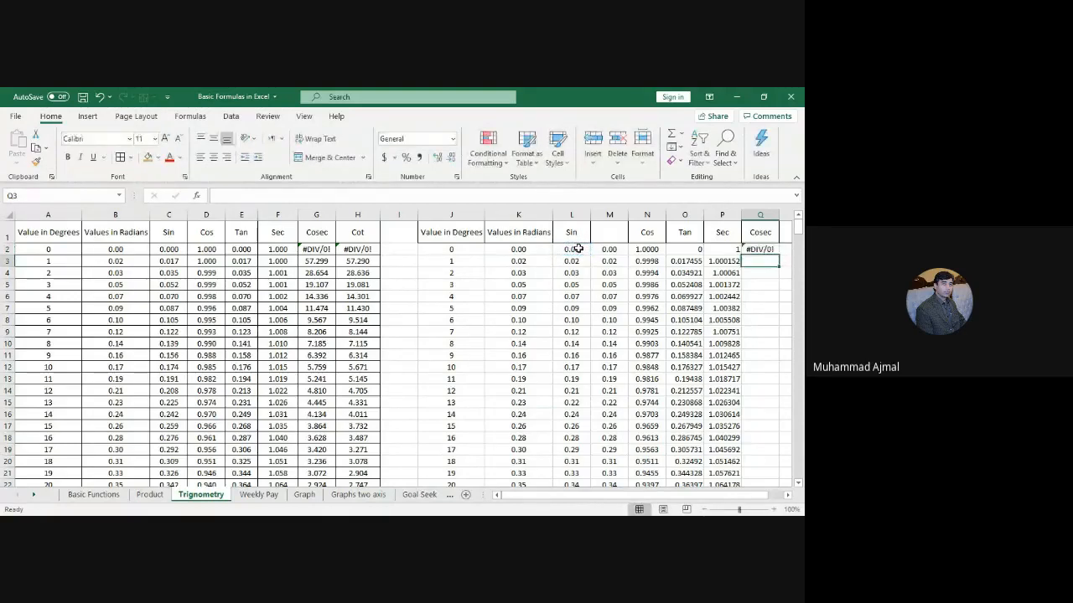
{"action": "left_click", "coordinate": [765, 249]}
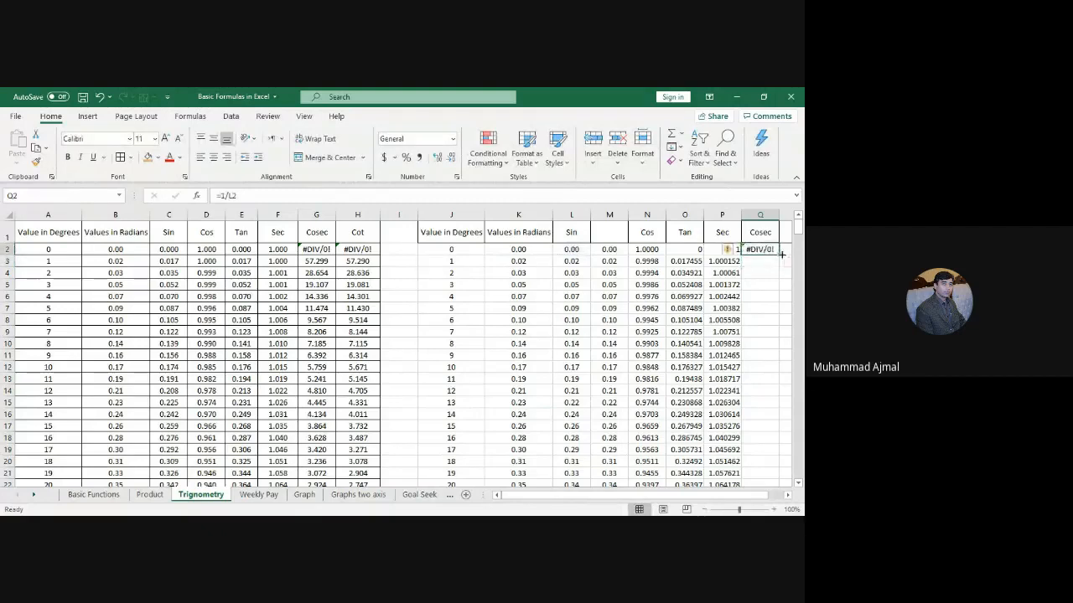
{"action": "double_click", "coordinate": [779, 255]}
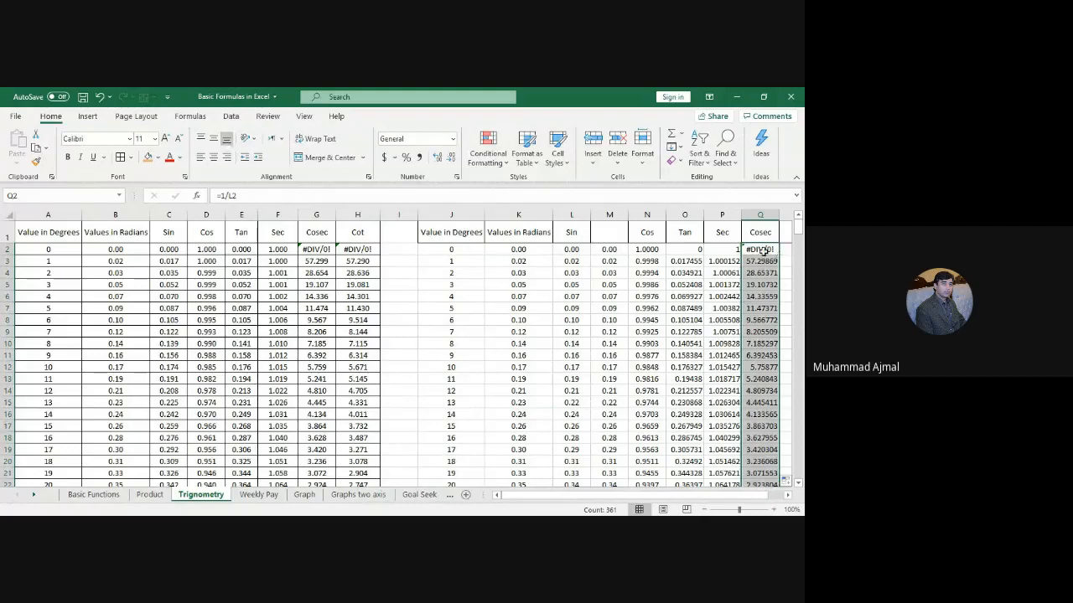
{"action": "left_click", "coordinate": [760, 250]}
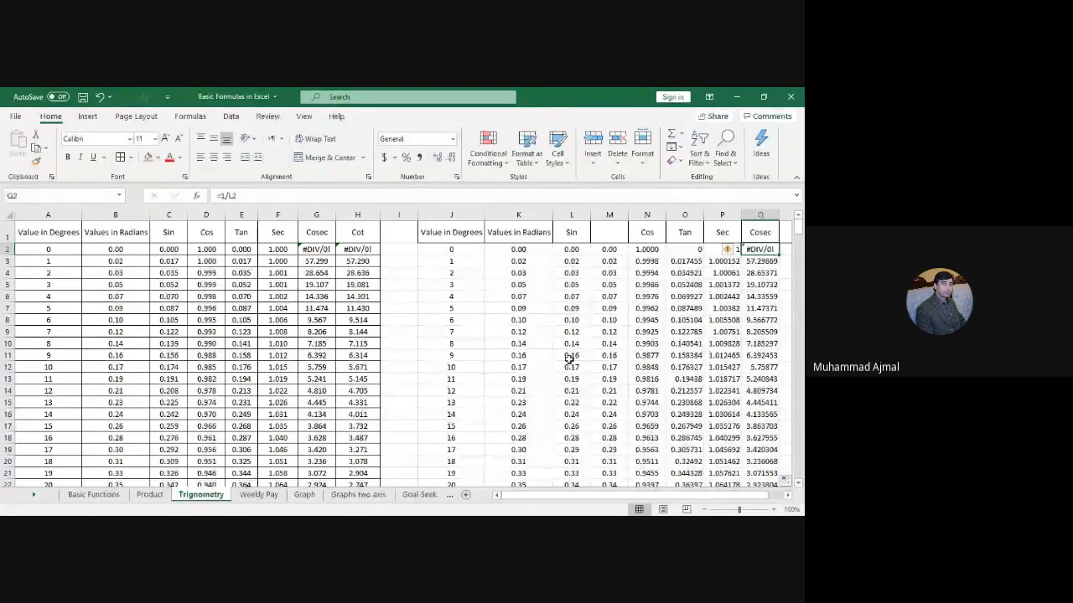
Step: Modelled on H2, enter =COT(K2) in R2 and fill it down column R
{"action": "key", "text": "Right"}
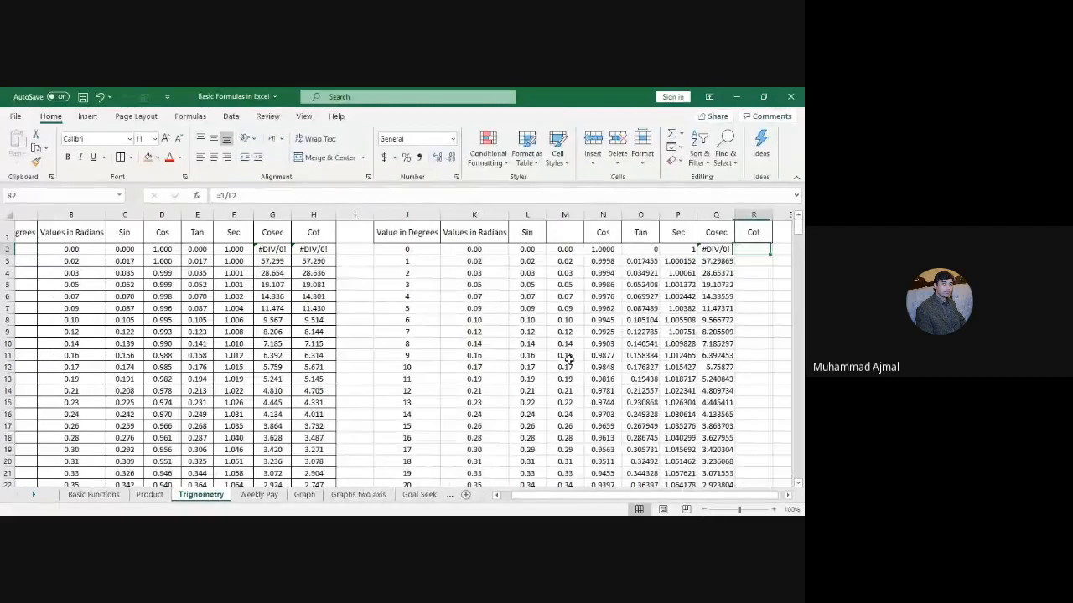
{"action": "left_click", "coordinate": [314, 249]}
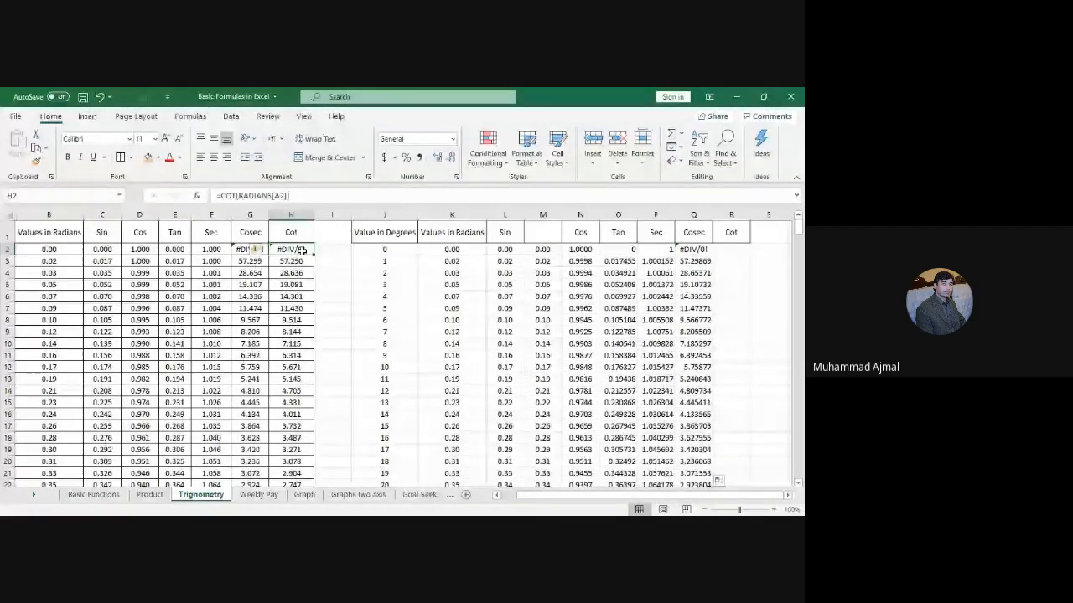
{"action": "left_click", "coordinate": [731, 250]}
{"action": "type", "text": "=cot"}
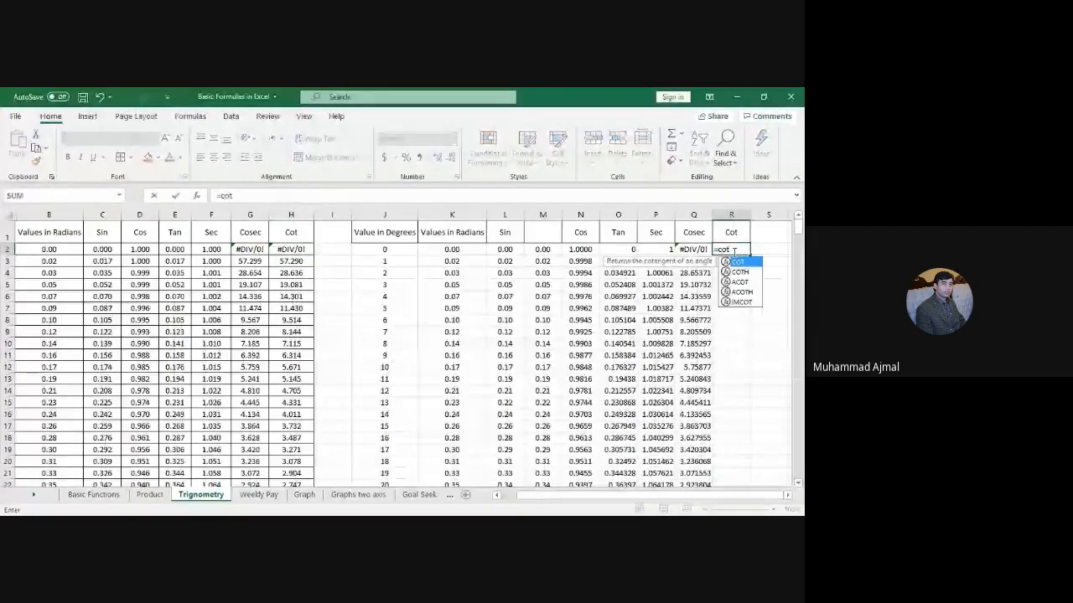
{"action": "type", "text": "("}
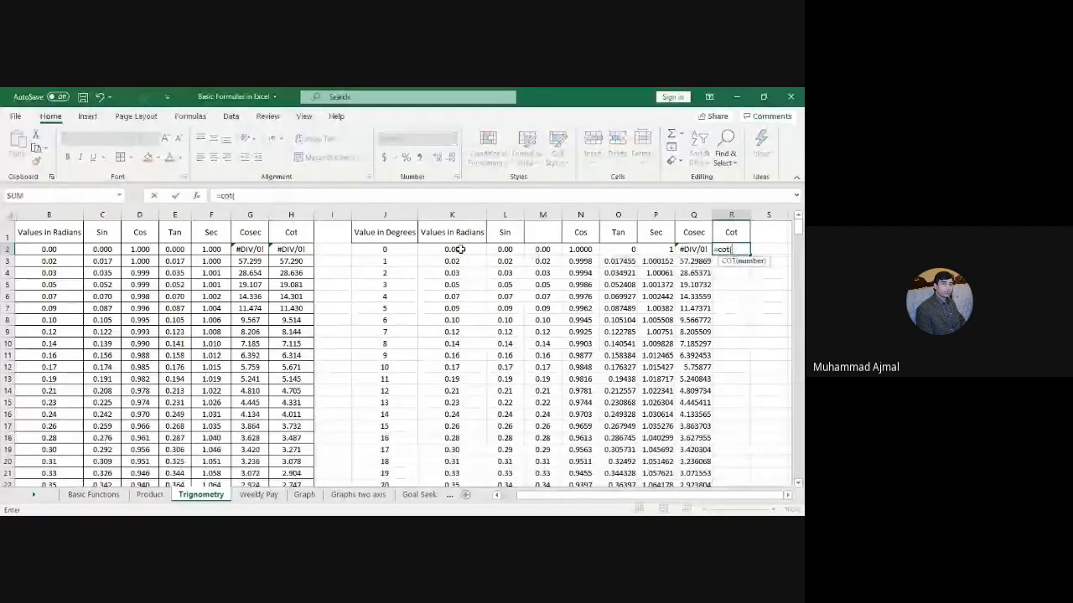
{"action": "left_click", "coordinate": [460, 250]}
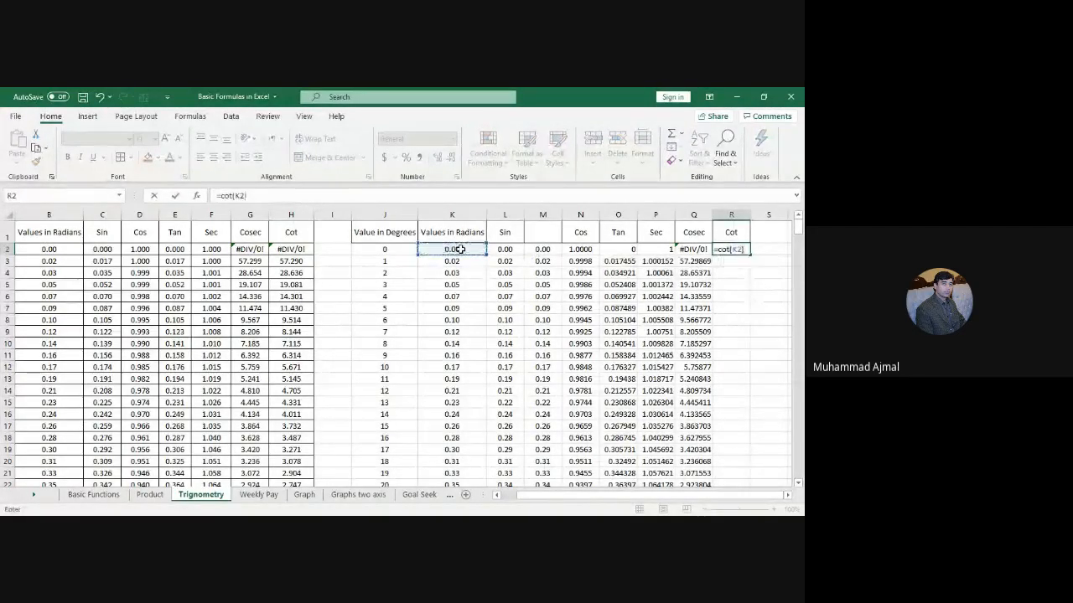
{"action": "key", "text": "Return"}
{"action": "left_click", "coordinate": [730, 250]}
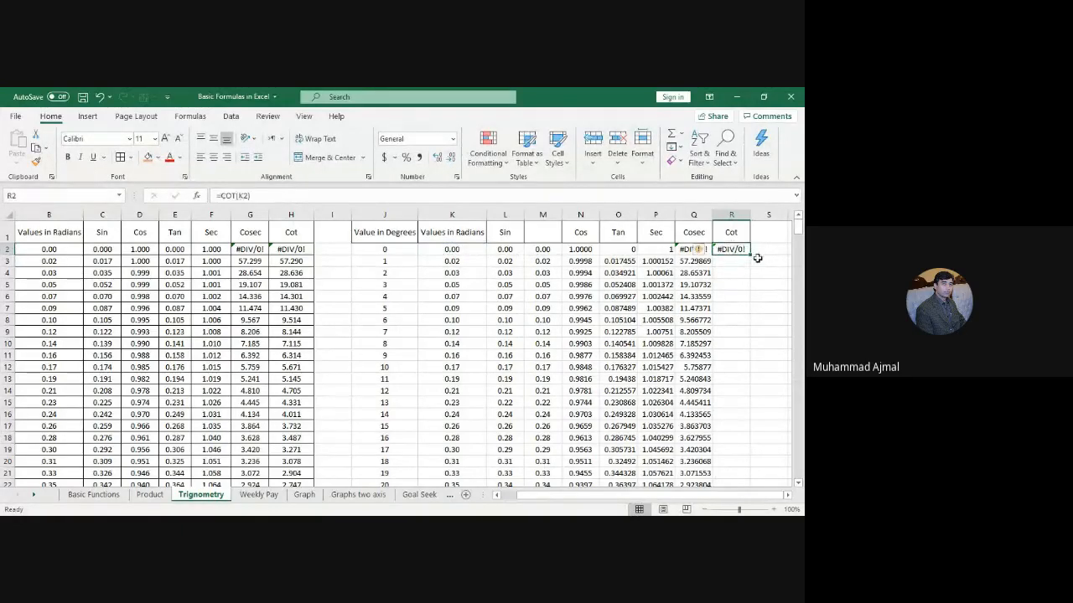
{"action": "double_click", "coordinate": [752, 255]}
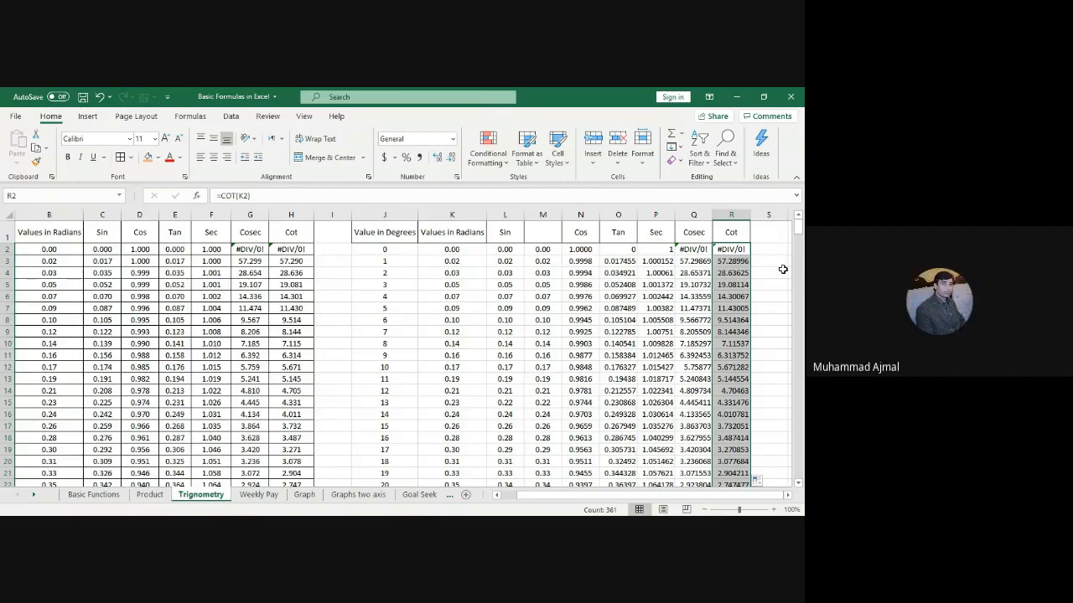
Step: Open the Weekly Pay sheet with the employee hours and wages table
{"action": "left_click", "coordinate": [259, 496]}
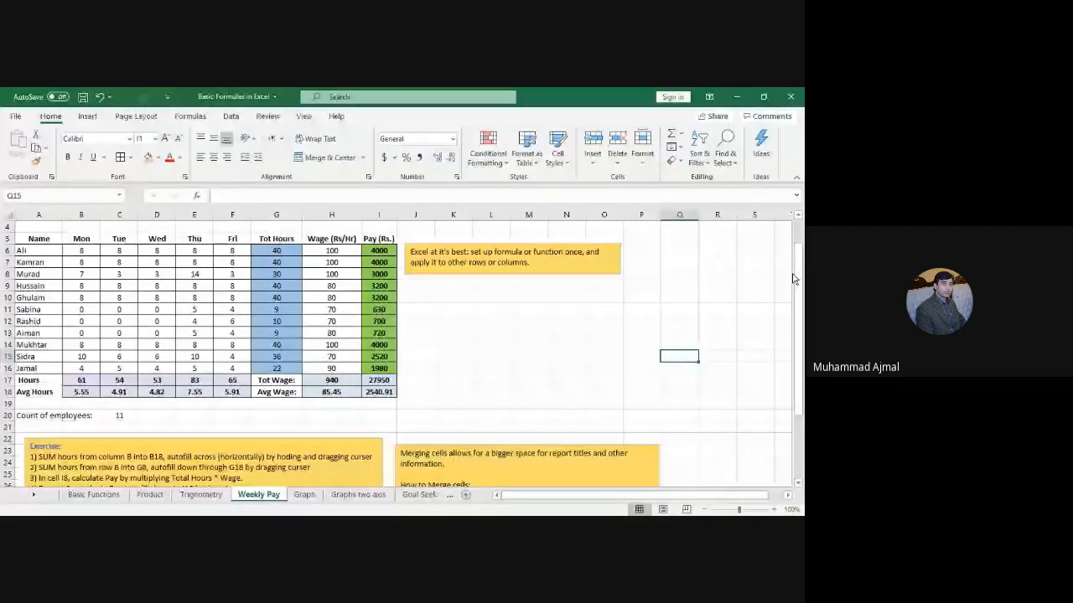
{"action": "left_click_drag", "start_coordinate": [794, 278], "coordinate": [801, 314]}
{"action": "left_click", "coordinate": [45, 286]}
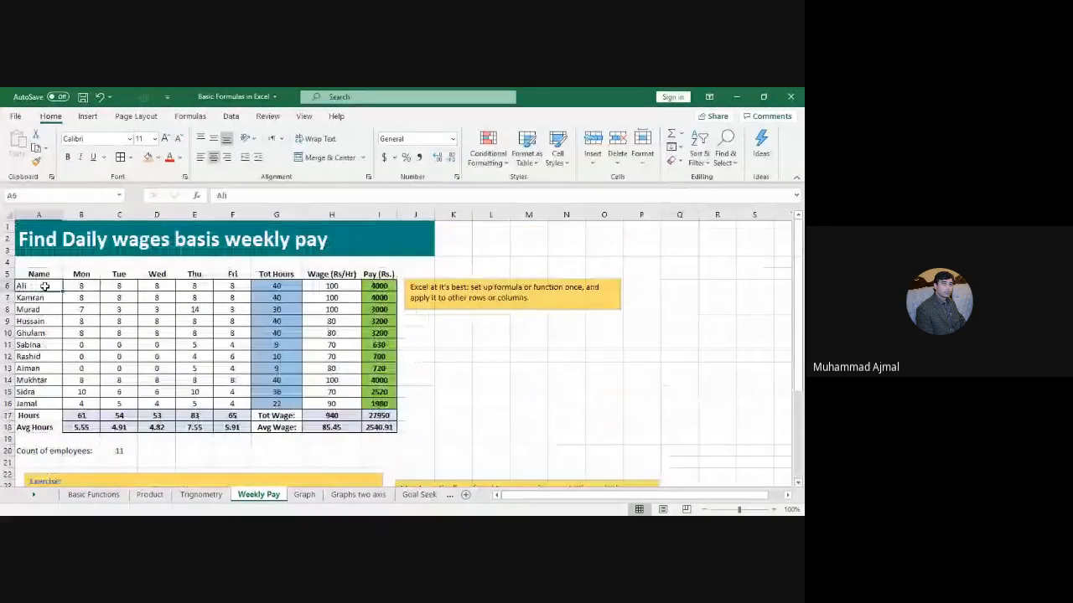
{"action": "left_click_drag", "start_coordinate": [45, 286], "coordinate": [38, 405]}
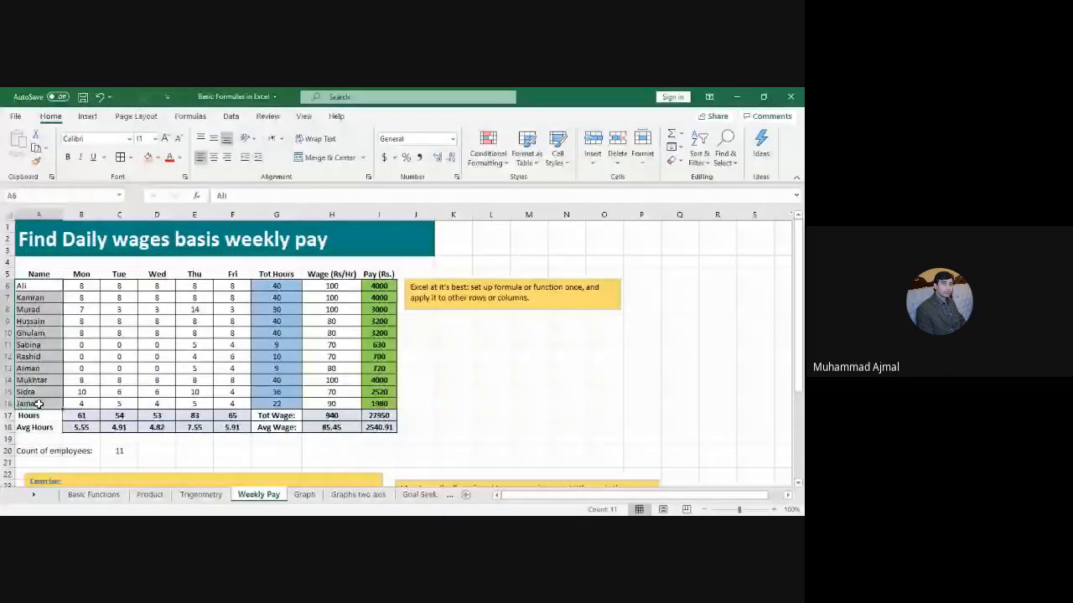
{"action": "left_click", "coordinate": [51, 309]}
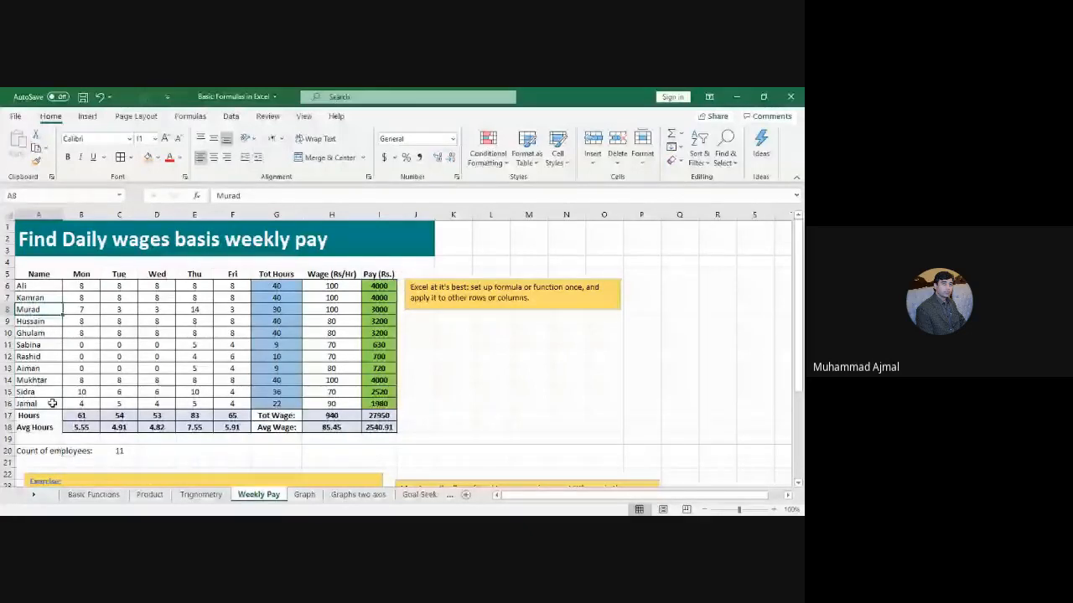
{"action": "left_click", "coordinate": [40, 287]}
{"action": "left_click_drag", "start_coordinate": [39, 287], "coordinate": [33, 405]}
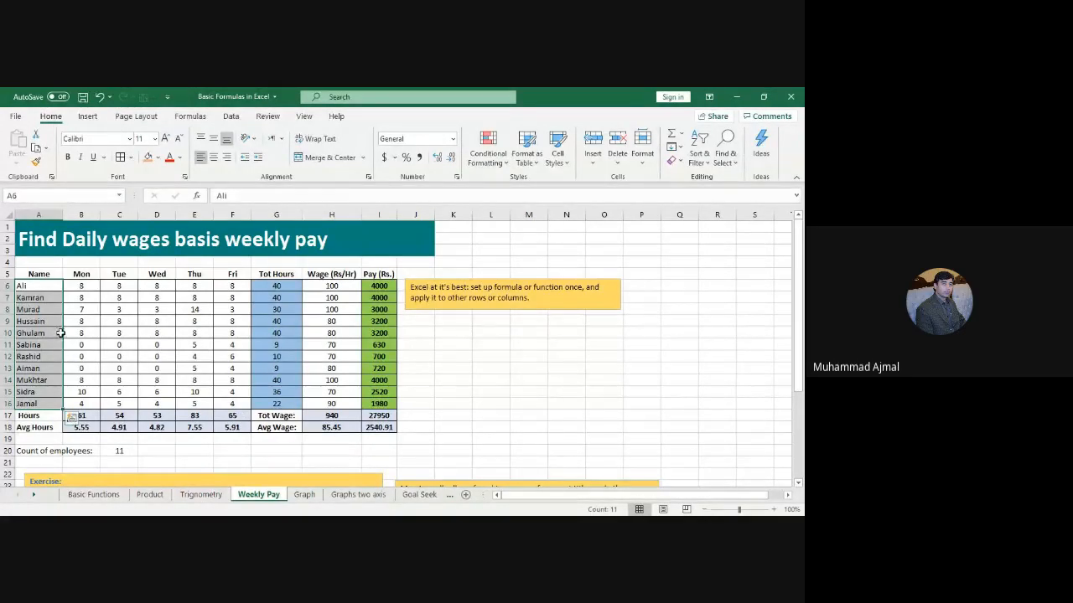
{"action": "left_click", "coordinate": [148, 336]}
{"action": "left_click", "coordinate": [34, 287]}
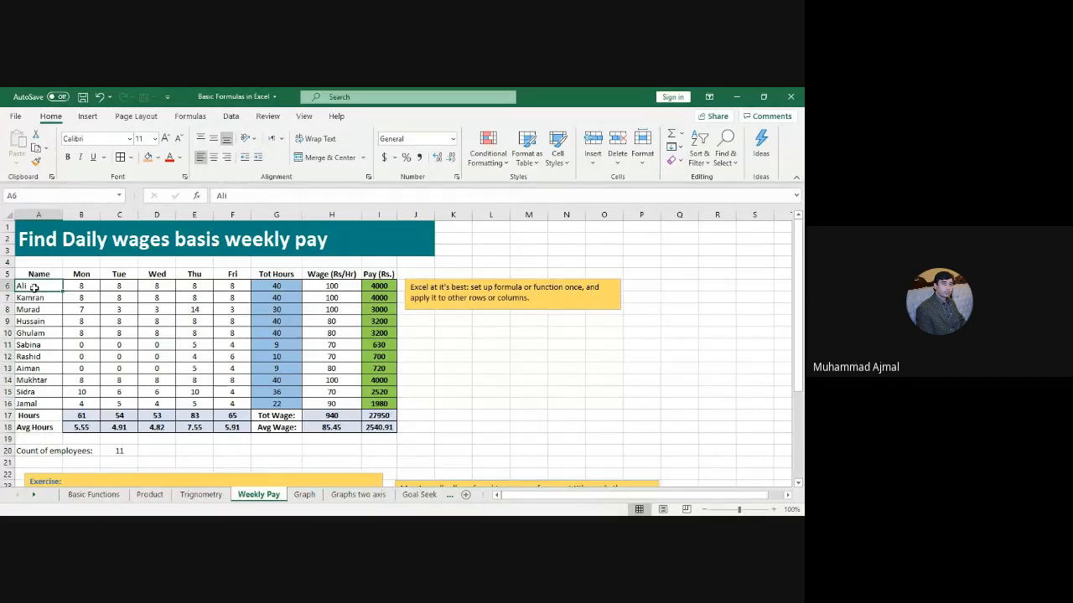
{"action": "left_click_drag", "start_coordinate": [40, 286], "coordinate": [45, 402]}
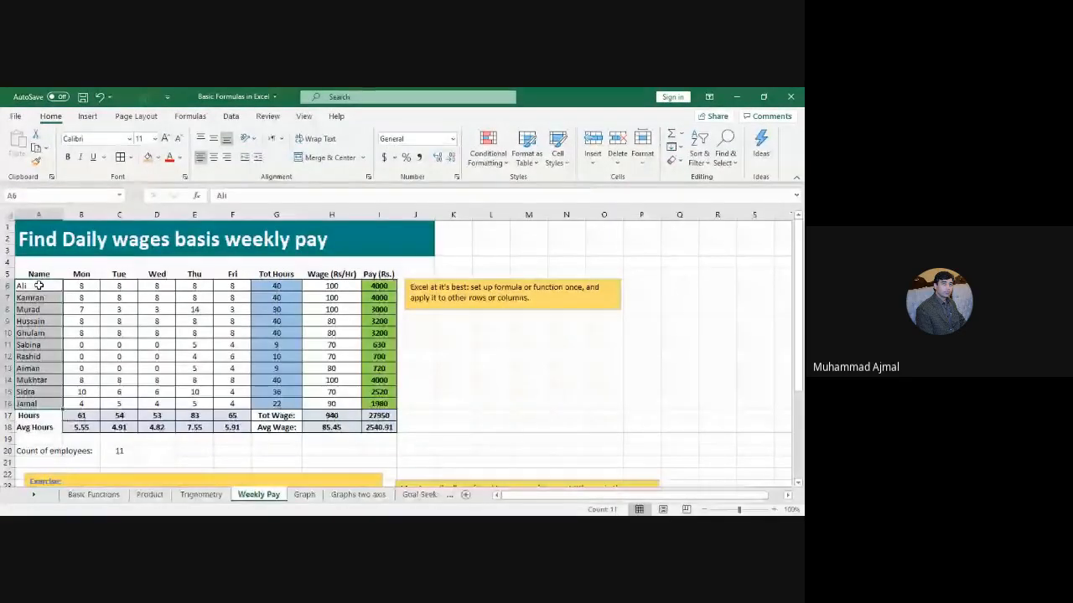
{"action": "left_click_drag", "start_coordinate": [40, 286], "coordinate": [300, 404]}
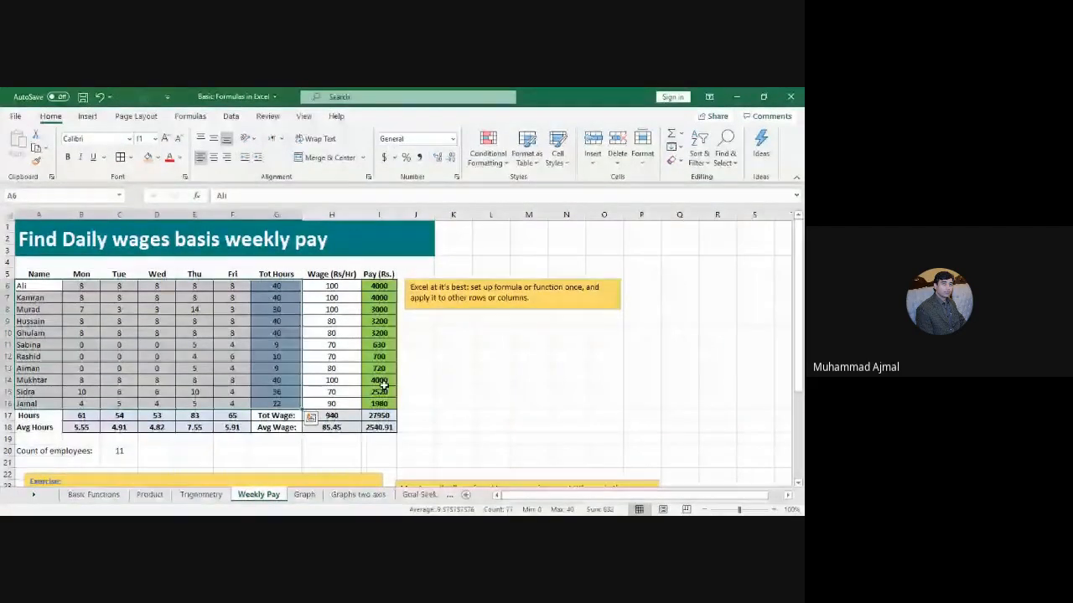
{"action": "left_click", "coordinate": [42, 356]}
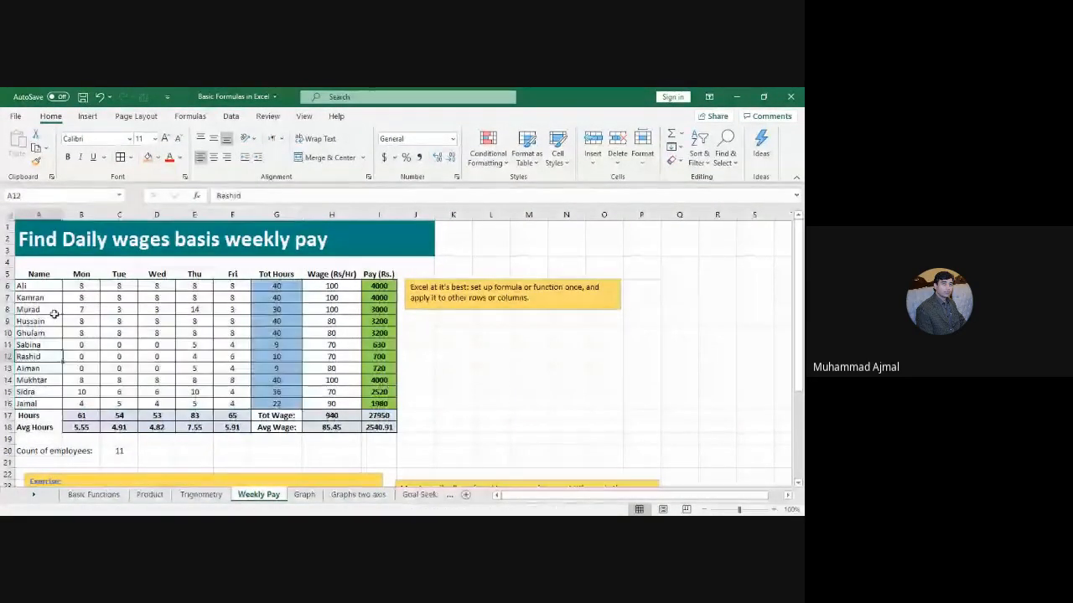
{"action": "left_click_drag", "start_coordinate": [34, 286], "coordinate": [48, 404]}
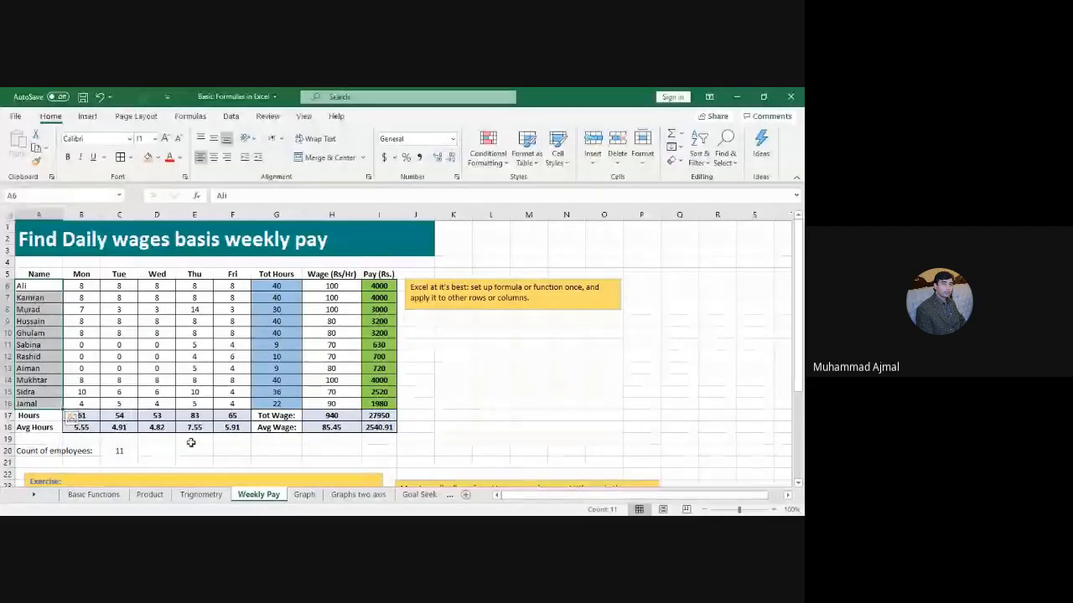
{"action": "left_click_drag", "start_coordinate": [95, 287], "coordinate": [88, 403]}
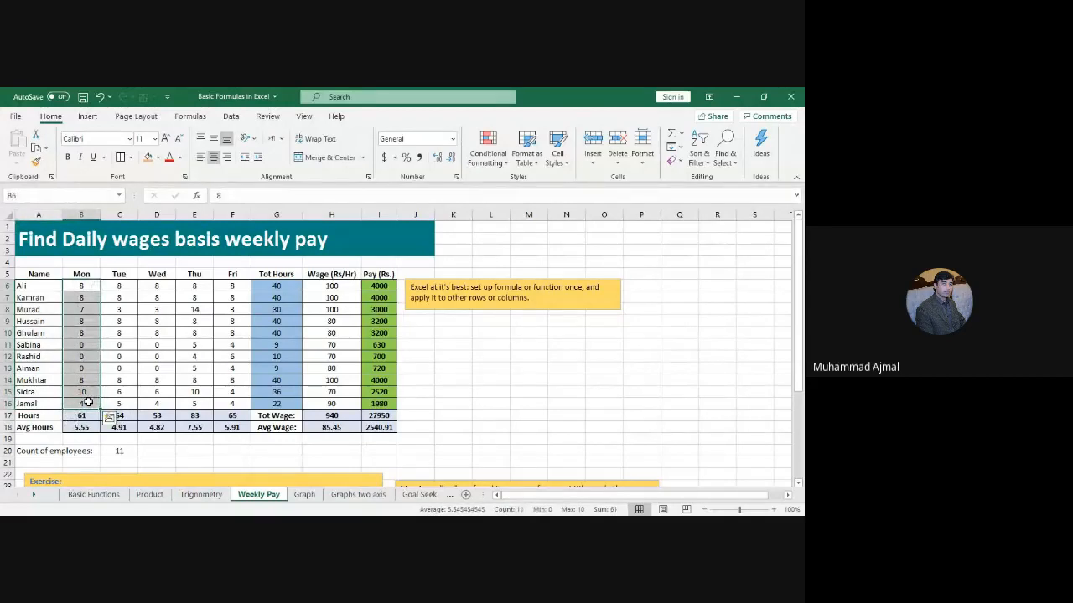
{"action": "left_click", "coordinate": [184, 452]}
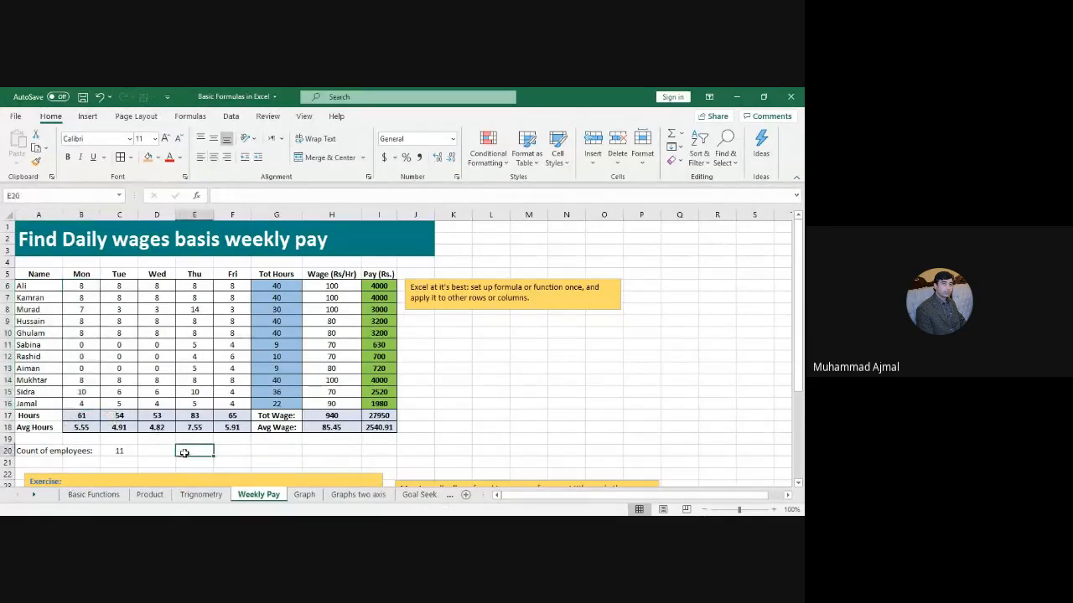
{"action": "type", "text": "="}
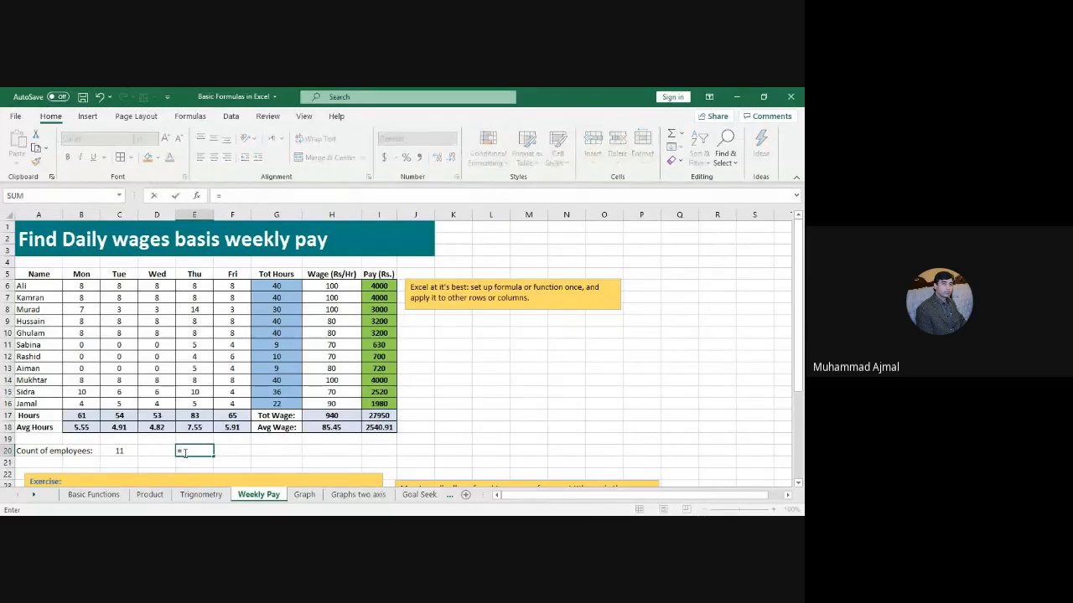
{"action": "type", "text": "count"}
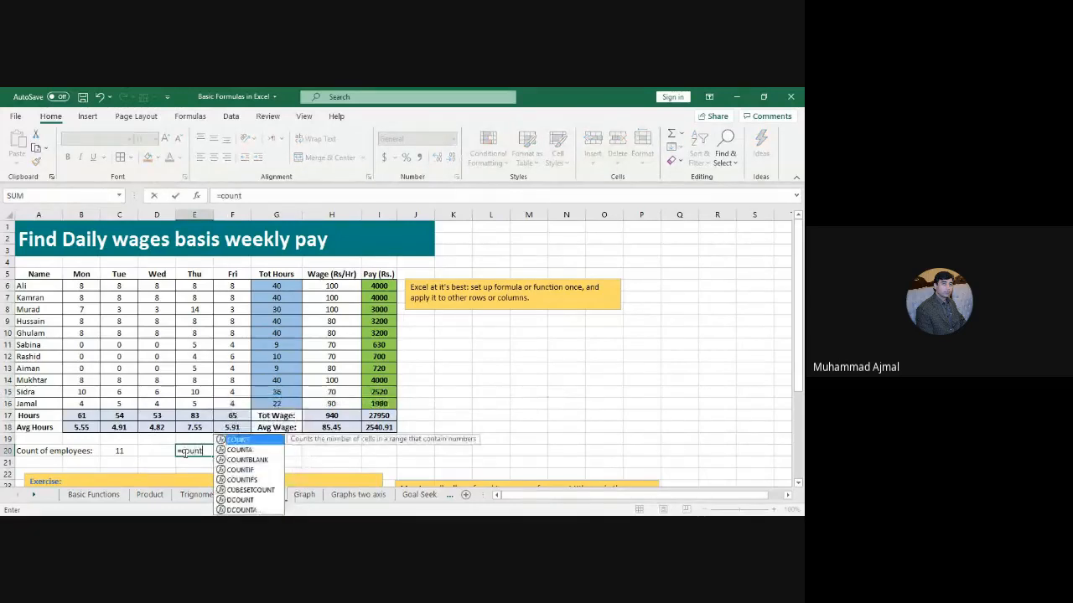
{"action": "type", "text": "("}
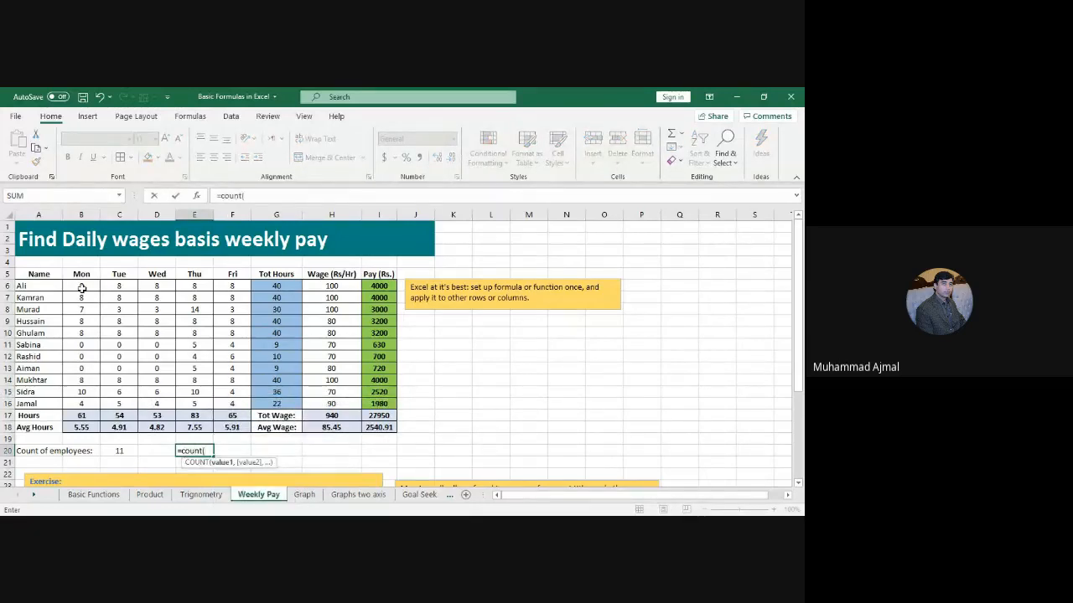
{"action": "left_click_drag", "start_coordinate": [81, 289], "coordinate": [81, 381]}
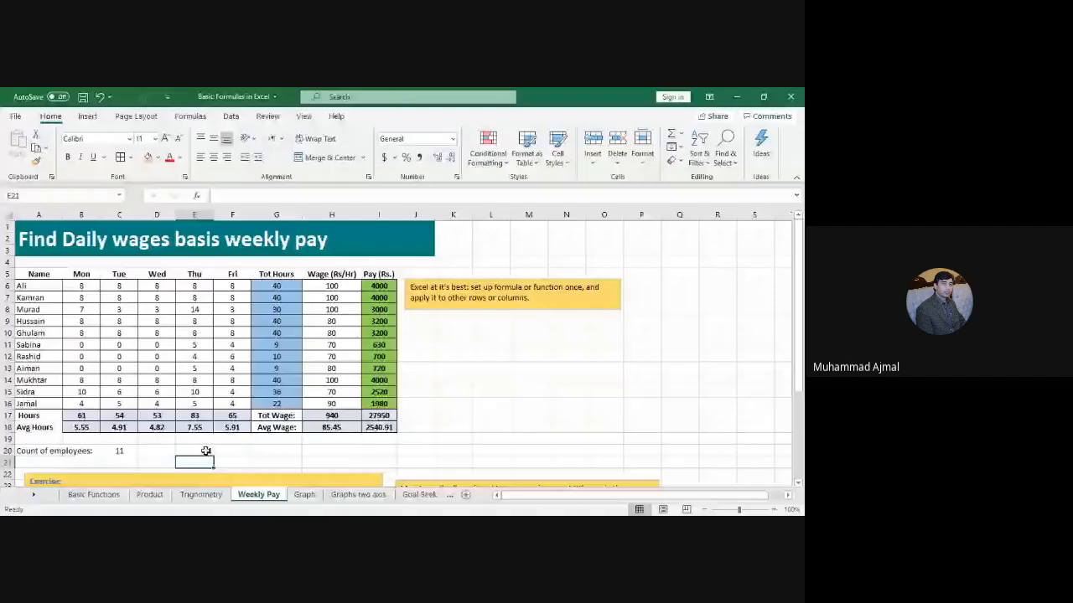
{"action": "left_click", "coordinate": [206, 451]}
{"action": "key", "text": "Delete"}
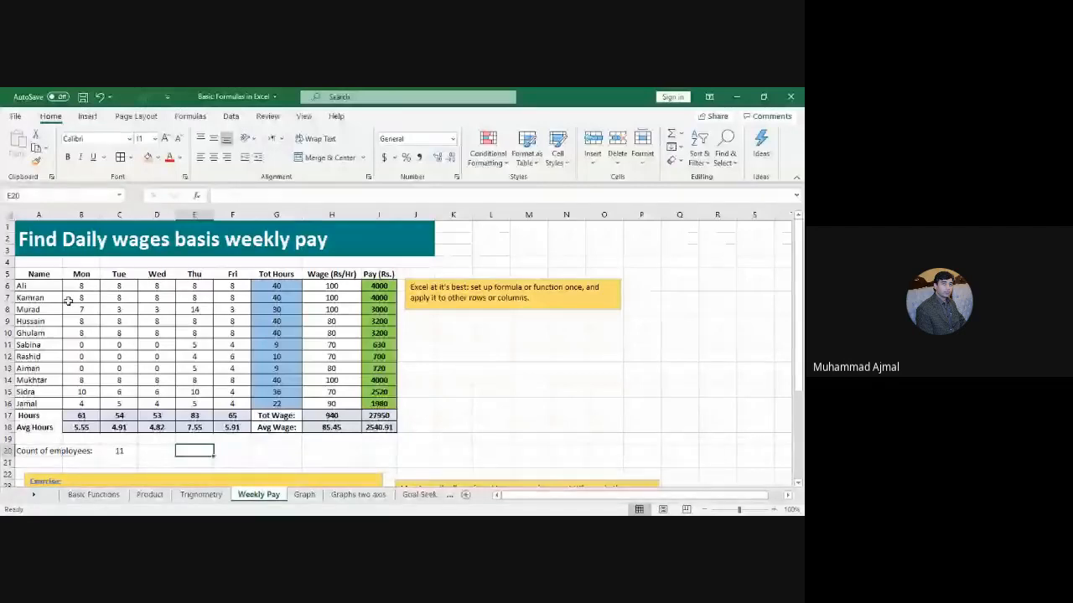
{"action": "left_click_drag", "start_coordinate": [38, 286], "coordinate": [40, 404]}
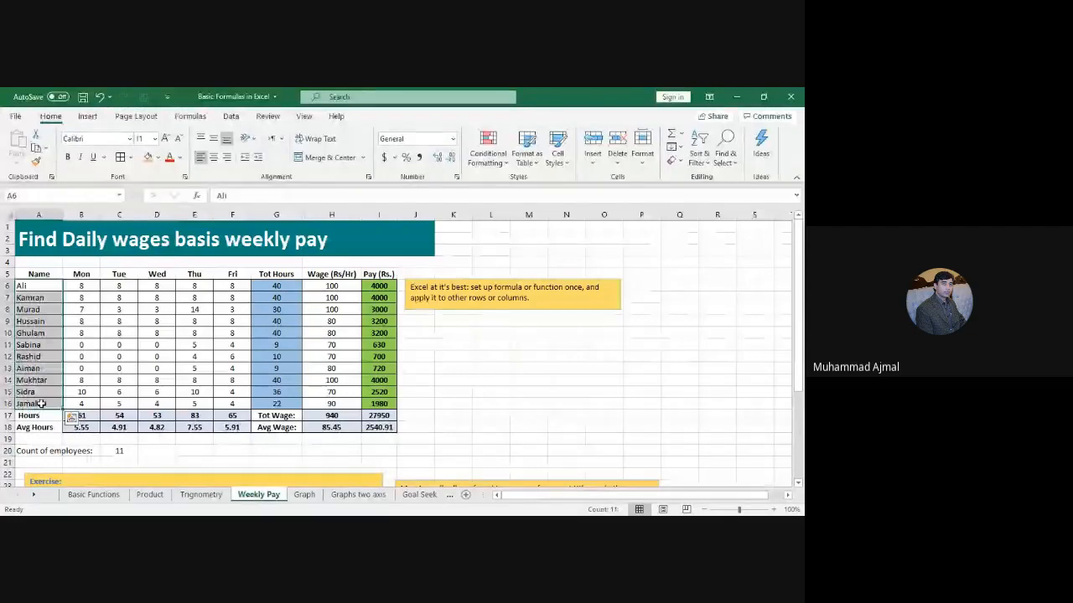
{"action": "left_click", "coordinate": [119, 452]}
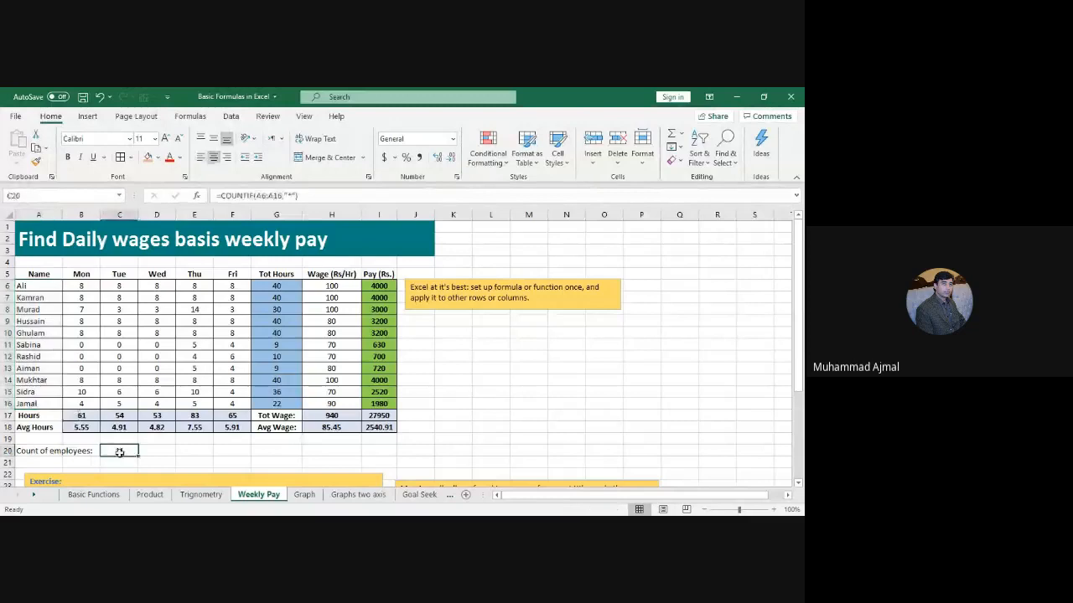
Step: Enter =COUNT(A6:A16,"*") in D20, which returns 0 beside C20's COUNTIF result of 11
{"action": "left_click", "coordinate": [157, 450]}
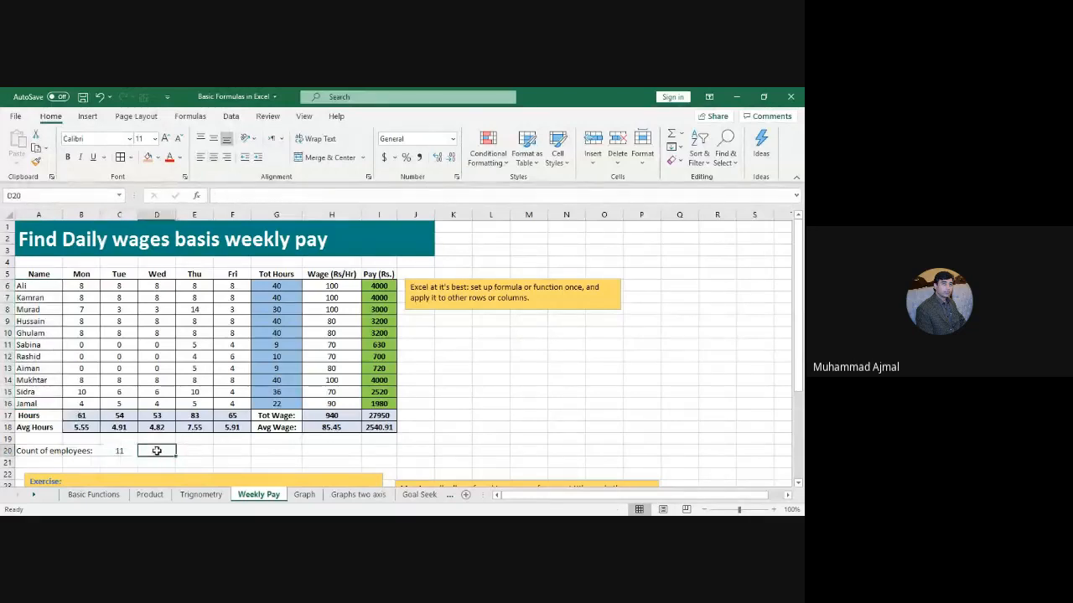
{"action": "type", "text": "=cou"}
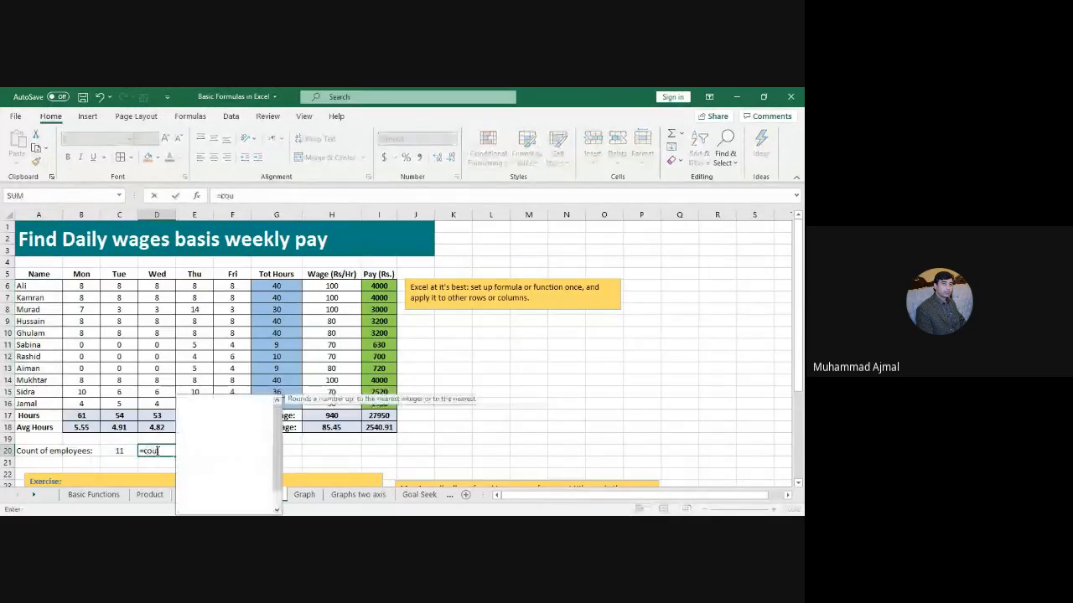
{"action": "type", "text": "nt"}
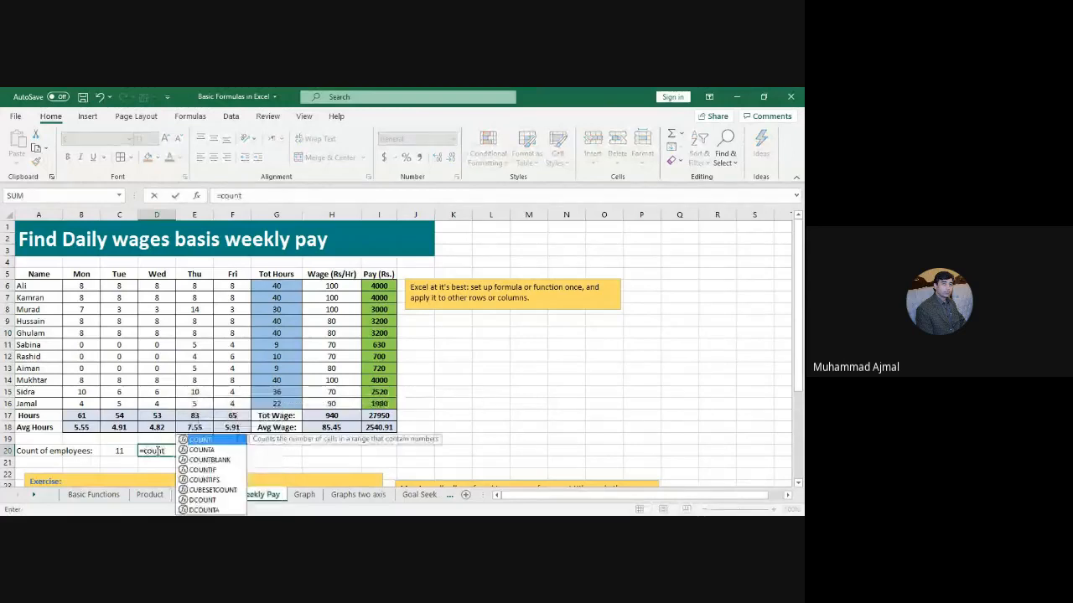
{"action": "type", "text": "("}
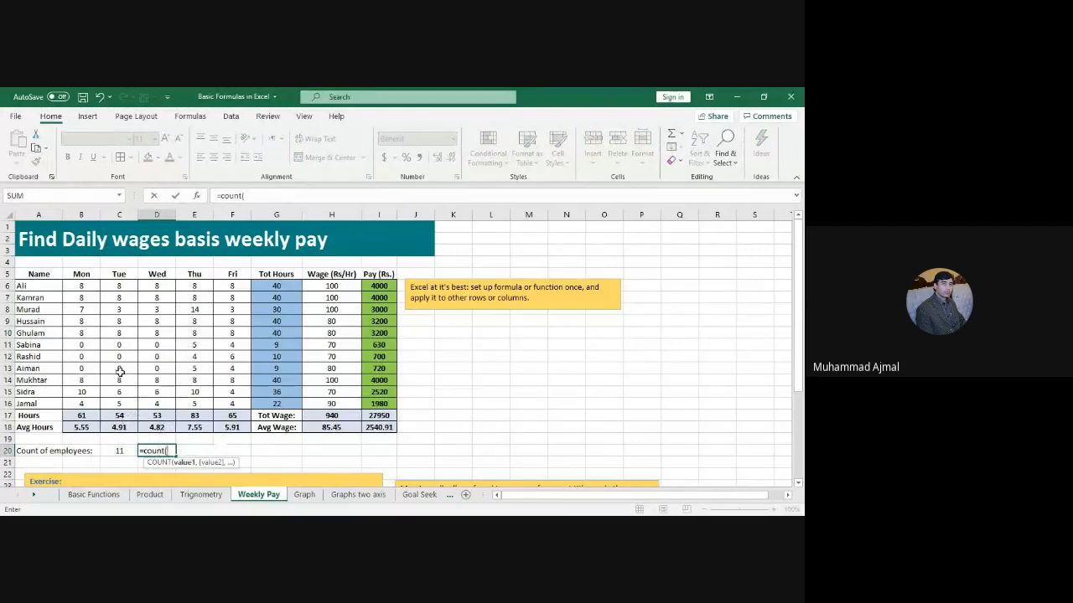
{"action": "left_click", "coordinate": [50, 287]}
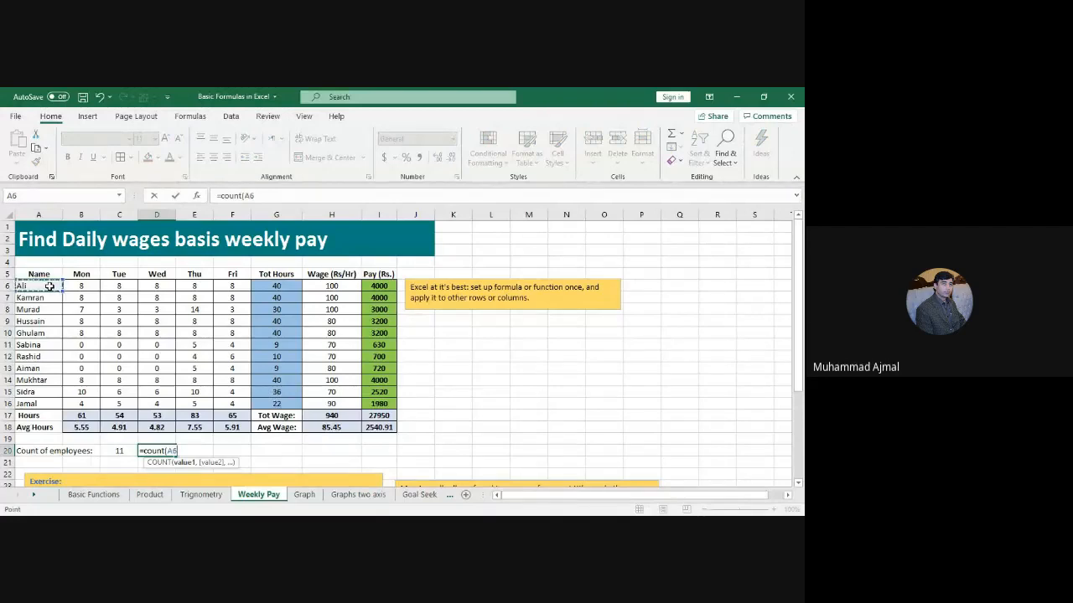
{"action": "key", "text": "F8"}
{"action": "key", "text": "F8"}
{"action": "key", "text": "BackSpace"}
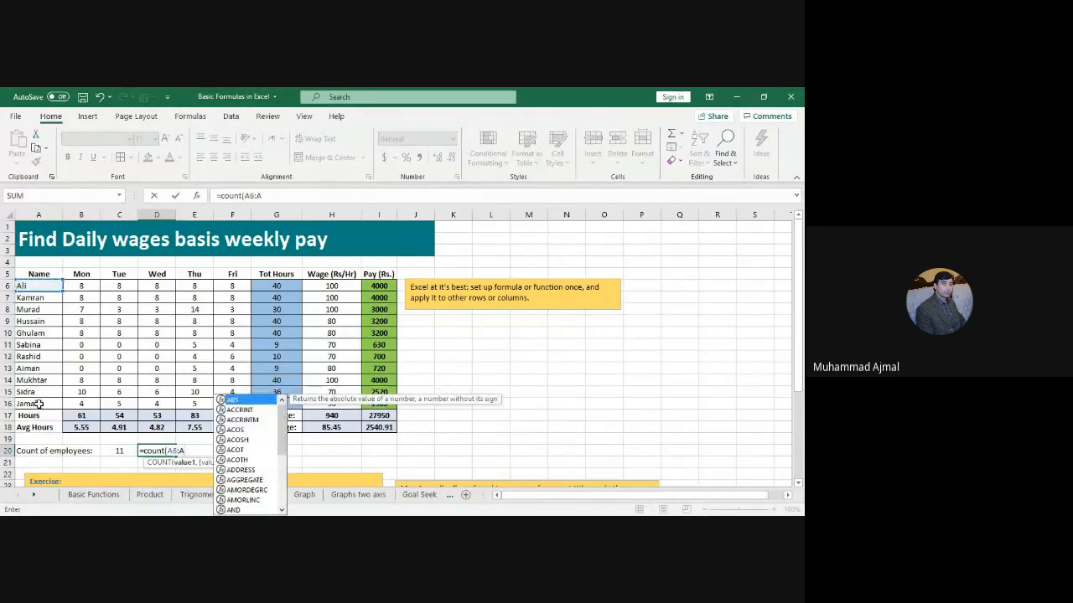
{"action": "type", "text": "16"}
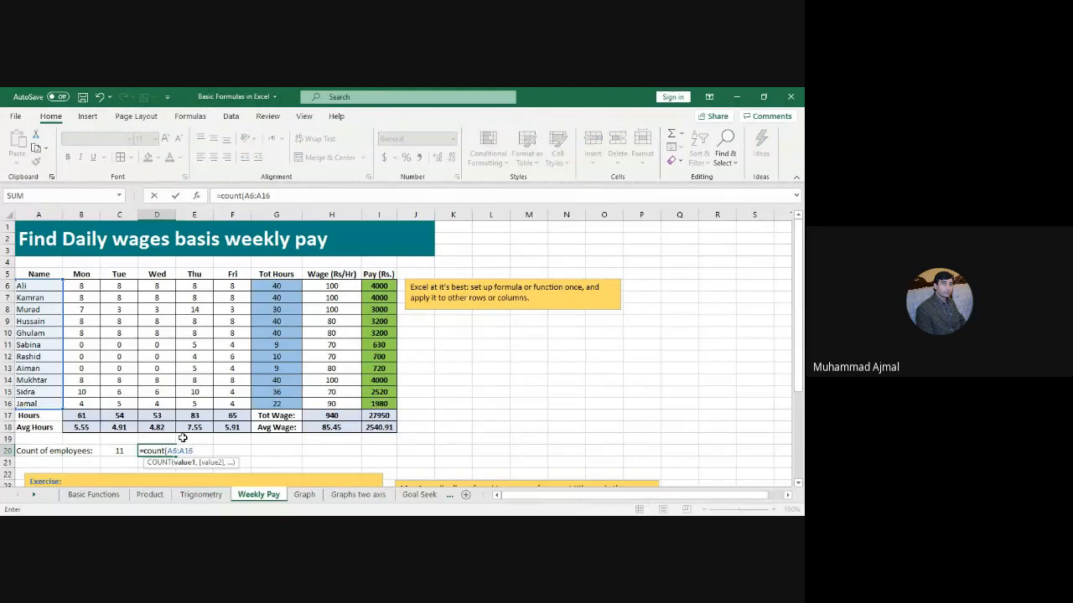
{"action": "key", "text": "BackSpace"}
{"action": "key", "text": "BackSpace"}
{"action": "key", "text": "BackSpace"}
{"action": "key", "text": "BackSpace"}
{"action": "key", "text": "BackSpace"}
{"action": "key", "text": "BackSpace"}
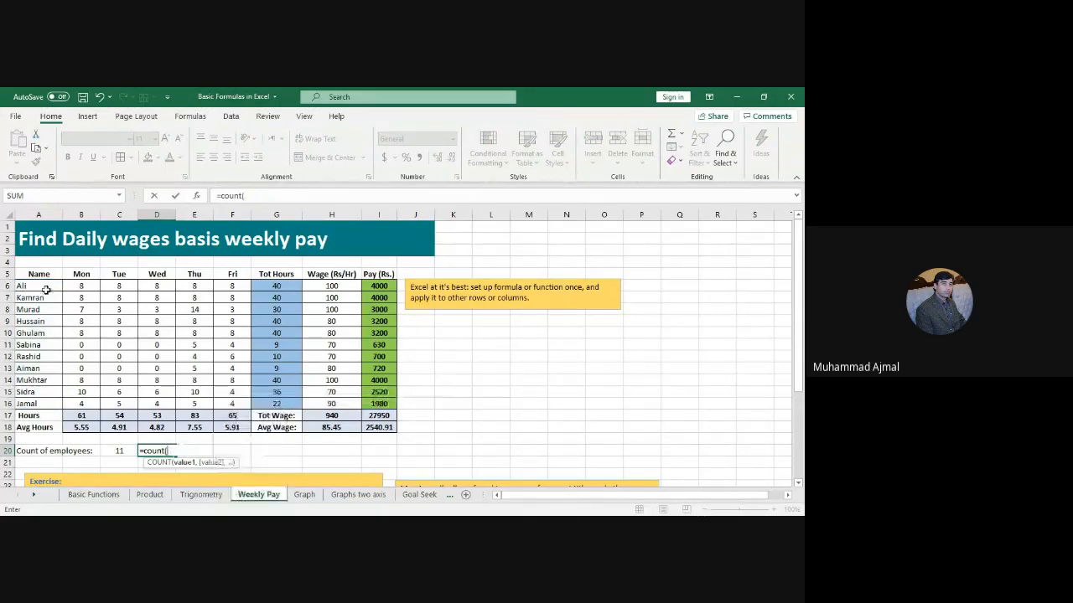
{"action": "left_click_drag", "start_coordinate": [46, 286], "coordinate": [45, 404]}
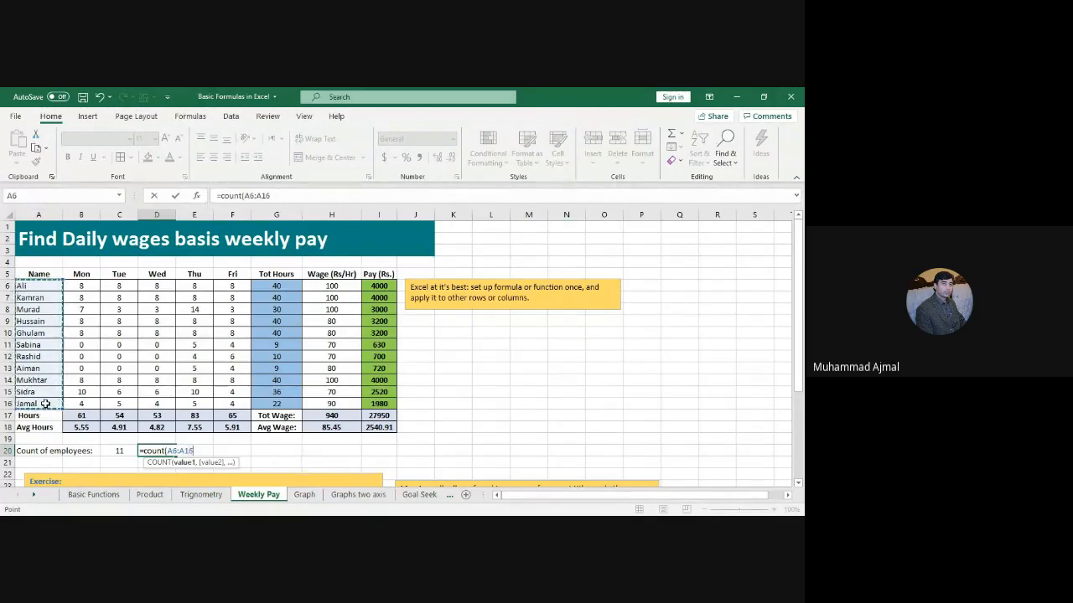
{"action": "type", "text": ","}
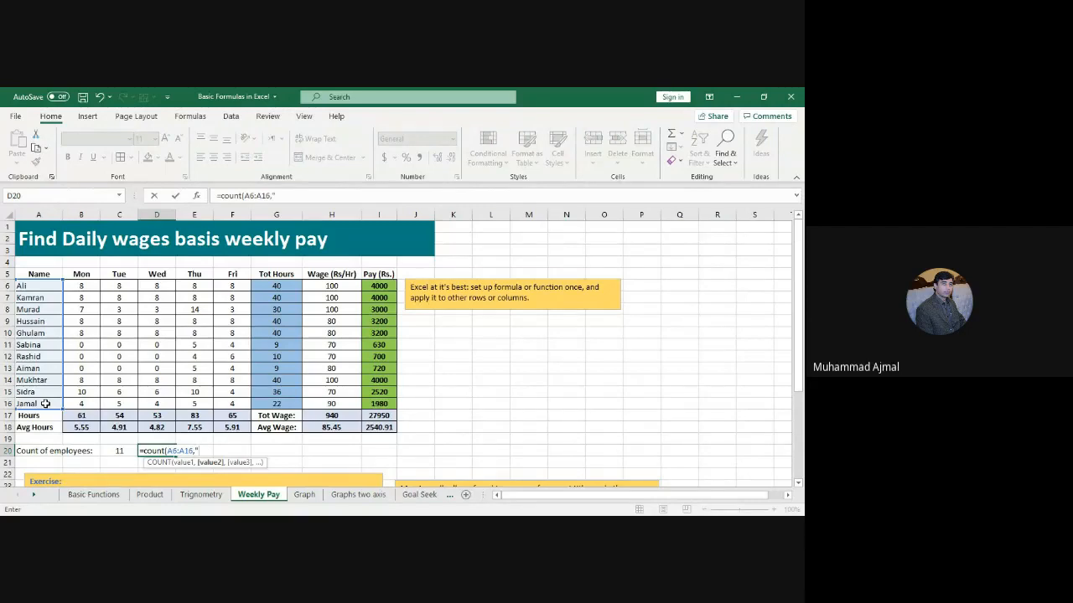
{"action": "type", "text": "*"}
{"action": "key", "text": "Return"}
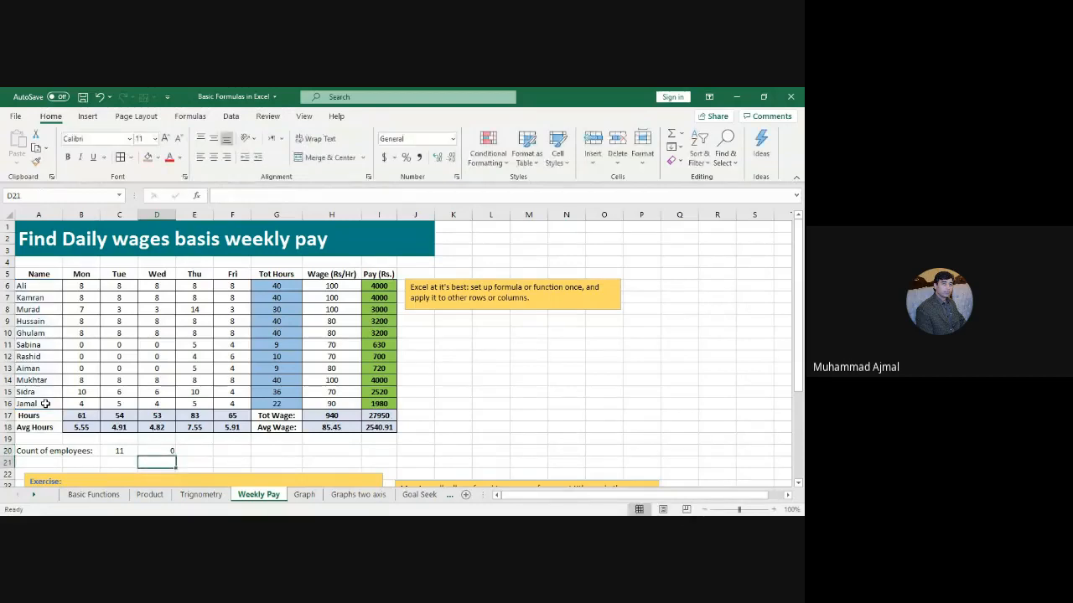
{"action": "key", "text": "Up"}
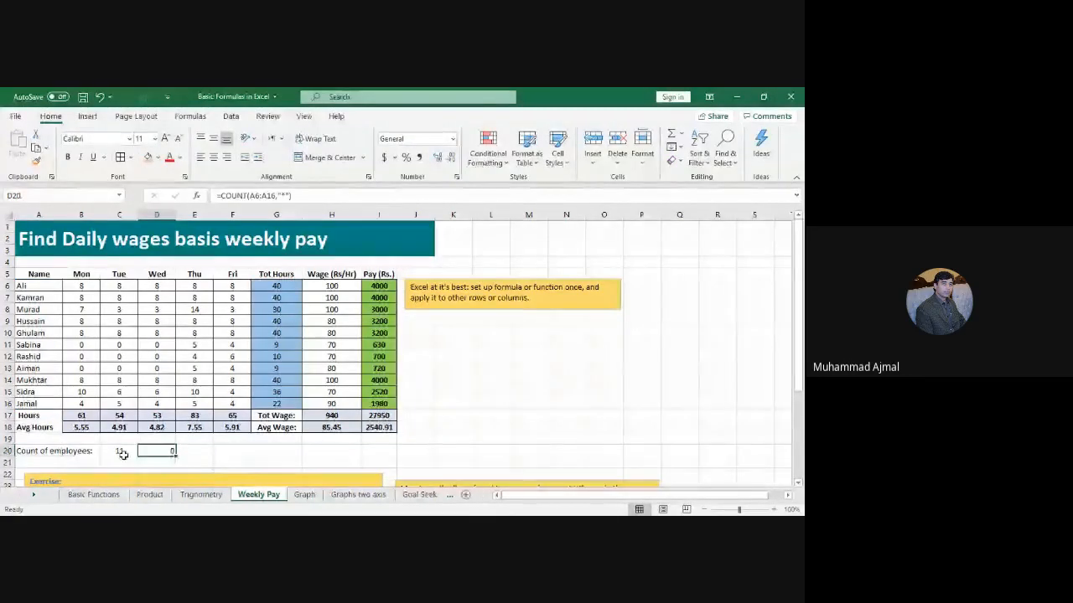
Step: Change D20's formula to =COUNTIF(A6:A16,"*") so it returns 11 like C20
{"action": "left_click", "coordinate": [122, 453]}
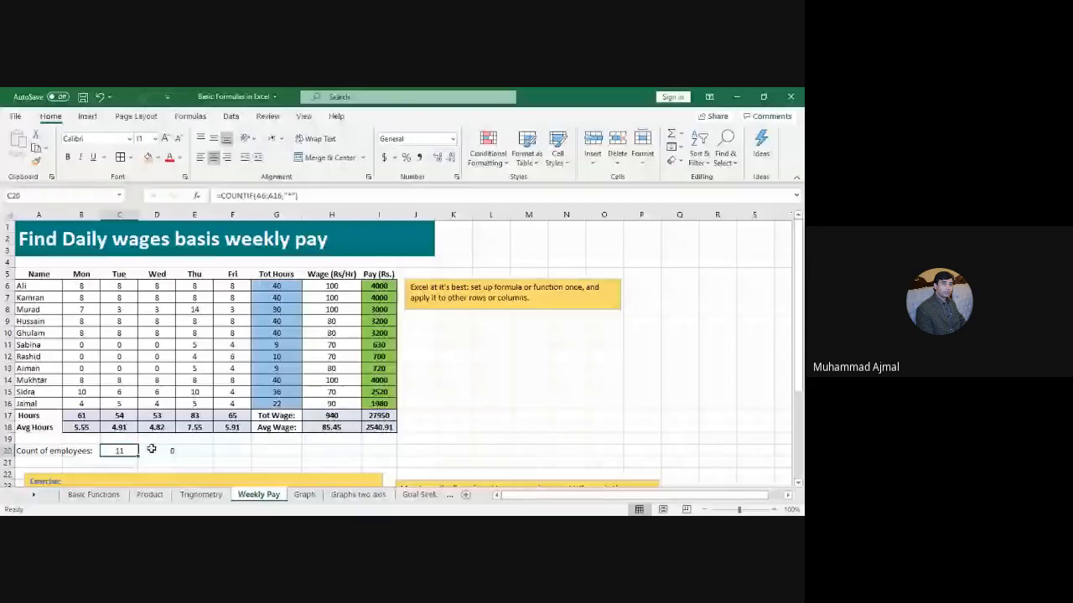
{"action": "left_click", "coordinate": [152, 450]}
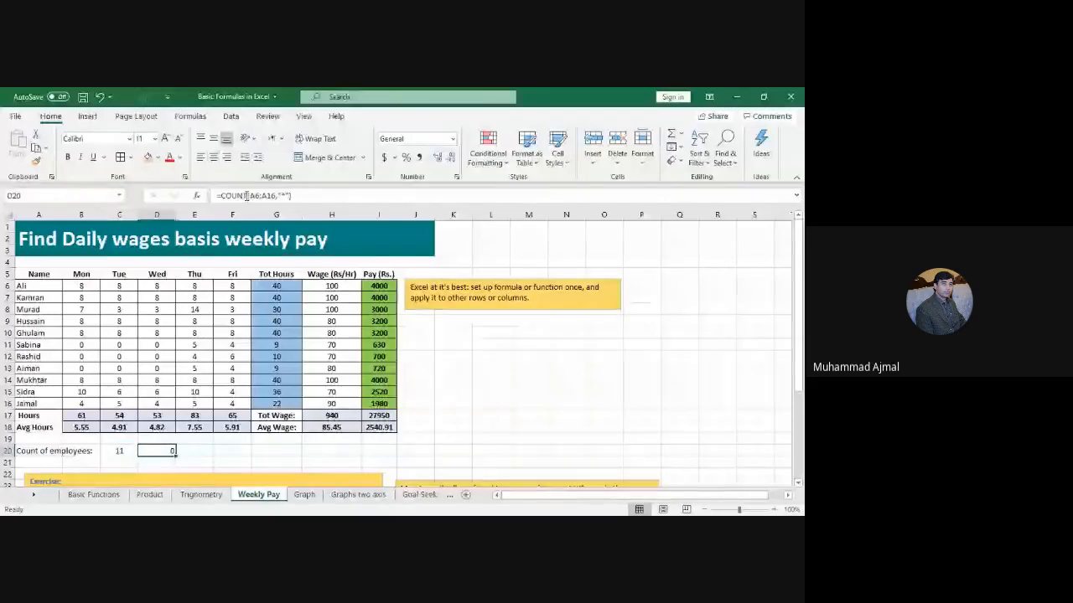
{"action": "left_click", "coordinate": [246, 195]}
{"action": "type", "text": "IF"}
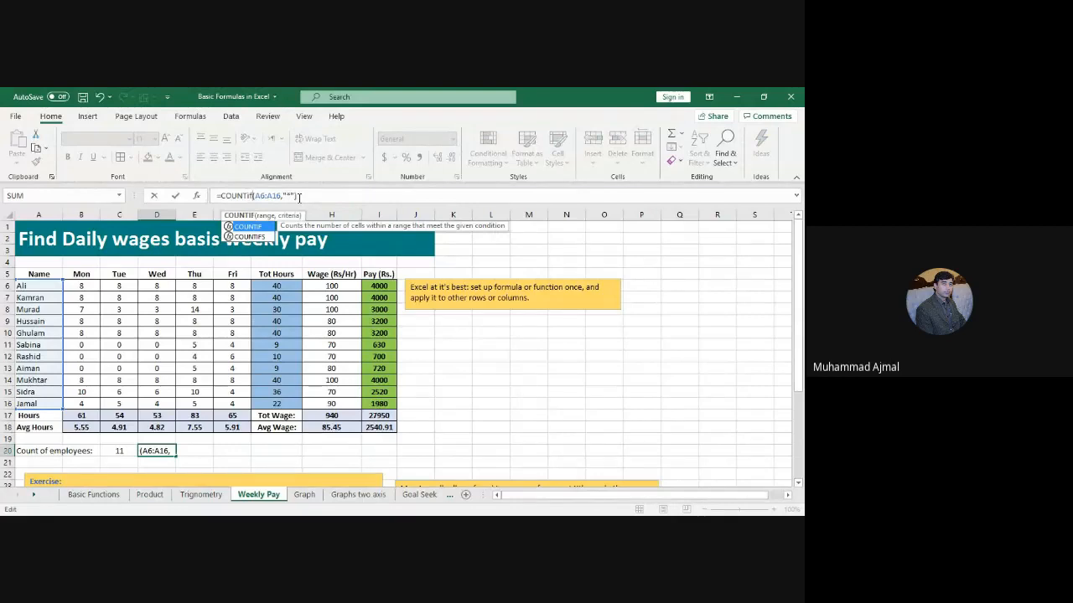
{"action": "left_click", "coordinate": [299, 195]}
{"action": "key", "text": "Return"}
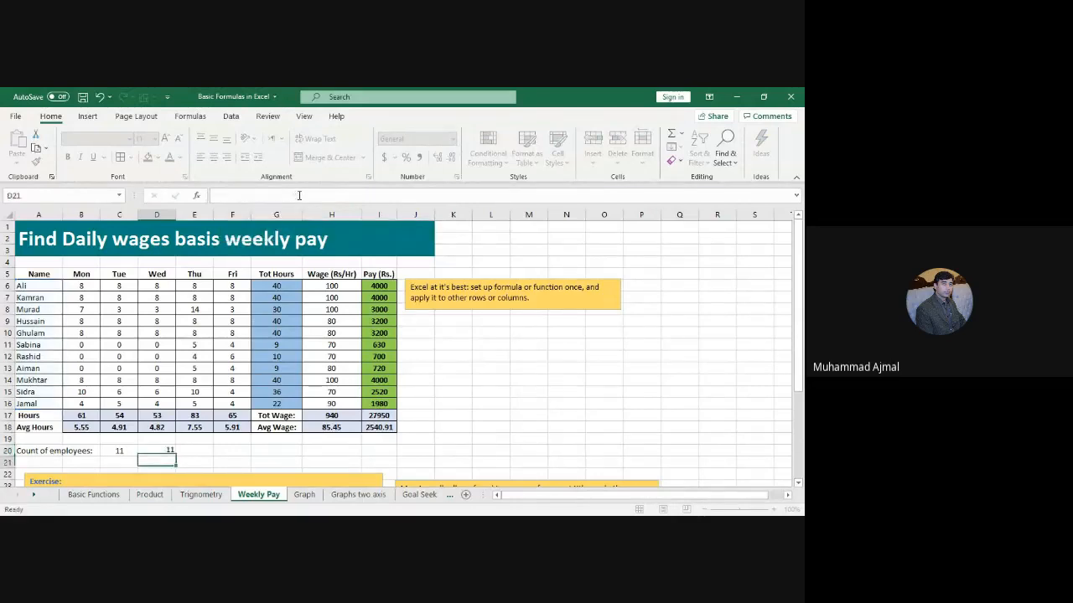
{"action": "left_click", "coordinate": [156, 450]}
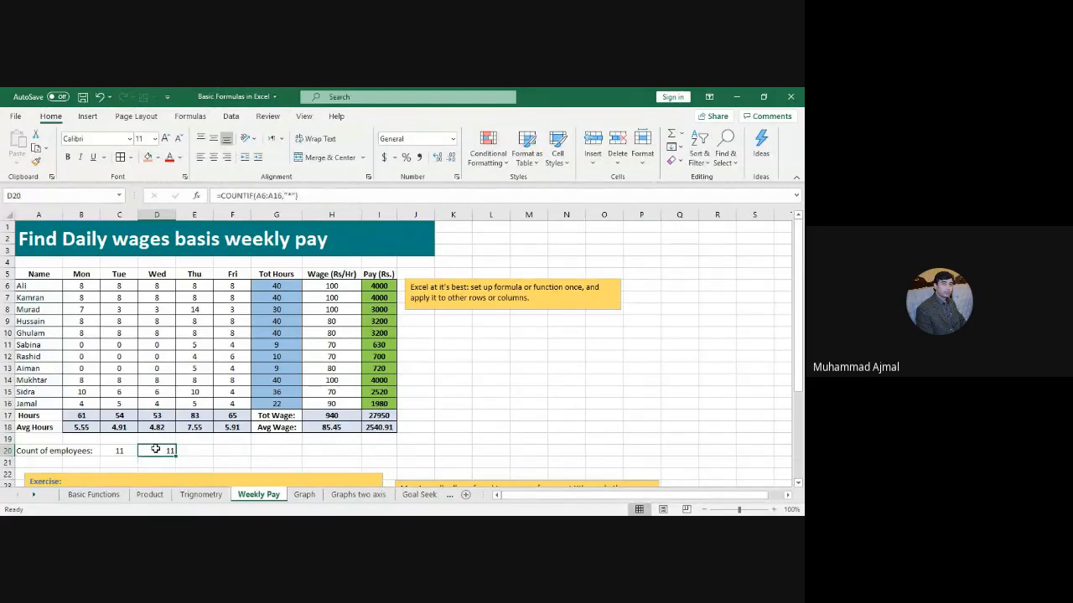
{"action": "left_click", "coordinate": [49, 295]}
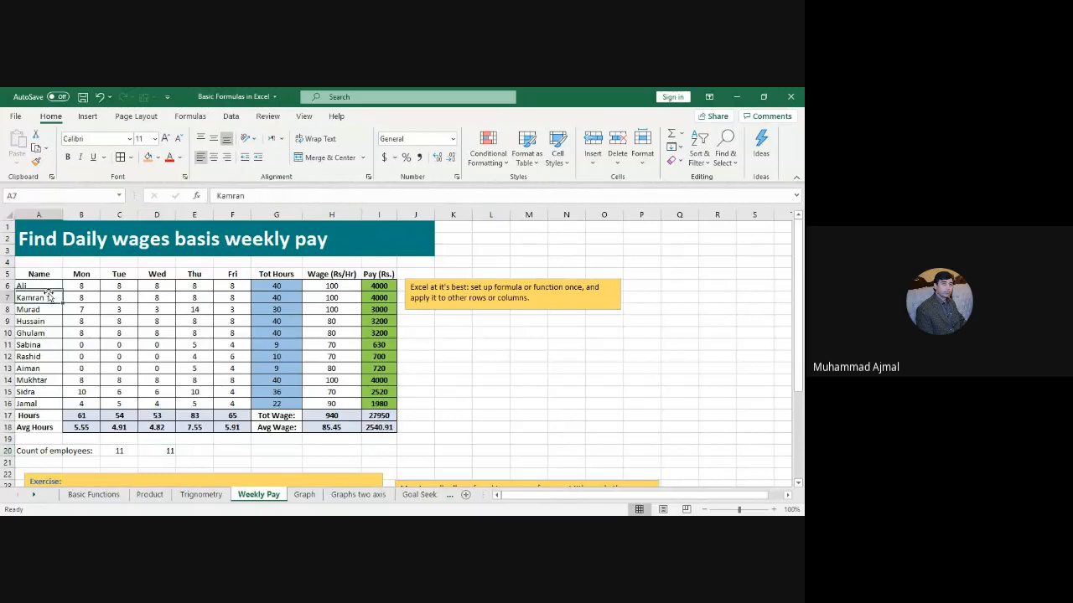
Step: Try a COUNT of the Fri hours F6:F16 in row 20, then clear it
{"action": "left_click", "coordinate": [193, 451]}
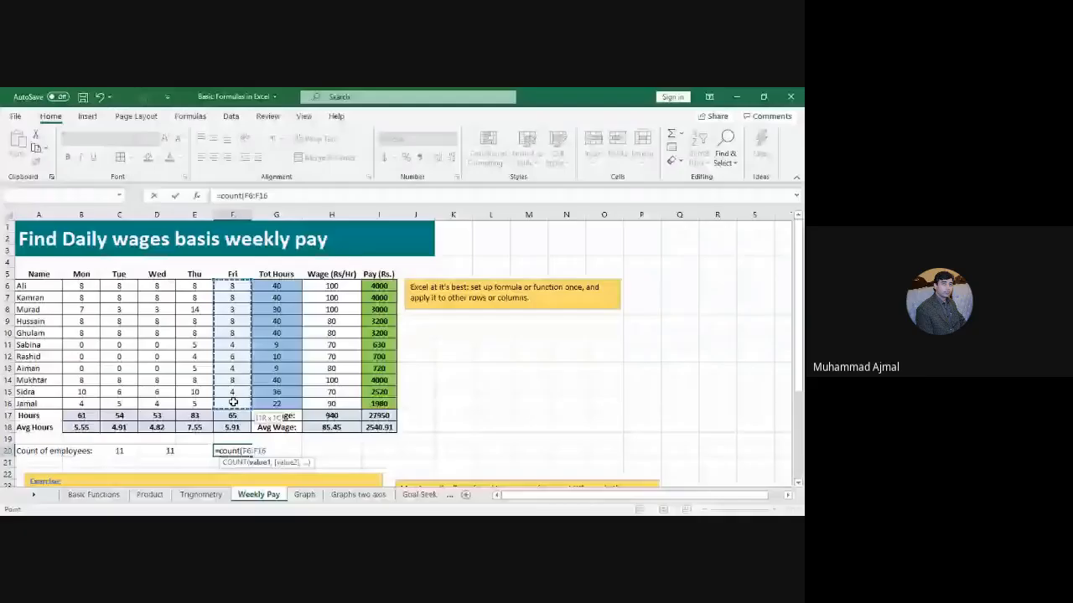
{"action": "left_click_drag", "start_coordinate": [233, 403], "coordinate": [235, 403]}
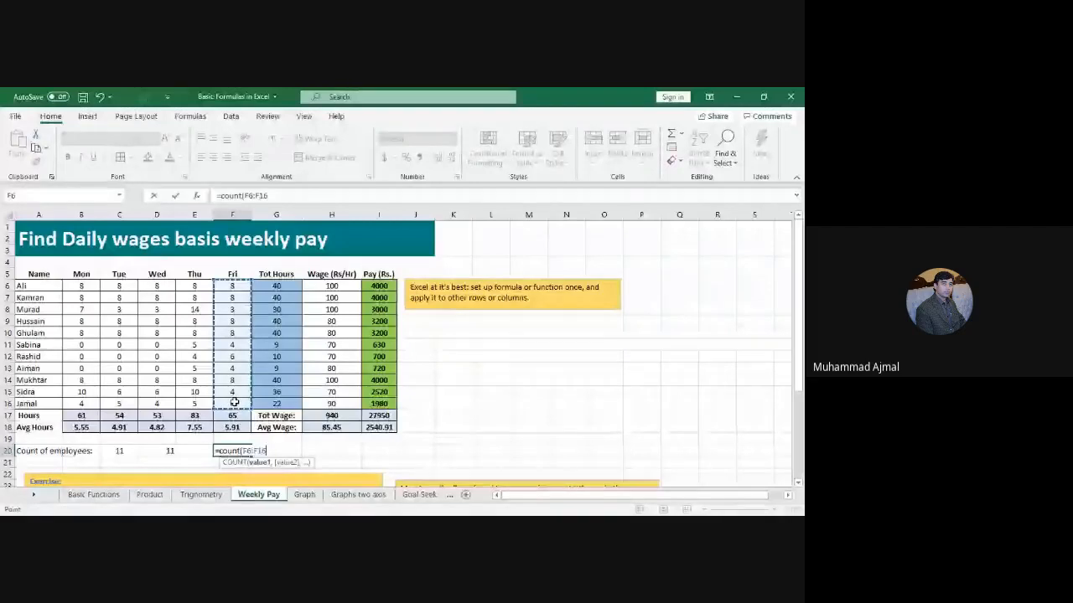
{"action": "key", "text": "Return"}
{"action": "key", "text": "Up"}
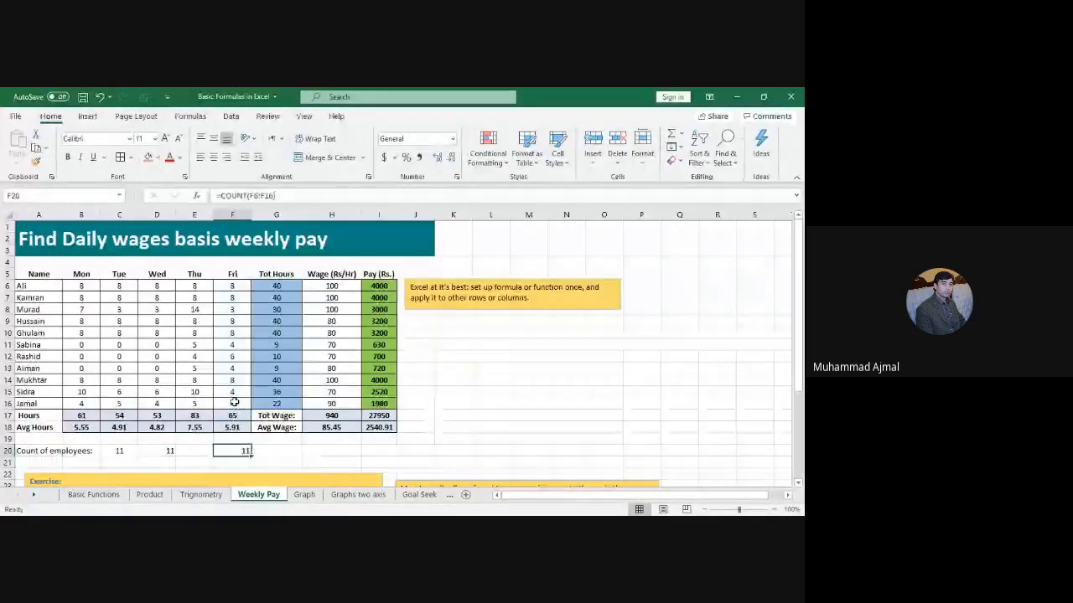
{"action": "type", "text": "="}
{"action": "key", "text": "BackSpace"}
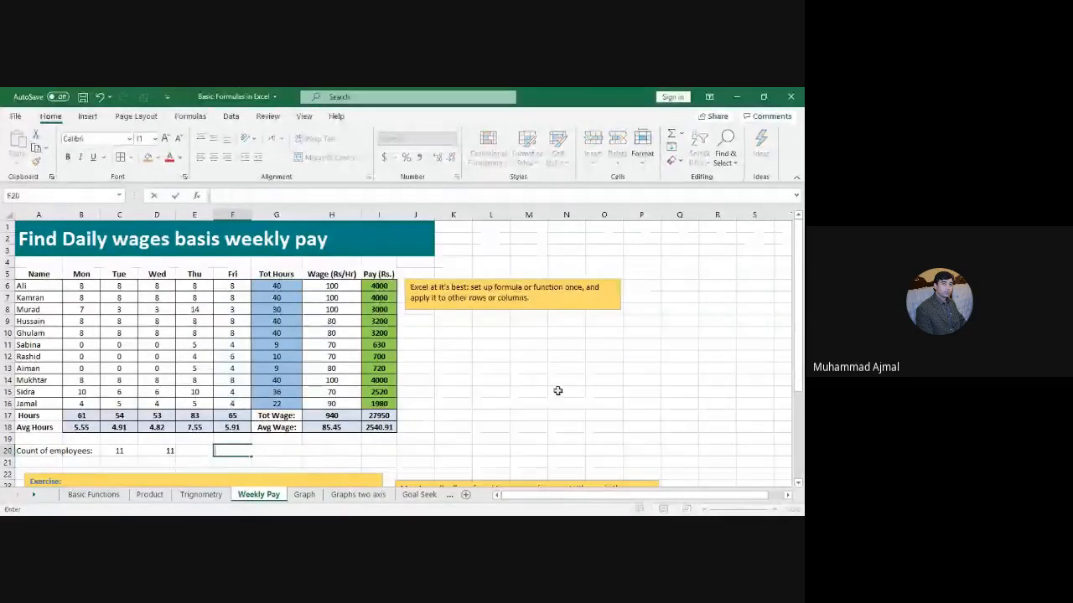
Step: Enter =COUNT(B6:I16) in N15 to count the block's 88 numeric entries
{"action": "left_click", "coordinate": [557, 391]}
{"action": "type", "text": "=cou"}
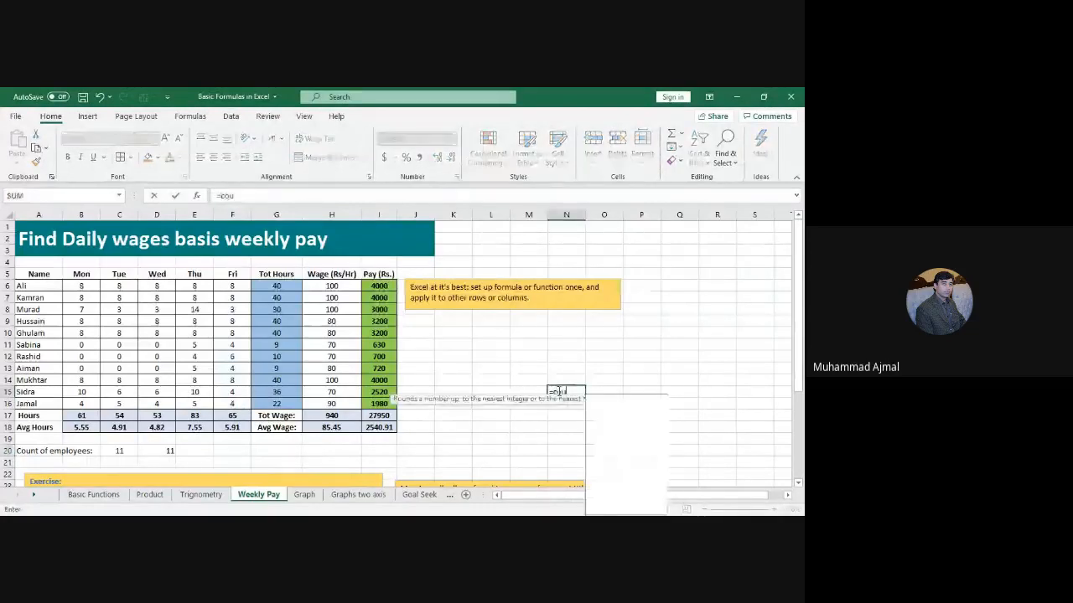
{"action": "type", "text": "nt("}
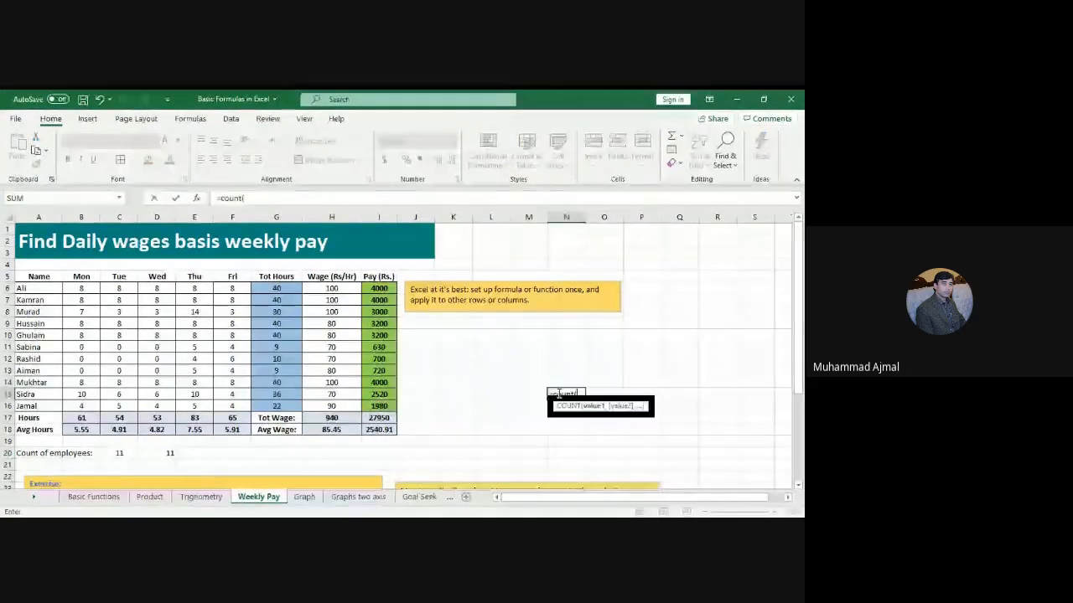
{"action": "left_click_drag", "start_coordinate": [77, 288], "coordinate": [380, 404]}
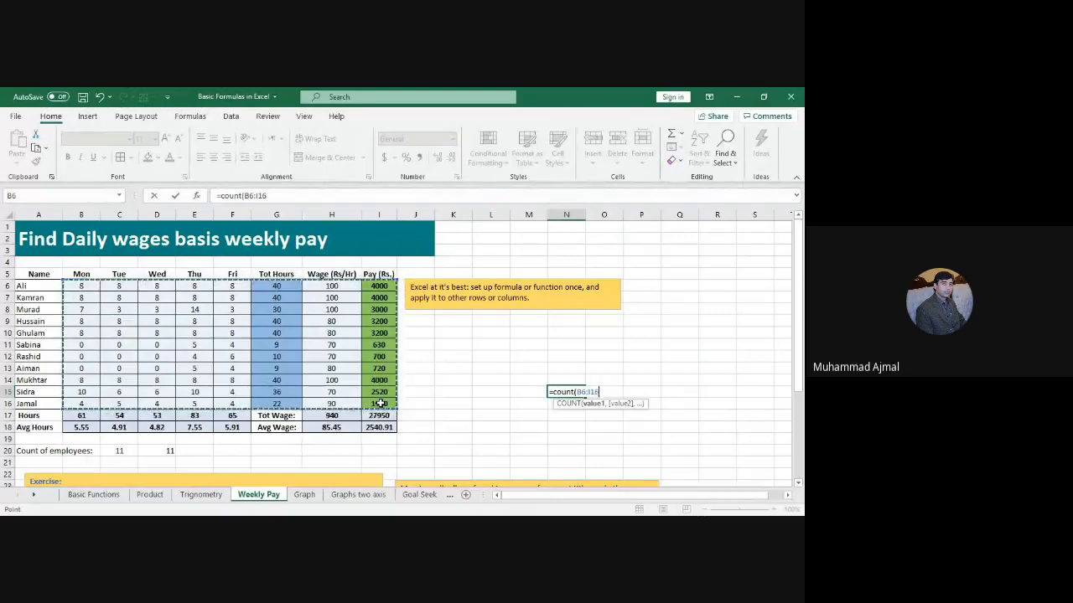
{"action": "type", "text": ")"}
{"action": "key", "text": "Return"}
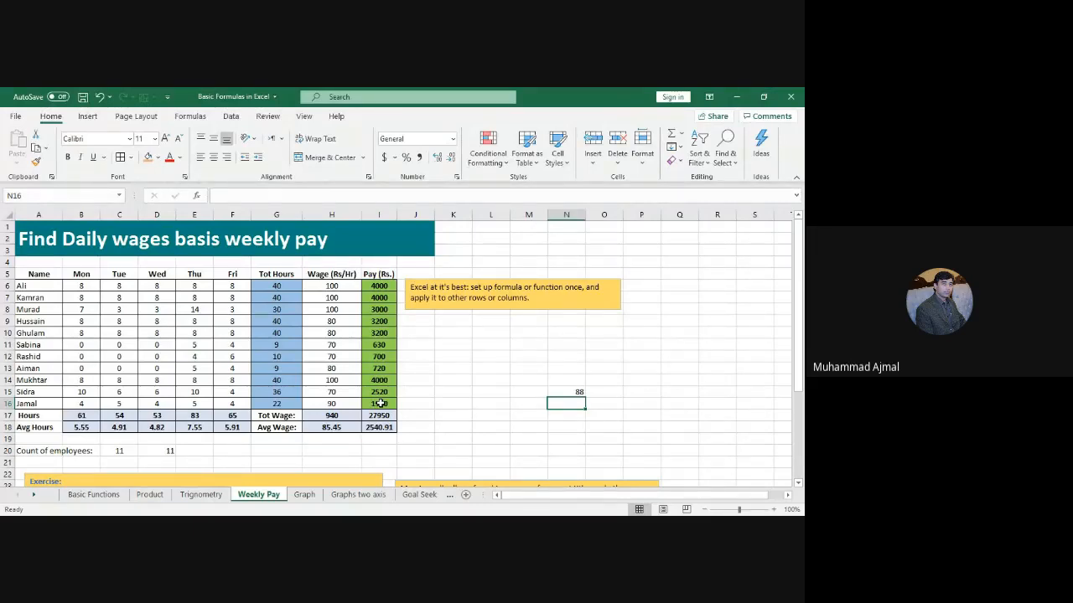
Step: Delete the 88 count from N15, check the A6:A16 name count, and clear D20
{"action": "key", "text": "Up"}
{"action": "key", "text": "Delete"}
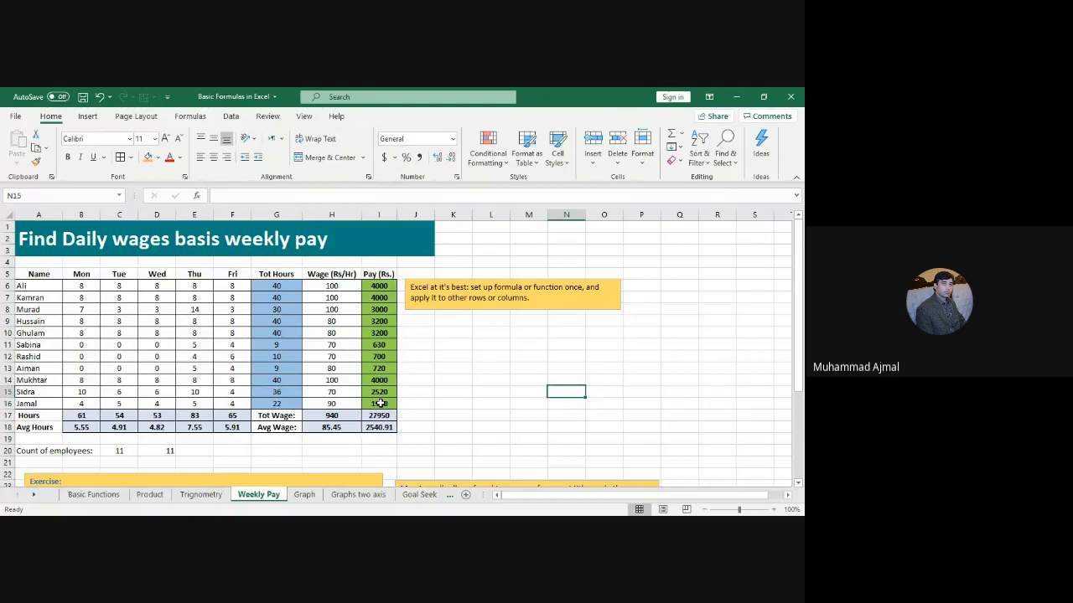
{"action": "left_click", "coordinate": [53, 287]}
{"action": "left_click_drag", "start_coordinate": [53, 287], "coordinate": [45, 404]}
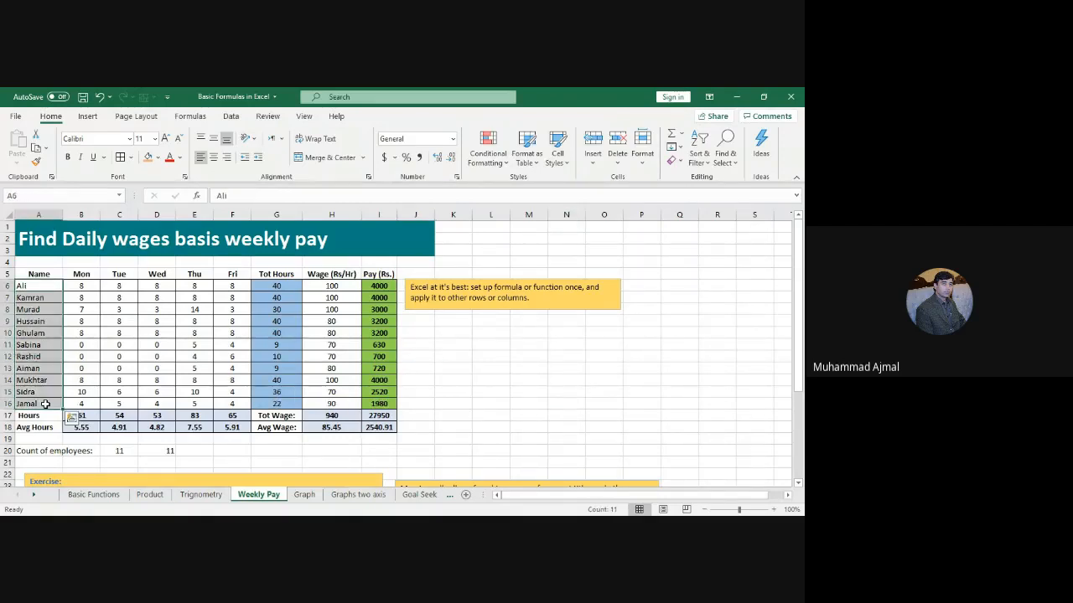
{"action": "left_click", "coordinate": [119, 451]}
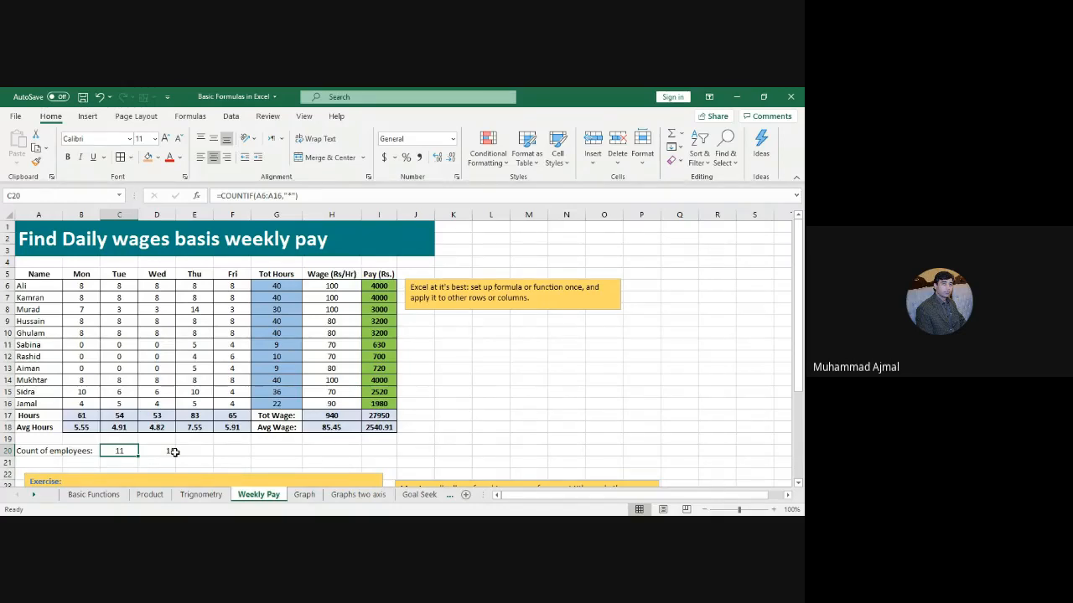
{"action": "left_click", "coordinate": [173, 452]}
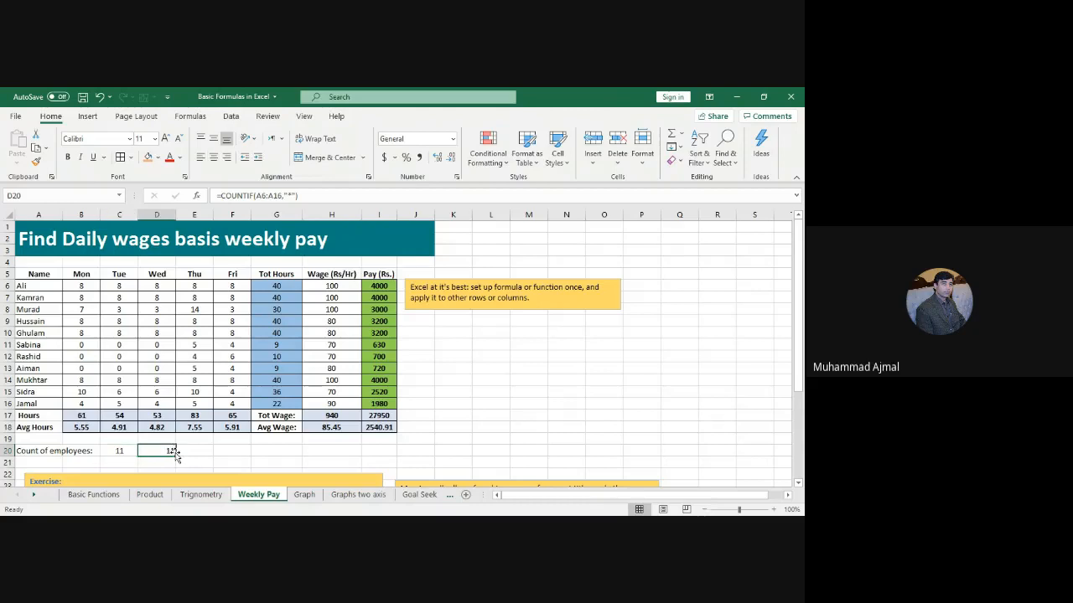
{"action": "left_click", "coordinate": [368, 448]}
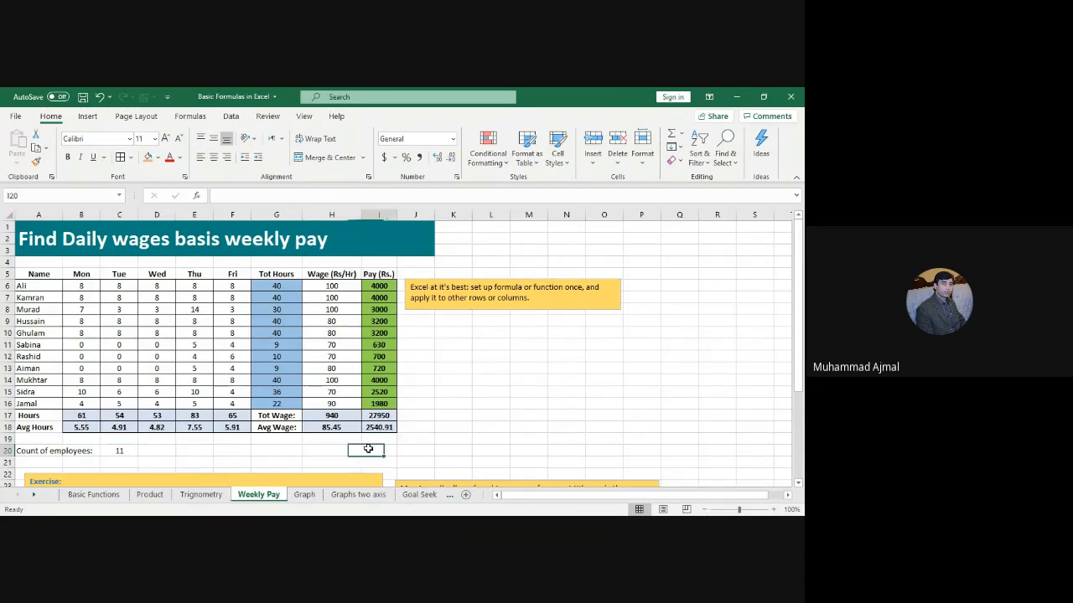
{"action": "key", "text": "Down"}
{"action": "key", "text": "Down"}
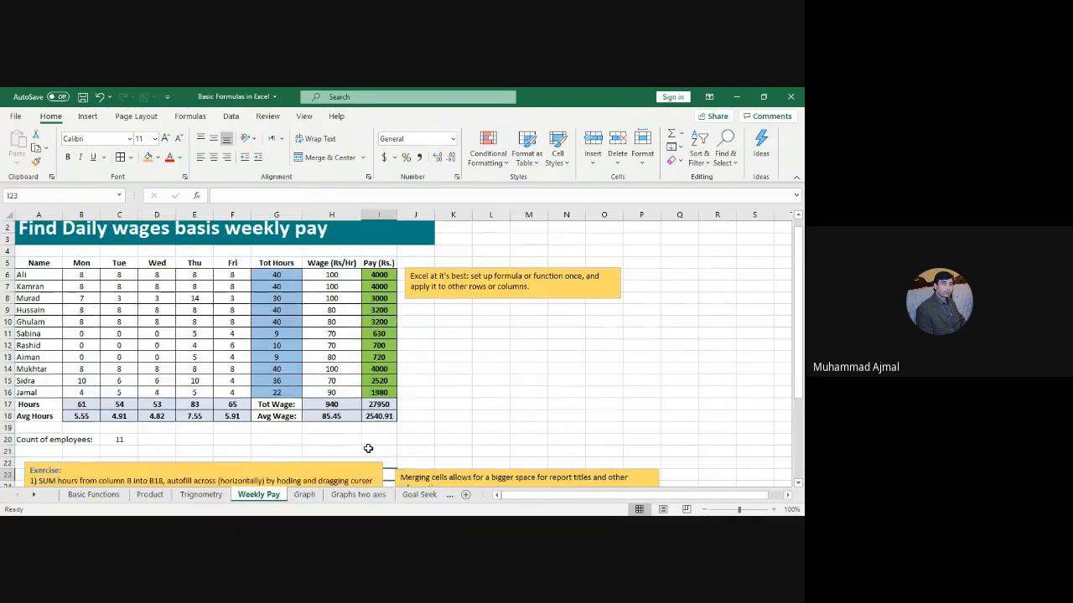
{"action": "key", "text": "Up"}
{"action": "key", "text": "Up"}
{"action": "key", "text": "Up"}
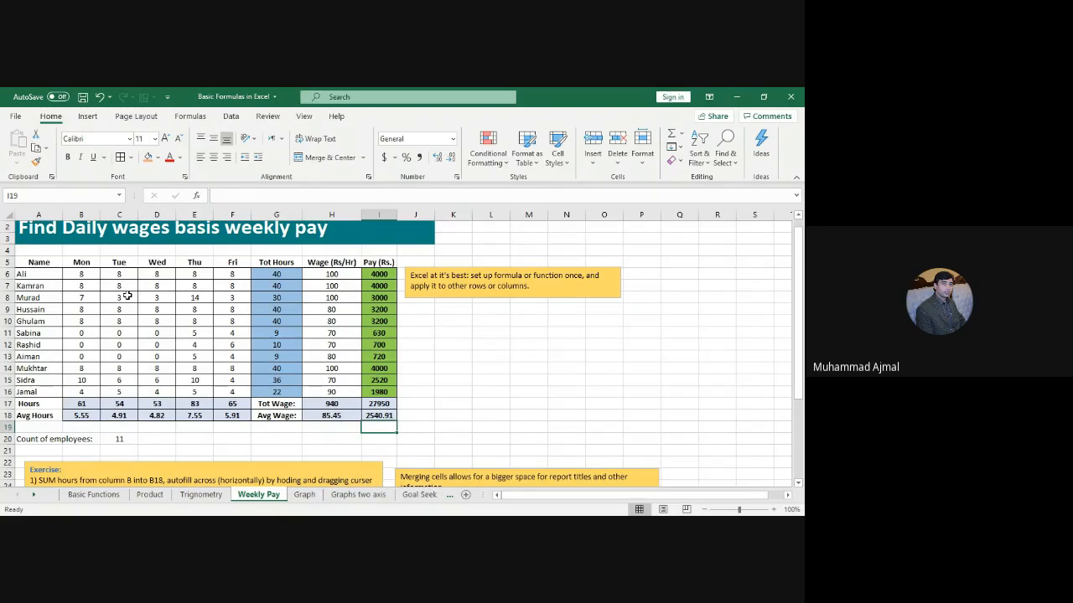
{"action": "left_click", "coordinate": [84, 272]}
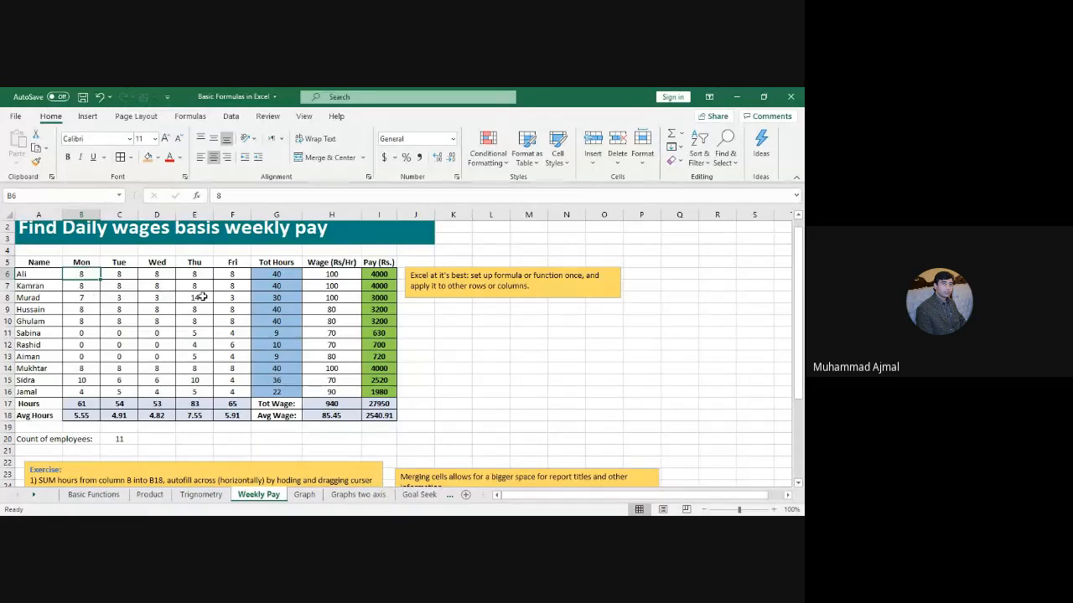
{"action": "left_click", "coordinate": [202, 297]}
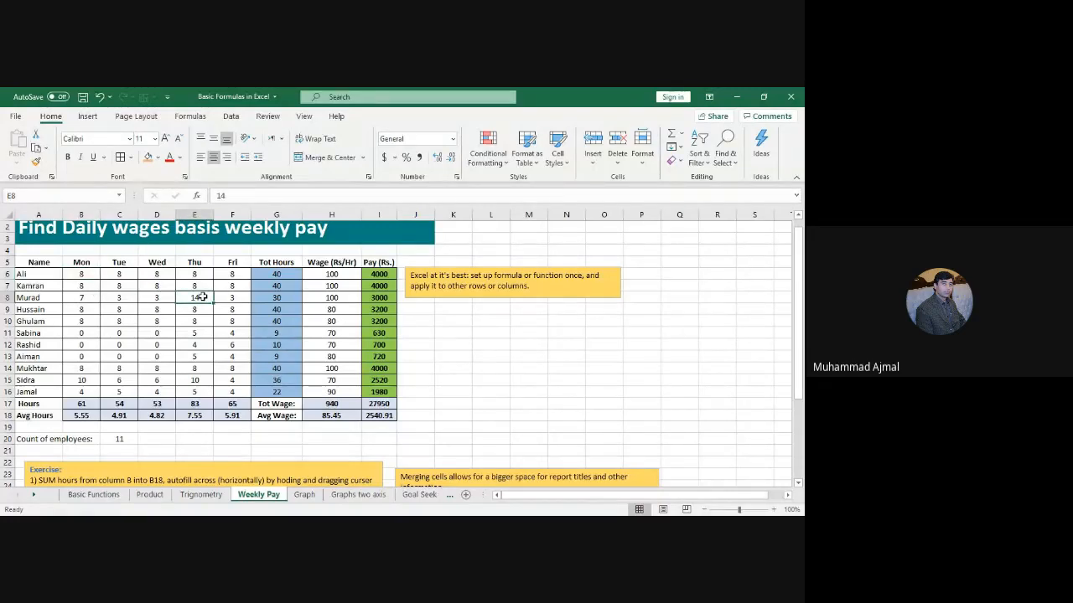
{"action": "left_click_drag", "start_coordinate": [87, 336], "coordinate": [137, 335]}
{"action": "left_click", "coordinate": [120, 346]}
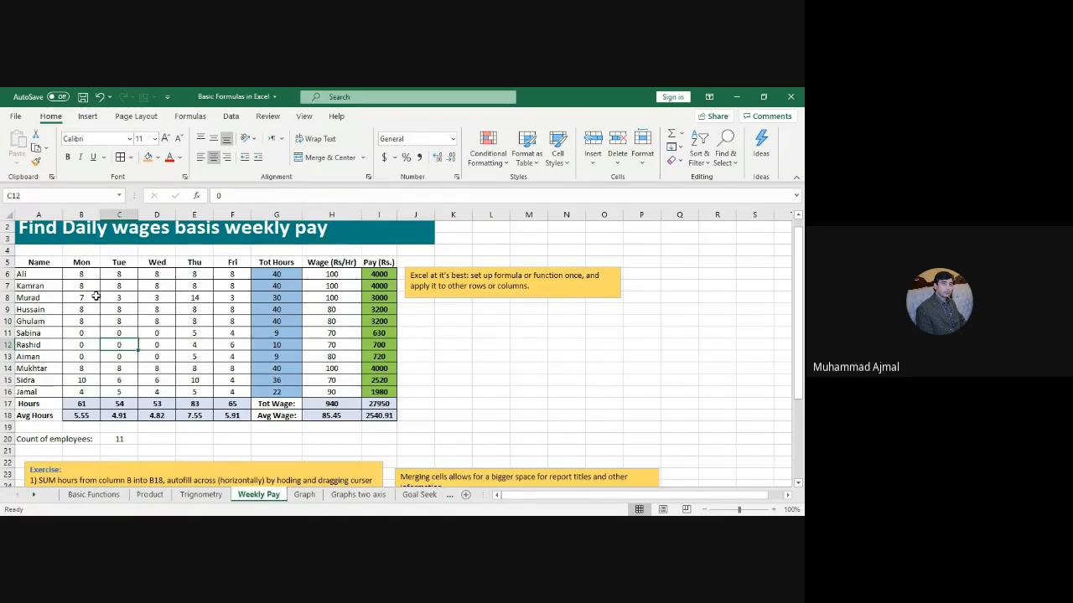
{"action": "left_click", "coordinate": [274, 276]}
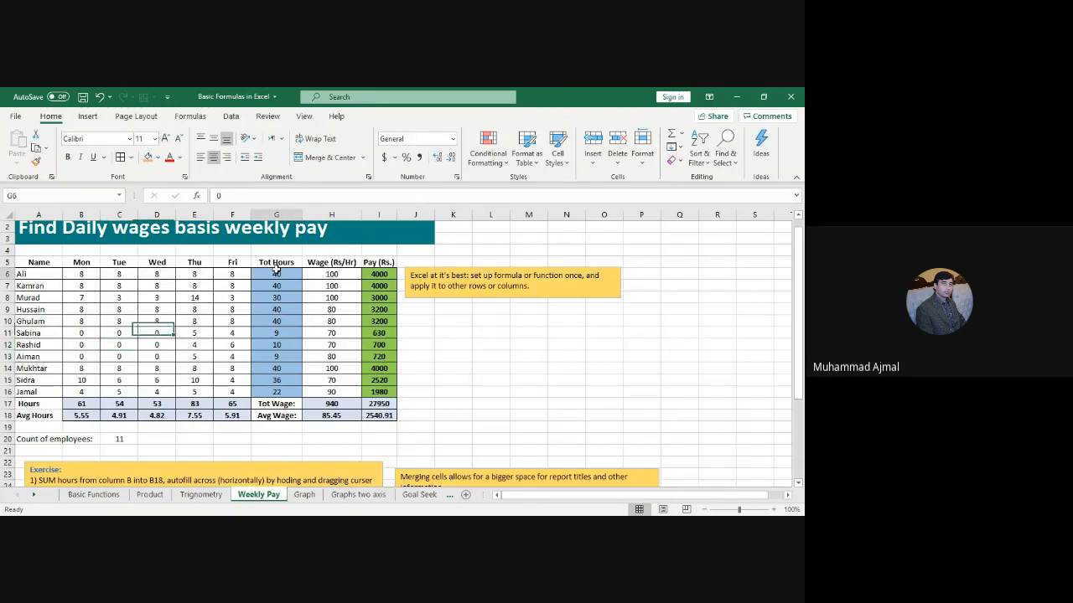
{"action": "left_click_drag", "start_coordinate": [279, 283], "coordinate": [288, 393]}
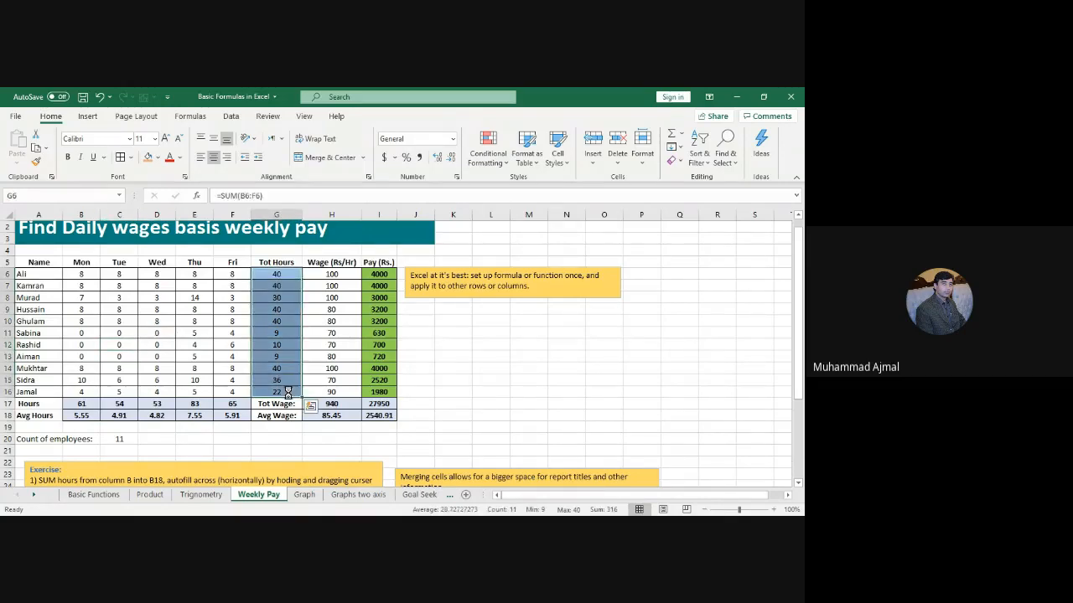
Step: Delete Tot Hours G6:G16, Pay I6:I16, daily totals and averages B17:F18, and wage results H17:H18
{"action": "key", "text": "Delete"}
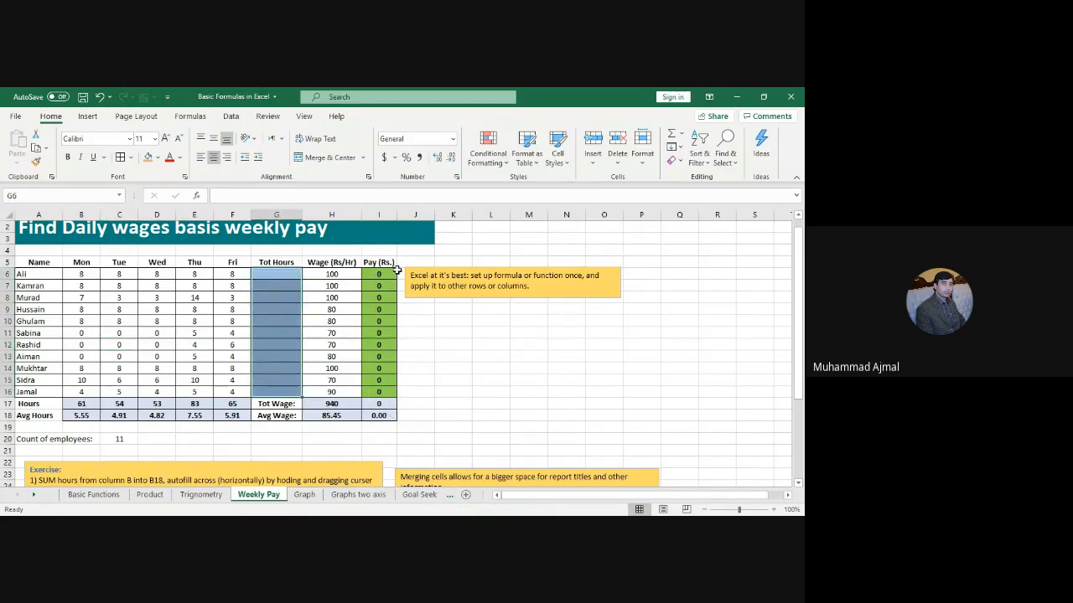
{"action": "left_click_drag", "start_coordinate": [376, 275], "coordinate": [382, 389]}
{"action": "key", "text": "Delete"}
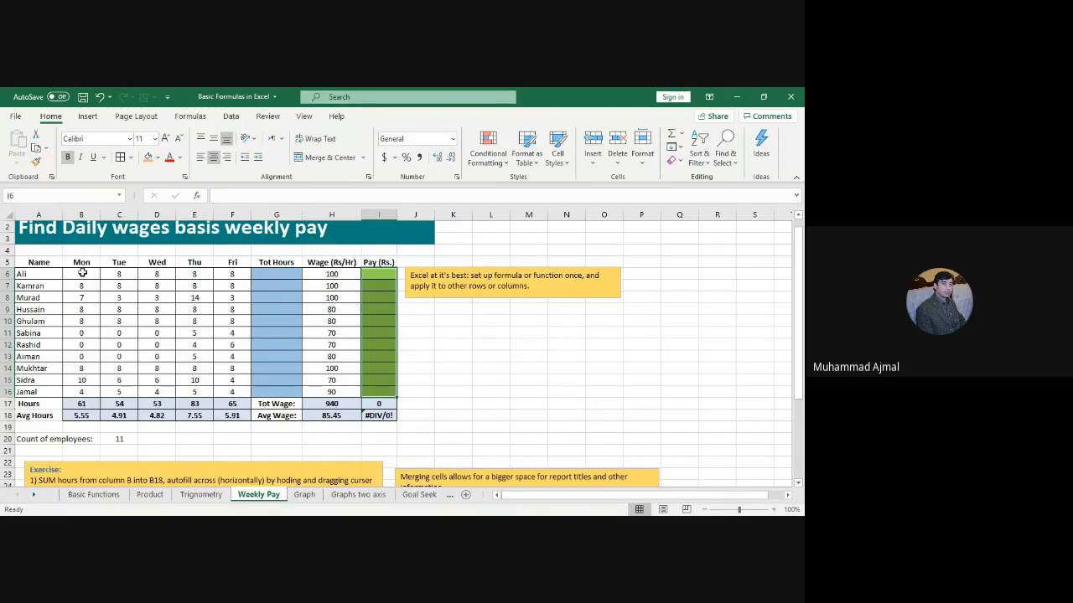
{"action": "left_click", "coordinate": [87, 405]}
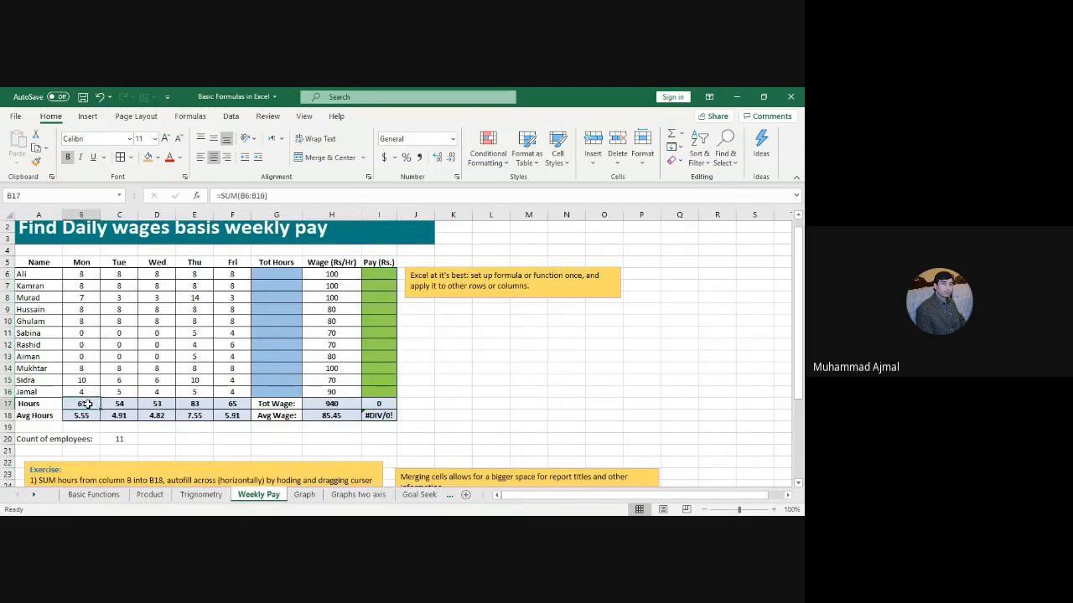
{"action": "key", "text": "shift+Down"}
{"action": "key", "text": "shift+Right"}
{"action": "key", "text": "shift+Right"}
{"action": "key", "text": "shift+Right"}
{"action": "key", "text": "shift+Right"}
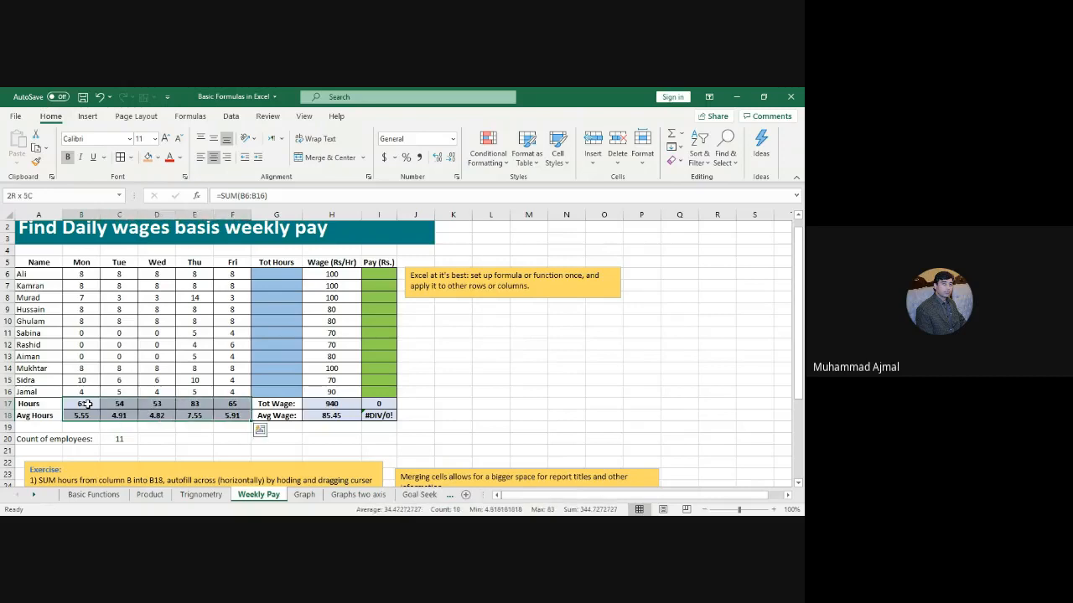
{"action": "key", "text": "Delete"}
{"action": "left_click_drag", "start_coordinate": [332, 404], "coordinate": [337, 414]}
{"action": "key", "text": "Delete"}
{"action": "left_click", "coordinate": [620, 379]}
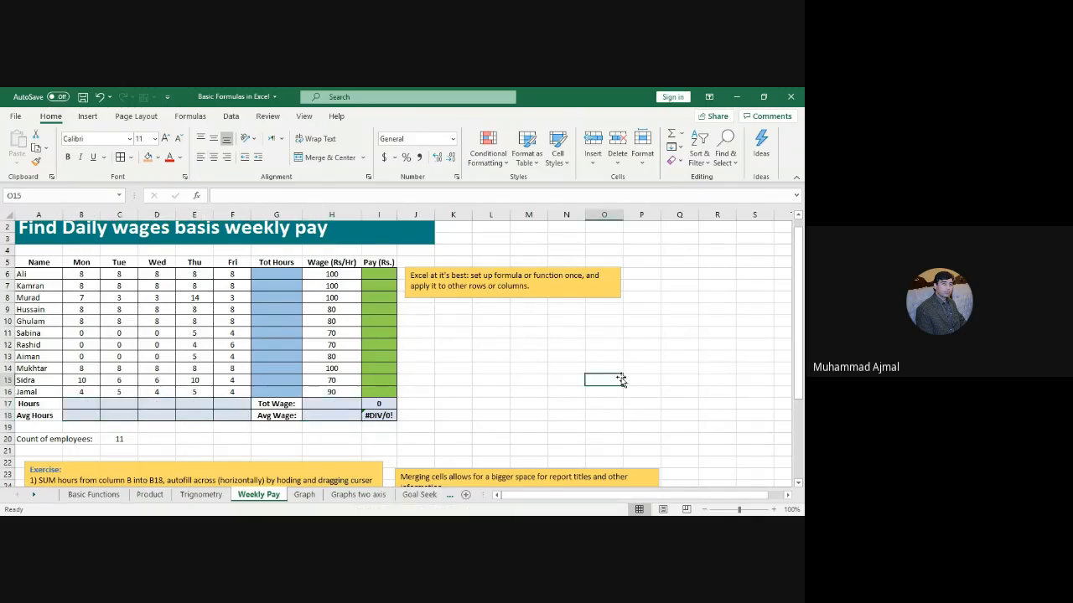
Step: Enter =SUM(B6:B16) in B17 and fill it to F17, giving 61, 54, 53, 83, 65
{"action": "left_click", "coordinate": [82, 403]}
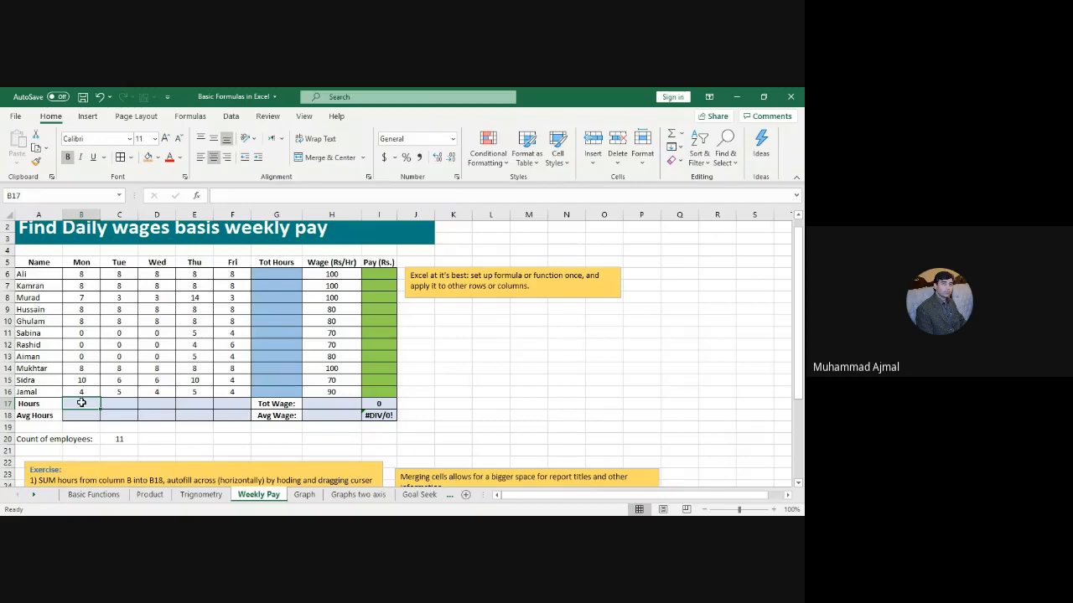
{"action": "type", "text": "=s"}
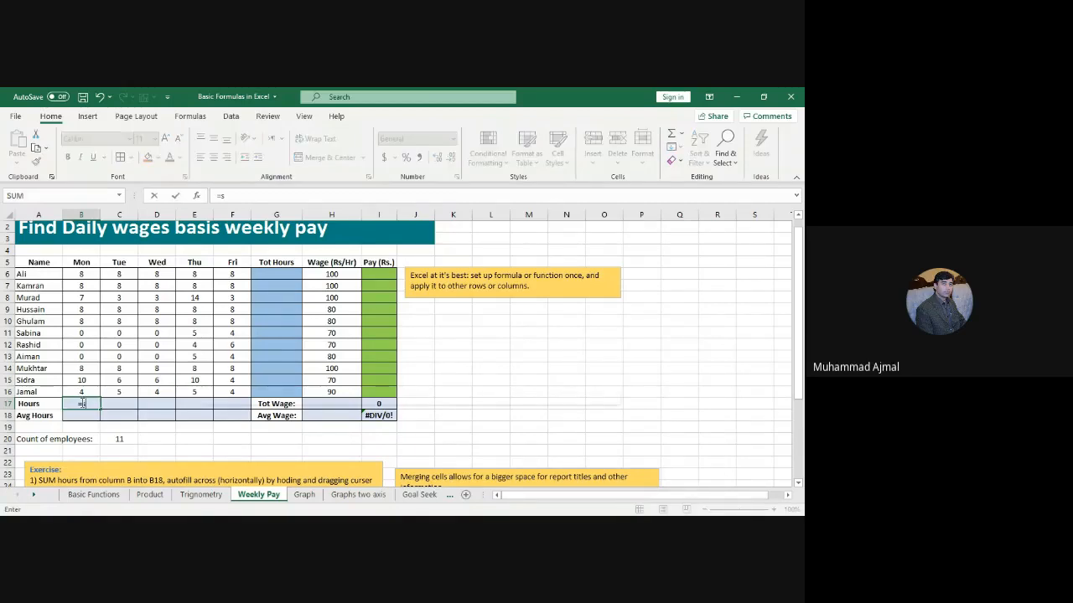
{"action": "type", "text": "um("}
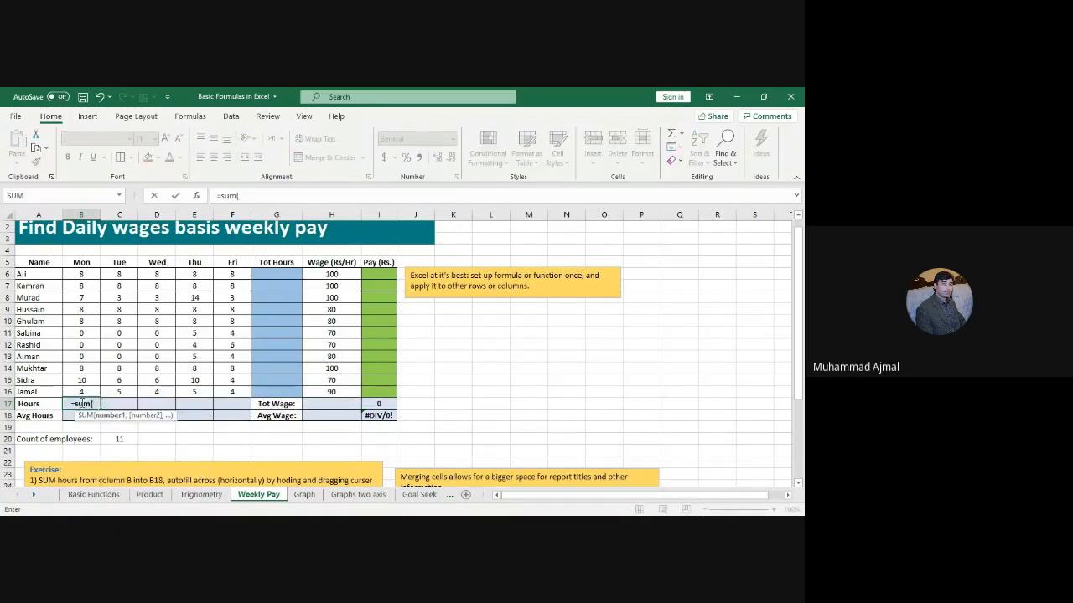
{"action": "key", "text": "Up"}
{"action": "key", "text": "shift+Up"}
{"action": "key", "text": "shift+Up"}
{"action": "key", "text": "shift+Up"}
{"action": "key", "text": "shift+Up"}
{"action": "key", "text": "shift+Up"}
{"action": "key", "text": "shift+Up"}
{"action": "key", "text": "shift+Up"}
{"action": "key", "text": "shift+Up"}
{"action": "key", "text": "shift+Up"}
{"action": "key", "text": "shift+Up"}
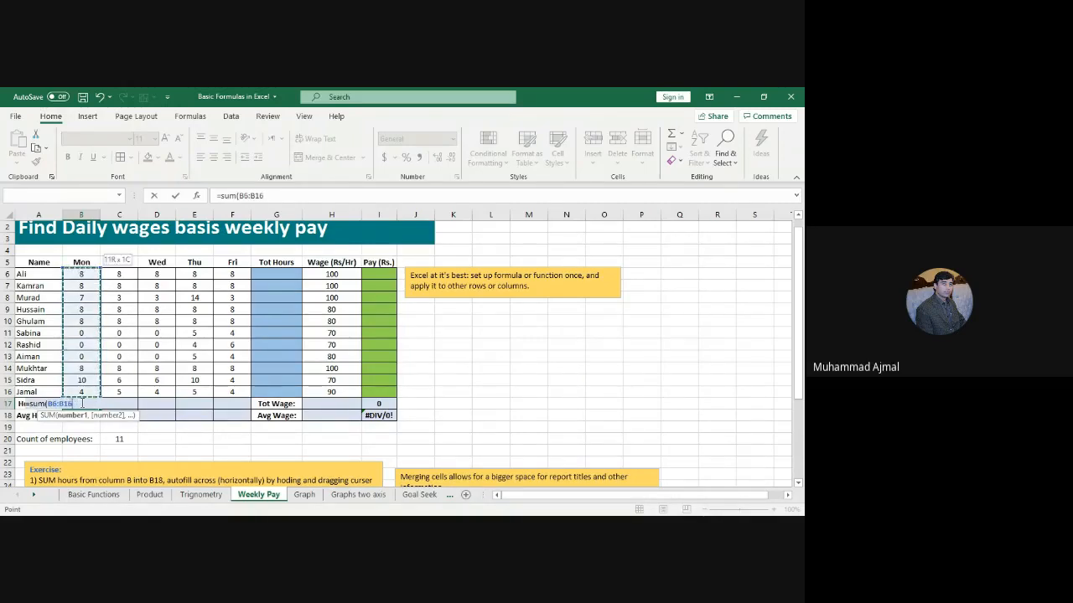
{"action": "key", "text": "Return"}
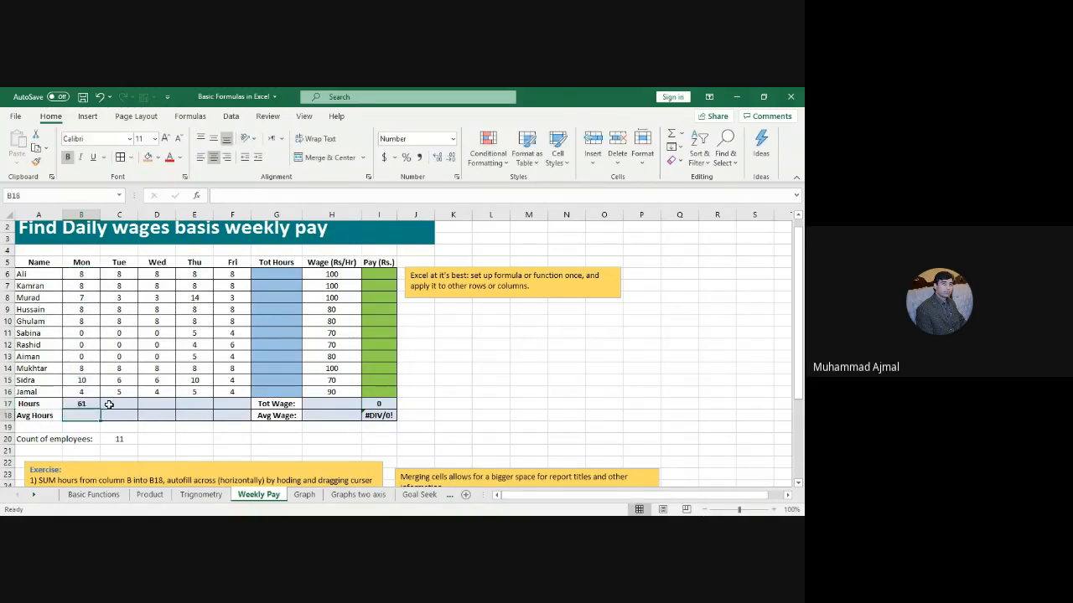
{"action": "left_click", "coordinate": [96, 404]}
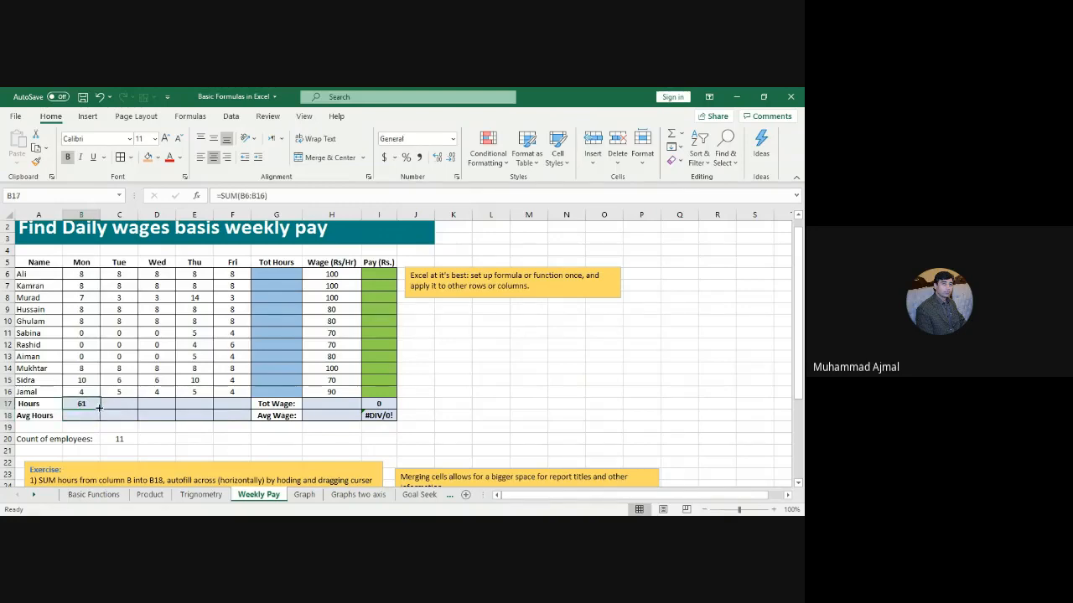
{"action": "left_click_drag", "start_coordinate": [100, 411], "coordinate": [239, 404]}
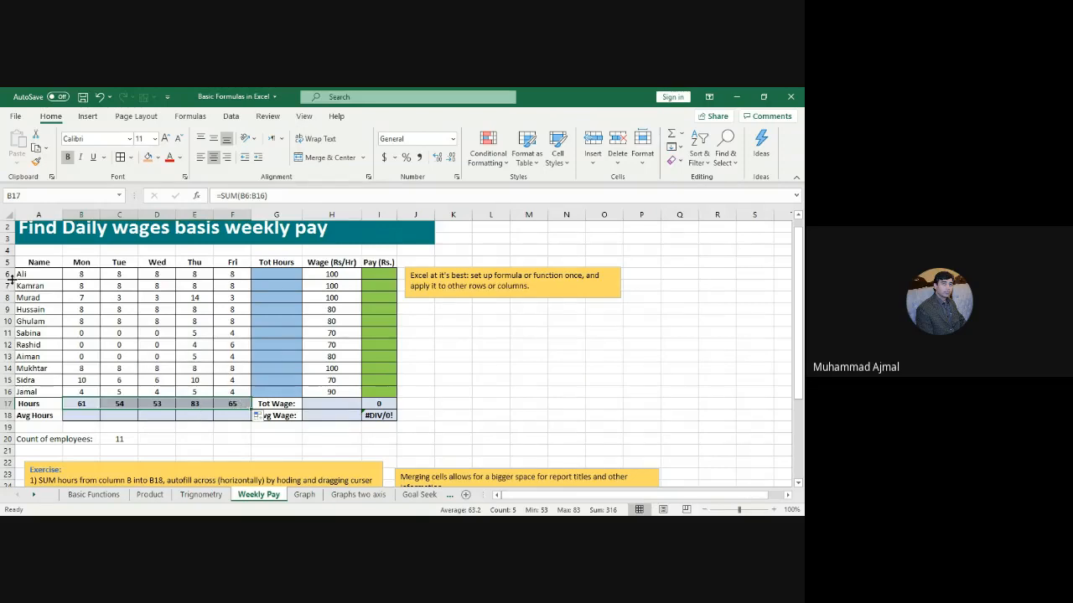
Step: Enter =AVERAGE(B6:B16) in B18 and fill it right to F18, giving 5.55 through 5.91
{"action": "left_click", "coordinate": [84, 414]}
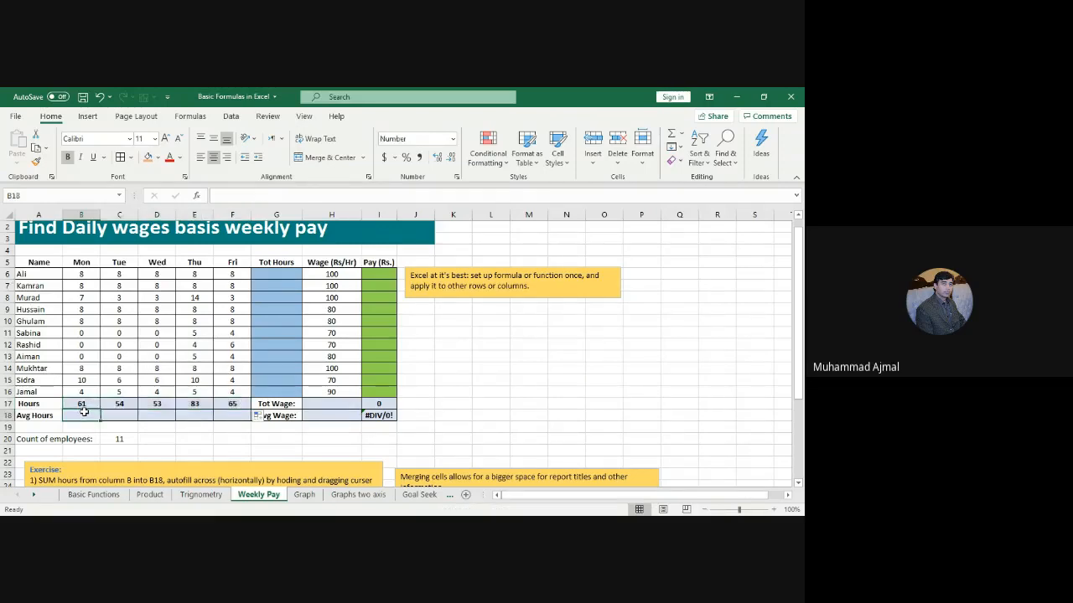
{"action": "type", "text": "="}
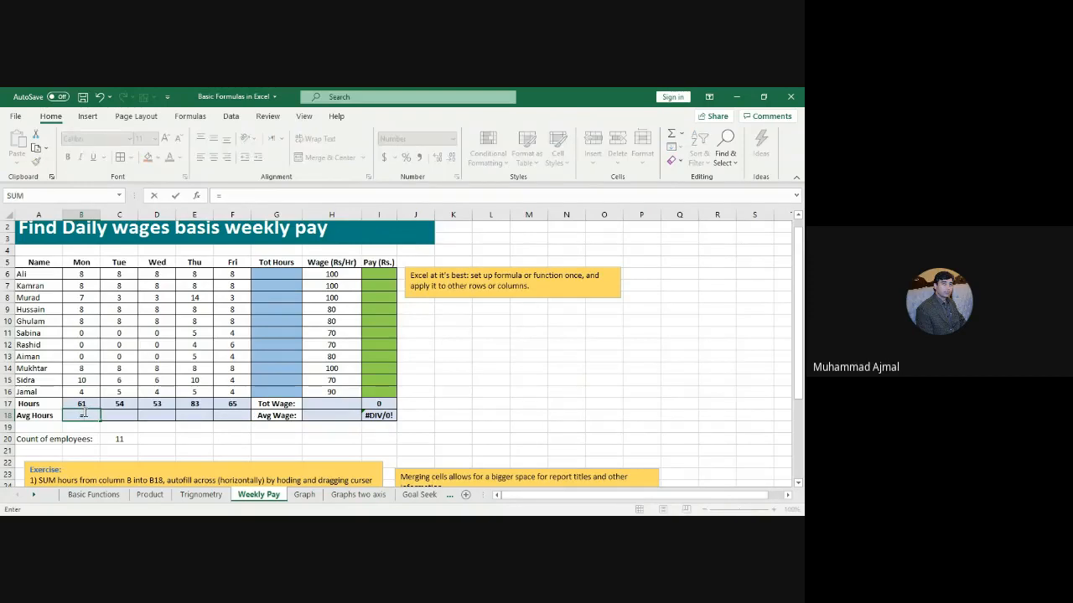
{"action": "type", "text": "average"}
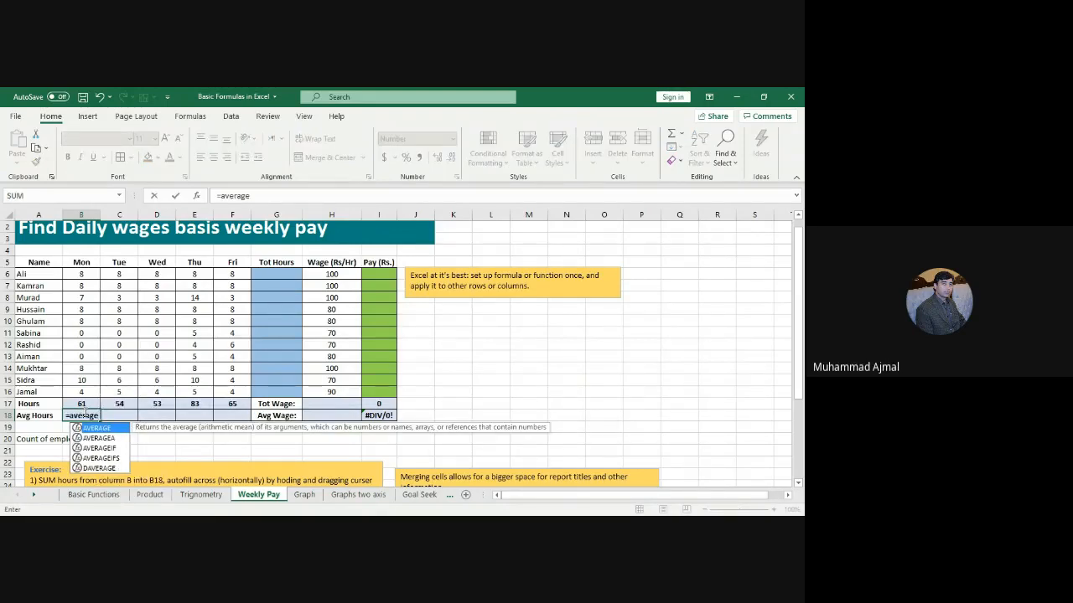
{"action": "type", "text": "("}
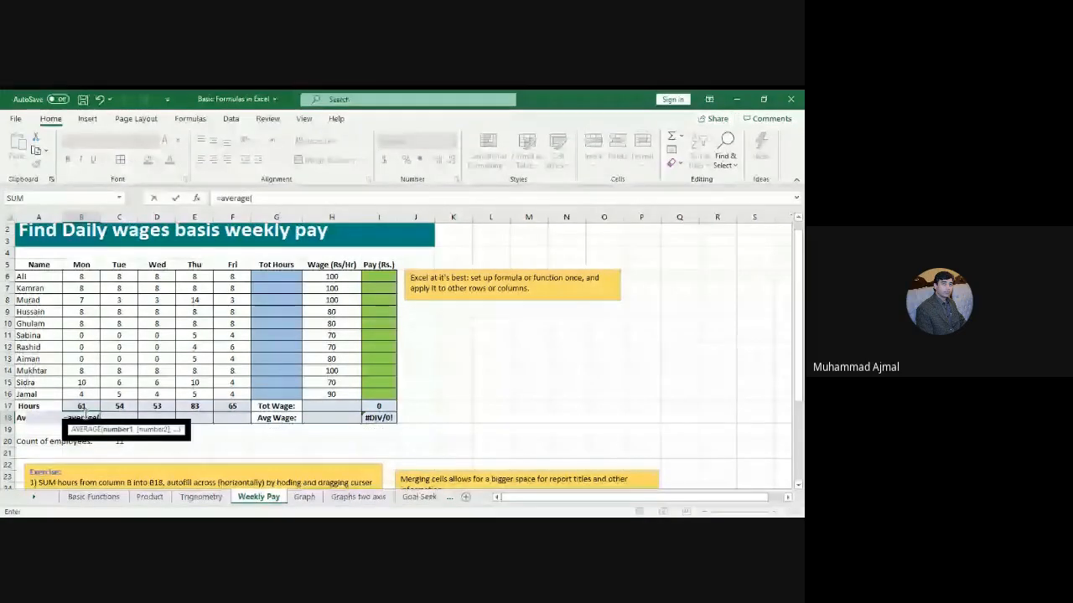
{"action": "left_click_drag", "start_coordinate": [81, 274], "coordinate": [81, 392]}
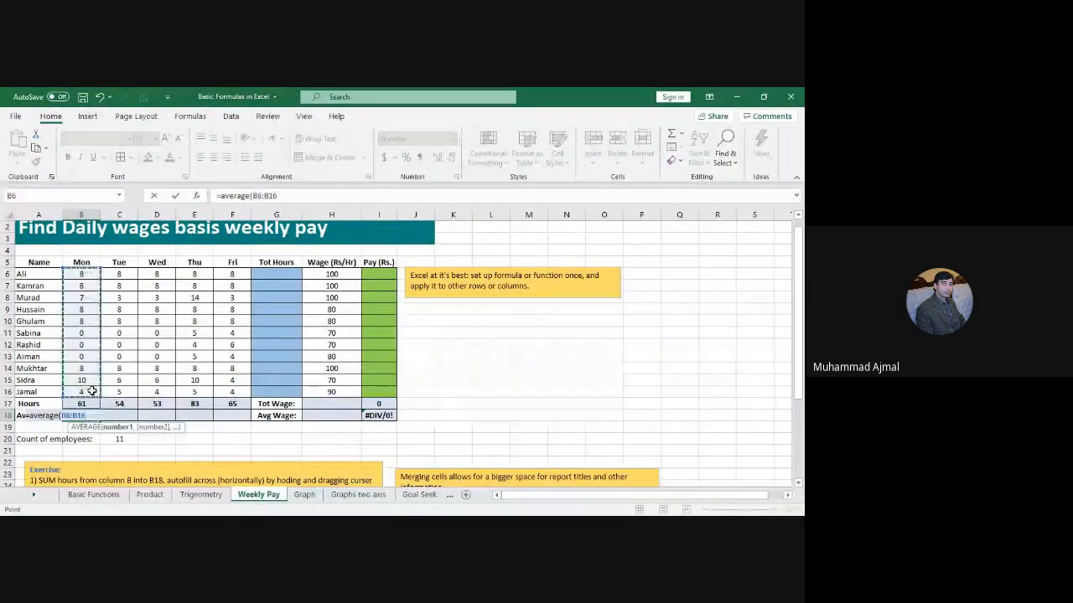
{"action": "key", "text": "Return"}
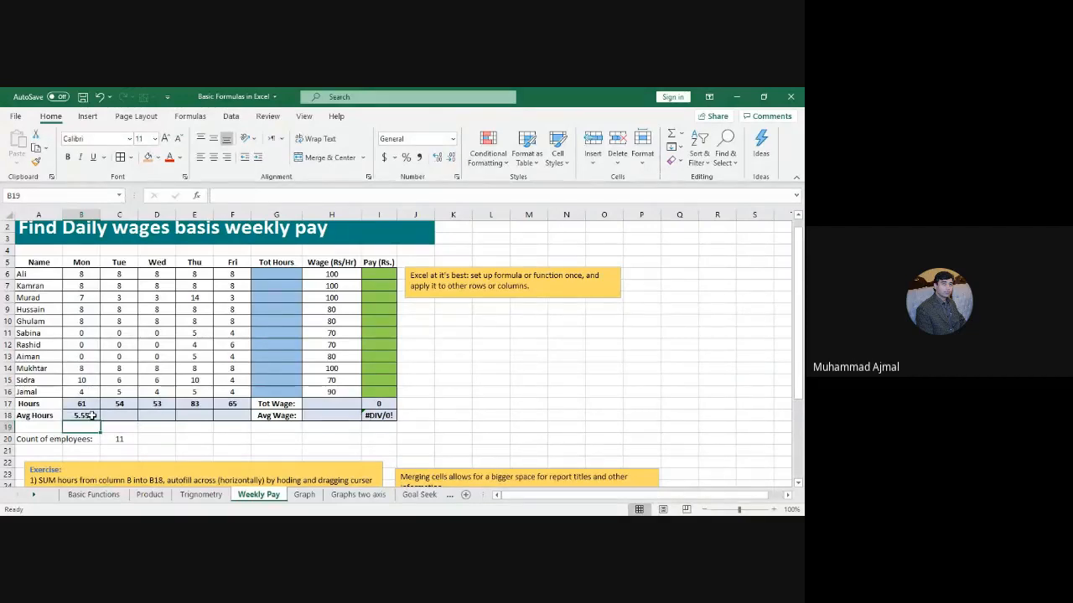
{"action": "left_click", "coordinate": [90, 415]}
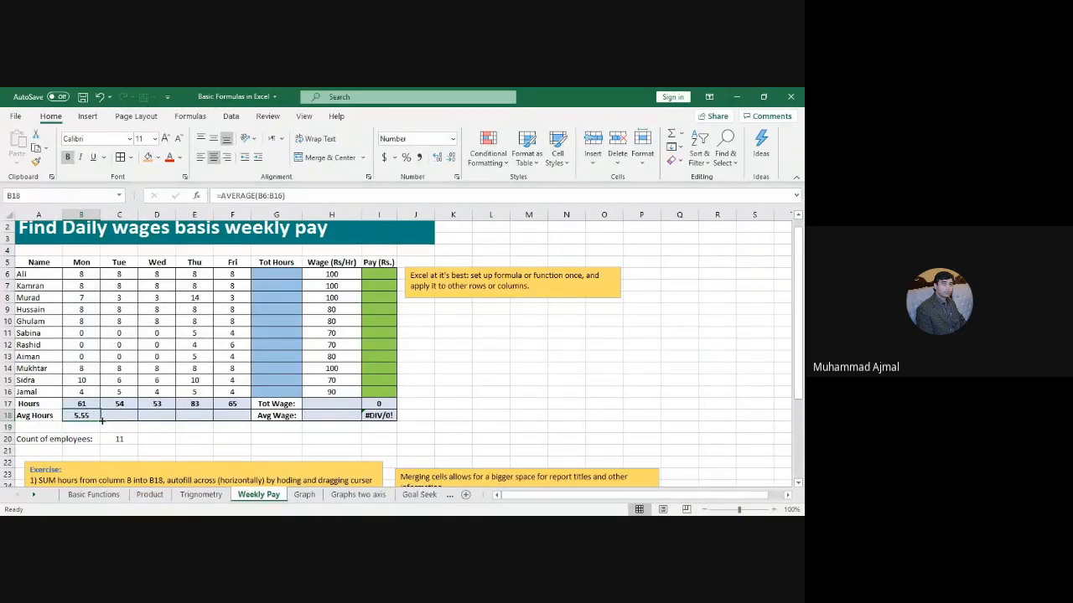
{"action": "left_click_drag", "start_coordinate": [102, 422], "coordinate": [242, 422]}
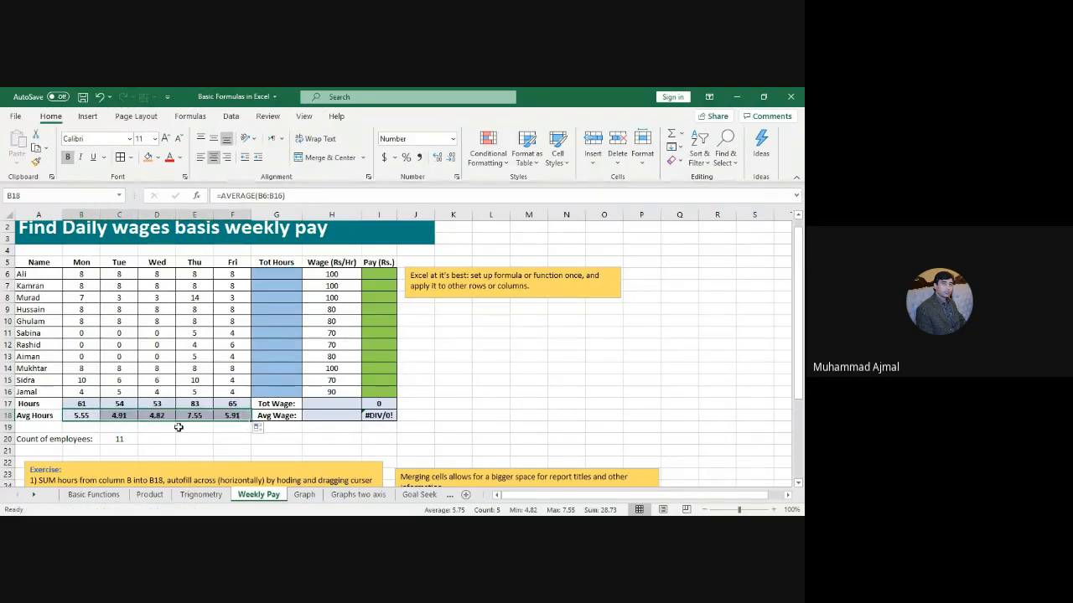
{"action": "left_click", "coordinate": [276, 274]}
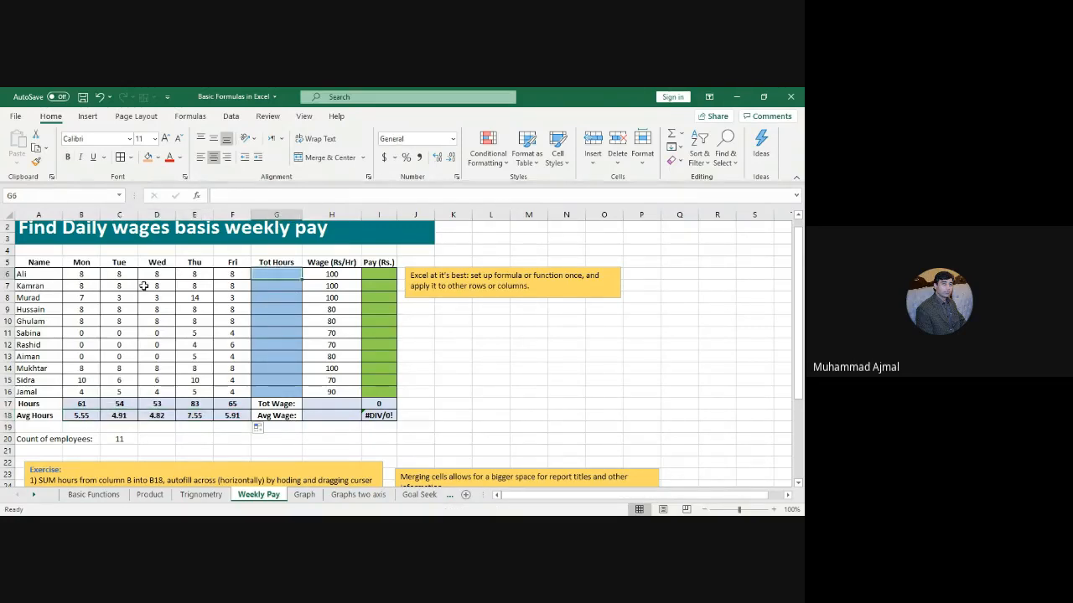
Step: Enter =SUM(B6:F6) in G6 and fill it down to G16 for each employee's weekly hours
{"action": "left_click", "coordinate": [84, 274]}
{"action": "left_click_drag", "start_coordinate": [84, 275], "coordinate": [239, 274]}
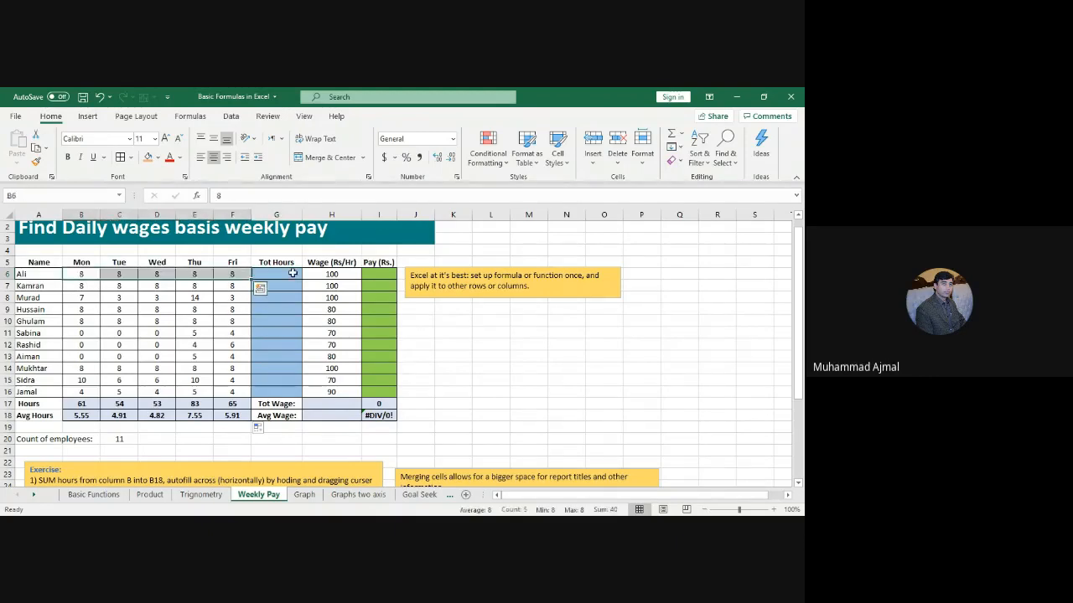
{"action": "left_click", "coordinate": [292, 274]}
{"action": "type", "text": "=sum("}
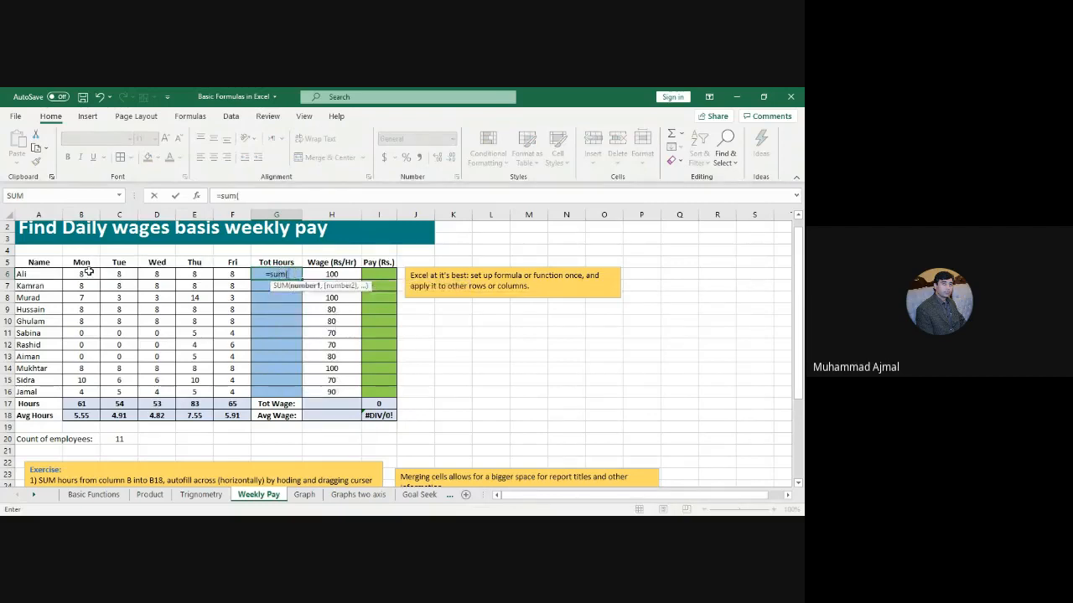
{"action": "left_click_drag", "start_coordinate": [88, 274], "coordinate": [231, 276]}
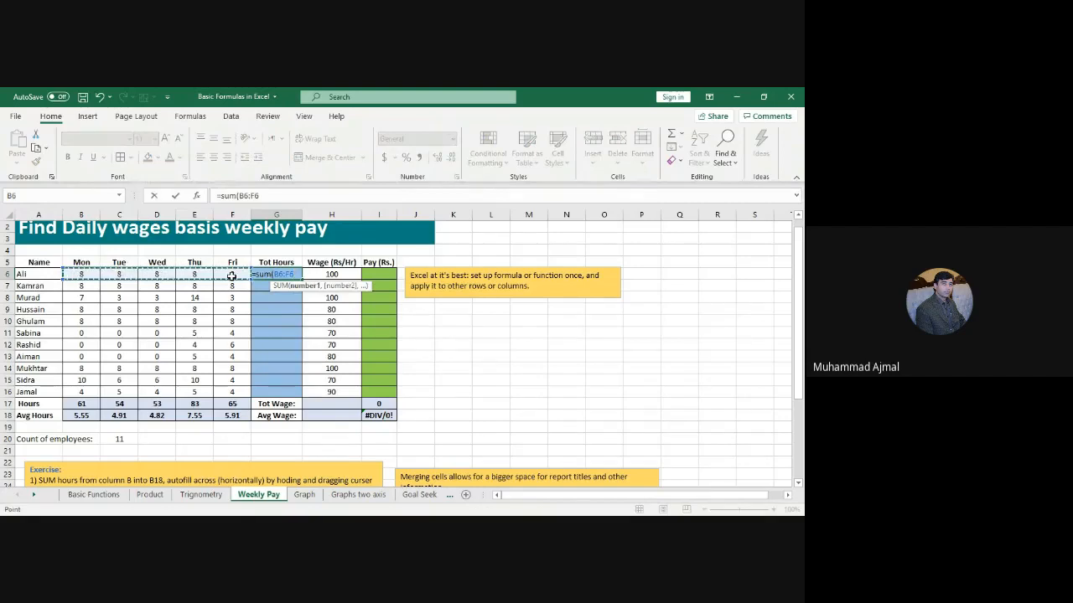
{"action": "key", "text": "Return"}
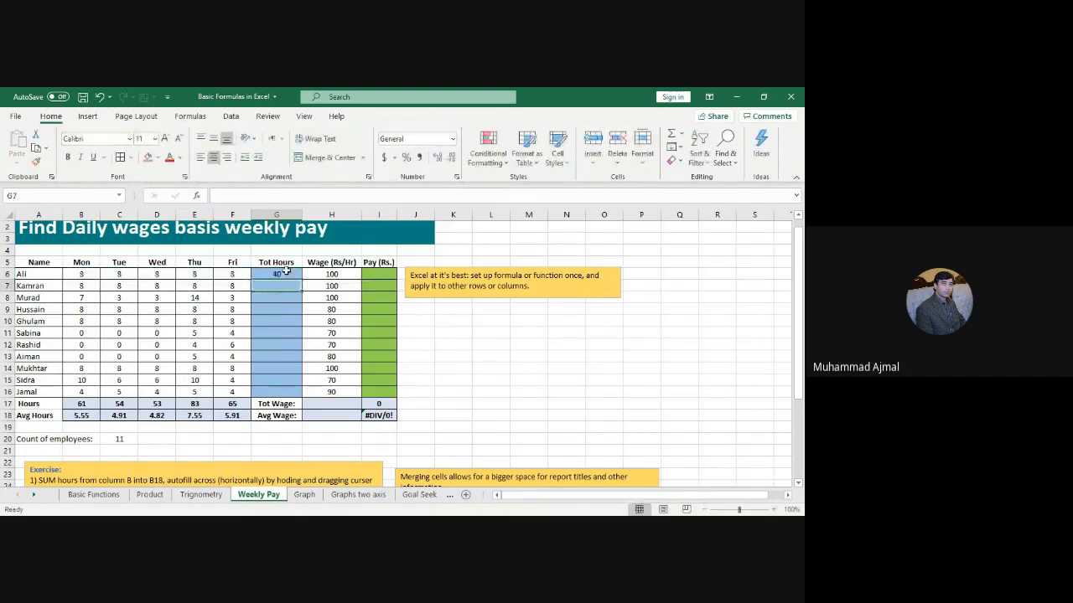
{"action": "left_click", "coordinate": [286, 272]}
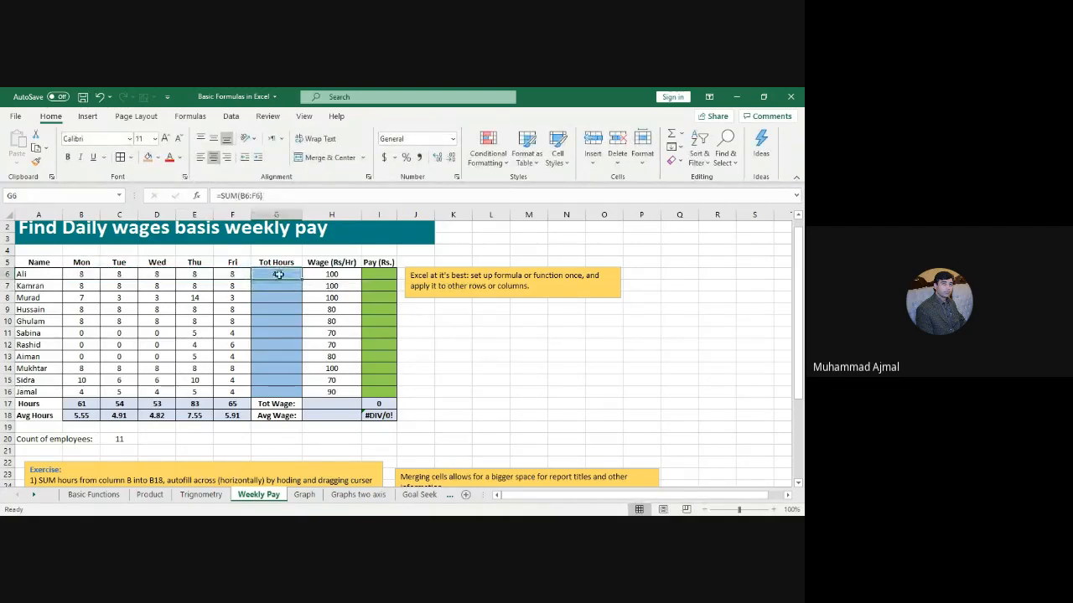
{"action": "left_click_drag", "start_coordinate": [303, 279], "coordinate": [303, 394]}
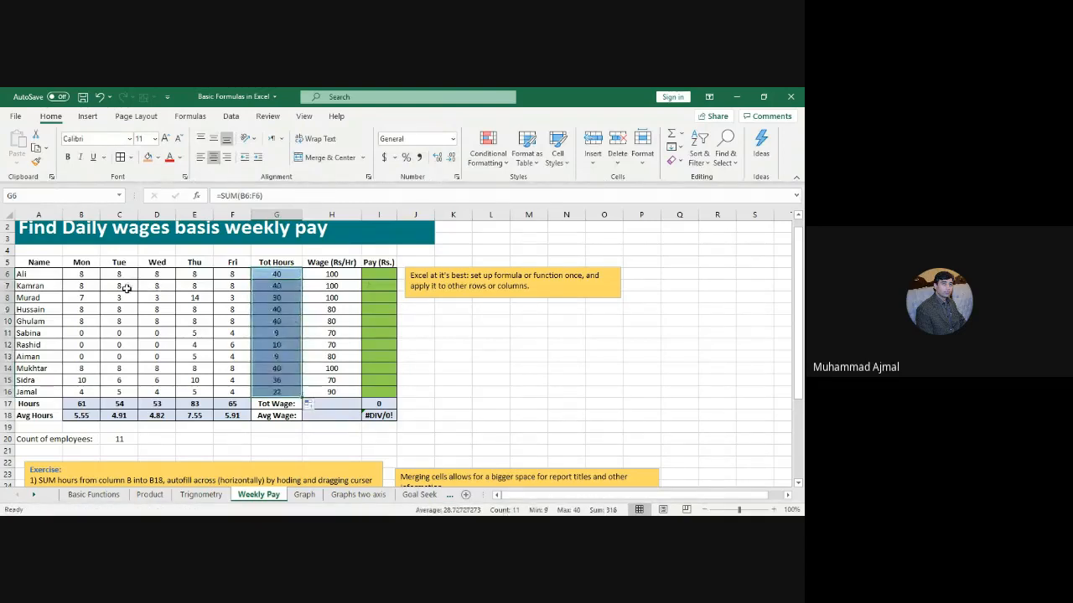
{"action": "left_click_drag", "start_coordinate": [83, 274], "coordinate": [237, 274]}
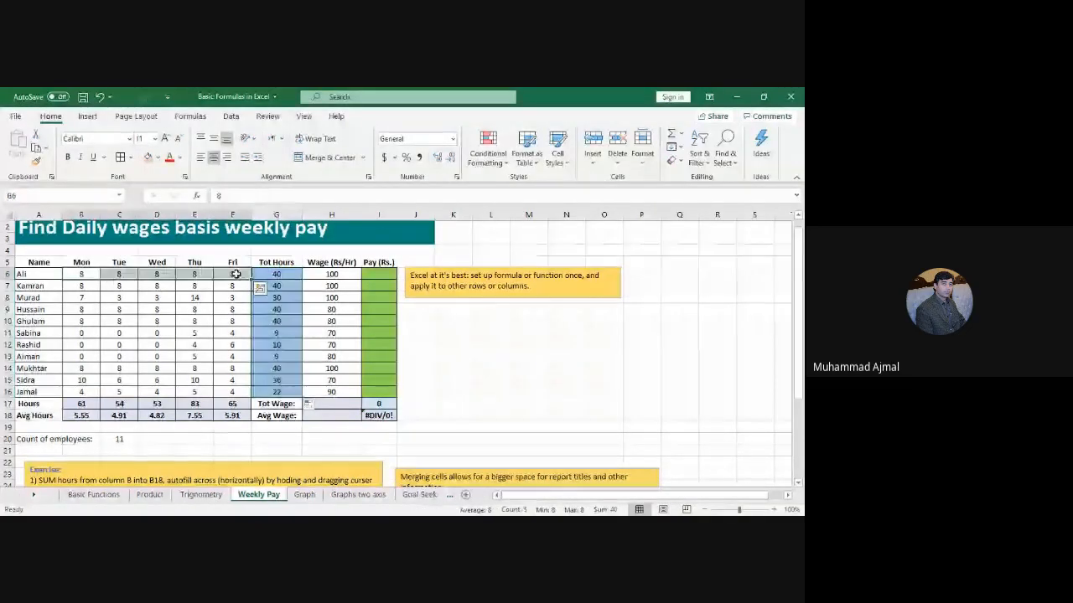
{"action": "left_click", "coordinate": [276, 274]}
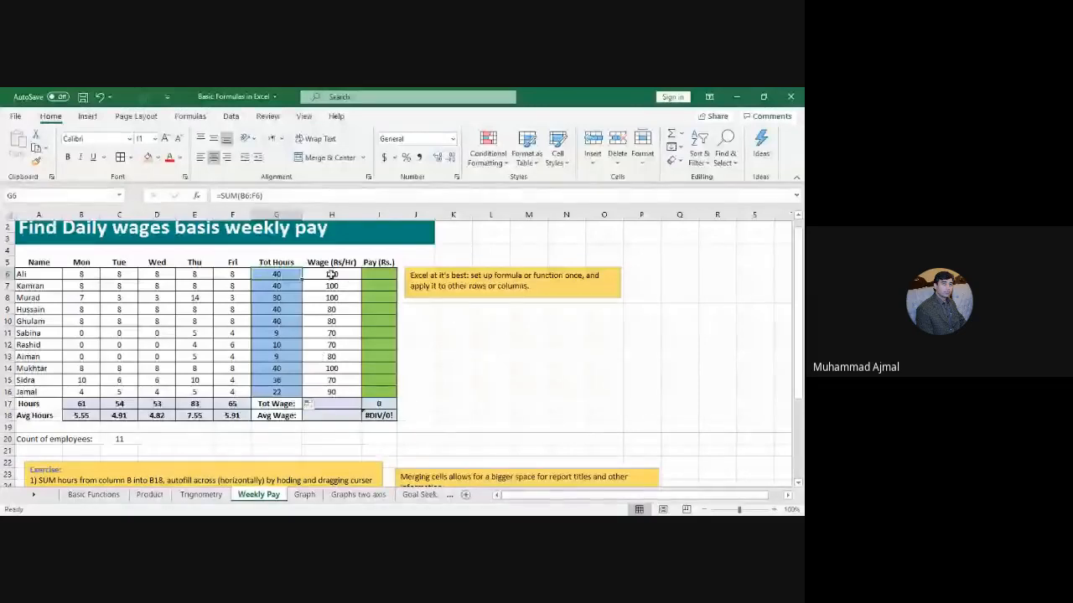
Step: Compare G6's total hours with H6's hourly wage, then begin a formula with = in I6
{"action": "left_click", "coordinate": [332, 274]}
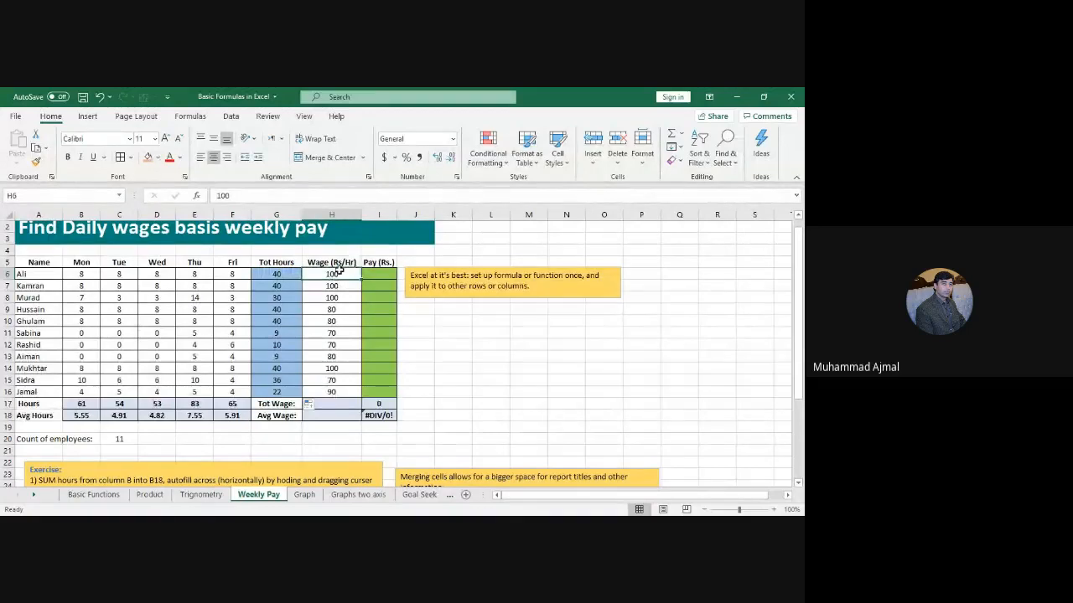
{"action": "left_click", "coordinate": [275, 274]}
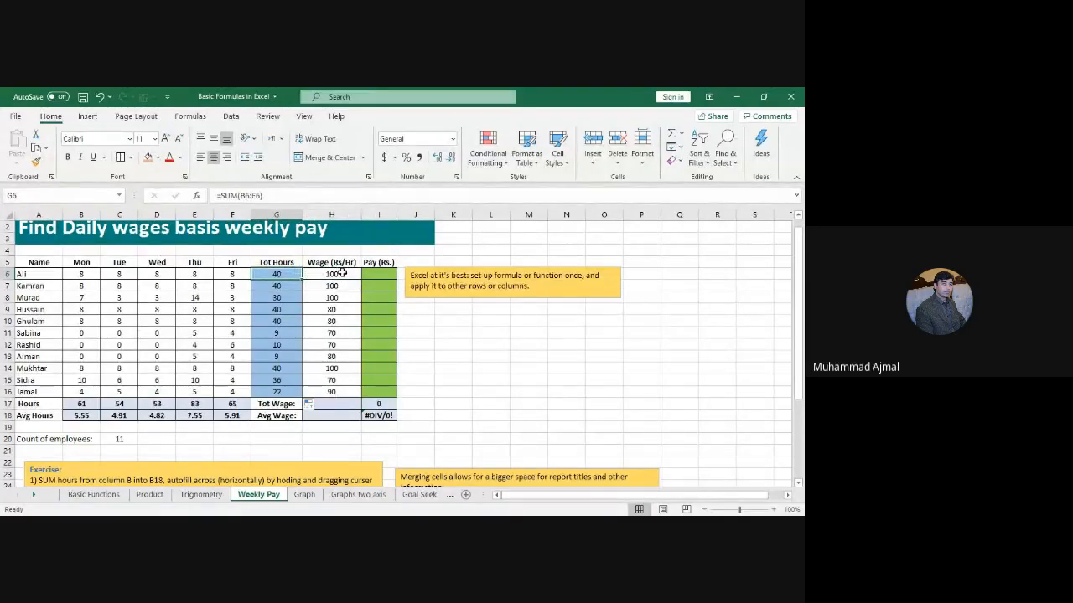
{"action": "left_click", "coordinate": [341, 273]}
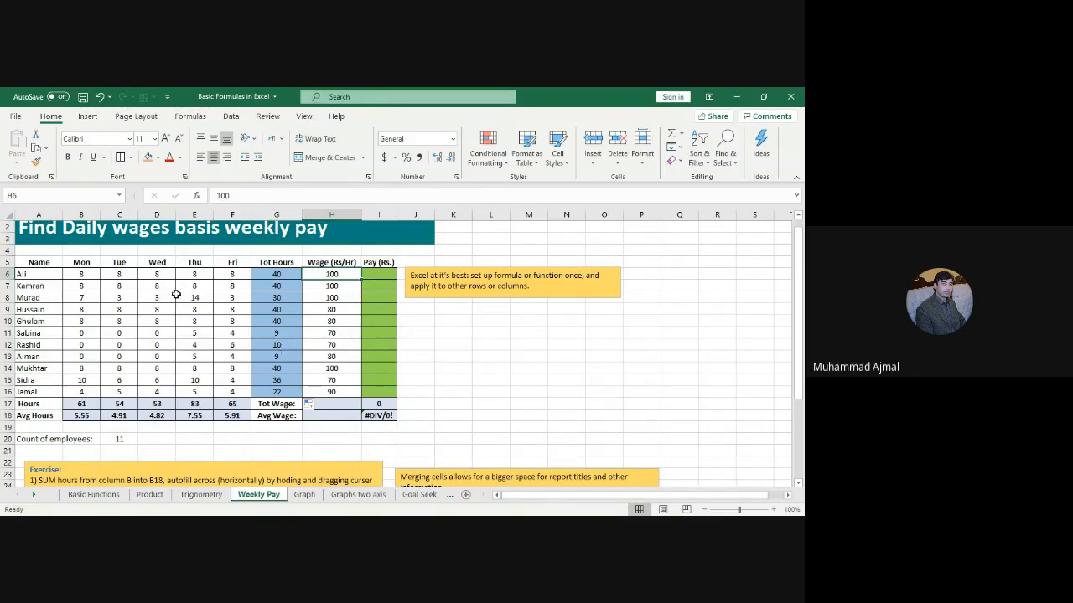
{"action": "left_click", "coordinate": [377, 273]}
{"action": "type", "text": "="}
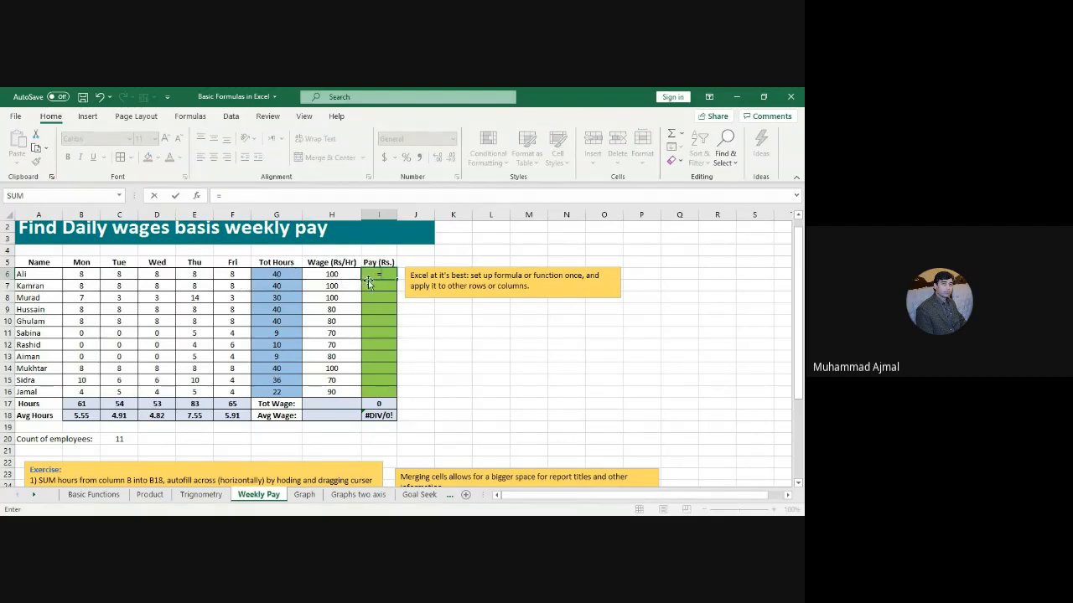
Step: Enter the pay formula =G6*H6 in I6 and fill it down to I16
{"action": "key", "text": "Left"}
{"action": "key", "text": "Left"}
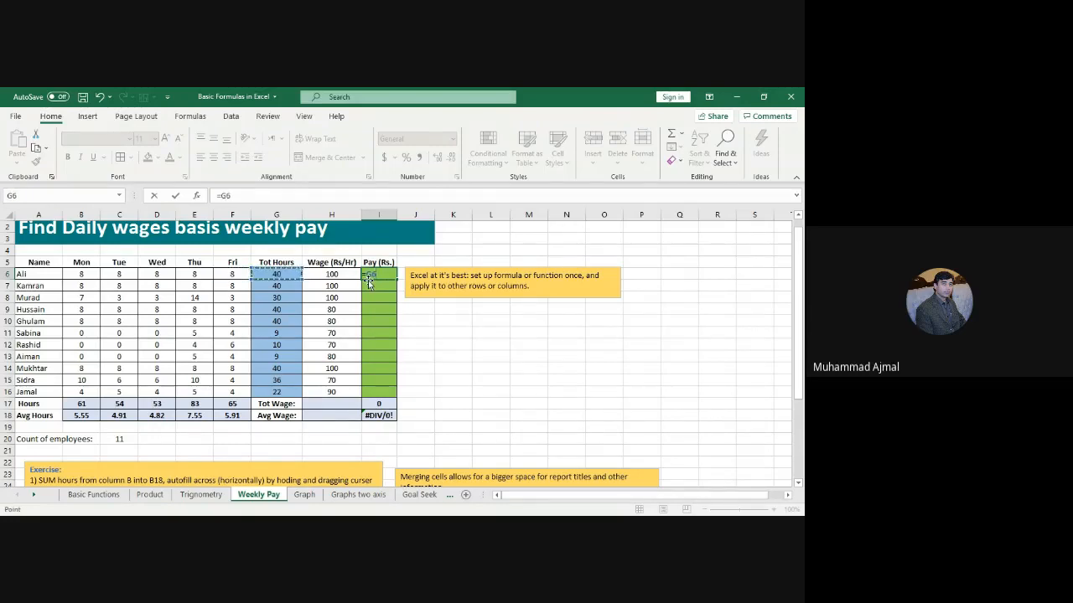
{"action": "type", "text": "*"}
{"action": "left_click", "coordinate": [333, 275]}
{"action": "key", "text": "Return"}
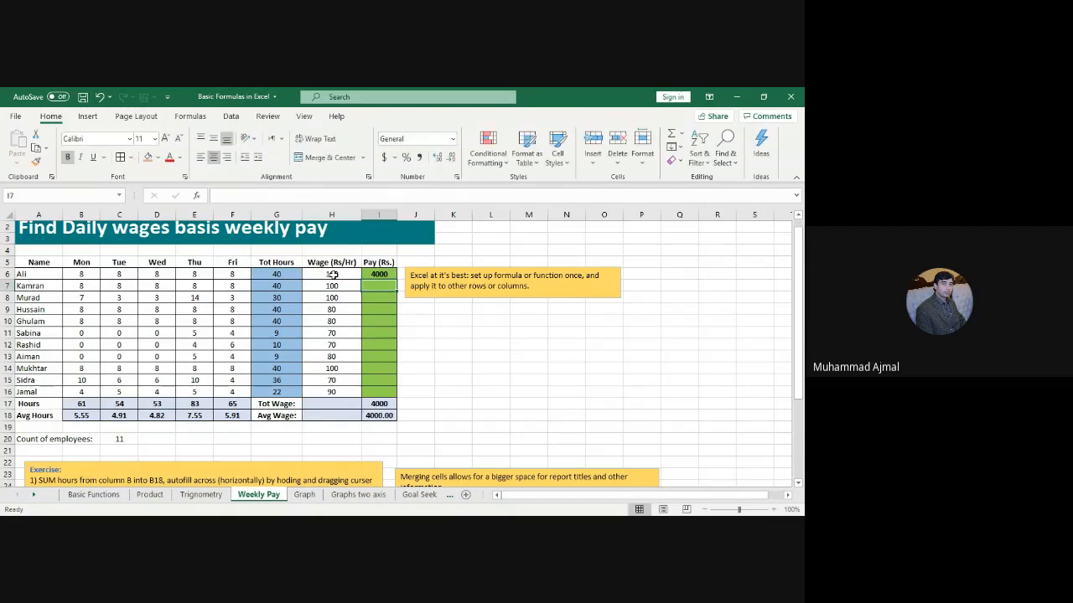
{"action": "left_click", "coordinate": [388, 277]}
{"action": "left_click_drag", "start_coordinate": [398, 280], "coordinate": [391, 395]}
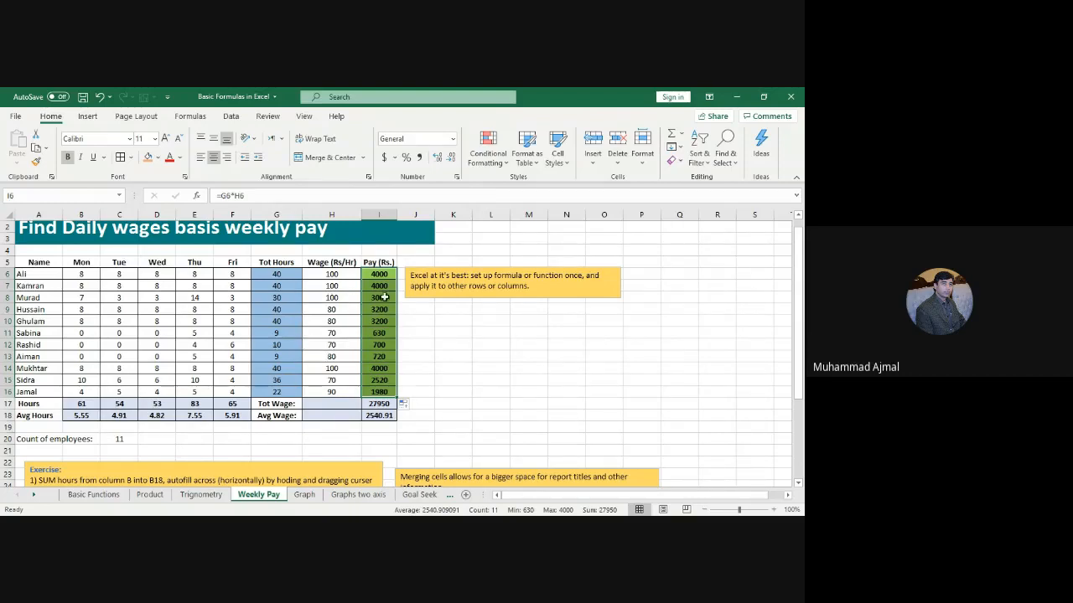
Step: Check the Tot Wage (27950) and Avg Wage (2540.91) formulas below the Pay column
{"action": "left_click", "coordinate": [379, 403]}
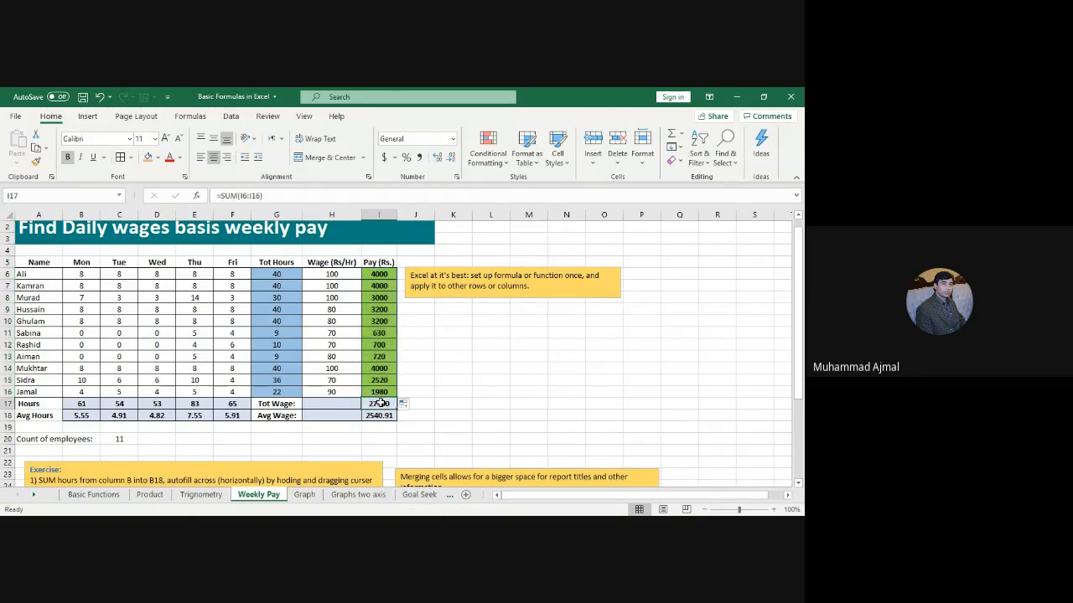
{"action": "left_click", "coordinate": [383, 415]}
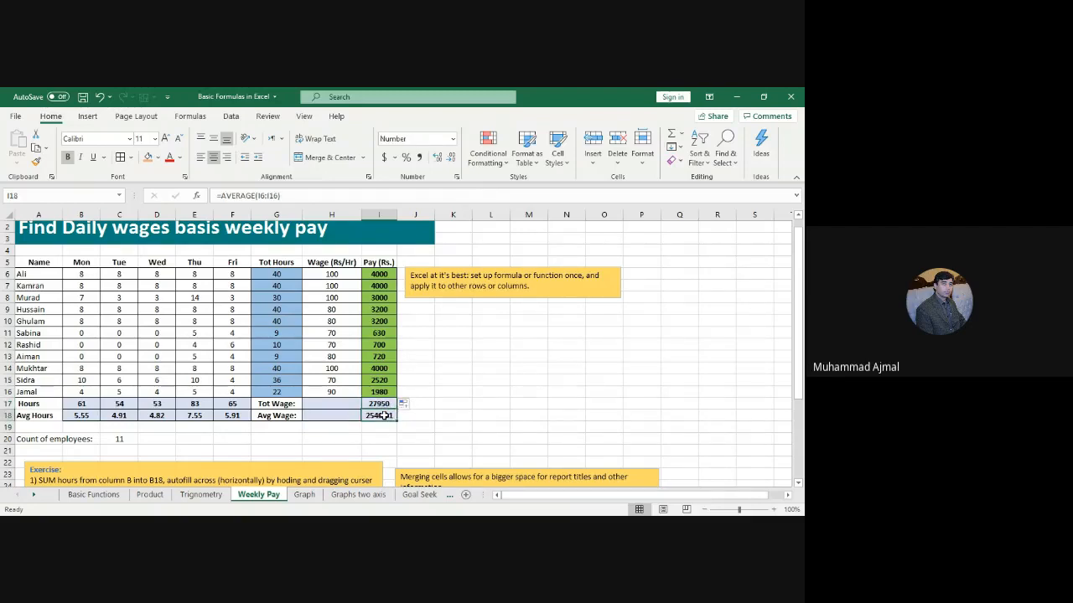
{"action": "left_click", "coordinate": [335, 407]}
{"action": "left_click_drag", "start_coordinate": [378, 404], "coordinate": [318, 417]}
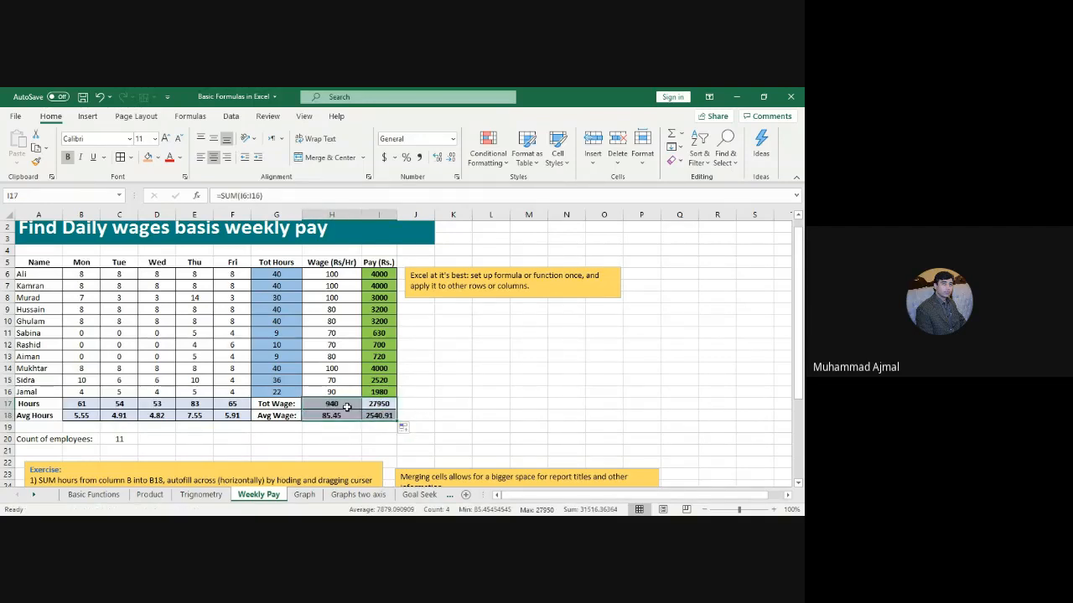
{"action": "left_click", "coordinate": [338, 406]}
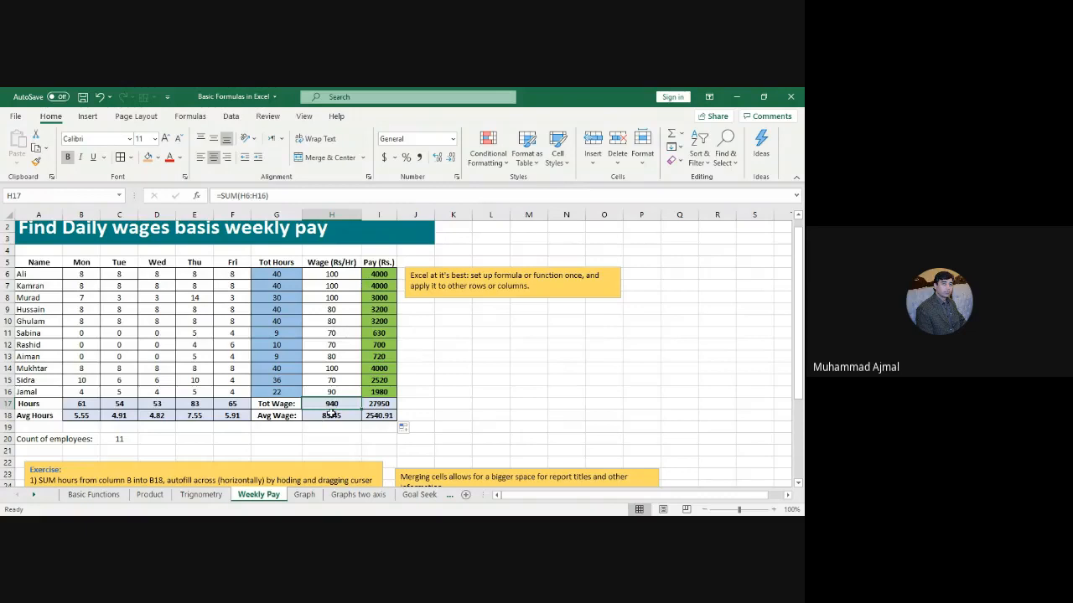
{"action": "left_click", "coordinate": [341, 416]}
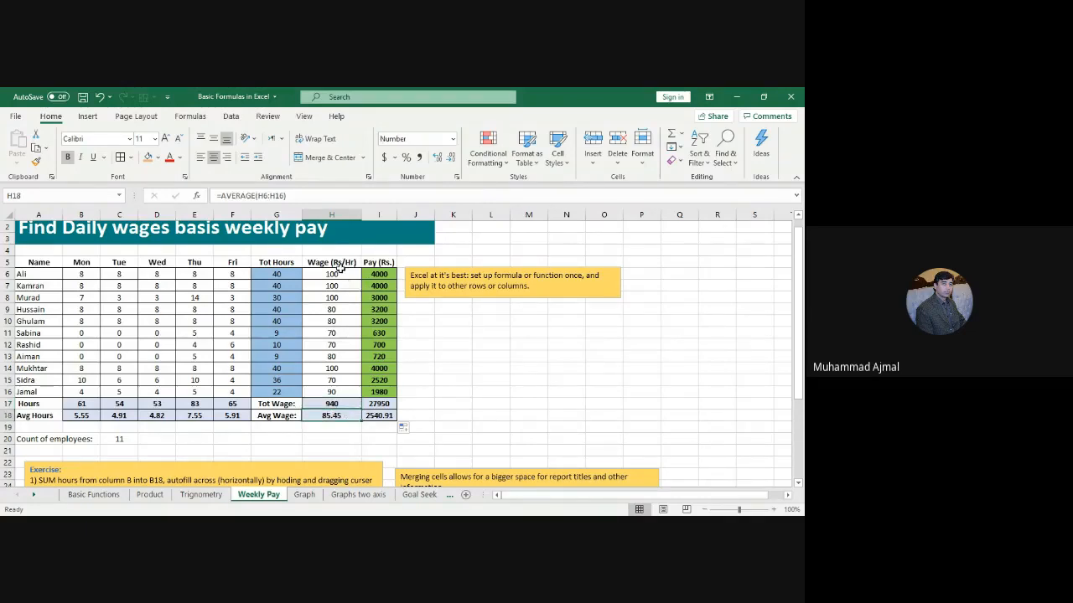
{"action": "left_click_drag", "start_coordinate": [339, 274], "coordinate": [335, 394]}
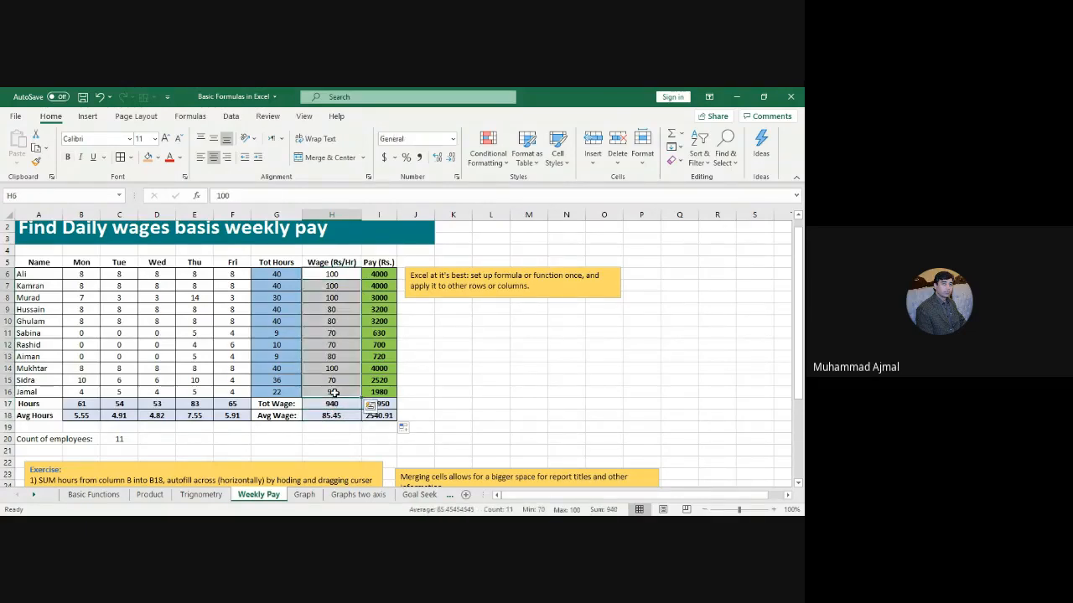
{"action": "left_click", "coordinate": [468, 404]}
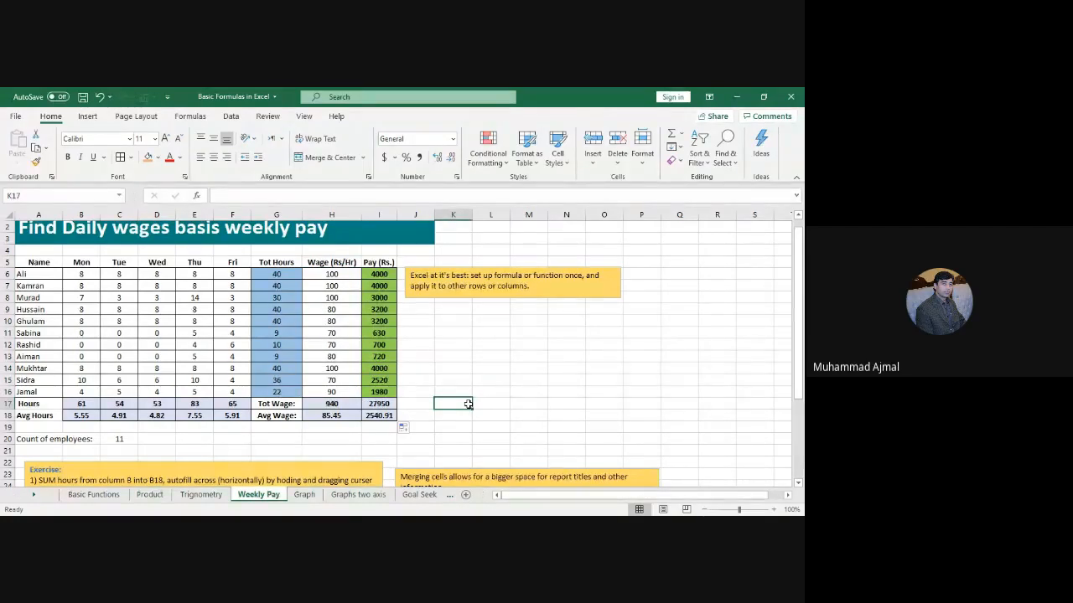
Step: Change the first employee's Monday hours in B6 to 6
{"action": "left_click_drag", "start_coordinate": [88, 274], "coordinate": [232, 391]}
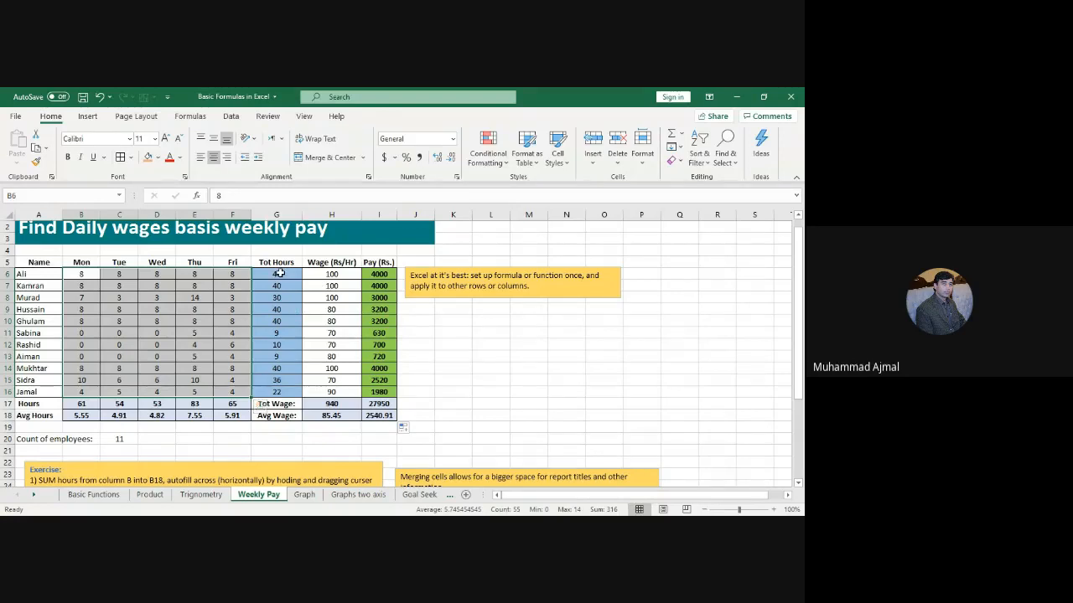
{"action": "left_click_drag", "start_coordinate": [279, 273], "coordinate": [387, 414]}
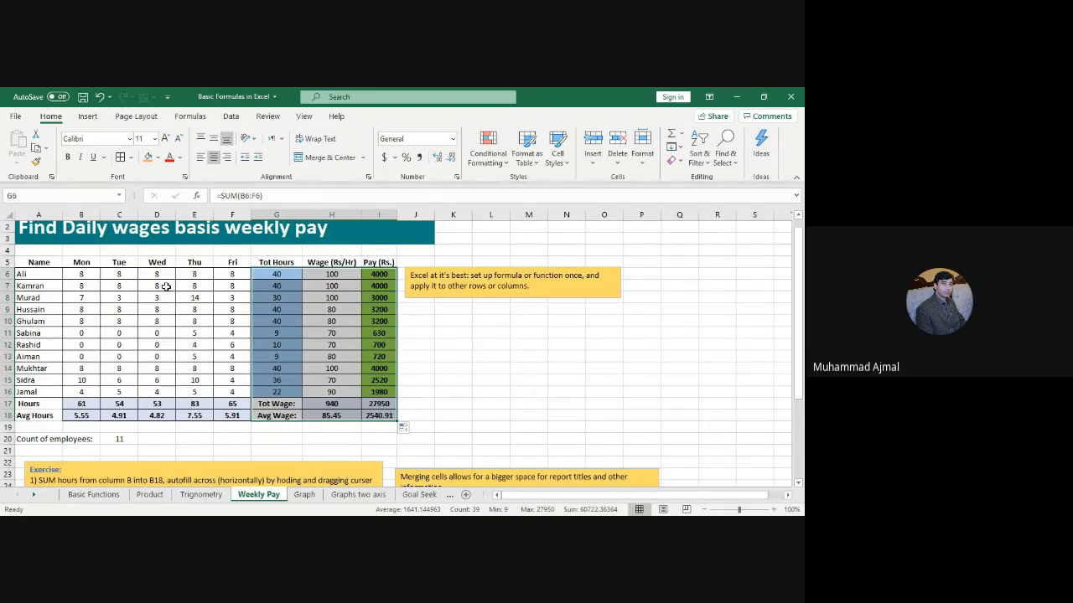
{"action": "left_click_drag", "start_coordinate": [45, 275], "coordinate": [228, 392]}
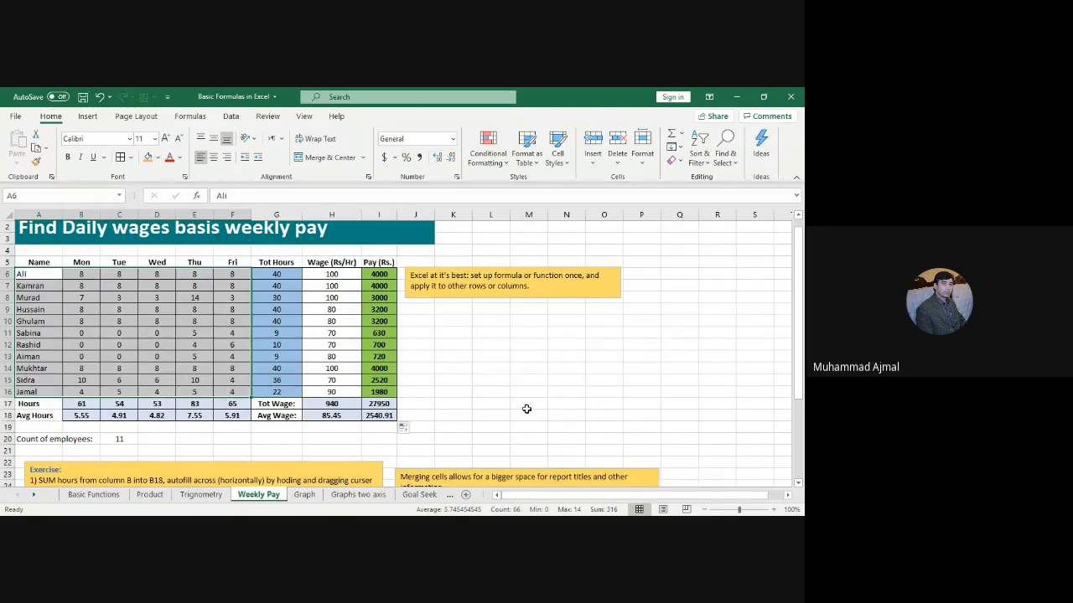
{"action": "left_click", "coordinate": [158, 286]}
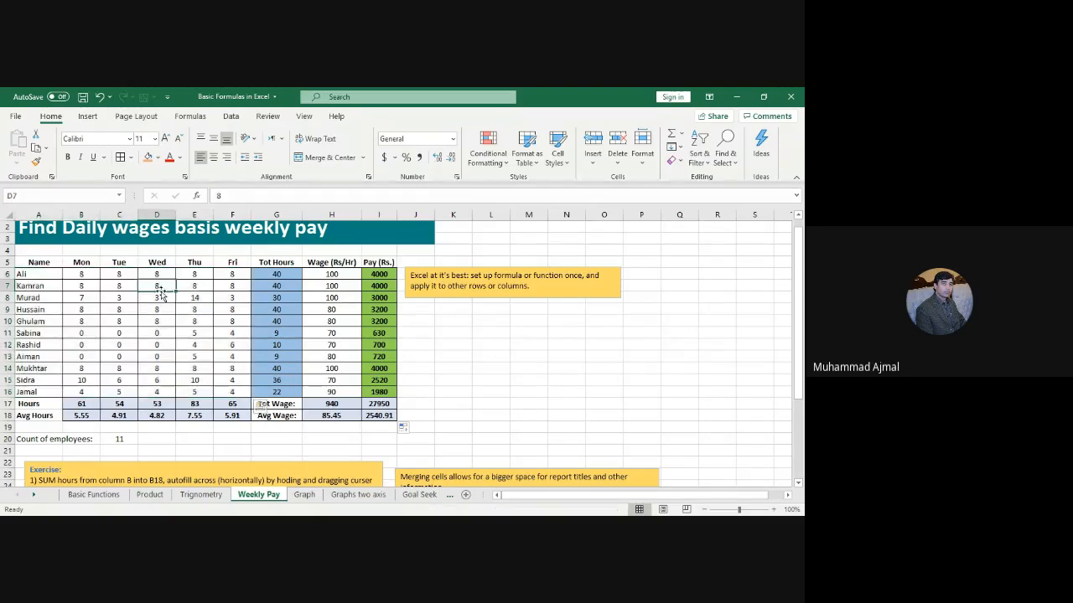
{"action": "left_click", "coordinate": [85, 274]}
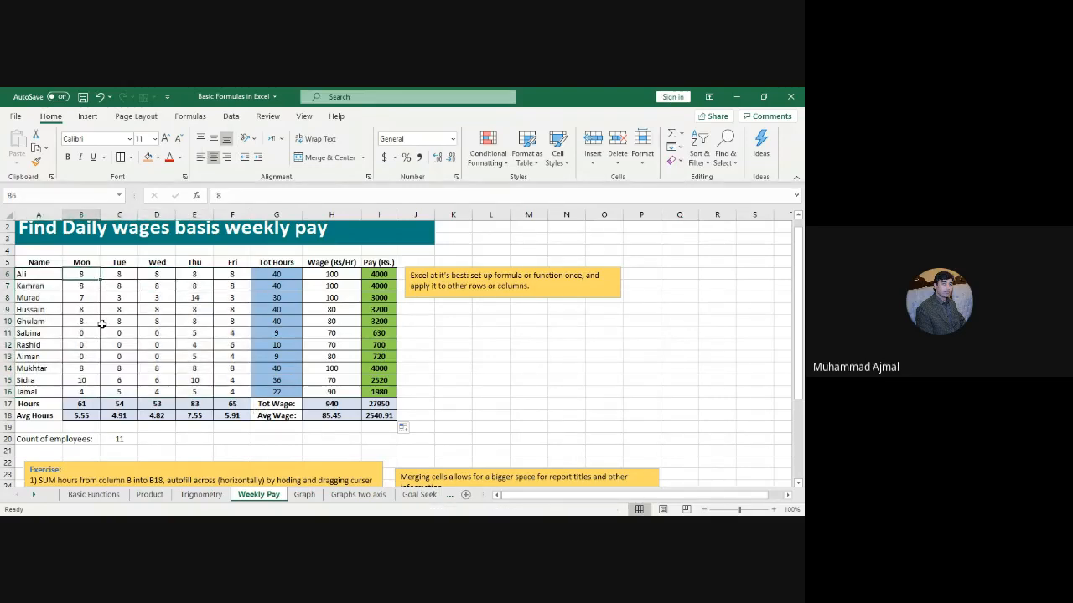
{"action": "type", "text": "6"}
{"action": "key", "text": "Tab"}
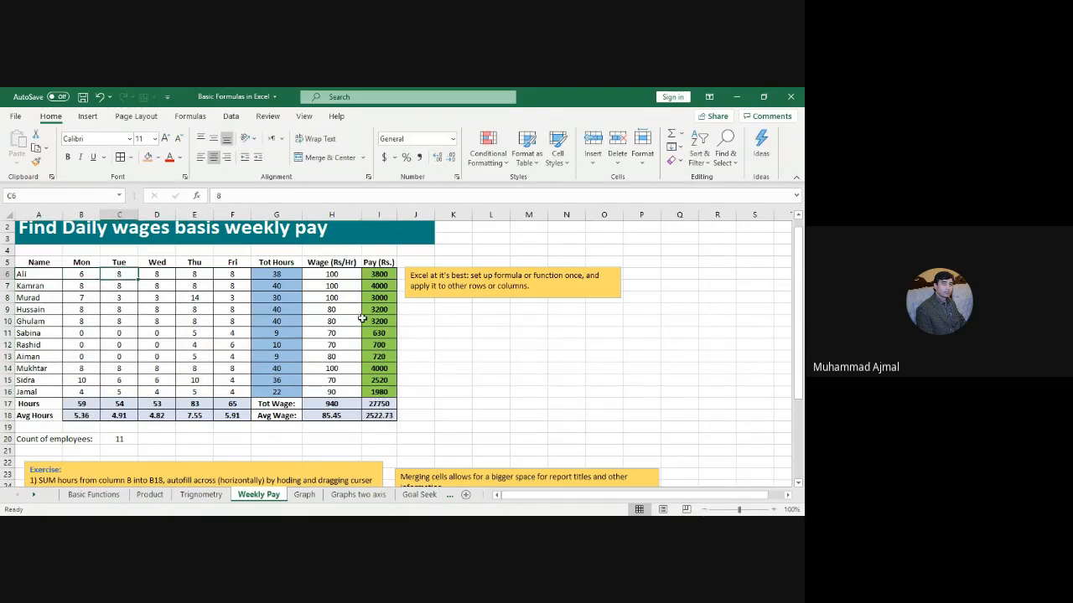
Step: Clear all daily hours in B6:F16 so the hour and pay totals drop to 0
{"action": "left_click_drag", "start_coordinate": [277, 274], "coordinate": [381, 391]}
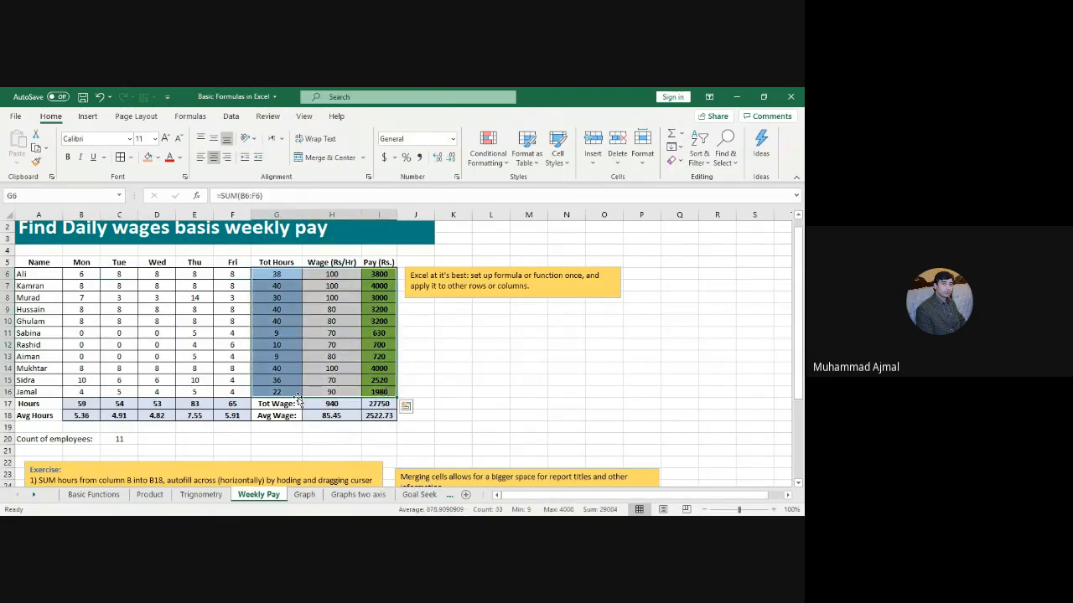
{"action": "left_click_drag", "start_coordinate": [90, 401], "coordinate": [388, 418]}
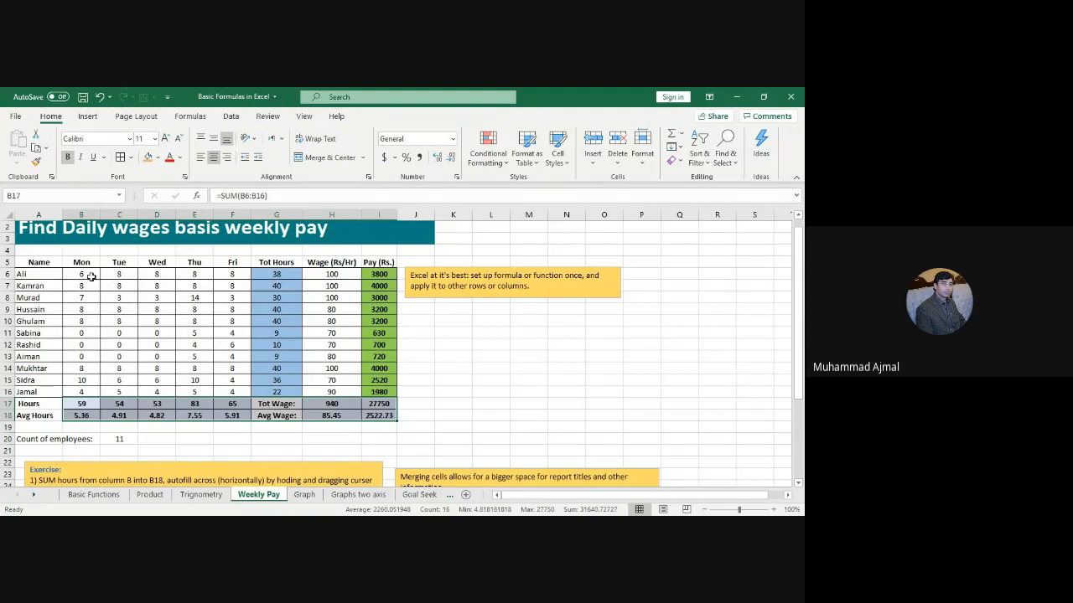
{"action": "left_click_drag", "start_coordinate": [90, 275], "coordinate": [226, 391]}
{"action": "key", "text": "ctrl+c"}
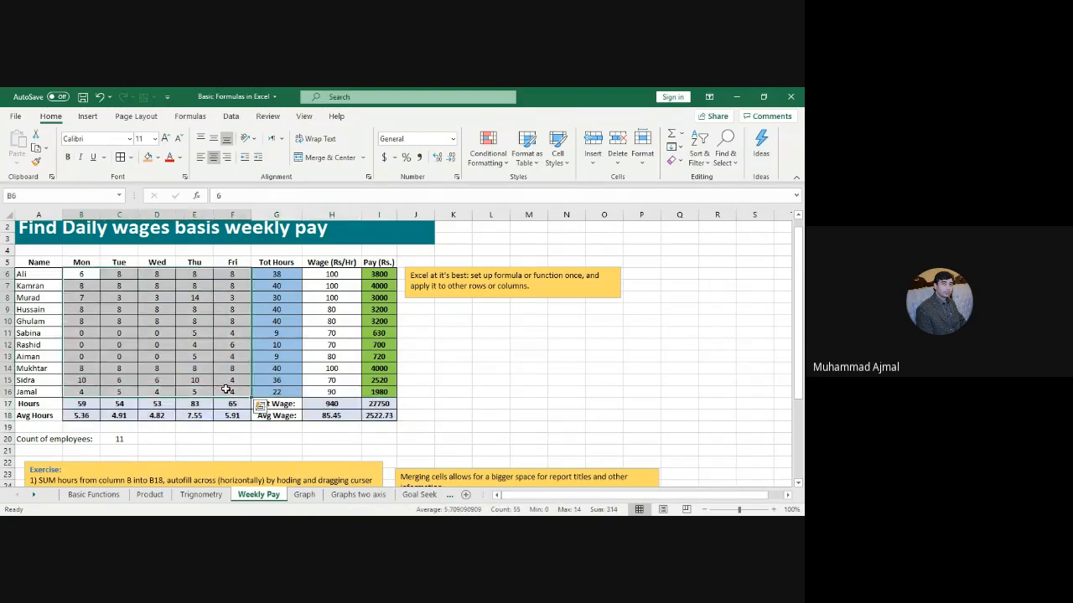
{"action": "key", "text": "Delete"}
{"action": "left_click", "coordinate": [593, 439]}
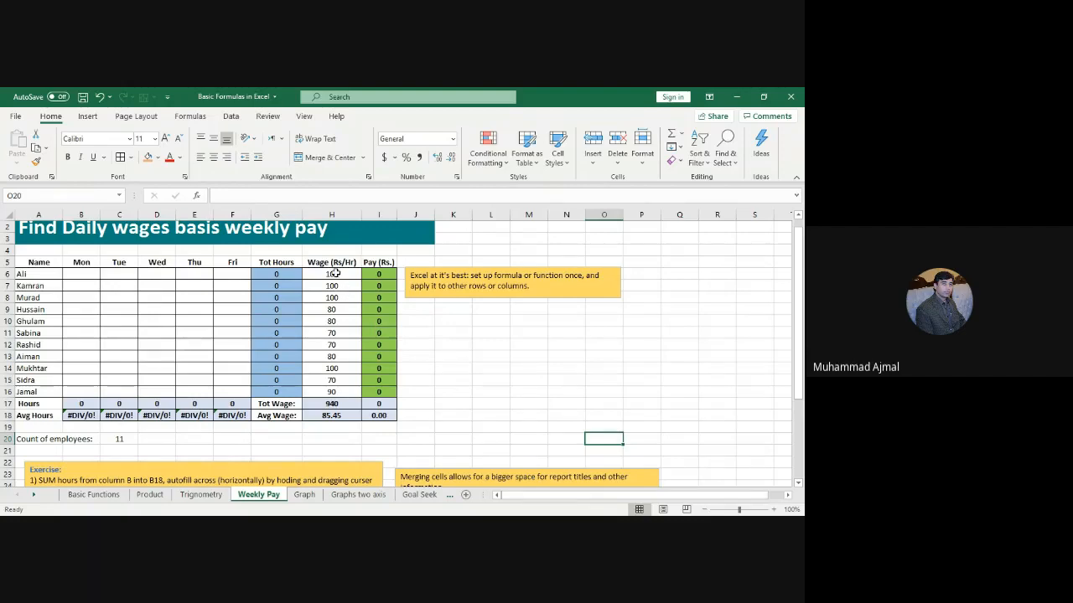
{"action": "left_click_drag", "start_coordinate": [338, 275], "coordinate": [341, 393]}
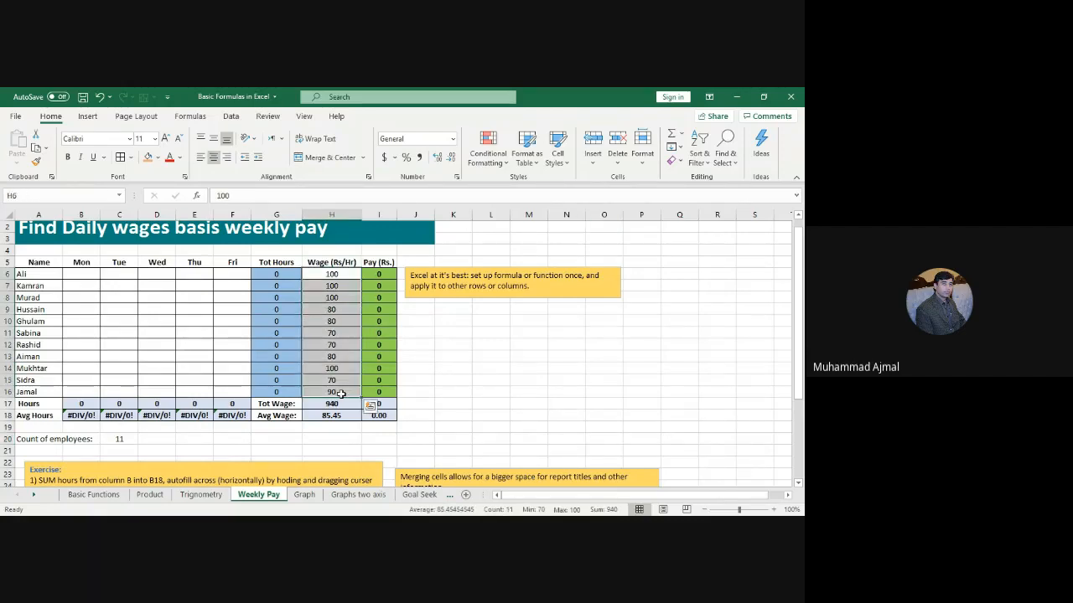
{"action": "left_click", "coordinate": [96, 274]}
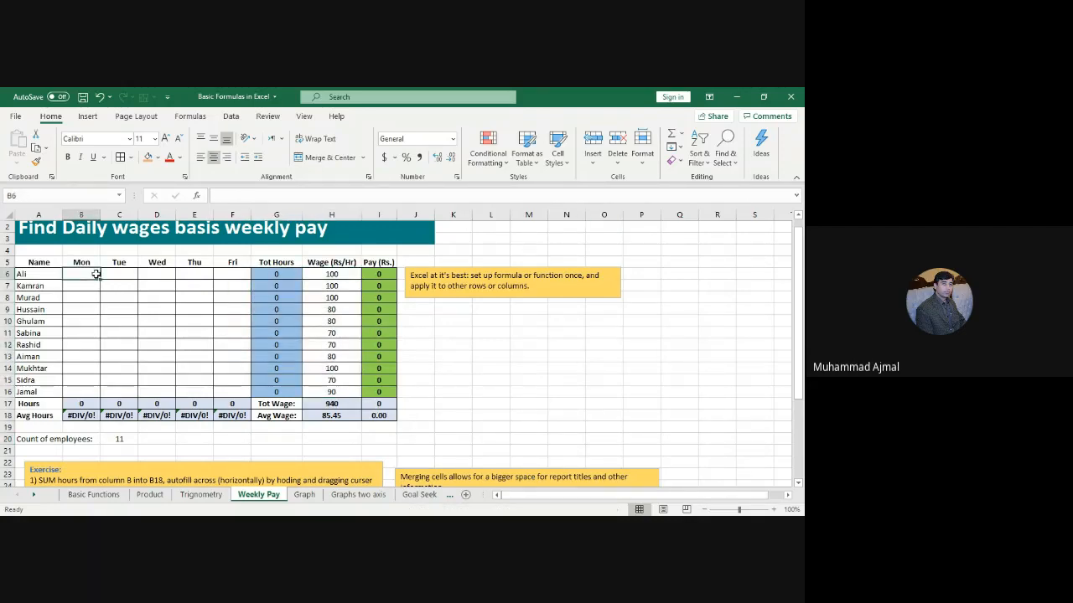
{"action": "type", "text": "4"}
{"action": "key", "text": "Tab"}
{"action": "type", "text": "5"}
{"action": "key", "text": "Down"}
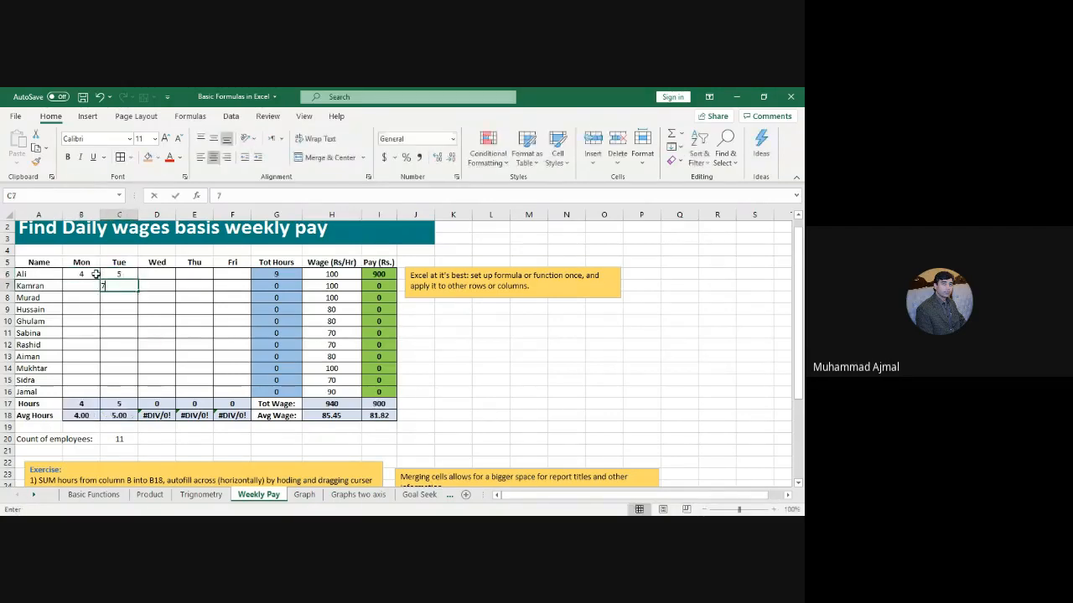
{"action": "type", "text": "7"}
{"action": "key", "text": "Return"}
{"action": "type", "text": "6"}
{"action": "key", "text": "Return"}
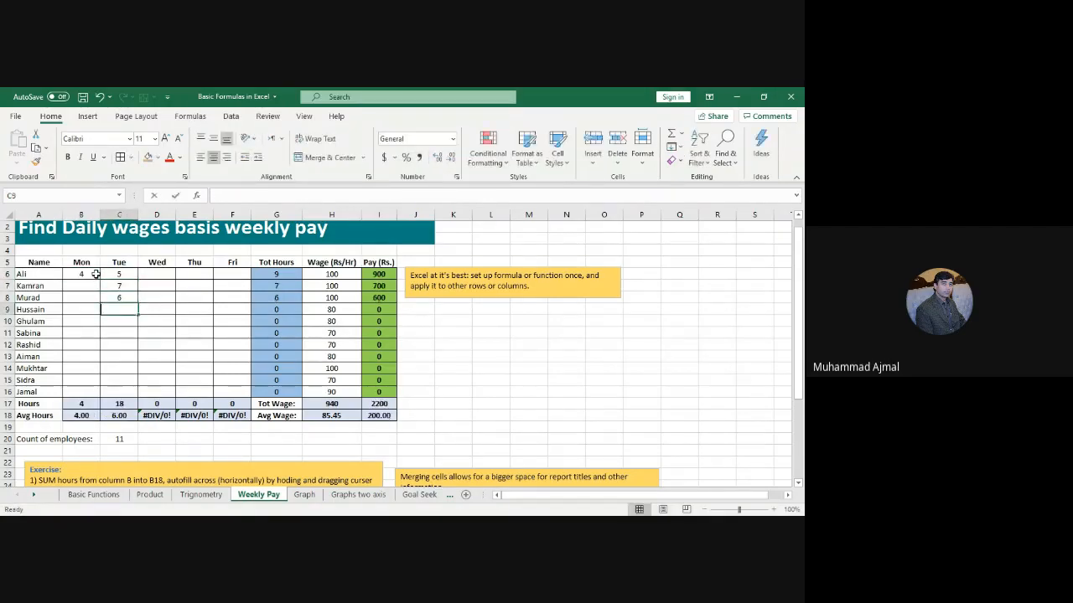
{"action": "type", "text": "7"}
{"action": "key", "text": "Return"}
{"action": "key", "text": "Left"}
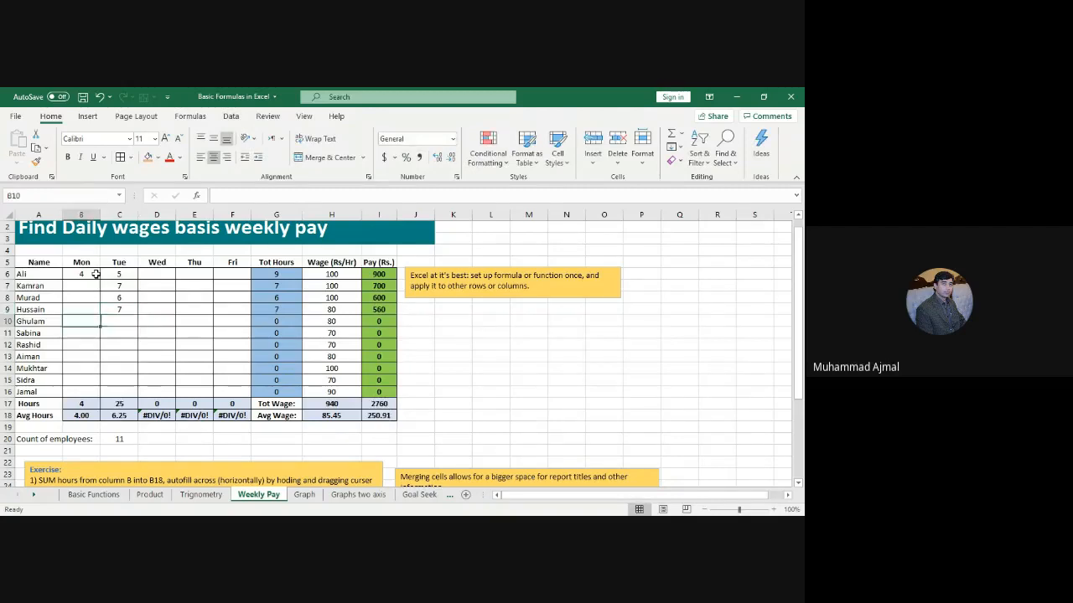
{"action": "key", "text": "Up"}
{"action": "key", "text": "Up"}
{"action": "key", "text": "Up"}
{"action": "type", "text": "3"}
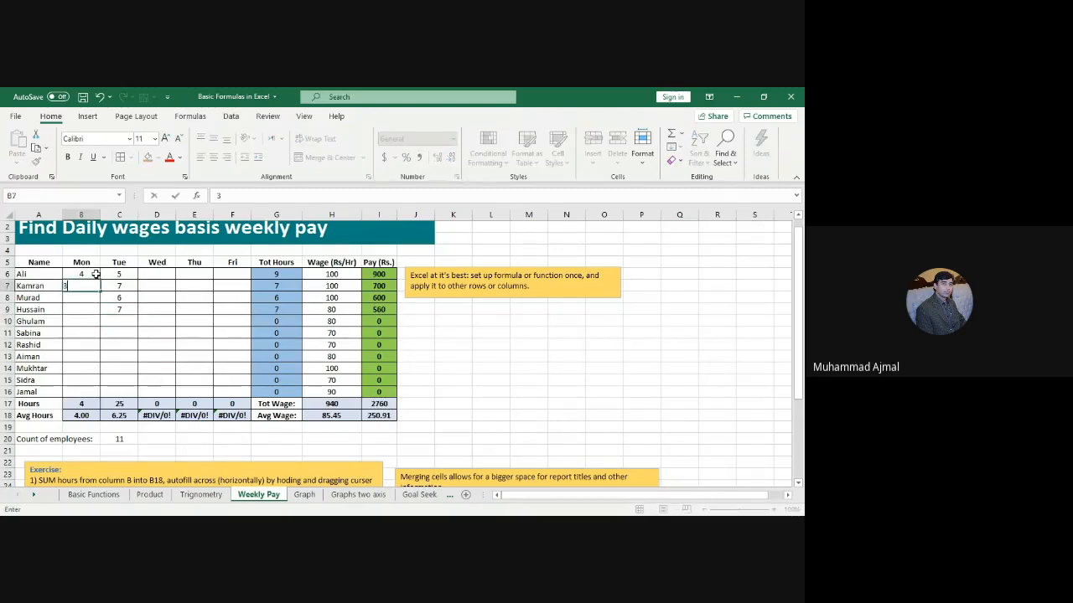
{"action": "key", "text": "Tab"}
{"action": "key", "text": "BackSpace"}
{"action": "type", "text": "5"}
{"action": "key", "text": "Return"}
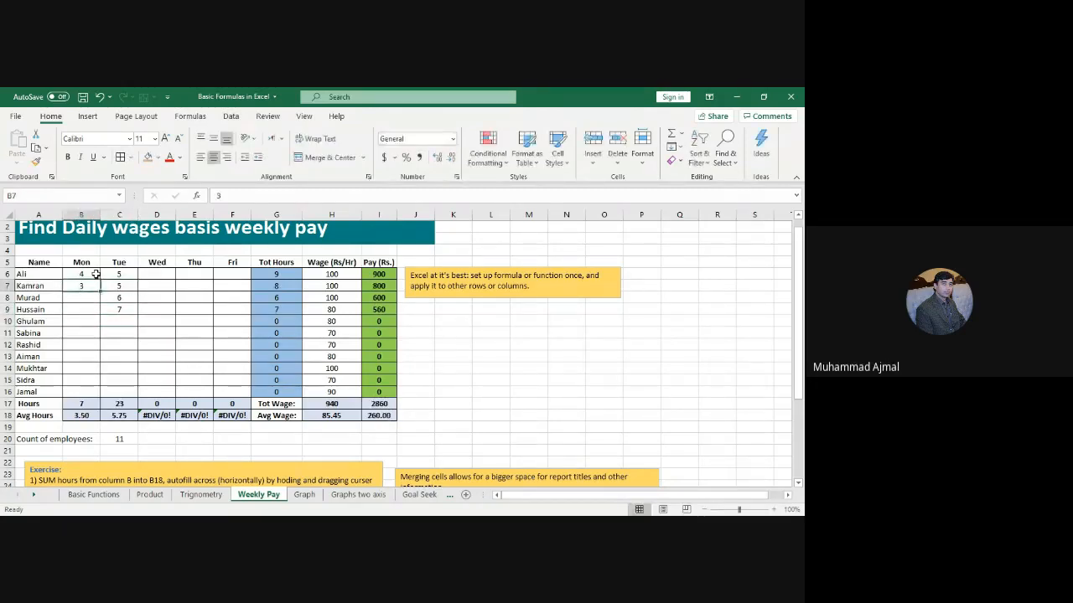
{"action": "key", "text": "Down"}
{"action": "type", "text": "2"}
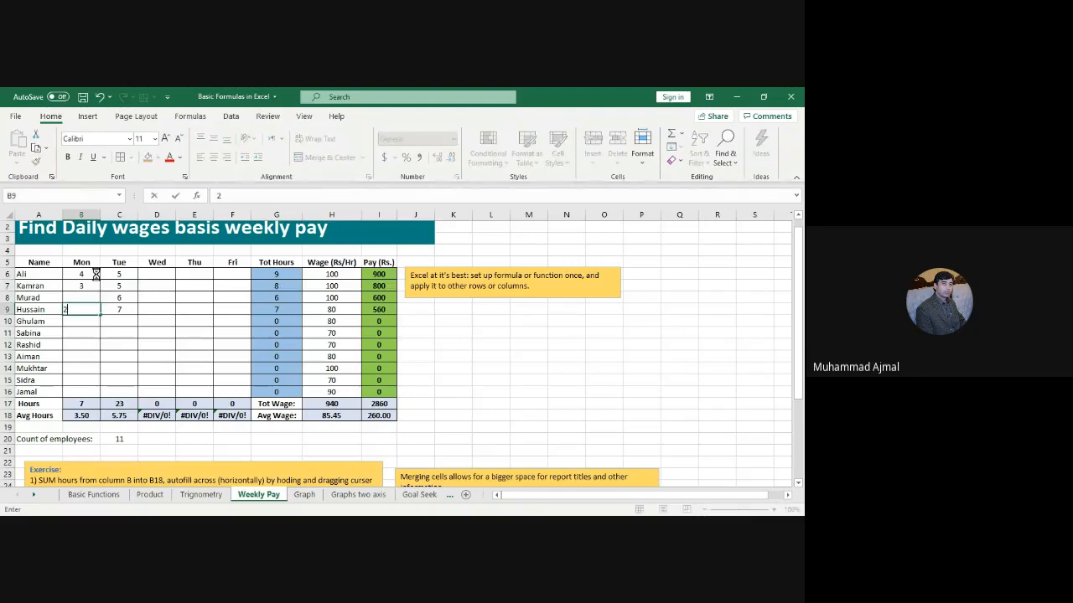
{"action": "key", "text": "Up"}
{"action": "type", "text": "4"}
{"action": "key", "text": "Up"}
{"action": "key", "text": "Right"}
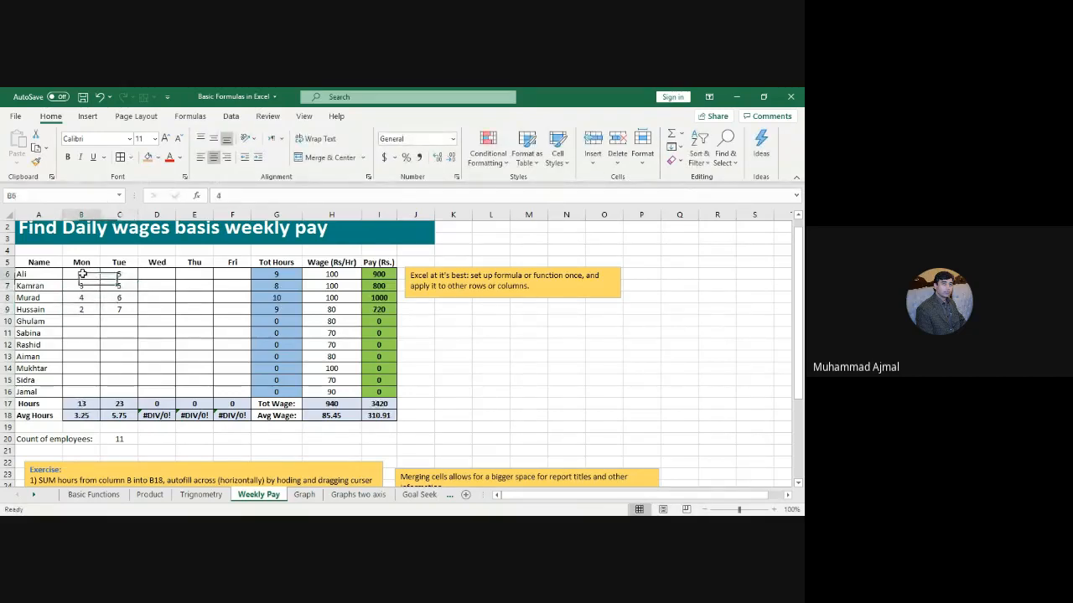
{"action": "left_click_drag", "start_coordinate": [84, 275], "coordinate": [244, 396]}
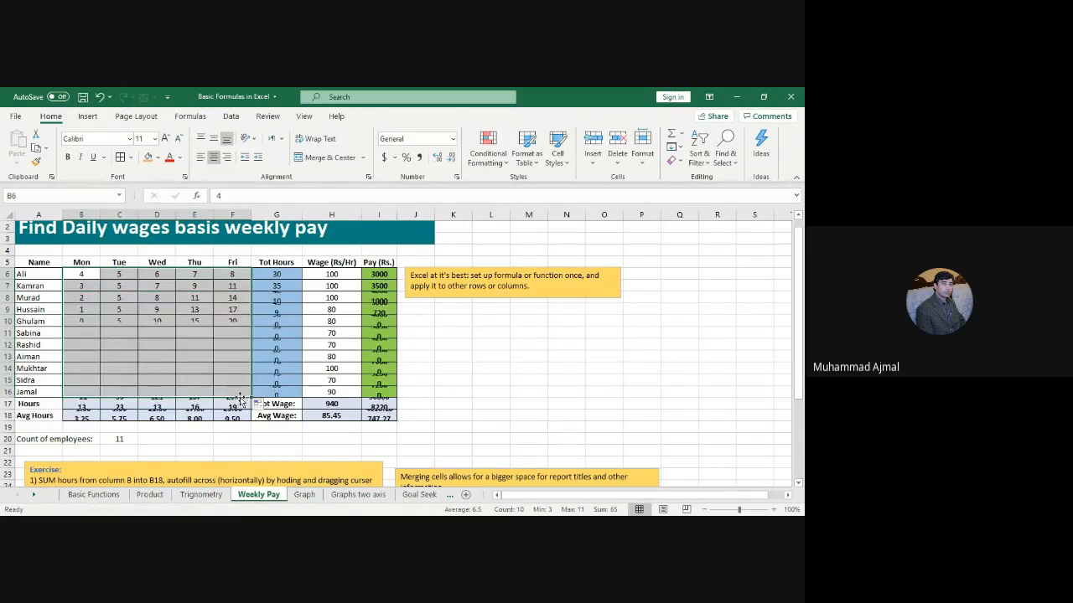
{"action": "left_click", "coordinate": [577, 381]}
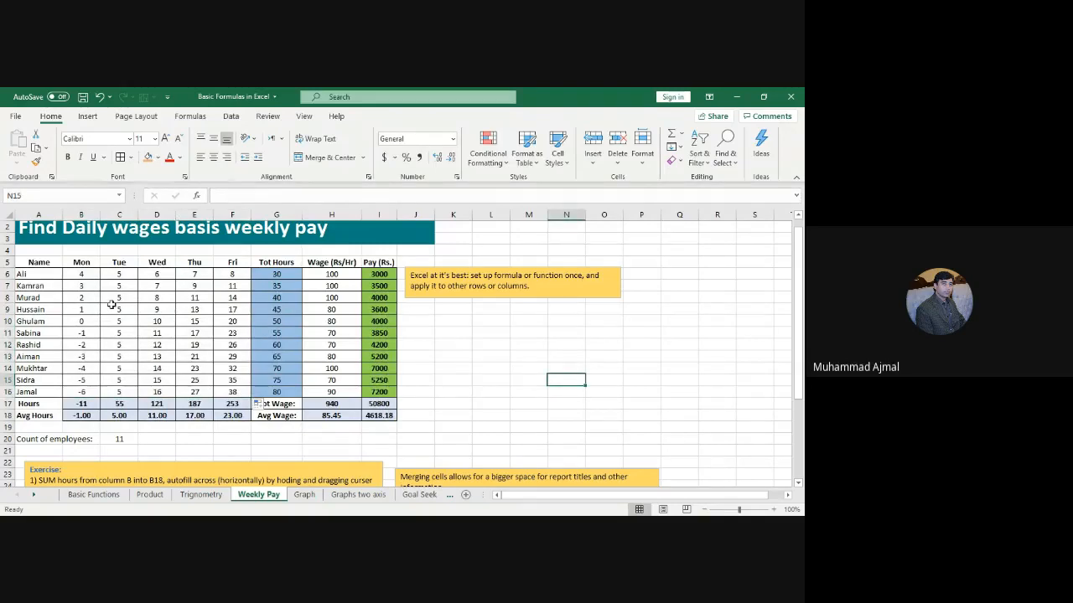
{"action": "key", "text": "ctrl+z"}
{"action": "key", "text": "ctrl+z"}
{"action": "key", "text": "ctrl+z"}
{"action": "key", "text": "ctrl+z"}
{"action": "key", "text": "ctrl+z"}
{"action": "key", "text": "ctrl+z"}
{"action": "key", "text": "ctrl+z"}
{"action": "key", "text": "ctrl+z"}
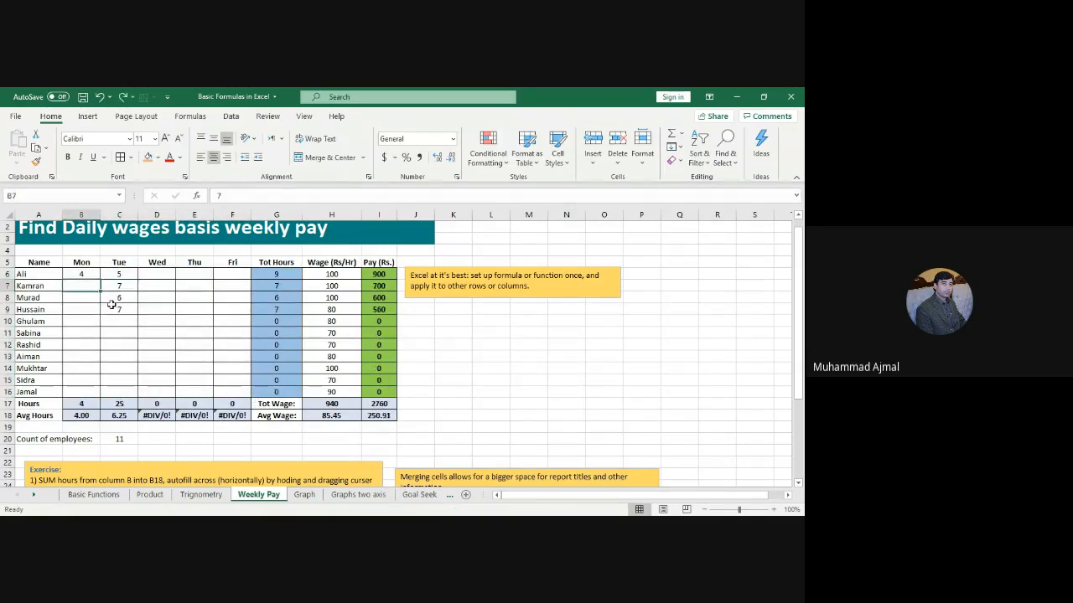
{"action": "key", "text": "ctrl+z"}
{"action": "key", "text": "ctrl+z"}
{"action": "key", "text": "ctrl+z"}
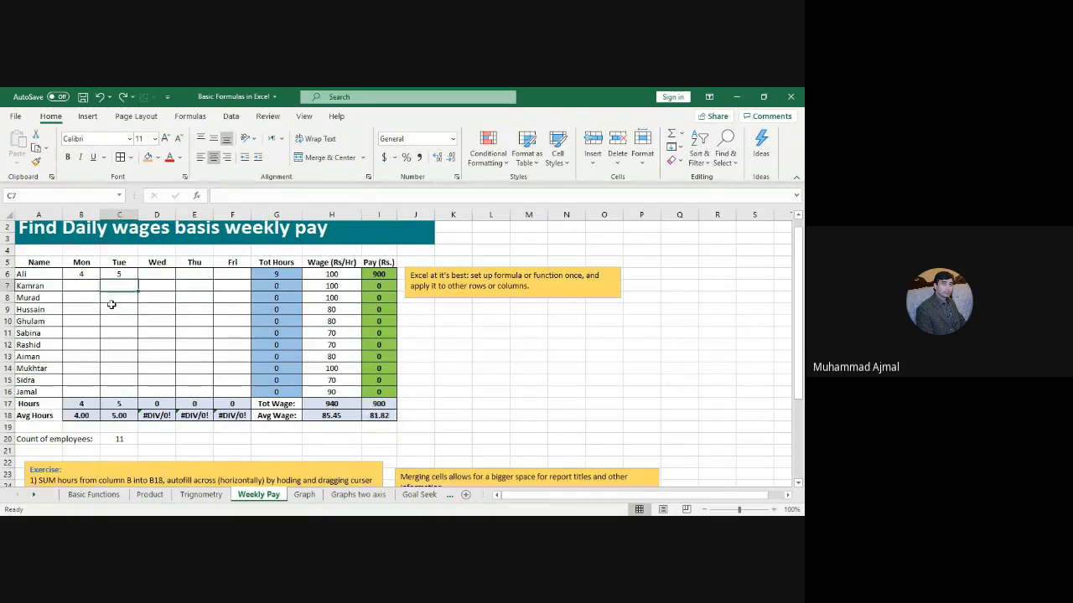
{"action": "key", "text": "ctrl+z"}
{"action": "key", "text": "ctrl+z"}
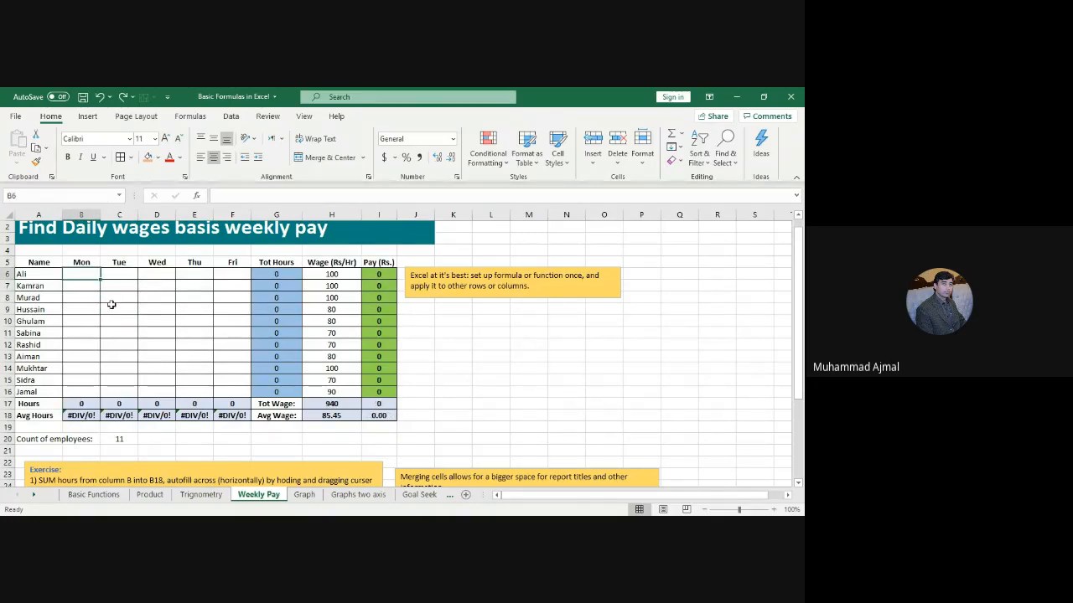
{"action": "key", "text": "ctrl+v"}
Step: Deselect the restored hours and go to the Graph sheet with the rainfall chart
{"action": "left_click", "coordinate": [481, 353]}
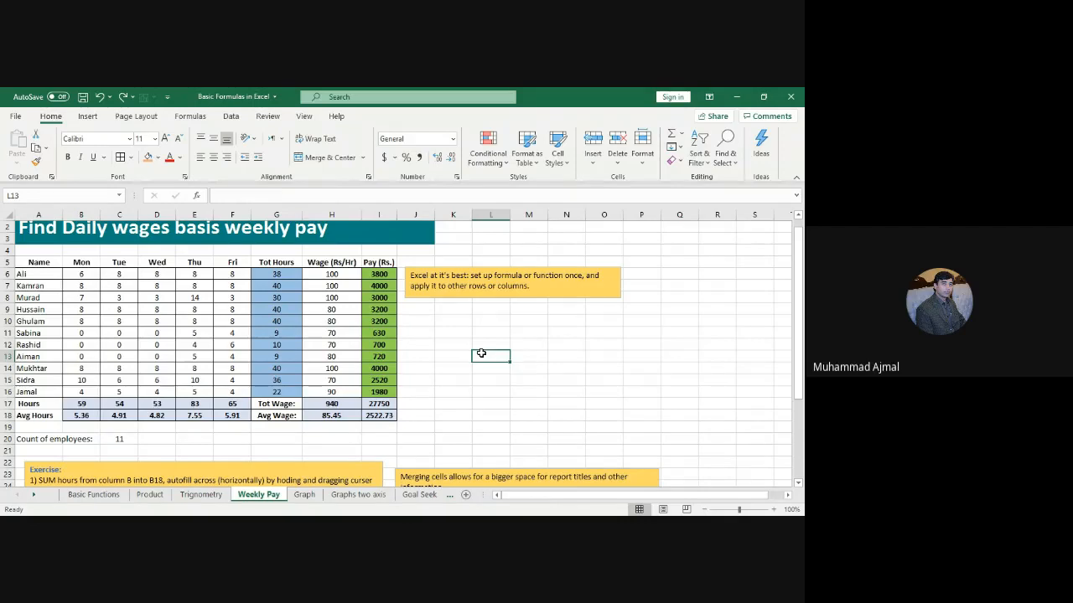
{"action": "left_click", "coordinate": [304, 496]}
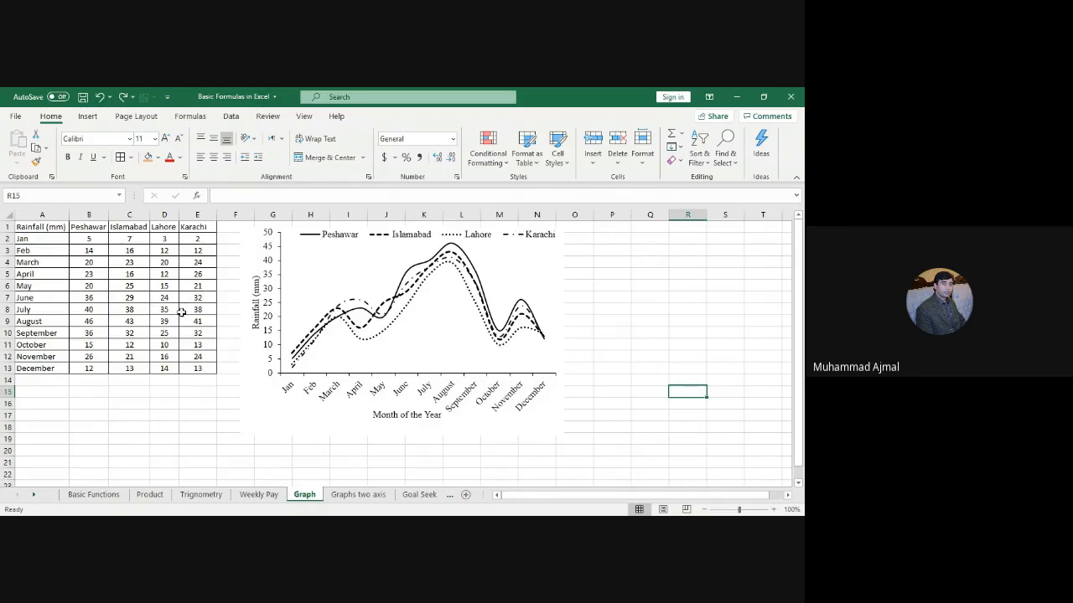
Step: Select columns A through E holding the months and four cities' rainfall figures
{"action": "left_click", "coordinate": [95, 240]}
{"action": "left_click_drag", "start_coordinate": [112, 243], "coordinate": [198, 365]}
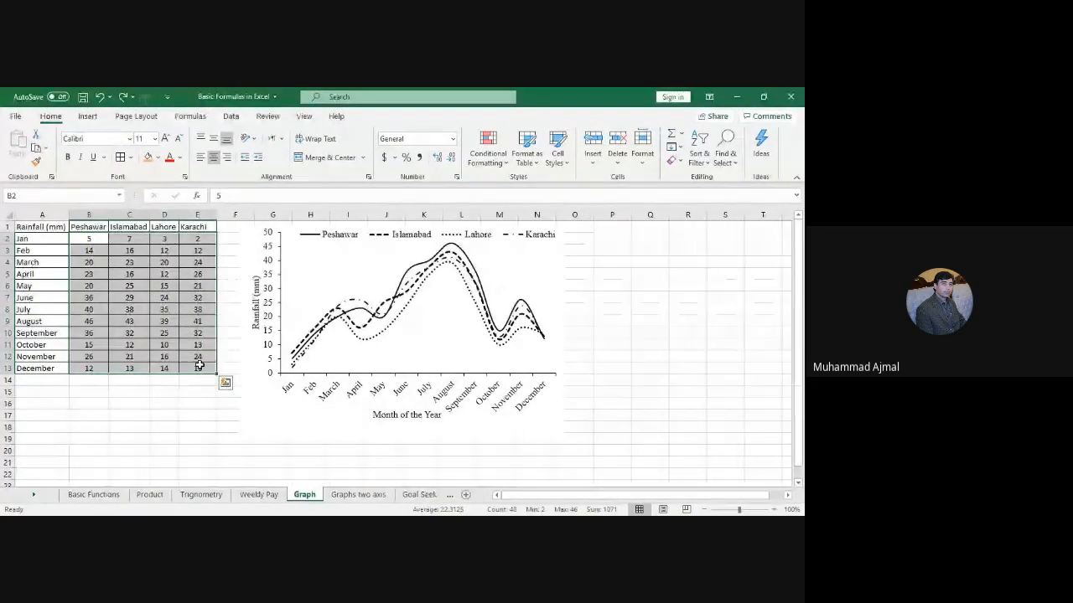
{"action": "left_click", "coordinate": [265, 427]}
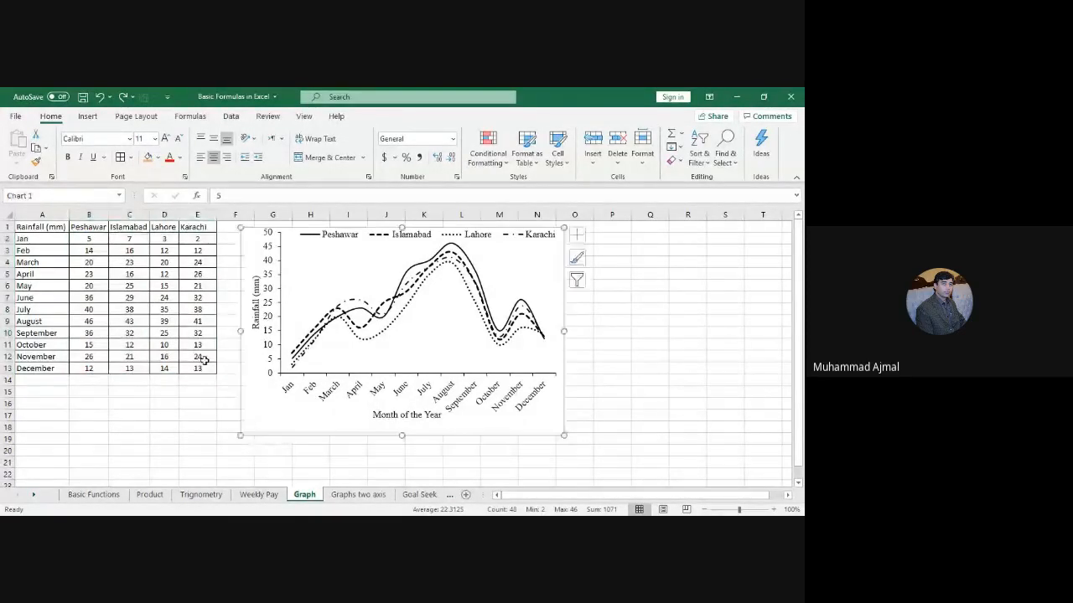
{"action": "left_click", "coordinate": [129, 309]}
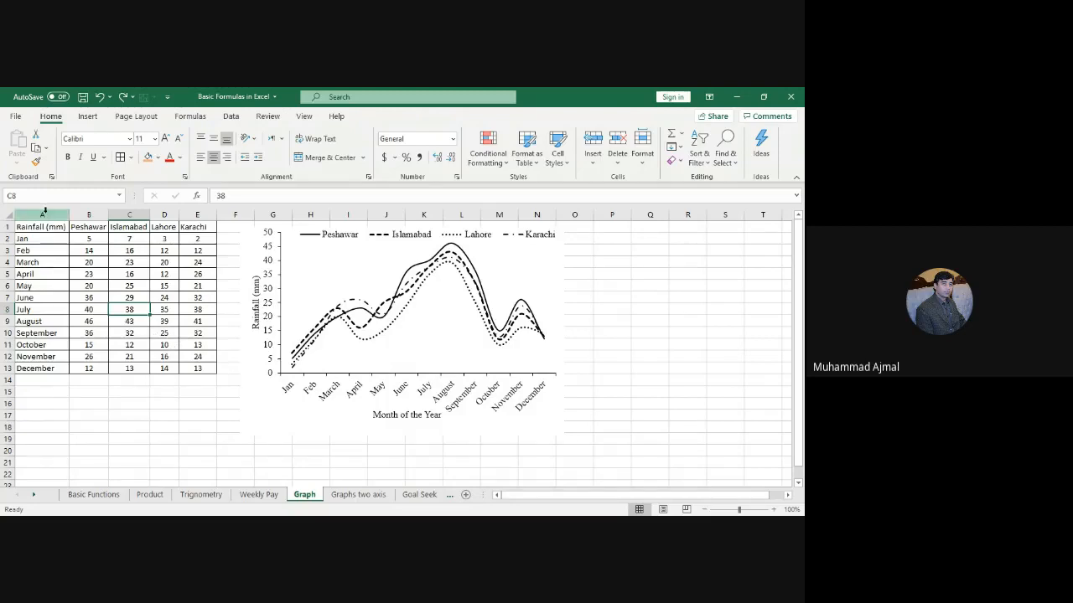
{"action": "left_click_drag", "start_coordinate": [44, 215], "coordinate": [198, 214]}
{"action": "left_click", "coordinate": [47, 215]}
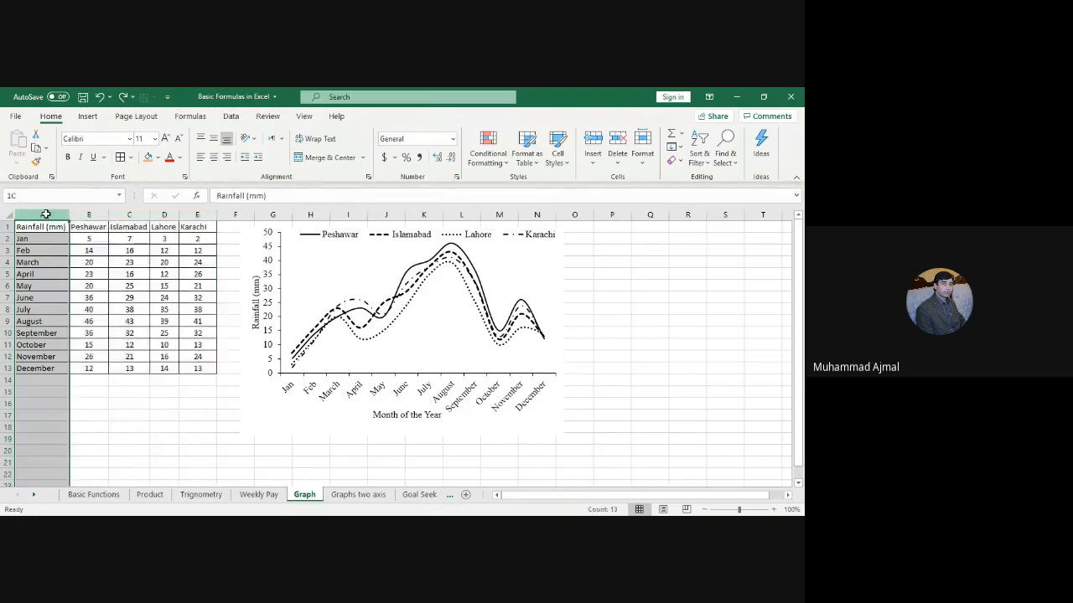
{"action": "left_click_drag", "start_coordinate": [46, 215], "coordinate": [193, 215]}
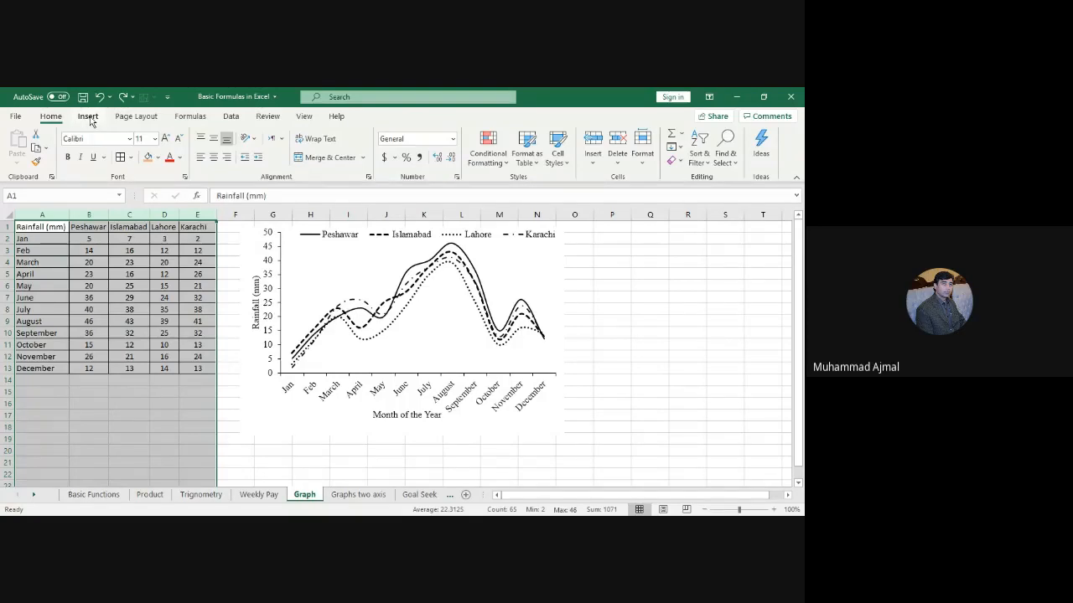
Step: Insert a 2-D line chart of the rainfall data, move it right, and delete its title
{"action": "left_click", "coordinate": [88, 118]}
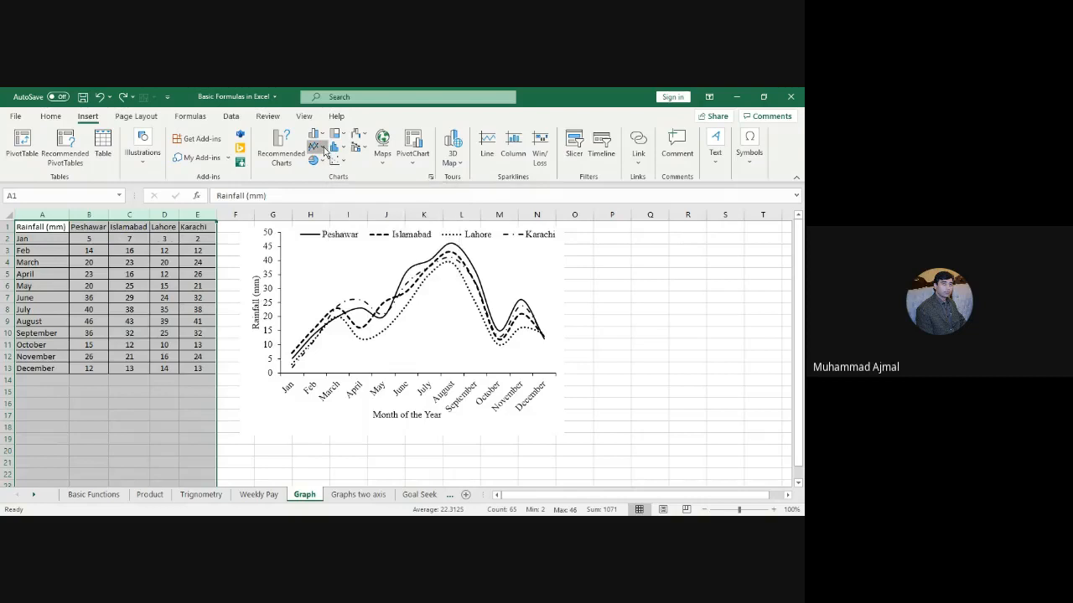
{"action": "left_click", "coordinate": [324, 149]}
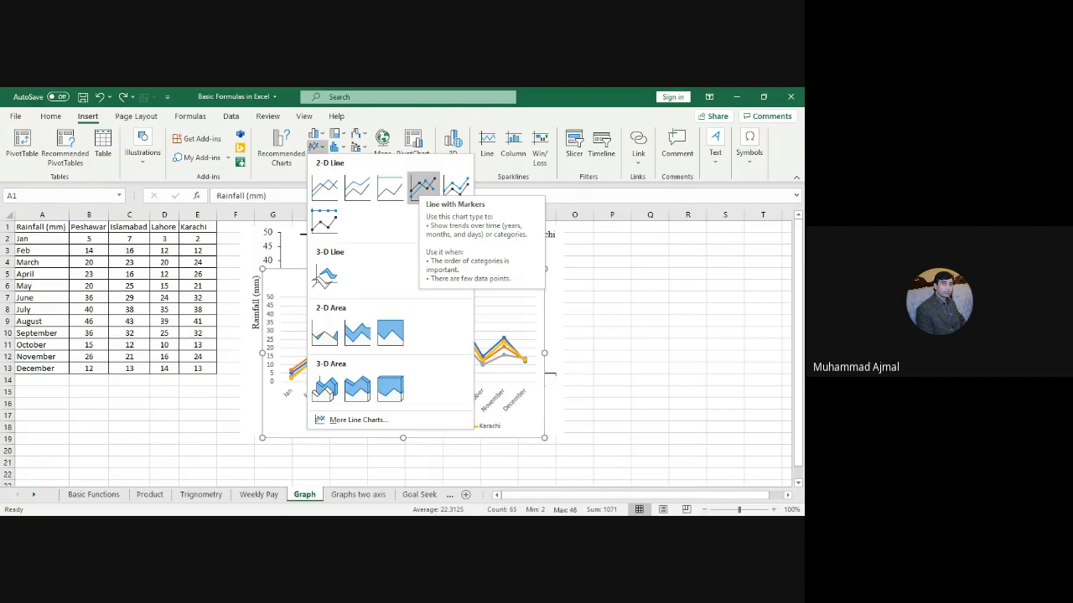
{"action": "left_click", "coordinate": [571, 315]}
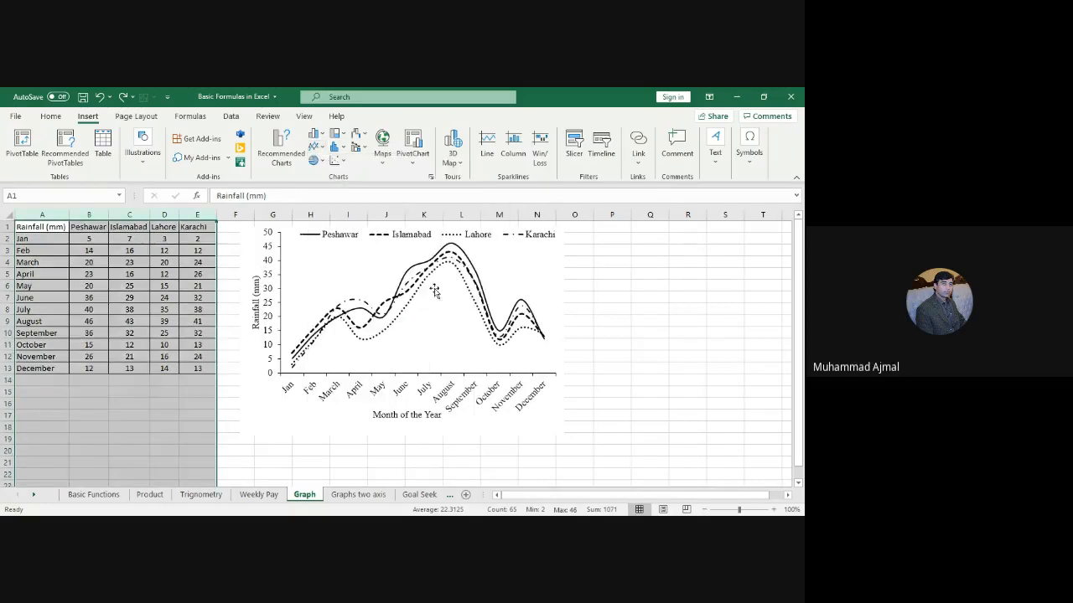
{"action": "left_click", "coordinate": [320, 149]}
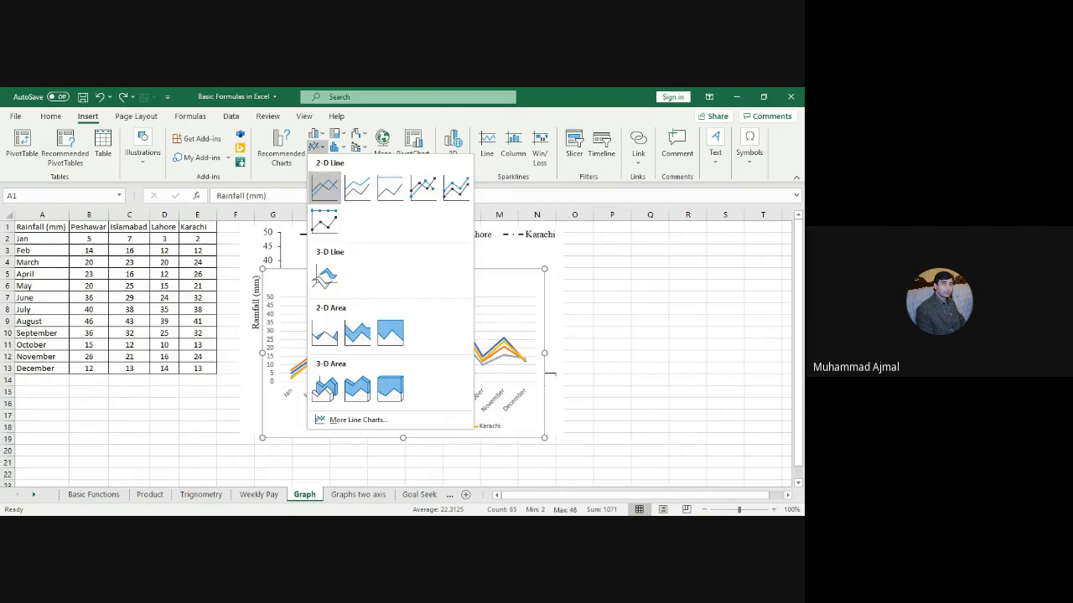
{"action": "left_click", "coordinate": [327, 187]}
{"action": "left_click_drag", "start_coordinate": [349, 270], "coordinate": [552, 255]}
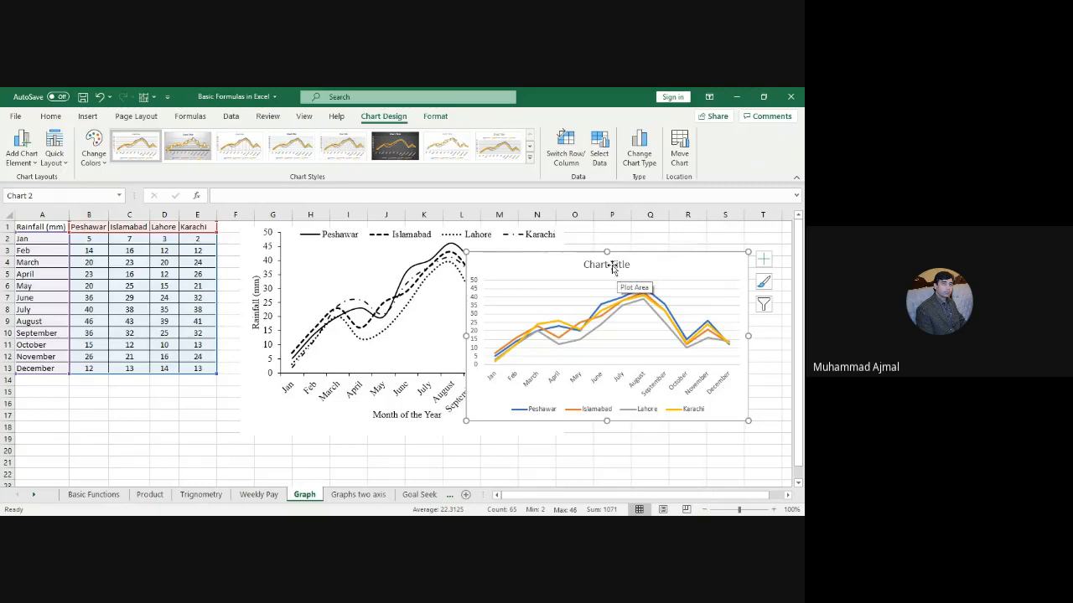
{"action": "left_click", "coordinate": [612, 265]}
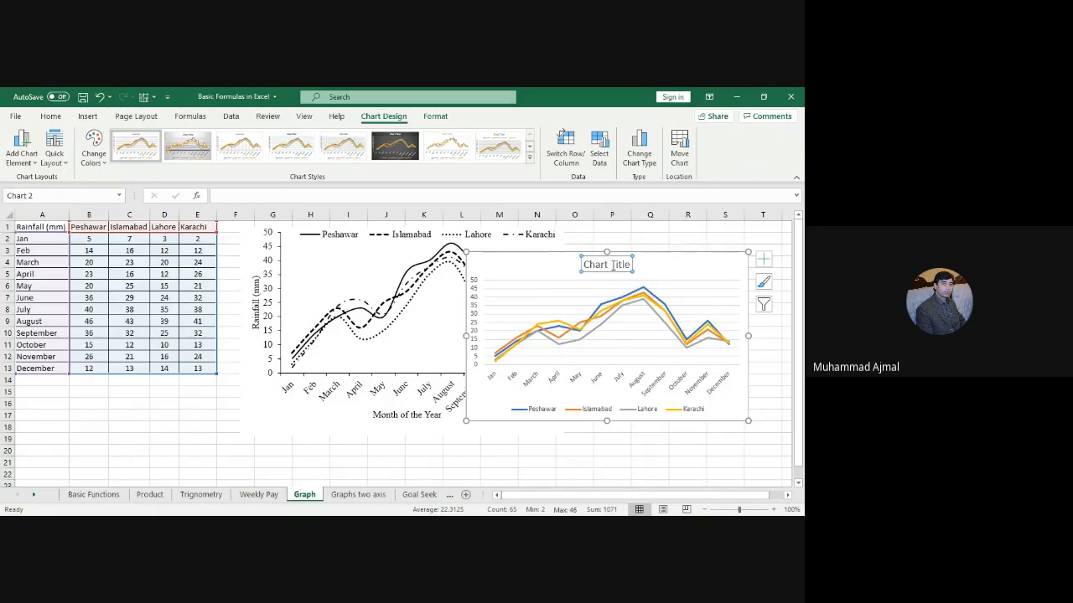
{"action": "key", "text": "Delete"}
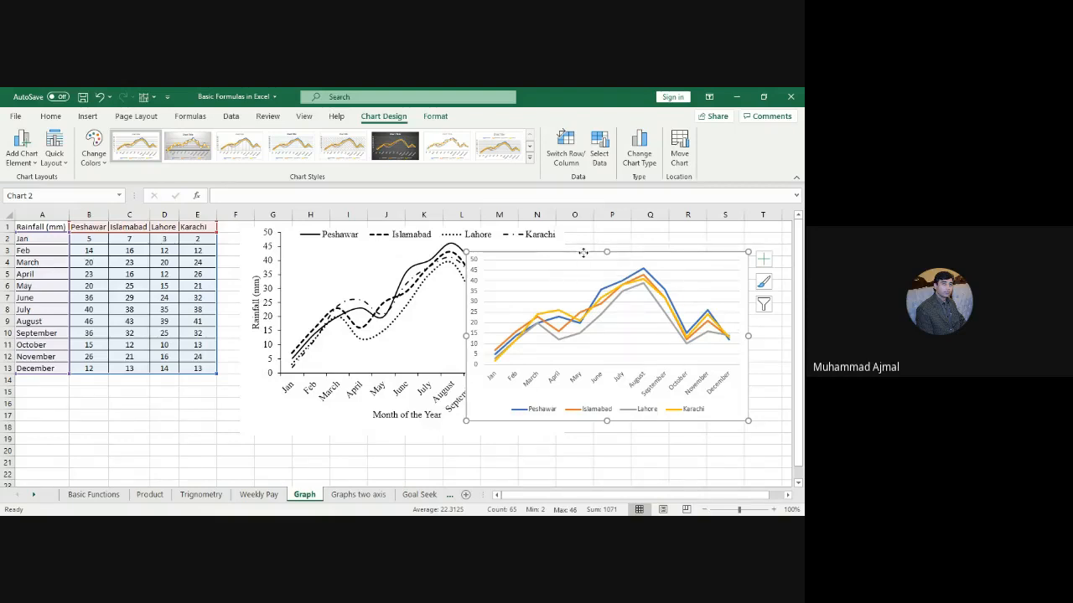
Step: Nudge the new coloured chart slightly left and select its legend
{"action": "left_click_drag", "start_coordinate": [581, 254], "coordinate": [559, 254]}
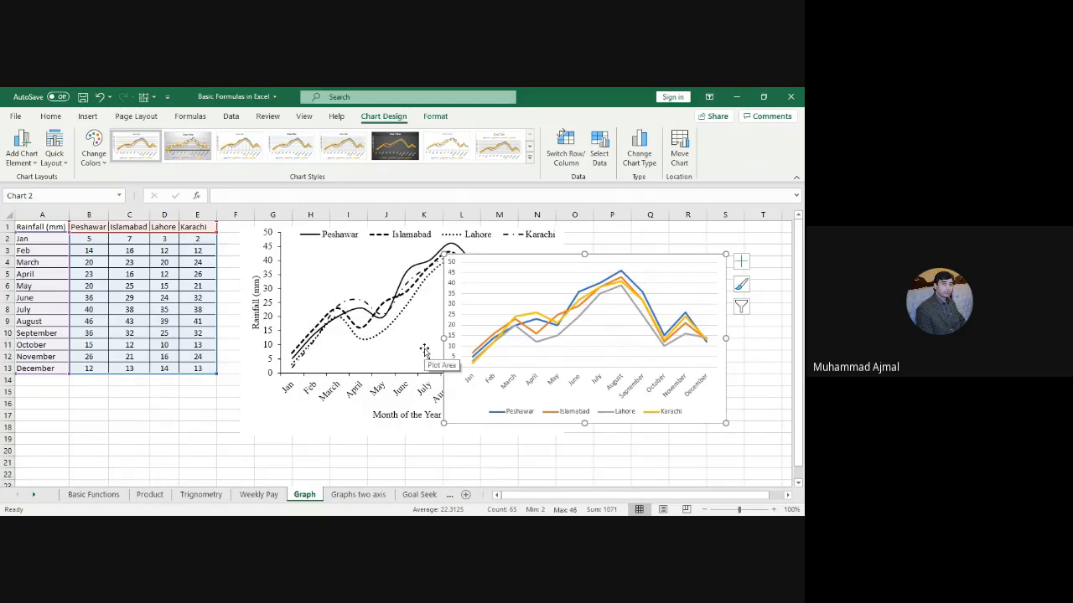
{"action": "left_click", "coordinate": [568, 419]}
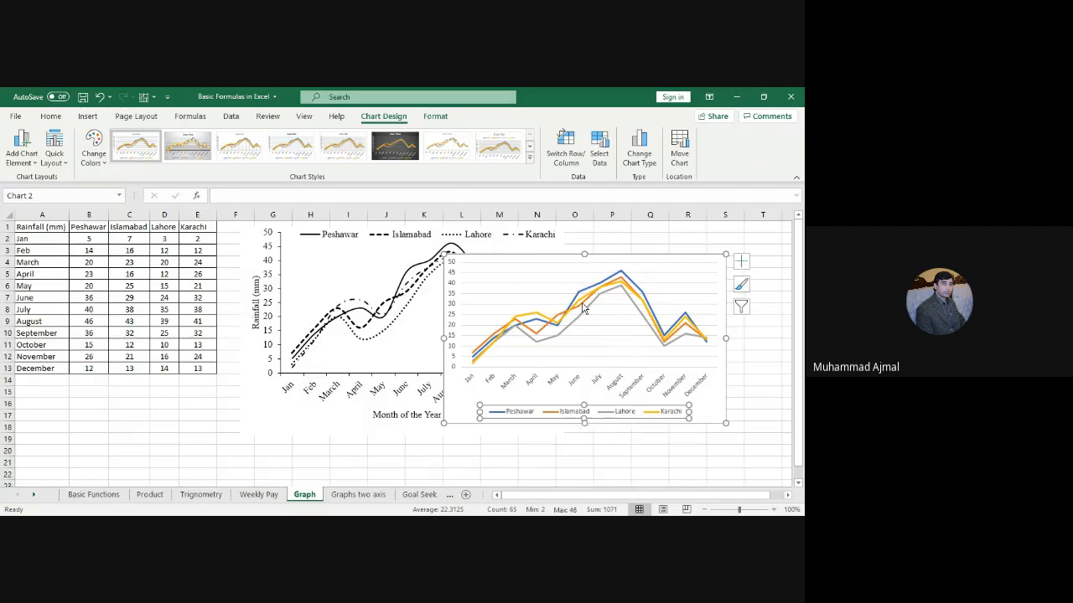
{"action": "mouse_move", "coordinate": [584, 308]}
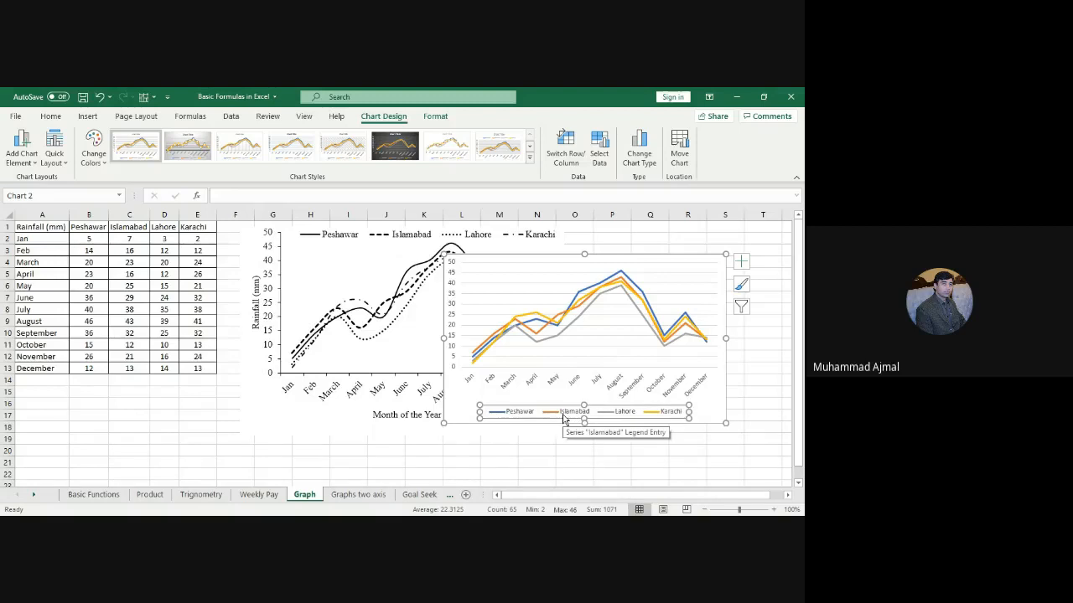
Step: Open the Format Legend pane for the coloured chart and widen it
{"action": "right_click", "coordinate": [563, 419]}
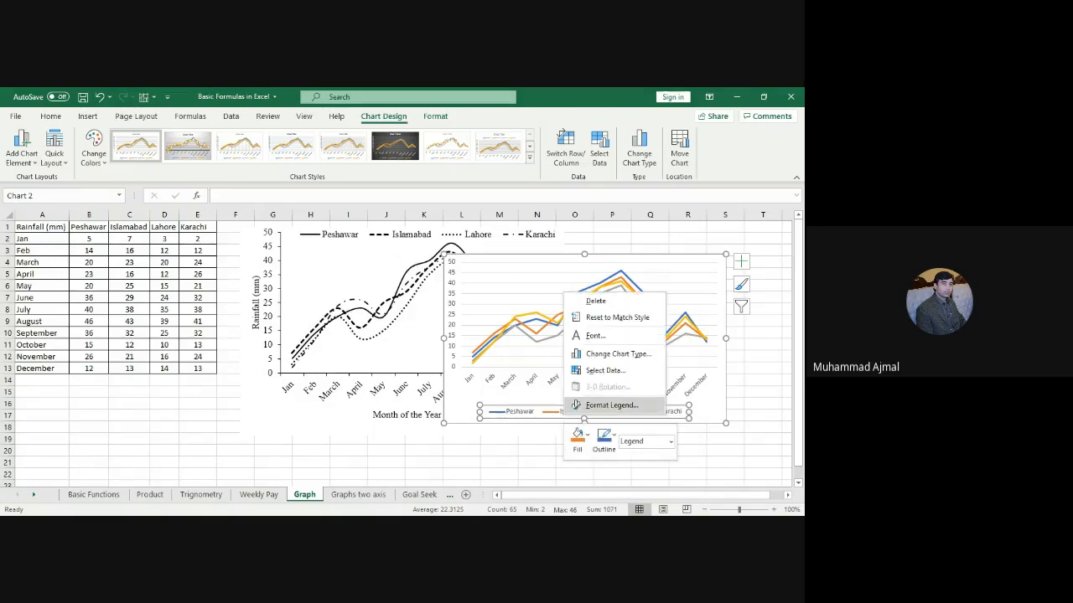
{"action": "left_click", "coordinate": [578, 406]}
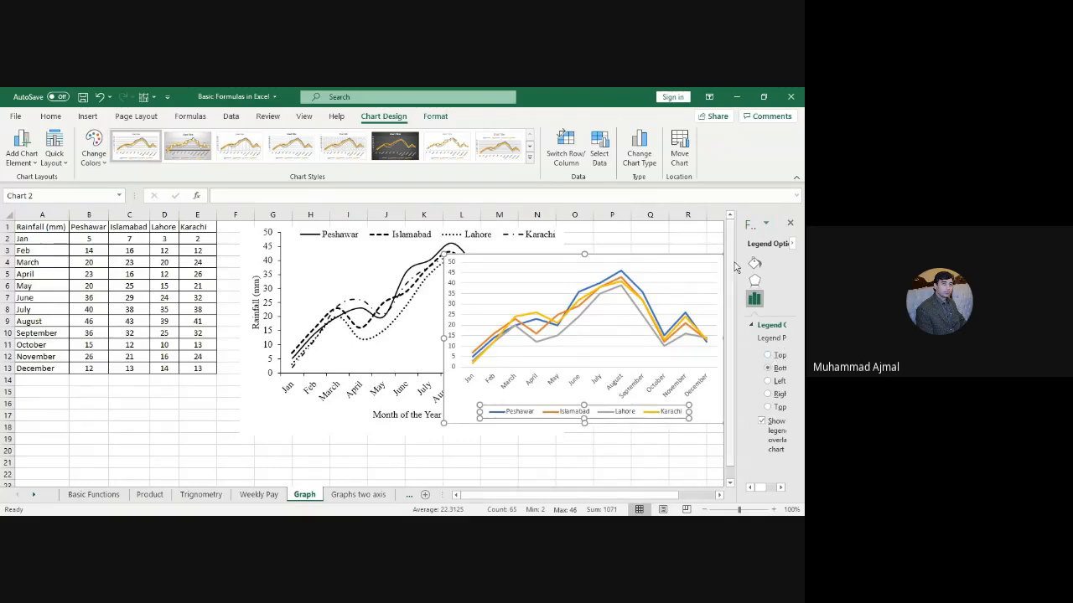
{"action": "left_click_drag", "start_coordinate": [738, 266], "coordinate": [695, 260]}
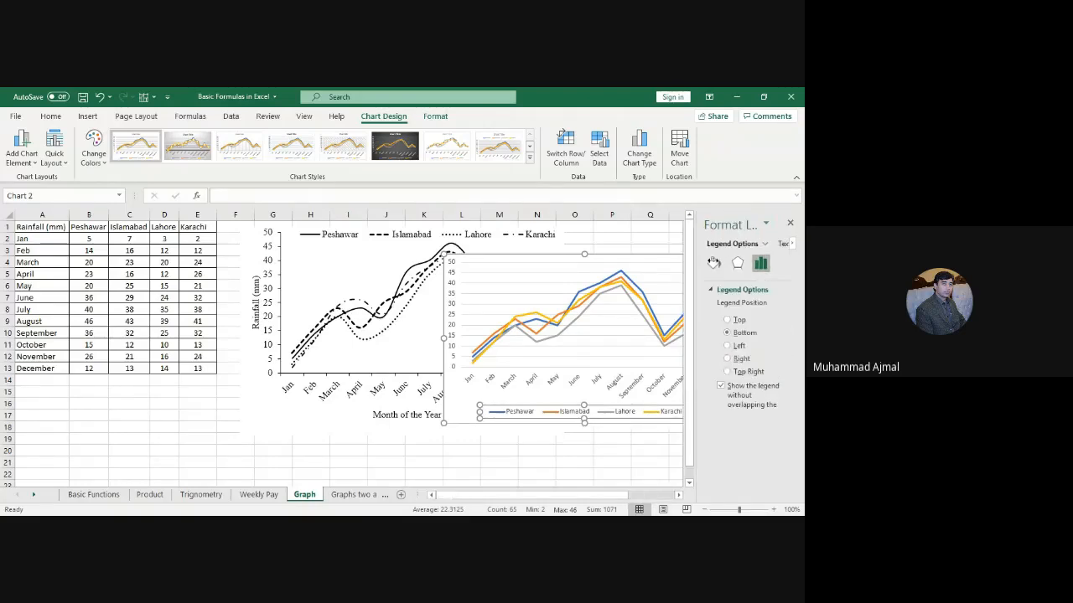
Step: Place the coloured chart top-left and the black-and-white chart to its right
{"action": "left_click_drag", "start_coordinate": [631, 258], "coordinate": [202, 295]}
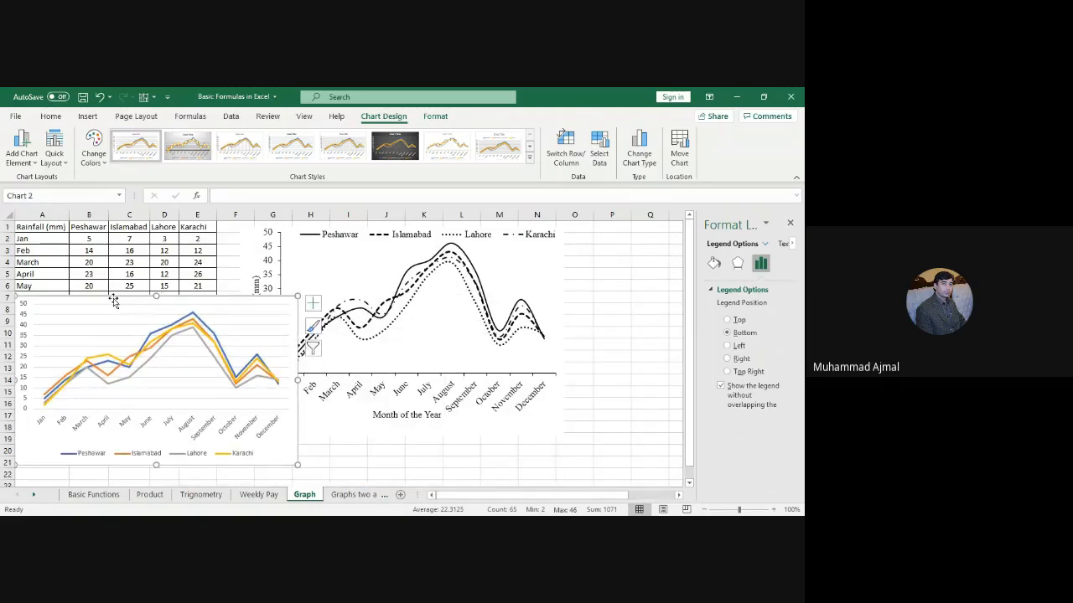
{"action": "left_click", "coordinate": [340, 263]}
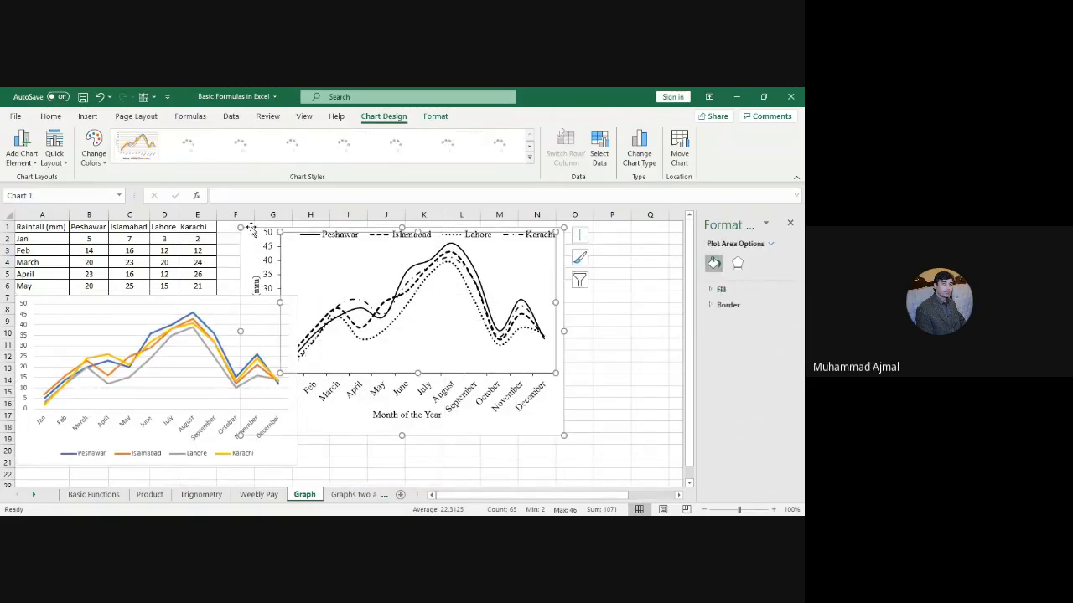
{"action": "left_click_drag", "start_coordinate": [250, 227], "coordinate": [348, 227]}
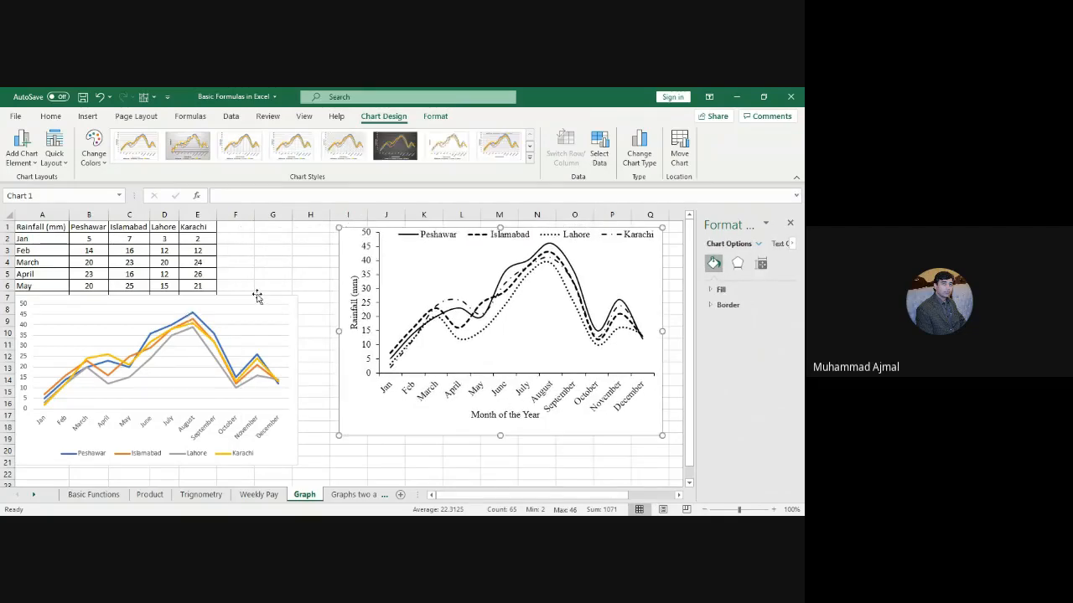
{"action": "left_click_drag", "start_coordinate": [258, 297], "coordinate": [285, 232]}
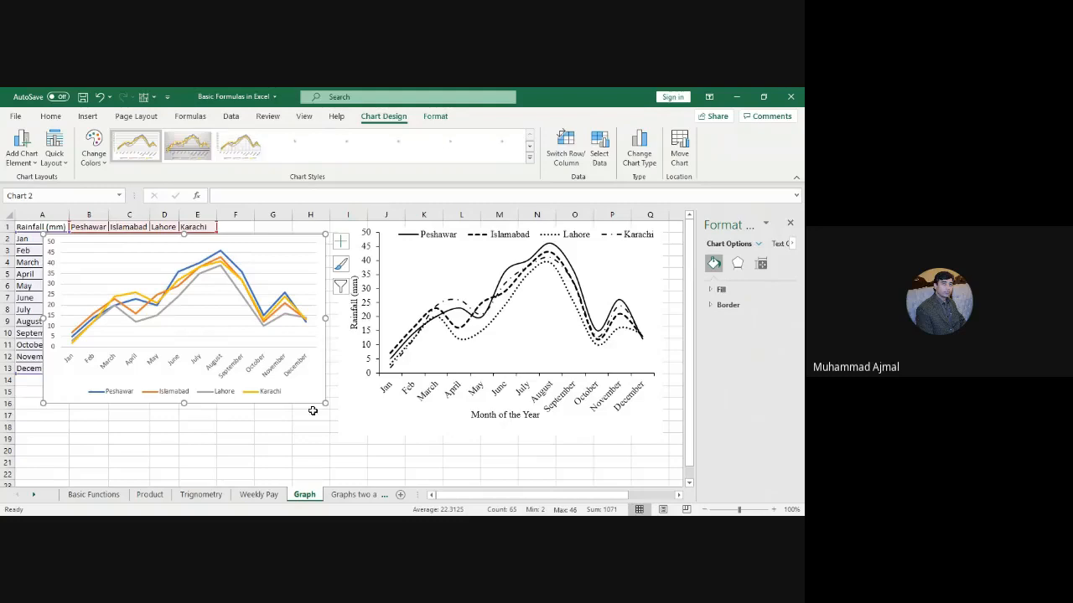
{"action": "left_click", "coordinate": [164, 396]}
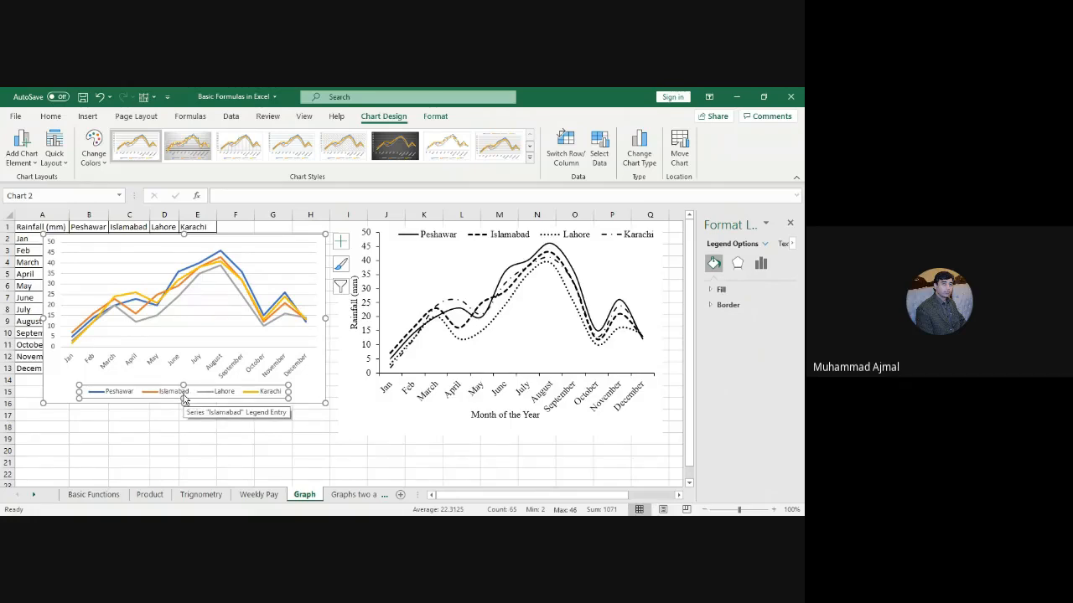
Step: Set the coloured chart's legend position to Top, undoing a manual legend drag
{"action": "right_click", "coordinate": [184, 399]}
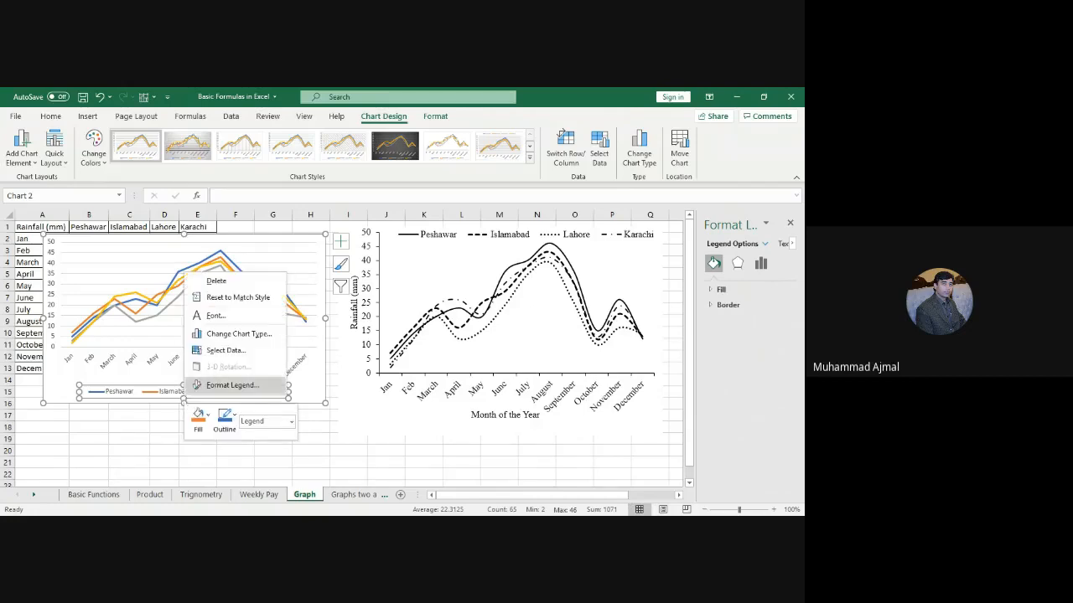
{"action": "left_click", "coordinate": [198, 385]}
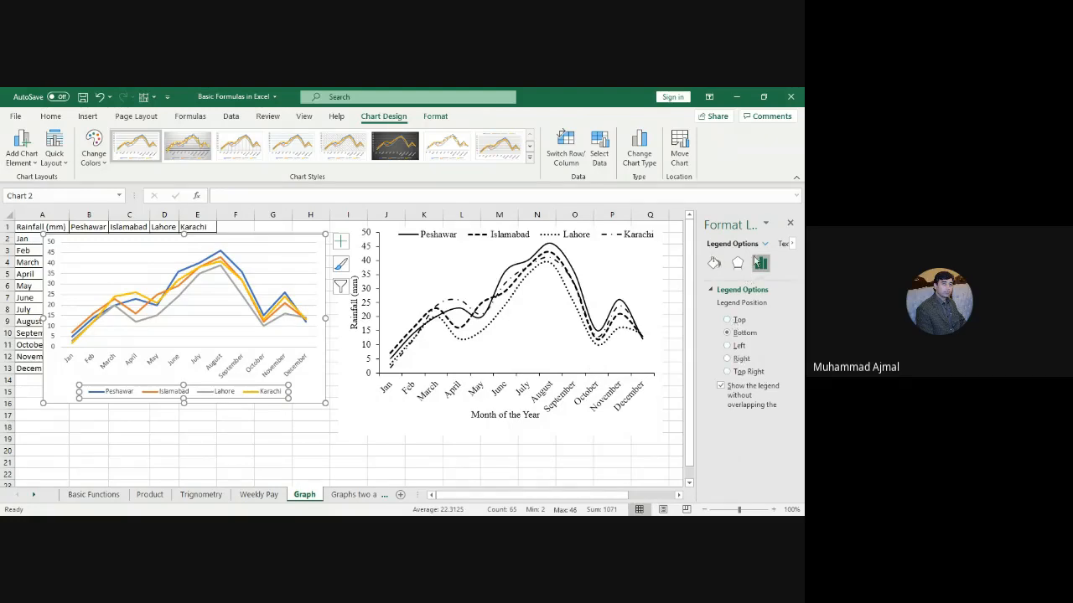
{"action": "left_click", "coordinate": [727, 320]}
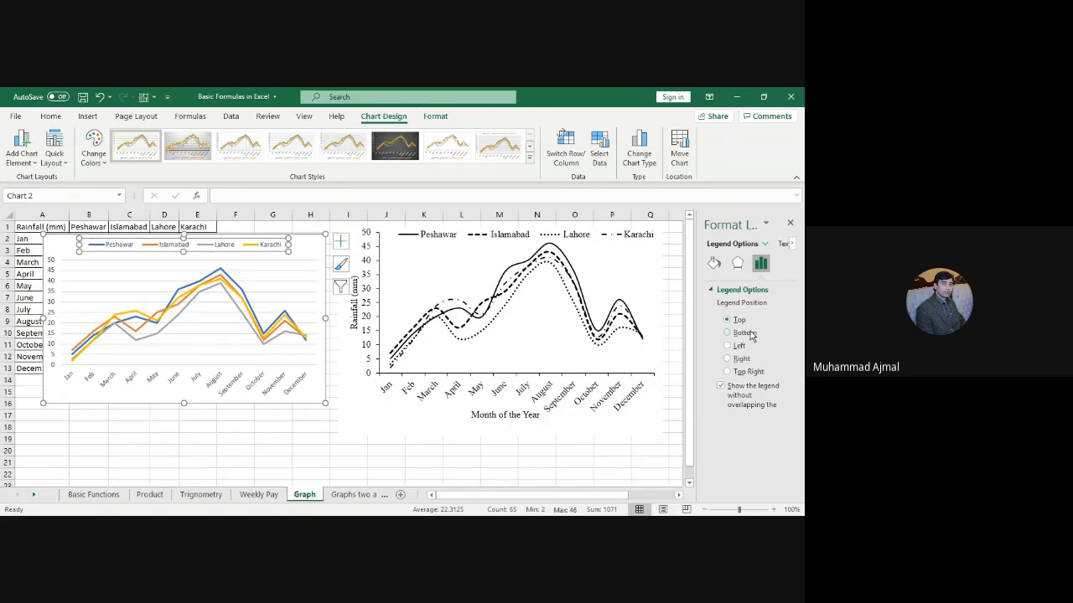
{"action": "left_click", "coordinate": [750, 334]}
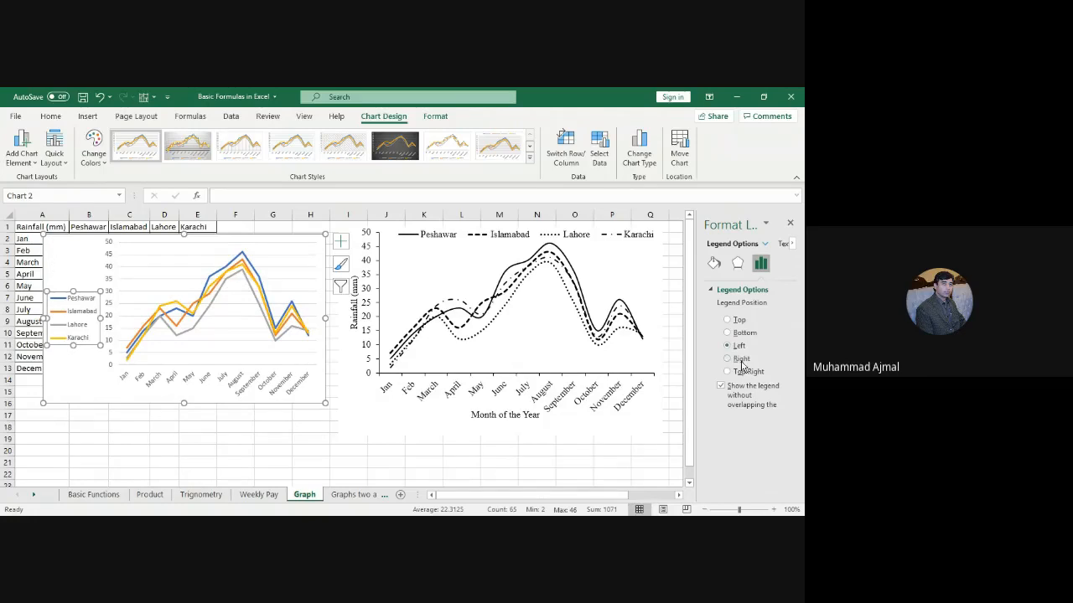
{"action": "left_click", "coordinate": [741, 360]}
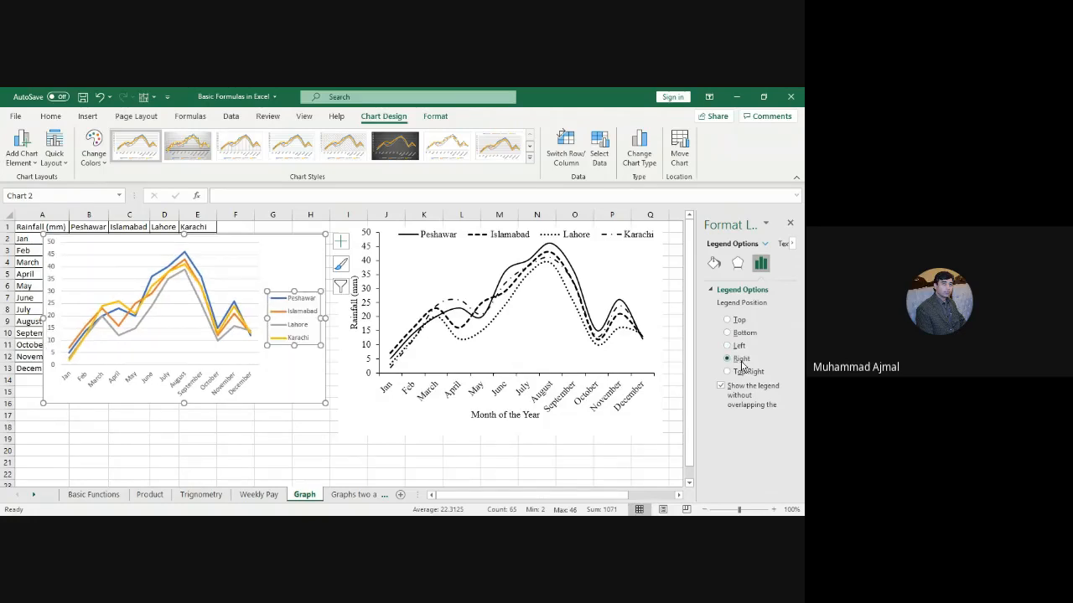
{"action": "left_click", "coordinate": [739, 372]}
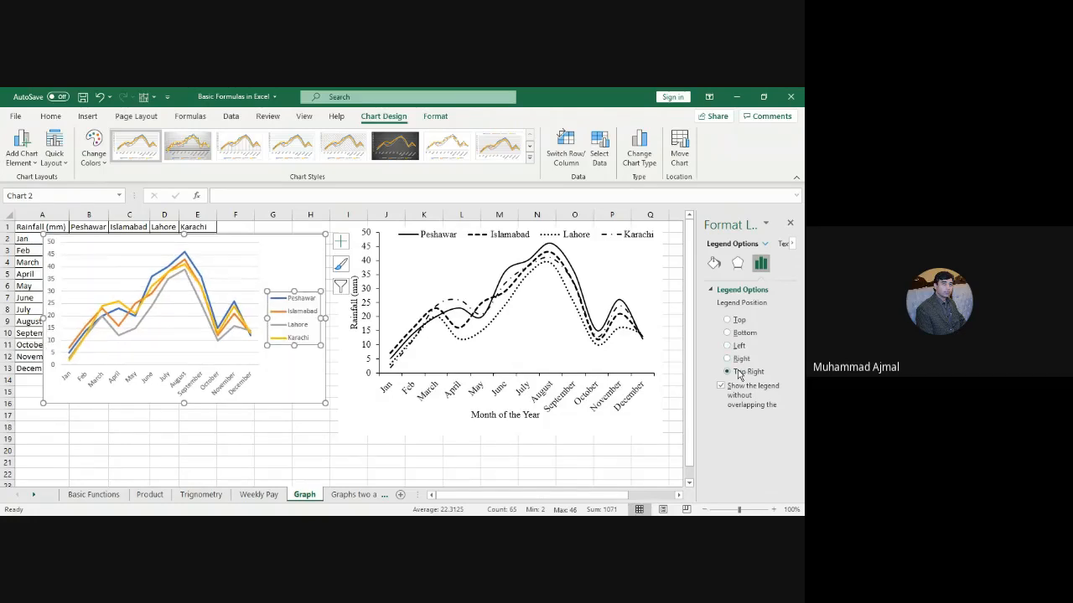
{"action": "left_click", "coordinate": [739, 321]}
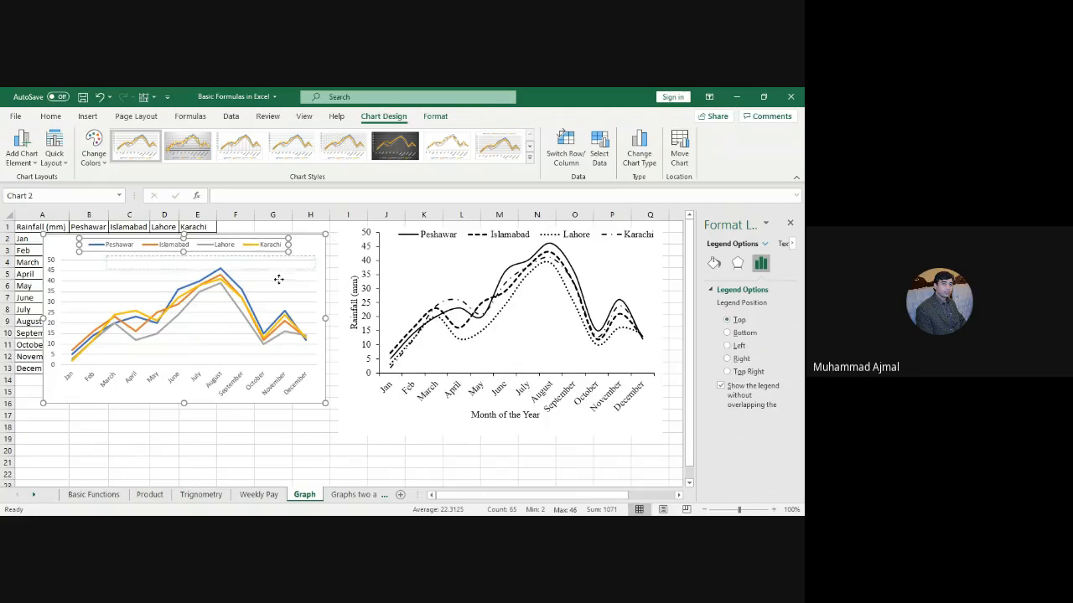
{"action": "left_click_drag", "start_coordinate": [278, 279], "coordinate": [256, 263]}
{"action": "key", "text": "ctrl+z"}
Step: Add axis titles and label the horizontal axis 'Month of the Year'
{"action": "left_click", "coordinate": [340, 242]}
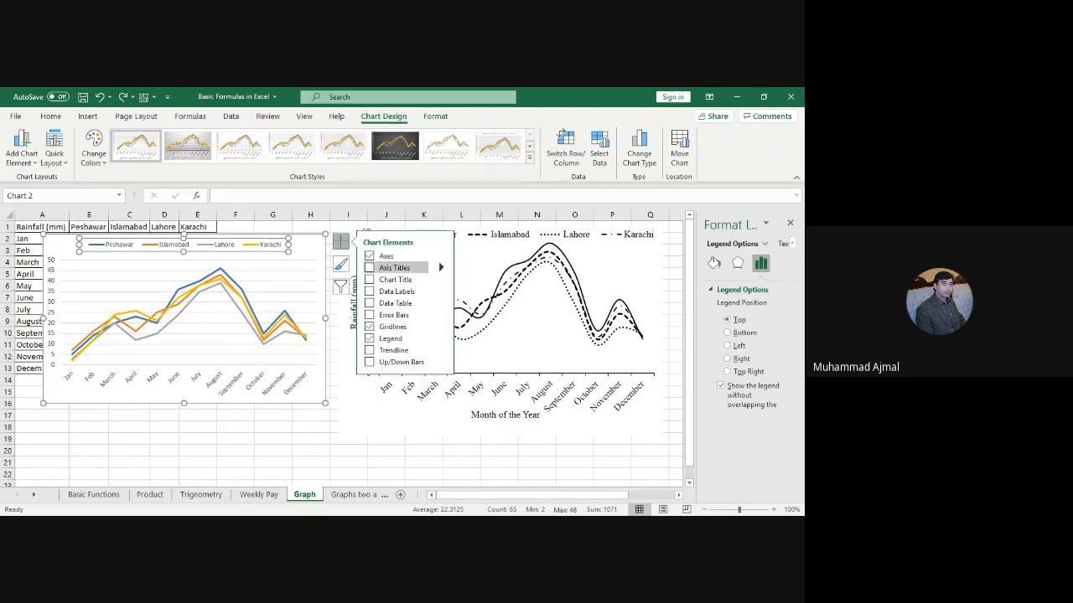
{"action": "left_click", "coordinate": [370, 267]}
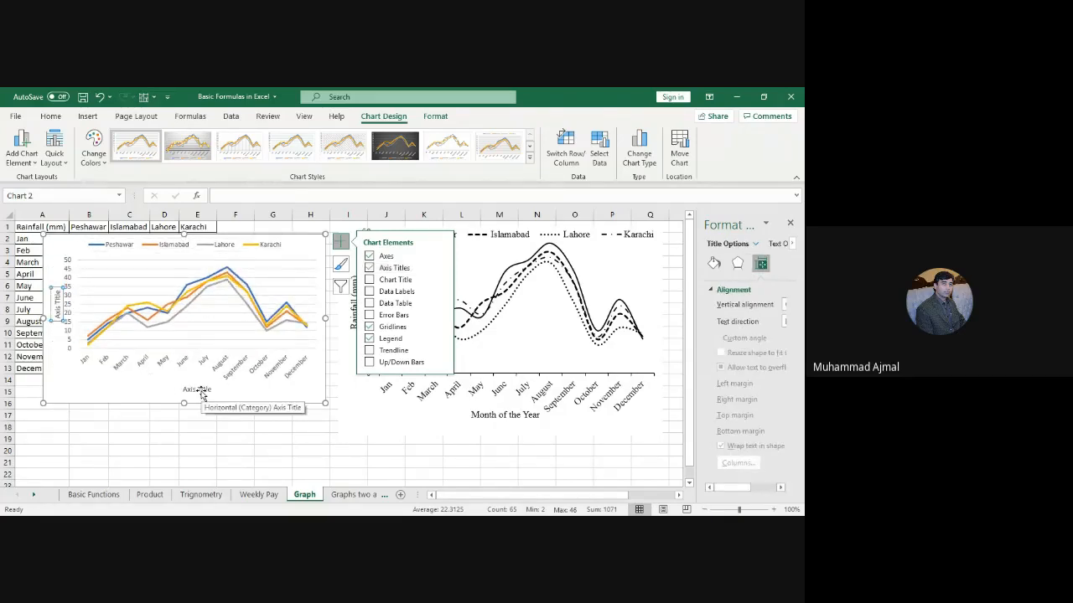
{"action": "left_click", "coordinate": [194, 391]}
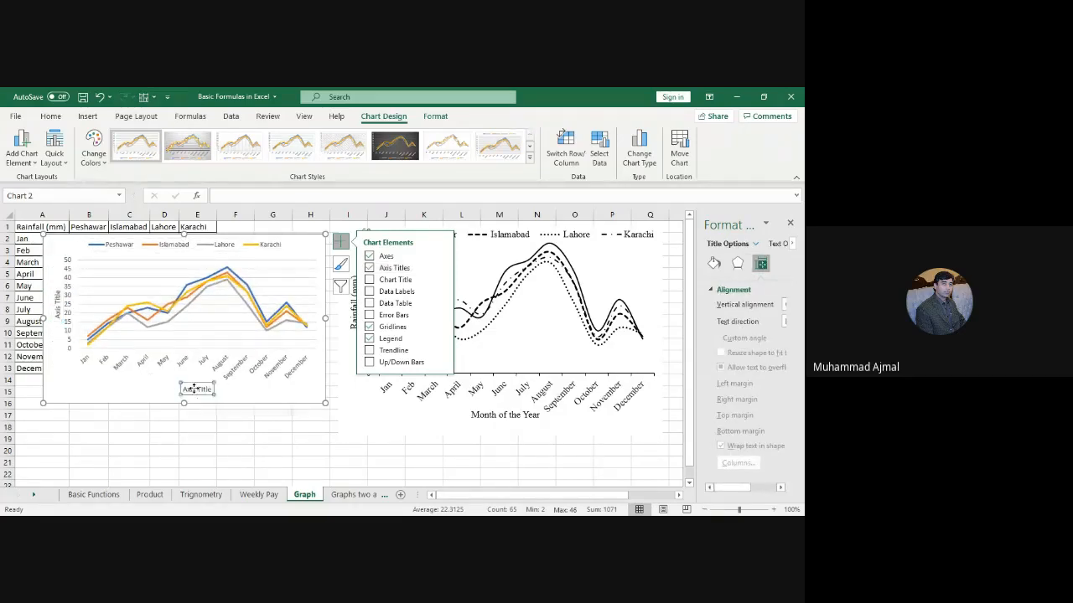
{"action": "left_click", "coordinate": [195, 391]}
{"action": "left_click_drag", "start_coordinate": [183, 391], "coordinate": [211, 392]}
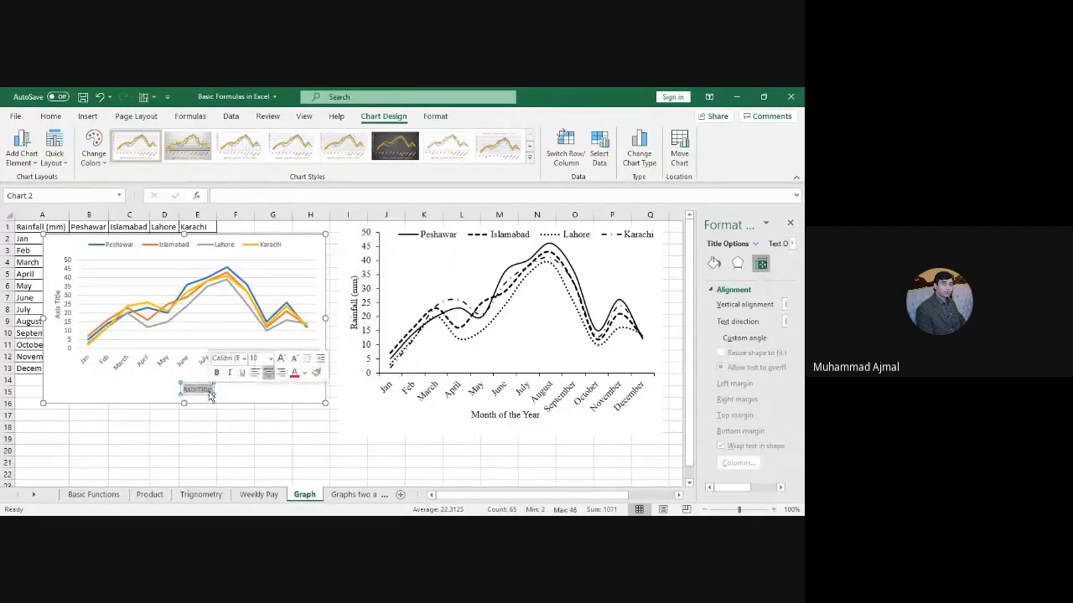
{"action": "type", "text": "Month"}
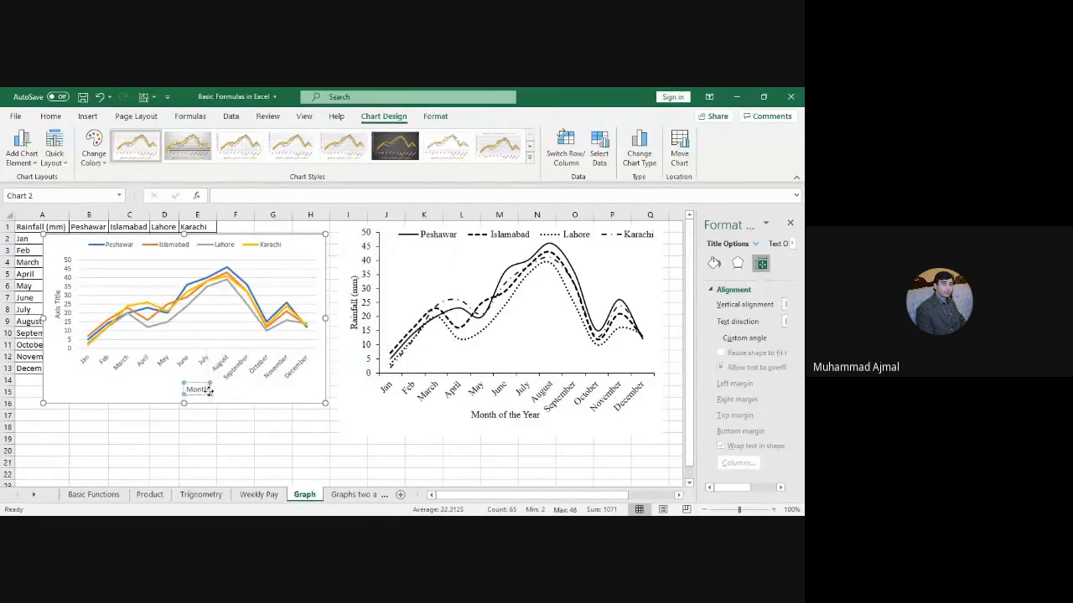
{"action": "type", "text": " of the Year"}
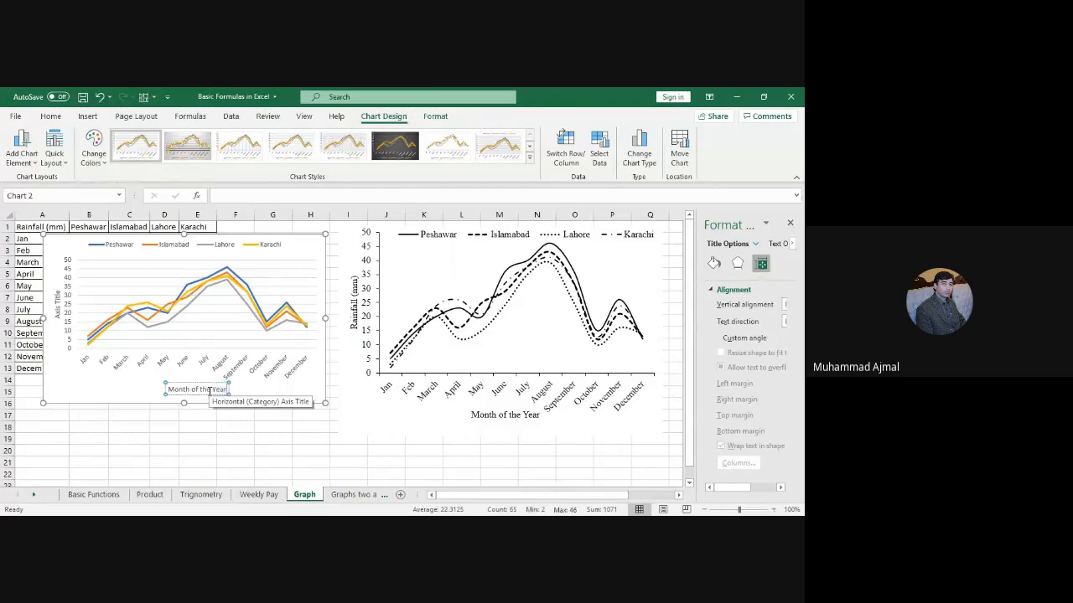
Step: Label the vertical axis 'Rainfall (mm)'
{"action": "left_click", "coordinate": [60, 305]}
{"action": "left_click_drag", "start_coordinate": [58, 318], "coordinate": [58, 285]}
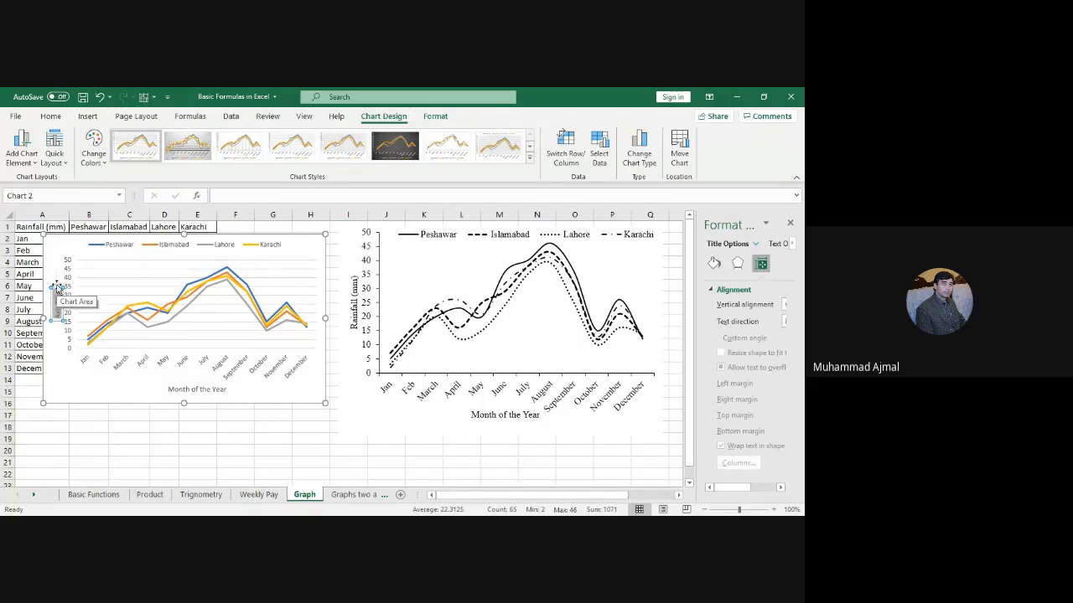
{"action": "type", "text": "Rainfall (mm)"}
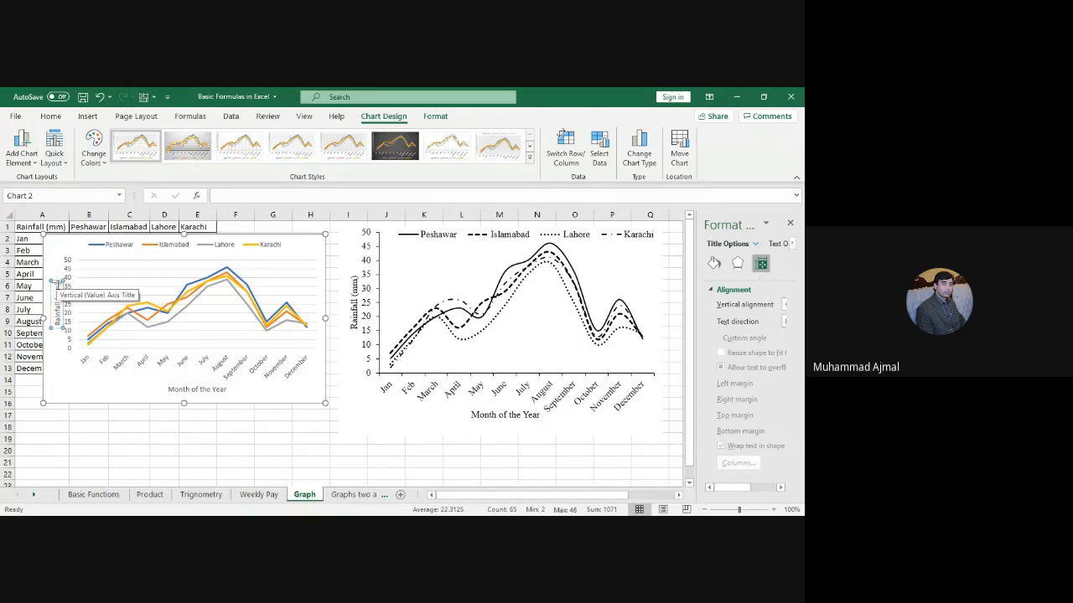
{"action": "left_click", "coordinate": [115, 440]}
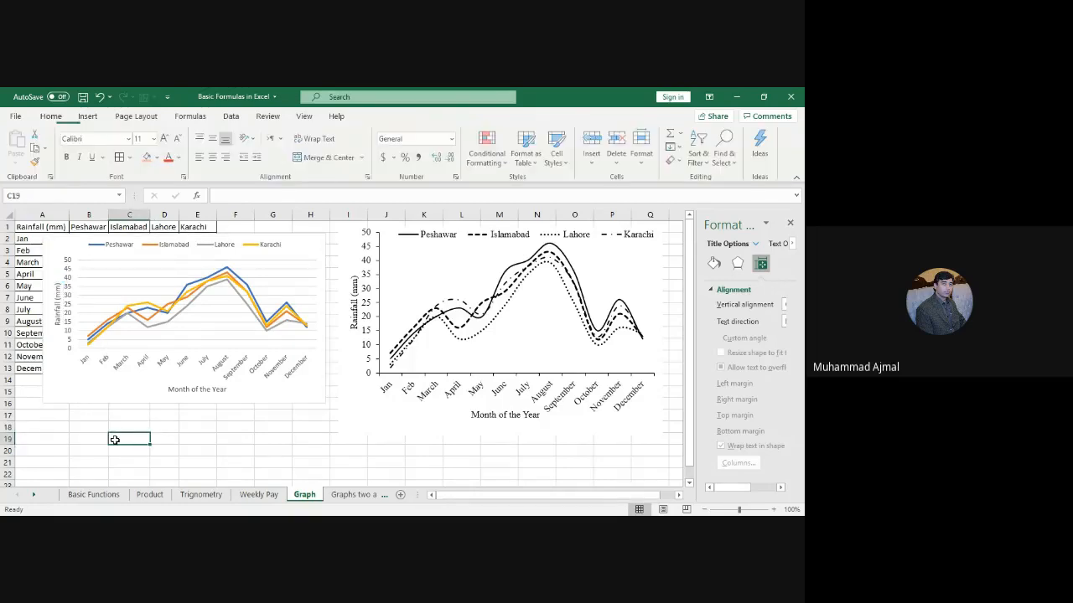
{"action": "left_click", "coordinate": [57, 312]}
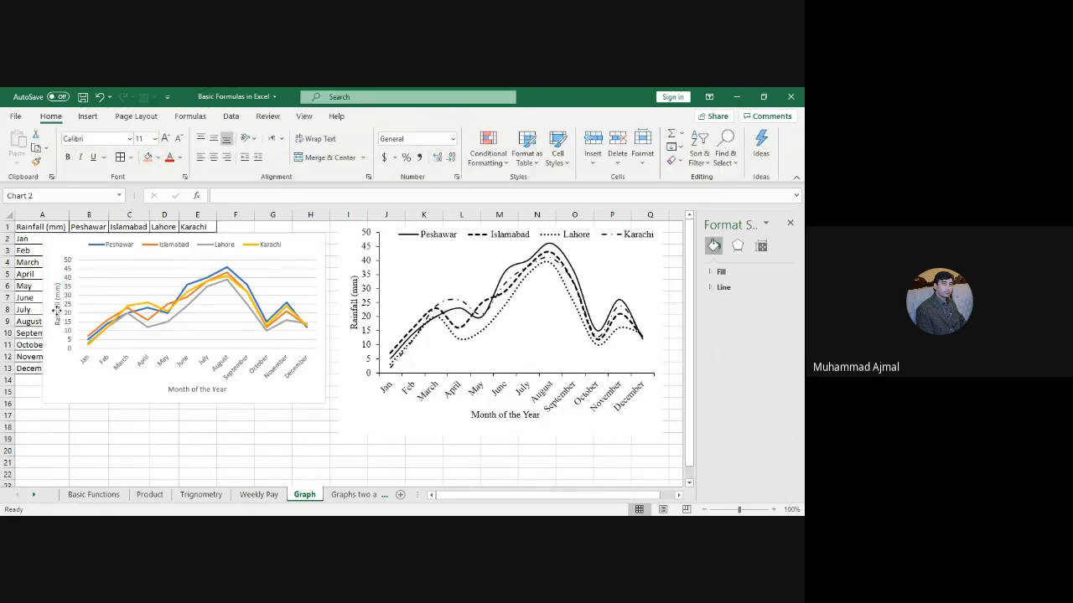
{"action": "left_click", "coordinate": [57, 311]}
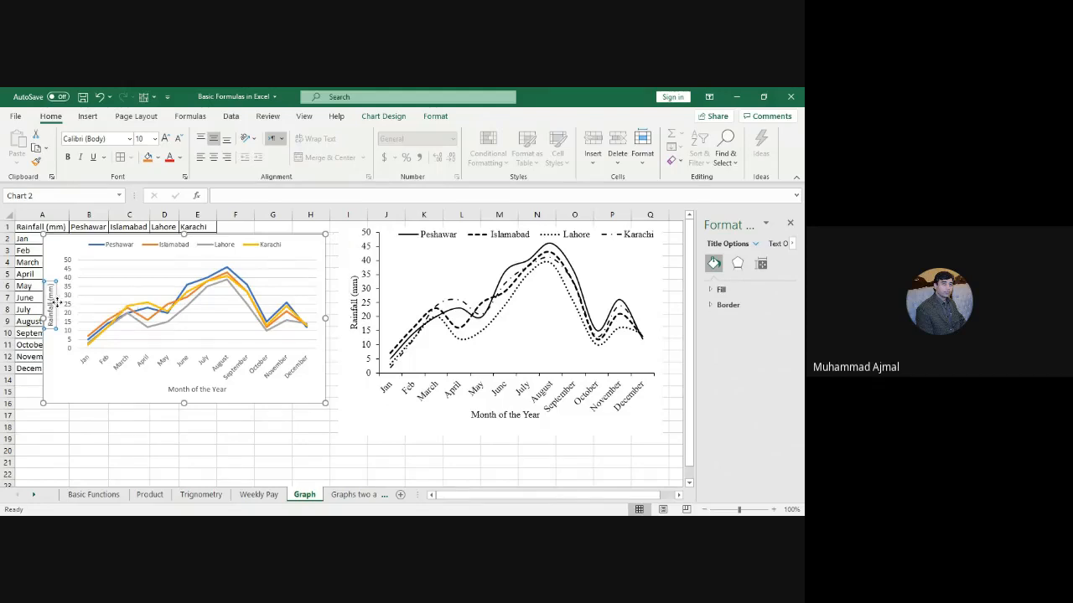
{"action": "left_click", "coordinate": [61, 306]}
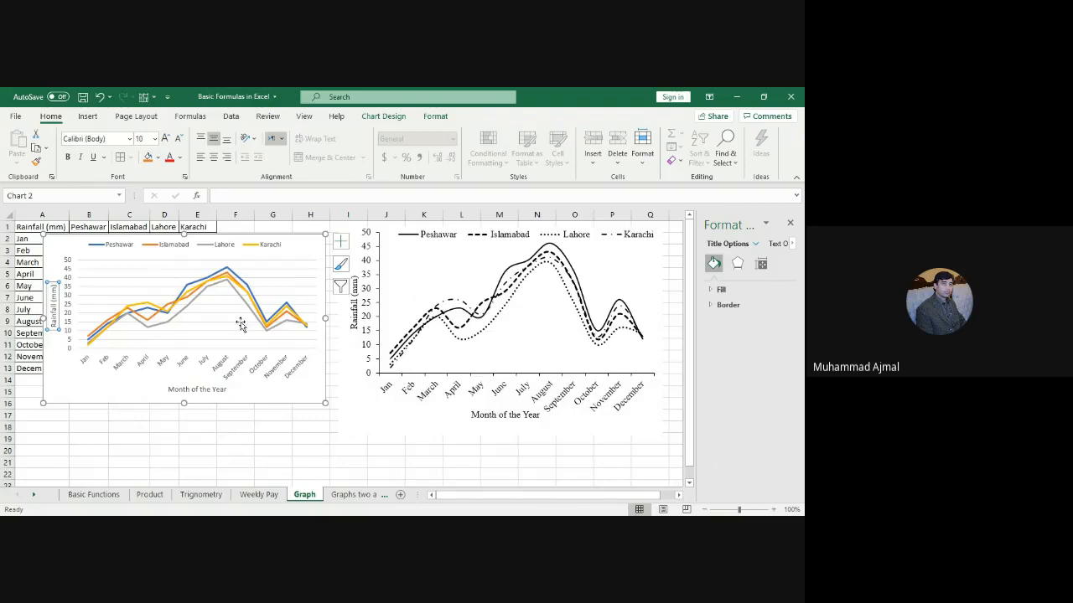
Step: Make all the left chart's text black
{"action": "left_click", "coordinate": [130, 403]}
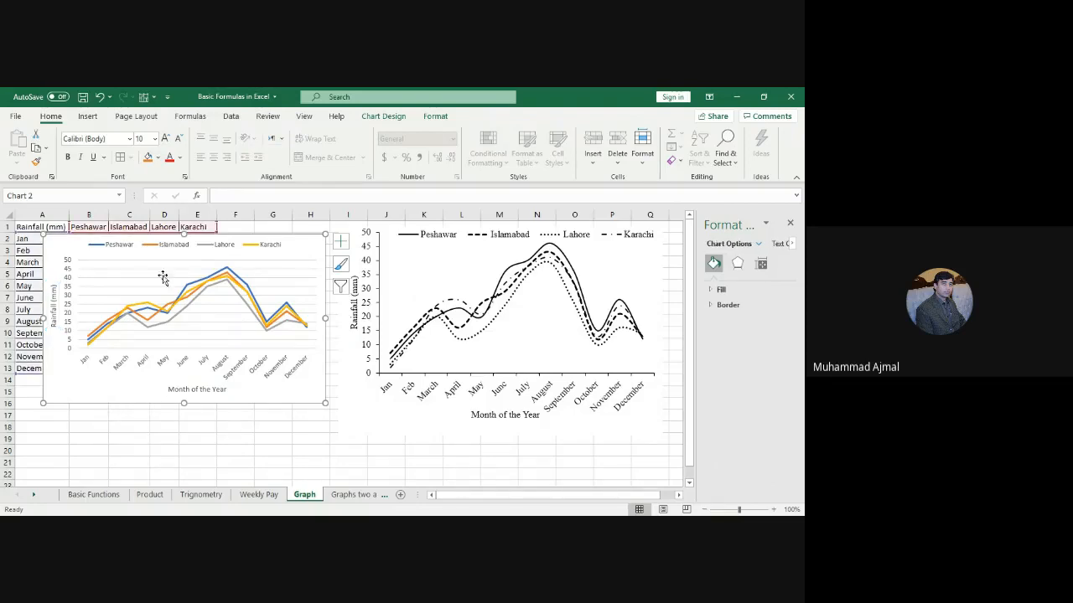
{"action": "left_click", "coordinate": [180, 159]}
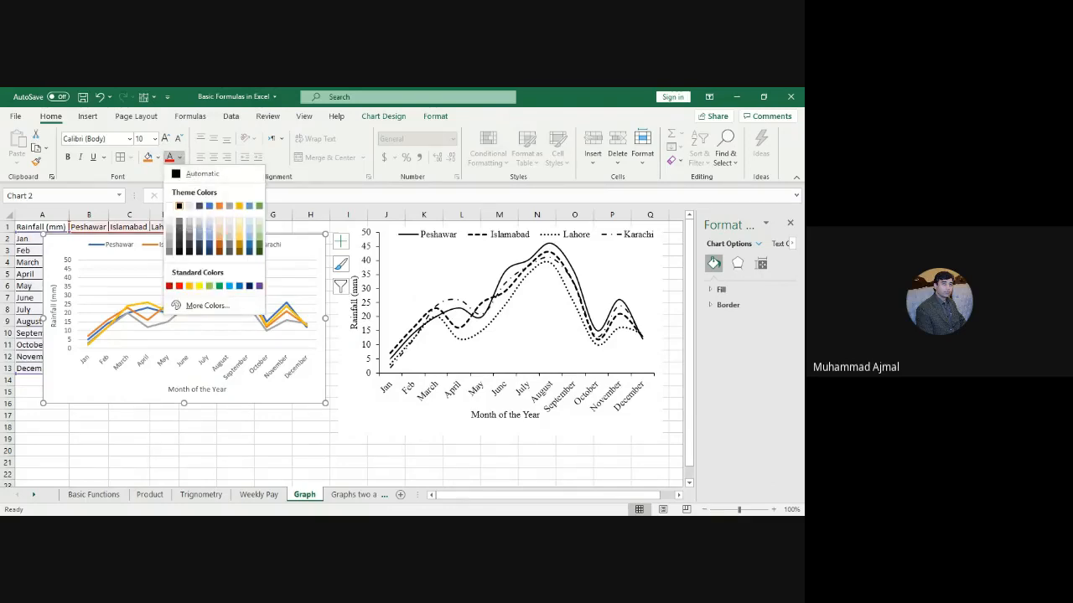
{"action": "left_click", "coordinate": [178, 206]}
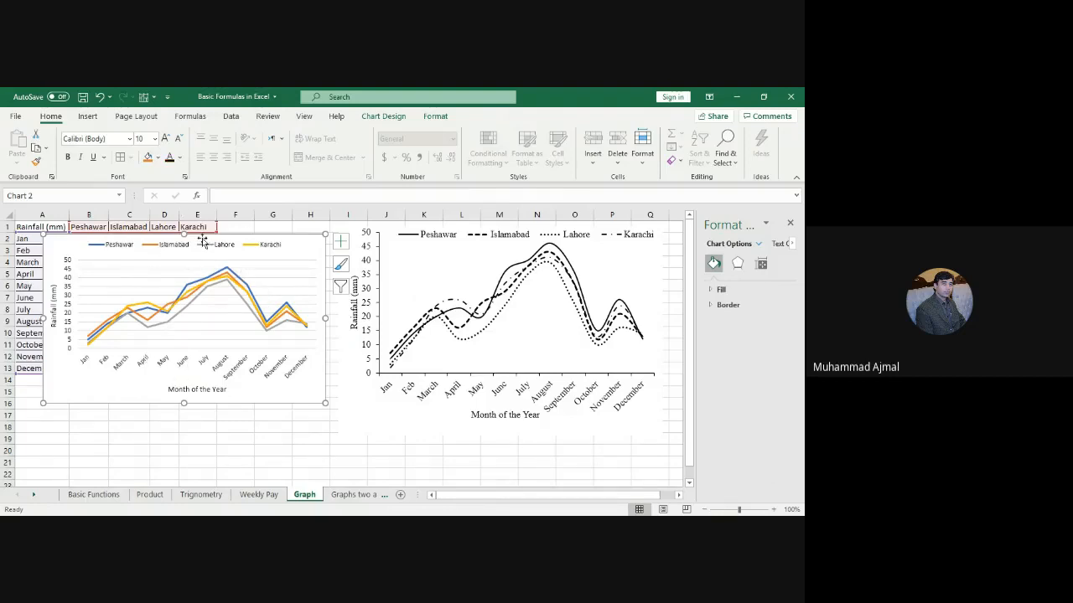
Step: Set the chart's text to Times New Roman at size 10
{"action": "left_click", "coordinate": [106, 141]}
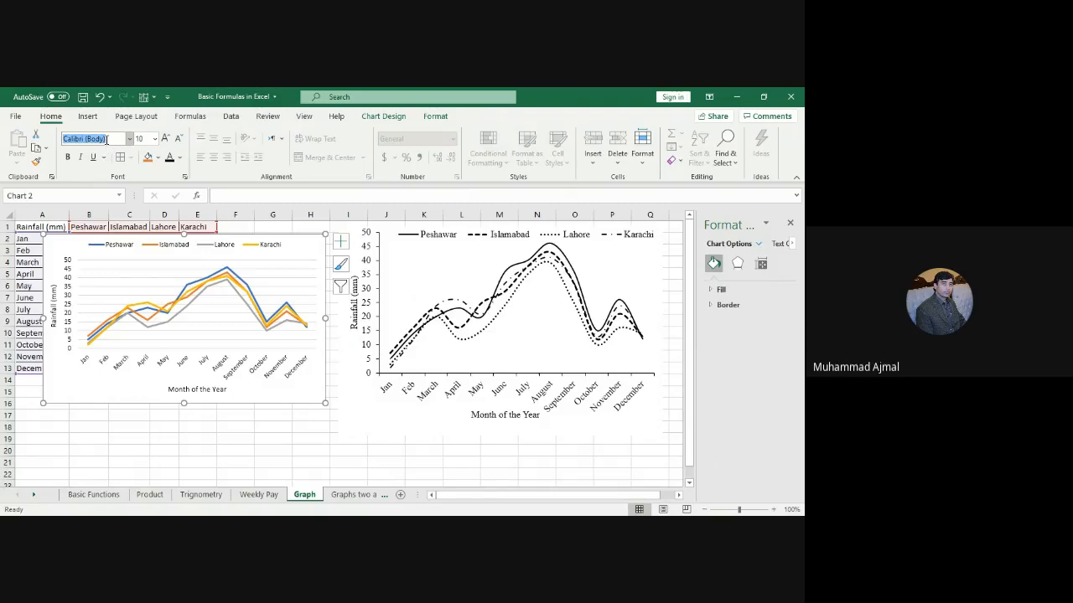
{"action": "type", "text": "Times New Roman"}
{"action": "key", "text": "Tab"}
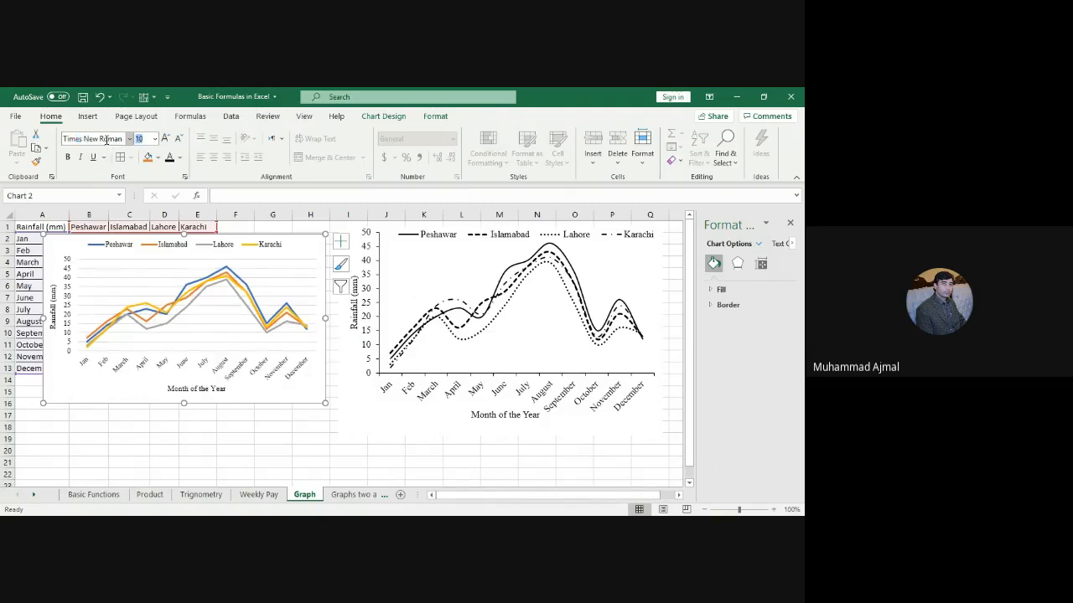
{"action": "type", "text": "11"}
{"action": "key", "text": "Return"}
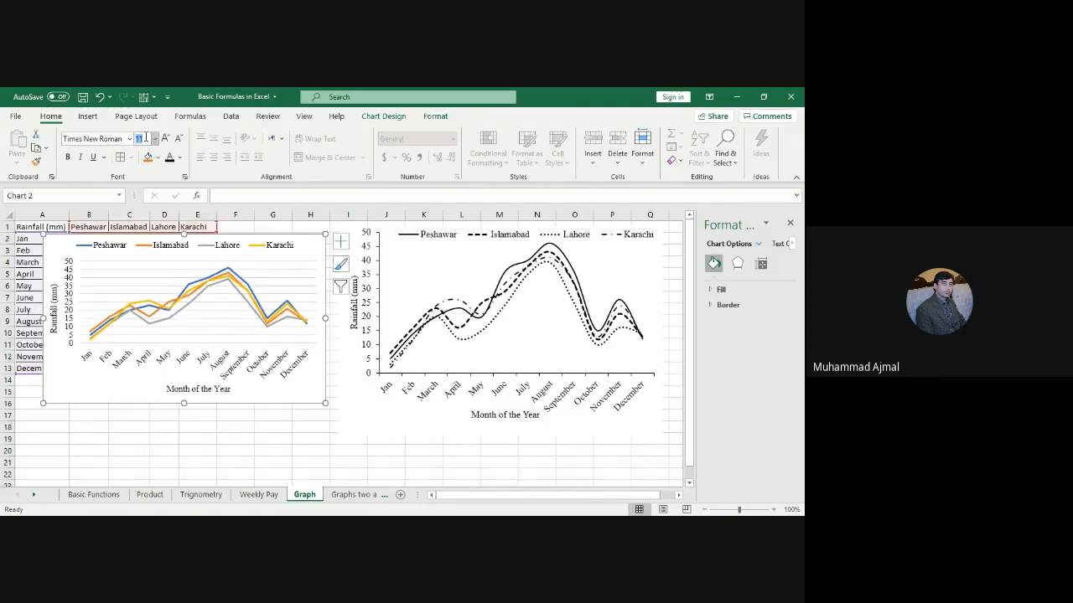
{"action": "type", "text": "10"}
{"action": "key", "text": "Return"}
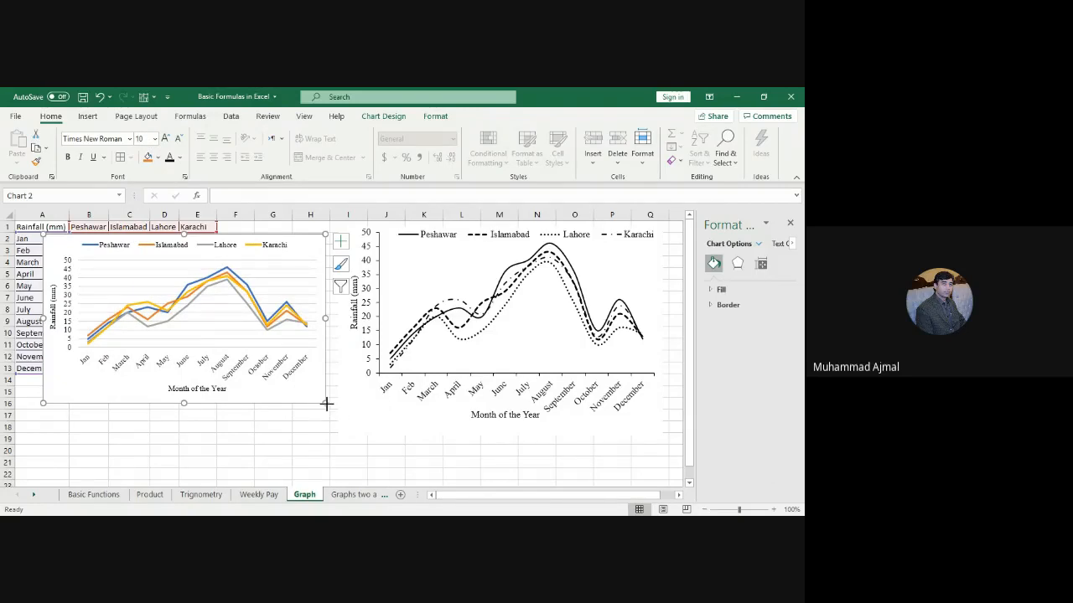
Step: Resize the coloured rainfall chart to span to about row 19 and column I, shifted slightly left
{"action": "left_click_drag", "start_coordinate": [326, 403], "coordinate": [371, 438]}
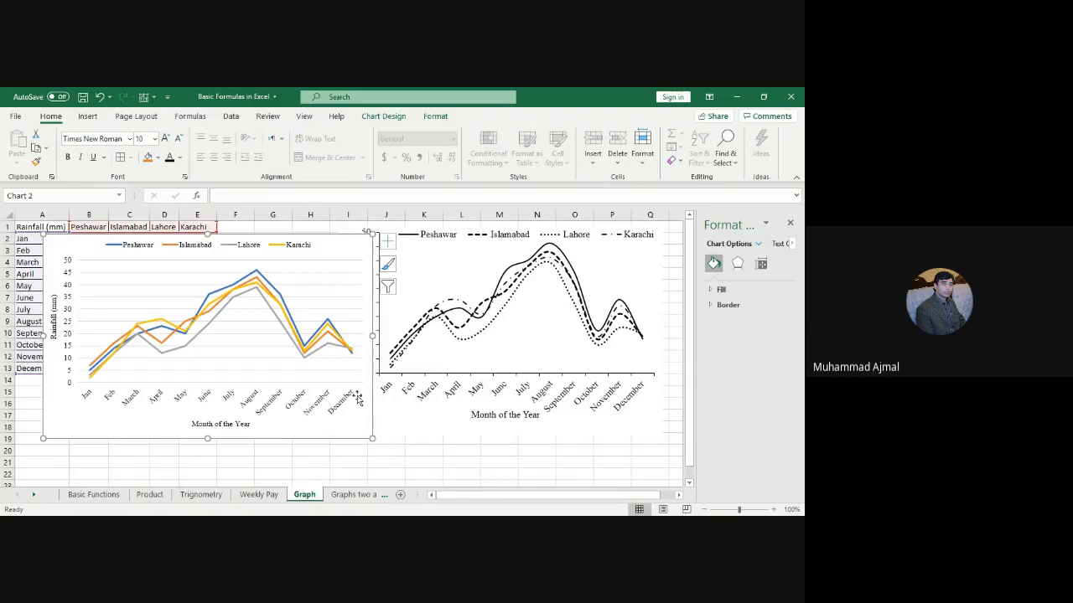
{"action": "left_click_drag", "start_coordinate": [335, 233], "coordinate": [320, 231]}
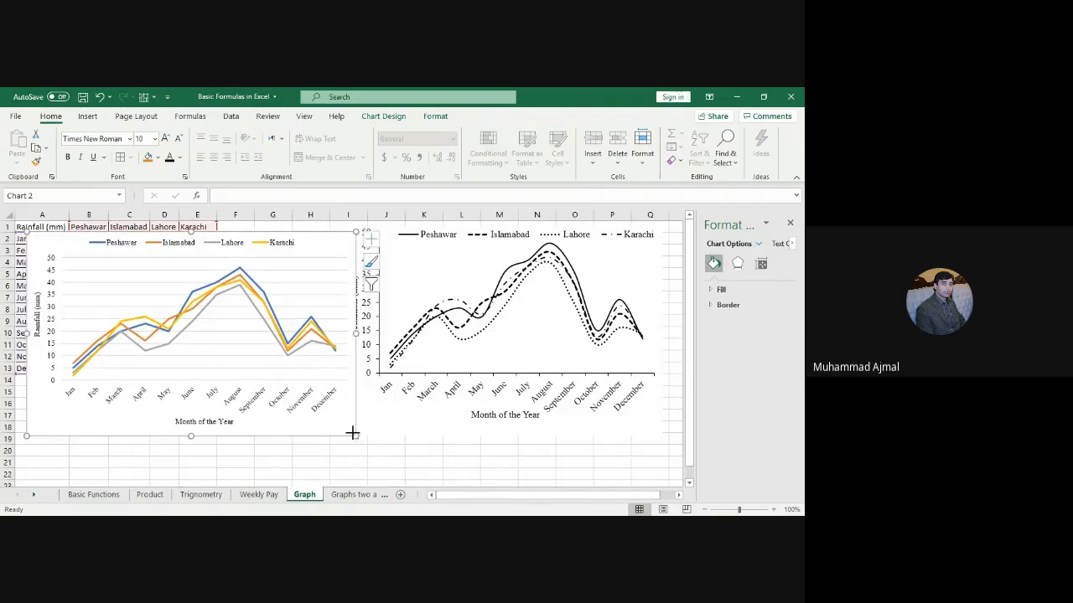
{"action": "mouse_move", "coordinate": [352, 433]}
{"action": "left_mouse_down"}
{"action": "mouse_move", "coordinate": [290, 433]}
{"action": "mouse_move", "coordinate": [352, 442]}
{"action": "left_mouse_up"}
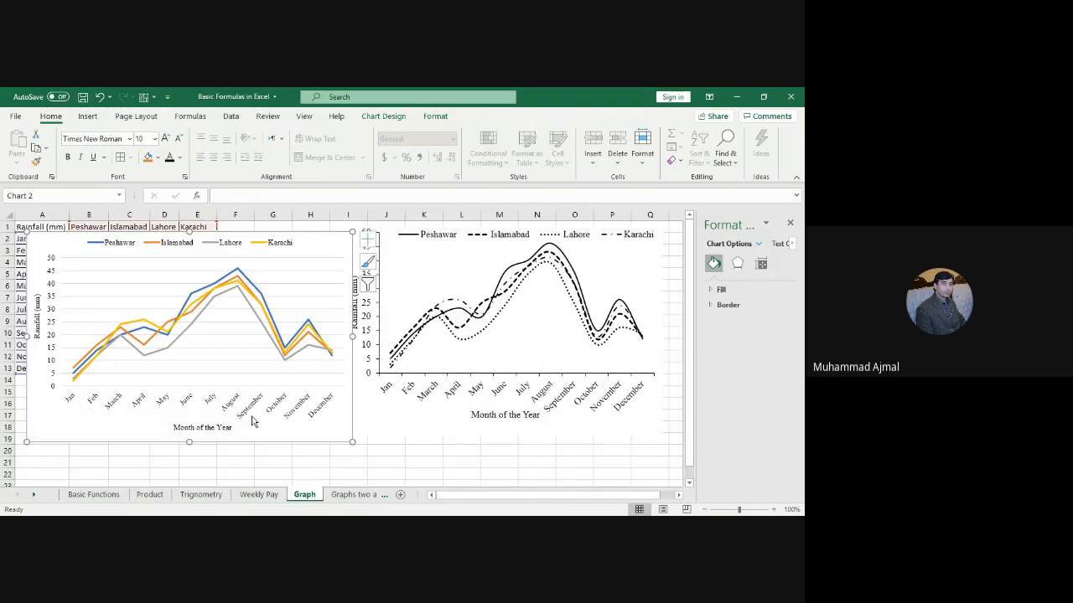
Step: Give the coloured chart's vertical value axis a solid black axis line
{"action": "left_click", "coordinate": [51, 342]}
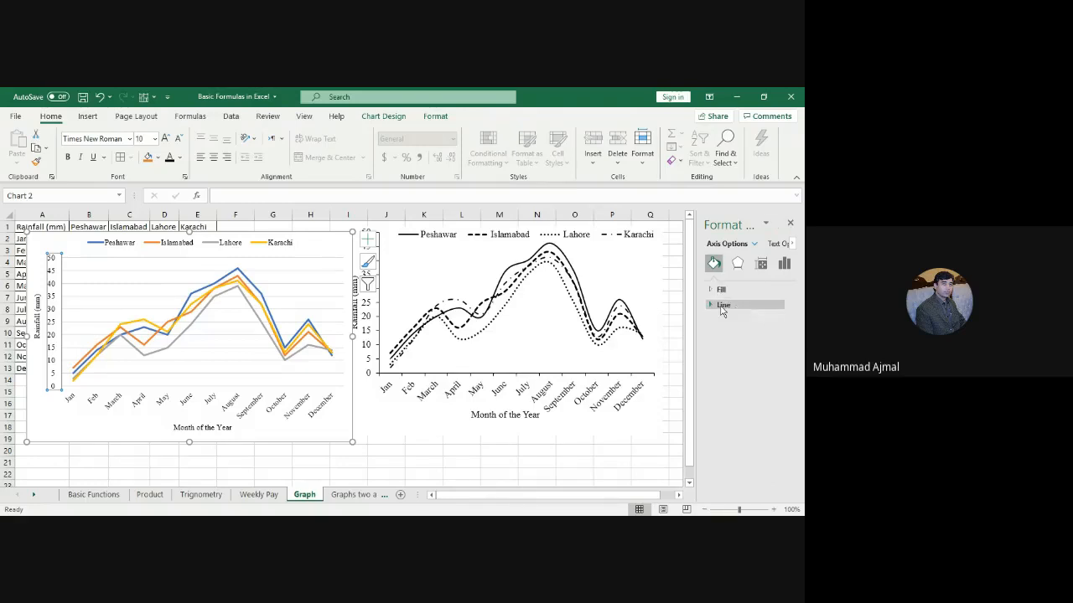
{"action": "left_click", "coordinate": [721, 306]}
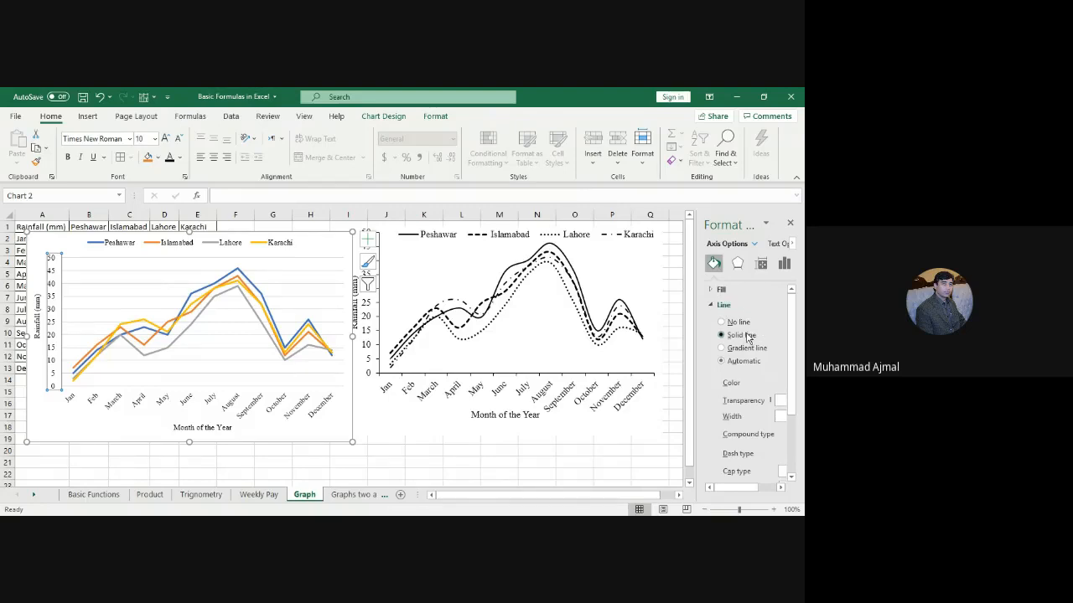
{"action": "left_click", "coordinate": [745, 336]}
{"action": "left_click_drag", "start_coordinate": [697, 362], "coordinate": [667, 362]}
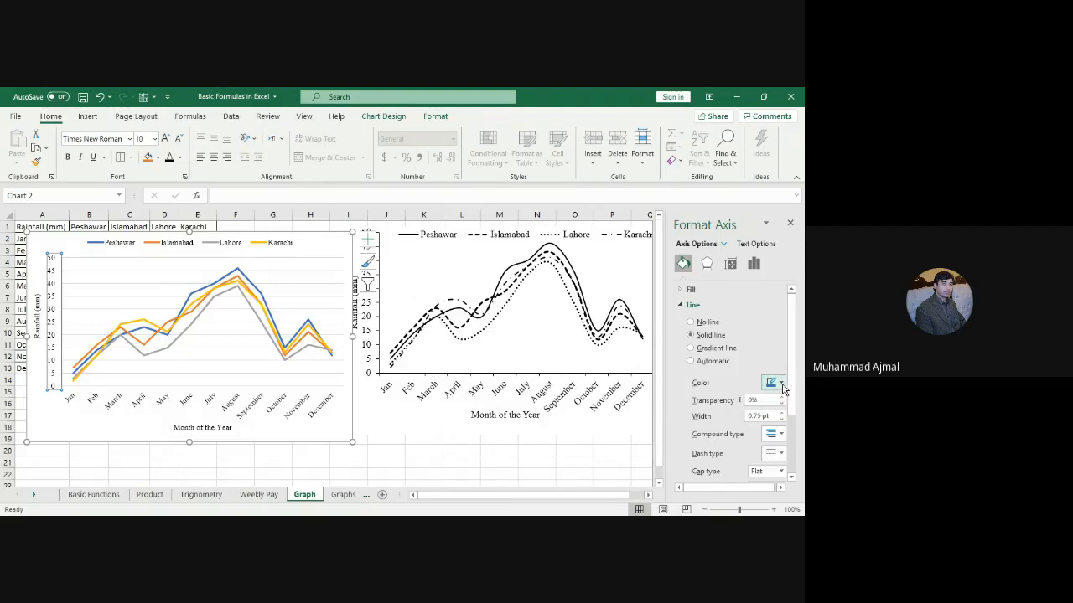
{"action": "left_click", "coordinate": [782, 386]}
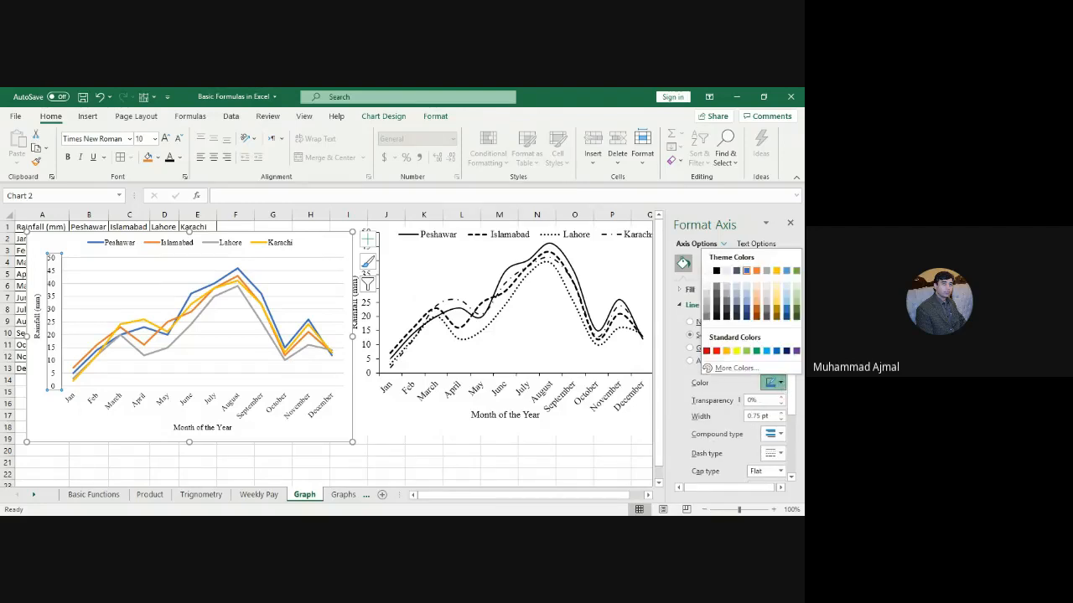
{"action": "left_click", "coordinate": [717, 270]}
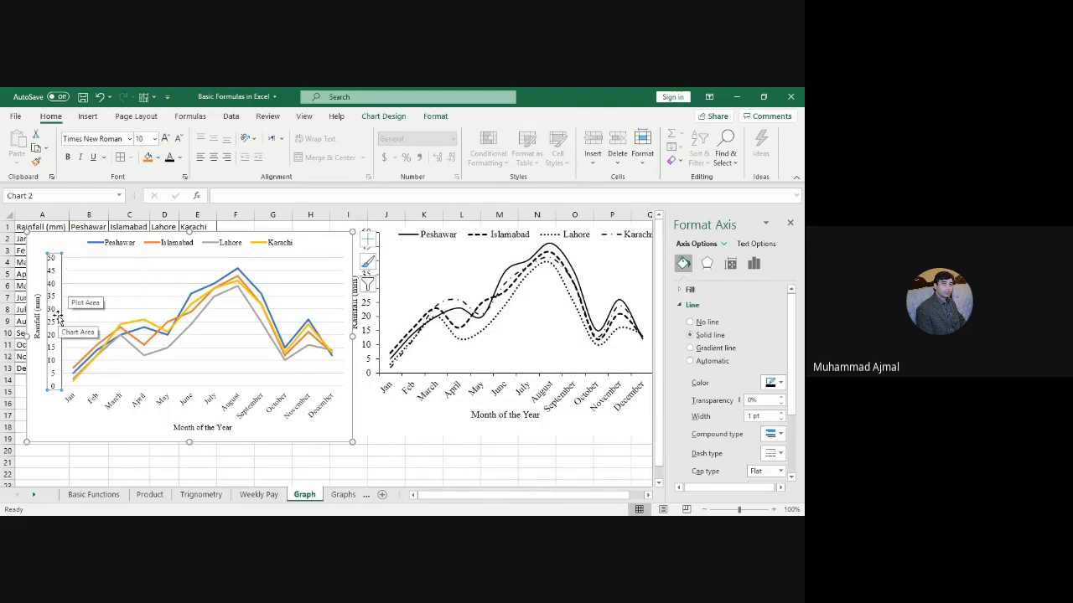
Step: Give the horizontal month axis a solid black line, 1 pt wide
{"action": "left_click", "coordinate": [140, 407]}
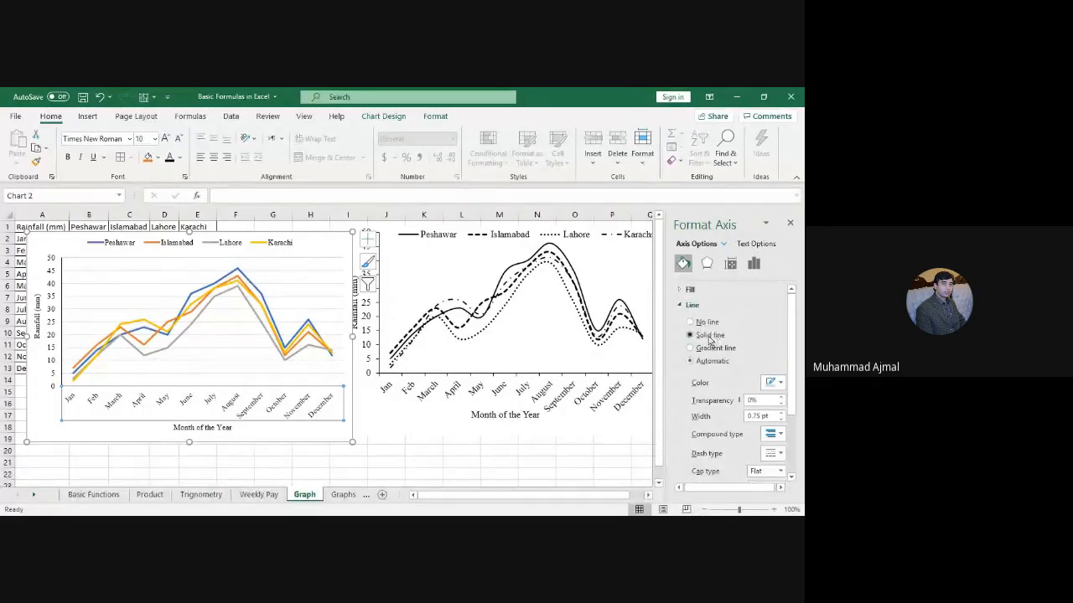
{"action": "left_click", "coordinate": [709, 336]}
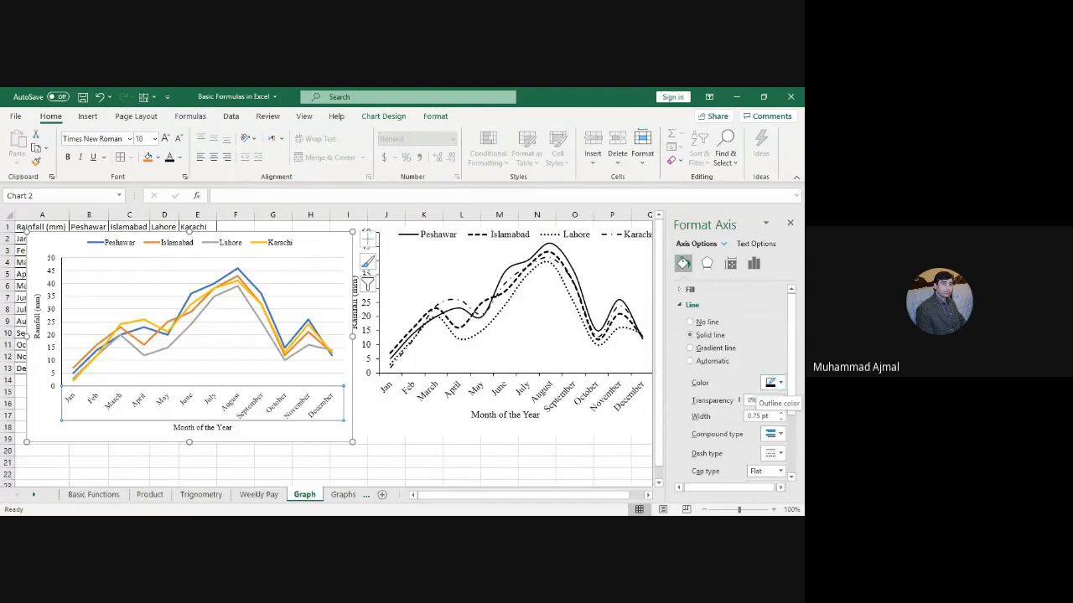
{"action": "left_click", "coordinate": [782, 413]}
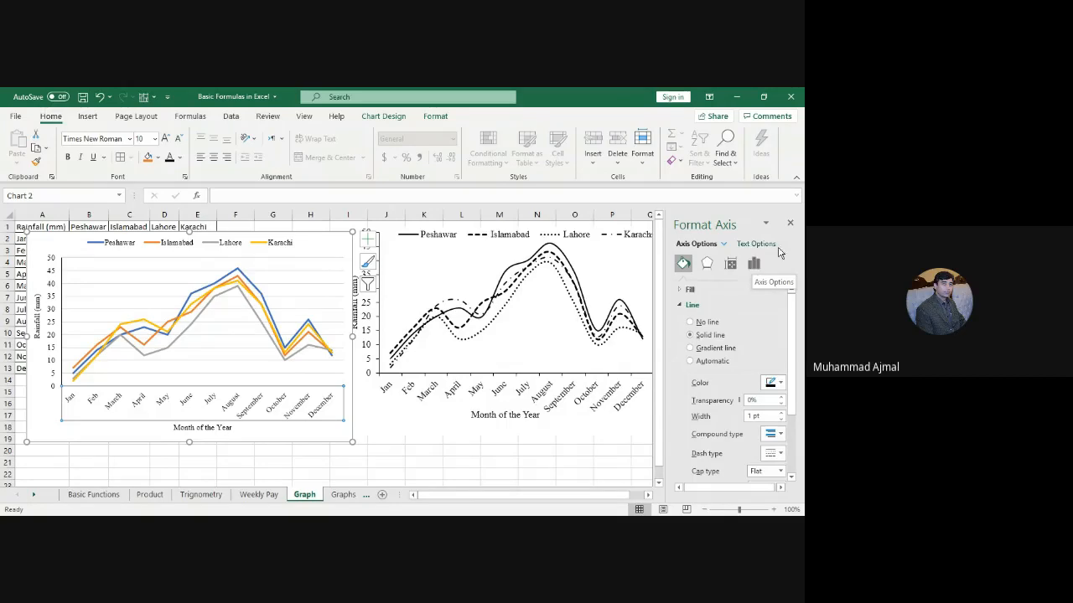
{"action": "left_click", "coordinate": [754, 266]}
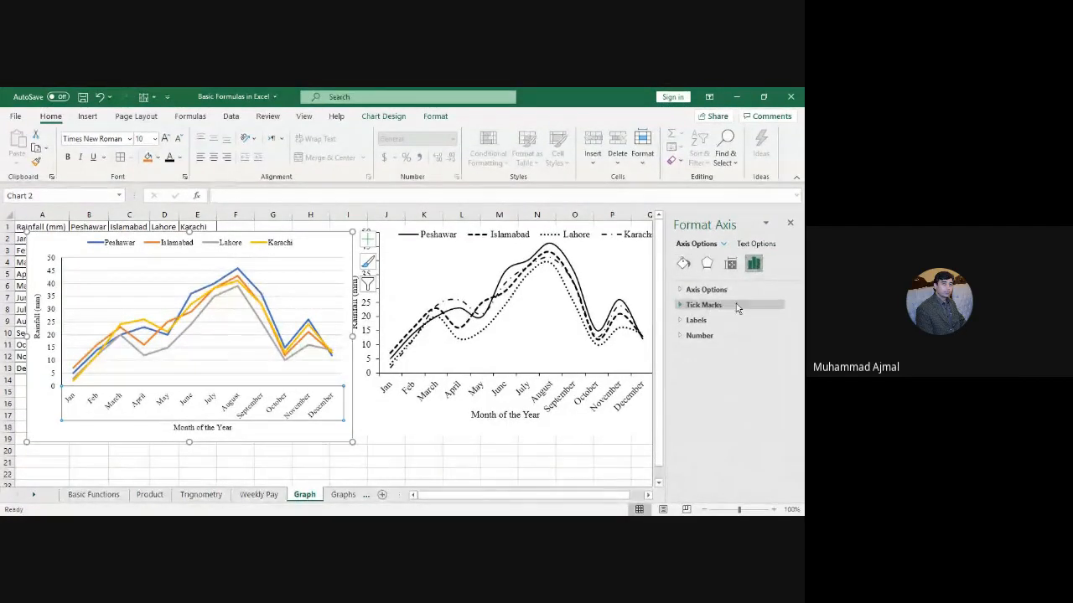
Step: Set the major tick mark type to Outside on the horizontal and vertical axes
{"action": "left_click", "coordinate": [700, 307]}
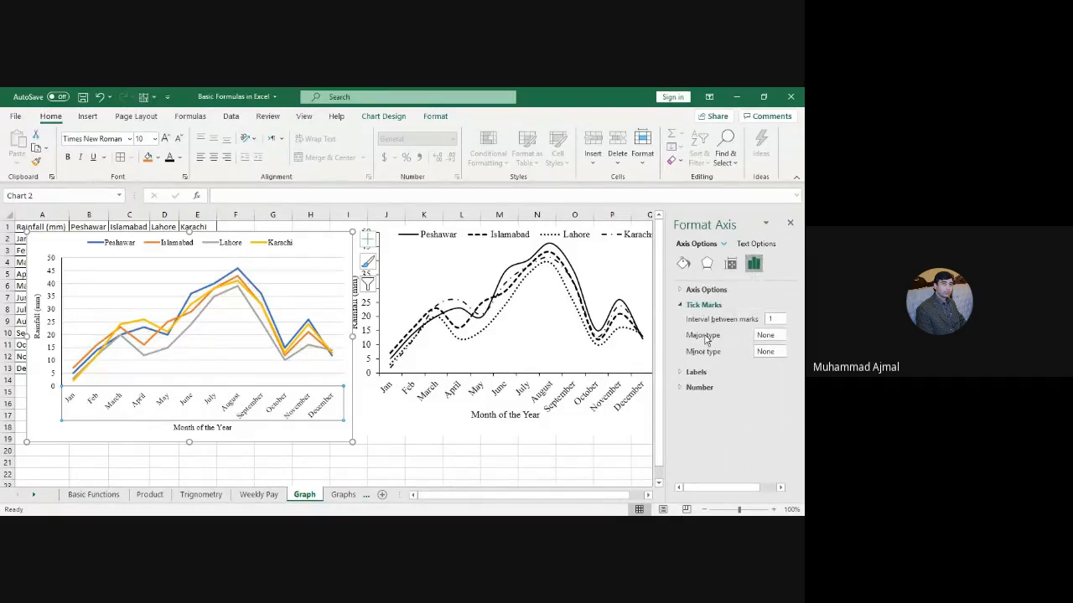
{"action": "left_click", "coordinate": [769, 337]}
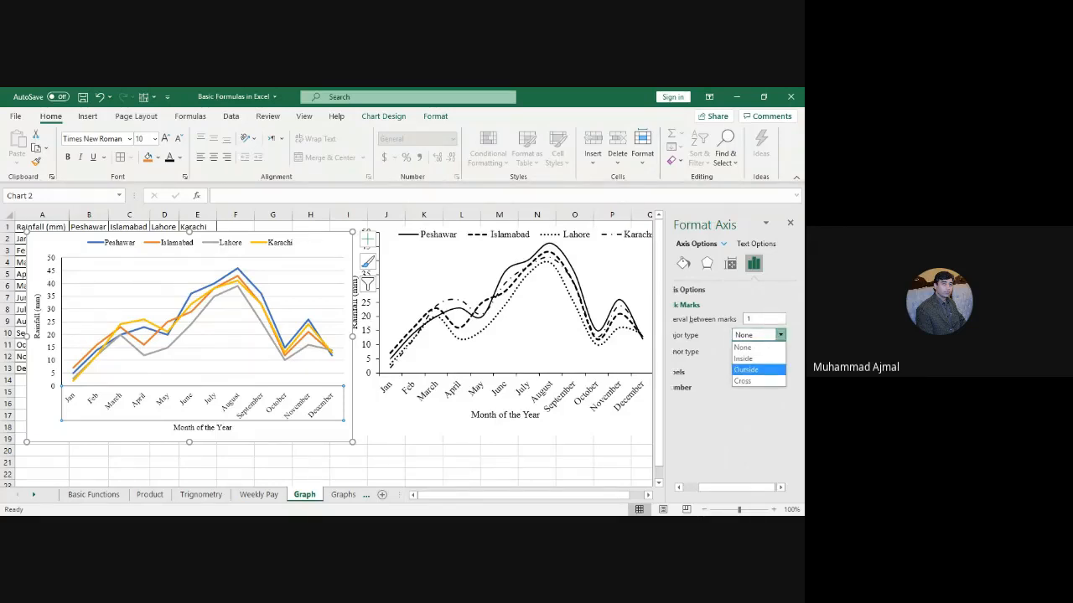
{"action": "left_click", "coordinate": [748, 369]}
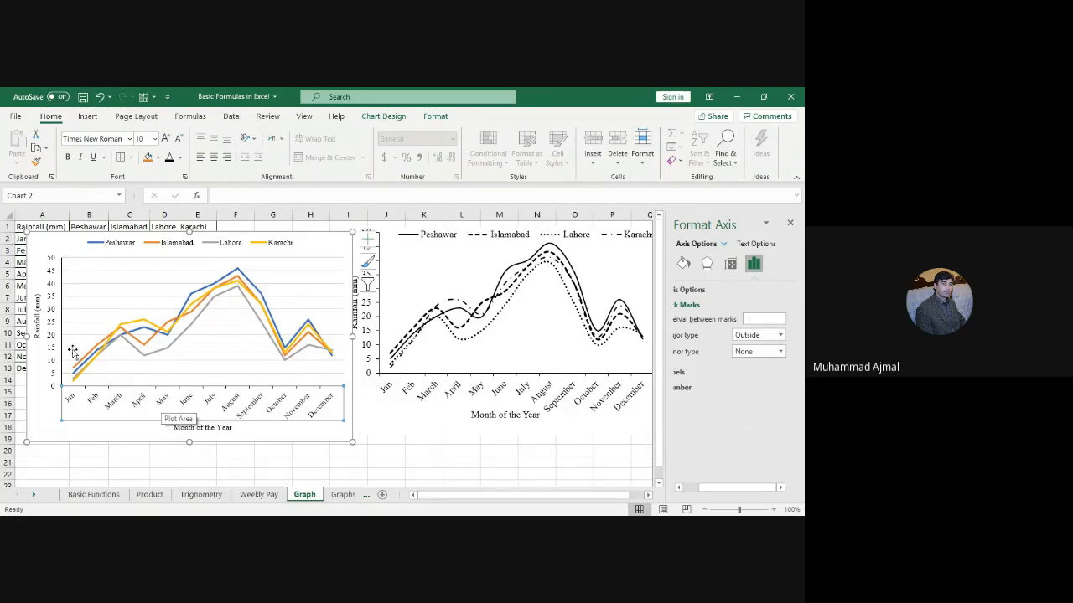
{"action": "left_click", "coordinate": [53, 315]}
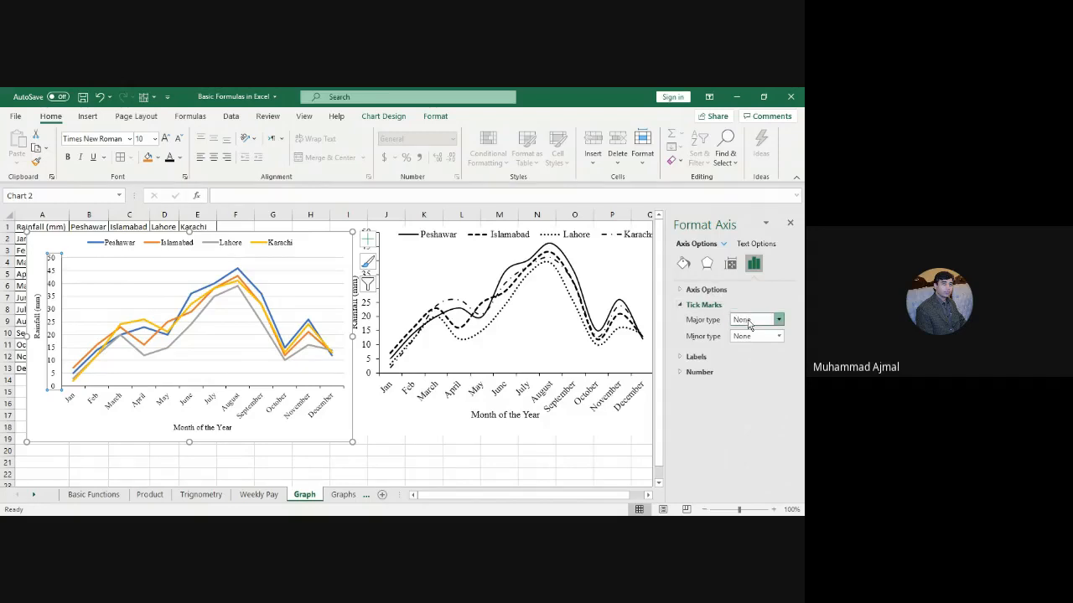
{"action": "left_click", "coordinate": [744, 321]}
{"action": "left_click", "coordinate": [749, 354]}
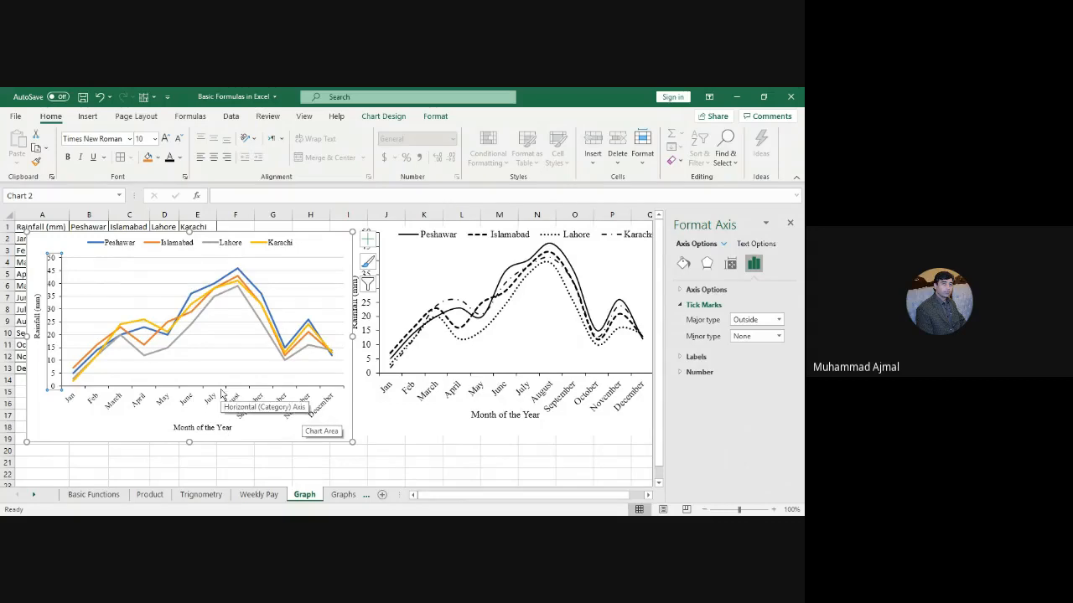
{"action": "left_click", "coordinate": [322, 292]}
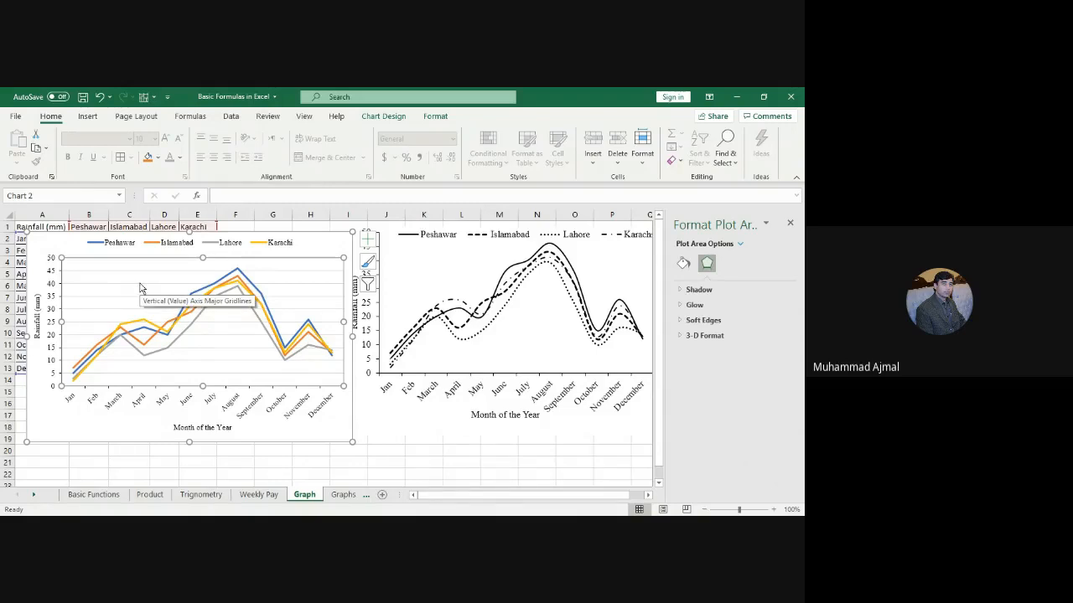
Step: Select the whole chart area instead of the gridlines to show Format Chart Area
{"action": "left_click", "coordinate": [141, 288]}
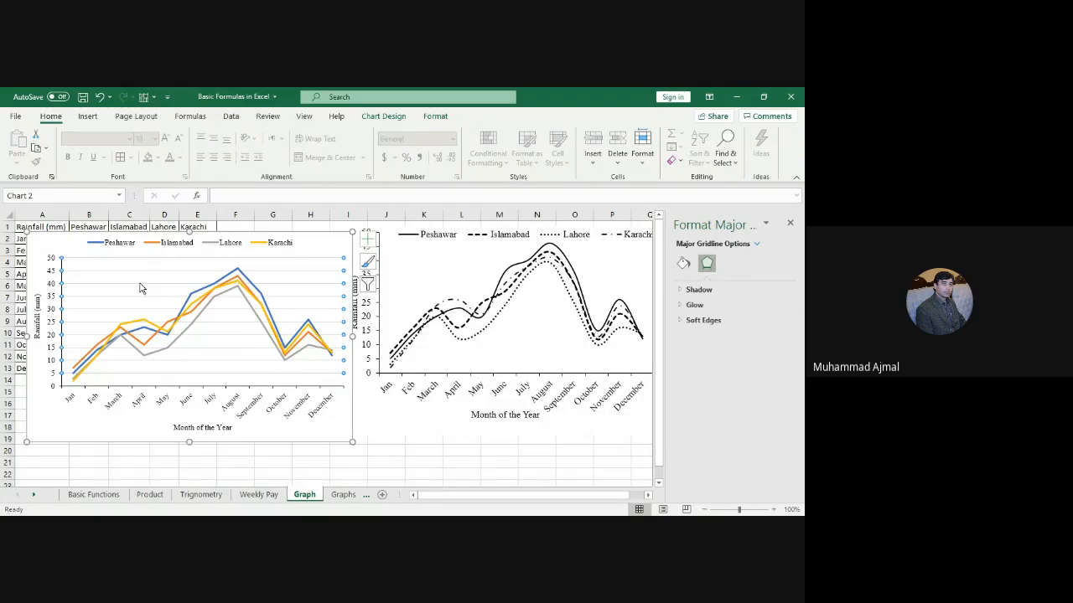
{"action": "left_click", "coordinate": [139, 287]}
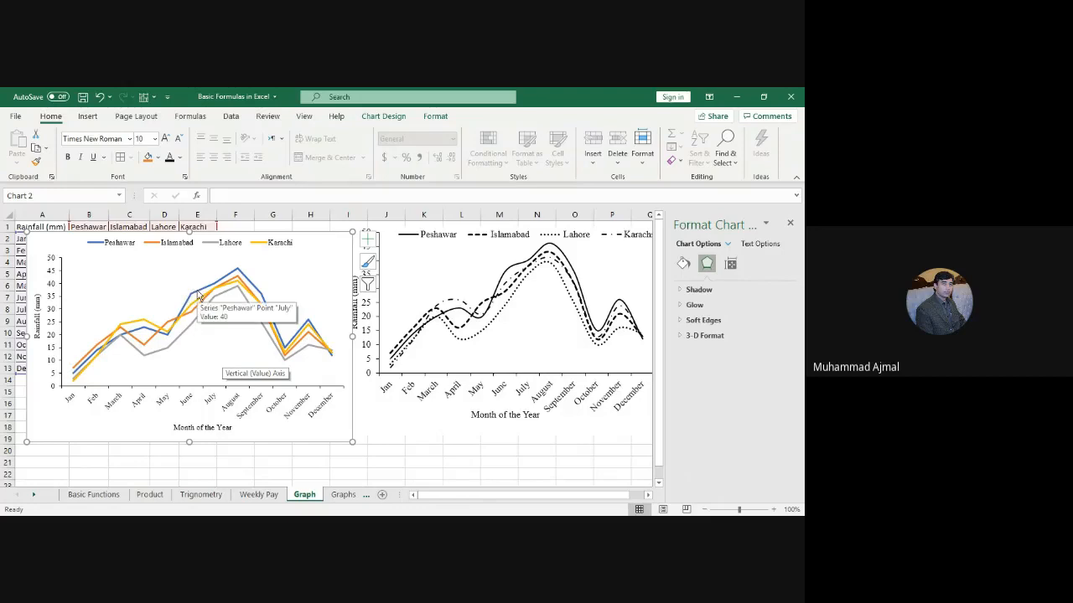
Step: Select the entire Peshawar series line to bring up its Format Data Series settings
{"action": "left_click", "coordinate": [199, 298]}
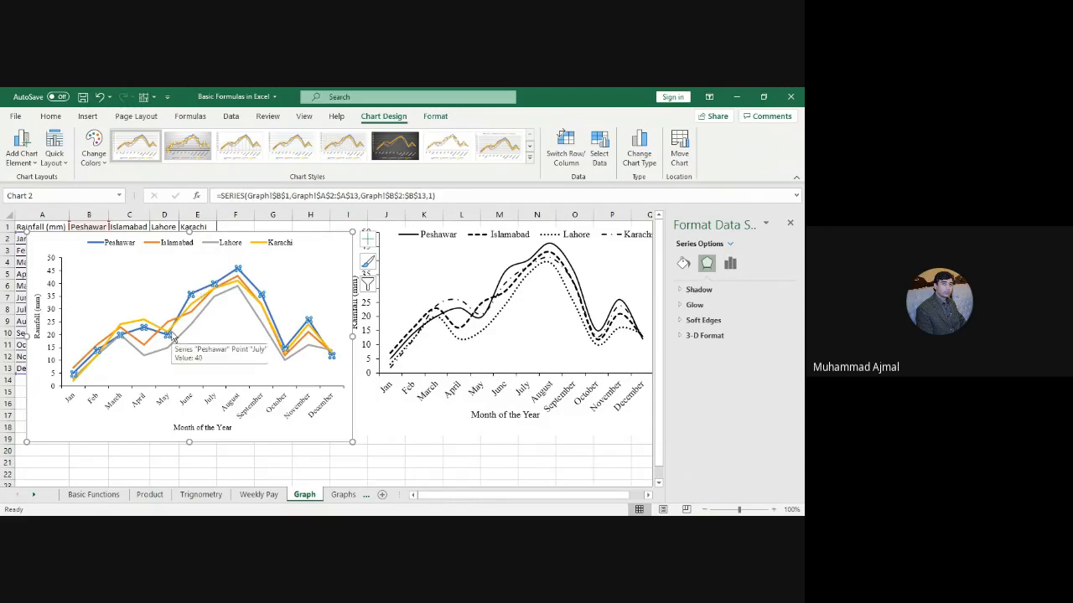
{"action": "left_click", "coordinate": [40, 436]}
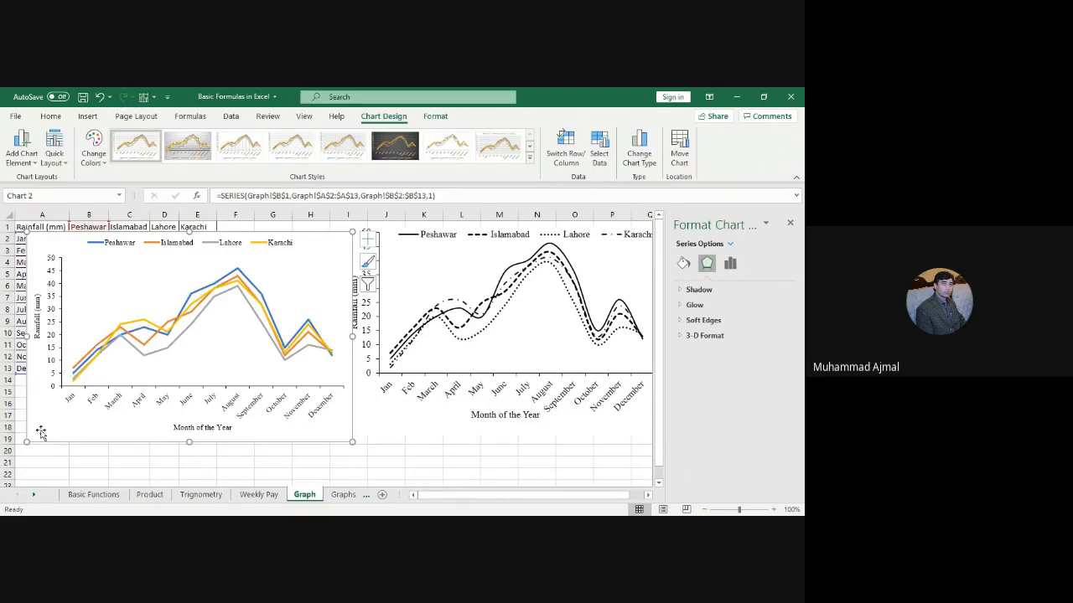
{"action": "left_click", "coordinate": [201, 293]}
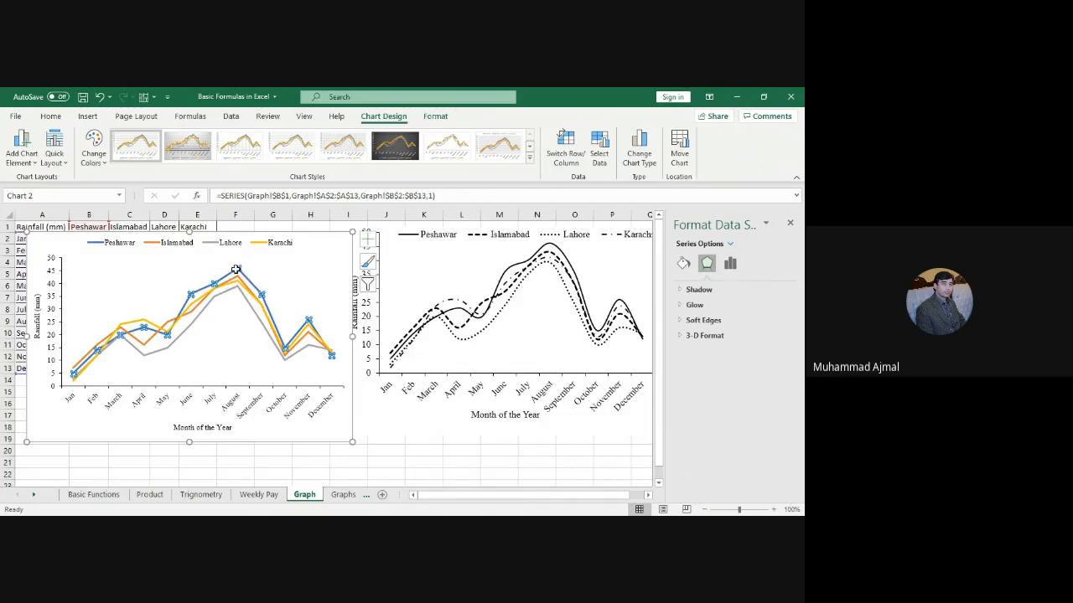
{"action": "left_click", "coordinate": [209, 366]}
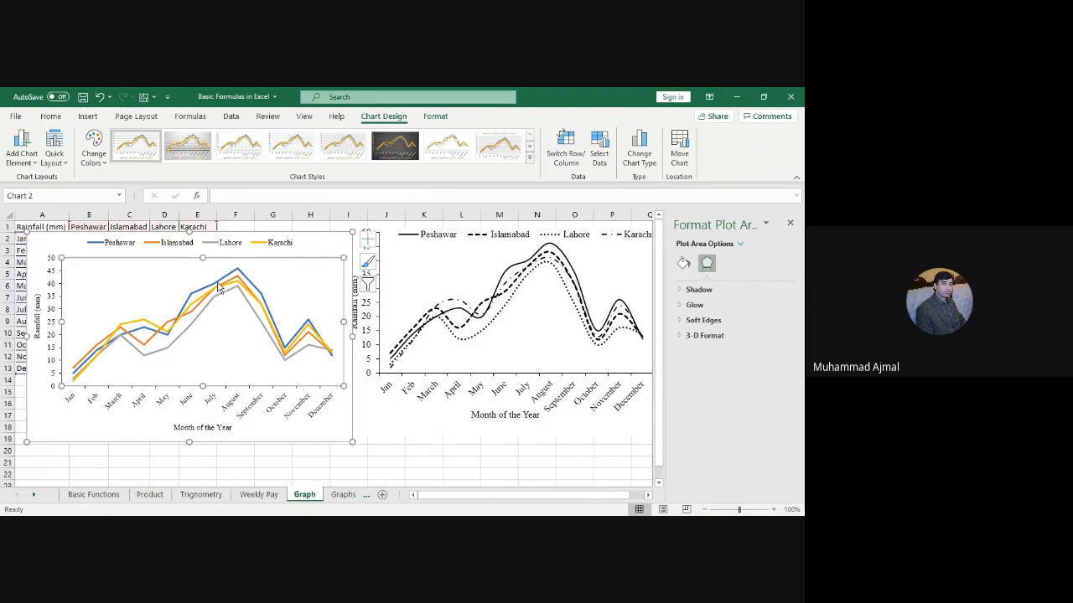
{"action": "left_click", "coordinate": [214, 283]}
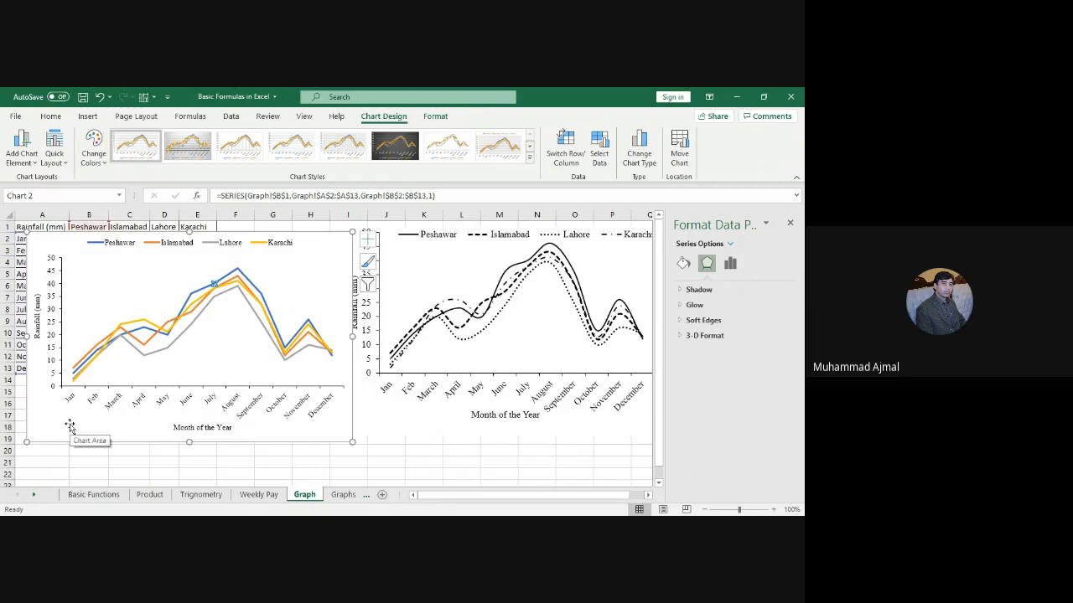
{"action": "left_click", "coordinate": [93, 286]}
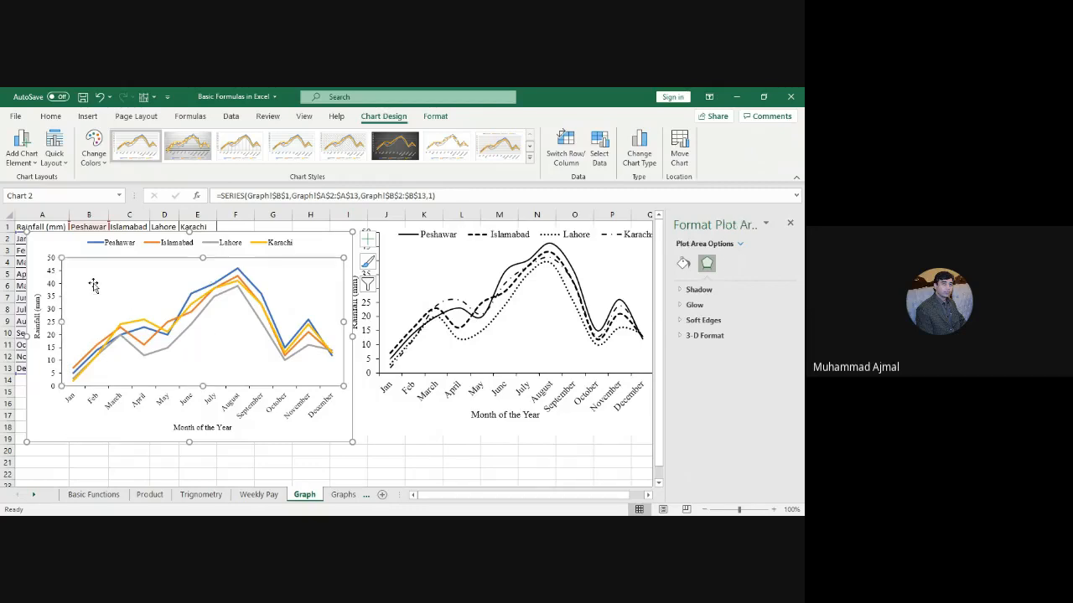
{"action": "left_click", "coordinate": [198, 294]}
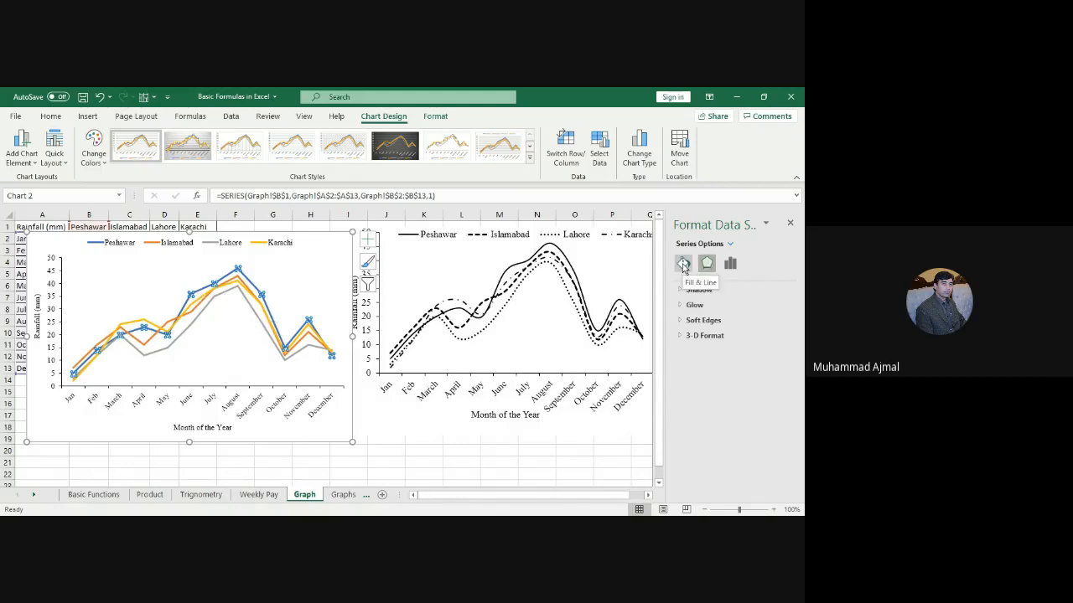
Step: Make the Peshawar line solid at 1.75 pt width with Smoothed line ticked
{"action": "left_click", "coordinate": [683, 264]}
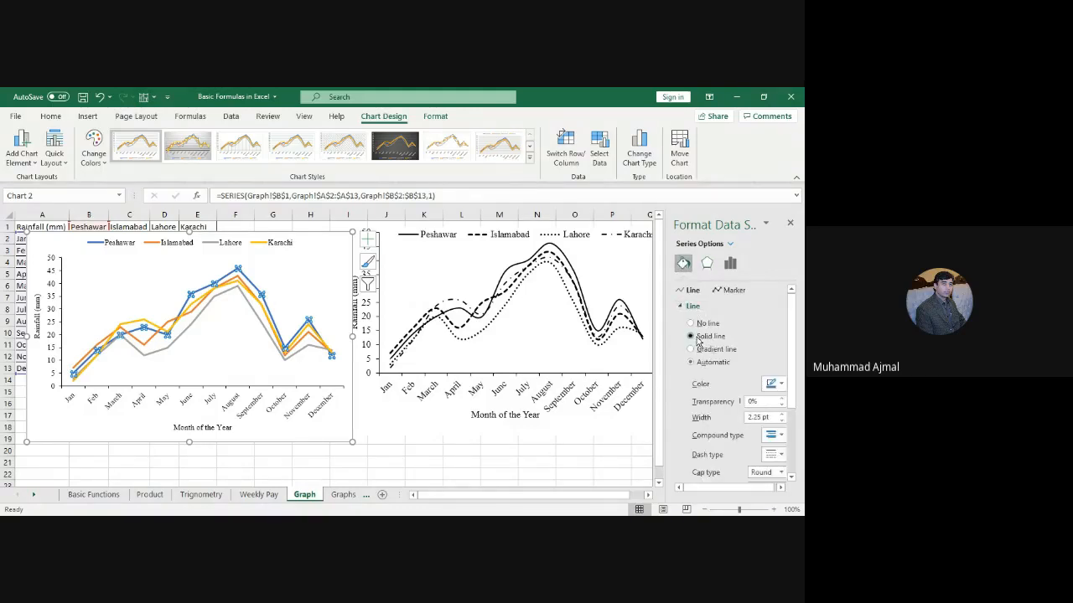
{"action": "left_click", "coordinate": [698, 338]}
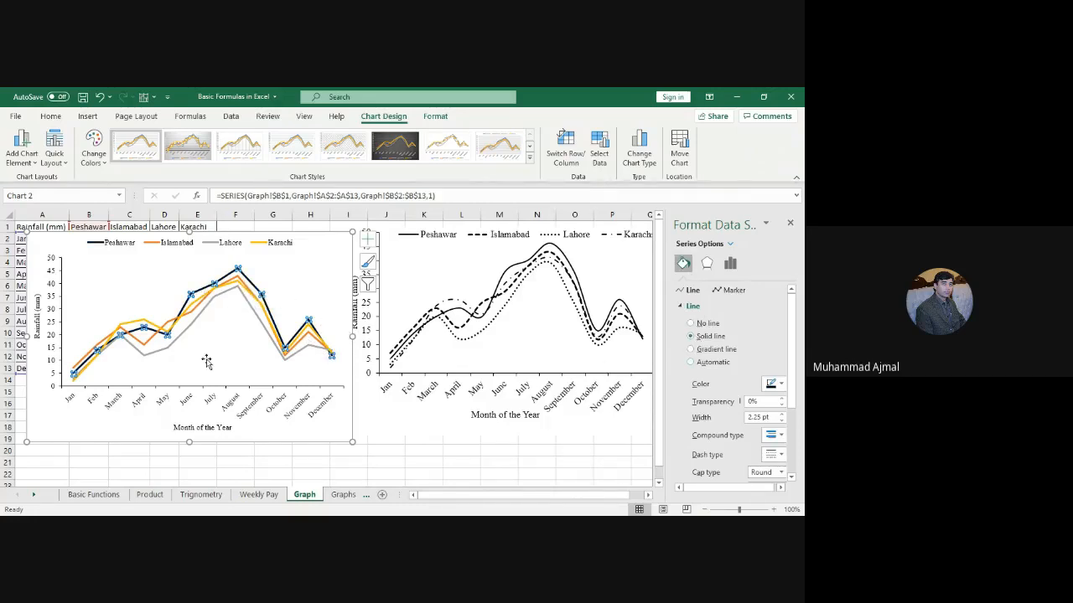
{"action": "left_click", "coordinate": [781, 422]}
{"action": "left_click", "coordinate": [781, 422]}
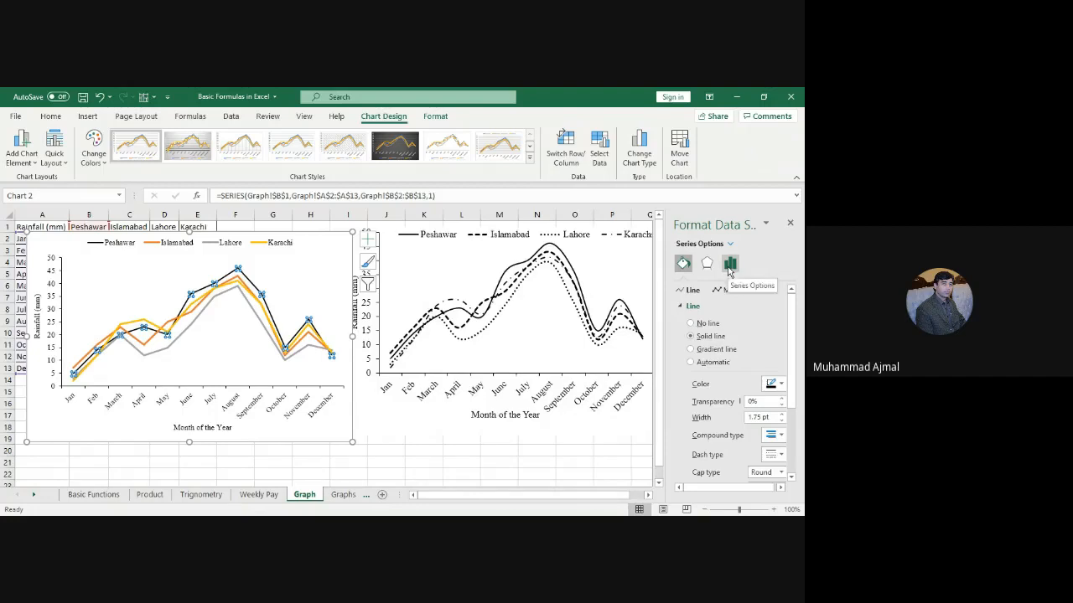
{"action": "left_click", "coordinate": [730, 267]}
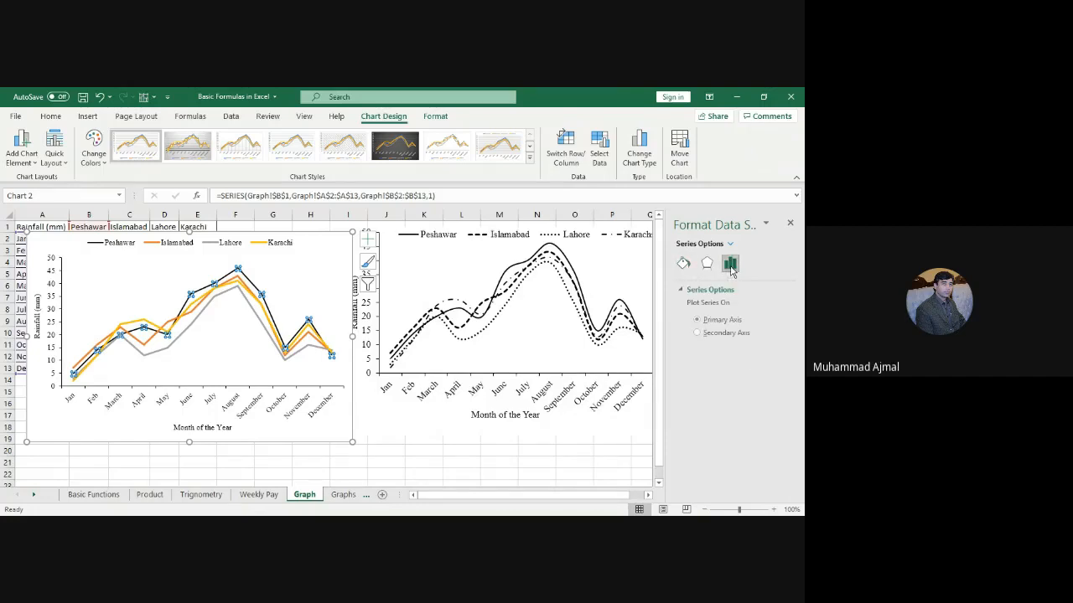
{"action": "left_click", "coordinate": [684, 268]}
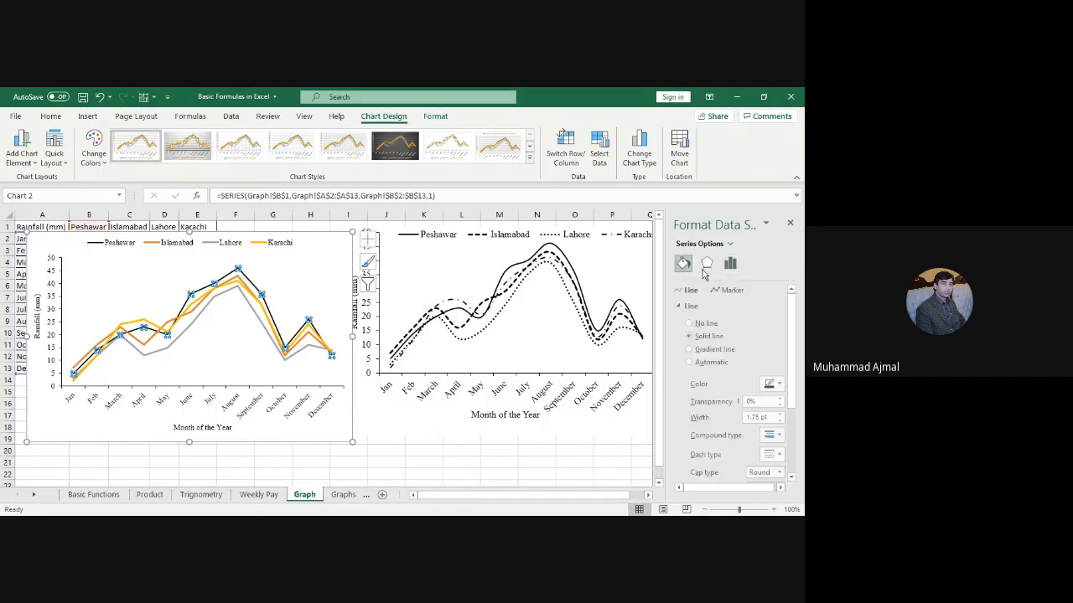
{"action": "left_click_drag", "start_coordinate": [793, 321], "coordinate": [794, 394]}
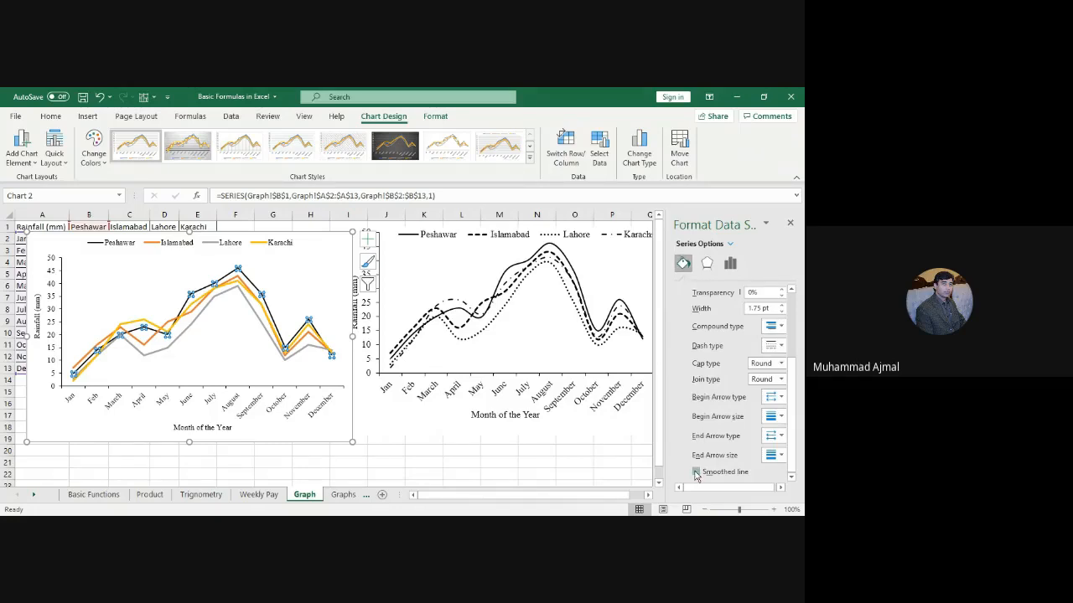
{"action": "left_click", "coordinate": [695, 472]}
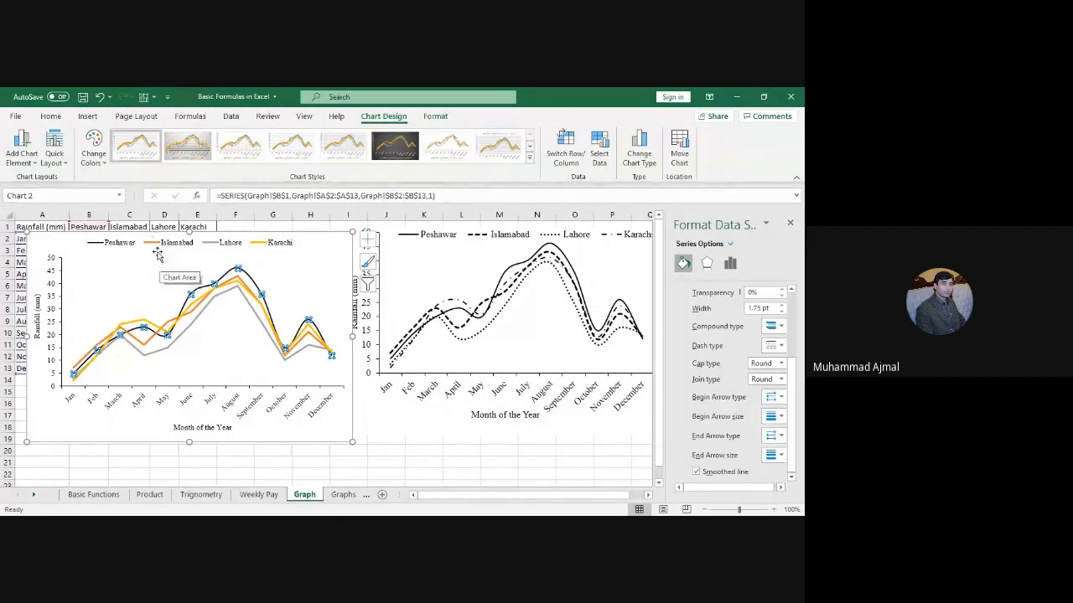
Step: Make the Islamabad series a solid black line 2 pt wide
{"action": "left_click", "coordinate": [144, 345]}
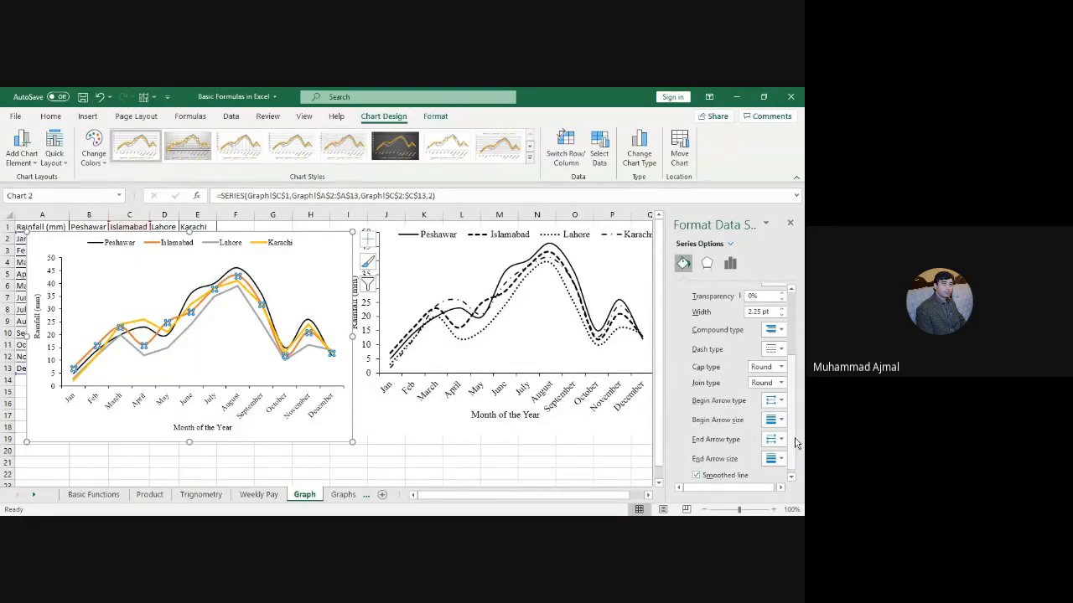
{"action": "scroll", "coordinate": [796, 444], "scroll_direction": "up", "scroll_amount": 5}
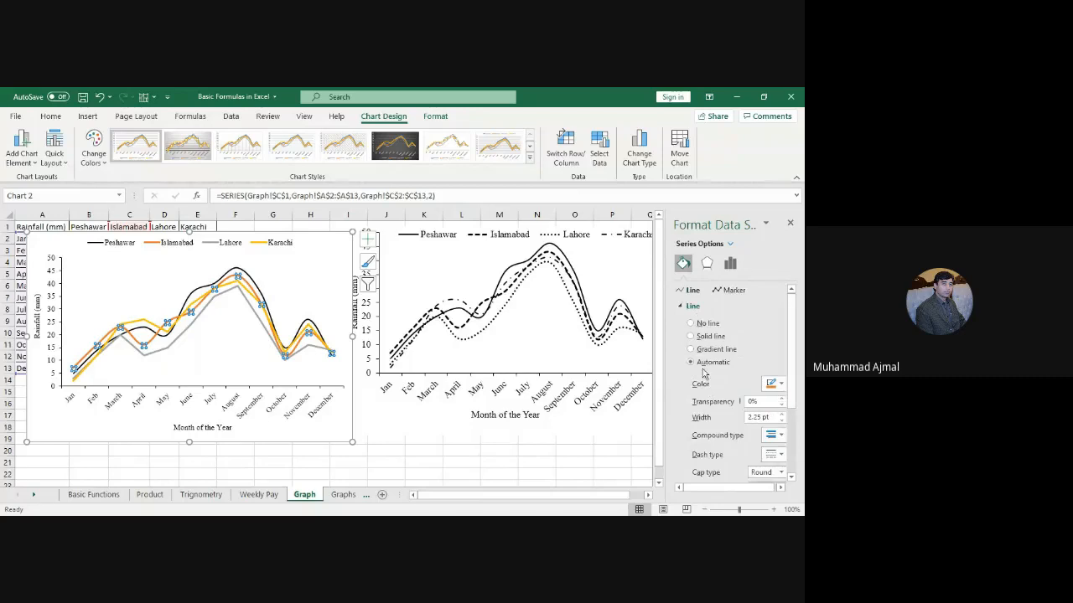
{"action": "left_click", "coordinate": [781, 426]}
{"action": "left_click", "coordinate": [781, 426]}
{"action": "left_click", "coordinate": [782, 415]}
{"action": "left_click", "coordinate": [779, 383]}
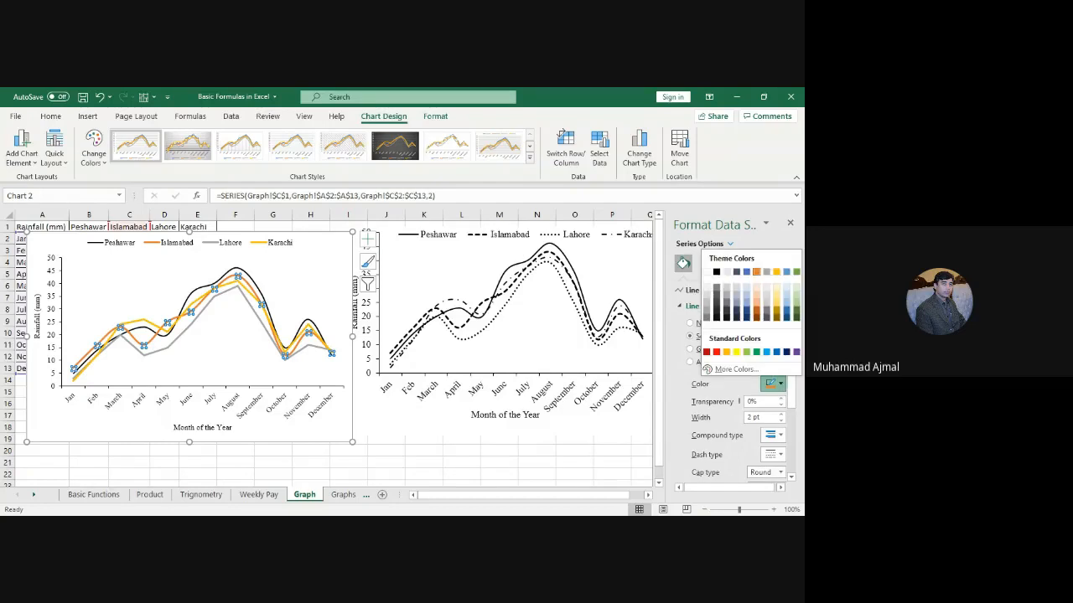
{"action": "left_click", "coordinate": [715, 271]}
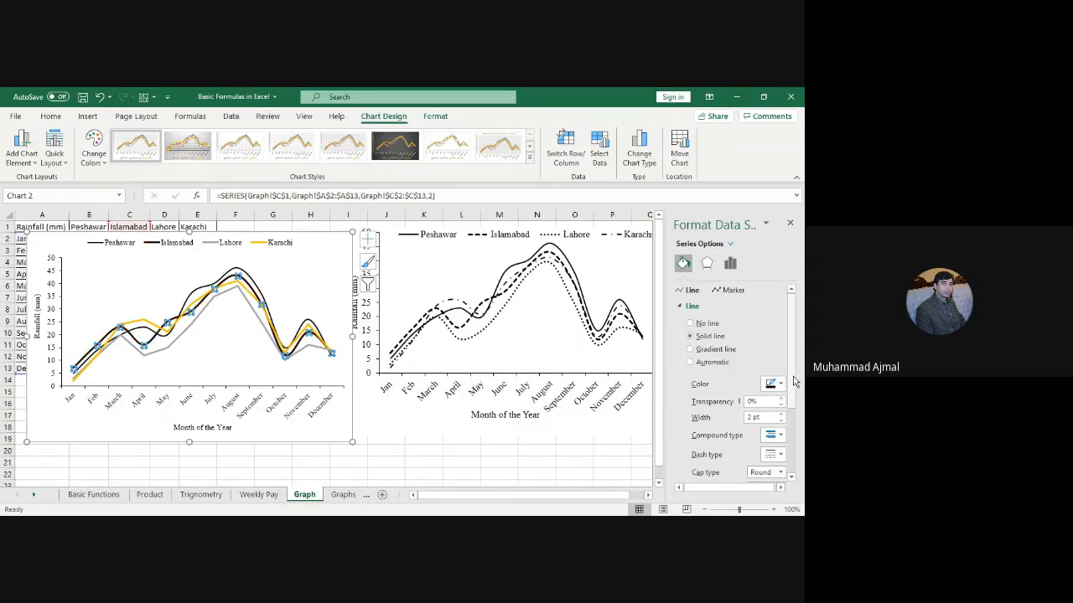
Step: Set the Islamabad line's dash type to long dashes
{"action": "scroll", "coordinate": [793, 381], "scroll_direction": "down", "scroll_amount": 2}
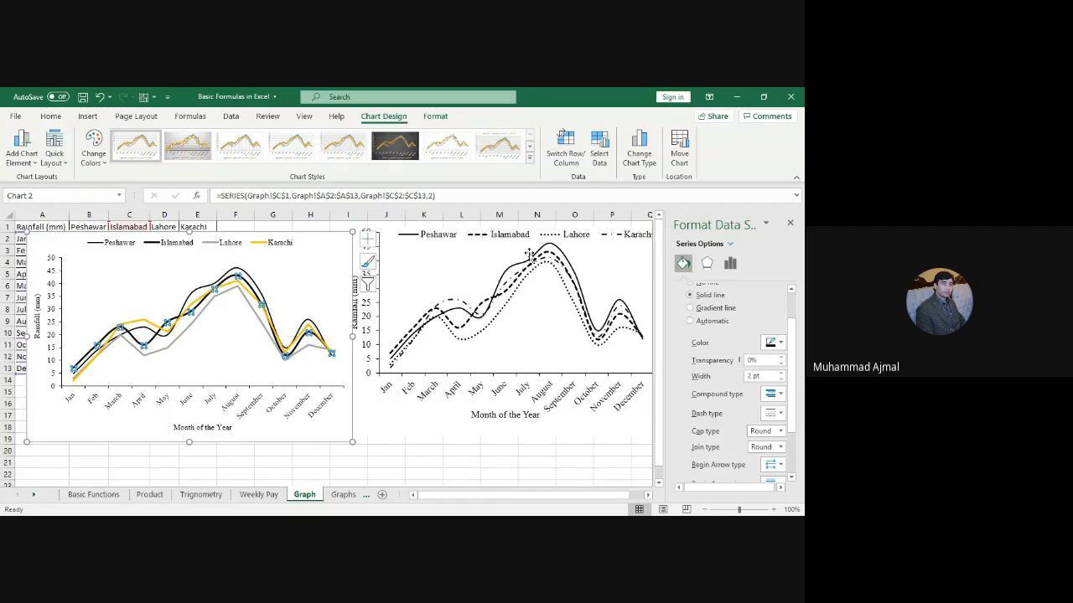
{"action": "left_click", "coordinate": [780, 414]}
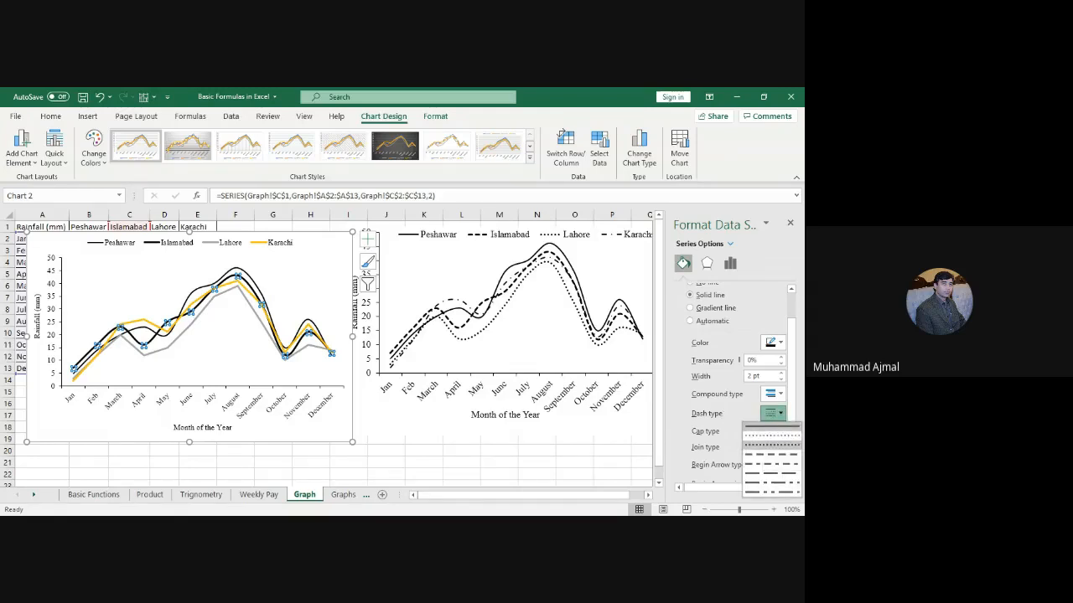
{"action": "left_click", "coordinate": [773, 445]}
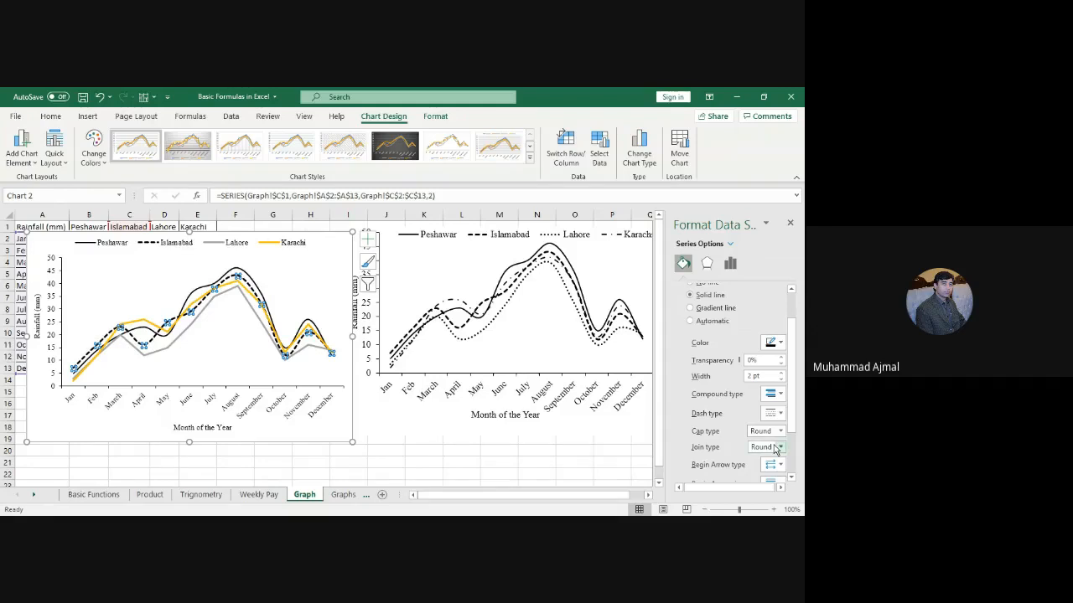
{"action": "left_click", "coordinate": [781, 414]}
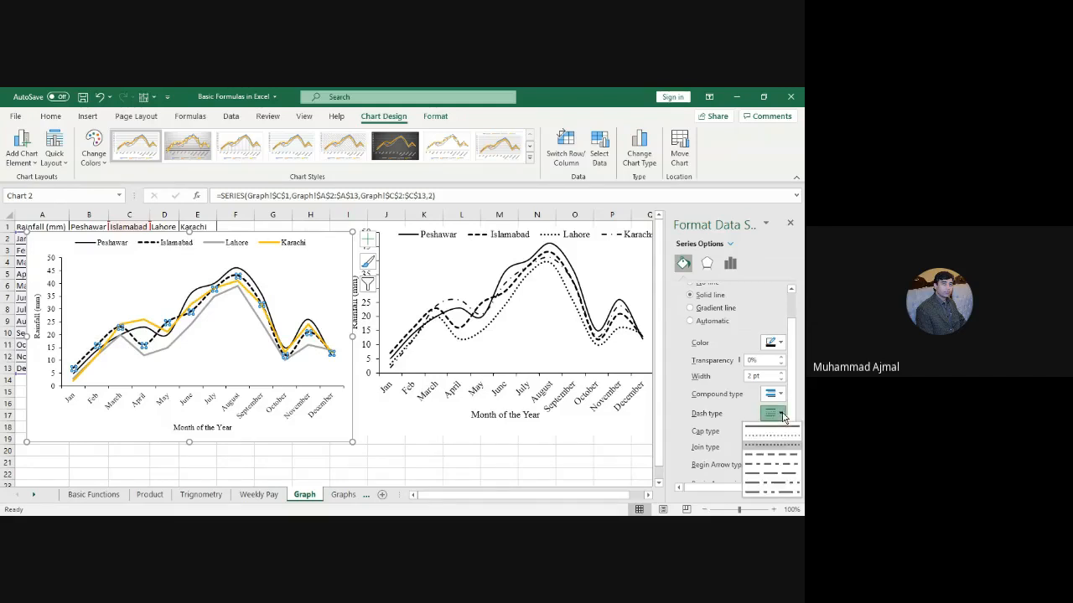
{"action": "left_click", "coordinate": [772, 455]}
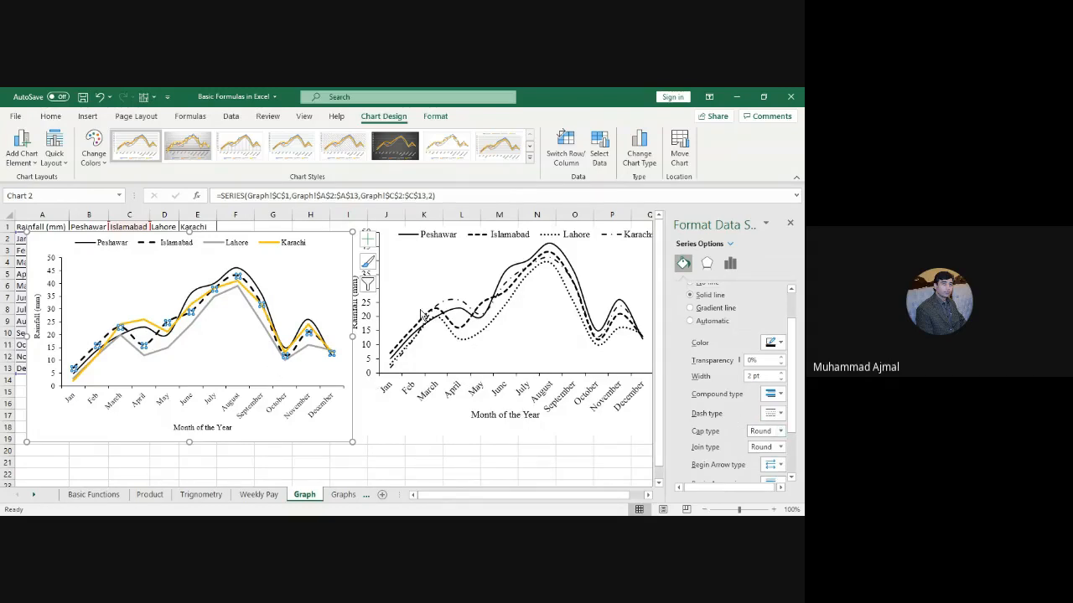
{"action": "left_click", "coordinate": [780, 415]}
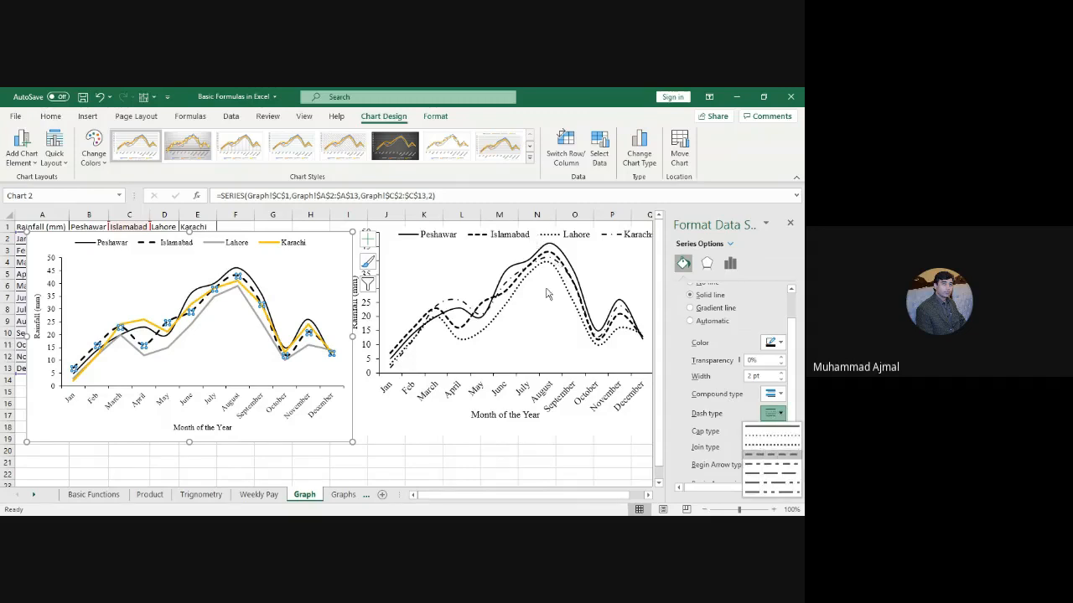
{"action": "left_click", "coordinate": [257, 368]}
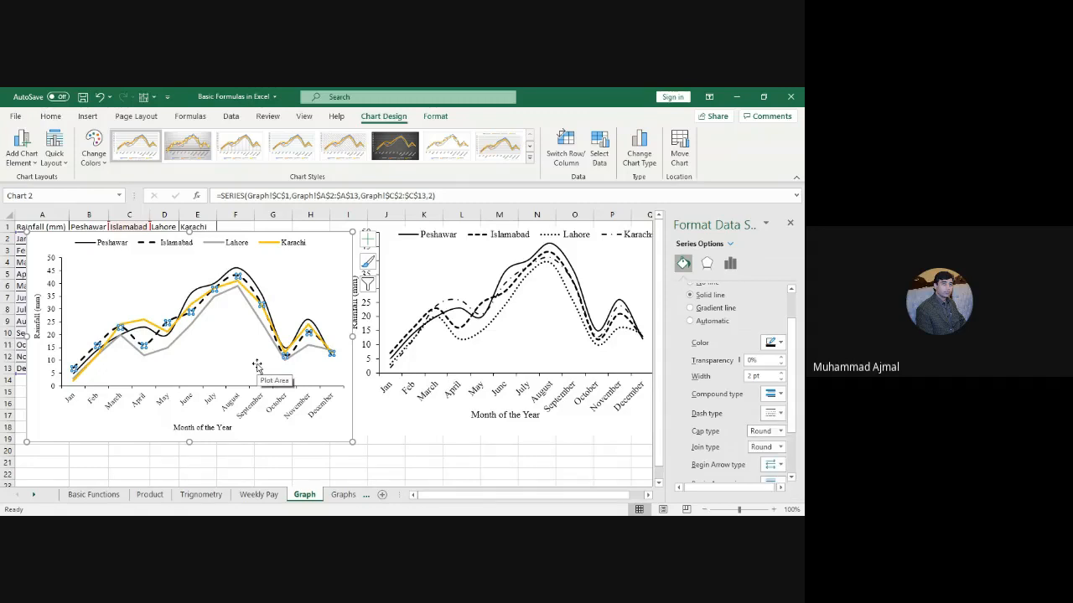
{"action": "left_click", "coordinate": [319, 304]}
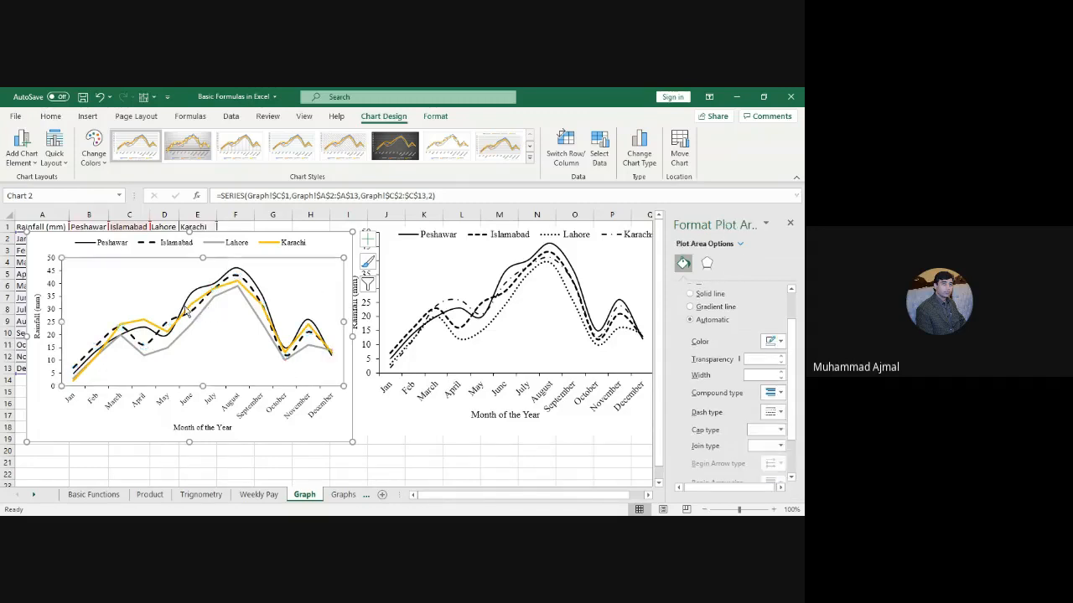
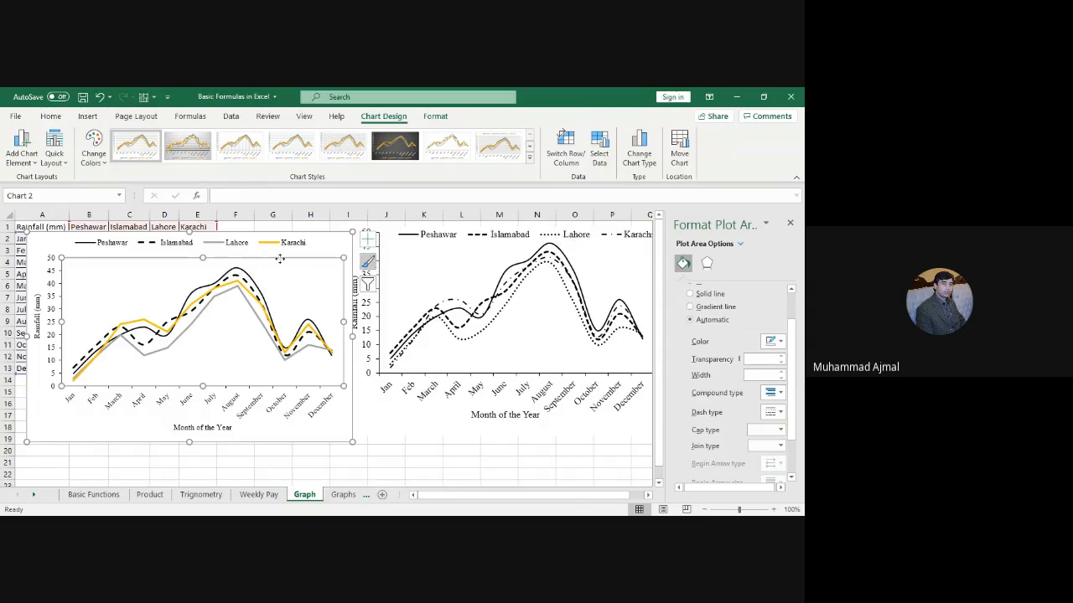
Step: Give the Lahore series a solid black line 1.75 pt wide
{"action": "left_click", "coordinate": [191, 327]}
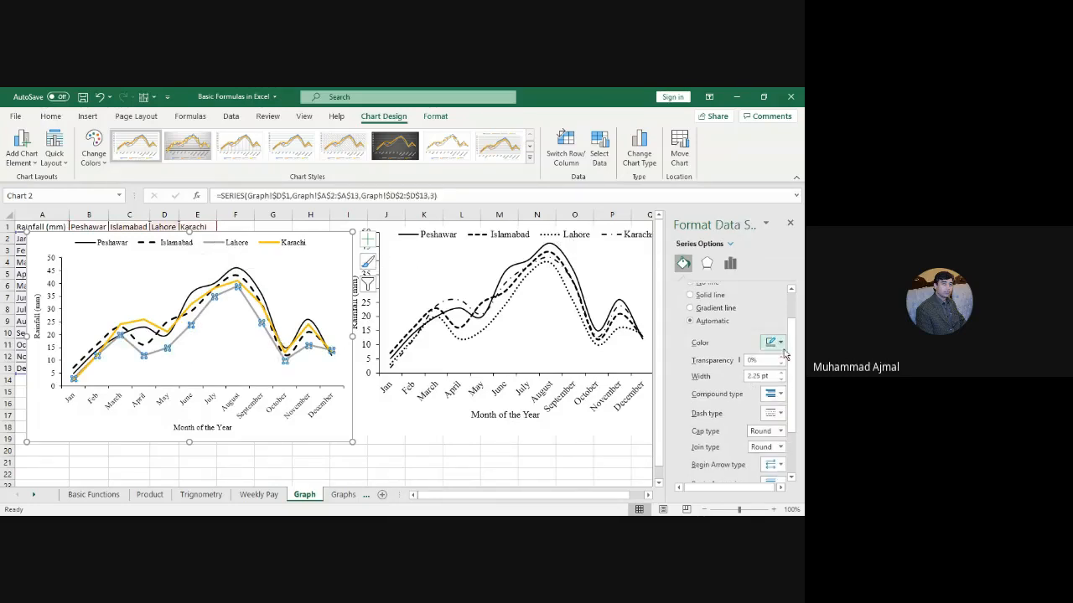
{"action": "left_click", "coordinate": [709, 297]}
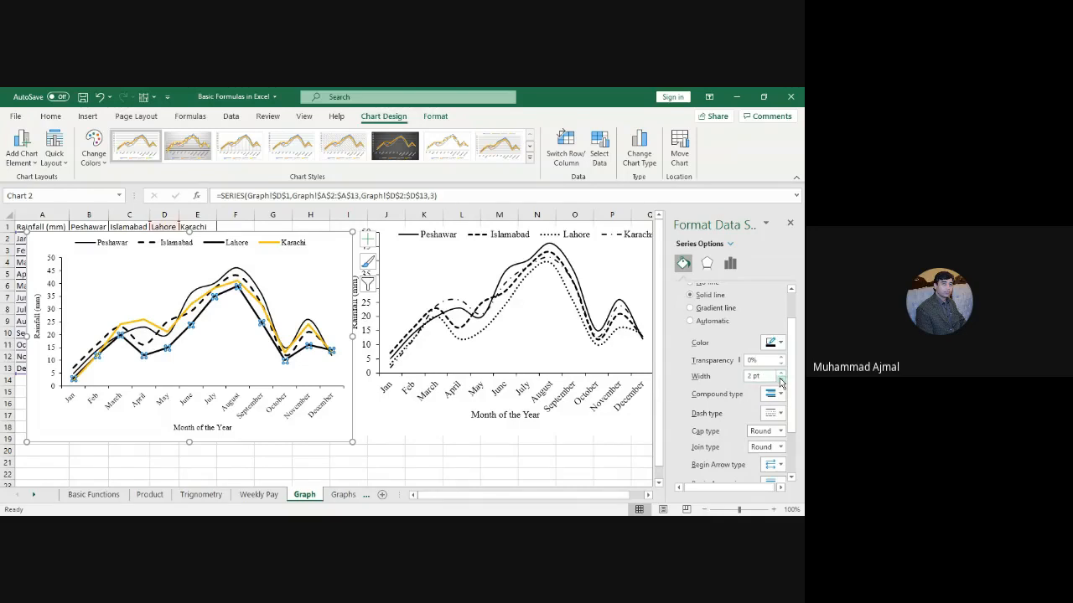
{"action": "left_click", "coordinate": [780, 381]}
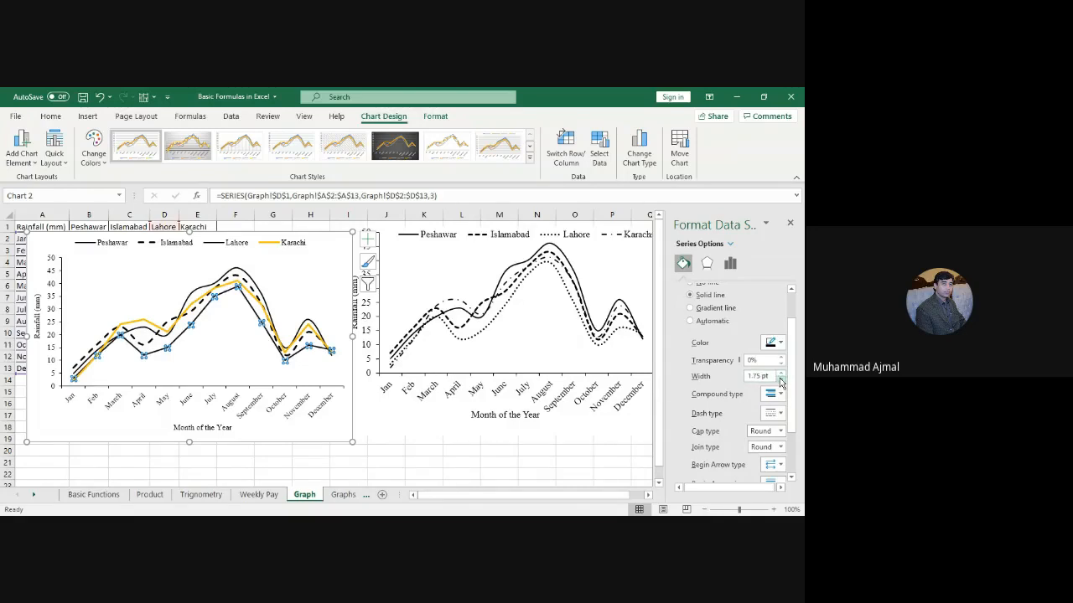
{"action": "left_click", "coordinate": [780, 414]}
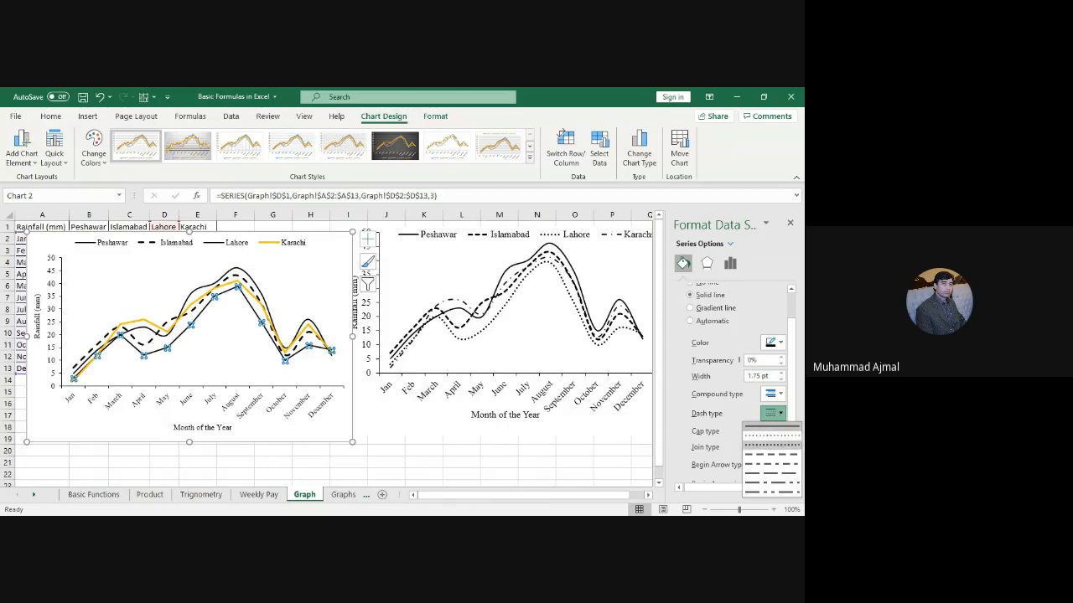
{"action": "left_click", "coordinate": [772, 445]}
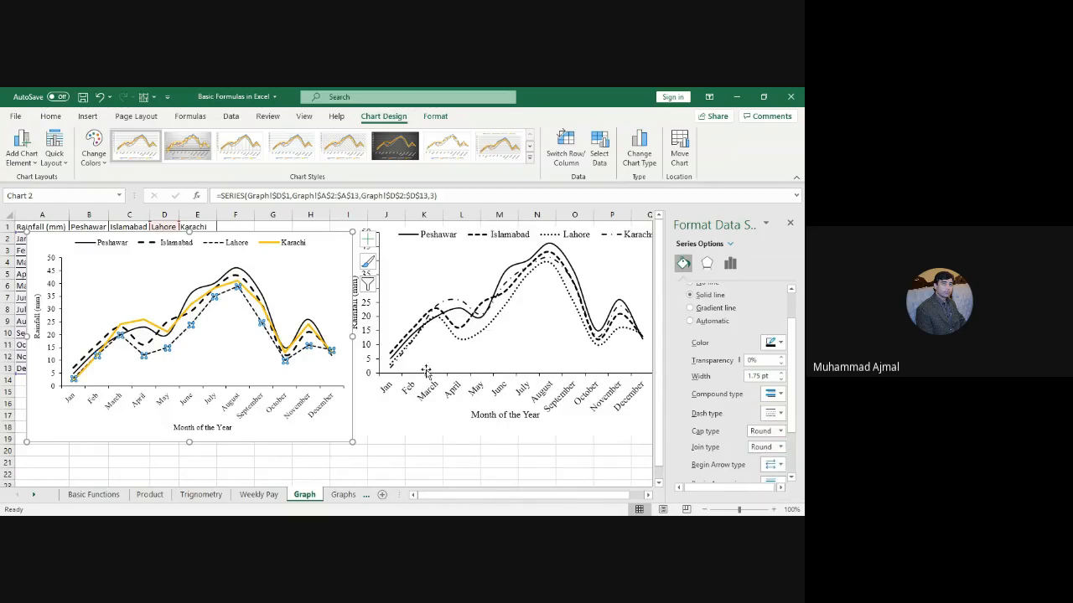
Step: Switch the Lahore line to round dots and widen it to 2.25 pt
{"action": "left_click", "coordinate": [773, 413]}
{"action": "left_click", "coordinate": [770, 437]}
{"action": "left_click", "coordinate": [781, 374]}
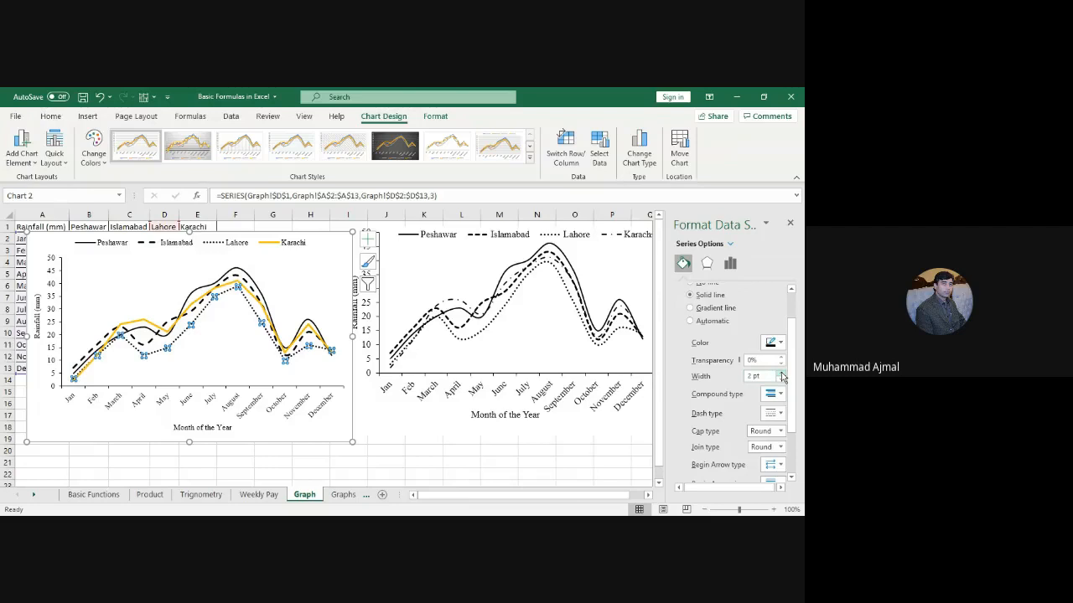
{"action": "left_click", "coordinate": [782, 373]}
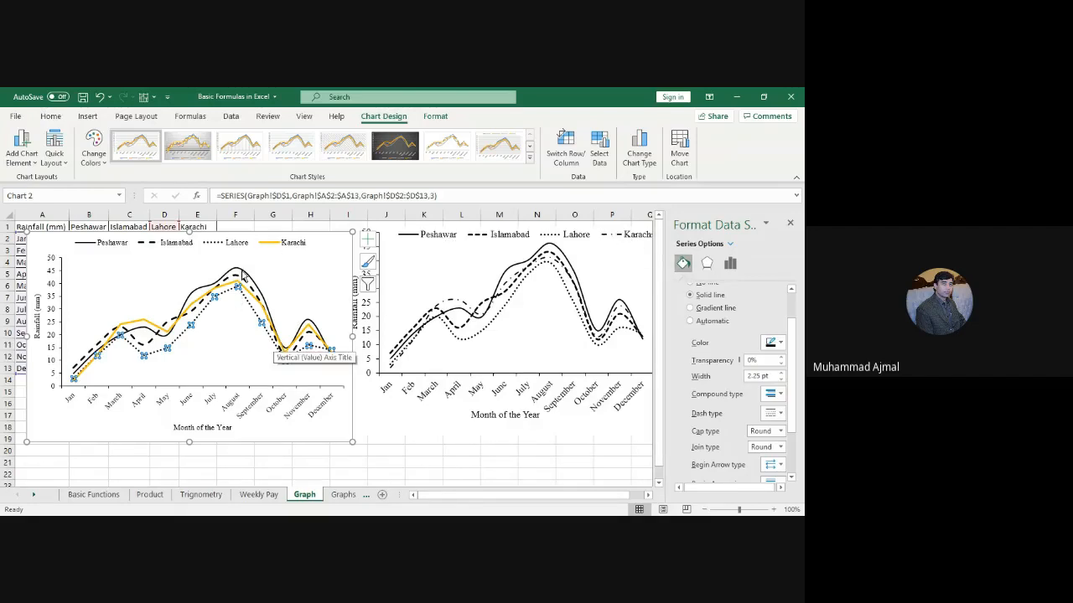
{"action": "left_click", "coordinate": [196, 307]}
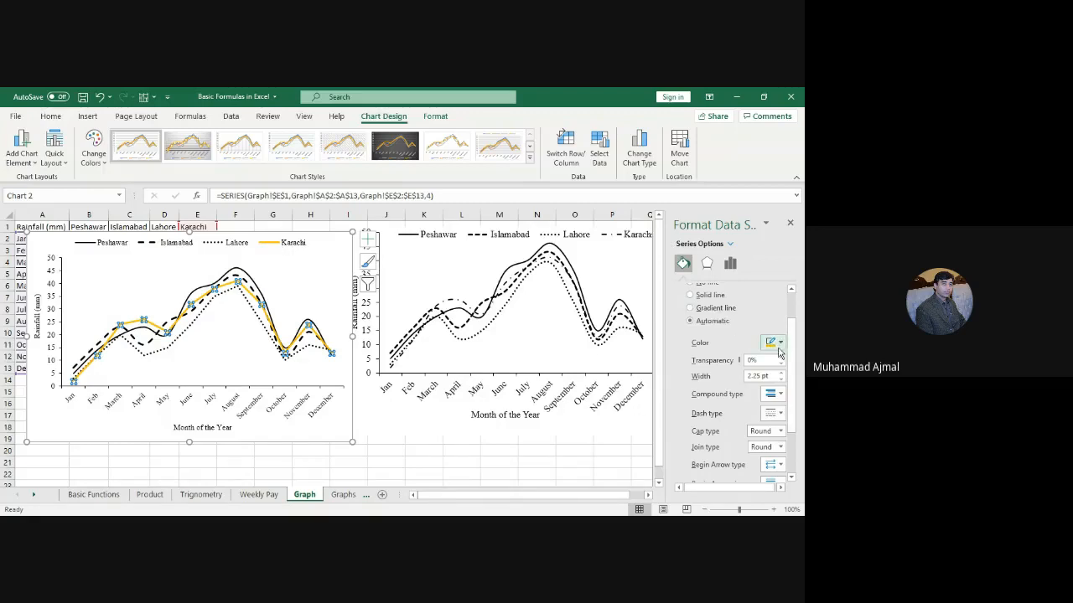
Step: Restyle the Karachi line as a solid black dash-dot line, 1.75 pt wide
{"action": "left_click", "coordinate": [706, 299]}
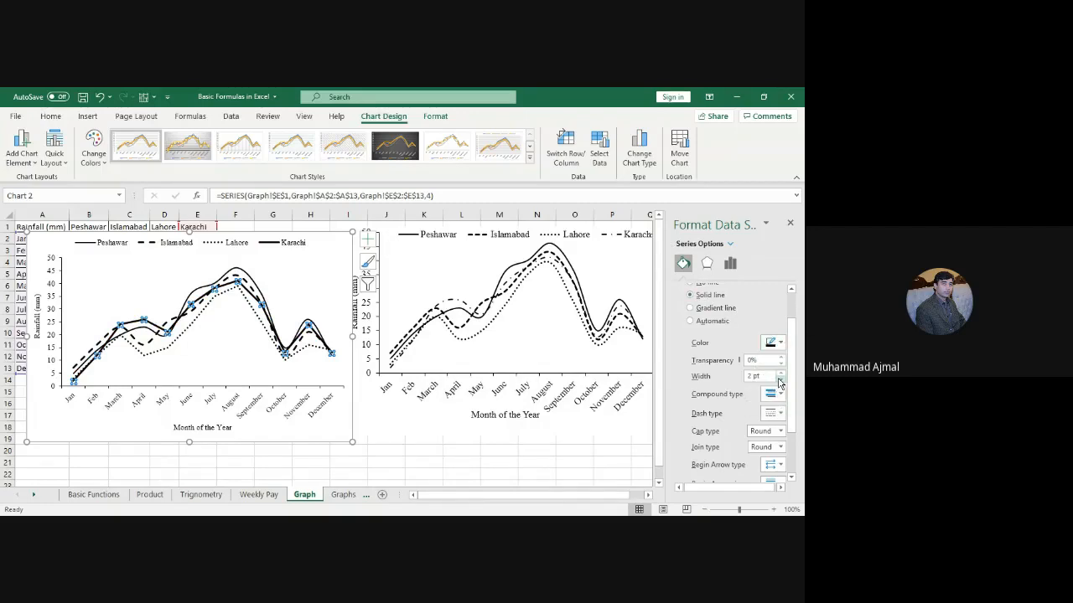
{"action": "left_click", "coordinate": [779, 383]}
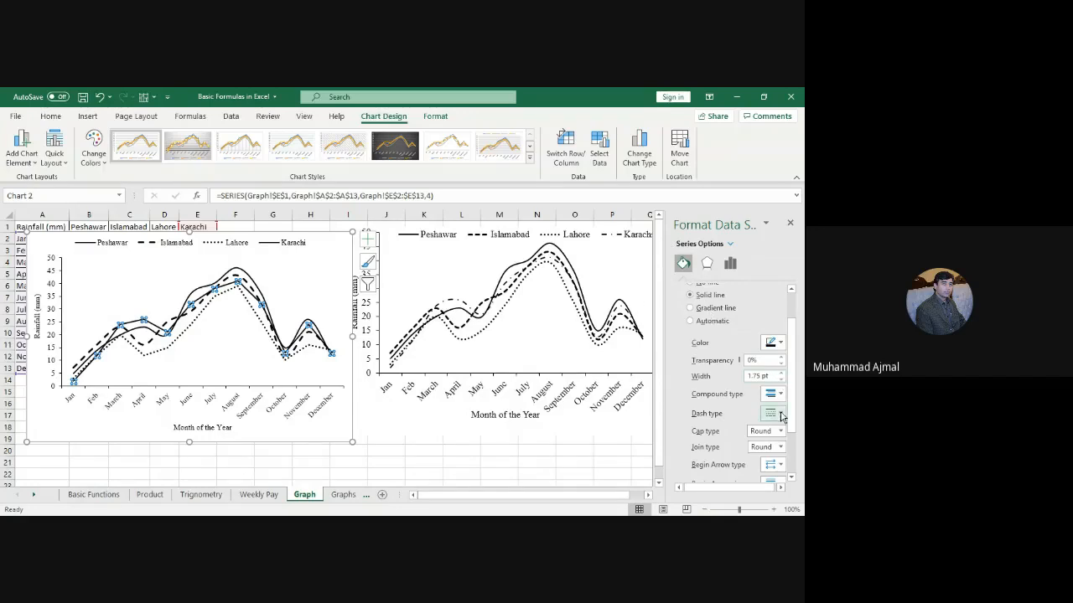
{"action": "left_click", "coordinate": [781, 417]}
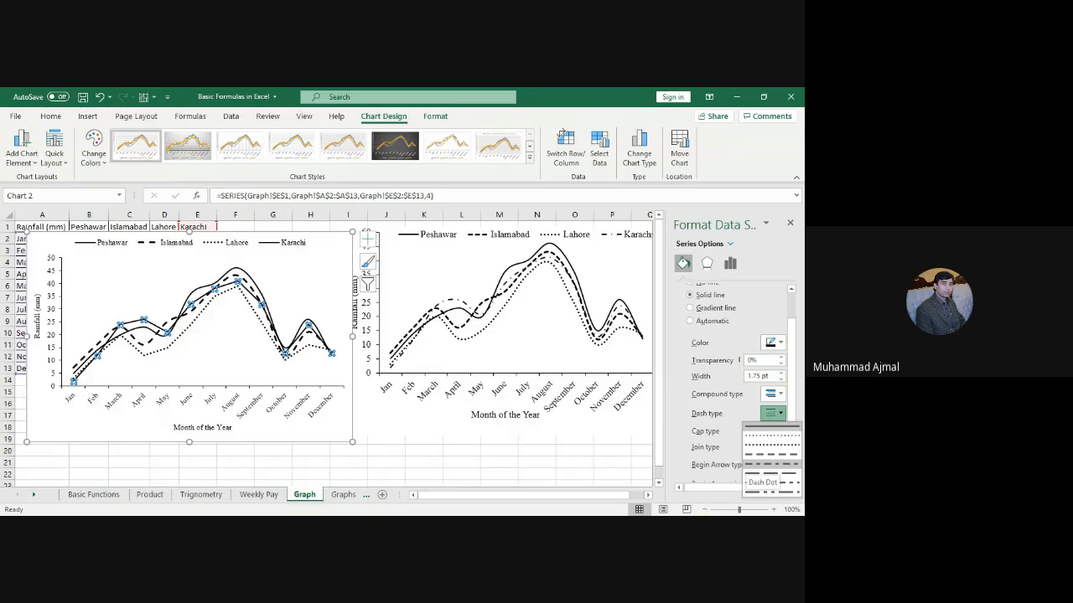
{"action": "left_click", "coordinate": [769, 464]}
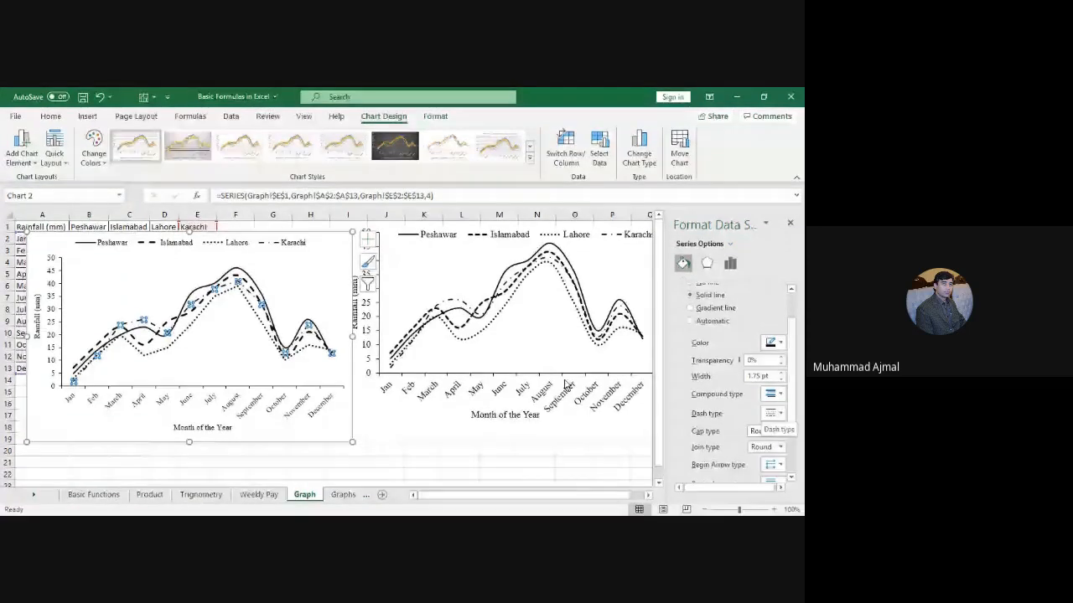
{"action": "left_click", "coordinate": [245, 353]}
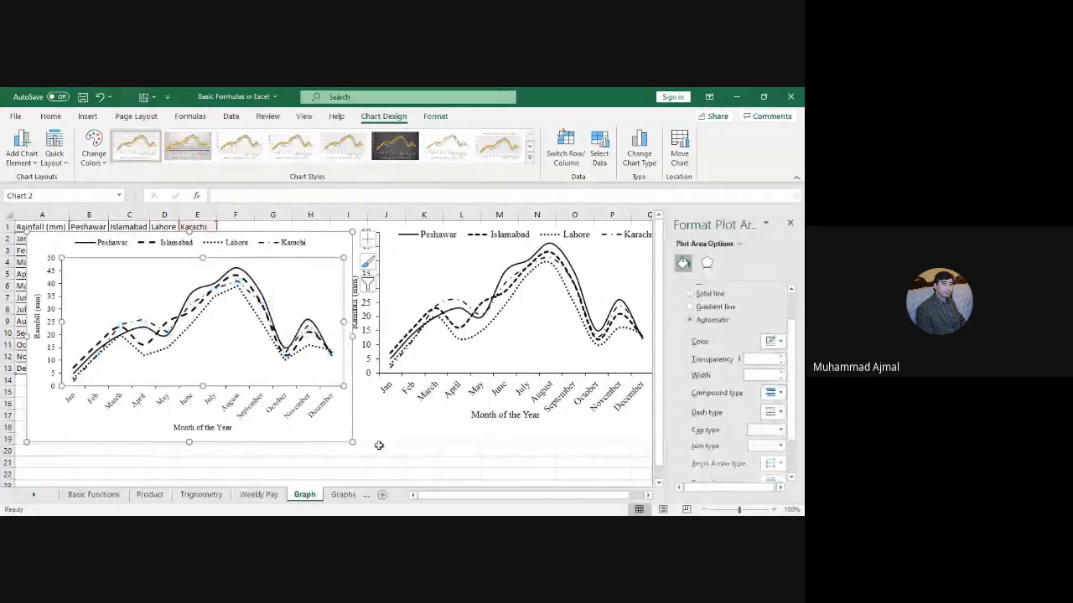
{"action": "left_click", "coordinate": [401, 443]}
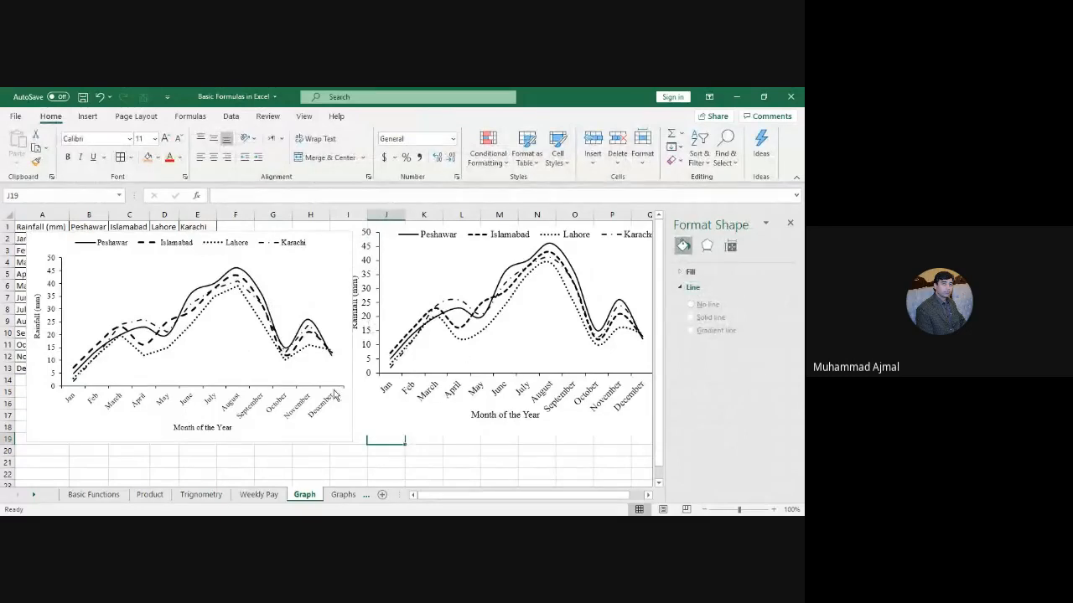
Step: Set the left chart's text to font size 12
{"action": "left_click", "coordinate": [353, 402]}
{"action": "left_click_drag", "start_coordinate": [353, 402], "coordinate": [343, 398]}
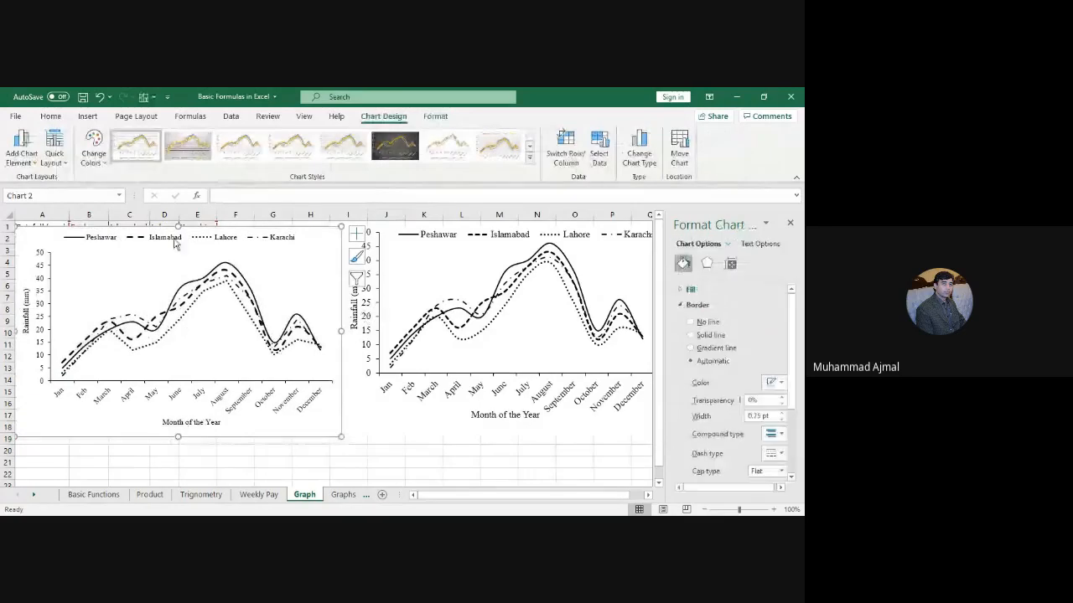
{"action": "left_click", "coordinate": [51, 116]}
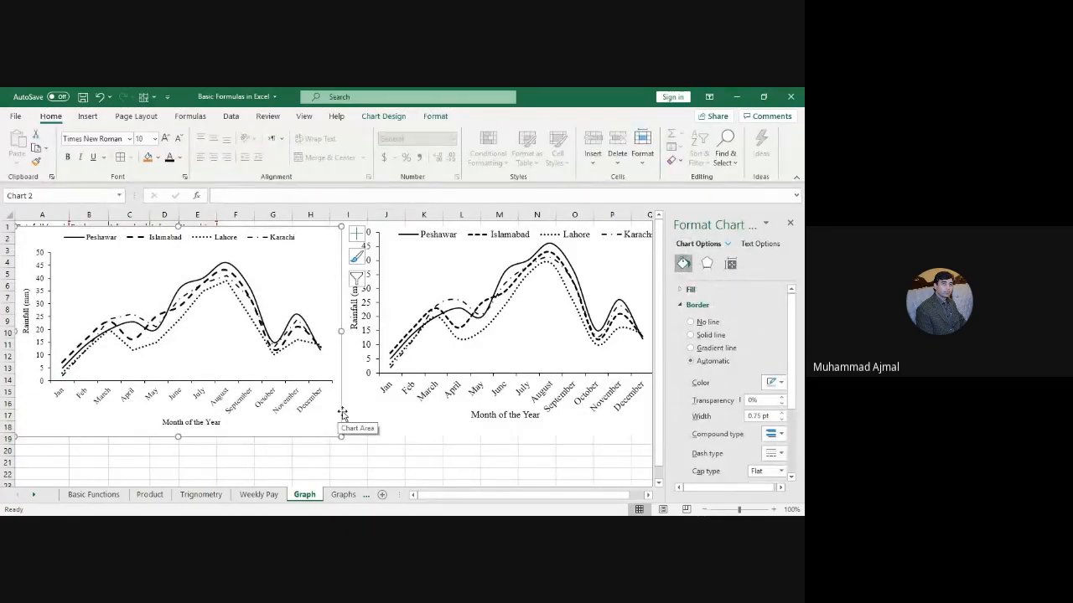
{"action": "left_click", "coordinate": [139, 139]}
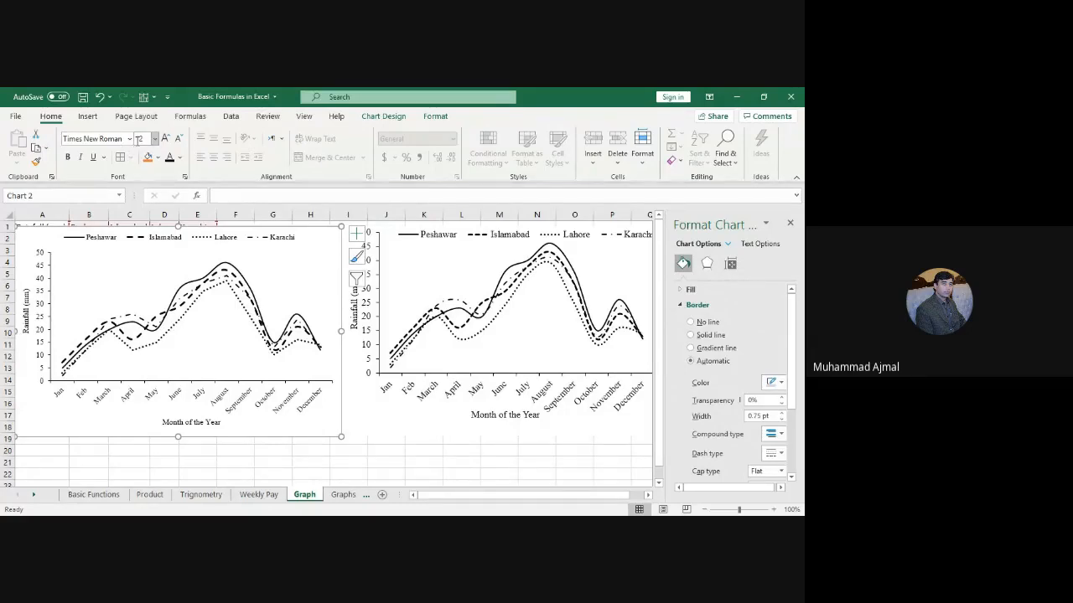
{"action": "type", "text": "12"}
{"action": "key", "text": "Return"}
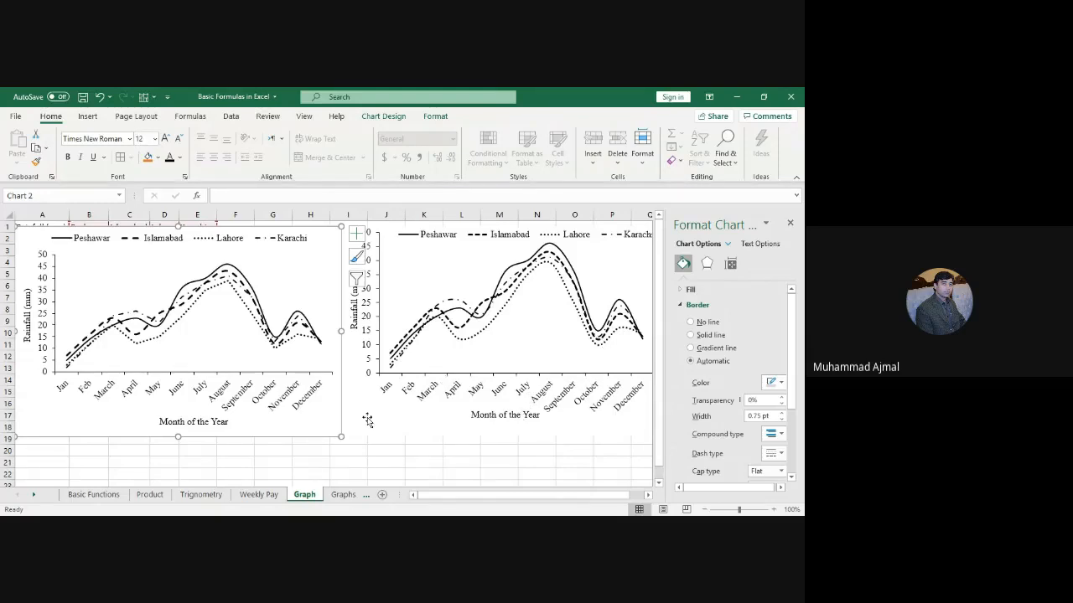
Step: Move the left chart off the data table to the sheet's left edge
{"action": "left_click", "coordinate": [431, 438]}
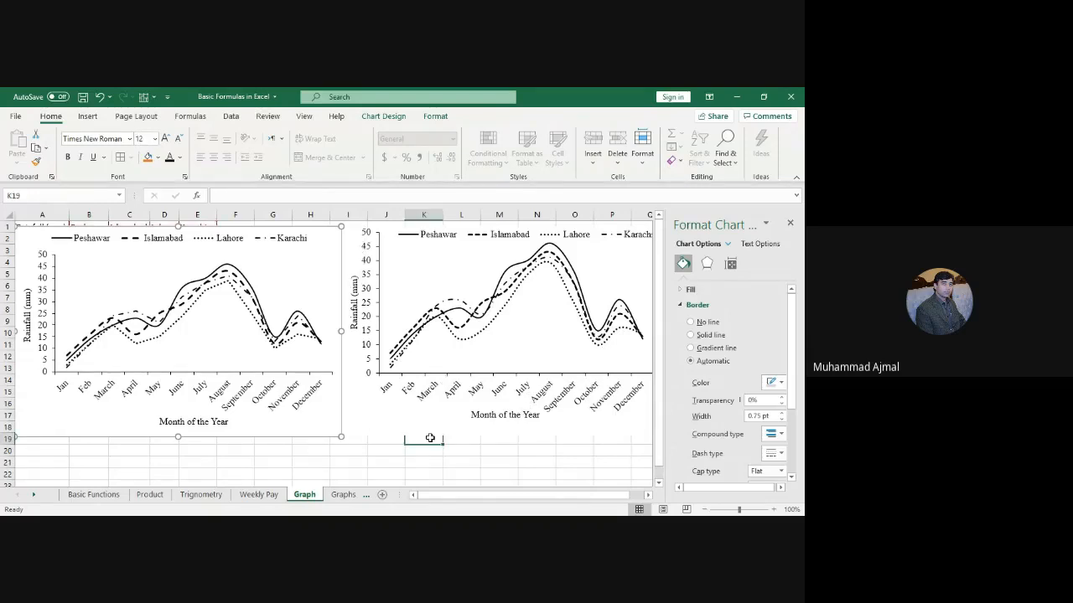
{"action": "left_click", "coordinate": [559, 382]}
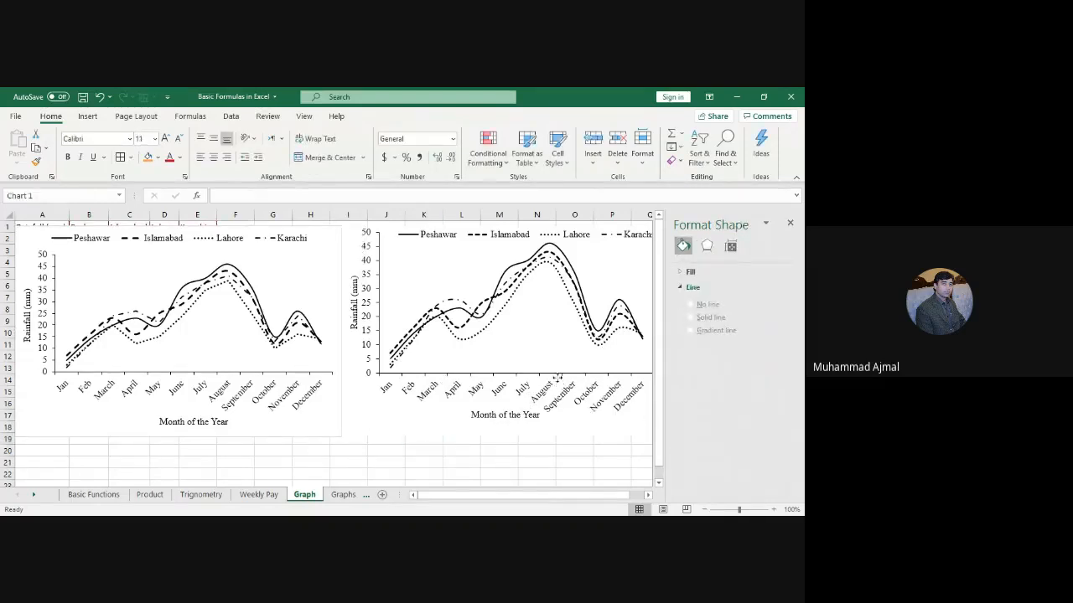
{"action": "left_click", "coordinate": [466, 441]}
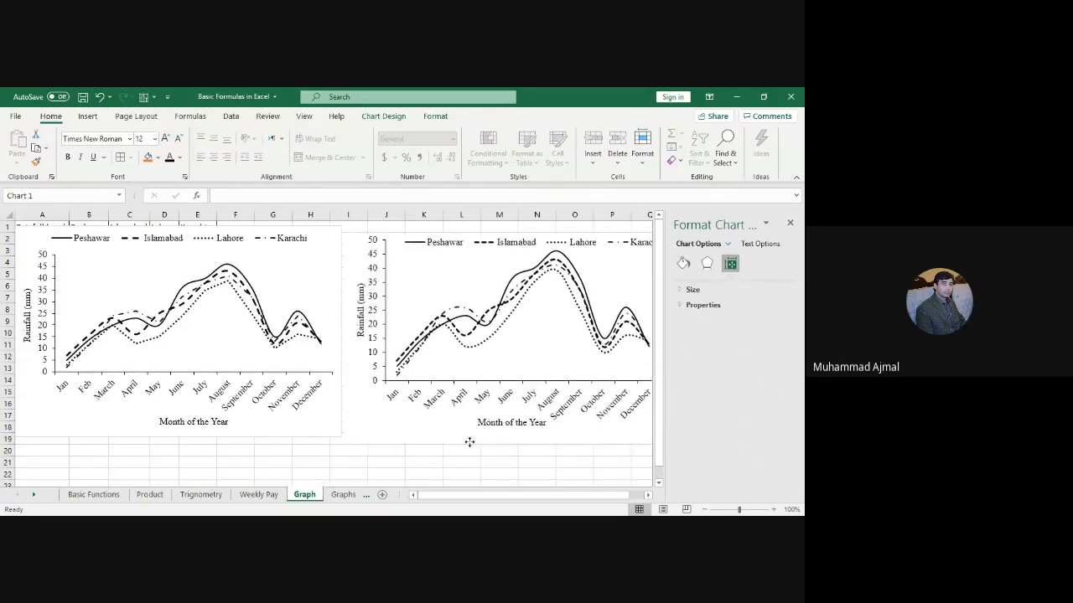
{"action": "left_click", "coordinate": [396, 483]}
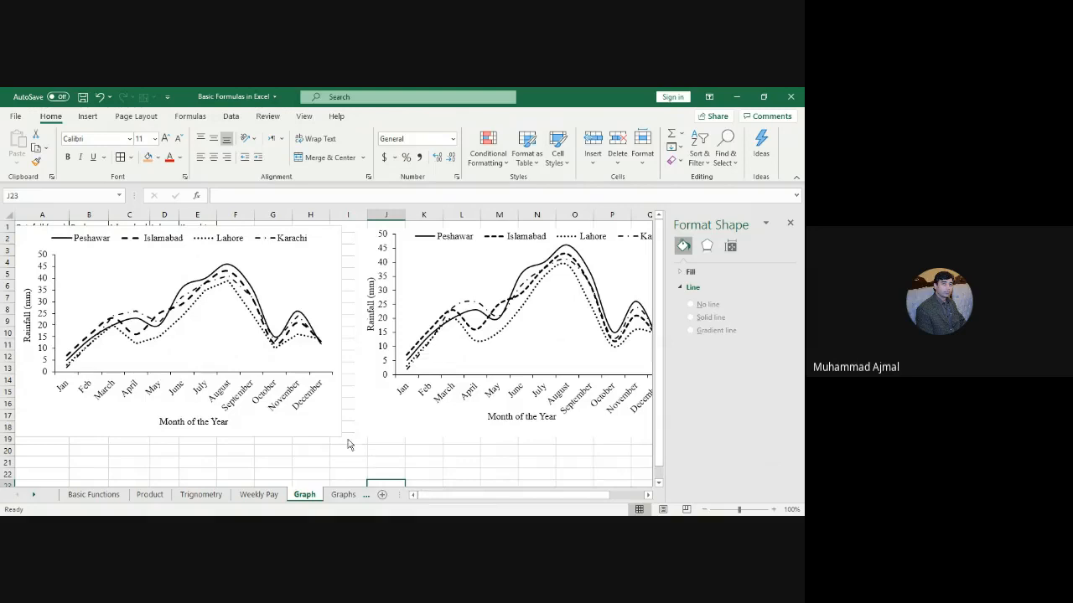
{"action": "left_click", "coordinate": [314, 438]}
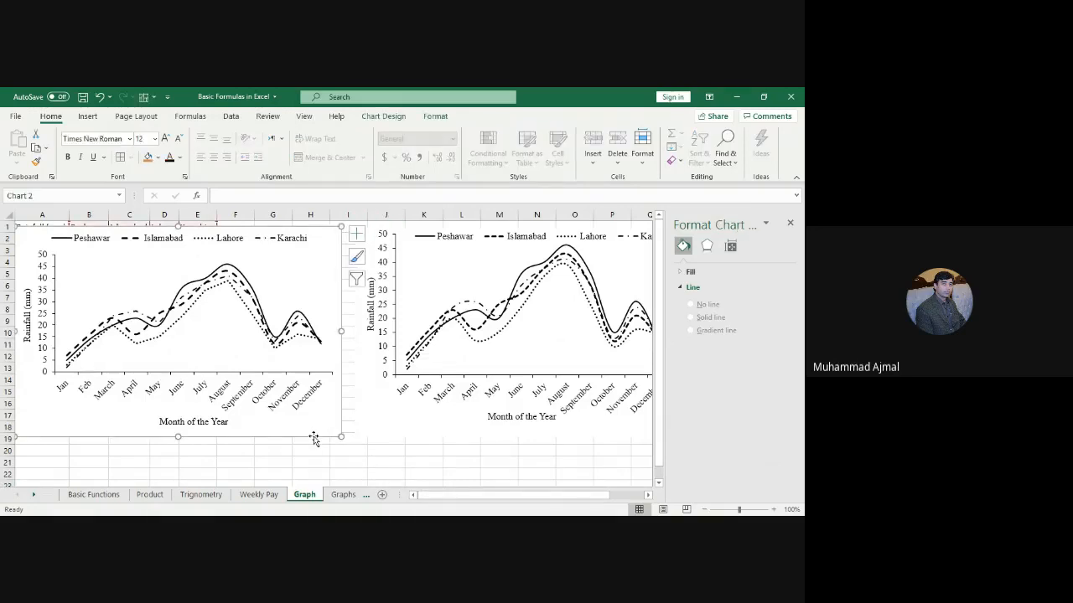
{"action": "left_click_drag", "start_coordinate": [365, 463], "coordinate": [473, 489]}
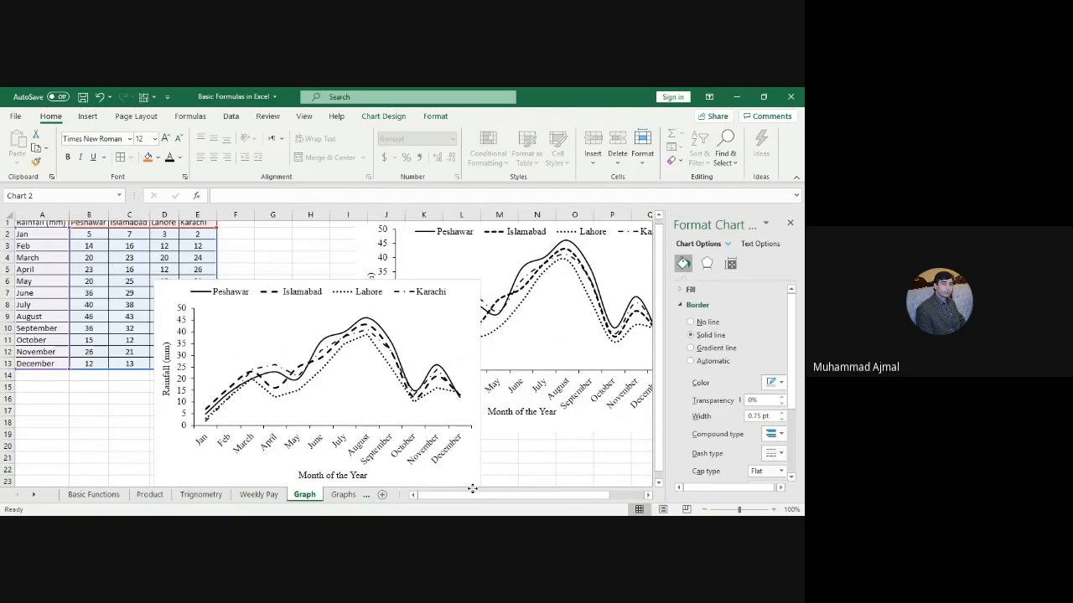
{"action": "left_click_drag", "start_coordinate": [472, 489], "coordinate": [333, 430]}
{"action": "left_click", "coordinate": [659, 483]}
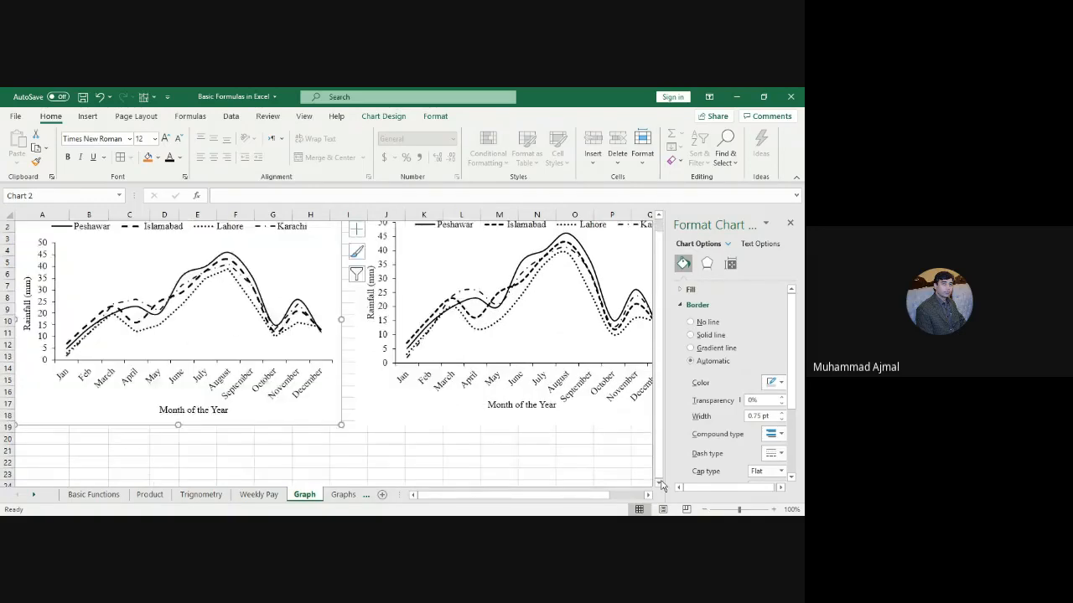
Step: Place the chart below the other rainfall chart, its top near row 20
{"action": "scroll", "coordinate": [248, 285], "scroll_direction": "down", "scroll_amount": 4}
{"action": "left_click_drag", "start_coordinate": [249, 285], "coordinate": [549, 434]}
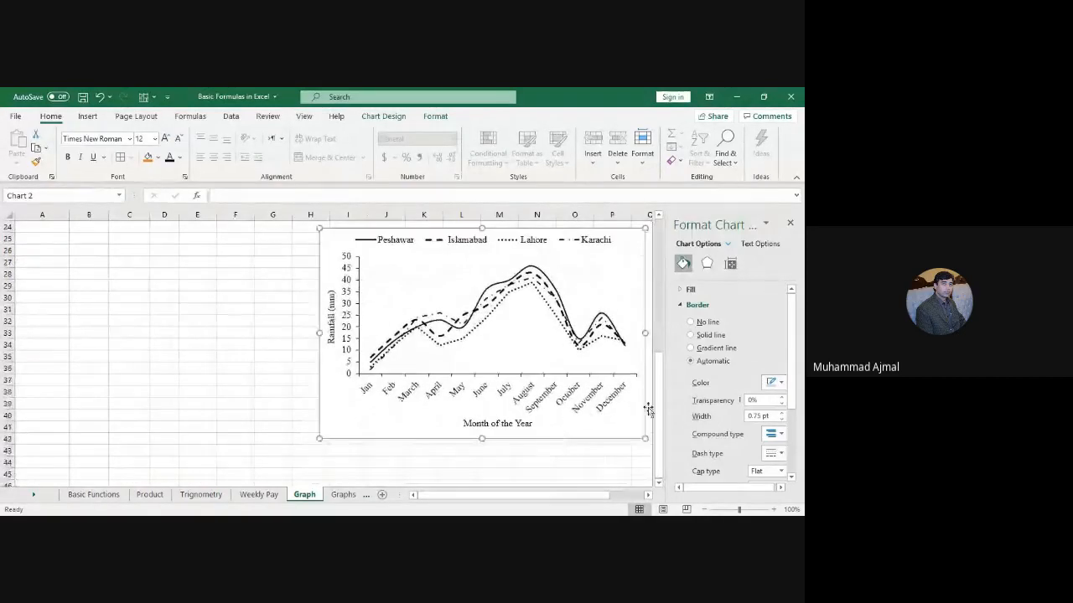
{"action": "scroll", "coordinate": [453, 440], "scroll_direction": "up", "scroll_amount": 6}
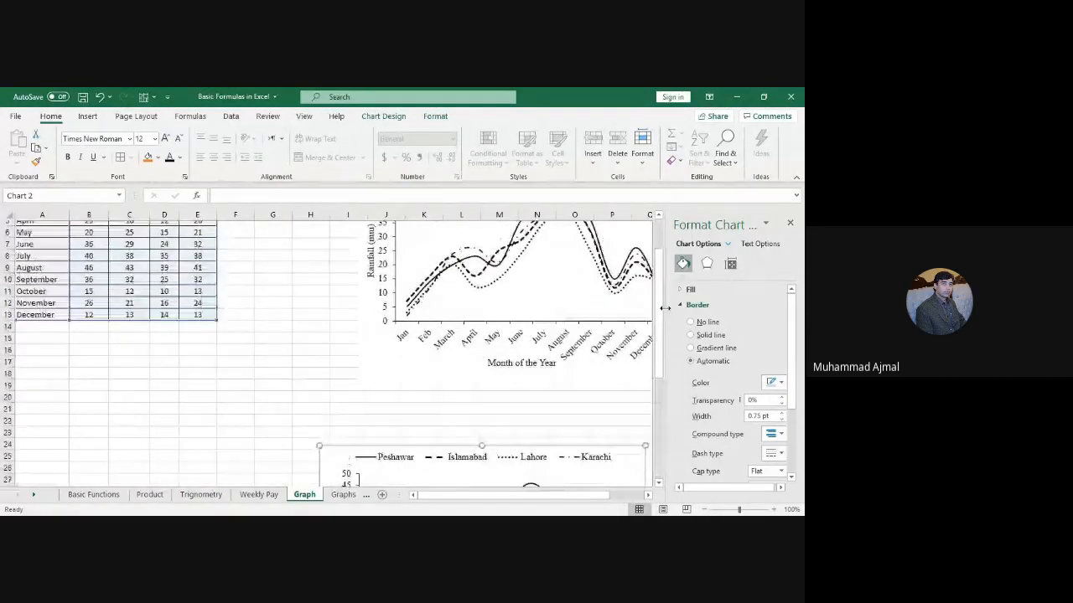
{"action": "left_click_drag", "start_coordinate": [453, 440], "coordinate": [454, 388]}
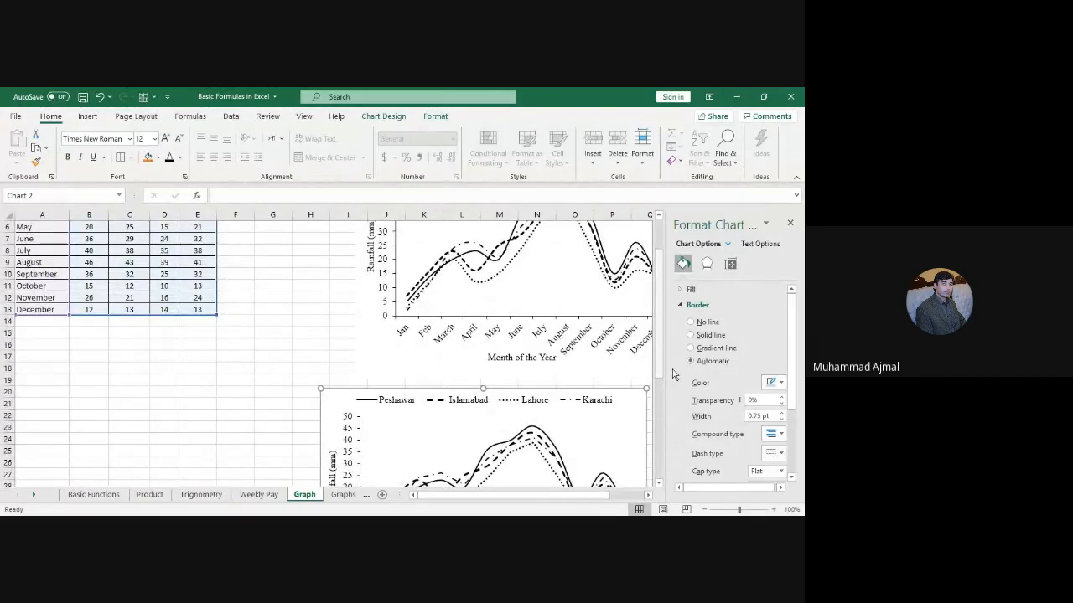
{"action": "scroll", "coordinate": [645, 310], "scroll_direction": "up", "scroll_amount": 2}
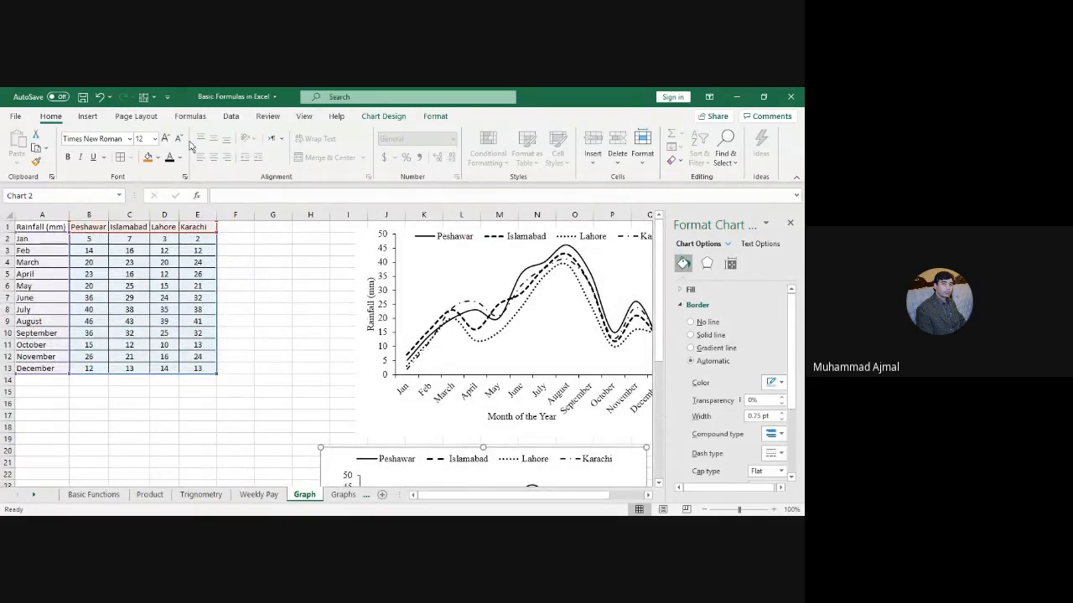
{"action": "left_click", "coordinate": [88, 117]}
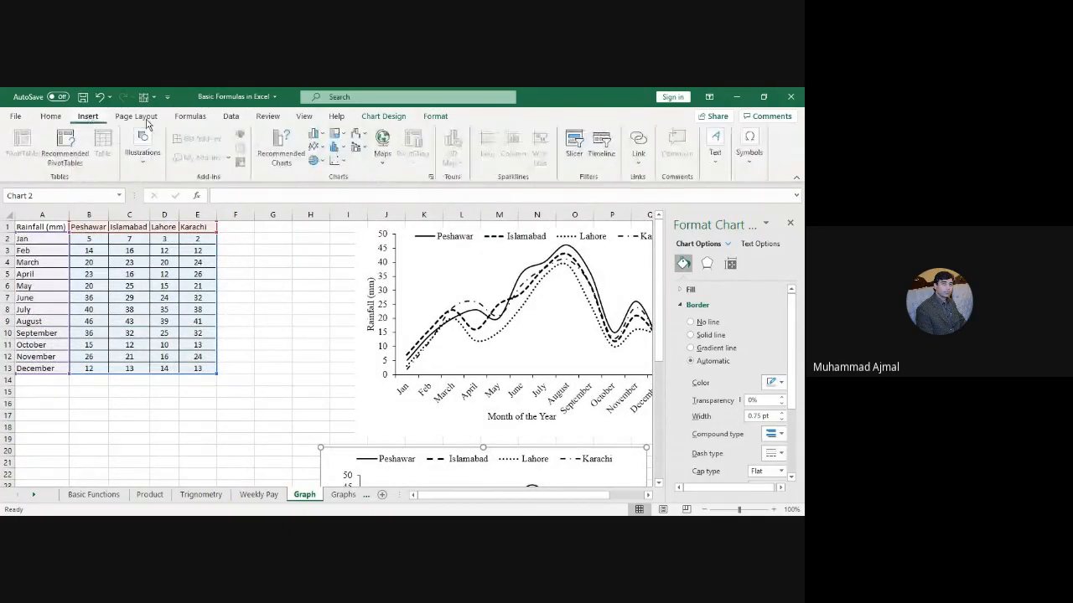
{"action": "left_click", "coordinate": [321, 137]}
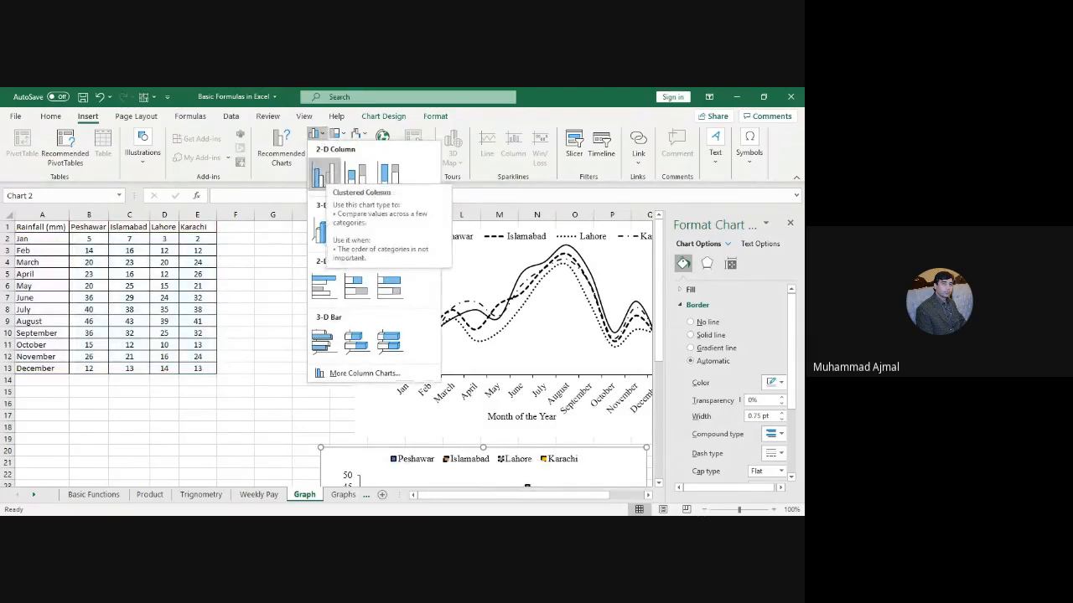
{"action": "left_click", "coordinate": [324, 174]}
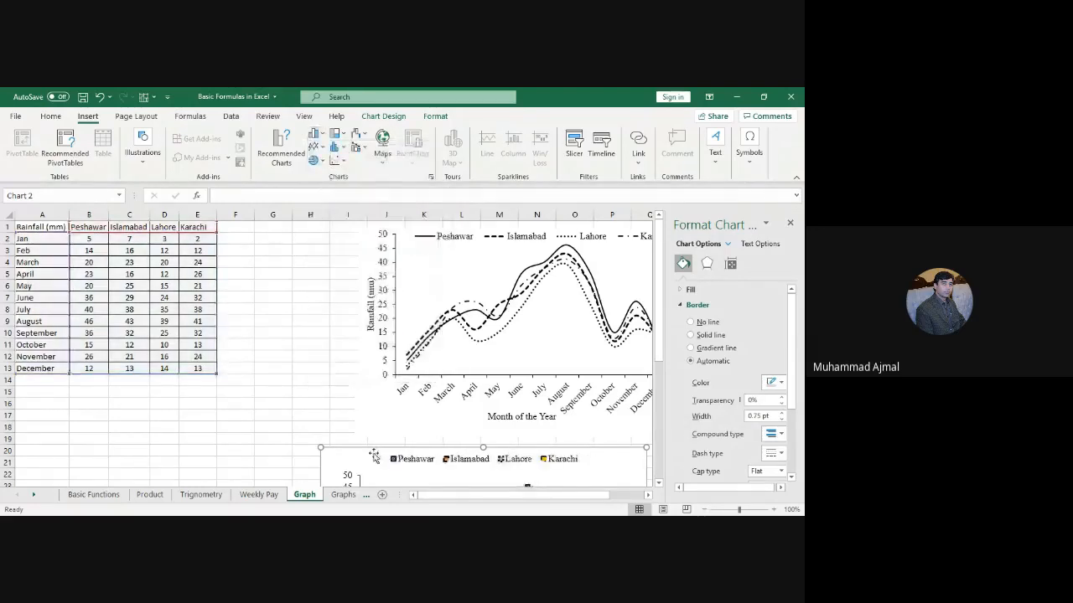
{"action": "left_click_drag", "start_coordinate": [374, 455], "coordinate": [182, 332]}
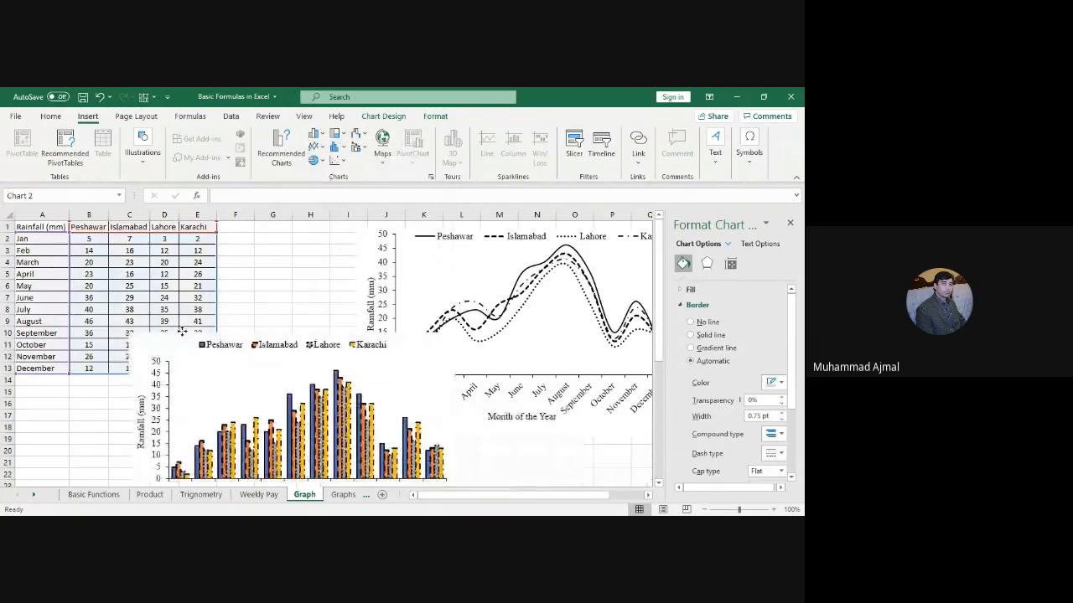
{"action": "left_click_drag", "start_coordinate": [182, 332], "coordinate": [132, 299]}
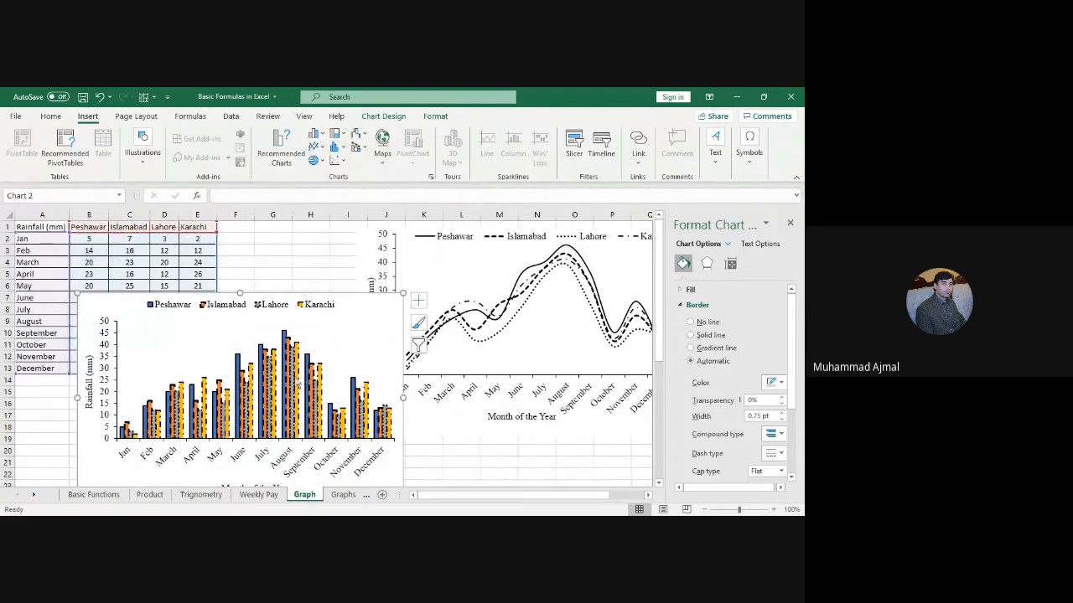
{"action": "left_click_drag", "start_coordinate": [277, 293], "coordinate": [349, 239]}
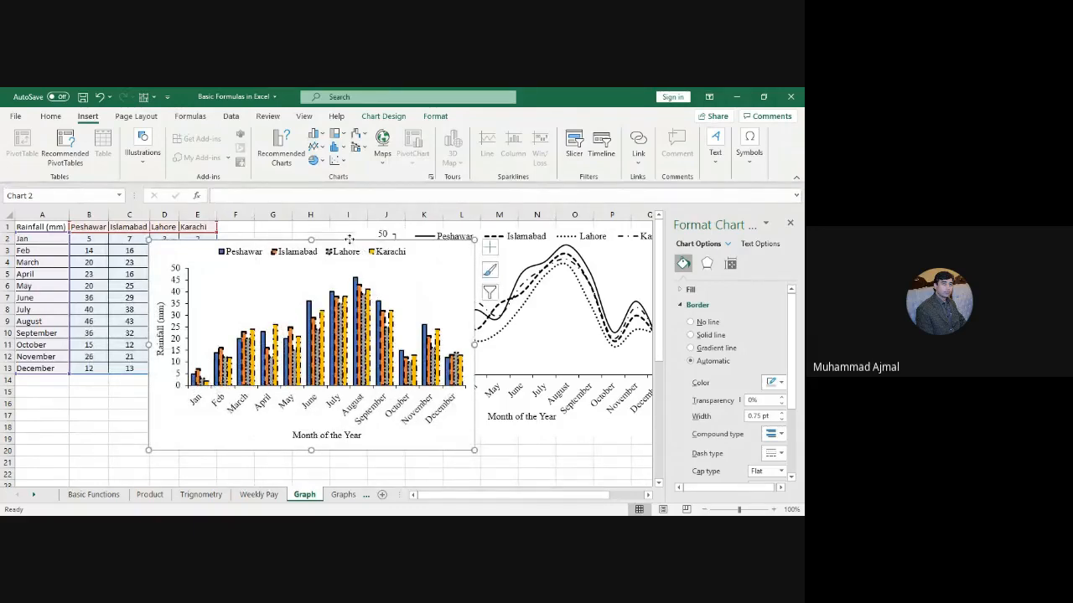
{"action": "left_click_drag", "start_coordinate": [348, 239], "coordinate": [215, 263]}
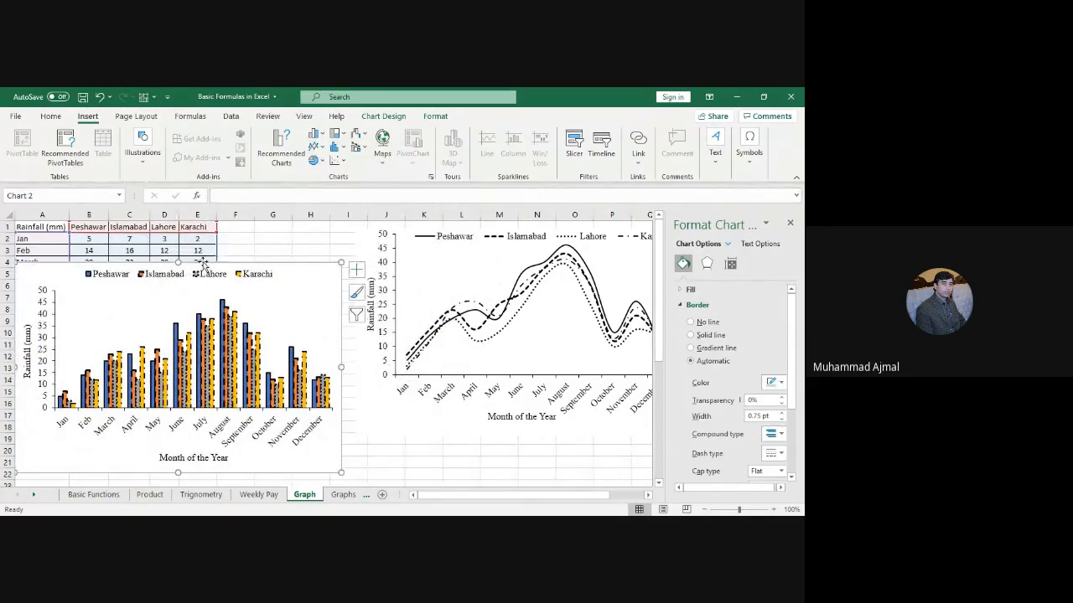
{"action": "left_click_drag", "start_coordinate": [203, 262], "coordinate": [383, 229]}
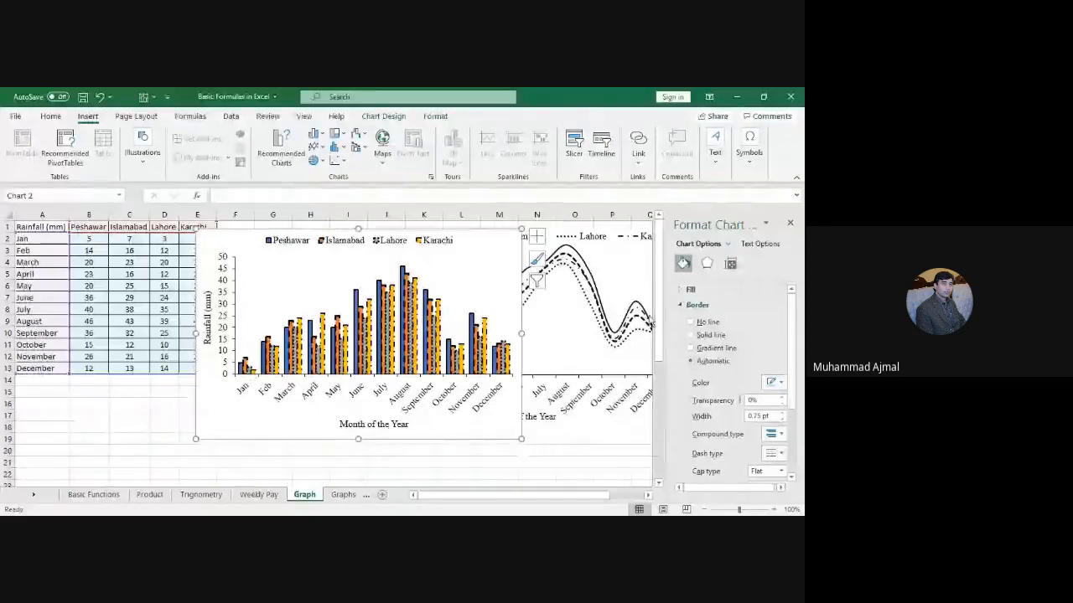
{"action": "left_click_drag", "start_coordinate": [656, 318], "coordinate": [656, 441]}
{"action": "left_click_drag", "start_coordinate": [569, 498], "coordinate": [659, 310]}
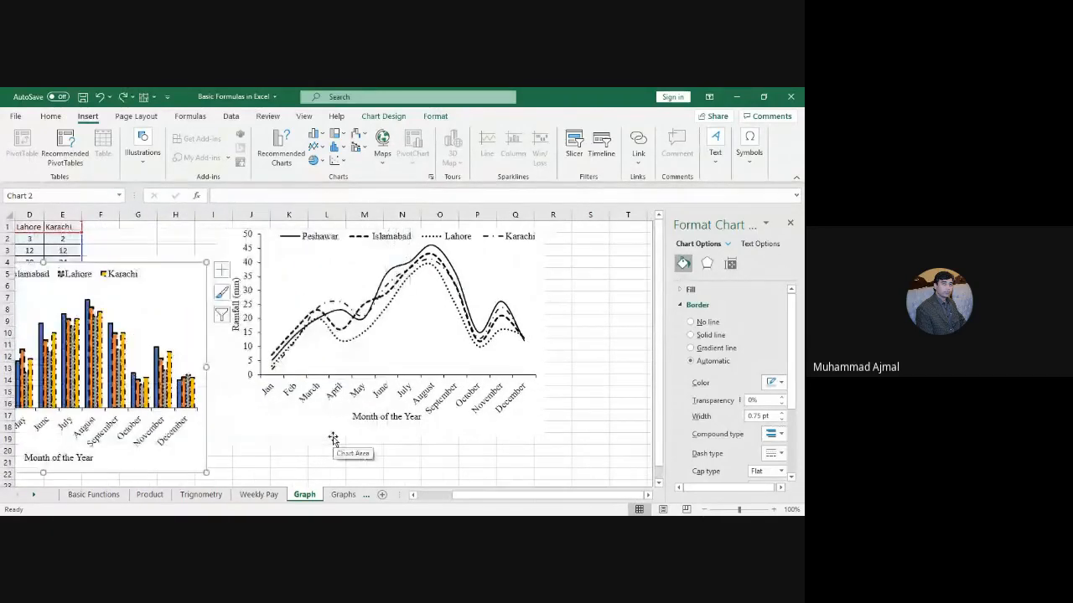
{"action": "left_click_drag", "start_coordinate": [332, 439], "coordinate": [262, 491]}
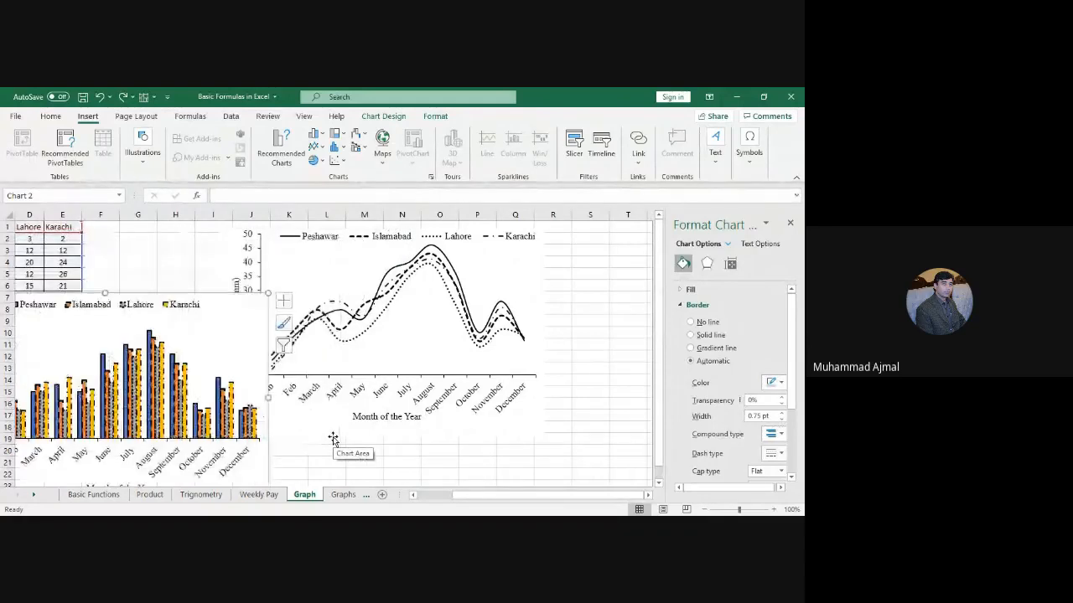
{"action": "left_click_drag", "start_coordinate": [235, 302], "coordinate": [478, 457]}
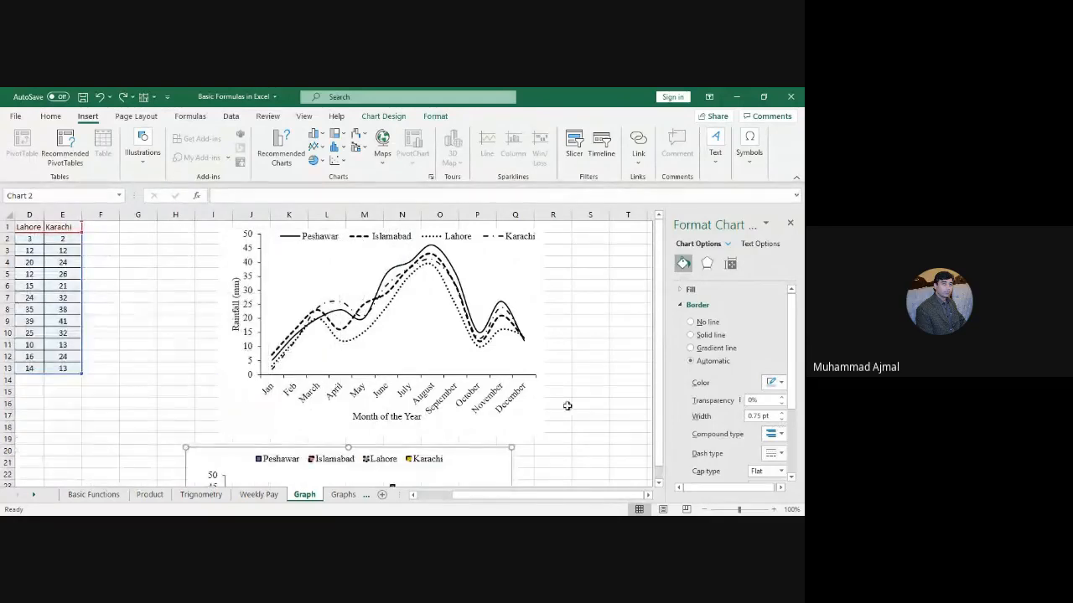
{"action": "key", "text": "ctrl+z"}
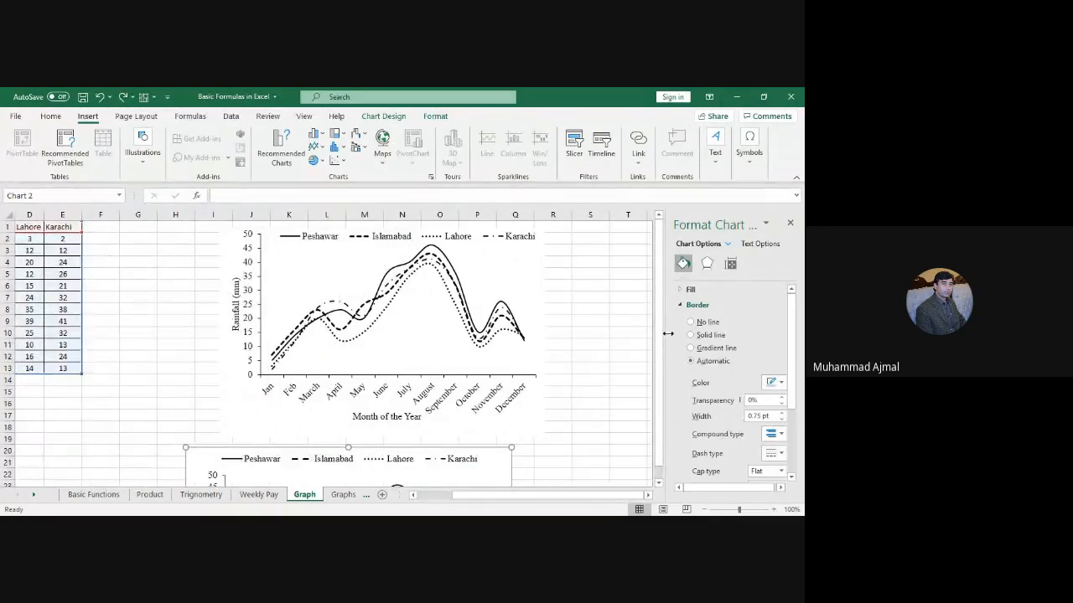
{"action": "scroll", "coordinate": [659, 352], "scroll_direction": "down", "scroll_amount": 1}
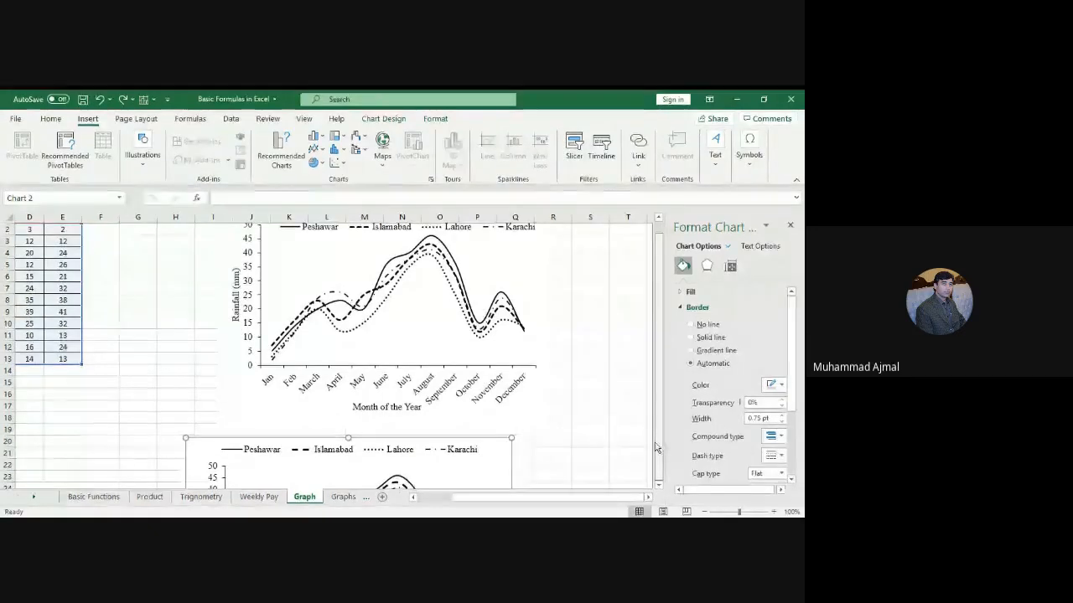
{"action": "left_click_drag", "start_coordinate": [481, 439], "coordinate": [586, 382]}
{"action": "scroll", "coordinate": [554, 501], "scroll_direction": "up", "scroll_amount": 1}
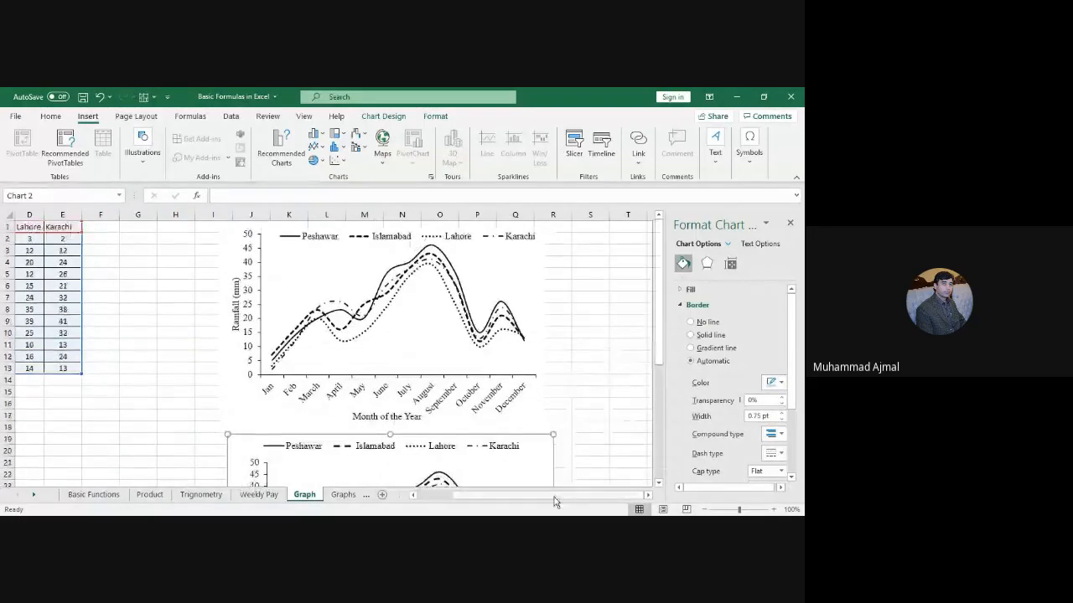
{"action": "left_click_drag", "start_coordinate": [554, 497], "coordinate": [484, 494]}
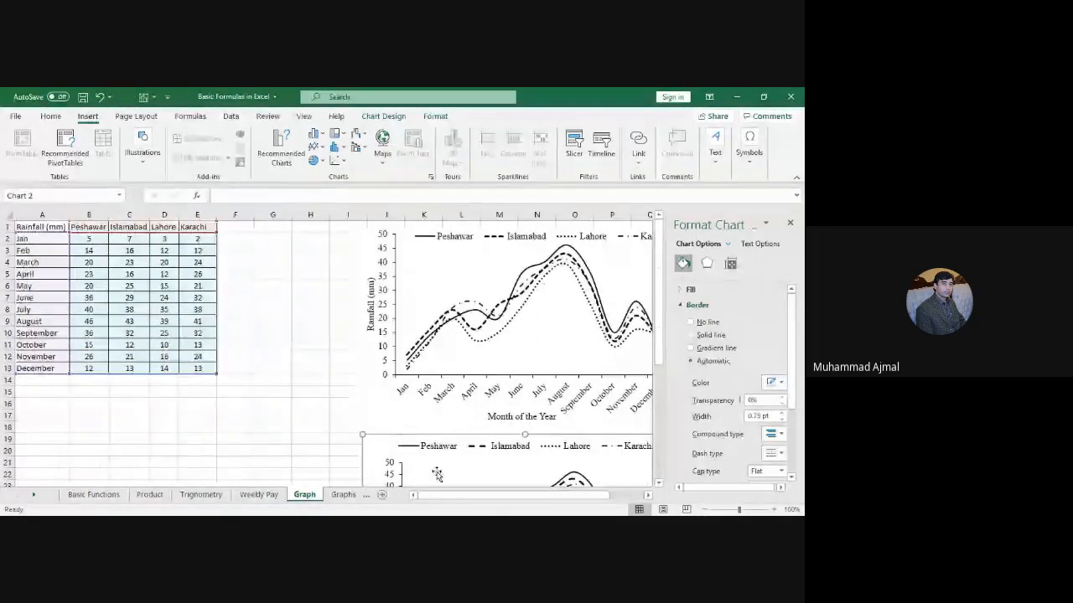
Step: Insert a clustered column chart of the rainfall table and place it over columns A–E
{"action": "left_click", "coordinate": [198, 411]}
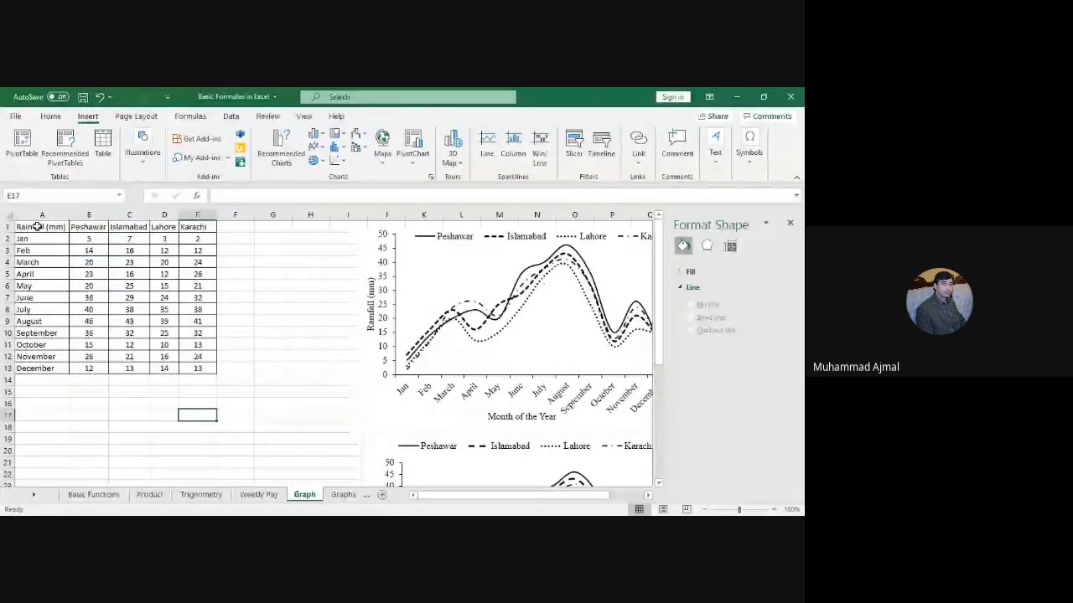
{"action": "left_click_drag", "start_coordinate": [38, 227], "coordinate": [210, 368]}
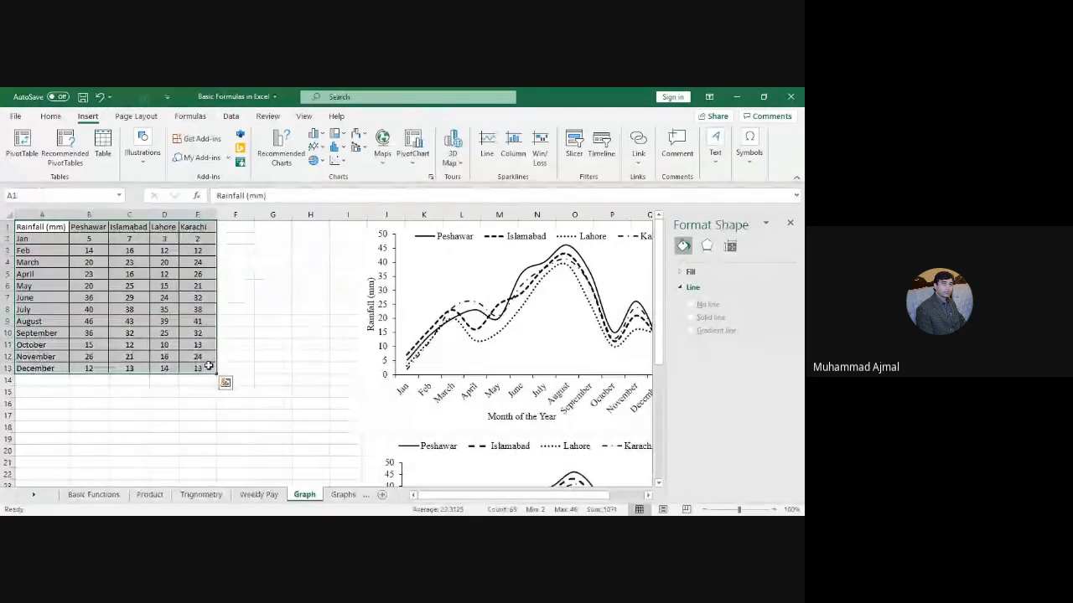
{"action": "left_click", "coordinate": [315, 134]}
{"action": "left_click", "coordinate": [324, 174]}
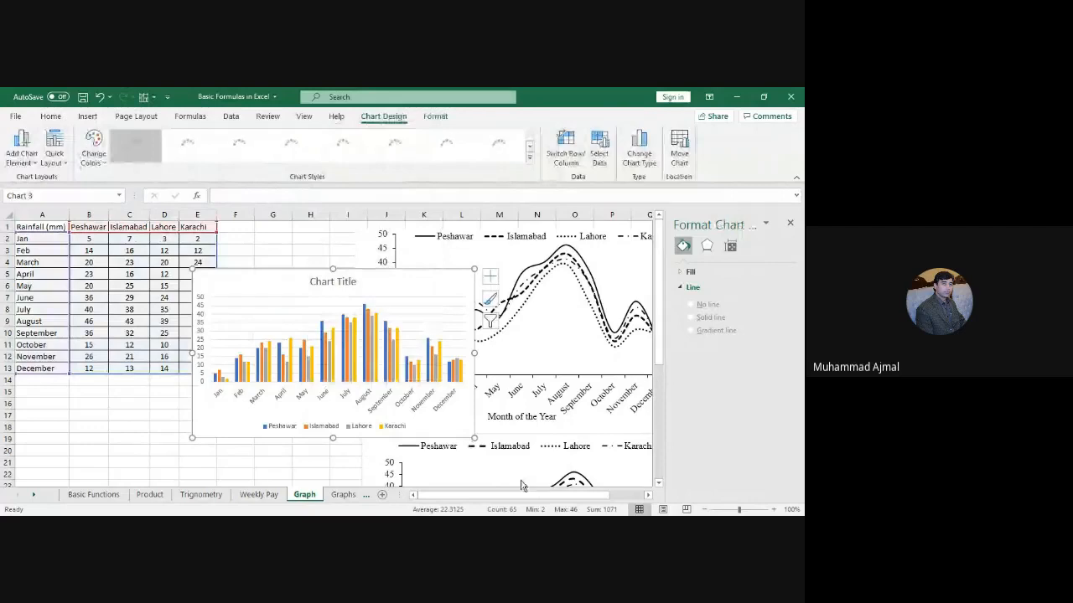
{"action": "left_click_drag", "start_coordinate": [372, 271], "coordinate": [256, 286]}
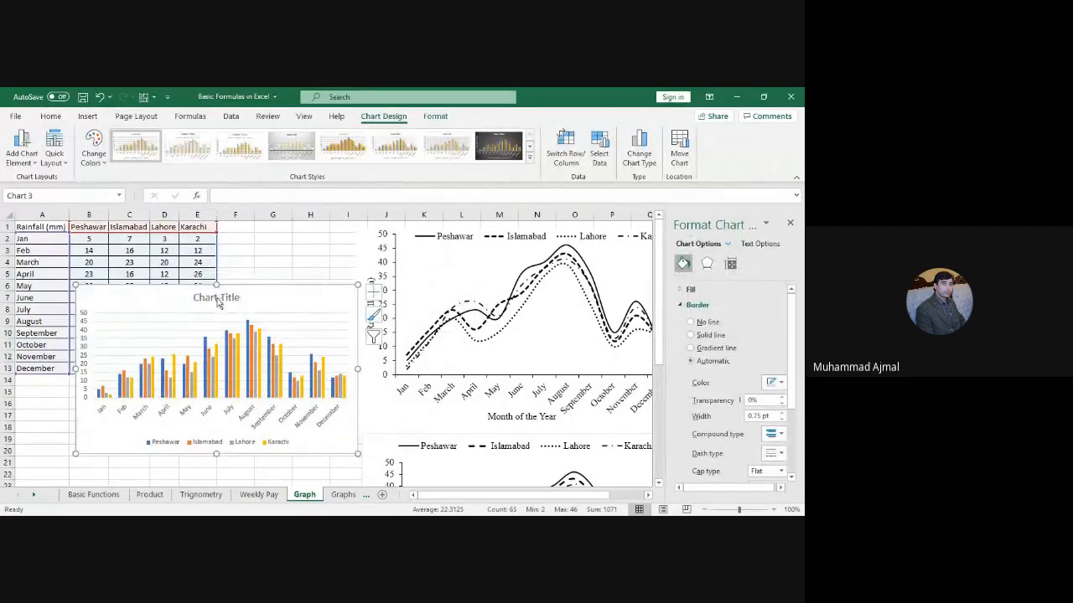
Step: Delete the new column chart's title
{"action": "left_click", "coordinate": [205, 299]}
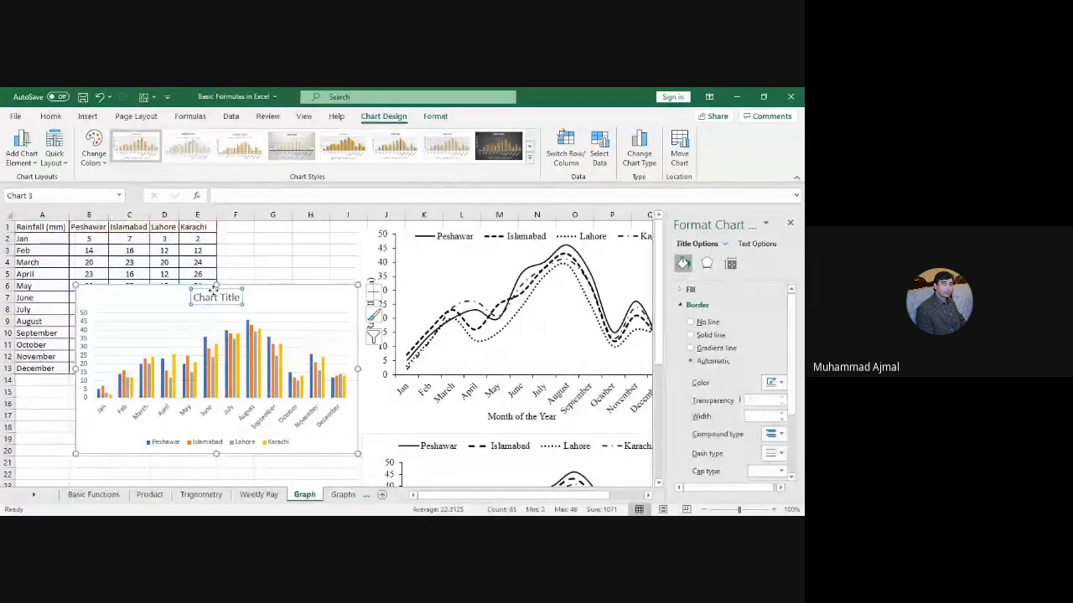
{"action": "key", "text": "Delete"}
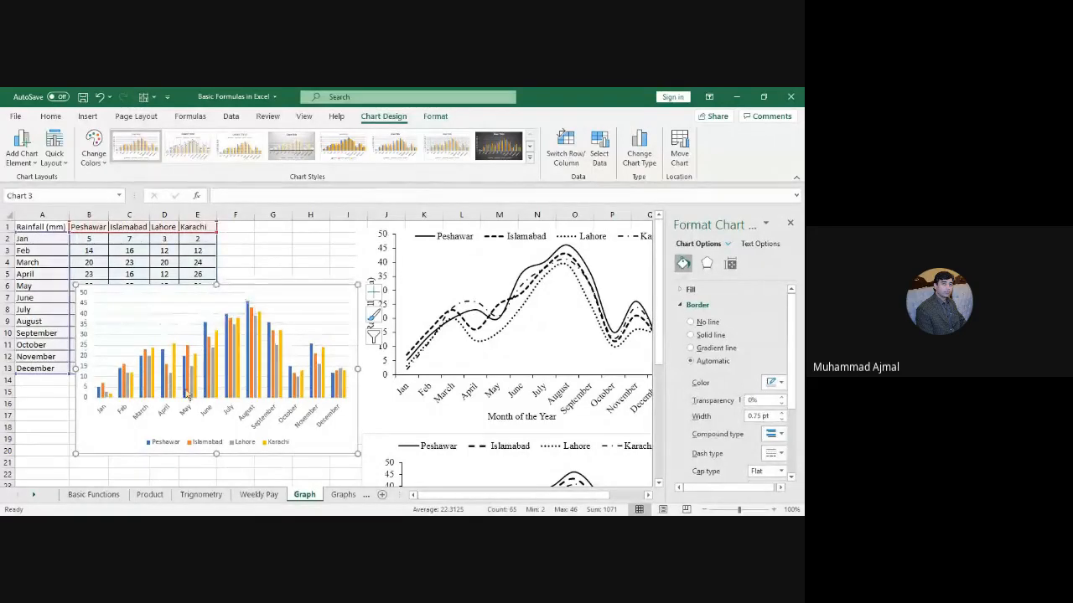
{"action": "left_click", "coordinate": [204, 308]}
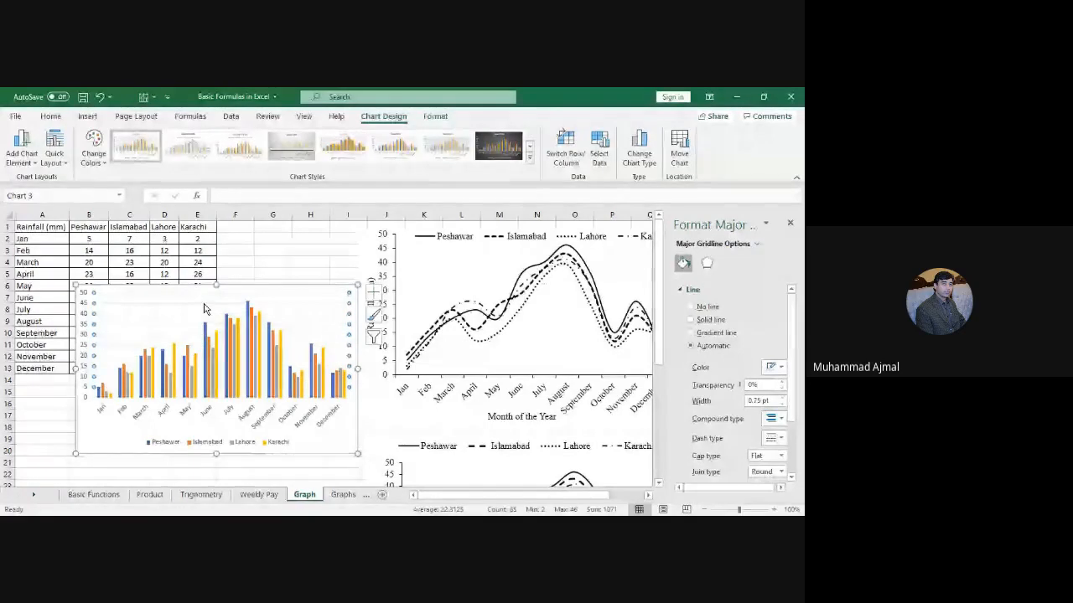
{"action": "left_click", "coordinate": [204, 307]}
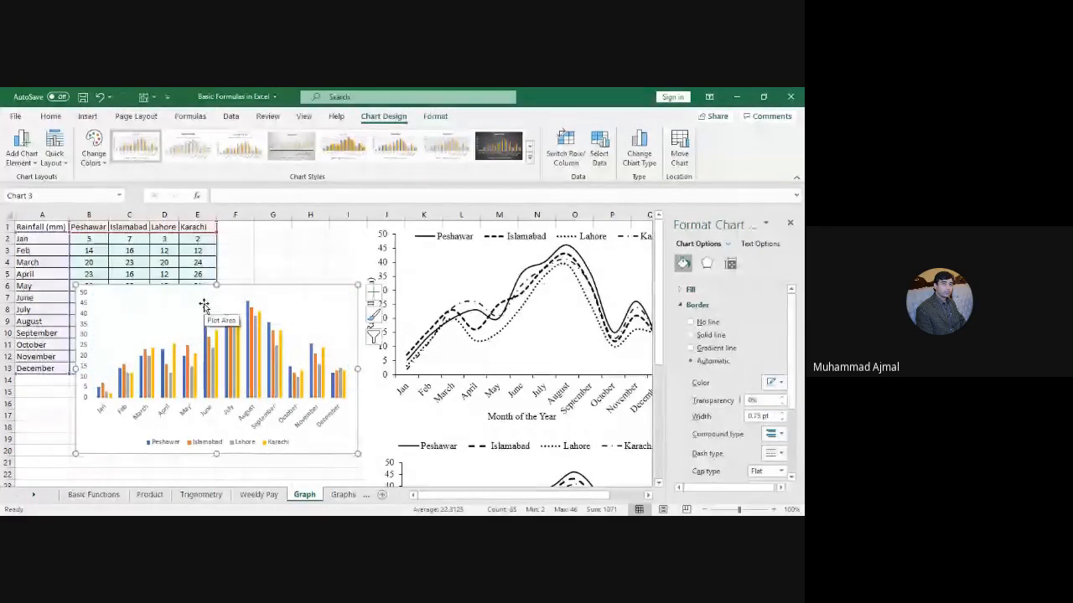
{"action": "left_click", "coordinate": [82, 354]}
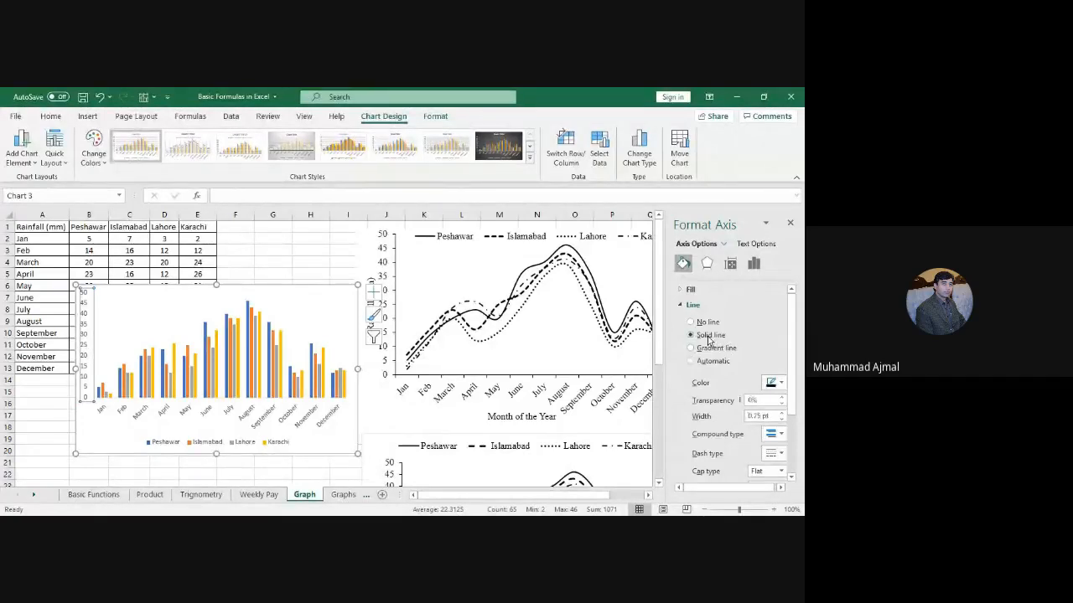
Step: Give the vertical value axis a solid 1 pt line and outside major tick marks
{"action": "left_click", "coordinate": [709, 336]}
{"action": "left_click", "coordinate": [782, 414]}
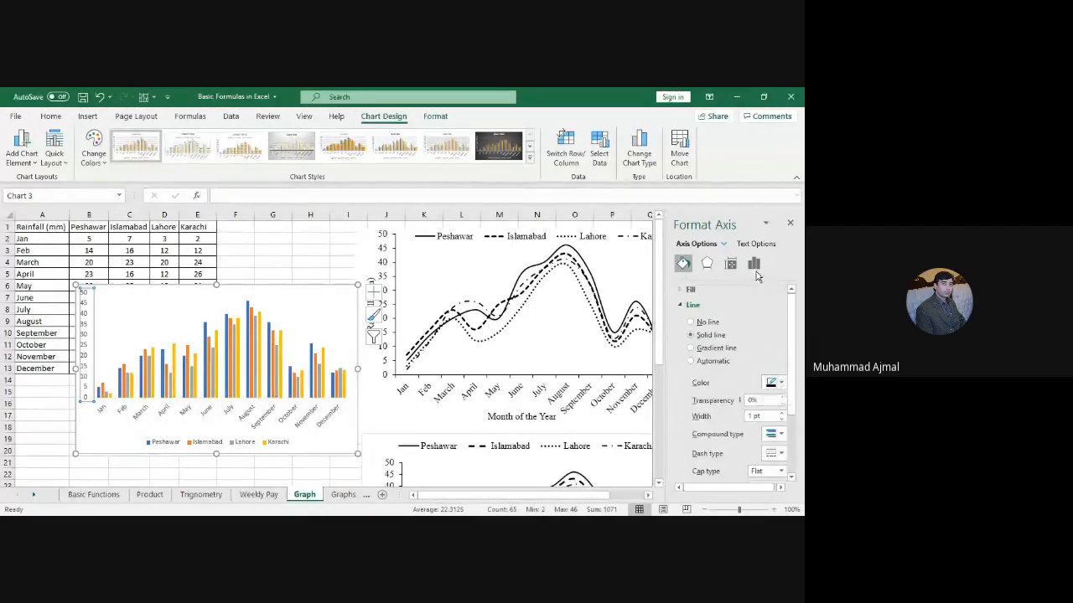
{"action": "left_click", "coordinate": [755, 265]}
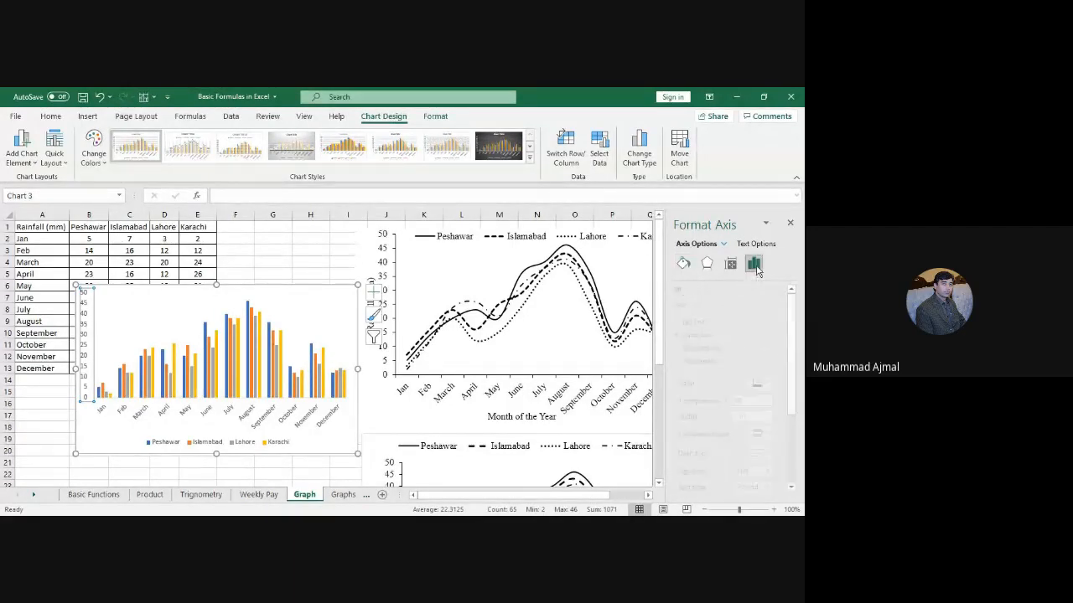
{"action": "left_click", "coordinate": [702, 305]}
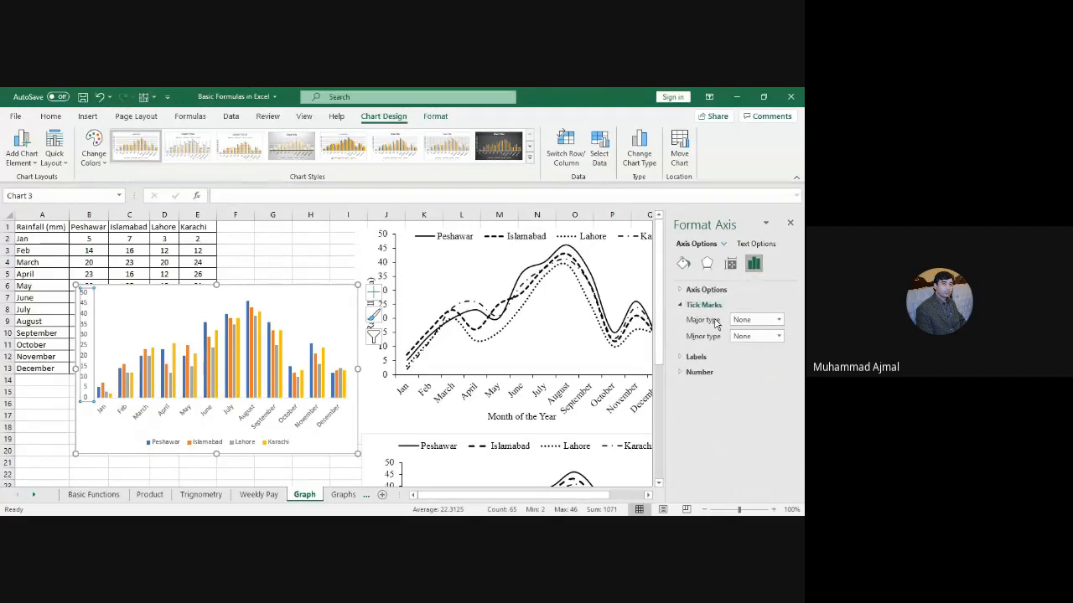
{"action": "left_click", "coordinate": [752, 320]}
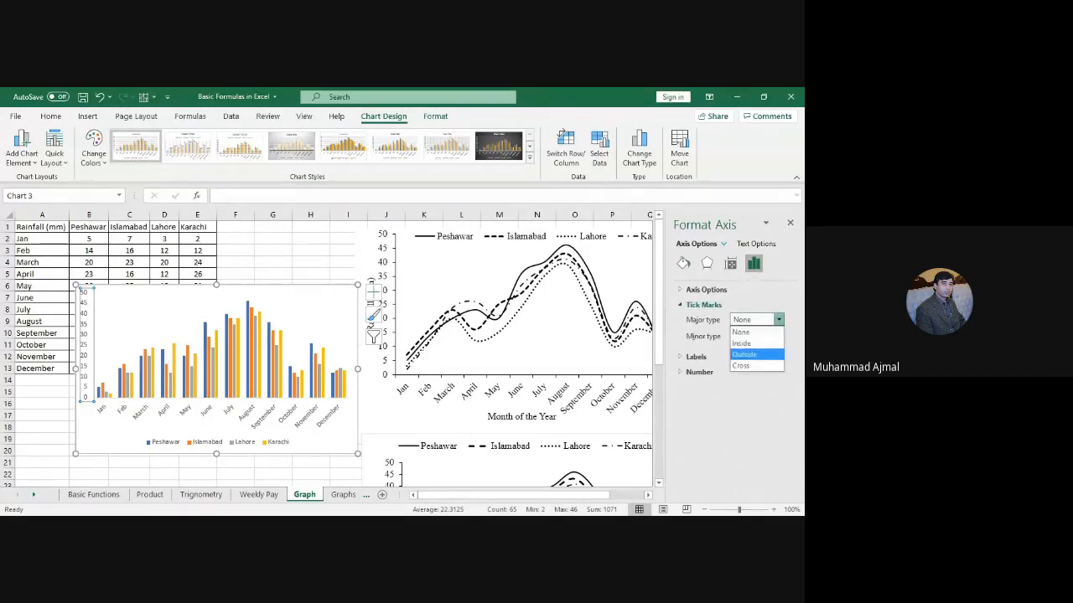
{"action": "left_click", "coordinate": [745, 355]}
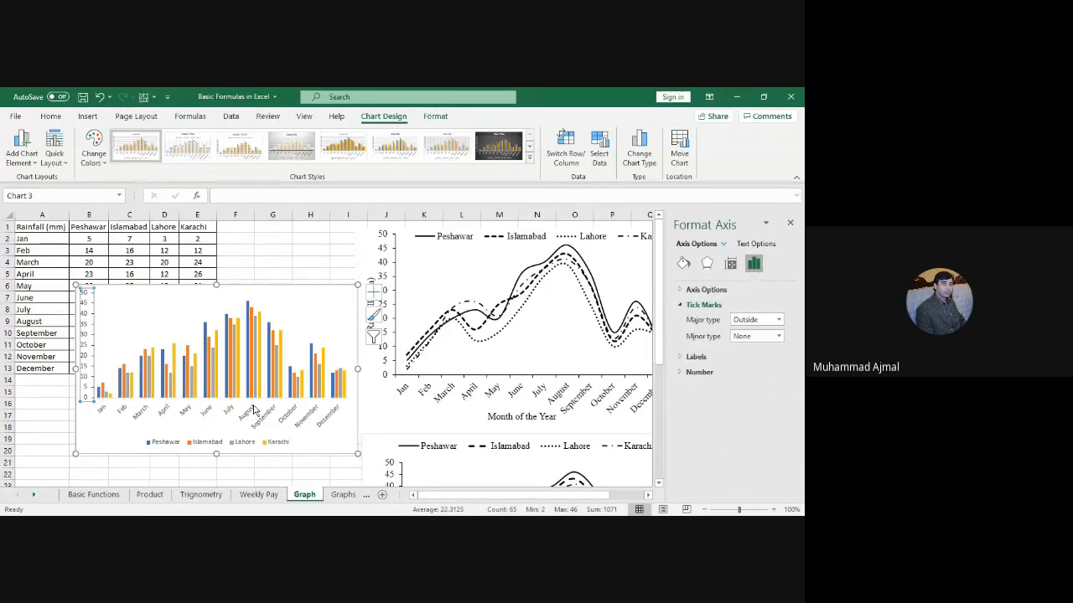
Step: Give the horizontal month axis outside major tick marks and a black line
{"action": "left_click", "coordinate": [201, 416]}
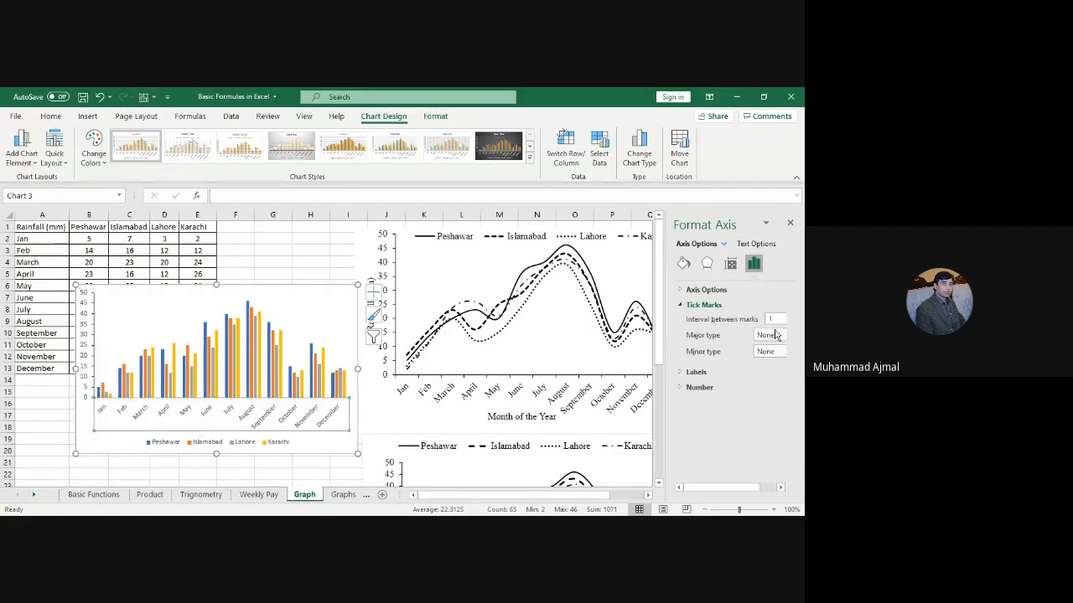
{"action": "left_click", "coordinate": [768, 335]}
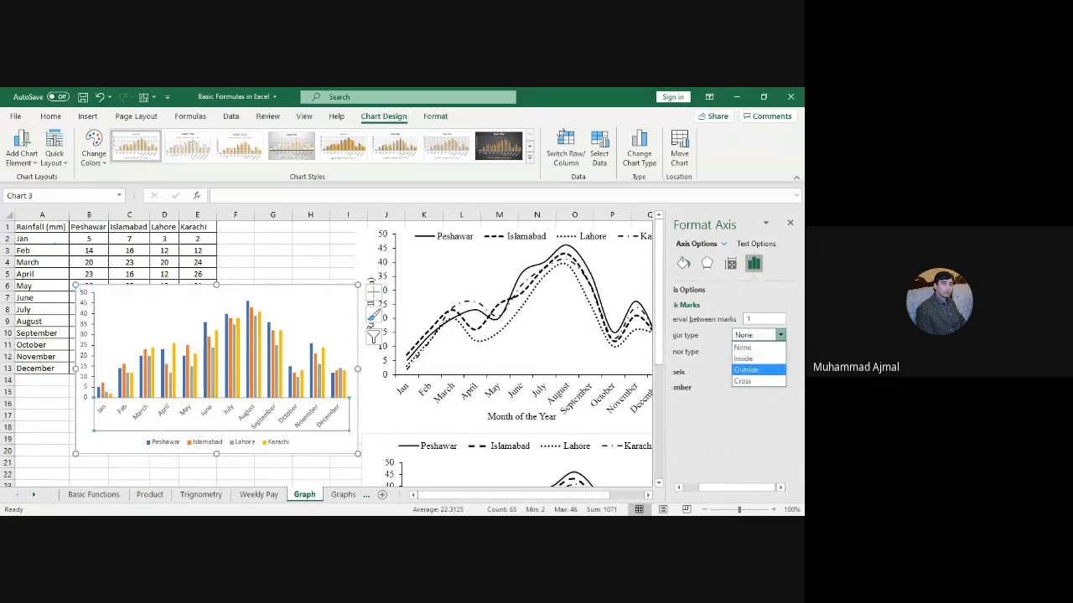
{"action": "left_click", "coordinate": [741, 371]}
{"action": "left_click", "coordinate": [684, 265]}
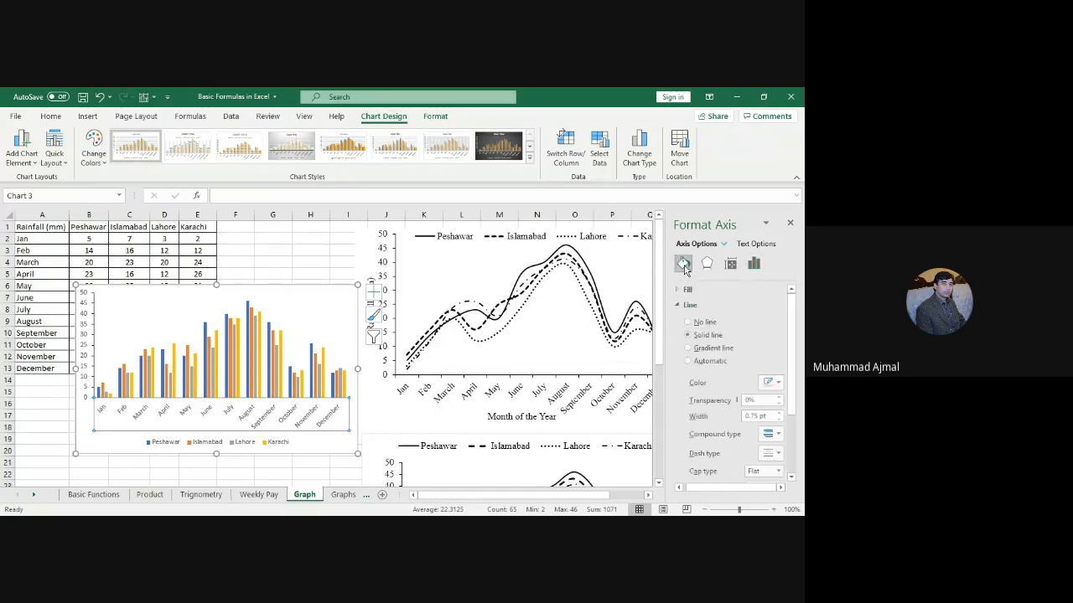
{"action": "left_click", "coordinate": [773, 382]}
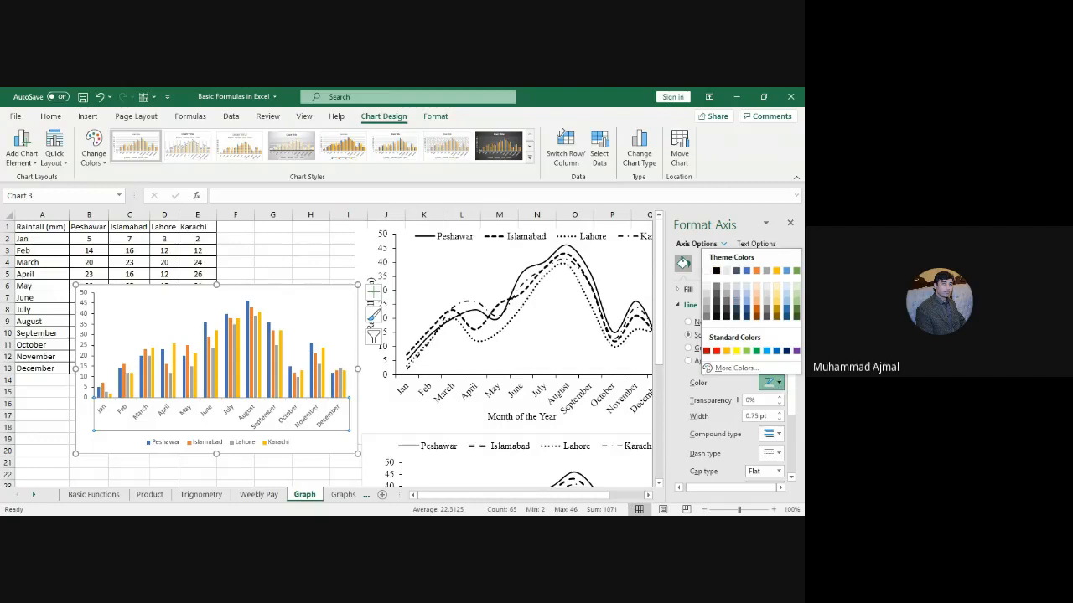
{"action": "left_click", "coordinate": [716, 271]}
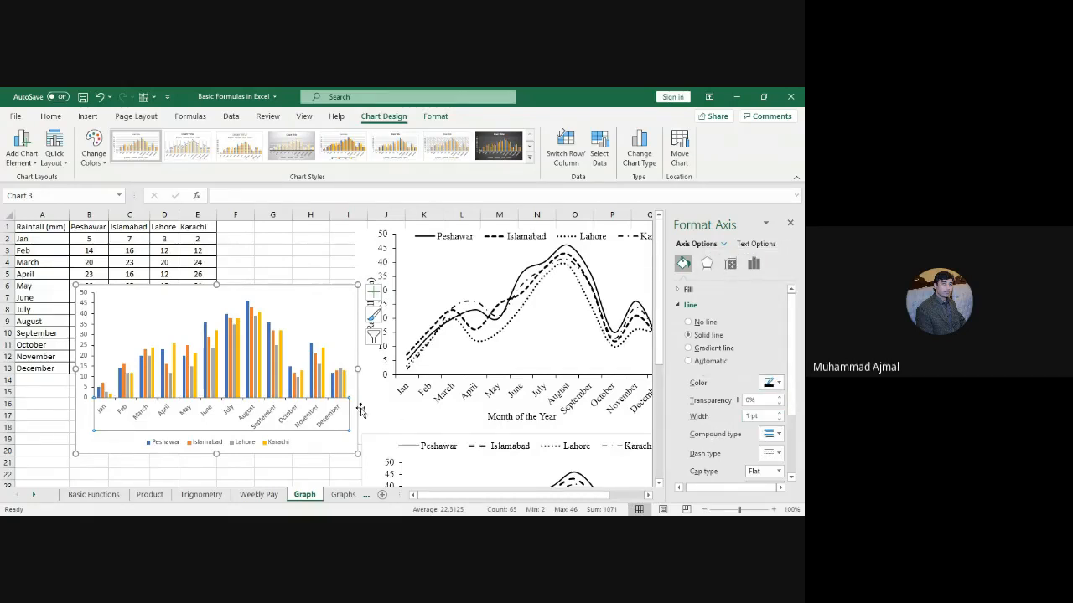
{"action": "left_click", "coordinate": [244, 287]}
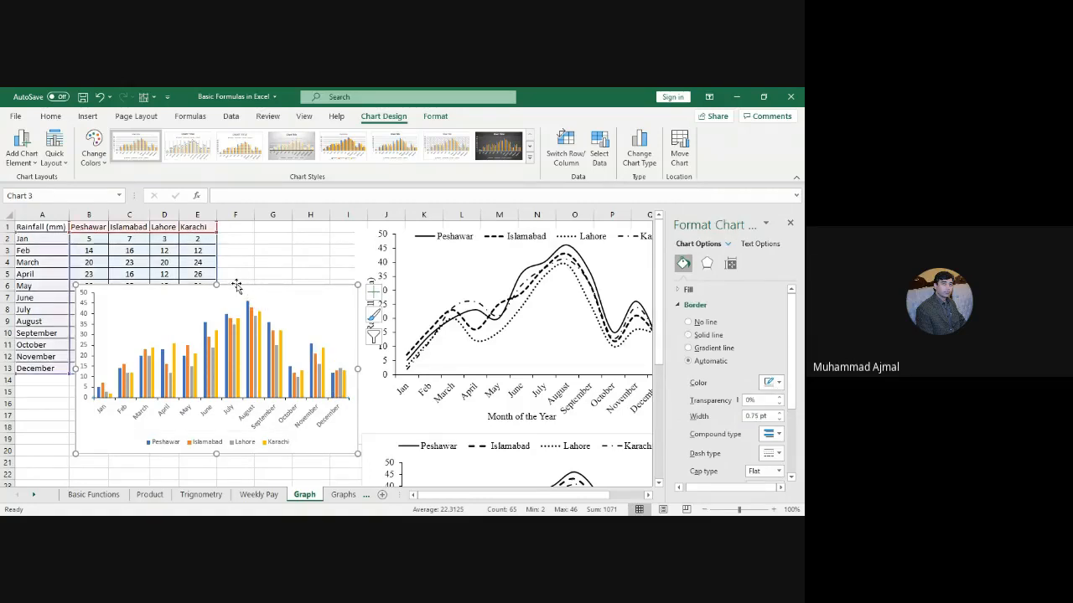
Step: Set the column chart's legend position to Top, sitting just above the bars
{"action": "left_click", "coordinate": [67, 117]}
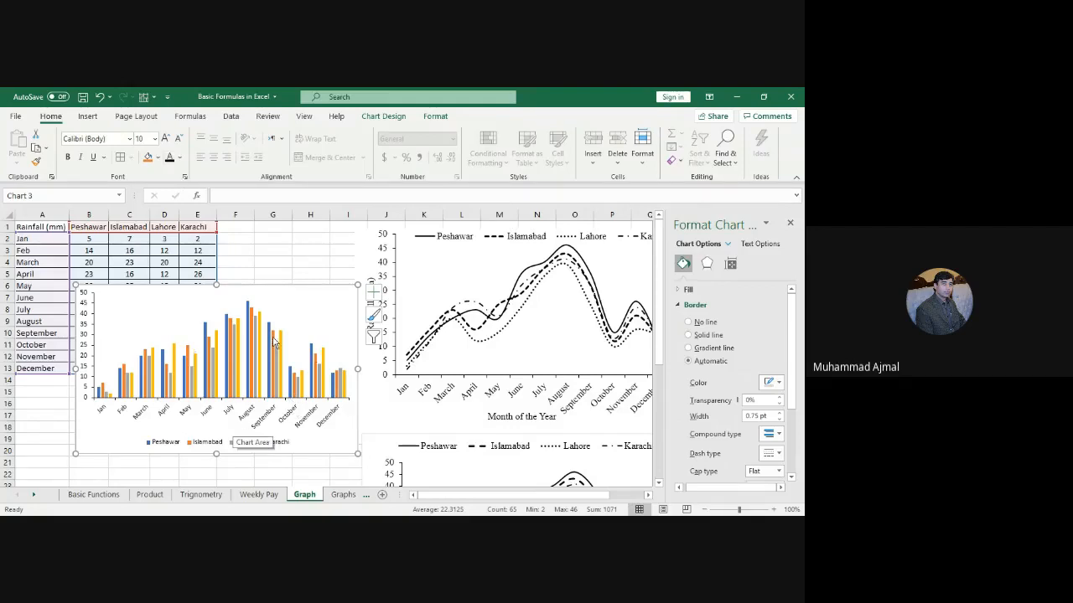
{"action": "left_click", "coordinate": [214, 449]}
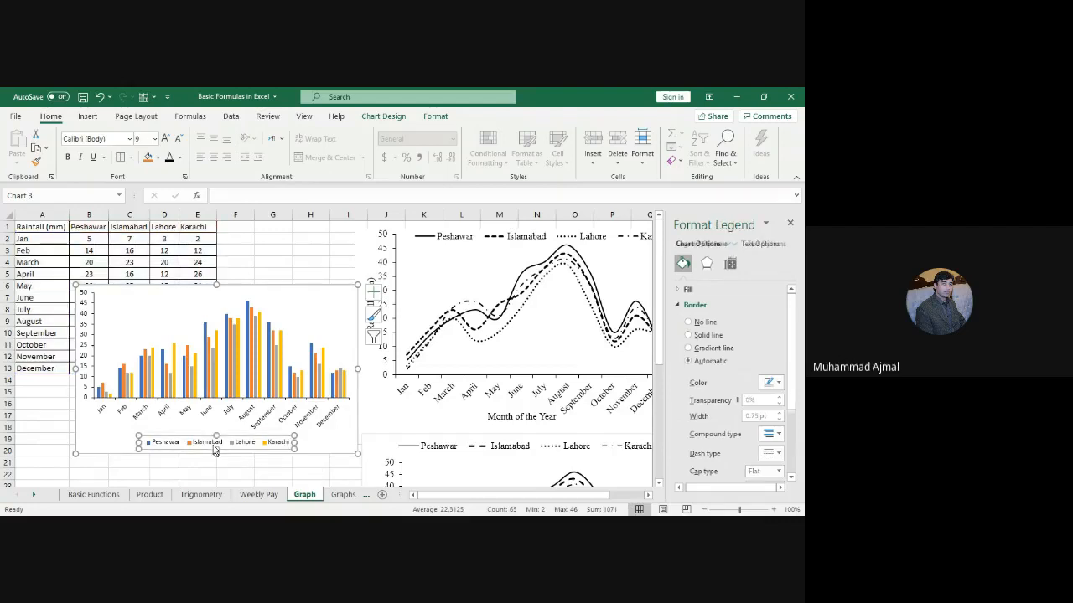
{"action": "right_click", "coordinate": [215, 450]}
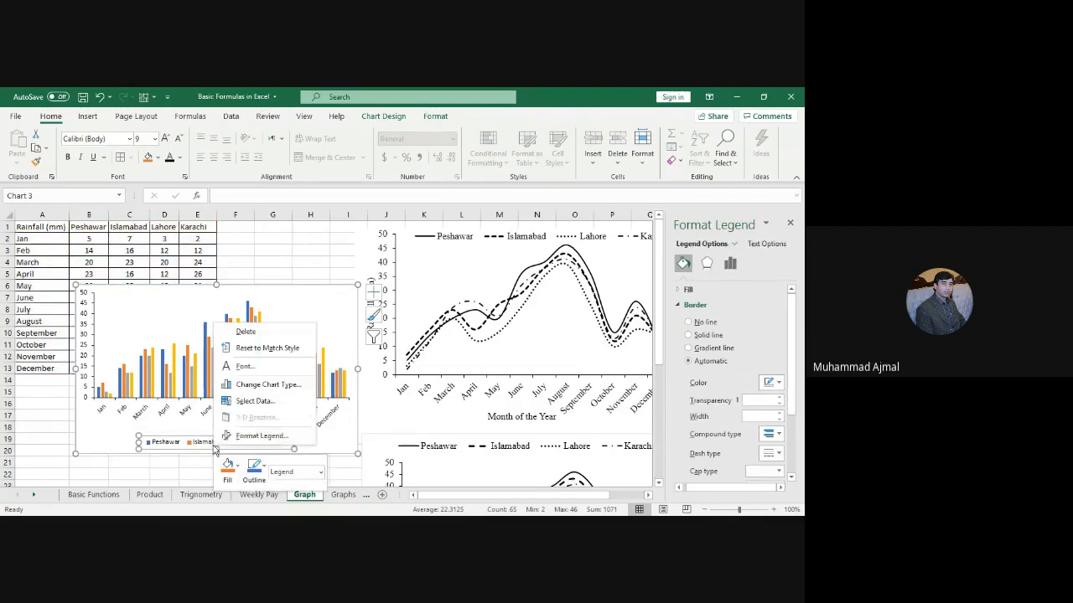
{"action": "key", "text": "Escape"}
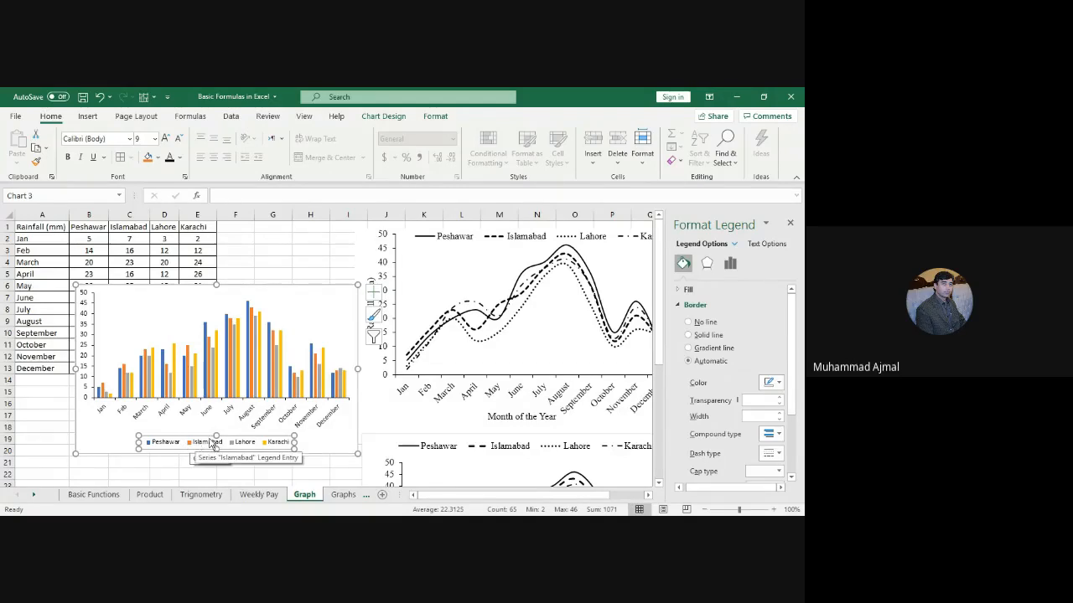
{"action": "right_click", "coordinate": [212, 443]}
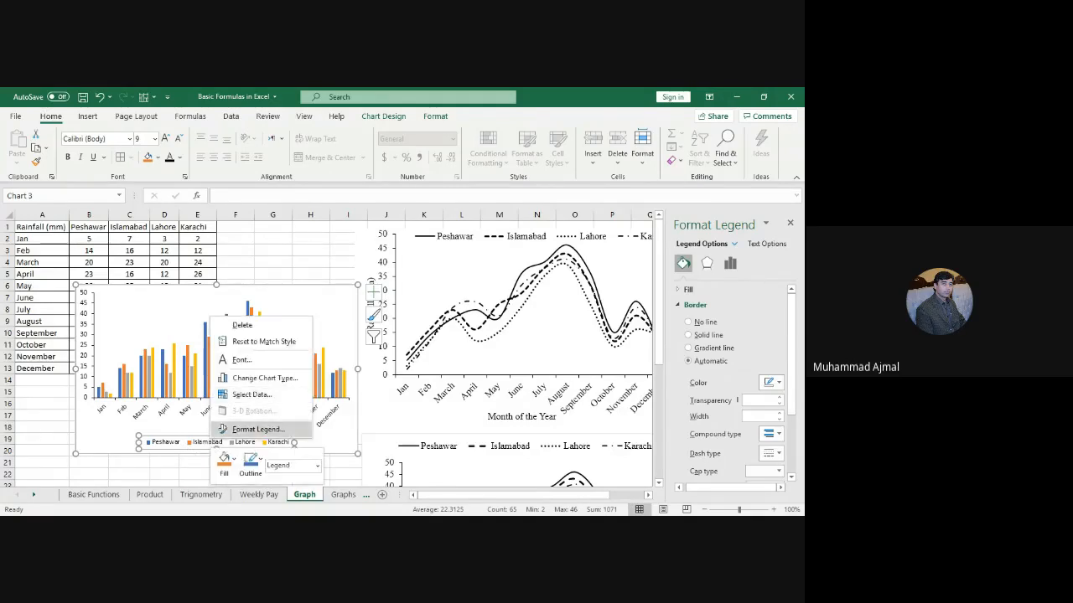
{"action": "left_click", "coordinate": [254, 430]}
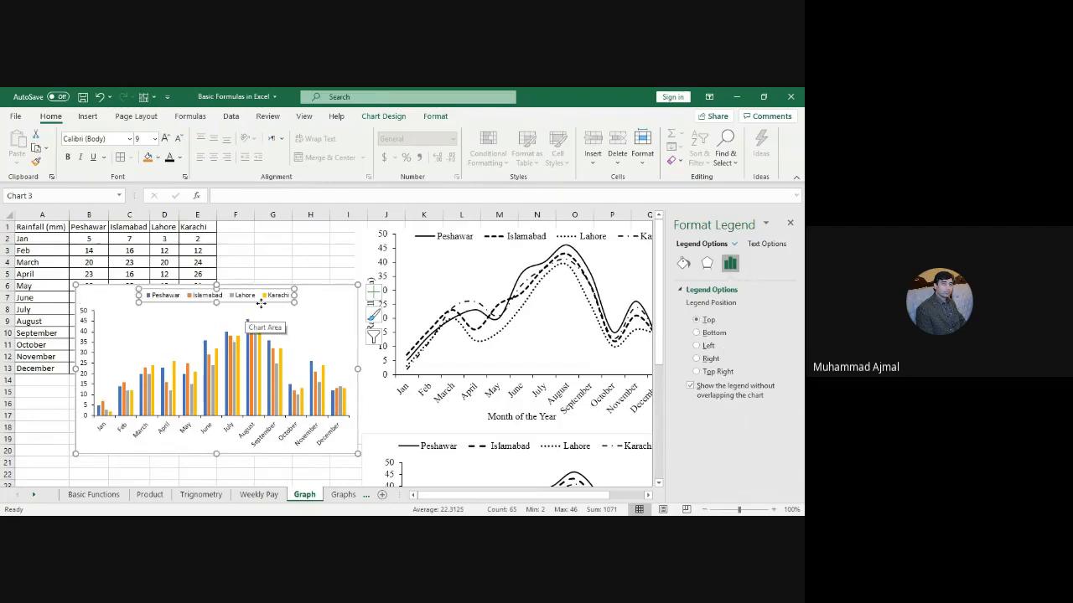
{"action": "left_click_drag", "start_coordinate": [261, 304], "coordinate": [265, 319]}
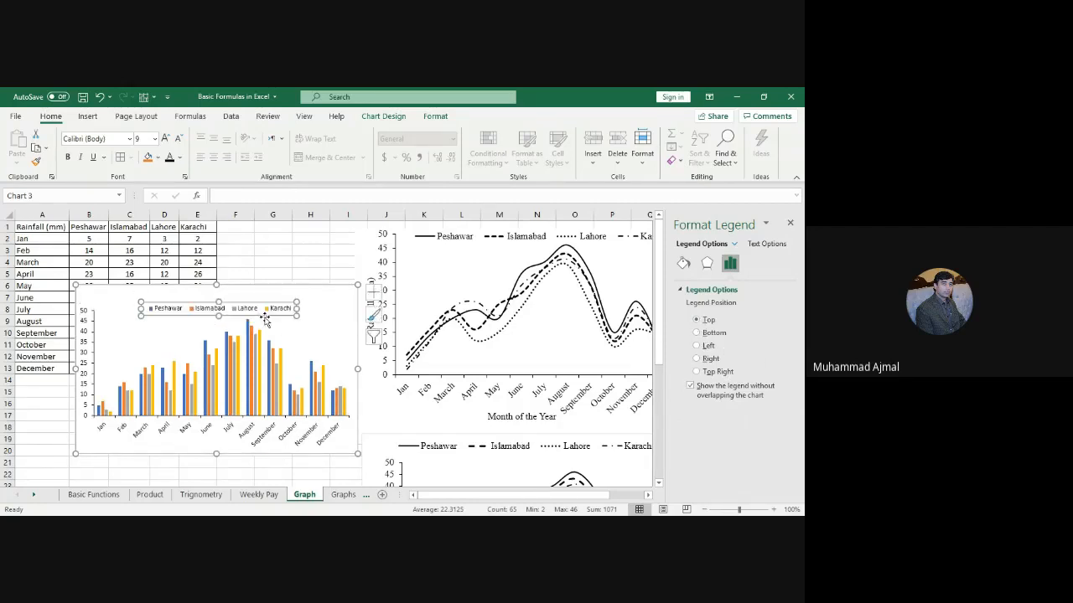
{"action": "left_click", "coordinate": [131, 287]}
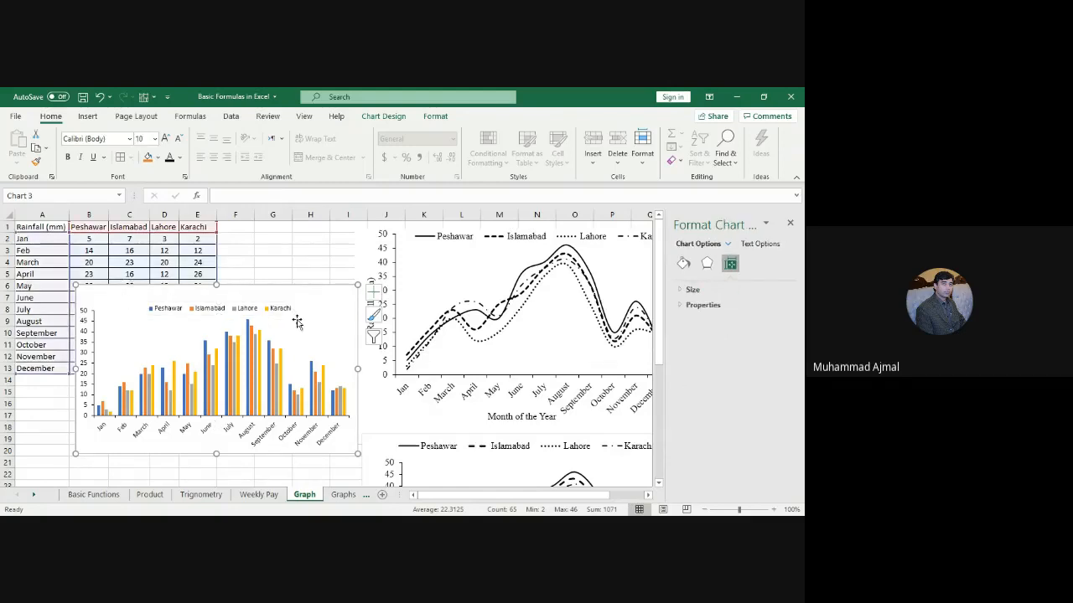
Step: Set the column chart's text to Times New Roman, size 12
{"action": "left_click", "coordinate": [106, 138]}
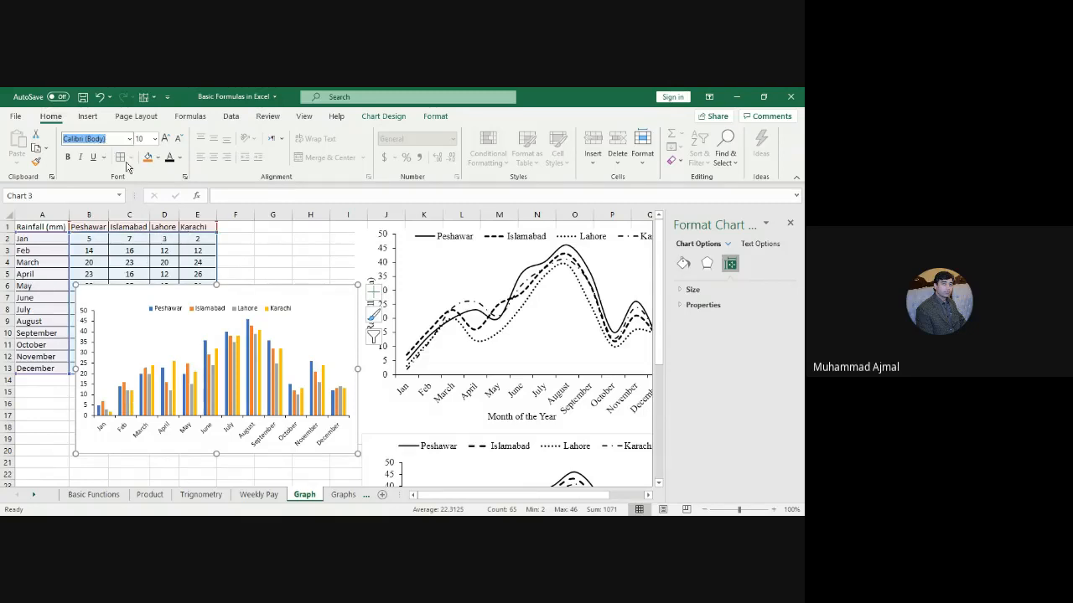
{"action": "type", "text": "Times New Roman"}
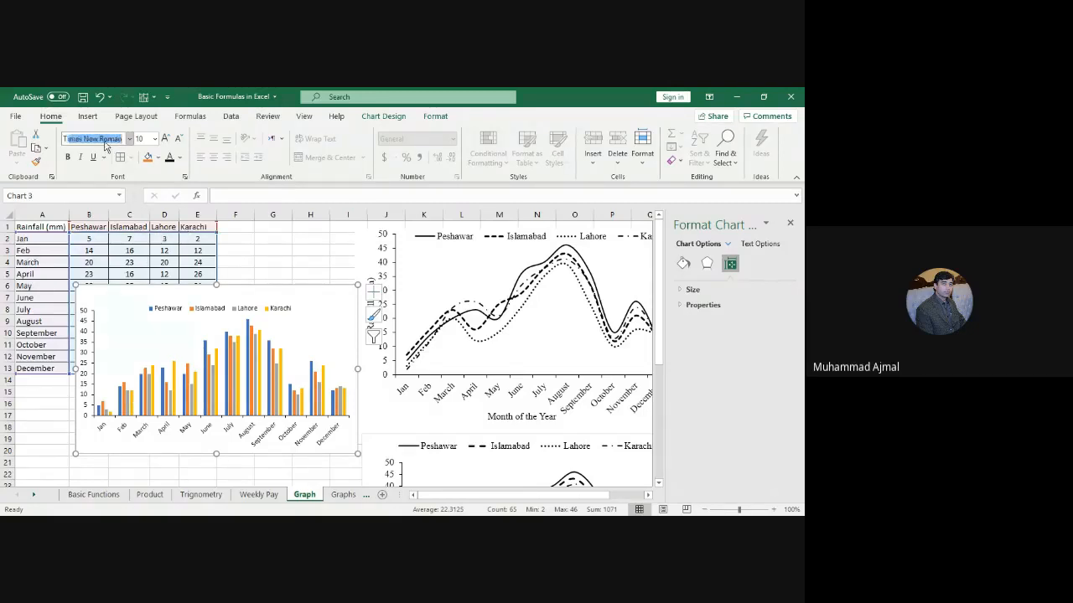
{"action": "key", "text": "Tab"}
{"action": "type", "text": "1"}
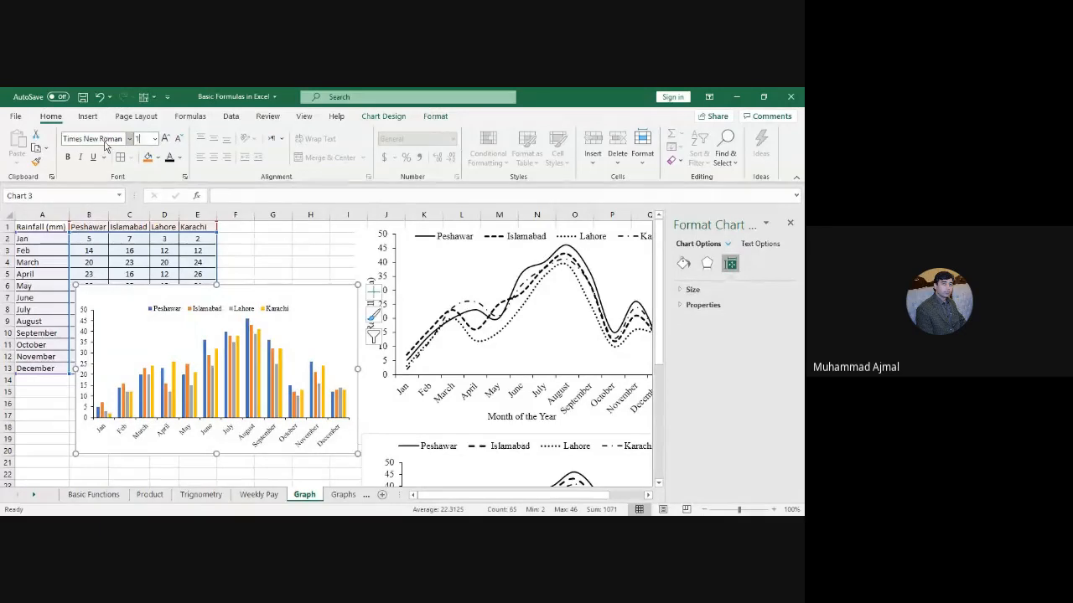
{"action": "type", "text": "2"}
{"action": "key", "text": "Return"}
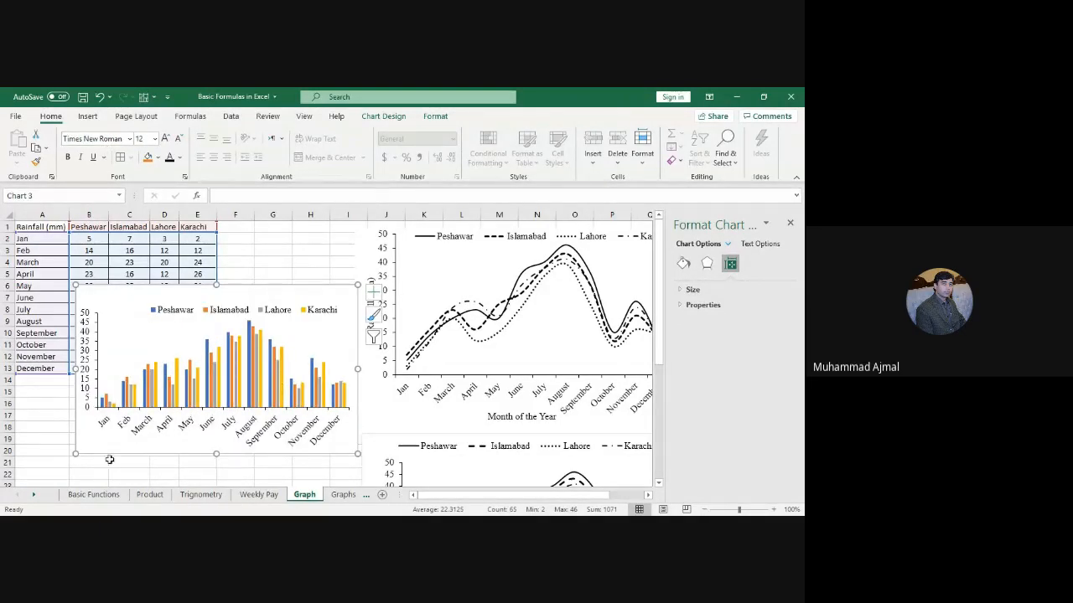
Step: Enlarge the column chart leftward and downward and shift it up slightly
{"action": "left_click_drag", "start_coordinate": [76, 452], "coordinate": [45, 474]}
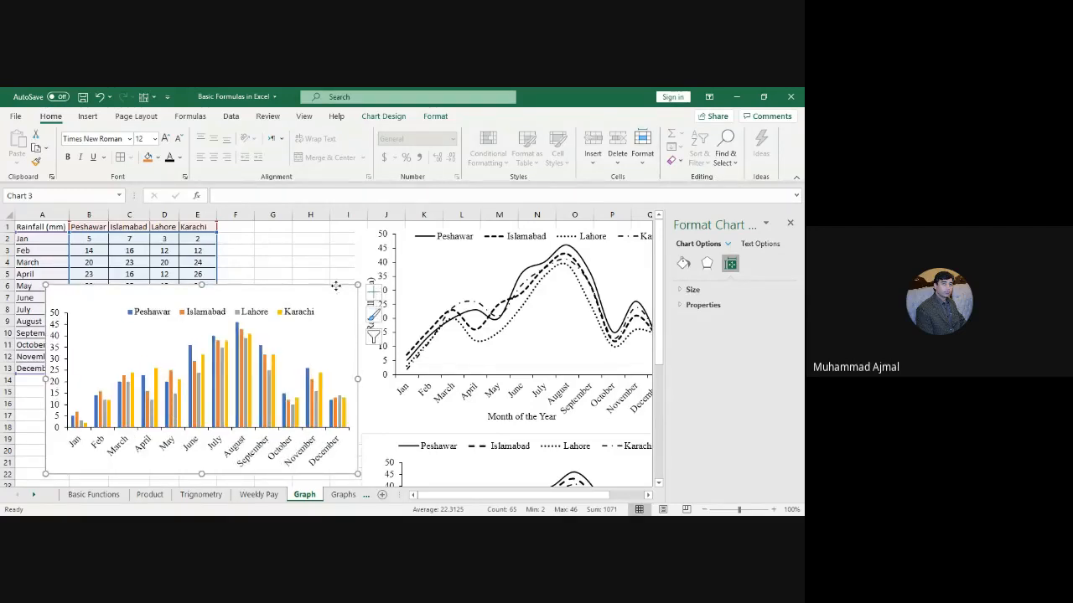
{"action": "left_click_drag", "start_coordinate": [337, 289], "coordinate": [301, 255]}
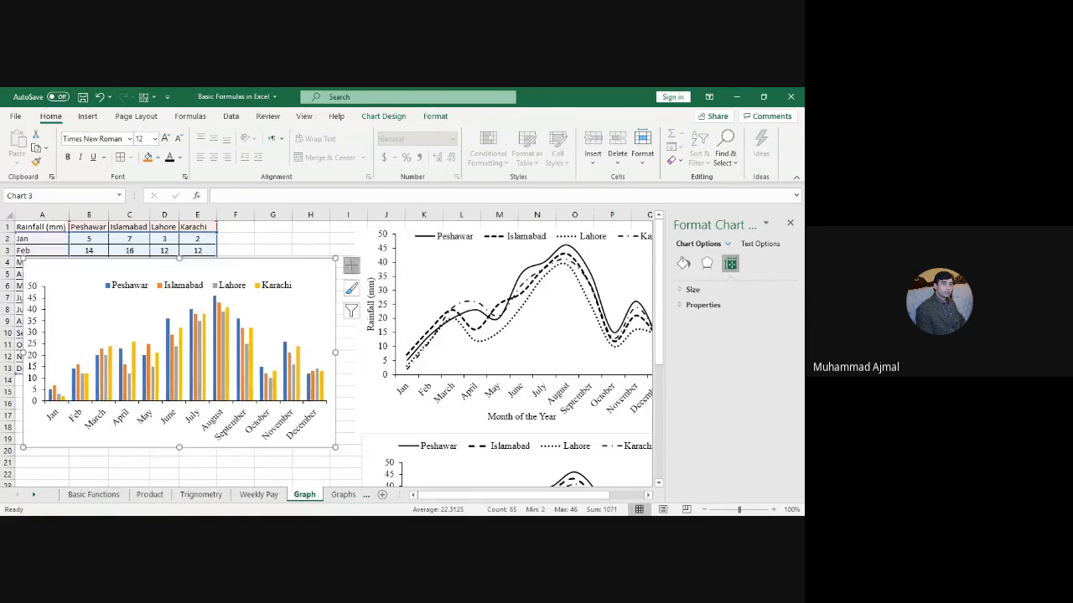
{"action": "left_click", "coordinate": [351, 265]}
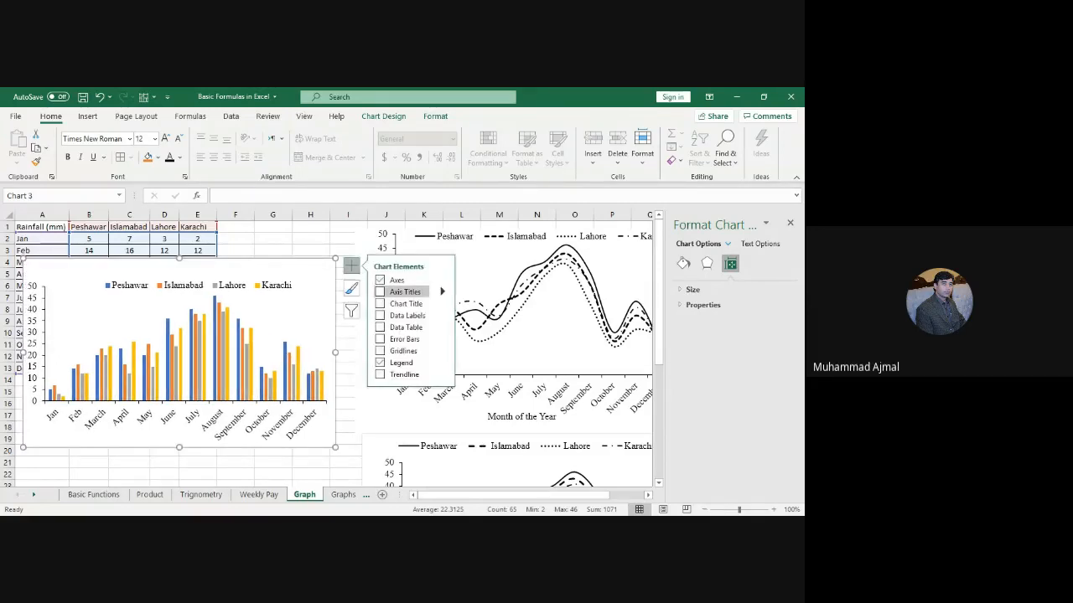
Step: Add axis titles and label the horizontal axis 'Month of the Year'
{"action": "left_click", "coordinate": [381, 292]}
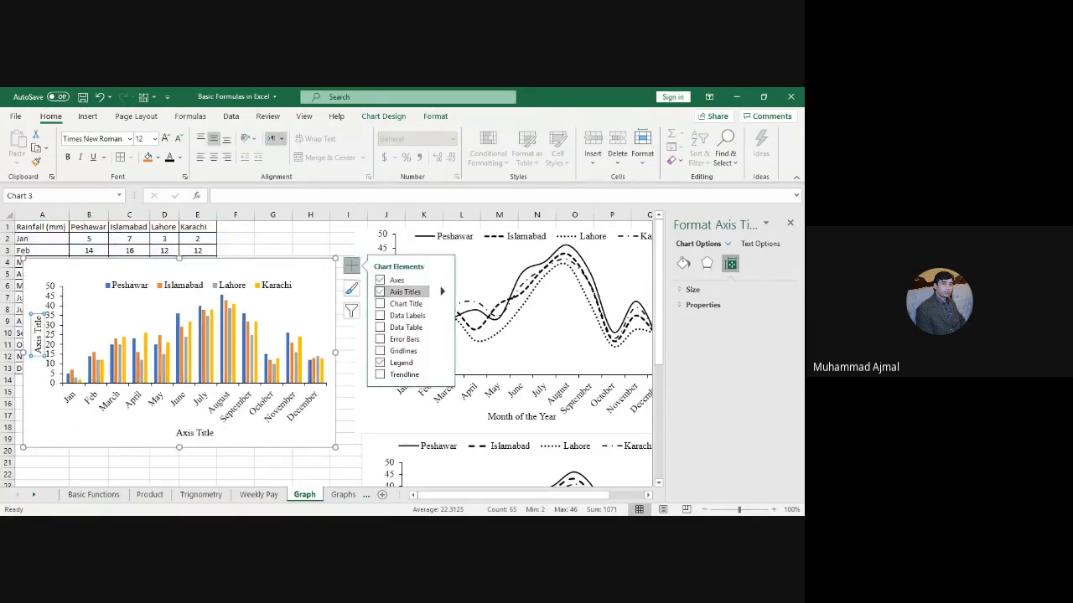
{"action": "left_click", "coordinate": [191, 431]}
{"action": "left_click_drag", "start_coordinate": [174, 433], "coordinate": [215, 436]}
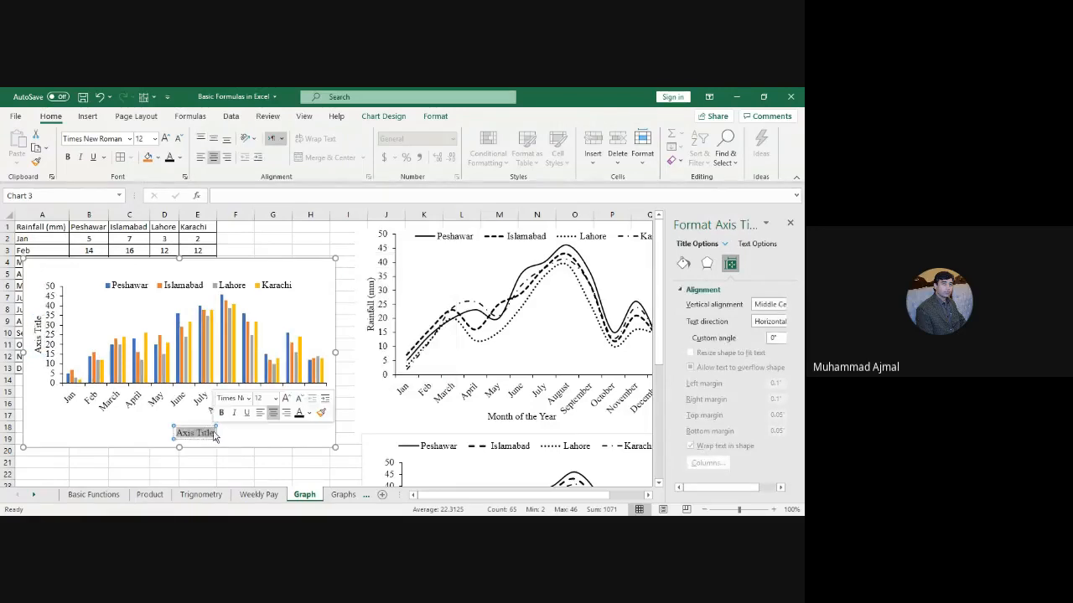
{"action": "type", "text": "Month of"}
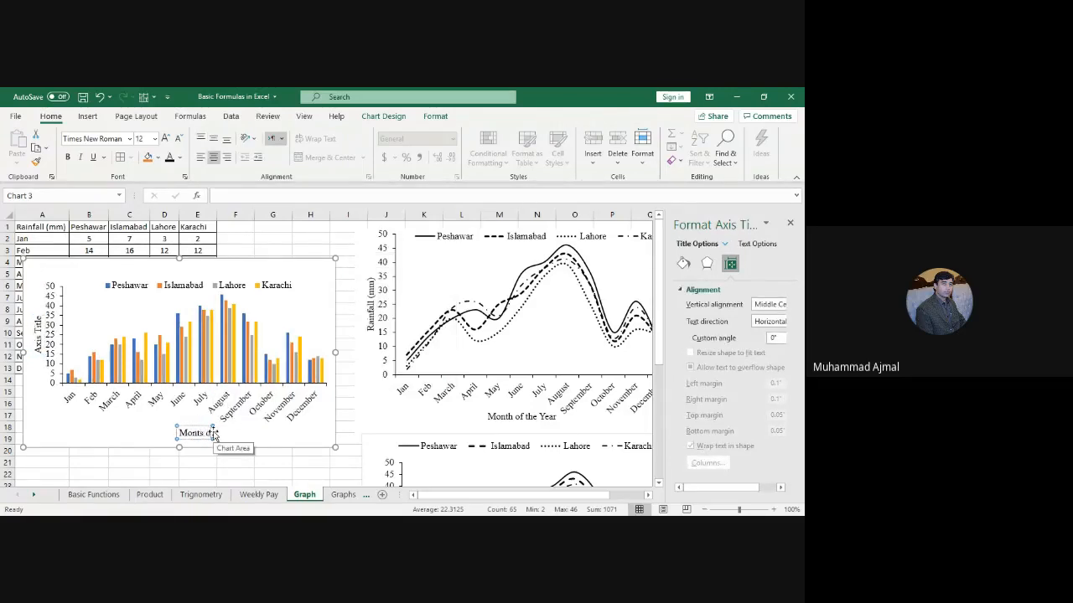
{"action": "key", "text": "BackSpace"}
{"action": "key", "text": "BackSpace"}
{"action": "key", "text": "BackSpace"}
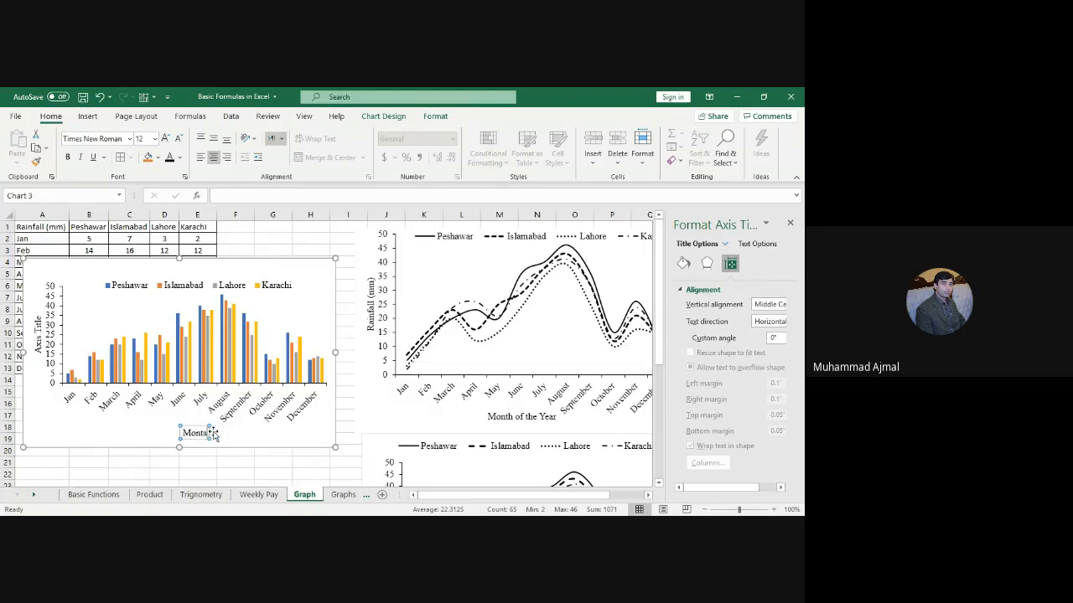
{"action": "type", "text": "of the Year"}
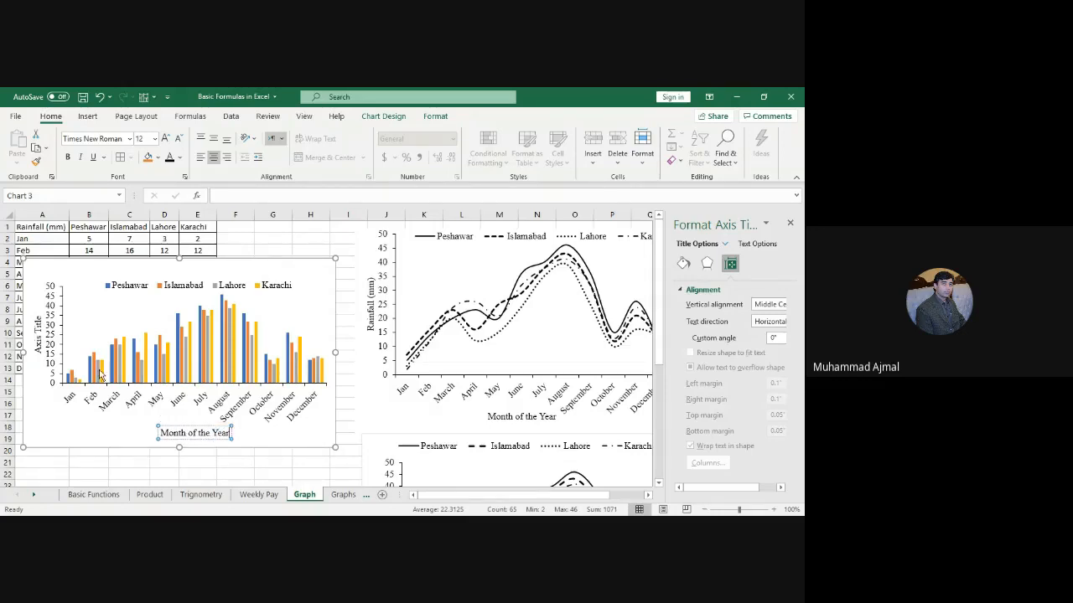
Step: Label the vertical axis 'Rainfall (mm)' and move the chart lower and right
{"action": "left_click", "coordinate": [37, 334]}
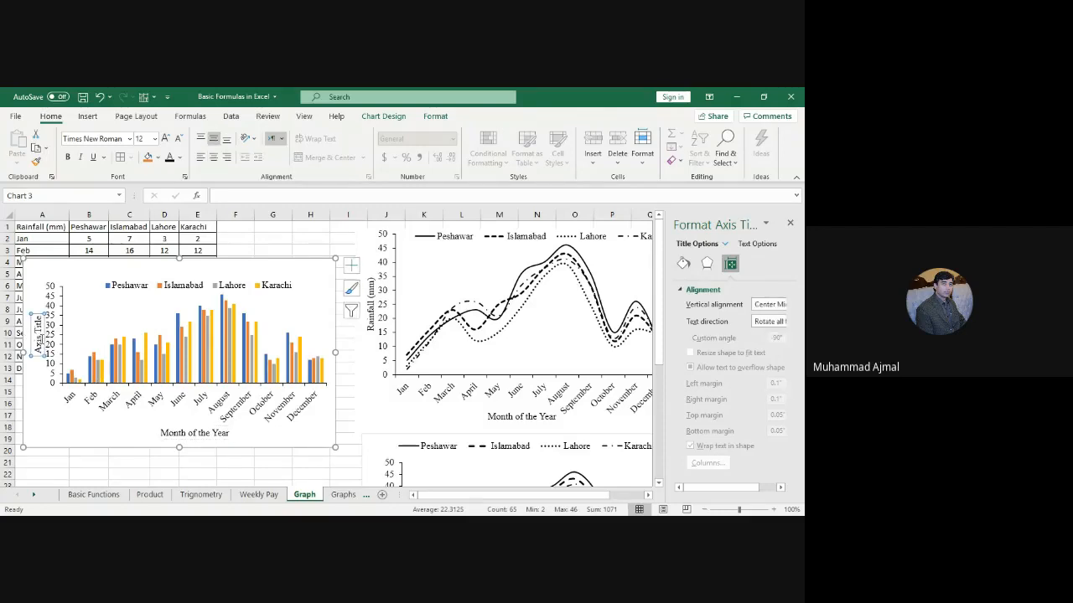
{"action": "double_click", "coordinate": [37, 342]}
{"action": "key", "text": "Delete"}
{"action": "key", "text": "Delete"}
{"action": "key", "text": "Delete"}
{"action": "key", "text": "Delete"}
{"action": "key", "text": "Delete"}
{"action": "key", "text": "Delete"}
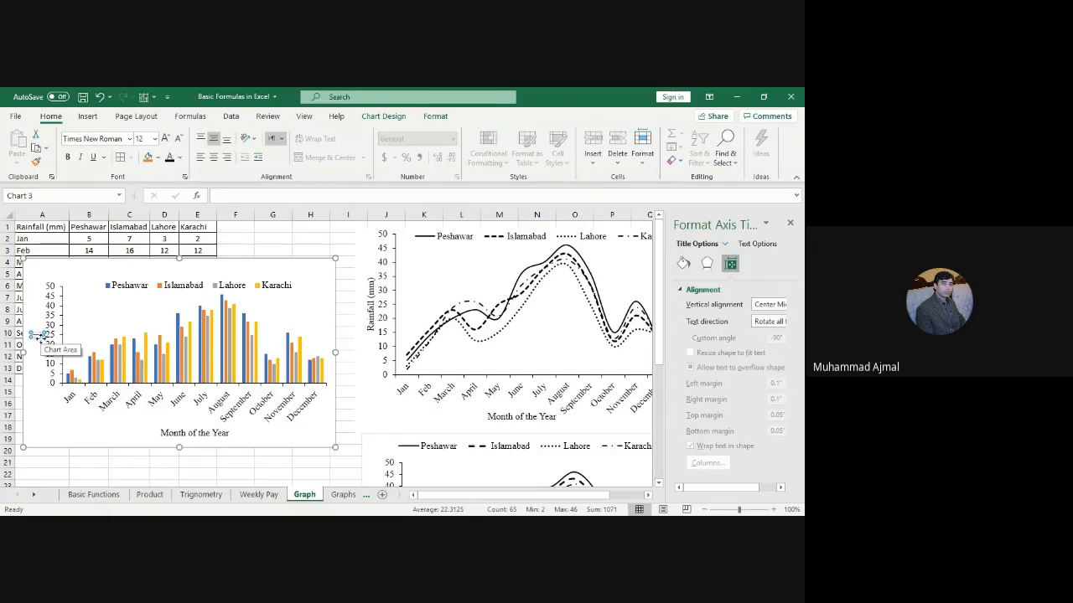
{"action": "type", "text": "Rainfall"}
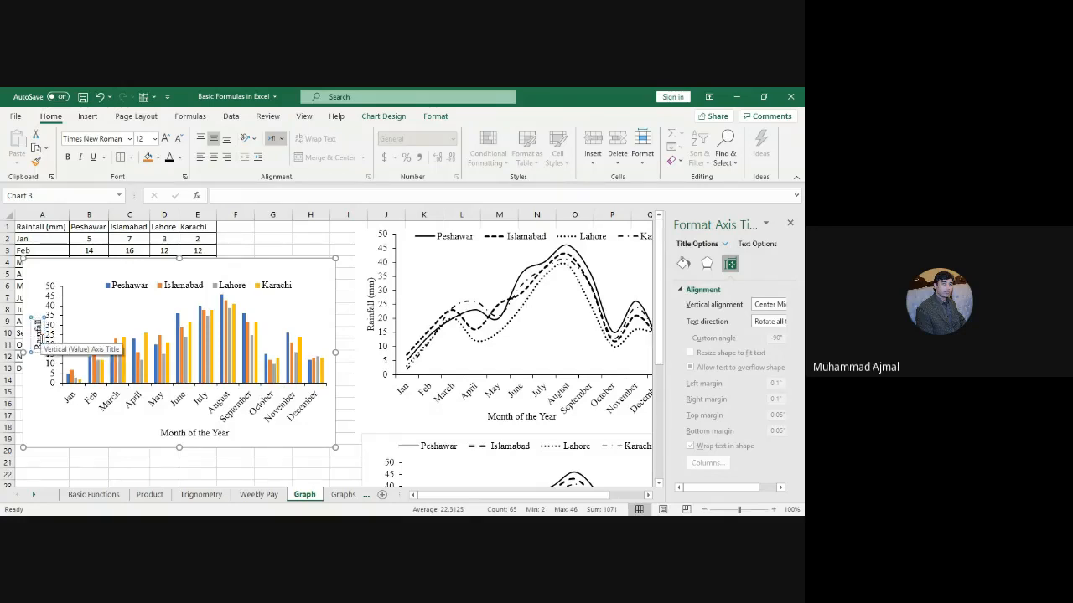
{"action": "type", "text": " (mm)"}
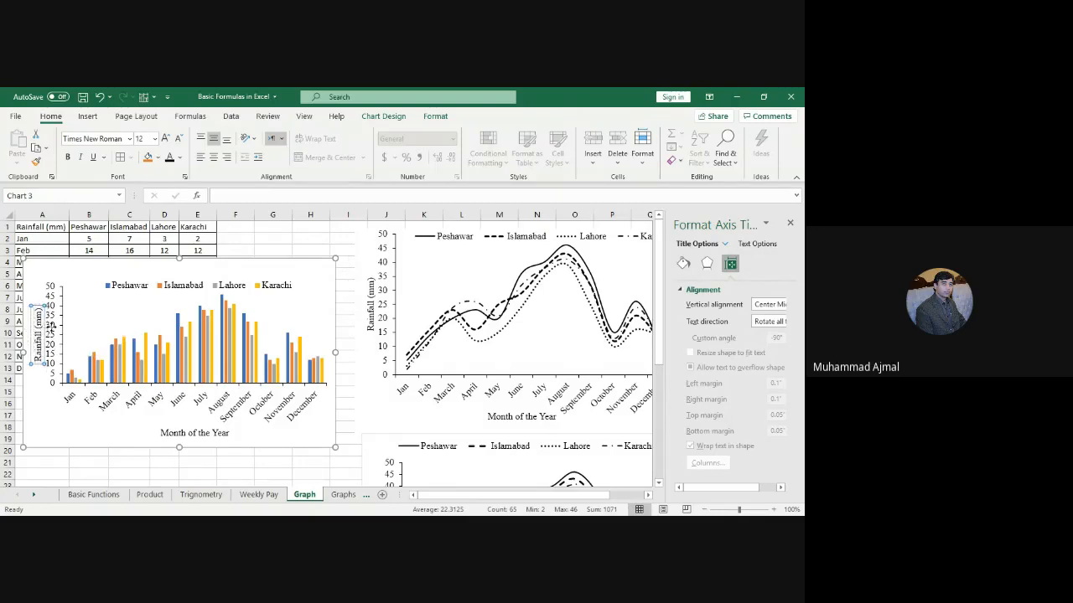
{"action": "left_click_drag", "start_coordinate": [42, 326], "coordinate": [40, 326]}
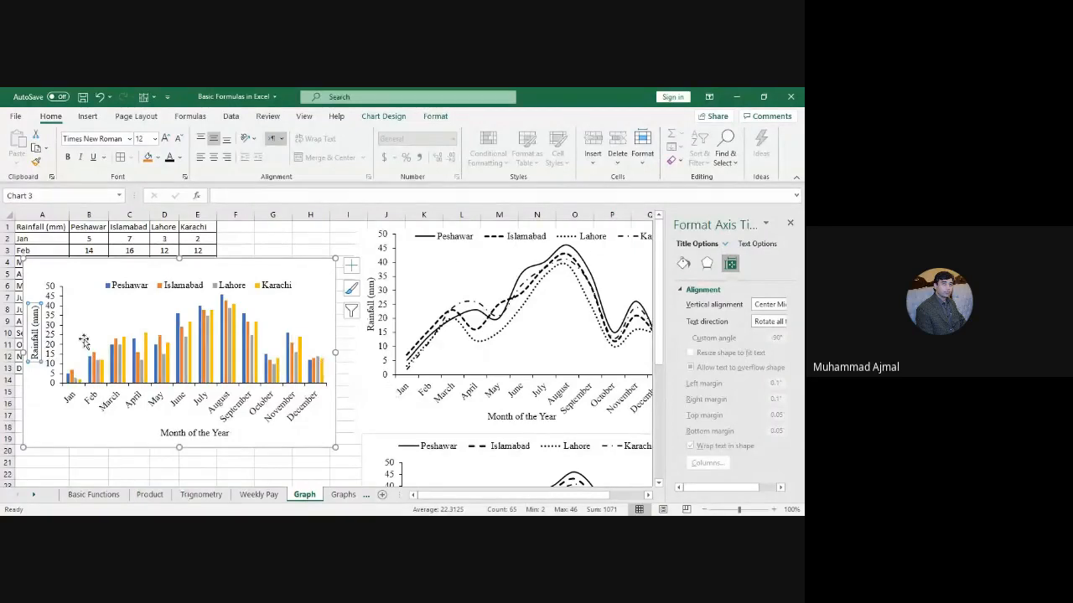
{"action": "left_click", "coordinate": [157, 291]}
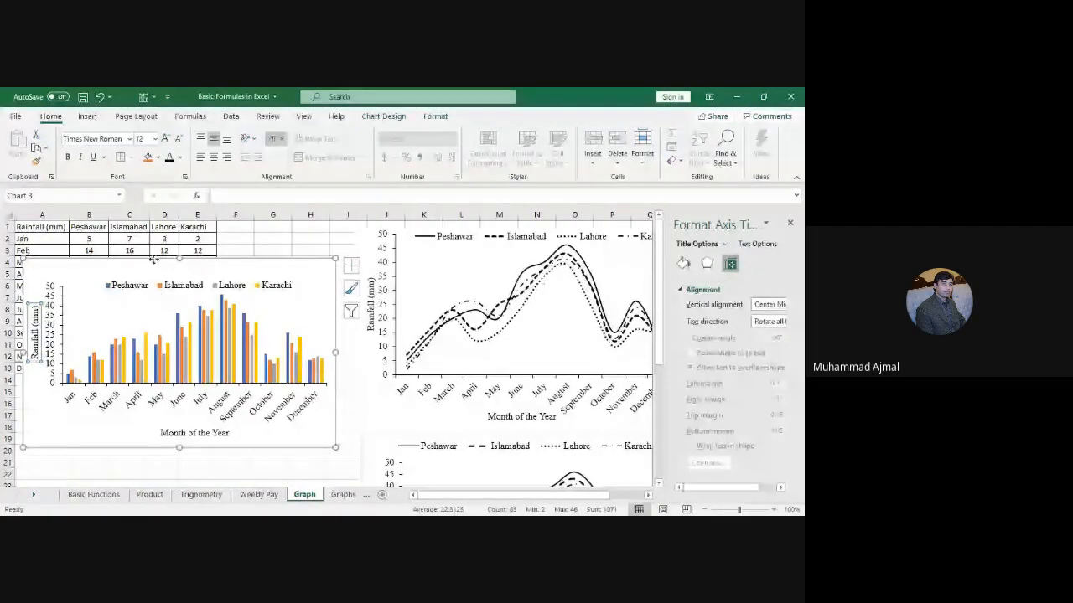
{"action": "left_click_drag", "start_coordinate": [153, 259], "coordinate": [226, 293]}
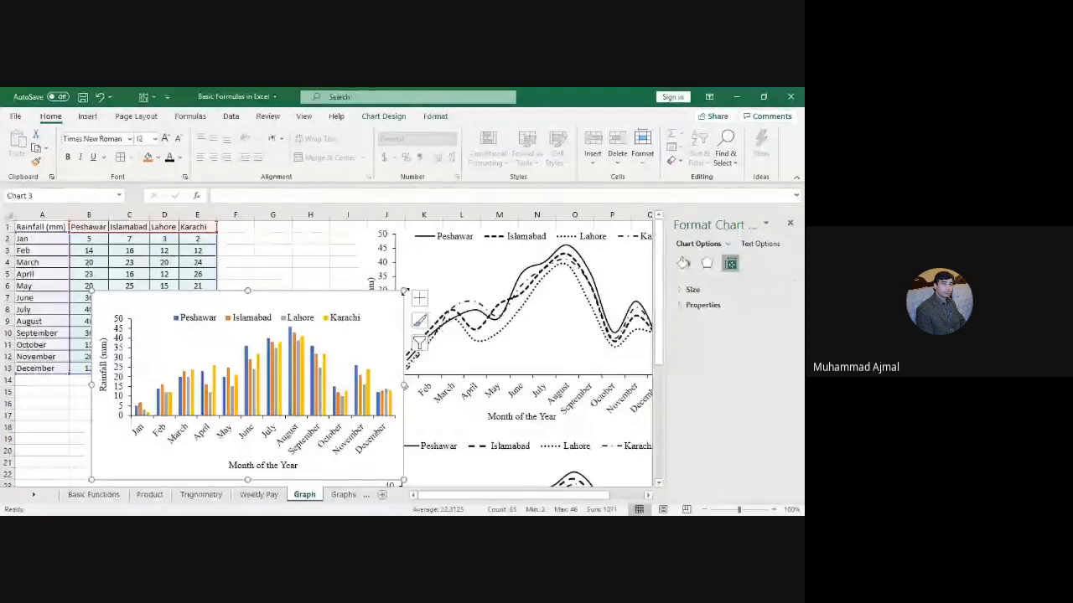
Step: Stretch the column chart up, right, left and down, then select the Peshawar series
{"action": "left_click_drag", "start_coordinate": [405, 291], "coordinate": [456, 241]}
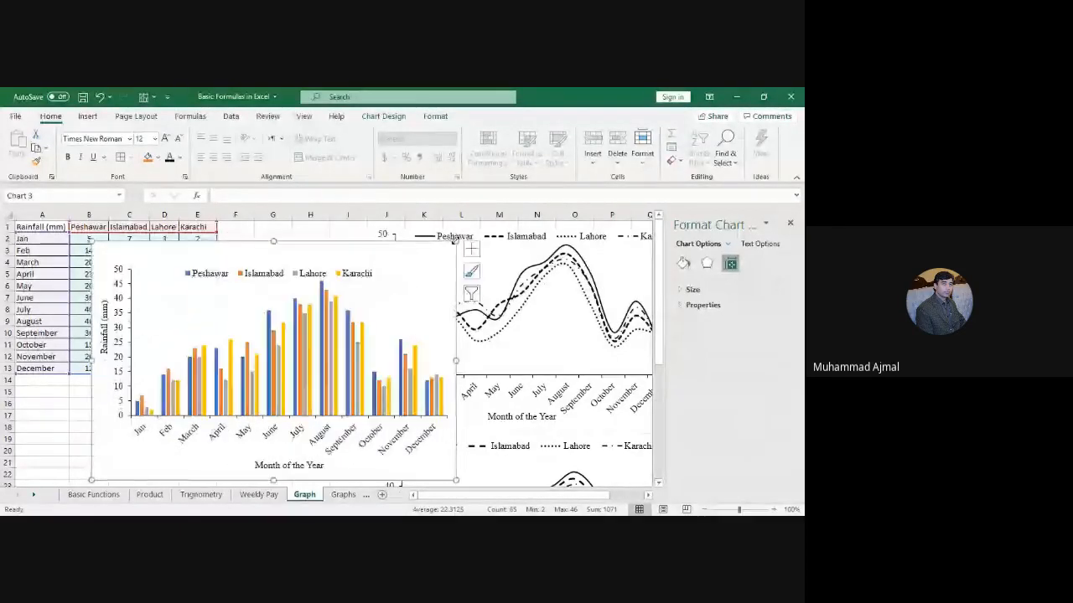
{"action": "left_click_drag", "start_coordinate": [91, 480], "coordinate": [43, 502]}
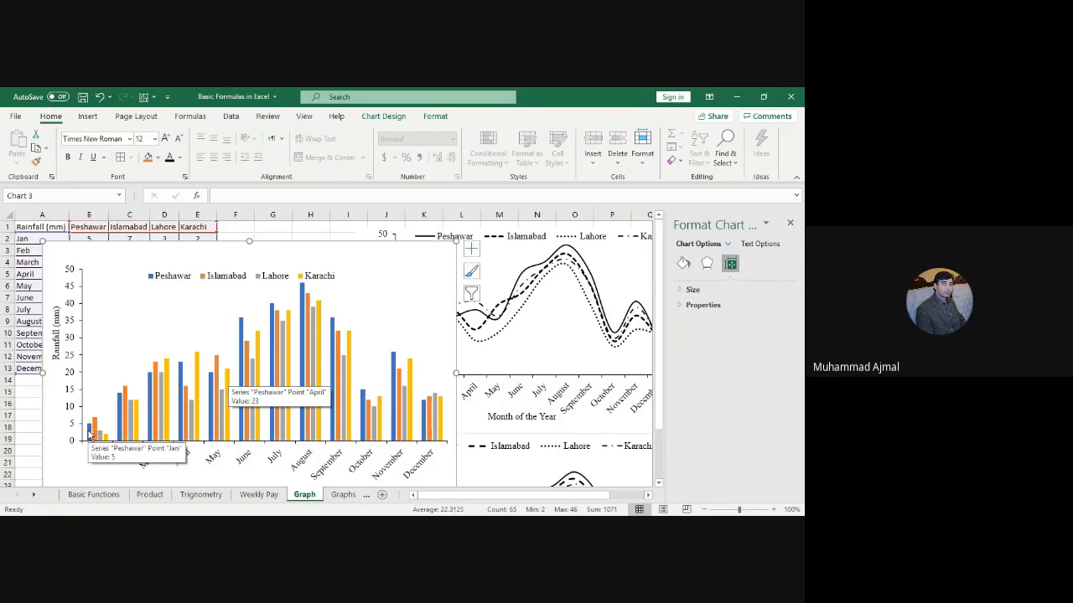
{"action": "left_click", "coordinate": [90, 434]}
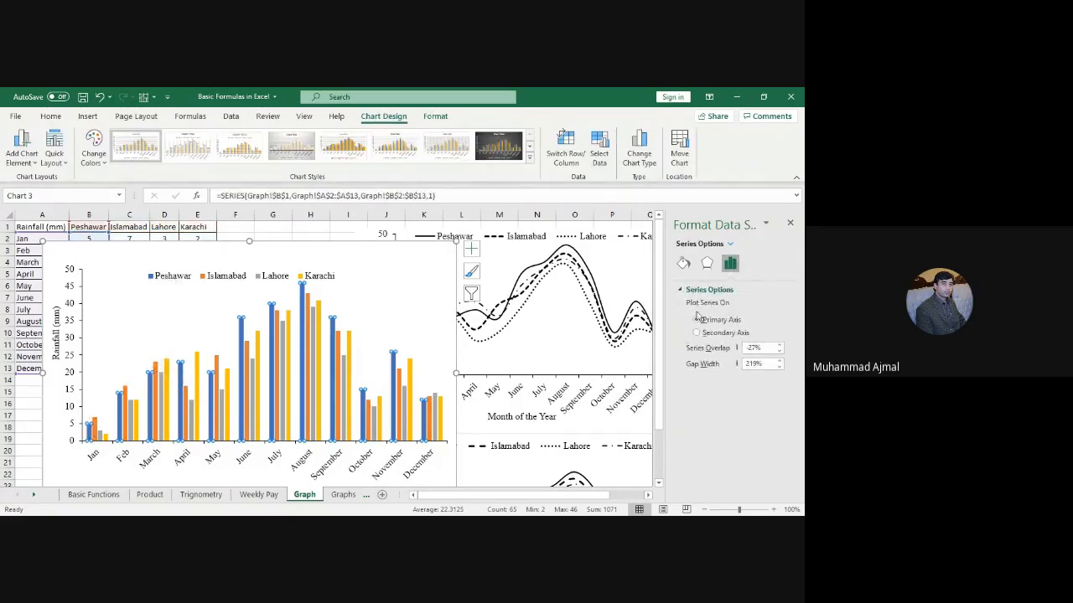
Step: Give the Peshawar columns a solid border 1 pt wide, leaving the fill automatic
{"action": "left_click", "coordinate": [683, 265]}
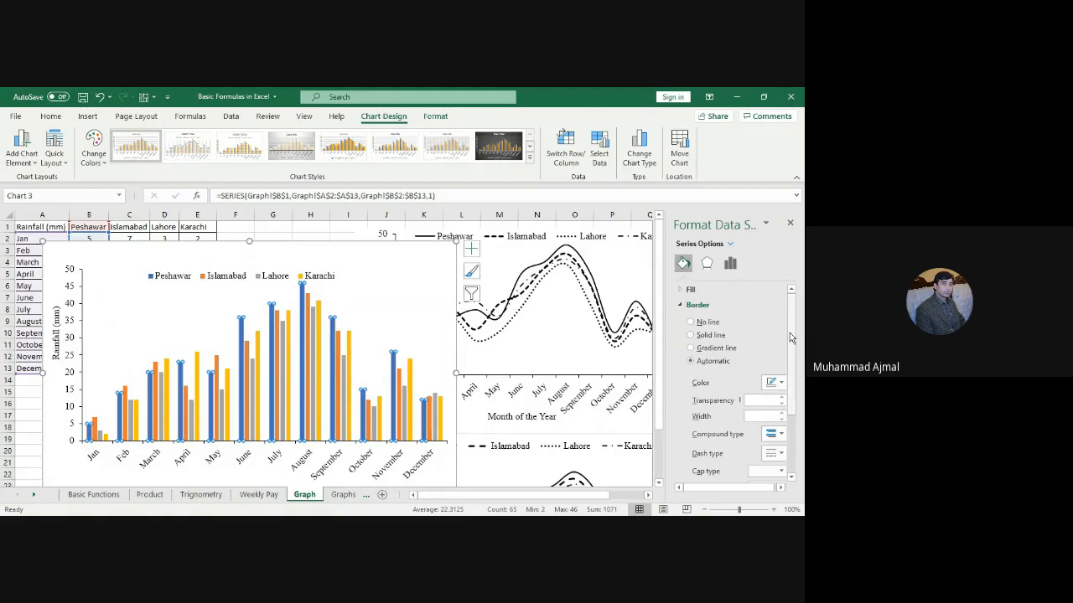
{"action": "left_click", "coordinate": [698, 336]}
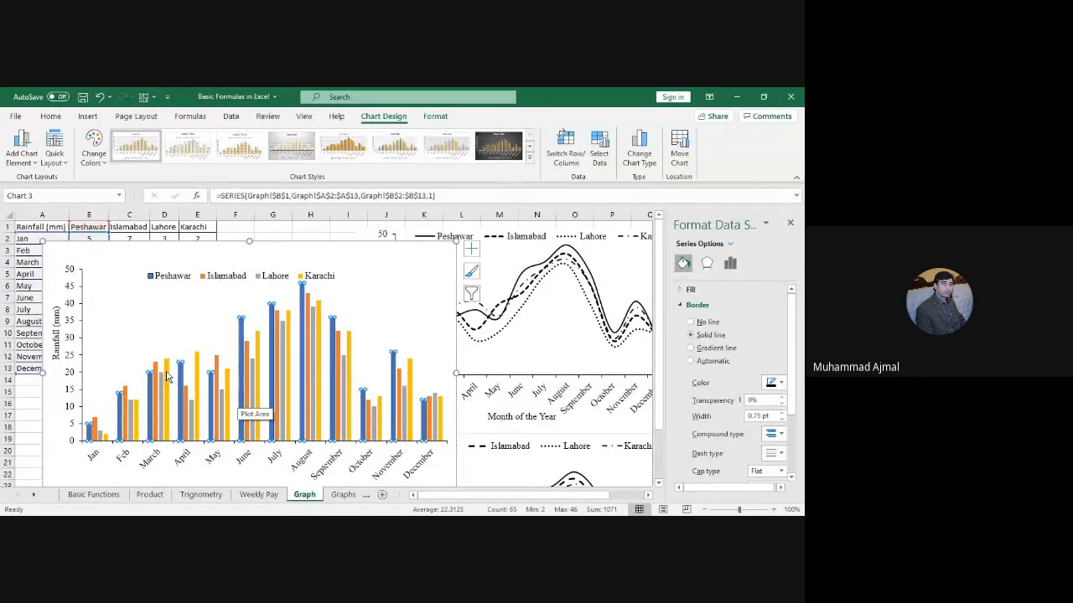
{"action": "mouse_move", "coordinate": [182, 383]}
{"action": "left_click", "coordinate": [782, 414]}
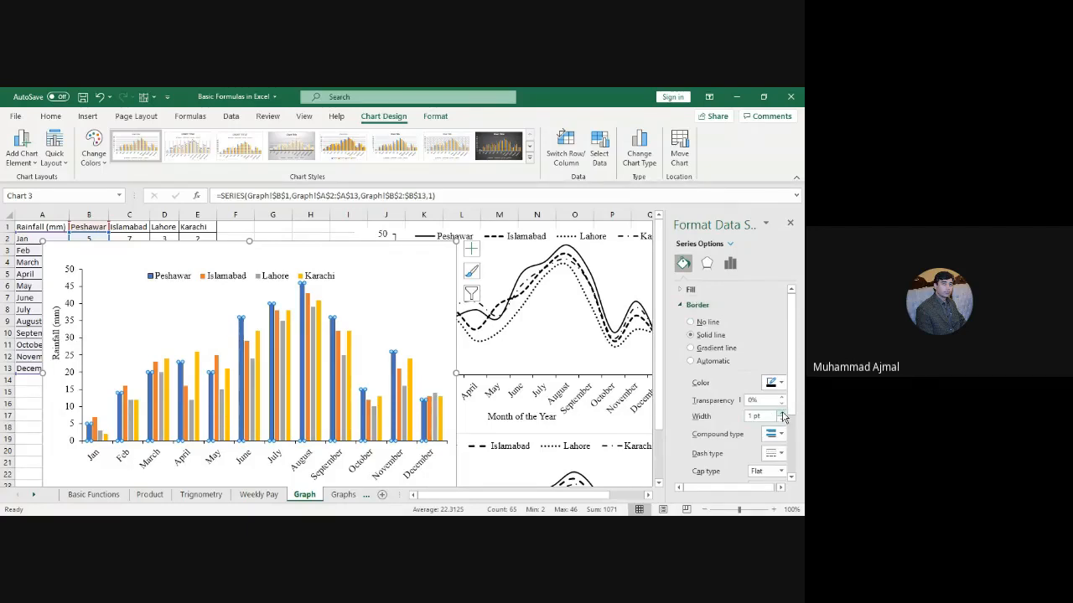
{"action": "scroll", "coordinate": [792, 419], "scroll_direction": "down", "scroll_amount": 3}
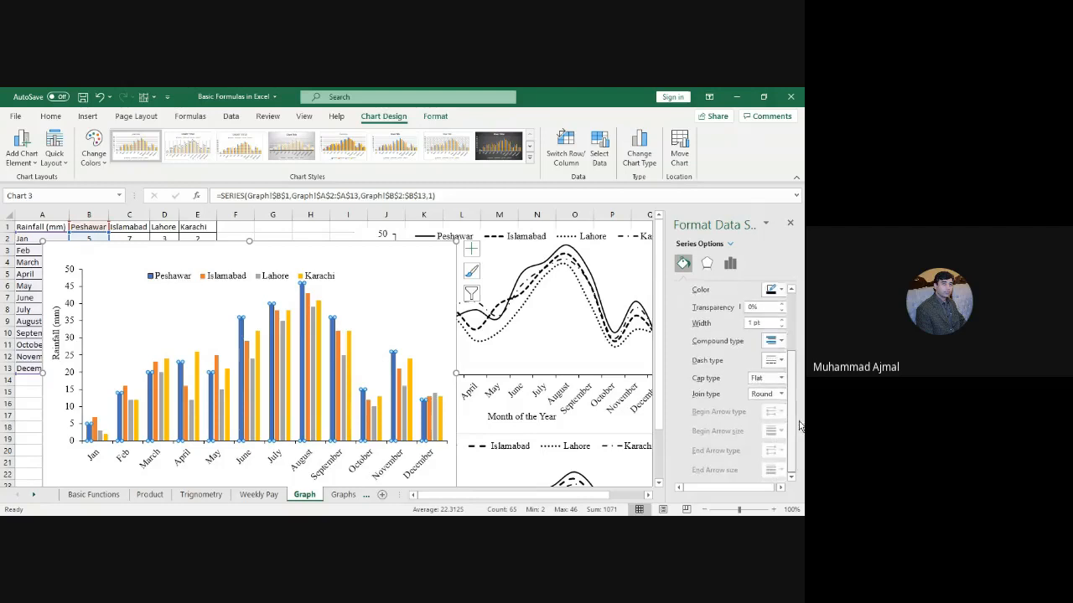
{"action": "scroll", "coordinate": [800, 421], "scroll_direction": "up", "scroll_amount": 3}
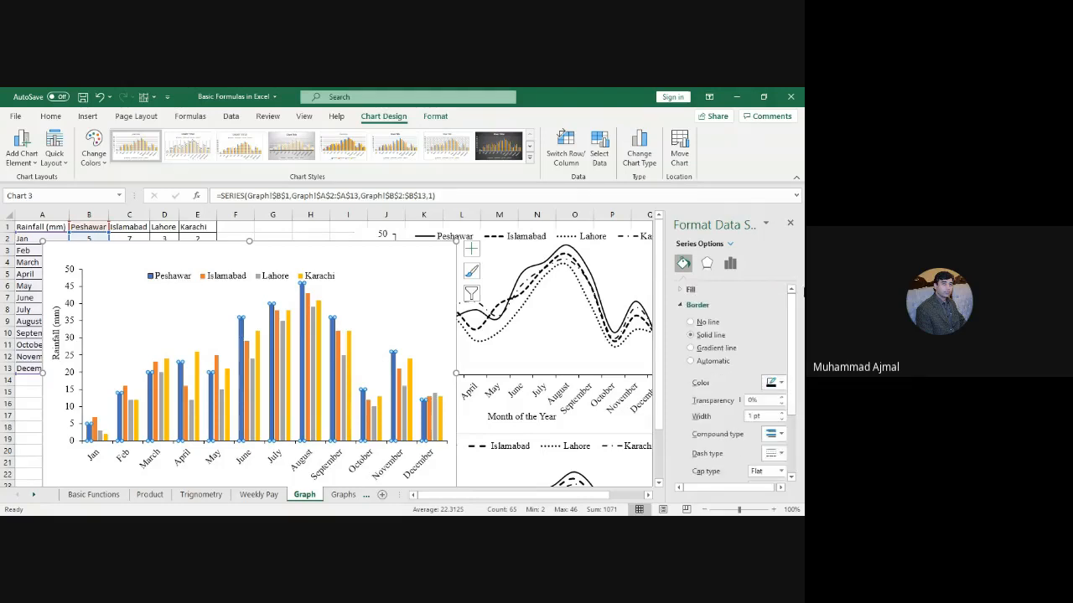
{"action": "left_click", "coordinate": [690, 290]}
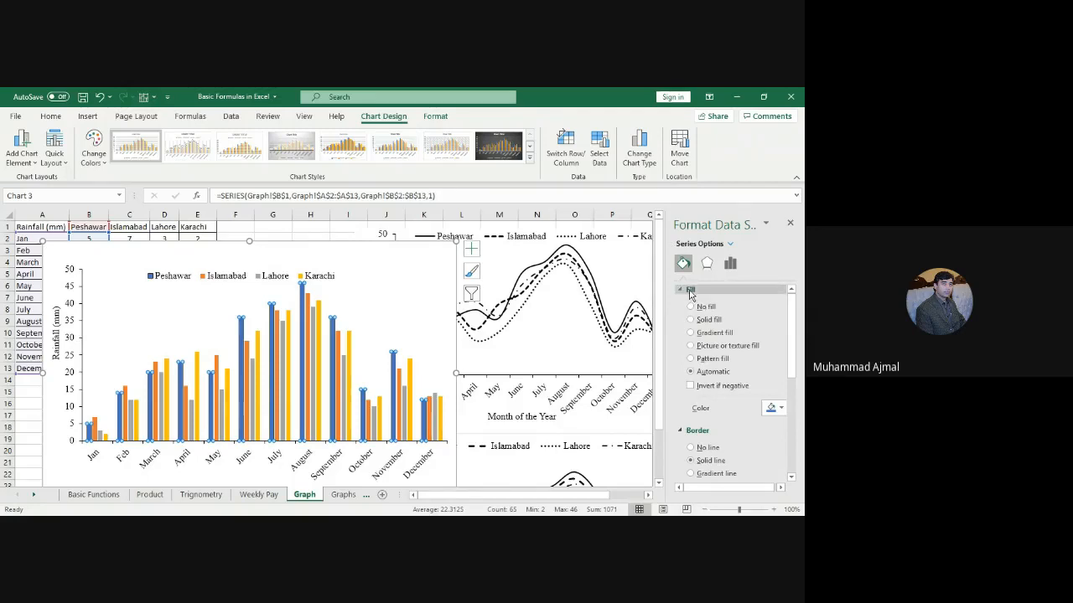
{"action": "left_click", "coordinate": [689, 290]}
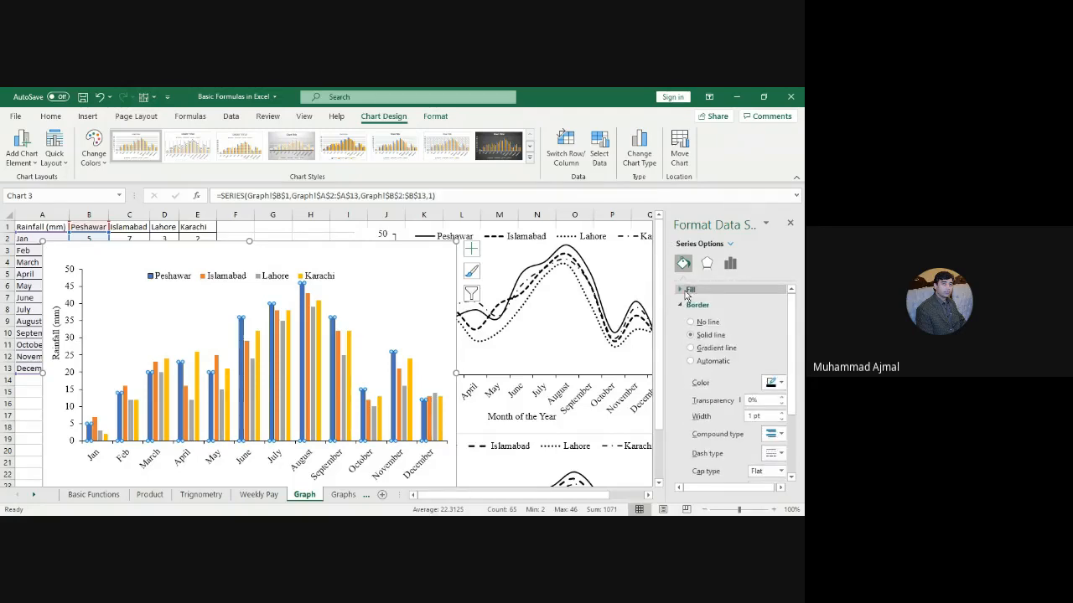
Step: Give the Peshawar bars a checkered pattern fill with a black foreground colour
{"action": "left_click", "coordinate": [687, 290]}
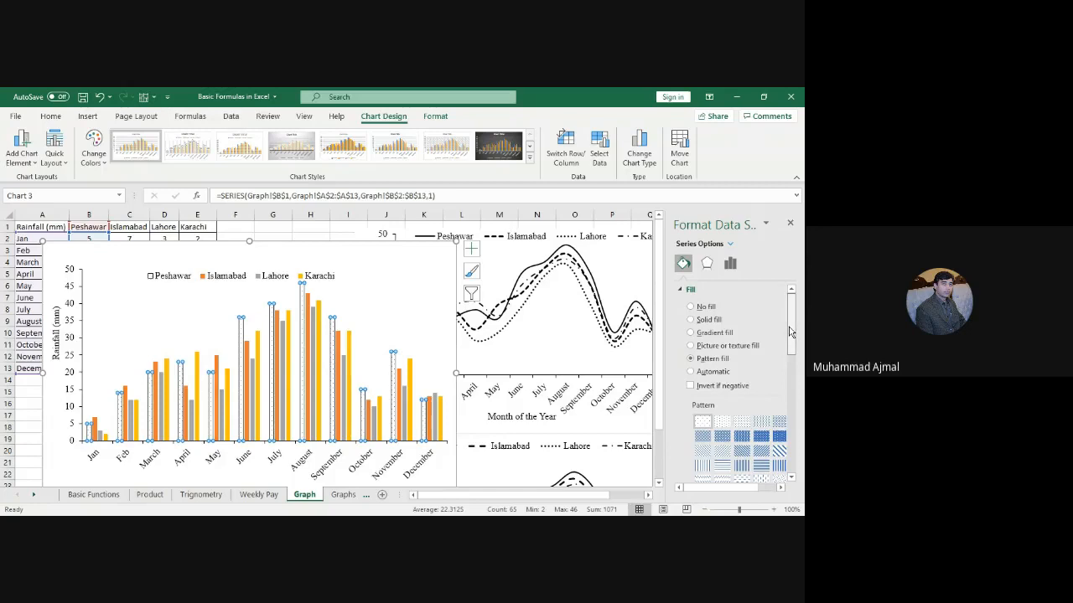
{"action": "left_click_drag", "start_coordinate": [791, 331], "coordinate": [800, 369]}
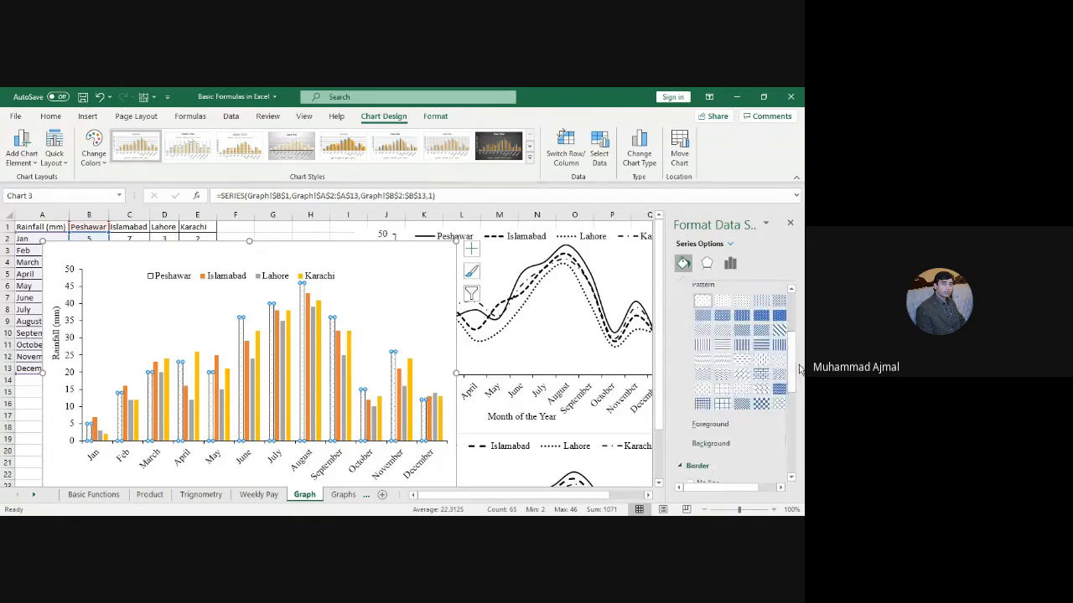
{"action": "left_click", "coordinate": [761, 404]}
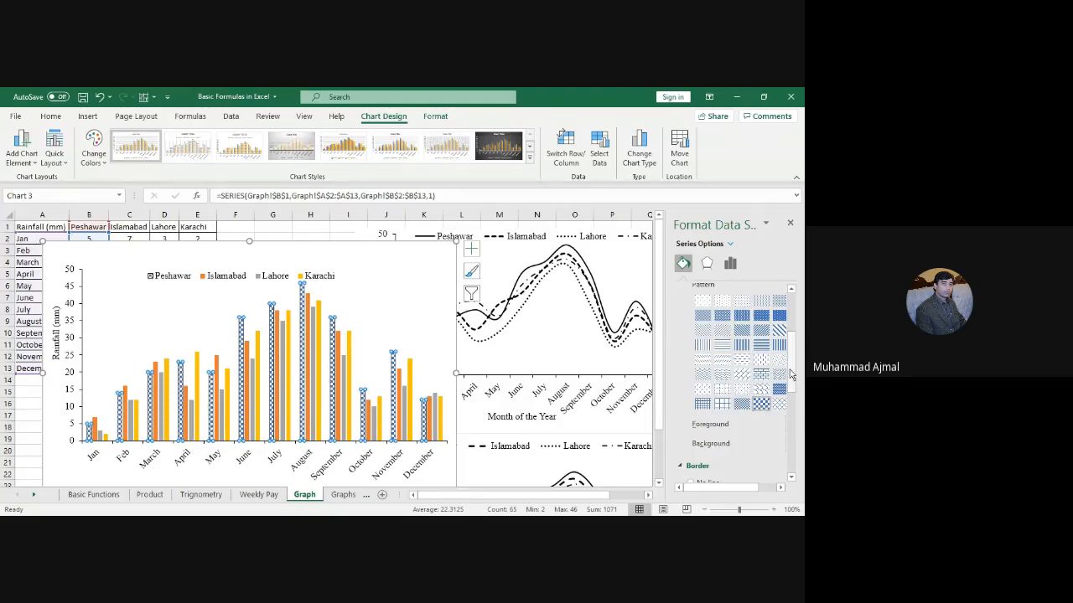
{"action": "mouse_move", "coordinate": [792, 374]}
{"action": "left_mouse_down"}
{"action": "mouse_move", "coordinate": [798, 428]}
{"action": "mouse_move", "coordinate": [792, 335]}
{"action": "mouse_move", "coordinate": [792, 391]}
{"action": "left_mouse_up"}
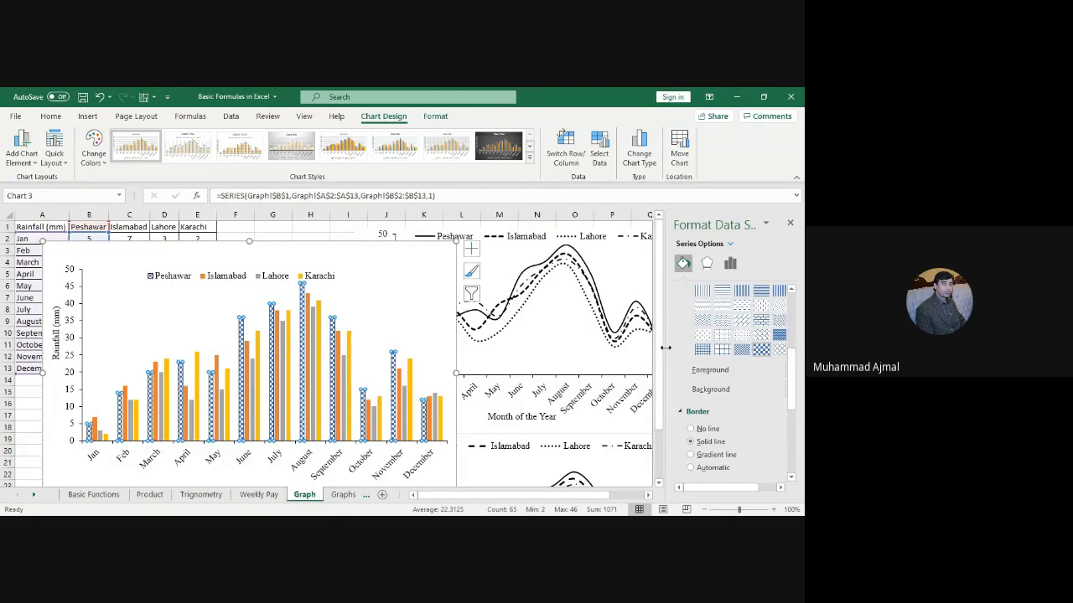
{"action": "left_click_drag", "start_coordinate": [666, 347], "coordinate": [575, 345]}
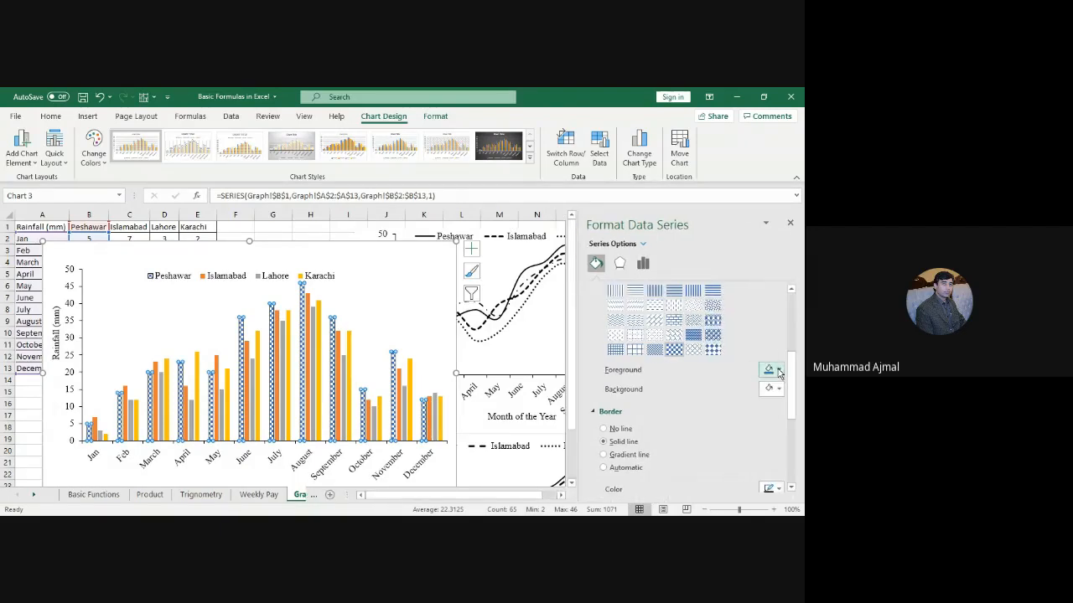
{"action": "left_click", "coordinate": [773, 369]}
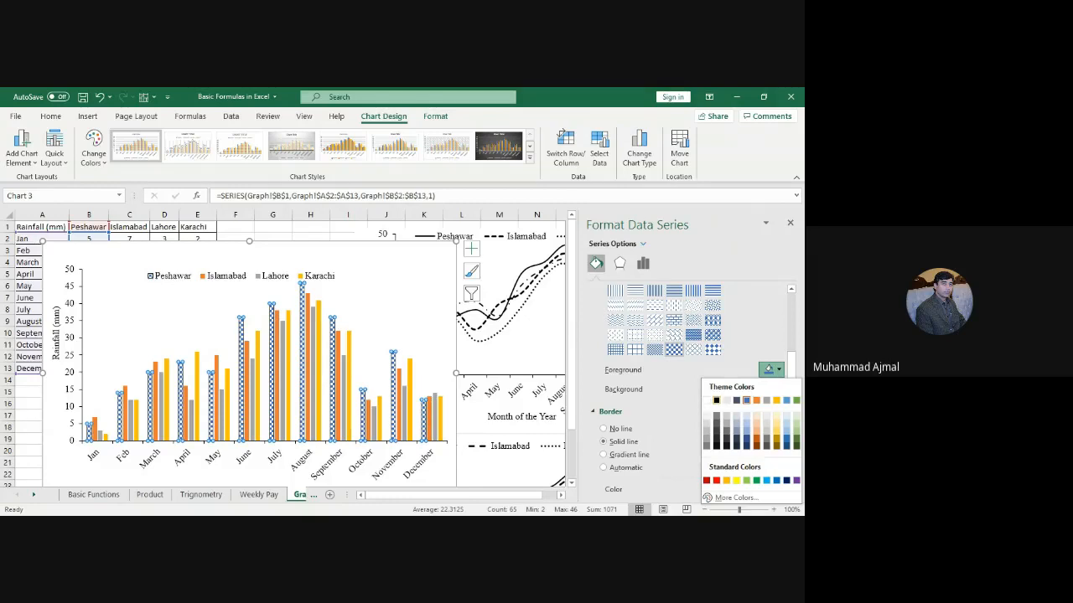
{"action": "left_click", "coordinate": [716, 400]}
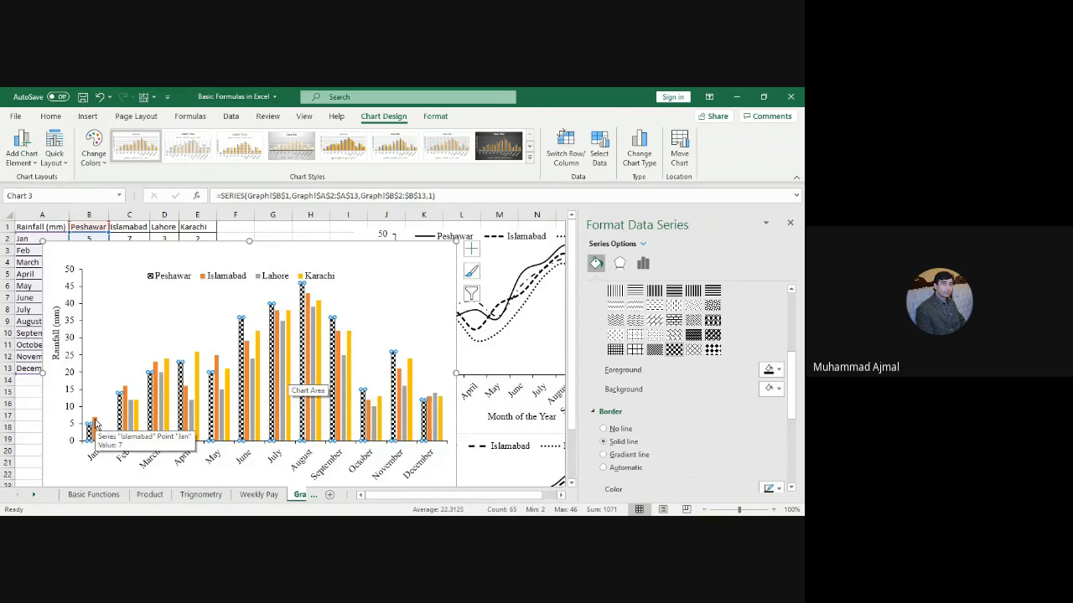
{"action": "left_click", "coordinate": [95, 422]}
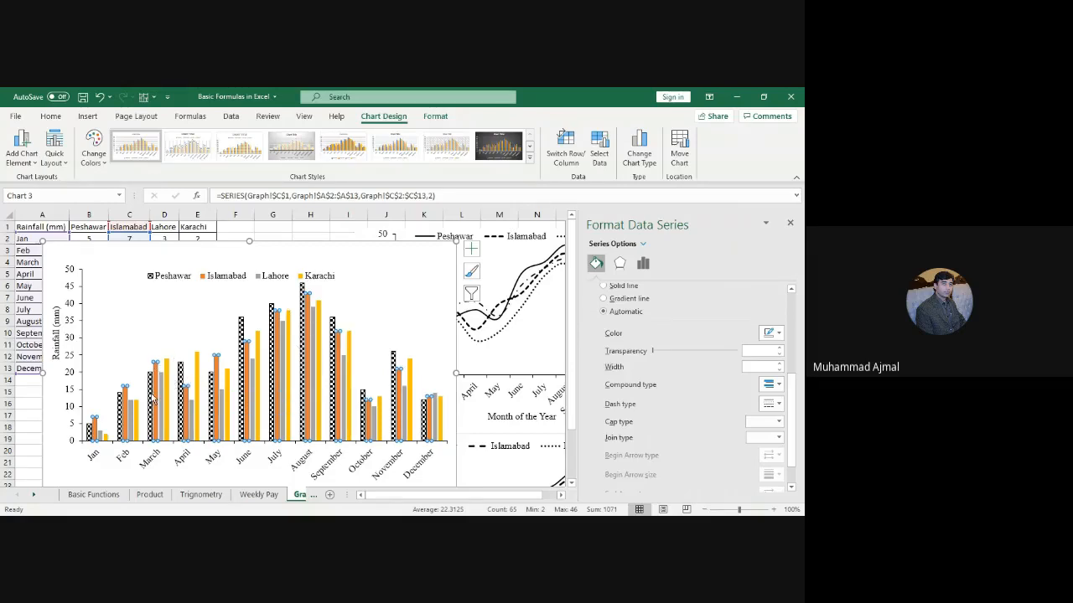
Step: Select the whole Islamabad series instead of only its March bar
{"action": "mouse_move", "coordinate": [157, 397]}
{"action": "left_click", "coordinate": [156, 372]}
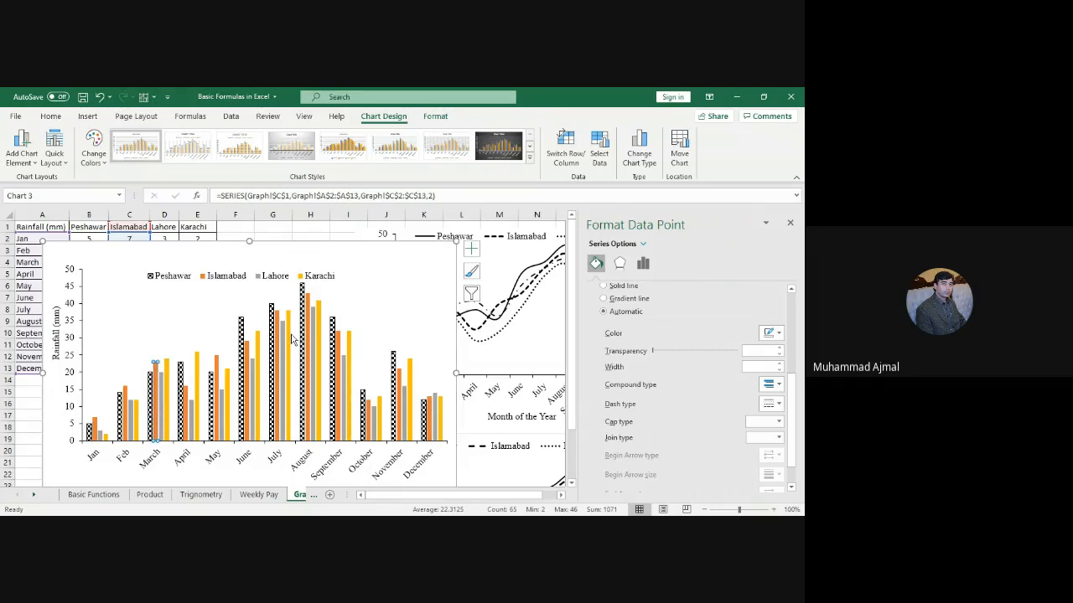
{"action": "left_click", "coordinate": [169, 336]}
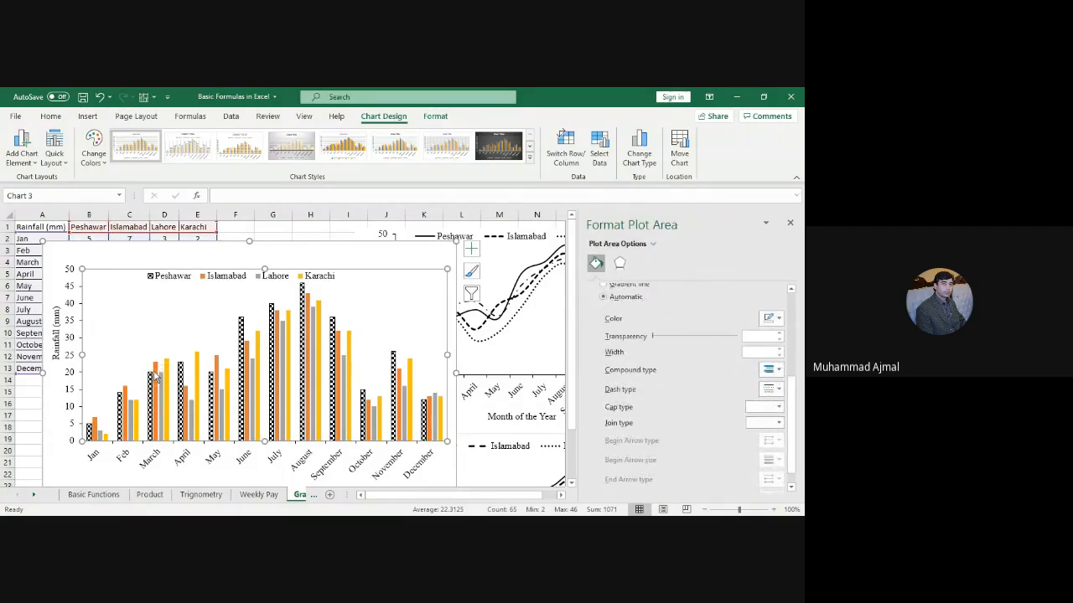
{"action": "left_click", "coordinate": [155, 377]}
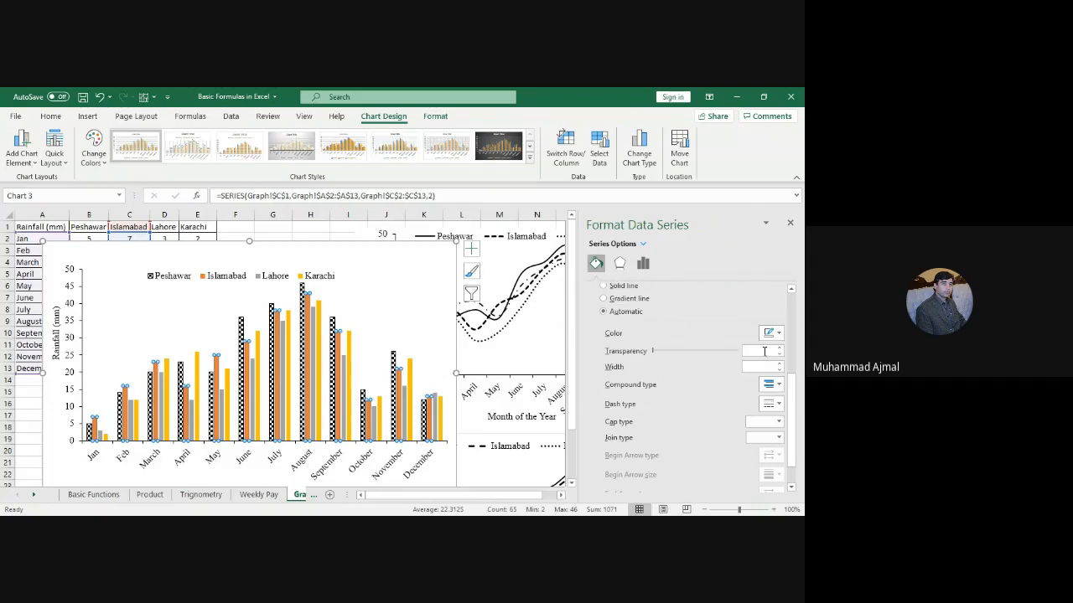
Step: Fill the Islamabad bars with a black diagonal stripe pattern
{"action": "left_click_drag", "start_coordinate": [793, 400], "coordinate": [798, 310]}
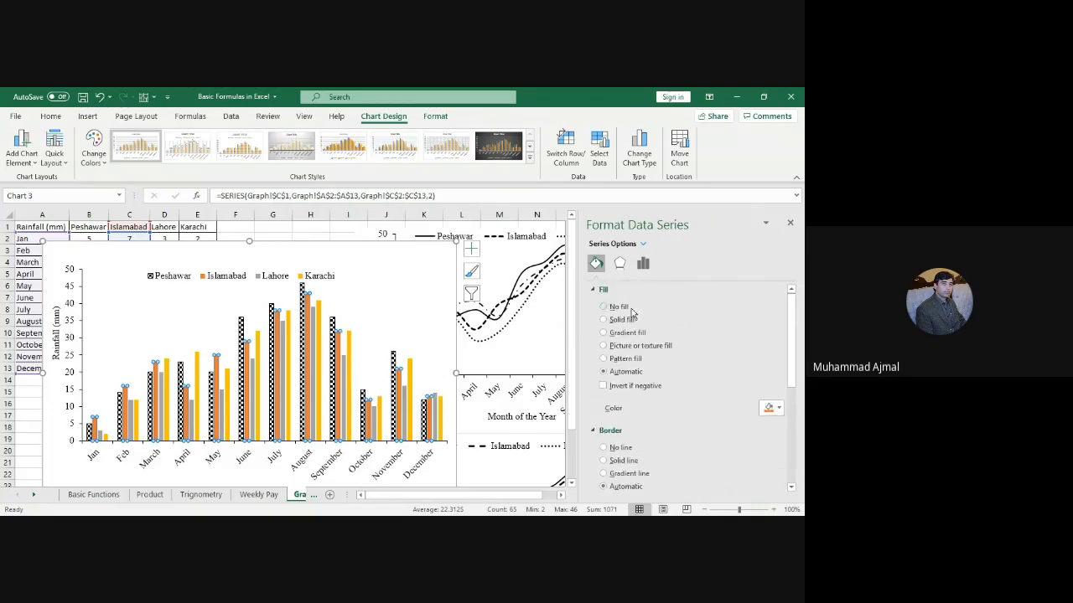
{"action": "left_click_drag", "start_coordinate": [793, 342], "coordinate": [793, 364]}
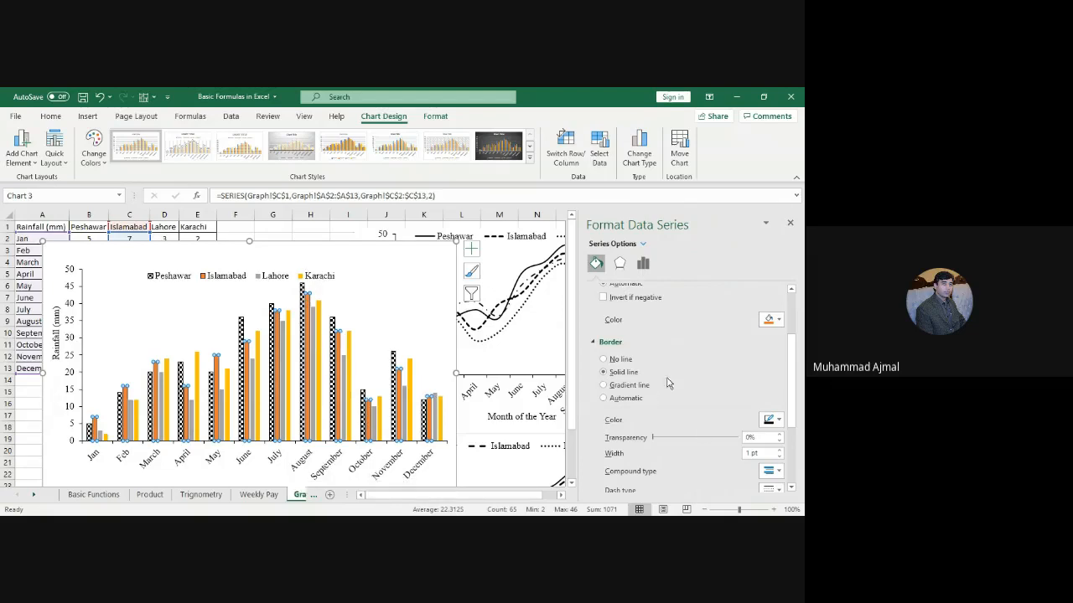
{"action": "left_click_drag", "start_coordinate": [792, 398], "coordinate": [799, 330]}
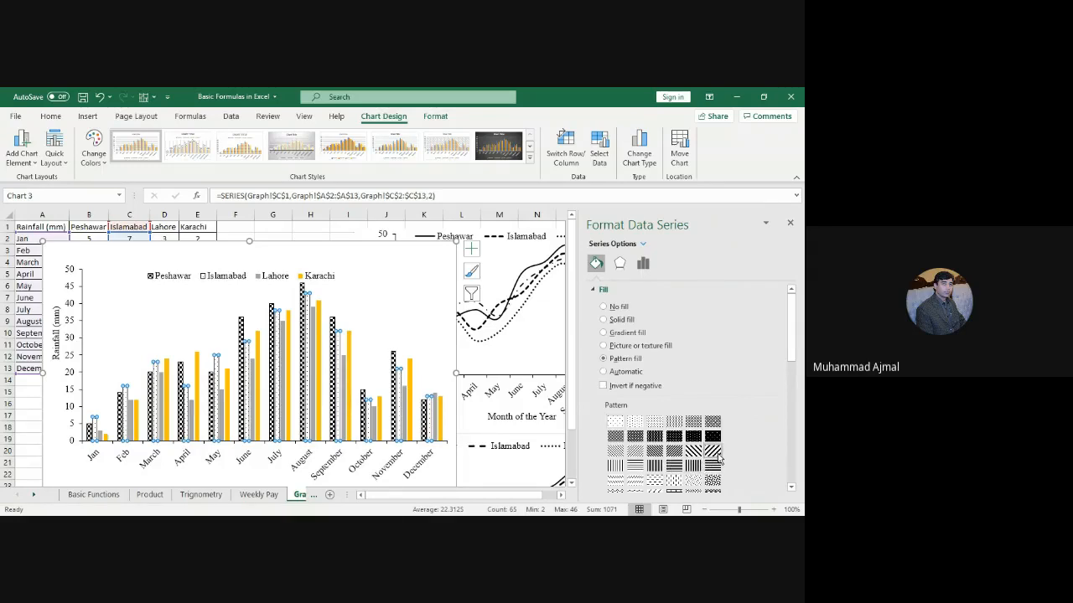
{"action": "left_click", "coordinate": [717, 455]}
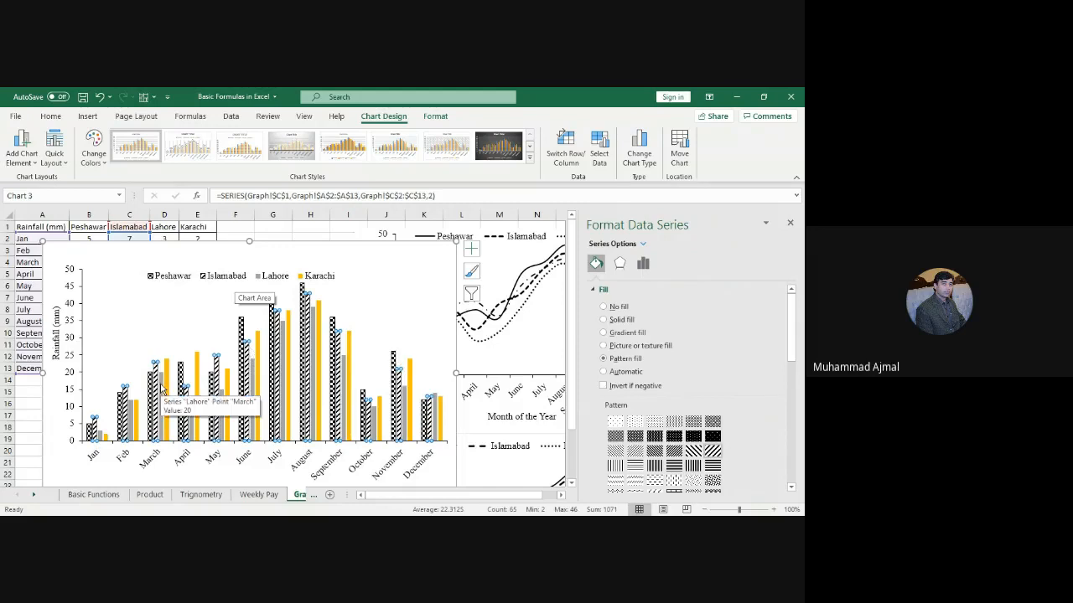
{"action": "left_click", "coordinate": [162, 390]}
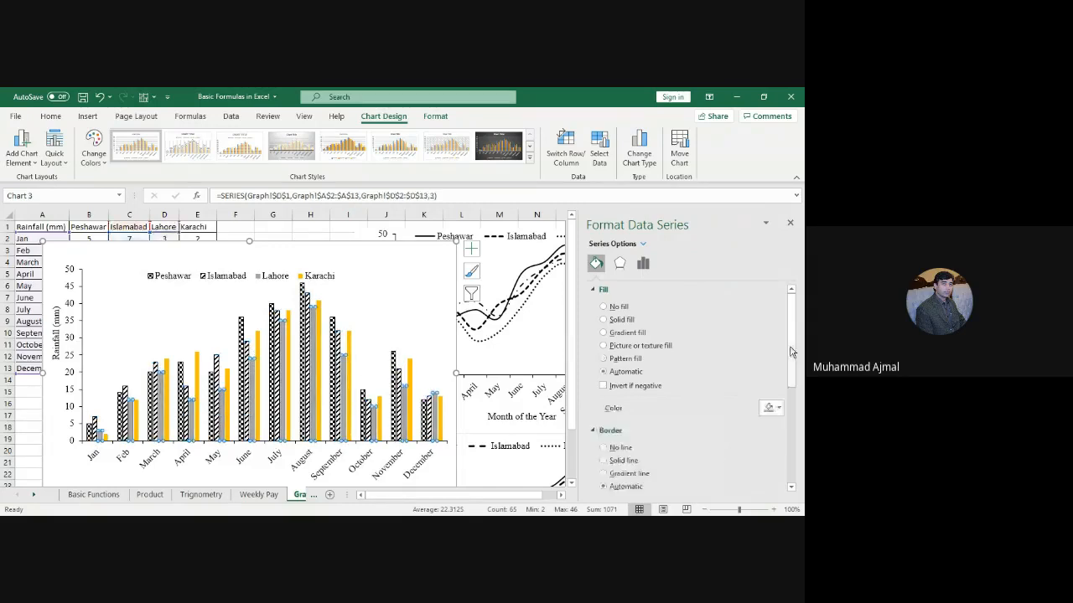
Step: Give the Lahore bars a solid 1 pt border line
{"action": "scroll", "coordinate": [795, 401], "scroll_direction": "down", "scroll_amount": 3}
{"action": "scroll", "coordinate": [795, 401], "scroll_direction": "down", "scroll_amount": 1}
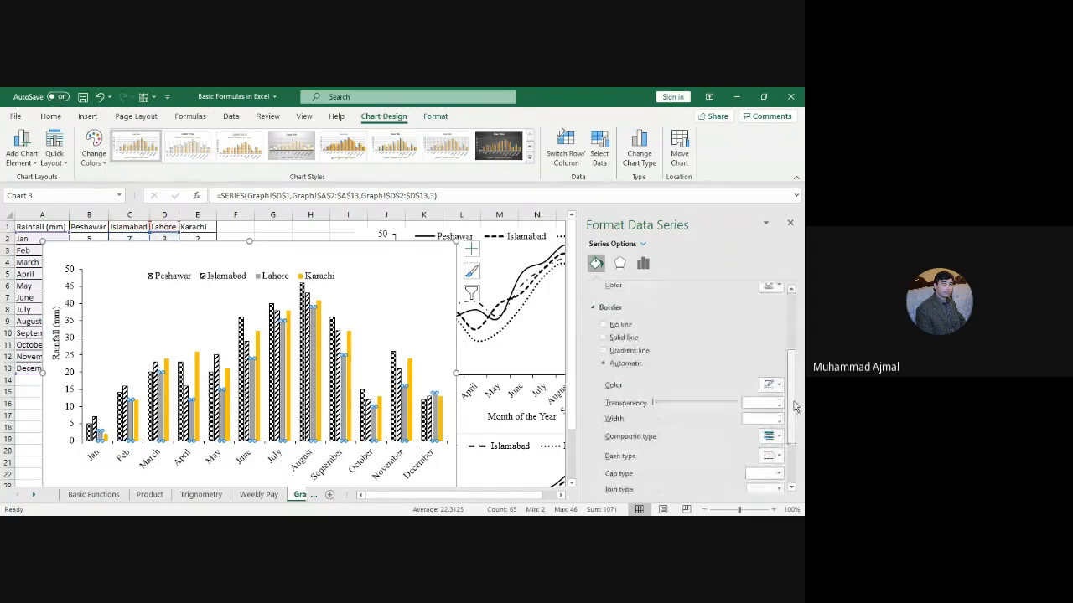
{"action": "left_click", "coordinate": [622, 341]}
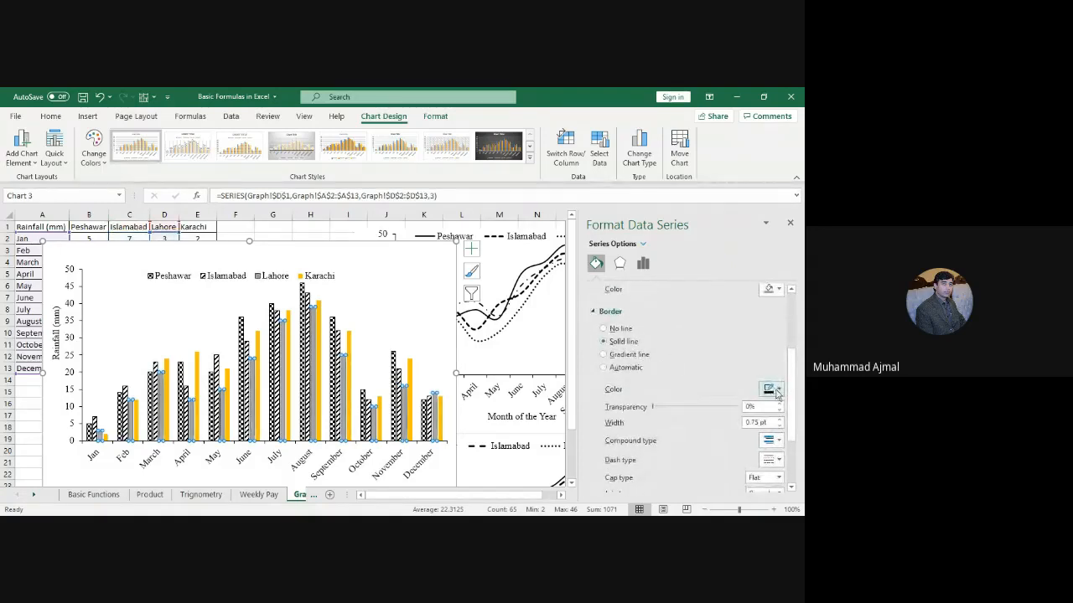
{"action": "left_click", "coordinate": [779, 419]}
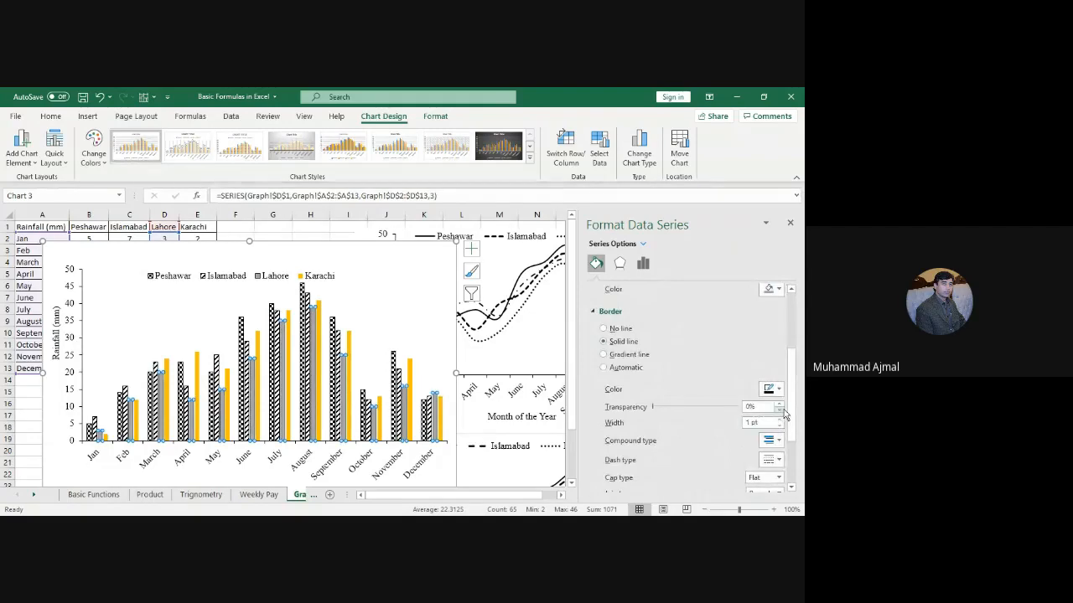
Step: Fill the Lahore bars with a checkered pattern
{"action": "left_click_drag", "start_coordinate": [791, 411], "coordinate": [792, 336]}
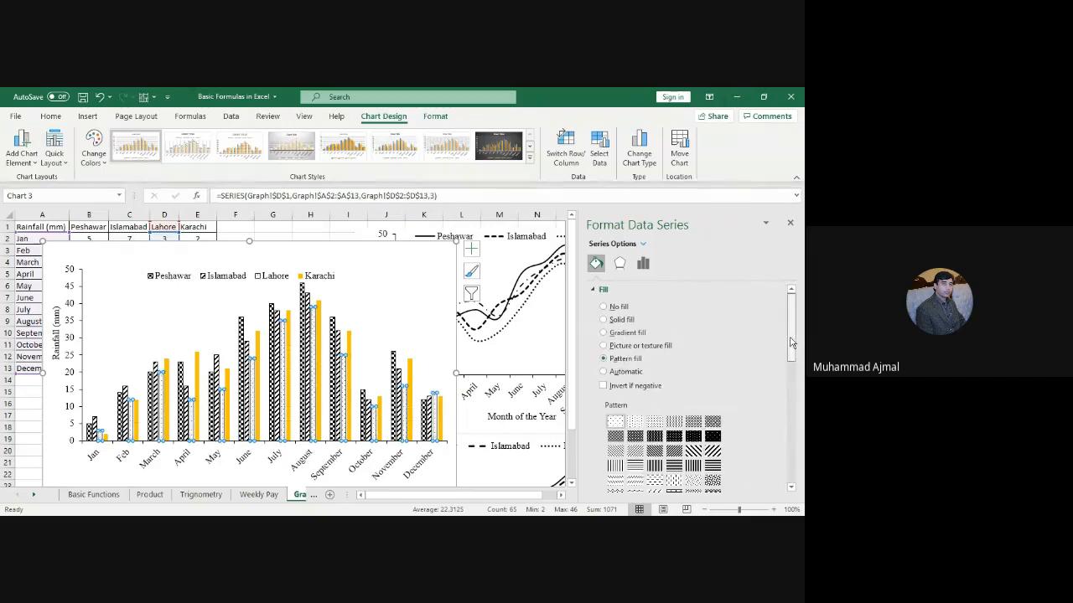
{"action": "scroll", "coordinate": [793, 362], "scroll_direction": "down", "scroll_amount": 1}
{"action": "scroll", "coordinate": [792, 362], "scroll_direction": "down", "scroll_amount": 3}
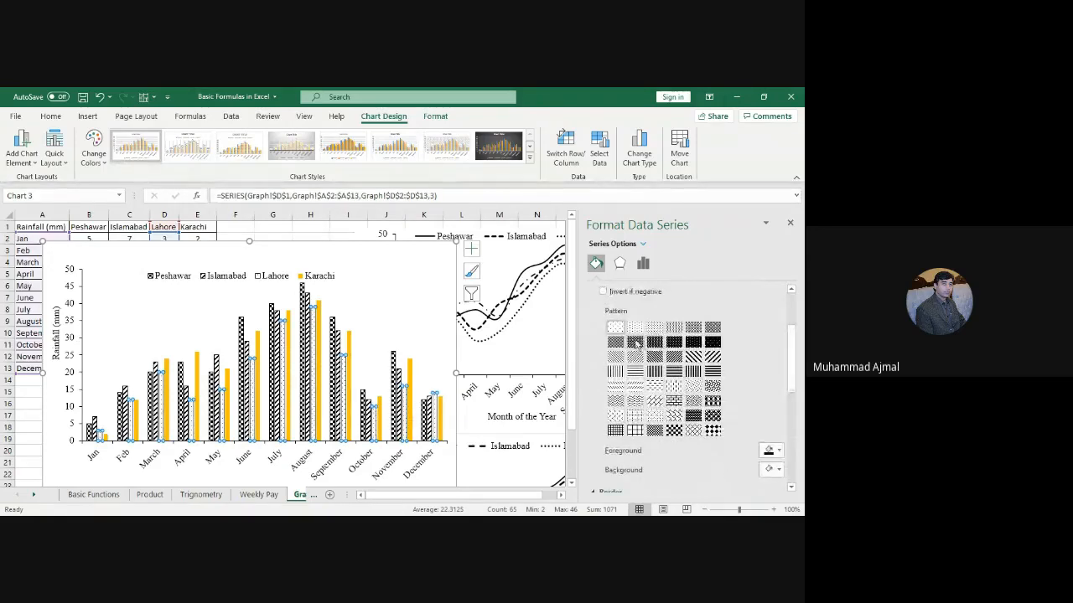
{"action": "left_click", "coordinate": [636, 343]}
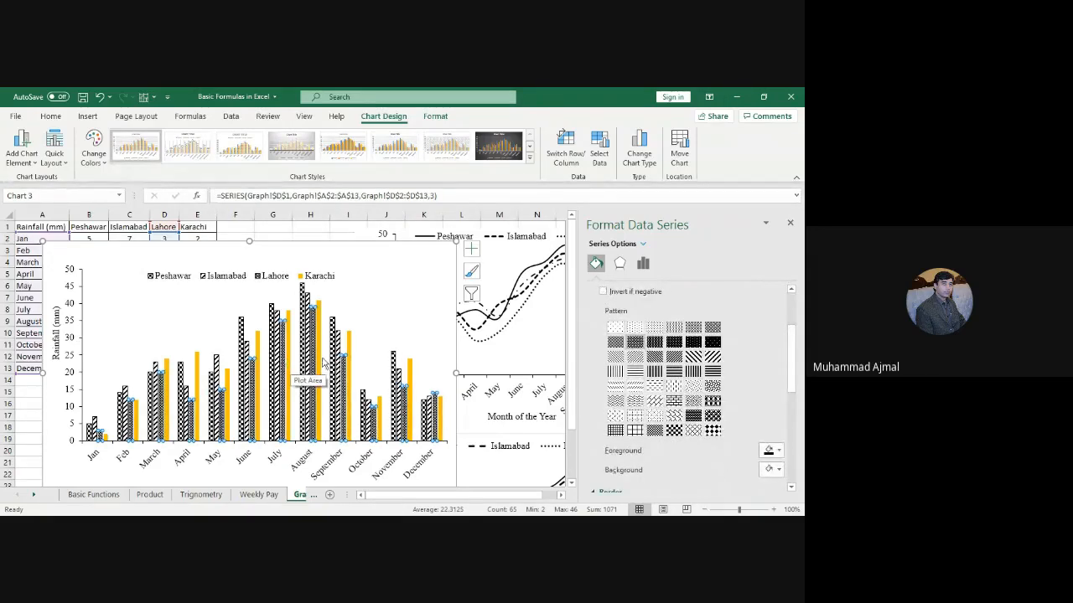
{"action": "left_click", "coordinate": [167, 369]}
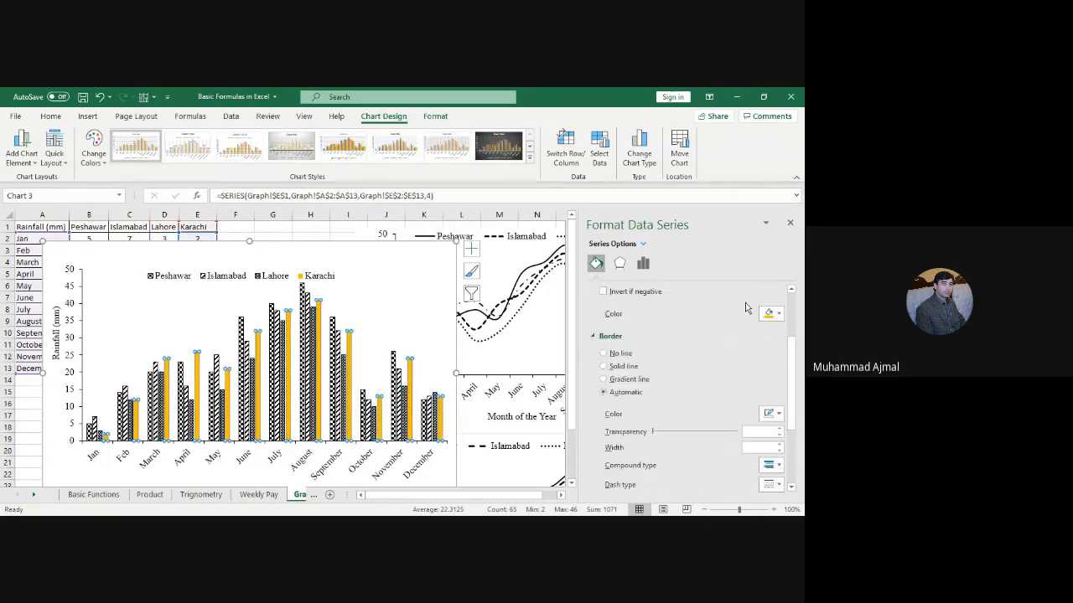
Step: Give the Karachi bars a solid border line
{"action": "left_click_drag", "start_coordinate": [793, 382], "coordinate": [792, 351]}
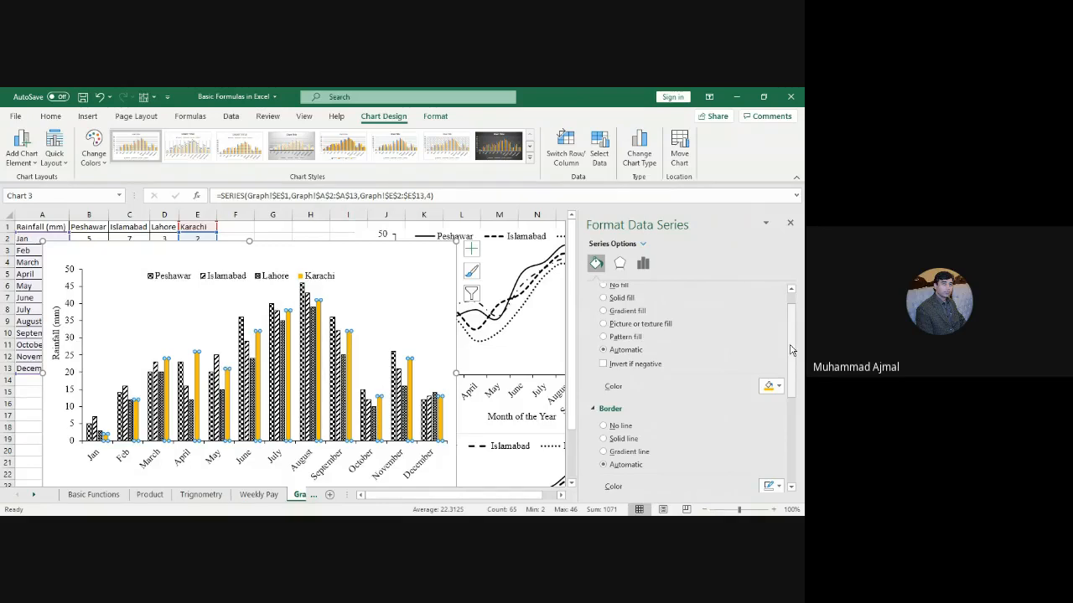
{"action": "left_click", "coordinate": [618, 441]}
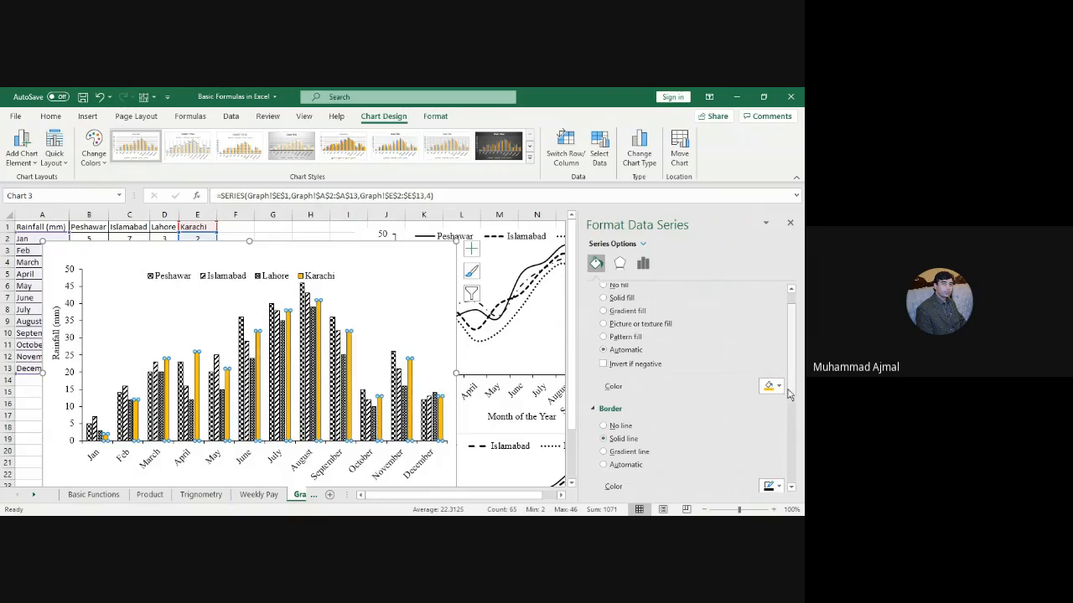
{"action": "scroll", "coordinate": [794, 394], "scroll_direction": "down", "scroll_amount": 3}
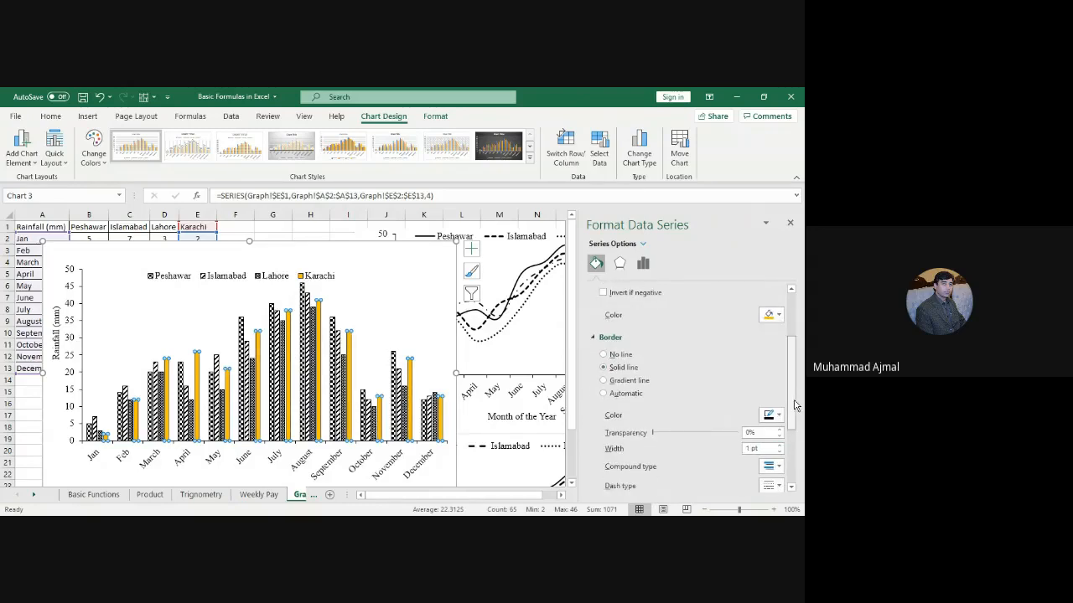
{"action": "scroll", "coordinate": [794, 386], "scroll_direction": "up", "scroll_amount": 2}
{"action": "scroll", "coordinate": [795, 386], "scroll_direction": "up", "scroll_amount": 2}
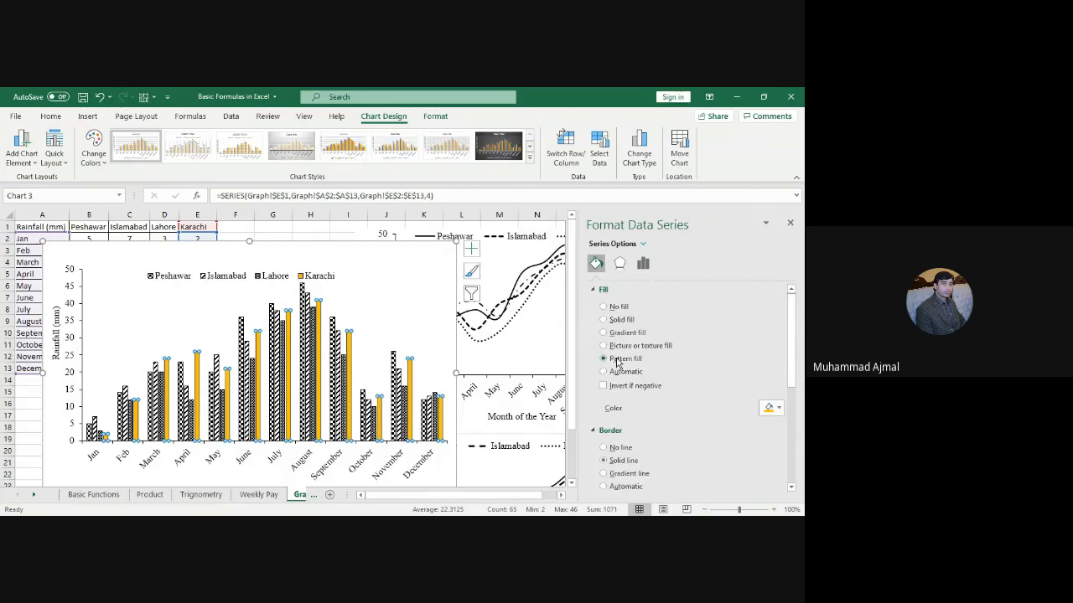
Step: Fill the Karachi bars with the Horizontal brick pattern after trying several others
{"action": "left_click", "coordinate": [616, 360]}
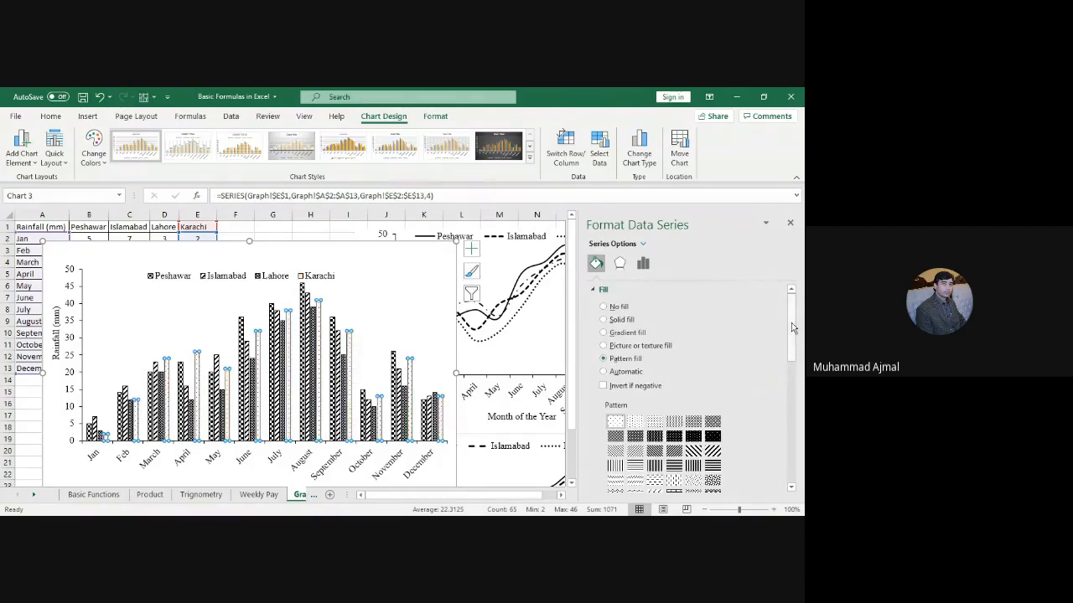
{"action": "scroll", "coordinate": [793, 329], "scroll_direction": "down", "scroll_amount": 3}
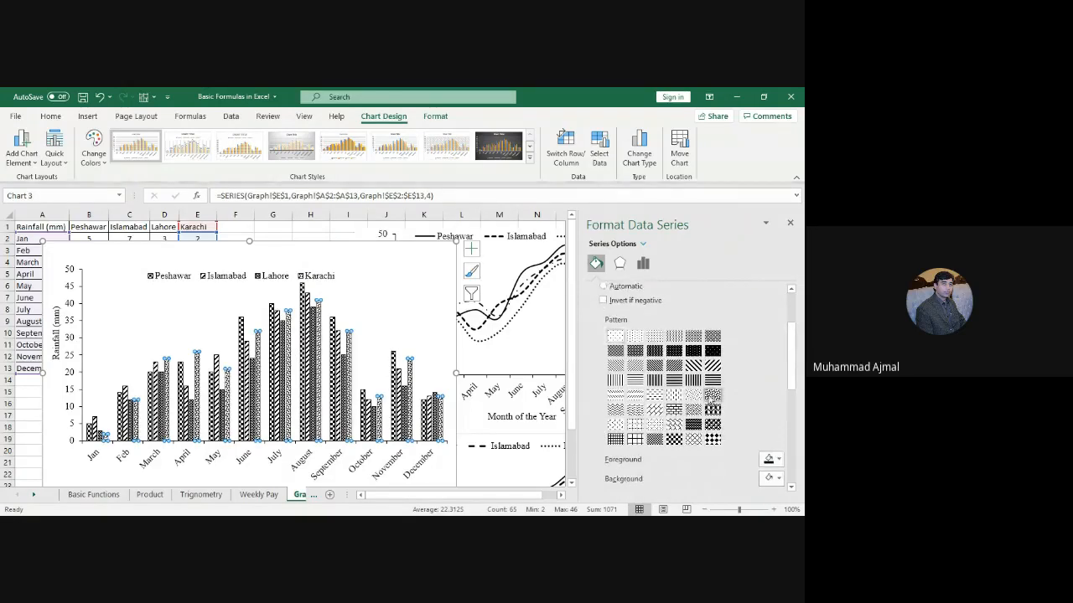
{"action": "left_click", "coordinate": [671, 412]}
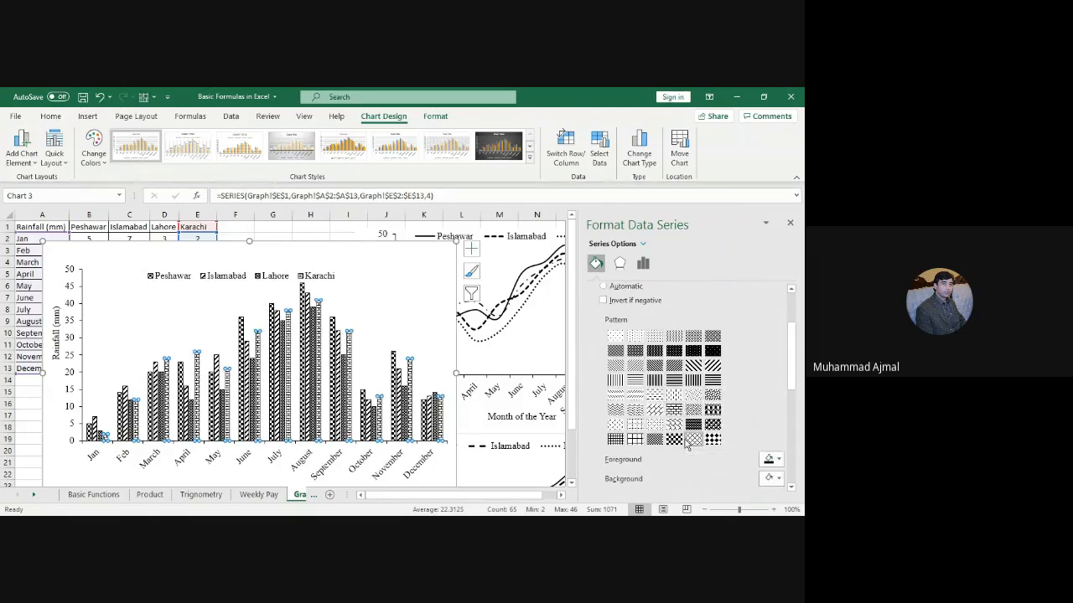
{"action": "left_click", "coordinate": [689, 443]}
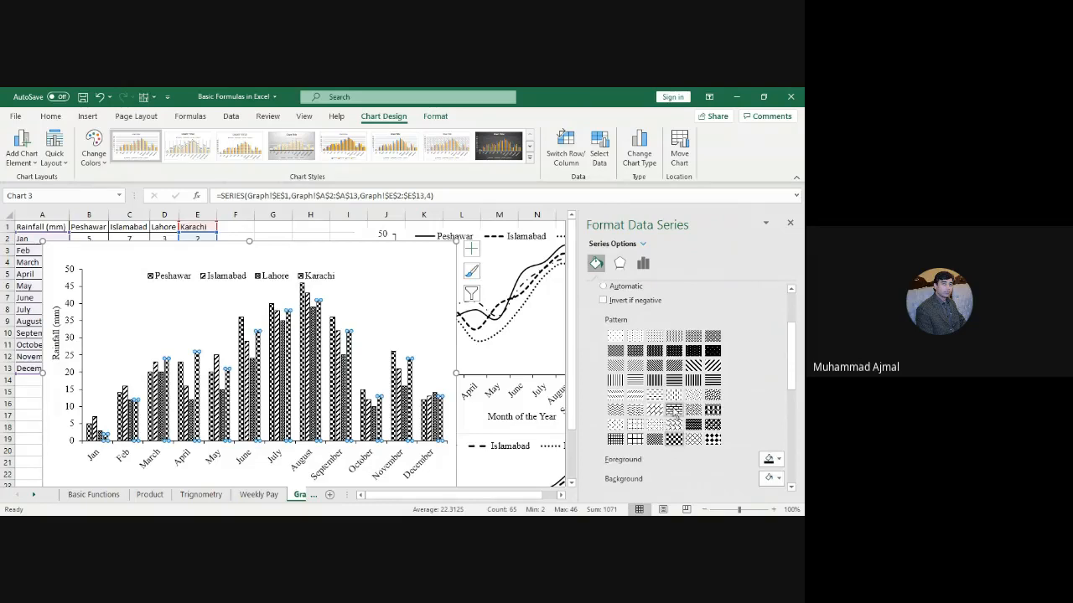
{"action": "left_click", "coordinate": [675, 412]}
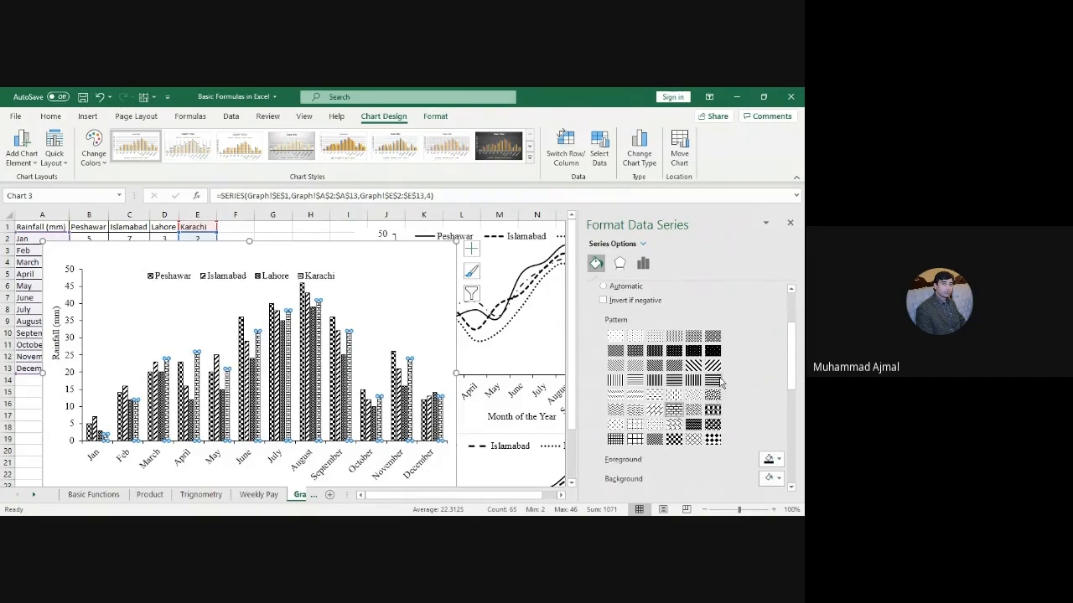
{"action": "left_click", "coordinate": [679, 383]}
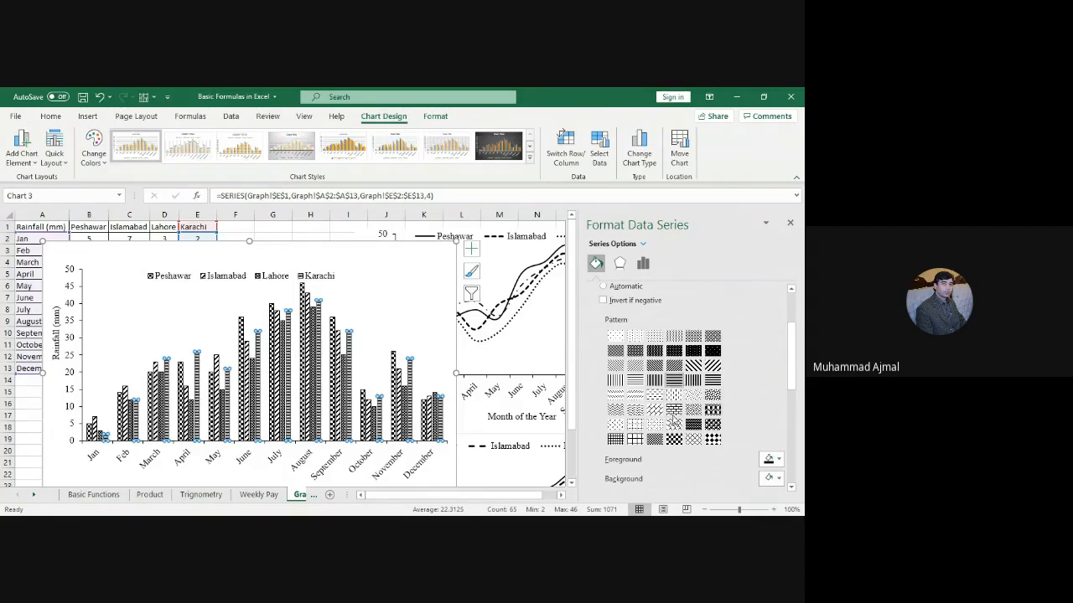
{"action": "left_click", "coordinate": [676, 410]}
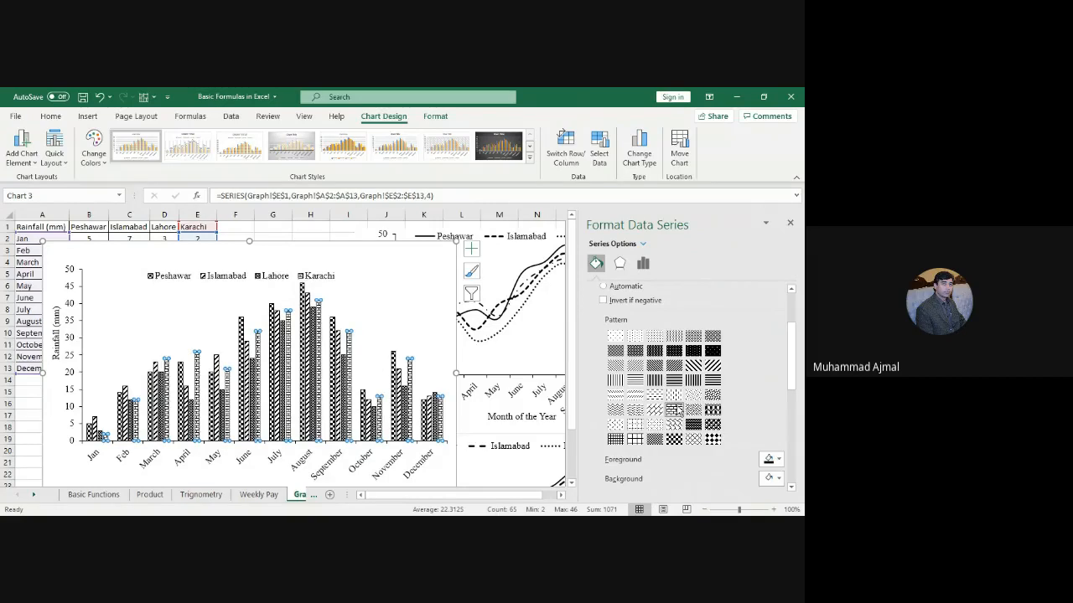
{"action": "left_click", "coordinate": [431, 325]}
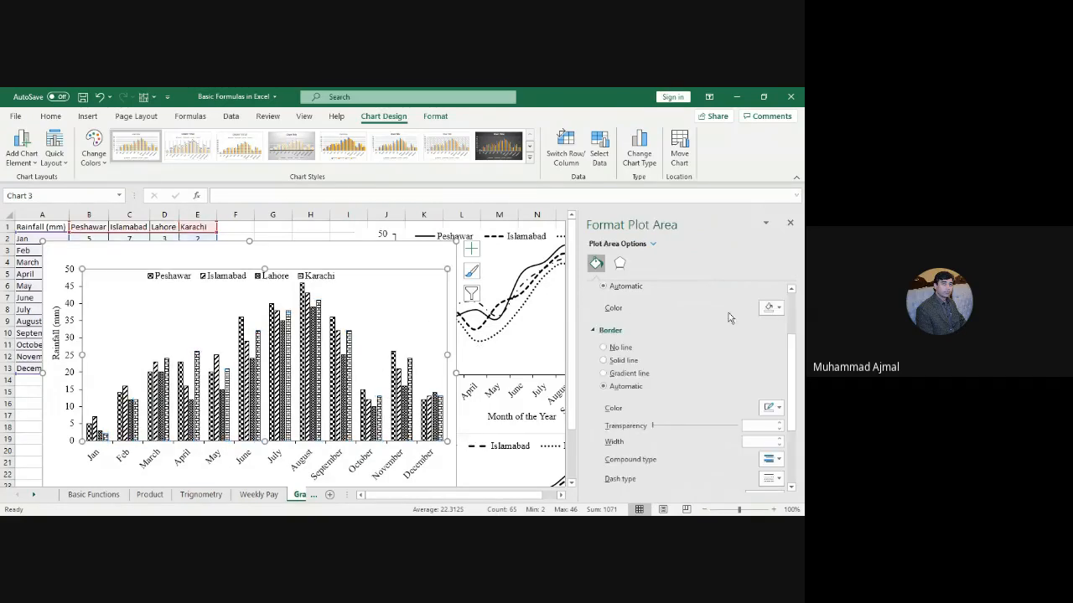
Step: Close the side panel and open the month axis's Labels settings in Format Axis
{"action": "left_click", "coordinate": [790, 224]}
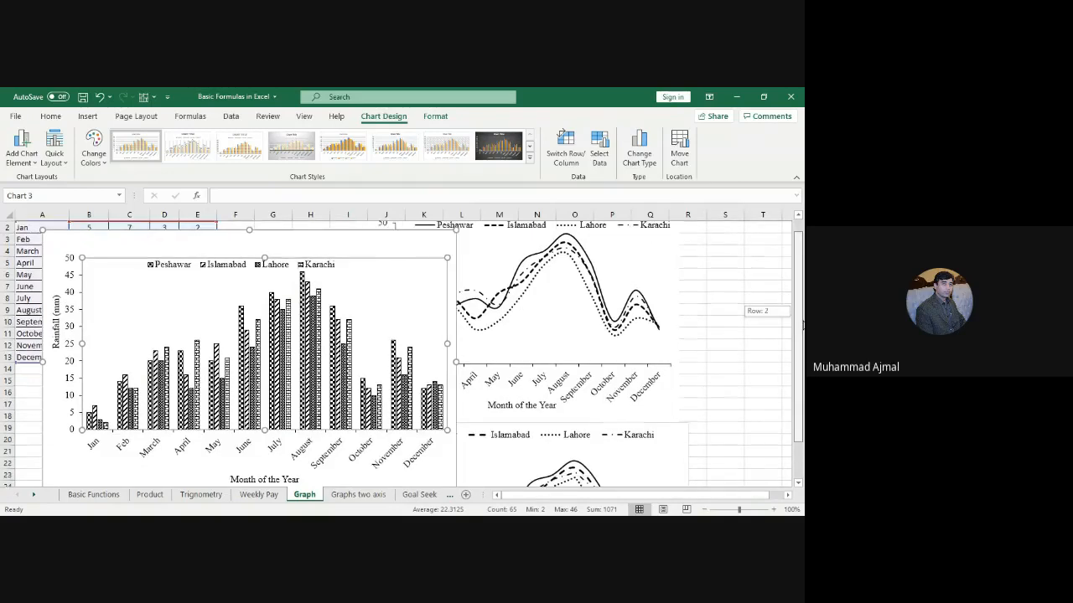
{"action": "scroll", "coordinate": [304, 432], "scroll_direction": "down", "scroll_amount": 1}
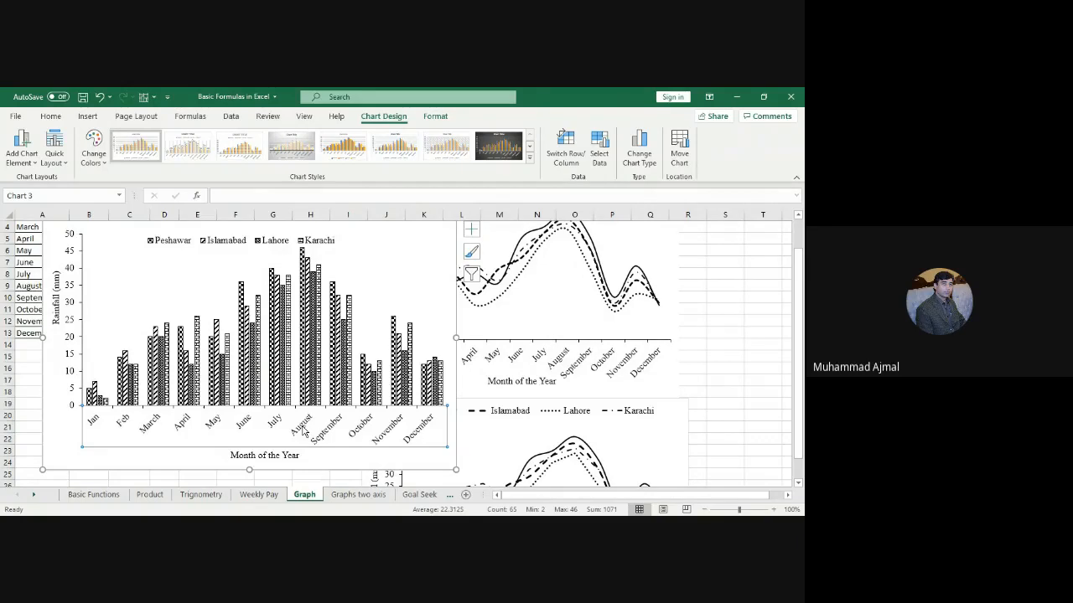
{"action": "right_click", "coordinate": [305, 431]}
{"action": "left_click", "coordinate": [304, 431]}
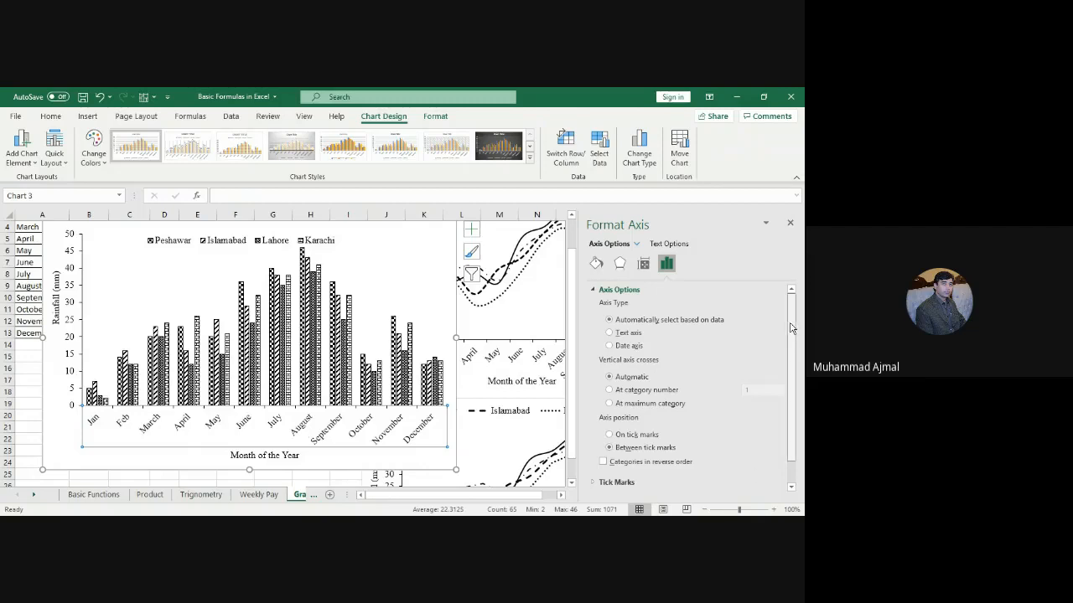
{"action": "scroll", "coordinate": [793, 337], "scroll_direction": "down", "scroll_amount": 1}
{"action": "scroll", "coordinate": [789, 419], "scroll_direction": "down", "scroll_amount": 1}
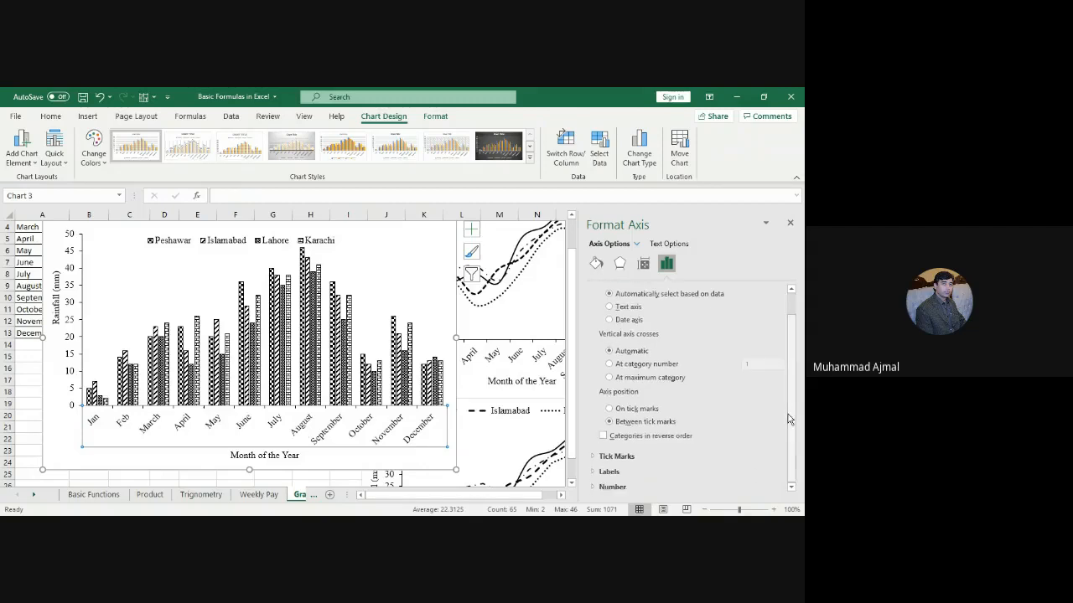
{"action": "left_click", "coordinate": [614, 472]}
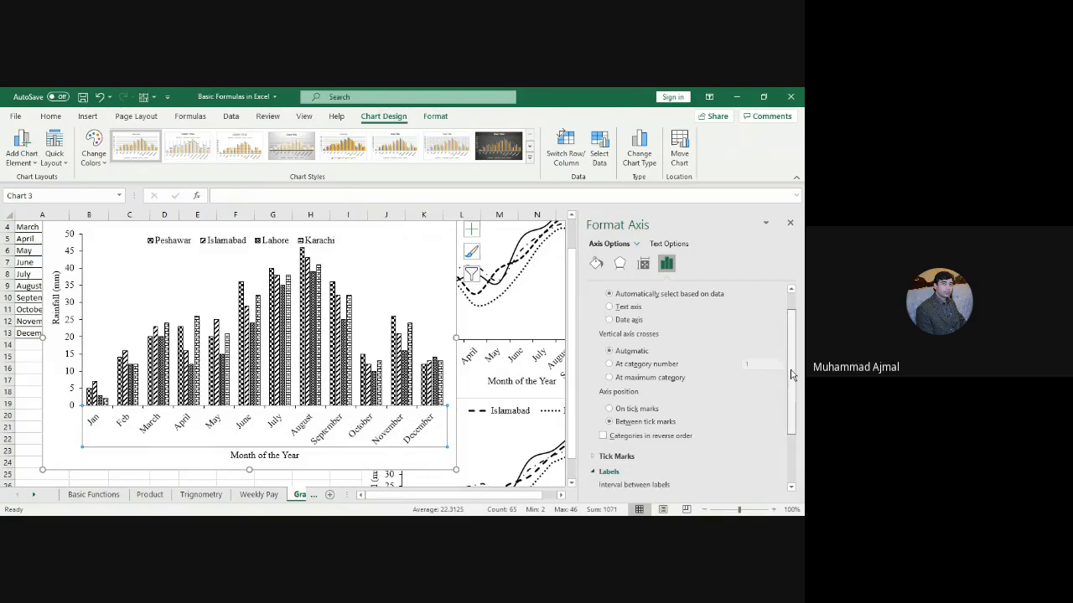
{"action": "left_click_drag", "start_coordinate": [792, 374], "coordinate": [792, 421]}
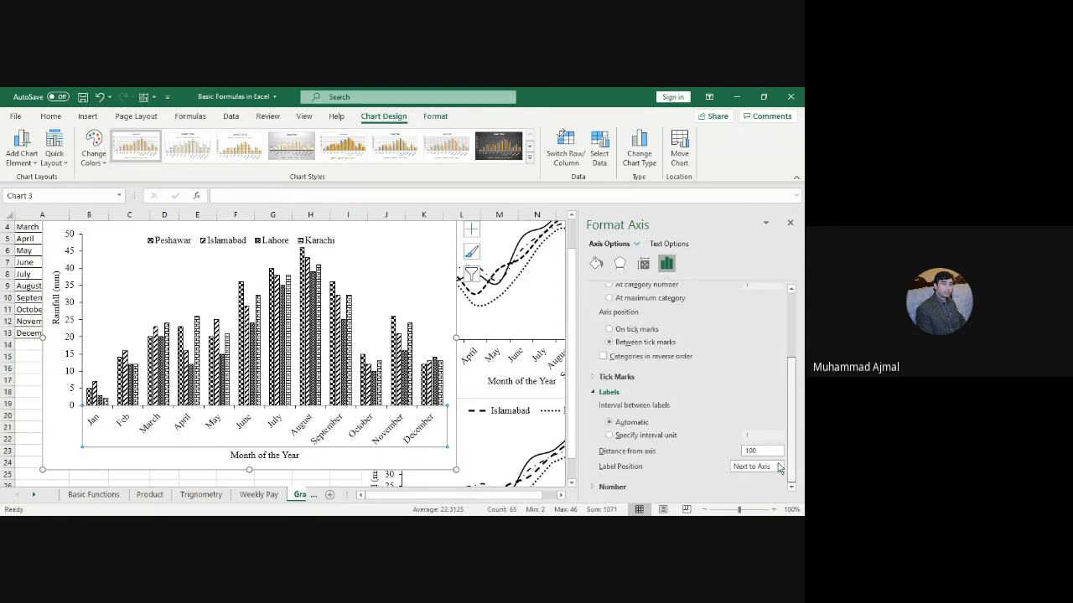
Step: Try Low and High label positions, then set the month labels to Next to Axis
{"action": "left_click", "coordinate": [778, 466]}
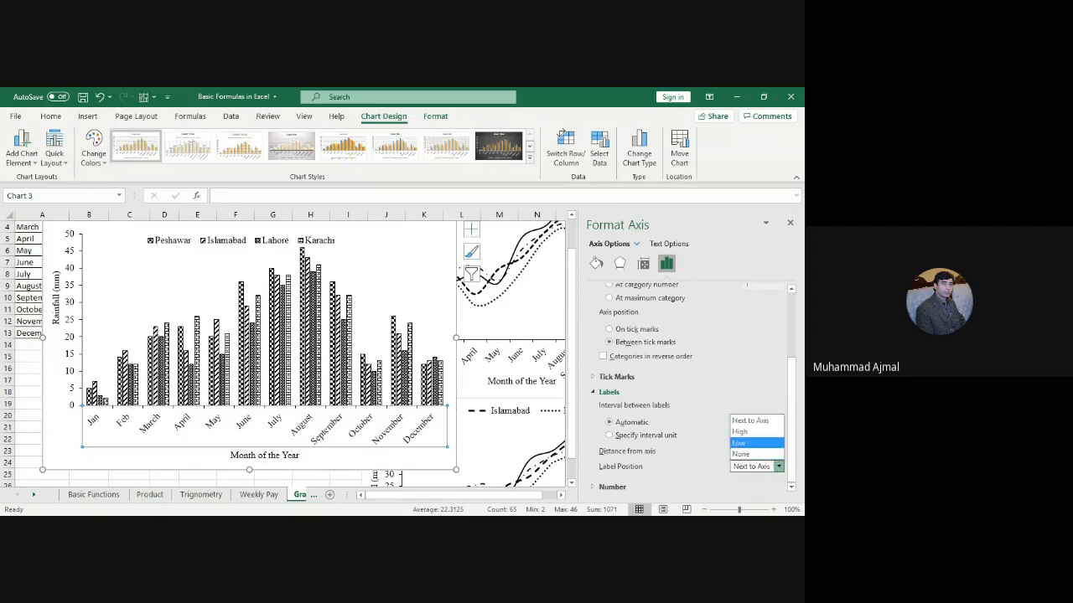
{"action": "left_click", "coordinate": [741, 443]}
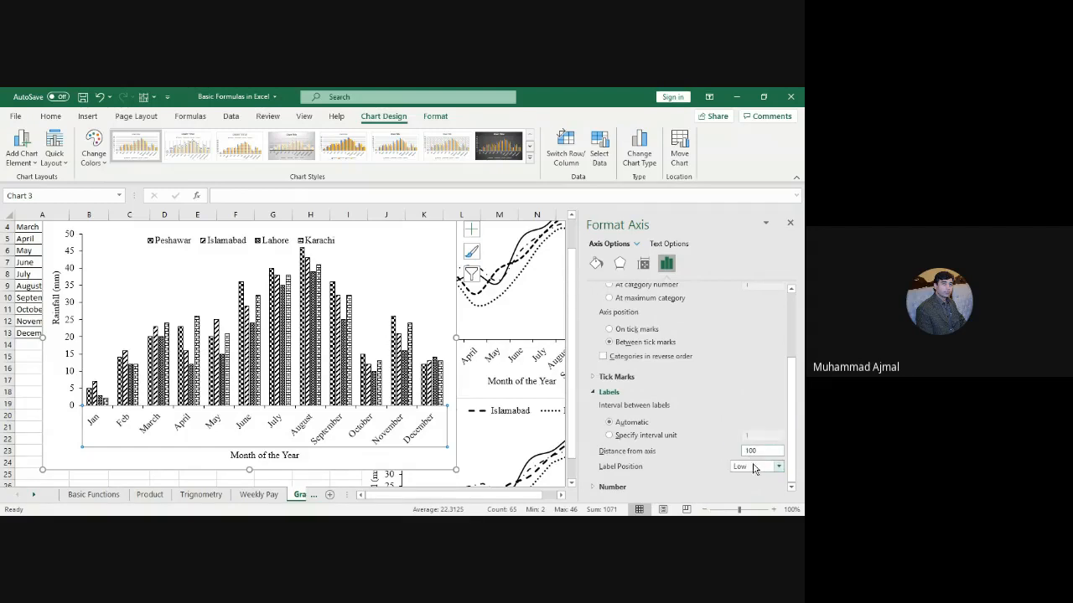
{"action": "left_click", "coordinate": [757, 467]}
{"action": "left_click", "coordinate": [745, 431]}
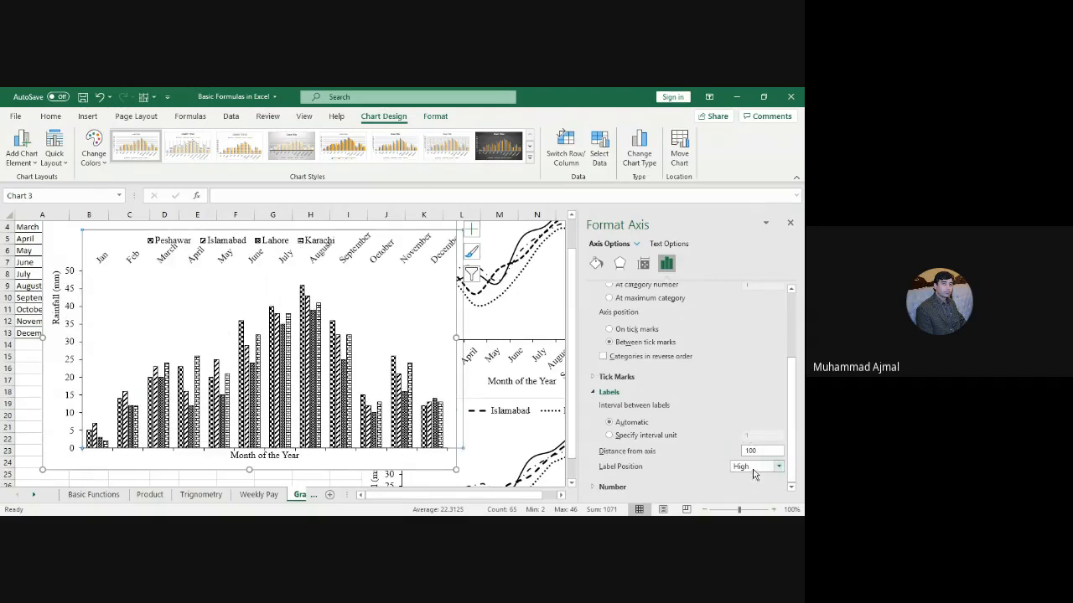
{"action": "left_click", "coordinate": [753, 469]}
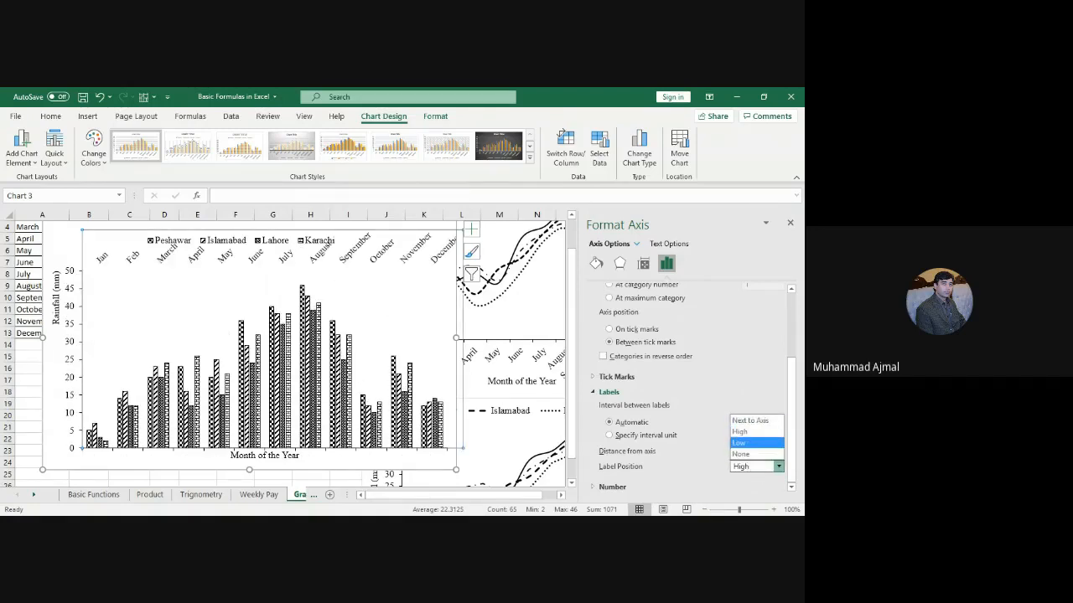
{"action": "left_click", "coordinate": [744, 443]}
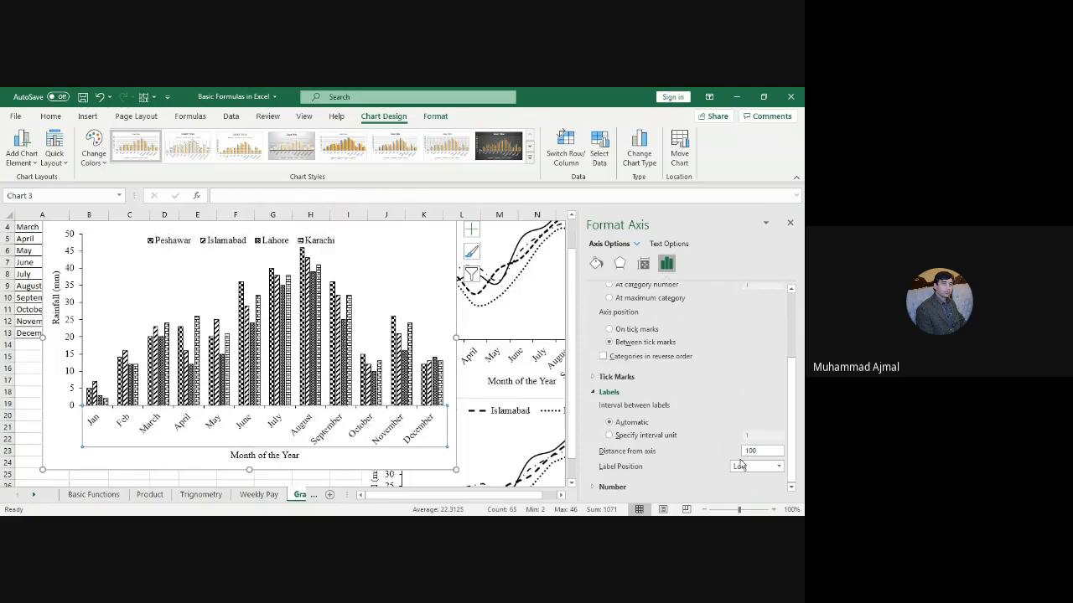
{"action": "left_click", "coordinate": [746, 466]}
{"action": "left_click", "coordinate": [754, 420]}
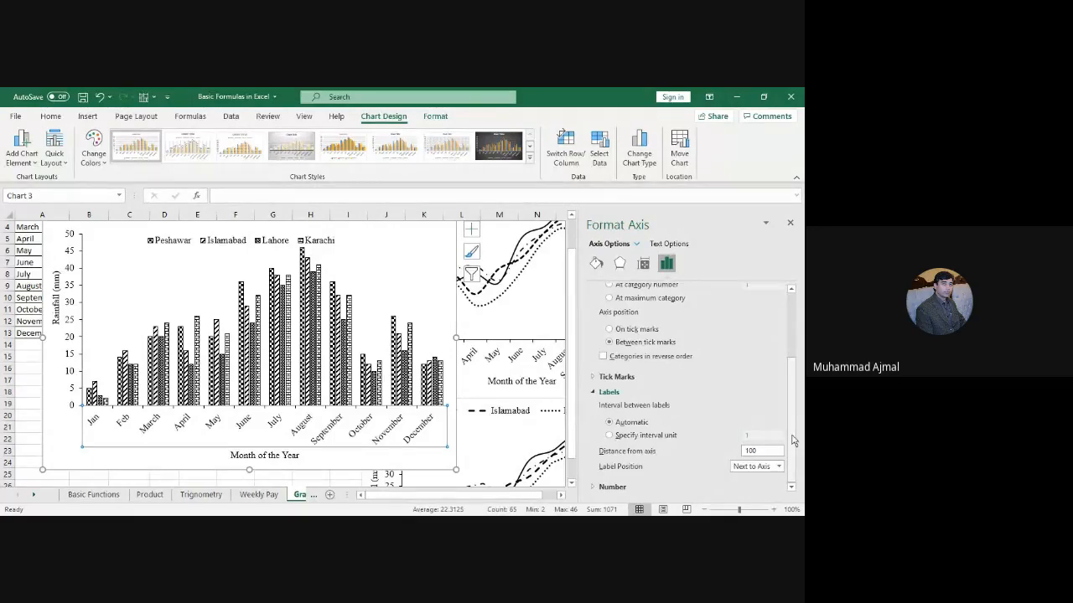
{"action": "left_click_drag", "start_coordinate": [793, 441], "coordinate": [789, 382]}
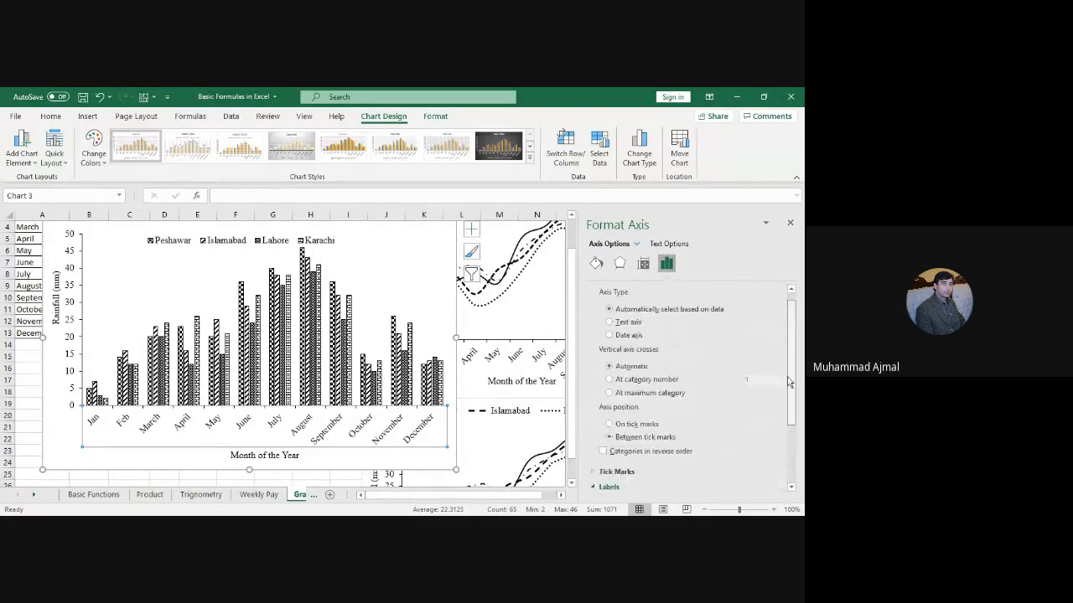
{"action": "scroll", "coordinate": [649, 307], "scroll_direction": "up", "scroll_amount": 1}
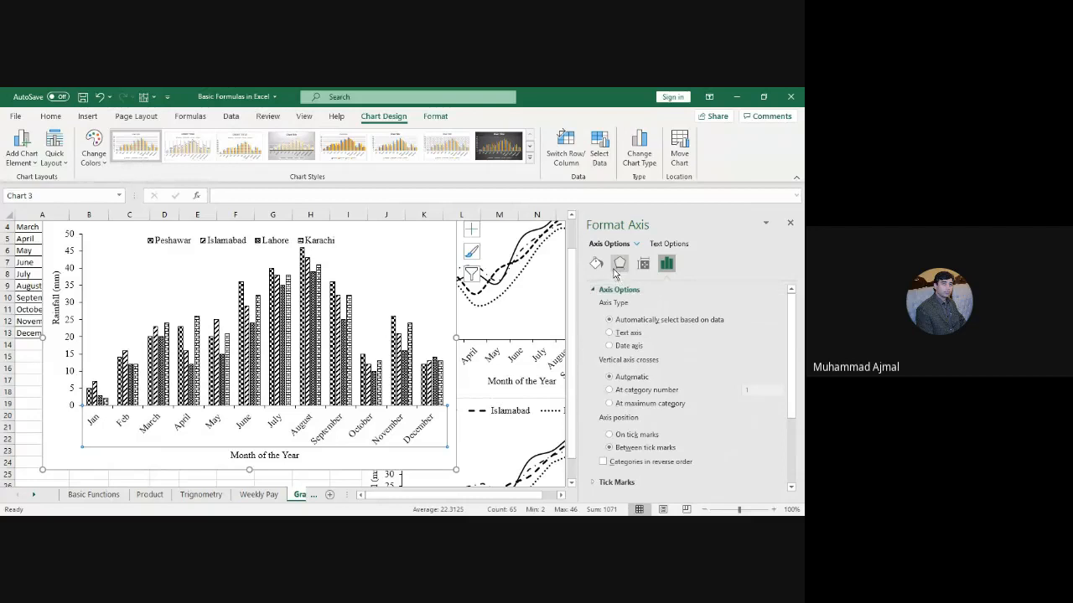
{"action": "left_click", "coordinate": [620, 263]}
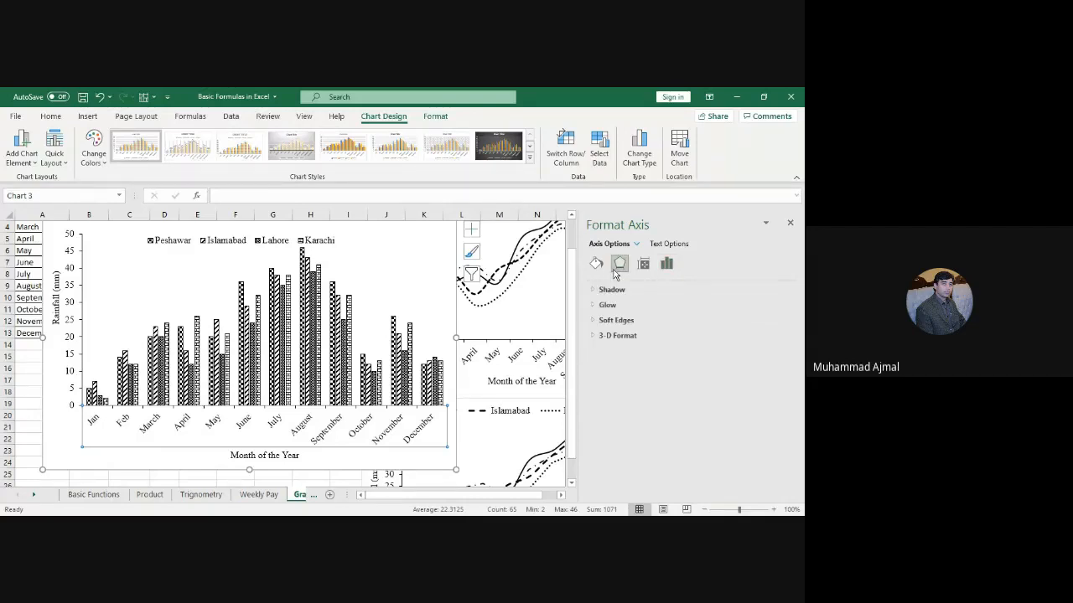
{"action": "left_click", "coordinate": [595, 265]}
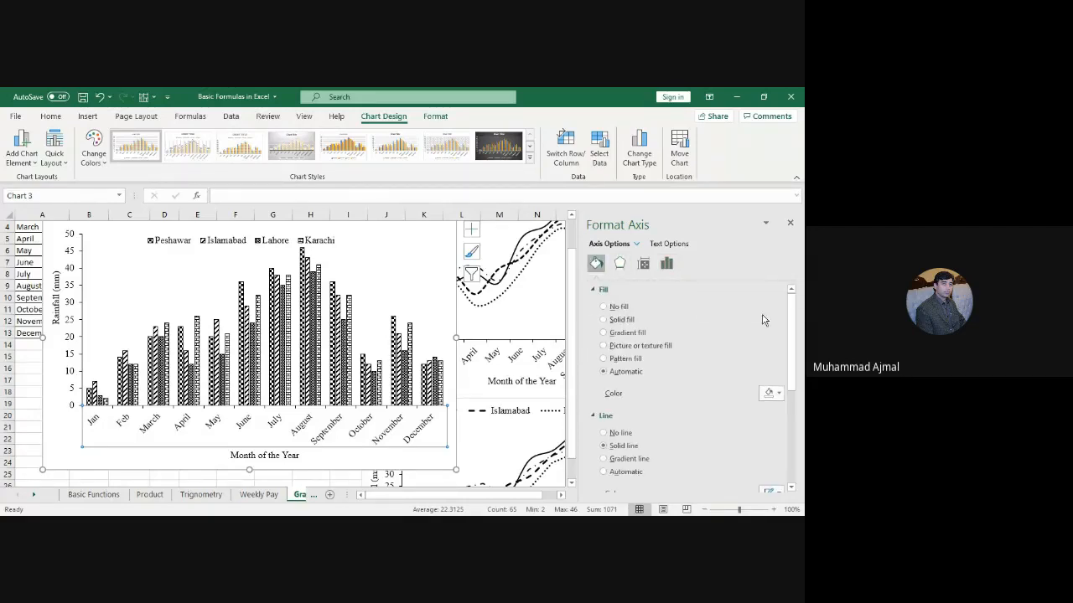
{"action": "mouse_move", "coordinate": [793, 319]}
{"action": "left_mouse_down"}
{"action": "mouse_move", "coordinate": [795, 424]}
{"action": "mouse_move", "coordinate": [791, 327]}
{"action": "left_mouse_up"}
{"action": "left_click", "coordinate": [642, 263]}
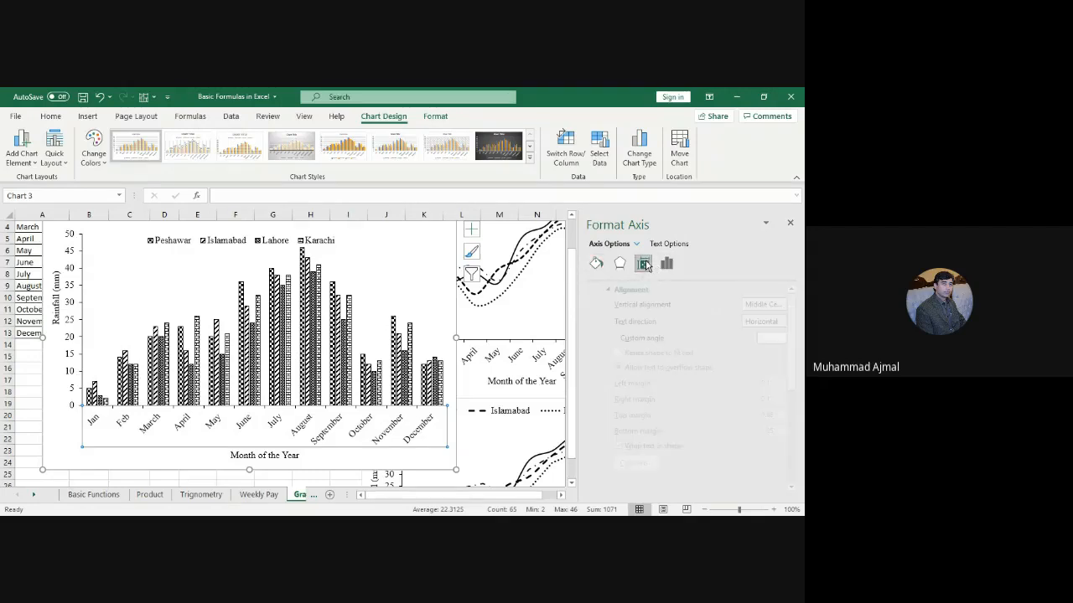
{"action": "left_click", "coordinate": [667, 264]}
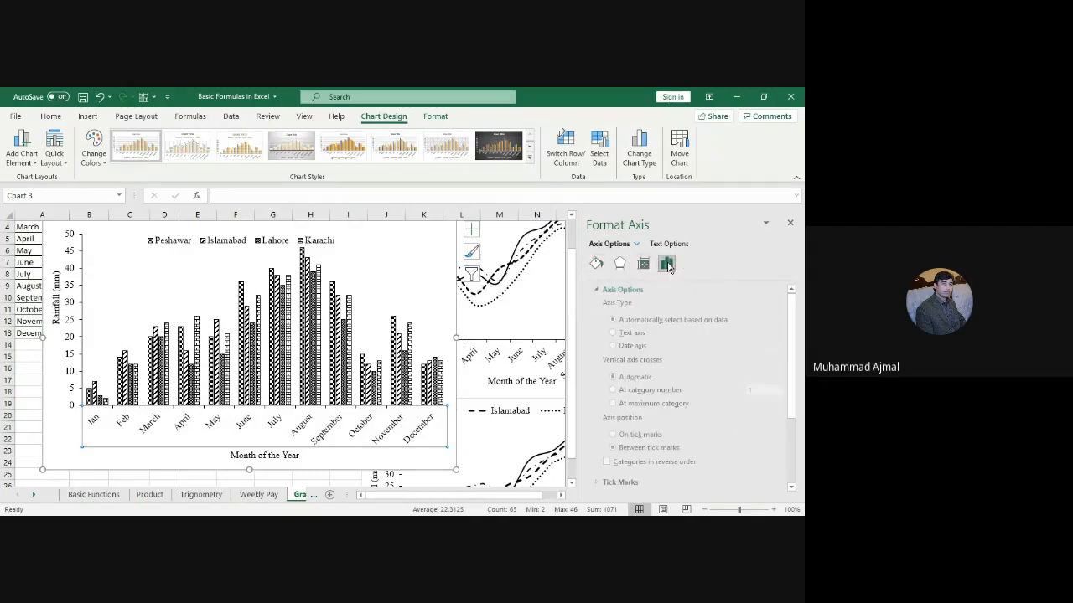
{"action": "left_click_drag", "start_coordinate": [790, 335], "coordinate": [792, 459]}
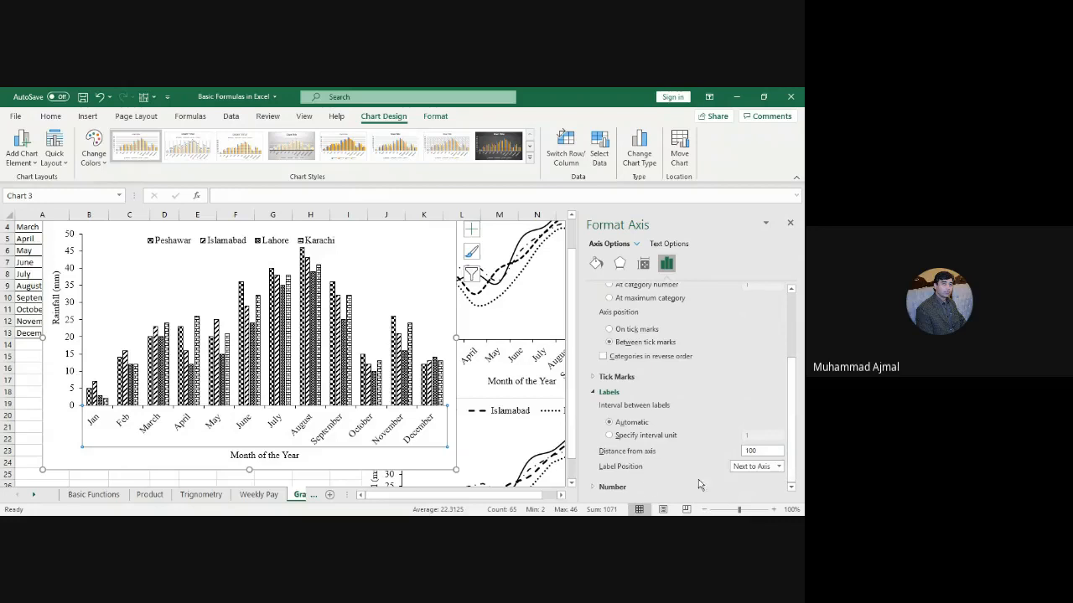
{"action": "left_click", "coordinate": [612, 487]}
{"action": "left_click_drag", "start_coordinate": [793, 402], "coordinate": [796, 488]}
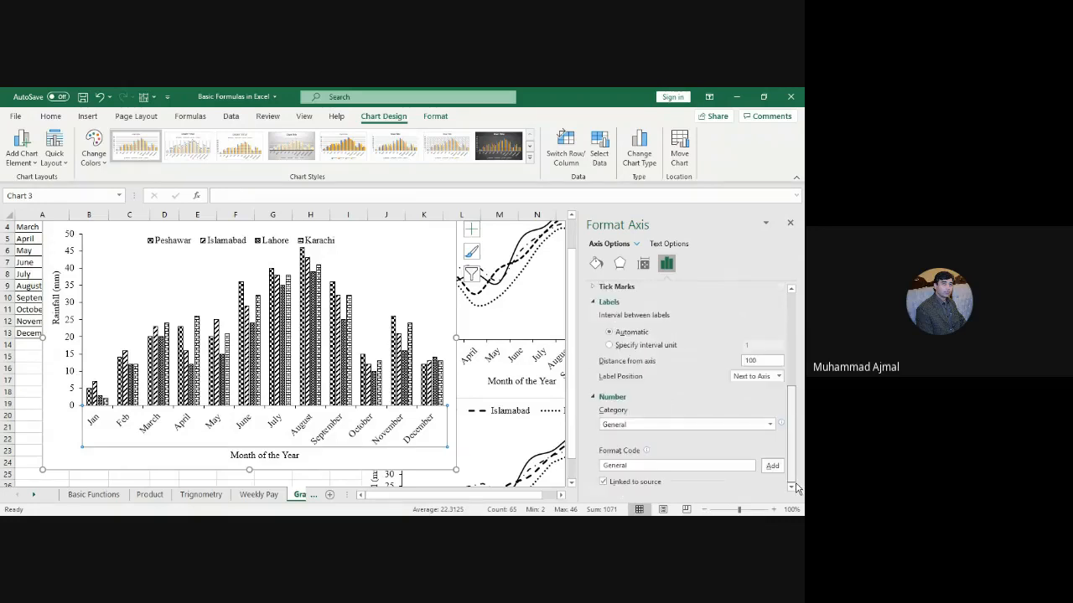
{"action": "left_click_drag", "start_coordinate": [796, 431], "coordinate": [793, 331]}
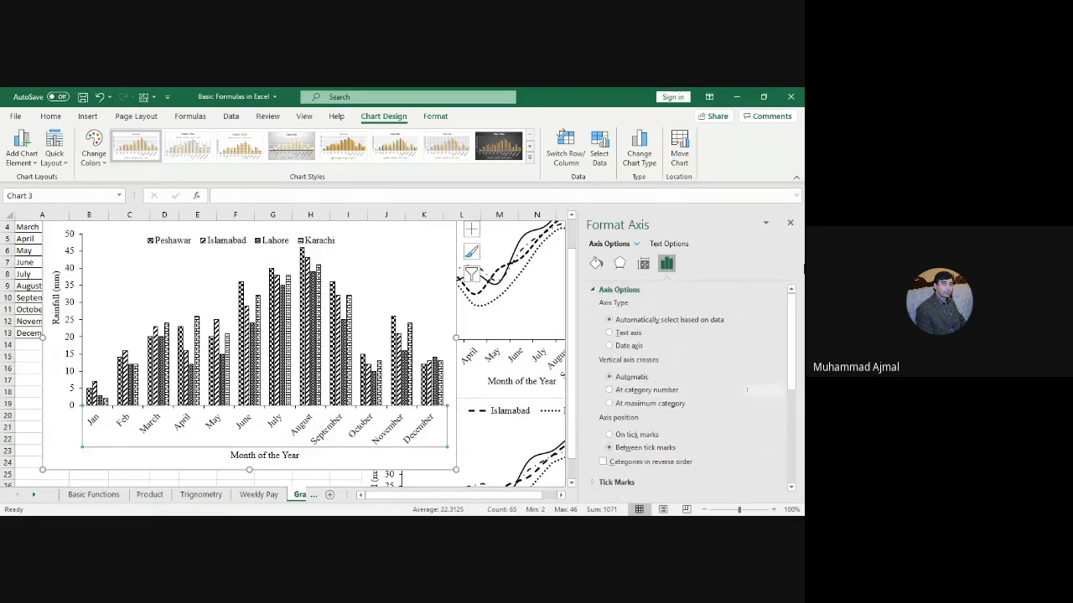
Step: In the axis Alignment settings, set the month labels' text direction to Vertical
{"action": "left_click", "coordinate": [642, 264]}
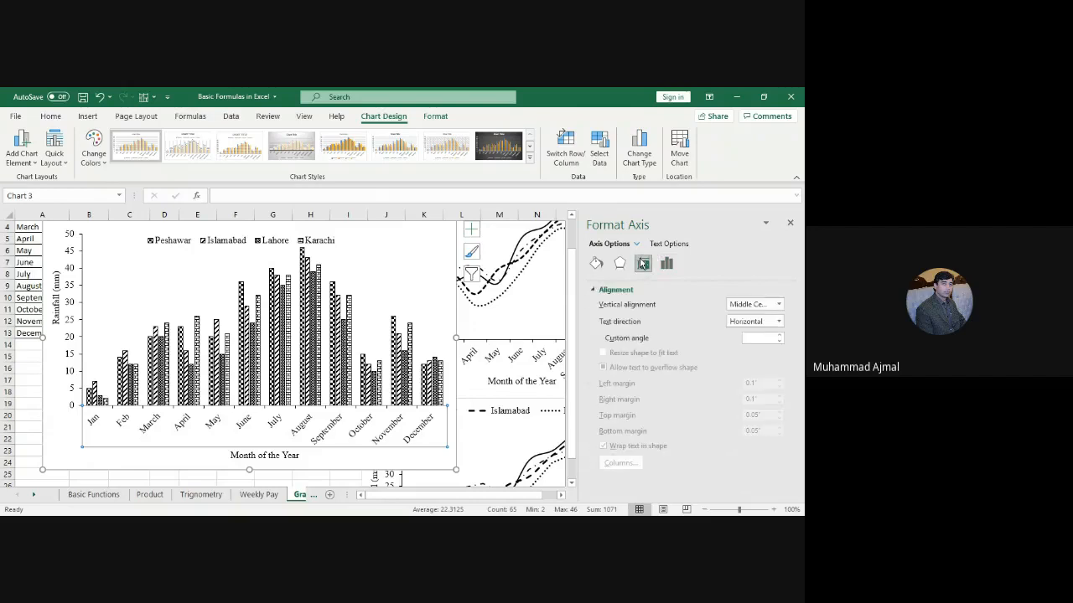
{"action": "left_click", "coordinate": [753, 305]}
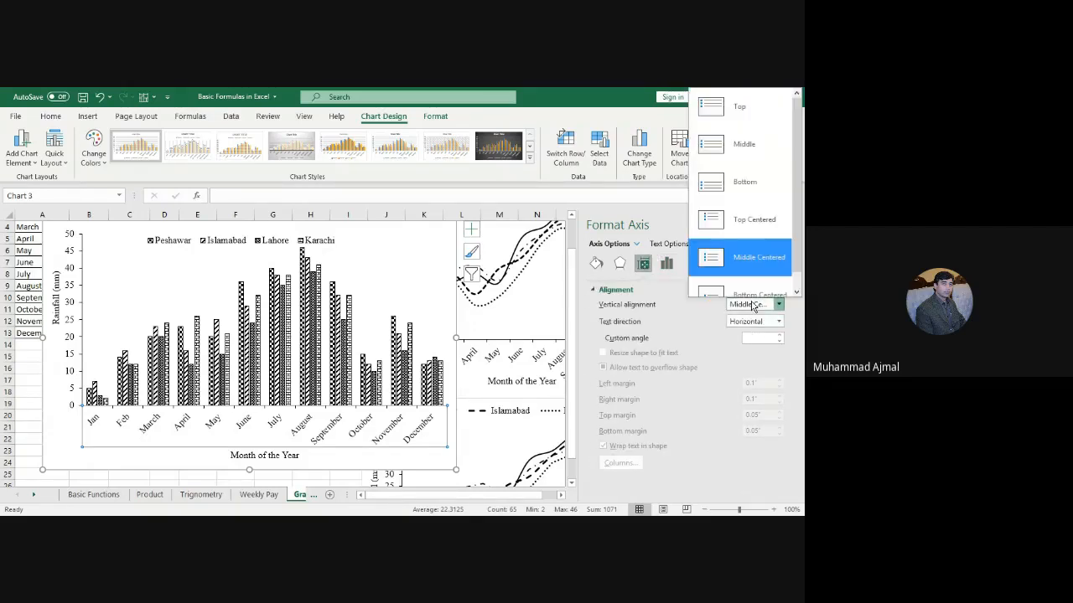
{"action": "left_click", "coordinate": [752, 328]}
{"action": "left_click", "coordinate": [752, 328]}
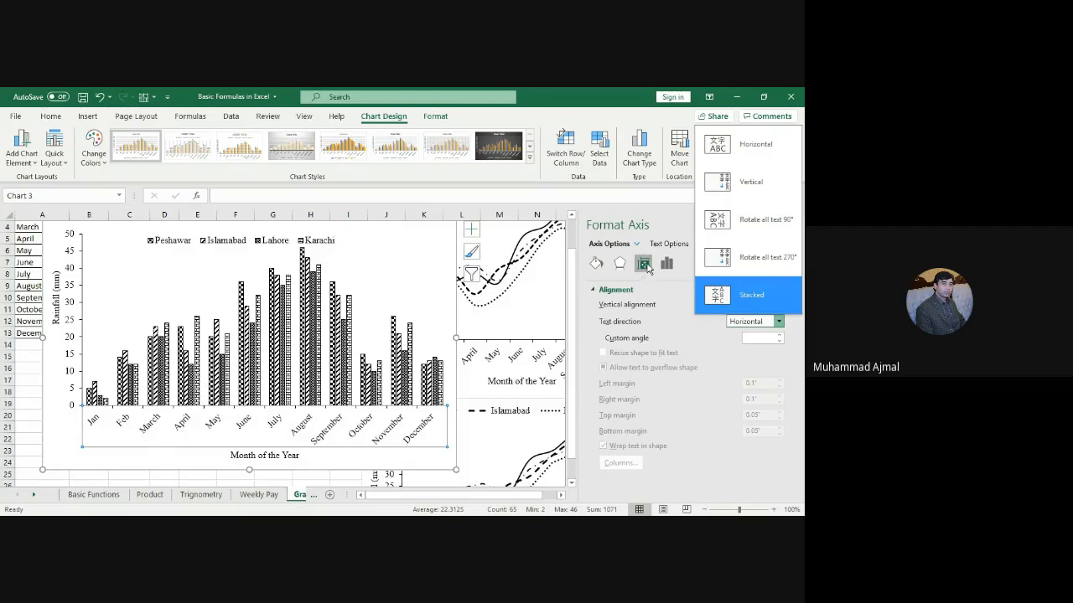
{"action": "left_click", "coordinate": [646, 267]}
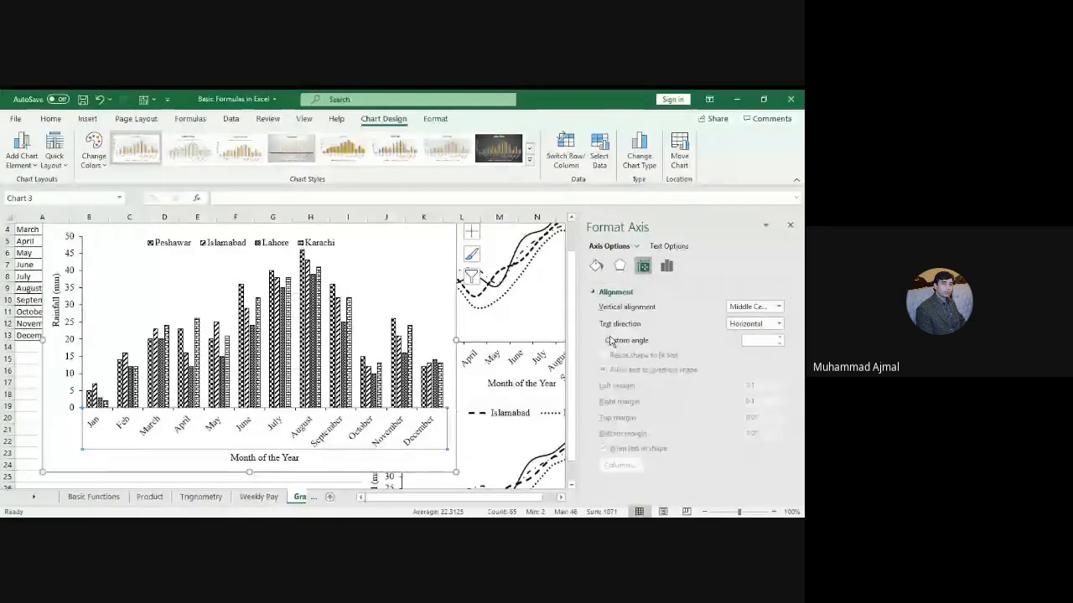
{"action": "left_click", "coordinate": [754, 324]}
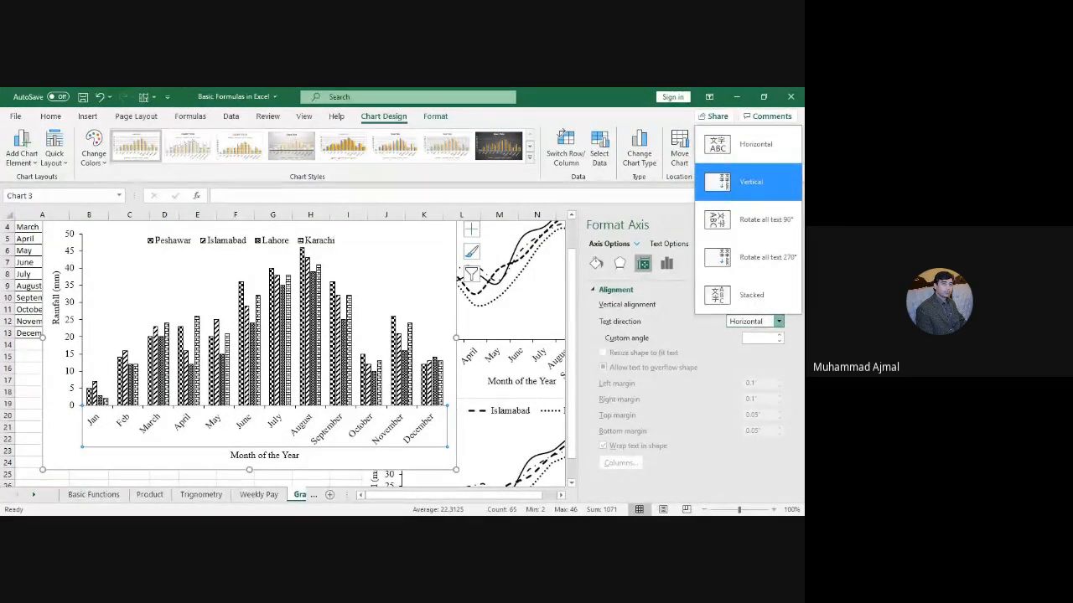
{"action": "left_click", "coordinate": [758, 182]}
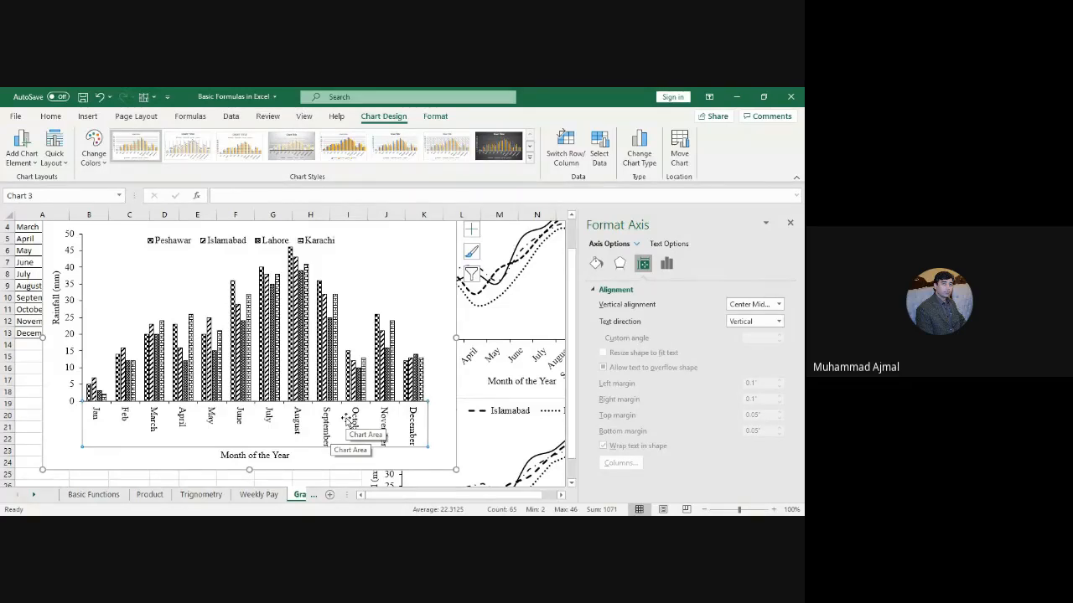
Step: Try Stacked and Rotate 270° text direction, then return the month labels to Horizontal
{"action": "left_click", "coordinate": [753, 324]}
{"action": "left_click", "coordinate": [748, 300]}
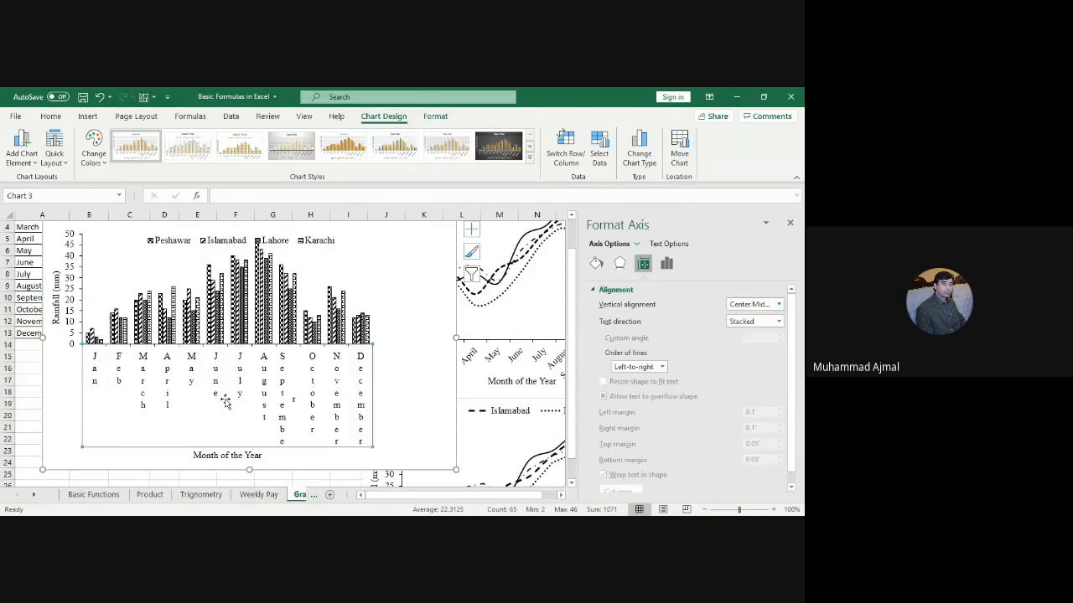
{"action": "left_click", "coordinate": [761, 322]}
{"action": "key", "text": "Up"}
{"action": "left_click", "coordinate": [752, 259]}
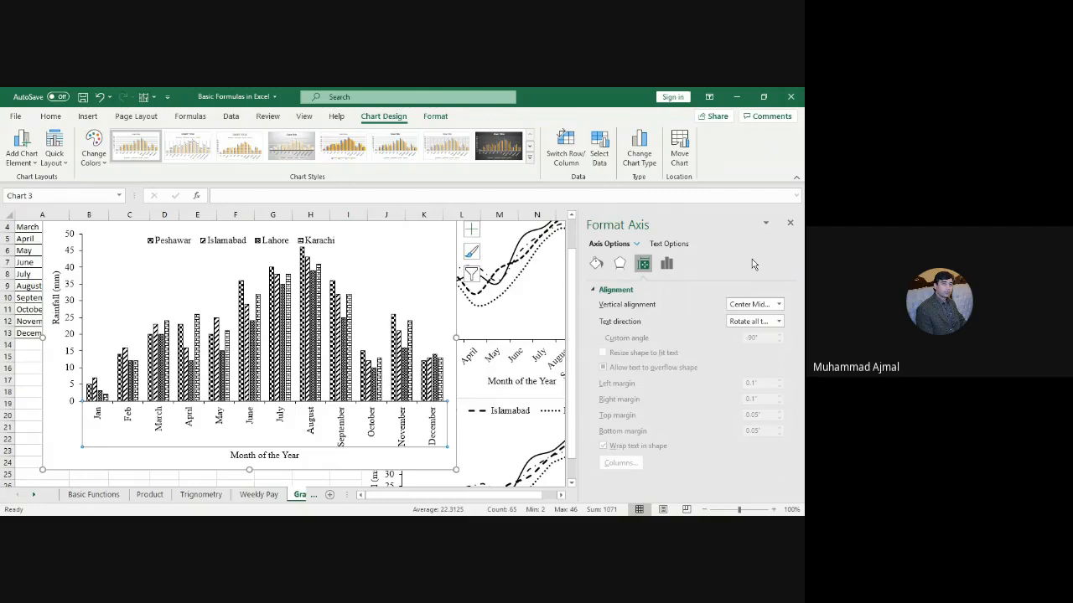
{"action": "left_click", "coordinate": [764, 322]}
{"action": "key", "text": "Up"}
{"action": "key", "text": "Up"}
{"action": "key", "text": "Up"}
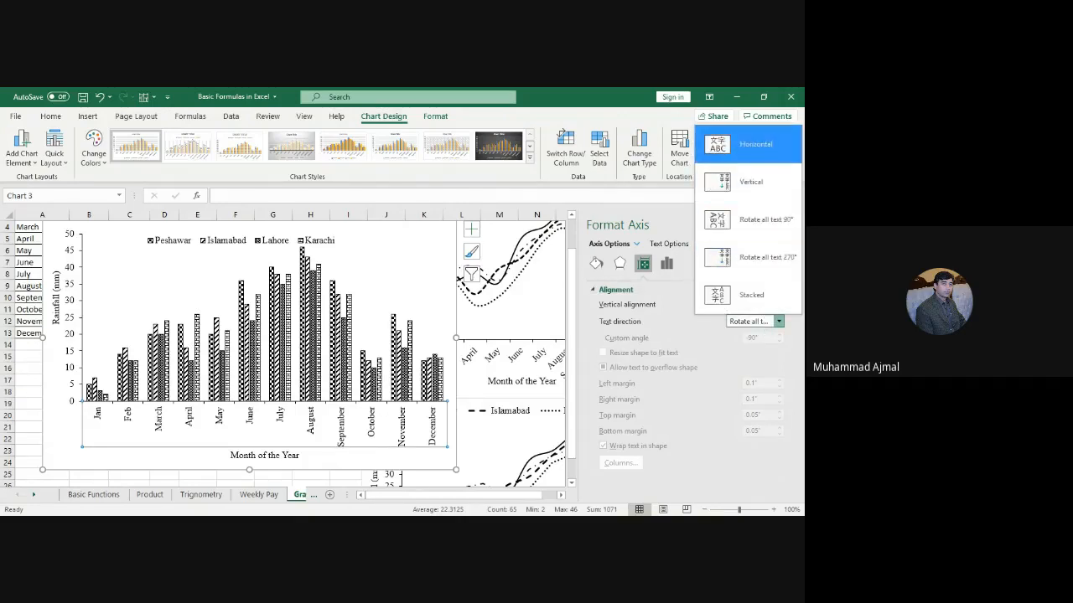
{"action": "left_click", "coordinate": [758, 156]}
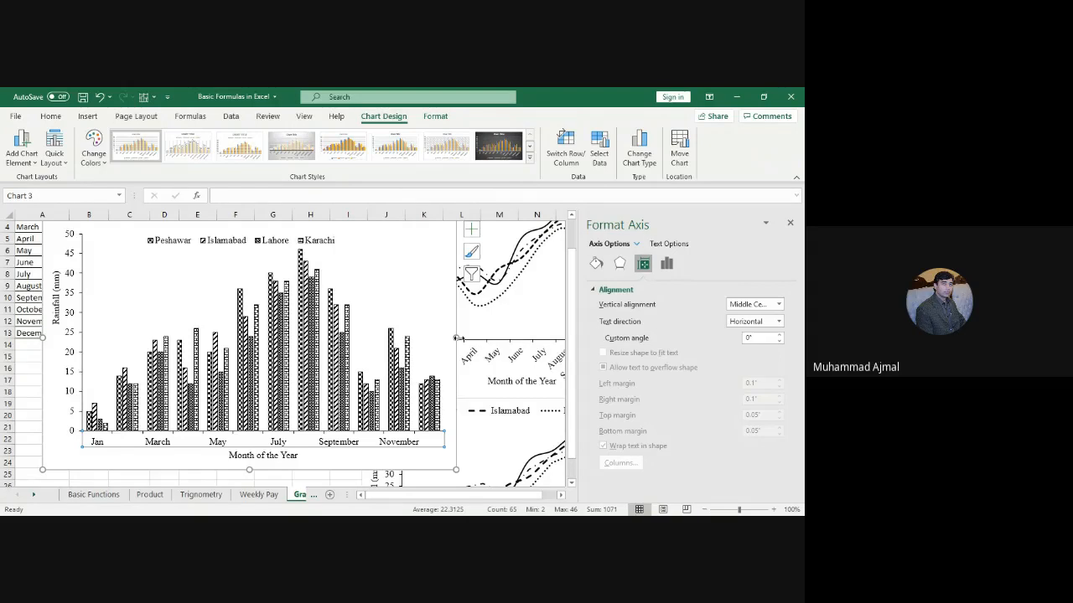
Step: Close the Format pane, widen the chart by its right edge, then narrow it back
{"action": "left_click", "coordinate": [457, 338]}
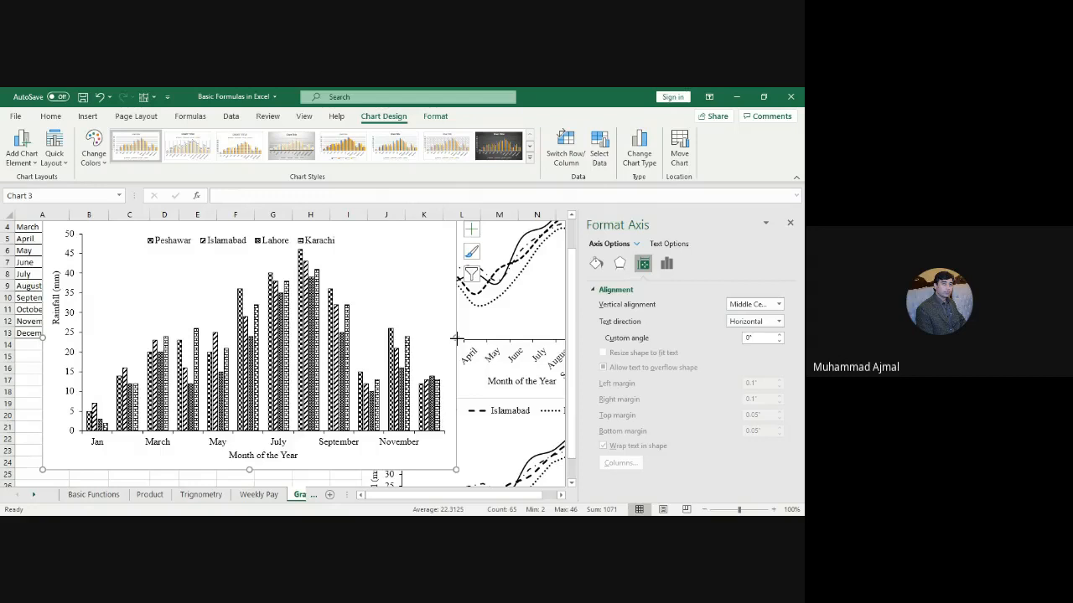
{"action": "left_click_drag", "start_coordinate": [457, 338], "coordinate": [526, 338]}
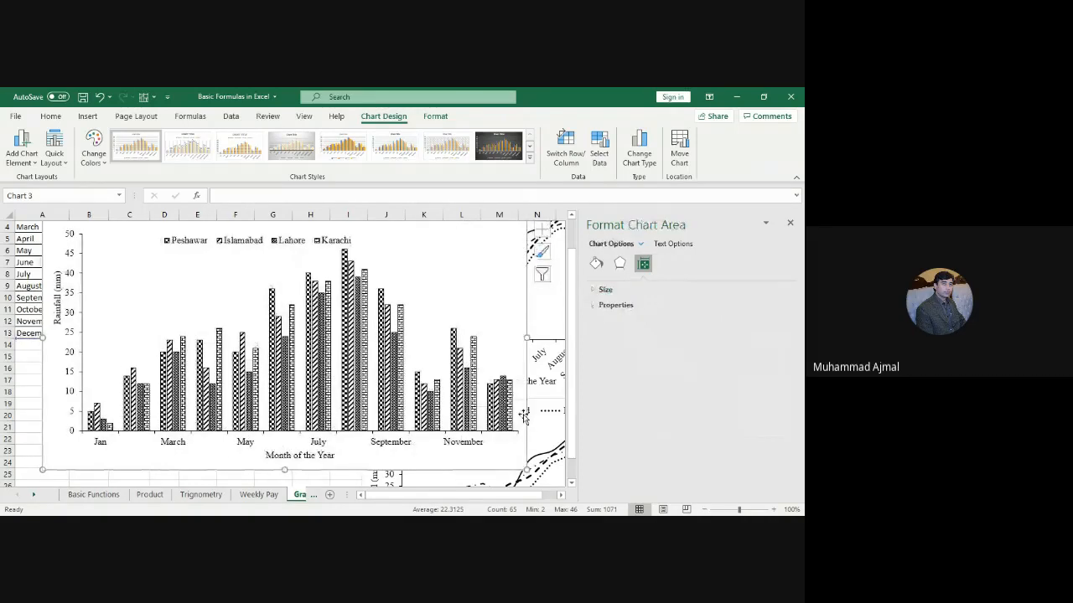
{"action": "left_click", "coordinate": [792, 221]}
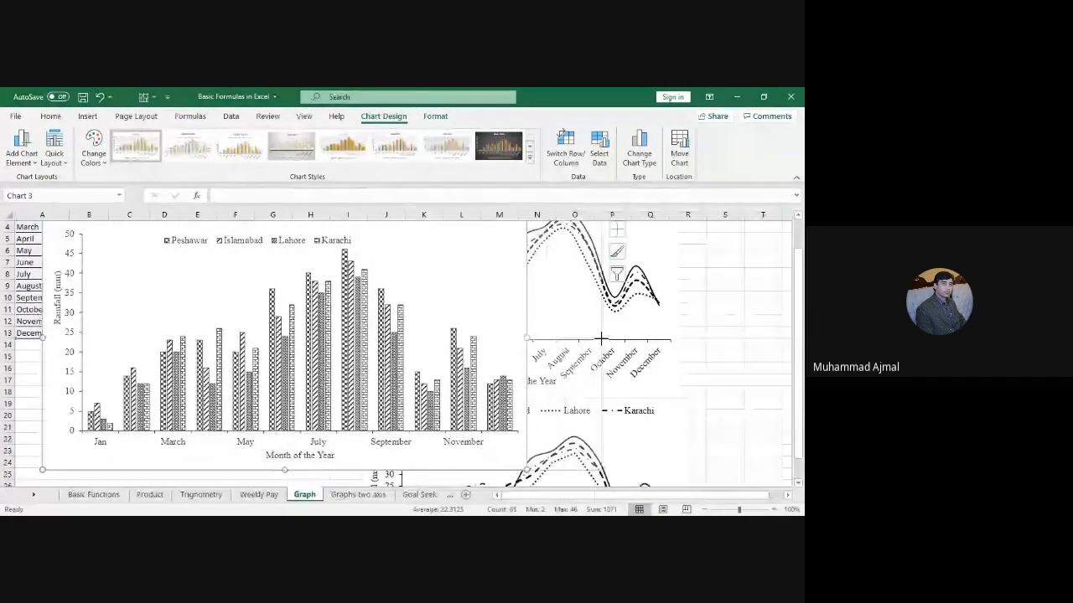
{"action": "left_click_drag", "start_coordinate": [601, 338], "coordinate": [600, 338]}
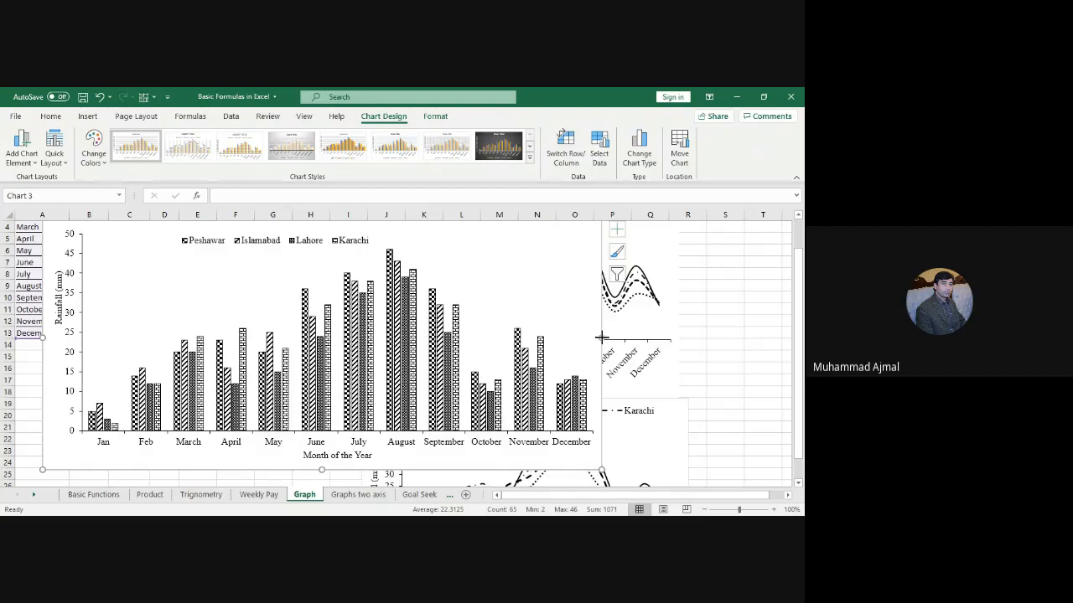
{"action": "left_click_drag", "start_coordinate": [601, 336], "coordinate": [410, 338]}
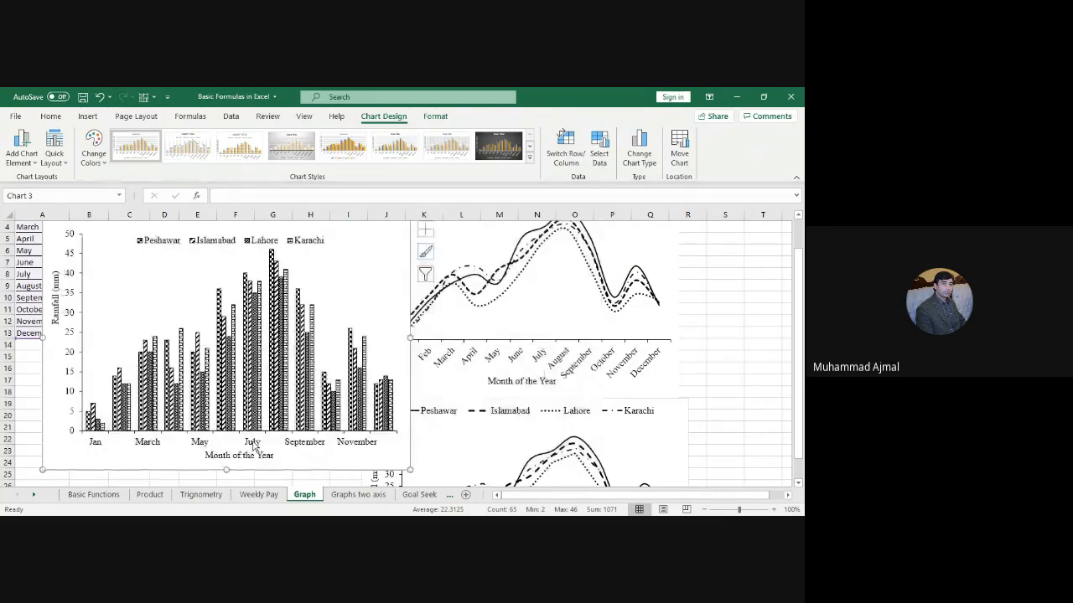
{"action": "left_click", "coordinate": [253, 445]}
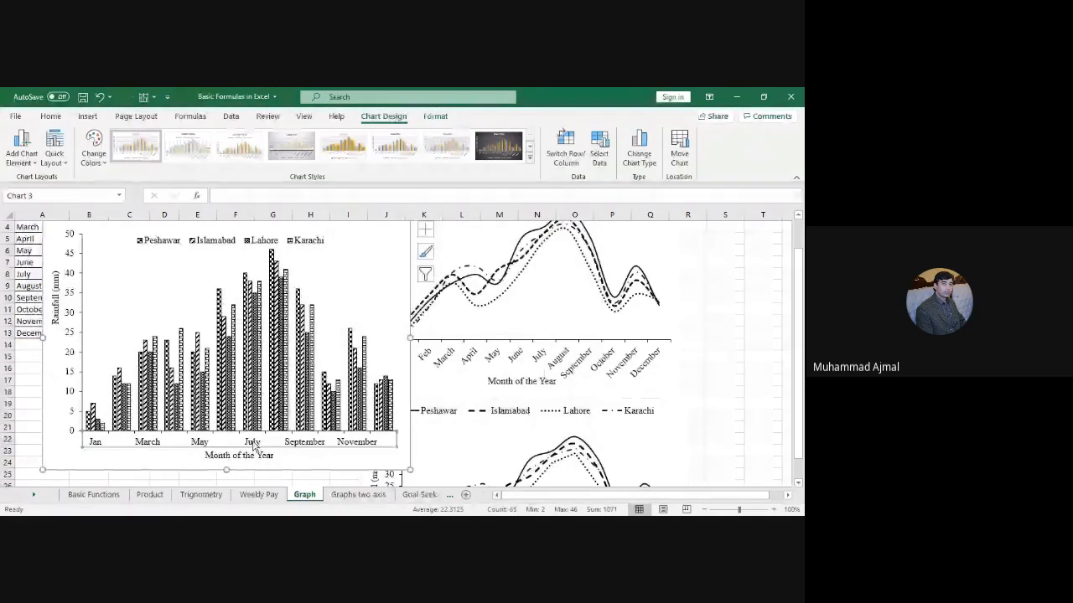
Step: Set the month axis labels' text direction to Rotate all text 90°
{"action": "double_click", "coordinate": [305, 448]}
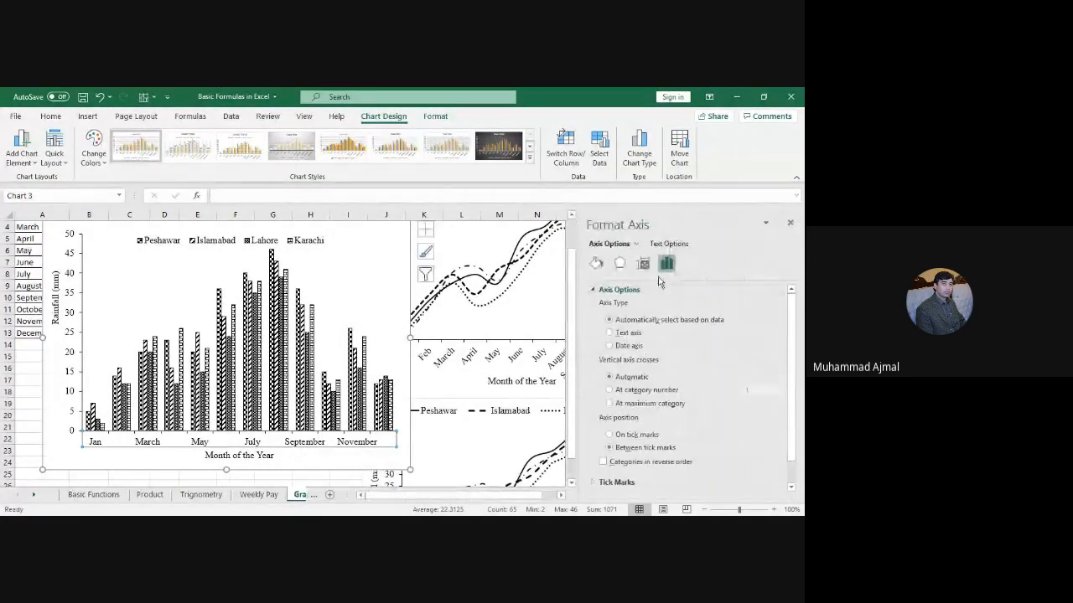
{"action": "left_click", "coordinate": [643, 264]}
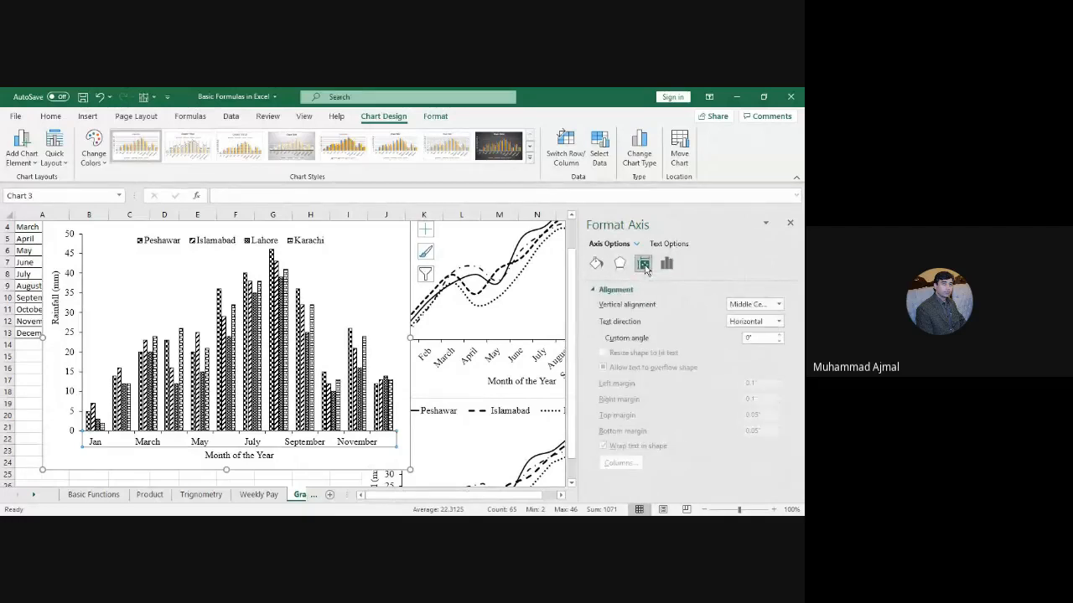
{"action": "left_click", "coordinate": [742, 324]}
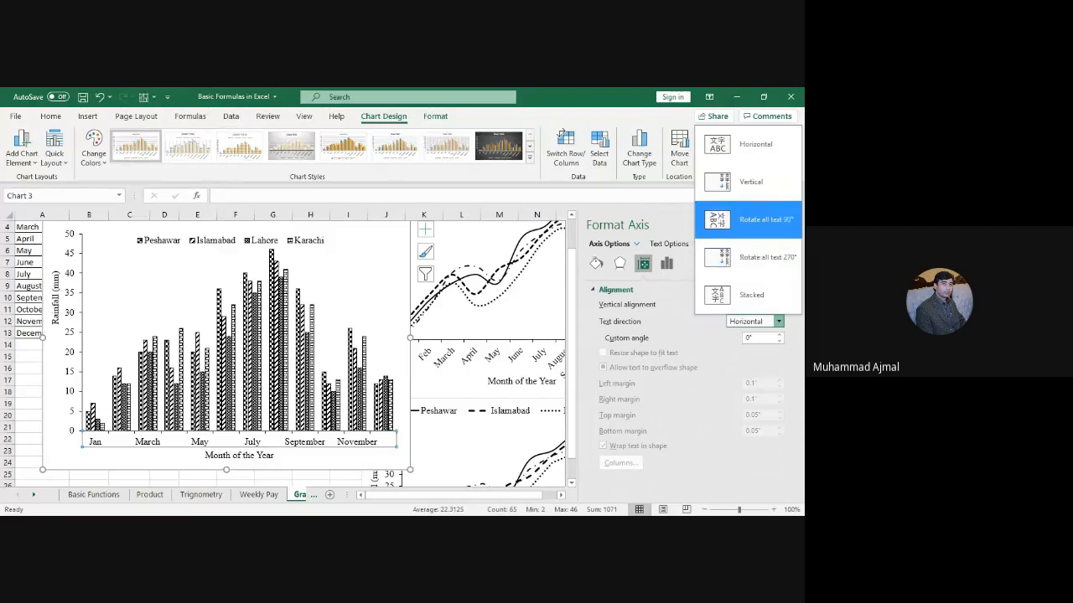
{"action": "left_click", "coordinate": [766, 223]}
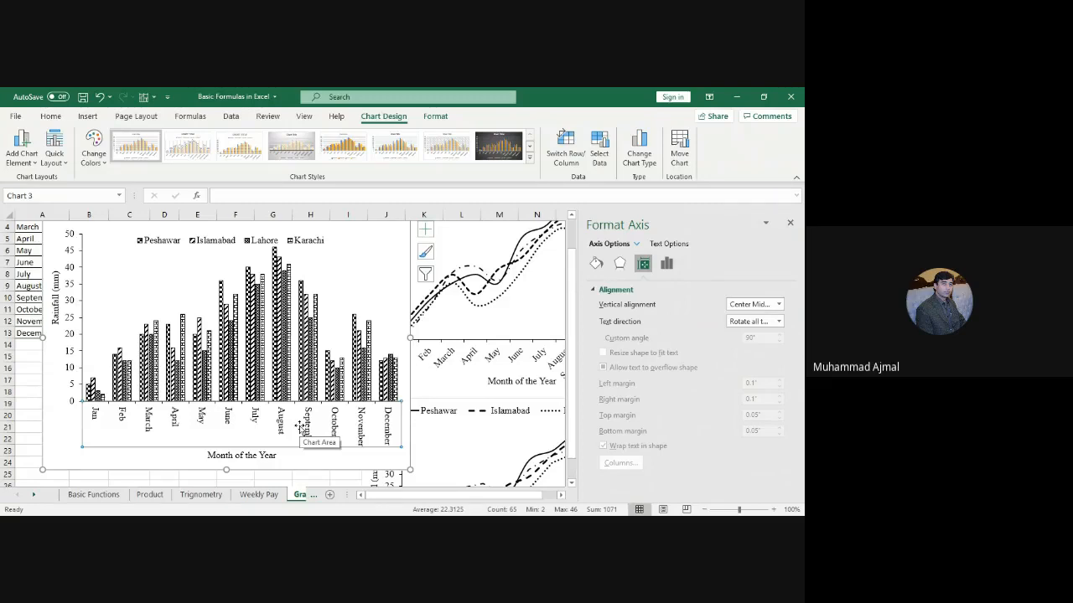
Step: Move the legend left near the vertical axis and widen it so the four city entries spread out
{"action": "left_click", "coordinate": [261, 246]}
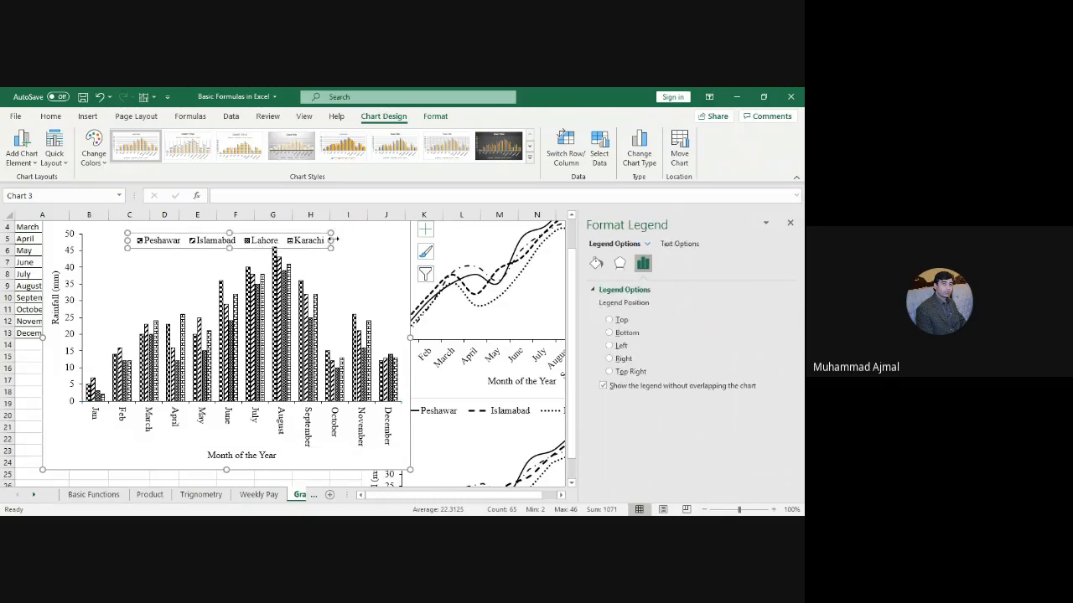
{"action": "left_click_drag", "start_coordinate": [333, 240], "coordinate": [386, 241]}
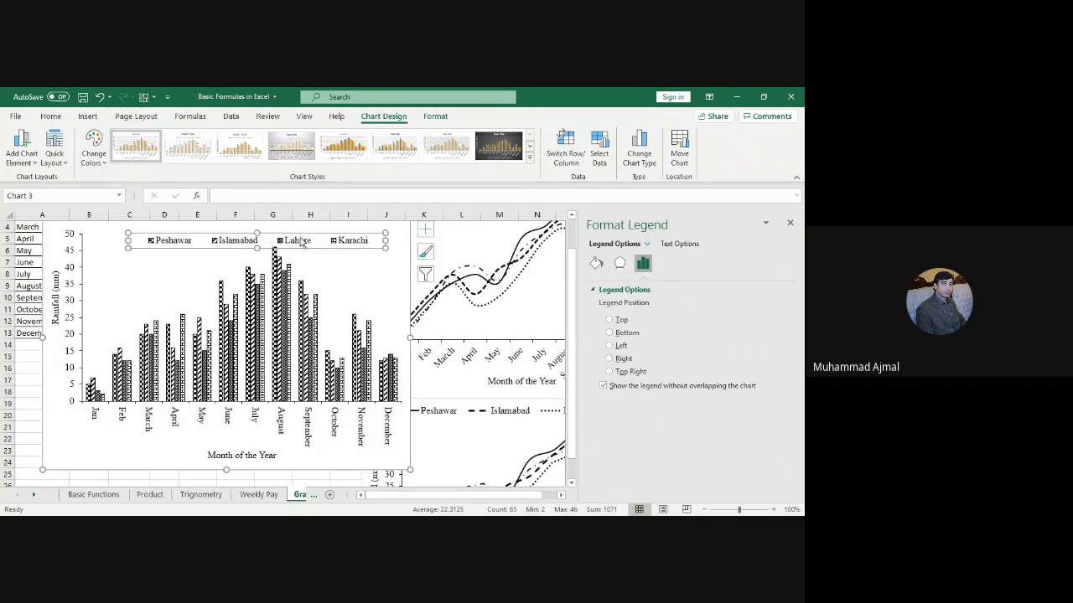
{"action": "left_click_drag", "start_coordinate": [300, 235], "coordinate": [286, 242]}
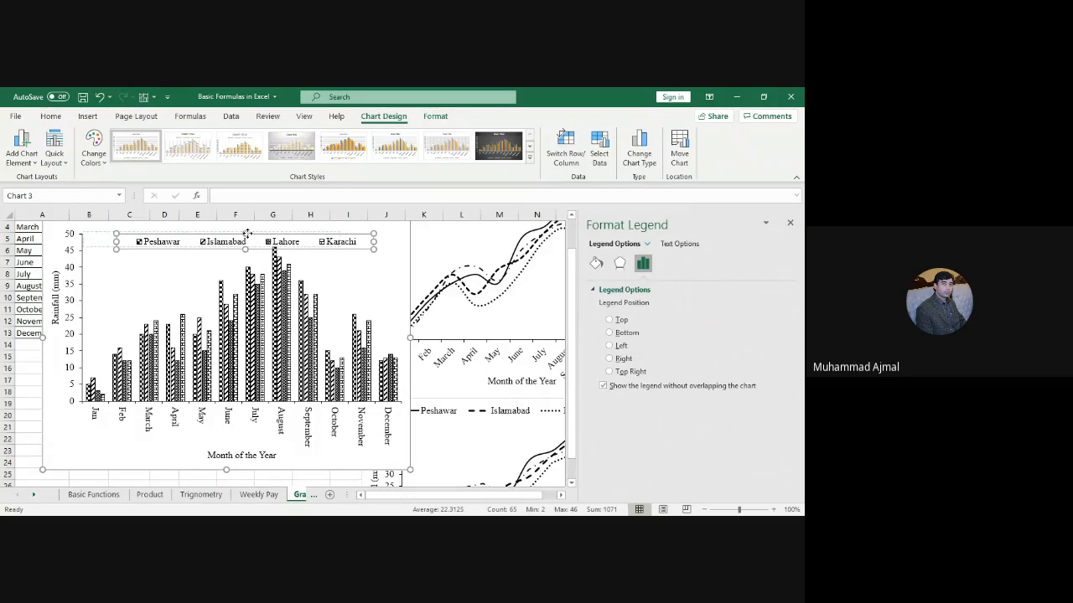
{"action": "left_click_drag", "start_coordinate": [249, 234], "coordinate": [218, 231]}
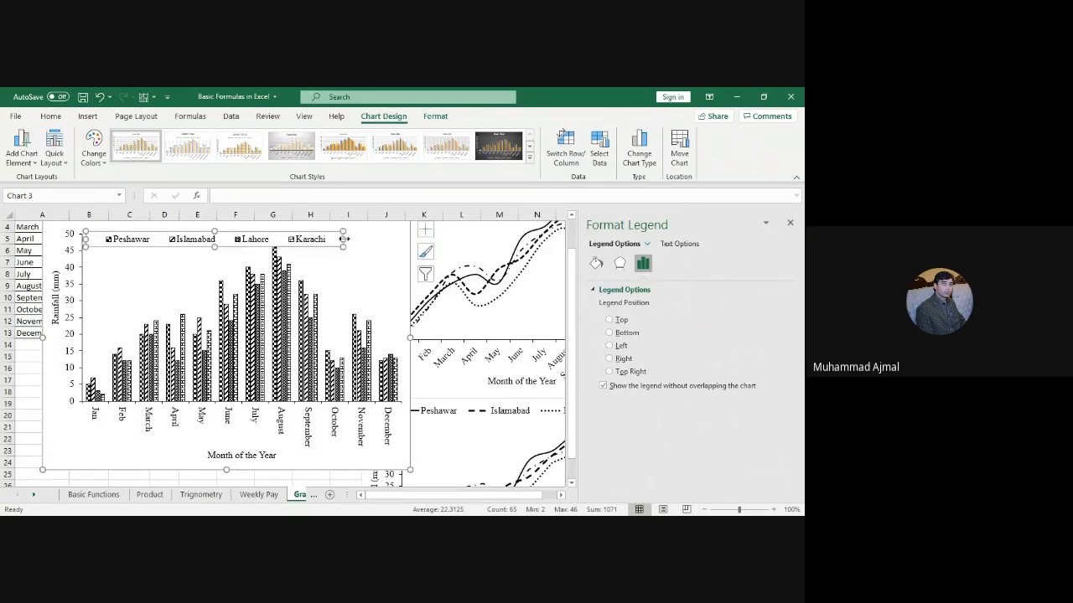
{"action": "left_click_drag", "start_coordinate": [393, 243], "coordinate": [392, 241]}
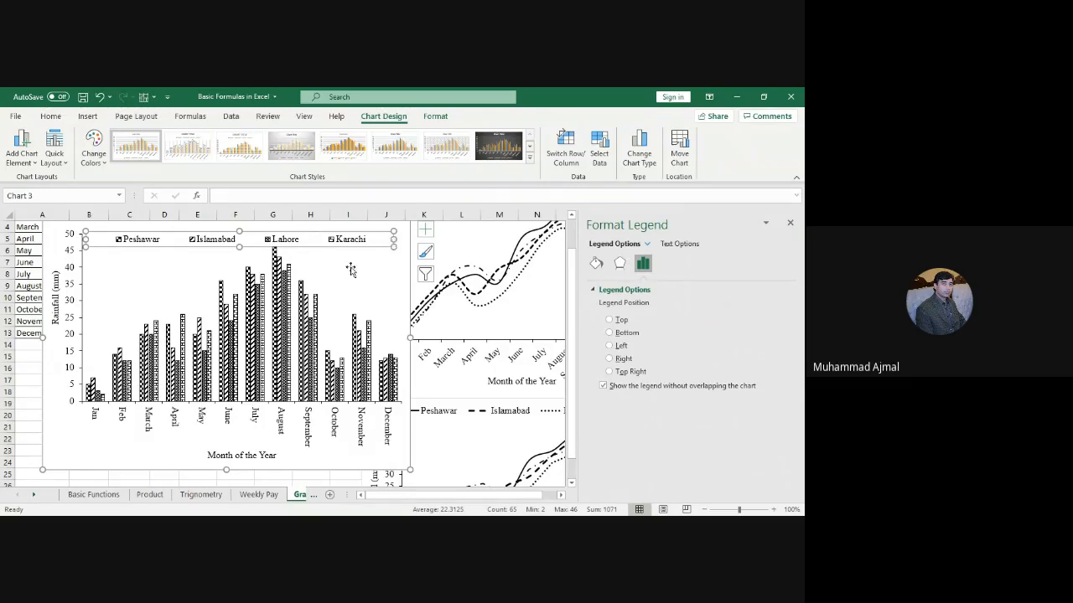
{"action": "left_click", "coordinate": [97, 465]}
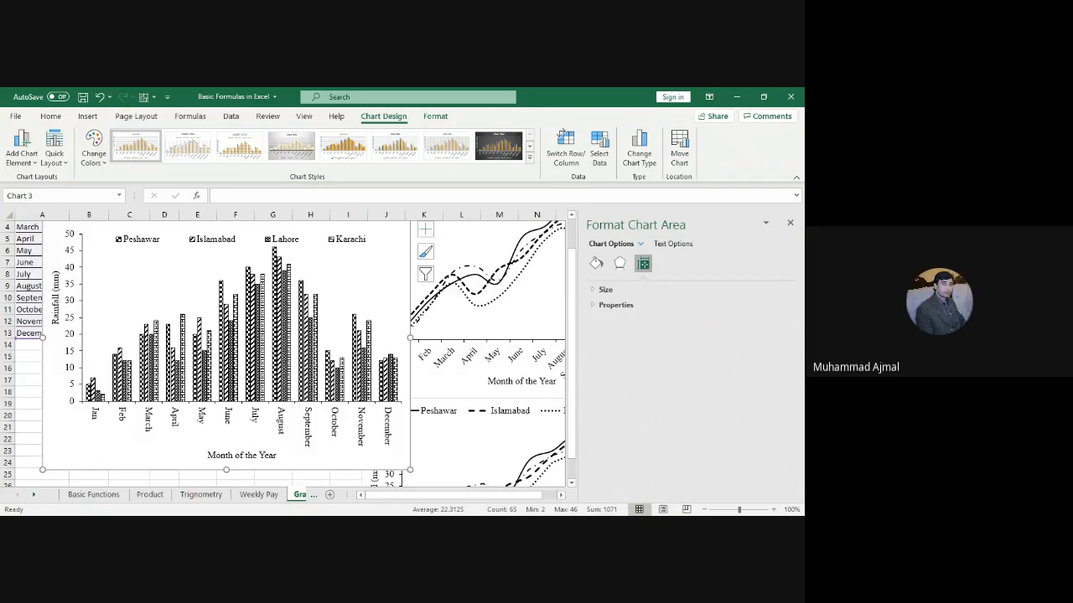
{"action": "key", "text": "alt+Tab"}
Step: Switch the rainfall chart to Line with Markers, then undo back to clustered columns
{"action": "left_click", "coordinate": [641, 162]}
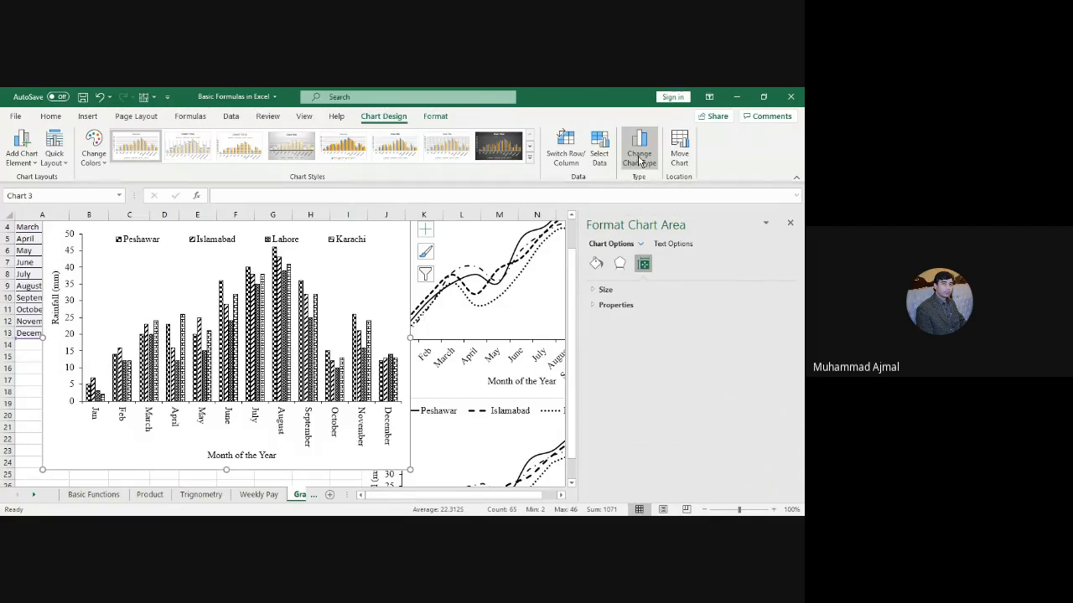
{"action": "left_click", "coordinate": [640, 160]}
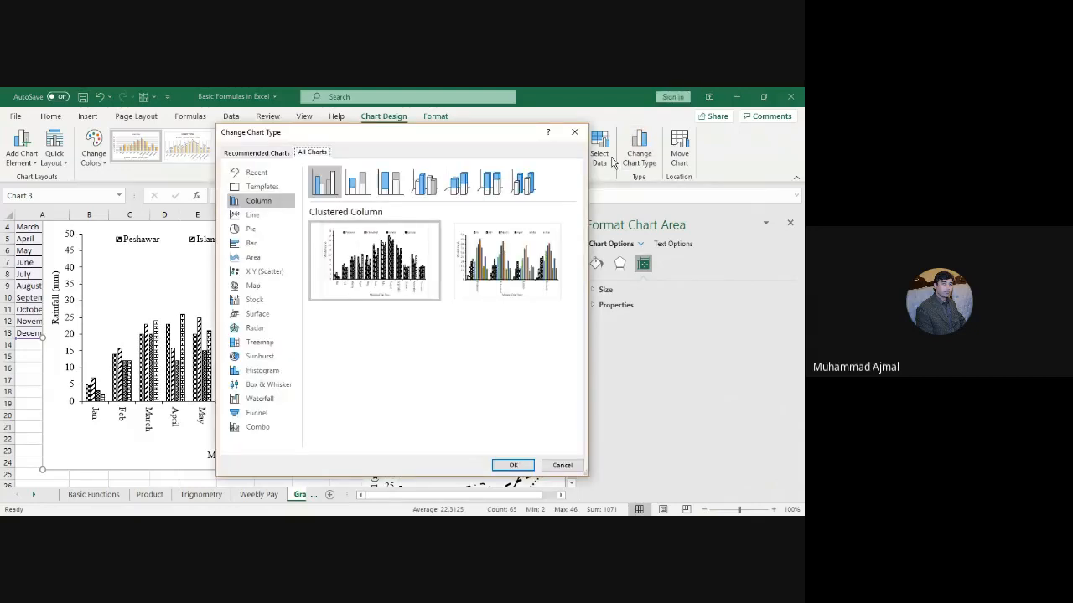
{"action": "left_click_drag", "start_coordinate": [501, 139], "coordinate": [673, 156]}
{"action": "left_click_drag", "start_coordinate": [691, 132], "coordinate": [692, 128]}
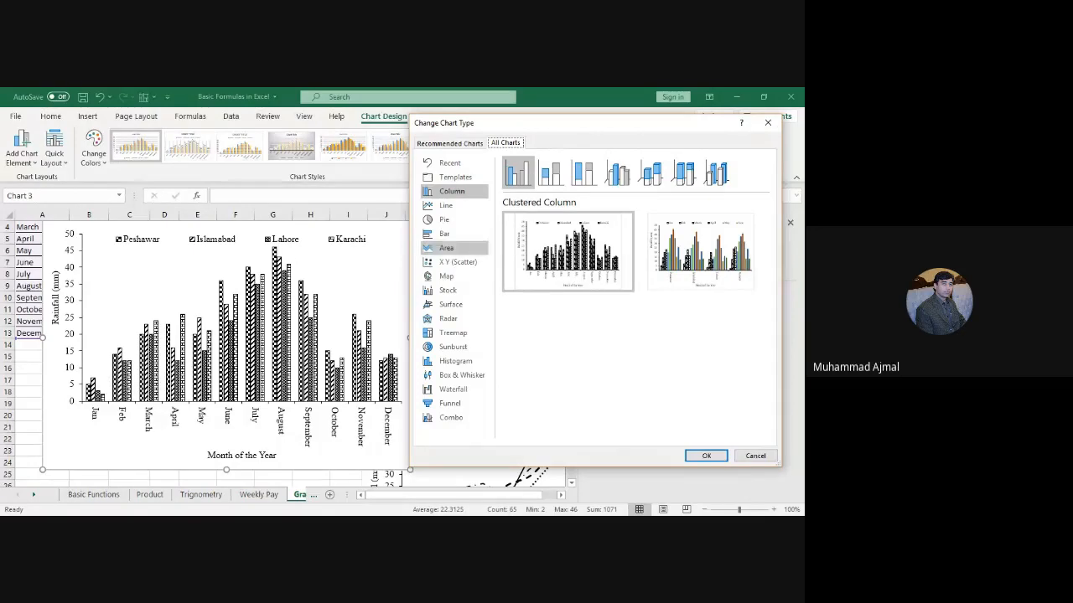
{"action": "left_click", "coordinate": [446, 205]}
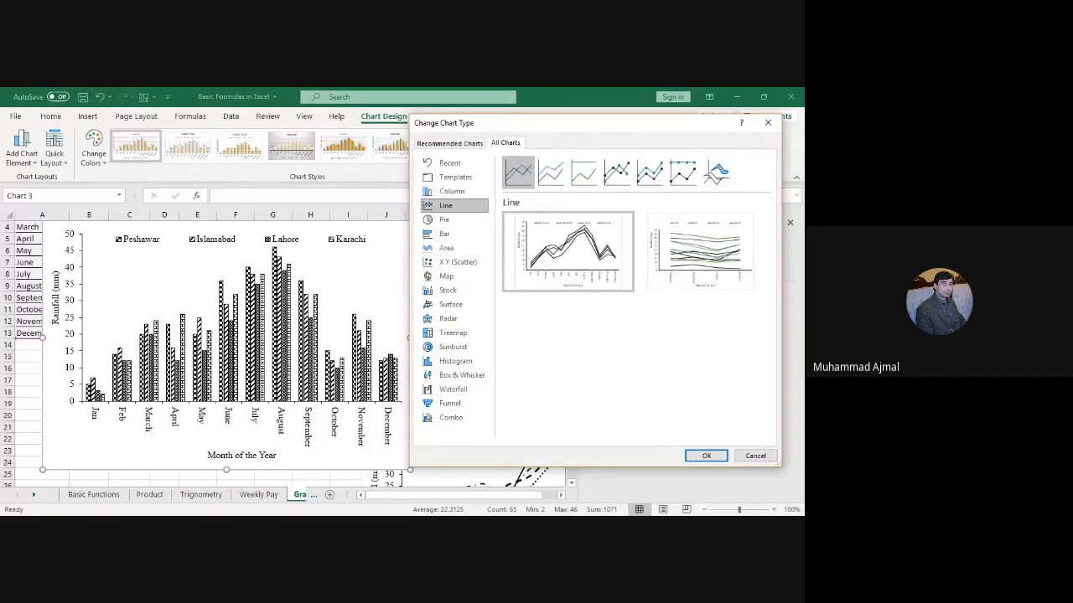
{"action": "left_click", "coordinate": [616, 171]}
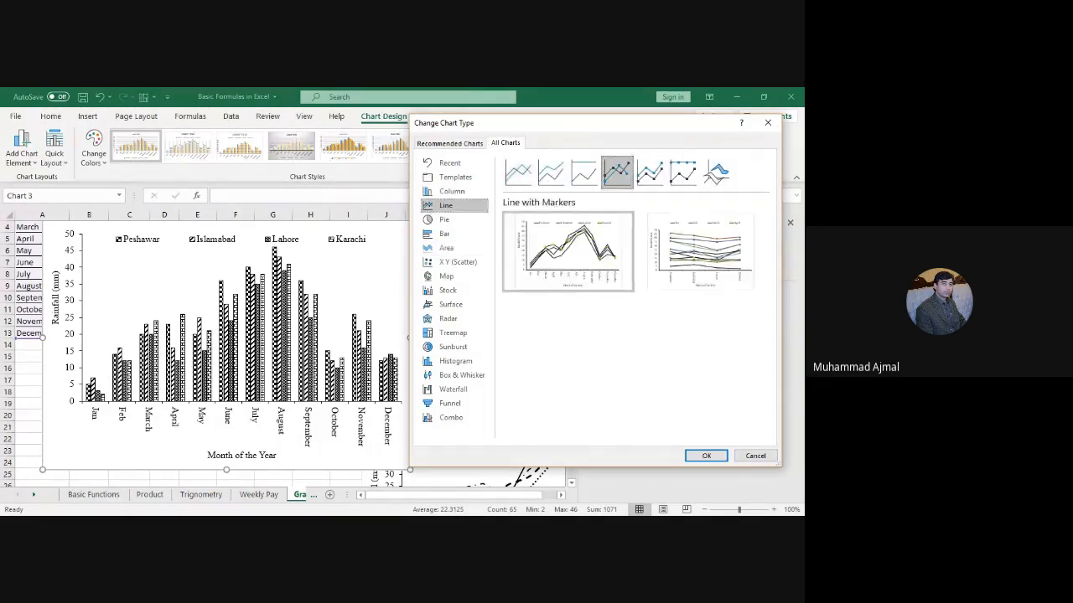
{"action": "mouse_move", "coordinate": [568, 251]}
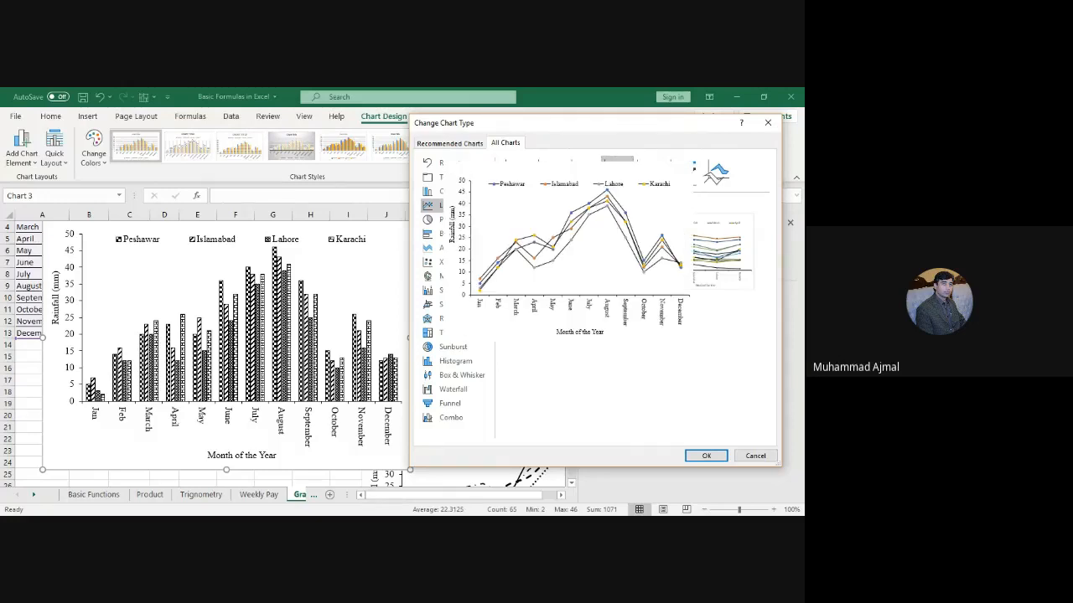
{"action": "key", "text": "Return"}
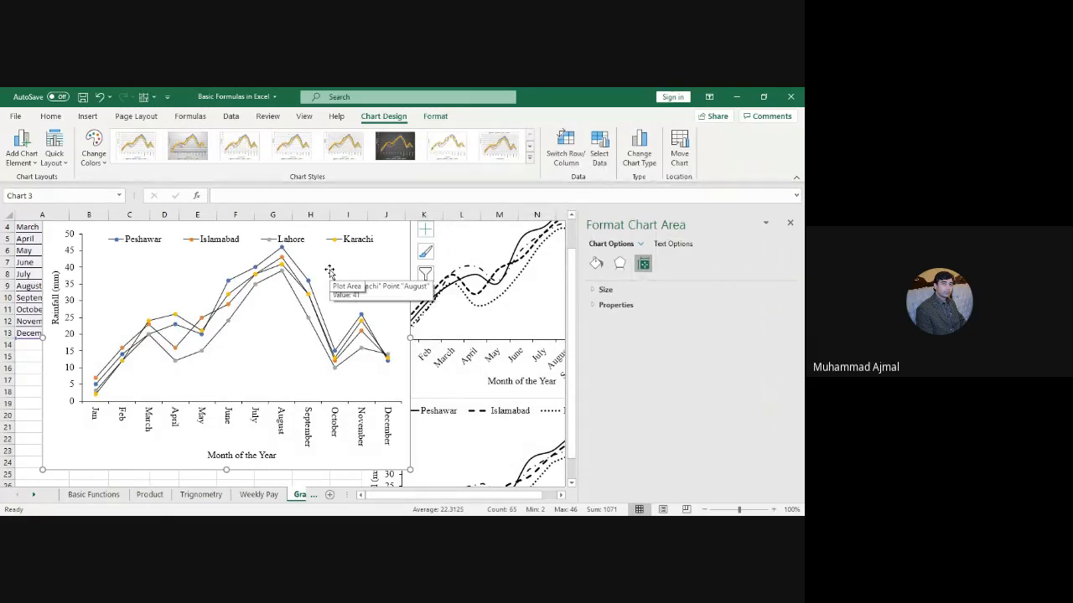
{"action": "key", "text": "ctrl+z"}
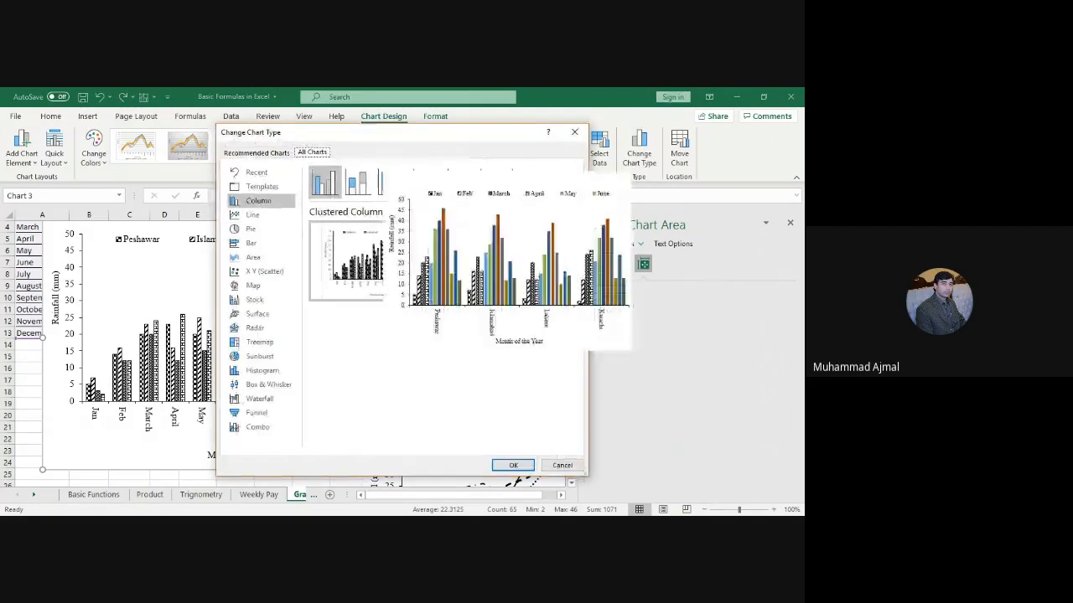
Step: Change the rainfall chart type to a 3-D pie
{"action": "left_click", "coordinate": [250, 228]}
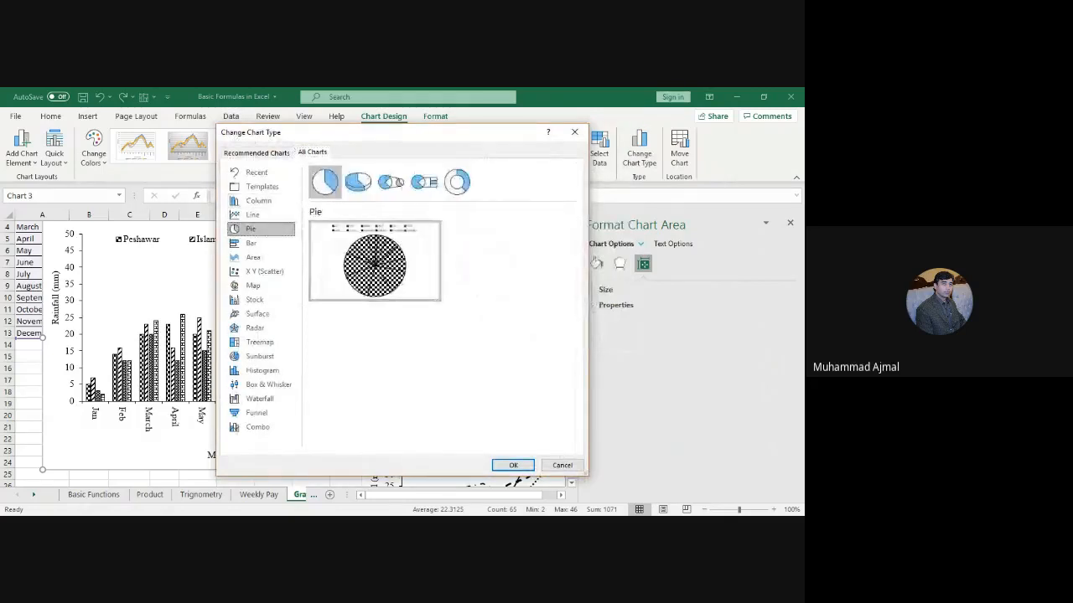
{"action": "left_click", "coordinate": [357, 182]}
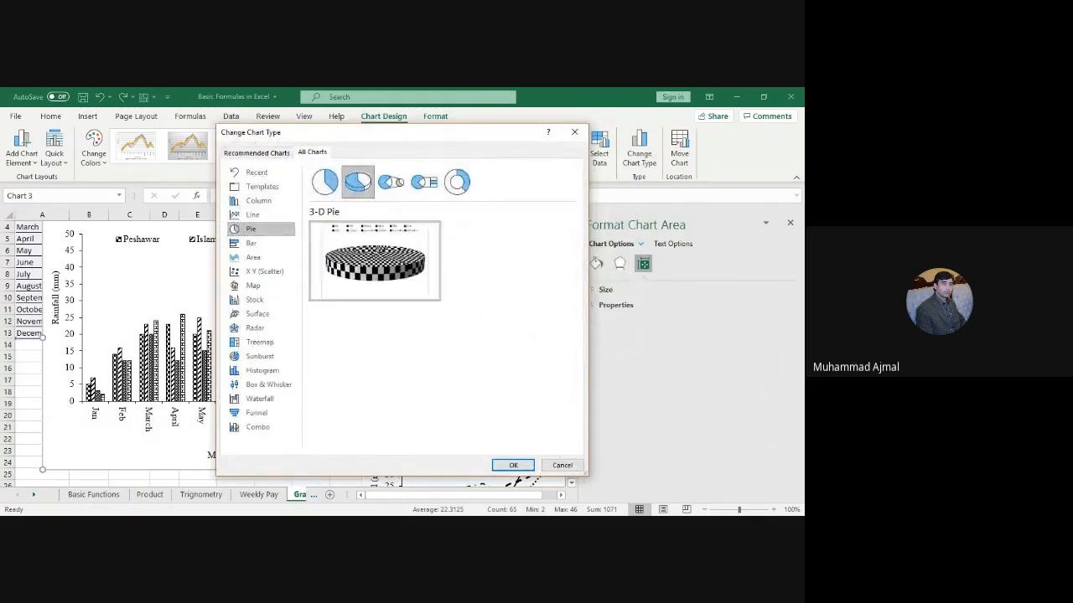
{"action": "mouse_move", "coordinate": [375, 260]}
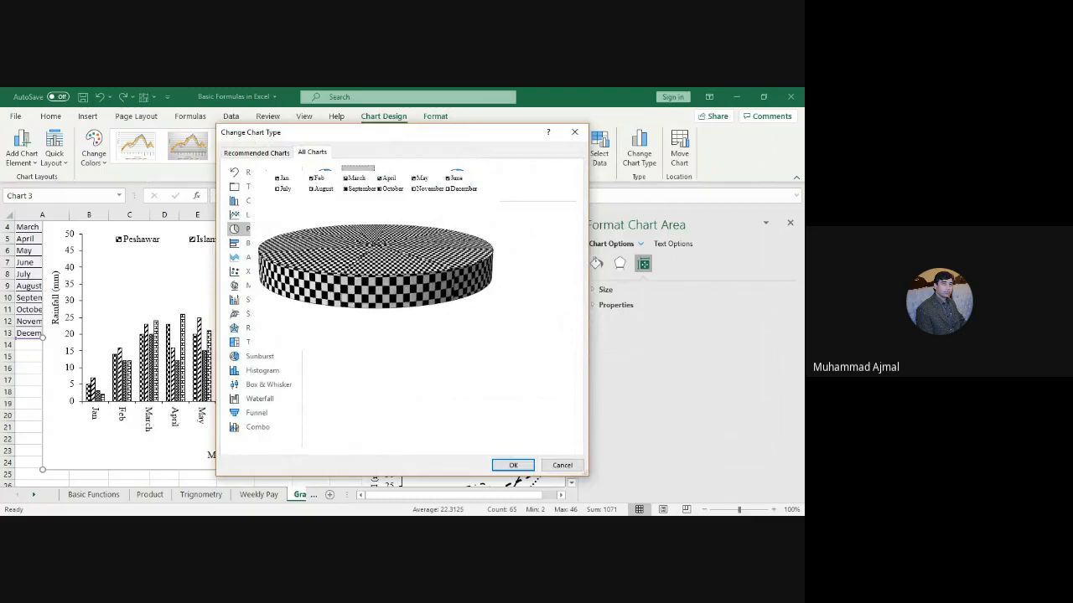
{"action": "key", "text": "Escape"}
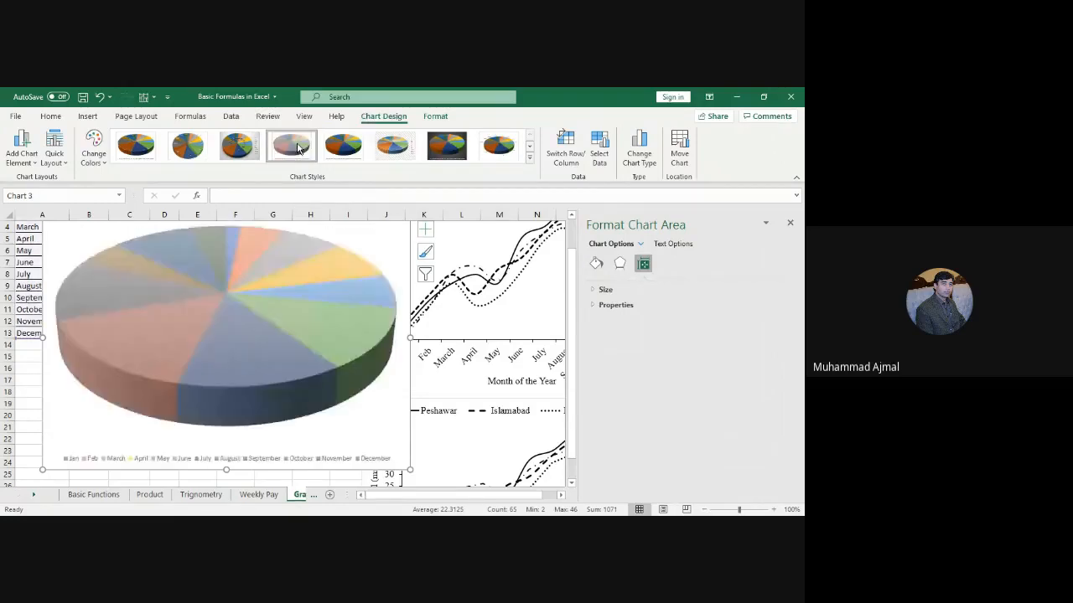
Step: Try Chart Styles 1, 8 and 4 on the pie, then undo back to patterned clustered columns
{"action": "left_click", "coordinate": [142, 153]}
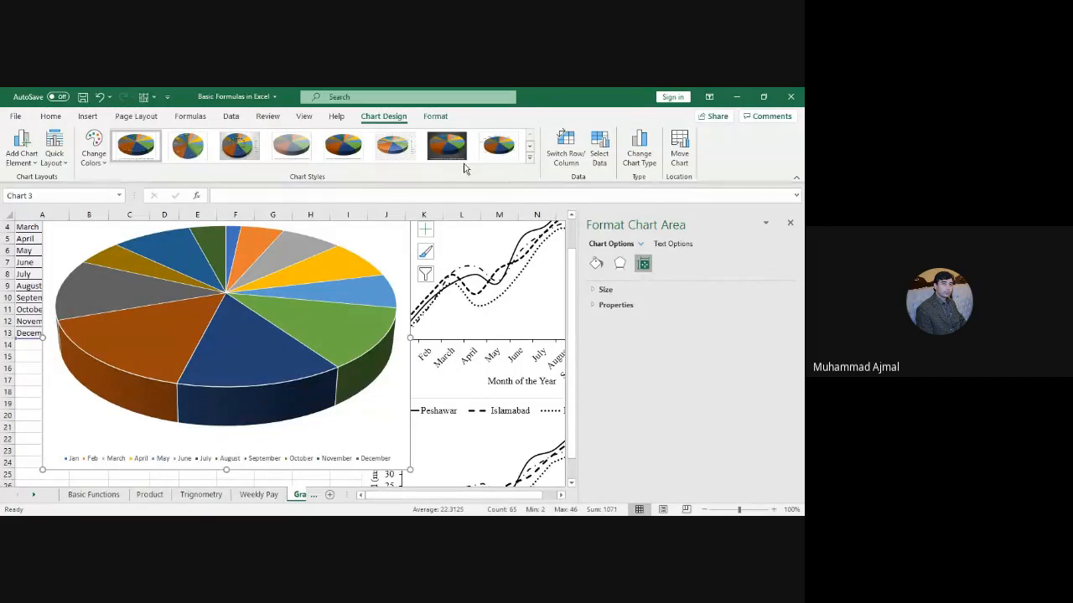
{"action": "left_click", "coordinate": [498, 147]}
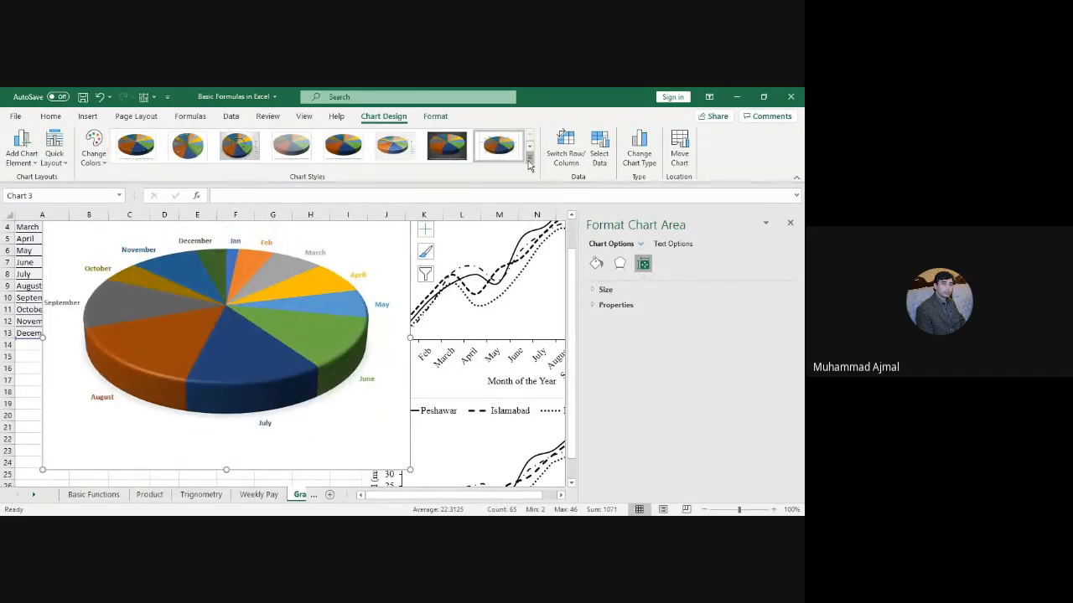
{"action": "left_click", "coordinate": [529, 158]}
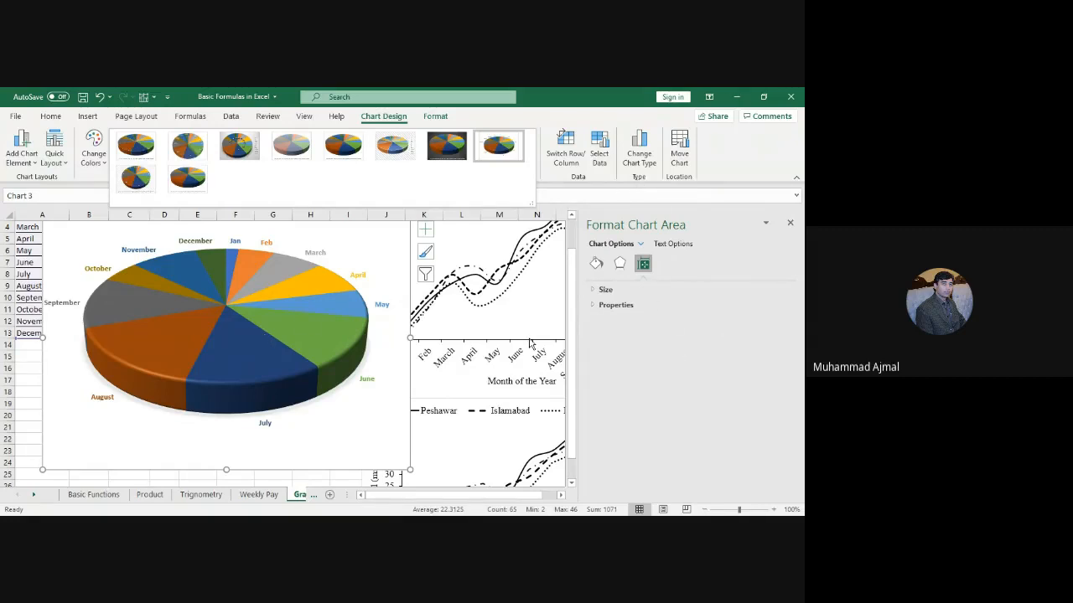
{"action": "left_click", "coordinate": [492, 406]}
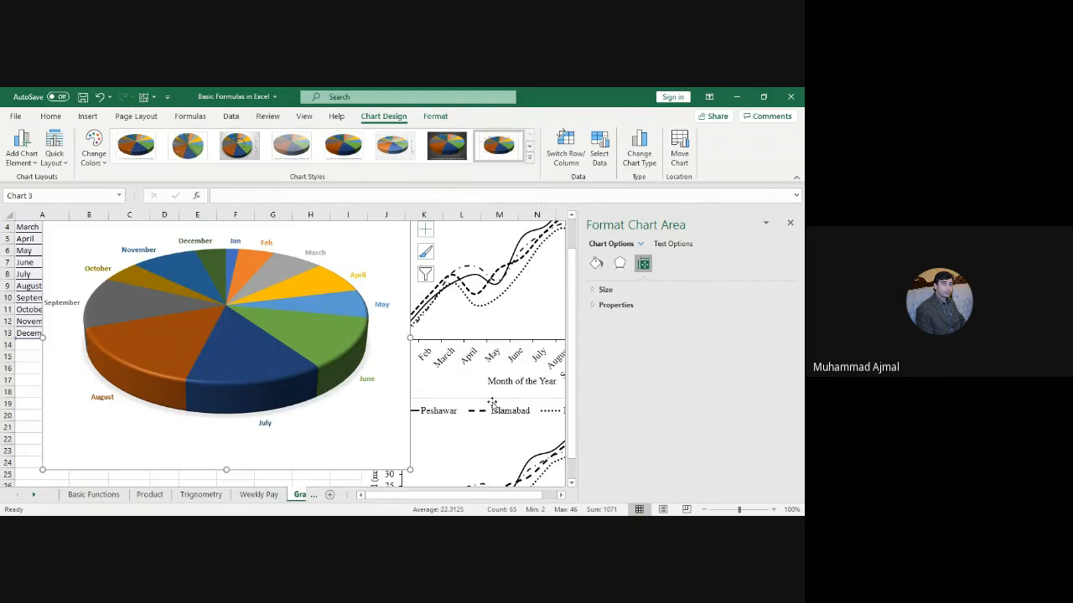
{"action": "key", "text": "ctrl+z"}
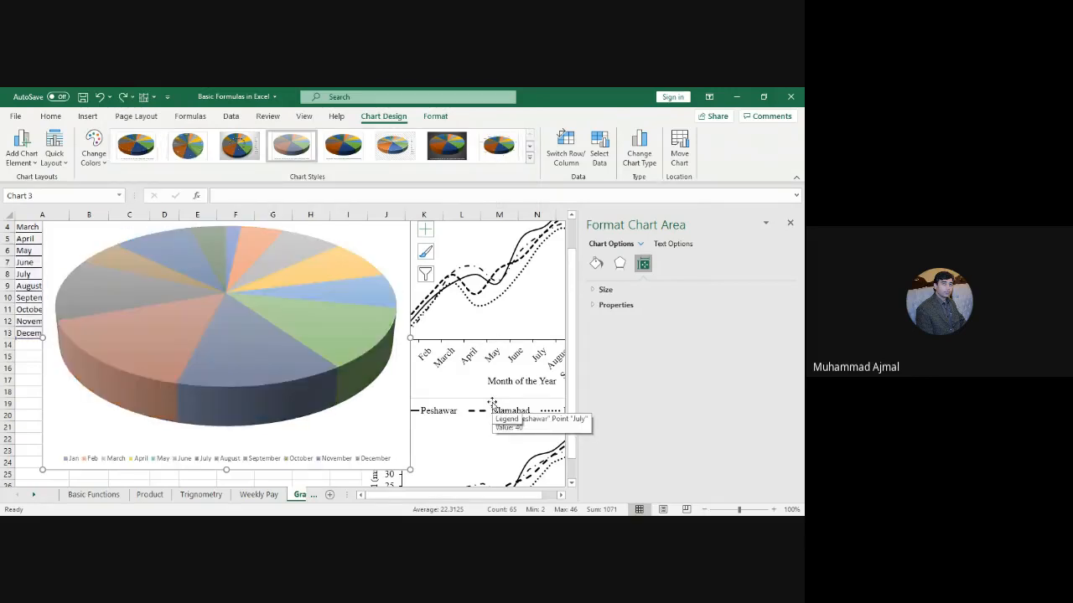
{"action": "key", "text": "ctrl+z"}
{"action": "key", "text": "ctrl+z"}
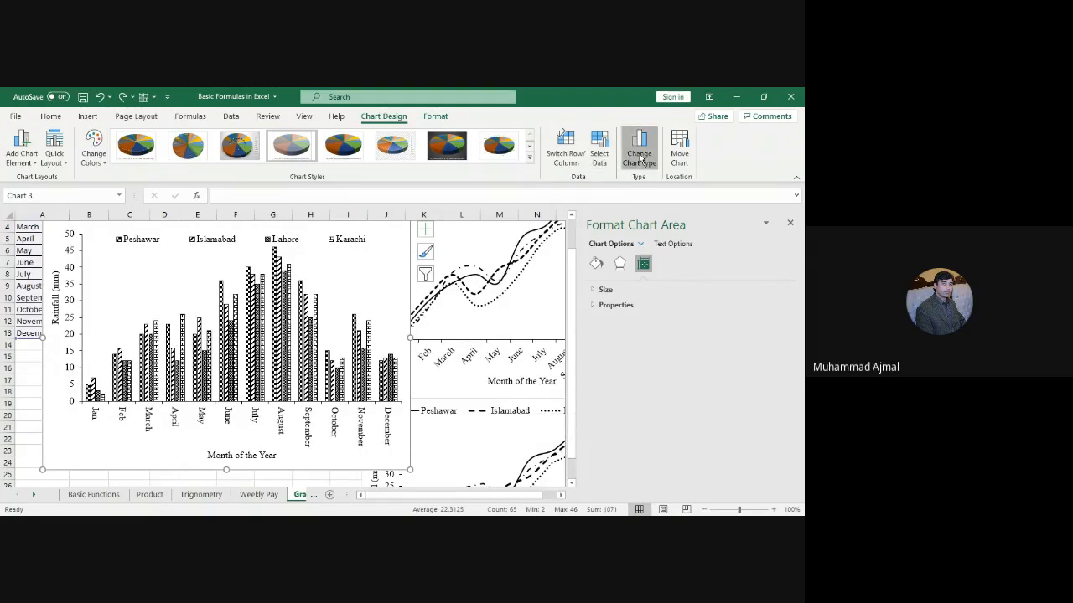
Step: Switch the rainfall chart to a 3-D surface chart
{"action": "left_click", "coordinate": [639, 155]}
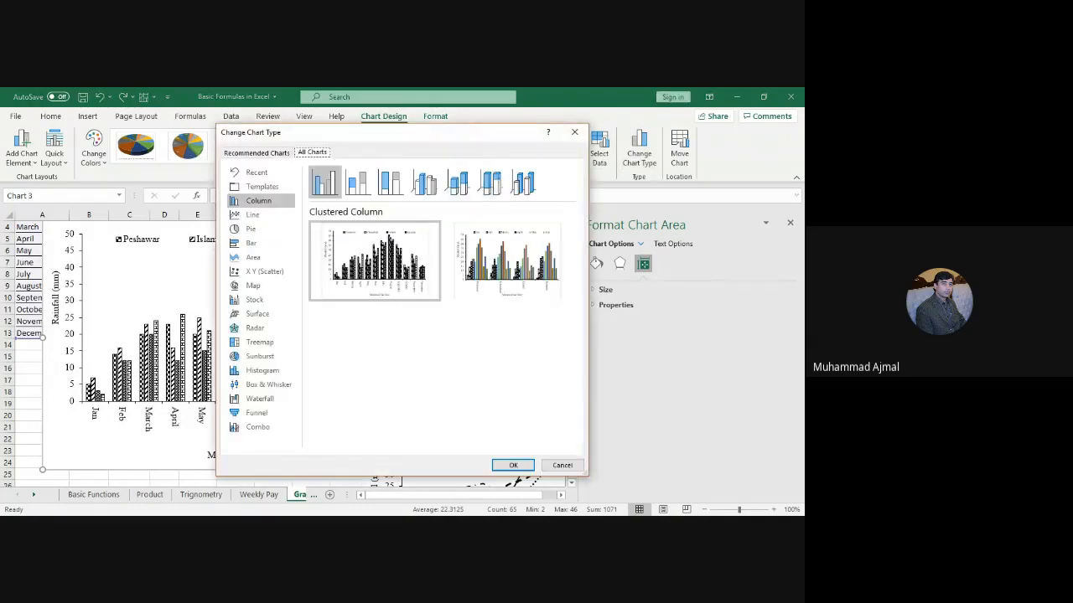
{"action": "left_click", "coordinate": [258, 314]}
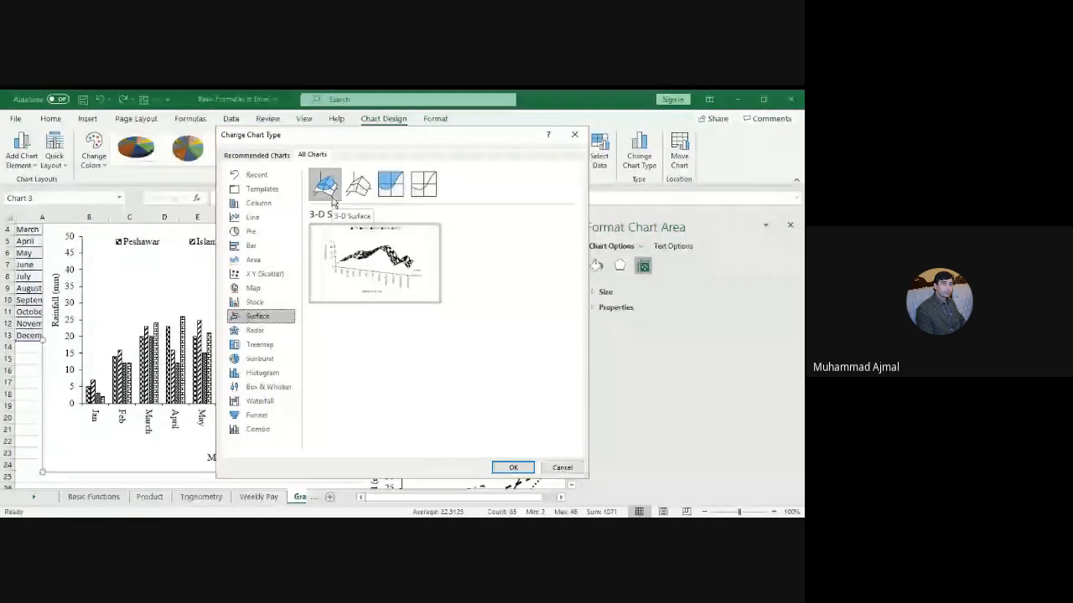
{"action": "left_click", "coordinate": [524, 467]}
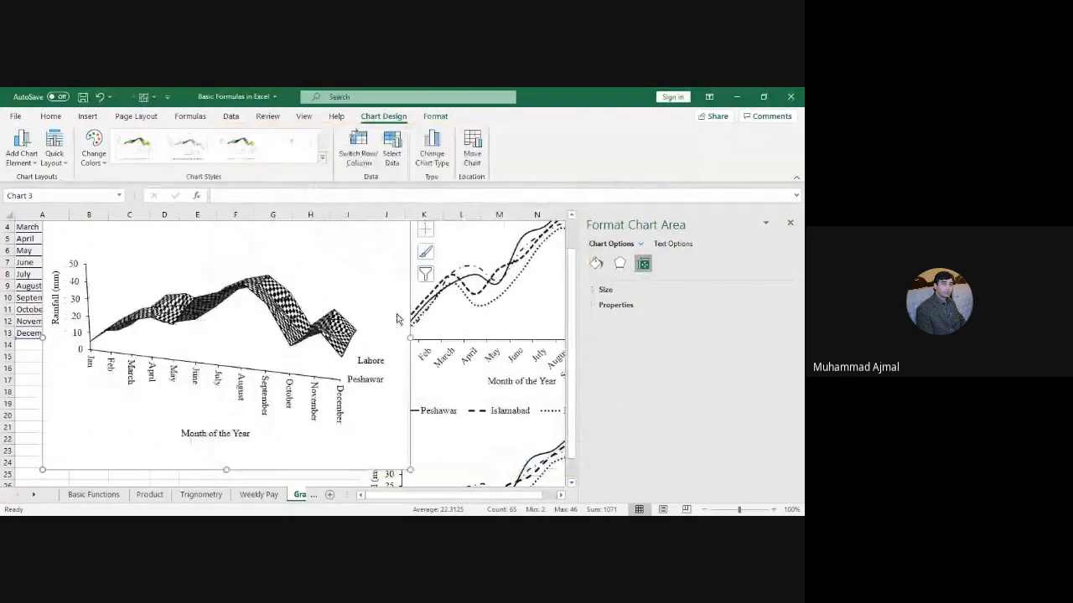
Step: Try a coloured banded chart style, then undo twice back to the patterned column chart
{"action": "left_click", "coordinate": [248, 154]}
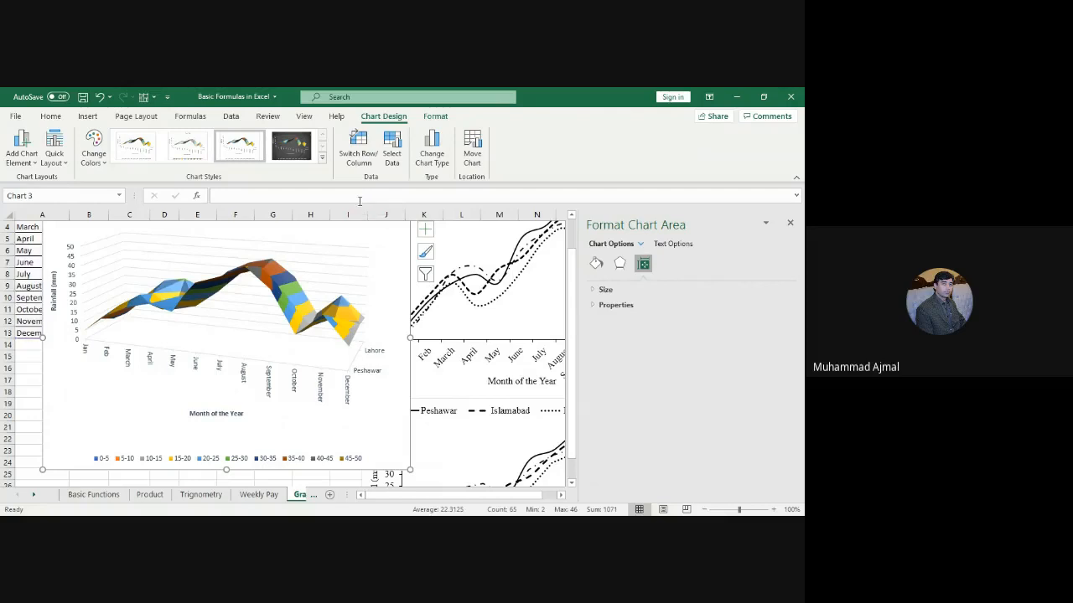
{"action": "key", "text": "ctrl+z"}
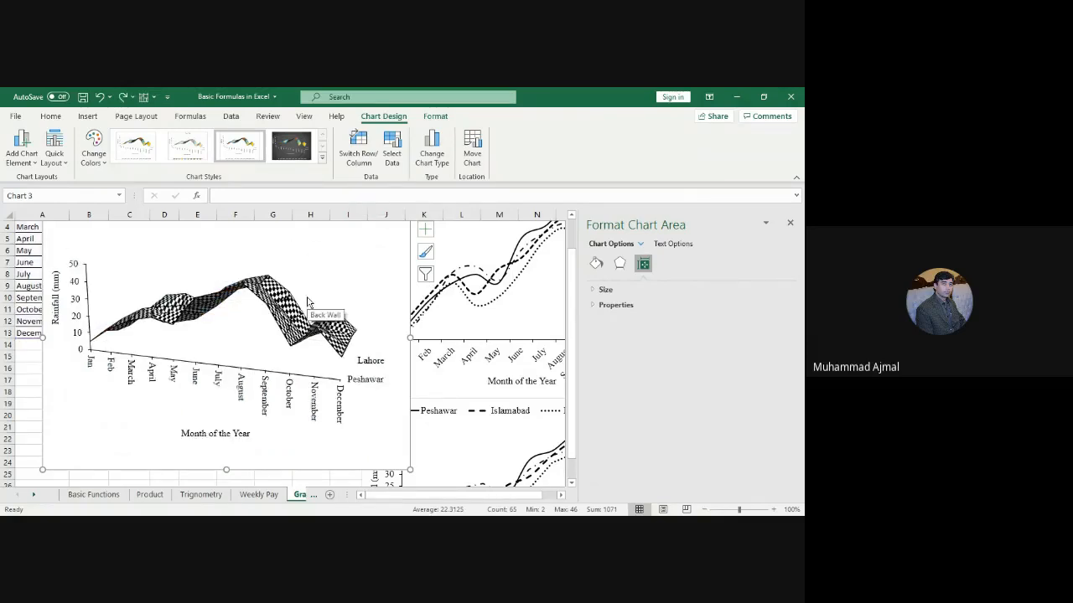
{"action": "key", "text": "ctrl+z"}
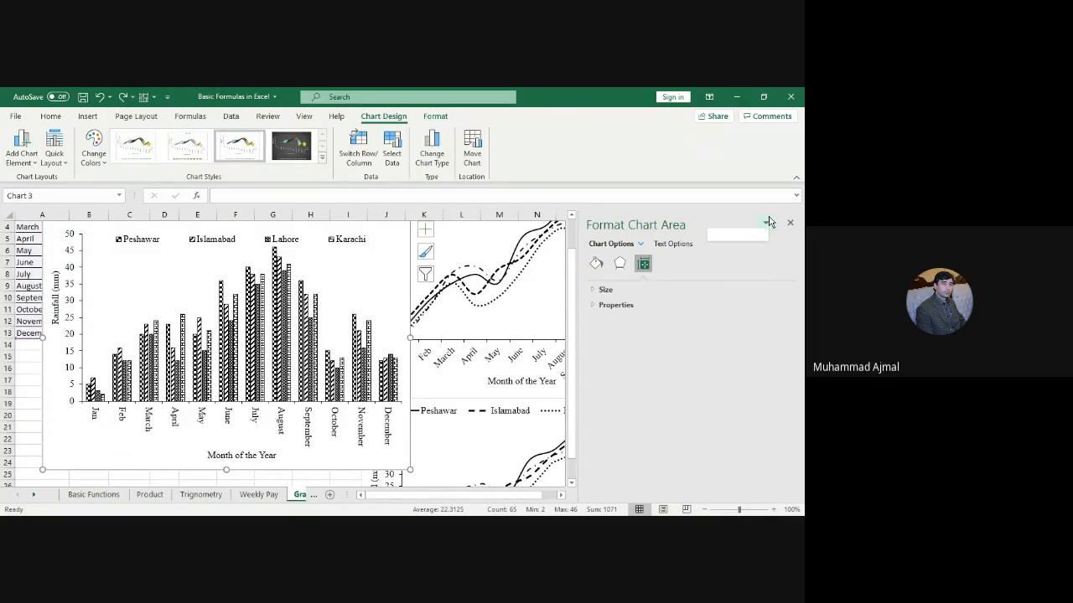
{"action": "left_click", "coordinate": [431, 155]}
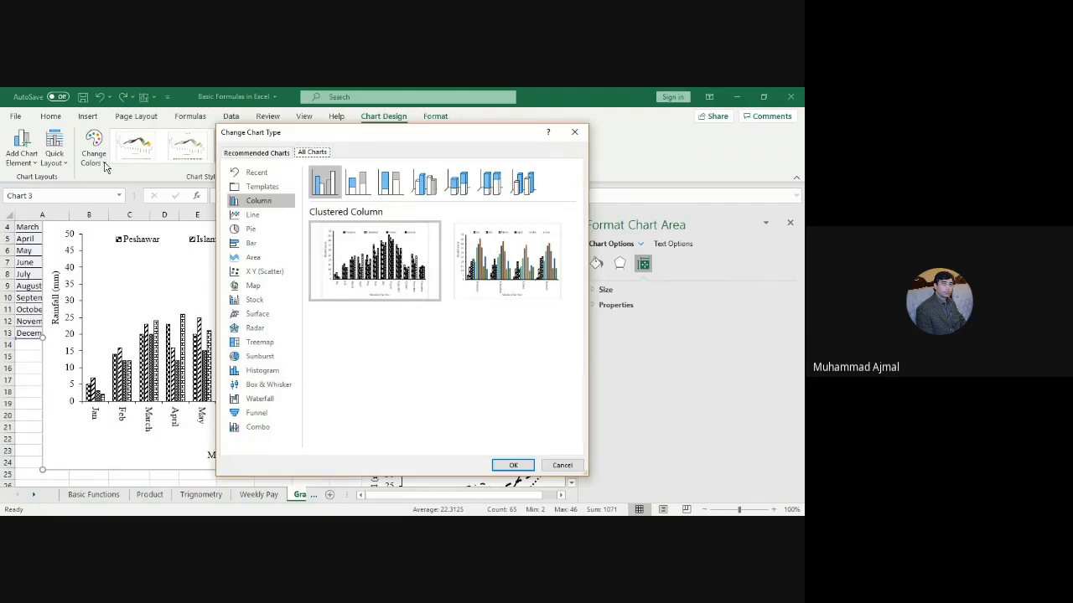
{"action": "key", "text": "Escape"}
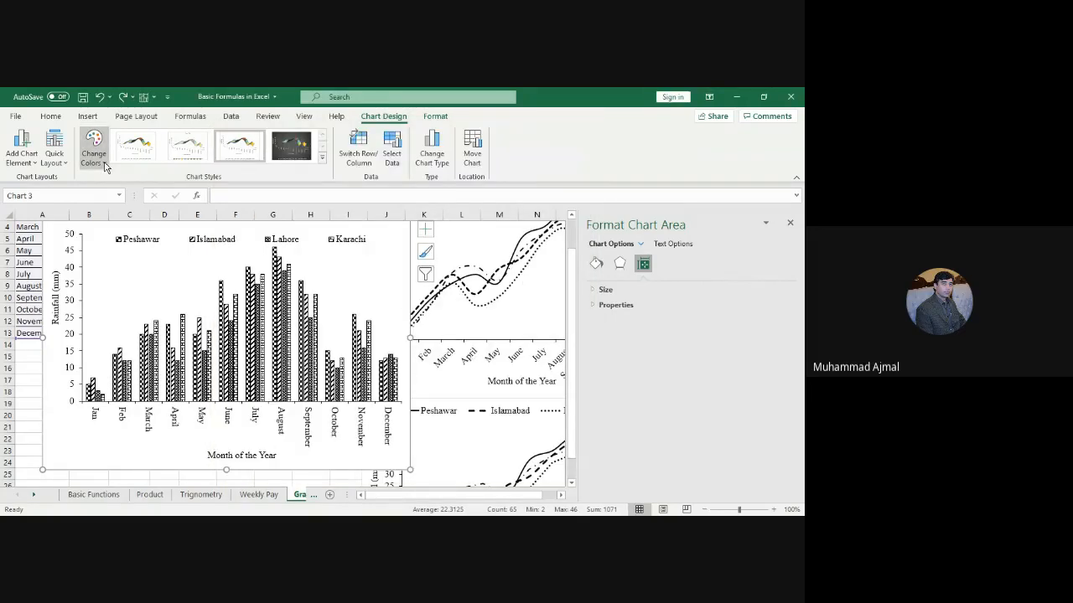
{"action": "left_click", "coordinate": [104, 166]}
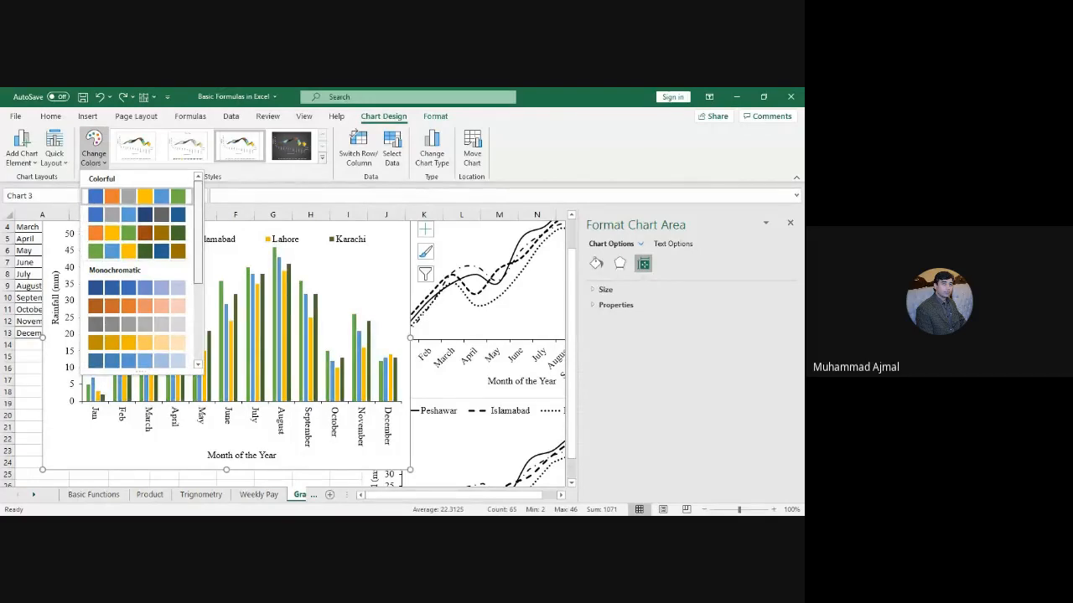
{"action": "scroll", "coordinate": [139, 277], "scroll_direction": "down", "scroll_amount": 3}
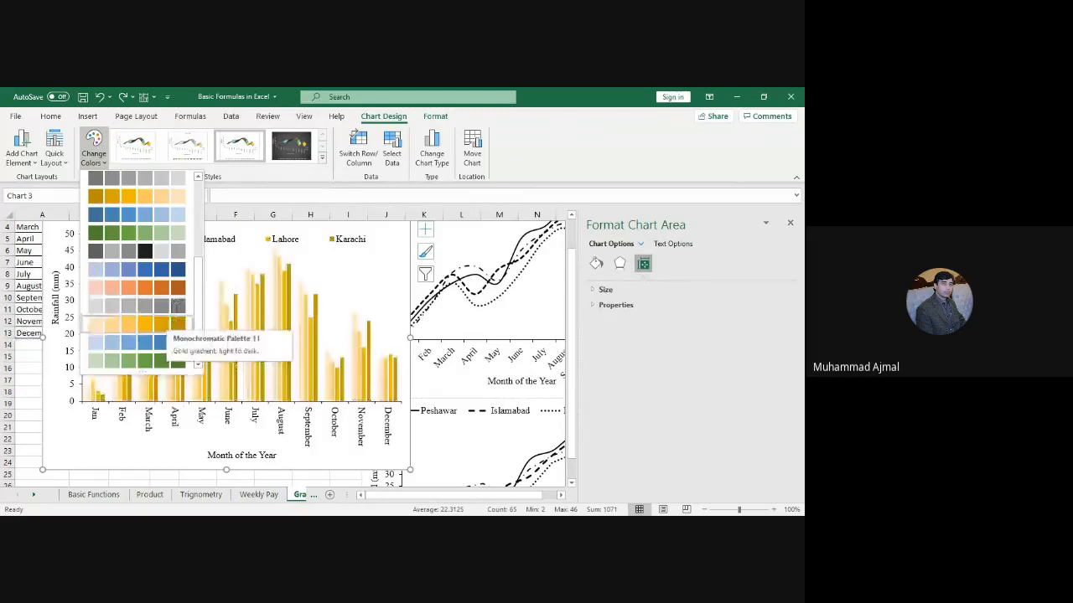
{"action": "left_click", "coordinate": [609, 143]}
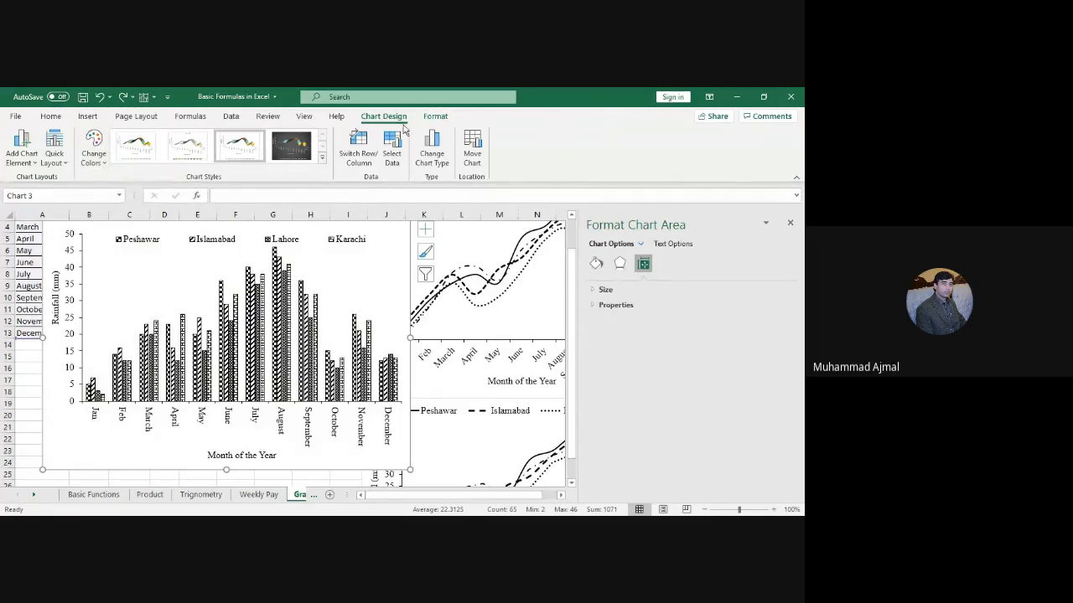
Step: Dismiss Quick Layout, close the Format Chart Area pane, and go to the 'Graphs two axis' sheet
{"action": "left_click", "coordinate": [68, 167]}
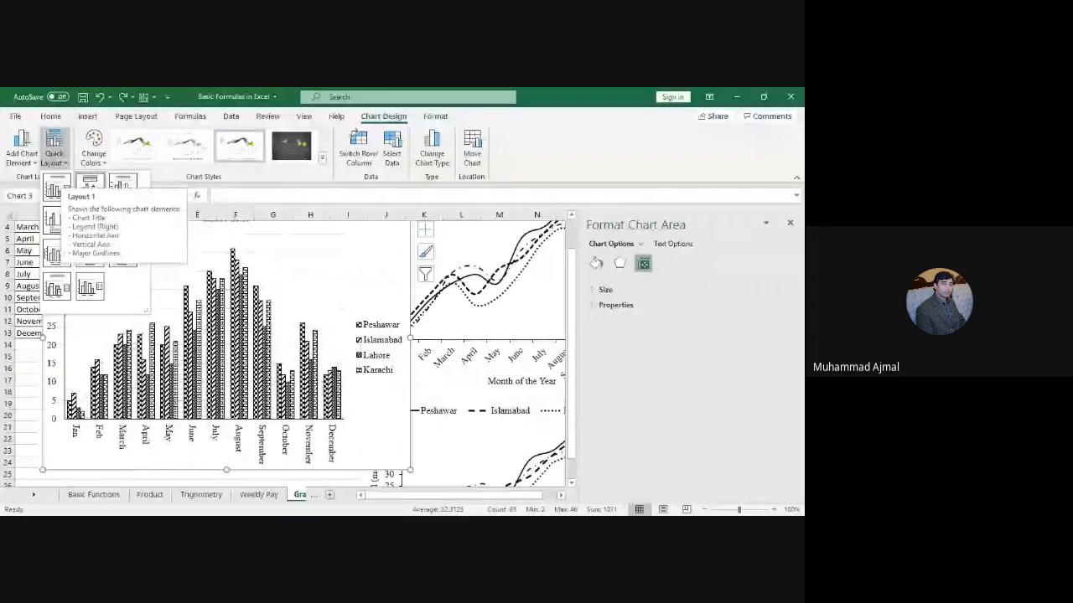
{"action": "left_click", "coordinate": [102, 448]}
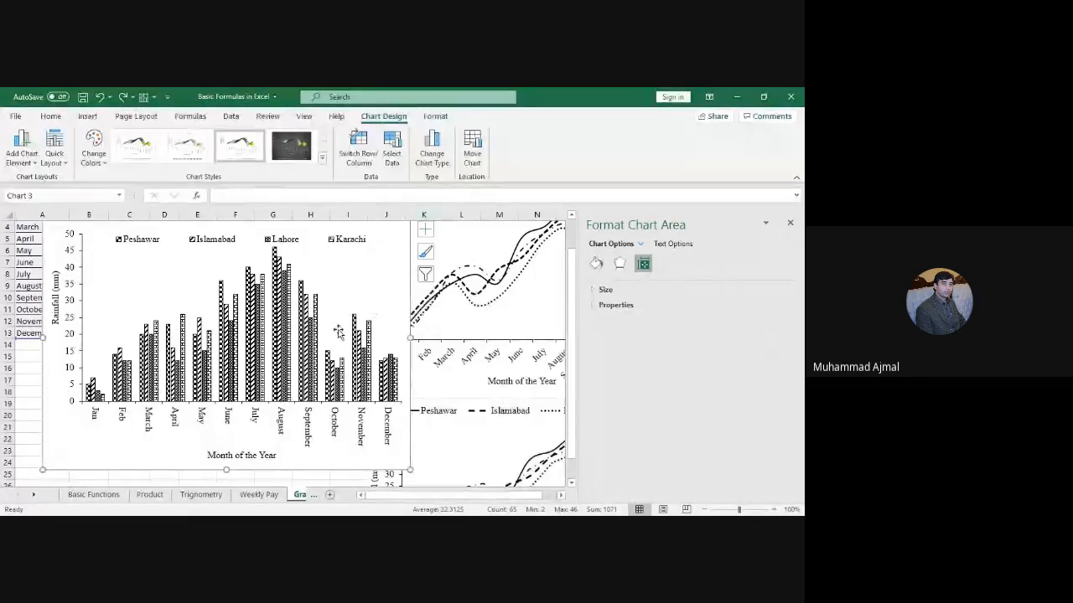
{"action": "left_click", "coordinate": [789, 222]}
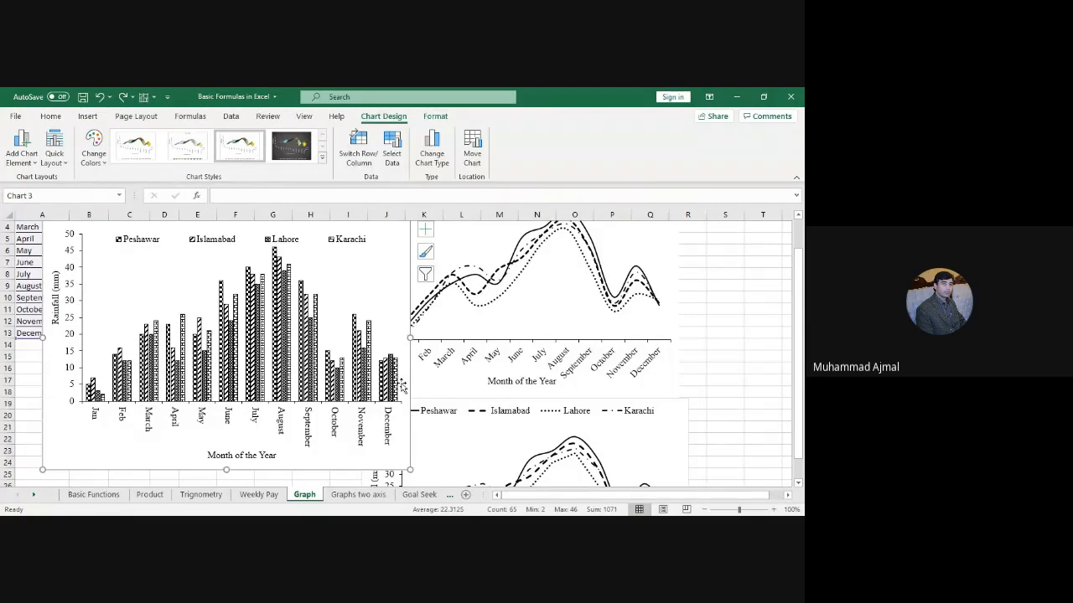
{"action": "left_click", "coordinate": [366, 496]}
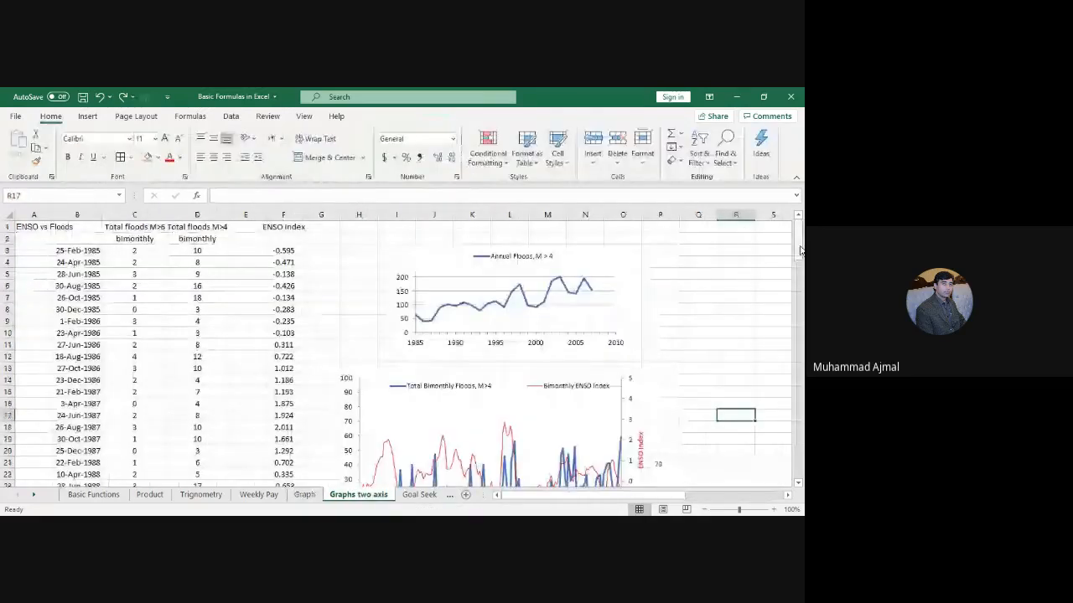
Step: Widen column C so its 'Total floods M>6' heading fits without overlapping
{"action": "left_click_drag", "start_coordinate": [800, 249], "coordinate": [796, 238]}
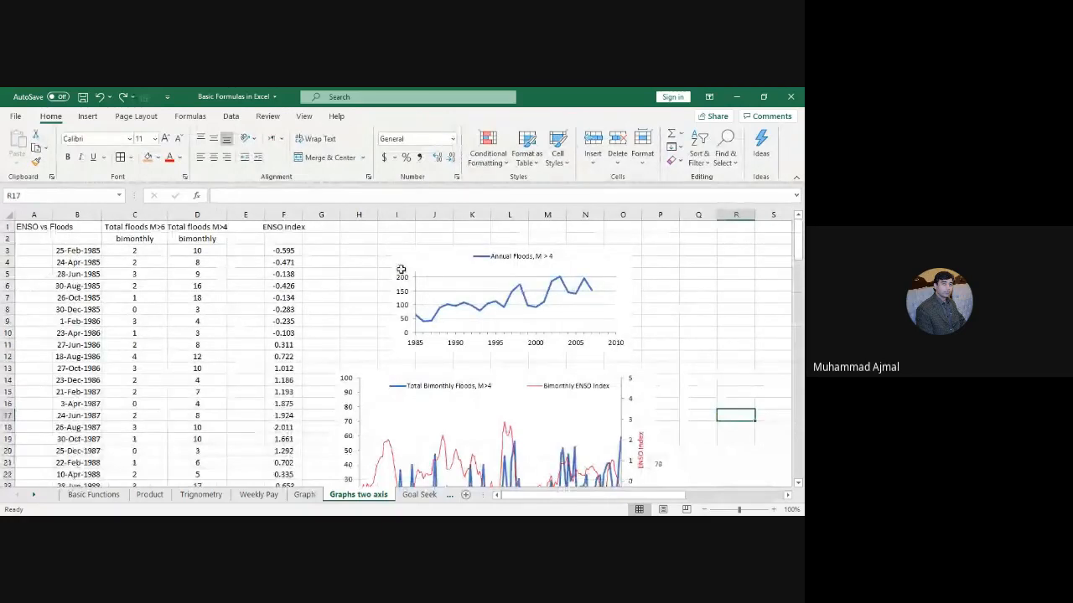
{"action": "mouse_move", "coordinate": [799, 242]}
{"action": "left_mouse_down"}
{"action": "mouse_move", "coordinate": [801, 265]}
{"action": "mouse_move", "coordinate": [800, 252]}
{"action": "left_mouse_up"}
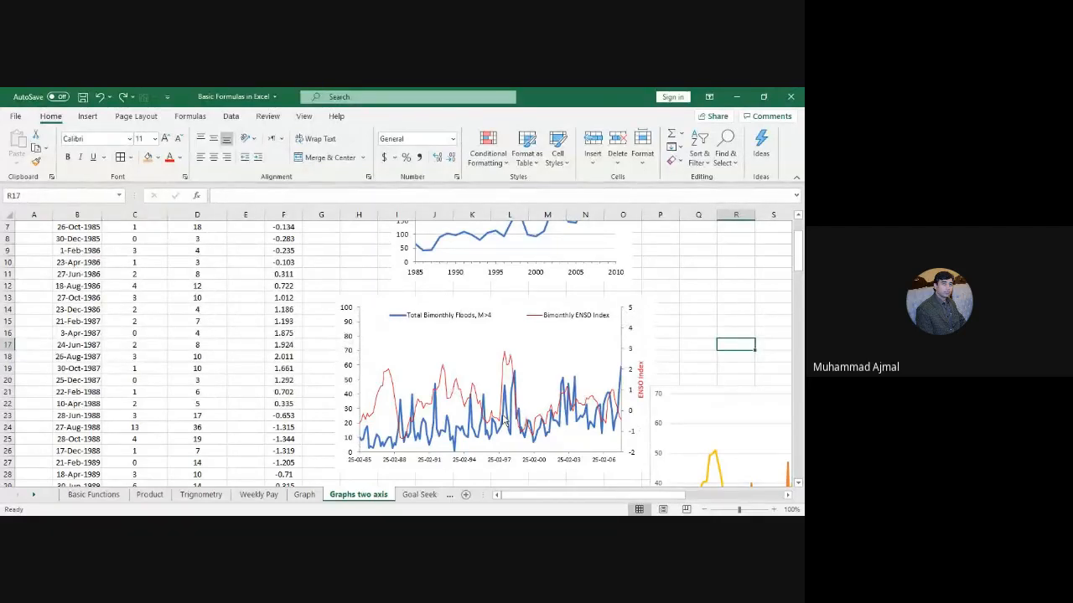
{"action": "left_click_drag", "start_coordinate": [798, 257], "coordinate": [801, 247]}
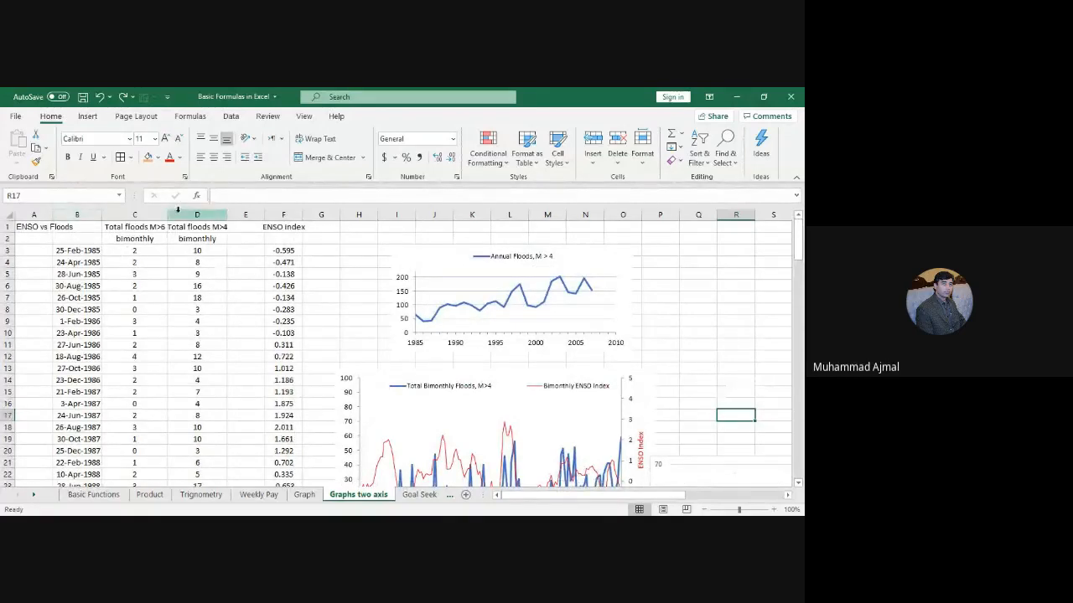
{"action": "left_click_drag", "start_coordinate": [166, 214], "coordinate": [186, 214]}
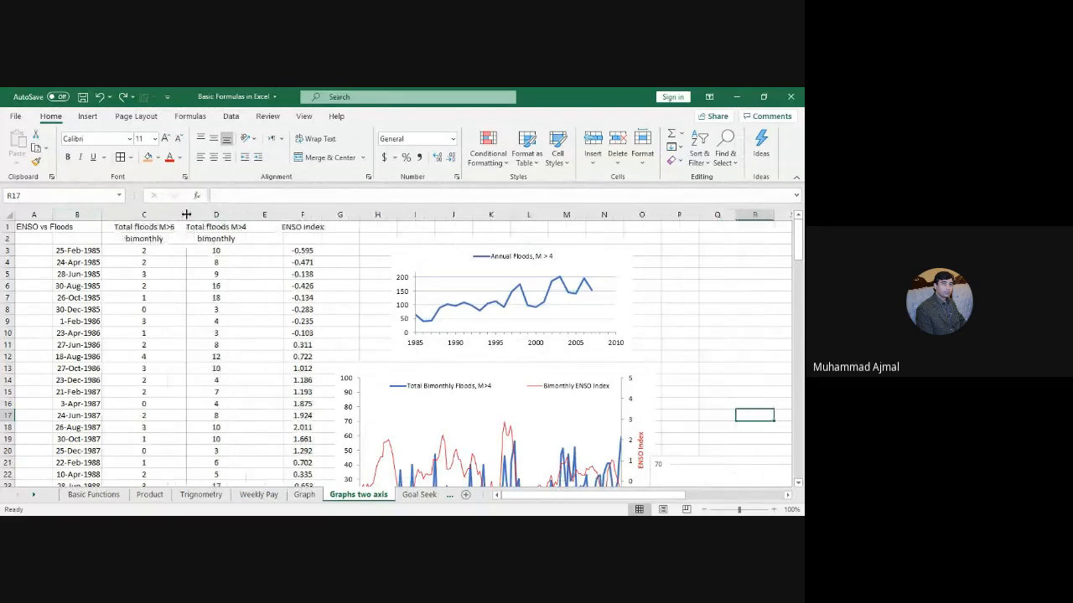
Step: Widen column D to 14.57
{"action": "left_click", "coordinate": [70, 215]}
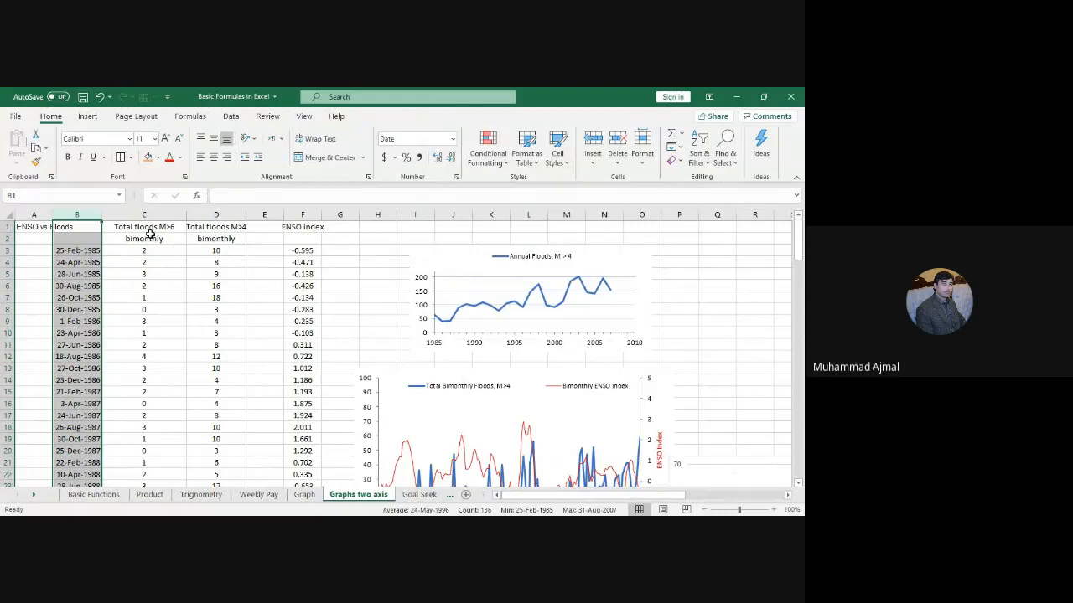
{"action": "left_click", "coordinate": [150, 238]}
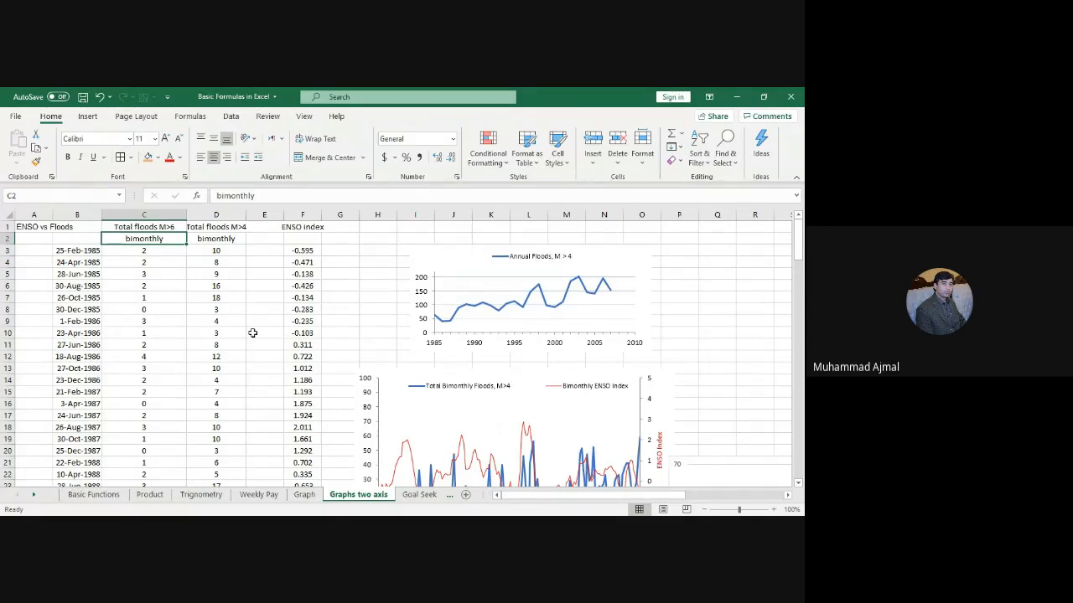
{"action": "left_click_drag", "start_coordinate": [247, 218], "coordinate": [264, 216]}
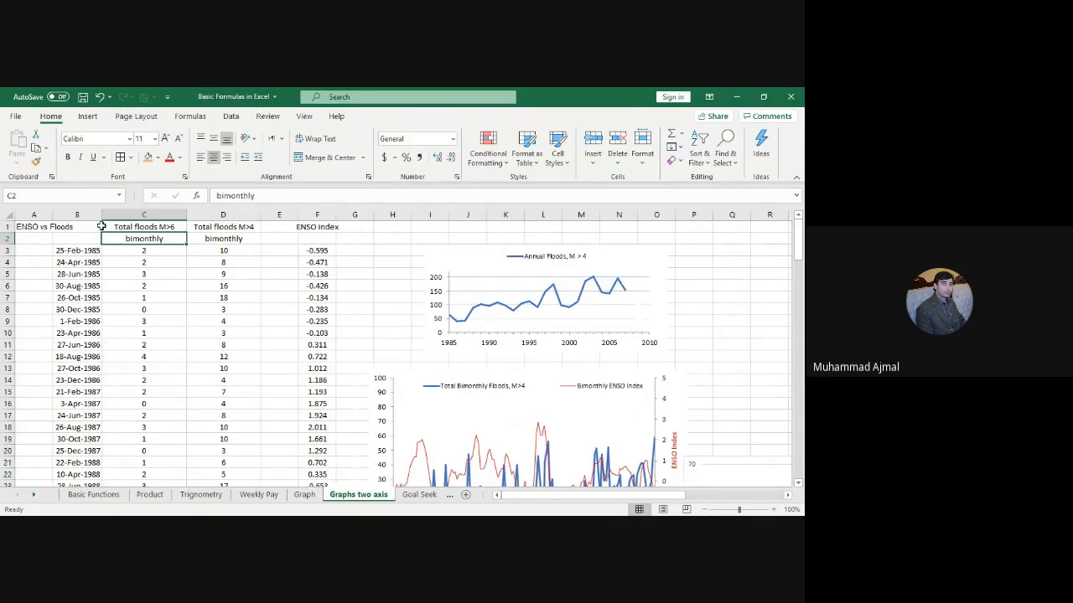
{"action": "left_click", "coordinate": [155, 216]}
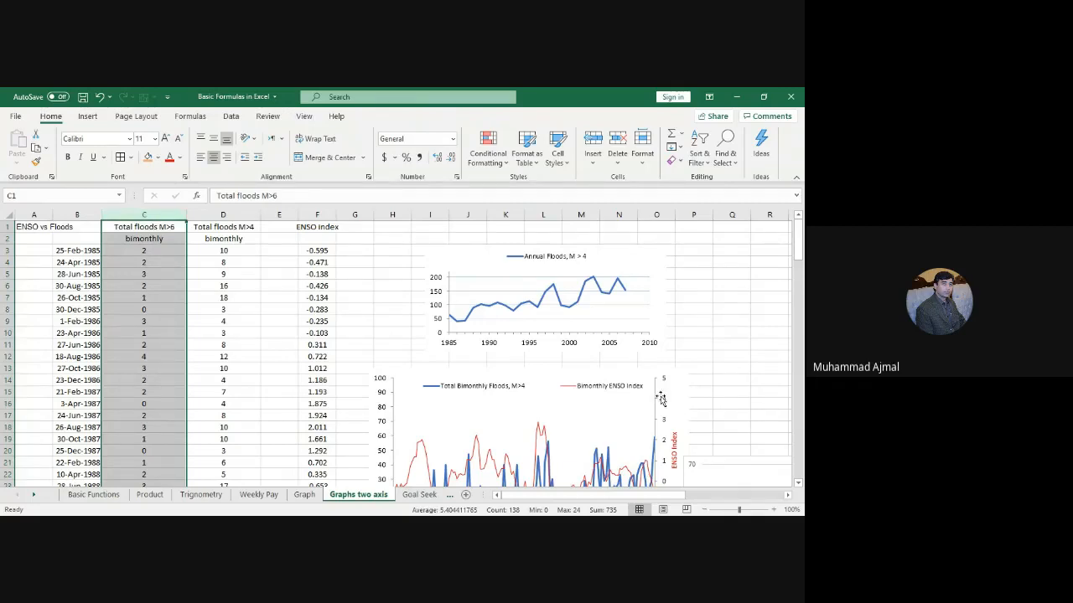
{"action": "left_click", "coordinate": [223, 215]}
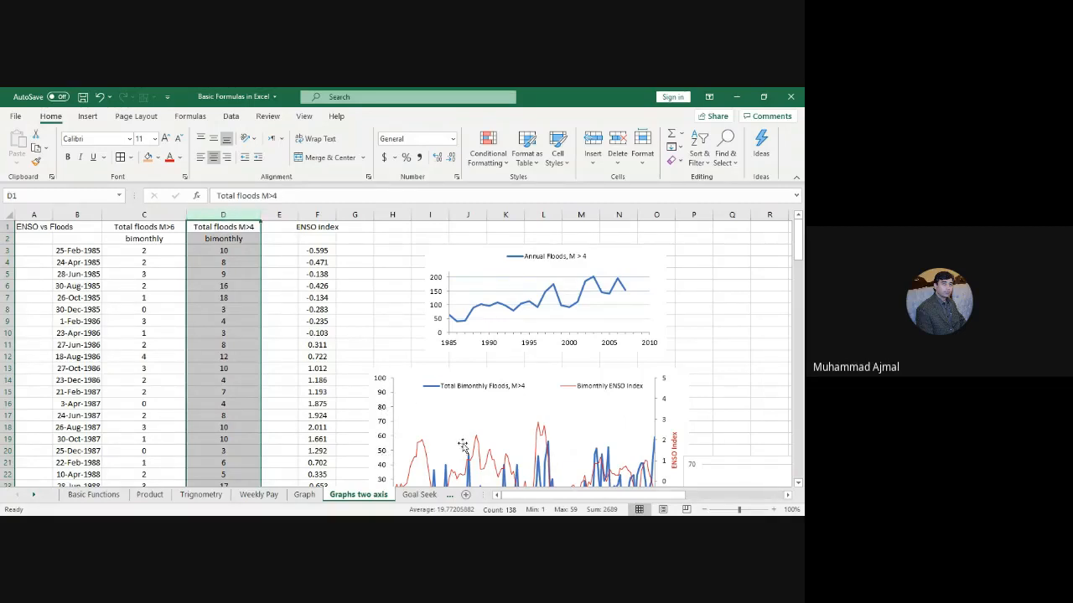
Step: Select columns B through D, the dates and flood totals, as chart data
{"action": "left_click_drag", "start_coordinate": [799, 253], "coordinate": [799, 260]}
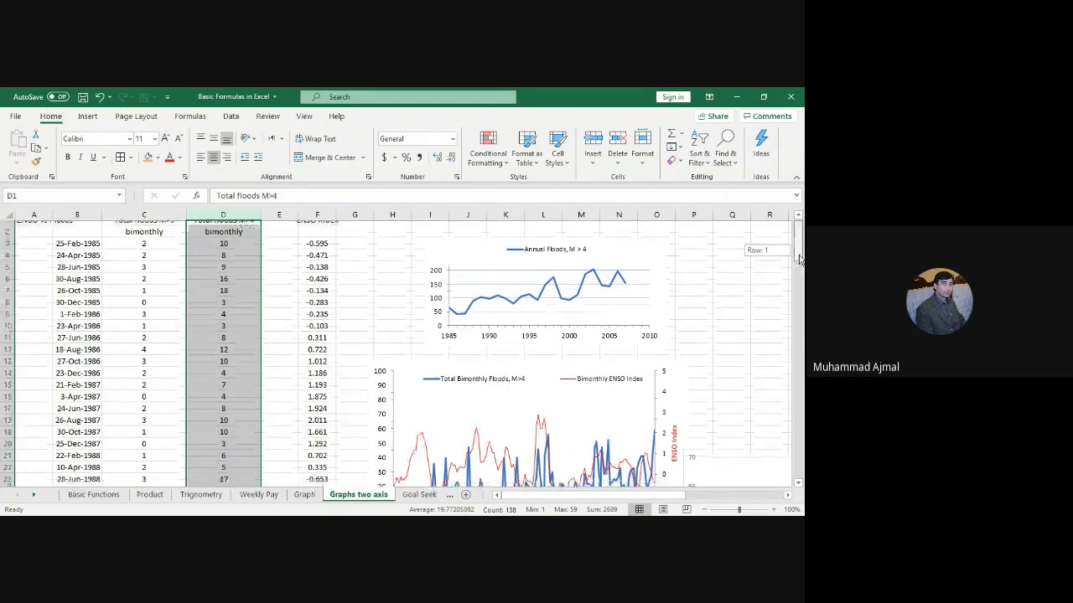
{"action": "scroll", "coordinate": [799, 260], "scroll_direction": "down", "scroll_amount": 8}
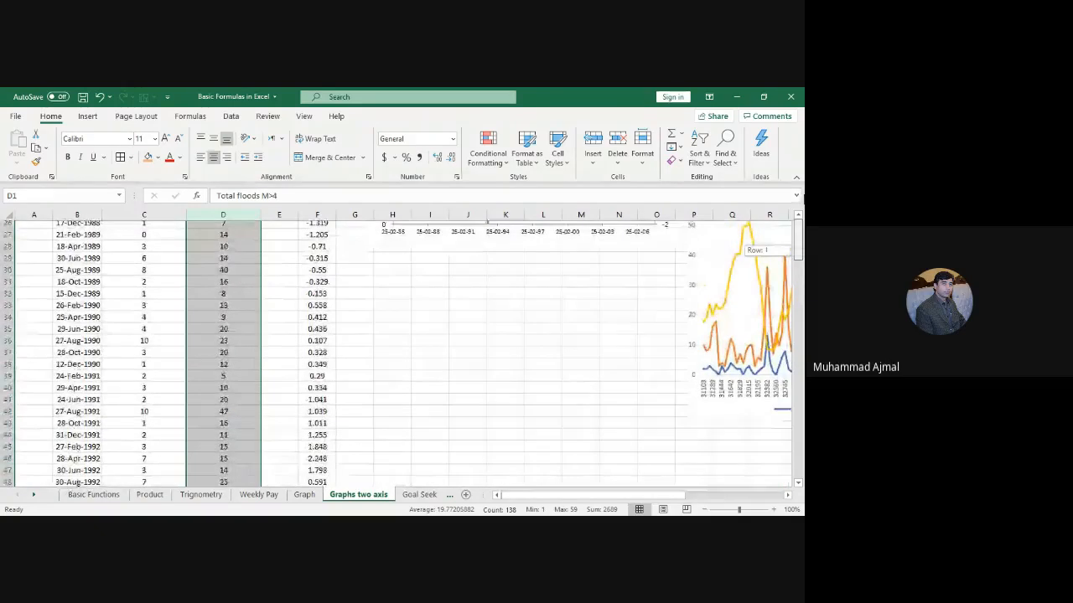
{"action": "left_click_drag", "start_coordinate": [803, 200], "coordinate": [803, 198]}
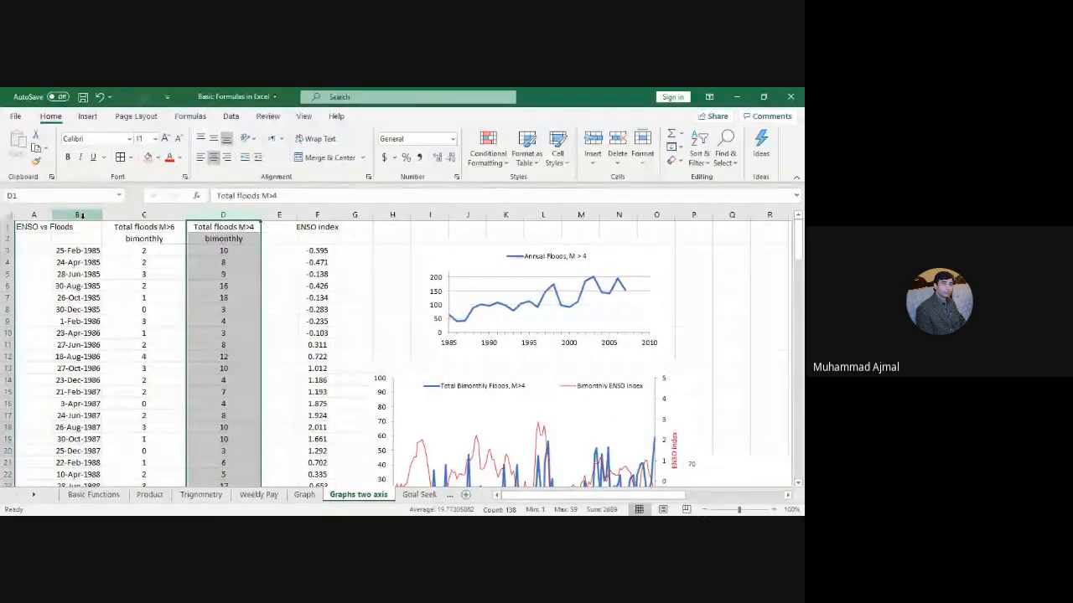
{"action": "left_click_drag", "start_coordinate": [82, 215], "coordinate": [212, 213]}
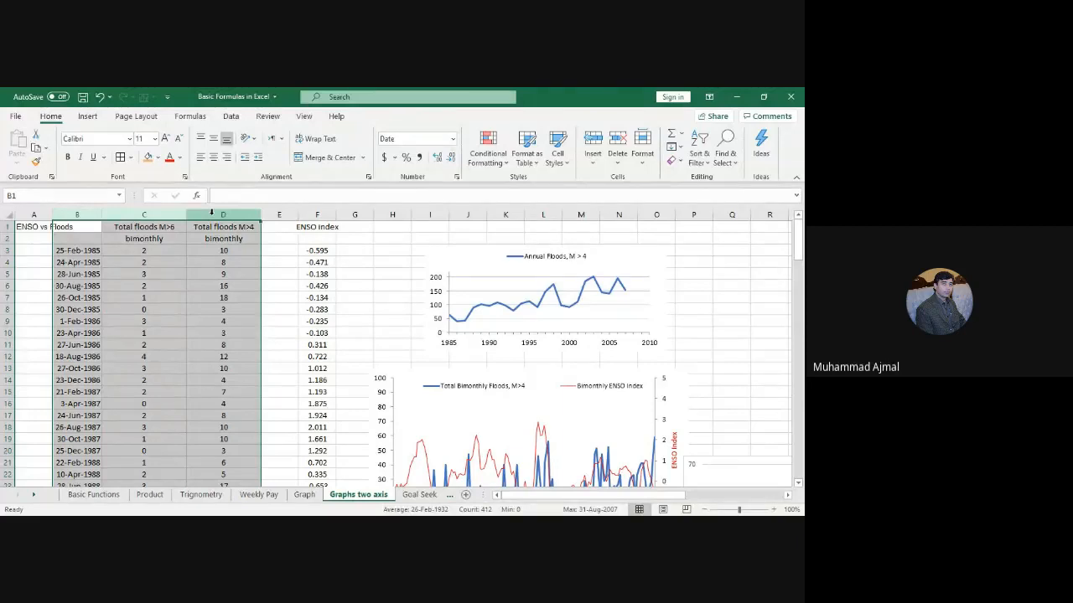
{"action": "left_click_drag", "start_coordinate": [211, 213], "coordinate": [251, 215]}
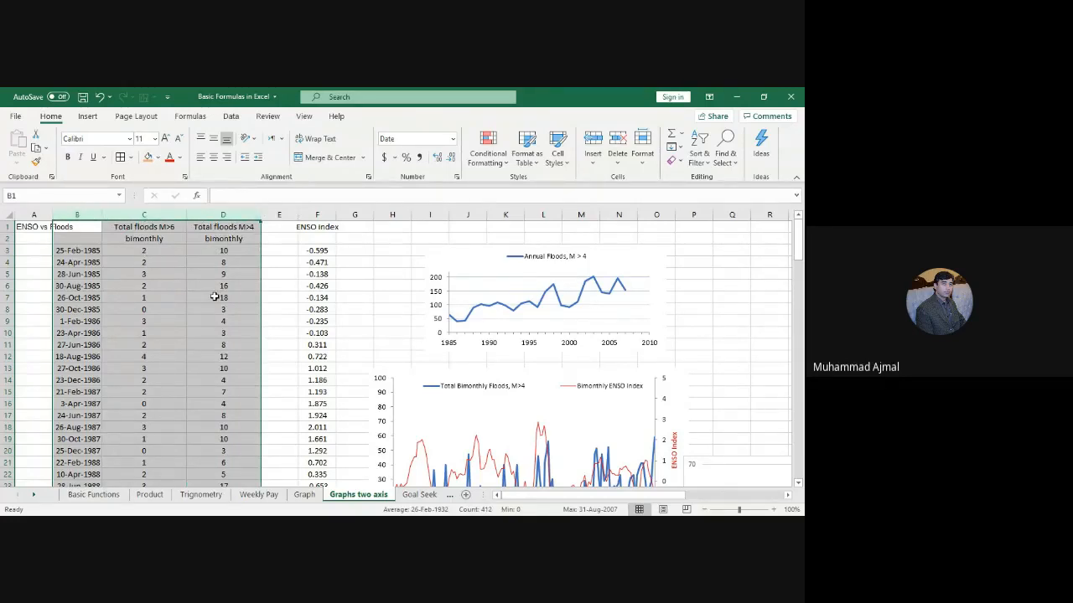
{"action": "left_click", "coordinate": [229, 198]}
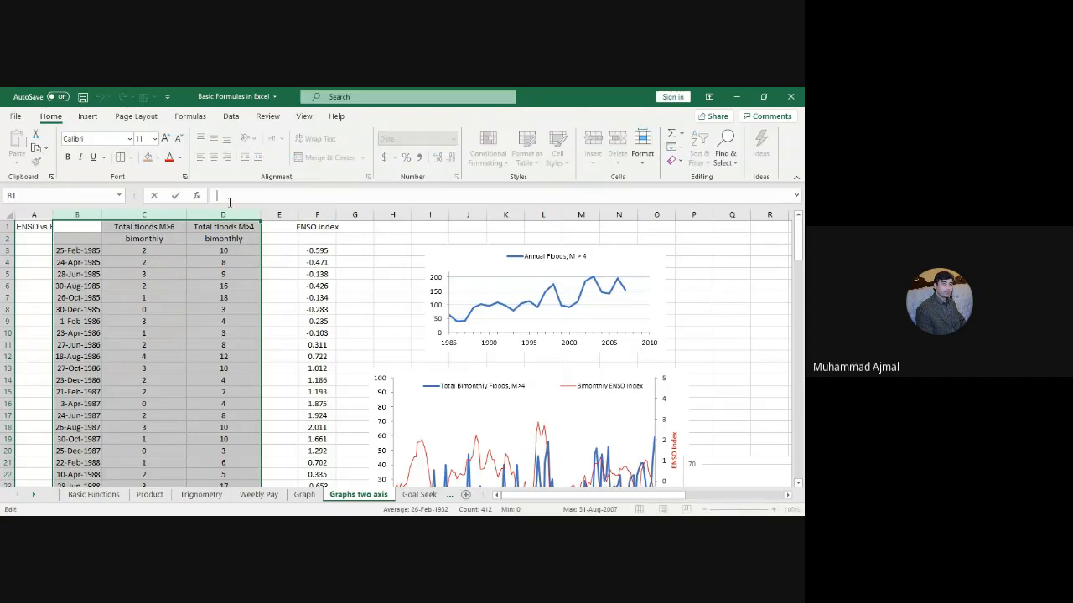
{"action": "left_click", "coordinate": [87, 117]}
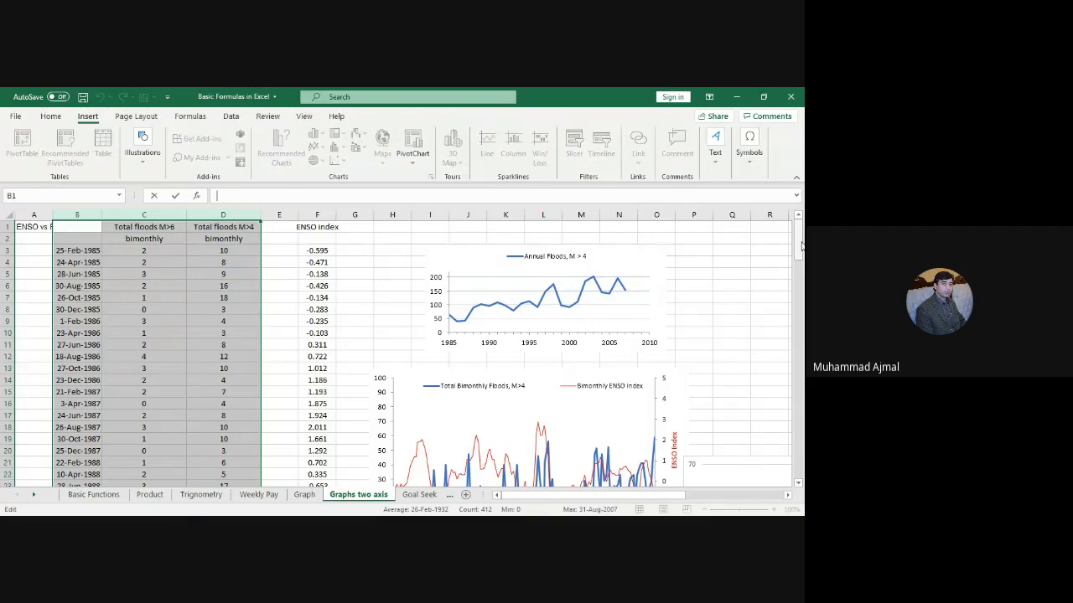
Step: Widen column F holding the ENSO index
{"action": "left_click_drag", "start_coordinate": [802, 245], "coordinate": [189, 269]}
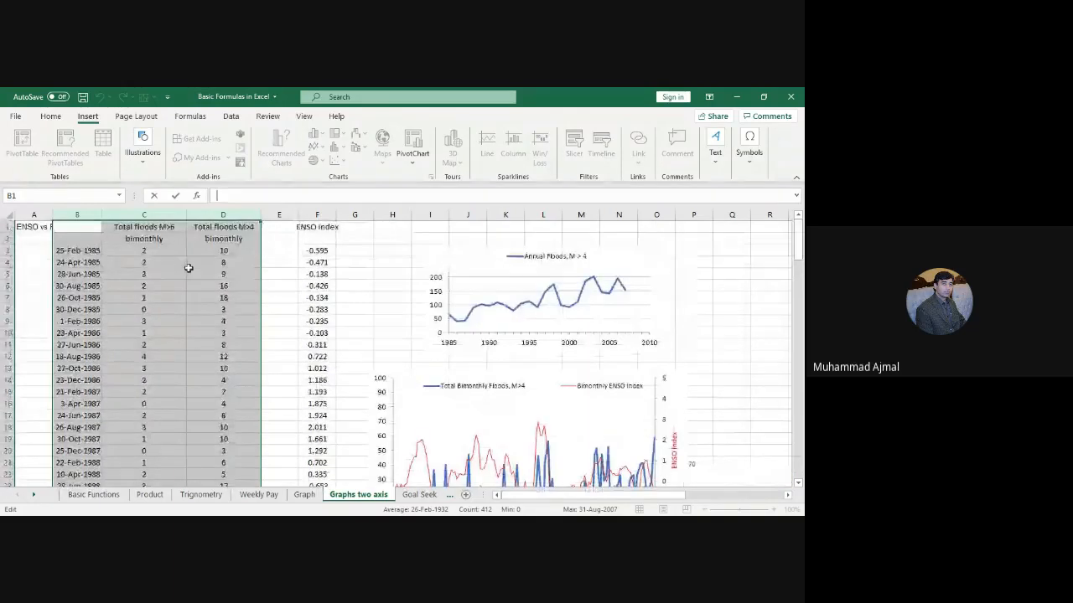
{"action": "left_click", "coordinate": [189, 268]}
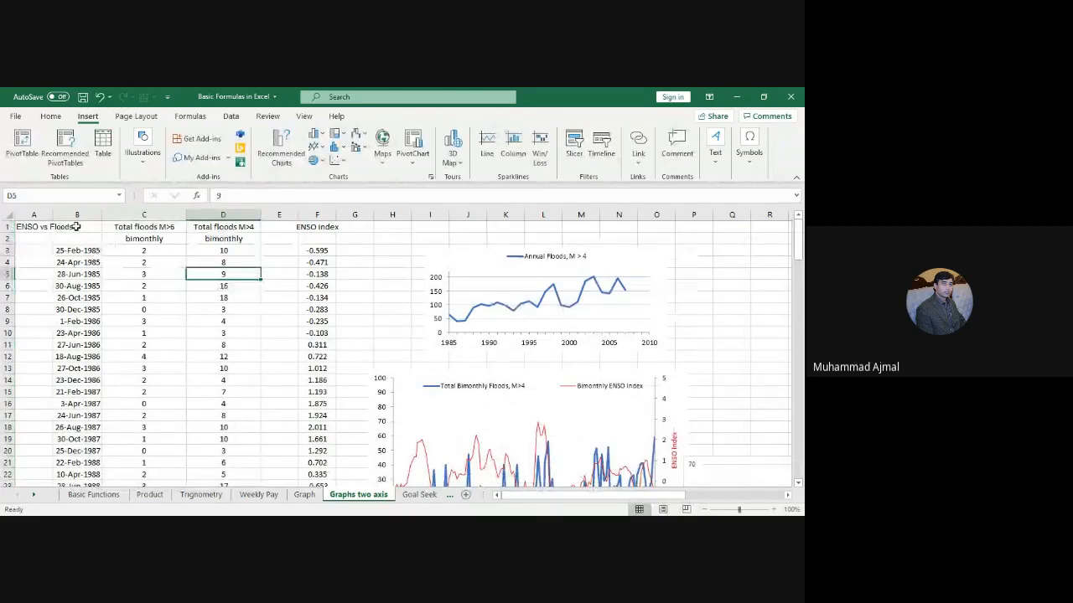
{"action": "mouse_move", "coordinate": [83, 227]}
{"action": "left_mouse_down"}
{"action": "mouse_move", "coordinate": [175, 247]}
{"action": "mouse_move", "coordinate": [326, 358]}
{"action": "mouse_move", "coordinate": [336, 470]}
{"action": "mouse_move", "coordinate": [261, 471]}
{"action": "mouse_move", "coordinate": [220, 496]}
{"action": "left_mouse_up"}
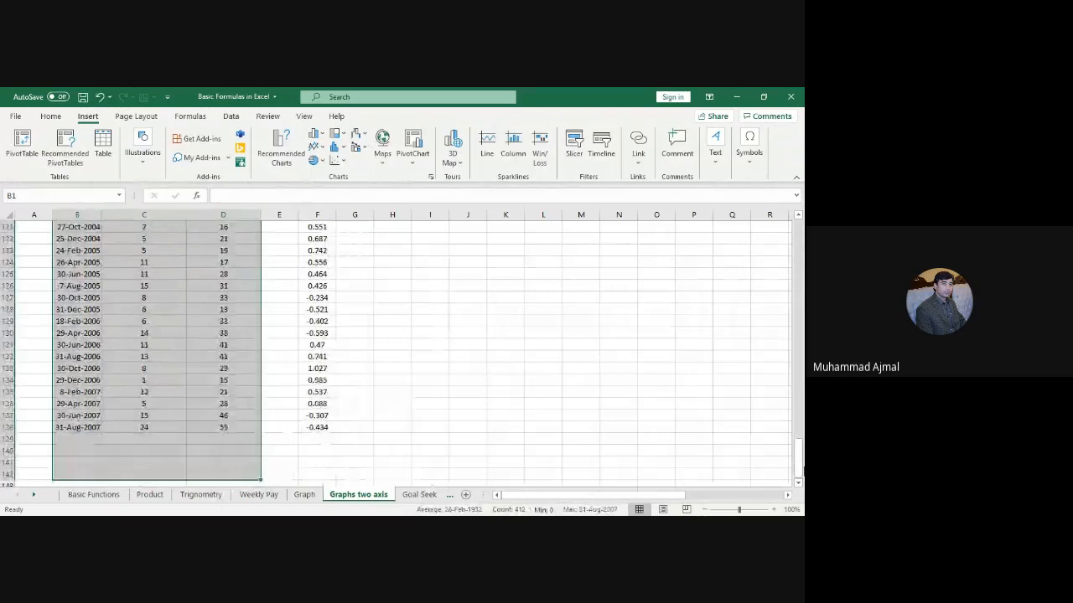
{"action": "left_click_drag", "start_coordinate": [800, 459], "coordinate": [799, 378]}
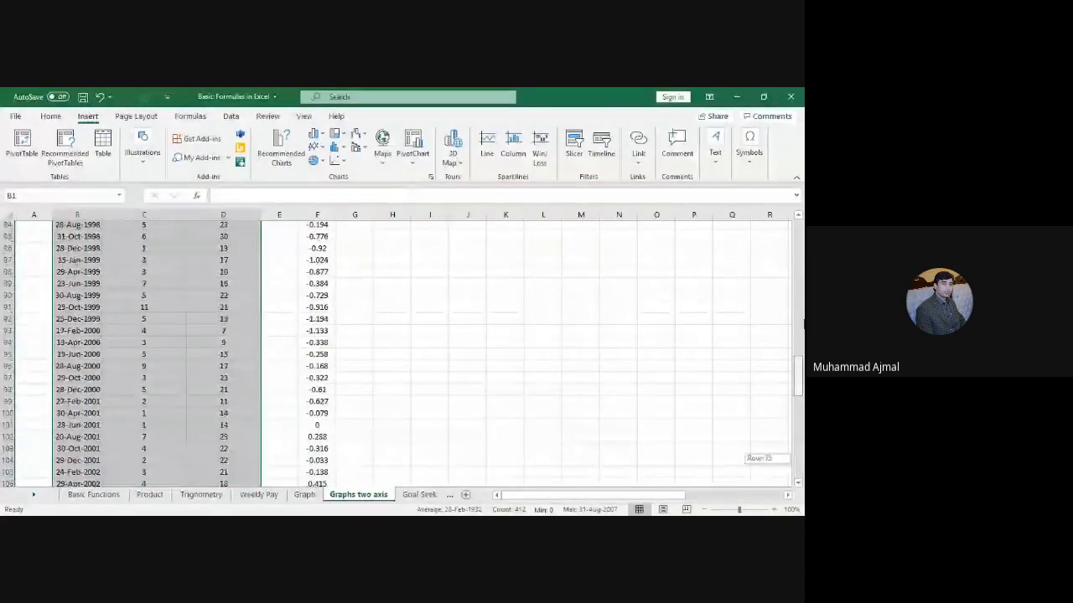
{"action": "left_click_drag", "start_coordinate": [802, 323], "coordinate": [800, 224]}
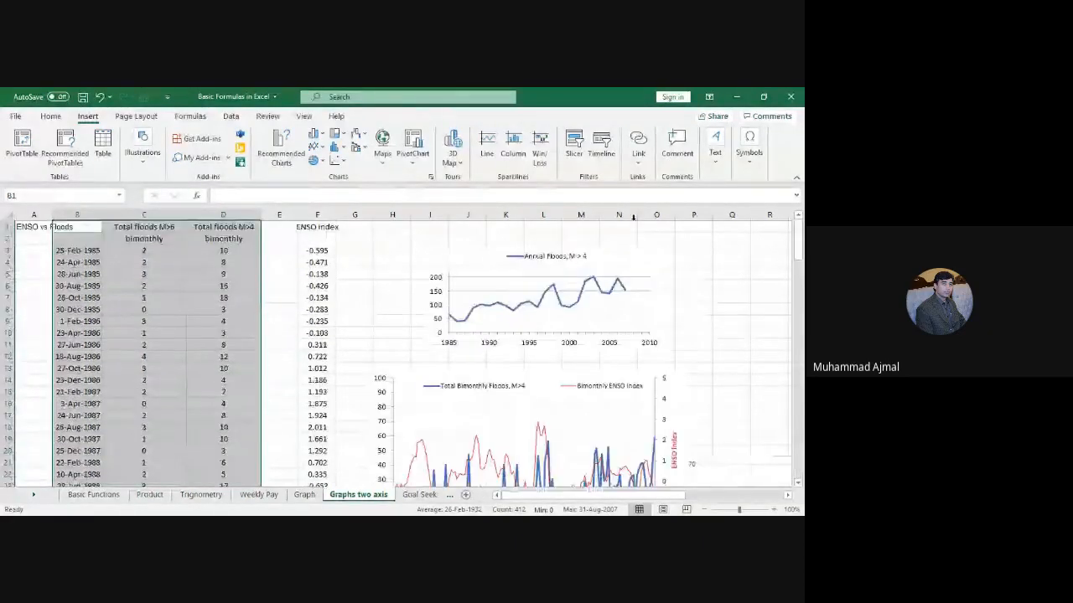
{"action": "left_click_drag", "start_coordinate": [335, 214], "coordinate": [344, 214]}
Step: Select columns B, D and F — dates, M>4 flood totals, ENSO index — and show line chart choices
{"action": "left_click", "coordinate": [80, 215]}
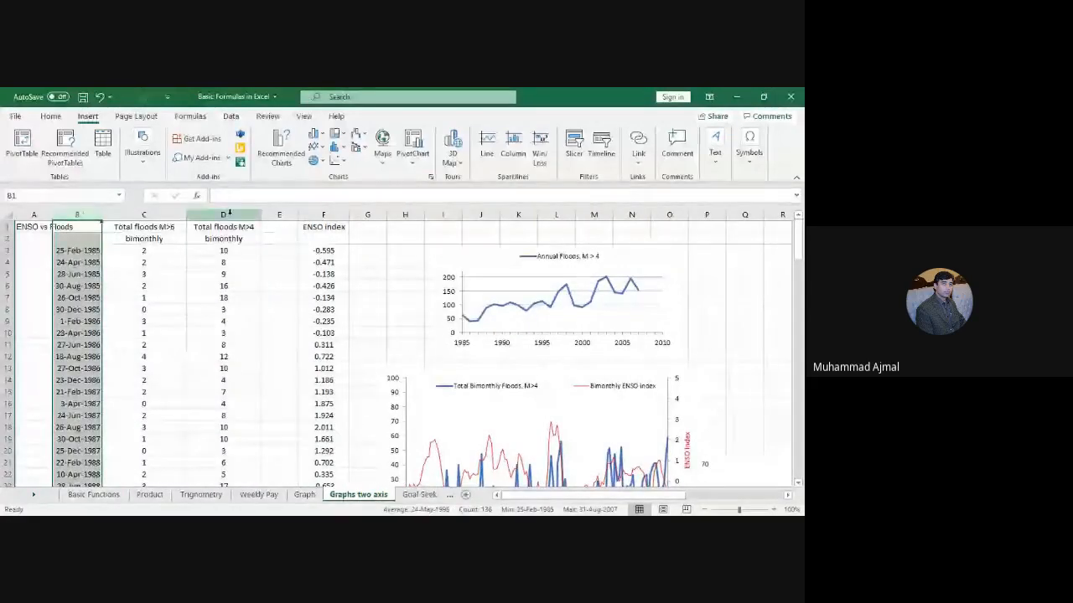
{"action": "left_click", "coordinate": [224, 214], "text": "ctrl"}
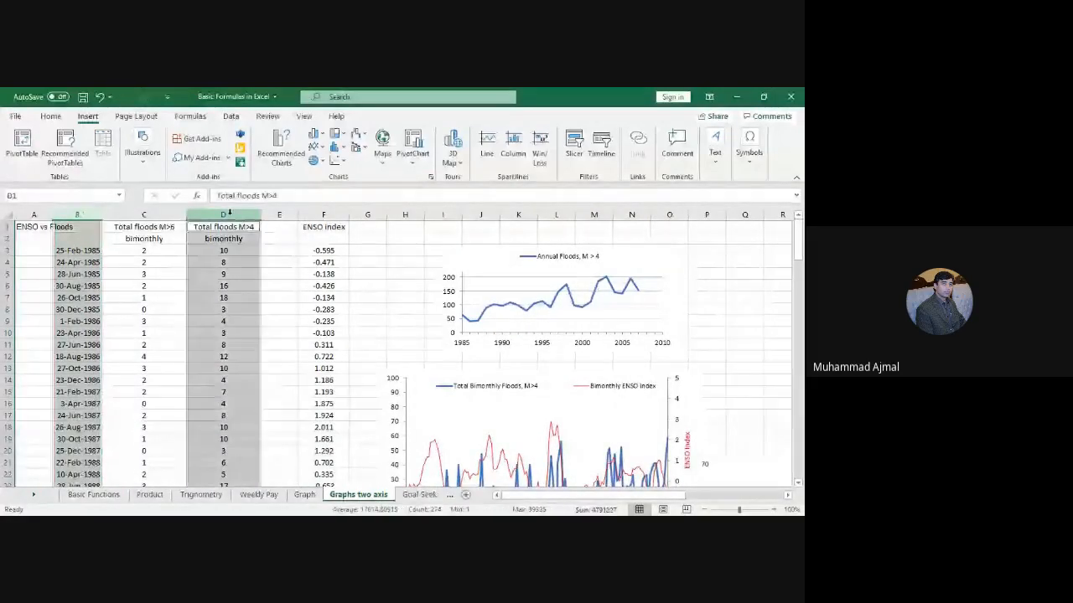
{"action": "left_click", "coordinate": [321, 215], "text": "ctrl"}
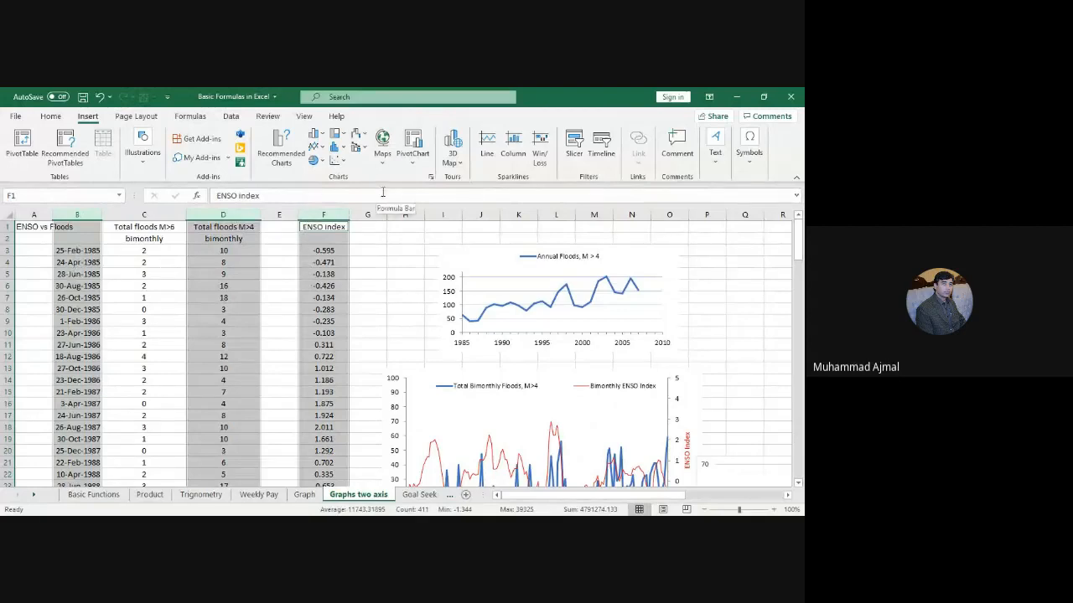
{"action": "left_click", "coordinate": [325, 150]}
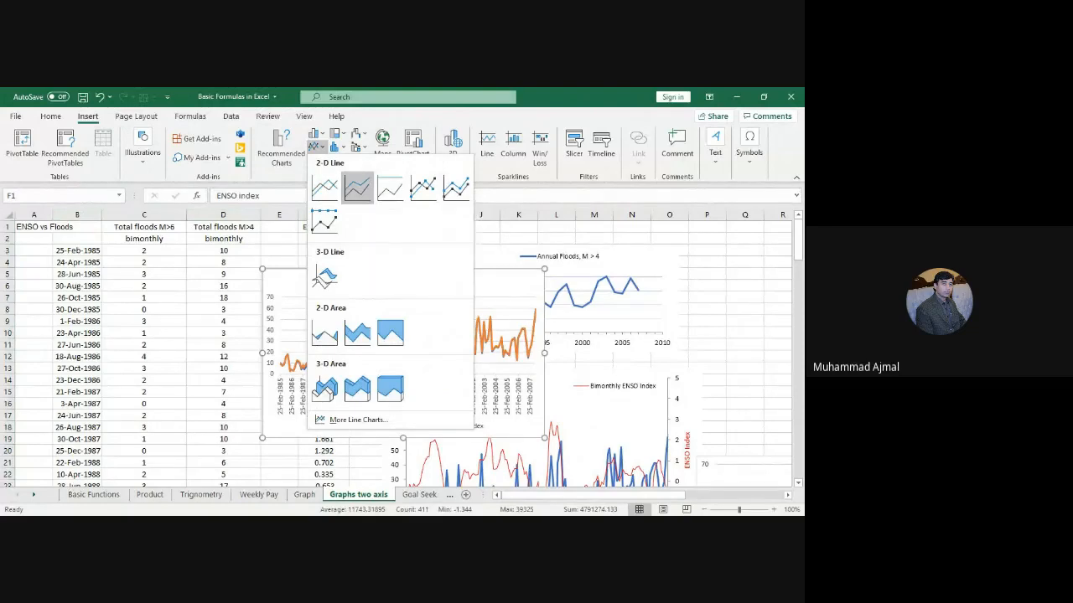
Step: Insert a 2-D line chart of the selected columns and delete its title
{"action": "left_click", "coordinate": [357, 188]}
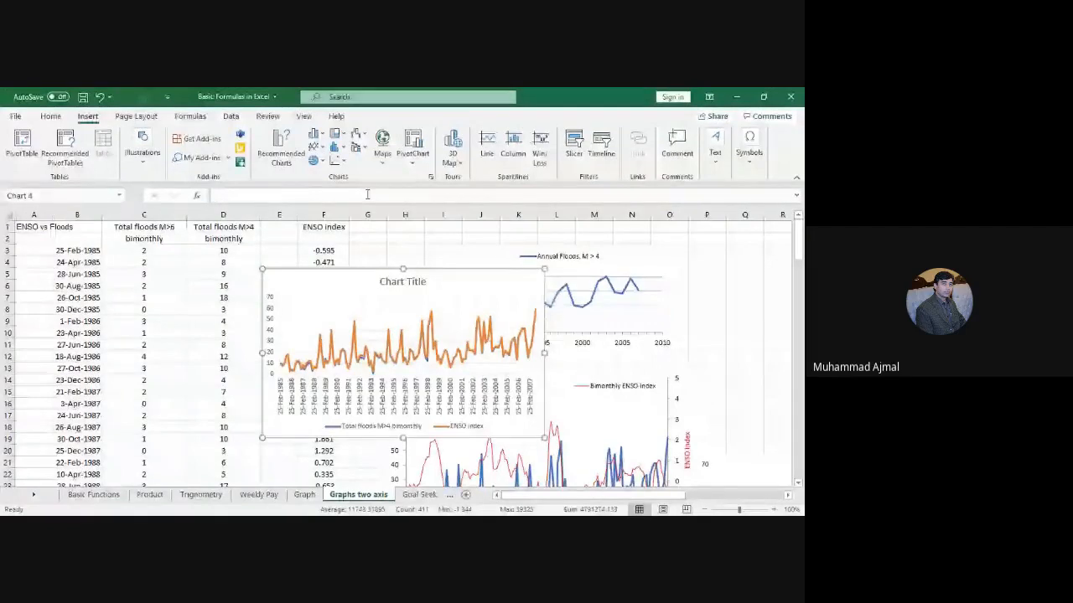
{"action": "left_click", "coordinate": [447, 283]}
{"action": "left_click", "coordinate": [402, 281]}
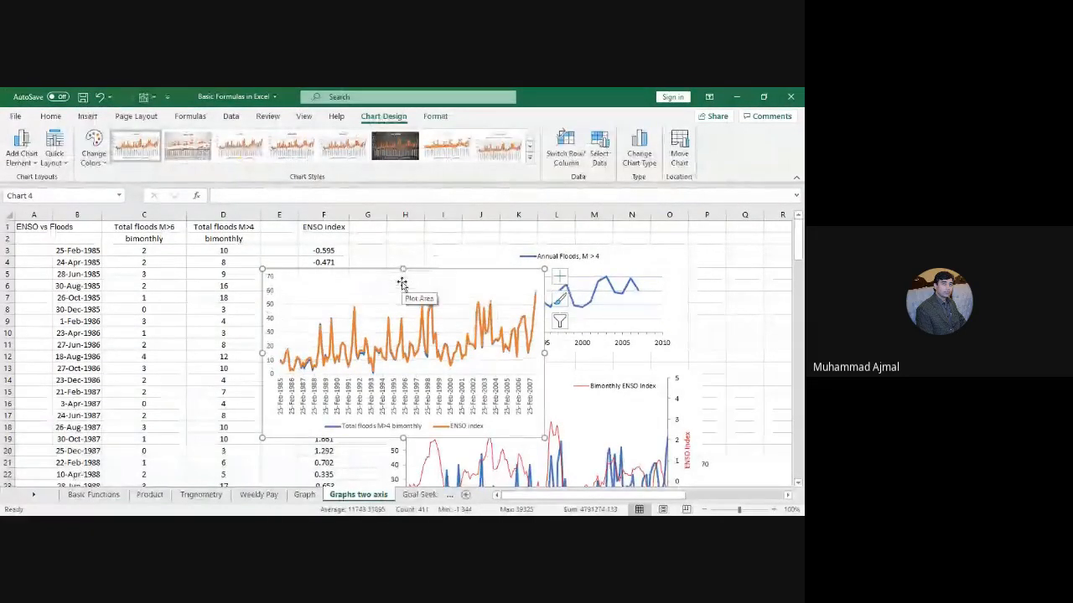
{"action": "key", "text": "Delete"}
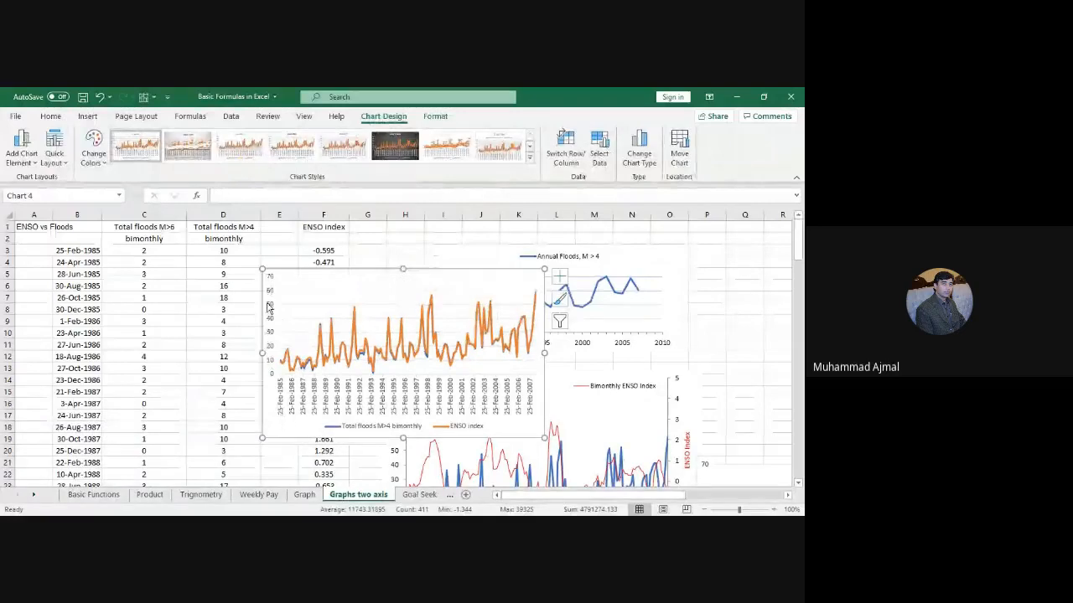
Step: Enlarge the new line chart by its corner handle and reposition it
{"action": "left_click_drag", "start_coordinate": [262, 440], "coordinate": [194, 498]}
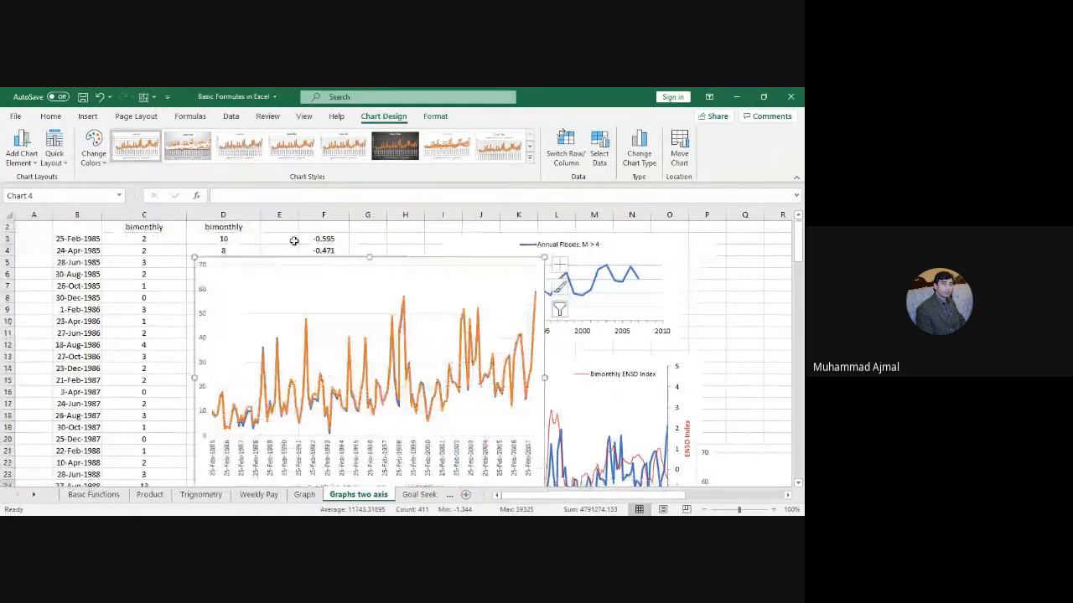
{"action": "mouse_move", "coordinate": [294, 240]}
{"action": "left_mouse_down"}
{"action": "mouse_move", "coordinate": [279, 227]}
{"action": "mouse_move", "coordinate": [309, 237]}
{"action": "left_mouse_up"}
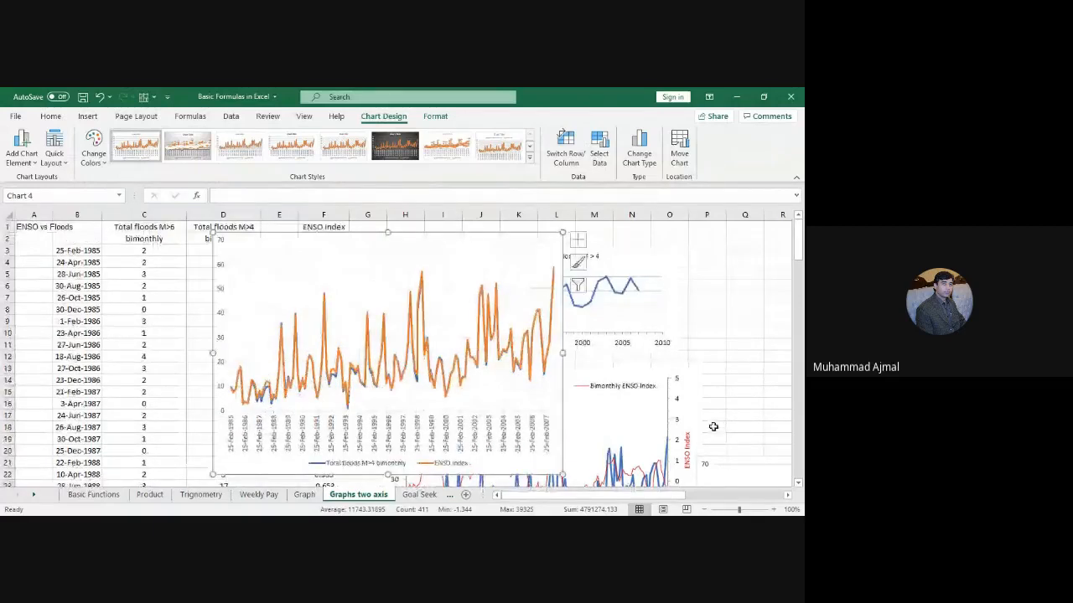
{"action": "left_click", "coordinate": [408, 361]}
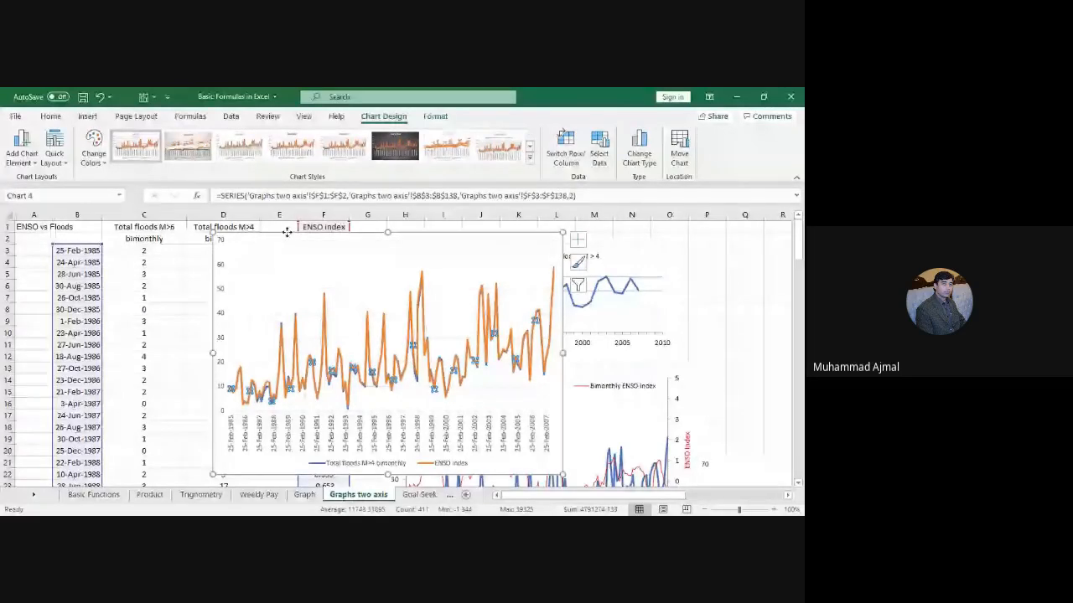
Step: Move the line chart to the right of column F
{"action": "left_click_drag", "start_coordinate": [286, 232], "coordinate": [481, 243]}
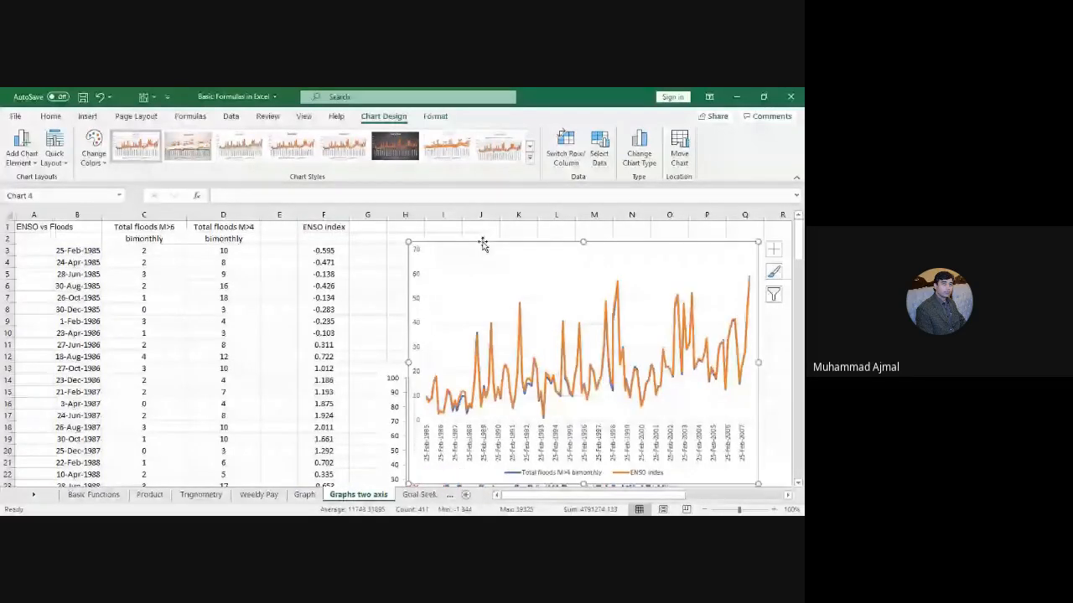
{"action": "left_click", "coordinate": [480, 366]}
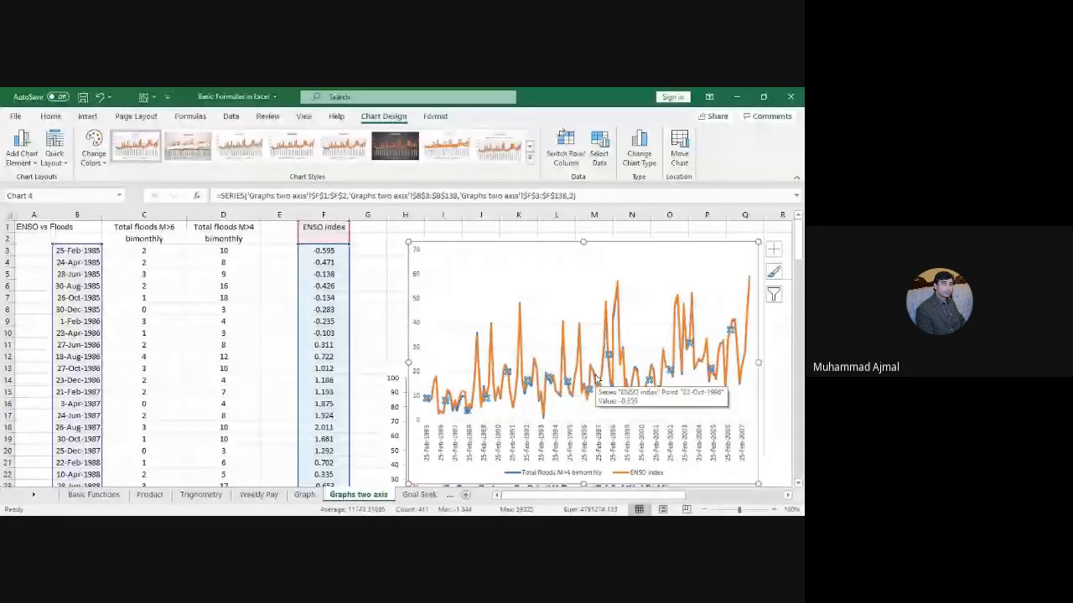
{"action": "left_click", "coordinate": [458, 411]}
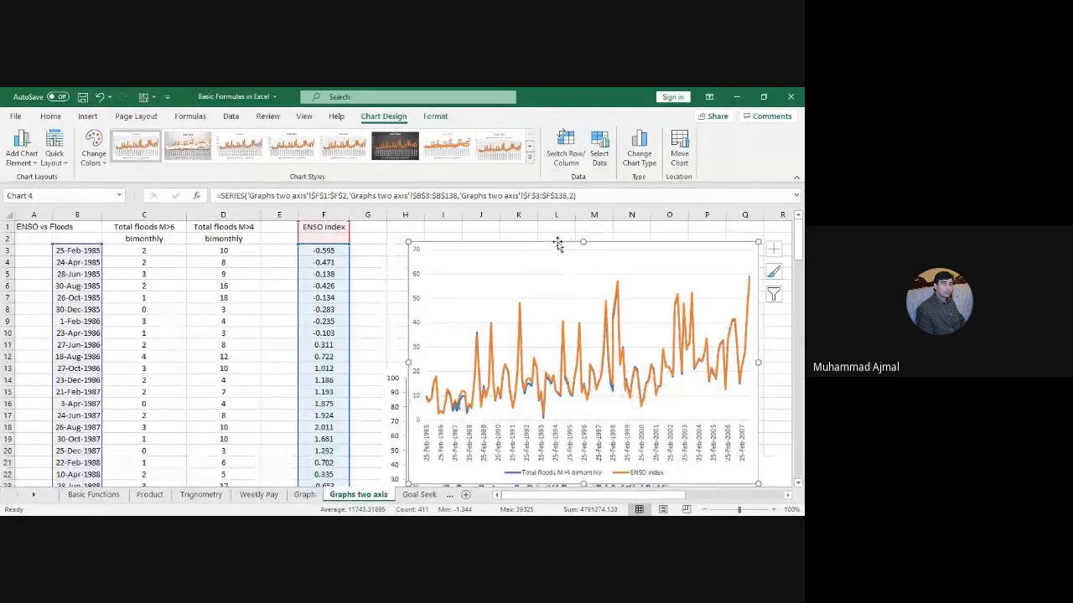
{"action": "left_click_drag", "start_coordinate": [800, 240], "coordinate": [670, 388]}
{"action": "left_click_drag", "start_coordinate": [641, 497], "coordinate": [669, 501]}
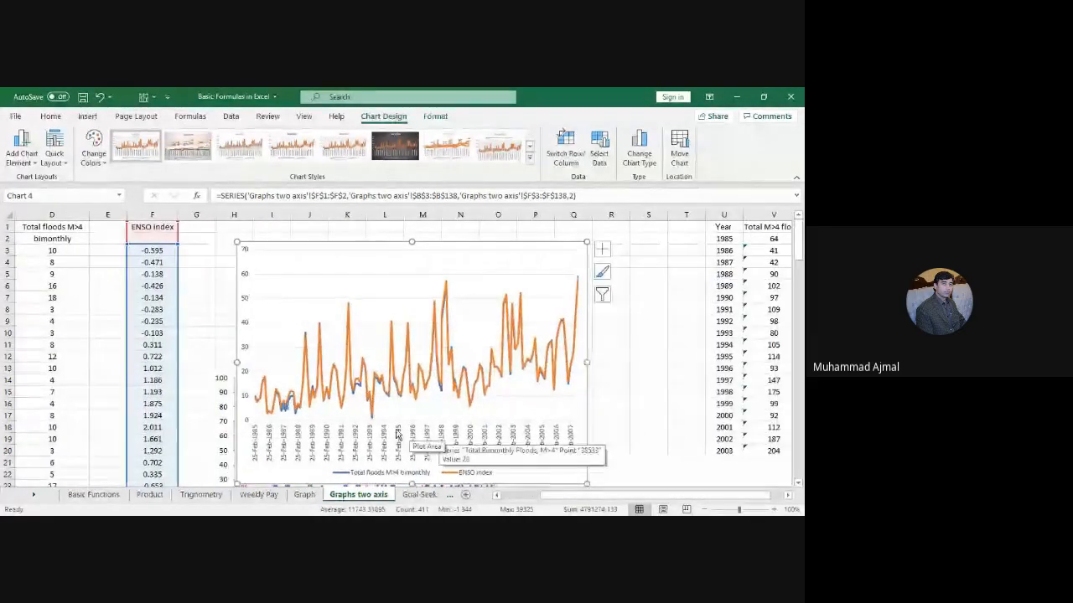
Step: Open the Format Data Series options for the ENSO index line
{"action": "left_click", "coordinate": [419, 408]}
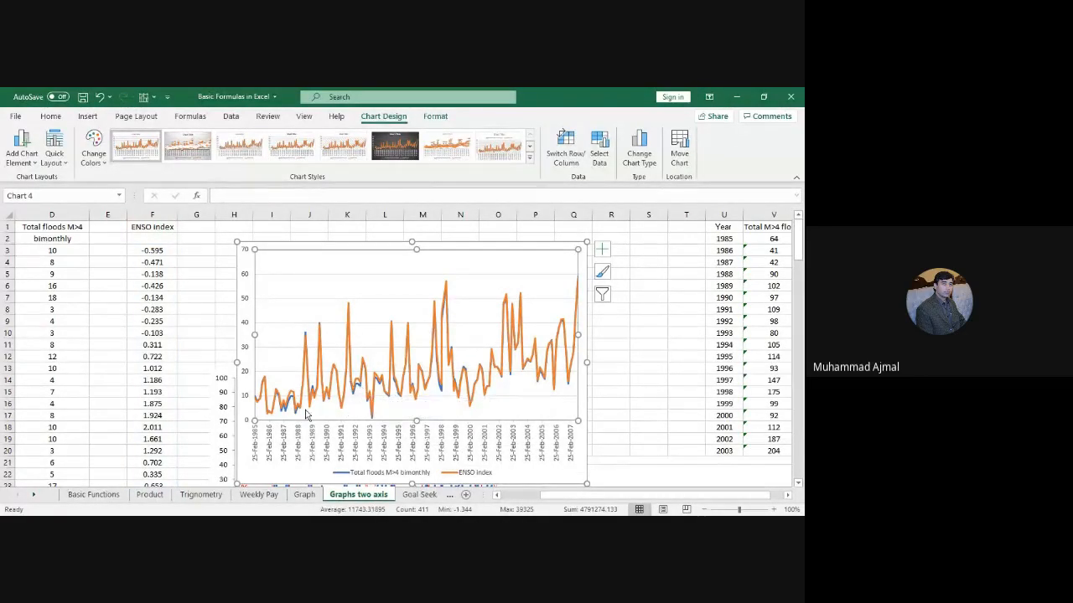
{"action": "mouse_move", "coordinate": [292, 403]}
{"action": "mouse_move", "coordinate": [348, 315]}
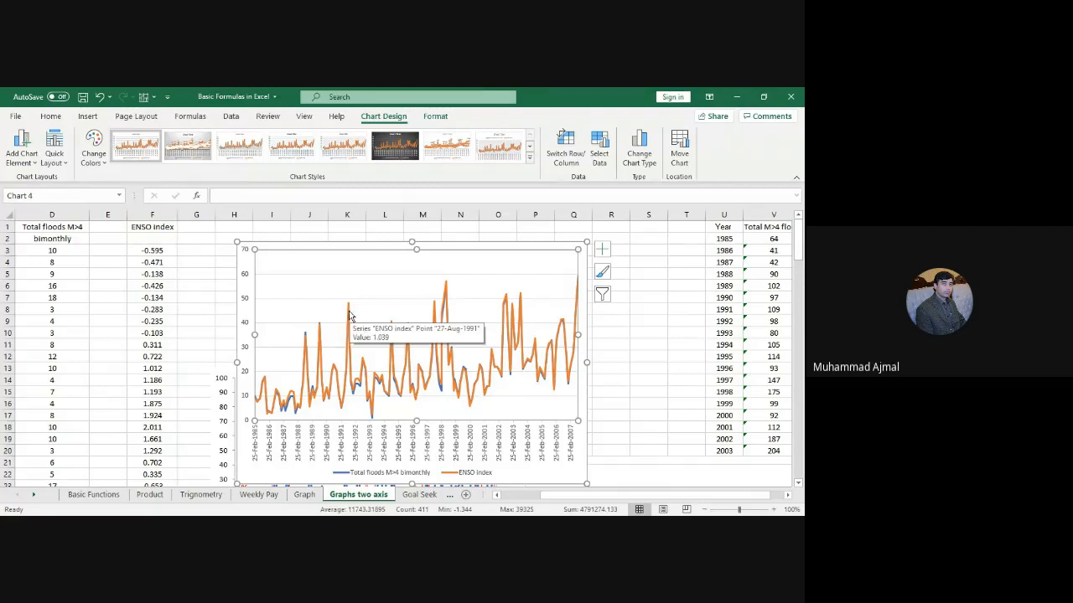
{"action": "left_click", "coordinate": [434, 315]}
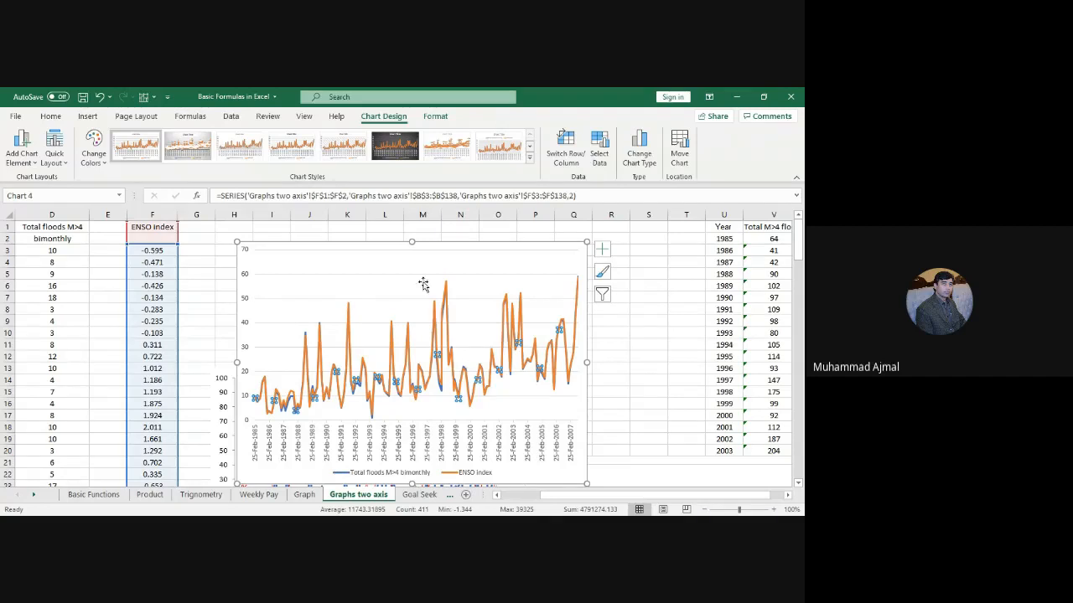
{"action": "left_click", "coordinate": [419, 270]}
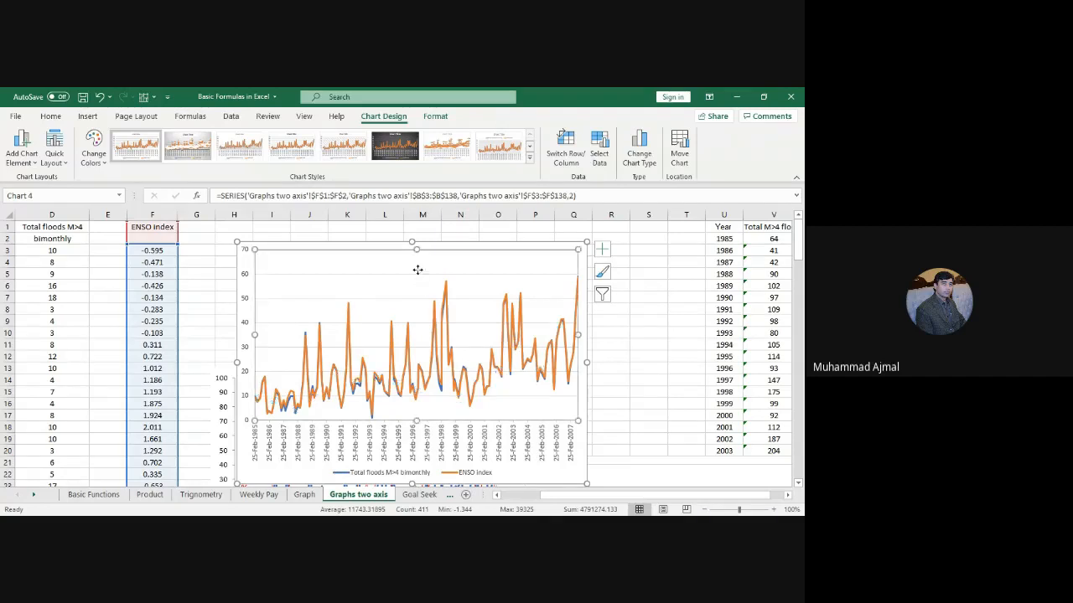
{"action": "double_click", "coordinate": [393, 335]}
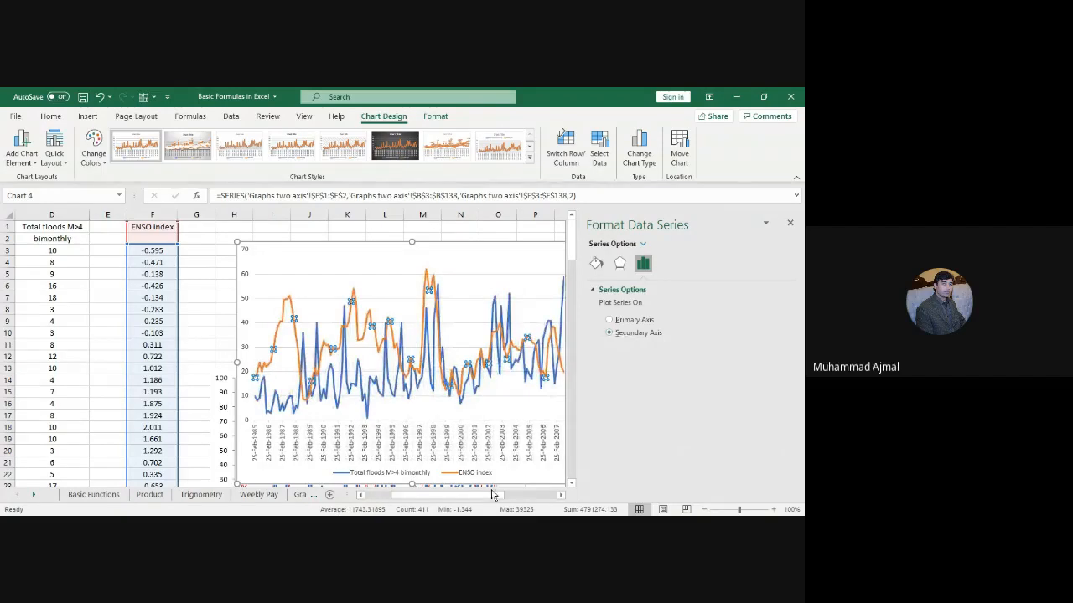
Step: Put the ENSO index on a −2 to 3.5 secondary axis beside the 0–70 flood axis
{"action": "left_click_drag", "start_coordinate": [481, 498], "coordinate": [525, 492]}
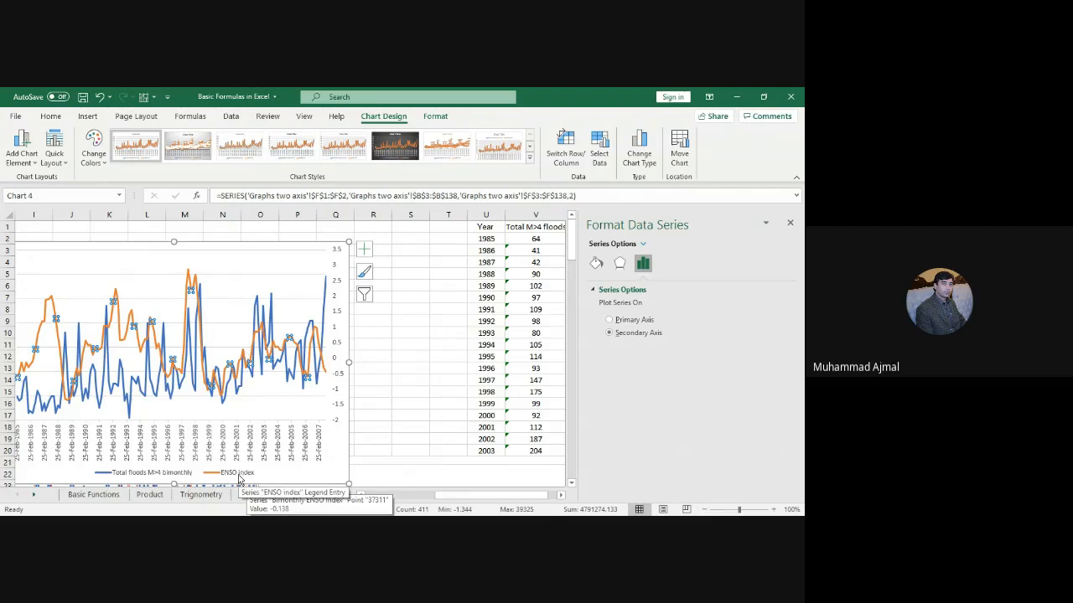
{"action": "left_click_drag", "start_coordinate": [472, 501], "coordinate": [440, 500]}
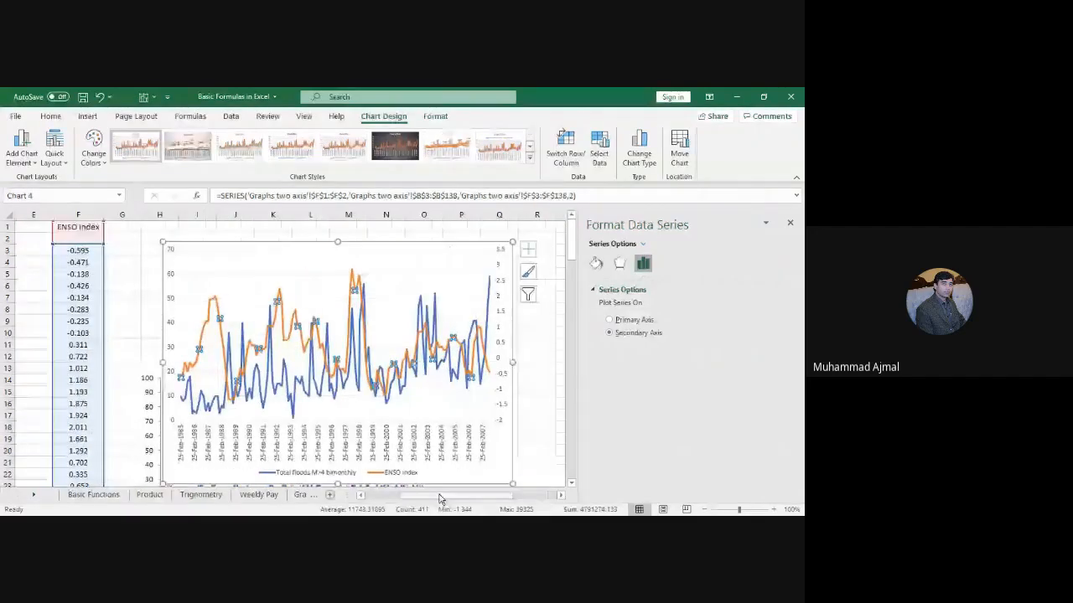
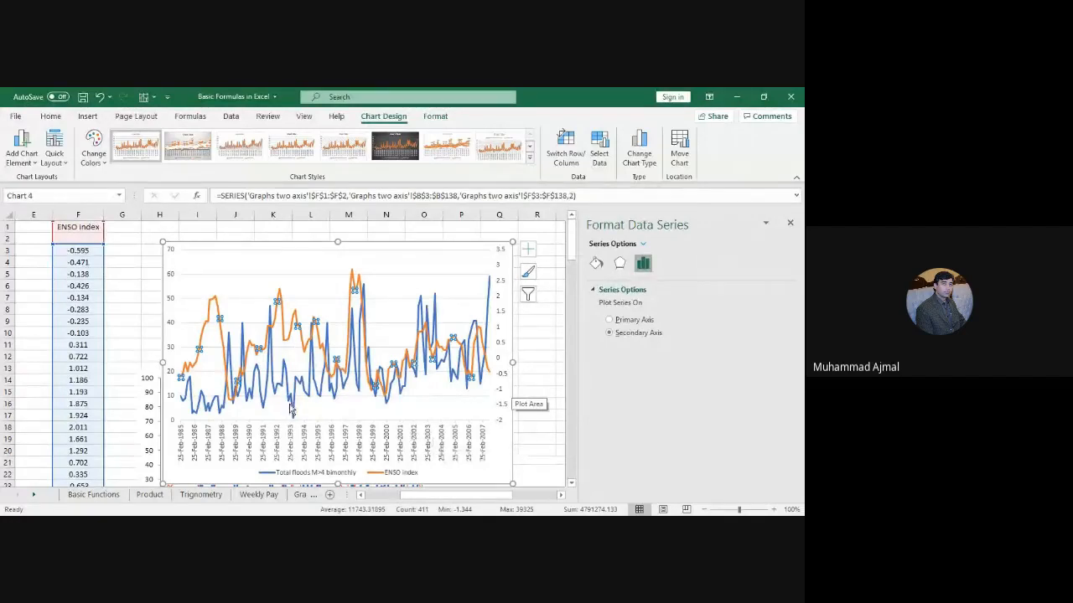
Step: Select the chart area so the pane shows Format Chart Area instead of the data series
{"action": "left_click", "coordinate": [210, 242]}
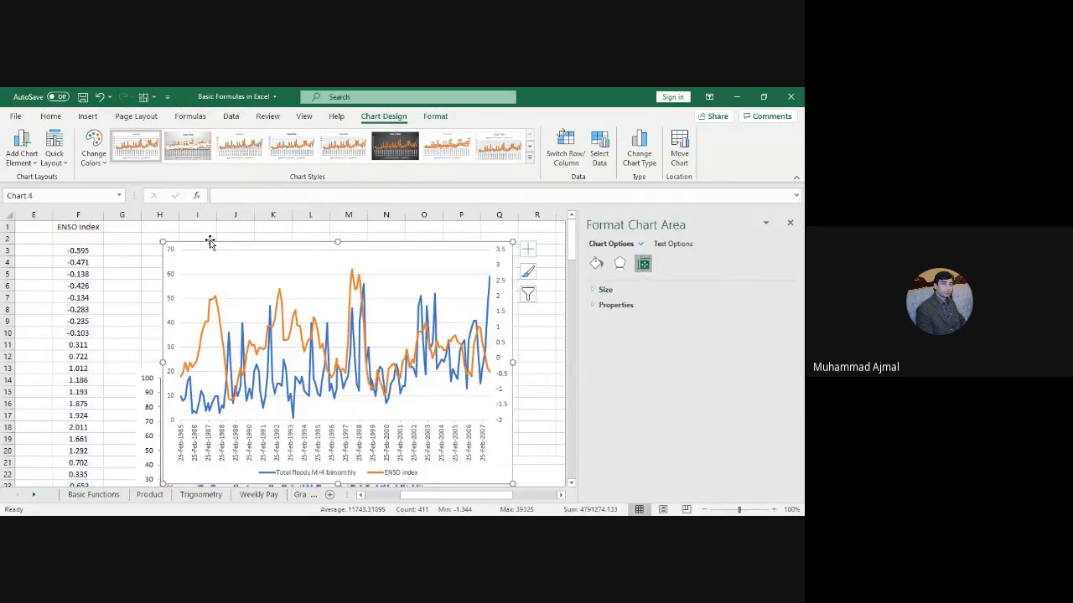
Step: Change all the chart's text to Times New Roman
{"action": "left_click", "coordinate": [49, 118]}
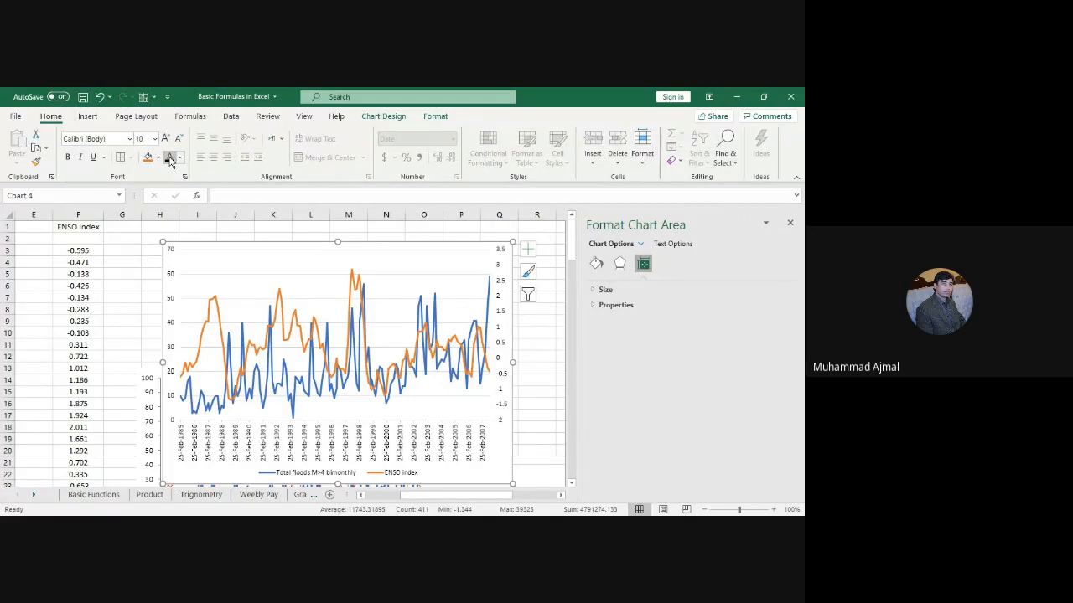
{"action": "left_click", "coordinate": [105, 139]}
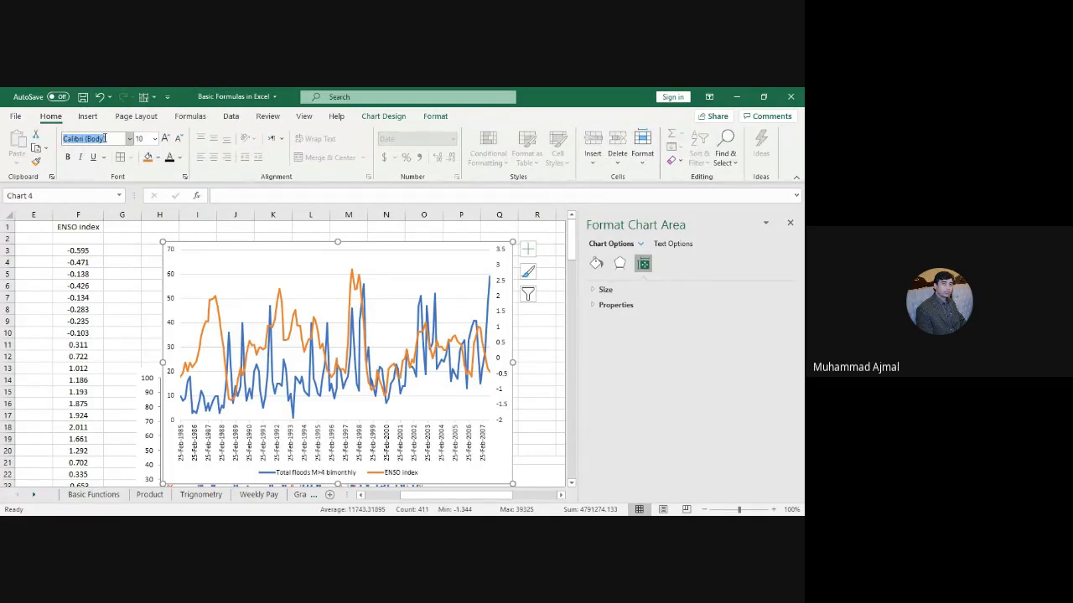
{"action": "type", "text": "Times New Roman"}
{"action": "key", "text": "Tab"}
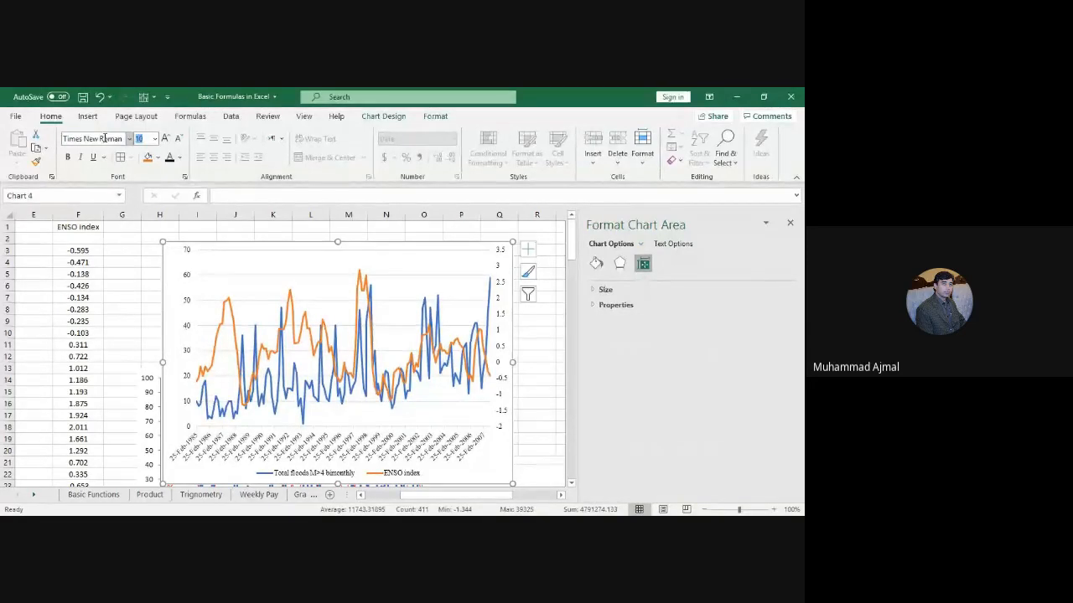
{"action": "key", "text": "Return"}
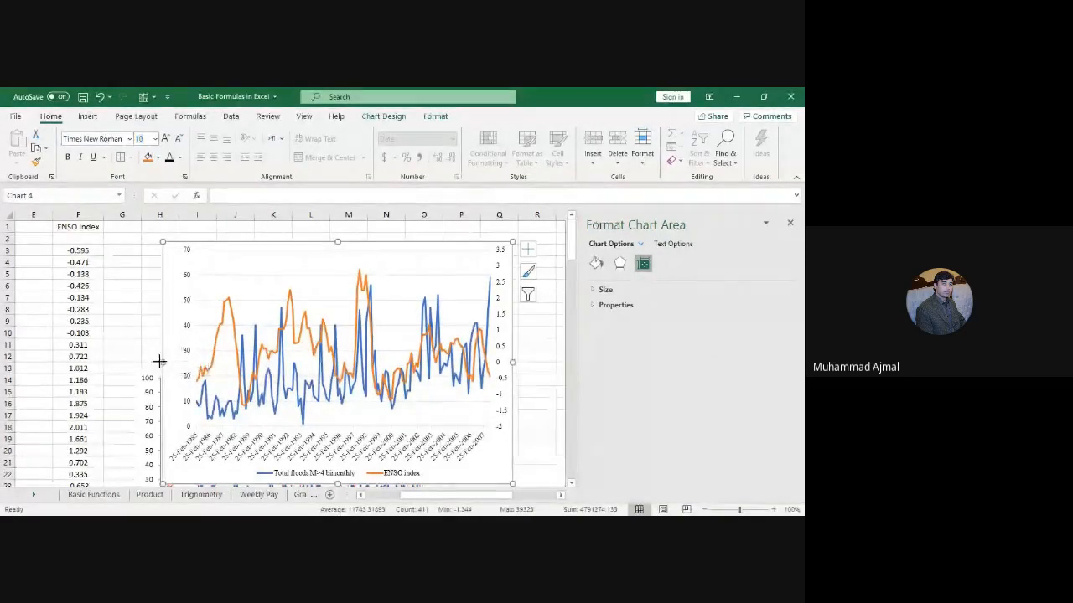
Step: Widen the chart leftward and set its text size to 10 pt after trying 12
{"action": "left_click_drag", "start_coordinate": [159, 361], "coordinate": [86, 362]}
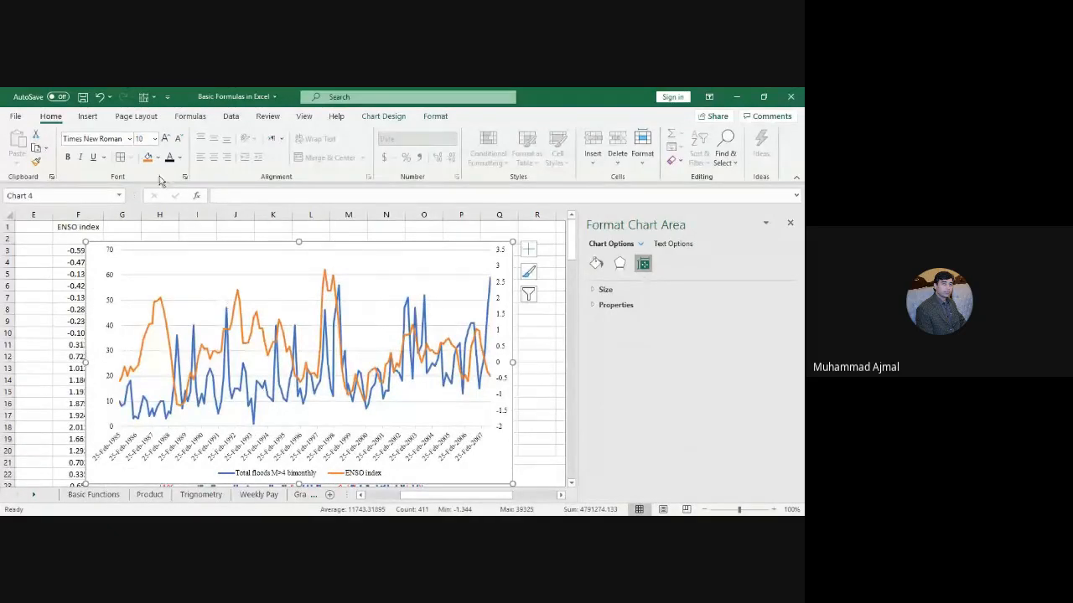
{"action": "left_click", "coordinate": [145, 140]}
{"action": "type", "text": "12"}
{"action": "key", "text": "Return"}
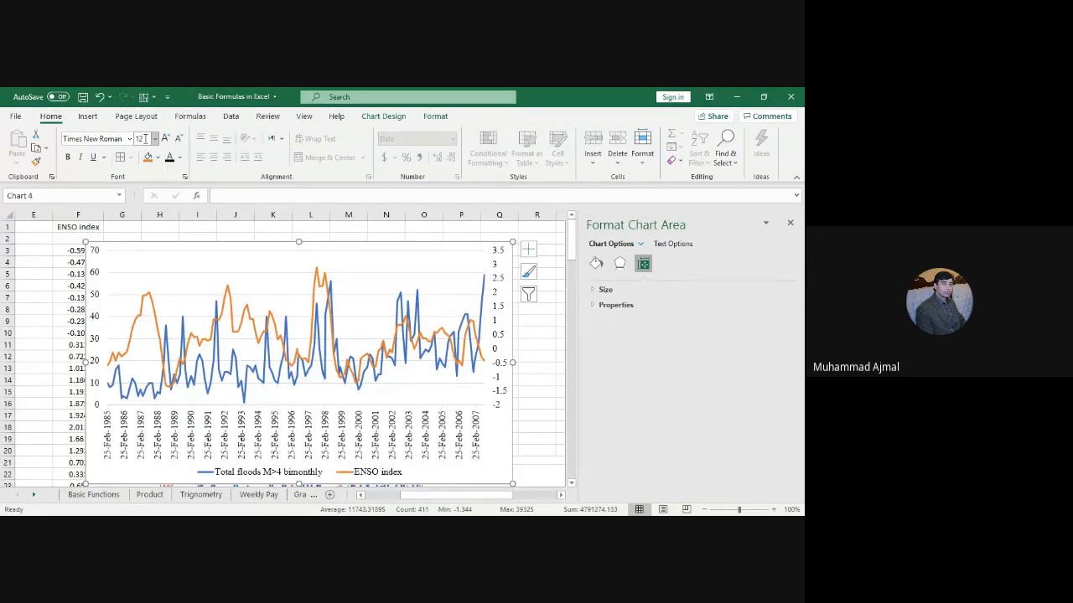
{"action": "left_click", "coordinate": [145, 139]}
{"action": "type", "text": "10"}
{"action": "key", "text": "Return"}
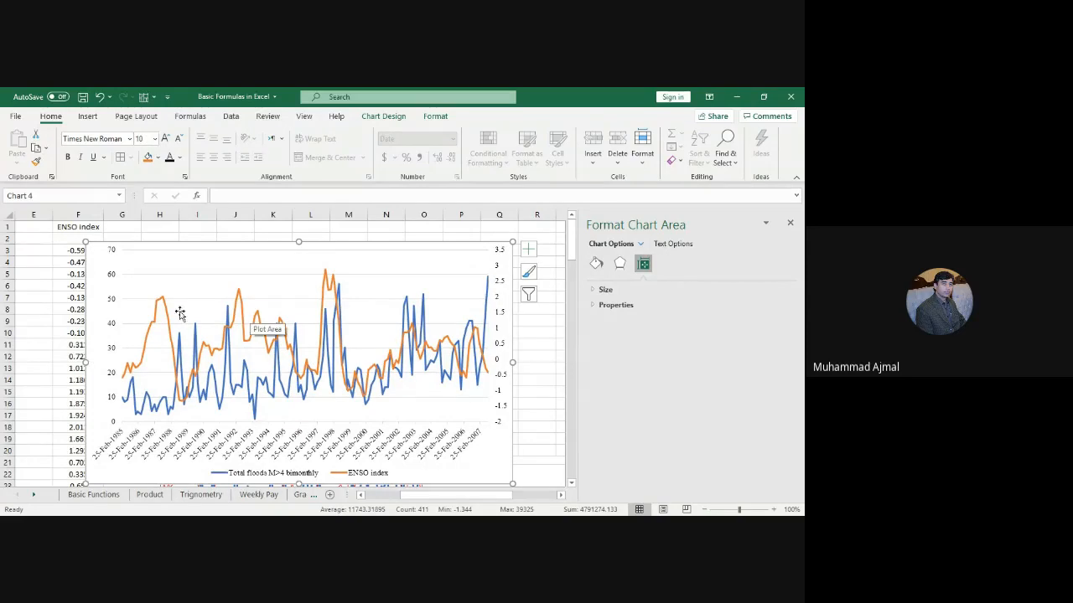
{"action": "left_click", "coordinate": [210, 275]}
{"action": "key", "text": "Escape"}
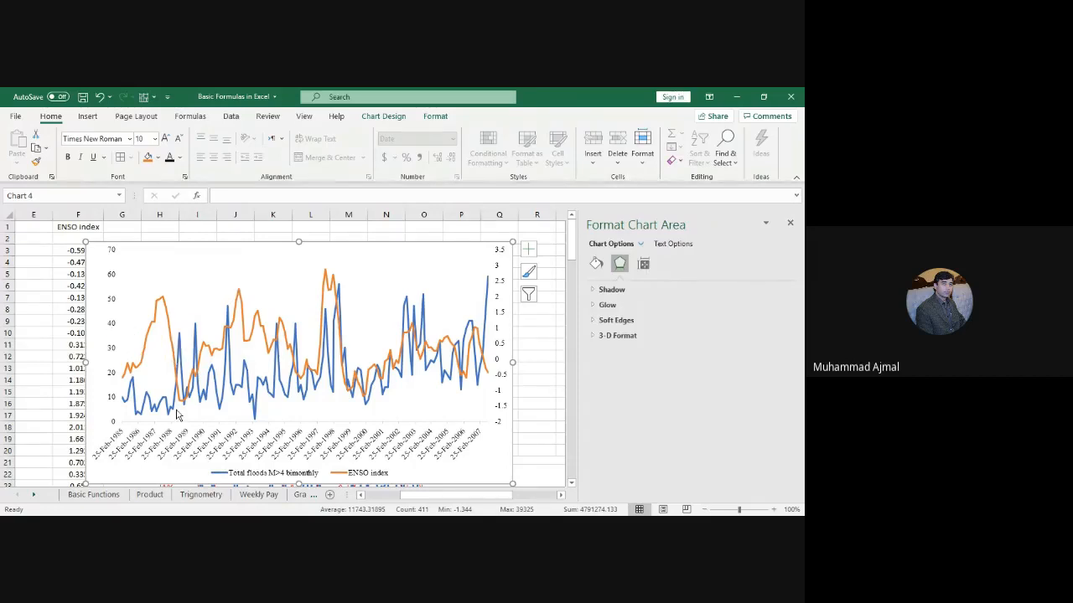
Step: Give the left value axis a solid 1 pt line with Outside major tick marks
{"action": "left_click", "coordinate": [113, 326]}
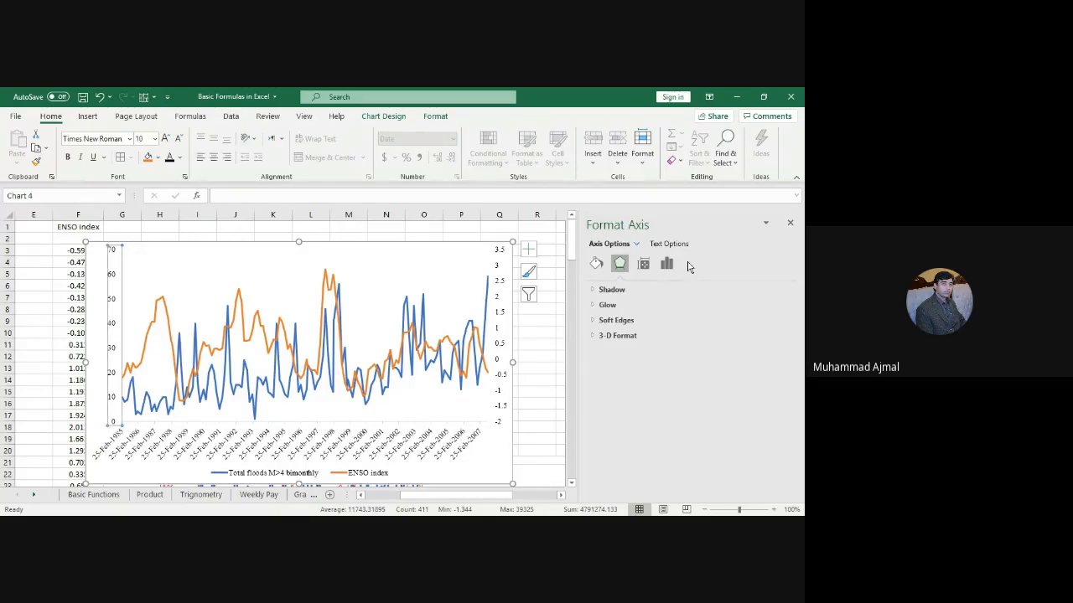
{"action": "left_click", "coordinate": [596, 265]}
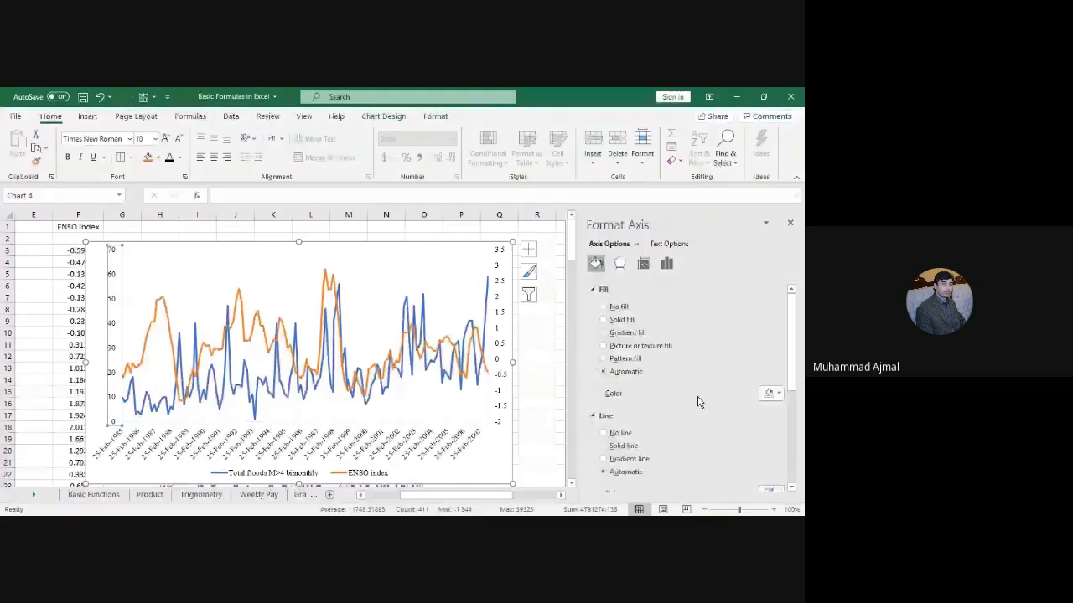
{"action": "scroll", "coordinate": [697, 402], "scroll_direction": "down", "scroll_amount": 3}
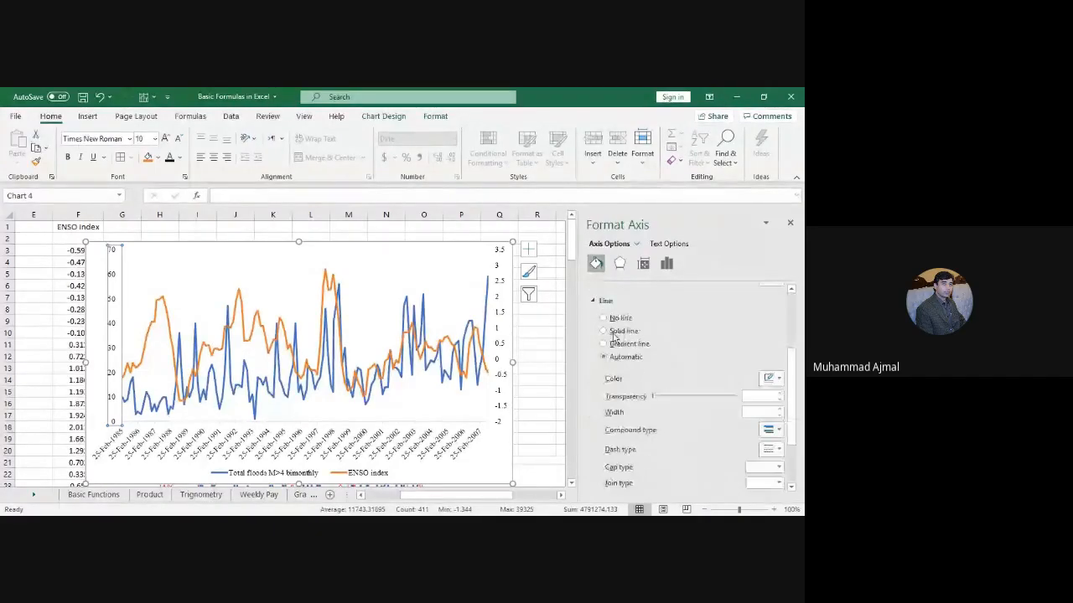
{"action": "left_click", "coordinate": [620, 331]}
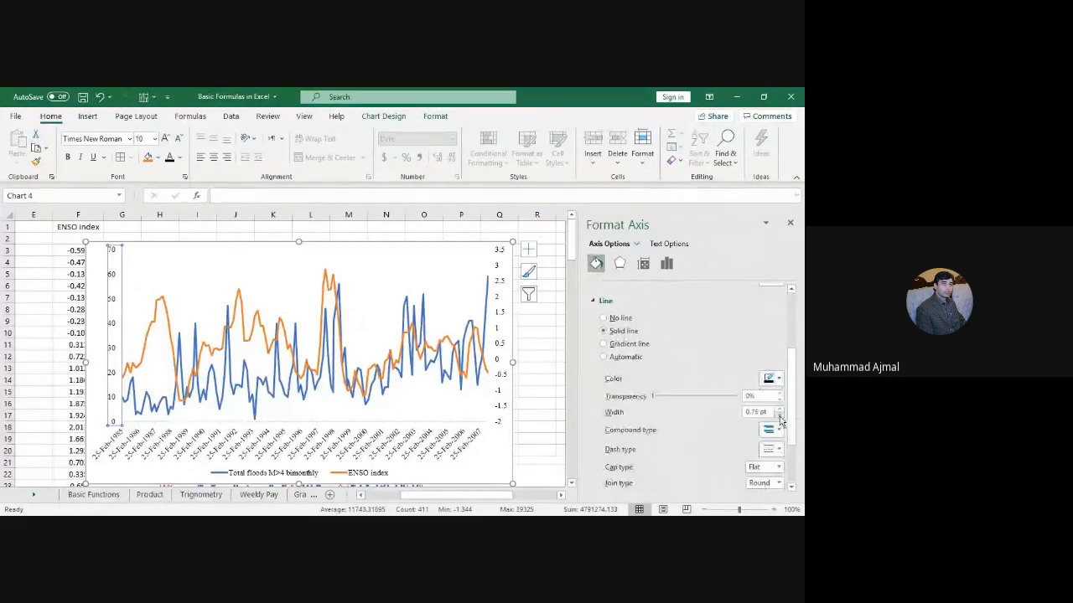
{"action": "left_click", "coordinate": [779, 409]}
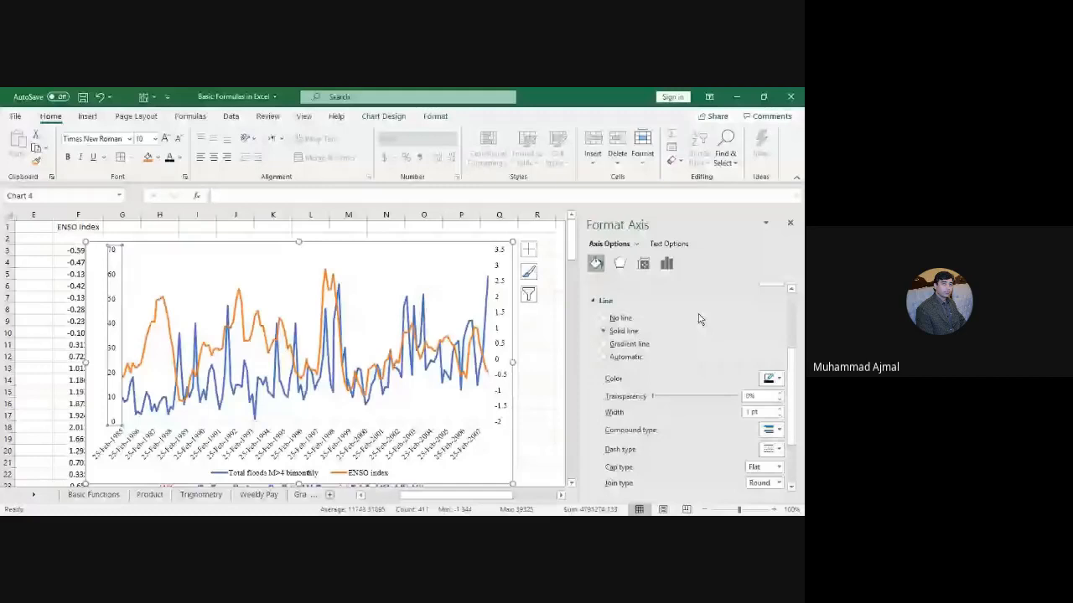
{"action": "left_click", "coordinate": [666, 263]}
{"action": "left_click", "coordinate": [624, 308]}
{"action": "left_click", "coordinate": [757, 319]}
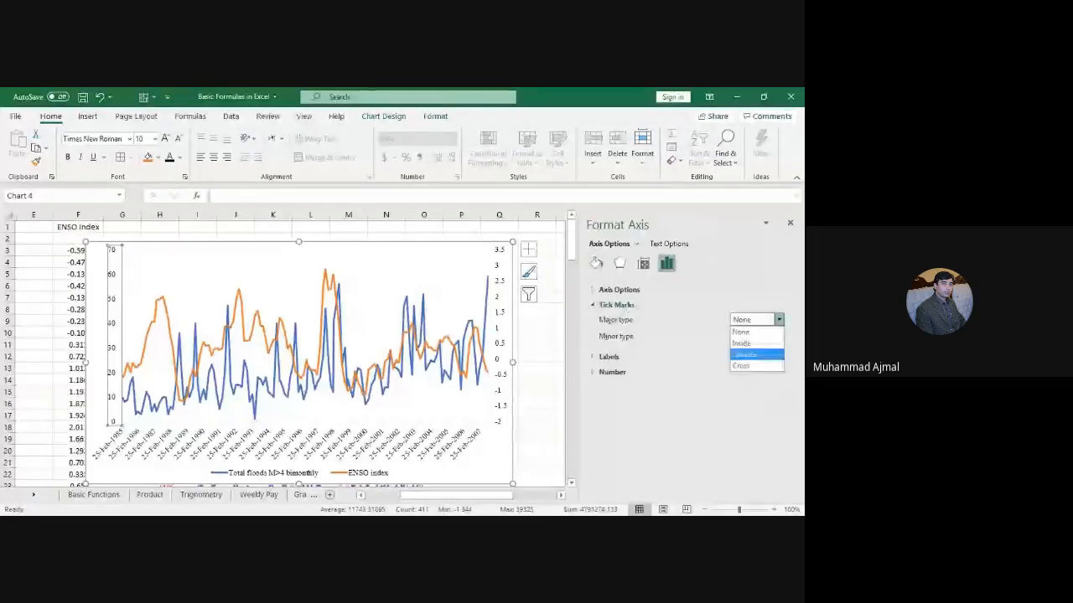
{"action": "left_click", "coordinate": [751, 351]}
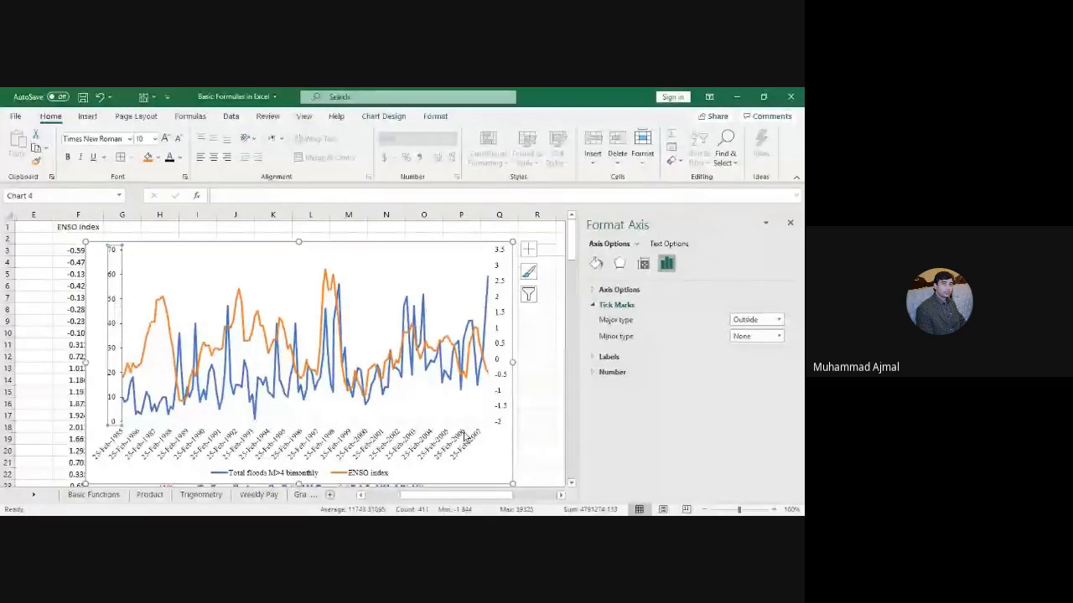
Step: Give the secondary ENSO axis Outside major ticks and a coloured 1 pt line
{"action": "left_click", "coordinate": [501, 346]}
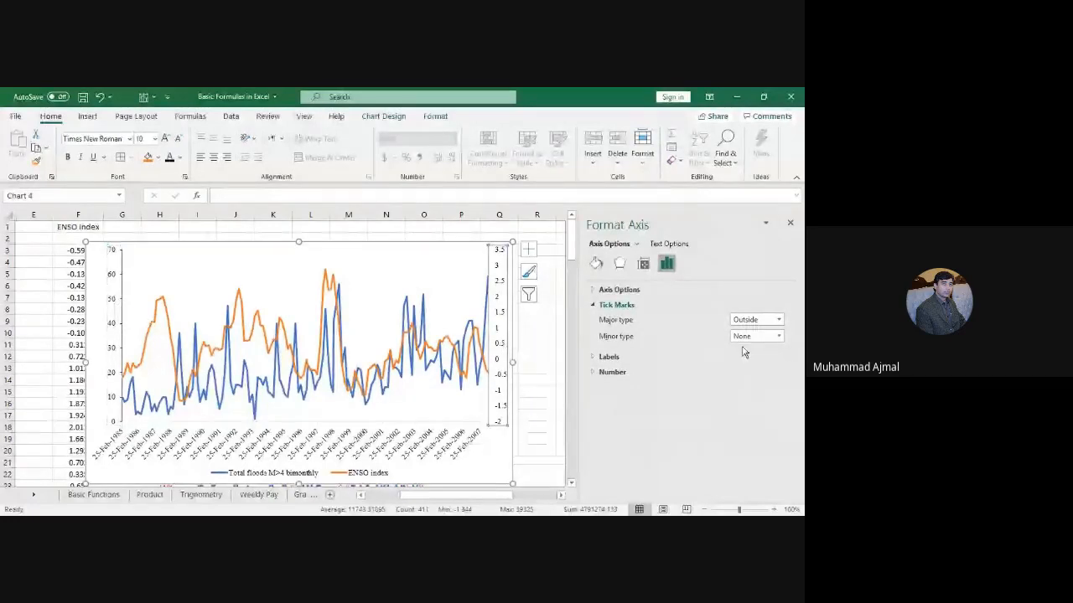
{"action": "left_click", "coordinate": [754, 321]}
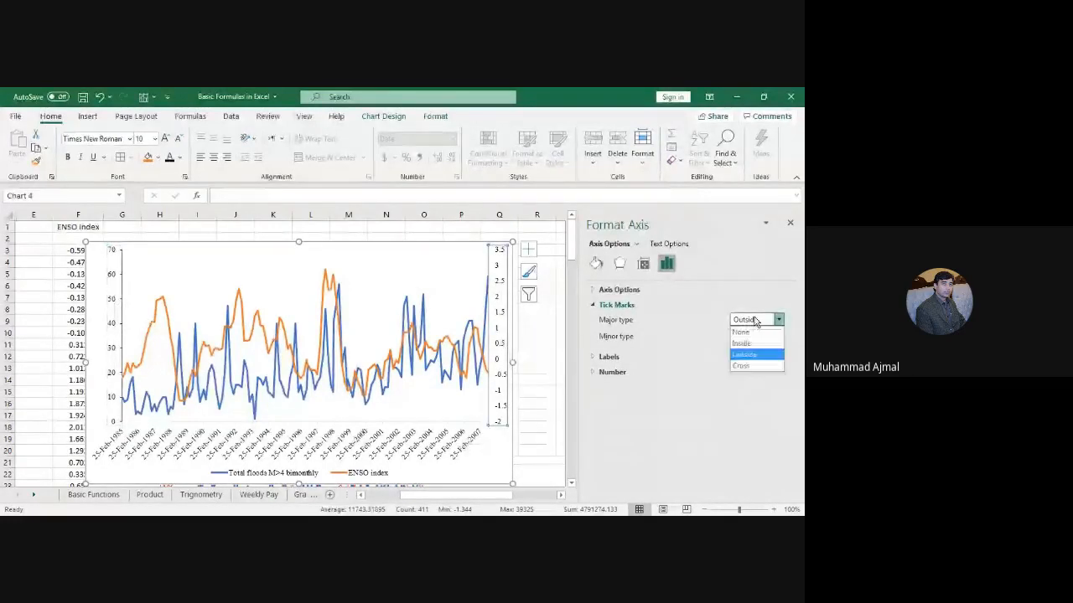
{"action": "left_click", "coordinate": [752, 354]}
{"action": "left_click", "coordinate": [595, 265]}
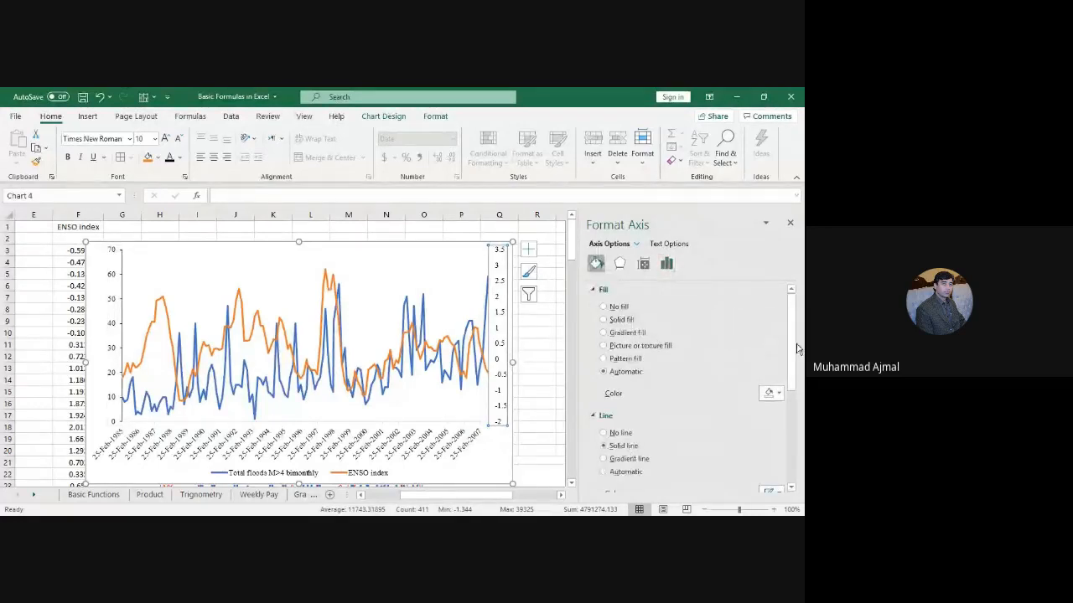
{"action": "left_click_drag", "start_coordinate": [795, 334], "coordinate": [796, 375]}
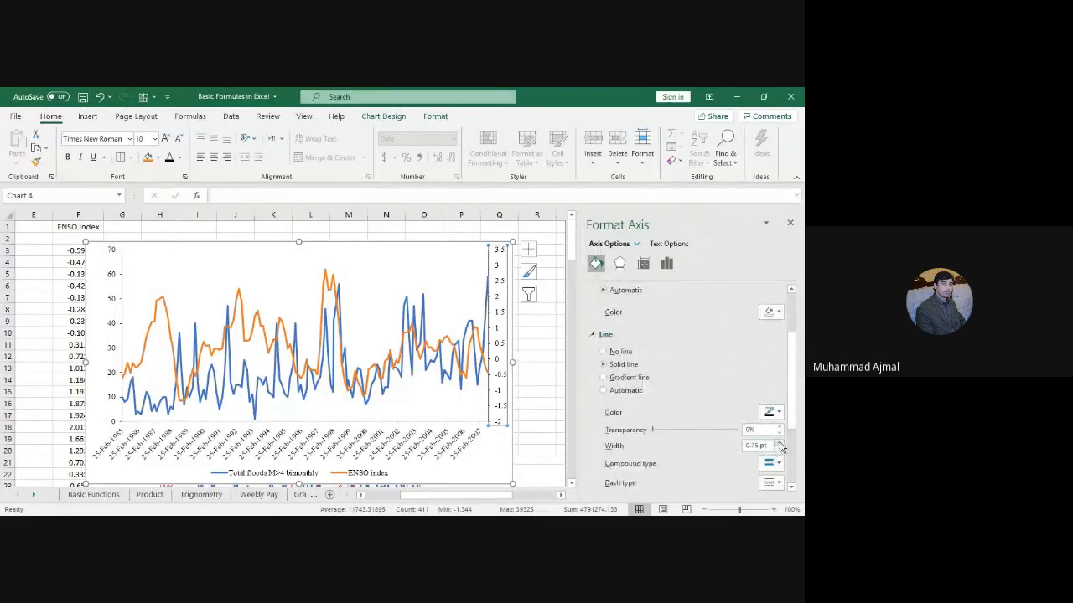
{"action": "left_click", "coordinate": [780, 446]}
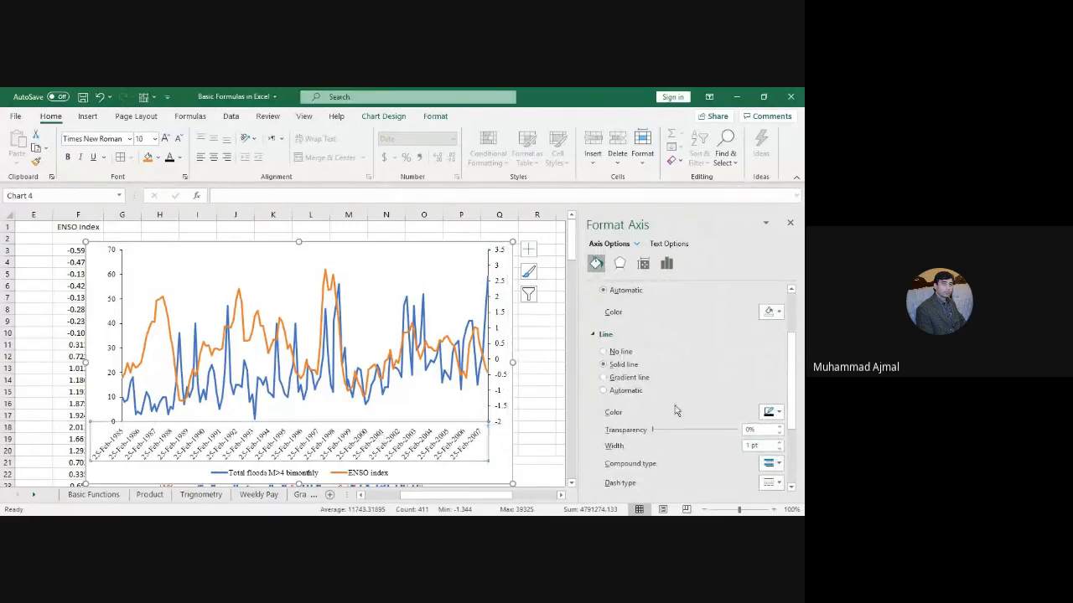
{"action": "left_click", "coordinate": [777, 412]}
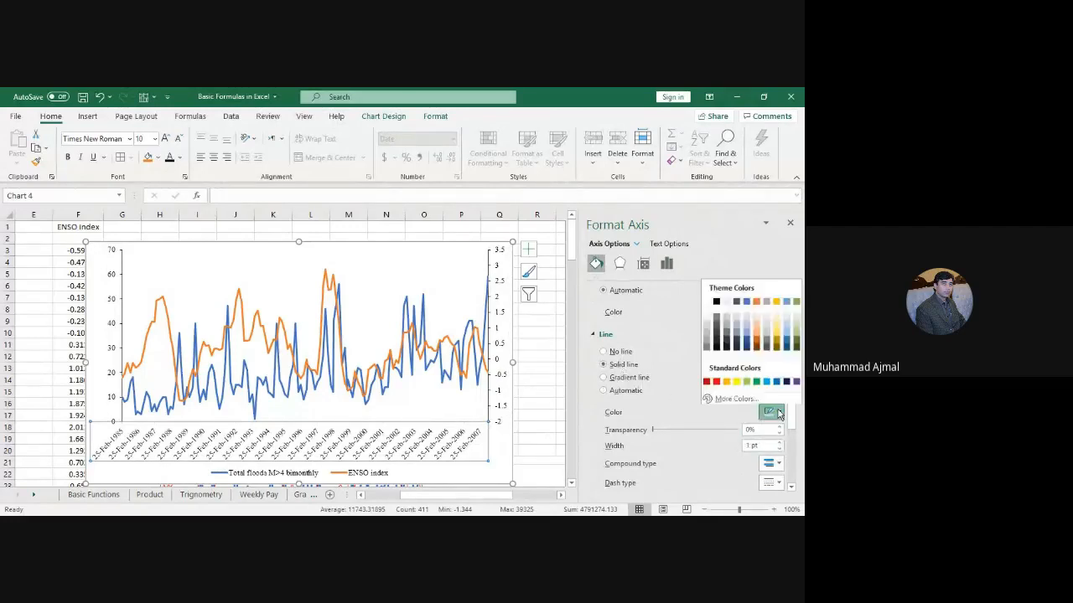
{"action": "left_click", "coordinate": [718, 304]}
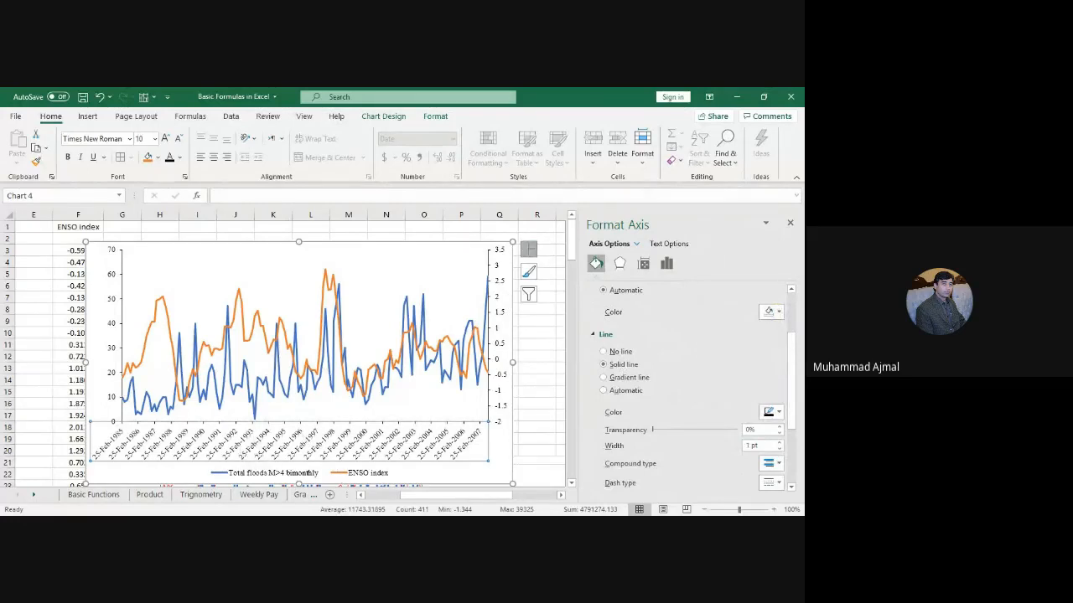
{"action": "left_click", "coordinate": [528, 249]}
Step: Add axis titles 'Events Dates' at the bottom and 'Total Flood M>4 bimonthly' on the left
{"action": "left_click", "coordinate": [583, 275]}
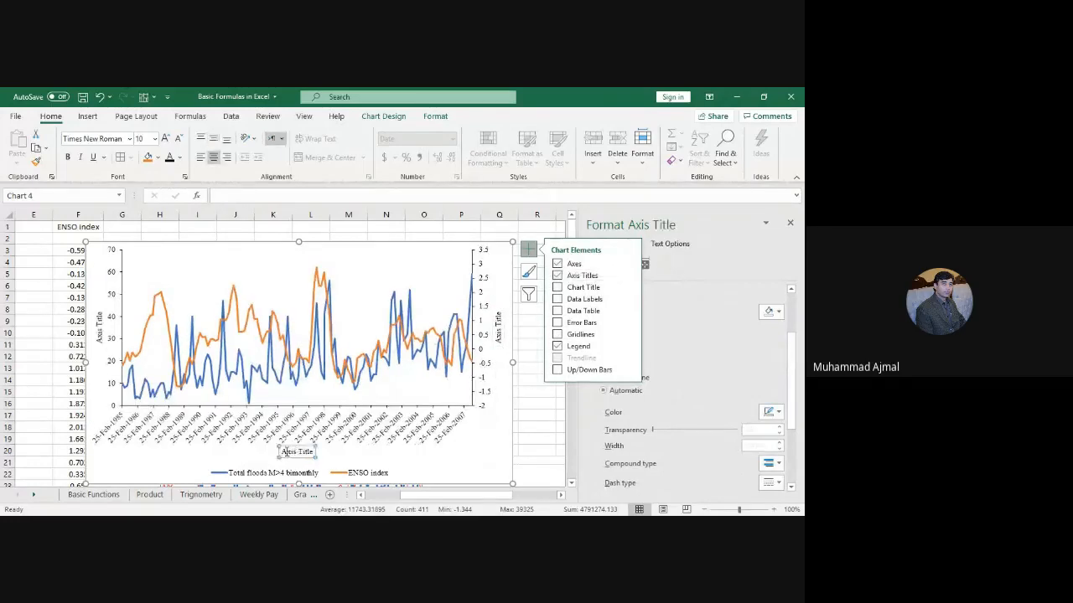
{"action": "left_click_drag", "start_coordinate": [282, 453], "coordinate": [317, 452]}
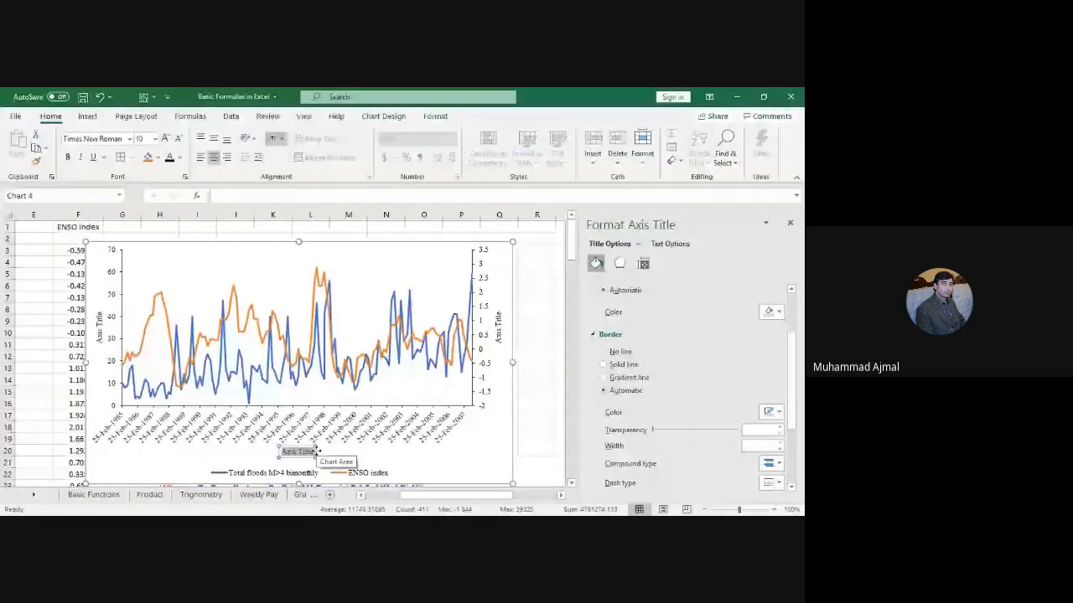
{"action": "type", "text": "Events Dates"}
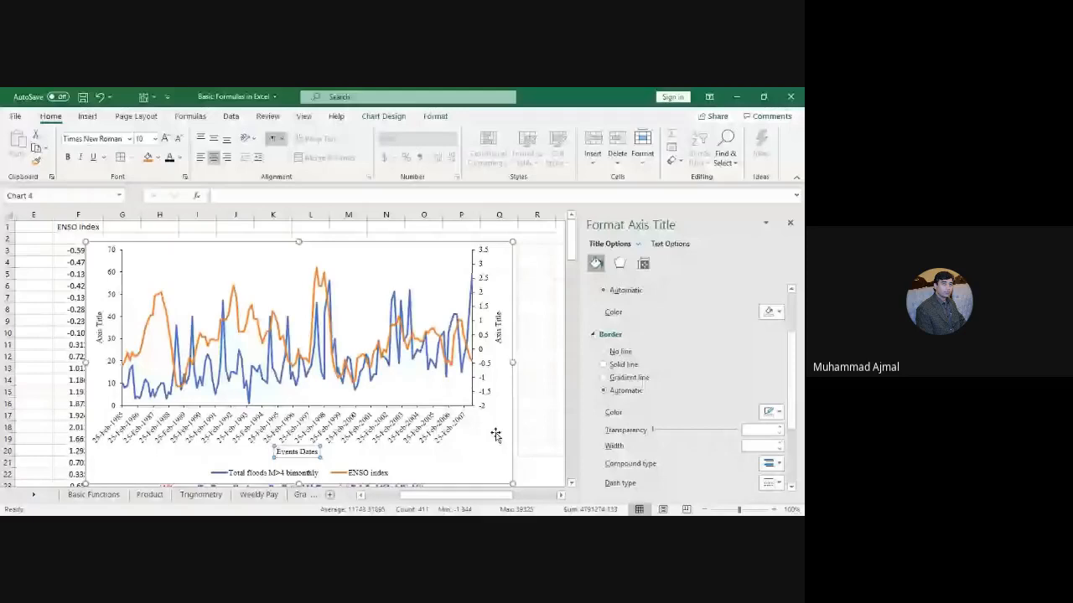
{"action": "left_click", "coordinate": [101, 332]}
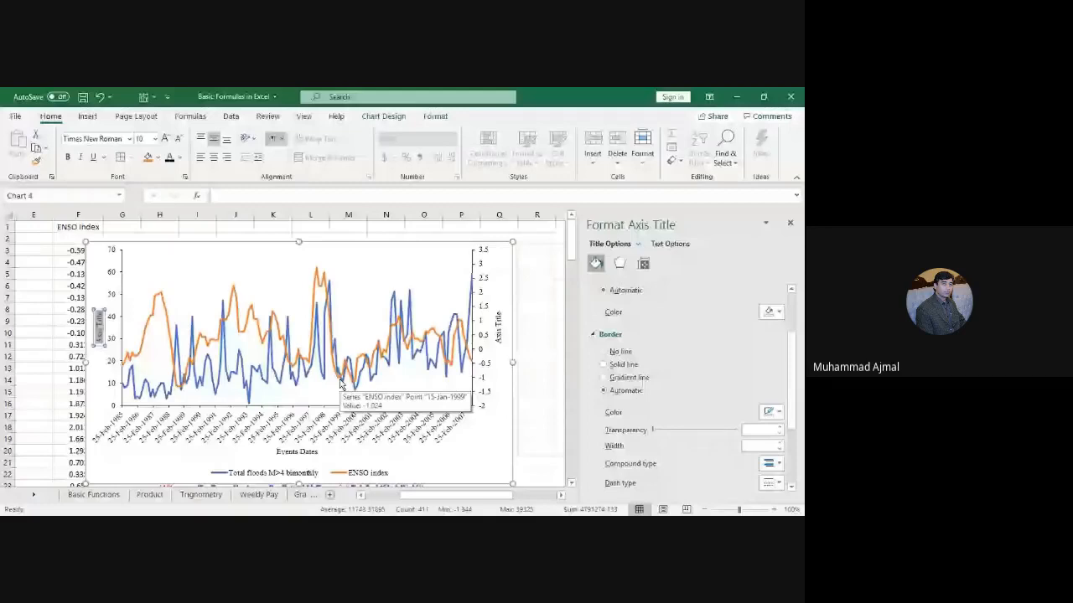
{"action": "type", "text": "Total Flood"}
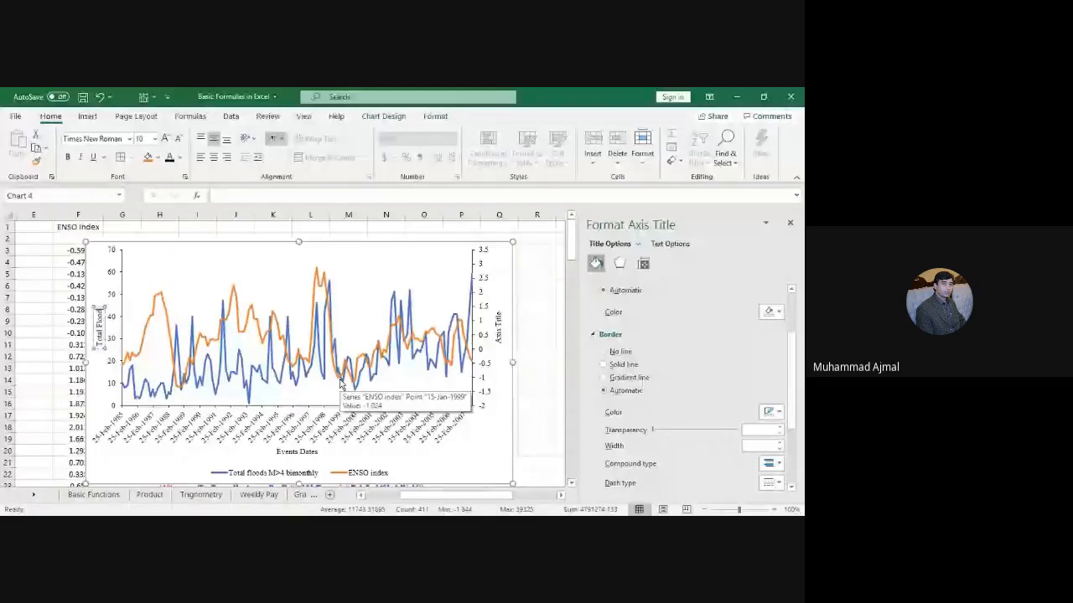
{"action": "type", "text": " M"}
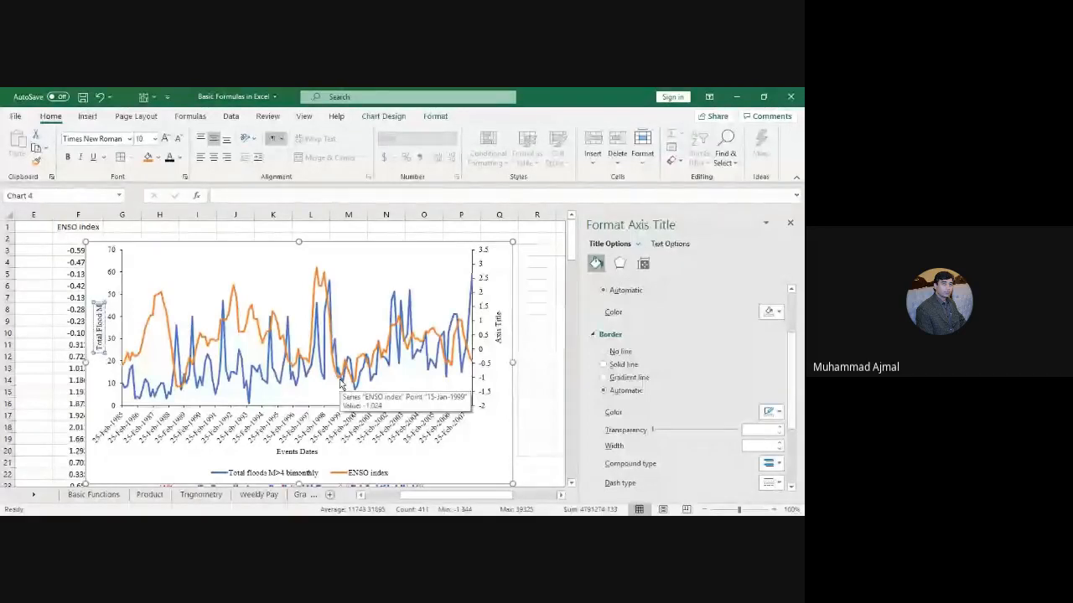
{"action": "type", "text": ">"}
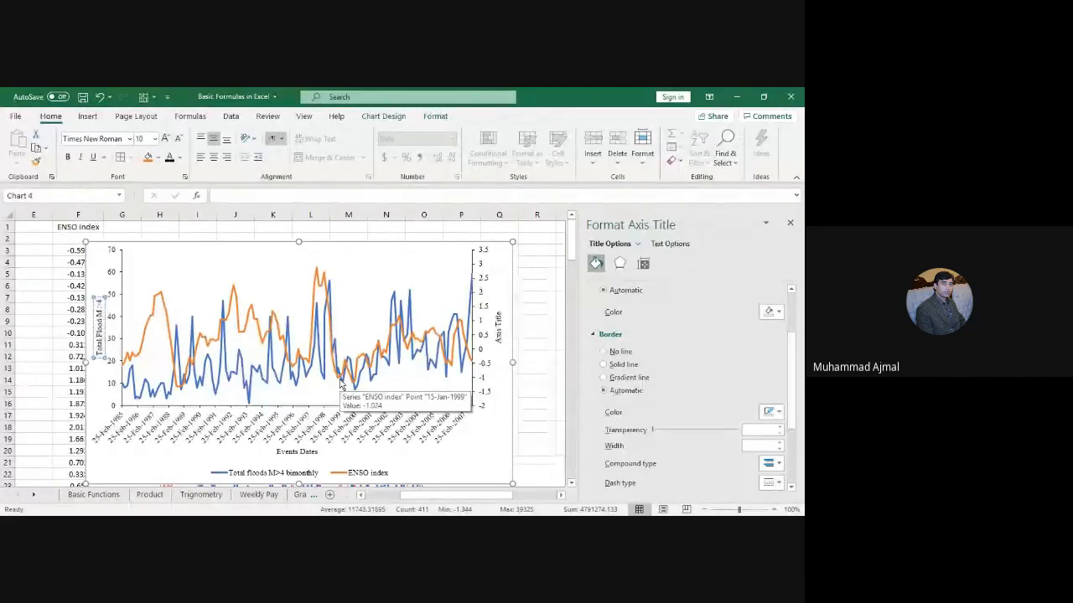
{"action": "type", "text": "4 bimonthly"}
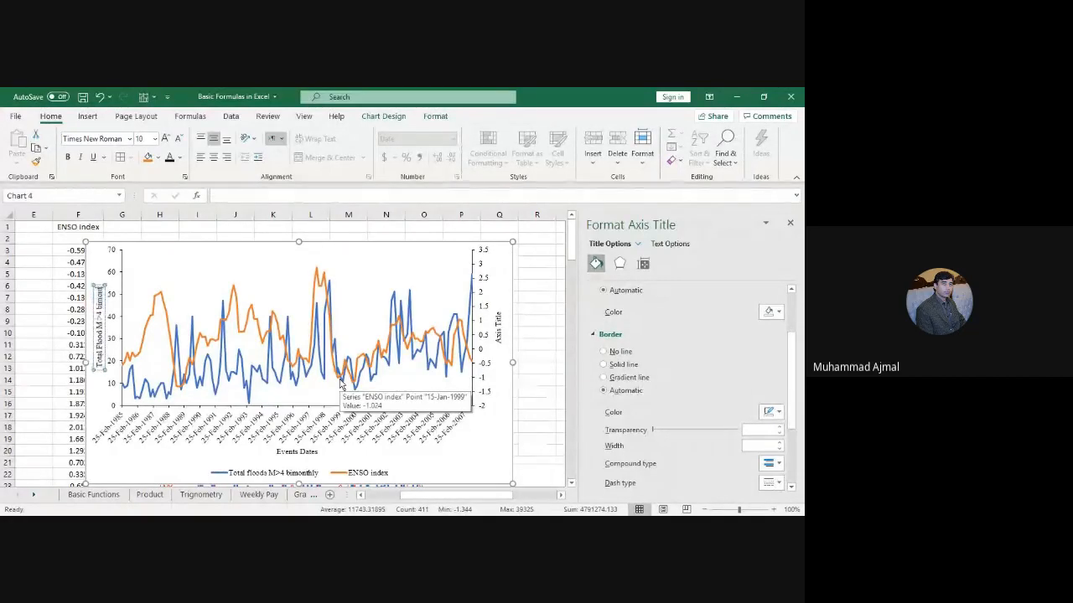
Step: Replace the right axis placeholder title with 'ENSO Index'
{"action": "left_click", "coordinate": [498, 339]}
{"action": "left_click_drag", "start_coordinate": [498, 343], "coordinate": [497, 314]}
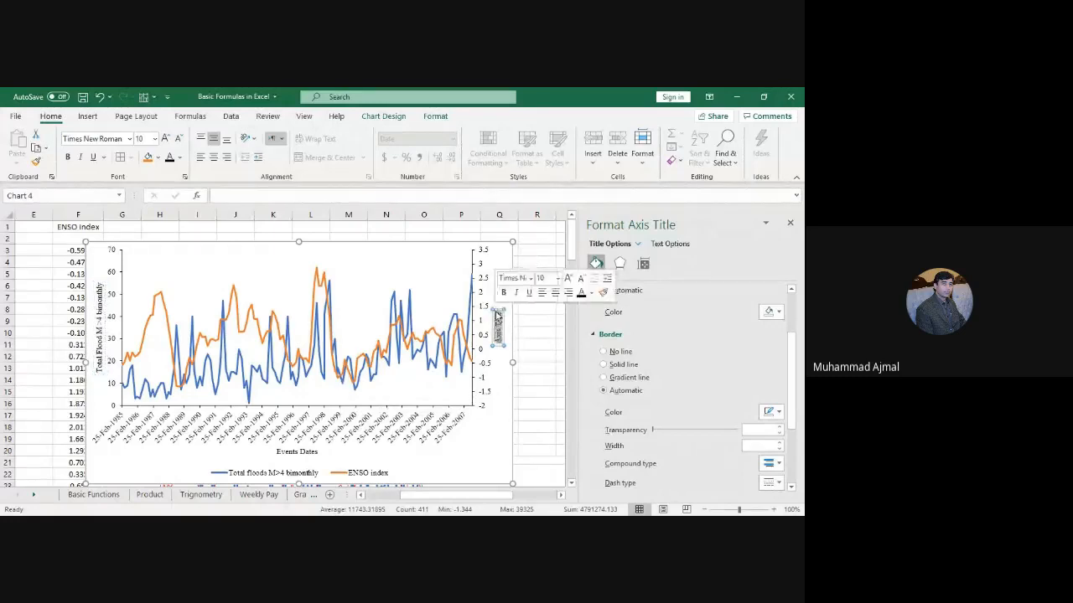
{"action": "key", "text": "BackSpace"}
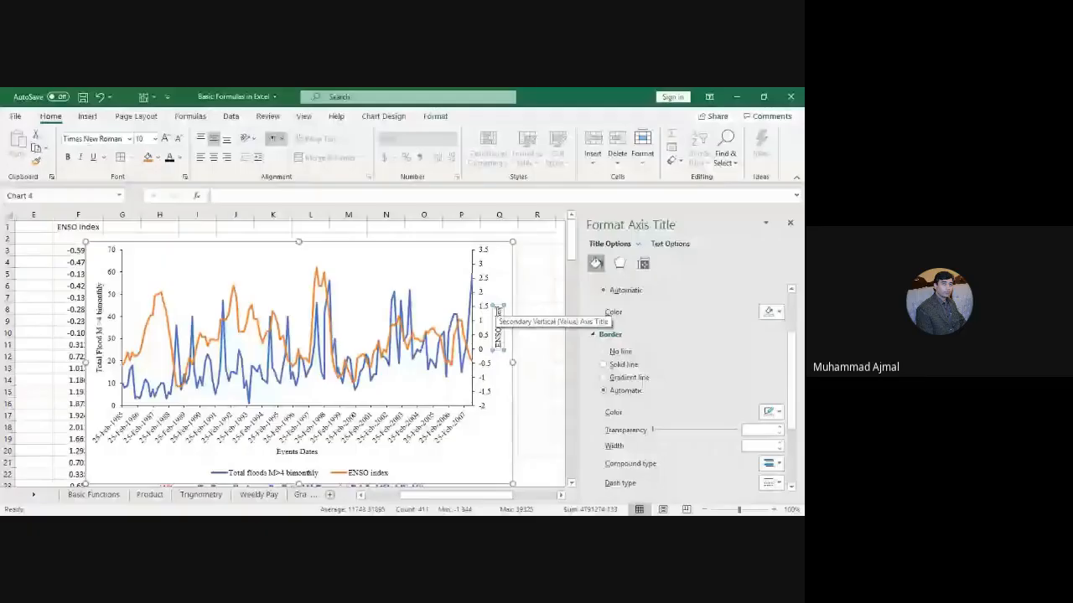
{"action": "type", "text": "Index"}
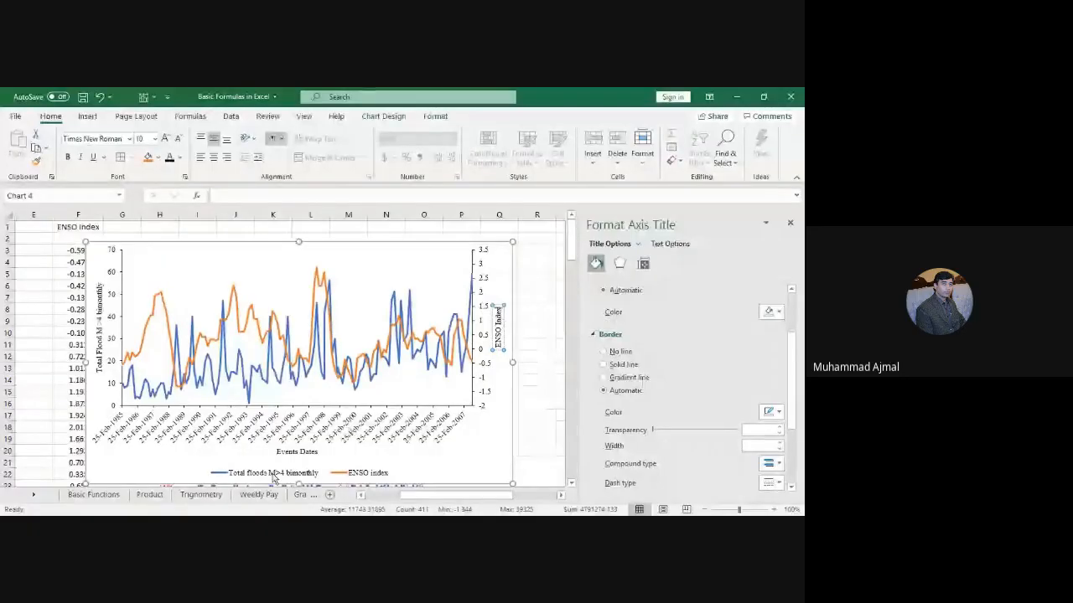
Step: Set the legend position to Top and nudge it down just above the plot
{"action": "left_click", "coordinate": [274, 477]}
{"action": "right_click", "coordinate": [274, 477]}
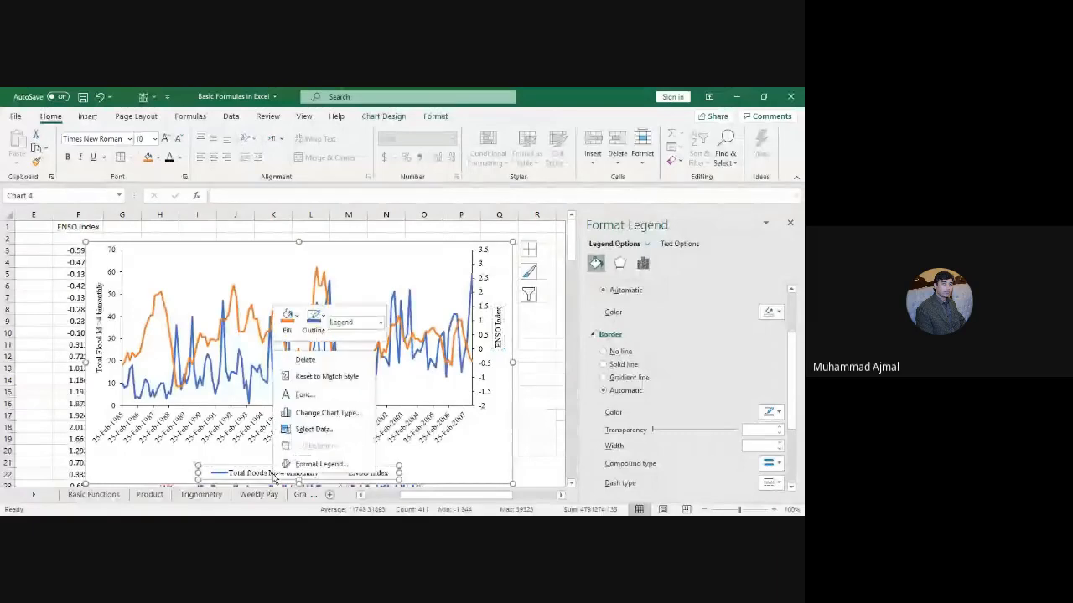
{"action": "left_click", "coordinate": [319, 463]}
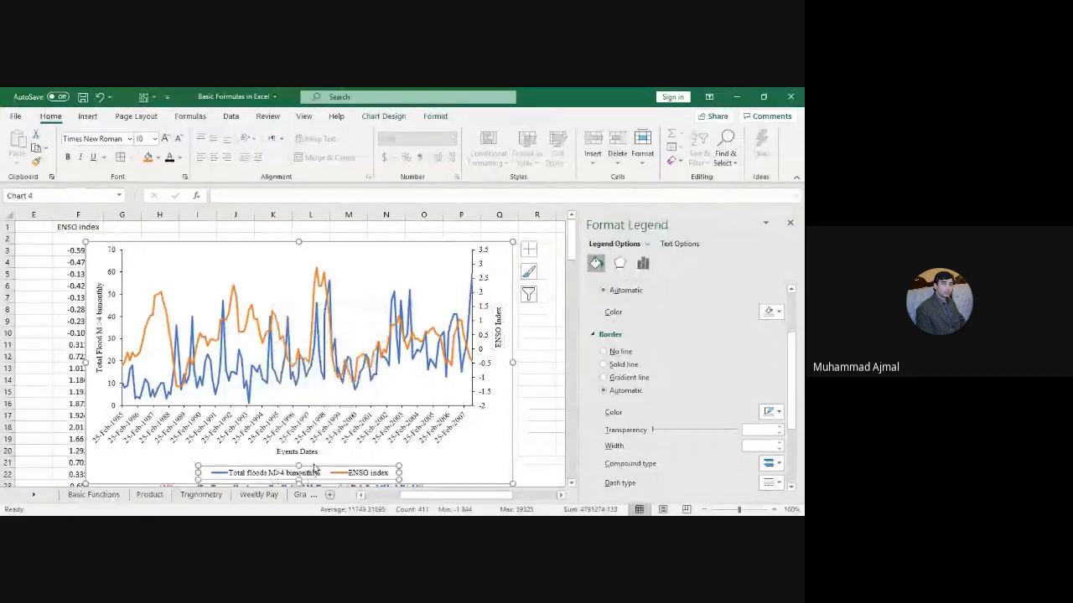
{"action": "left_click", "coordinate": [627, 324]}
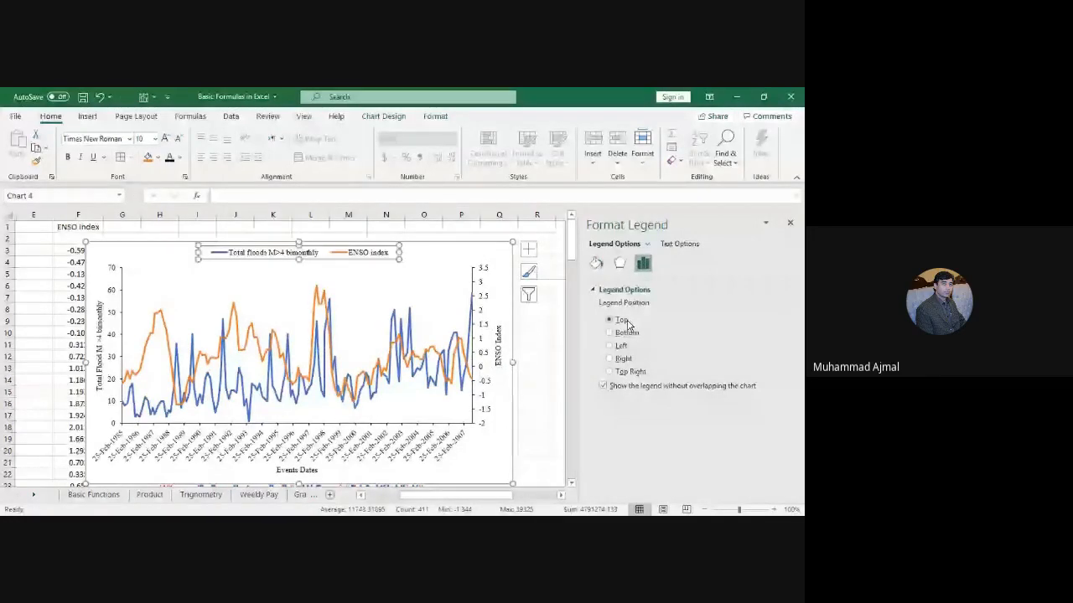
{"action": "left_click_drag", "start_coordinate": [335, 254], "coordinate": [337, 273]}
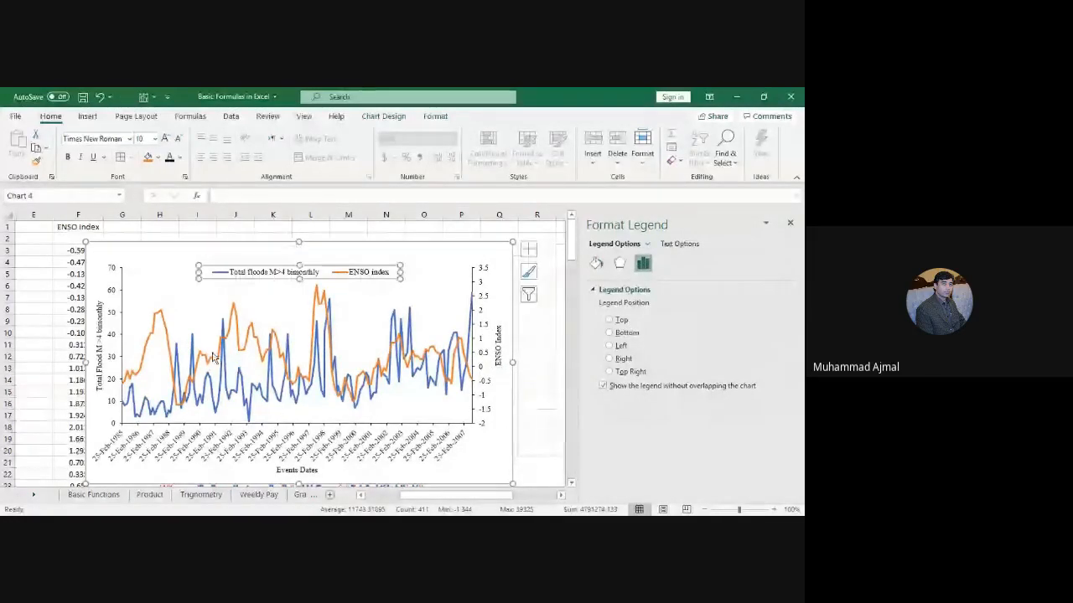
Step: Make the ENSO index line a solid, smoothed 1.75 pt line
{"action": "left_click", "coordinate": [162, 323]}
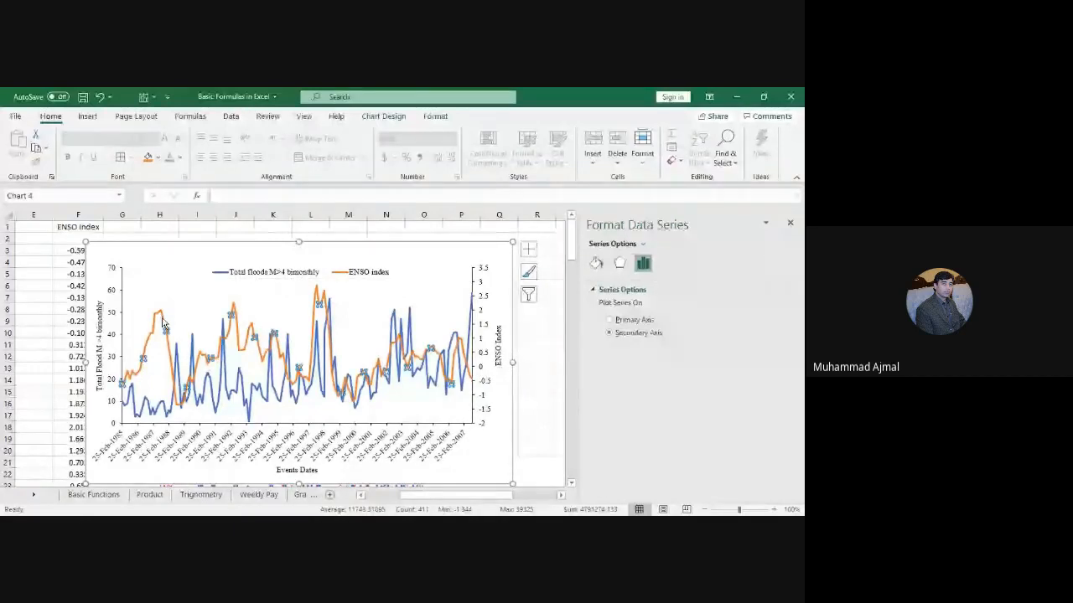
{"action": "left_click", "coordinate": [596, 263]}
{"action": "left_click", "coordinate": [624, 336]}
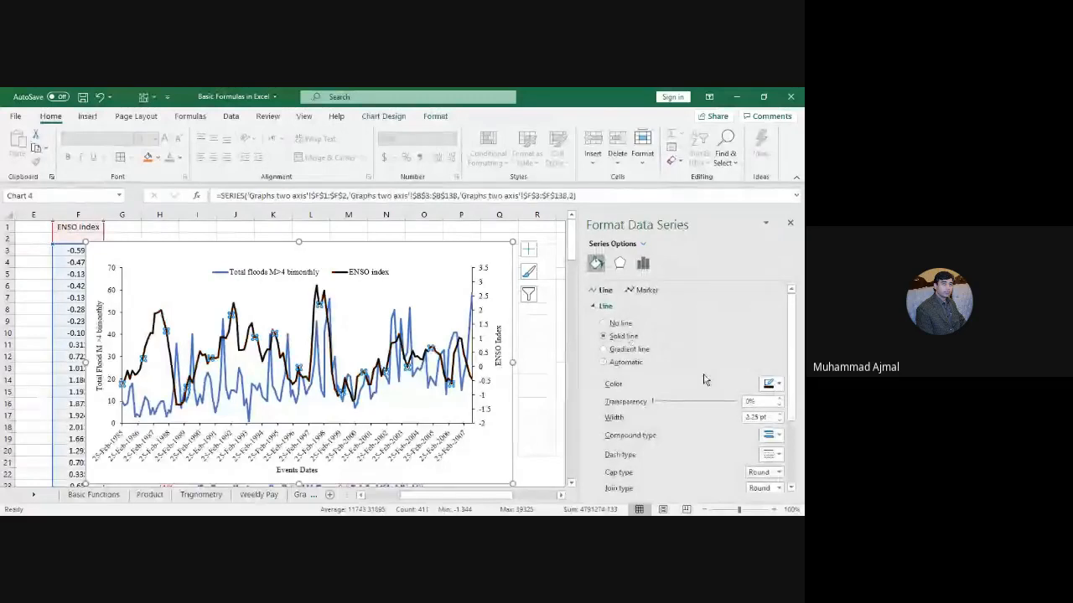
{"action": "left_click", "coordinate": [781, 424]}
{"action": "left_click", "coordinate": [781, 423]}
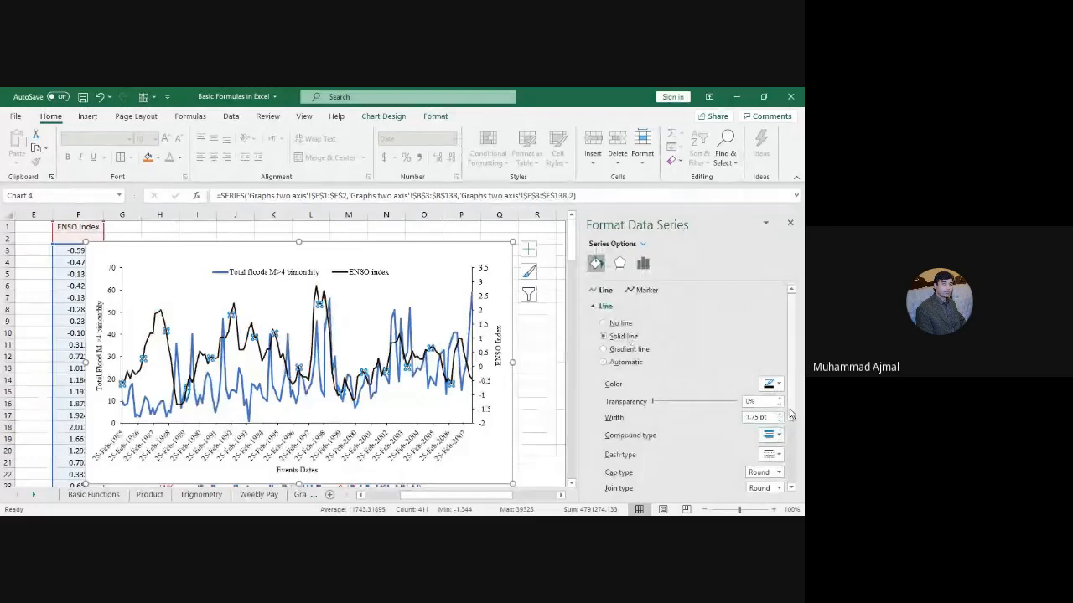
{"action": "left_click_drag", "start_coordinate": [791, 414], "coordinate": [786, 482]}
{"action": "left_click", "coordinate": [651, 484]}
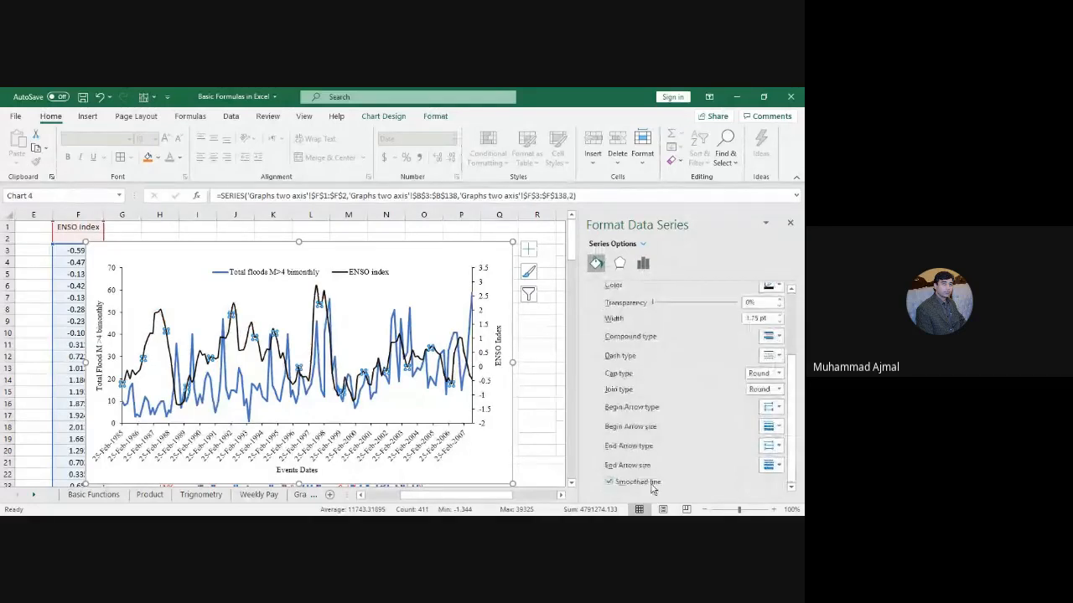
Step: Make the floods line a black 1.75 pt Square Dot dashed line
{"action": "left_click", "coordinate": [239, 394]}
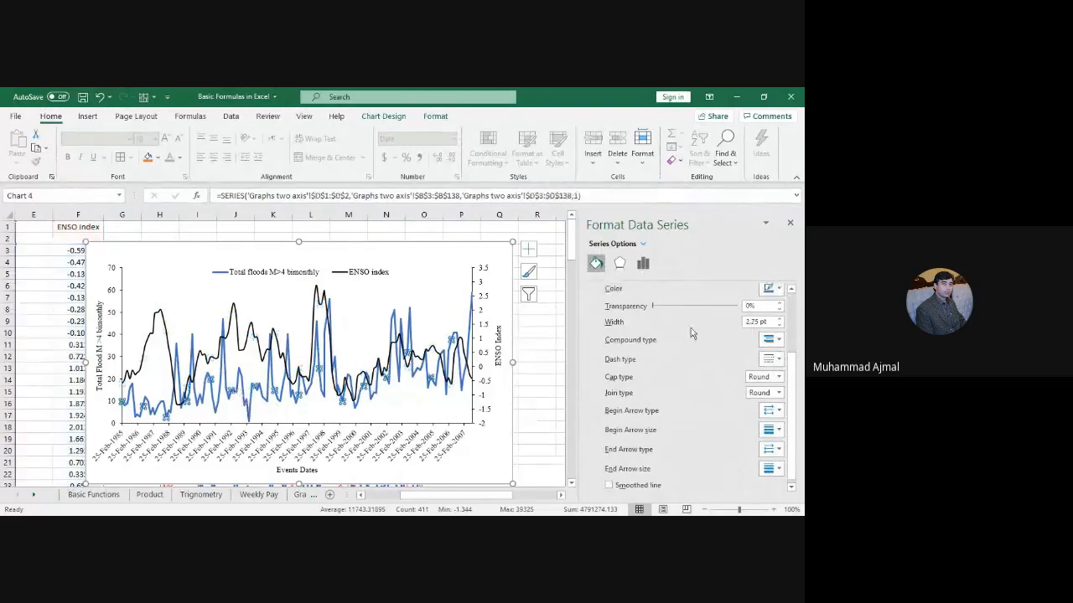
{"action": "left_click", "coordinate": [778, 325]}
{"action": "left_click", "coordinate": [778, 325]}
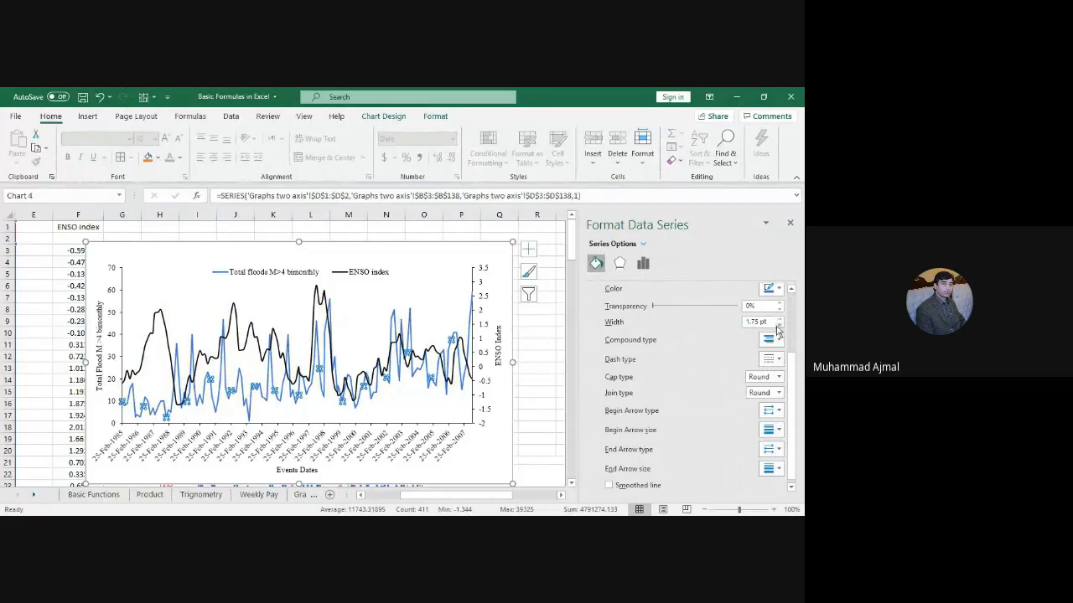
{"action": "left_click", "coordinate": [782, 290]}
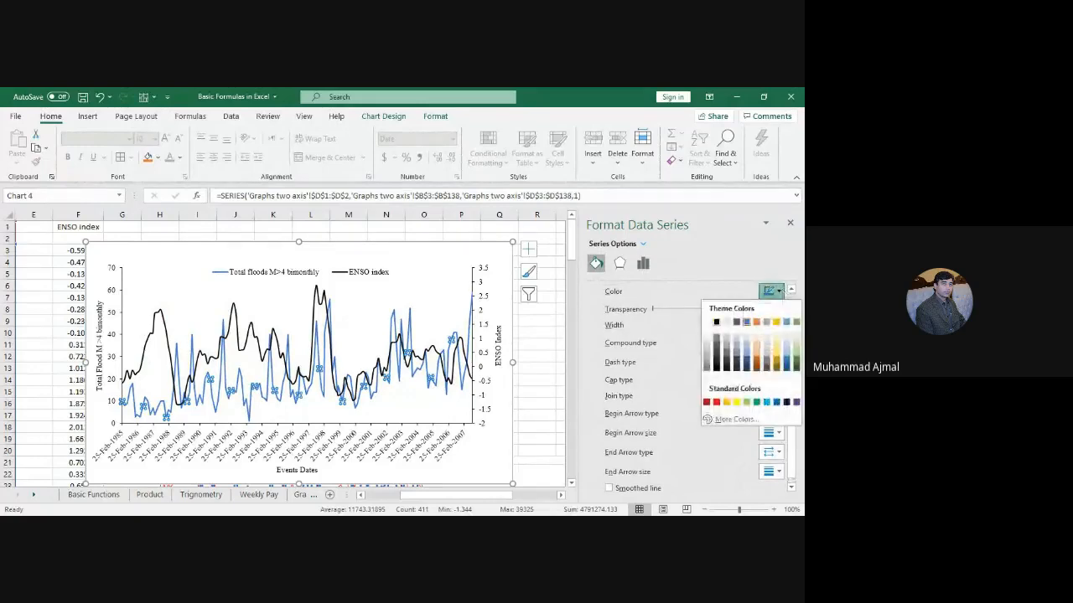
{"action": "left_click", "coordinate": [737, 344]}
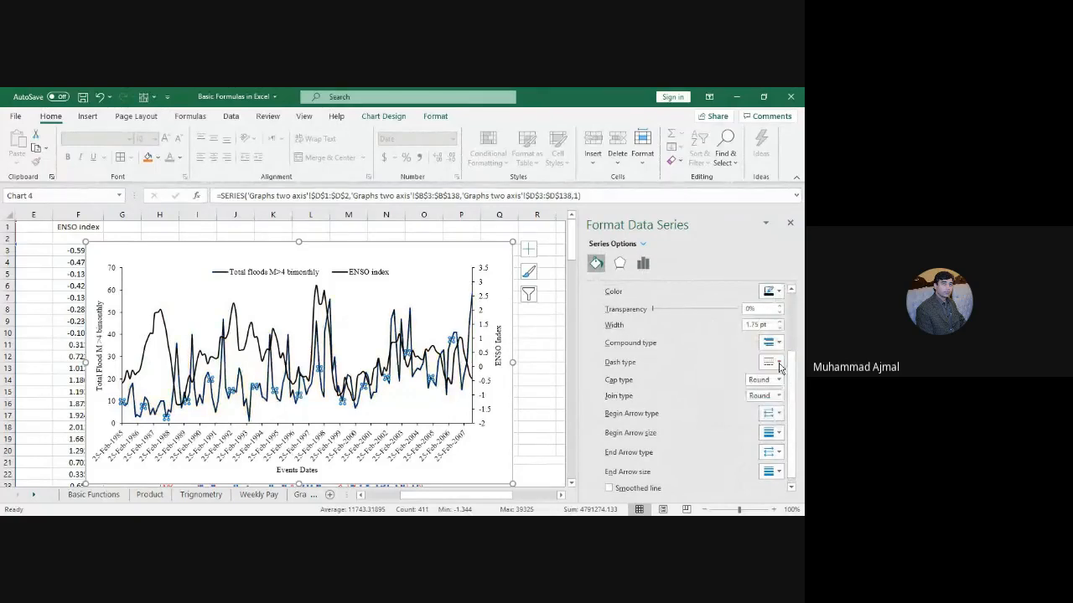
{"action": "left_click", "coordinate": [771, 362]}
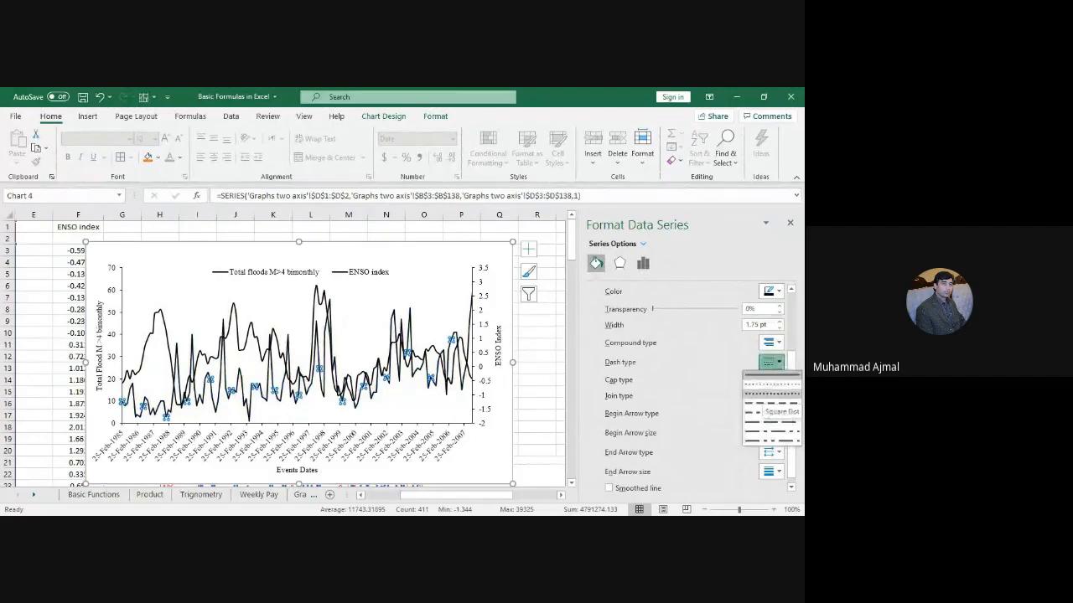
{"action": "left_click", "coordinate": [771, 393]}
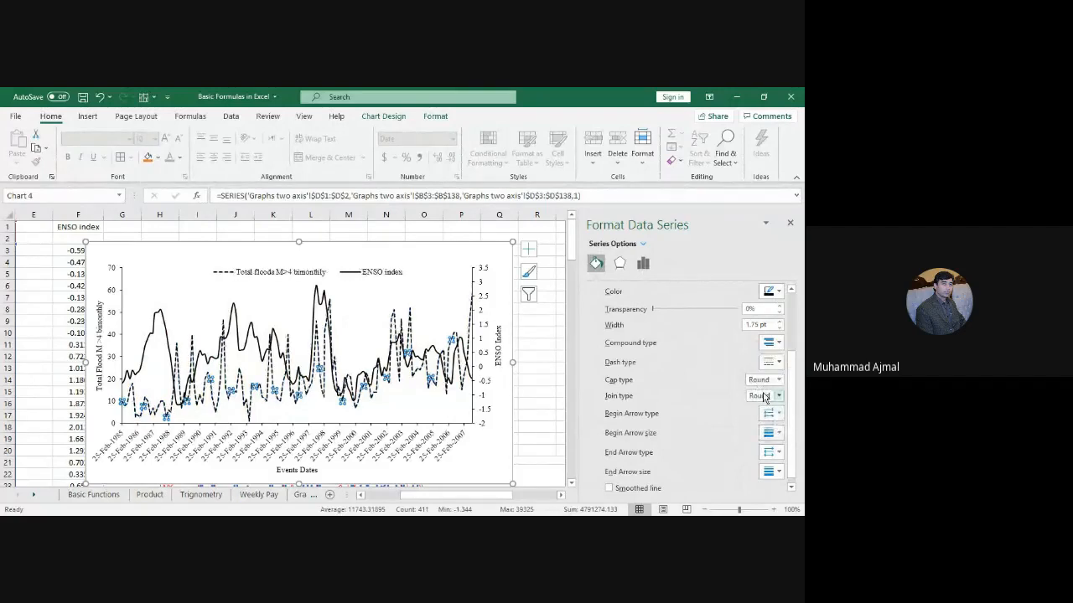
{"action": "left_click", "coordinate": [501, 443]}
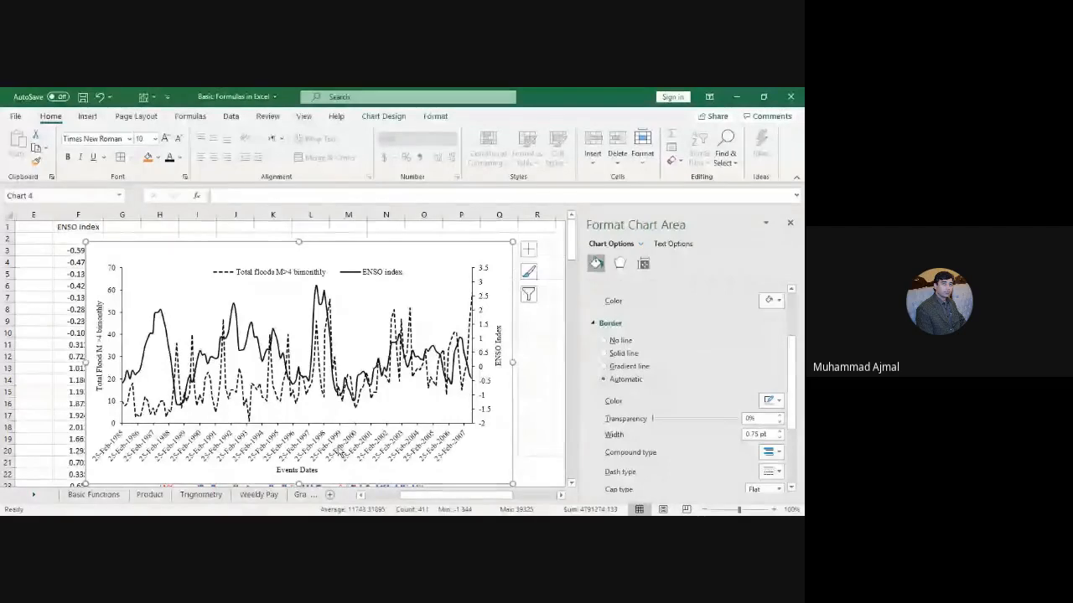
{"action": "left_click", "coordinate": [339, 452]}
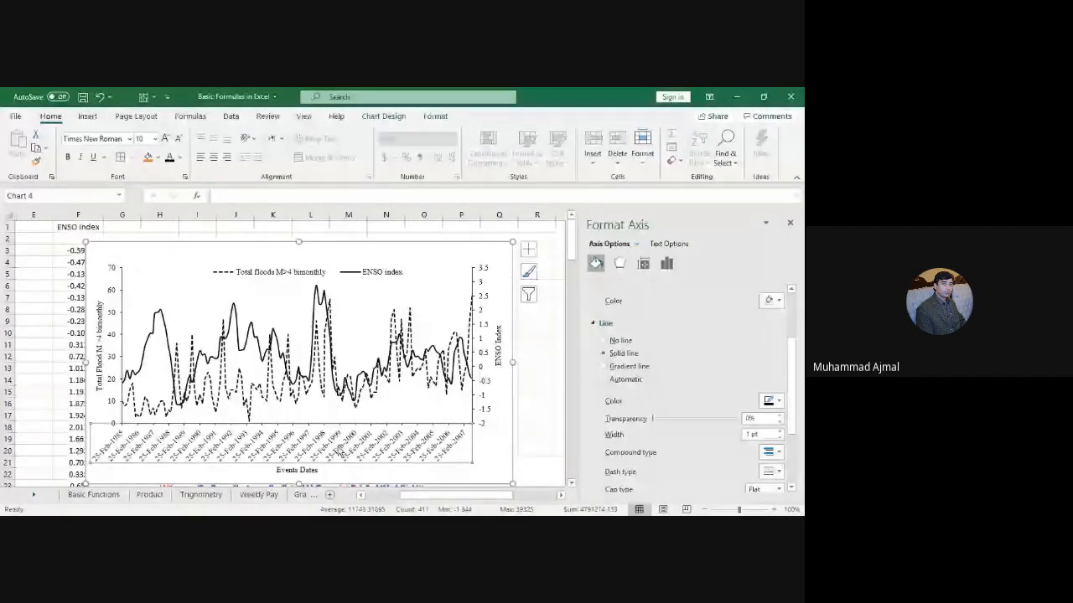
{"action": "left_click", "coordinate": [643, 263]}
{"action": "left_click", "coordinate": [777, 321]}
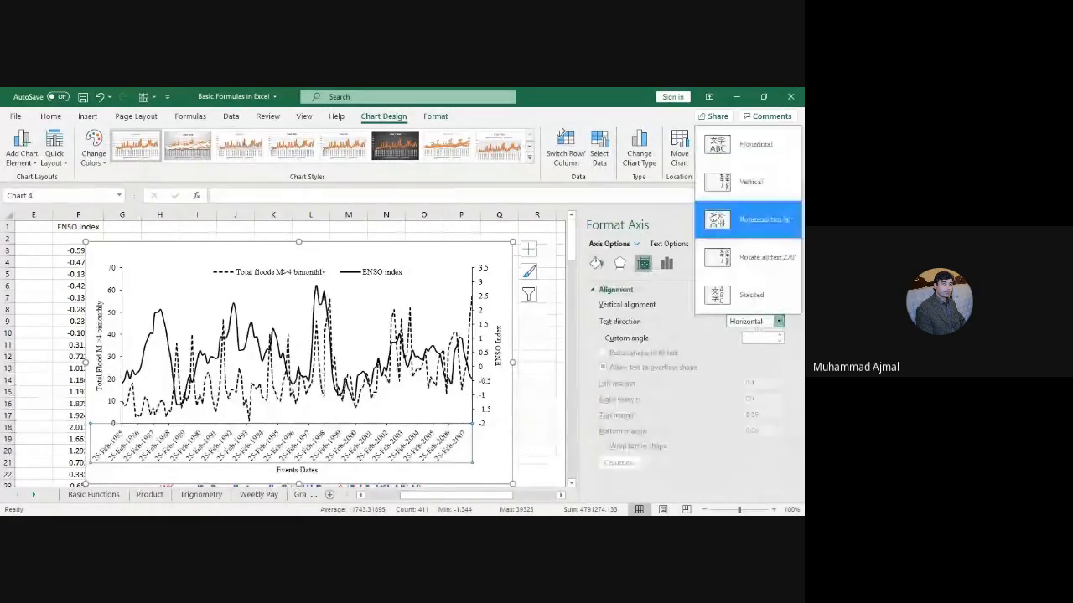
{"action": "left_click", "coordinate": [754, 182]}
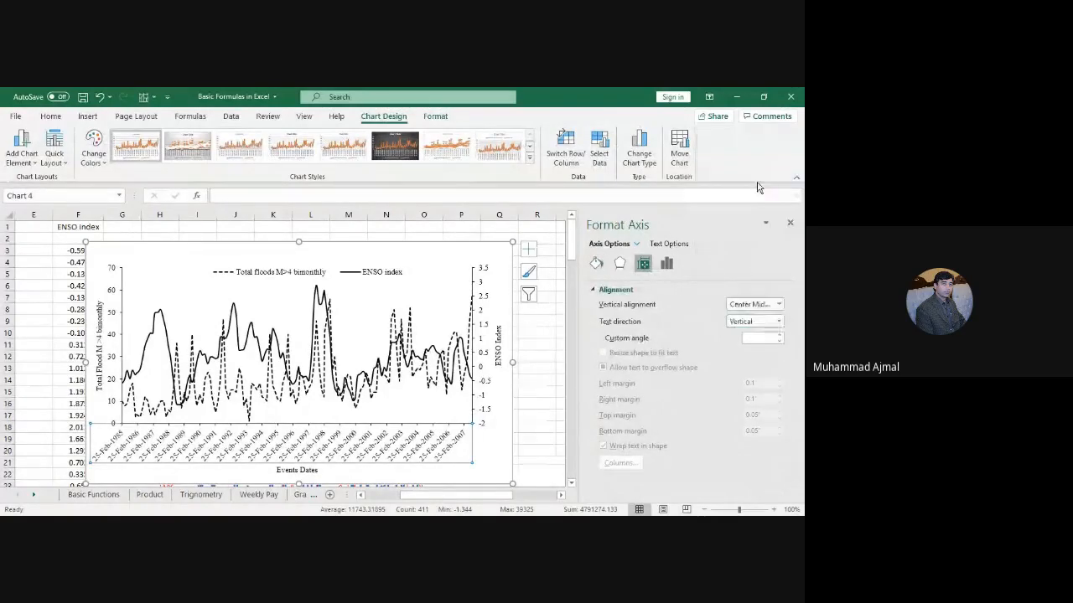
{"action": "left_click", "coordinate": [750, 322]}
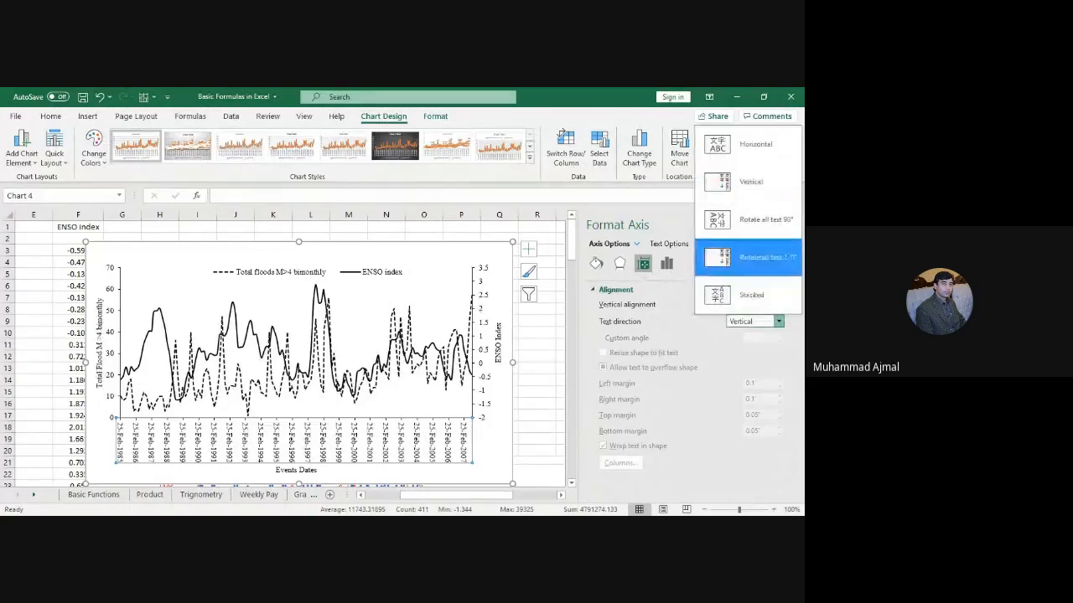
{"action": "left_click", "coordinate": [757, 257]}
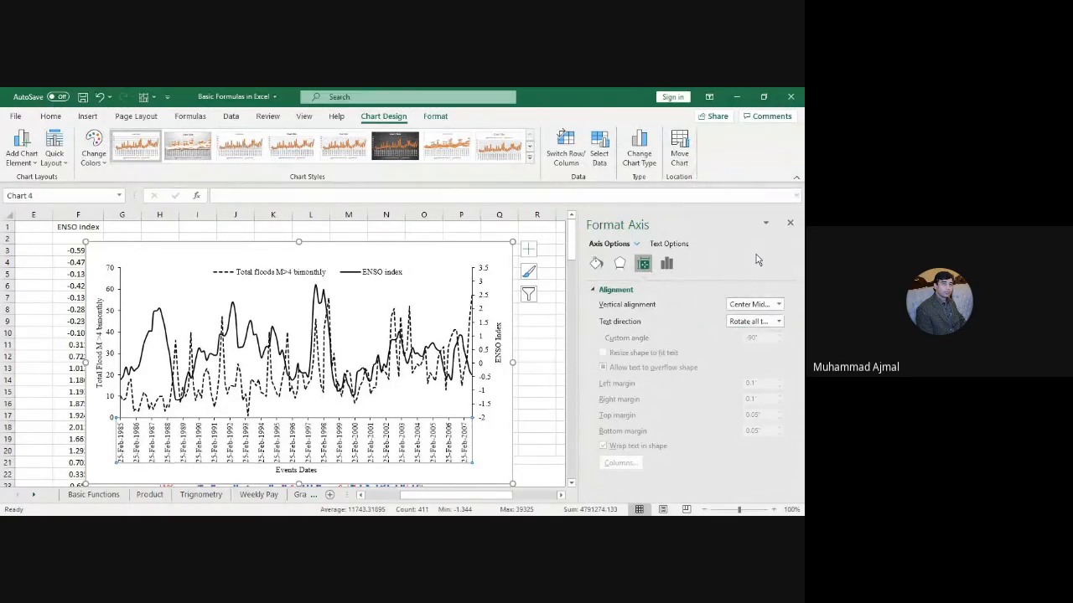
{"action": "left_click", "coordinate": [756, 324]}
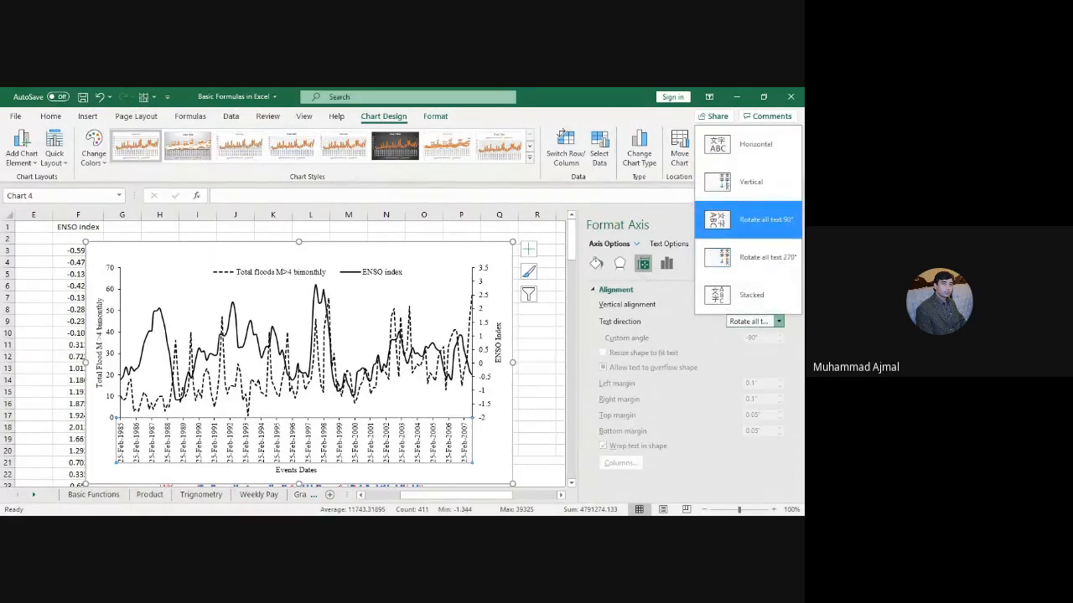
{"action": "left_click", "coordinate": [753, 217]}
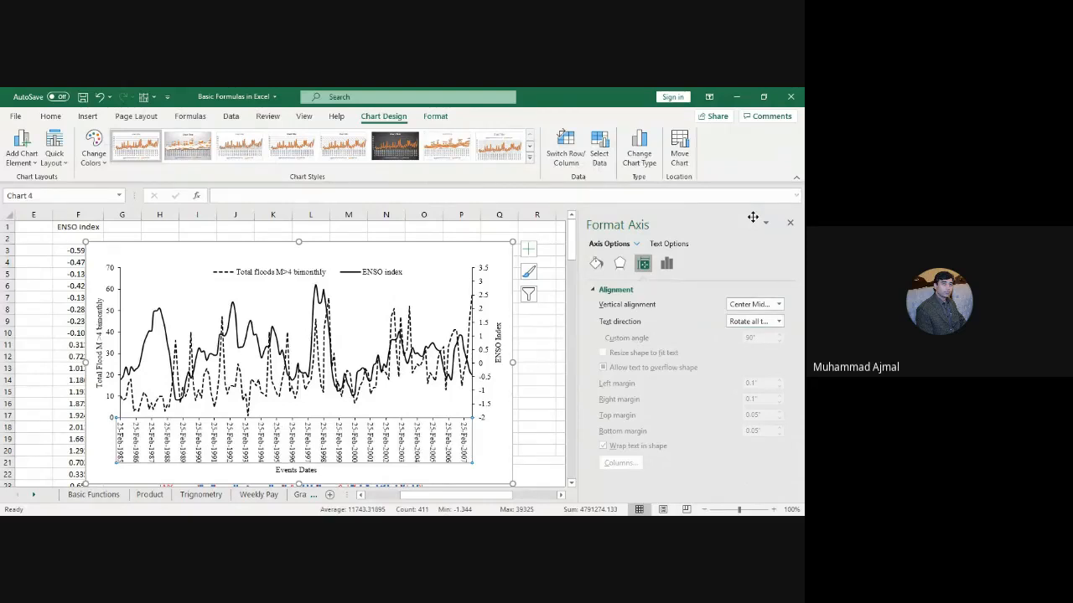
{"action": "left_click", "coordinate": [748, 321]}
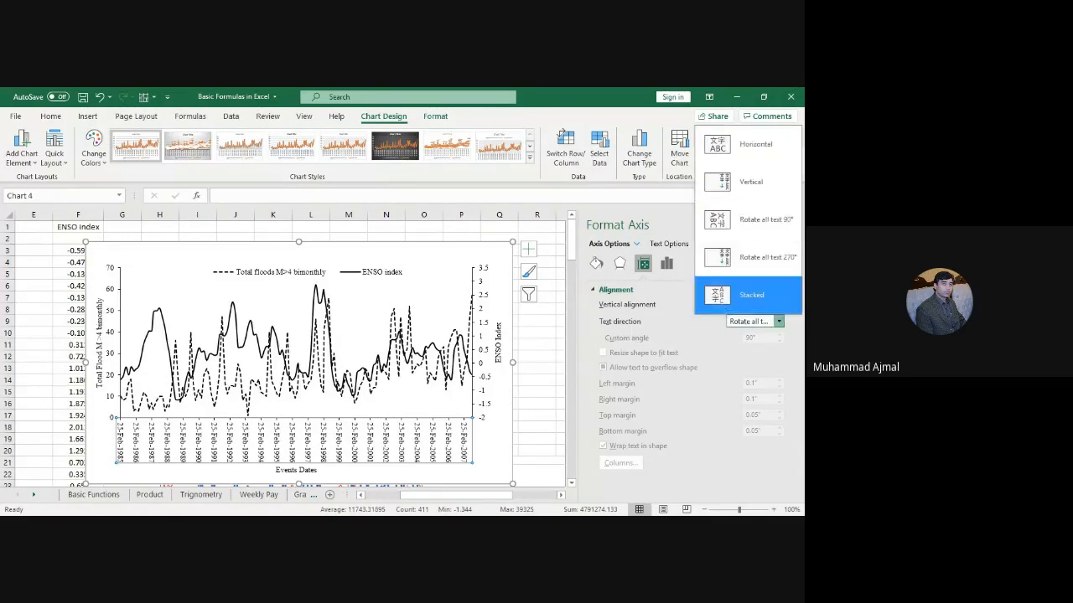
{"action": "left_click", "coordinate": [758, 145]}
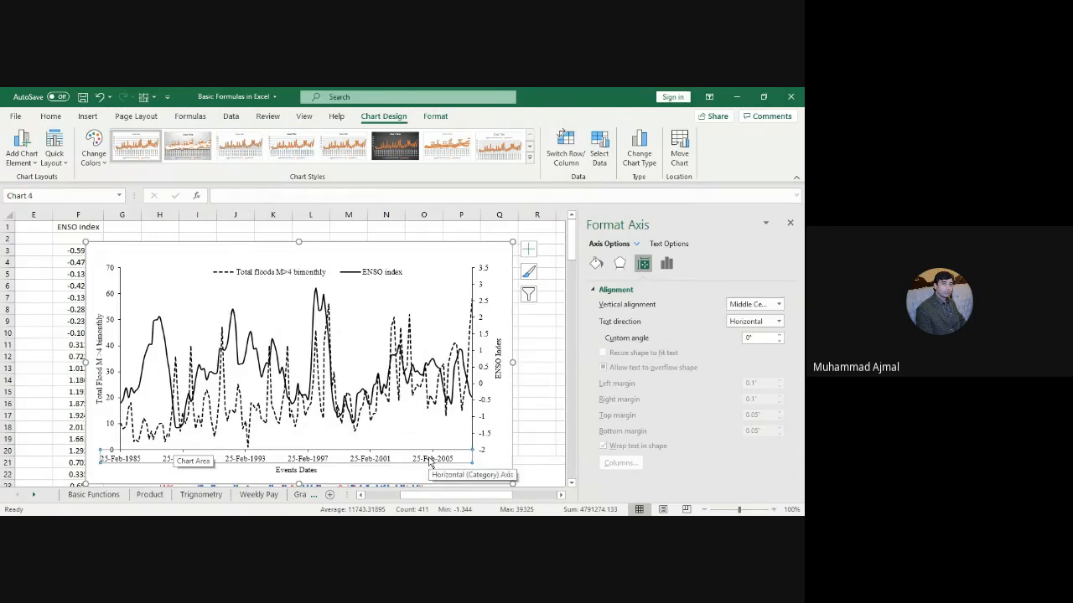
{"action": "left_click", "coordinate": [759, 322]}
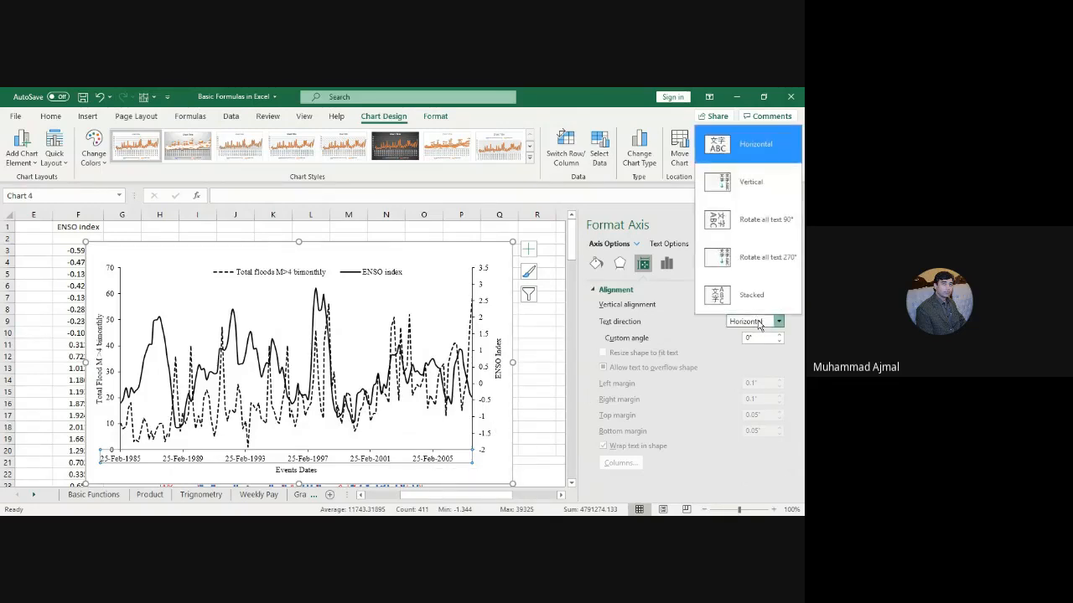
{"action": "left_click", "coordinate": [781, 259]}
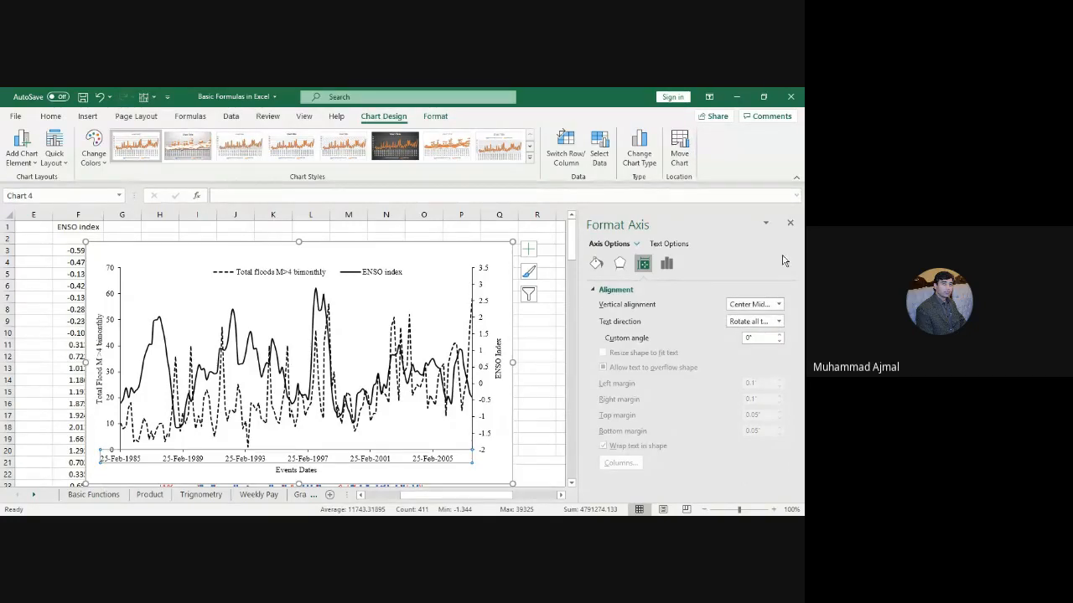
{"action": "left_click", "coordinate": [750, 321]}
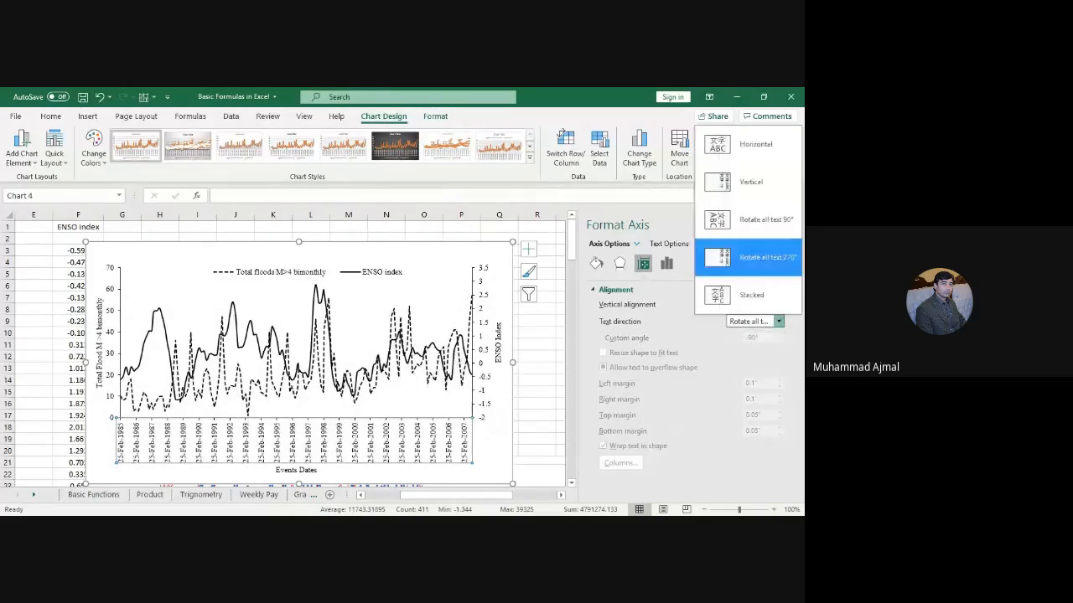
{"action": "left_click", "coordinate": [760, 193]}
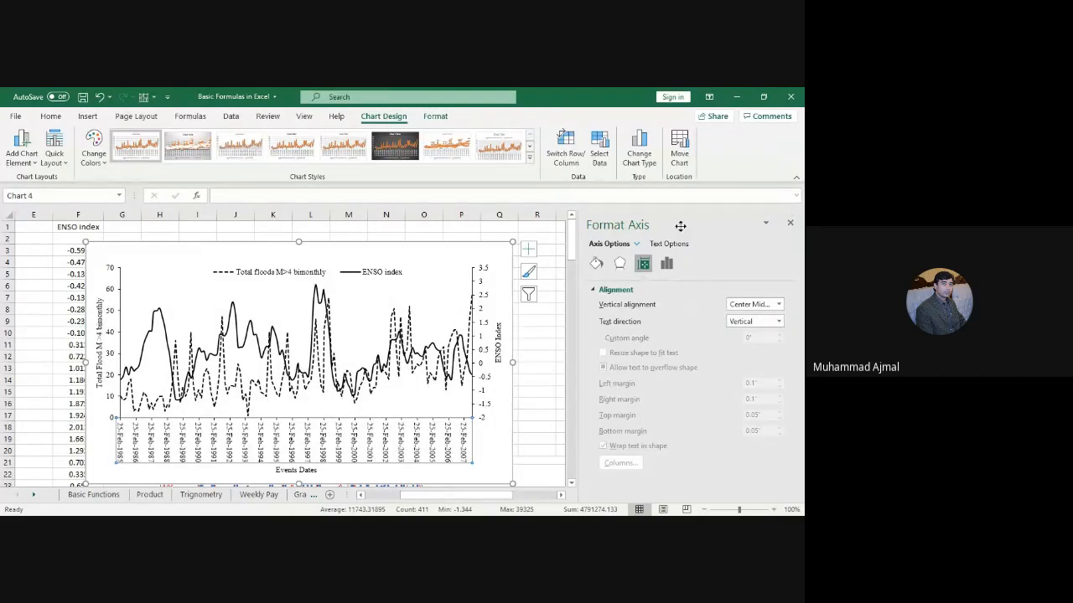
{"action": "left_click", "coordinate": [533, 393]}
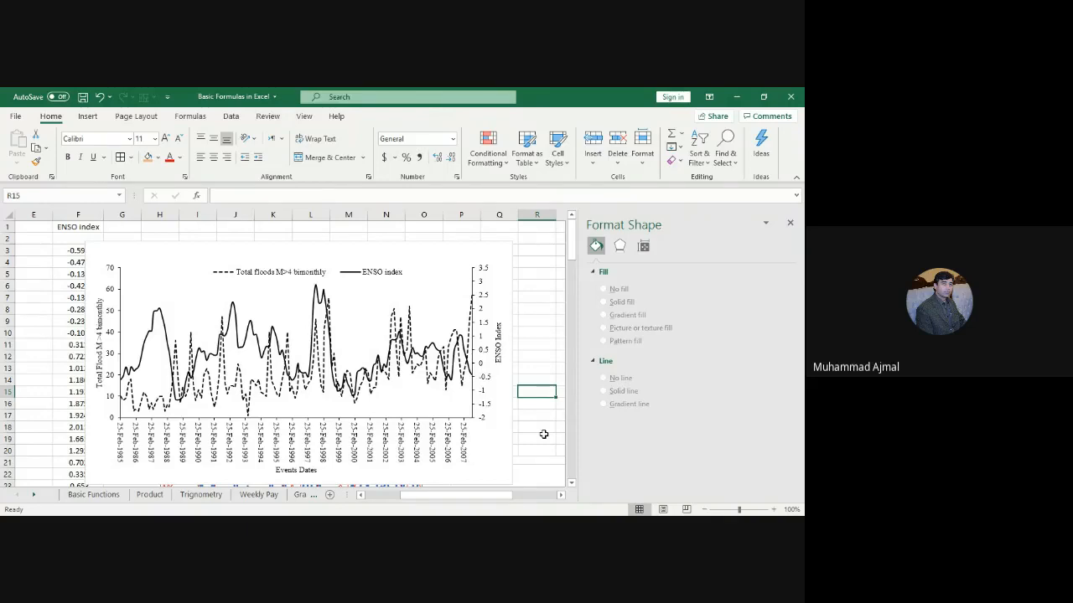
Step: Try reverse order and logarithmic scale on the ENSO axis, leaving it linear in normal order
{"action": "left_click", "coordinate": [485, 358]}
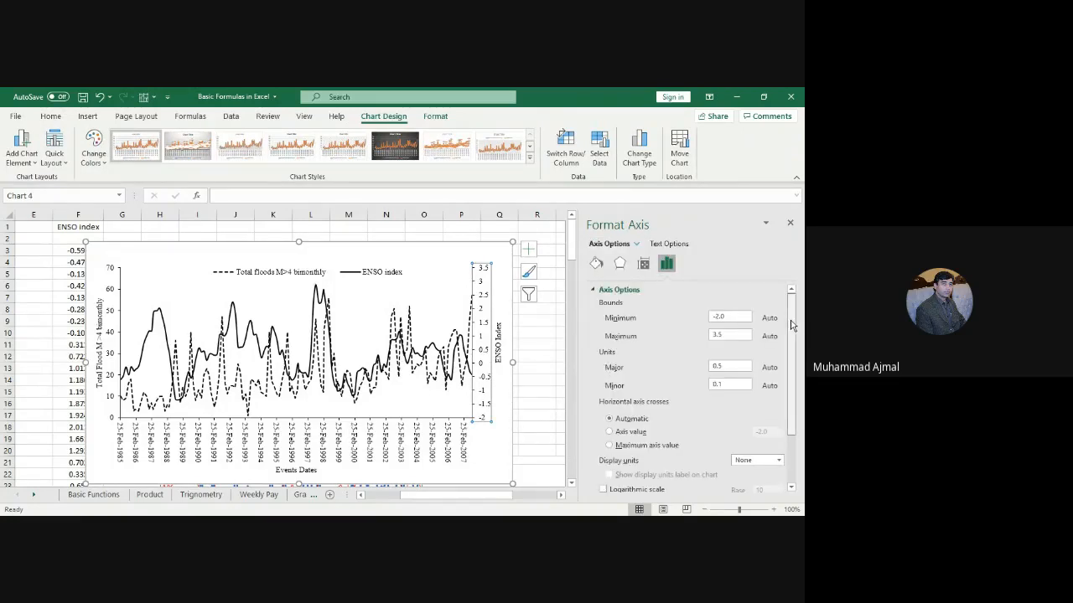
{"action": "left_click_drag", "start_coordinate": [791, 337], "coordinate": [792, 383]}
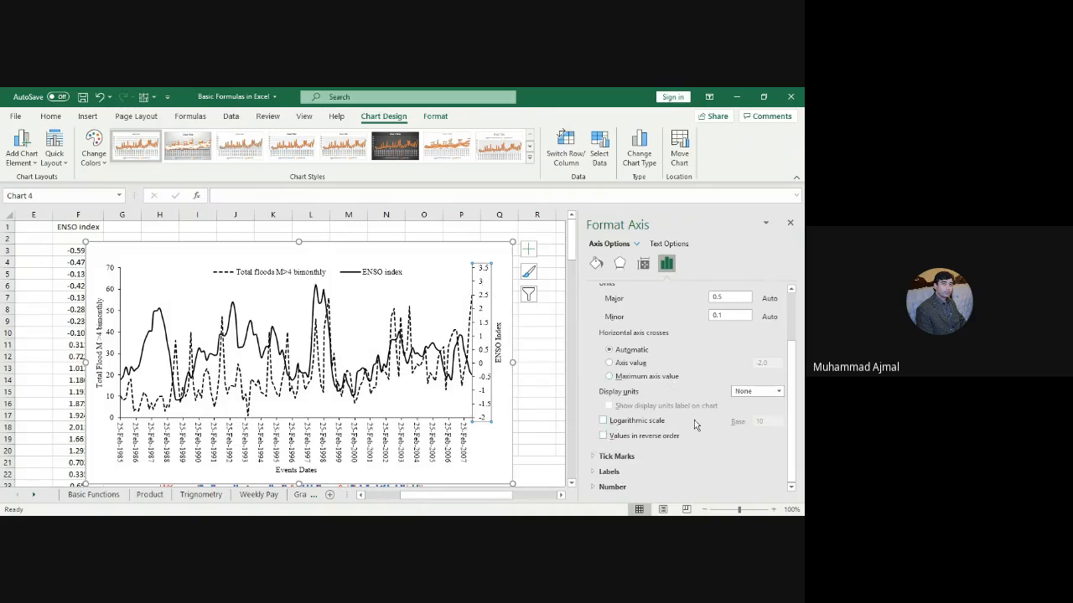
{"action": "left_click", "coordinate": [619, 438]}
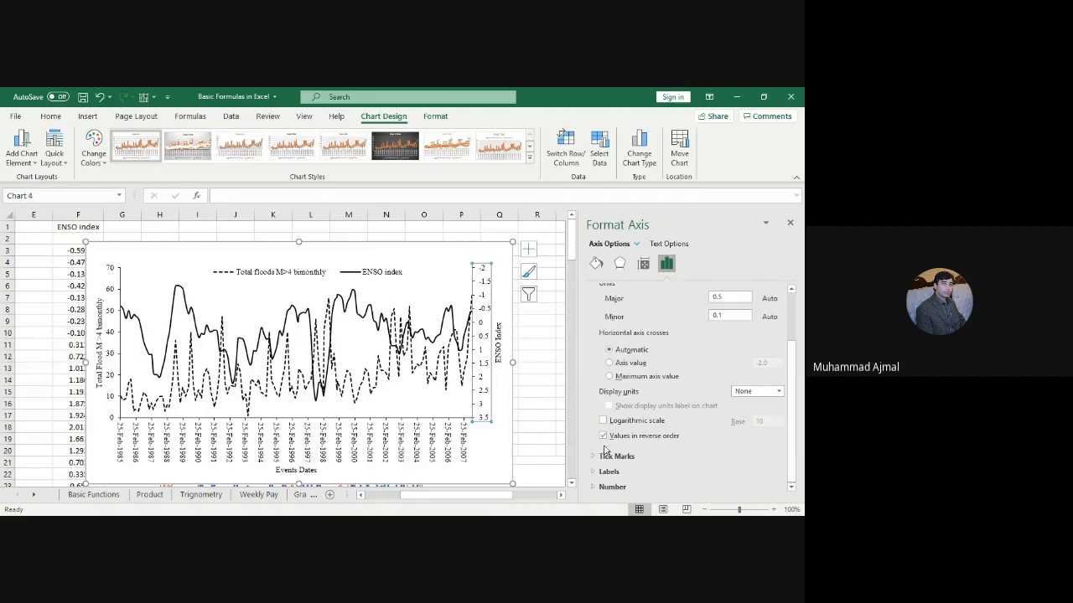
{"action": "left_click", "coordinate": [604, 436]}
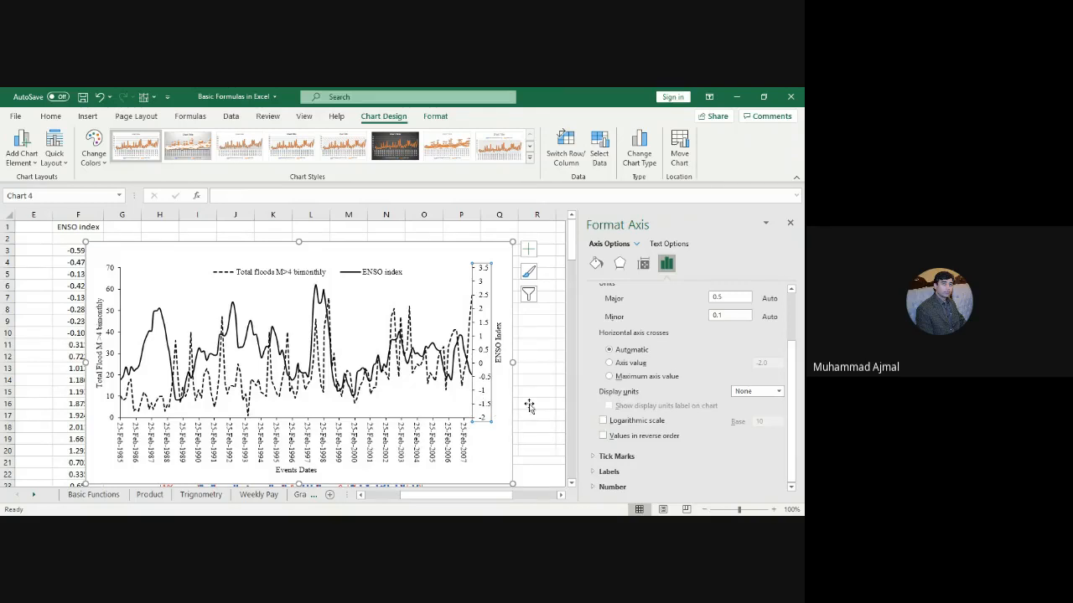
{"action": "left_click", "coordinate": [622, 437]}
{"action": "left_click", "coordinate": [617, 438]}
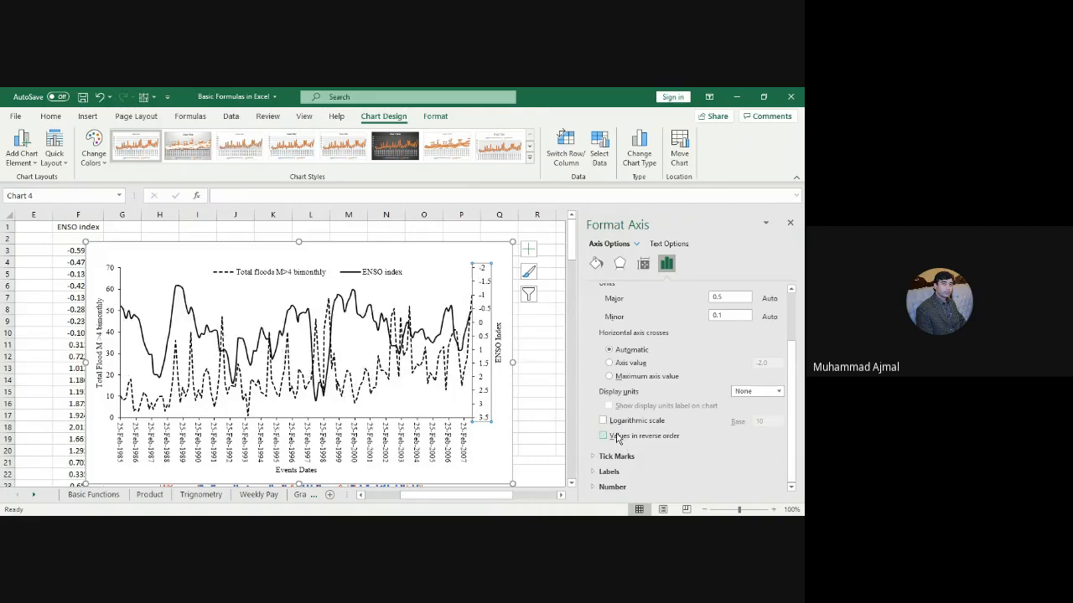
{"action": "left_click", "coordinate": [603, 421]}
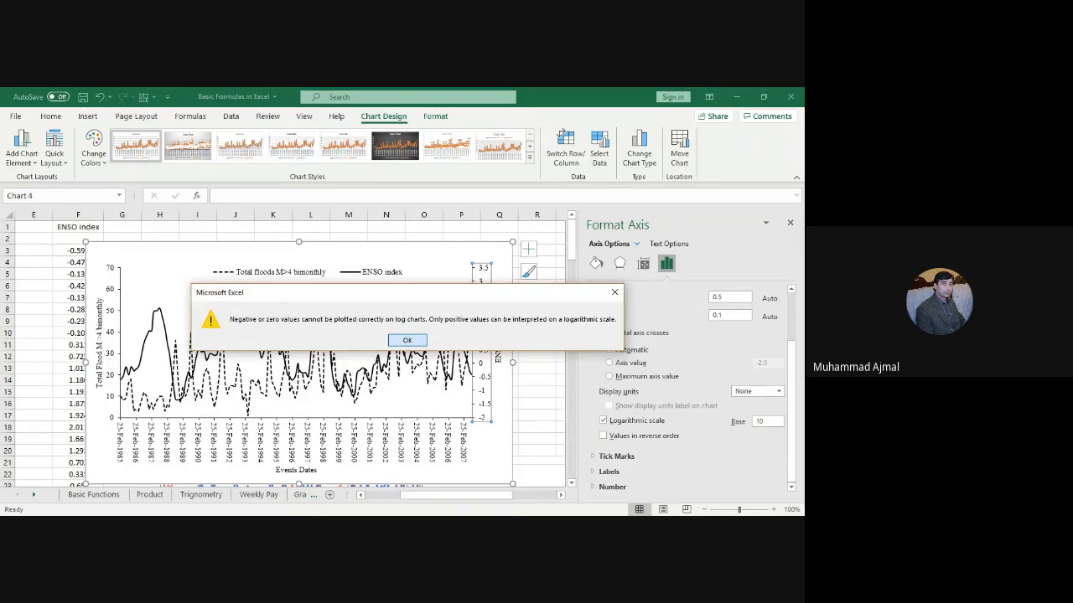
{"action": "left_click", "coordinate": [407, 339]}
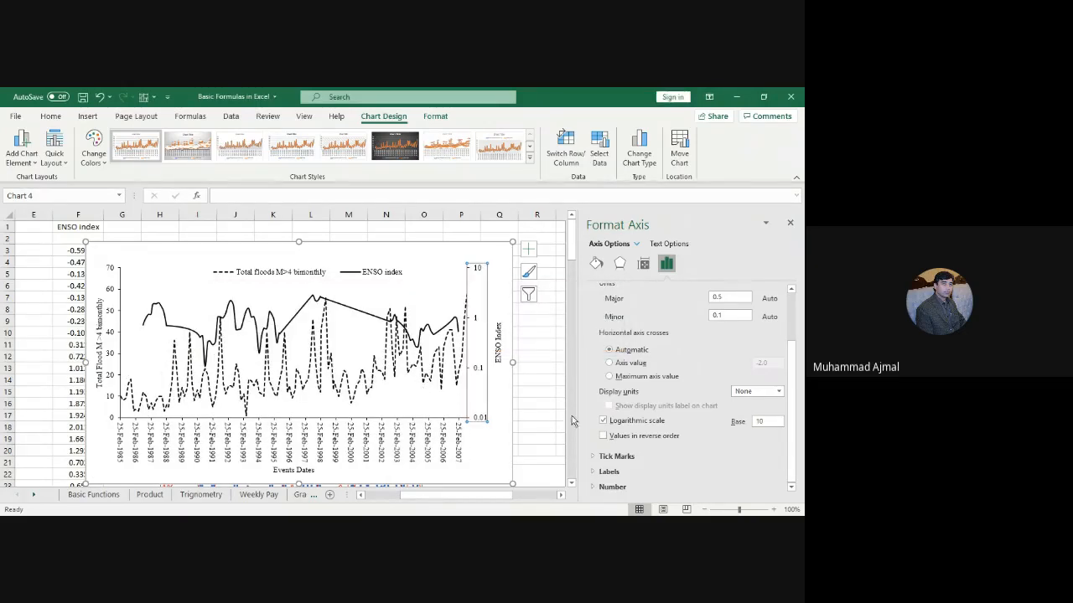
{"action": "left_click", "coordinate": [604, 422]}
{"action": "left_click", "coordinate": [604, 436]}
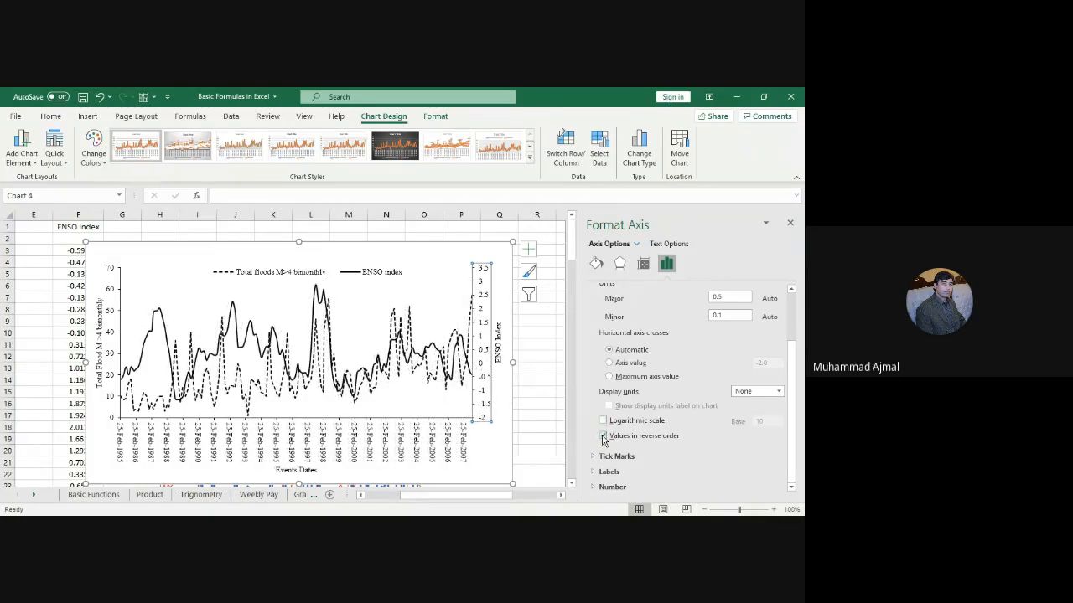
{"action": "left_click", "coordinate": [603, 436]}
Step: Move through the Weekly Pay, Graph and Graphs two axis sheets to the Goal Seek sheet
{"action": "left_click", "coordinate": [249, 503]}
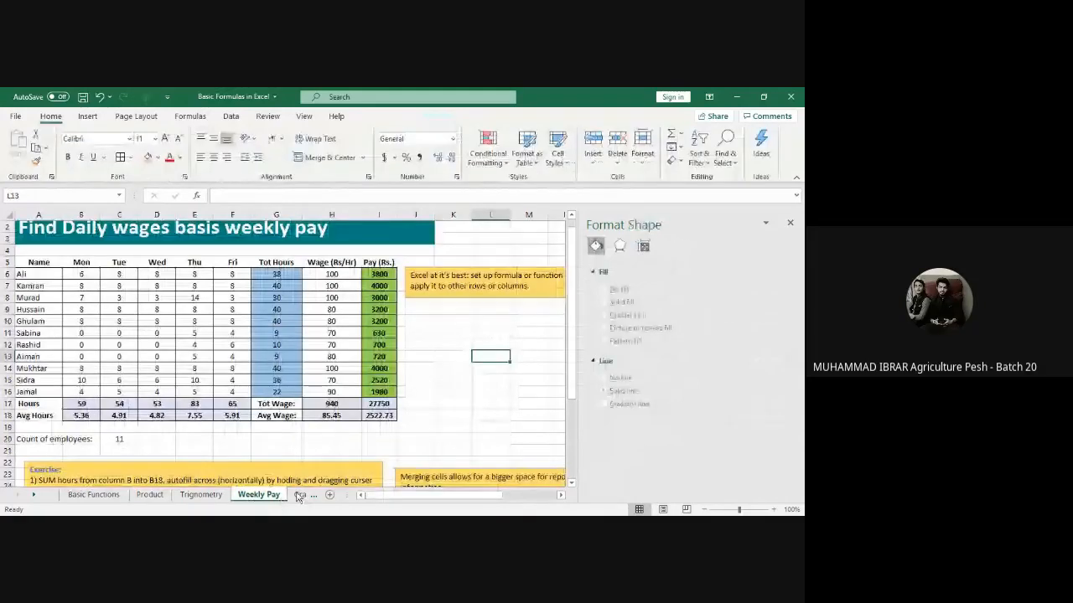
{"action": "left_click", "coordinate": [297, 497]}
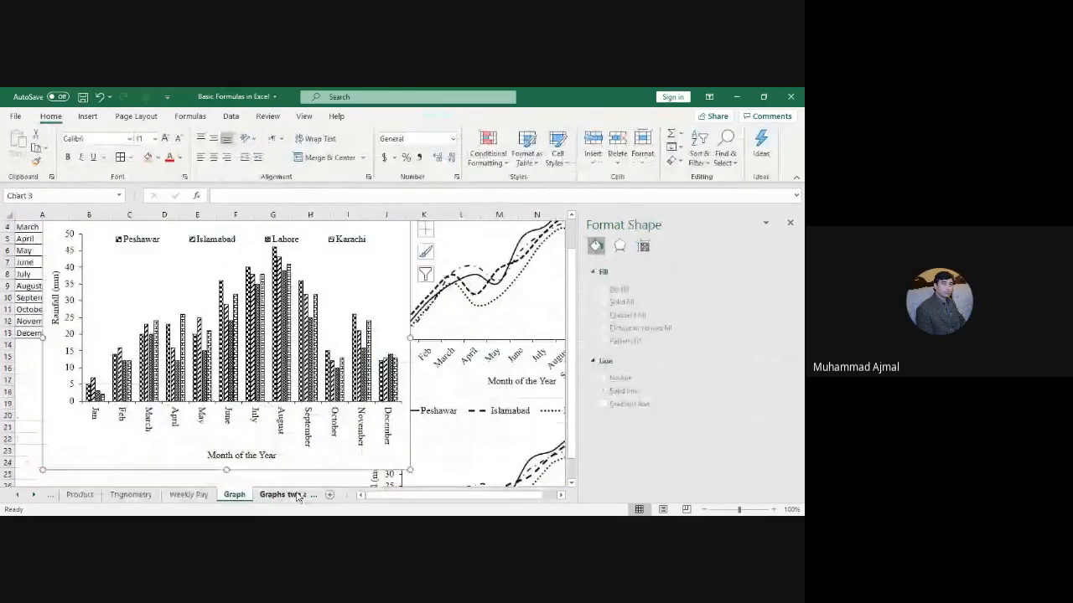
{"action": "left_click", "coordinate": [279, 497]}
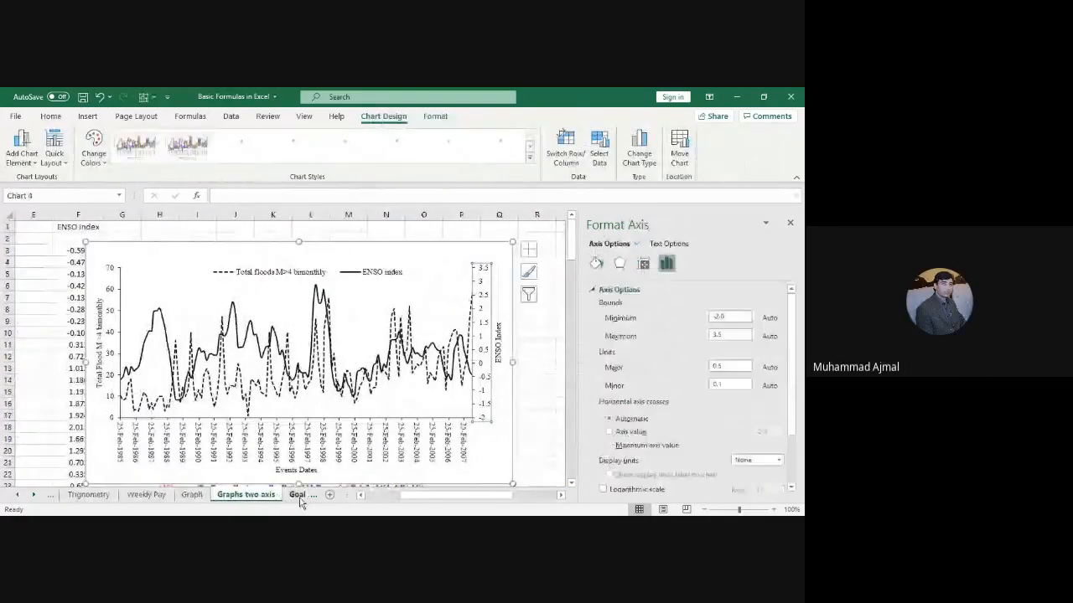
{"action": "left_click", "coordinate": [299, 495]}
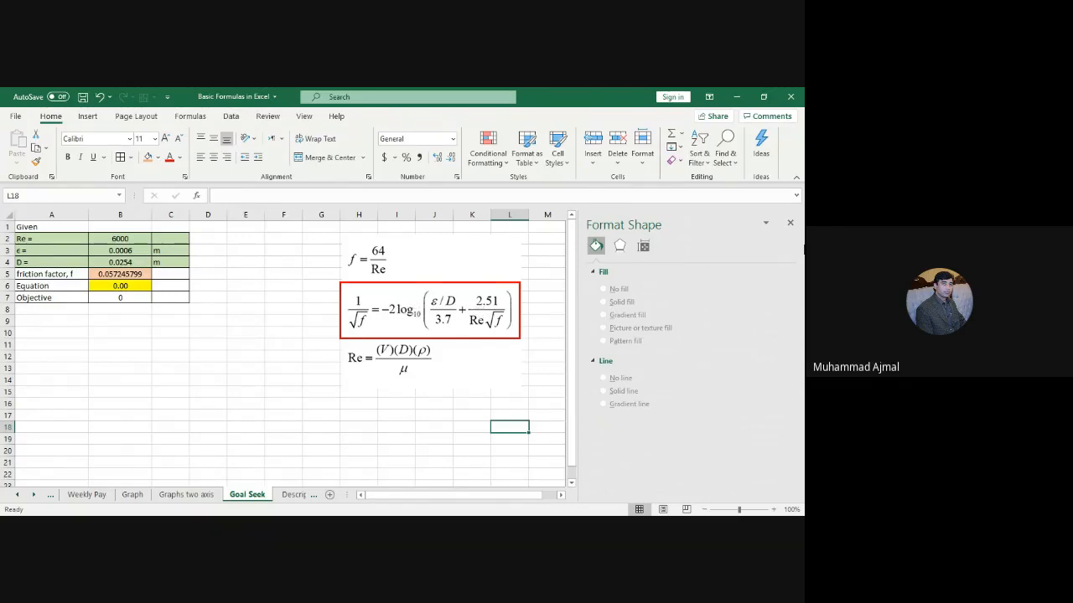
Step: Close the Format Shape pane and enter 0 as the Objective in B7
{"action": "left_click", "coordinate": [789, 222]}
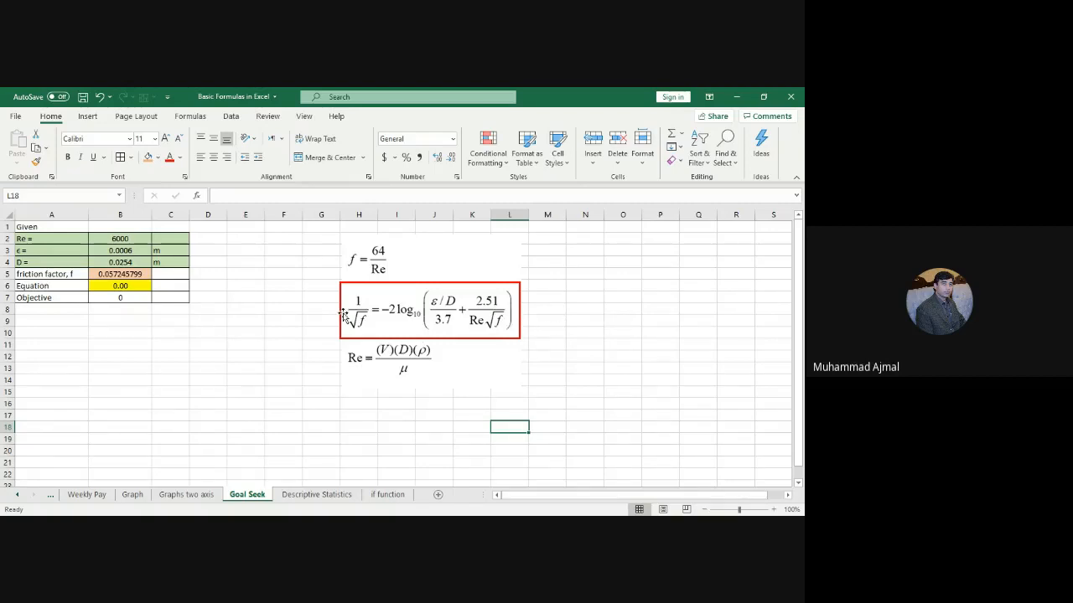
{"action": "left_click", "coordinate": [121, 300]}
{"action": "type", "text": "0"}
{"action": "left_click", "coordinate": [48, 299]}
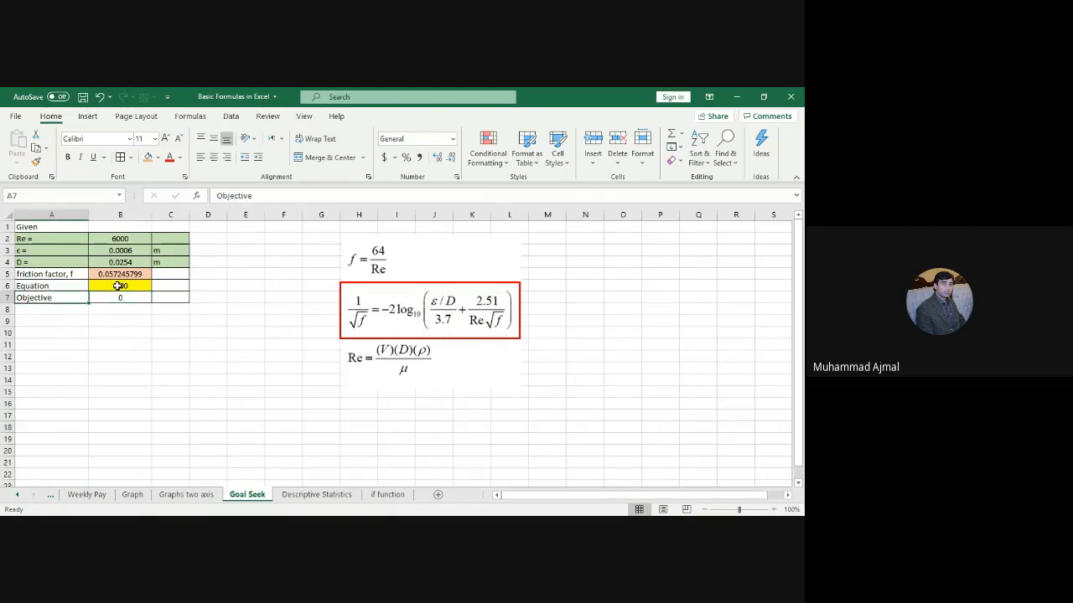
{"action": "left_click", "coordinate": [120, 298]}
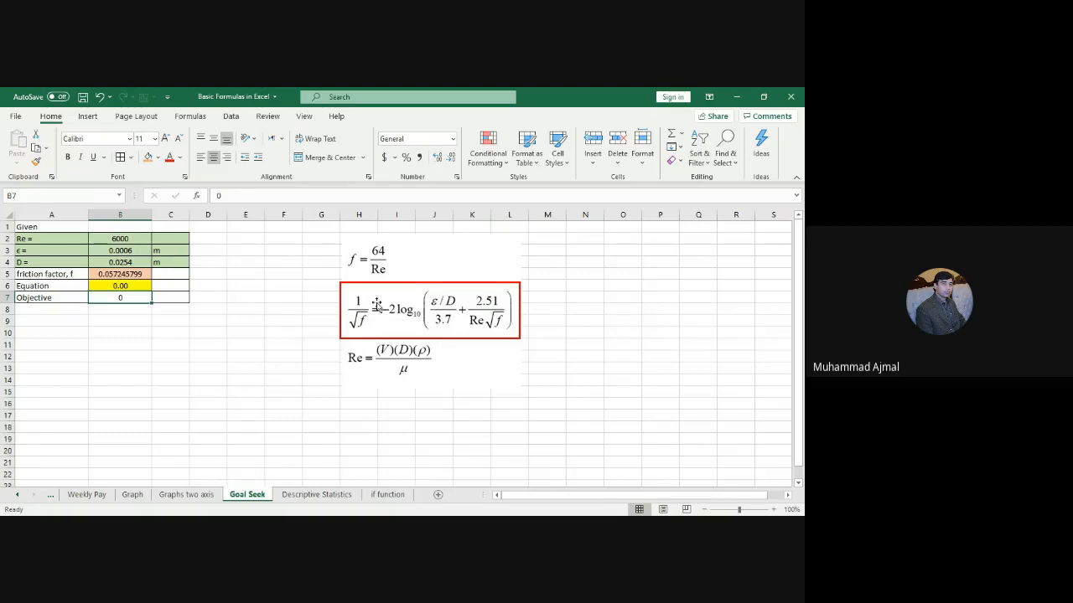
Step: Review the Re 6000 in B2, roughness in B3, diameter in B4 and the Colebrook formula in B6
{"action": "left_click", "coordinate": [123, 238]}
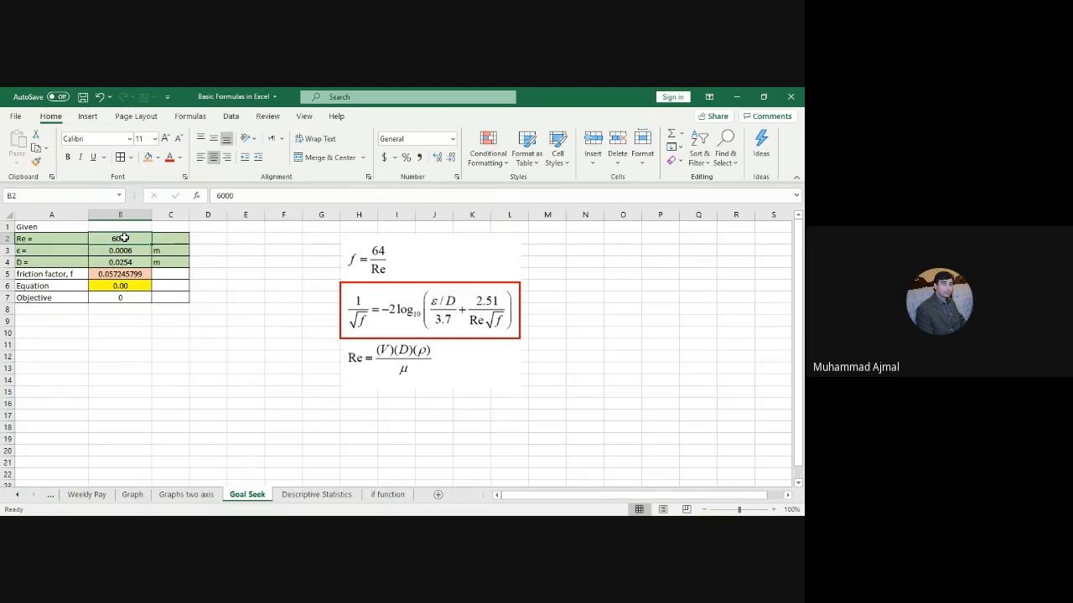
{"action": "key", "text": "Down"}
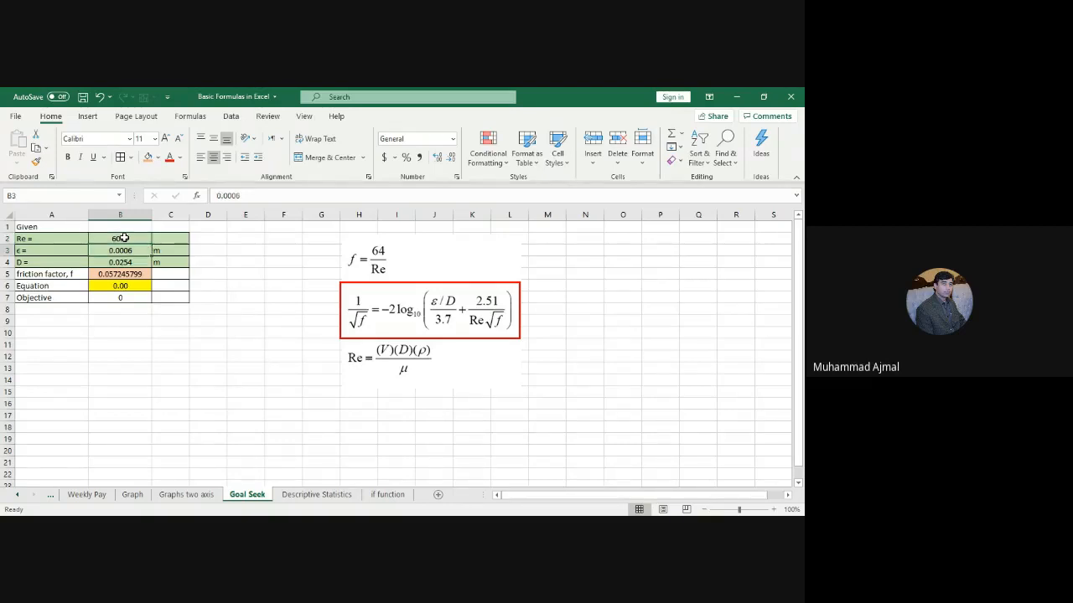
{"action": "key", "text": "Down"}
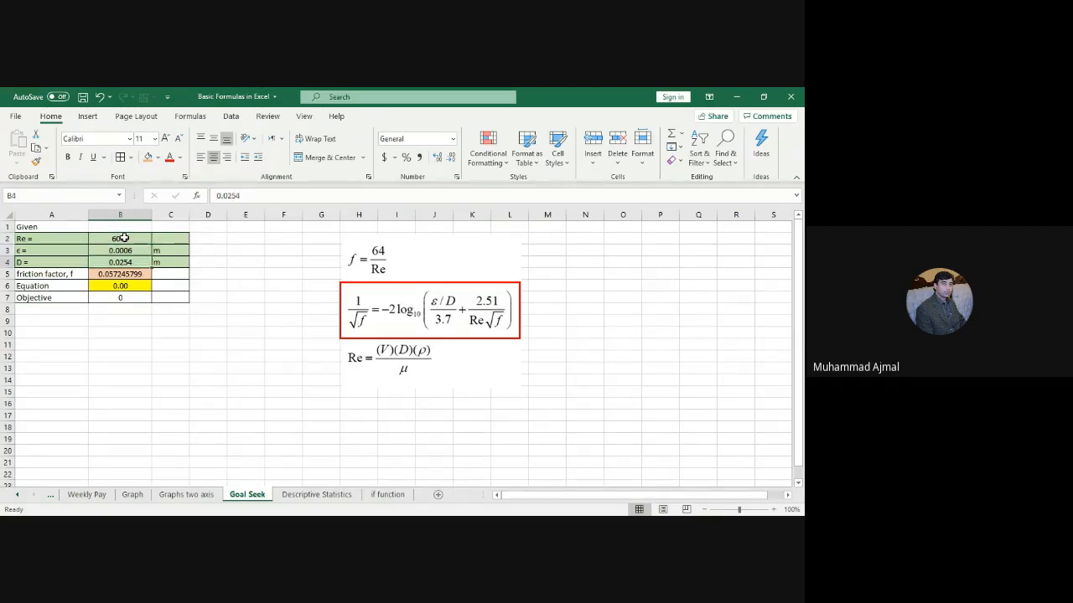
{"action": "left_click", "coordinate": [128, 287]}
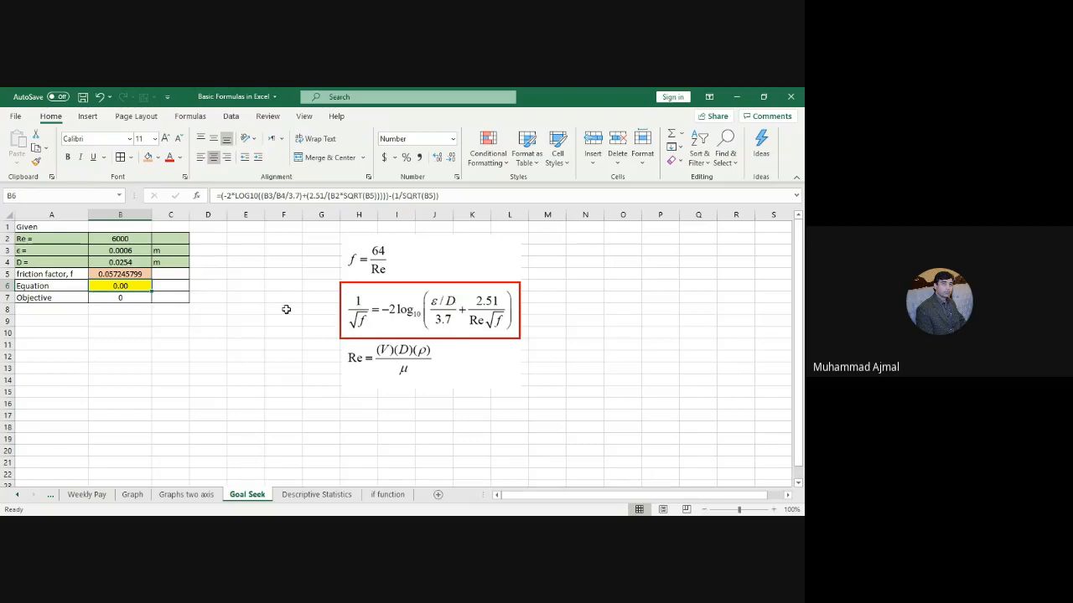
{"action": "left_click", "coordinate": [210, 285]}
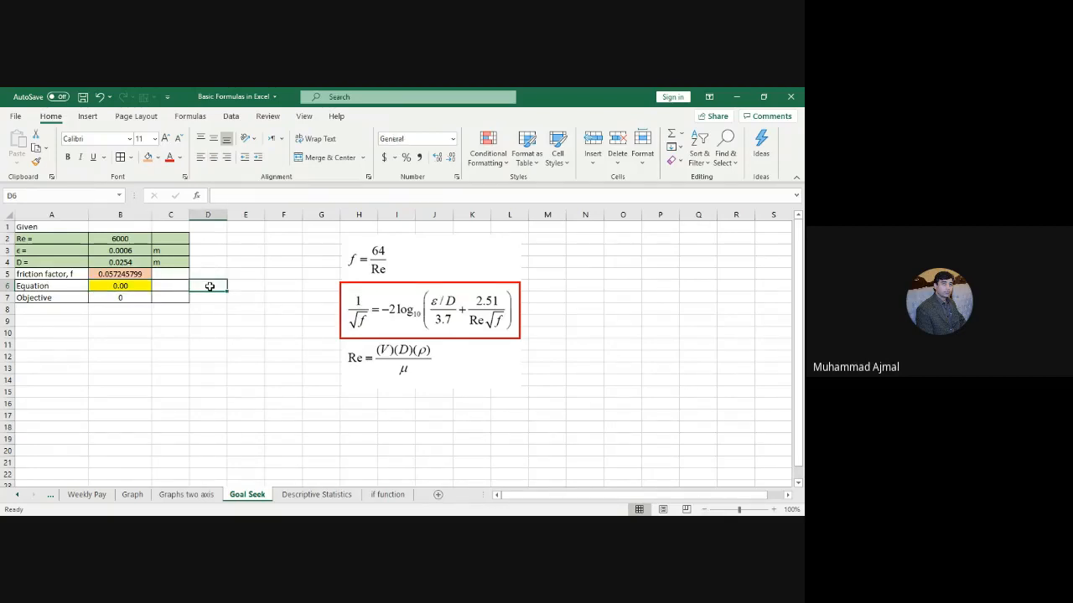
{"action": "type", "text": "="}
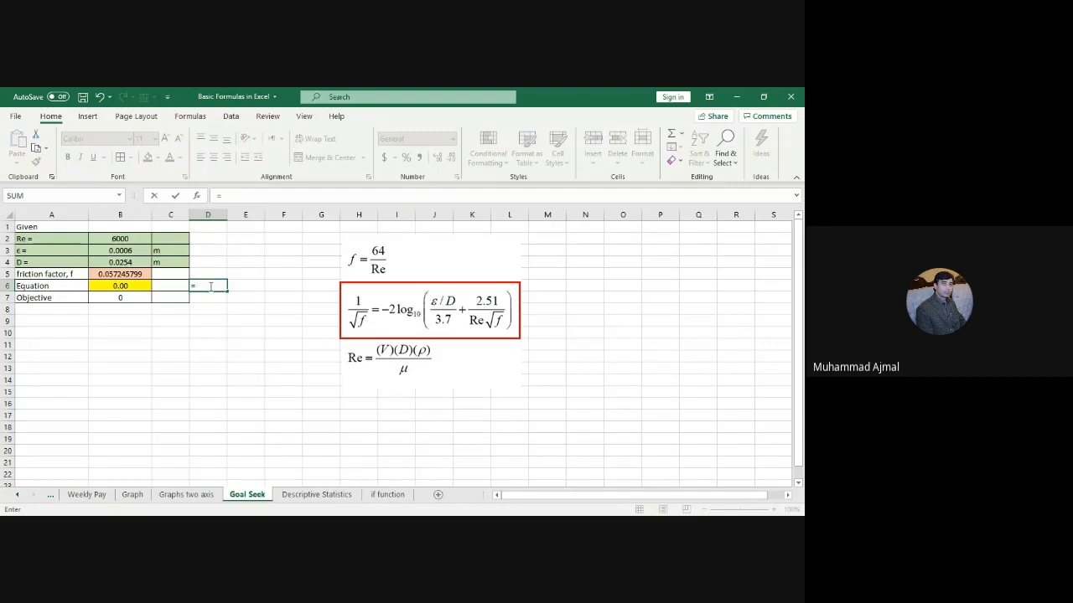
{"action": "type", "text": "(1/"}
{"action": "type", "text": "sqrt"}
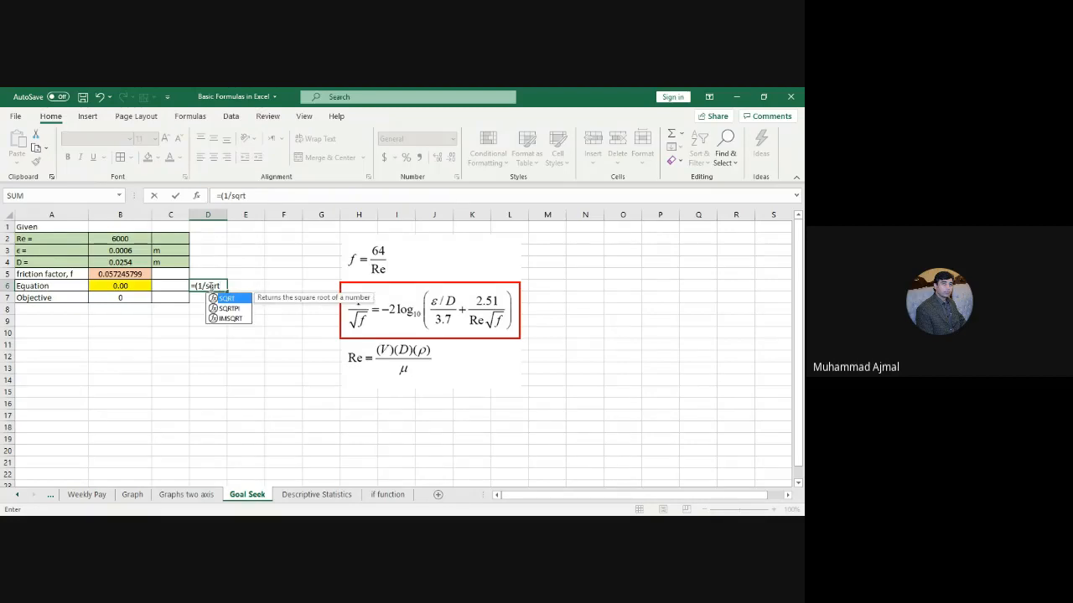
{"action": "type", "text": "("}
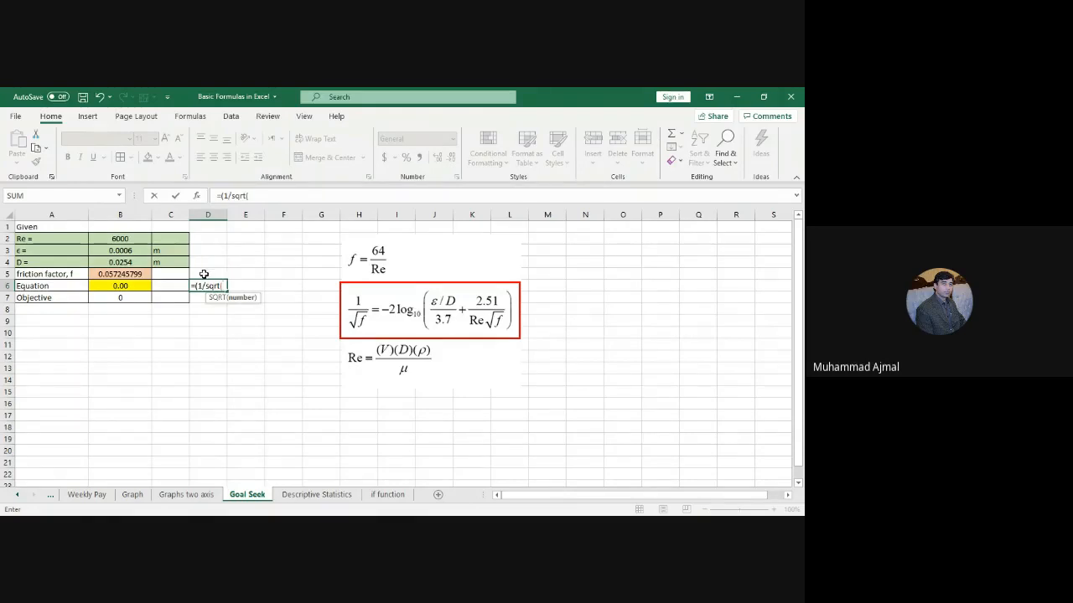
{"action": "left_click", "coordinate": [204, 274]}
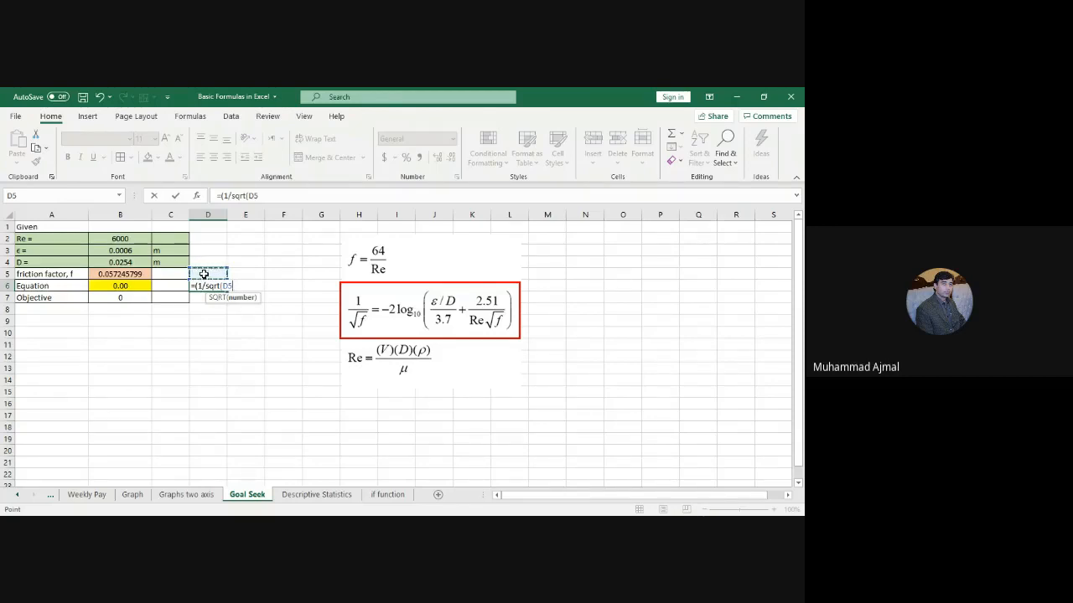
{"action": "key", "text": "Return"}
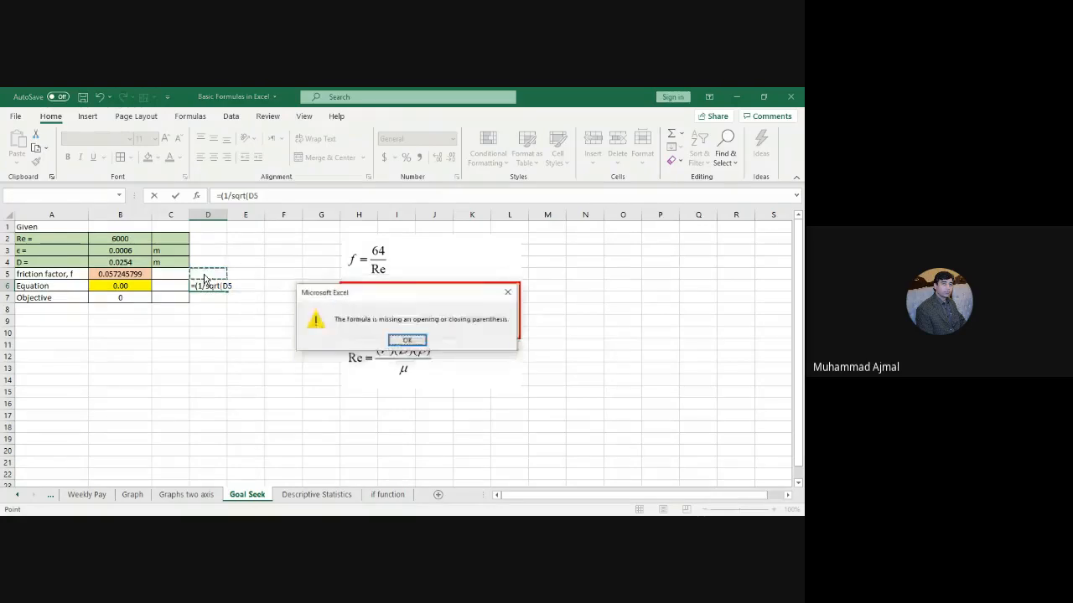
{"action": "key", "text": "Return"}
{"action": "key", "text": "Return"}
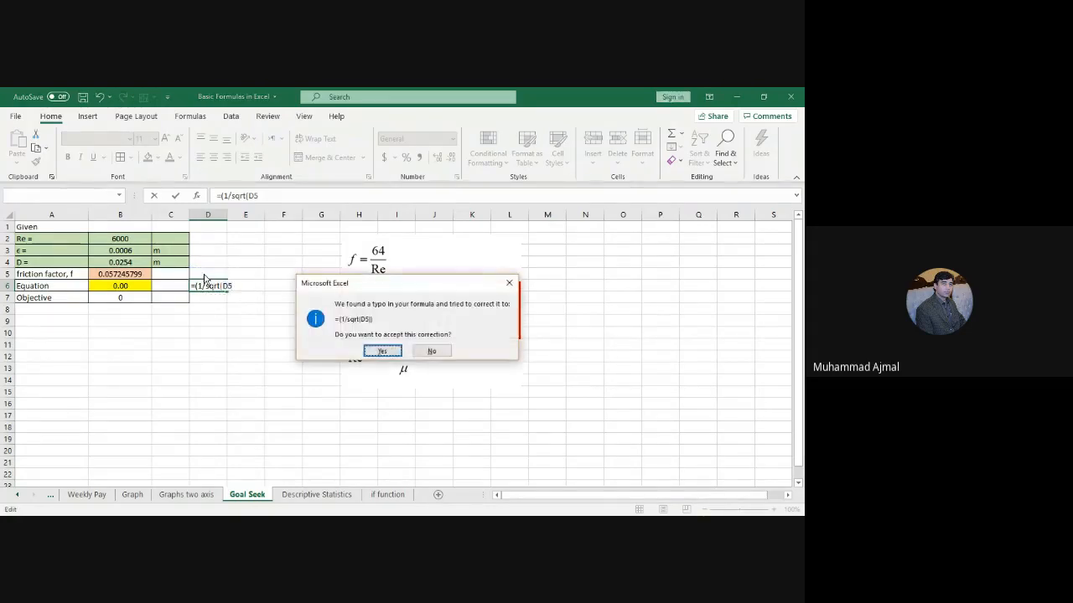
{"action": "key", "text": "Tab"}
{"action": "key", "text": "Return"}
{"action": "key", "text": "Return"}
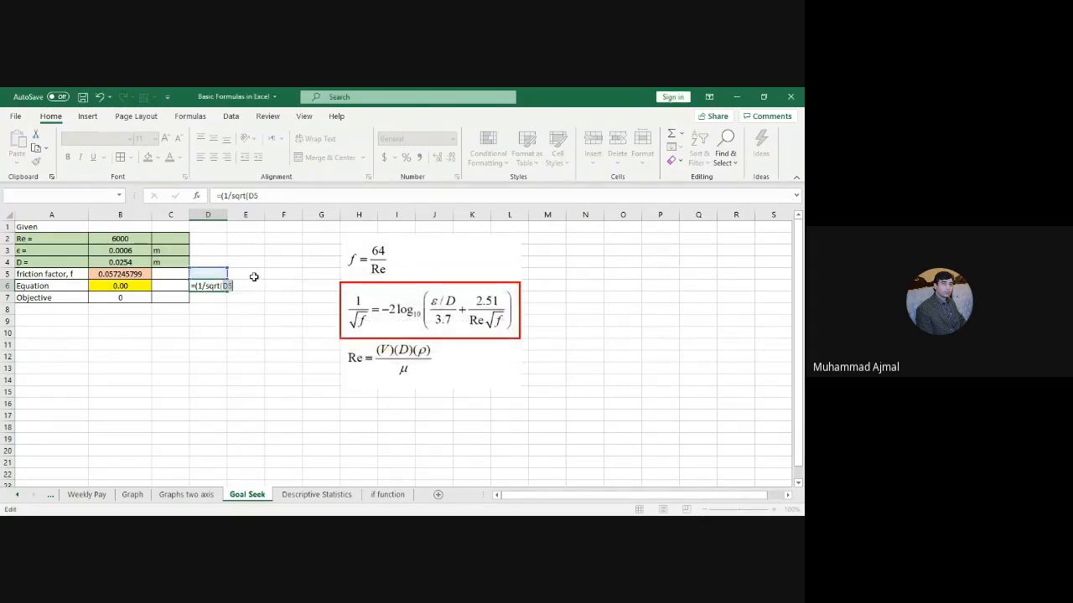
{"action": "key", "text": "Escape"}
{"action": "left_click", "coordinate": [215, 276]}
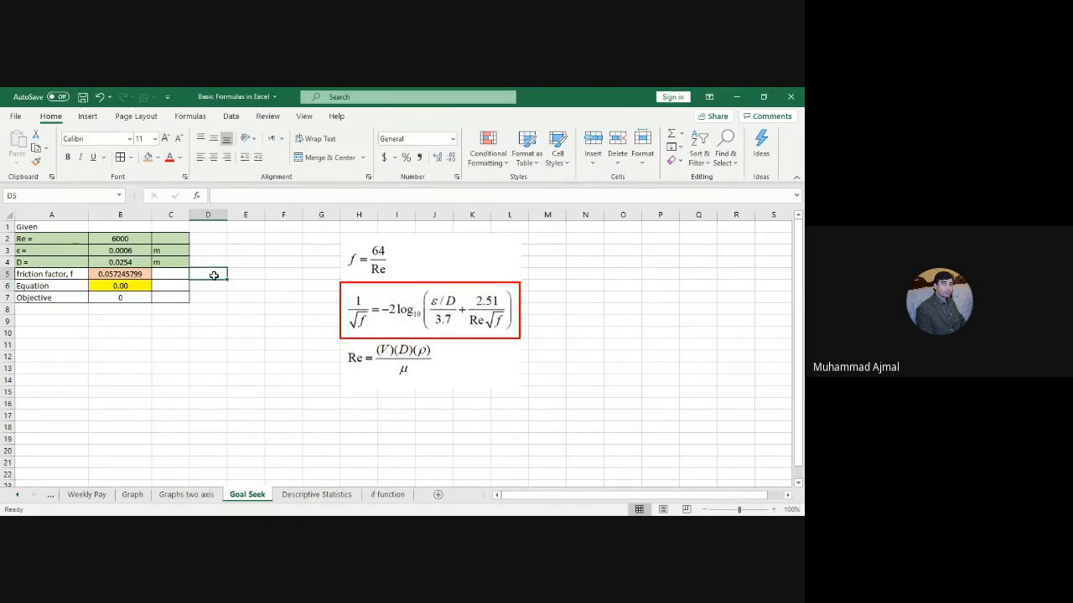
Step: Enter 0.013 in D5 and begin D6 as =(1/sqrt(D5))+2*log
{"action": "type", "text": "0.013"}
{"action": "key", "text": "Return"}
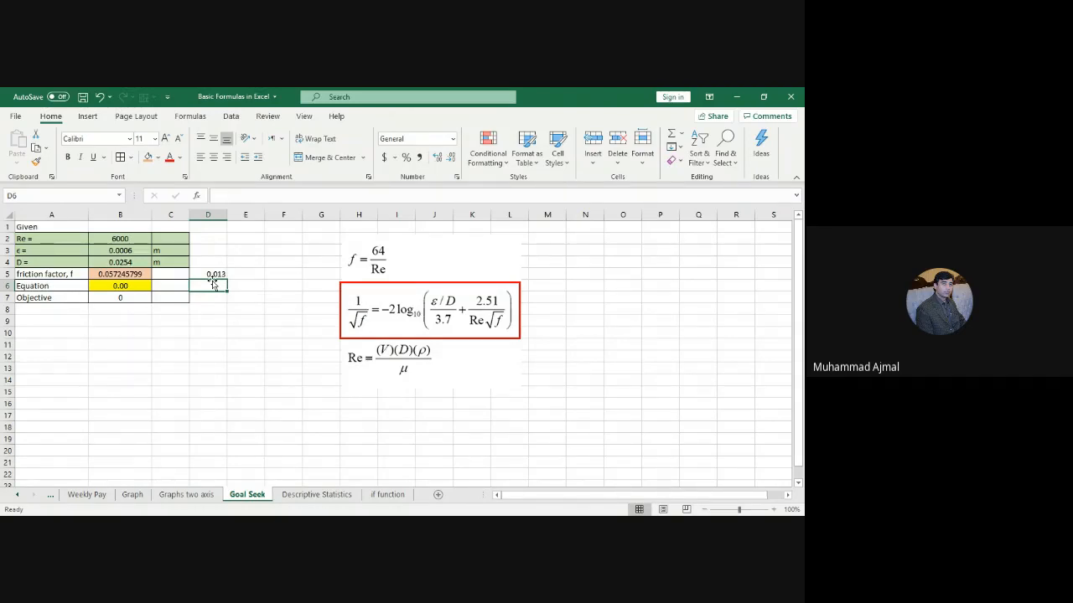
{"action": "type", "text": "="}
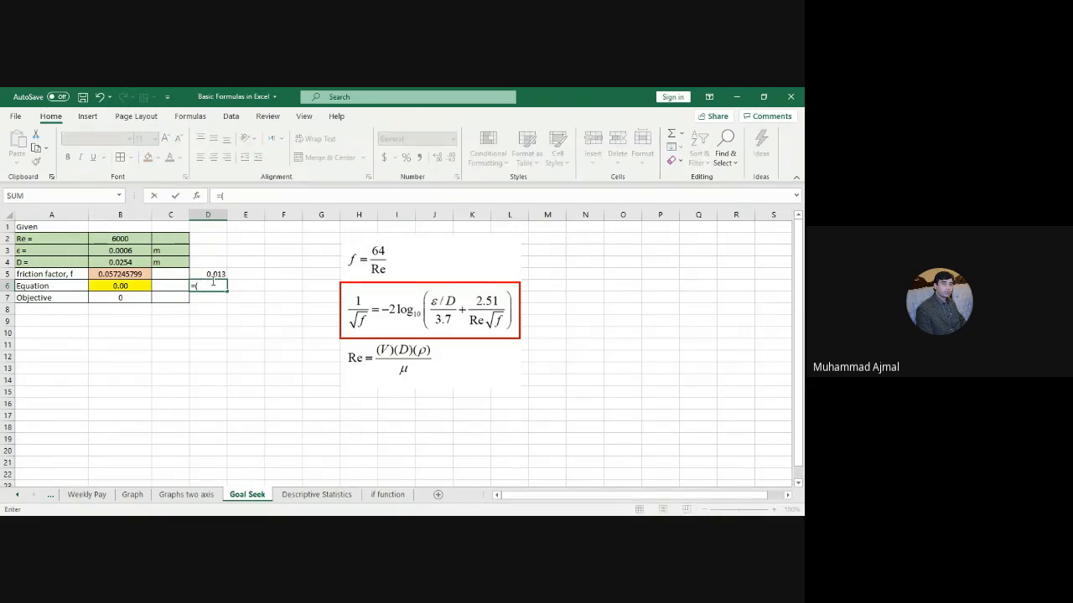
{"action": "type", "text": "(1/sqrt"}
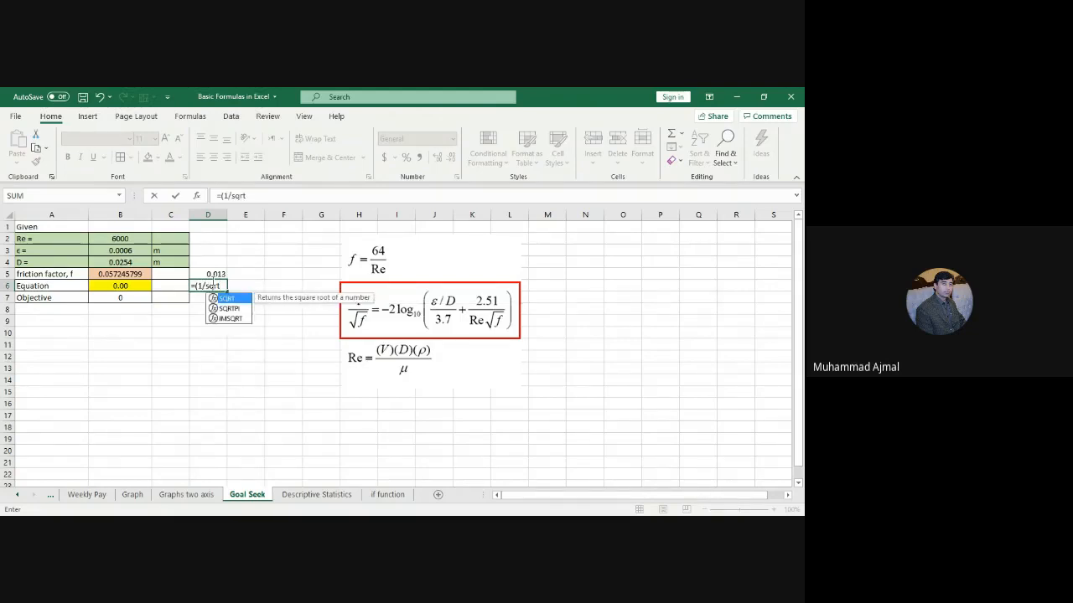
{"action": "type", "text": "("}
{"action": "left_click", "coordinate": [215, 274]}
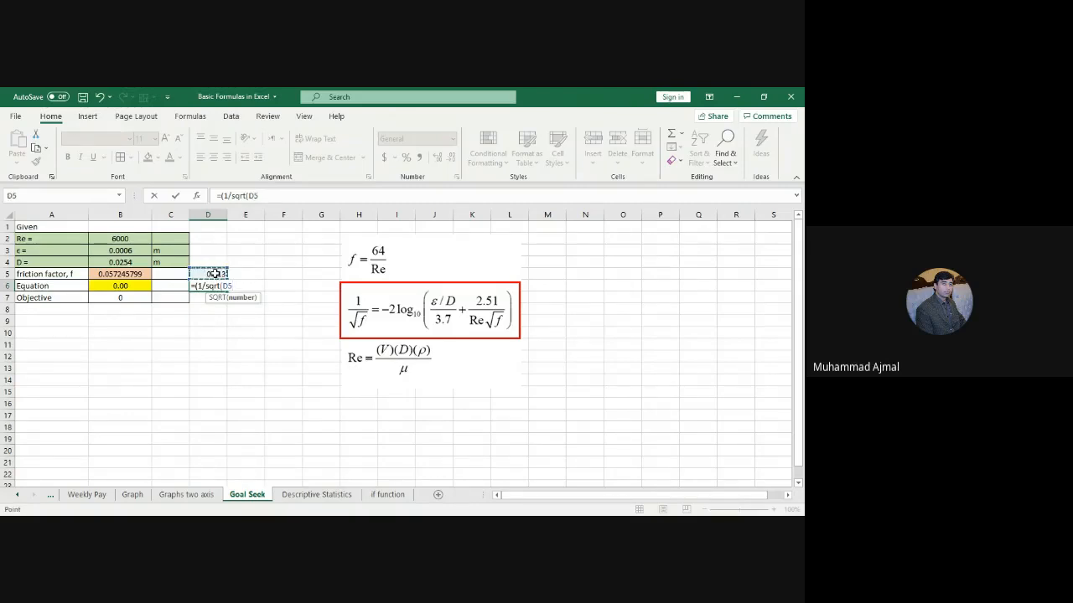
{"action": "type", "text": ")"}
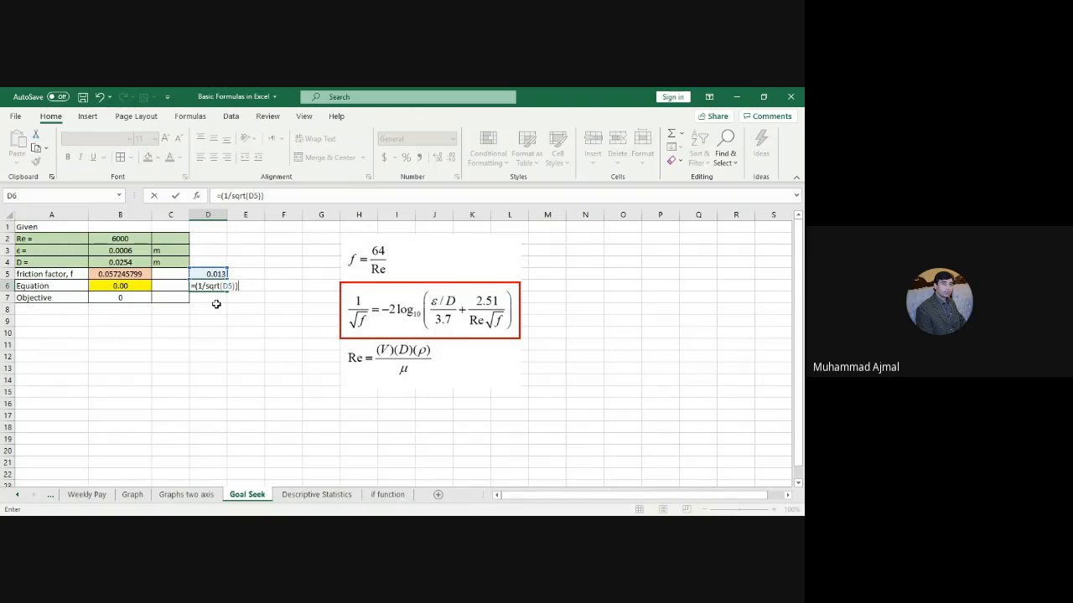
{"action": "type", "text": "2*"}
{"action": "type", "text": "log"}
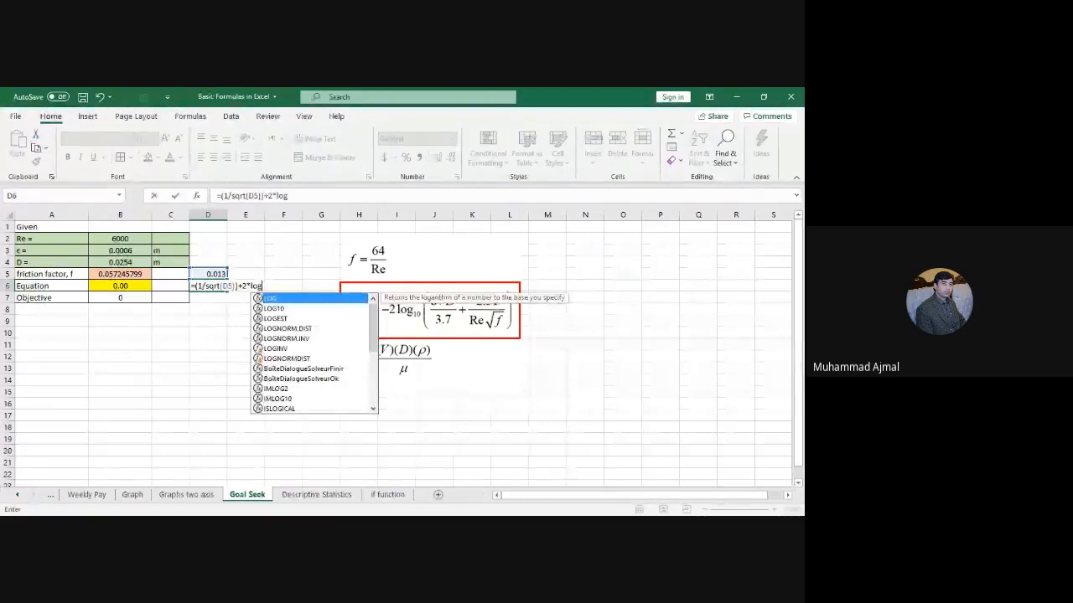
Step: Start D6's LOG10 term with the relative roughness B3/B4/3.7
{"action": "left_click", "coordinate": [276, 308]}
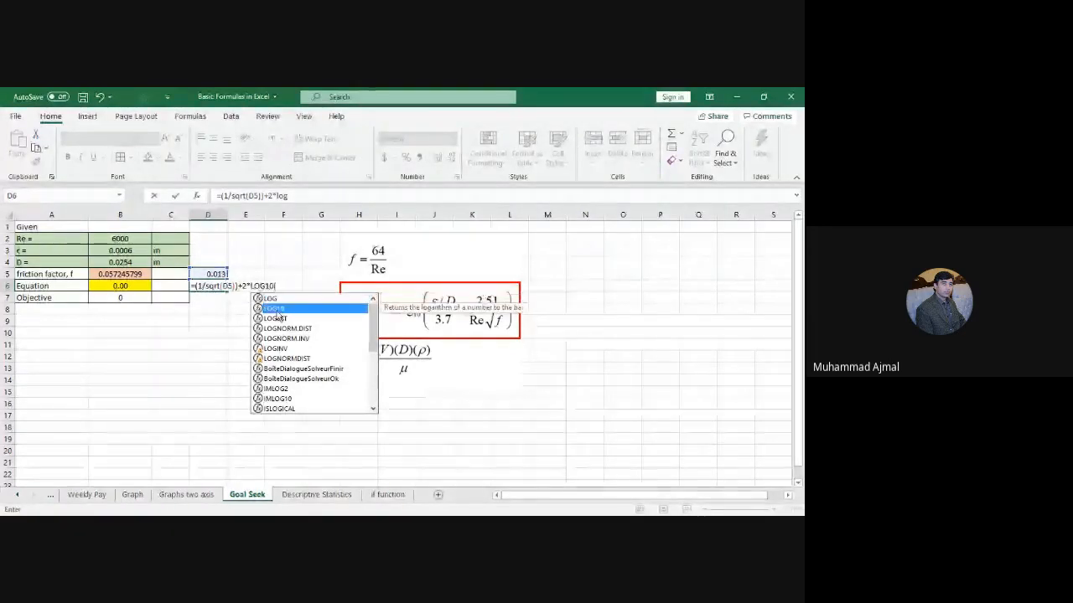
{"action": "double_click", "coordinate": [276, 309]}
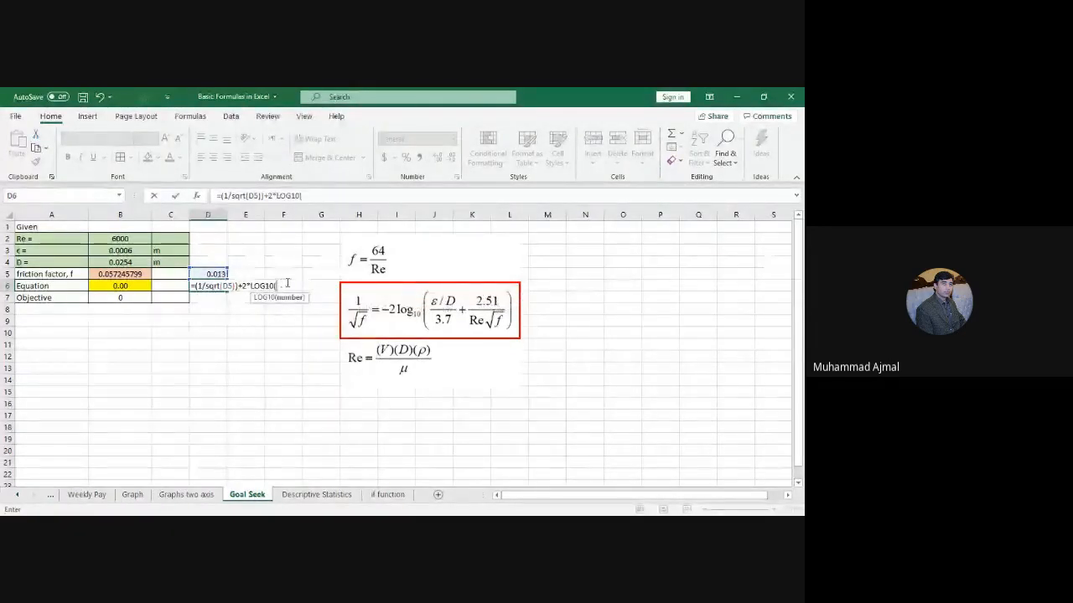
{"action": "type", "text": "("}
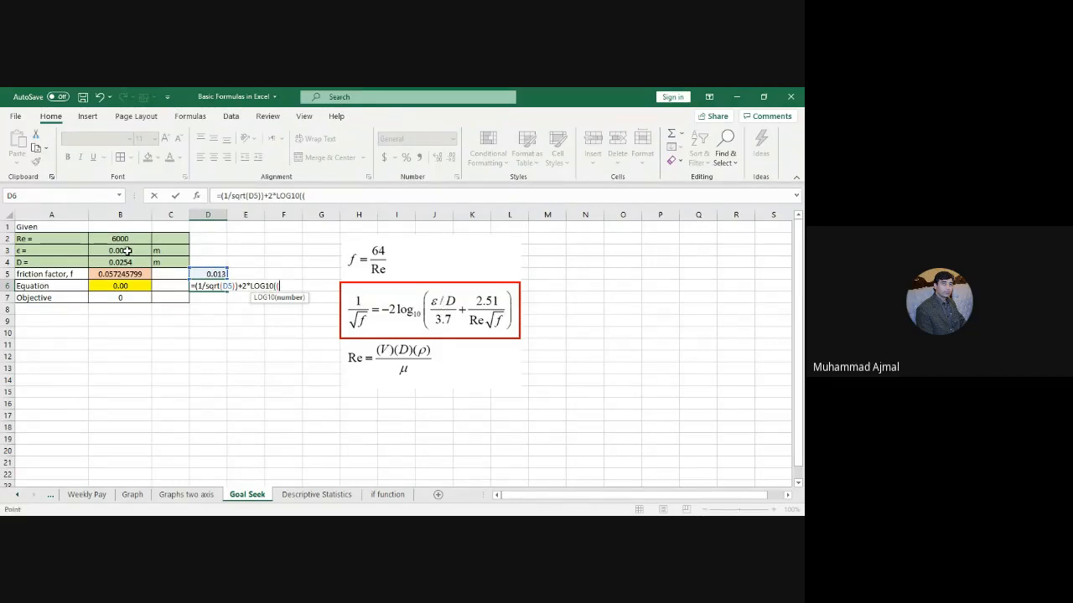
{"action": "left_click", "coordinate": [127, 251]}
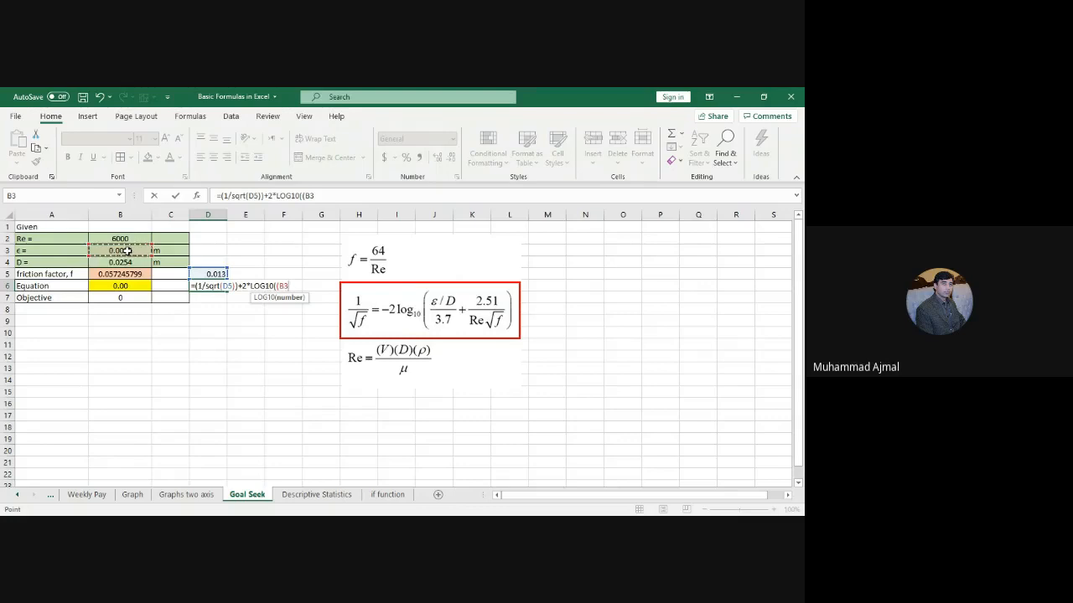
{"action": "type", "text": "/"}
{"action": "left_click", "coordinate": [133, 262]}
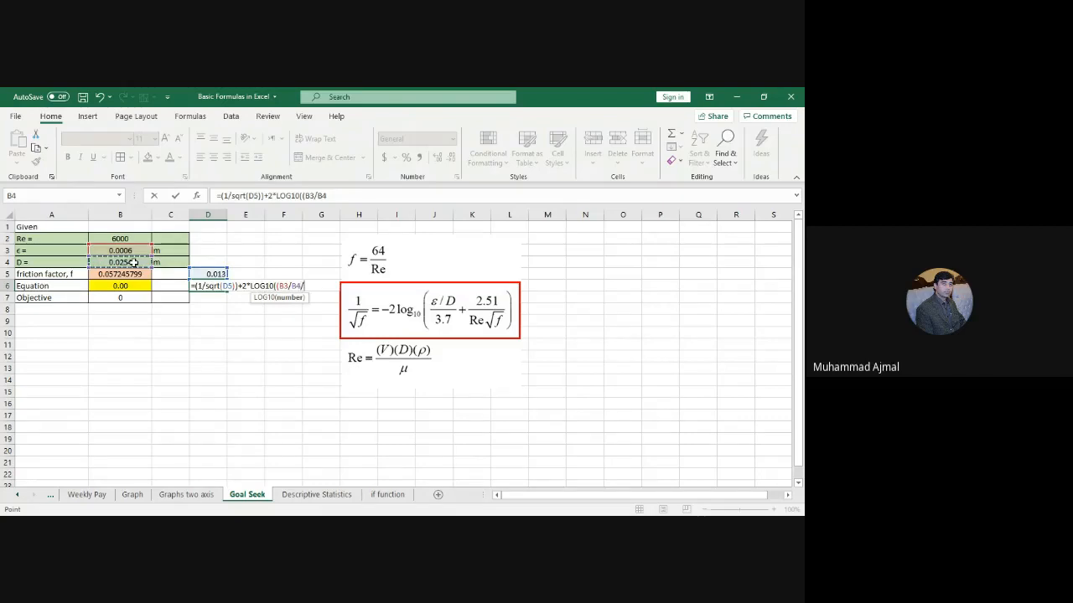
{"action": "type", "text": "/3.7)"}
Step: Add the 2.51/(B2*SQRT(D5)) term and commit the D6 formula, giving 4.775203
{"action": "type", "text": "+("}
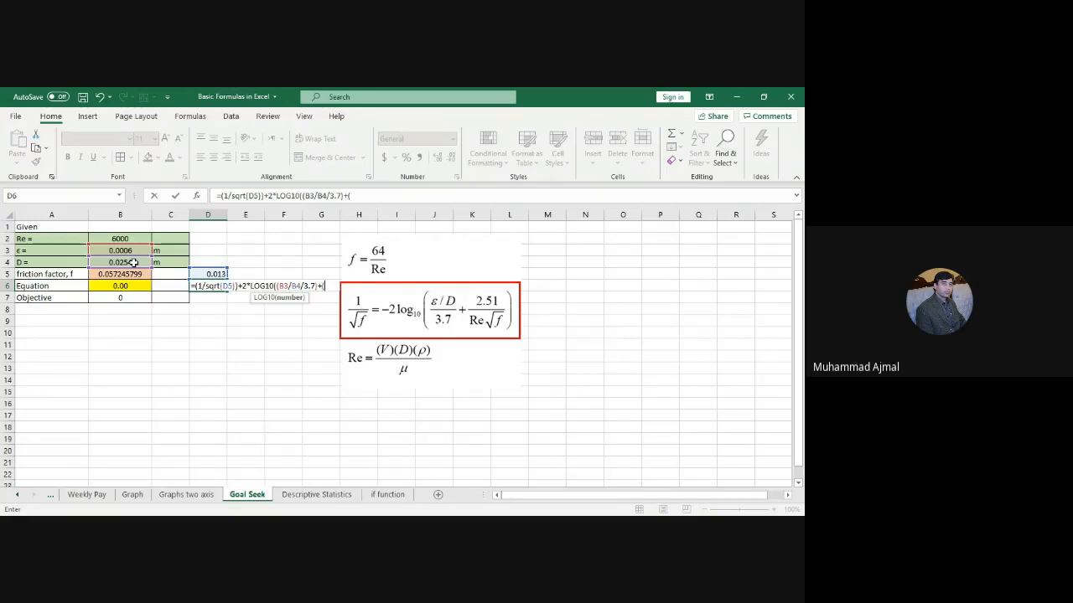
{"action": "type", "text": "2.51/"}
{"action": "type", "text": "("}
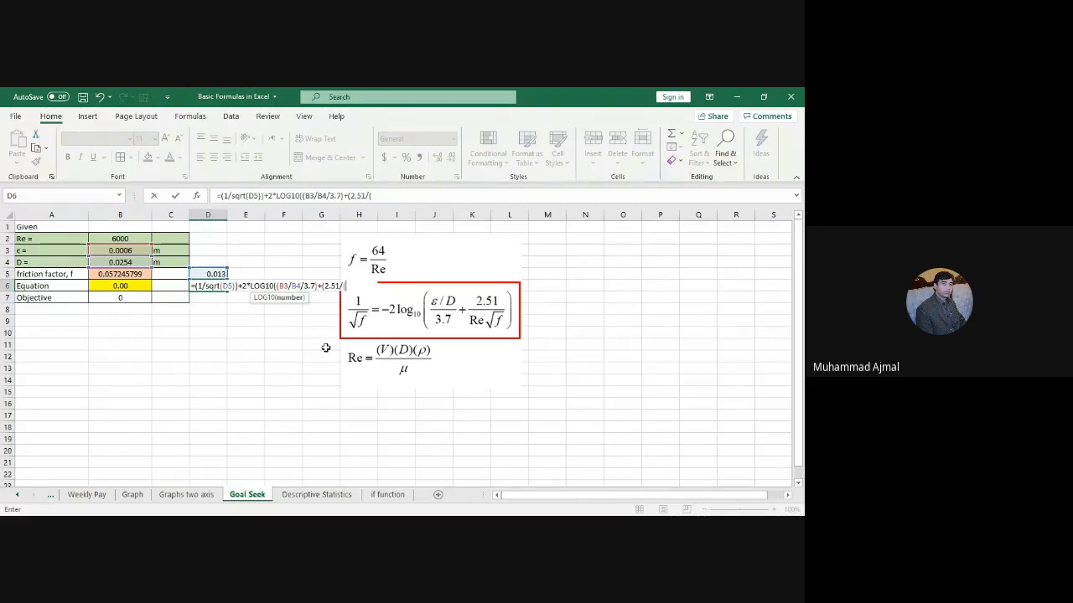
{"action": "left_click", "coordinate": [117, 238]}
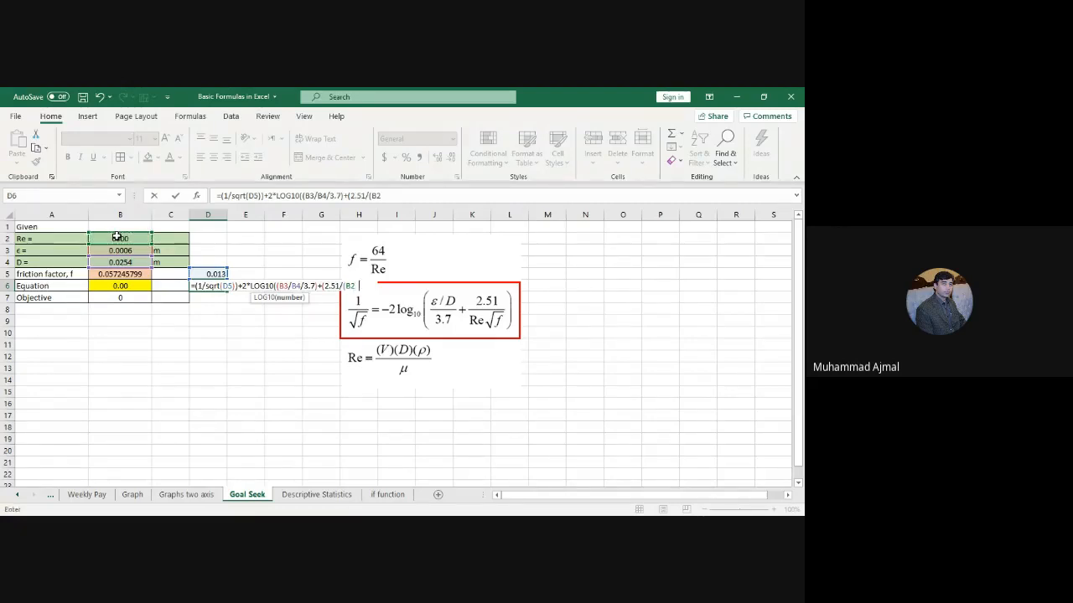
{"action": "type", "text": "sqrt("}
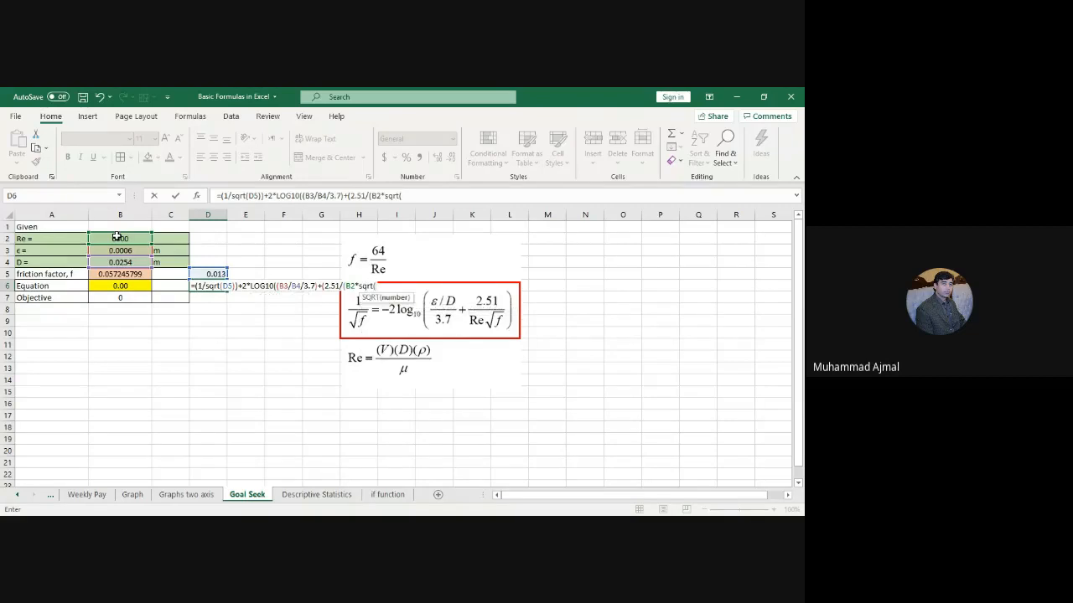
{"action": "left_click", "coordinate": [217, 272]}
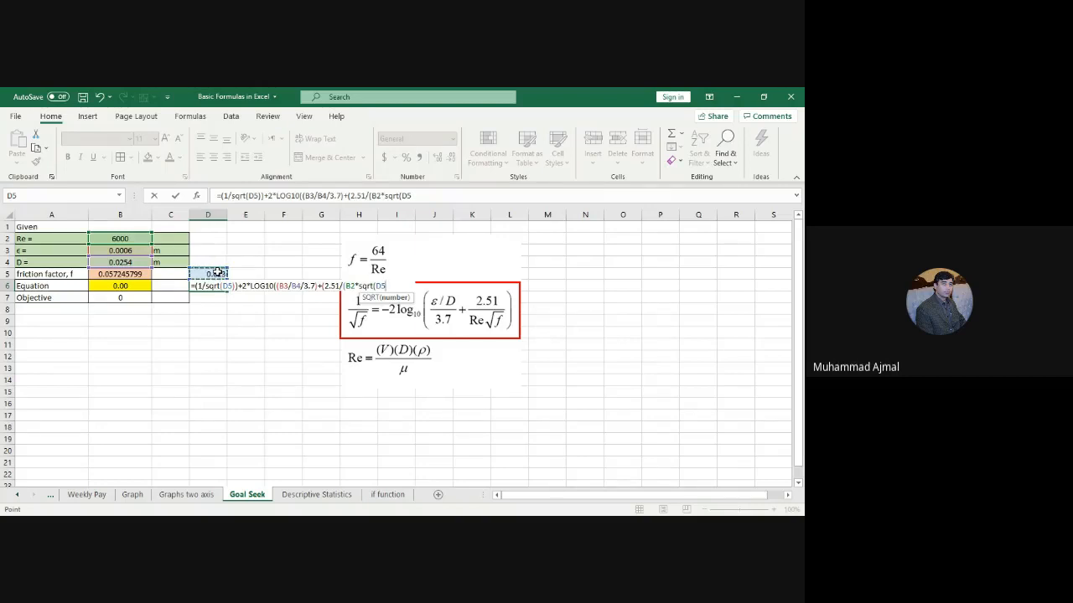
{"action": "type", "text": ")"}
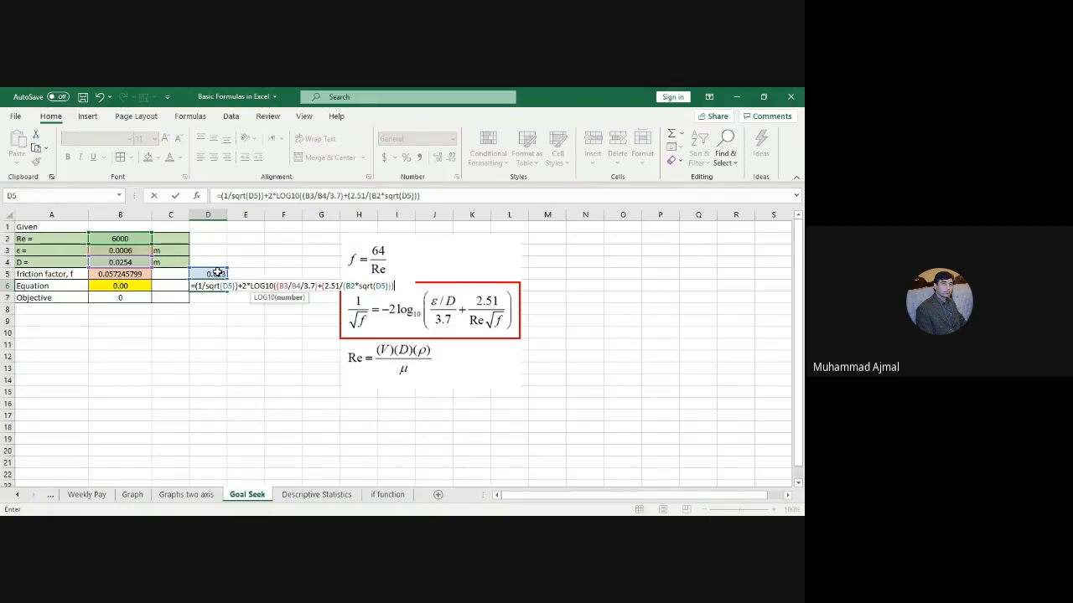
{"action": "type", "text": ")"}
{"action": "type", "text": "("}
{"action": "key", "text": "BackSpace"}
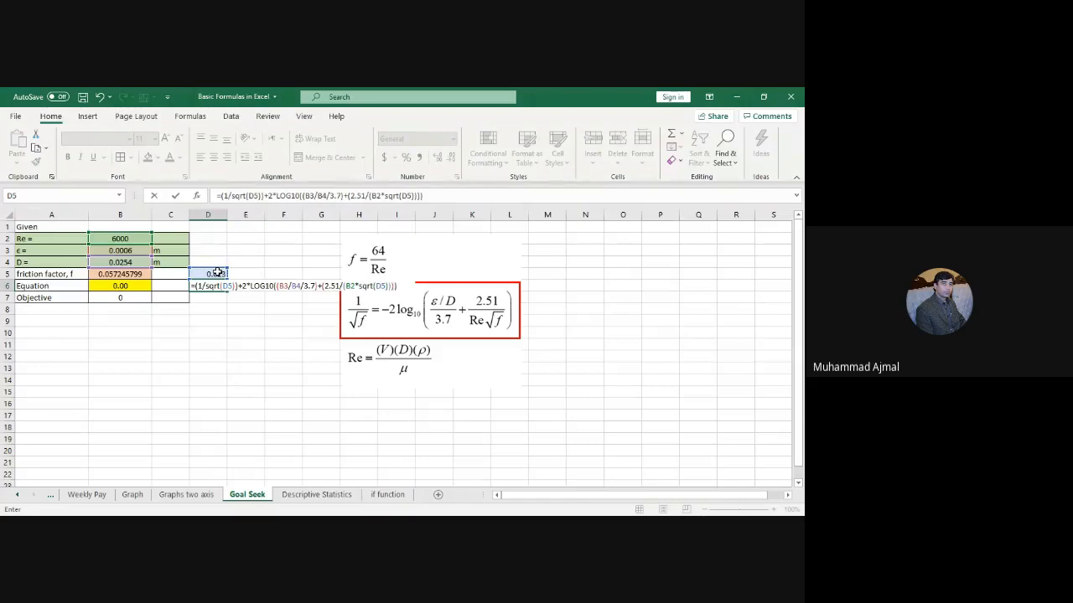
{"action": "key", "text": "Return"}
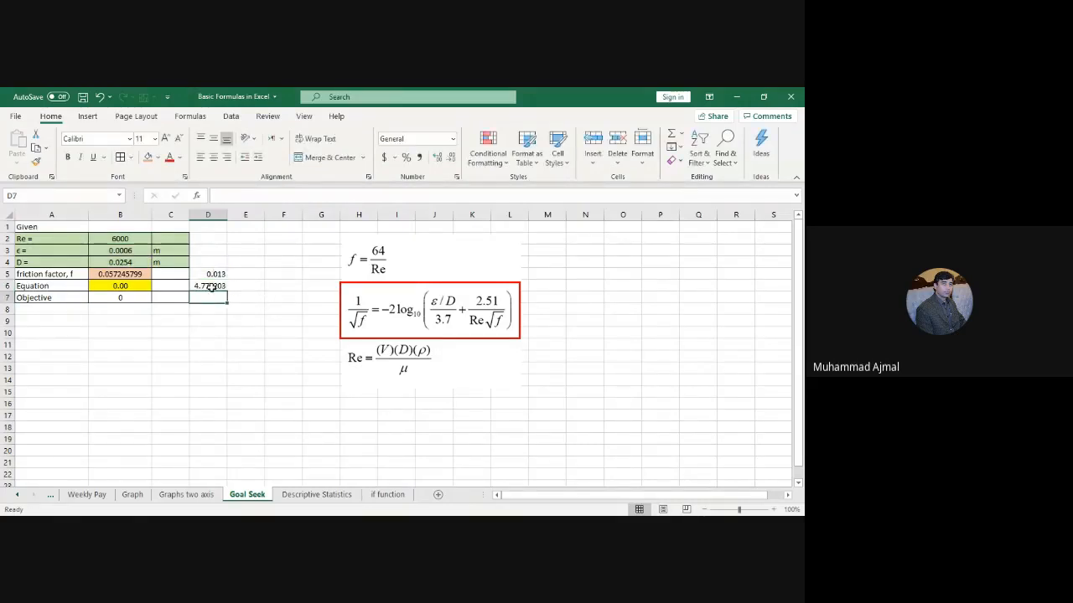
Step: Enter 0 as the objective in D7 and centre D5:D7
{"action": "left_click", "coordinate": [208, 286]}
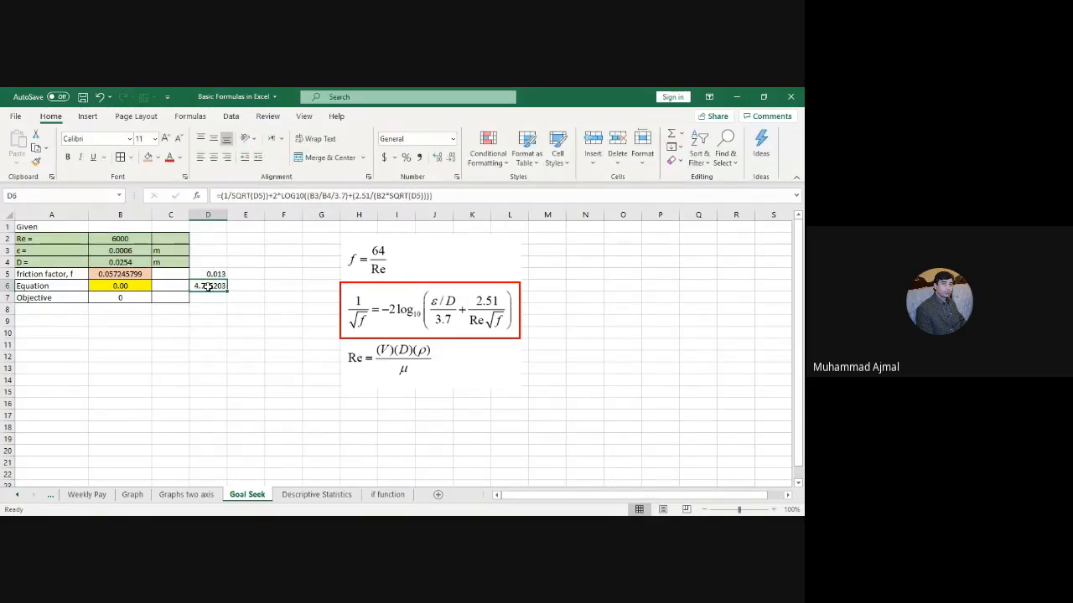
{"action": "left_click", "coordinate": [212, 297]}
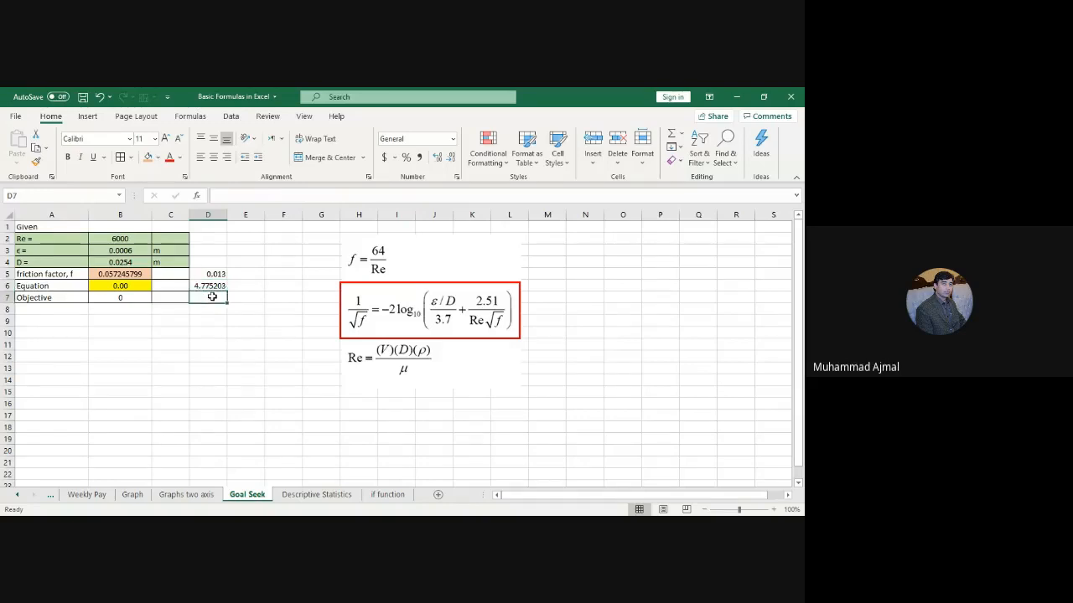
{"action": "type", "text": "0"}
{"action": "left_click", "coordinate": [275, 344]}
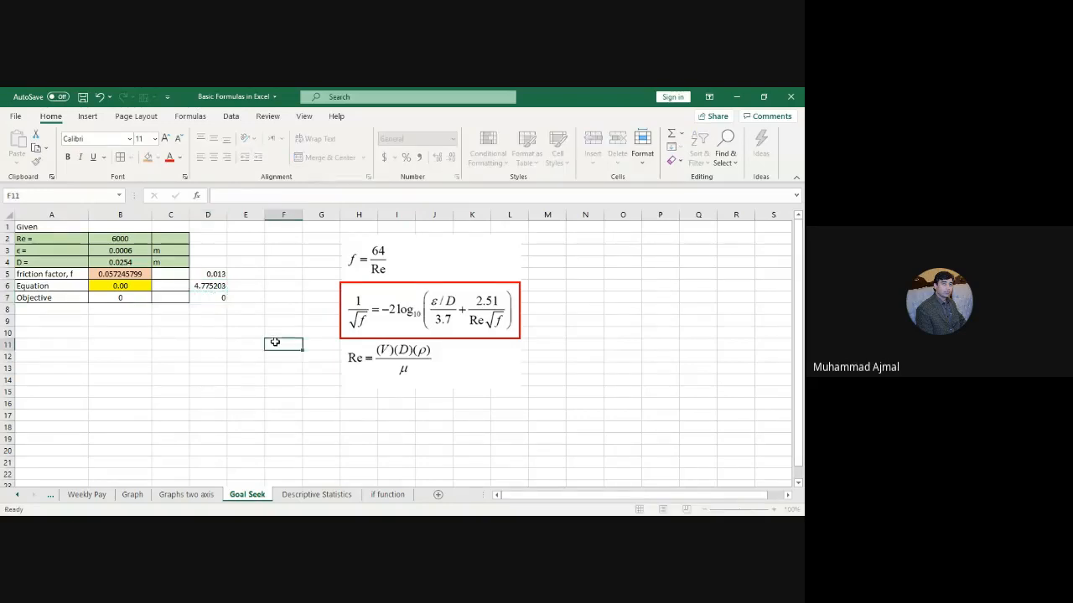
{"action": "left_click_drag", "start_coordinate": [215, 279], "coordinate": [216, 298]}
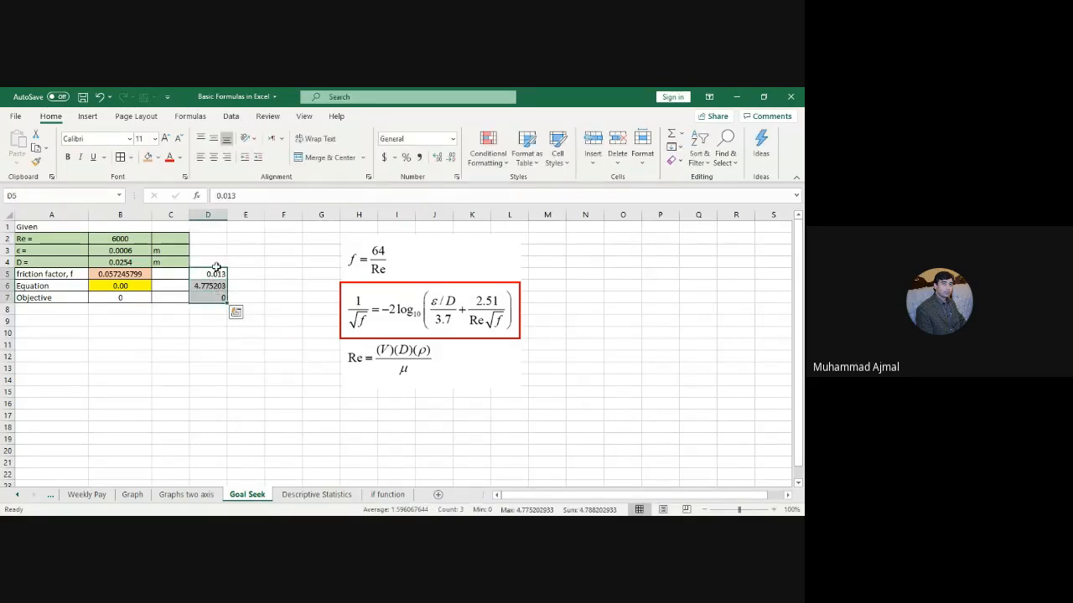
{"action": "left_click", "coordinate": [216, 159]}
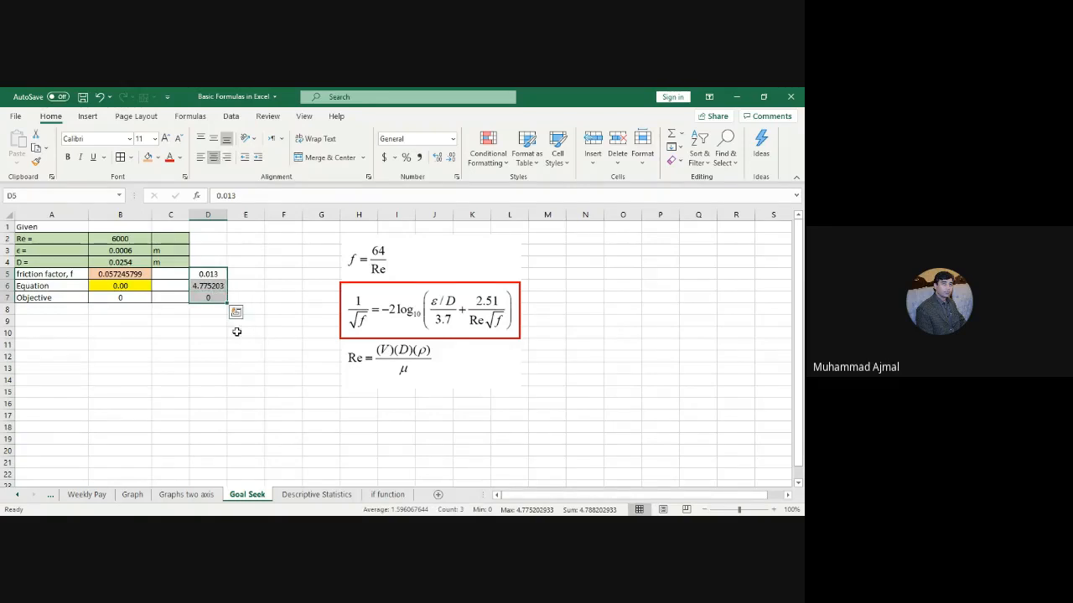
Step: Review the trial value in D5, the residual formula in D6 and the objective in D7
{"action": "left_click", "coordinate": [208, 286]}
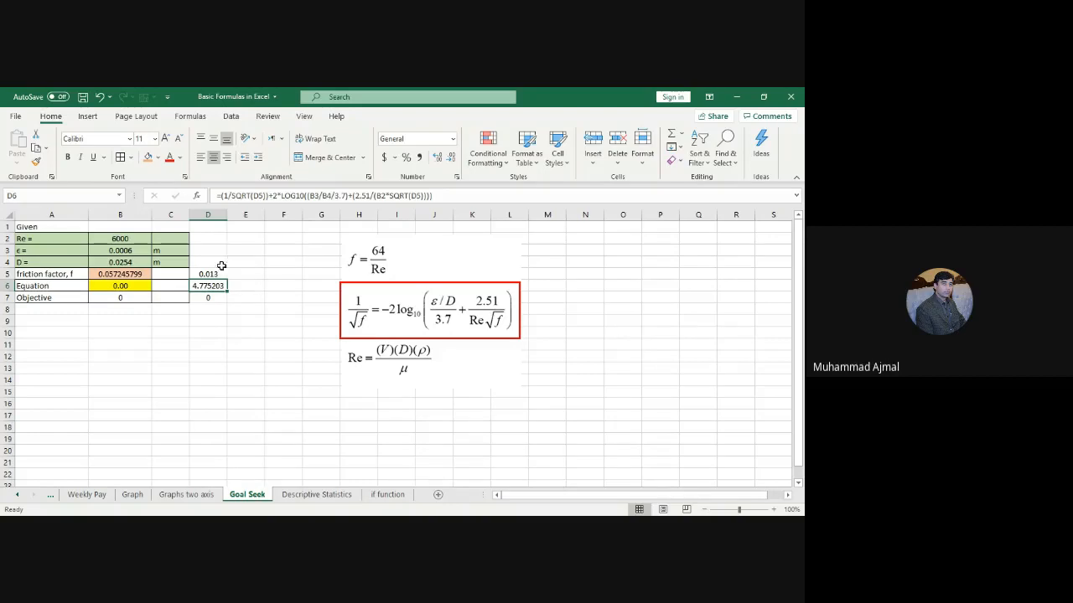
{"action": "left_click", "coordinate": [218, 272]}
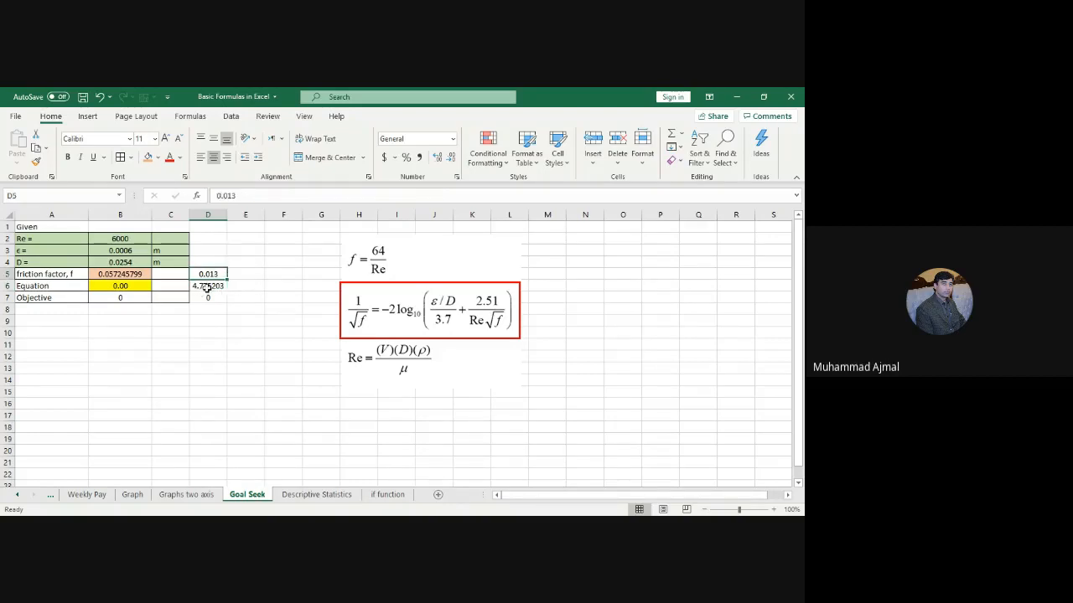
{"action": "left_click", "coordinate": [207, 286]}
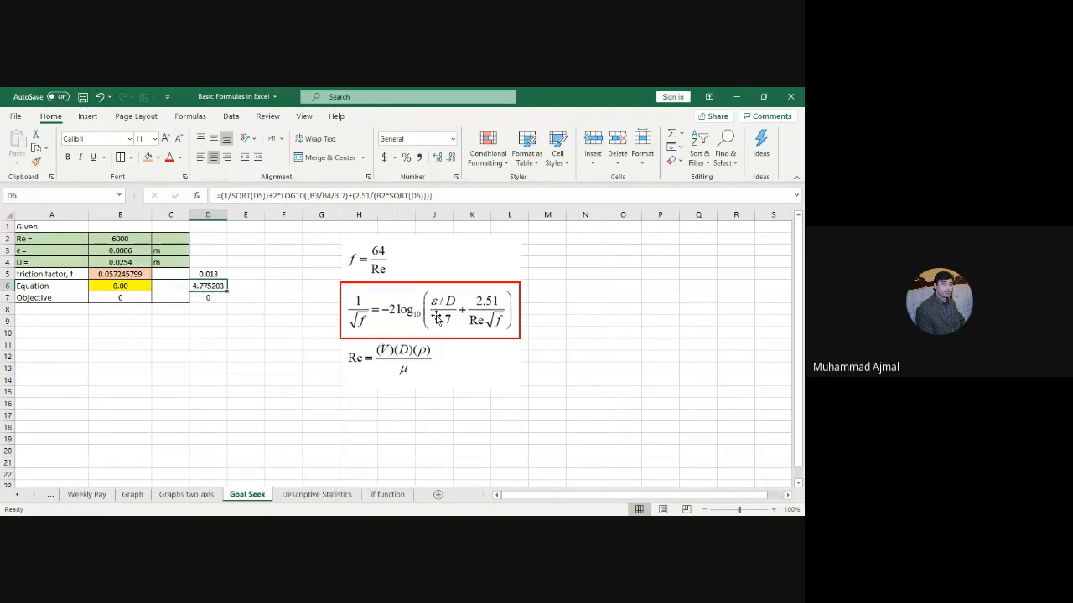
{"action": "left_click", "coordinate": [216, 274]}
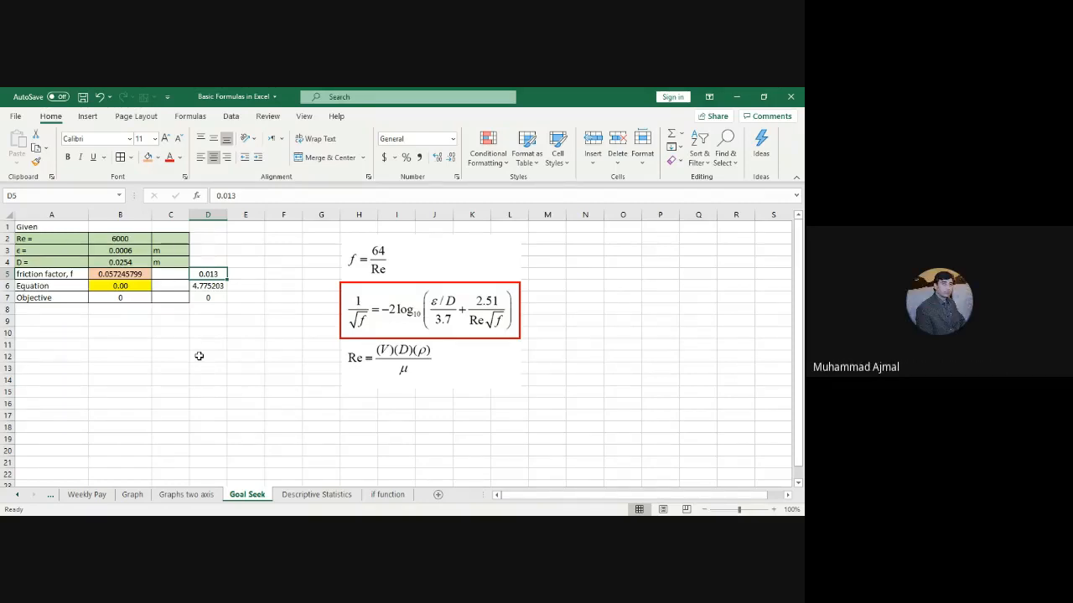
{"action": "left_click", "coordinate": [217, 299]}
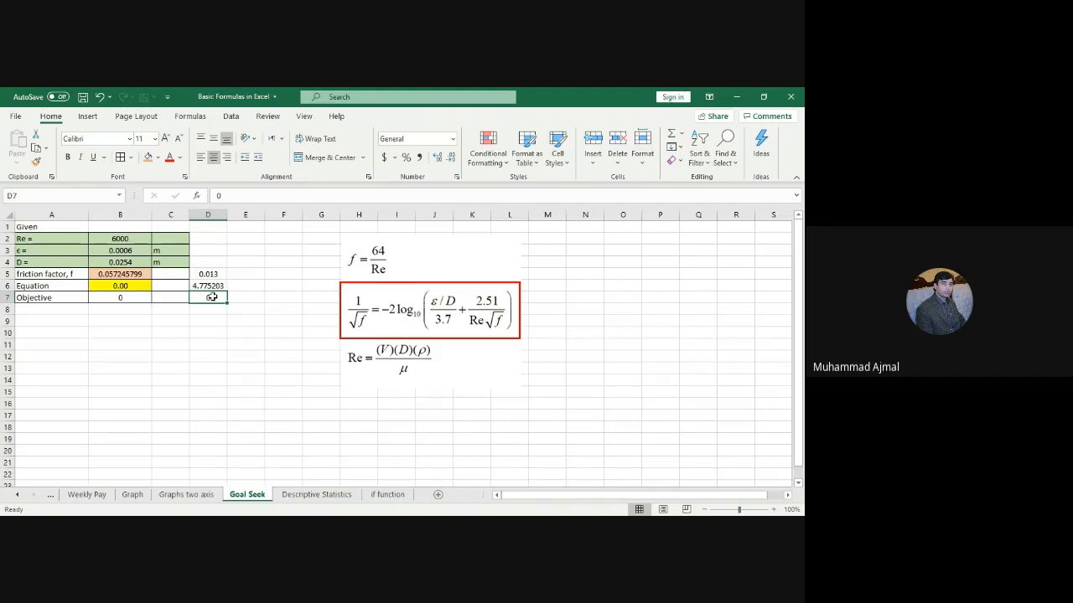
{"action": "left_click", "coordinate": [216, 274]}
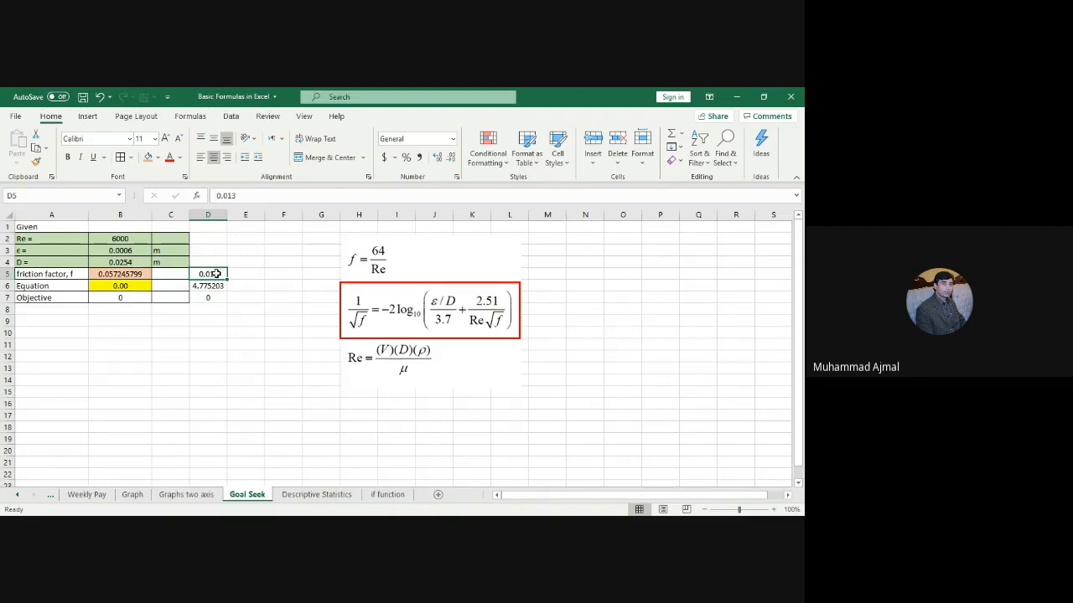
Step: Open What-If Analysis Goal Seek and set D6 as the target cell
{"action": "left_click", "coordinate": [231, 117]}
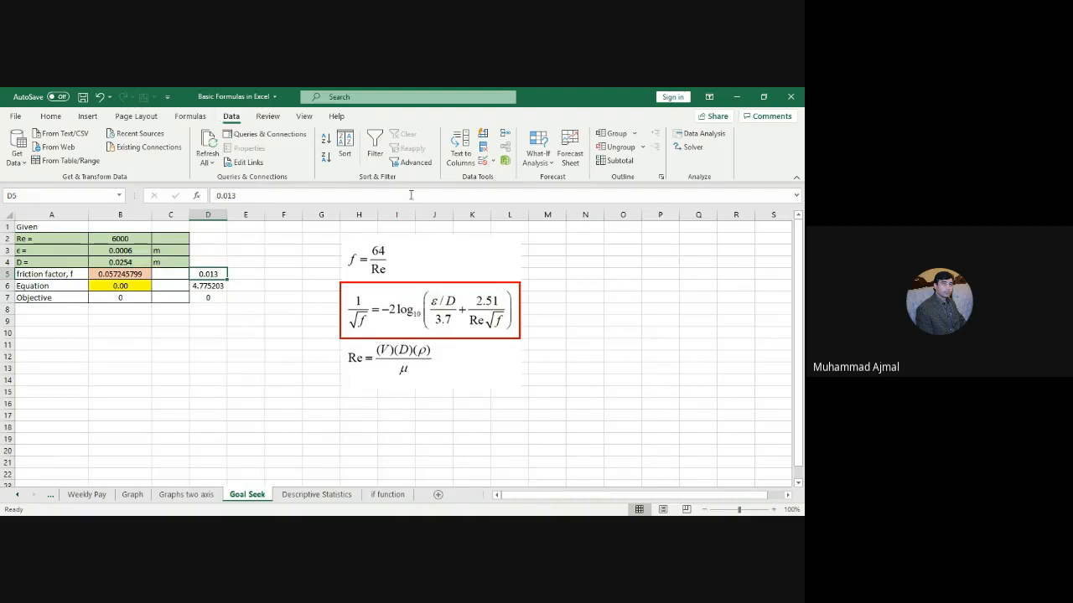
{"action": "left_click", "coordinate": [550, 169]}
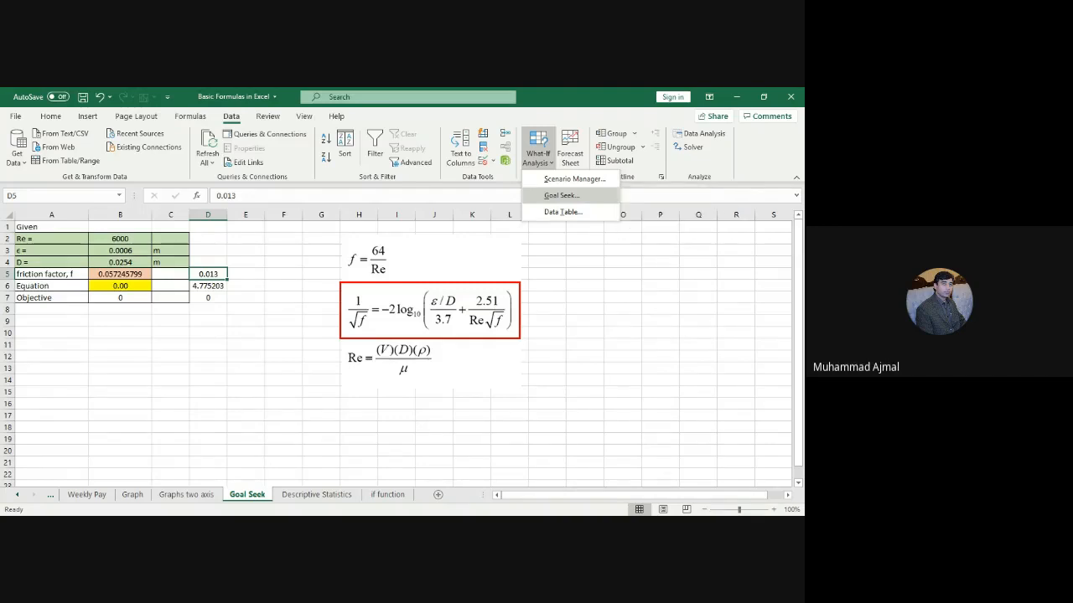
{"action": "left_click", "coordinate": [554, 196]}
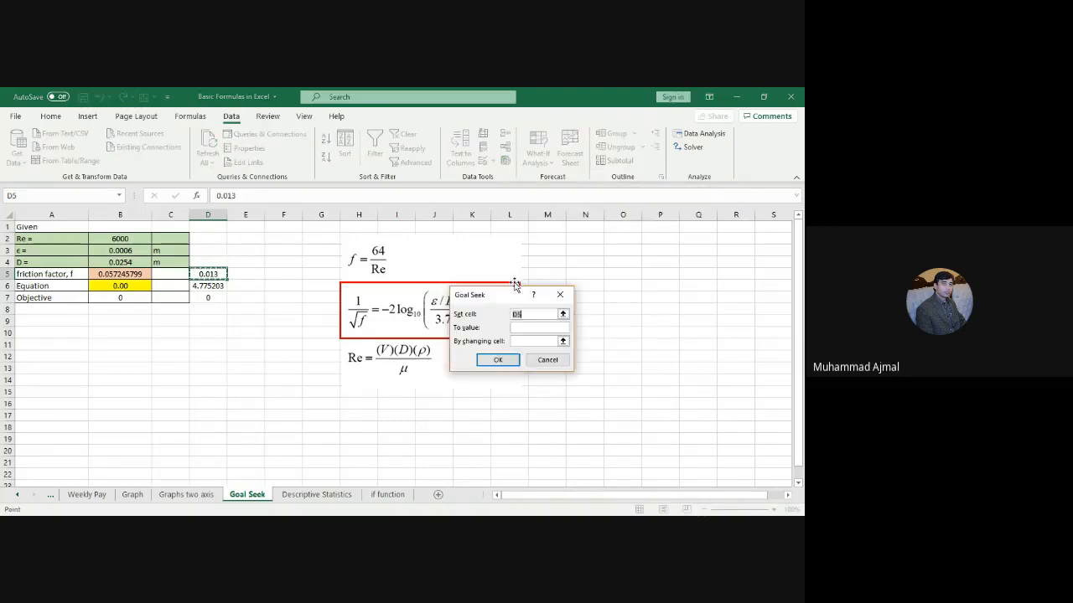
{"action": "left_click_drag", "start_coordinate": [269, 333], "coordinate": [229, 340]}
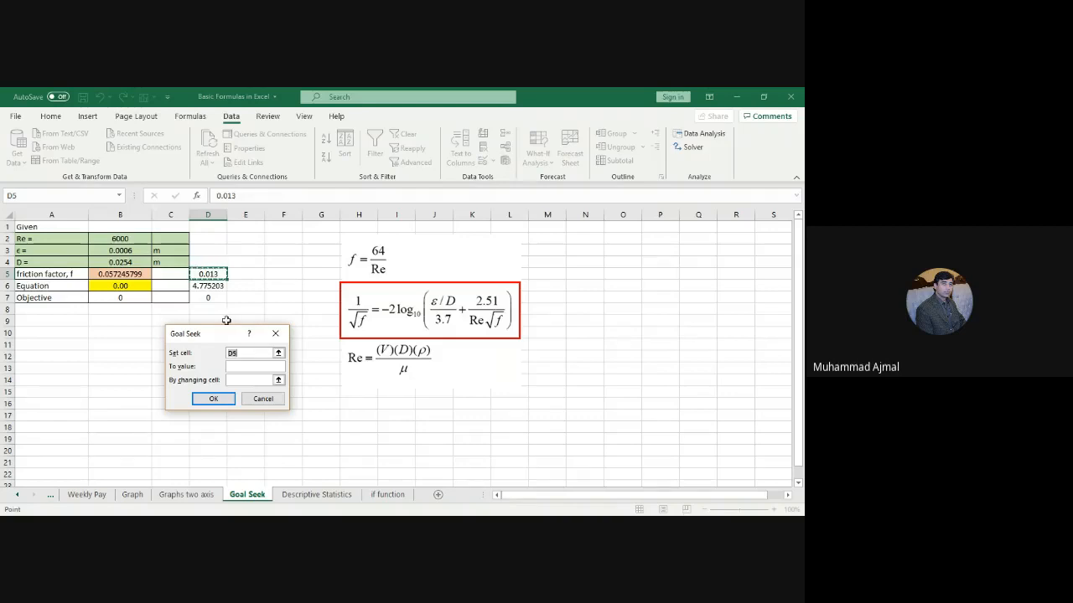
{"action": "left_click", "coordinate": [208, 286]}
{"action": "left_click", "coordinate": [268, 353]}
{"action": "key", "text": "BackSpace"}
{"action": "left_click", "coordinate": [213, 286]}
Step: Solve D6 to 0 by changing D5, accepting the friction factor 0.057246
{"action": "key", "text": "Tab"}
{"action": "type", "text": "0"}
{"action": "left_click", "coordinate": [229, 380]}
{"action": "left_click", "coordinate": [212, 275]}
{"action": "left_click", "coordinate": [213, 398]}
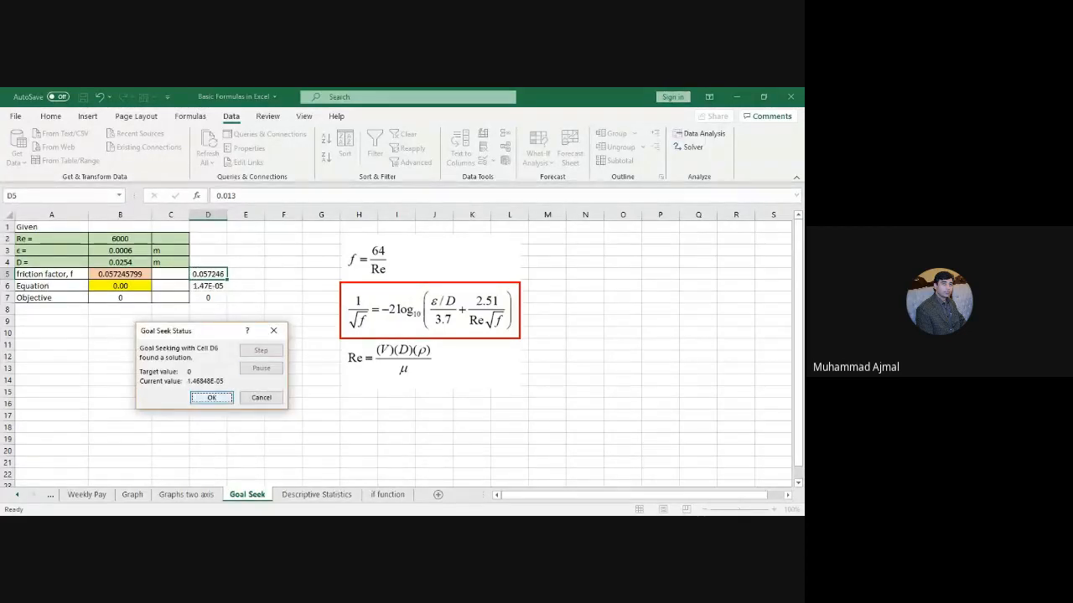
{"action": "left_click", "coordinate": [212, 397]}
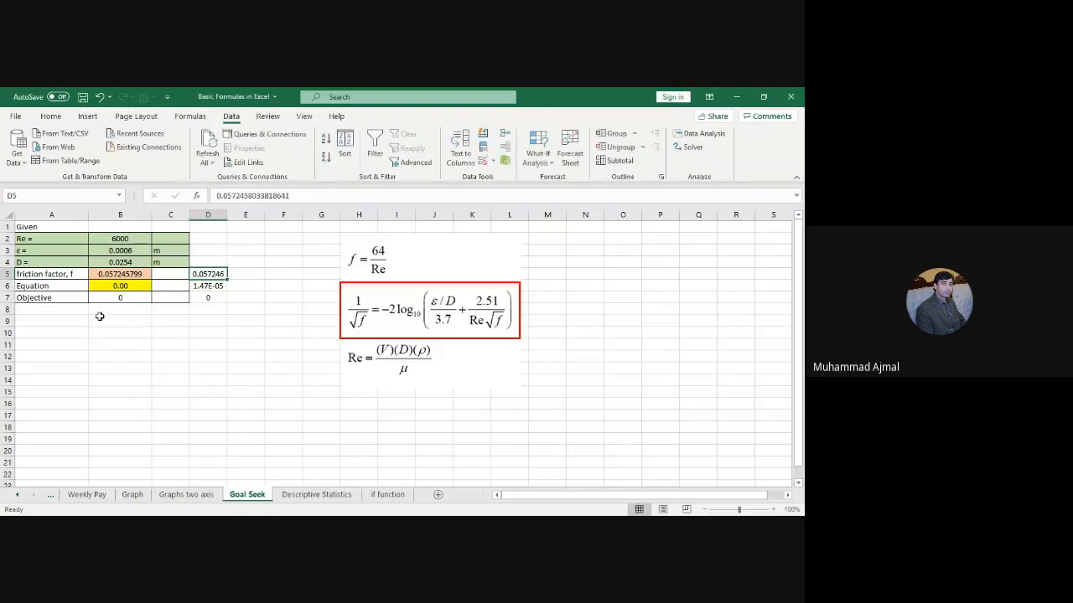
{"action": "left_click", "coordinate": [214, 286]}
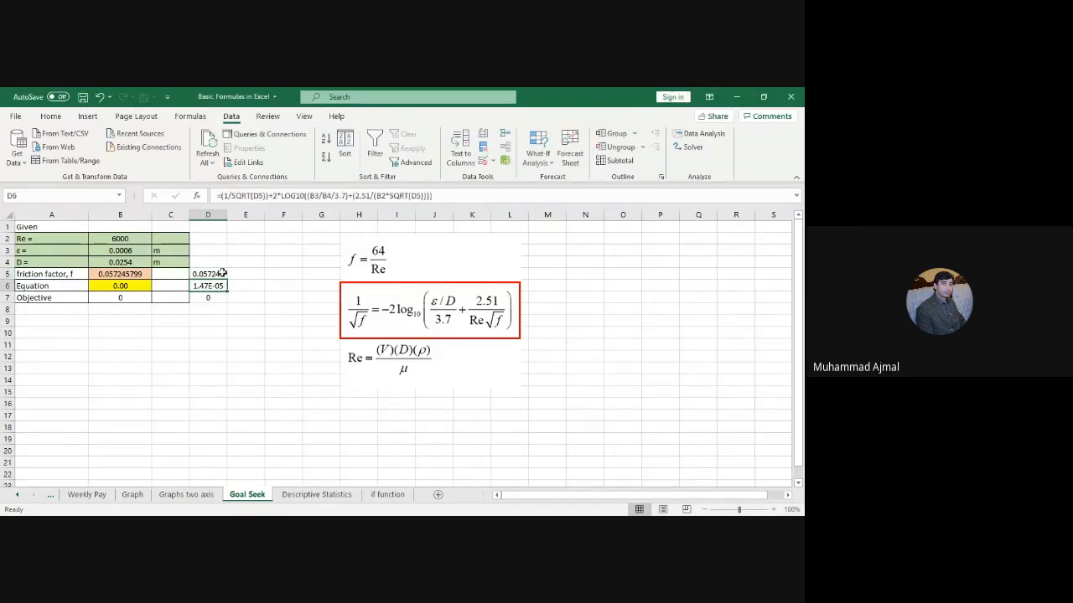
Step: Widen column D and format D6 as Number with two decimals
{"action": "left_click_drag", "start_coordinate": [227, 215], "coordinate": [261, 217]}
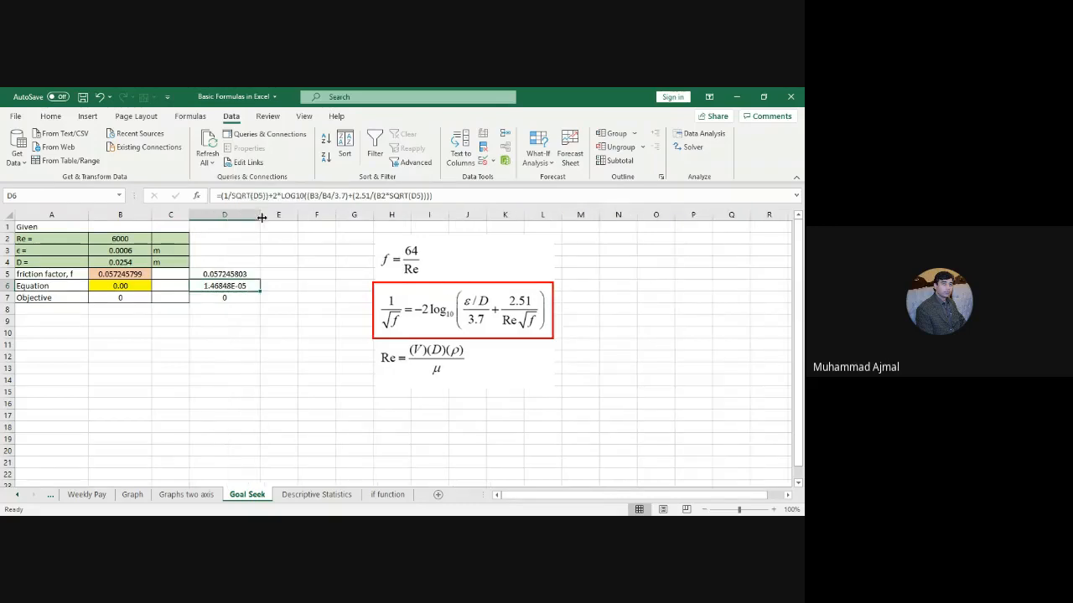
{"action": "right_click", "coordinate": [229, 285]}
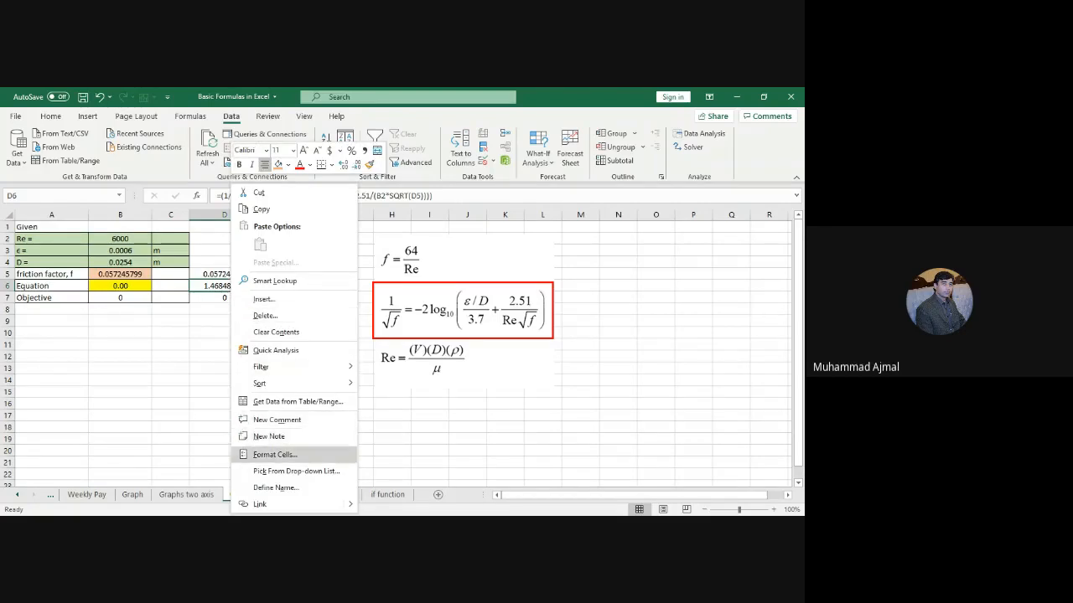
{"action": "left_click", "coordinate": [269, 455]}
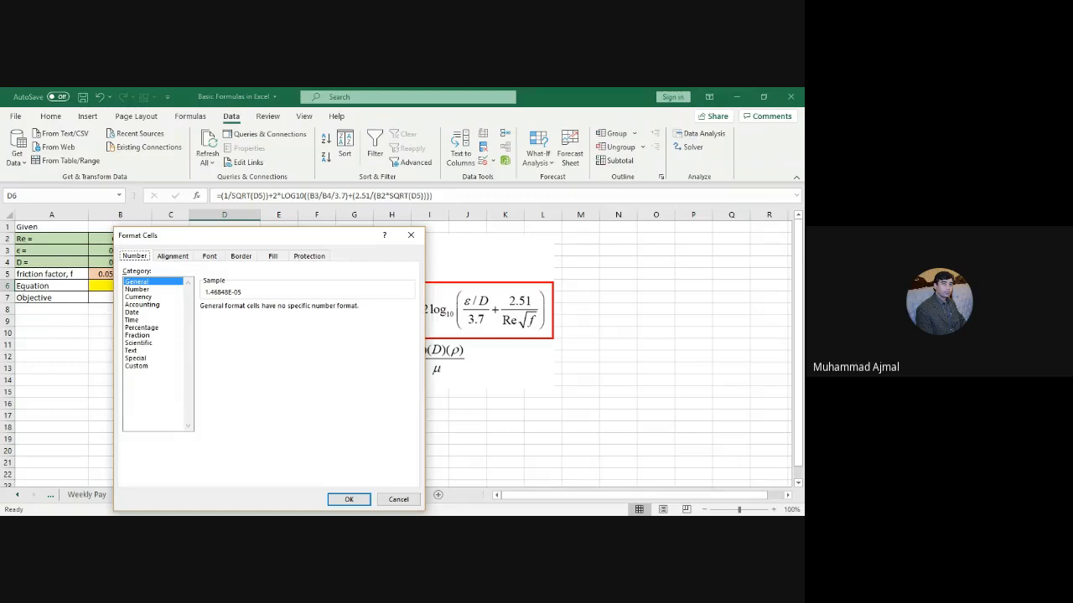
{"action": "left_click", "coordinate": [137, 289]}
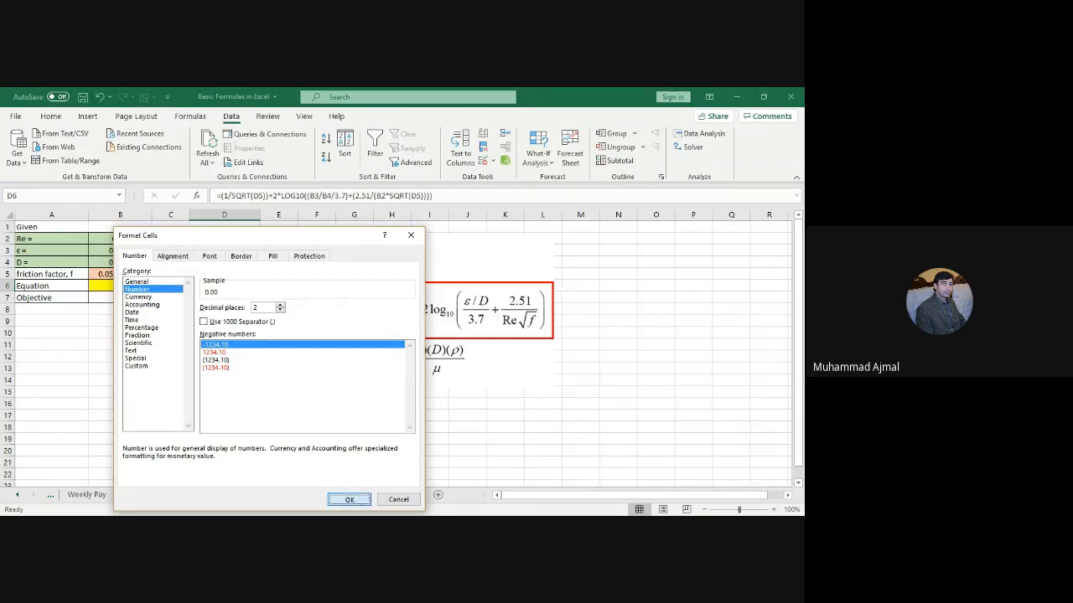
{"action": "left_click", "coordinate": [349, 499]}
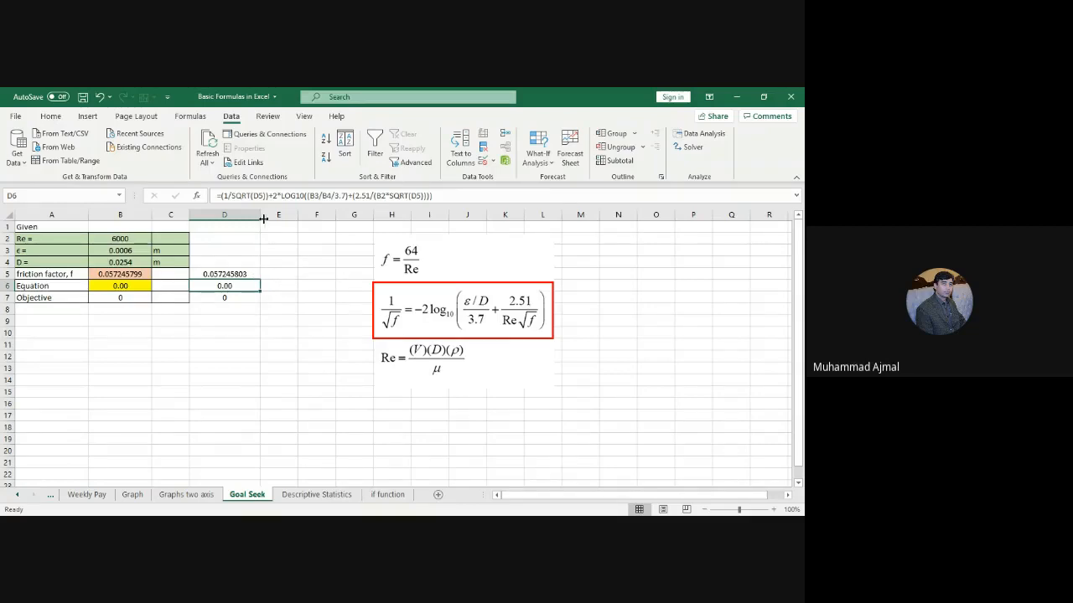
Step: Widen column D further and settle the D6 residual at two decimals, 0.00
{"action": "left_click_drag", "start_coordinate": [260, 215], "coordinate": [296, 216]}
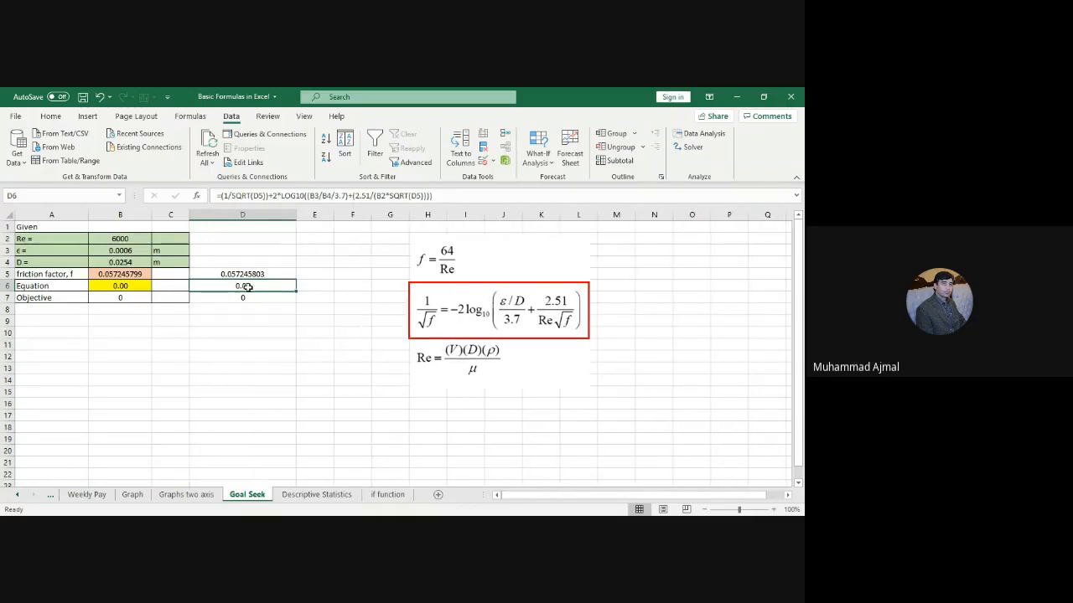
{"action": "left_click", "coordinate": [50, 117]}
{"action": "left_click", "coordinate": [445, 161]}
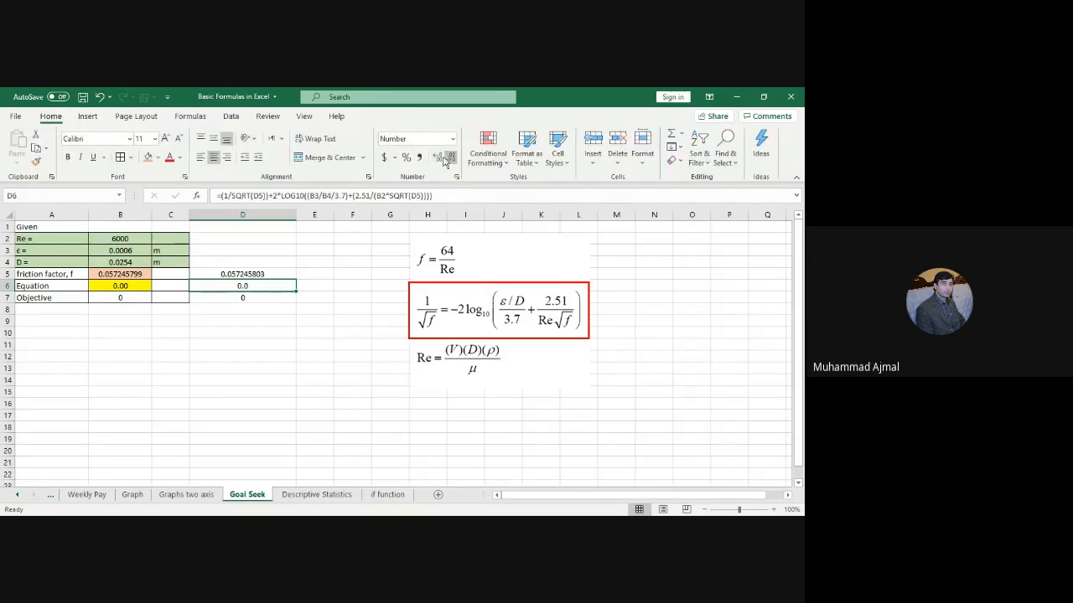
{"action": "left_click", "coordinate": [439, 159]}
{"action": "left_click", "coordinate": [439, 159]}
{"action": "left_click", "coordinate": [439, 159]}
{"action": "left_click", "coordinate": [439, 160]}
{"action": "left_click", "coordinate": [439, 159]}
{"action": "left_click", "coordinate": [439, 160]}
{"action": "left_click", "coordinate": [450, 159]}
{"action": "left_click", "coordinate": [450, 159]}
{"action": "left_click", "coordinate": [450, 159]}
{"action": "left_click", "coordinate": [450, 159]}
{"action": "left_click", "coordinate": [450, 160]}
{"action": "left_click", "coordinate": [450, 159]}
{"action": "left_click", "coordinate": [436, 158]}
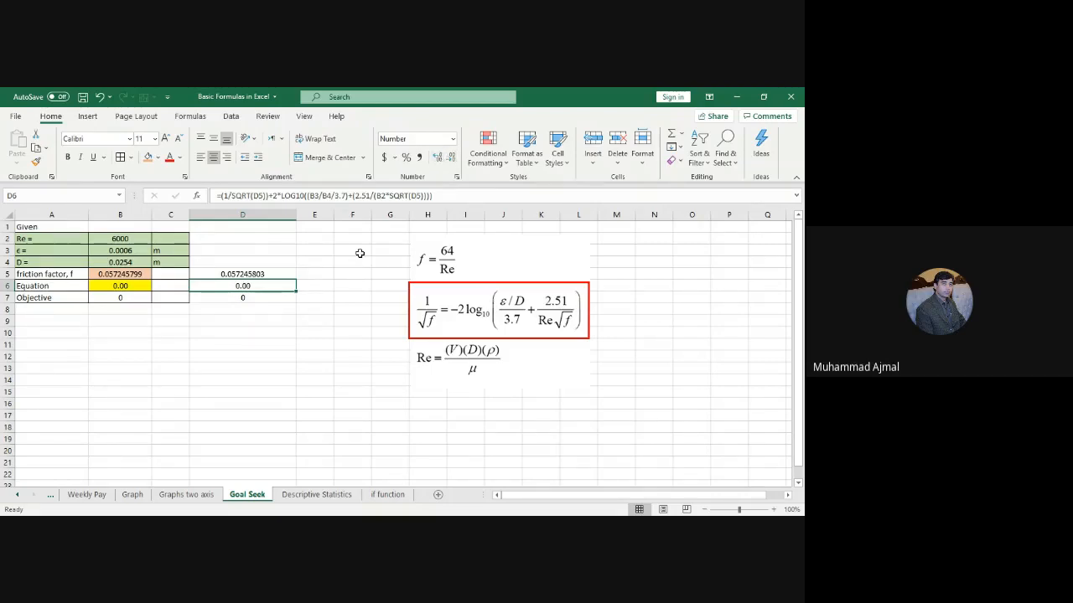
Step: Decrease D5's decimals so the friction factor shows 0.0572
{"action": "left_click", "coordinate": [247, 299]}
{"action": "left_click", "coordinate": [254, 273]}
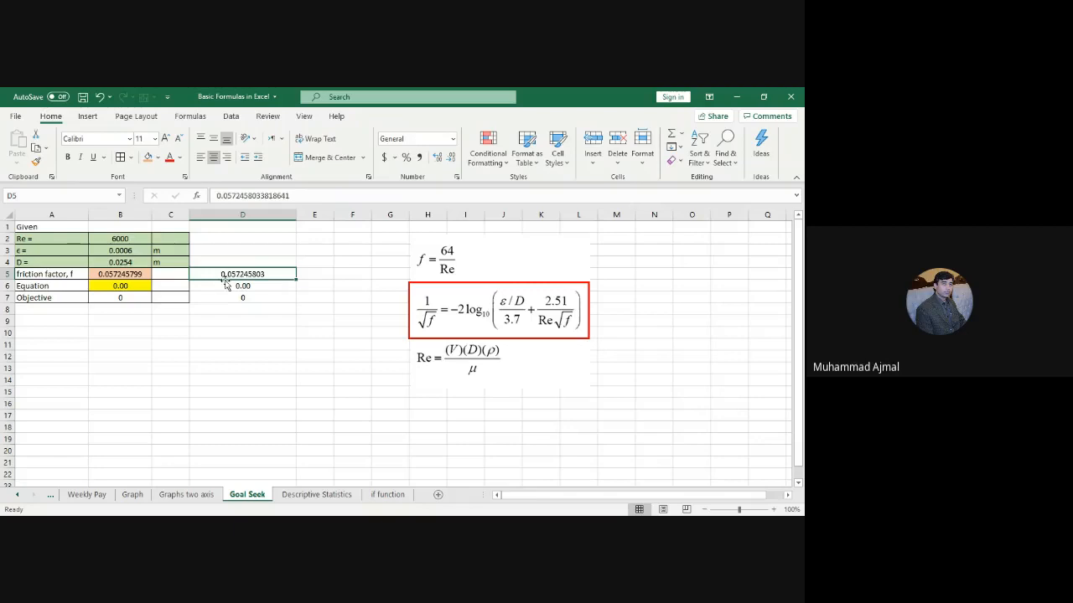
{"action": "left_click", "coordinate": [451, 158]}
{"action": "left_click", "coordinate": [451, 159]}
{"action": "left_click", "coordinate": [451, 158]}
{"action": "left_click", "coordinate": [451, 159]}
{"action": "left_click", "coordinate": [451, 158]}
Step: Enter Re 10000 in B2, roughness 0.0004 in B3 and diameter 0.25 in B4
{"action": "left_click", "coordinate": [114, 238]}
{"action": "type", "text": "10000"}
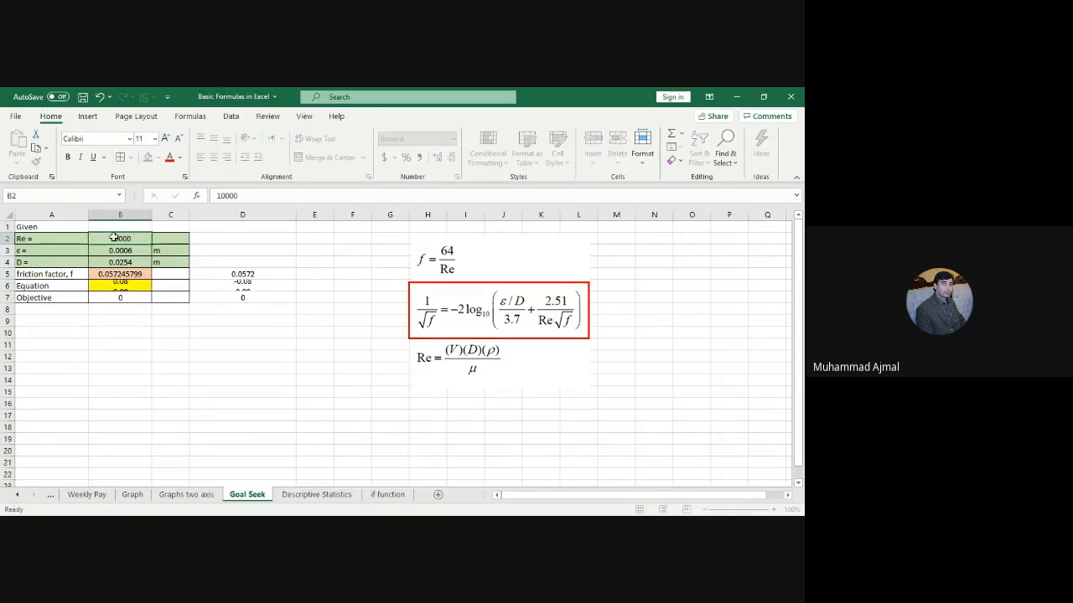
{"action": "key", "text": "Return"}
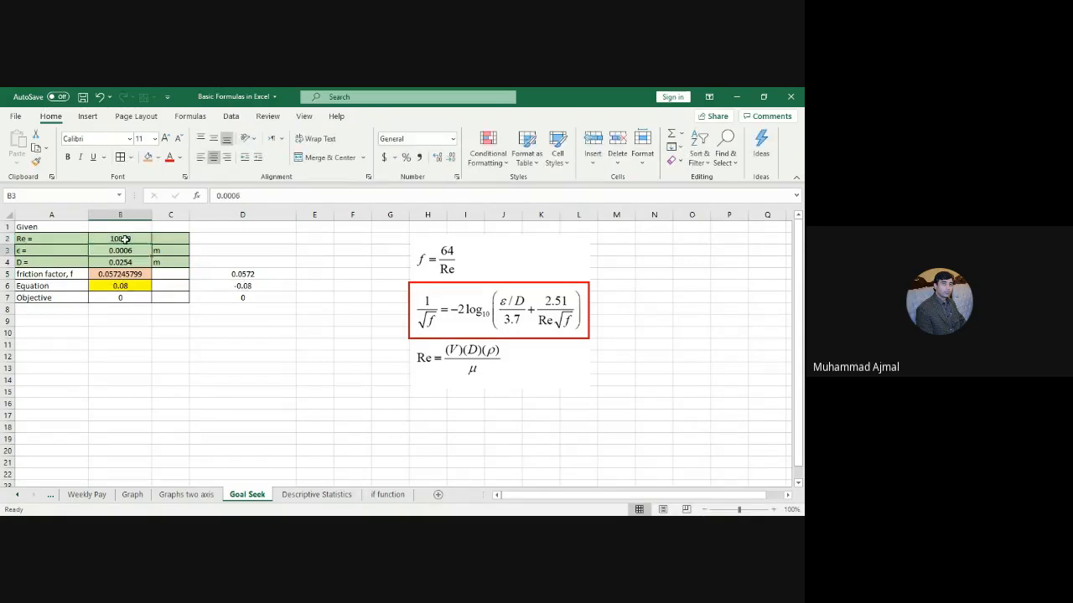
{"action": "type", "text": "0."}
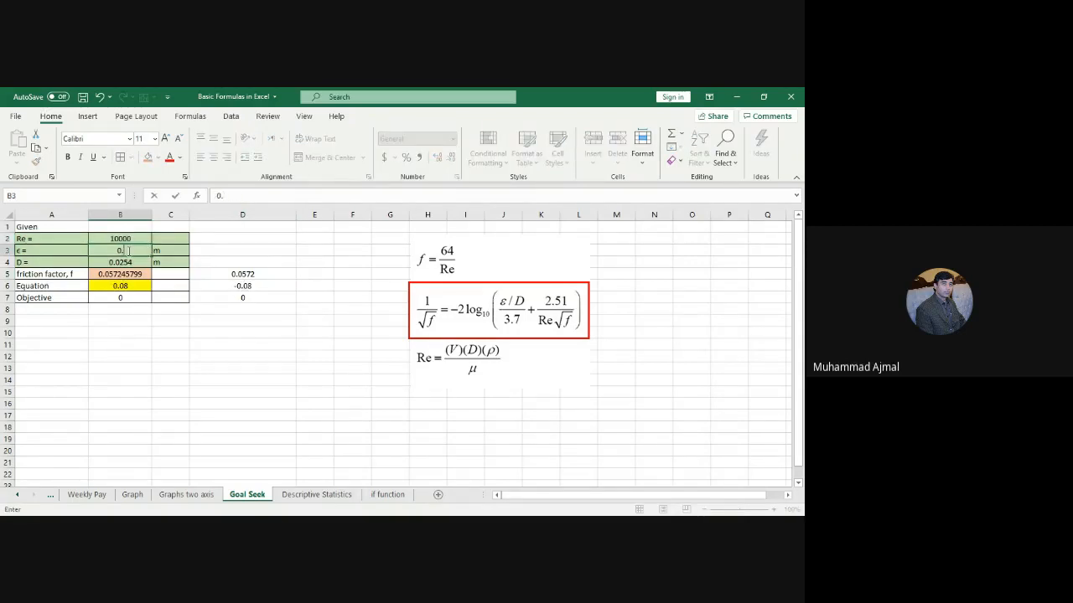
{"action": "type", "text": "0004"}
{"action": "key", "text": "Return"}
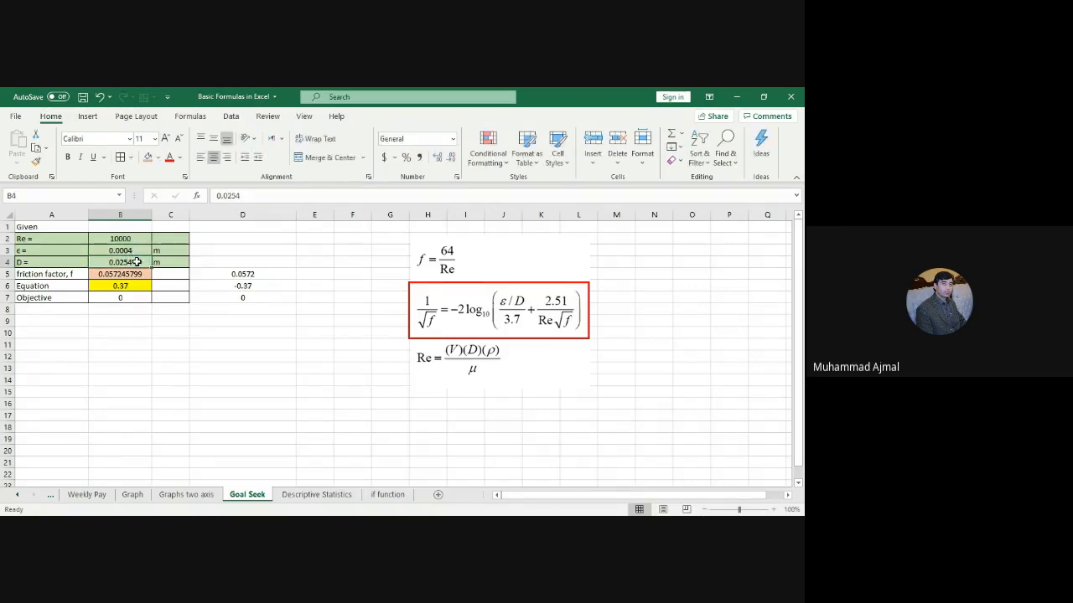
{"action": "type", "text": "000"}
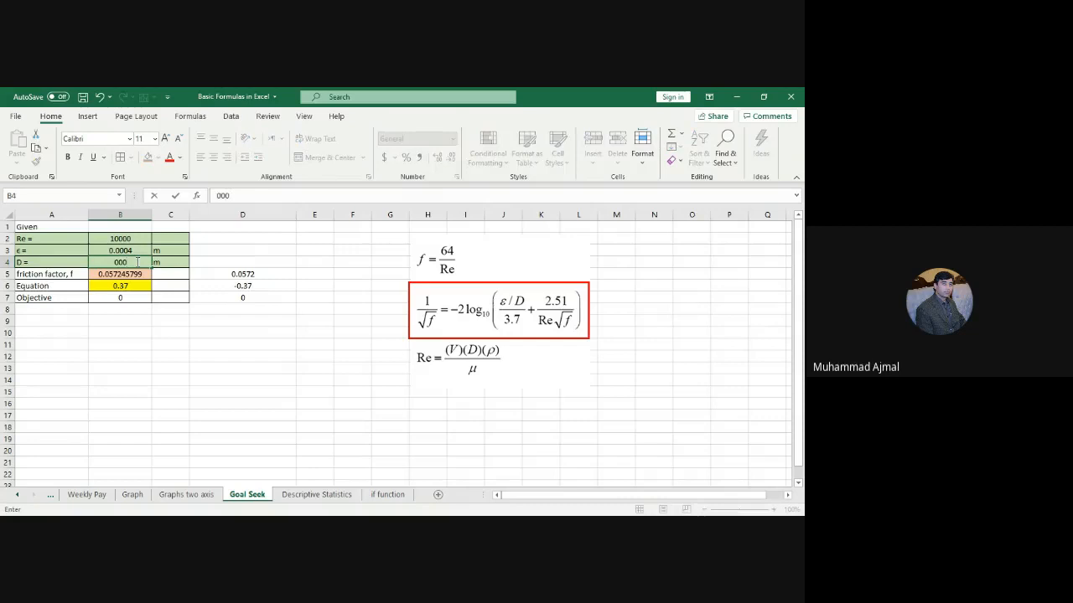
{"action": "key", "text": "BackSpace"}
{"action": "key", "text": "BackSpace"}
{"action": "type", "text": ".25"}
{"action": "key", "text": "Return"}
{"action": "left_click", "coordinate": [248, 272]}
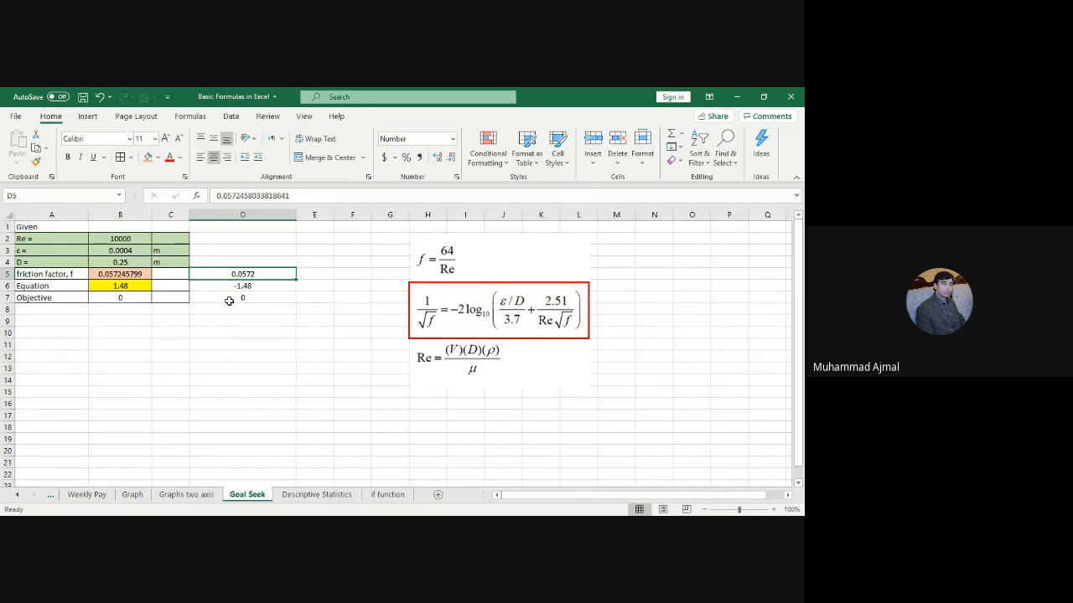
Step: Launch Goal Seek from What-If Analysis with the residual cell D6 selected
{"action": "left_click", "coordinate": [256, 287]}
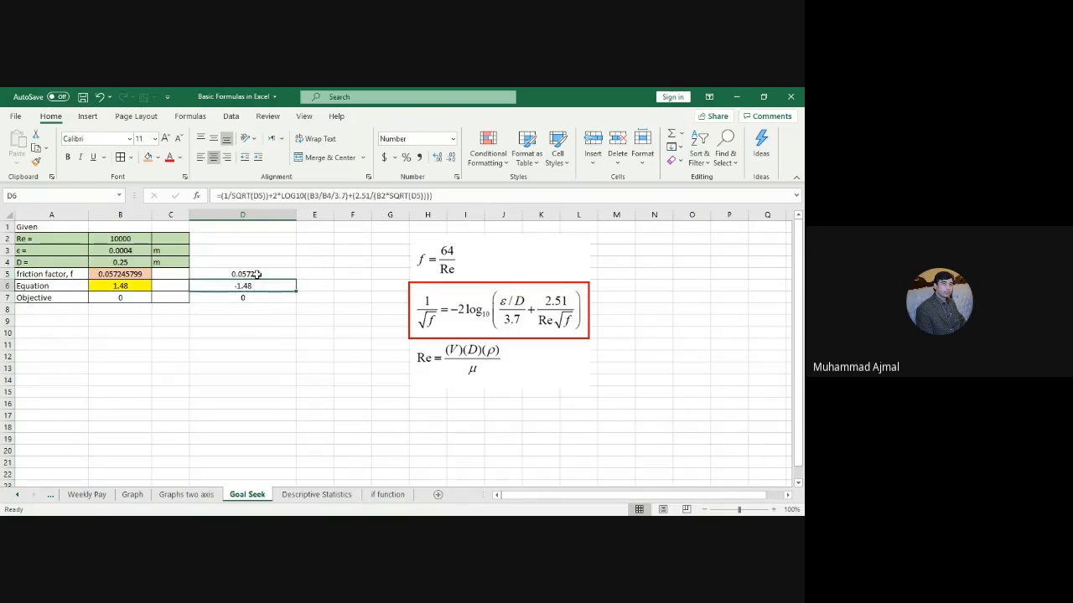
{"action": "left_click", "coordinate": [257, 274]}
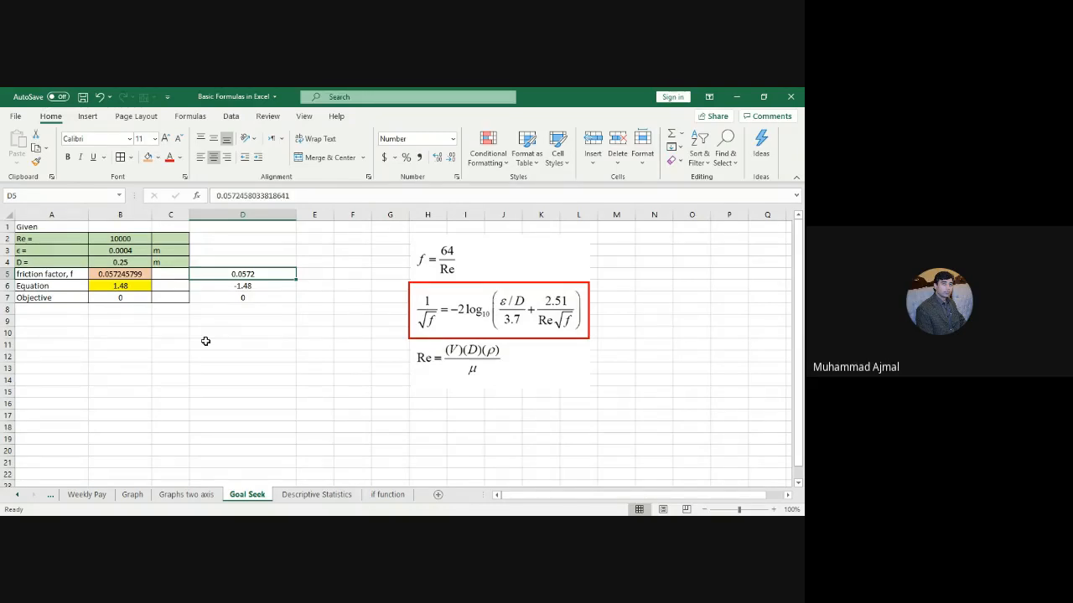
{"action": "left_click", "coordinate": [258, 286]}
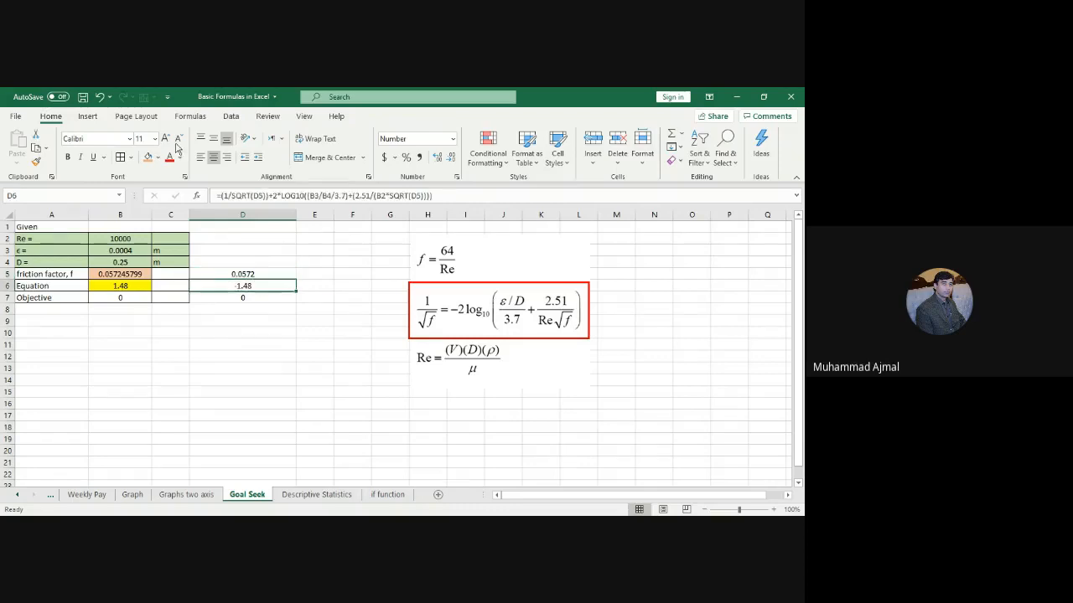
{"action": "left_click", "coordinate": [228, 119]}
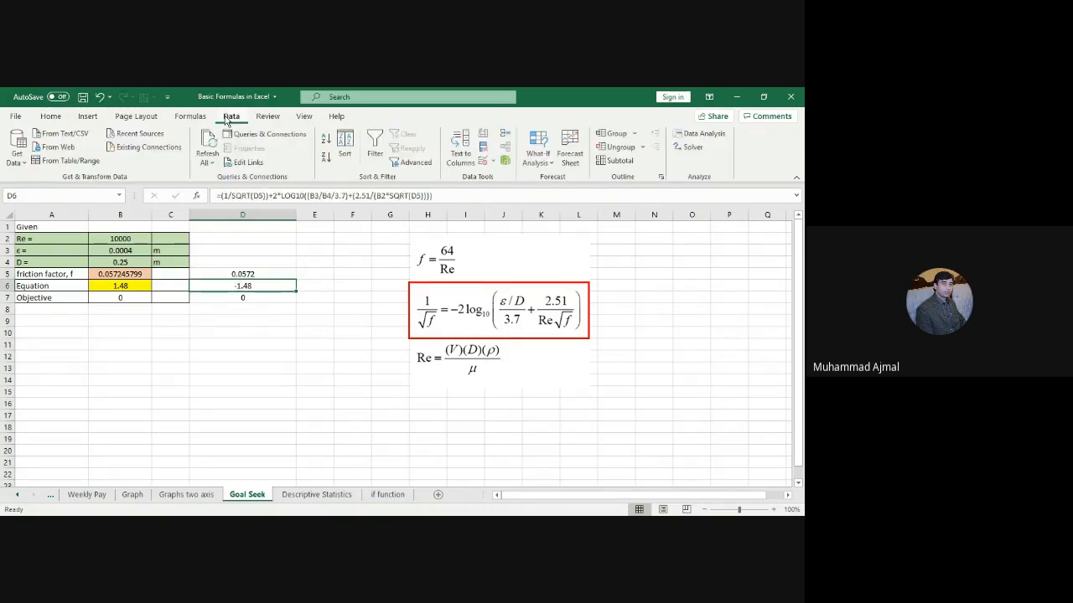
{"action": "left_click", "coordinate": [537, 155]}
{"action": "left_click", "coordinate": [562, 195]}
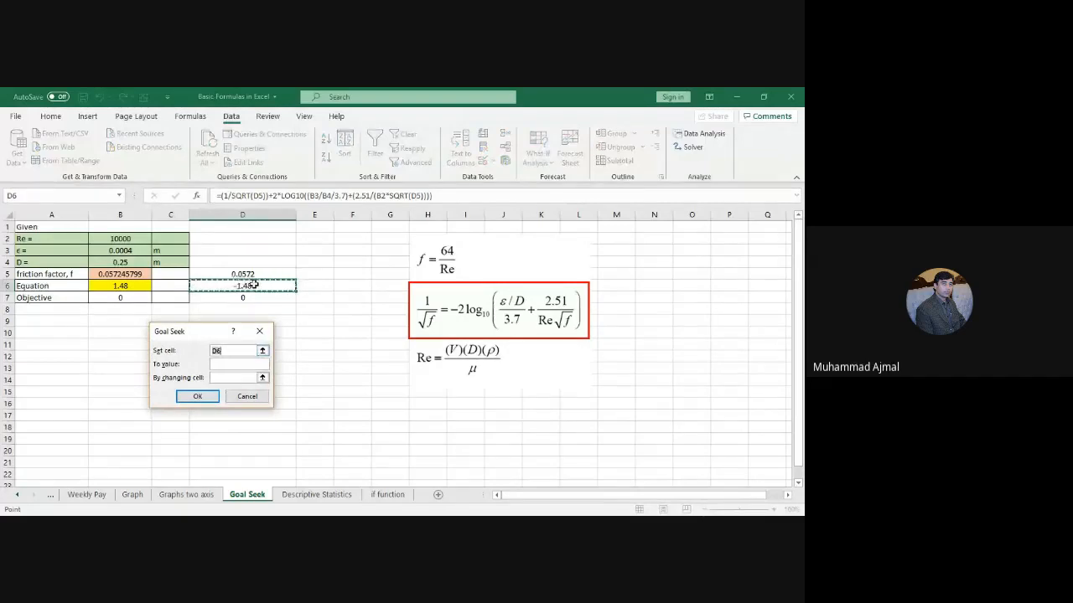
Step: Solve D6 to 0 by changing D5, accepting the new friction factor 0.0332
{"action": "left_click", "coordinate": [253, 285]}
{"action": "key", "text": "Tab"}
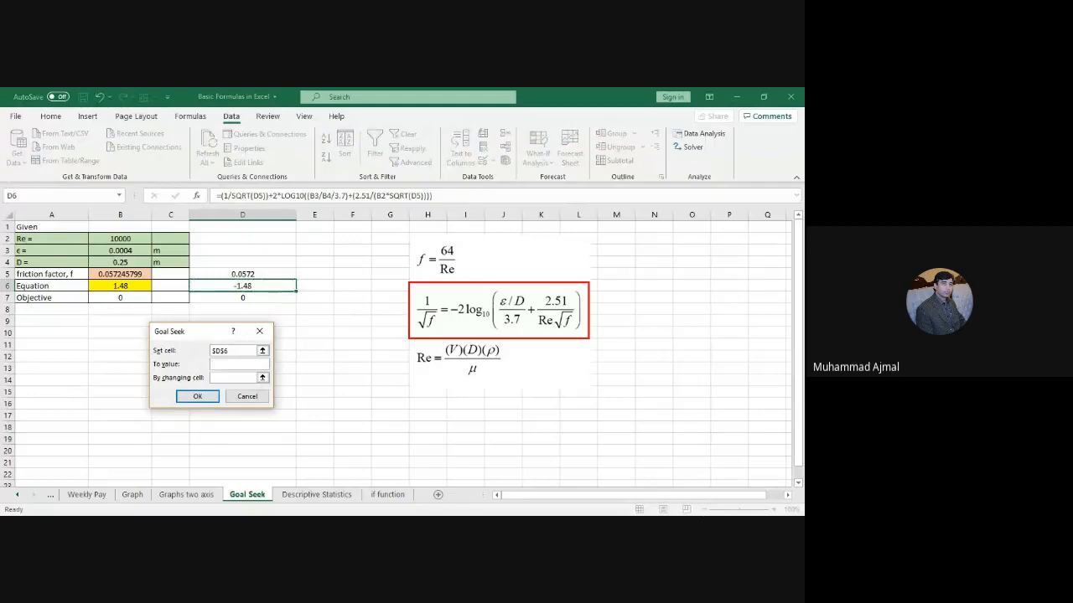
{"action": "type", "text": "0"}
{"action": "key", "text": "Tab"}
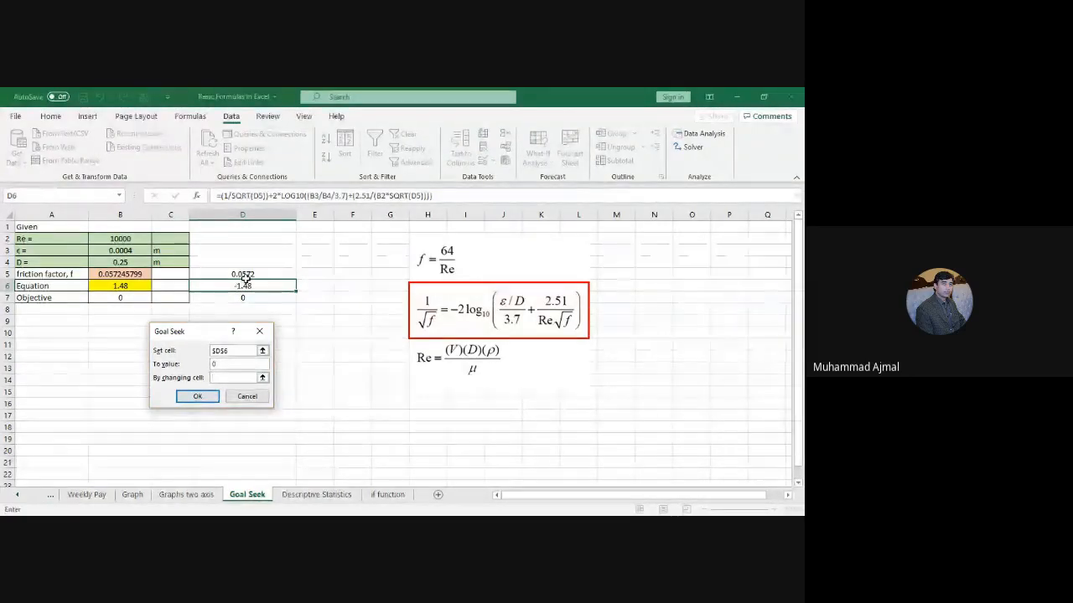
{"action": "left_click", "coordinate": [241, 273]}
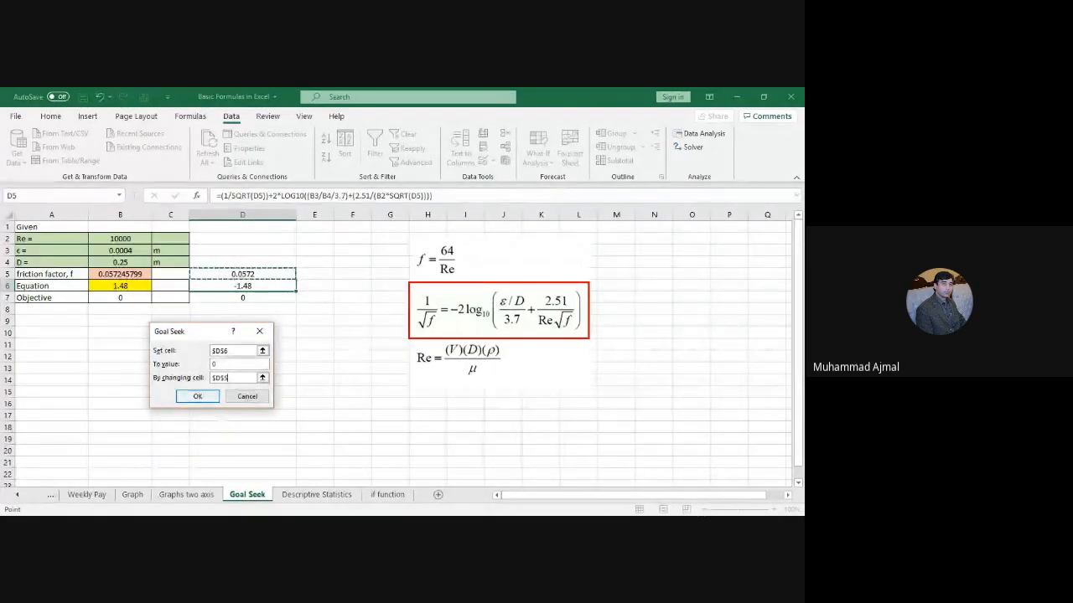
{"action": "left_click", "coordinate": [200, 397]}
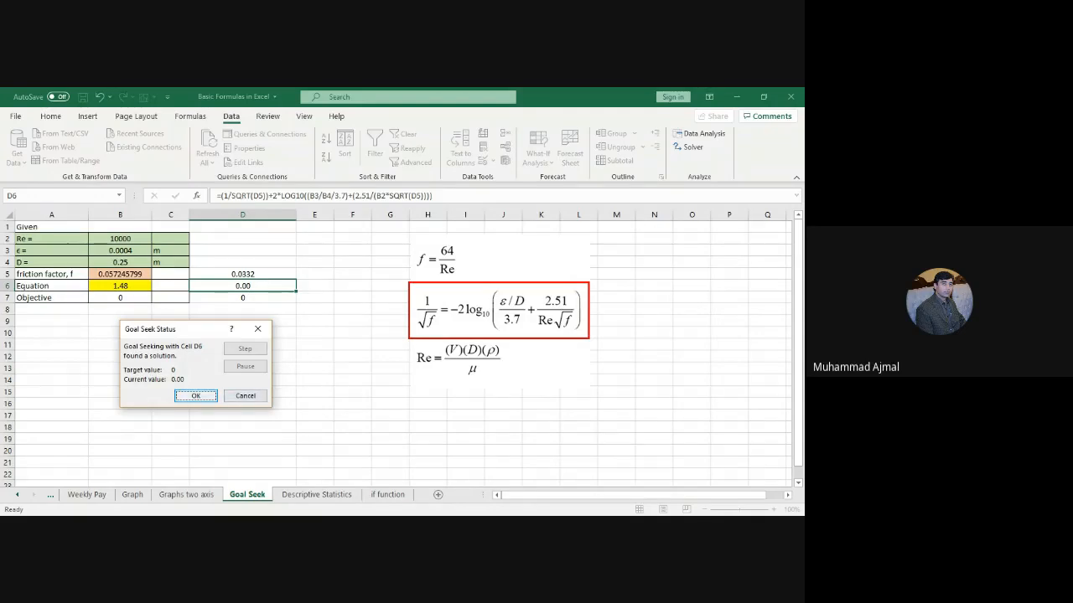
{"action": "left_click", "coordinate": [195, 395]}
{"action": "left_click", "coordinate": [290, 382]}
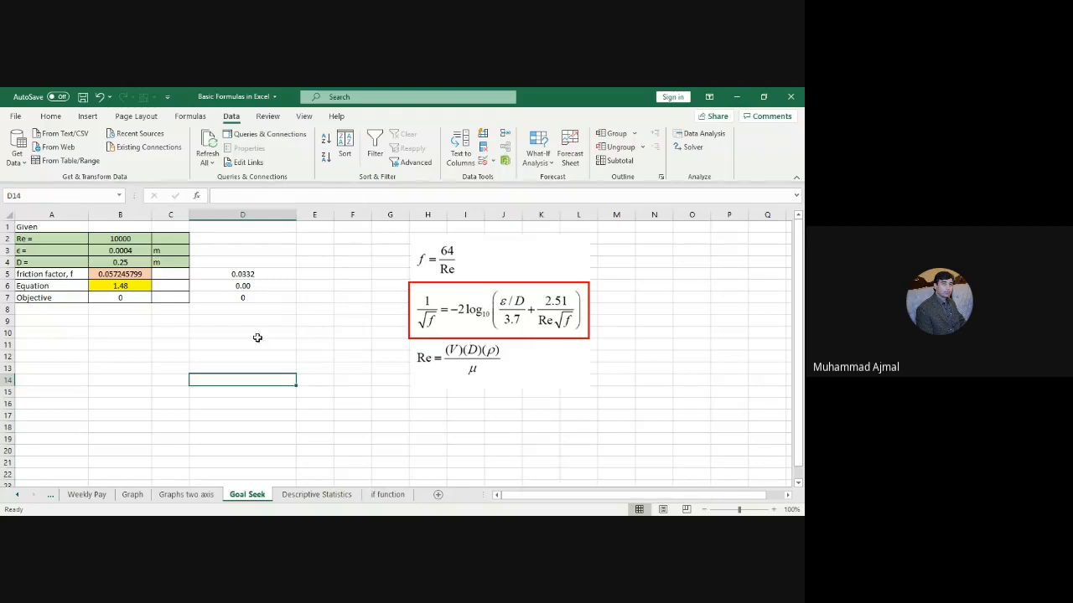
{"action": "left_click_drag", "start_coordinate": [240, 275], "coordinate": [246, 295]}
{"action": "key", "text": "Delete"}
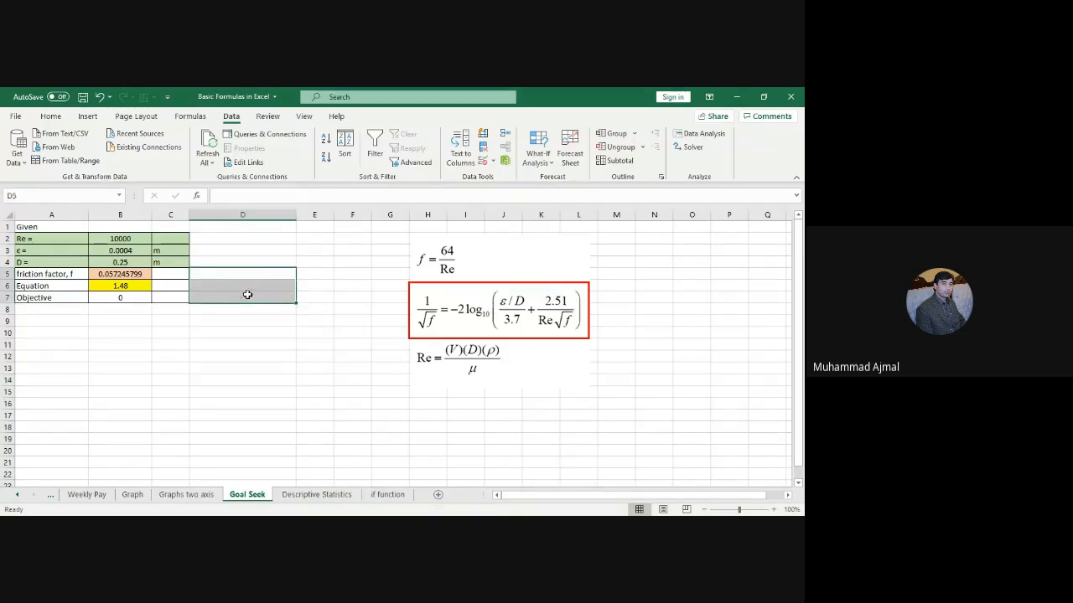
{"action": "left_click", "coordinate": [124, 275]}
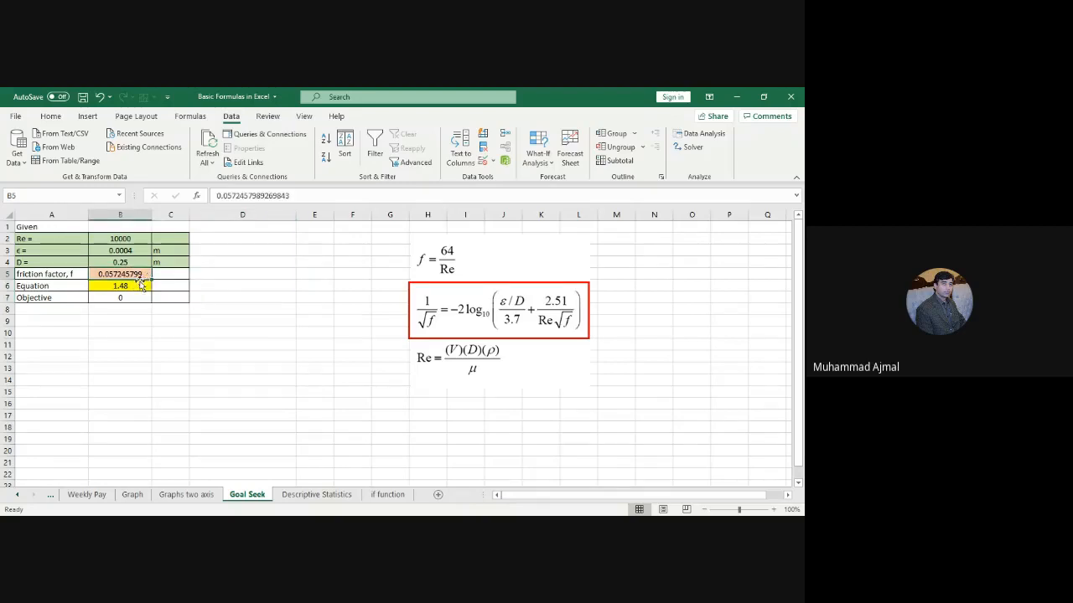
{"action": "left_click", "coordinate": [123, 286]}
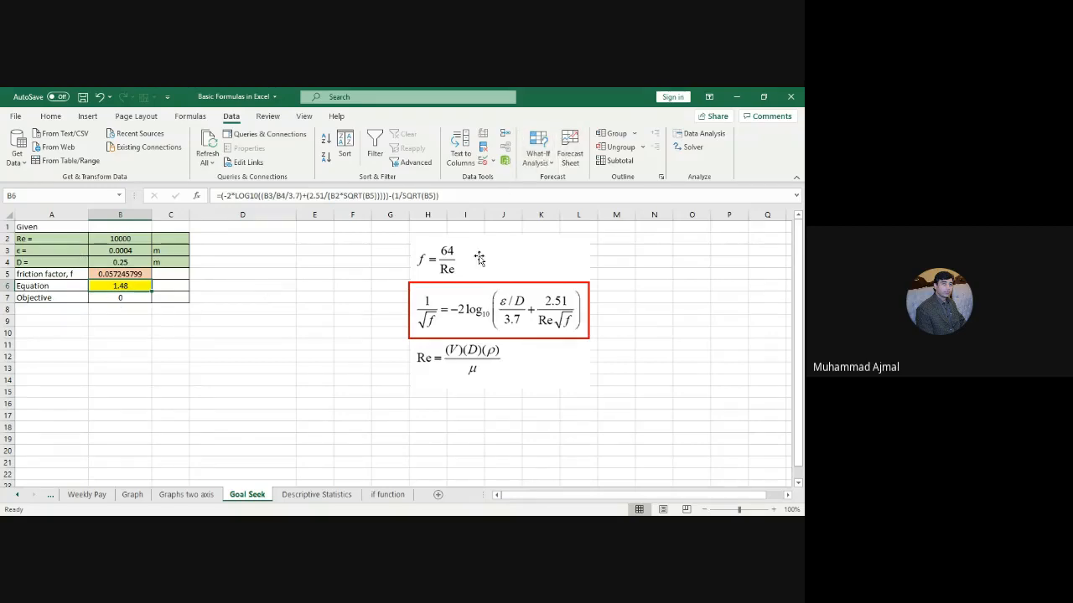
{"action": "left_click", "coordinate": [552, 171]}
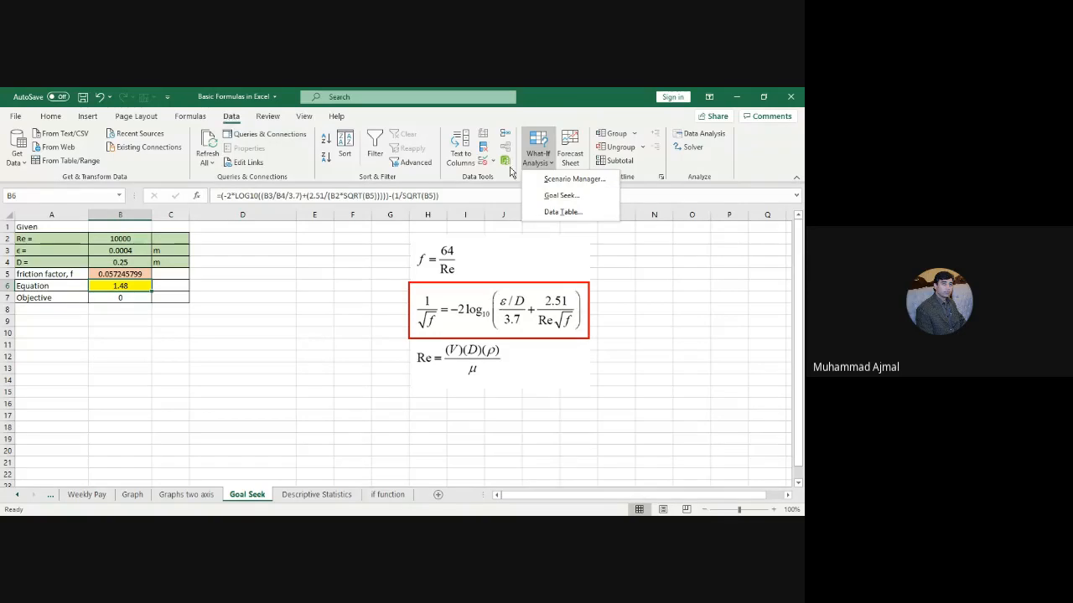
{"action": "left_click", "coordinate": [562, 195]}
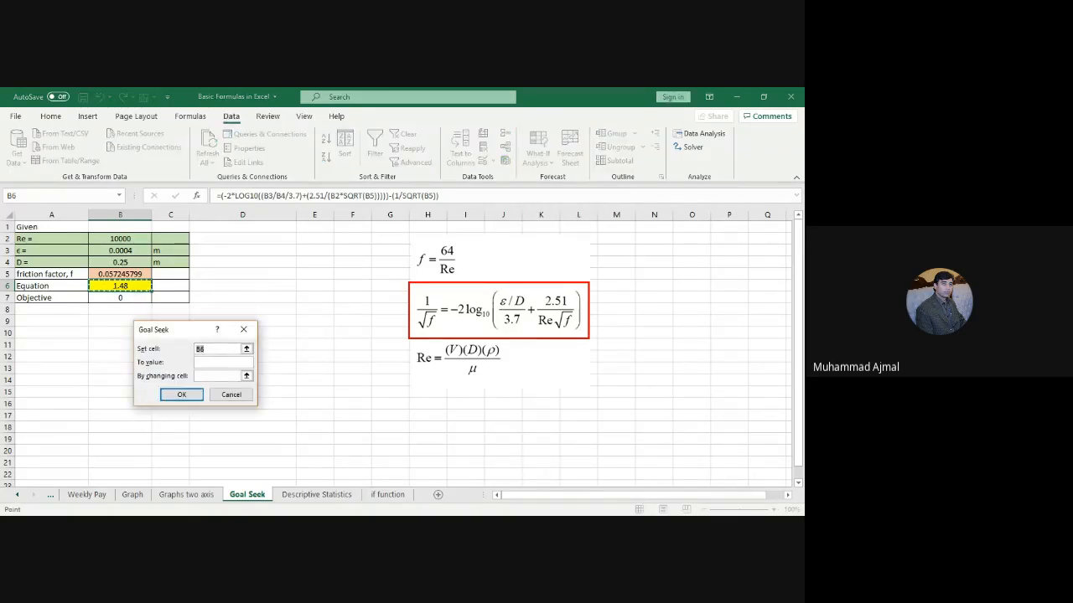
{"action": "left_click", "coordinate": [120, 285]}
{"action": "left_click", "coordinate": [221, 362]}
{"action": "type", "text": "0"}
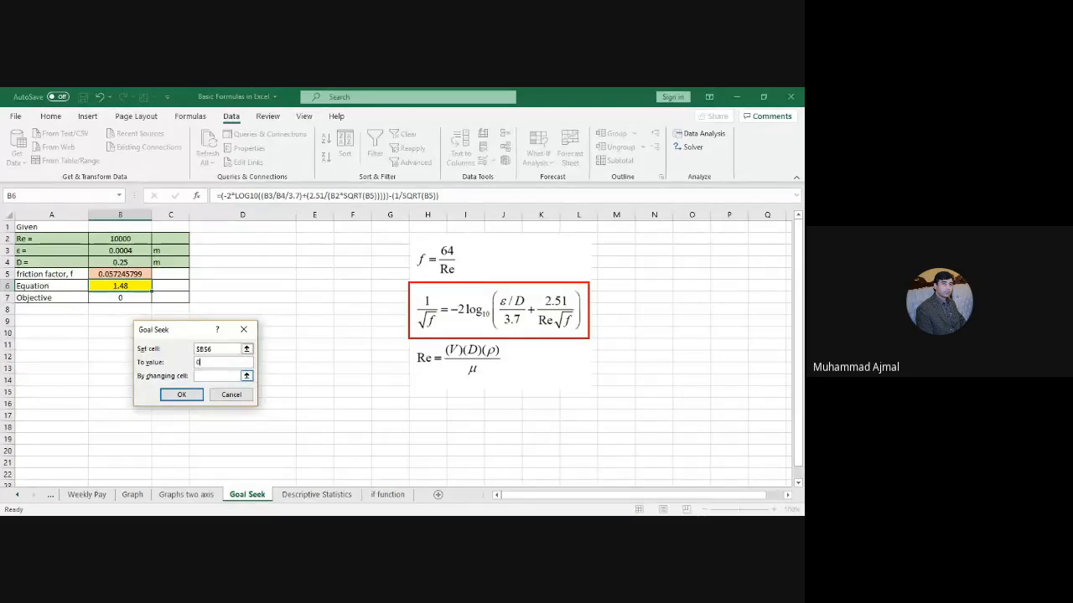
{"action": "left_click", "coordinate": [220, 375]}
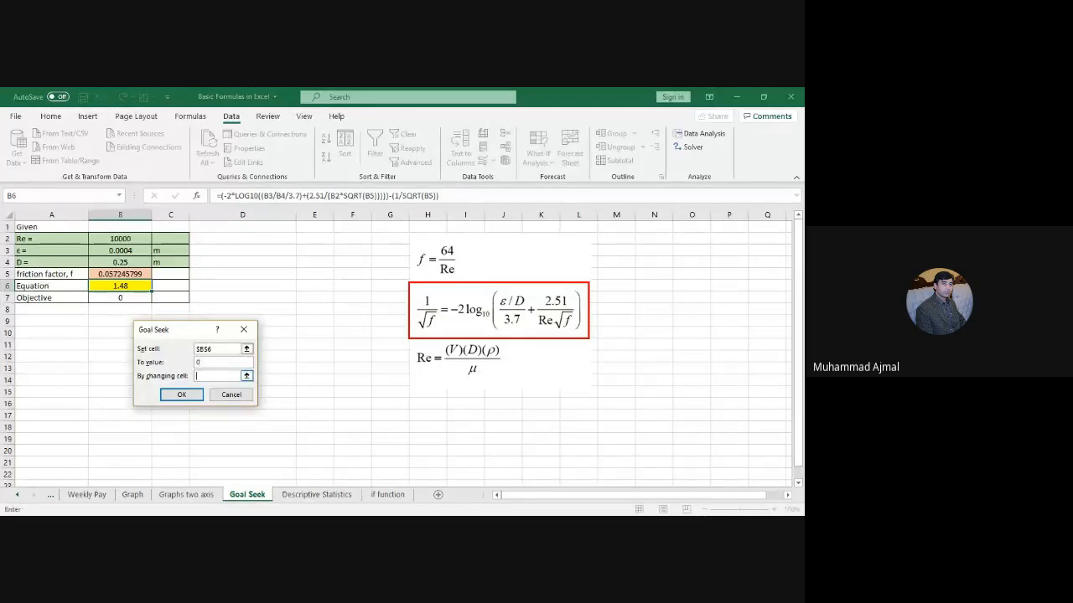
{"action": "left_click", "coordinate": [132, 275]}
{"action": "left_click", "coordinate": [181, 394]}
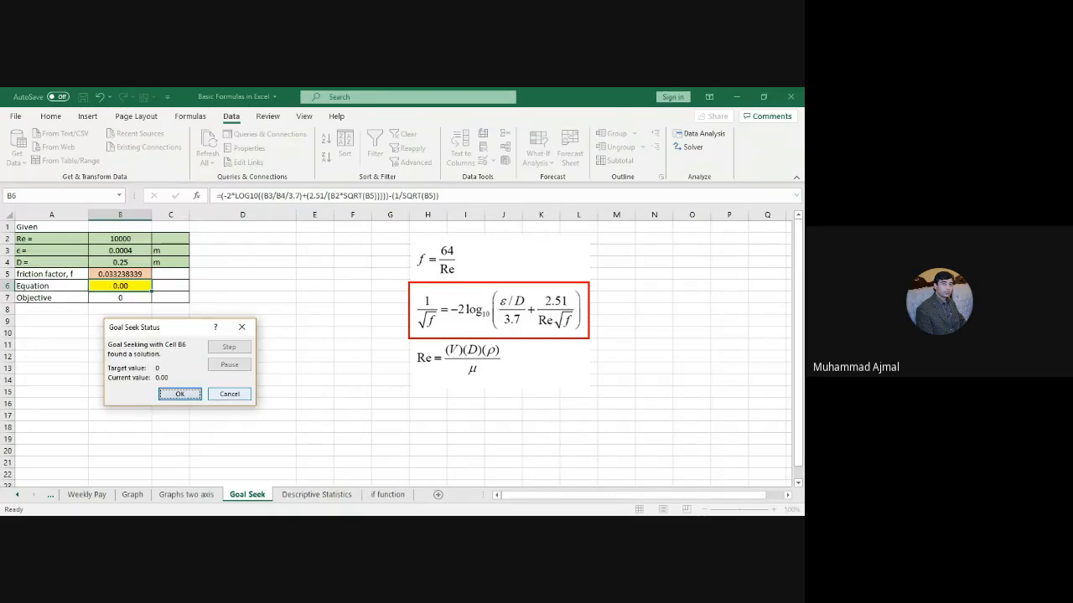
{"action": "left_click", "coordinate": [231, 394]}
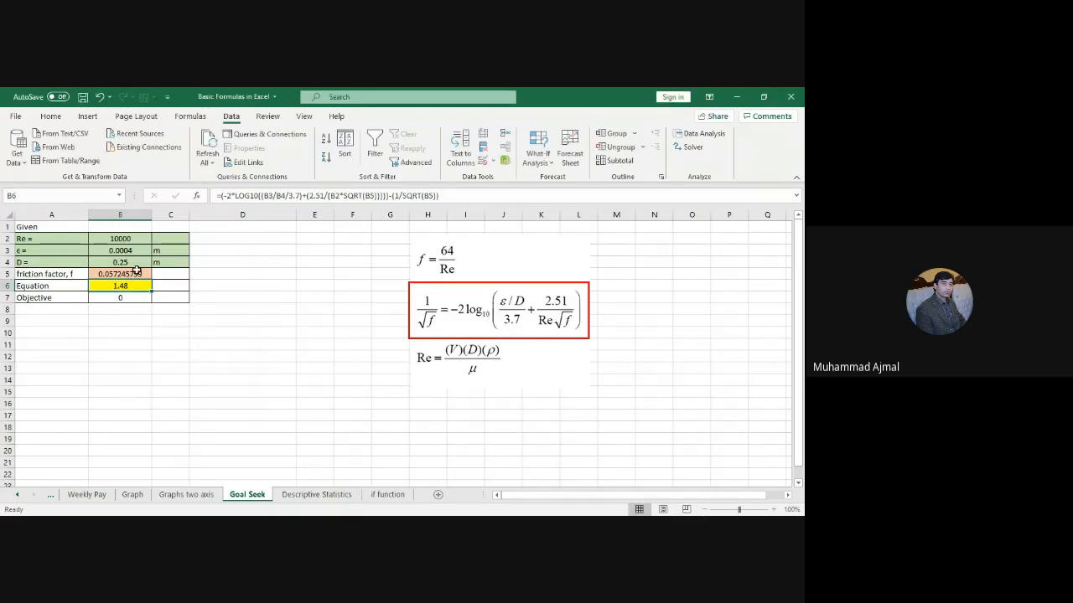
Step: Goal Seek B6 to 0 by changing B5, keeping the friction factor 0.033238339
{"action": "left_click", "coordinate": [549, 164]}
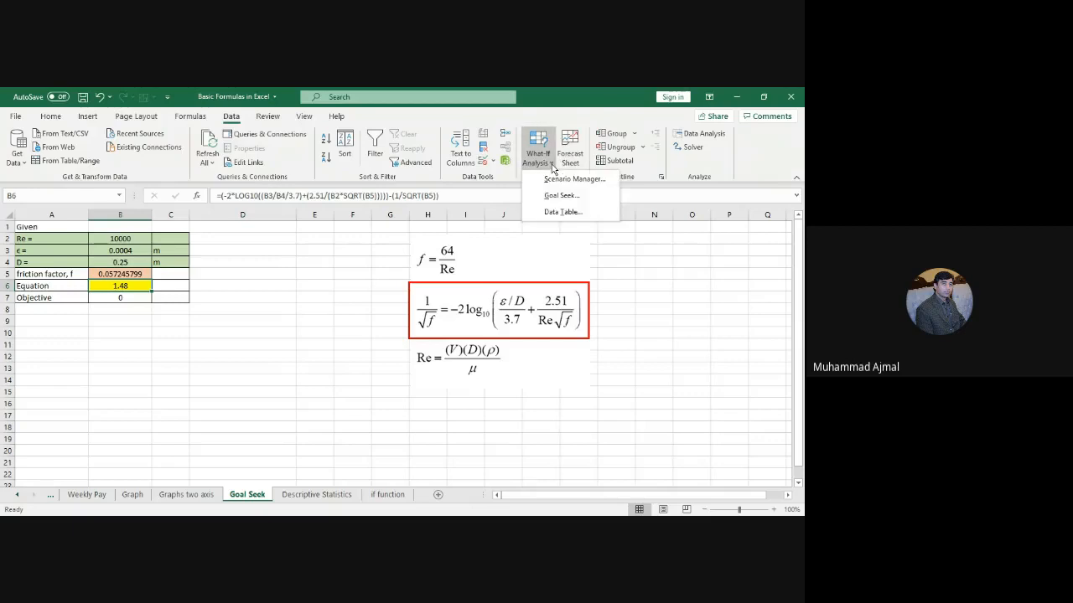
{"action": "left_click", "coordinate": [560, 195]}
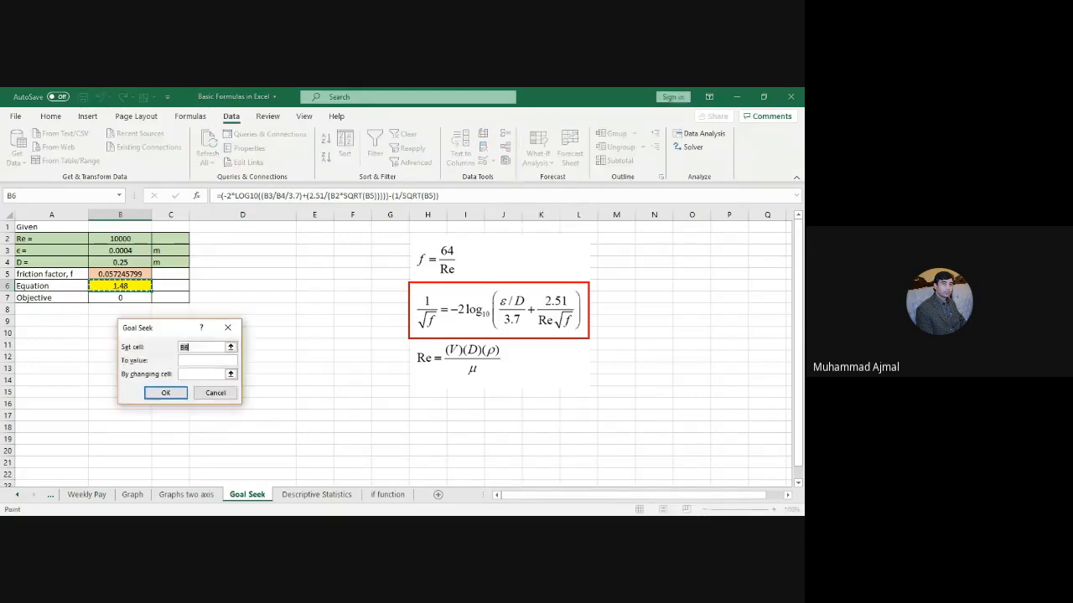
{"action": "left_click", "coordinate": [189, 347]}
{"action": "left_click", "coordinate": [137, 287]}
{"action": "left_click", "coordinate": [231, 374]}
{"action": "left_click", "coordinate": [125, 275]}
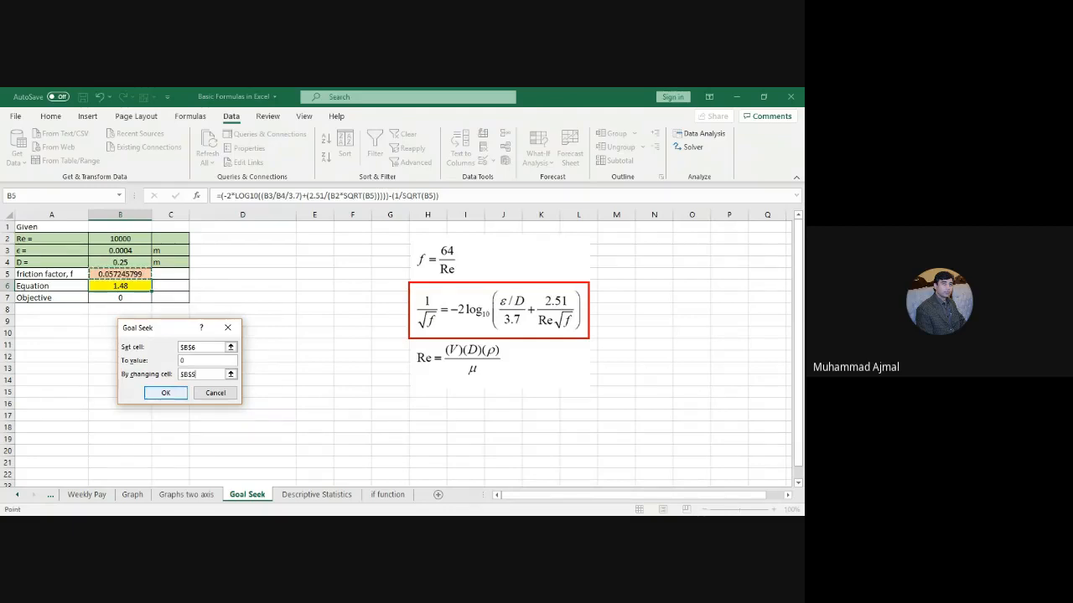
{"action": "left_click", "coordinate": [166, 393]}
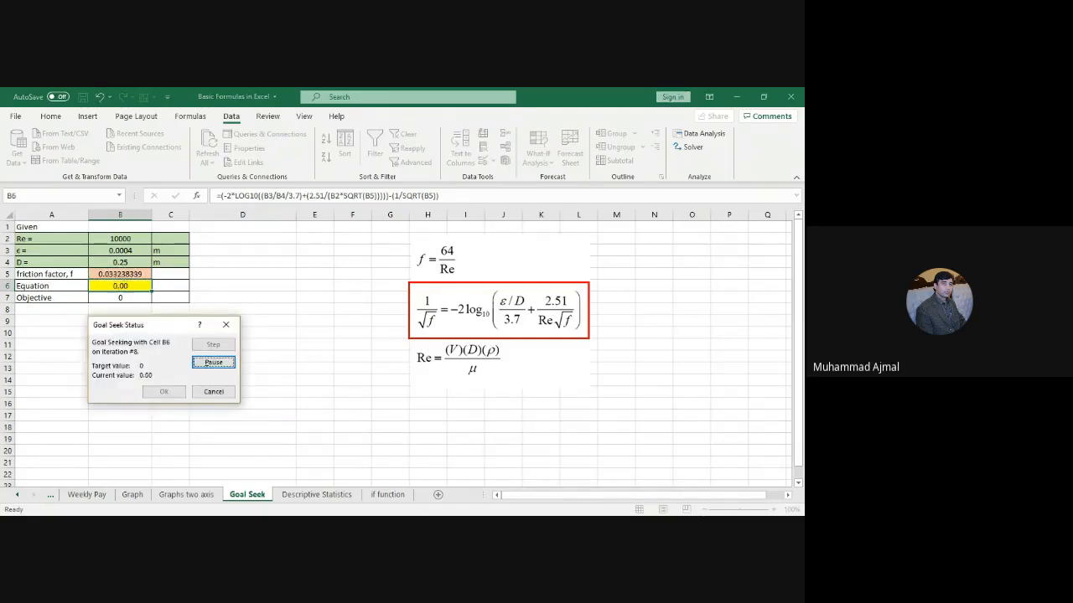
{"action": "left_click", "coordinate": [164, 392]}
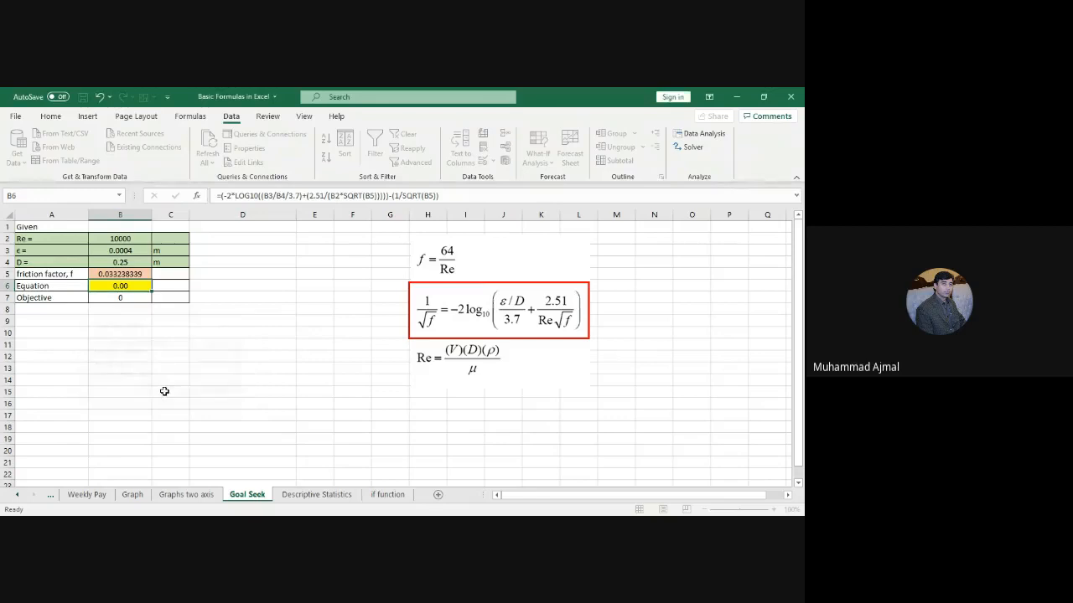
{"action": "left_click", "coordinate": [119, 274]}
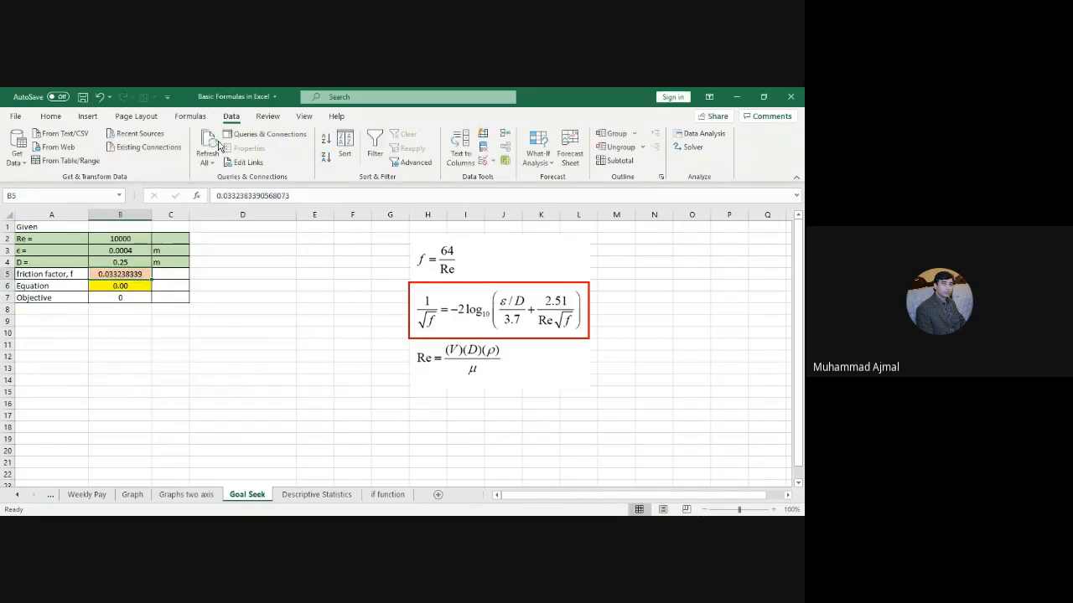
Step: Decrease B5's decimal places so the friction factor displays as 0.0332
{"action": "left_click", "coordinate": [51, 116]}
{"action": "left_click", "coordinate": [451, 158]}
{"action": "left_click", "coordinate": [451, 159]}
{"action": "left_click", "coordinate": [451, 158]}
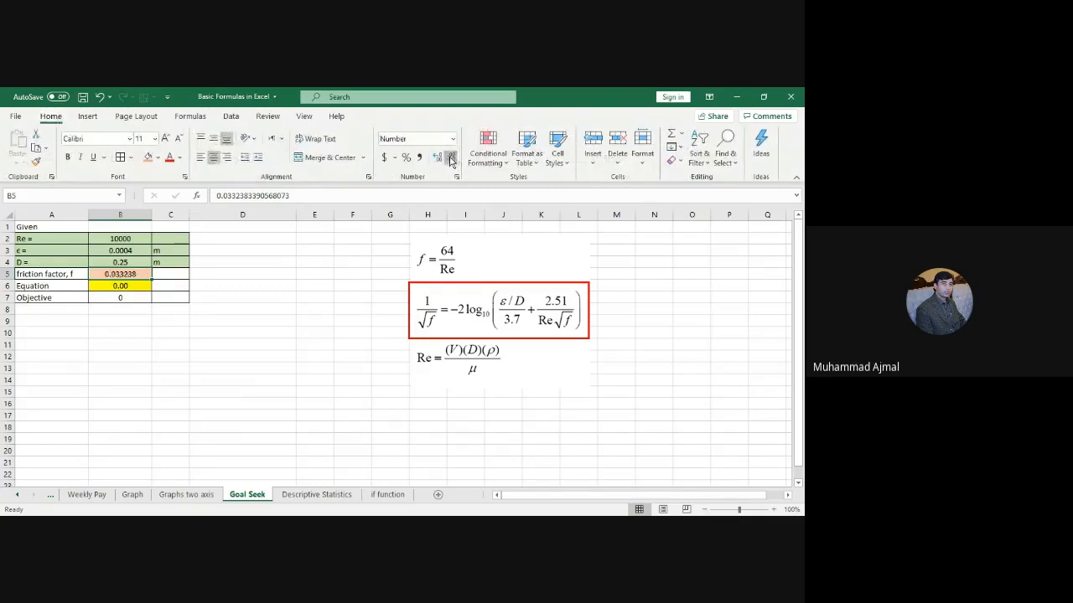
{"action": "left_click", "coordinate": [451, 158]}
{"action": "left_click", "coordinate": [451, 158]}
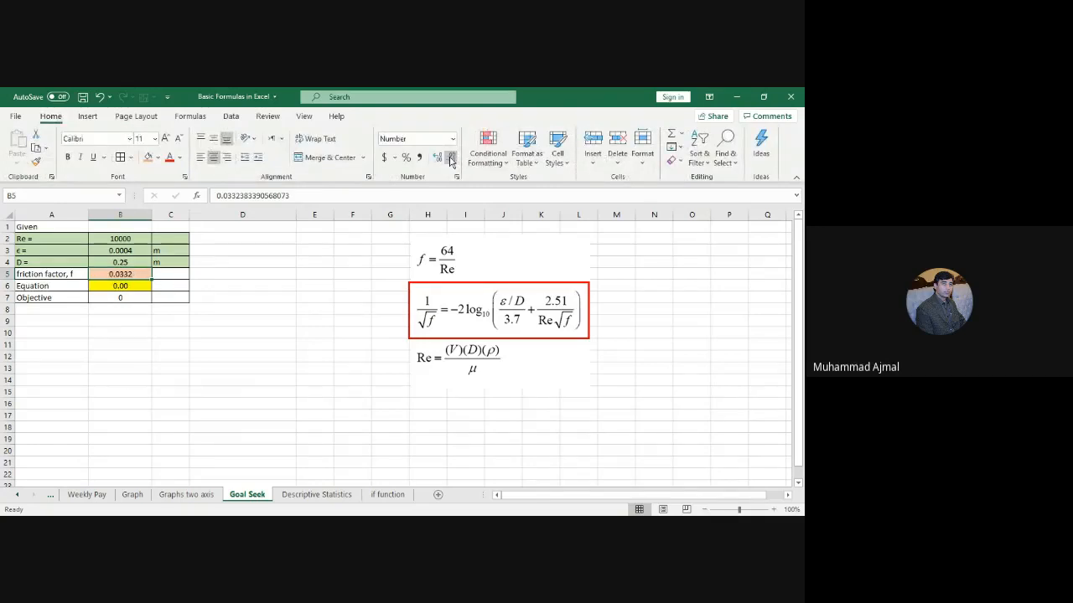
{"action": "left_click", "coordinate": [222, 334]}
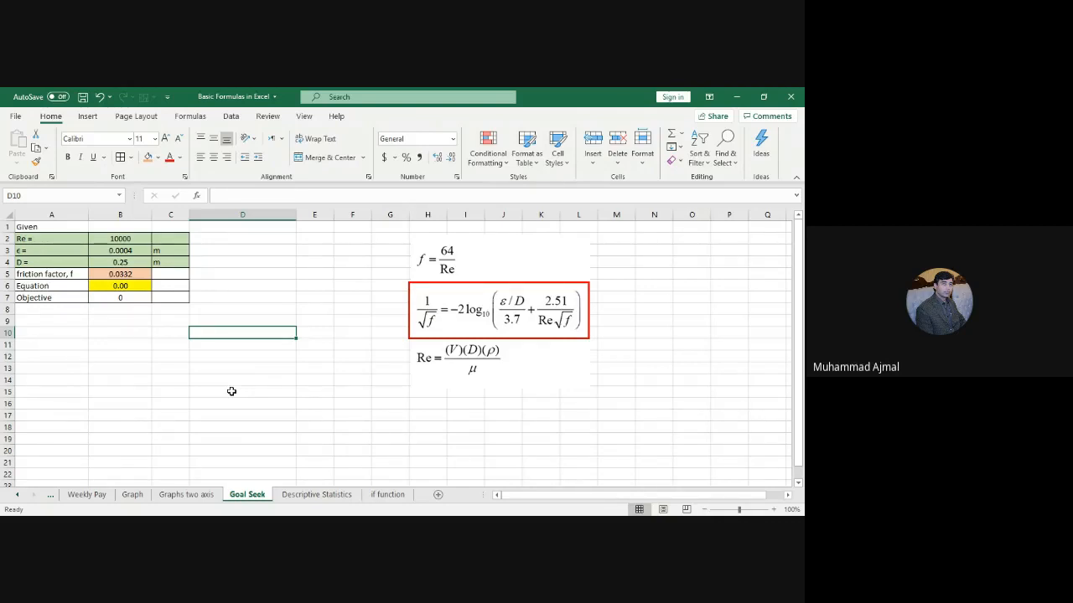
{"action": "left_click", "coordinate": [290, 443]}
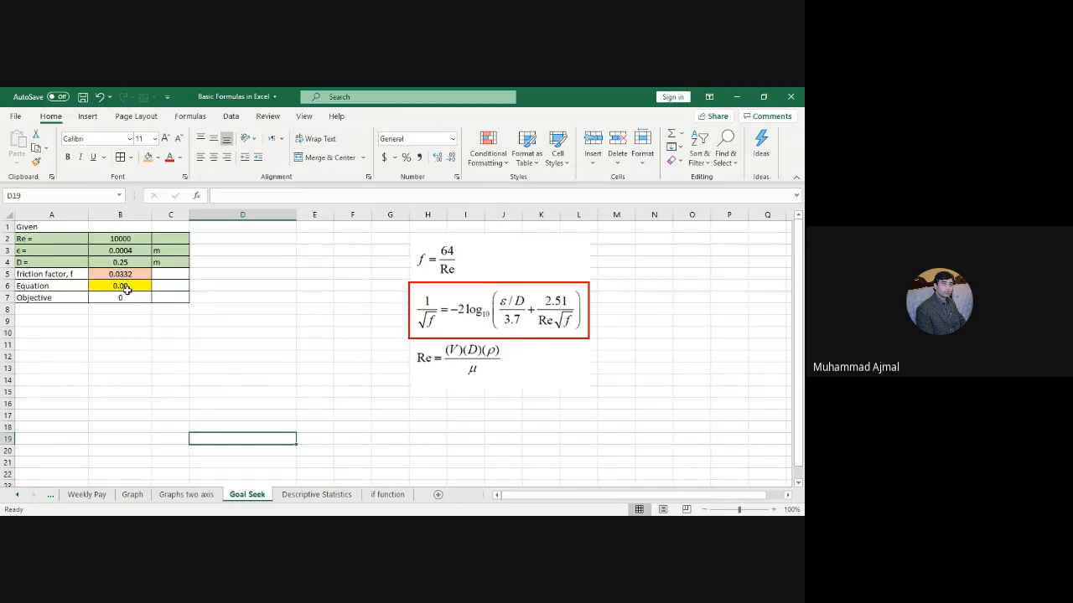
{"action": "left_click", "coordinate": [116, 300]}
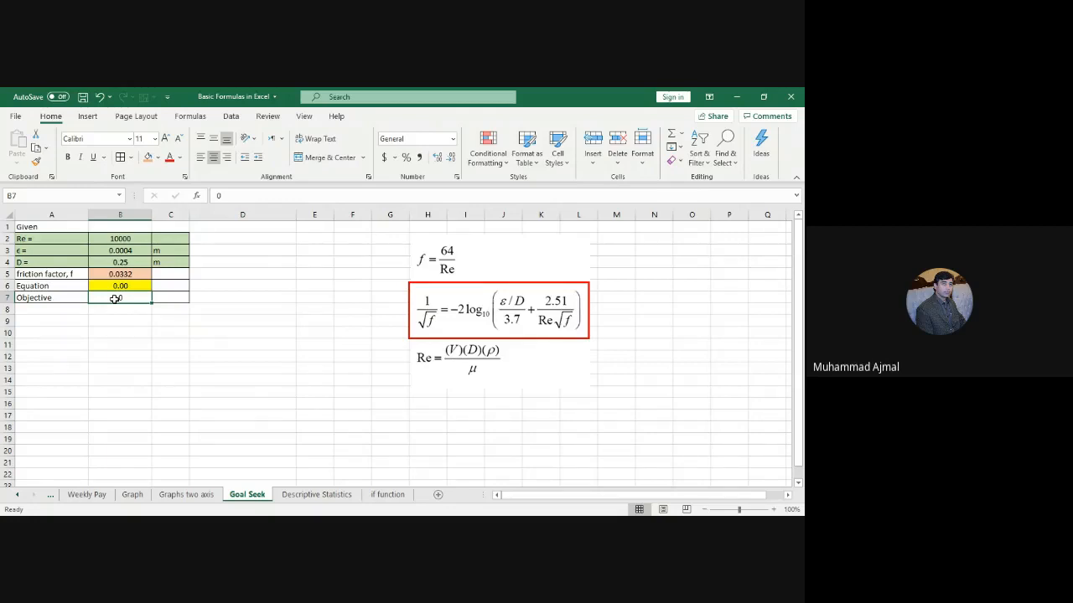
Step: Switch to the Descriptive Statistics sheet and copy the rainfall table A1:E13
{"action": "left_click", "coordinate": [313, 495]}
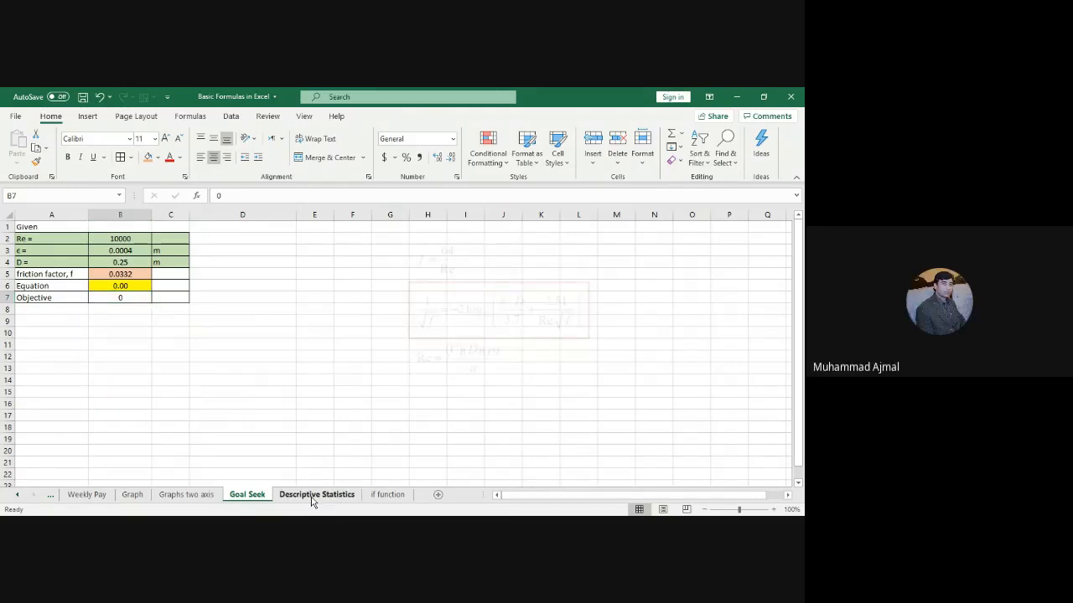
{"action": "left_click", "coordinate": [383, 460]}
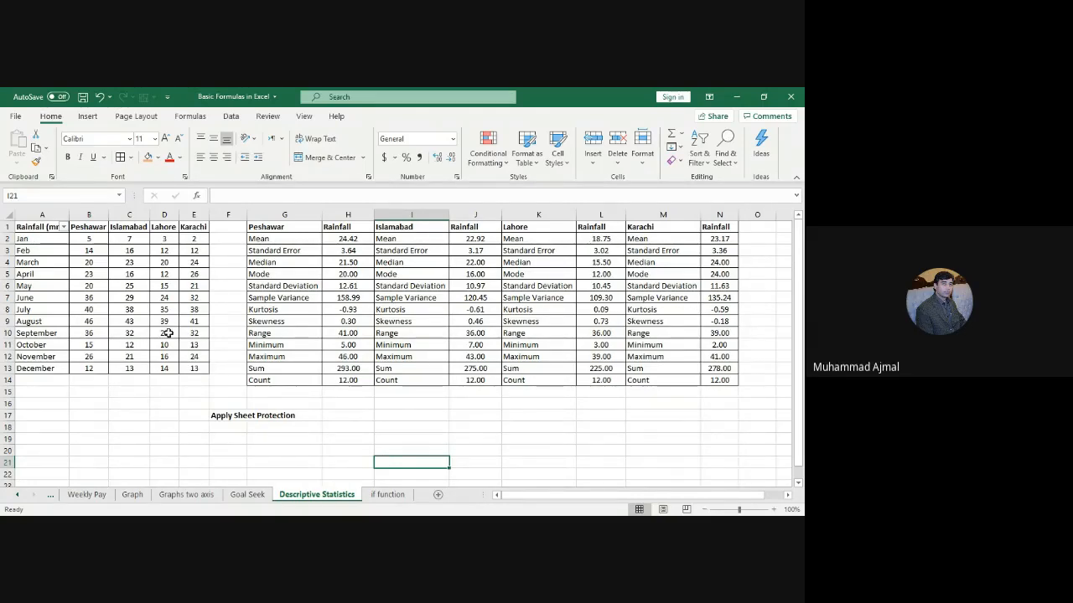
{"action": "left_click_drag", "start_coordinate": [19, 227], "coordinate": [203, 368]}
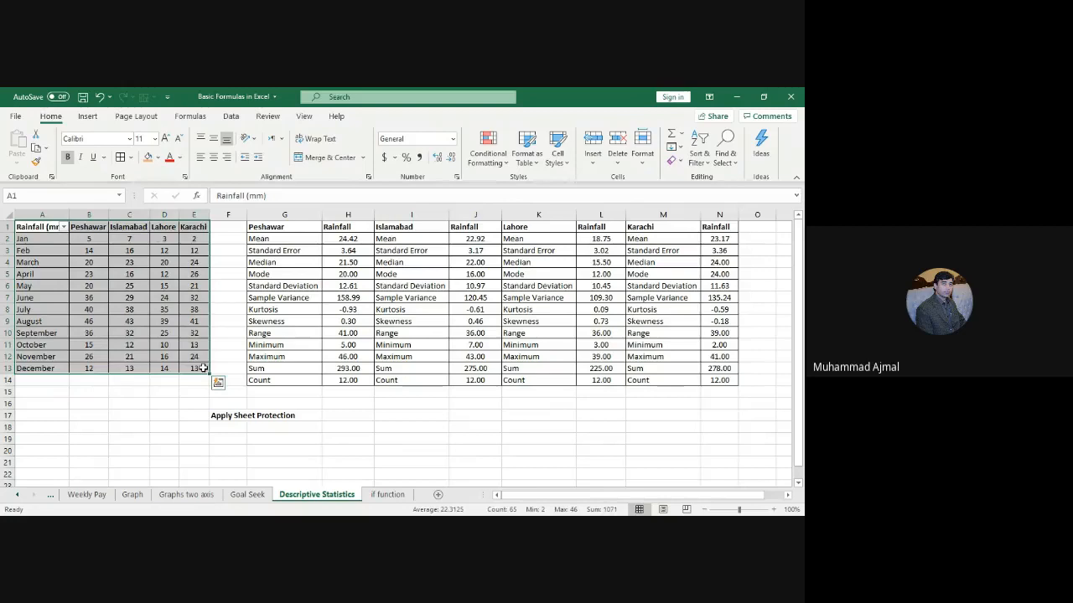
{"action": "key", "text": "ctrl+c"}
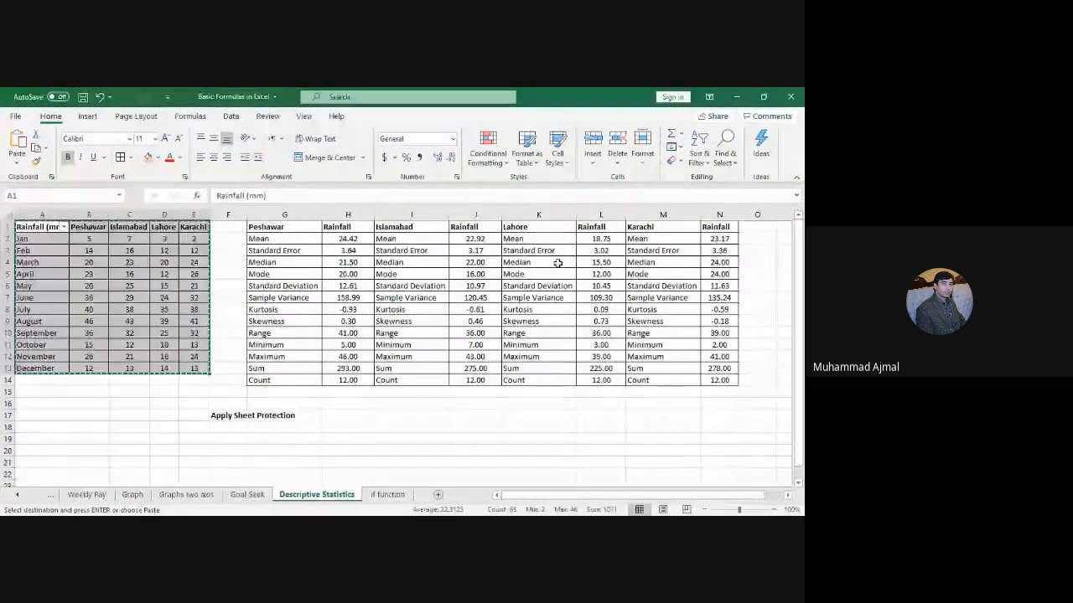
{"action": "left_click", "coordinate": [417, 382]}
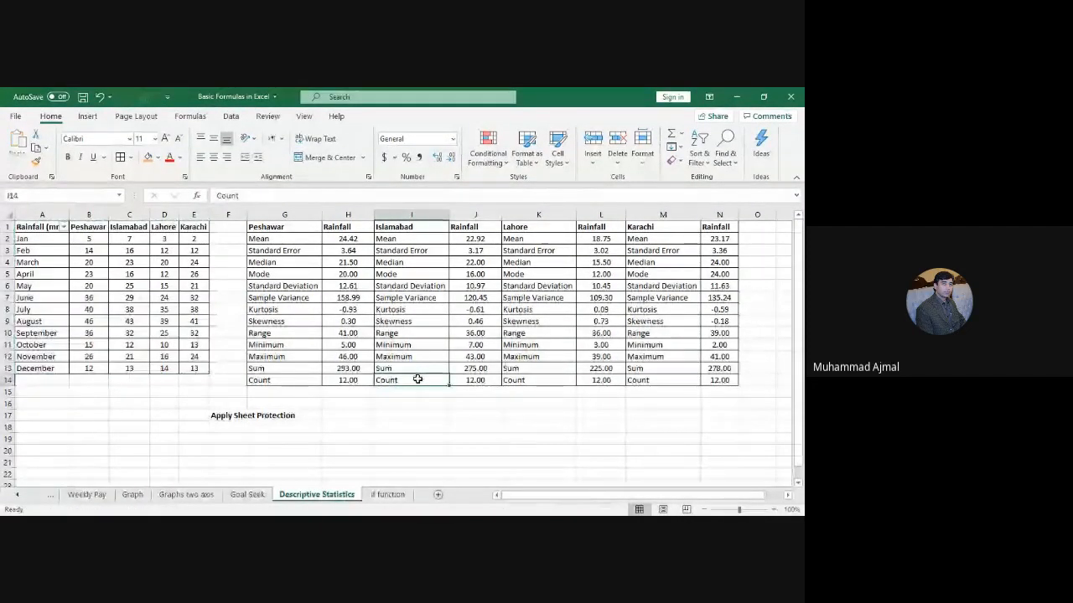
{"action": "left_click", "coordinate": [364, 444]}
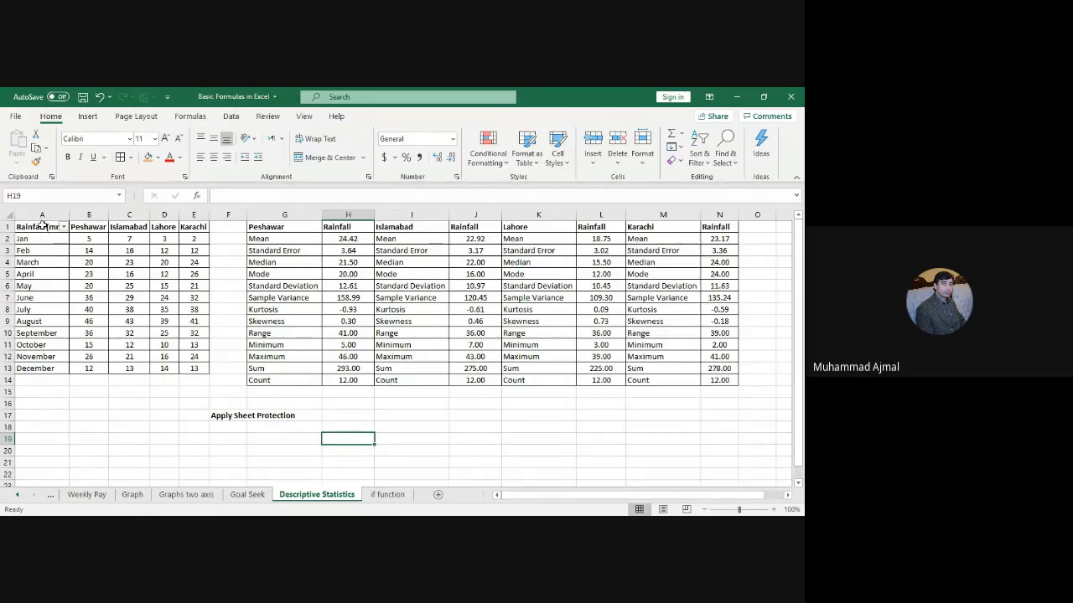
{"action": "left_click_drag", "start_coordinate": [42, 227], "coordinate": [195, 369]}
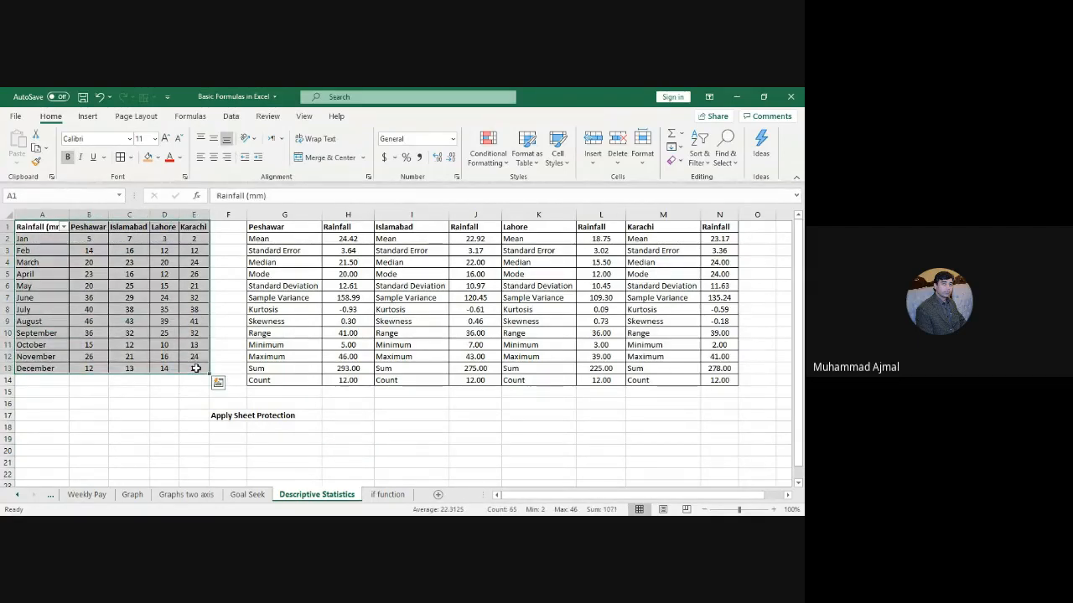
{"action": "key", "text": "ctrl+c"}
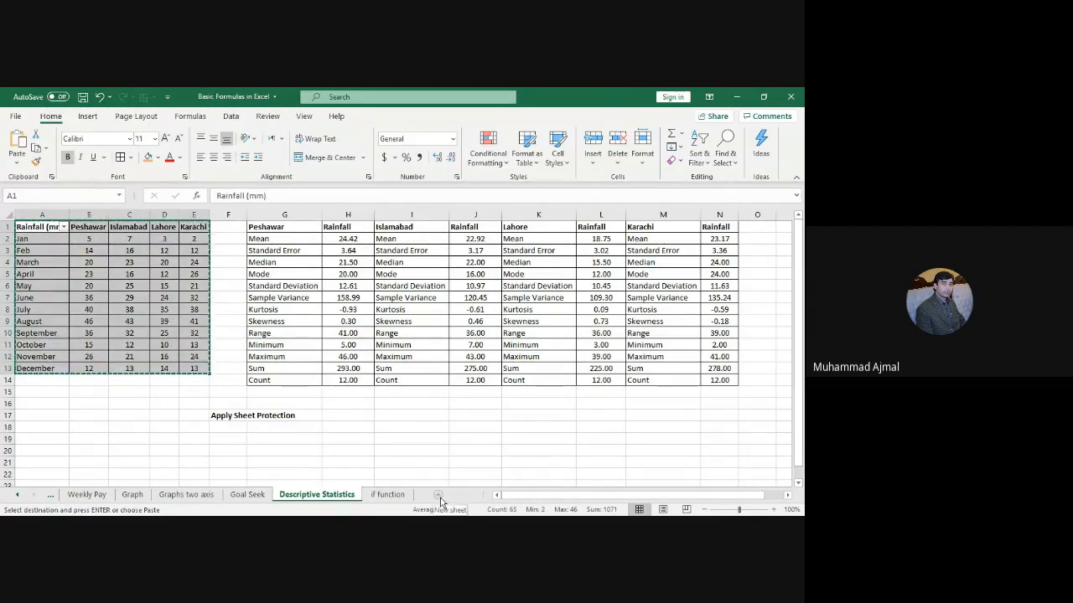
Step: Paste the rainfall table into a new Sheet1 and widen columns A to E
{"action": "left_click", "coordinate": [438, 496]}
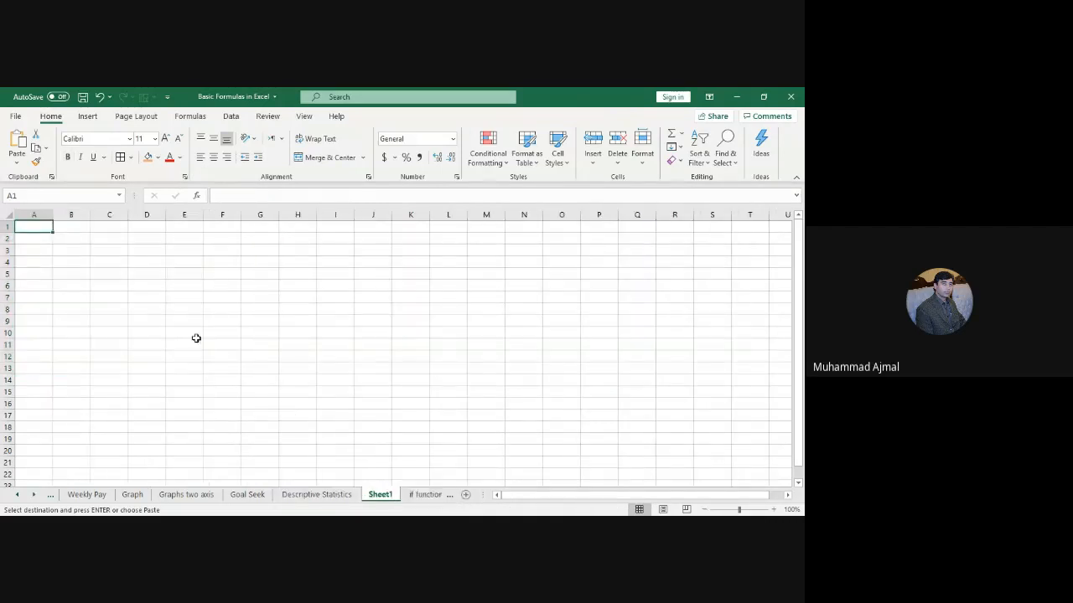
{"action": "key", "text": "ctrl+v"}
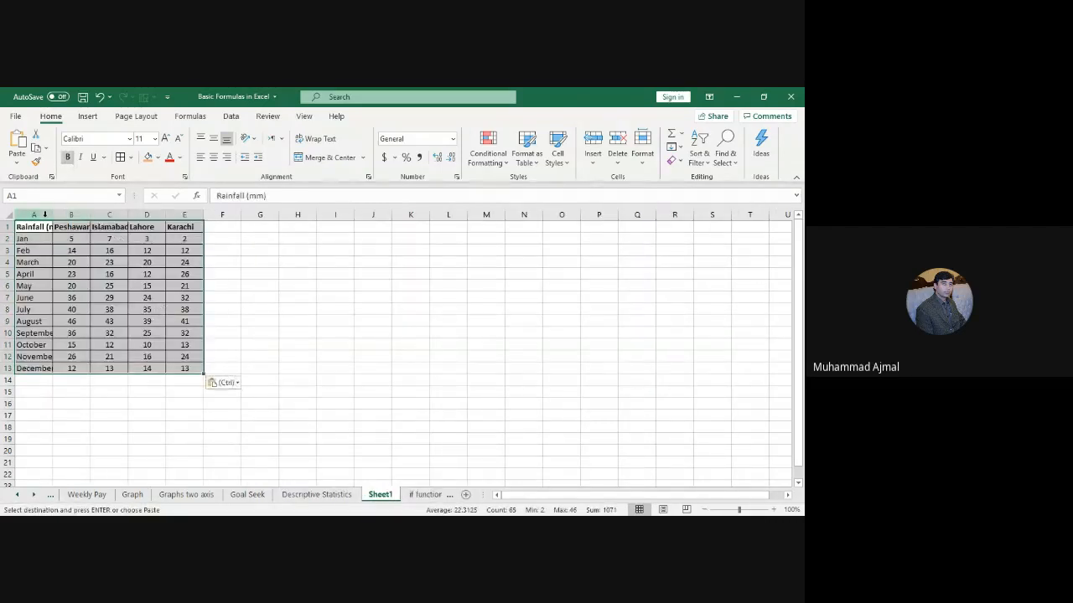
{"action": "left_click_drag", "start_coordinate": [45, 215], "coordinate": [71, 215]}
{"action": "left_click_drag", "start_coordinate": [90, 214], "coordinate": [154, 209]}
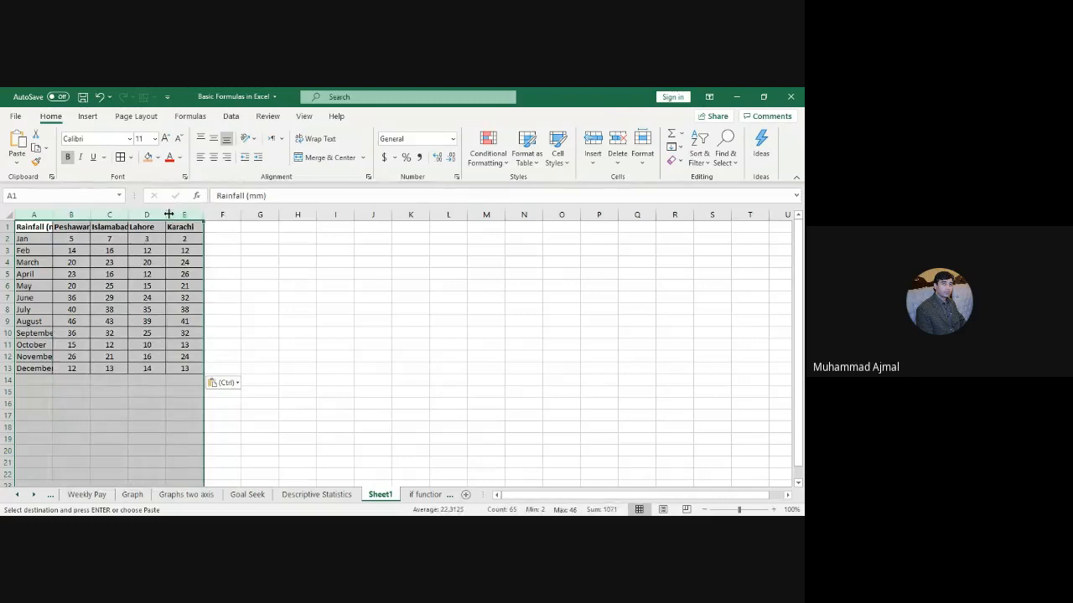
{"action": "left_click_drag", "start_coordinate": [166, 216], "coordinate": [187, 218]}
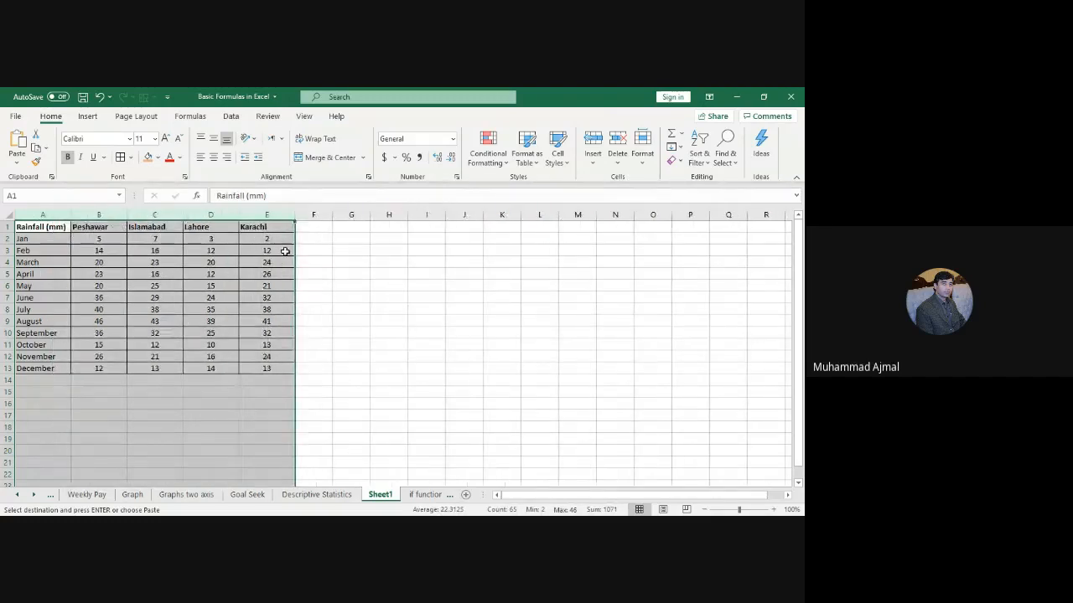
Step: Narrow city columns B to E to equal widths, then select Peshawar's values in column B
{"action": "left_click", "coordinate": [328, 272]}
{"action": "left_click_drag", "start_coordinate": [274, 215], "coordinate": [96, 216]}
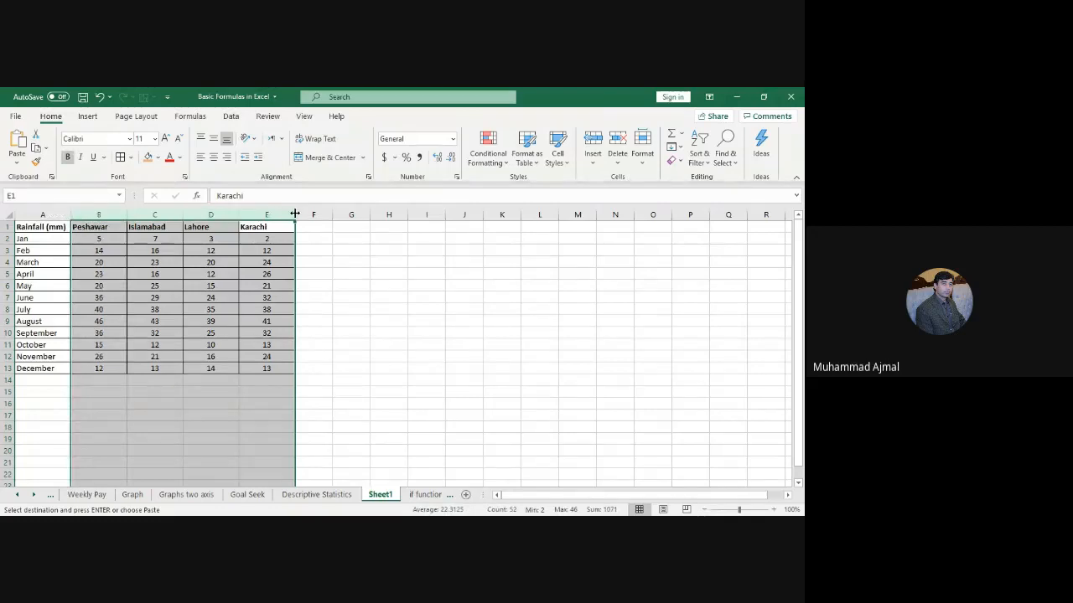
{"action": "left_click_drag", "start_coordinate": [293, 212], "coordinate": [282, 213]}
{"action": "left_click", "coordinate": [315, 324]}
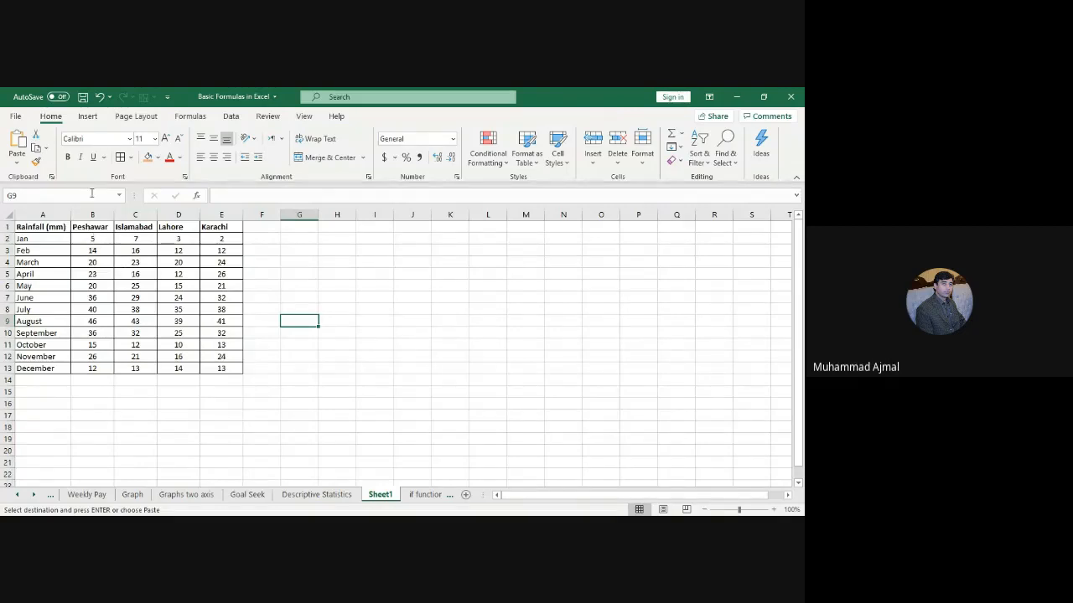
{"action": "left_click_drag", "start_coordinate": [91, 227], "coordinate": [98, 369]}
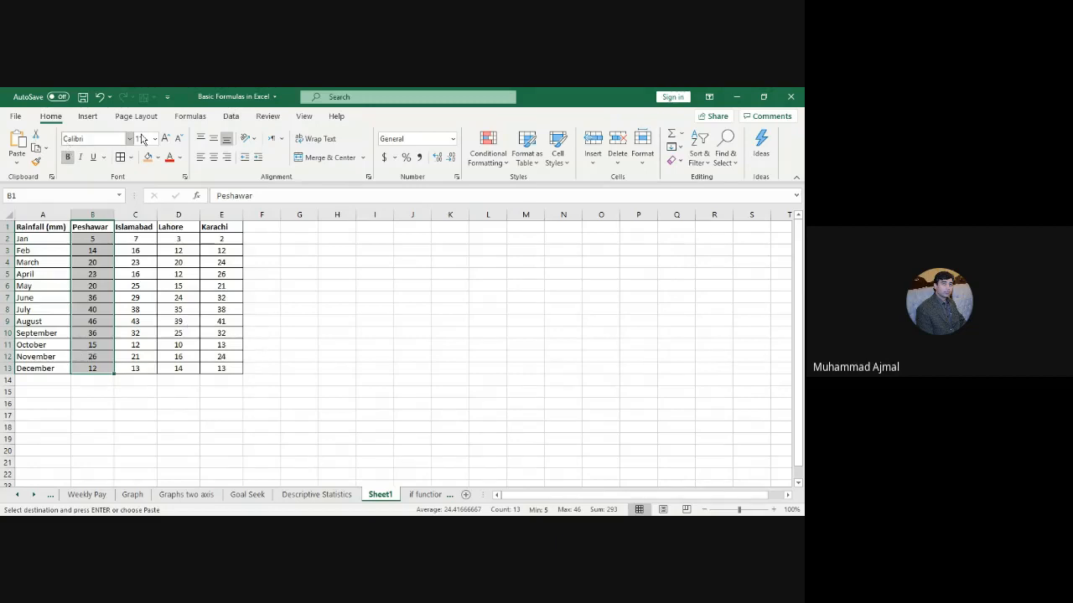
Step: Pick Descriptive Statistics from Data Analysis to set up the rainfall table analysis
{"action": "left_click", "coordinate": [237, 119]}
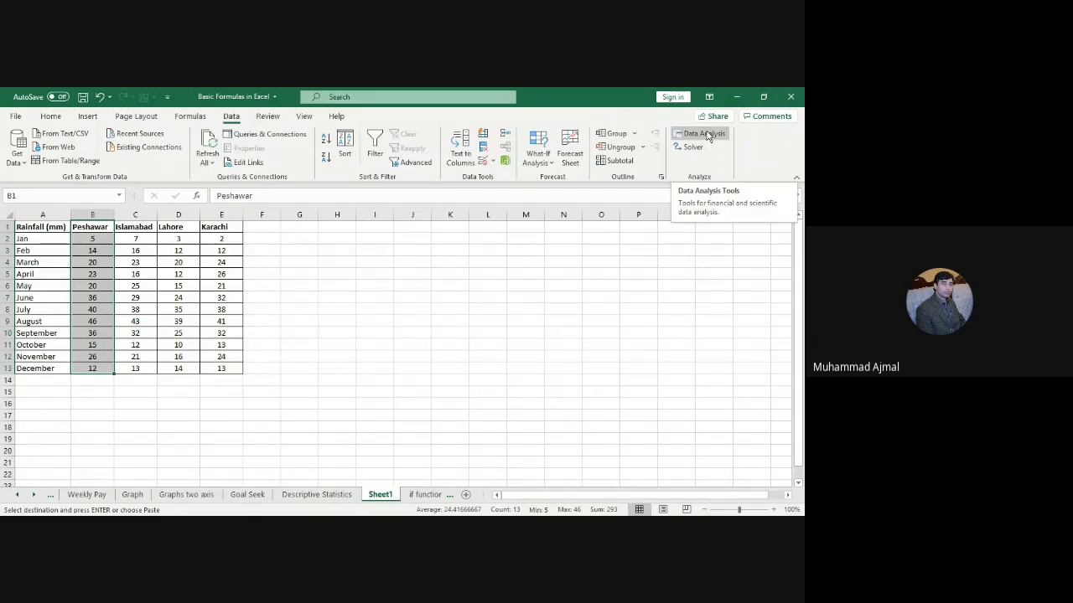
{"action": "left_click", "coordinate": [706, 136]}
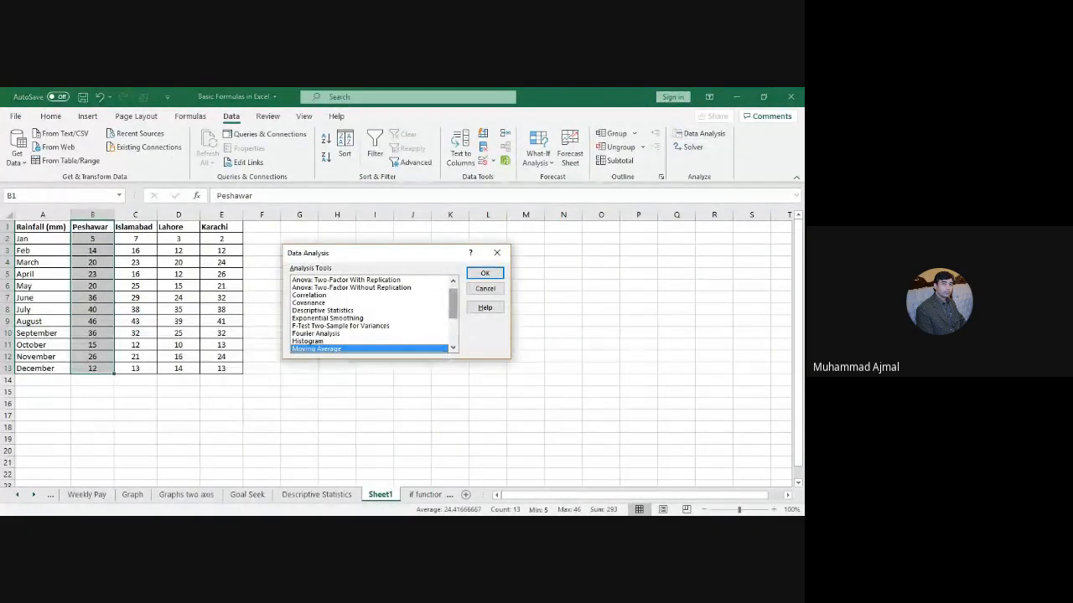
{"action": "scroll", "coordinate": [369, 314], "scroll_direction": "down", "scroll_amount": 3}
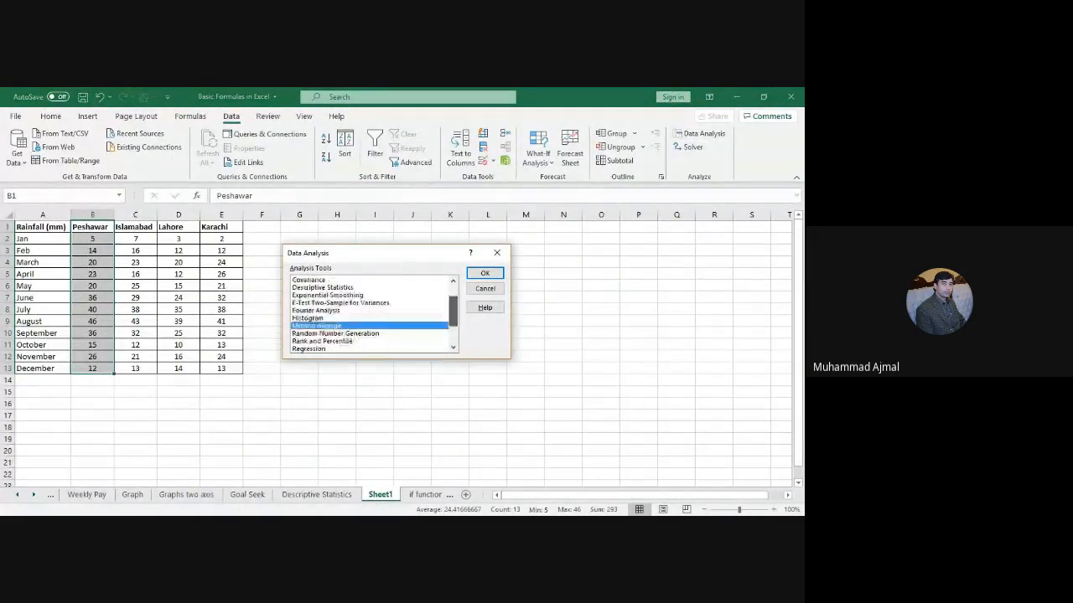
{"action": "scroll", "coordinate": [369, 314], "scroll_direction": "down", "scroll_amount": 1}
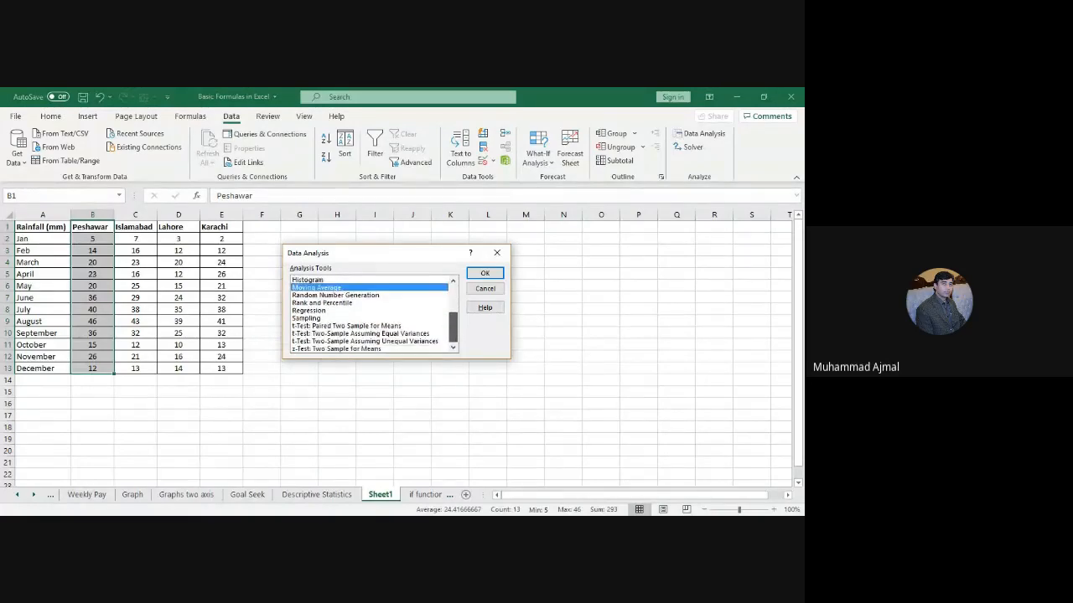
{"action": "scroll", "coordinate": [370, 314], "scroll_direction": "up", "scroll_amount": 3}
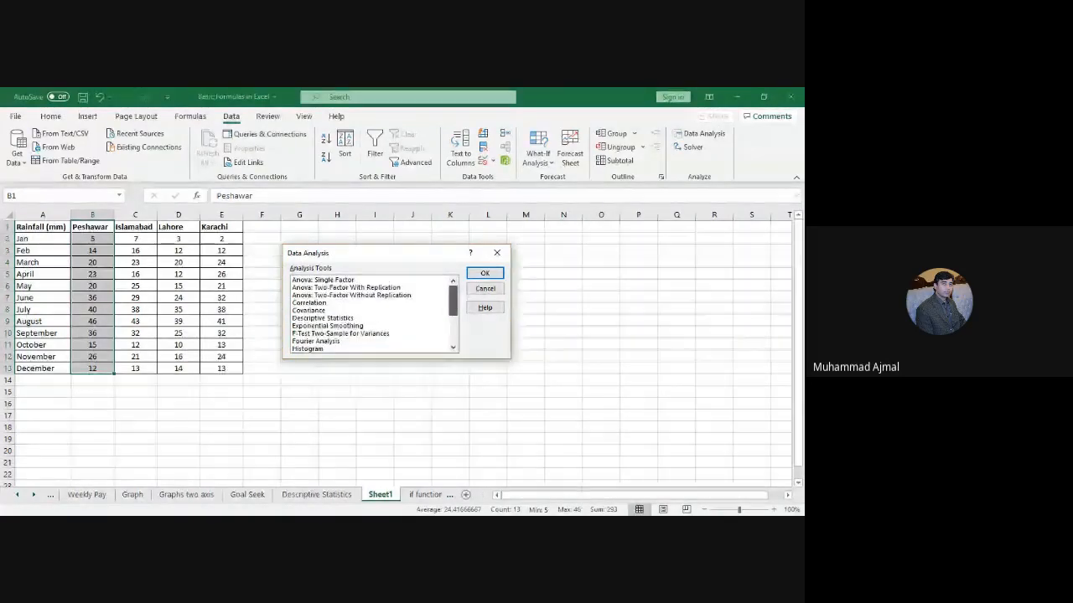
{"action": "left_click", "coordinate": [369, 318]}
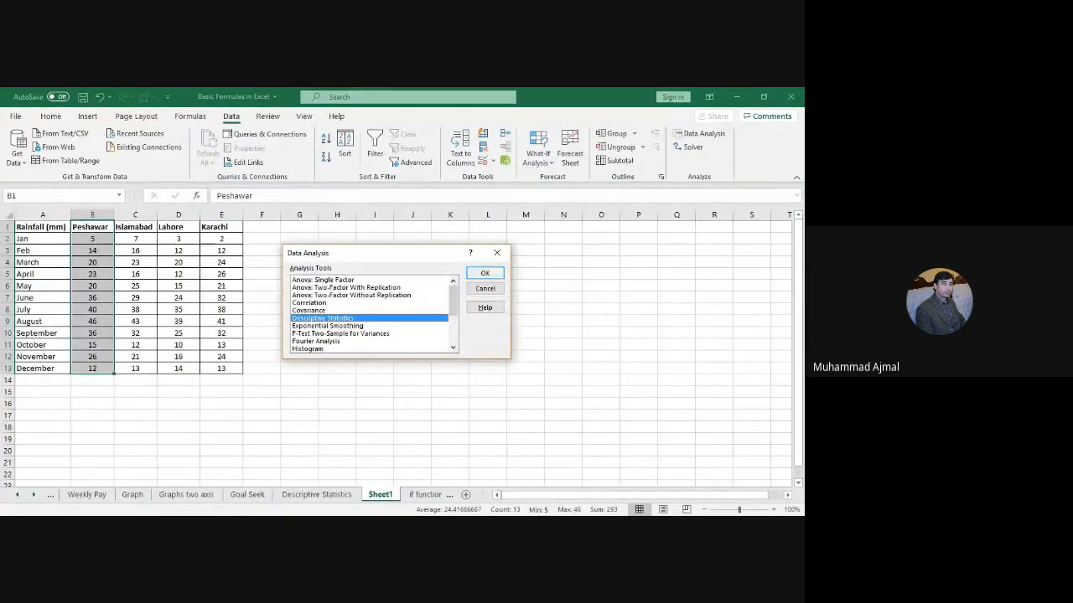
{"action": "left_click", "coordinate": [484, 274]}
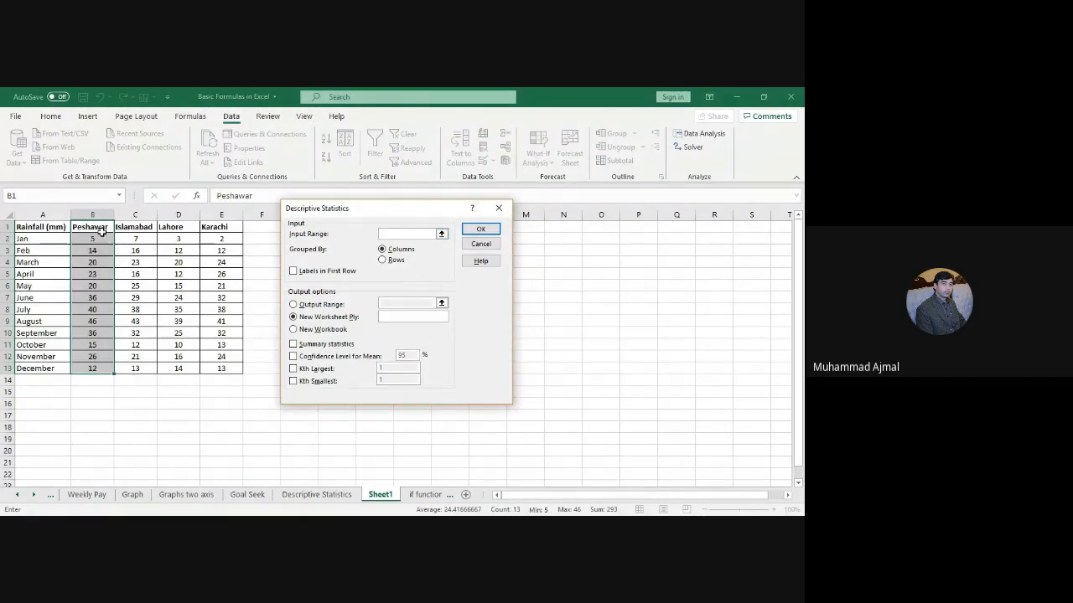
Step: Analyse Peshawar rainfall $B$1:$B$13 with first-row labels and summary statistics, output at $G$1
{"action": "left_click_drag", "start_coordinate": [101, 231], "coordinate": [107, 372]}
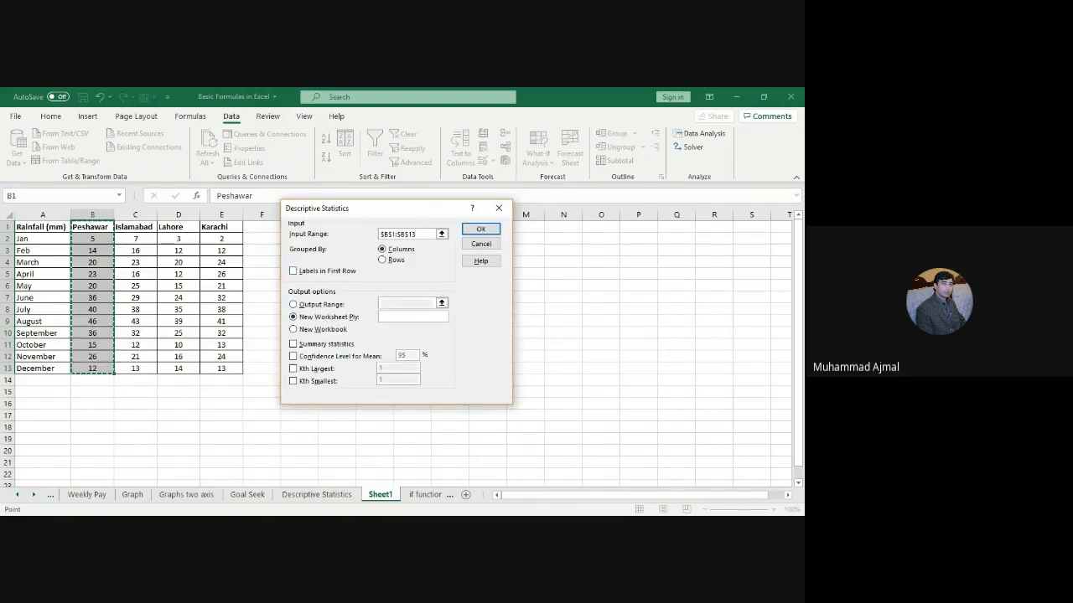
{"action": "left_click", "coordinate": [294, 271]}
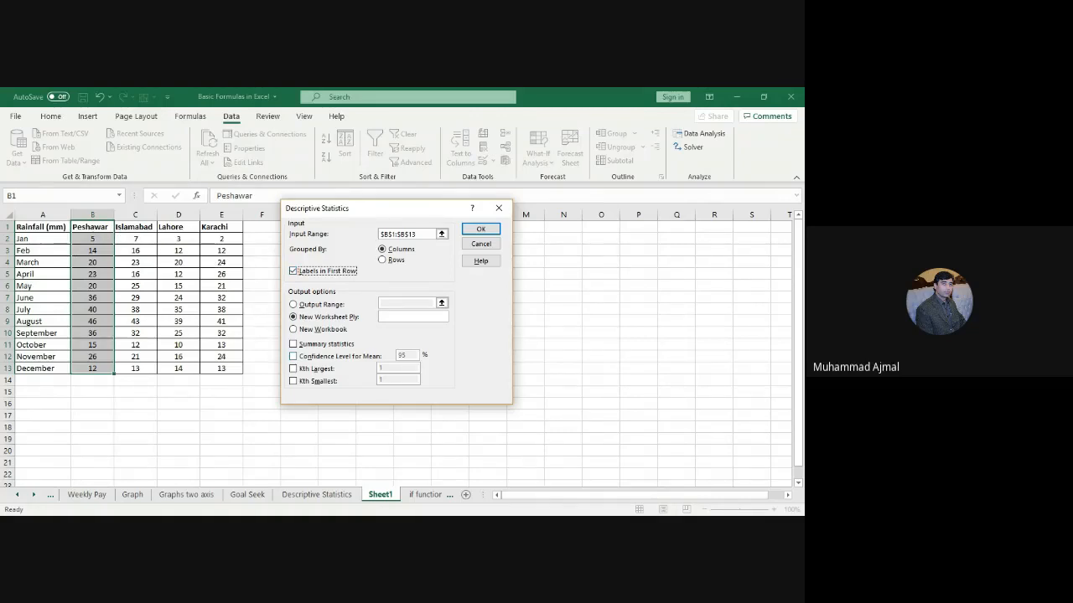
{"action": "left_click", "coordinate": [294, 345]}
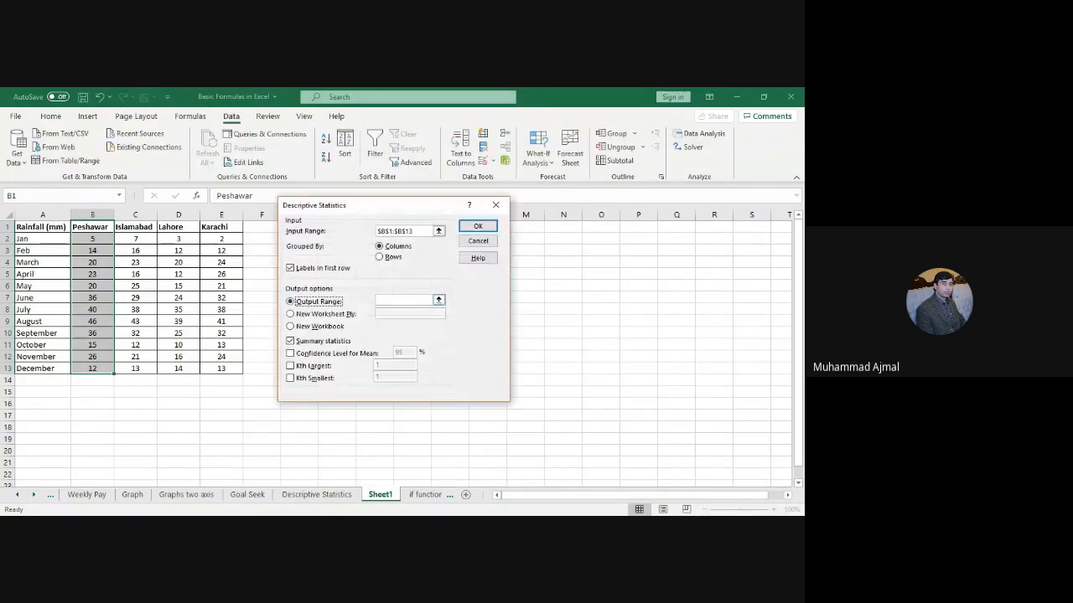
{"action": "left_click", "coordinate": [405, 300]}
{"action": "left_click_drag", "start_coordinate": [335, 205], "coordinate": [487, 209]}
{"action": "left_click", "coordinate": [305, 228]}
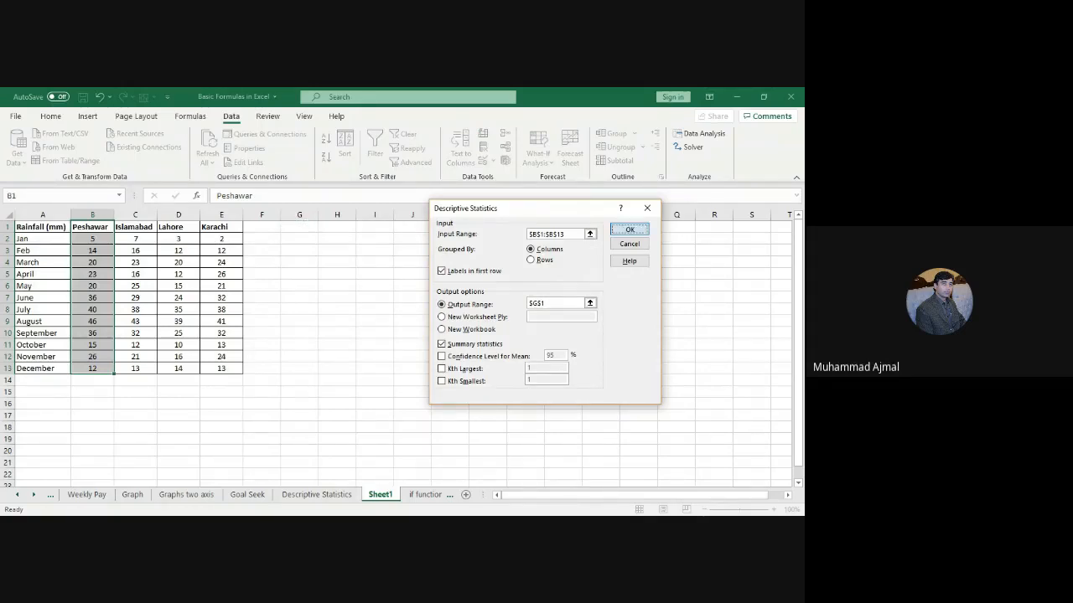
{"action": "left_click", "coordinate": [621, 228]}
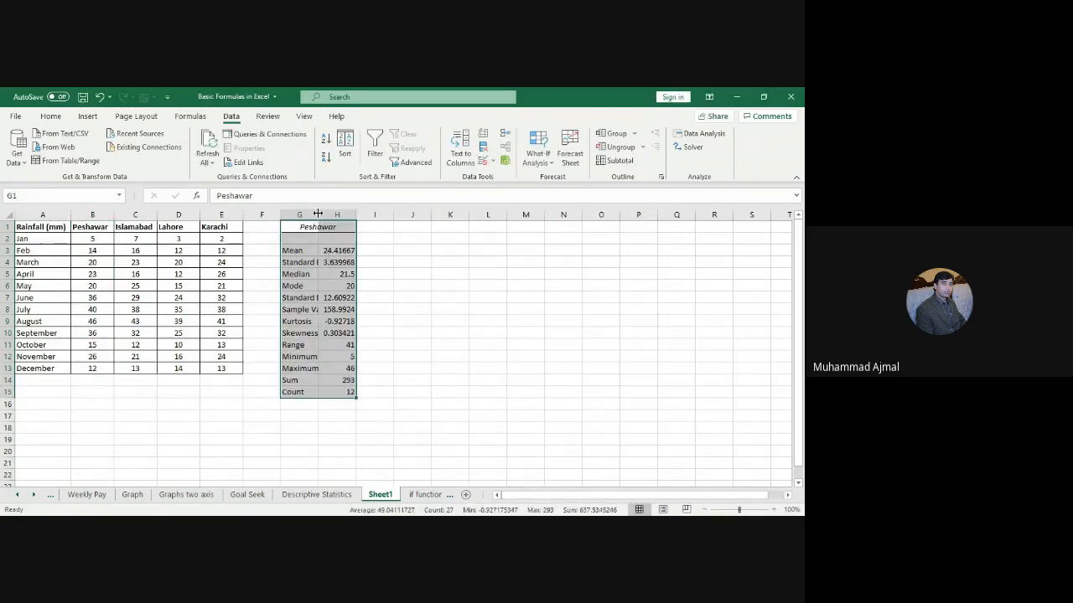
Step: Auto-fit column G and check the Peshawar results: mean 24.41667, median 21.5, count 12
{"action": "double_click", "coordinate": [318, 215]}
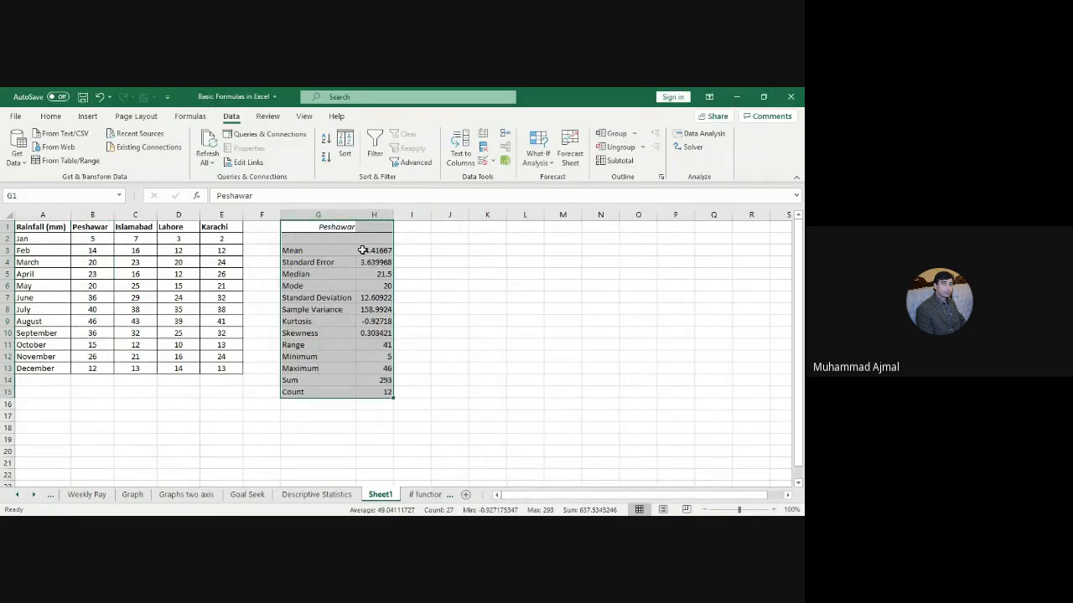
{"action": "left_click_drag", "start_coordinate": [92, 239], "coordinate": [107, 367]}
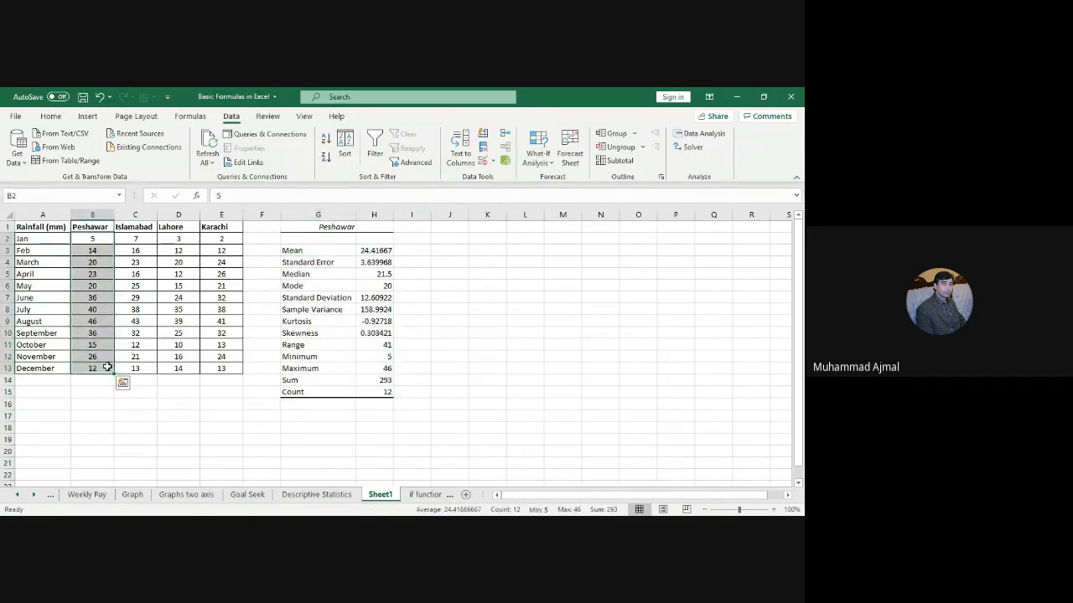
{"action": "left_click", "coordinate": [377, 251]}
{"action": "left_click", "coordinate": [377, 262]}
{"action": "key", "text": "Down"}
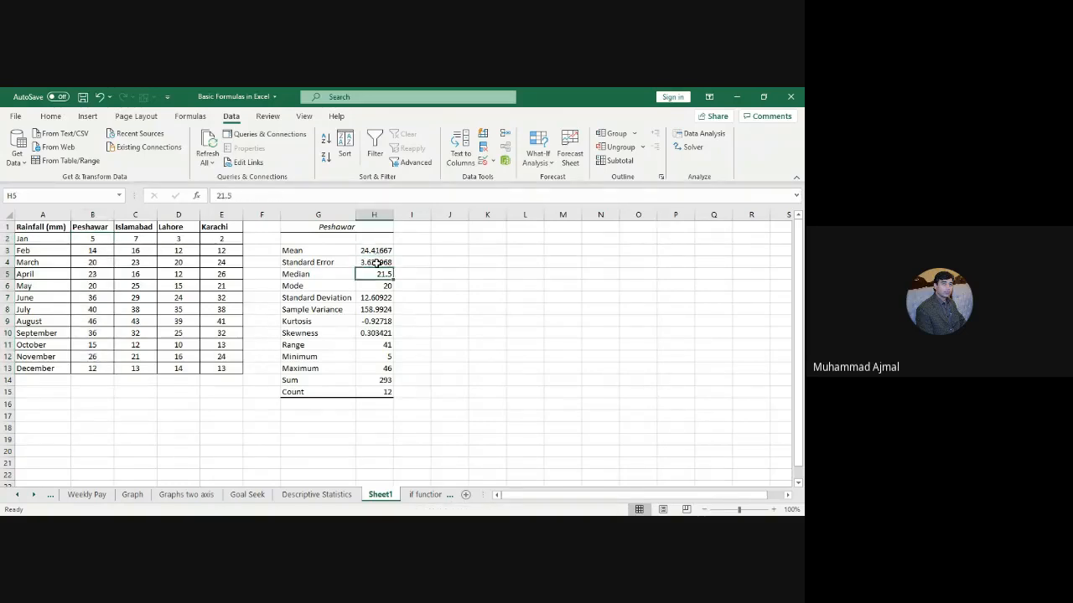
{"action": "key", "text": "Down"}
{"action": "key", "text": "Down"}
{"action": "key", "text": "Down"}
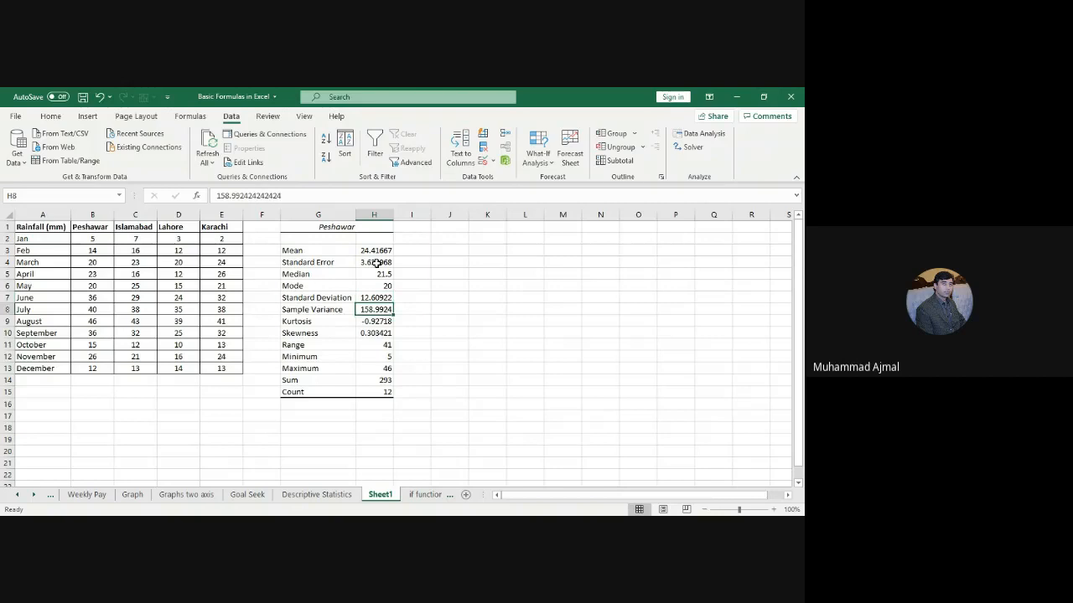
{"action": "key", "text": "Down"}
{"action": "key", "text": "Down"}
{"action": "key", "text": "Down"}
{"action": "key", "text": "Down"}
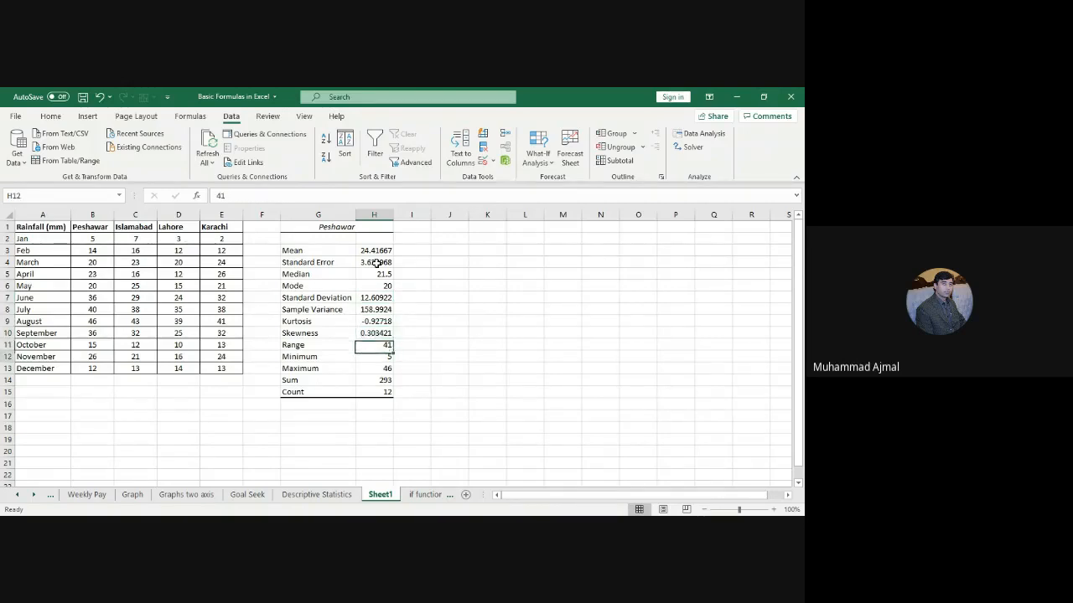
{"action": "key", "text": "Down"}
{"action": "key", "text": "Down"}
{"action": "key", "text": "Down"}
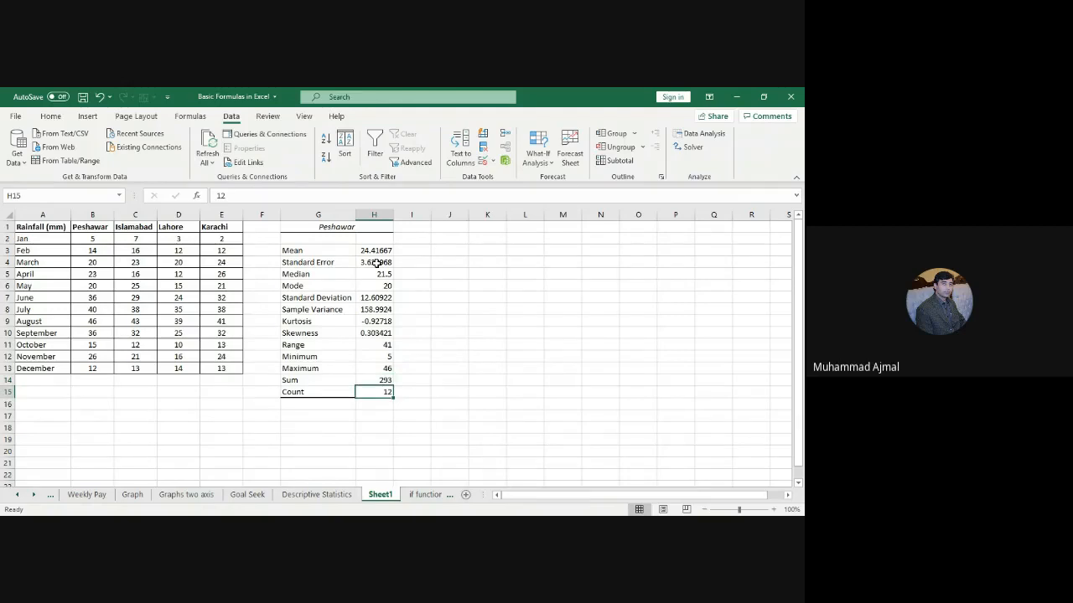
Step: Clear the Peshawar statistics table from columns G and H
{"action": "left_click", "coordinate": [319, 217]}
{"action": "left_click_drag", "start_coordinate": [318, 217], "coordinate": [374, 219]}
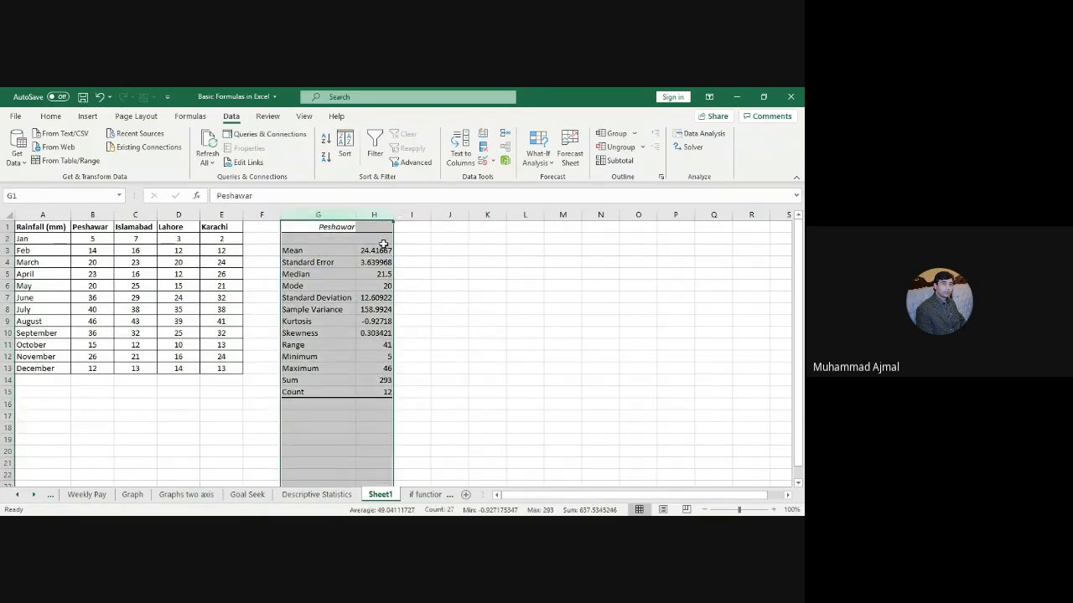
{"action": "key", "text": "Delete"}
Step: Reopen Descriptive Statistics from the Data Analysis tools list
{"action": "left_click", "coordinate": [419, 353]}
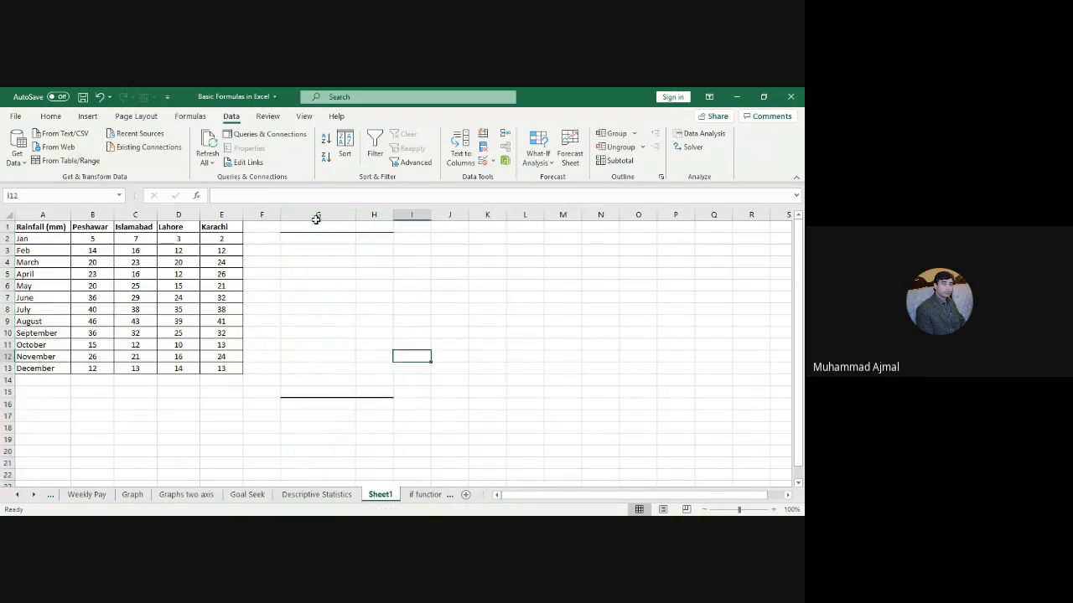
{"action": "left_click", "coordinate": [704, 135]}
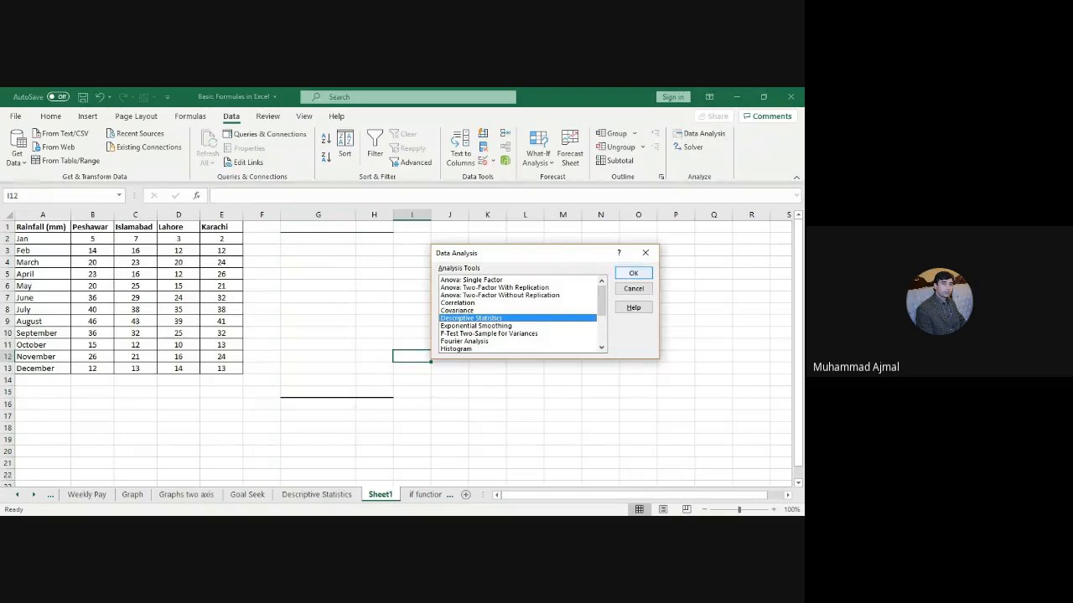
{"action": "left_click", "coordinate": [647, 273]}
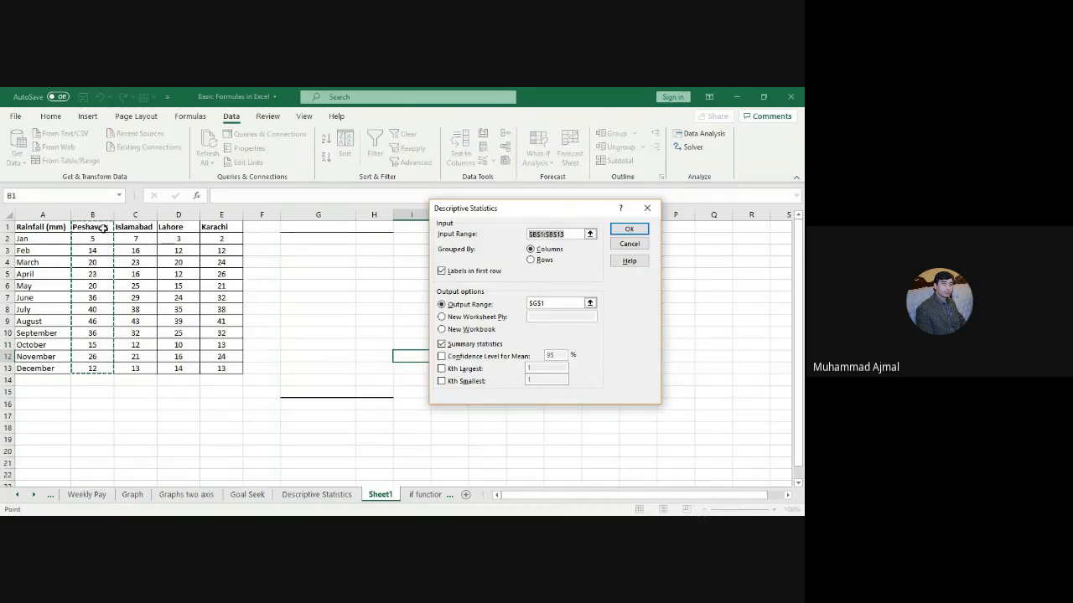
Step: Analyse all four cities $B$1:$E$13 with first-row labels and summary statistics, output at $G$1
{"action": "left_click_drag", "start_coordinate": [98, 227], "coordinate": [223, 371]}
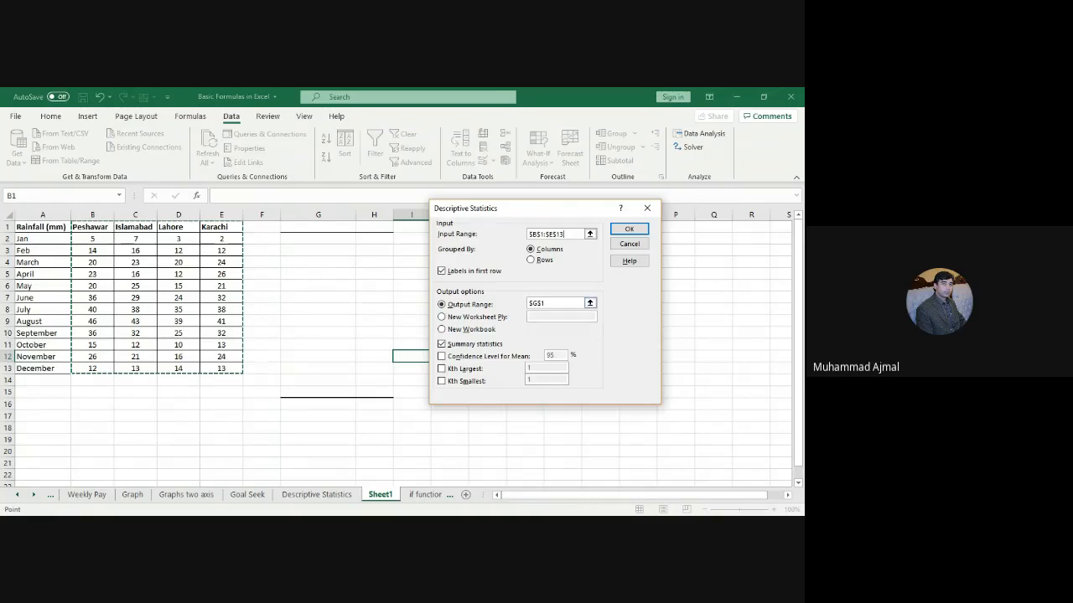
{"action": "left_click", "coordinate": [442, 271]}
{"action": "left_click", "coordinate": [442, 270]}
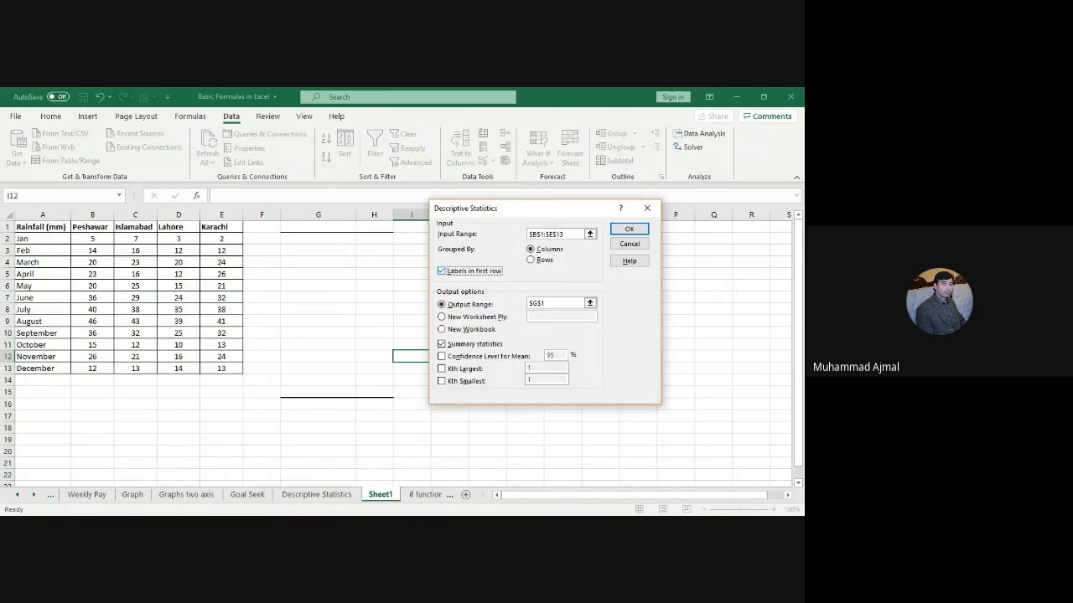
{"action": "left_click", "coordinate": [443, 305]}
{"action": "left_click", "coordinate": [629, 229]}
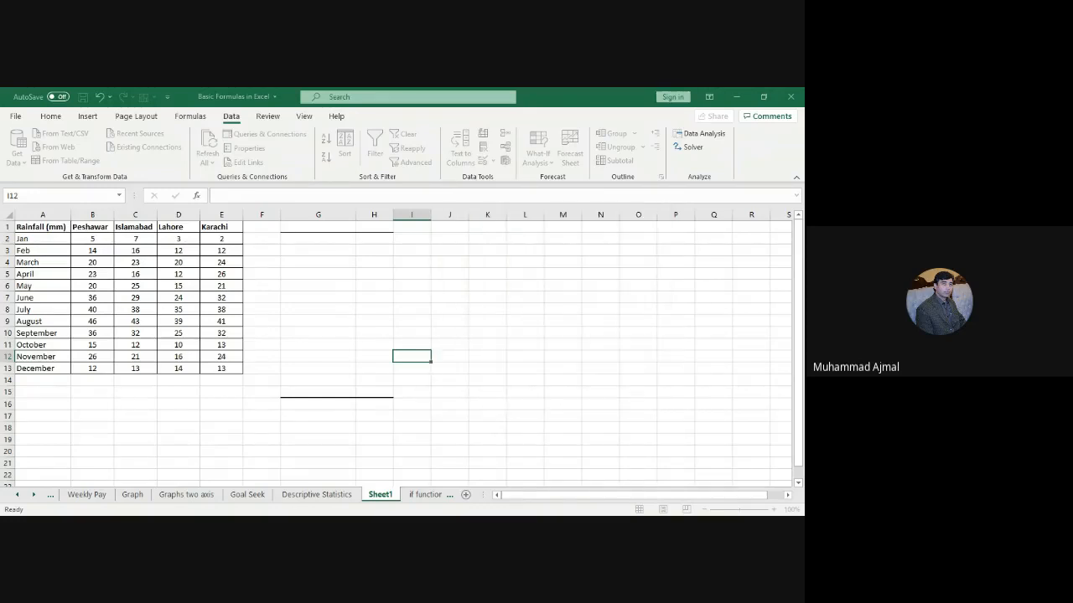
{"action": "left_click", "coordinate": [340, 227]}
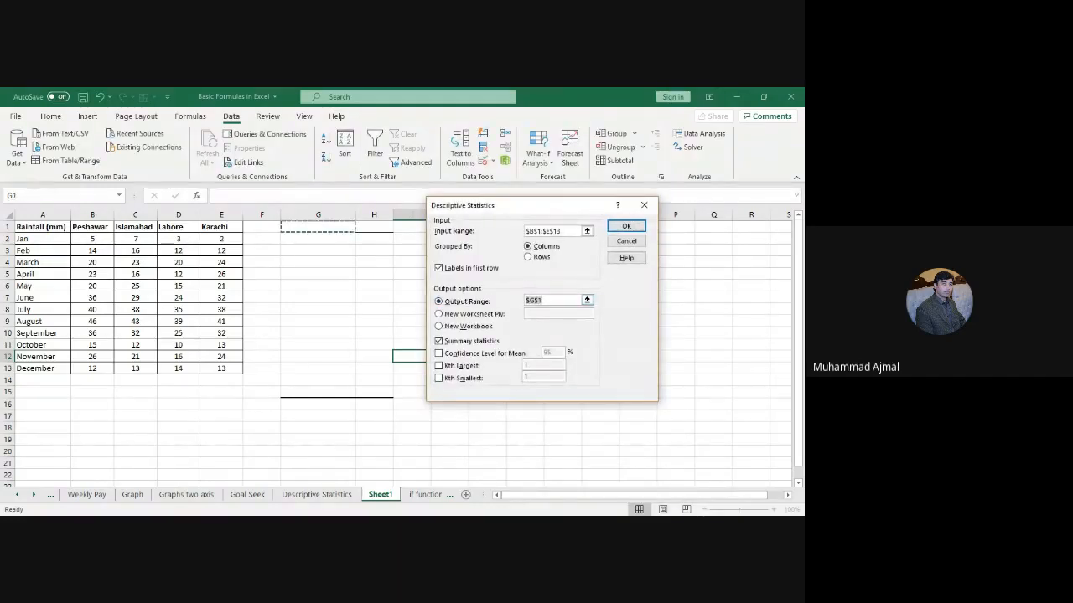
{"action": "left_click", "coordinate": [326, 227]}
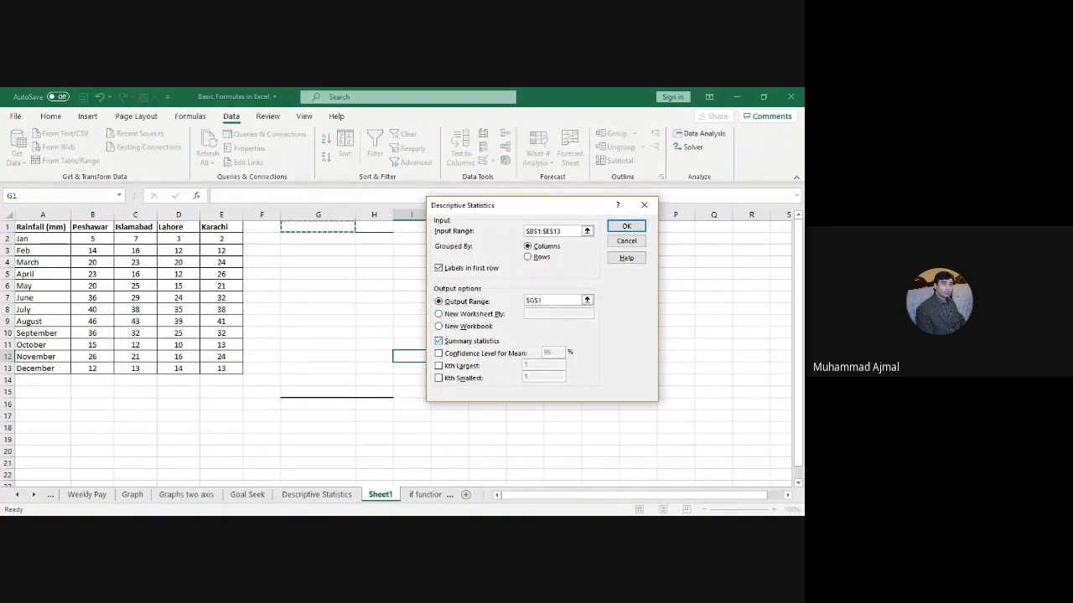
{"action": "left_click", "coordinate": [439, 341]}
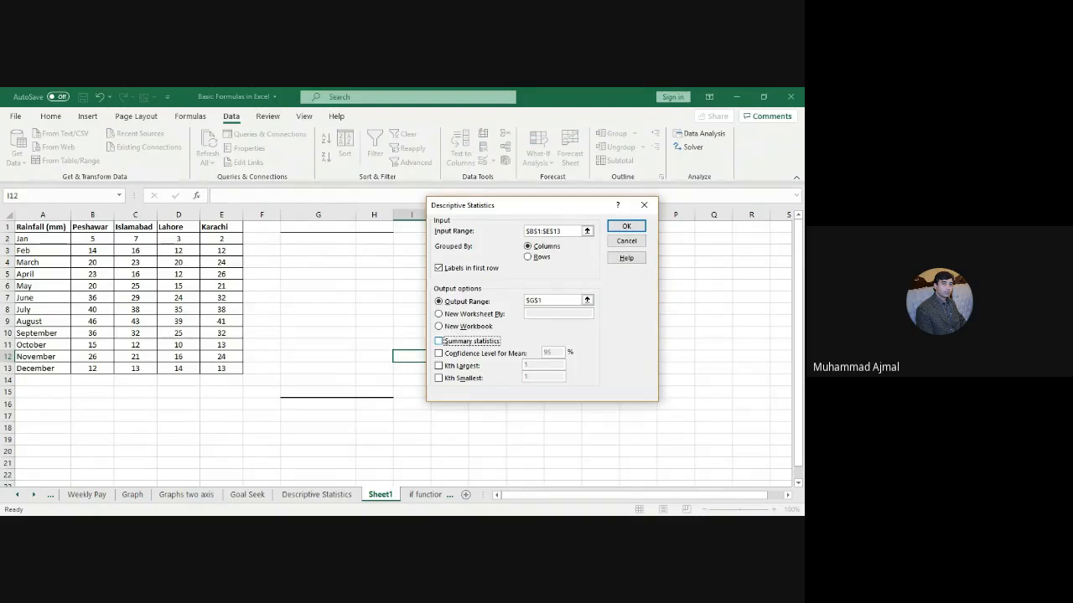
{"action": "left_click", "coordinate": [440, 341]}
{"action": "left_click", "coordinate": [627, 227]}
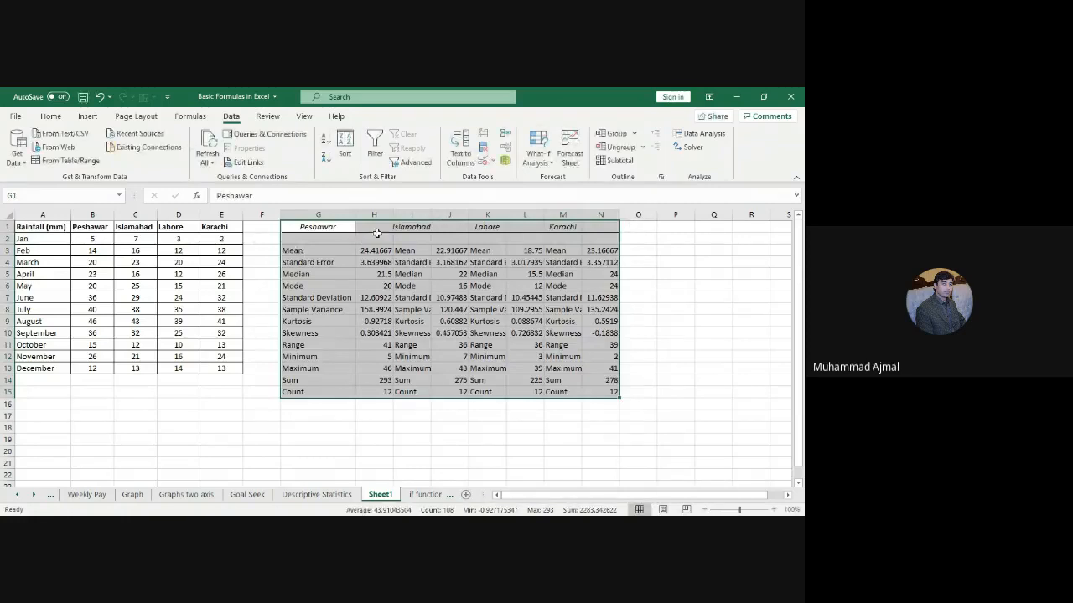
Step: Auto-fit columns G through N so all statistic names and values show in full
{"action": "left_click_drag", "start_coordinate": [310, 227], "coordinate": [374, 369]}
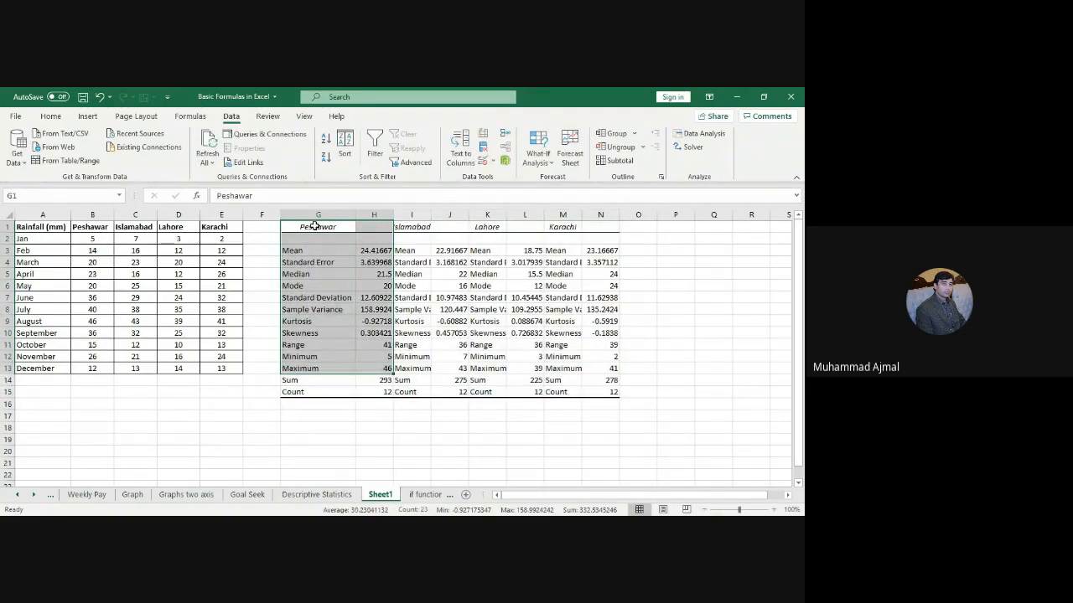
{"action": "left_click_drag", "start_coordinate": [312, 227], "coordinate": [385, 392]}
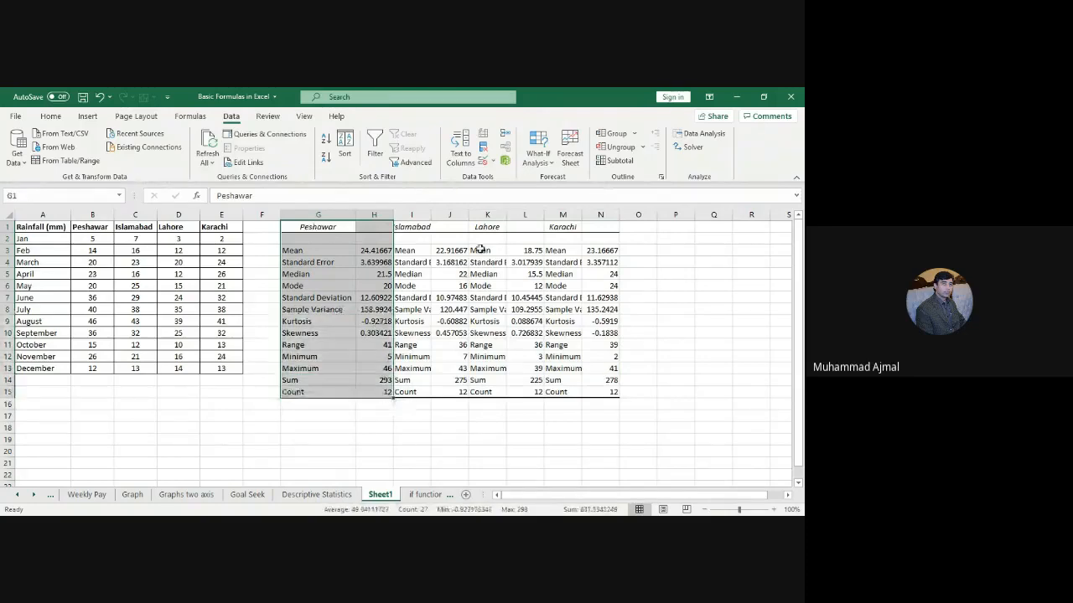
{"action": "left_click_drag", "start_coordinate": [415, 225], "coordinate": [464, 393]}
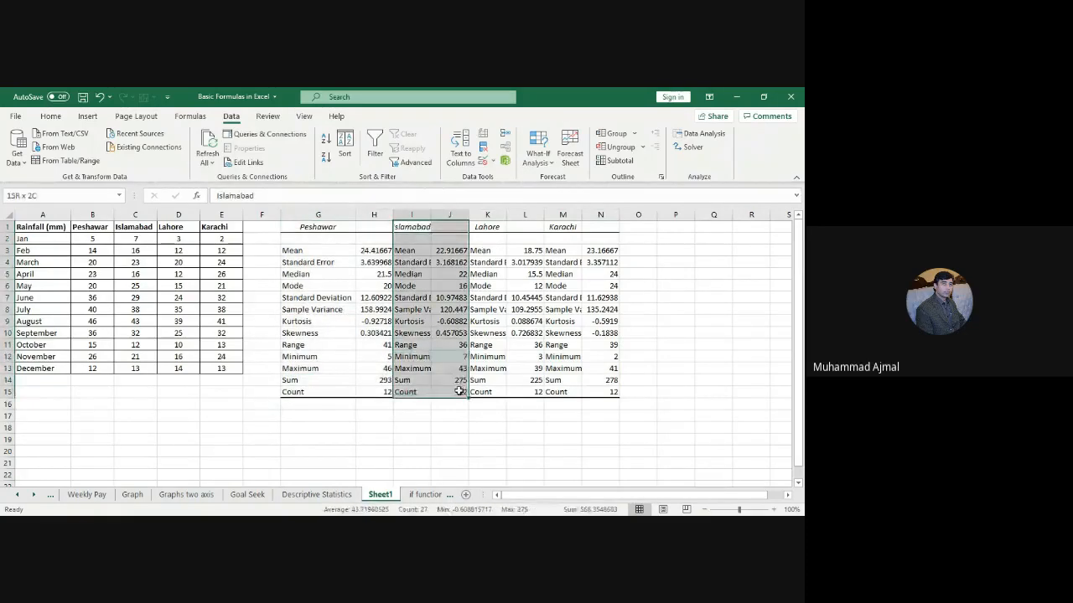
{"action": "left_click", "coordinate": [325, 213]}
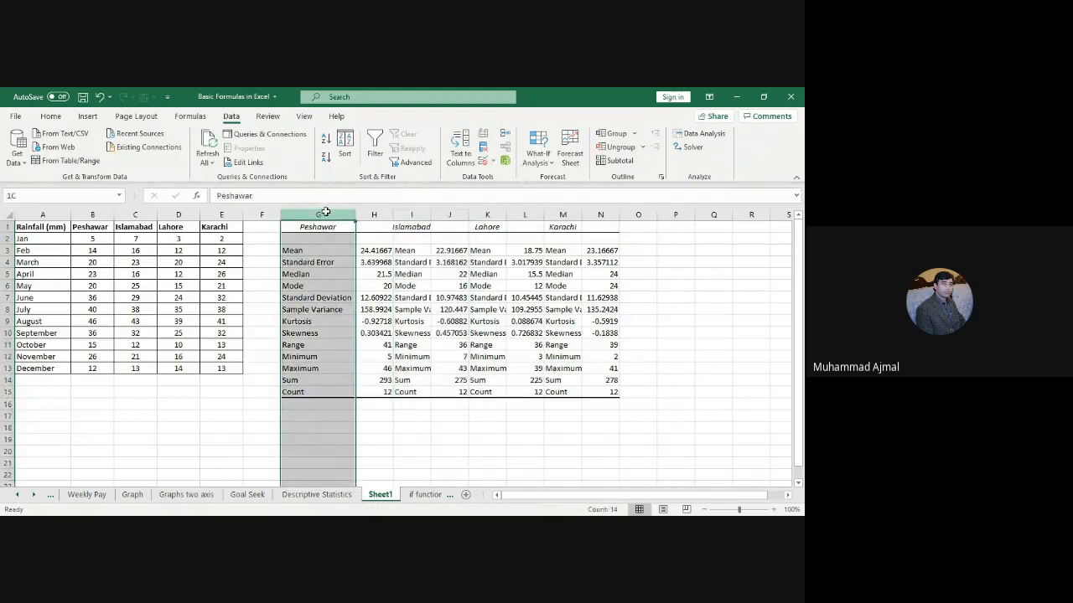
{"action": "left_click_drag", "start_coordinate": [325, 213], "coordinate": [625, 216]}
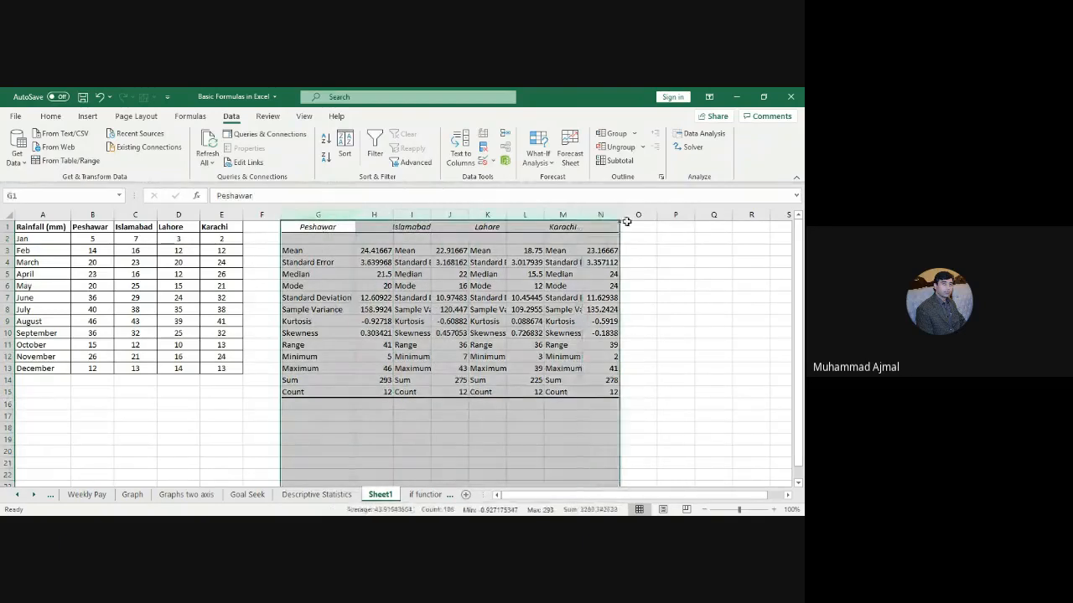
{"action": "double_click", "coordinate": [583, 217]}
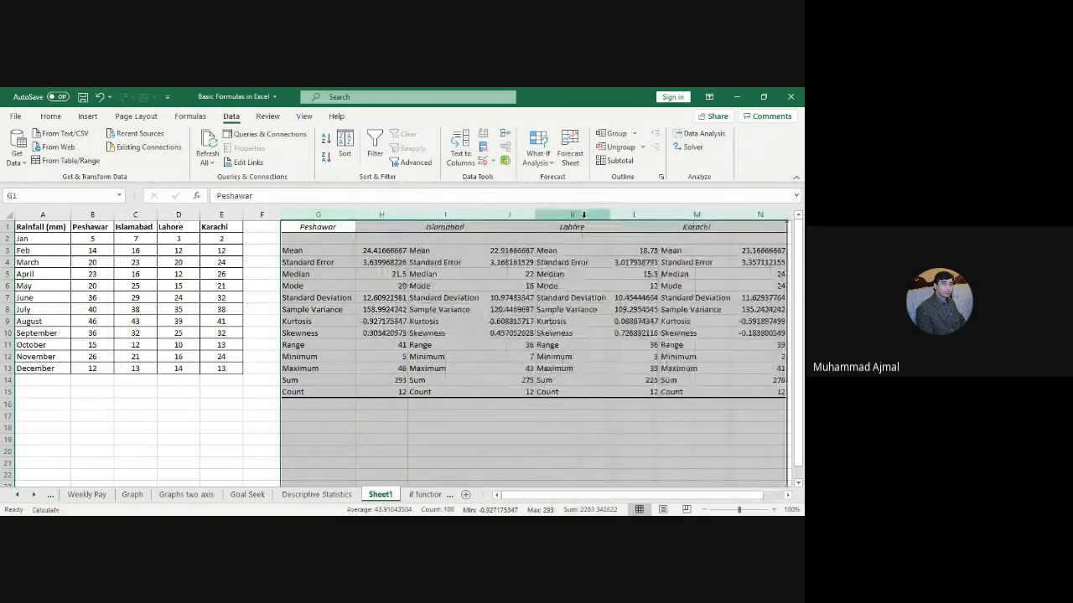
{"action": "left_click_drag", "start_coordinate": [540, 496], "coordinate": [552, 498]}
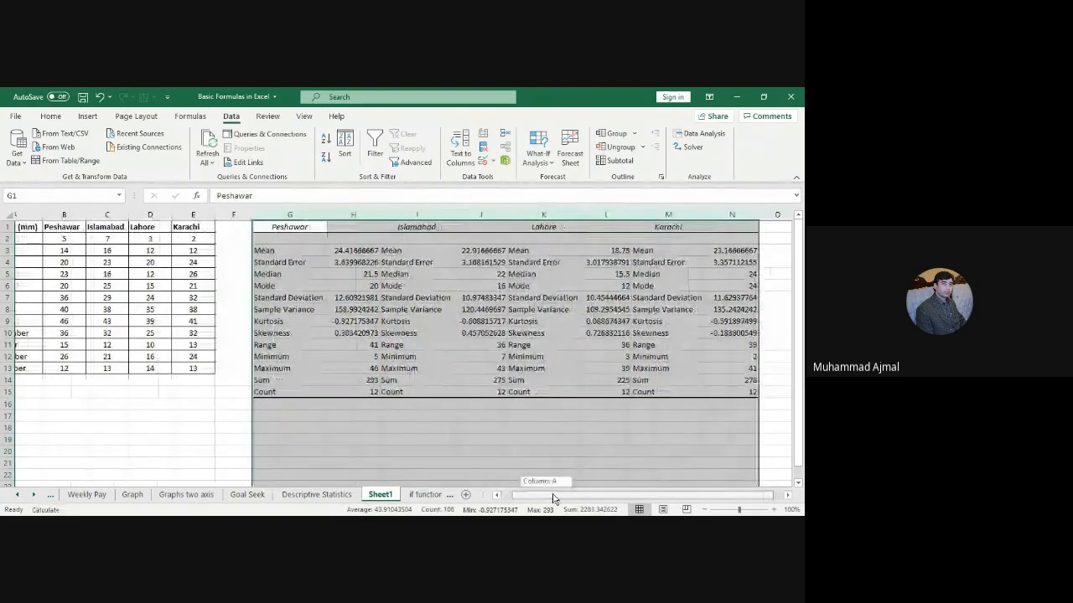
{"action": "left_click_drag", "start_coordinate": [553, 499], "coordinate": [561, 500]}
{"action": "left_click_drag", "start_coordinate": [261, 239], "coordinate": [723, 393]}
{"action": "left_click", "coordinate": [50, 116]}
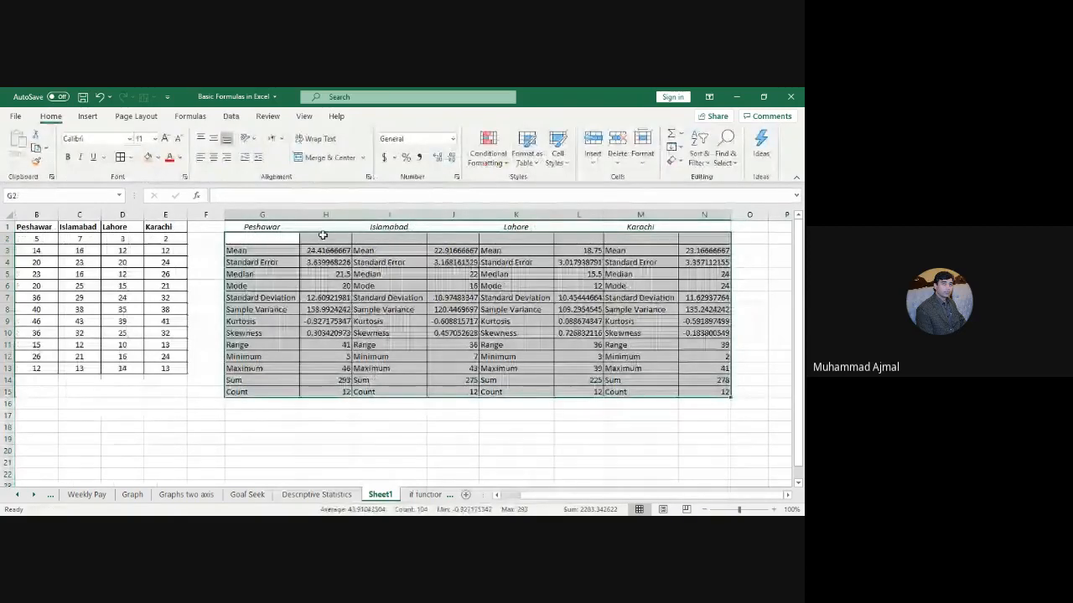
Step: Move the statistics block up into row 2 and select the Islamabad statistics I2:J14
{"action": "mouse_move", "coordinate": [293, 251]}
{"action": "left_mouse_down"}
{"action": "mouse_move", "coordinate": [650, 336]}
{"action": "mouse_move", "coordinate": [720, 390]}
{"action": "mouse_move", "coordinate": [286, 238]}
{"action": "left_mouse_up"}
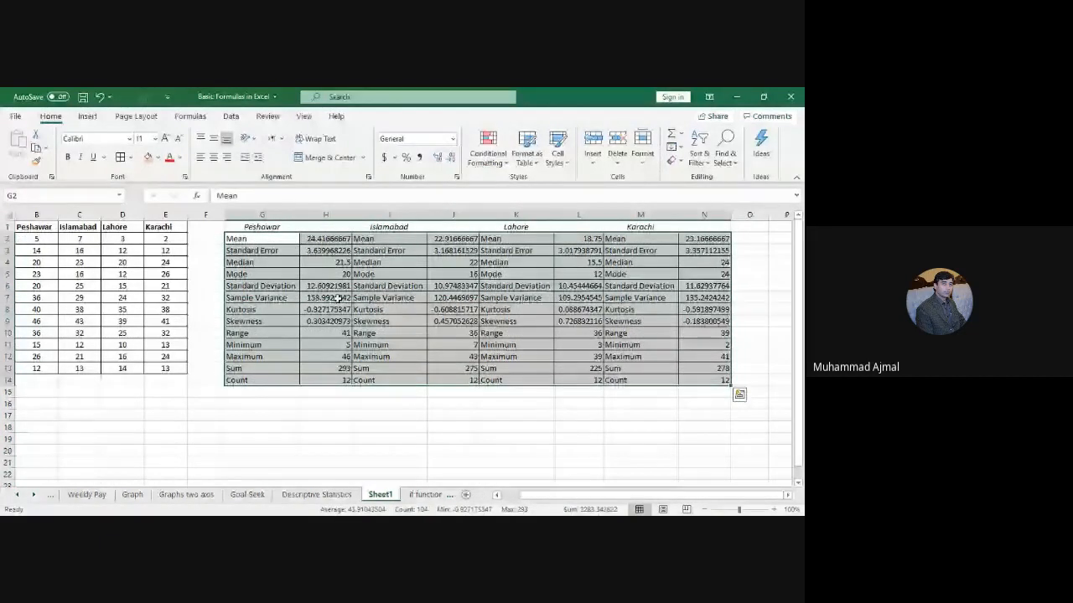
{"action": "left_click", "coordinate": [307, 403]}
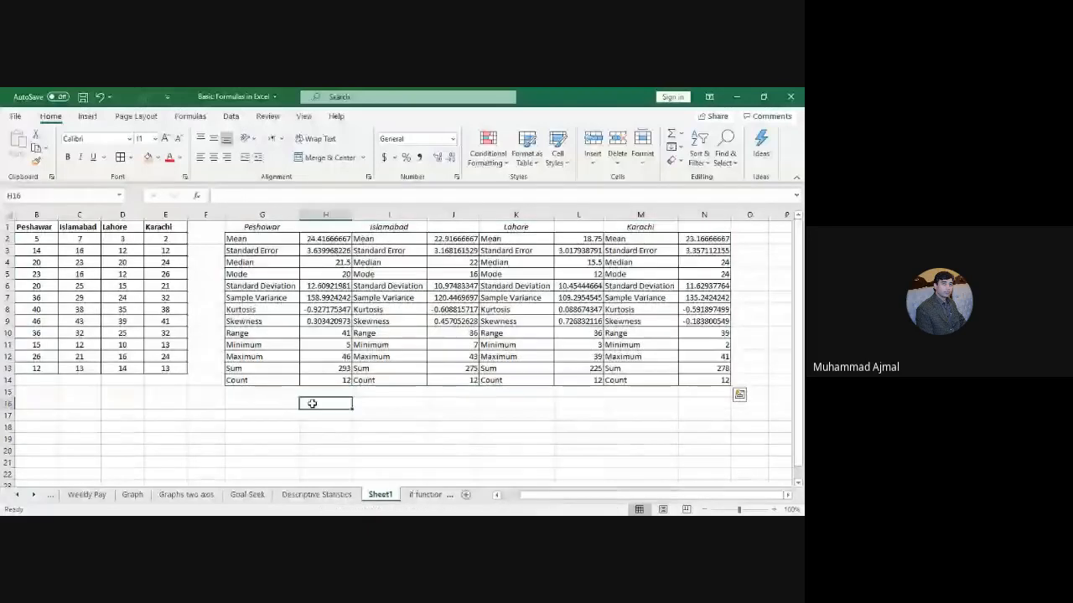
{"action": "left_click_drag", "start_coordinate": [271, 239], "coordinate": [268, 380]}
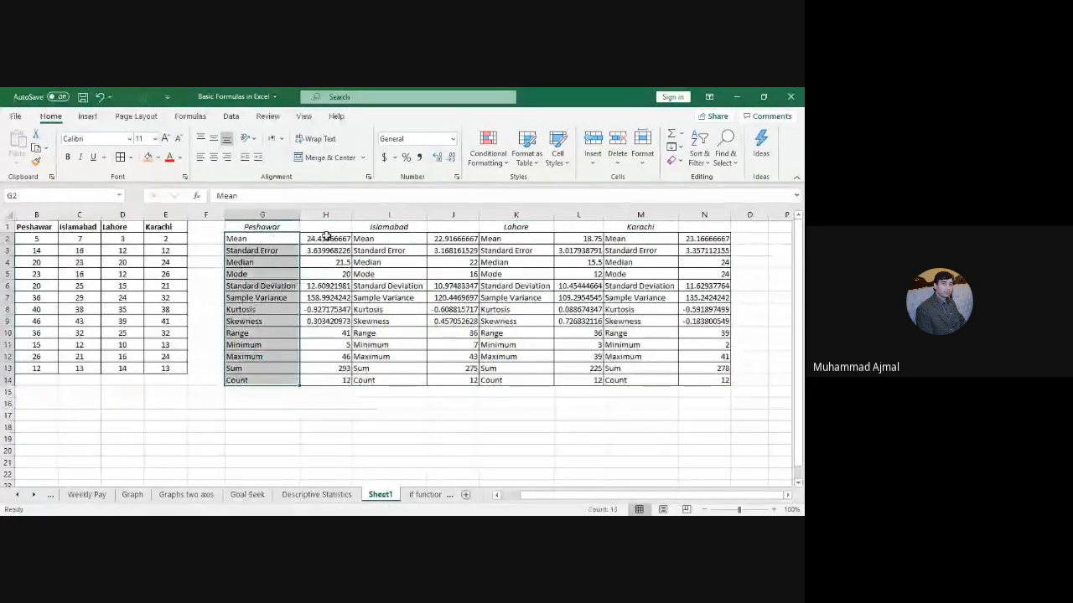
{"action": "left_click_drag", "start_coordinate": [326, 238], "coordinate": [330, 378]}
{"action": "left_click_drag", "start_coordinate": [369, 239], "coordinate": [442, 380]}
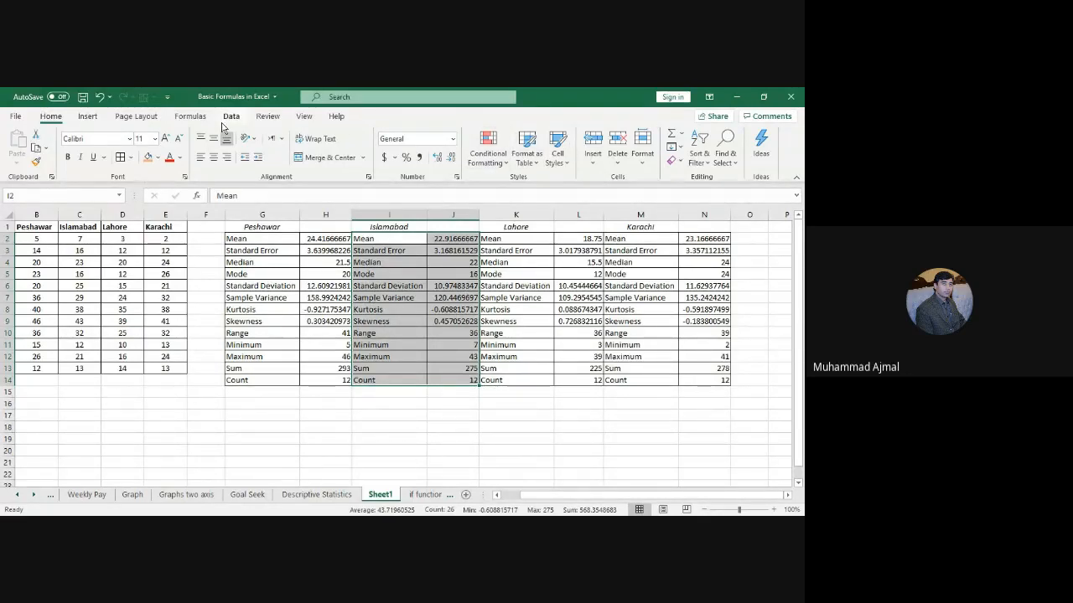
Step: Open the Data Analysis tools list again
{"action": "left_click", "coordinate": [229, 117]}
{"action": "left_click", "coordinate": [702, 134]}
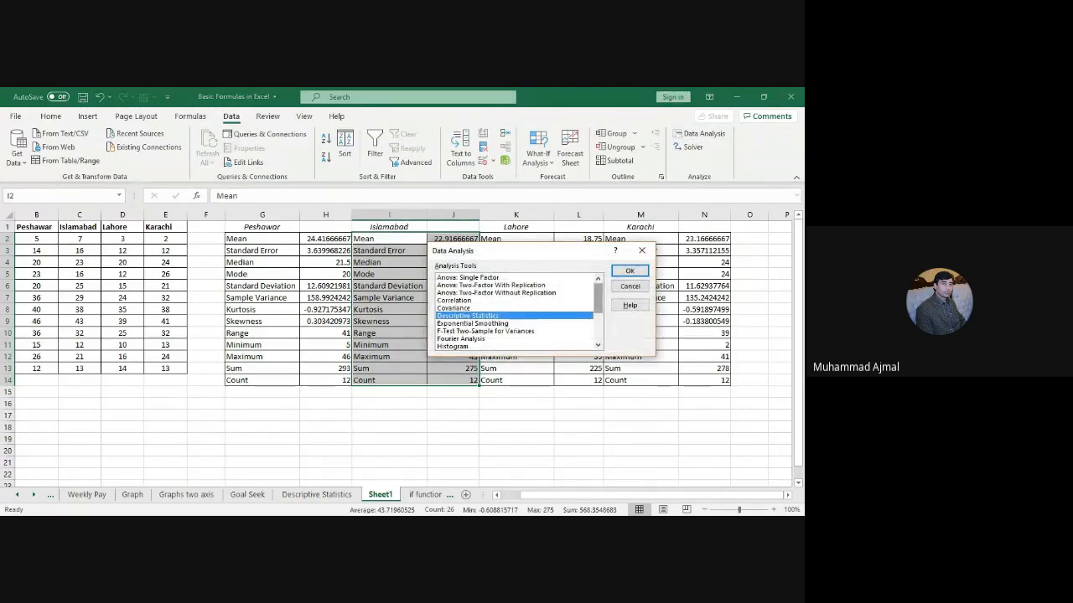
{"action": "scroll", "coordinate": [515, 312], "scroll_direction": "down", "scroll_amount": 2}
{"action": "scroll", "coordinate": [515, 312], "scroll_direction": "up", "scroll_amount": 2}
{"action": "scroll", "coordinate": [514, 312], "scroll_direction": "down", "scroll_amount": 2}
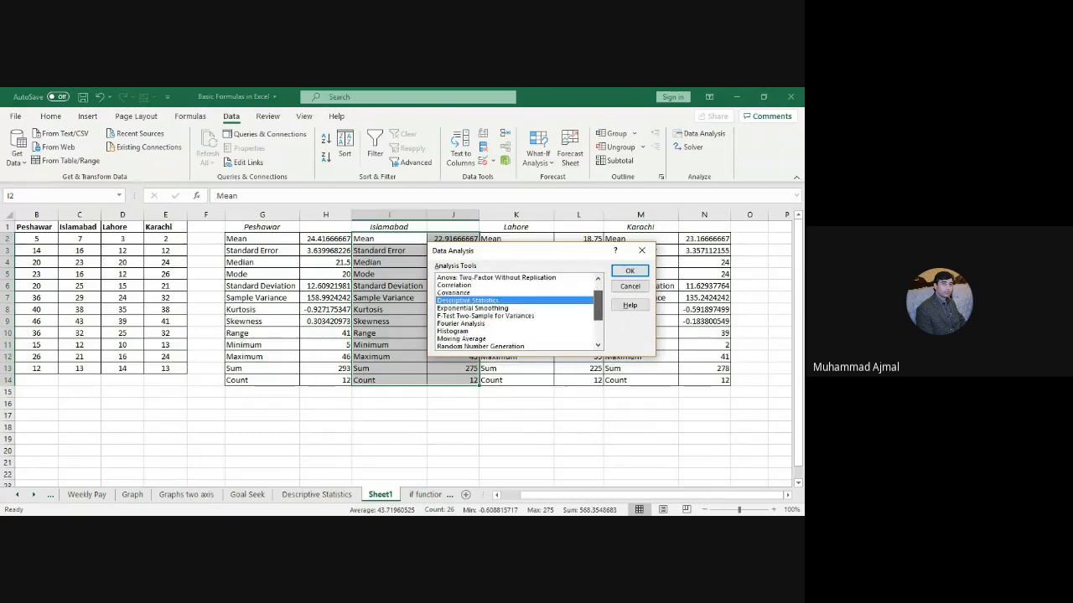
Step: Set up a Pareto histogram of B1:E13 with labels and output at G17, getting a non-numeric warning
{"action": "left_click", "coordinate": [469, 315]}
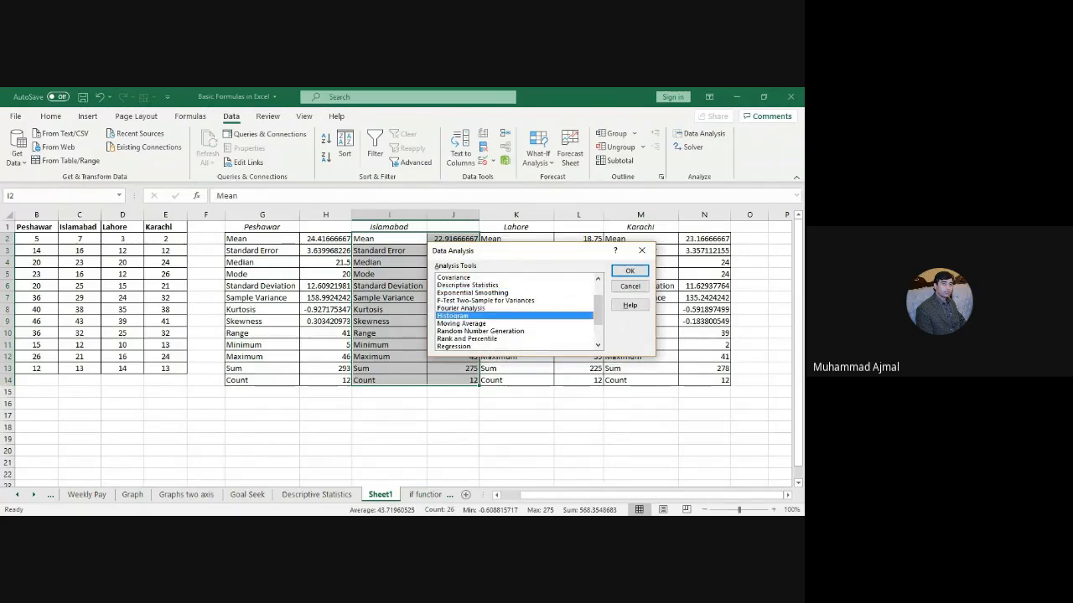
{"action": "left_click", "coordinate": [629, 271]}
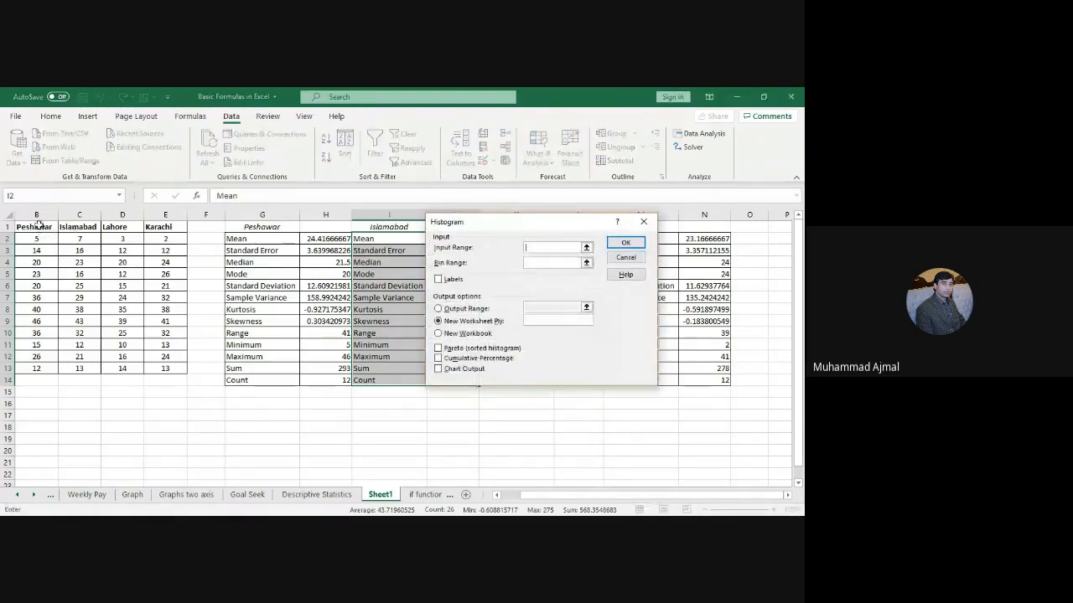
{"action": "left_click_drag", "start_coordinate": [38, 227], "coordinate": [166, 369]}
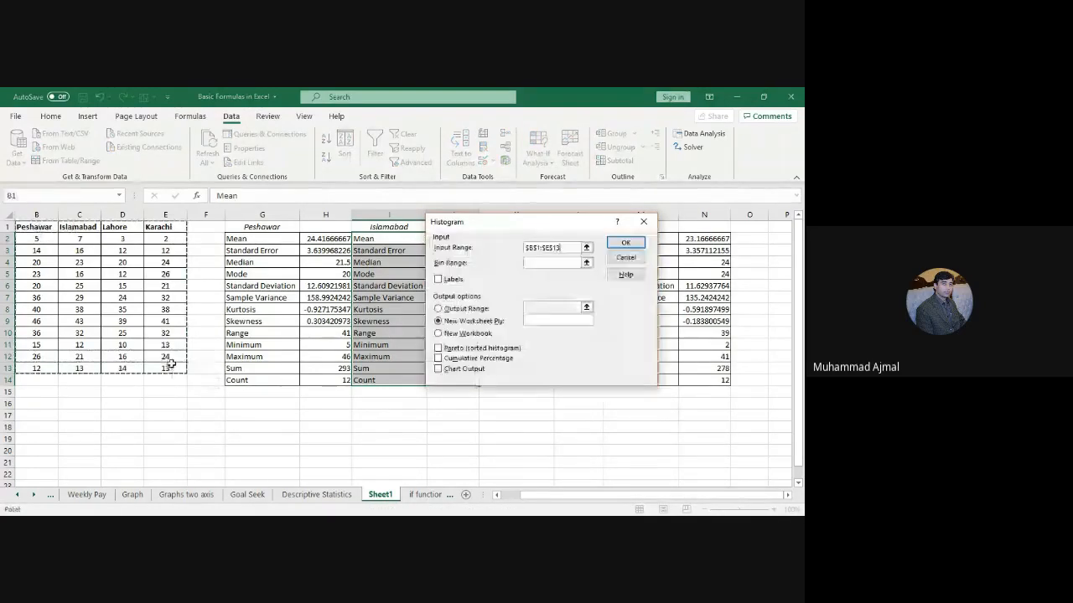
{"action": "left_click", "coordinate": [449, 279]}
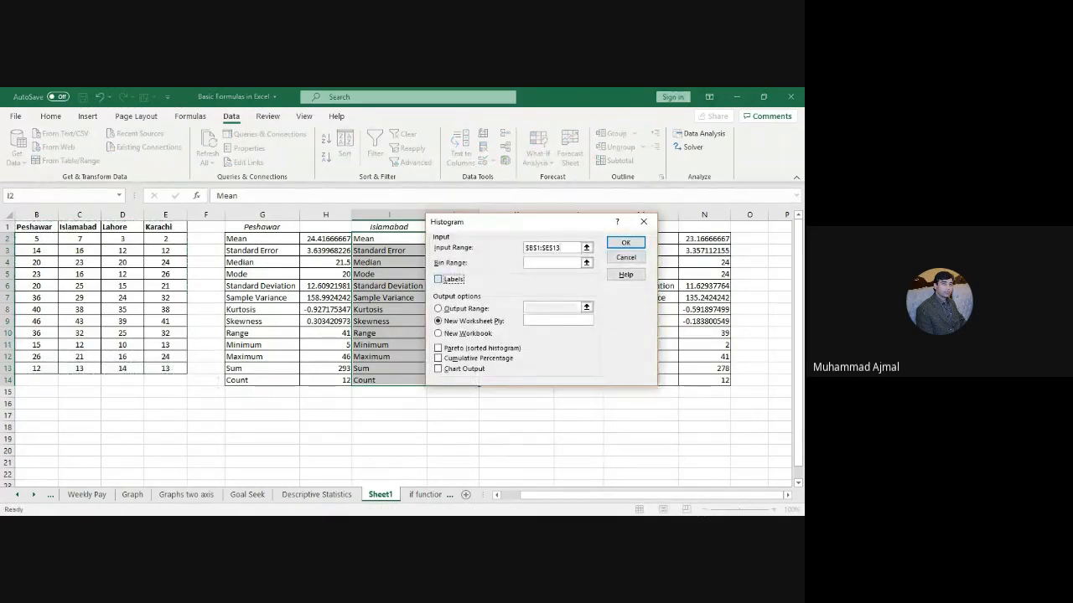
{"action": "left_click", "coordinate": [453, 310]}
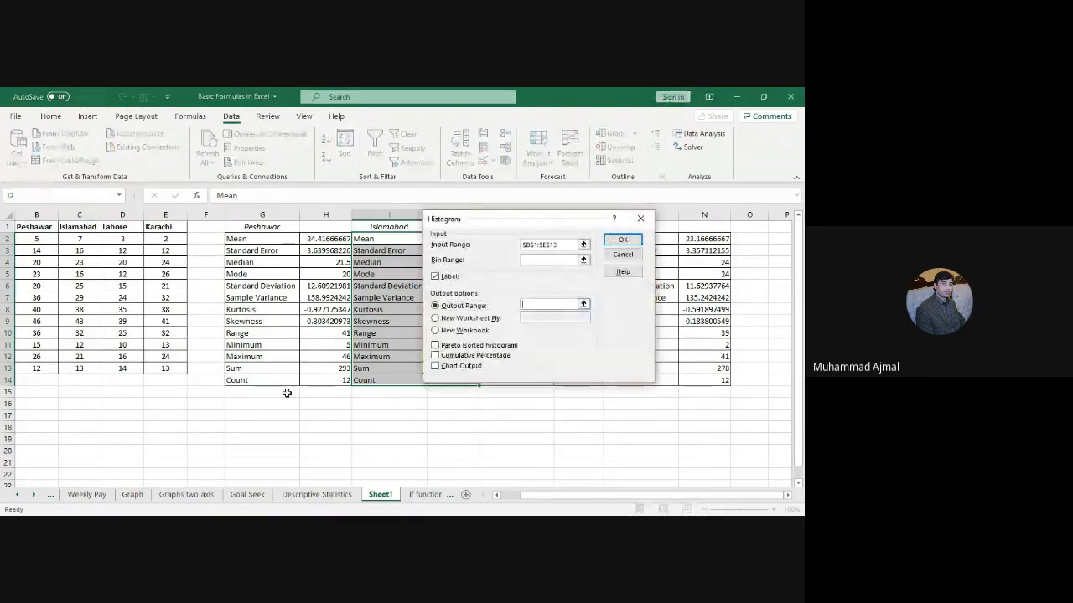
{"action": "left_click", "coordinate": [260, 418]}
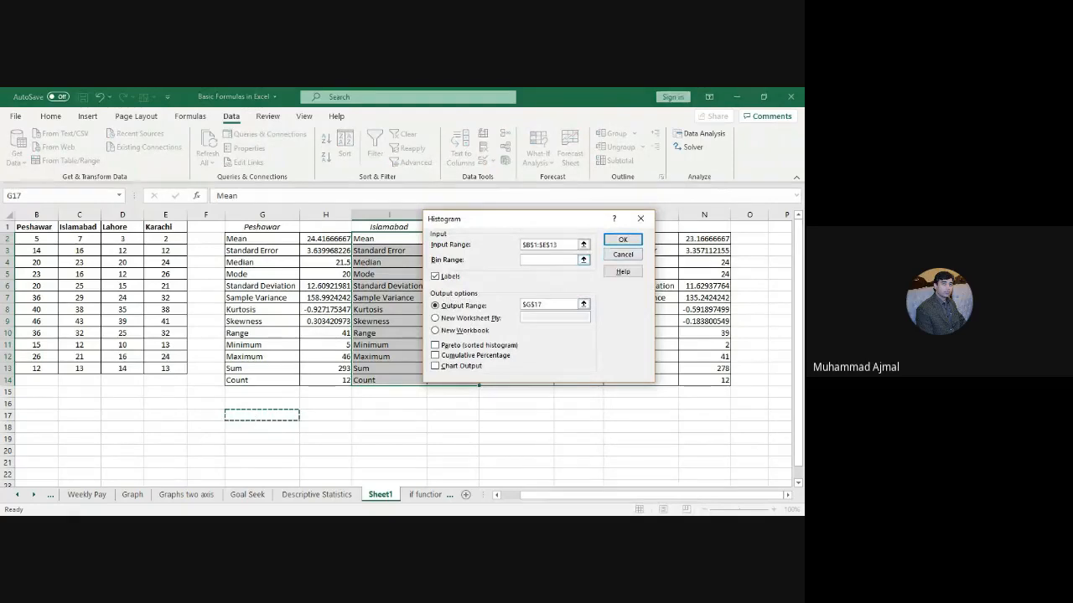
{"action": "left_click", "coordinate": [435, 346]}
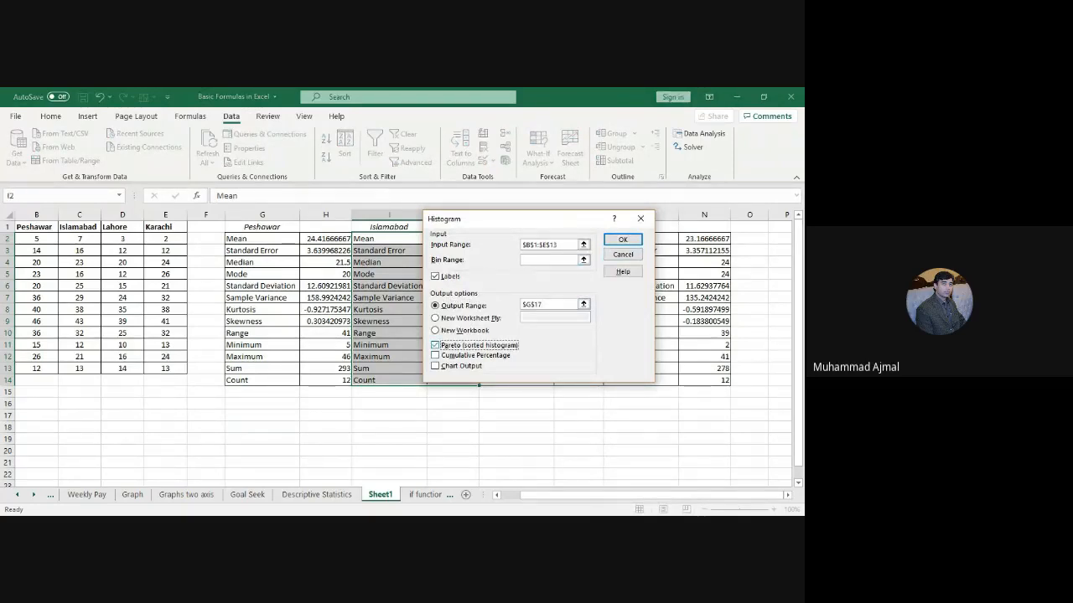
{"action": "left_click", "coordinate": [623, 240]}
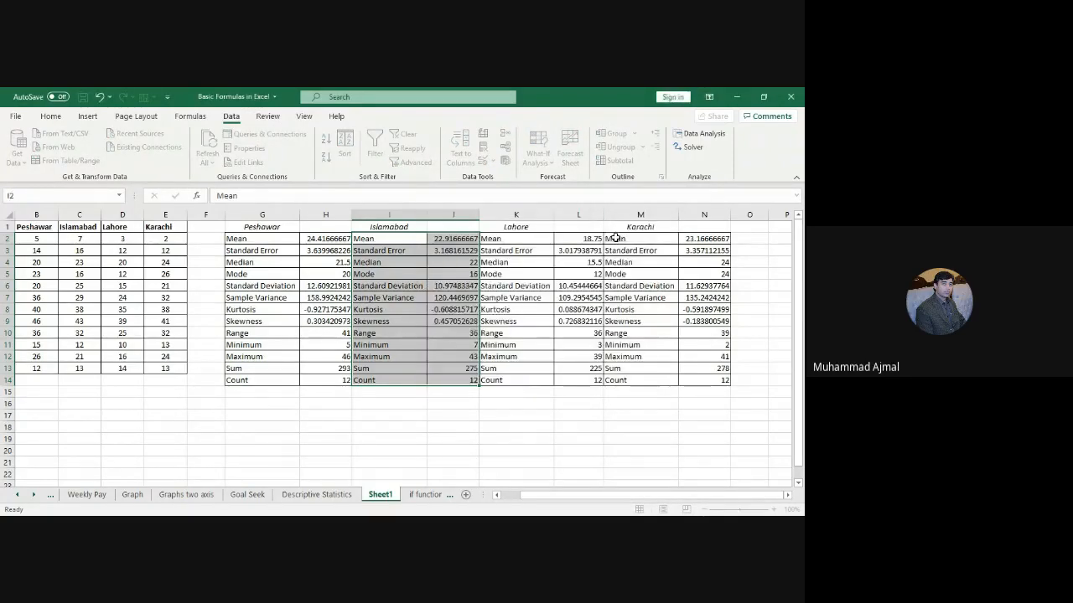
{"action": "key", "text": "Return"}
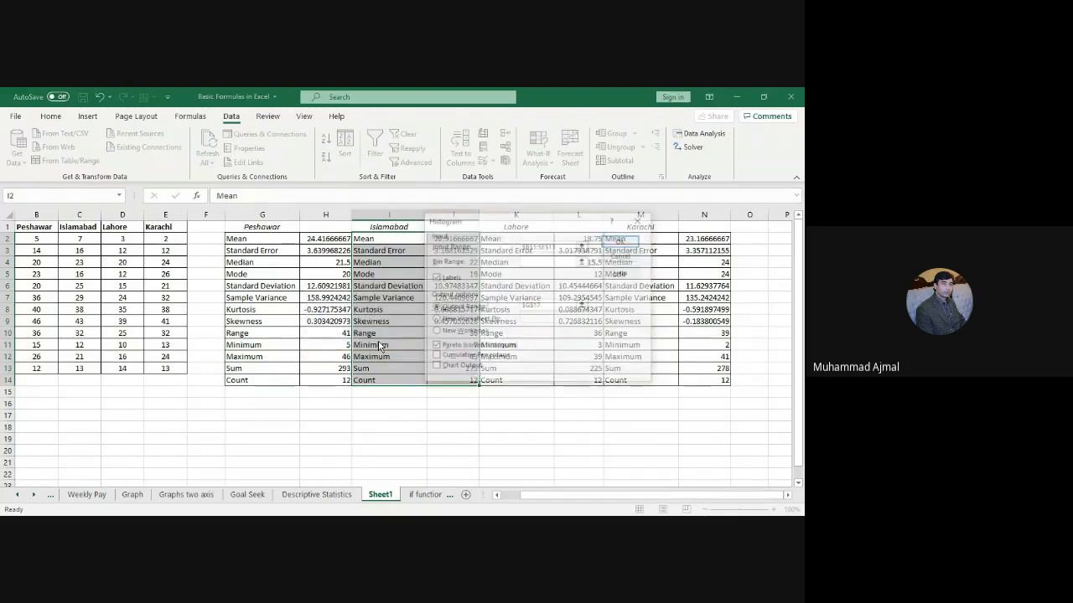
Step: Correct the histogram input to $B$2:$E$13 with Pareto on and create the Bin/Frequency table
{"action": "left_click", "coordinate": [434, 346]}
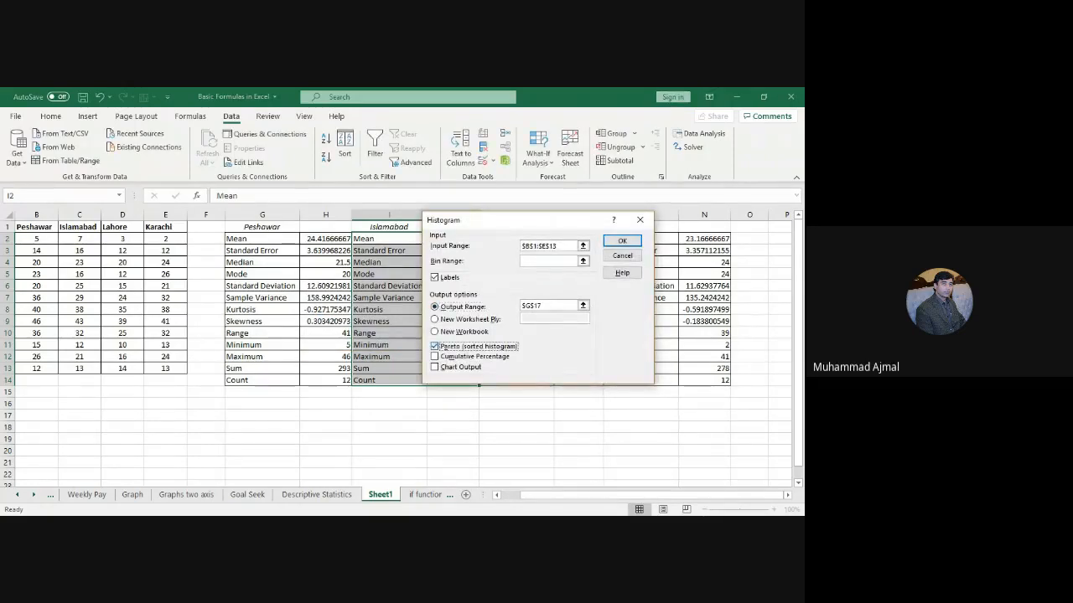
{"action": "key", "text": "Return"}
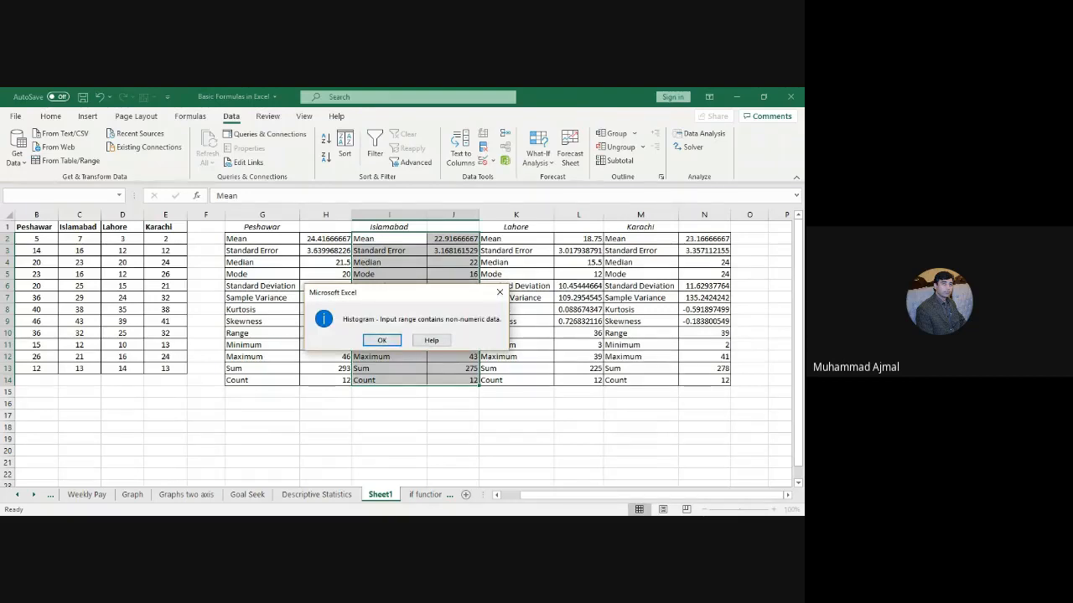
{"action": "key", "text": "Return"}
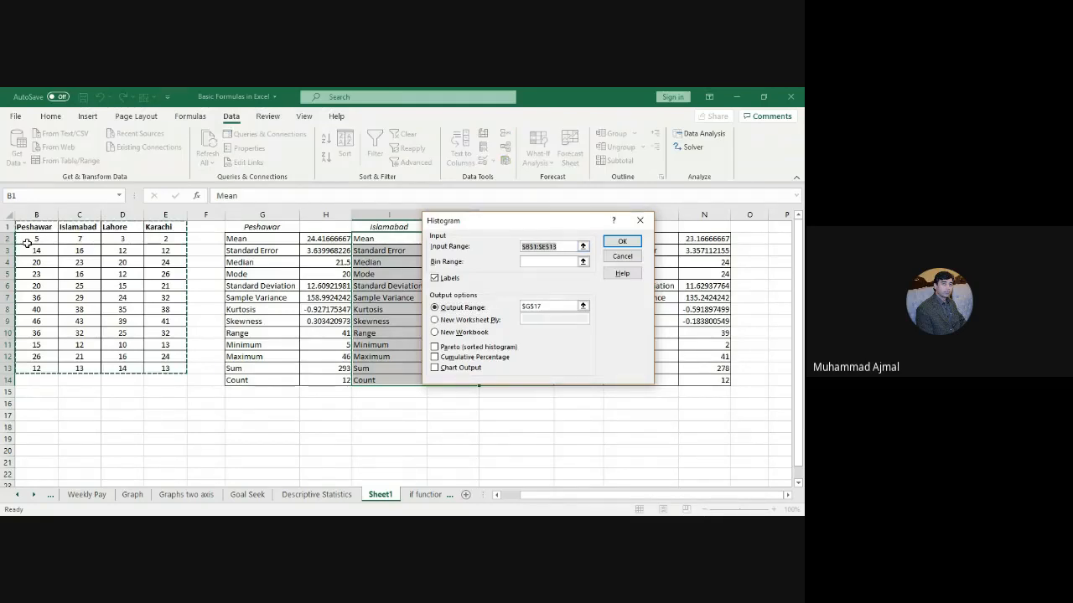
{"action": "left_click_drag", "start_coordinate": [28, 243], "coordinate": [166, 365]}
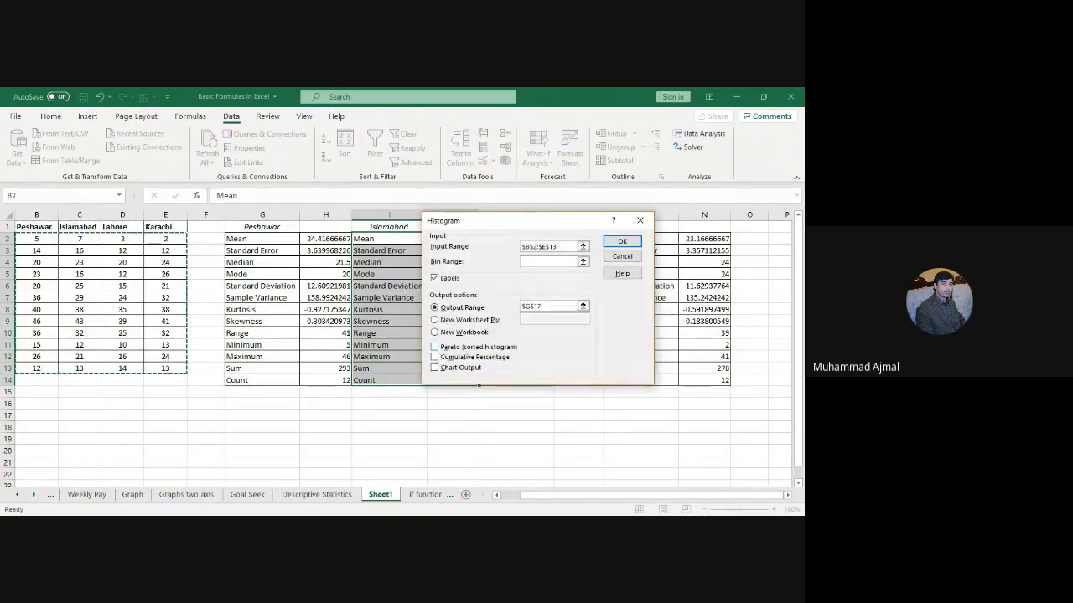
{"action": "left_click", "coordinate": [434, 346]}
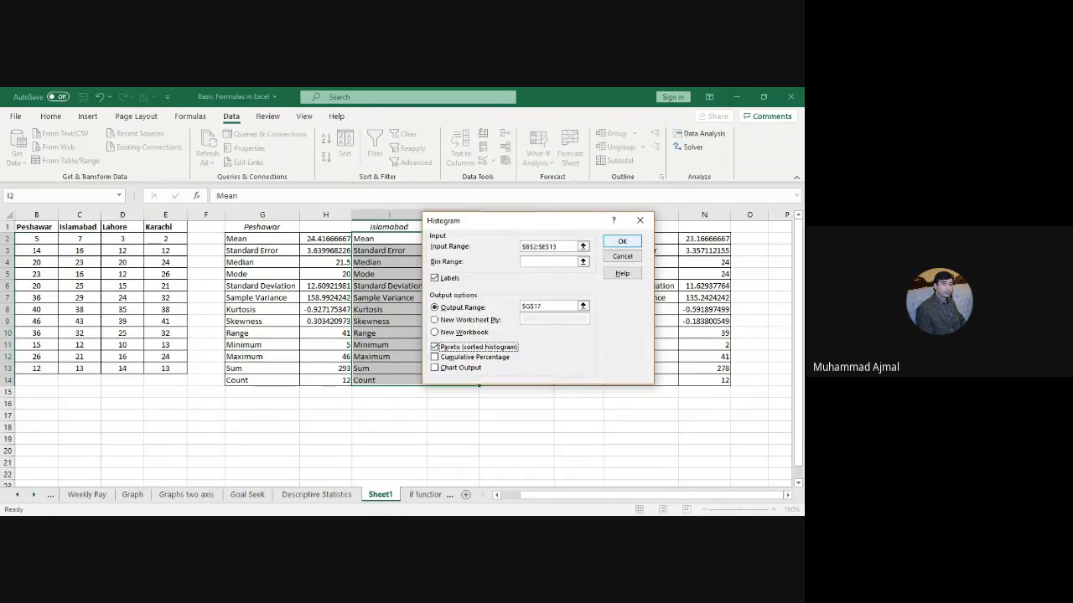
{"action": "left_click", "coordinate": [622, 242]}
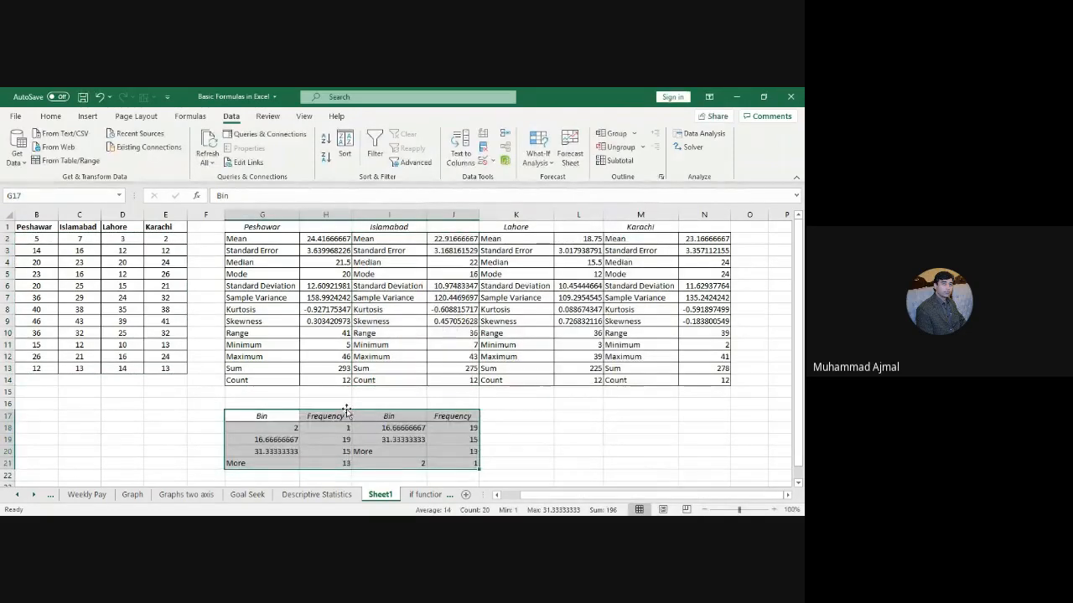
Step: Center-align the Bin/Frequency histogram table in G17:J21
{"action": "scroll", "coordinate": [361, 430], "scroll_direction": "down", "scroll_amount": 1}
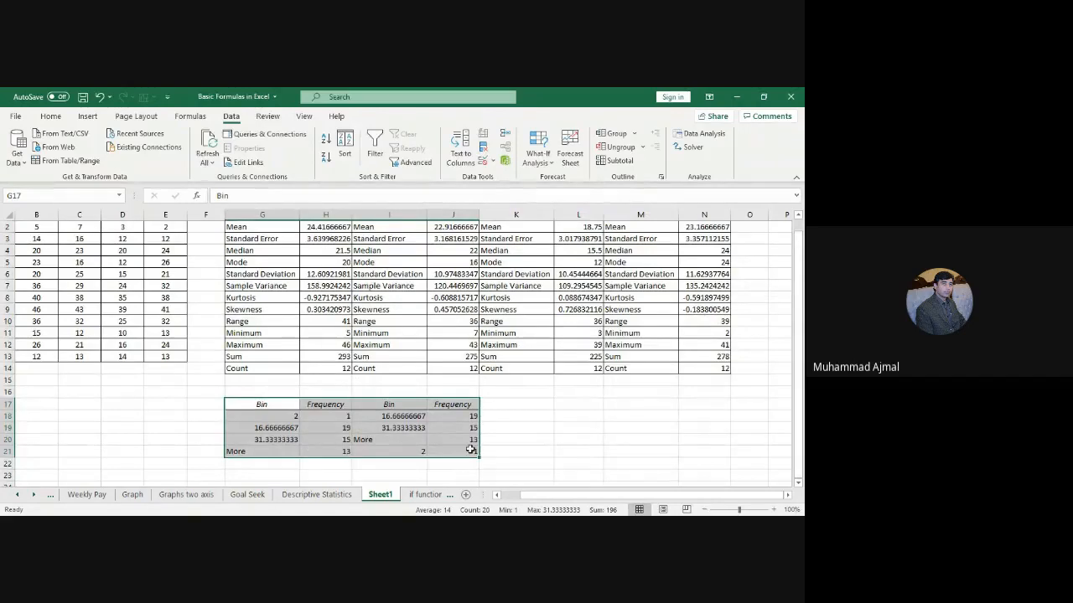
{"action": "left_click_drag", "start_coordinate": [268, 407], "coordinate": [464, 451]}
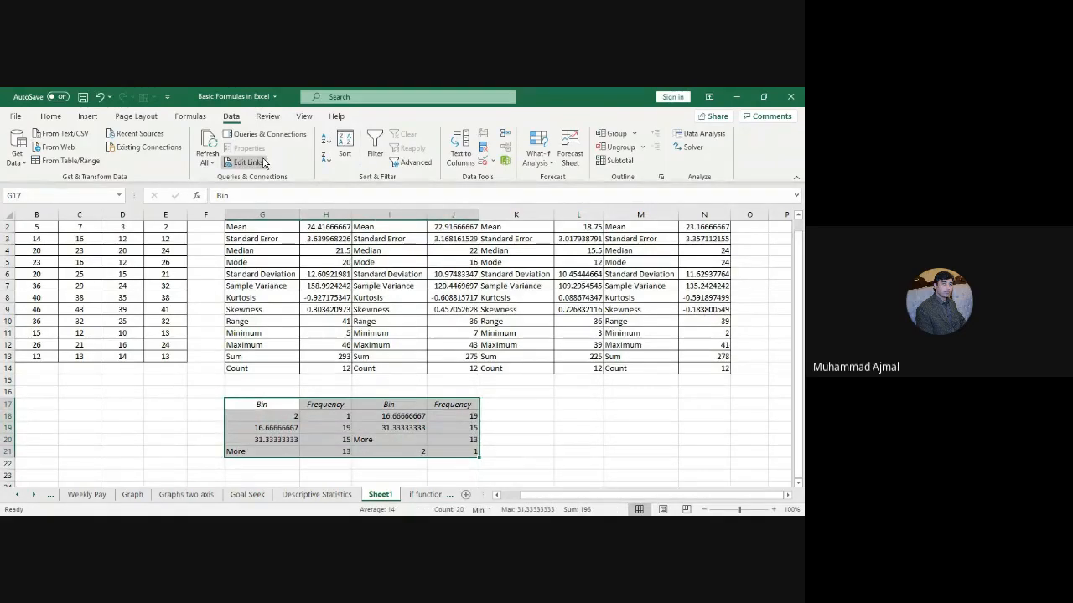
{"action": "left_click", "coordinate": [58, 121]}
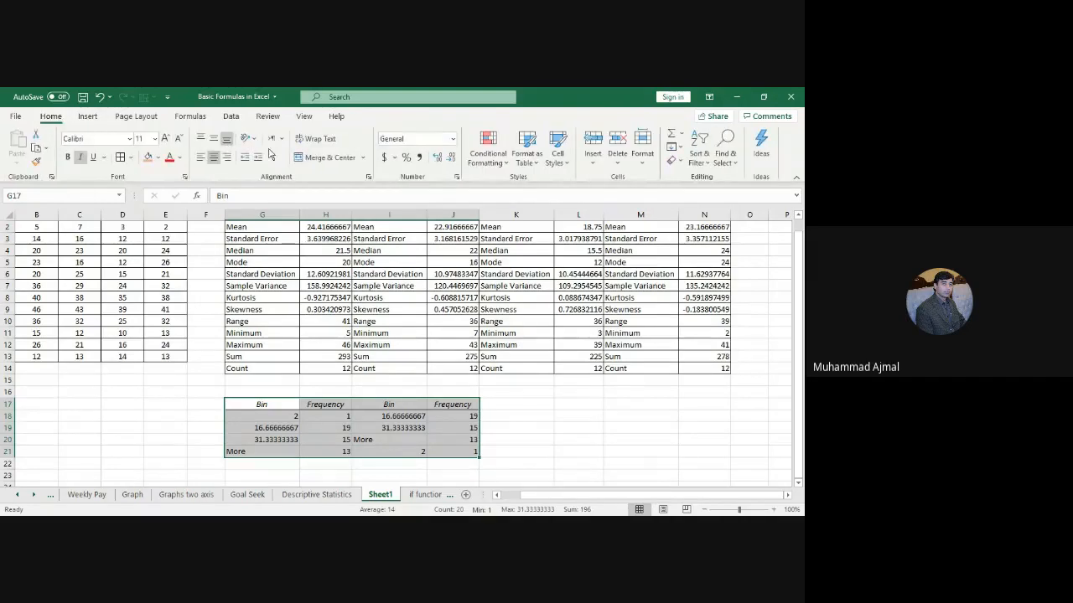
{"action": "left_click", "coordinate": [214, 159]}
{"action": "left_click", "coordinate": [215, 158]}
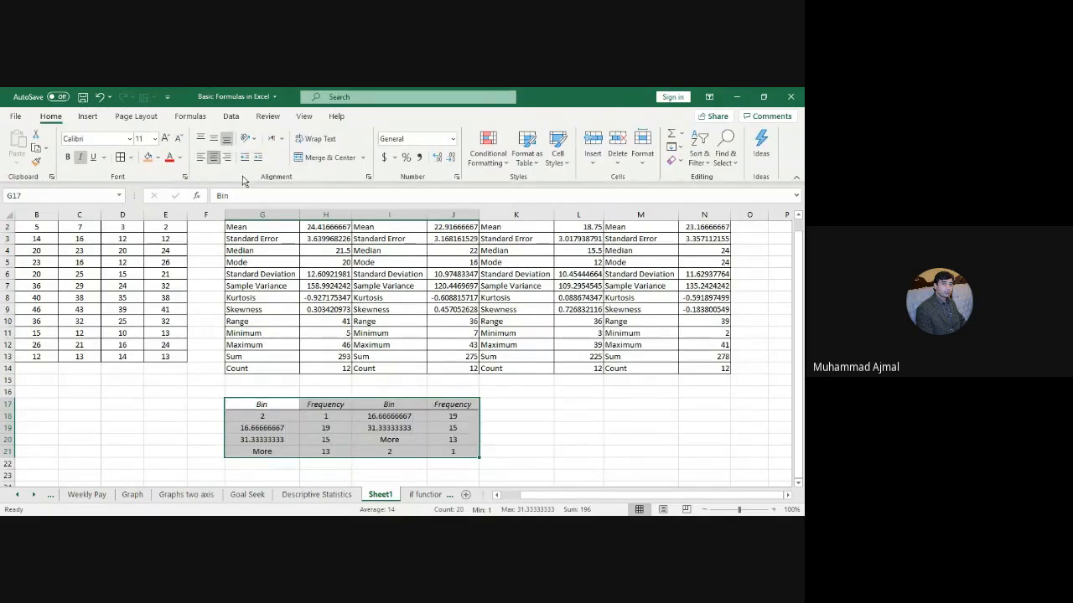
{"action": "left_click", "coordinate": [575, 440]}
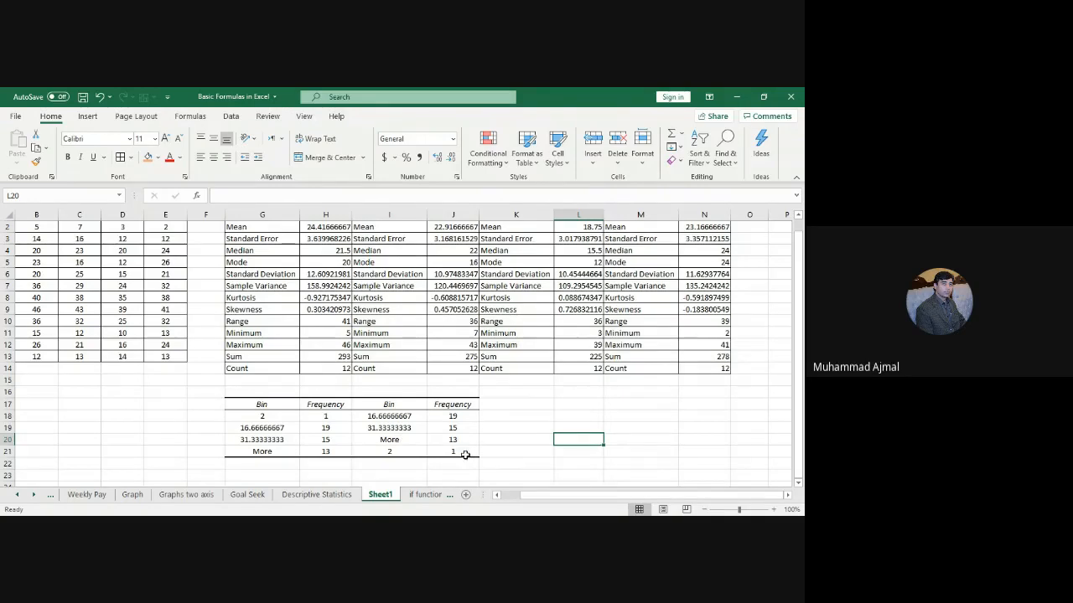
Step: Delete rows 16–23 holding the histogram and switch to the 'if function' sheet
{"action": "left_click_drag", "start_coordinate": [7, 392], "coordinate": [41, 469]}
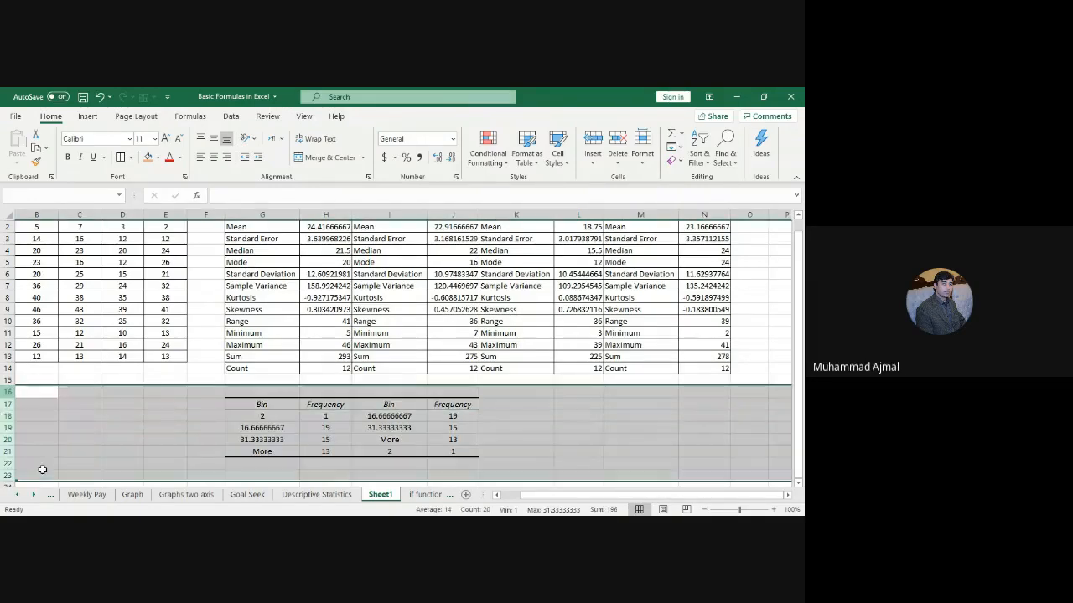
{"action": "right_click", "coordinate": [7, 416]}
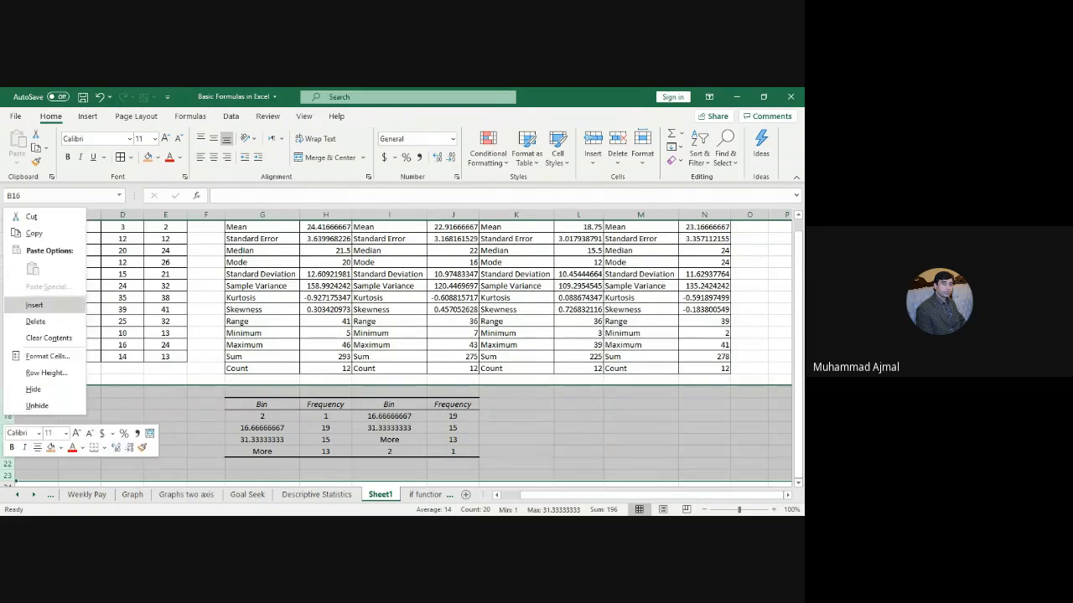
{"action": "left_click", "coordinate": [36, 322]}
{"action": "left_click", "coordinate": [487, 414]}
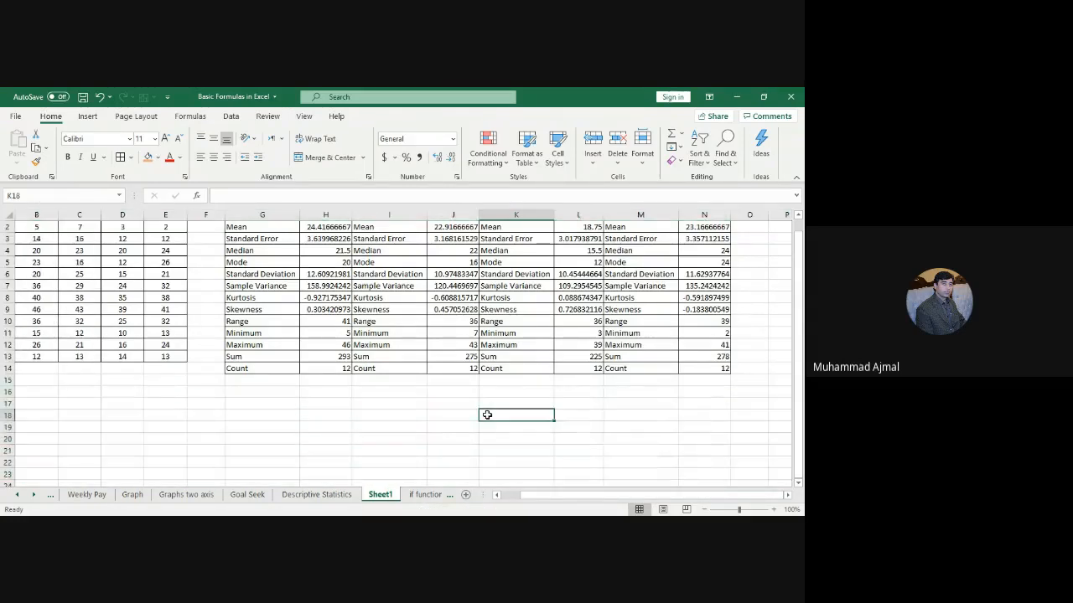
{"action": "scroll", "coordinate": [487, 414], "scroll_direction": "up", "scroll_amount": 1}
{"action": "left_click", "coordinate": [426, 495]}
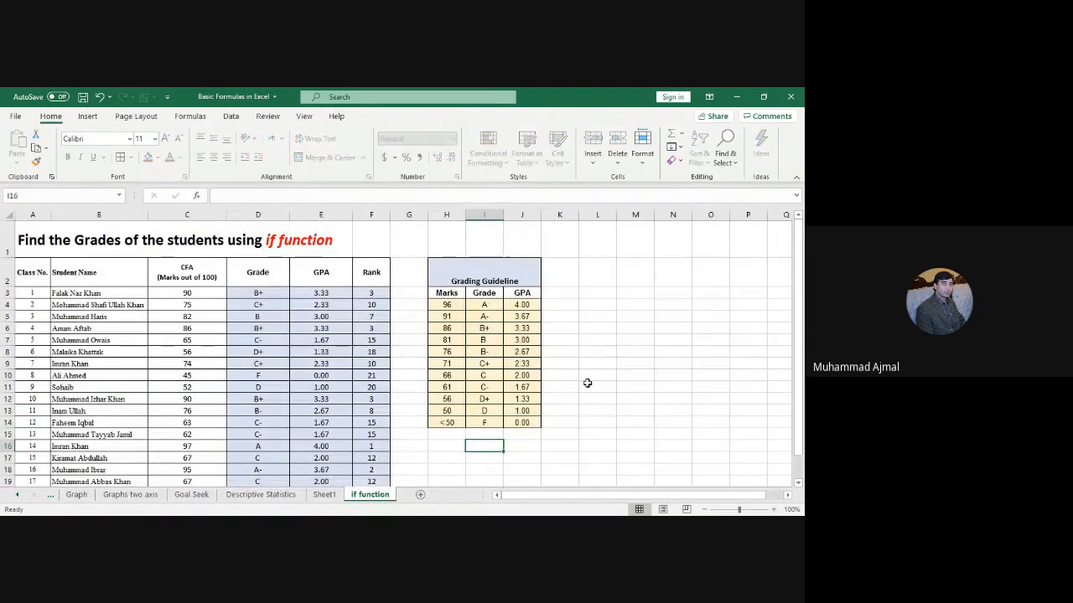
{"action": "mouse_move", "coordinate": [798, 321]}
{"action": "left_mouse_down"}
{"action": "mouse_move", "coordinate": [798, 334]}
{"action": "mouse_move", "coordinate": [797, 312]}
{"action": "left_mouse_up"}
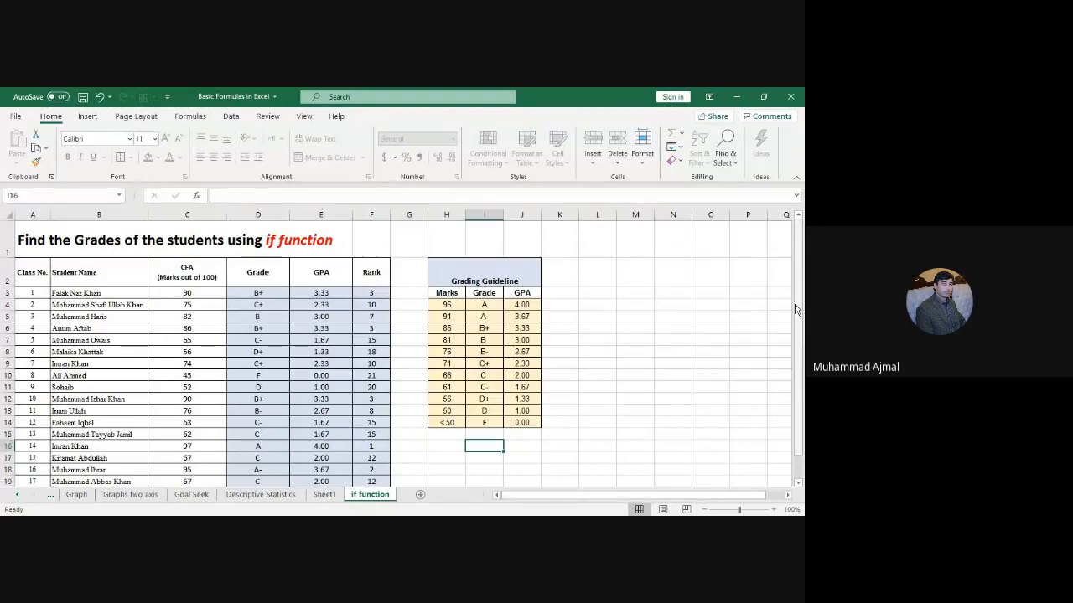
{"action": "left_click_drag", "start_coordinate": [797, 310], "coordinate": [802, 333]}
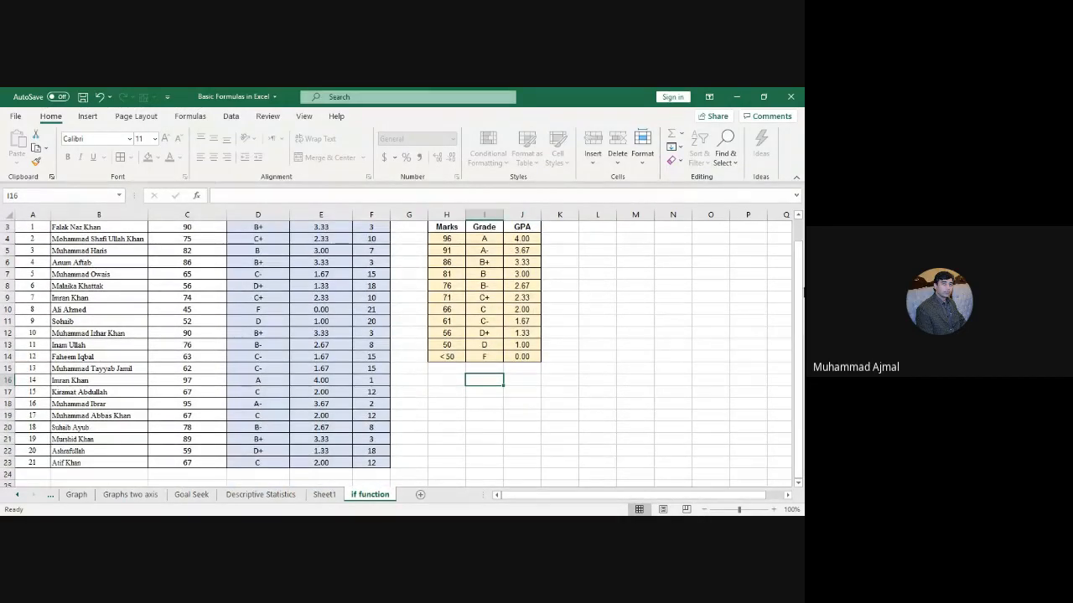
{"action": "scroll", "coordinate": [761, 282], "scroll_direction": "up", "scroll_amount": 1}
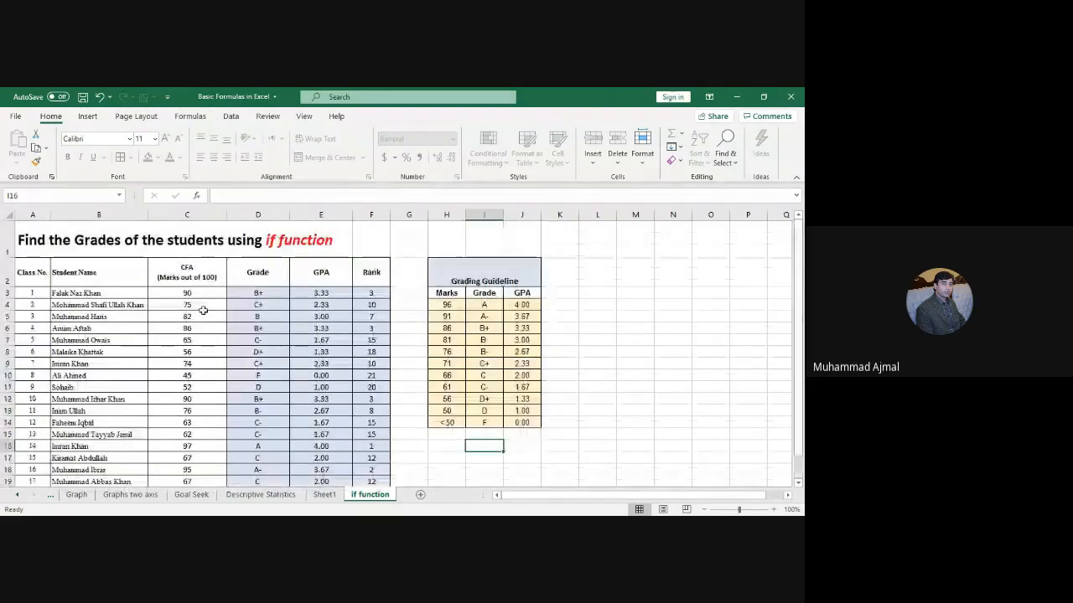
{"action": "left_click_drag", "start_coordinate": [106, 292], "coordinate": [101, 474]}
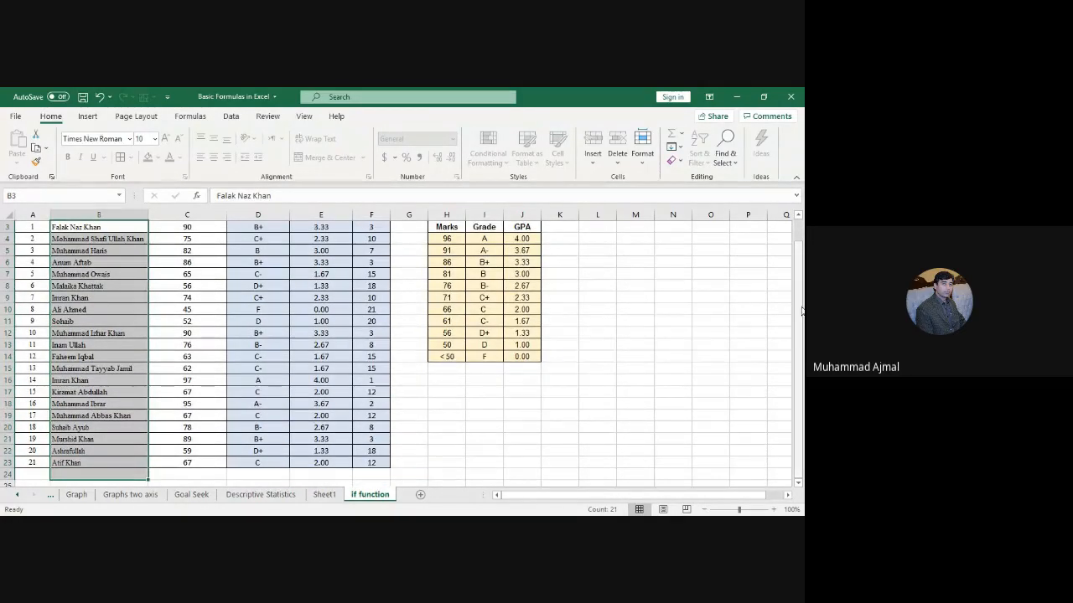
{"action": "scroll", "coordinate": [787, 307], "scroll_direction": "up", "scroll_amount": 1}
{"action": "left_click", "coordinate": [188, 295]}
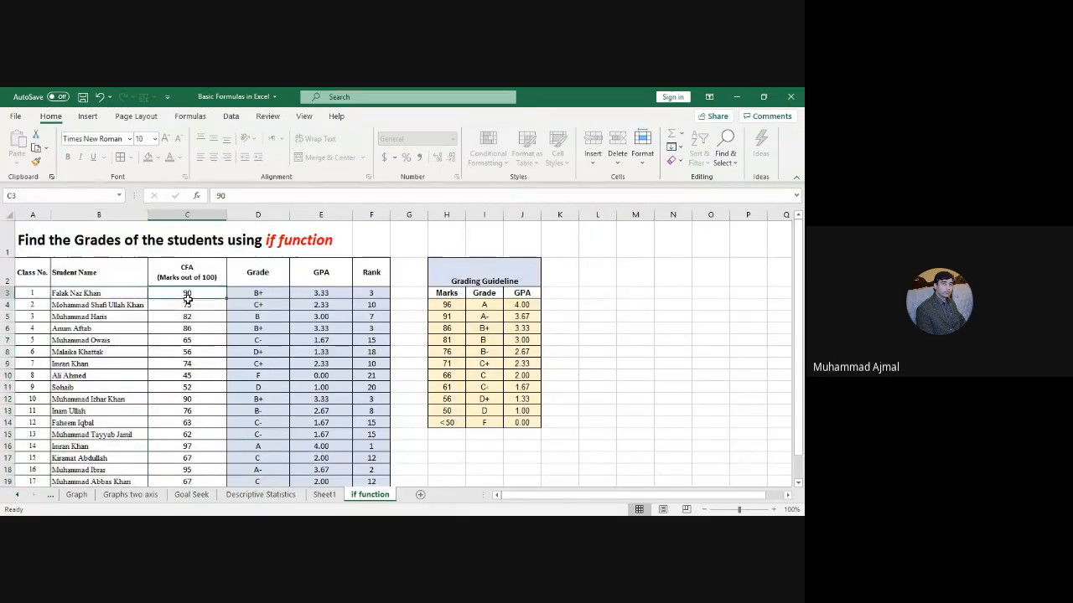
{"action": "left_click_drag", "start_coordinate": [187, 296], "coordinate": [190, 464]}
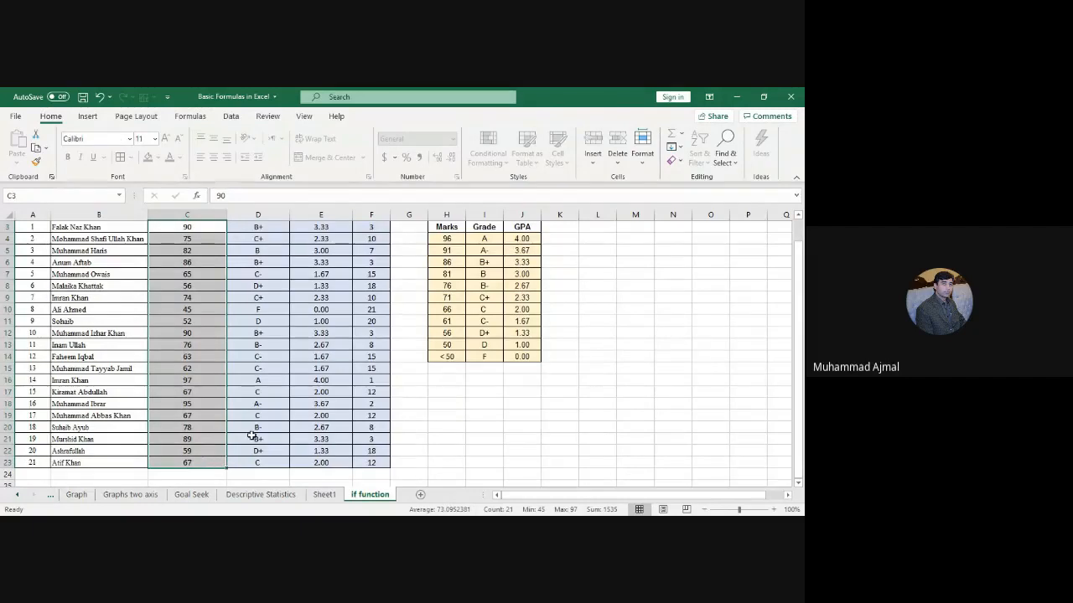
{"action": "scroll", "coordinate": [252, 436], "scroll_direction": "up", "scroll_amount": 1}
{"action": "left_click", "coordinate": [188, 293]}
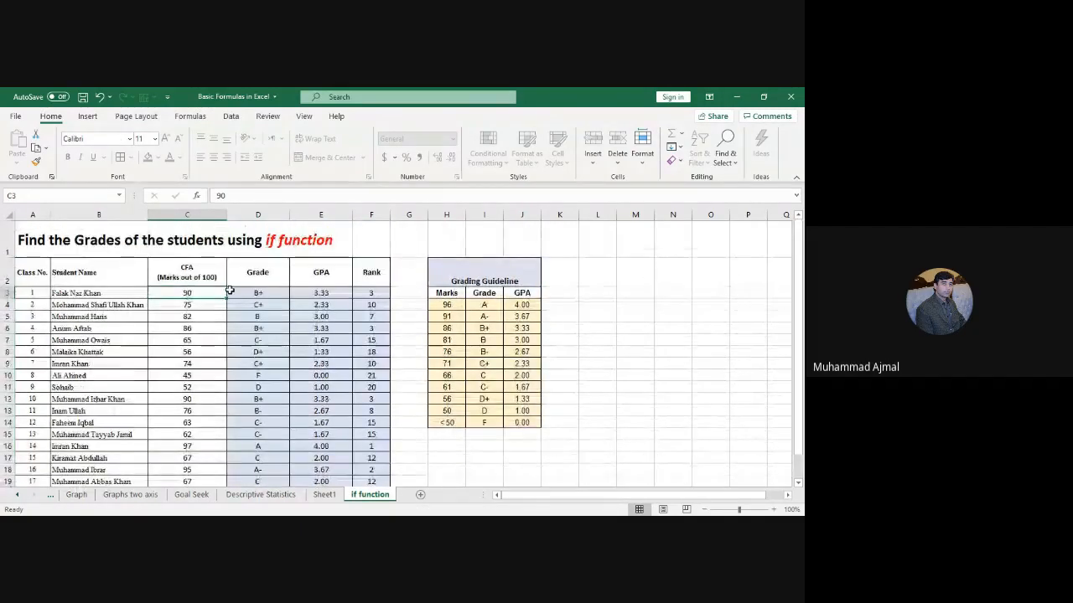
{"action": "left_click", "coordinate": [256, 292]}
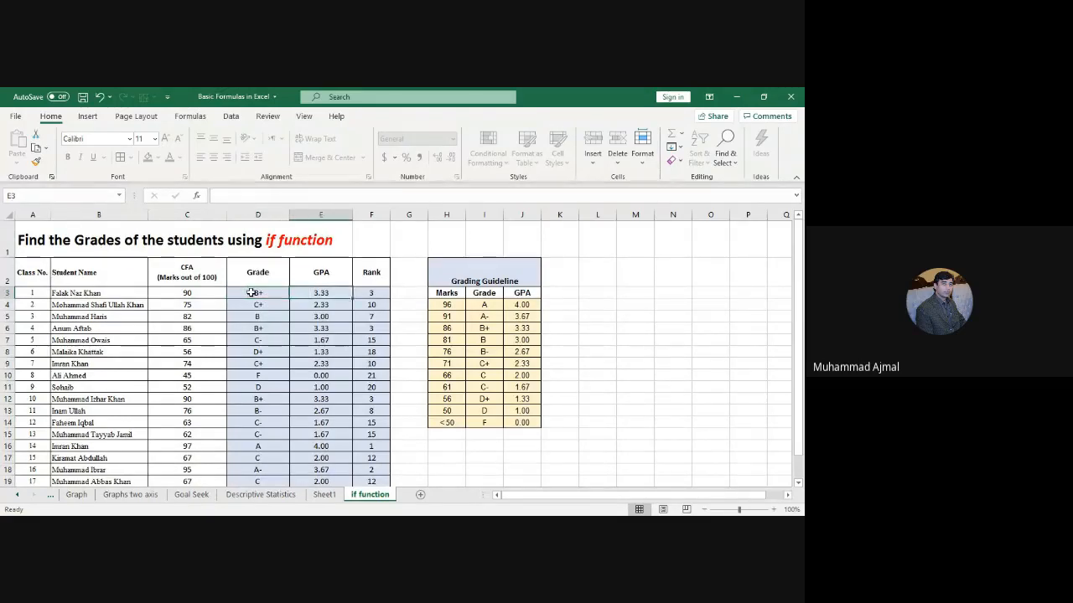
{"action": "key", "text": "Down"}
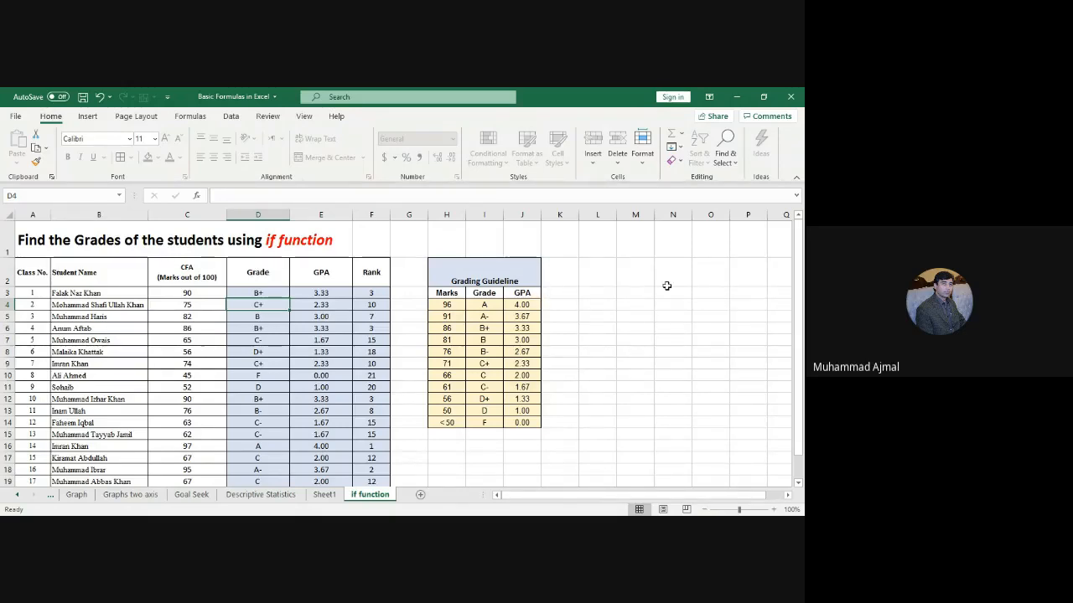
Step: Unprotect the 'if function' sheet by entering its password
{"action": "left_click", "coordinate": [643, 163]}
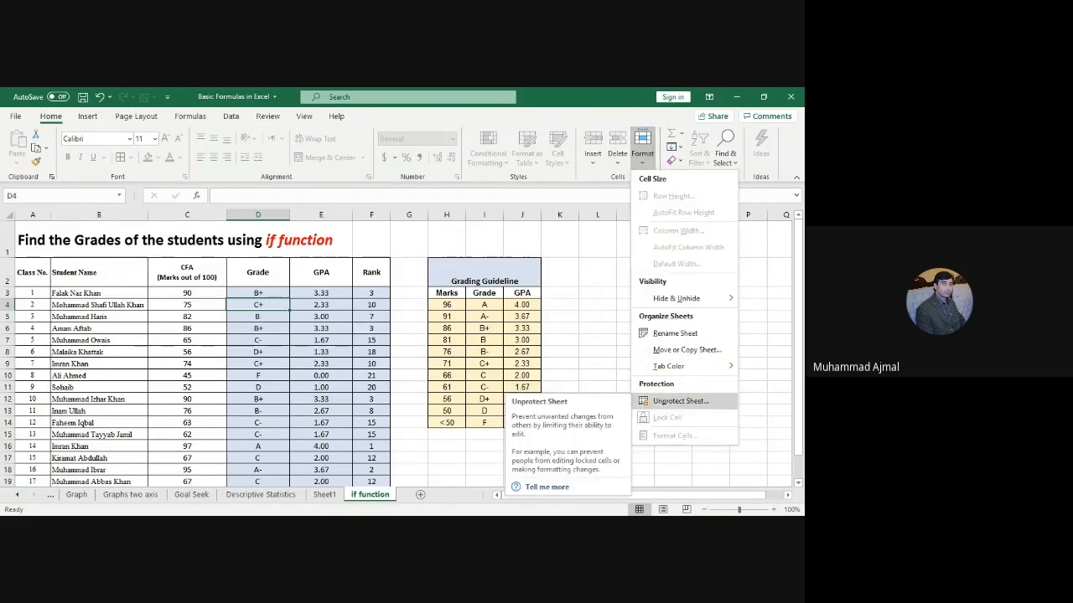
{"action": "left_click", "coordinate": [679, 400]}
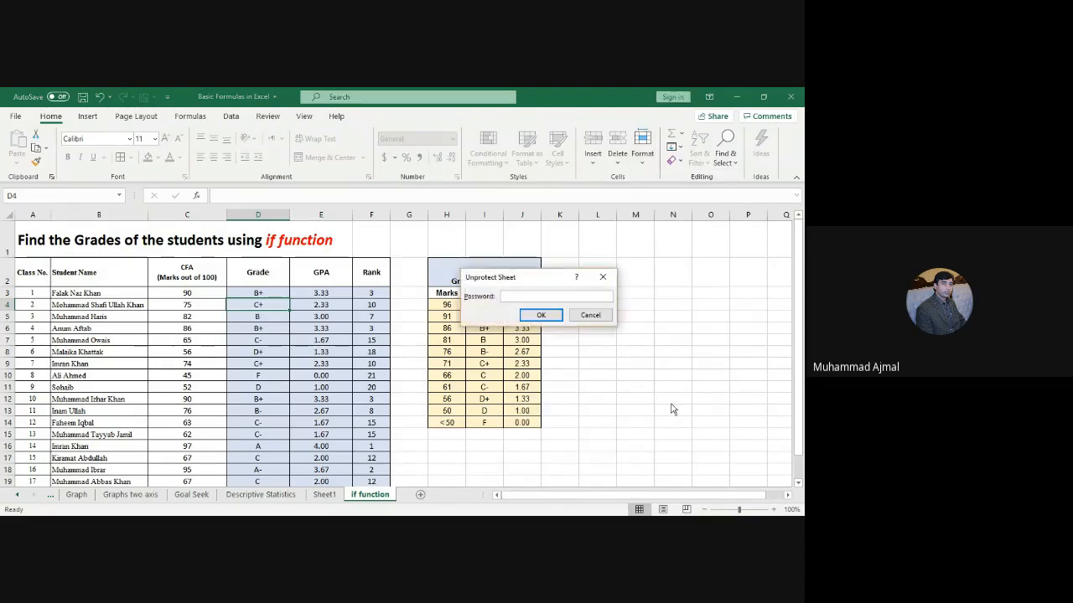
{"action": "type", "text": "1"}
{"action": "key", "text": "Return"}
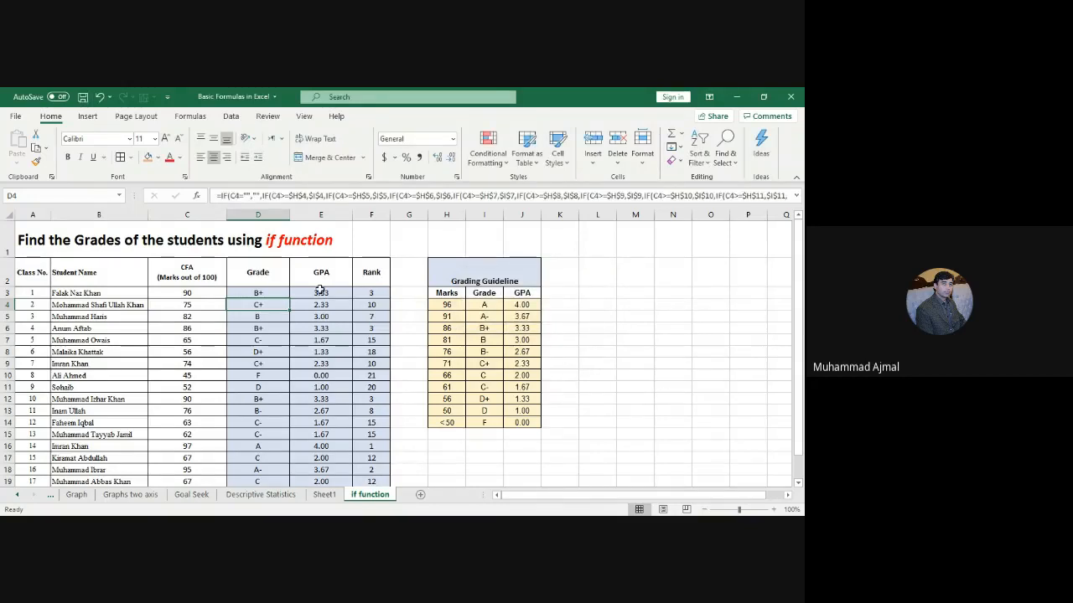
Step: Review the D3 grade formula and the guideline mapping marks 96 to <50 onto grades A–F
{"action": "left_click", "coordinate": [249, 292]}
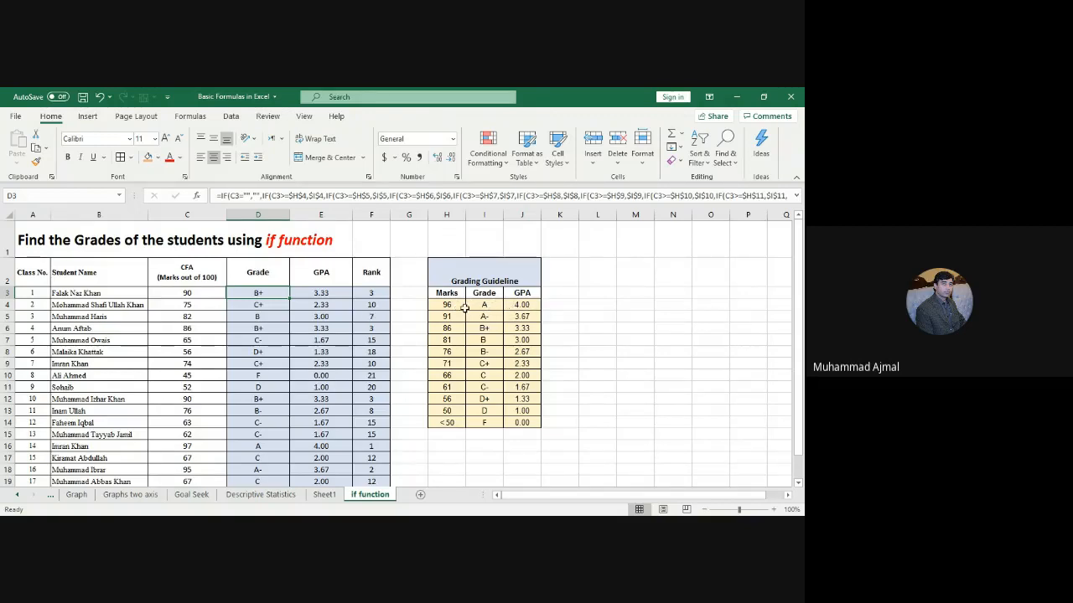
{"action": "left_click", "coordinate": [486, 314]}
{"action": "left_click", "coordinate": [486, 330]}
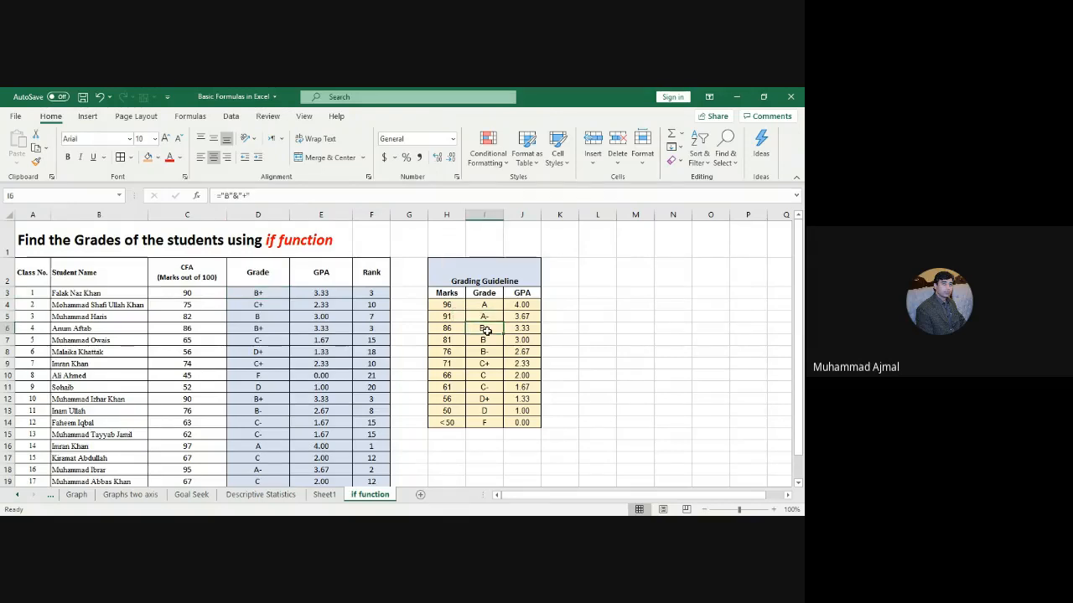
{"action": "left_click", "coordinate": [486, 342]}
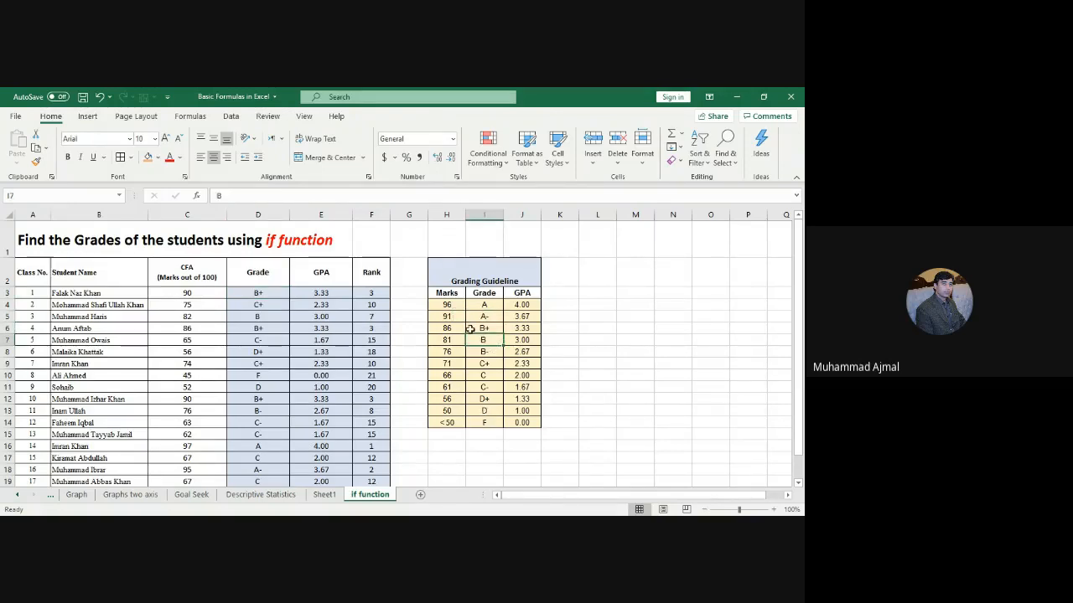
{"action": "left_click_drag", "start_coordinate": [453, 303], "coordinate": [488, 422]}
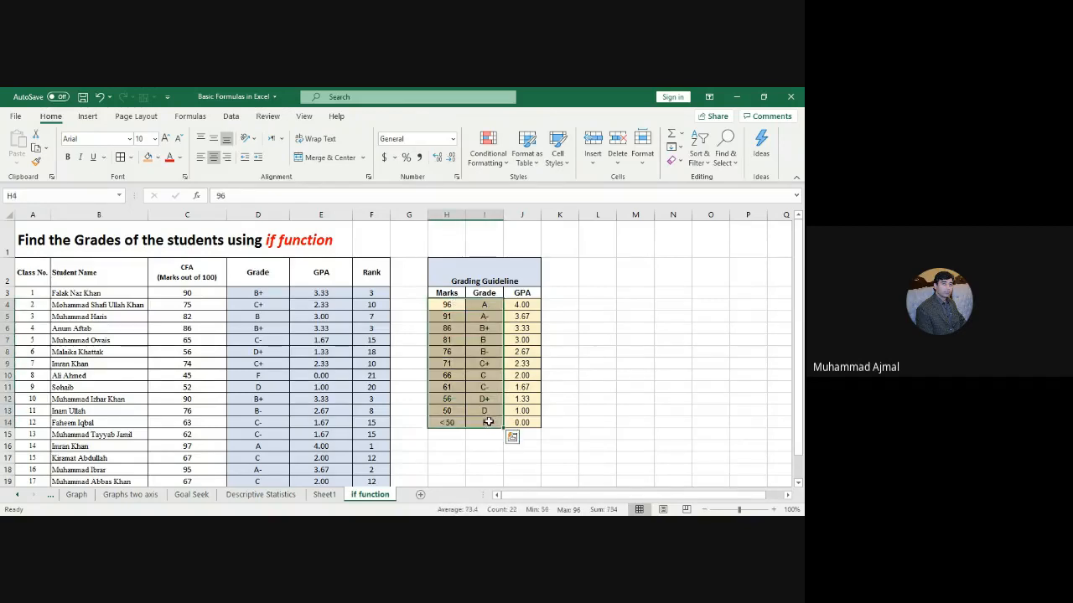
{"action": "left_click", "coordinate": [463, 305]}
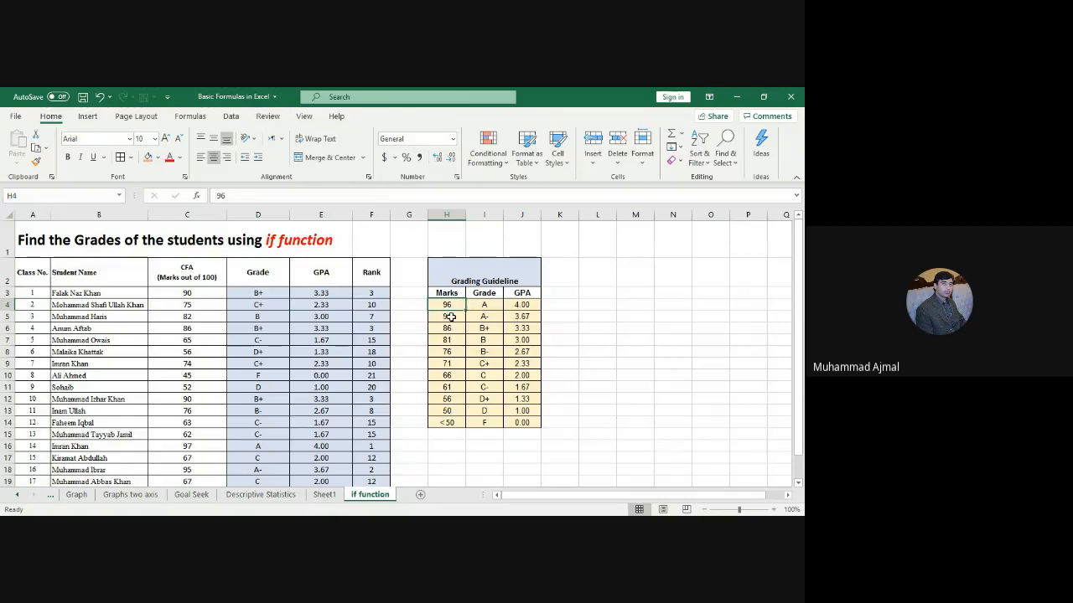
{"action": "left_click", "coordinate": [451, 317]}
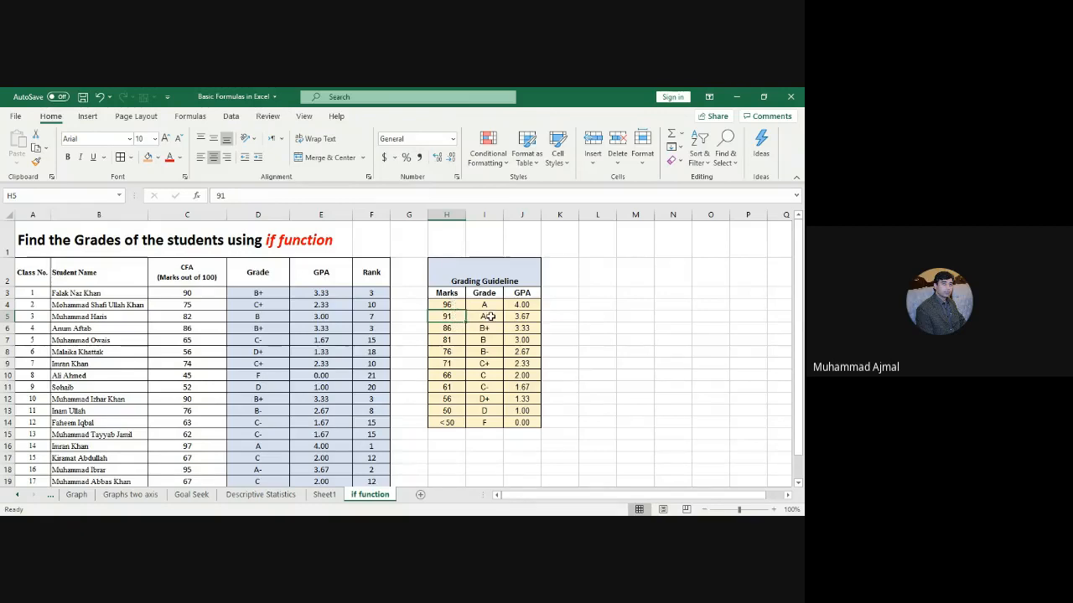
{"action": "left_click", "coordinate": [490, 318]}
{"action": "left_click", "coordinate": [448, 305]}
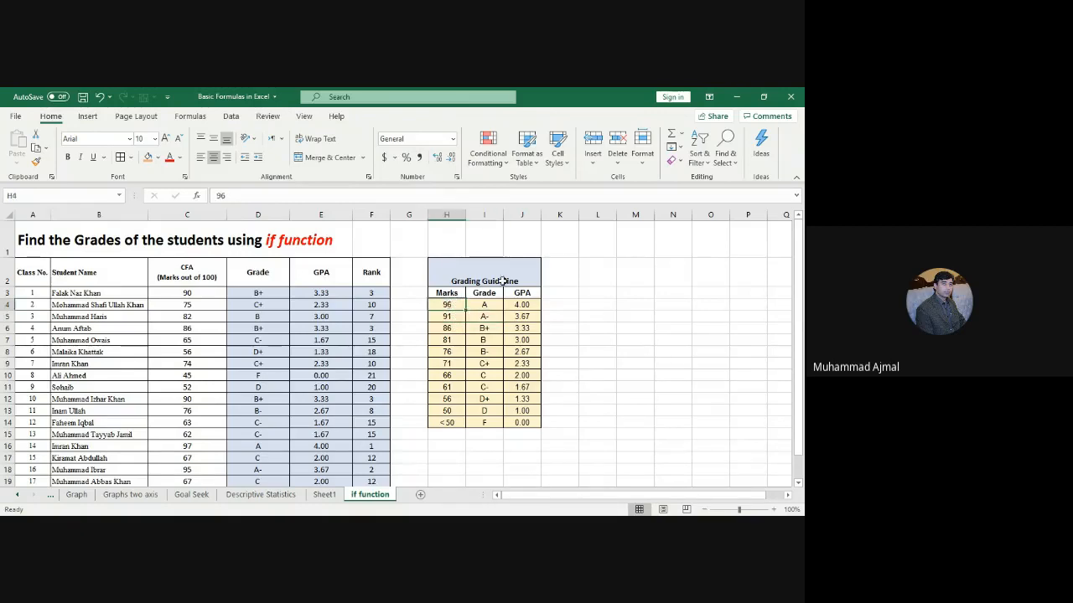
{"action": "left_click", "coordinate": [491, 305]}
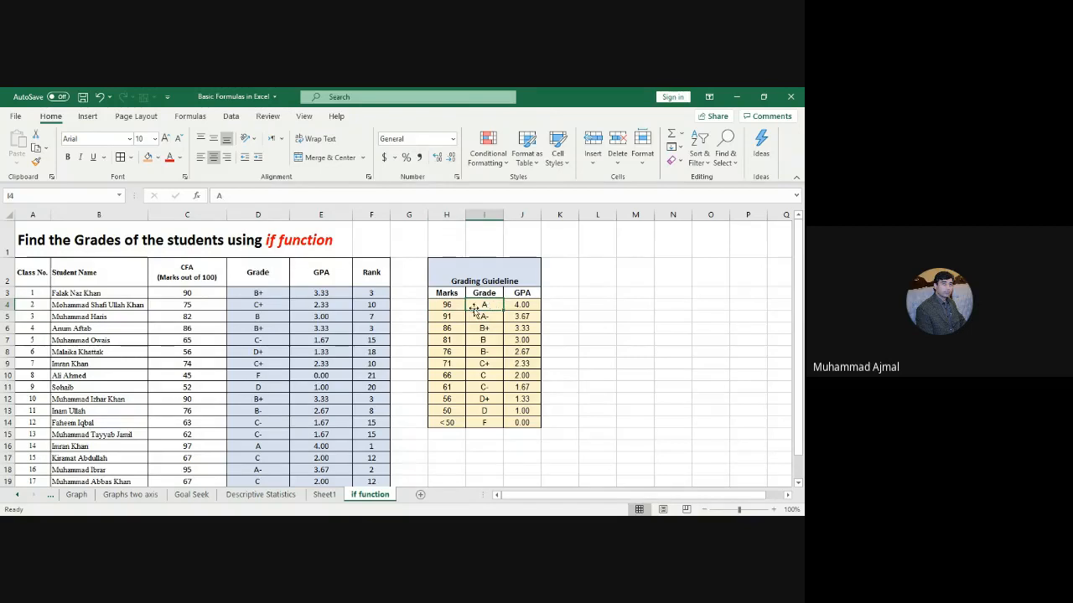
Step: Move the Grading Guideline table from H2:J14 to M2:O14
{"action": "left_click", "coordinate": [527, 305]}
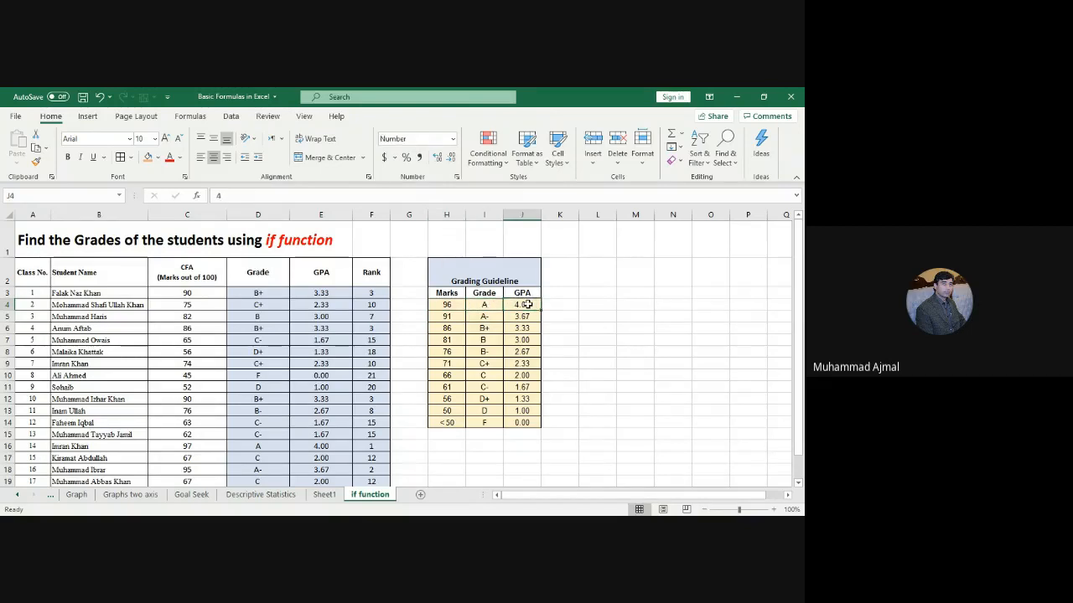
{"action": "left_click", "coordinate": [465, 279]}
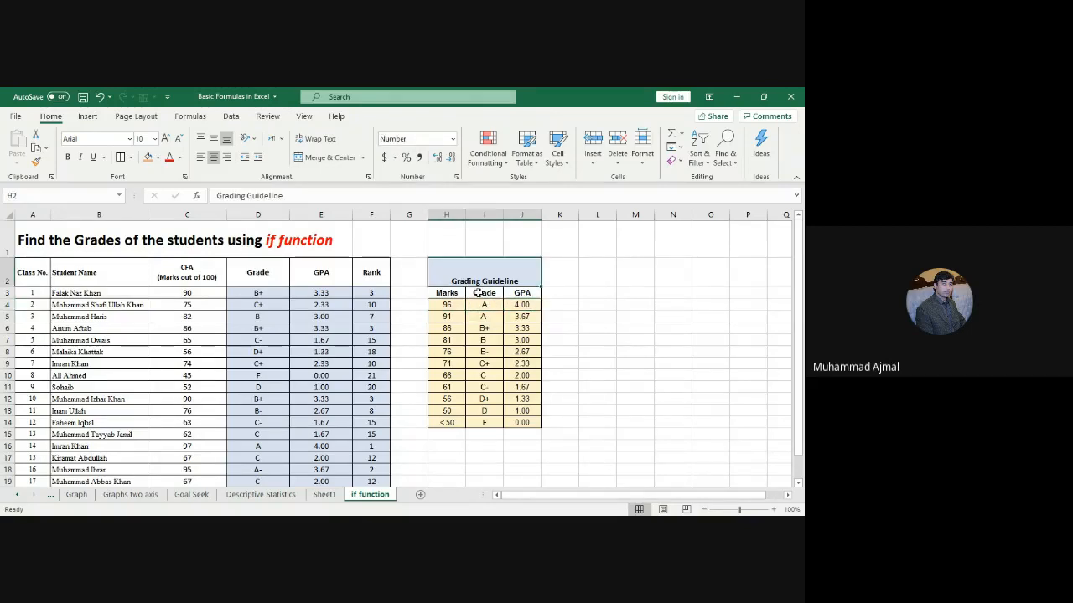
{"action": "left_click_drag", "start_coordinate": [478, 293], "coordinate": [527, 423]}
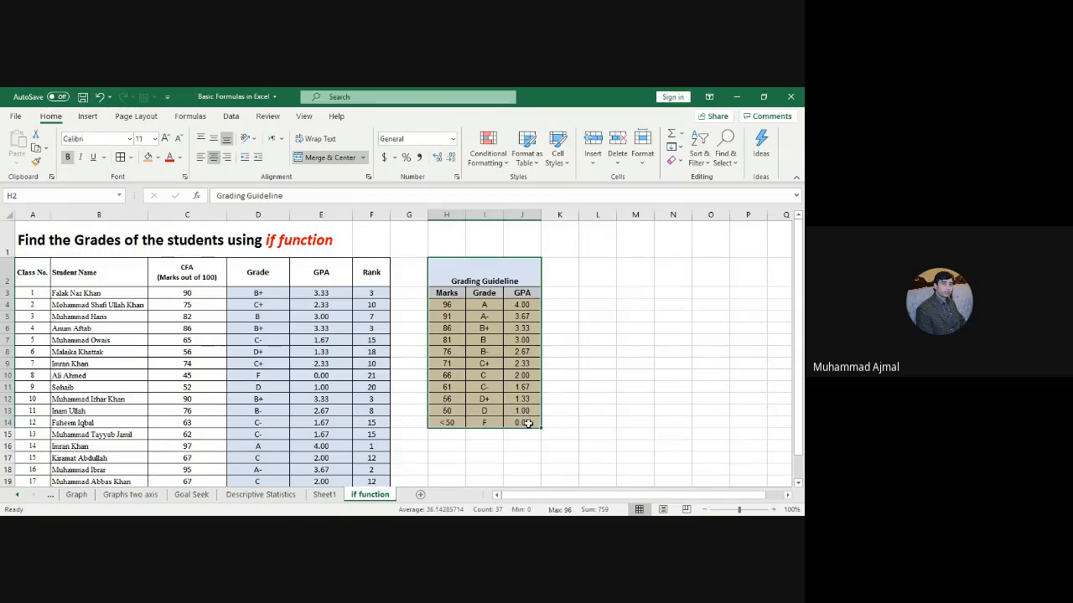
{"action": "left_click", "coordinate": [683, 395]}
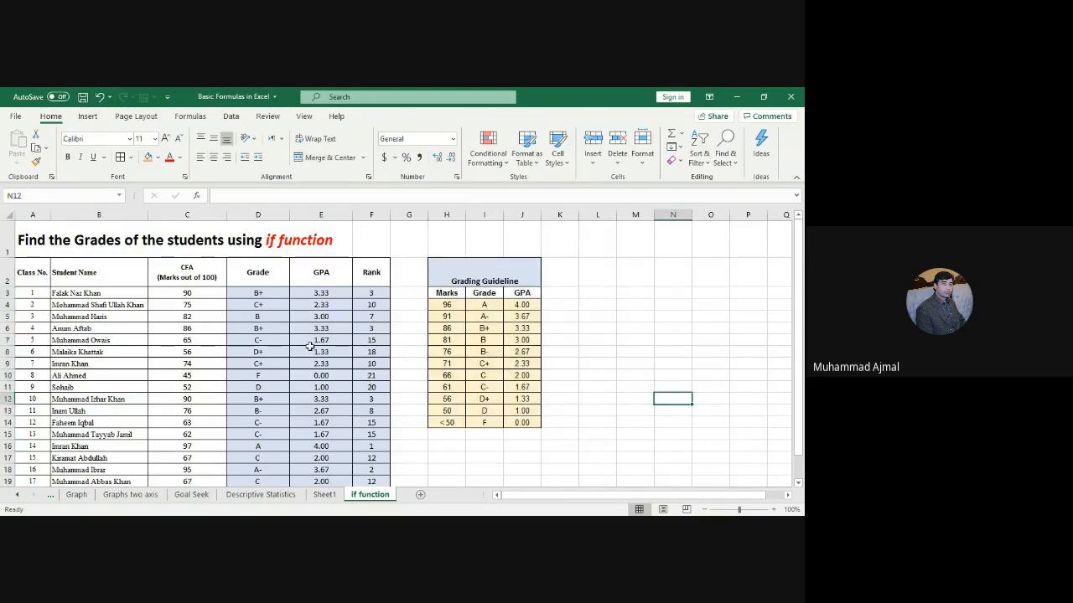
{"action": "left_click", "coordinate": [428, 266]}
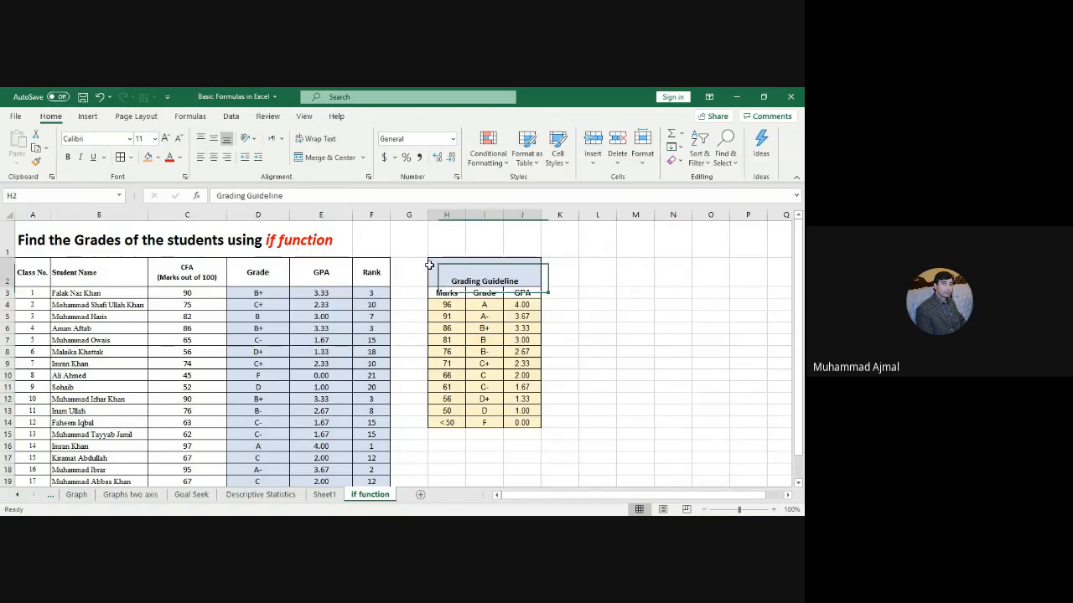
{"action": "left_click_drag", "start_coordinate": [429, 265], "coordinate": [496, 425]}
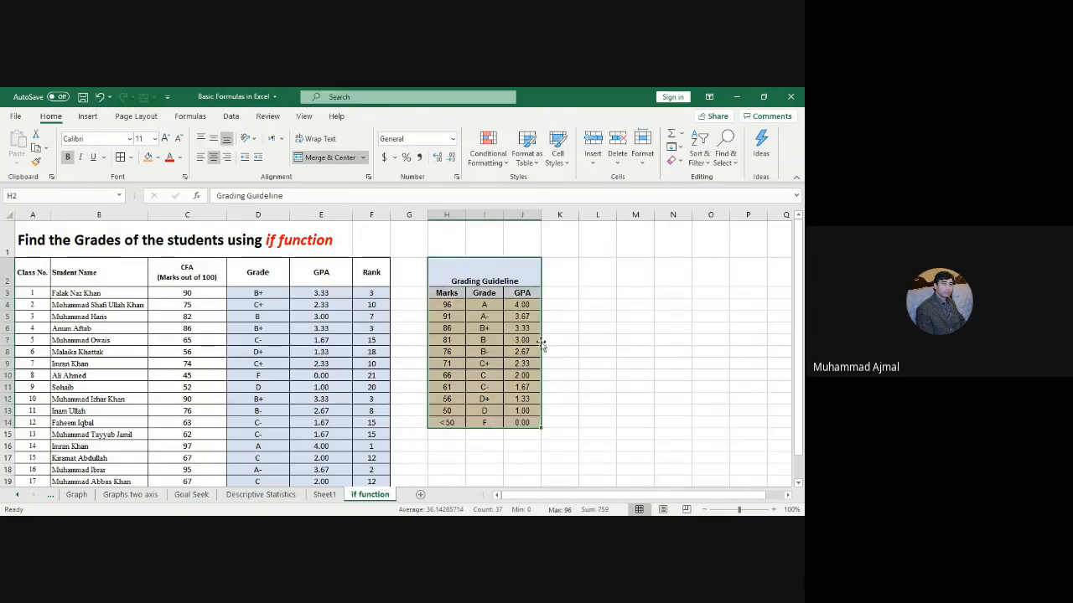
{"action": "left_click_drag", "start_coordinate": [542, 344], "coordinate": [699, 344]}
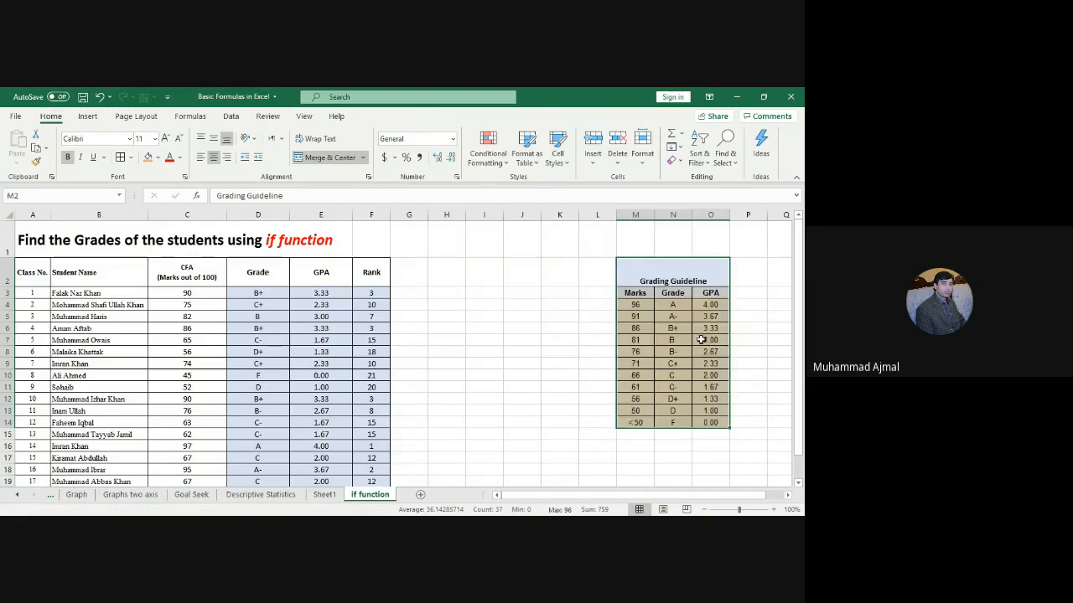
Step: Copy the Grade, GPA and Rank headers from D2:F2
{"action": "left_click", "coordinate": [504, 317]}
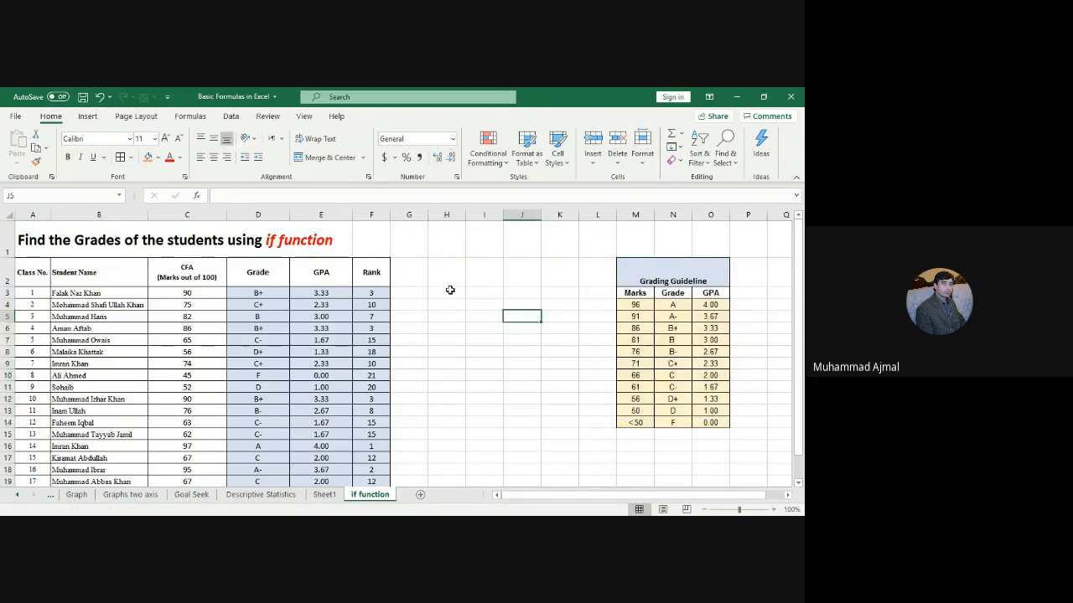
{"action": "left_click_drag", "start_coordinate": [260, 268], "coordinate": [367, 277]}
{"action": "key", "text": "ctrl+c"}
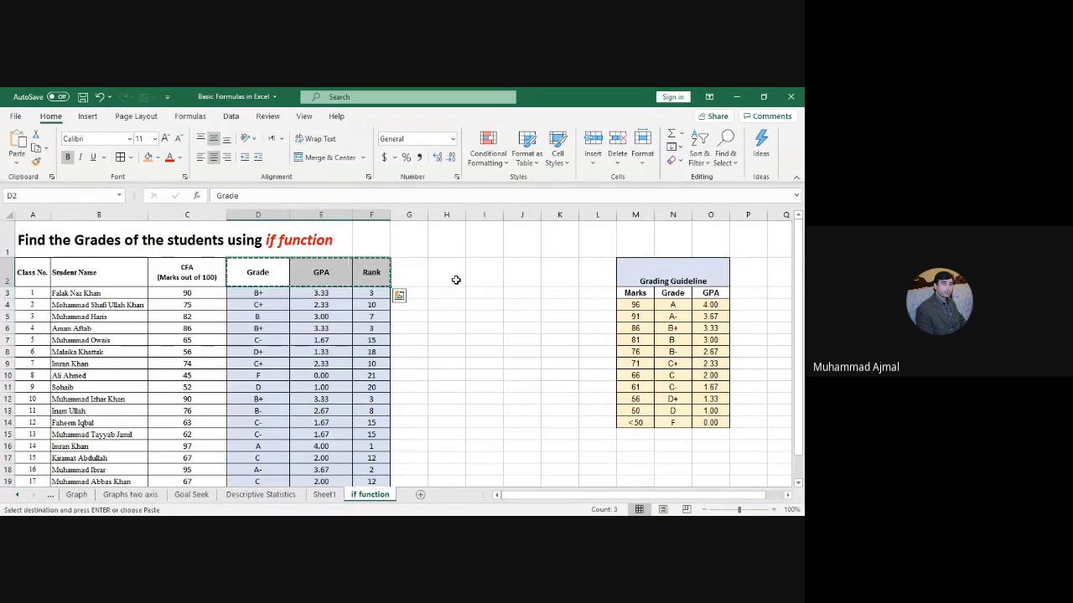
Step: Paste the Grade, GPA and Rank headers into H2:J2 and clear the copy marquee
{"action": "left_click", "coordinate": [454, 279]}
{"action": "key", "text": "ctrl+v"}
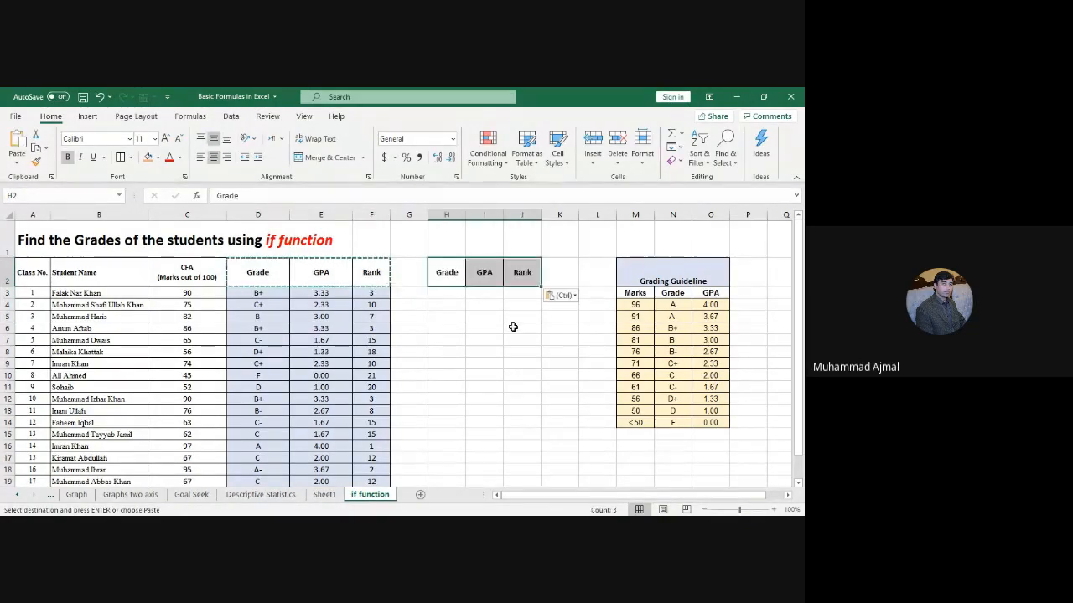
{"action": "left_click", "coordinate": [513, 327]}
{"action": "left_click", "coordinate": [456, 295]}
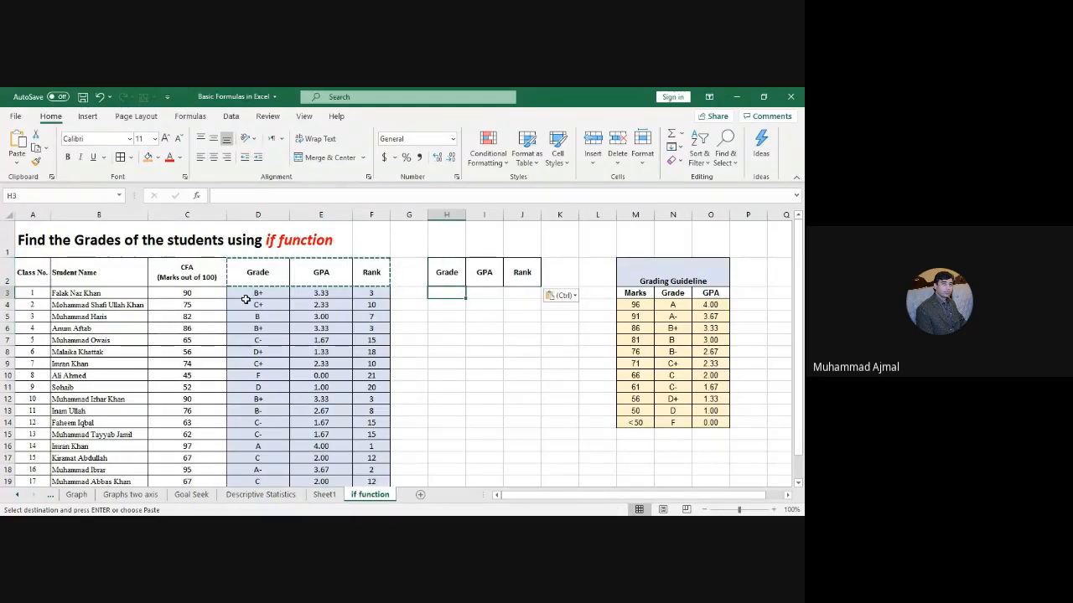
{"action": "key", "text": "Escape"}
Step: Check D3's grade formula, then start an IF formula in H3 on C3 and cancel it
{"action": "left_click", "coordinate": [276, 290]}
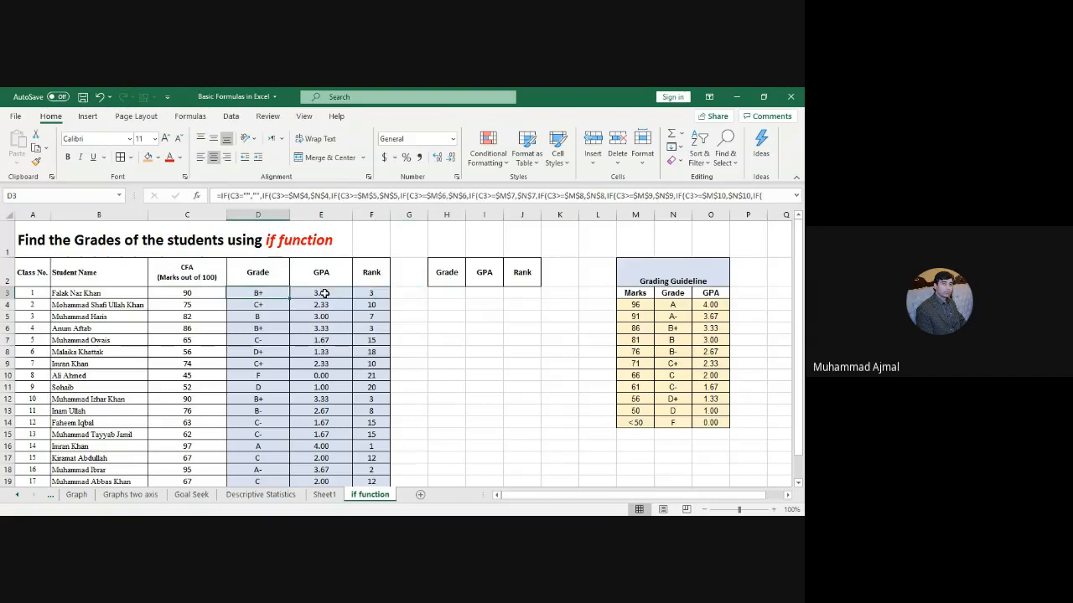
{"action": "left_click", "coordinate": [452, 294]}
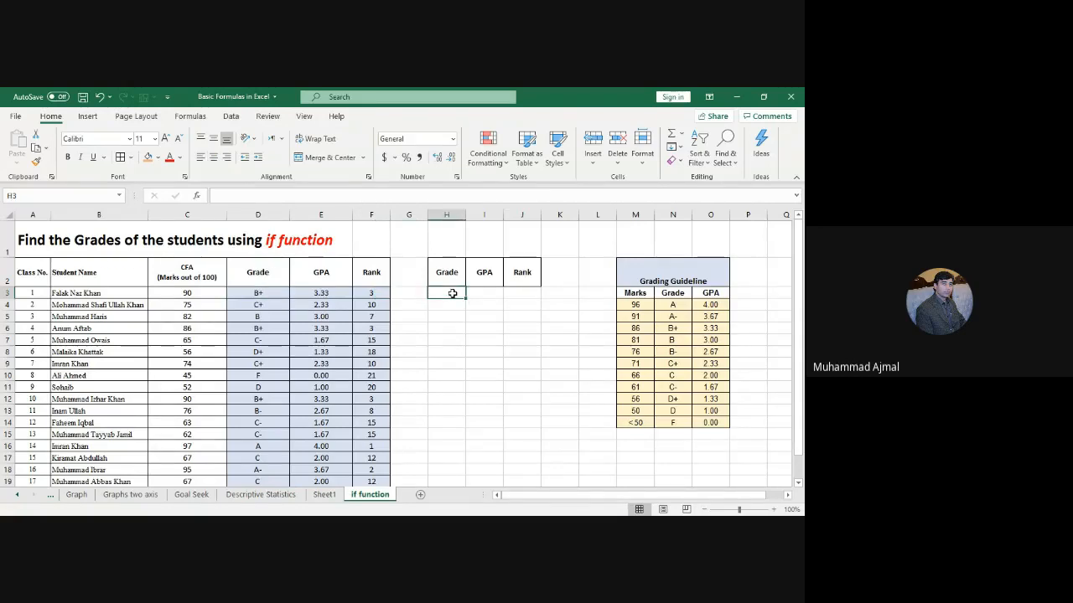
{"action": "type", "text": "="}
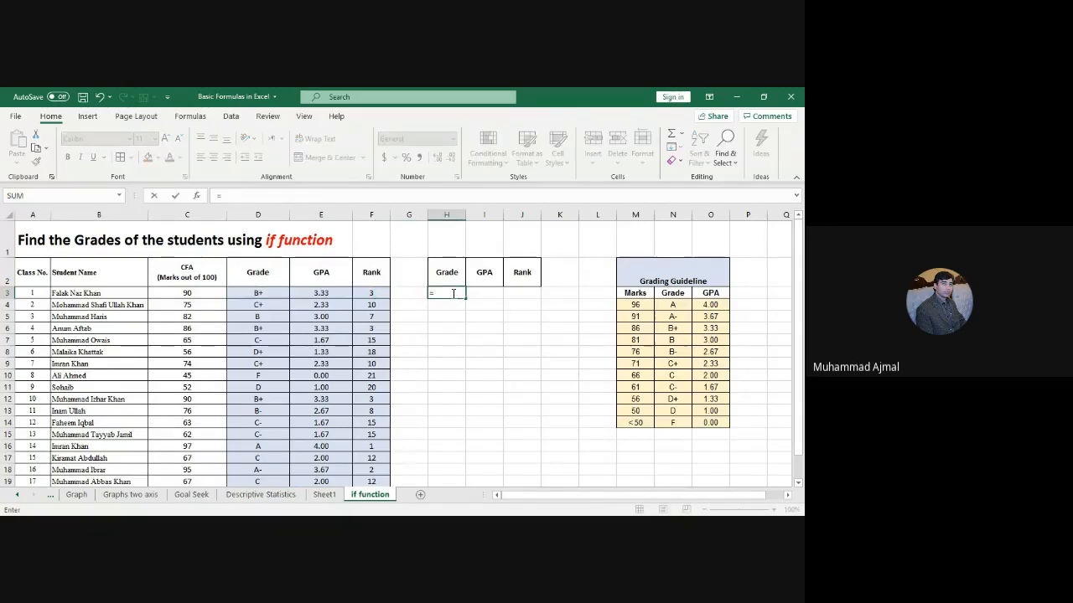
{"action": "type", "text": "if"}
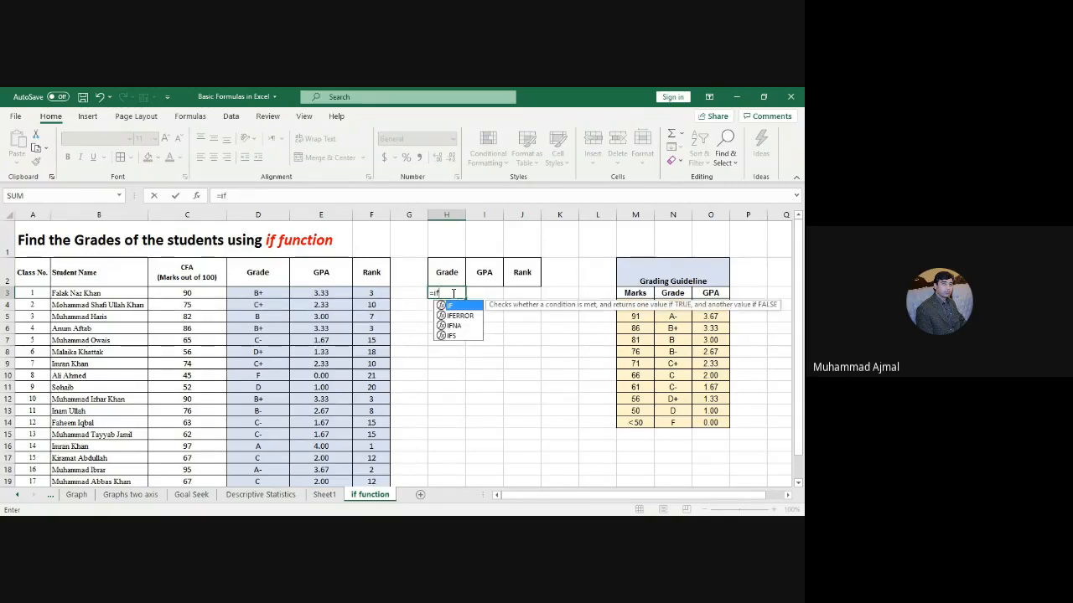
{"action": "type", "text": "("}
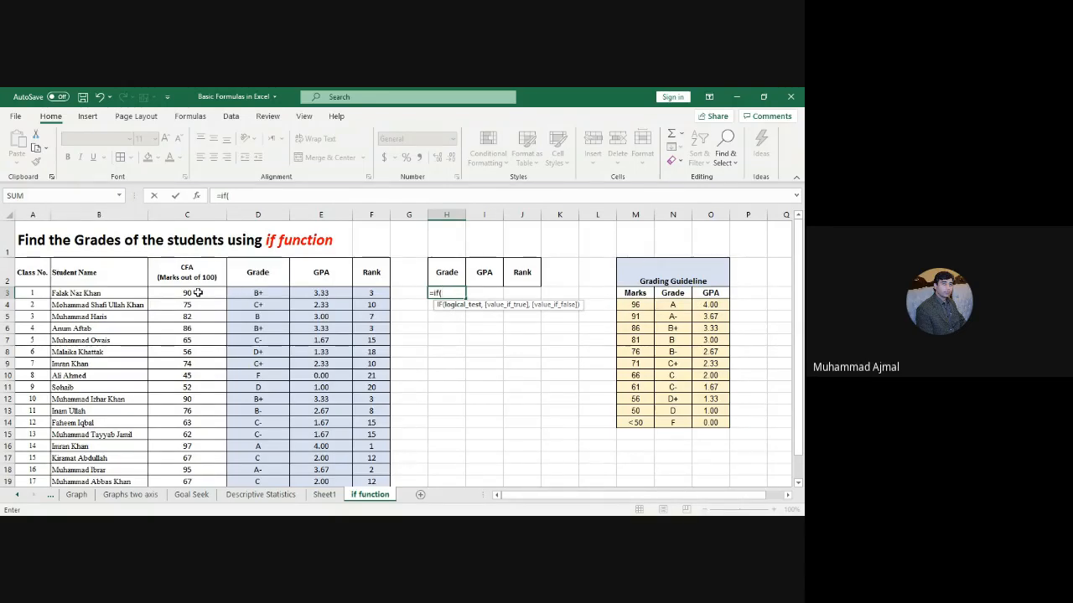
{"action": "left_click", "coordinate": [198, 293]}
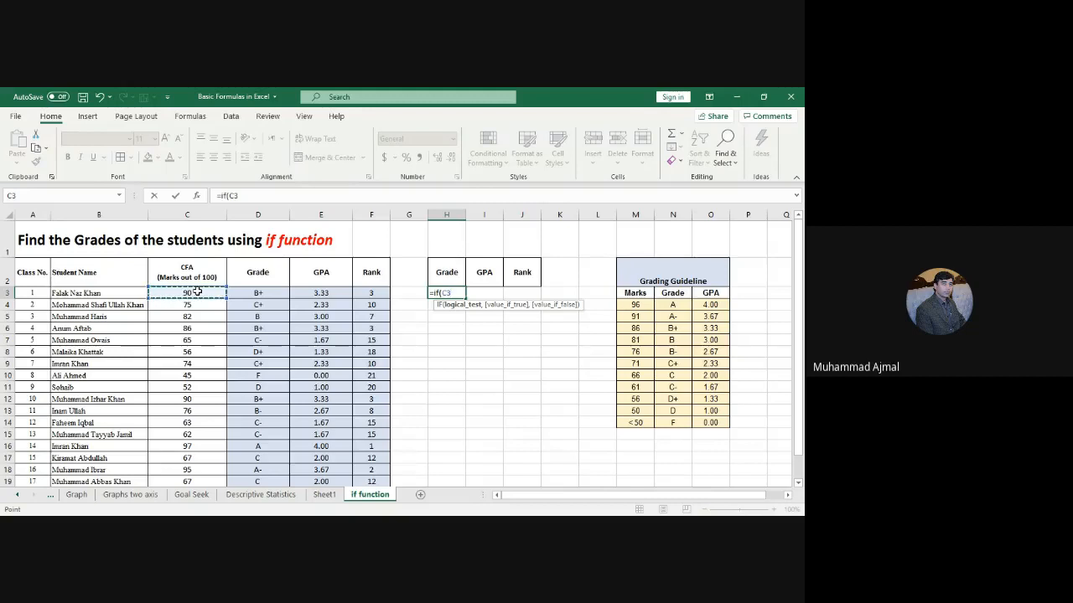
{"action": "key", "text": "Escape"}
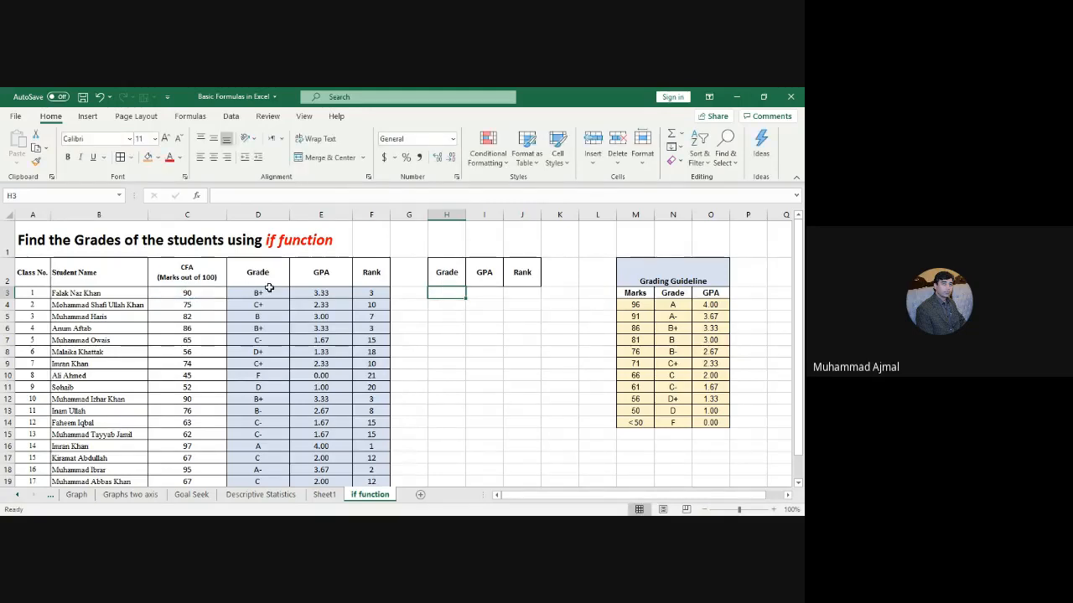
{"action": "left_click", "coordinate": [268, 289]}
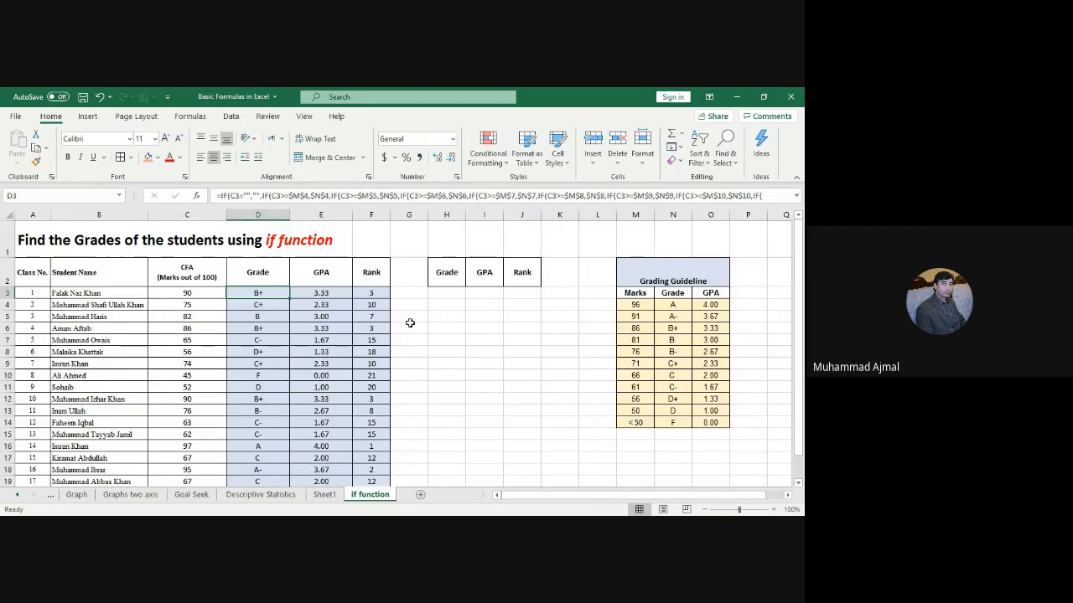
Step: Start H3's formula with =IF(C3="","", so blank marks return an empty cell
{"action": "left_click", "coordinate": [455, 295]}
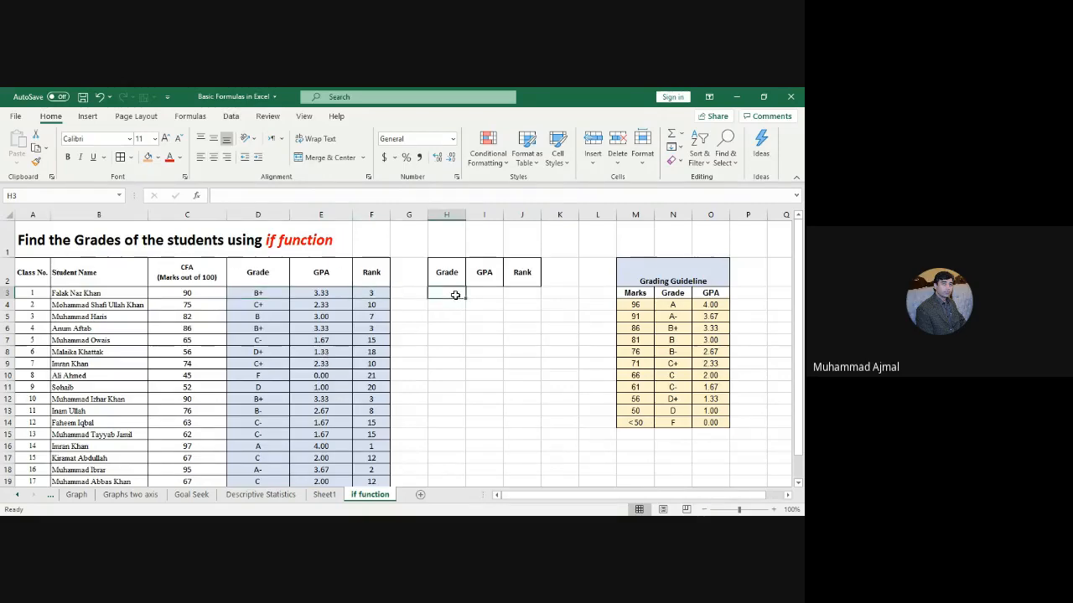
{"action": "type", "text": "=if"}
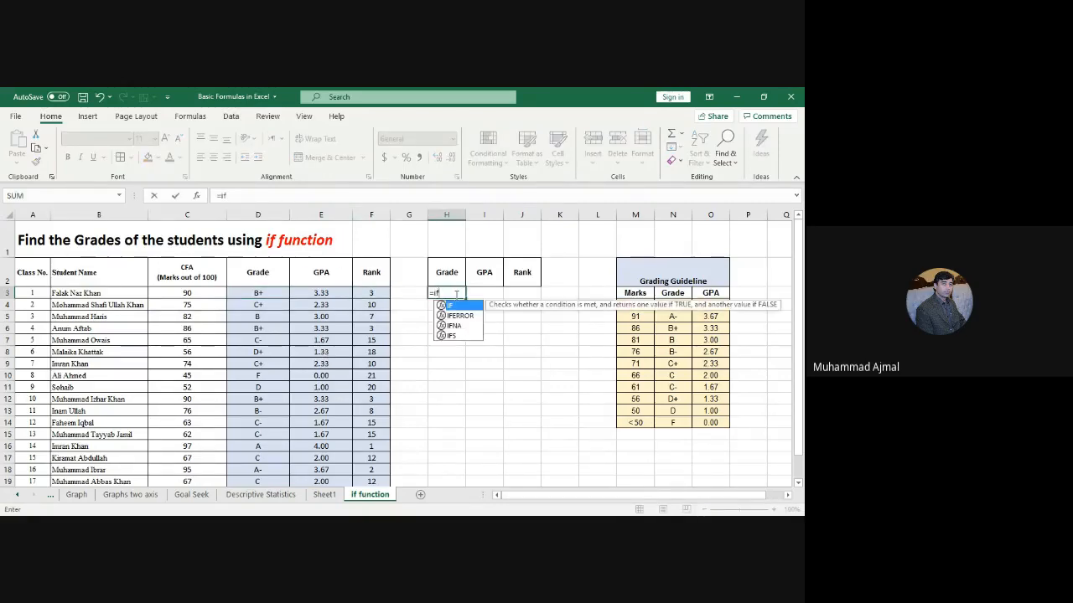
{"action": "type", "text": "("}
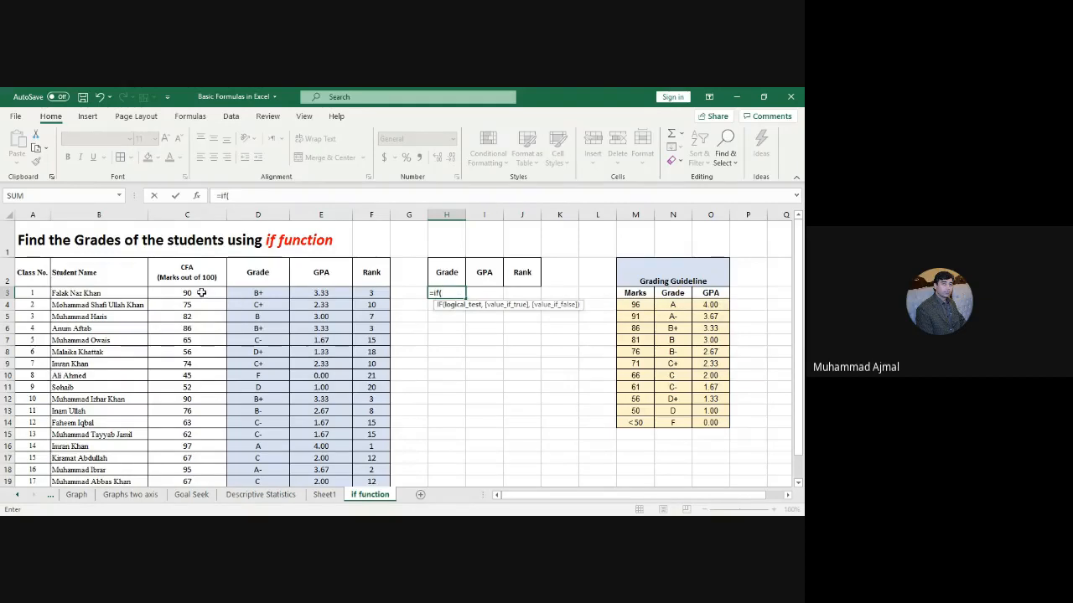
{"action": "left_click", "coordinate": [201, 292]}
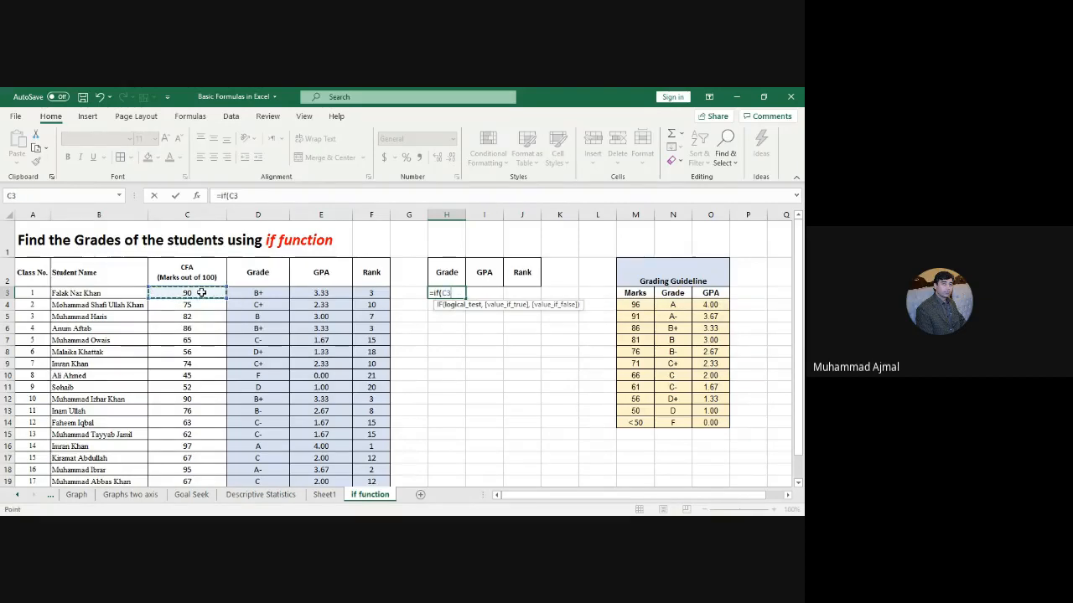
{"action": "type", "text": "=\"\","}
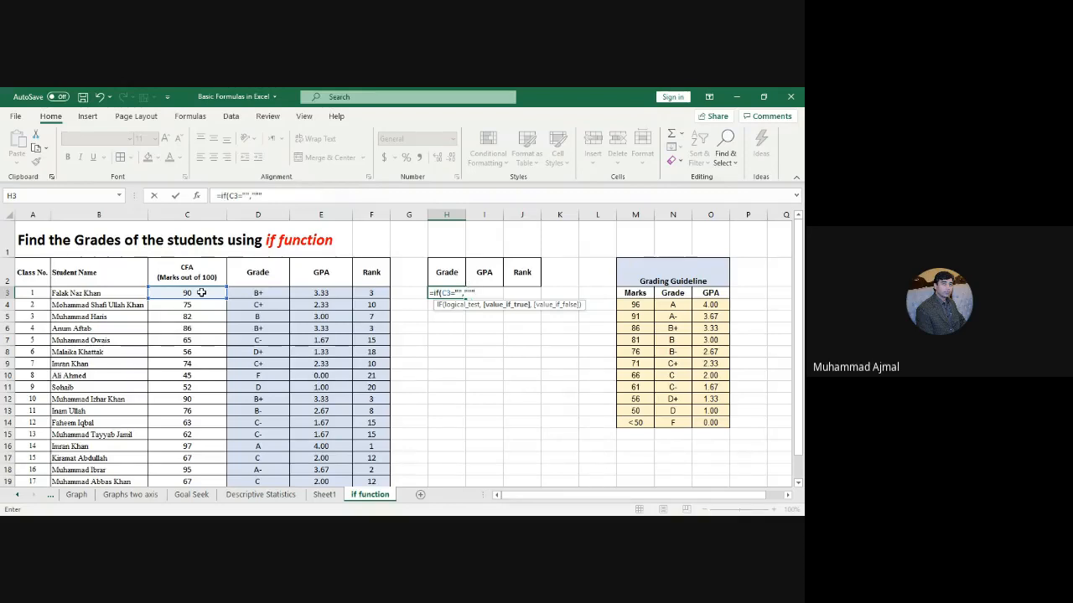
{"action": "type", "text": "\"\",if"}
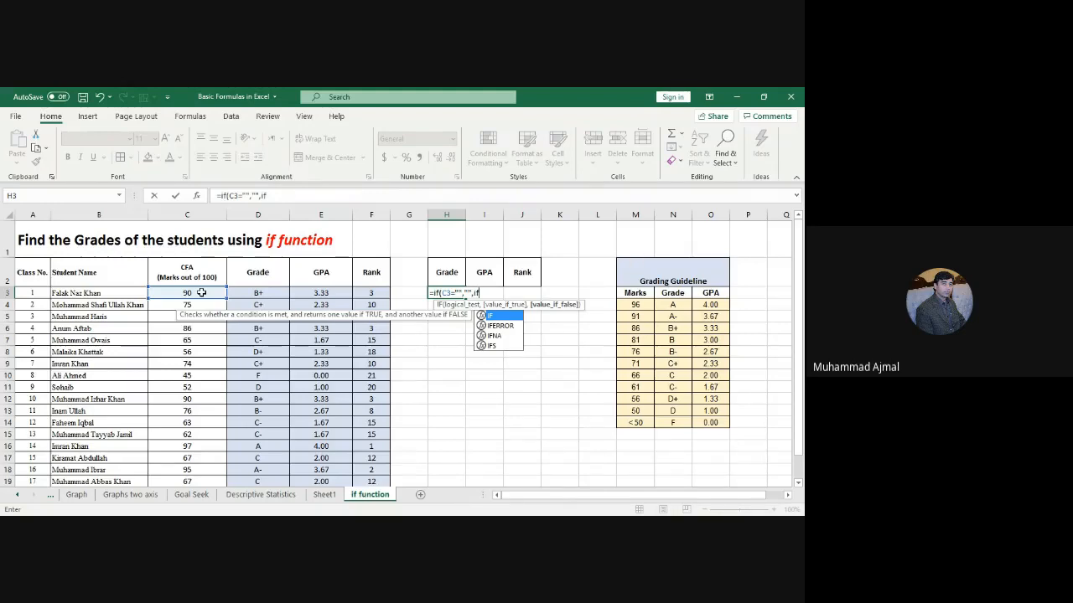
Step: Add a nested IF testing C3=> against the absolute 96 threshold in $M$4
{"action": "type", "text": "("}
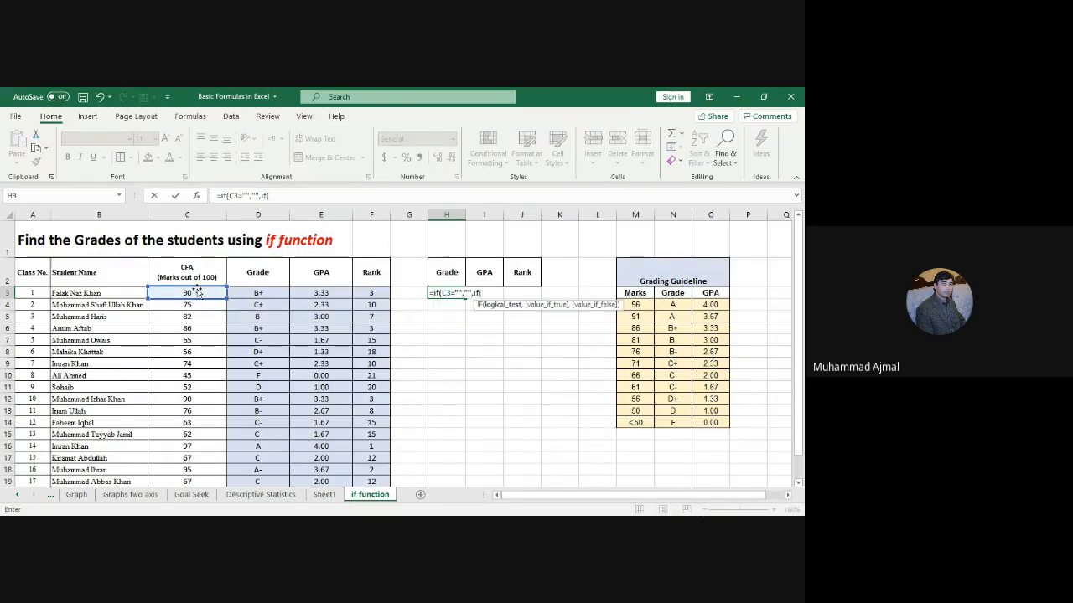
{"action": "left_click", "coordinate": [190, 293]}
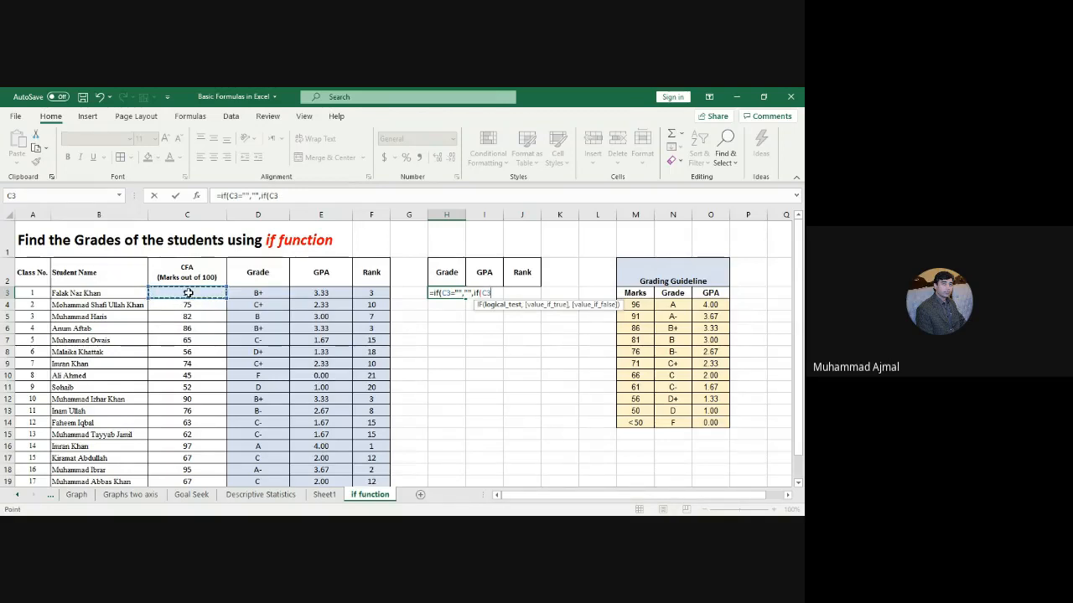
{"action": "type", "text": "=>96"}
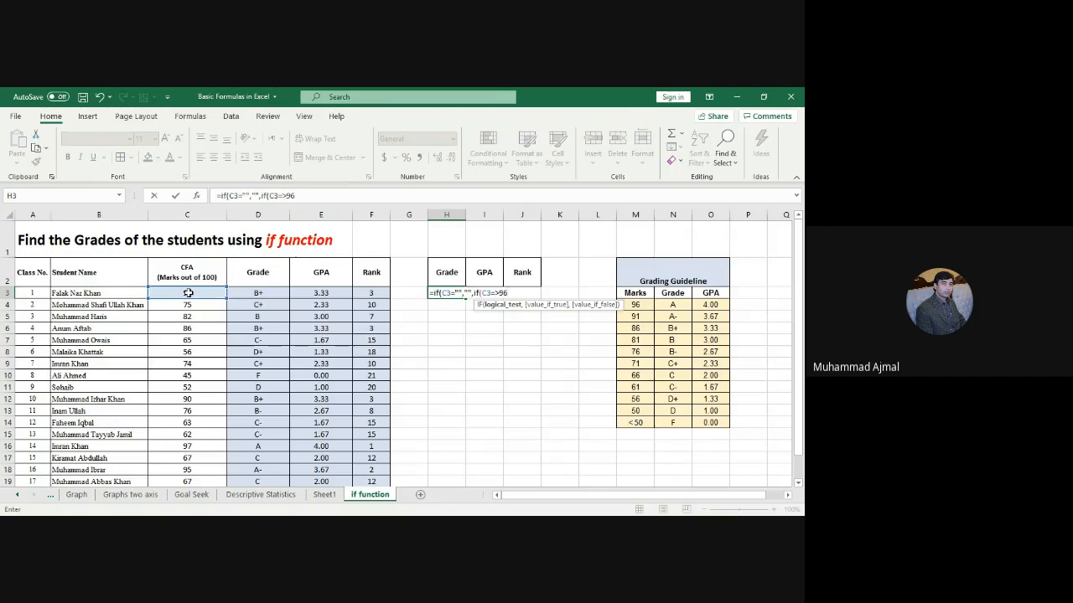
{"action": "key", "text": "BackSpace"}
{"action": "key", "text": "BackSpace"}
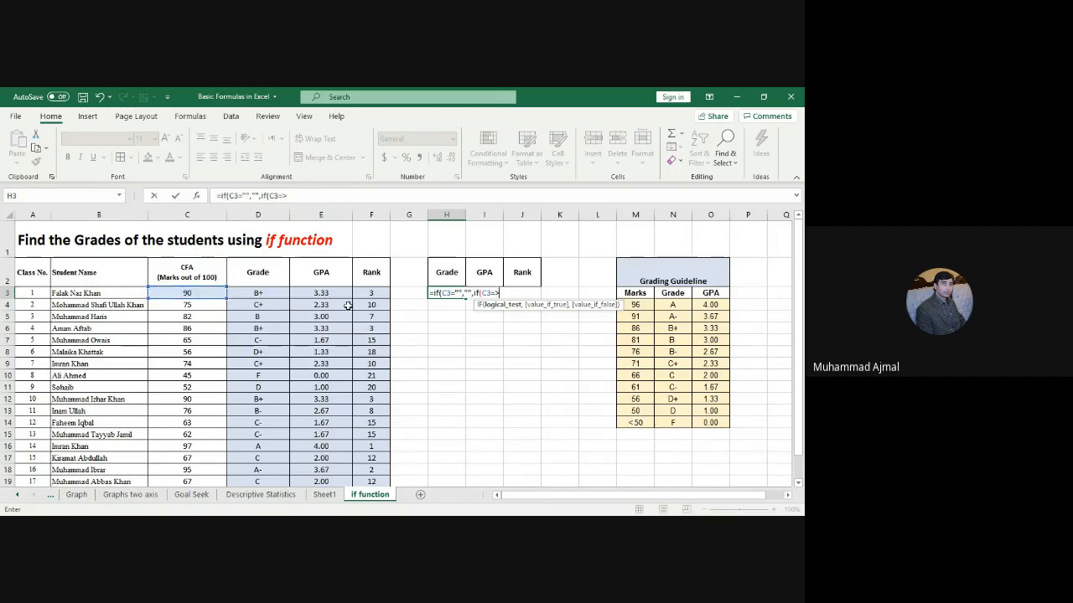
{"action": "left_click", "coordinate": [635, 305]}
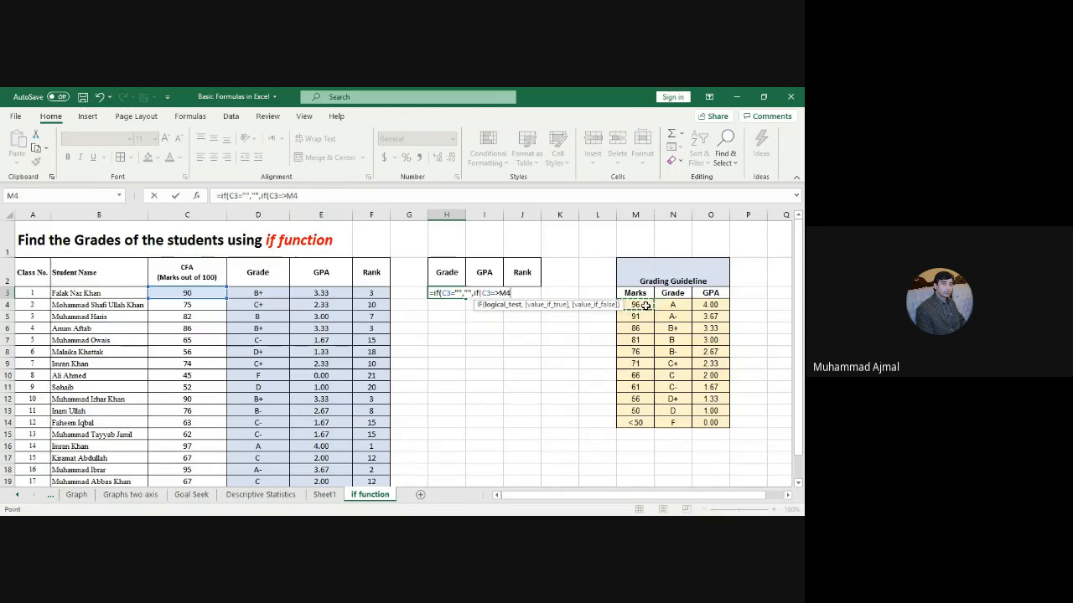
{"action": "key", "text": "F4"}
{"action": "type", "text": ","}
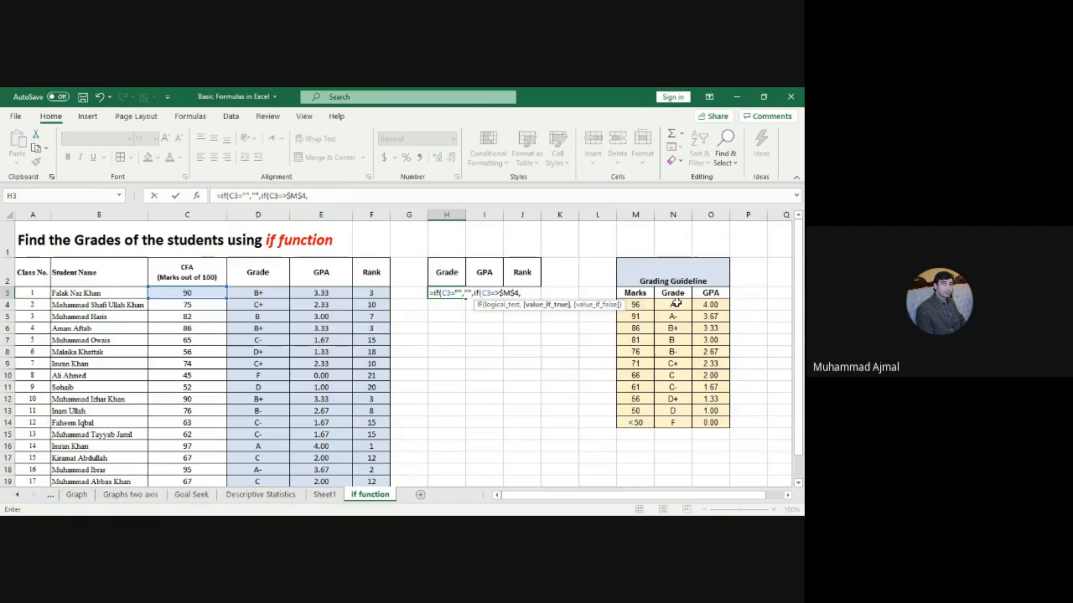
Step: Return grade A from $N$4, then add a C3=>$M$5 (91) clause returning A- from $N$5
{"action": "left_click", "coordinate": [675, 304]}
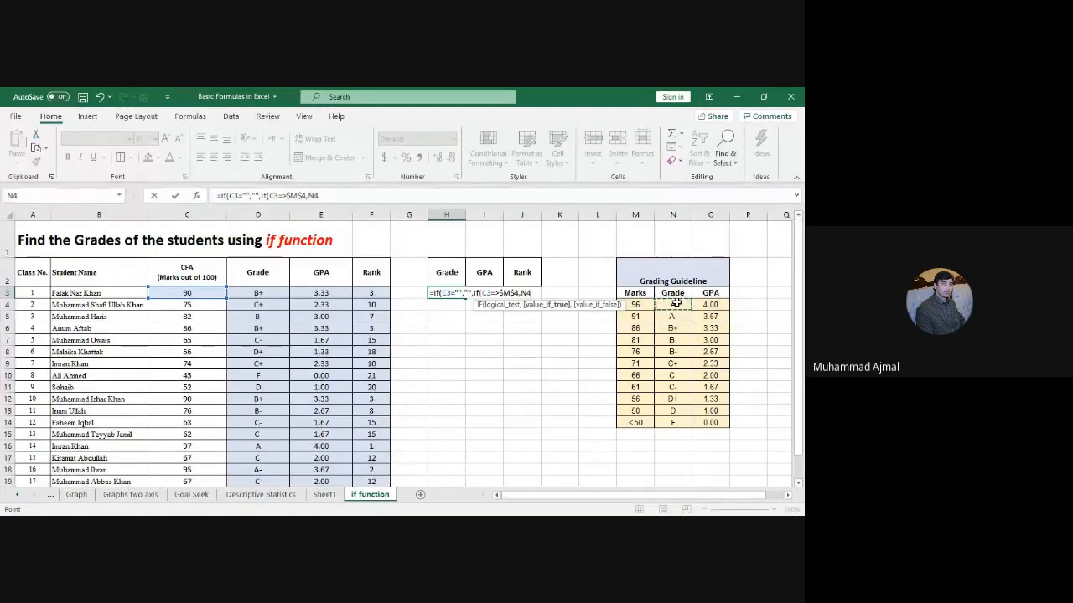
{"action": "key", "text": "F4"}
{"action": "type", "text": ","}
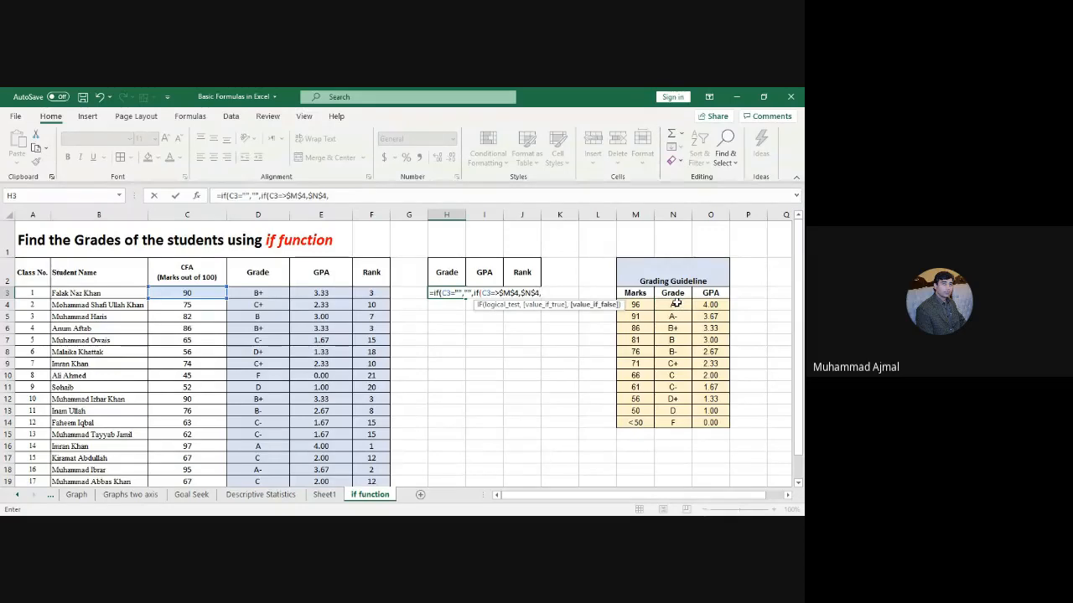
{"action": "type", "text": "if("}
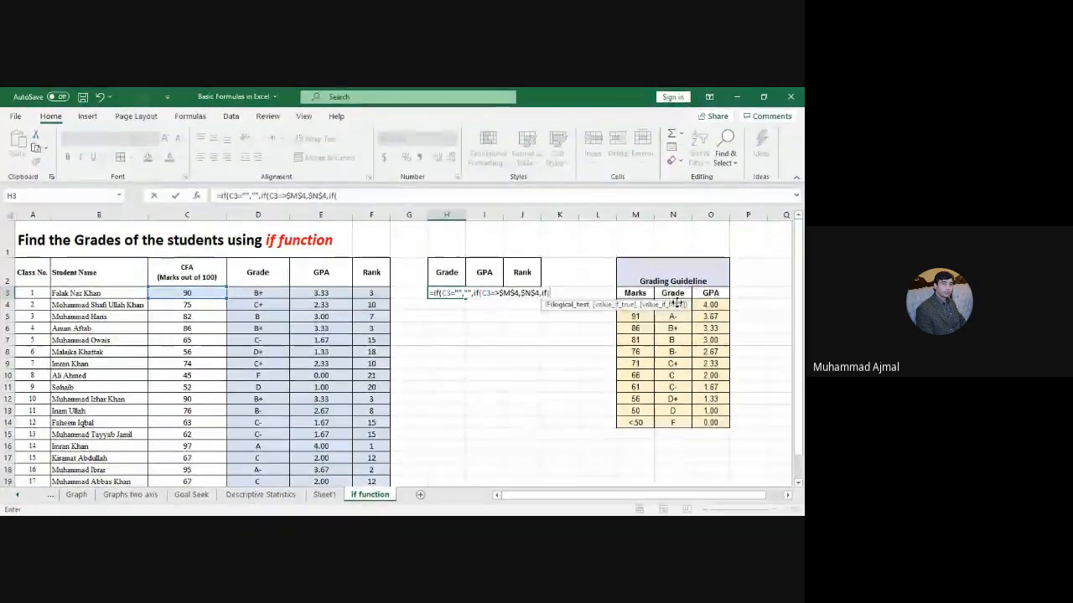
{"action": "left_click", "coordinate": [173, 293]}
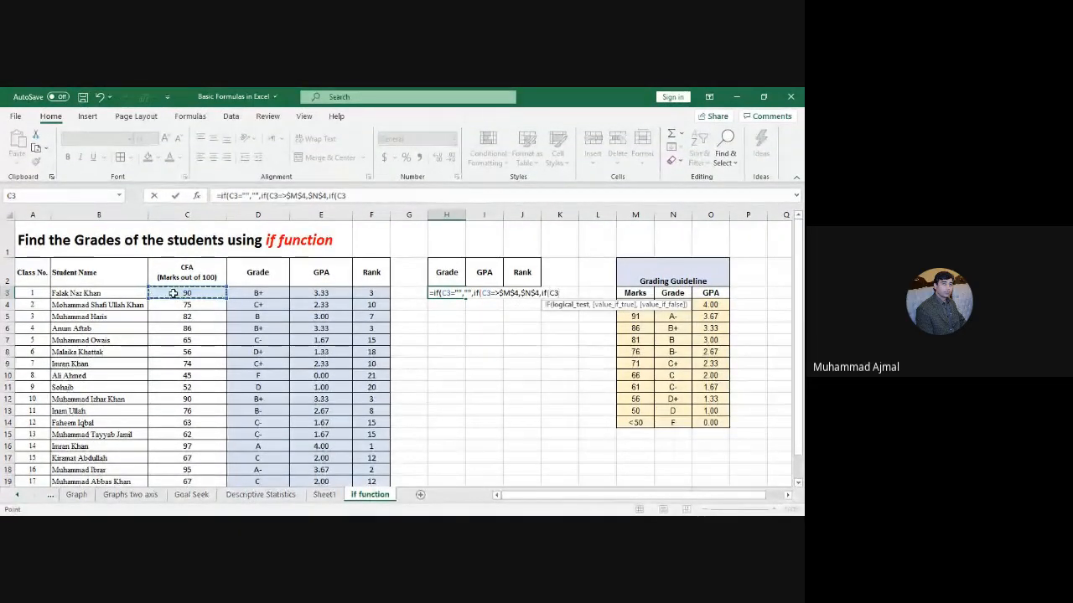
{"action": "type", "text": "=>"}
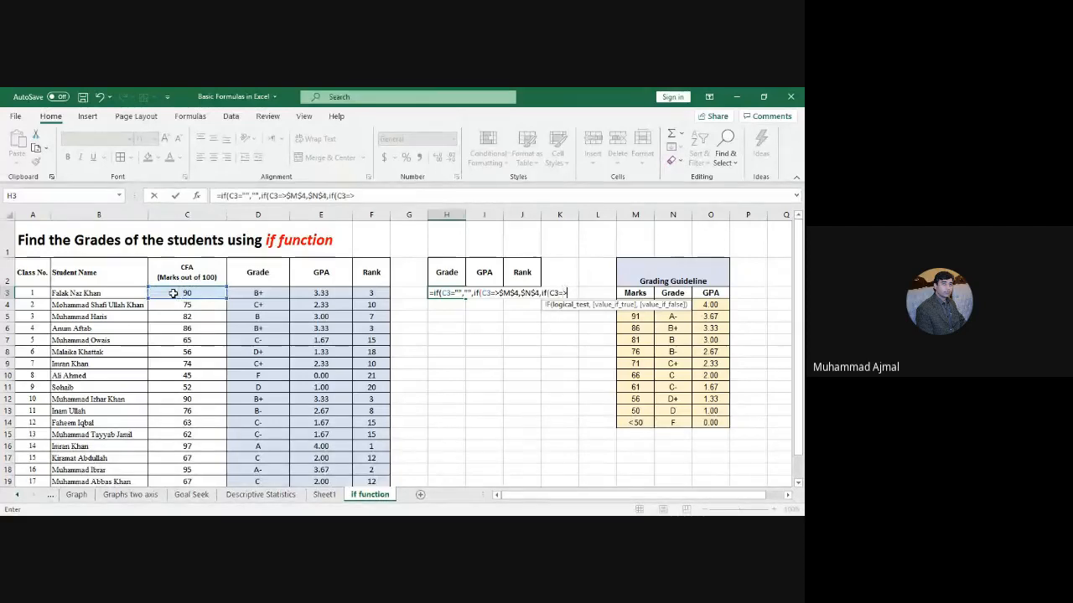
{"action": "left_click", "coordinate": [641, 316]}
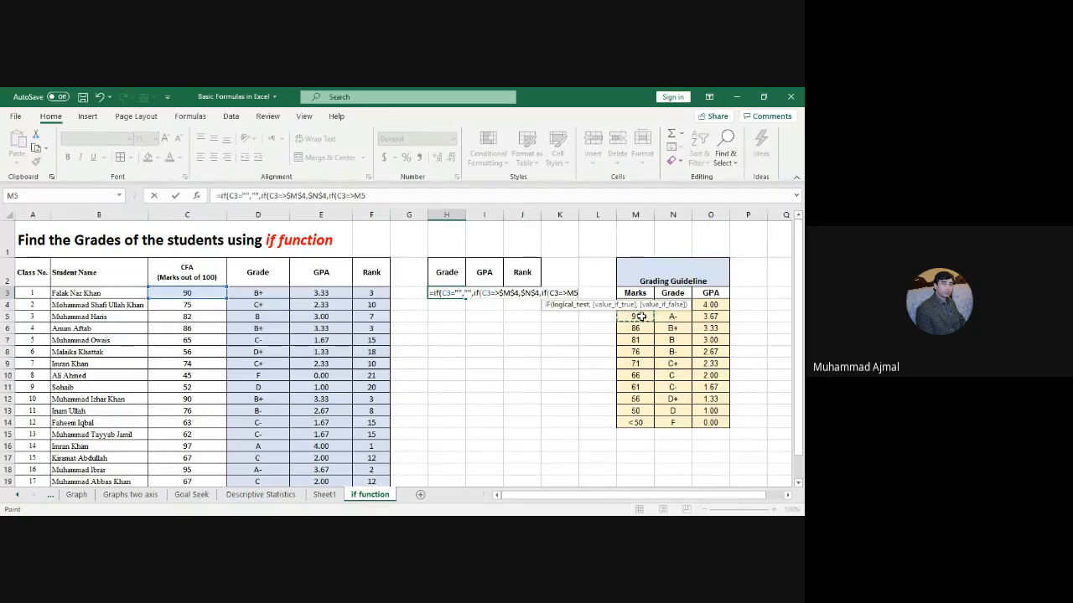
{"action": "key", "text": "F4"}
{"action": "type", "text": ","}
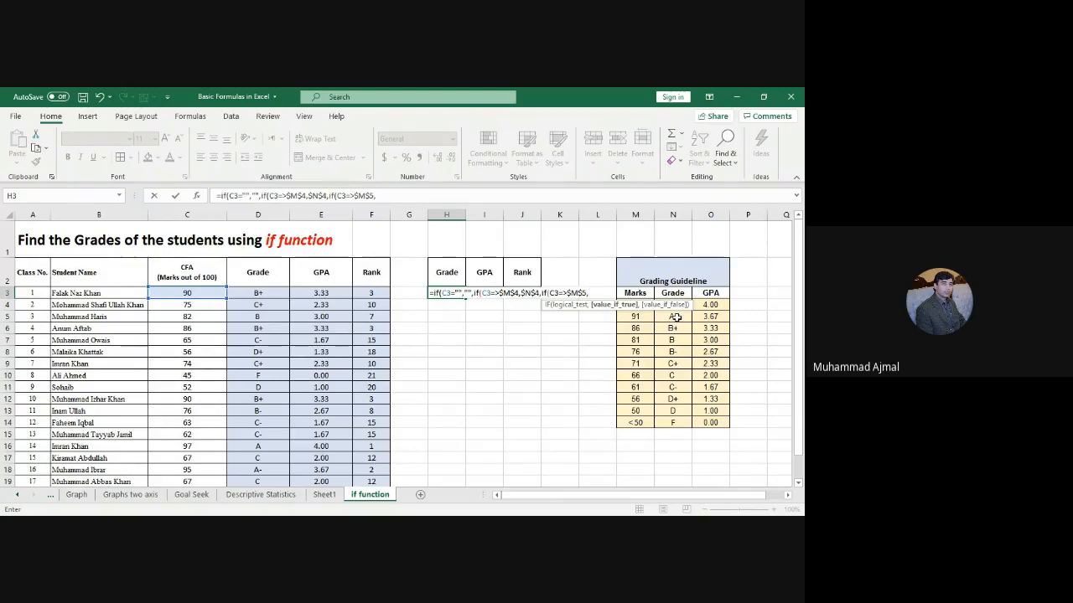
{"action": "left_click", "coordinate": [675, 317]}
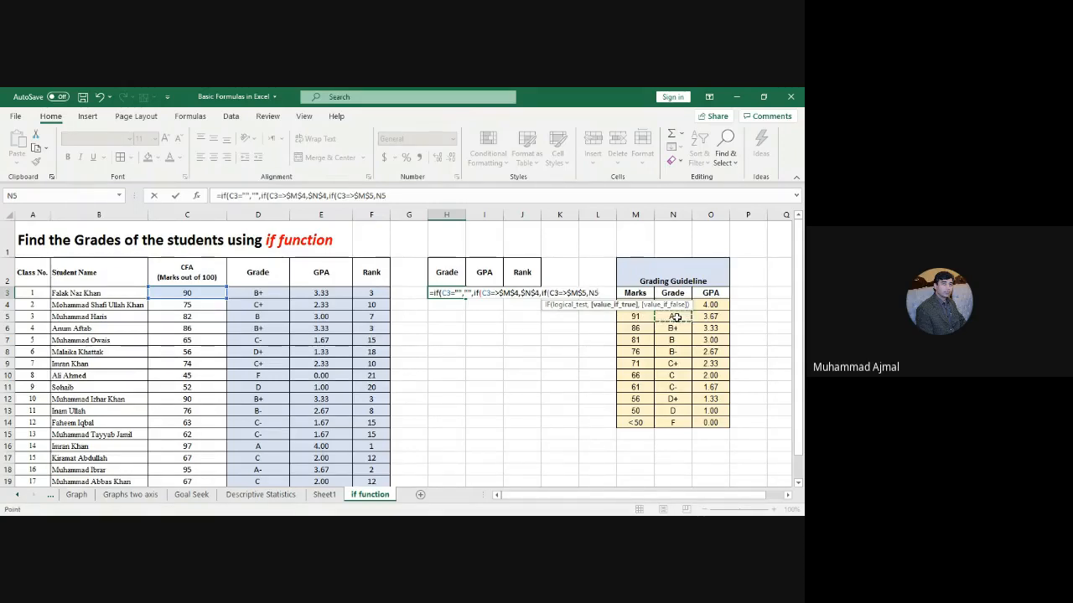
{"action": "key", "text": "F4"}
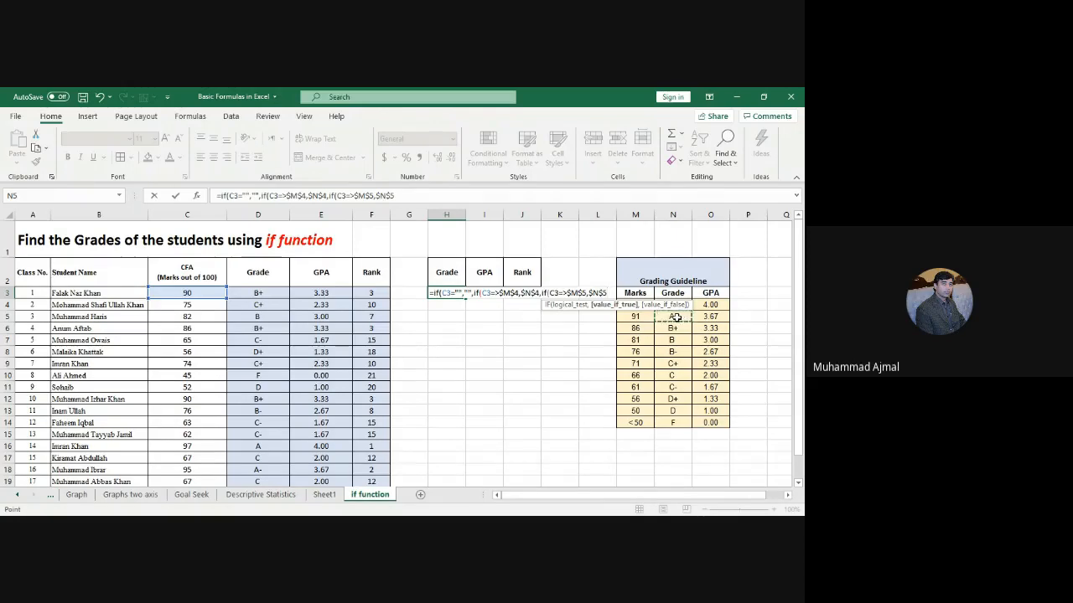
{"action": "type", "text": ",if"}
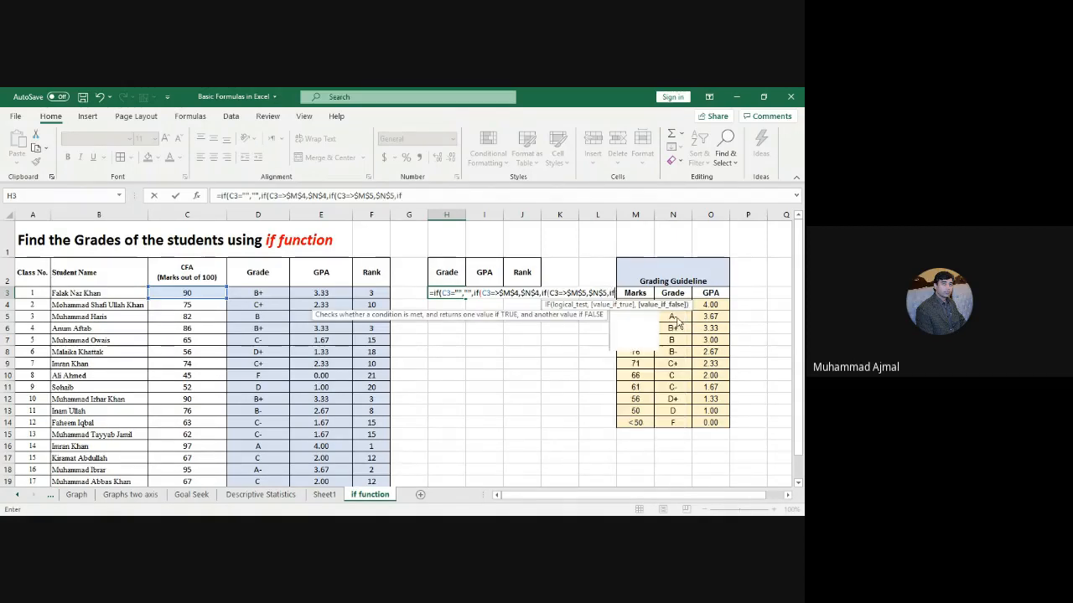
Step: Add a C3=>$M$6 (86) clause returning B+ from $N$6
{"action": "type", "text": "("}
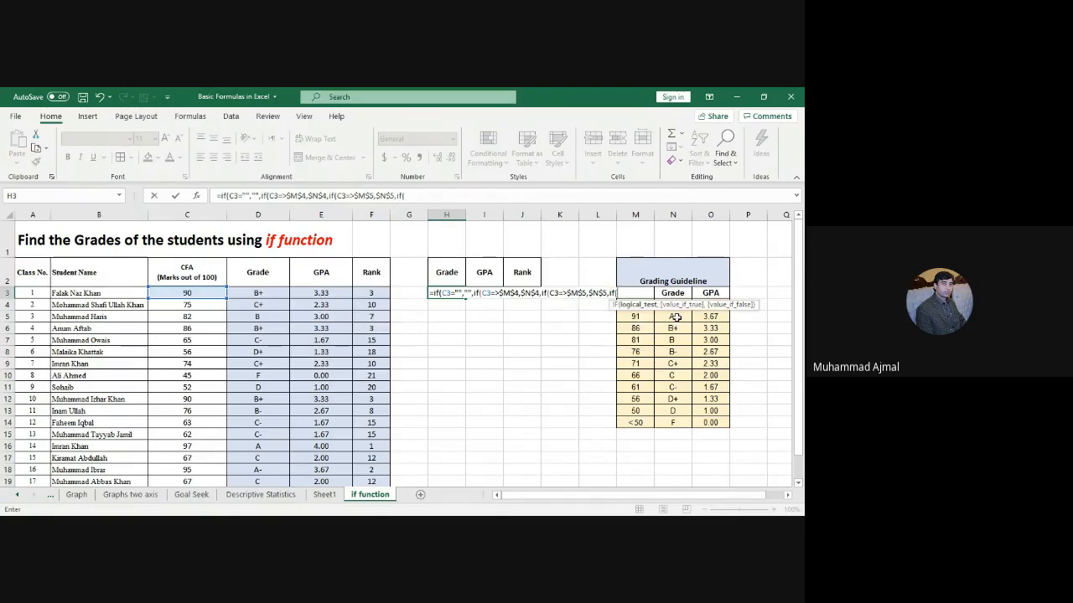
{"action": "left_click", "coordinate": [192, 293]}
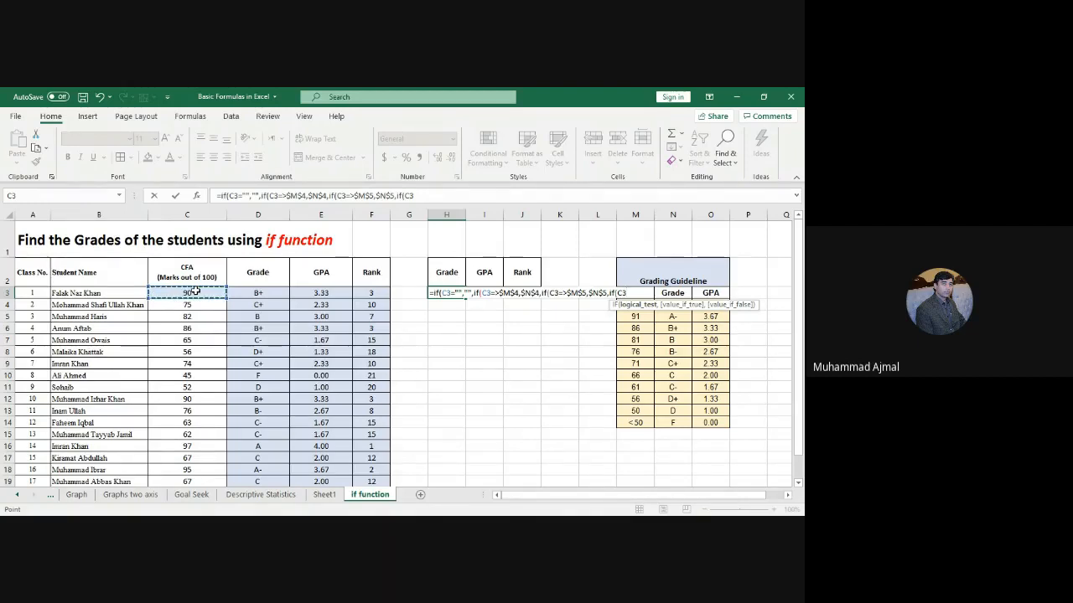
{"action": "type", "text": "=>"}
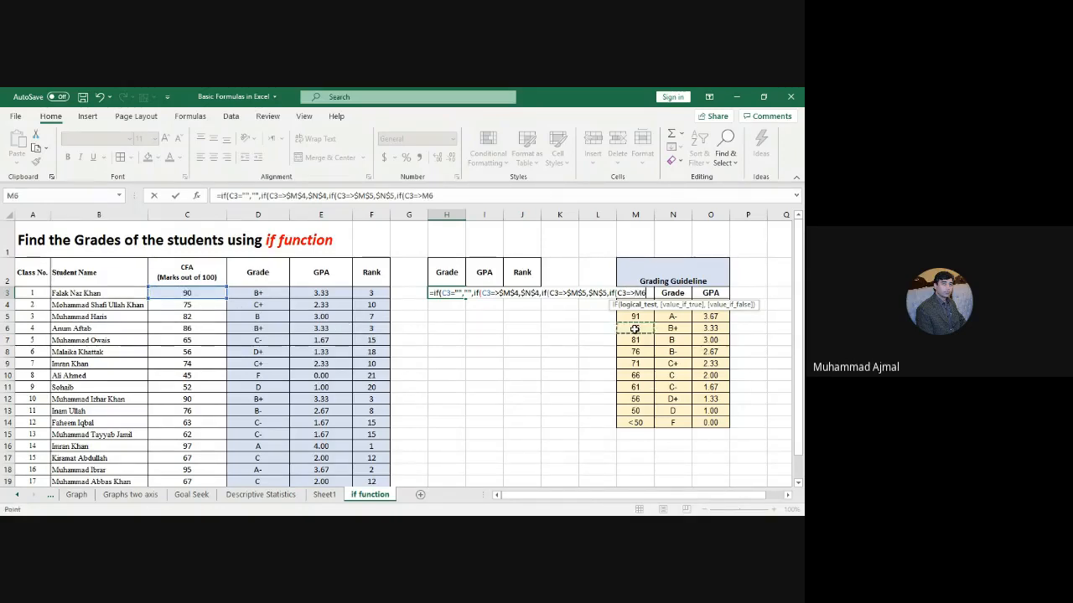
{"action": "left_click", "coordinate": [634, 329]}
{"action": "key", "text": "F4"}
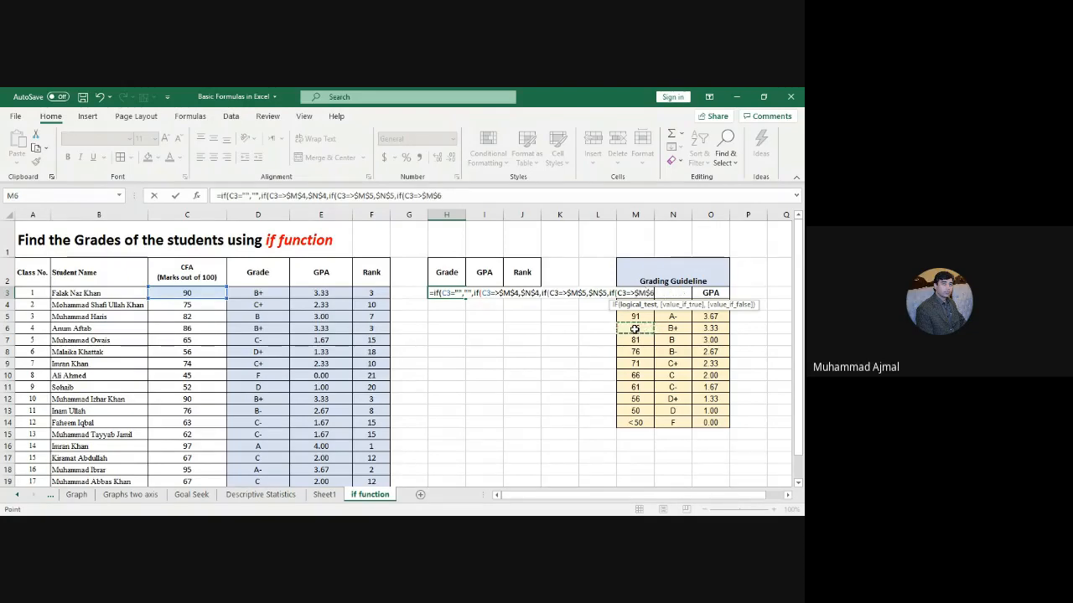
{"action": "type", "text": ","}
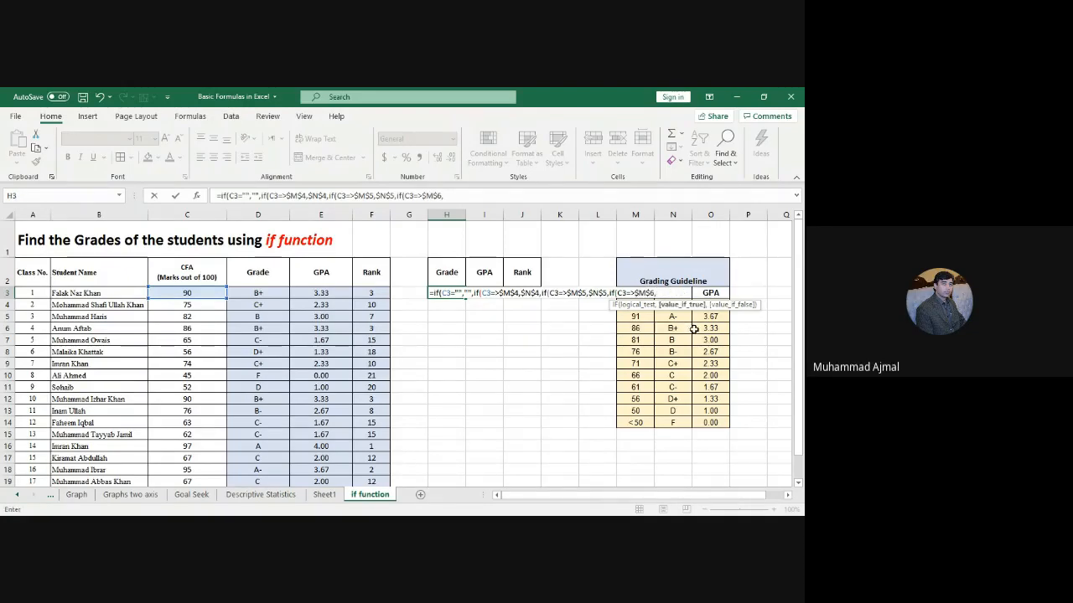
{"action": "left_click", "coordinate": [670, 328]}
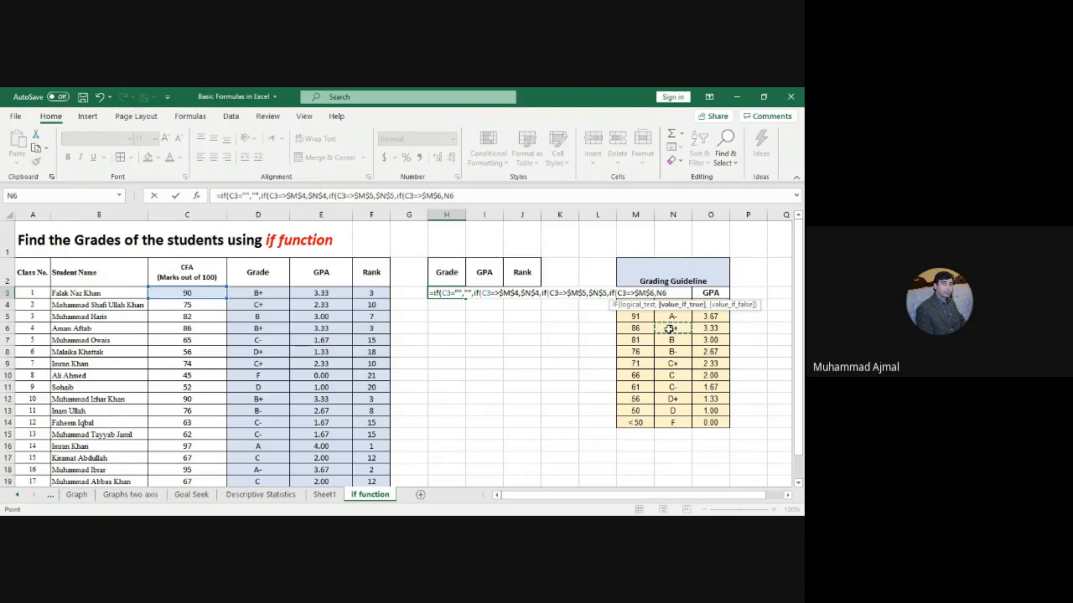
{"action": "key", "text": "F4"}
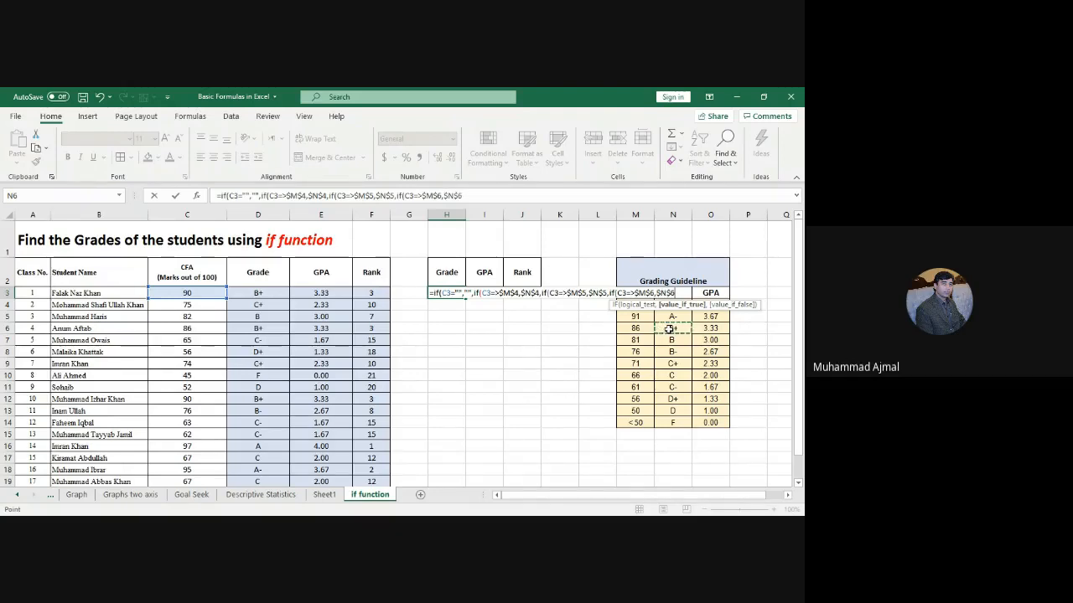
Step: Add clauses for $M$7 (81 → B) and $M$8 (76 → B-), then begin the next IF
{"action": "type", "text": ",if("}
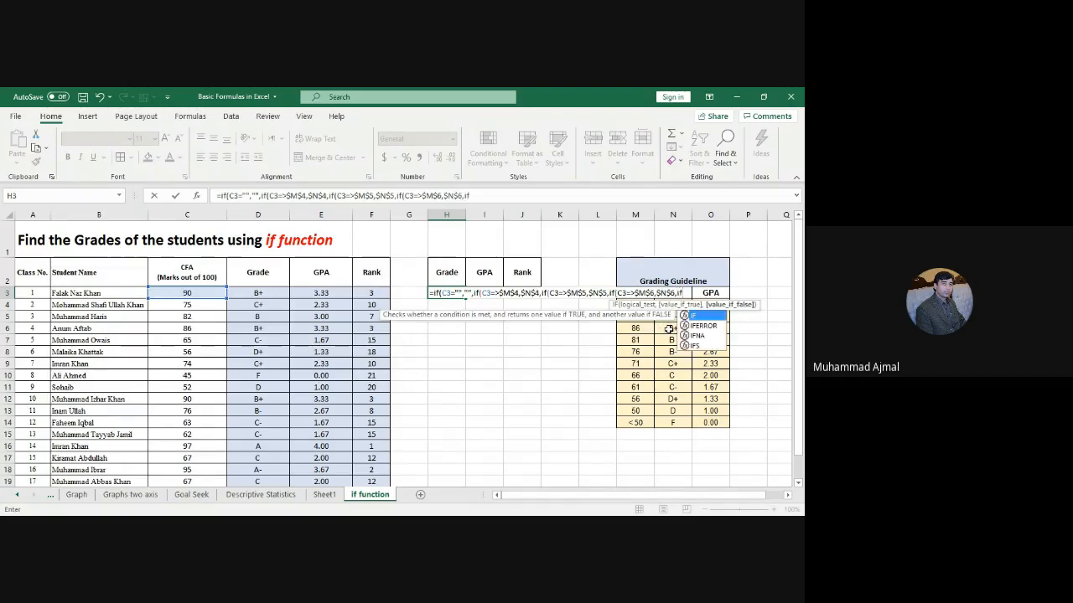
{"action": "type", "text": "c"}
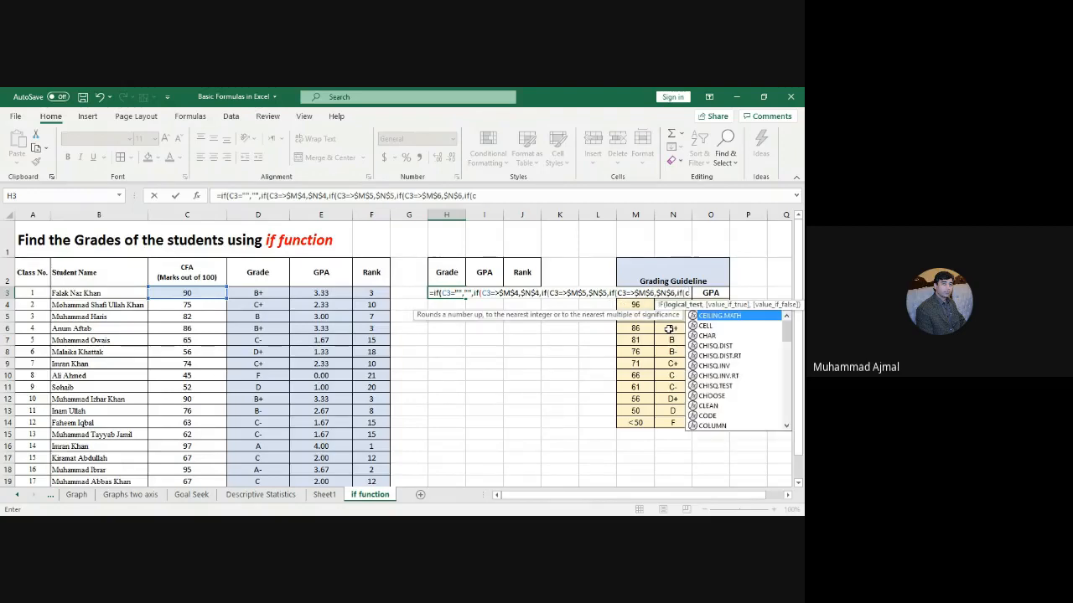
{"action": "type", "text": "3"}
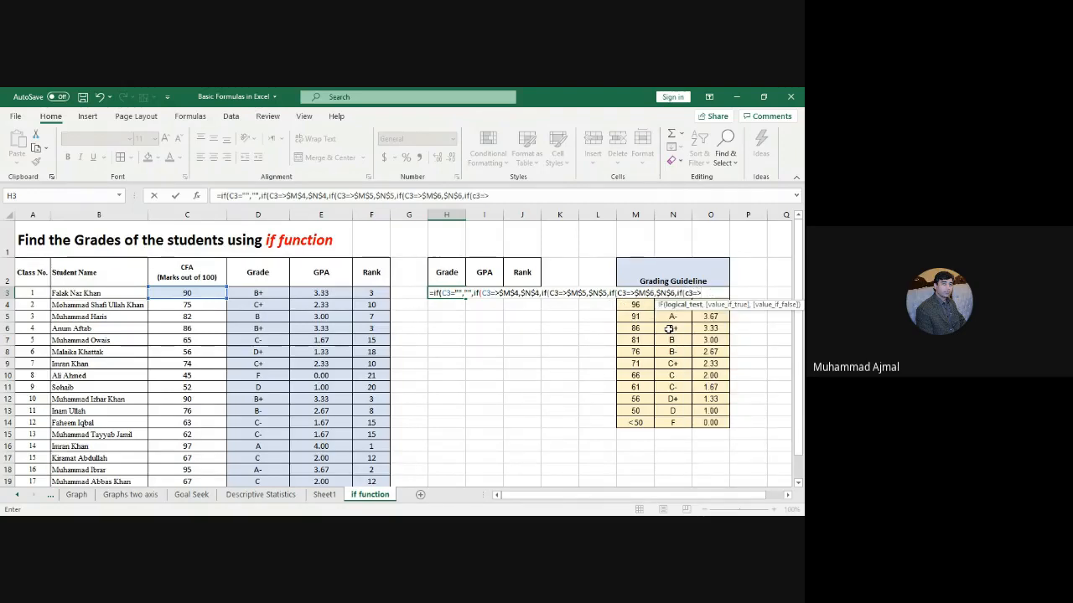
{"action": "type", "text": "=>"}
{"action": "left_click", "coordinate": [637, 341]}
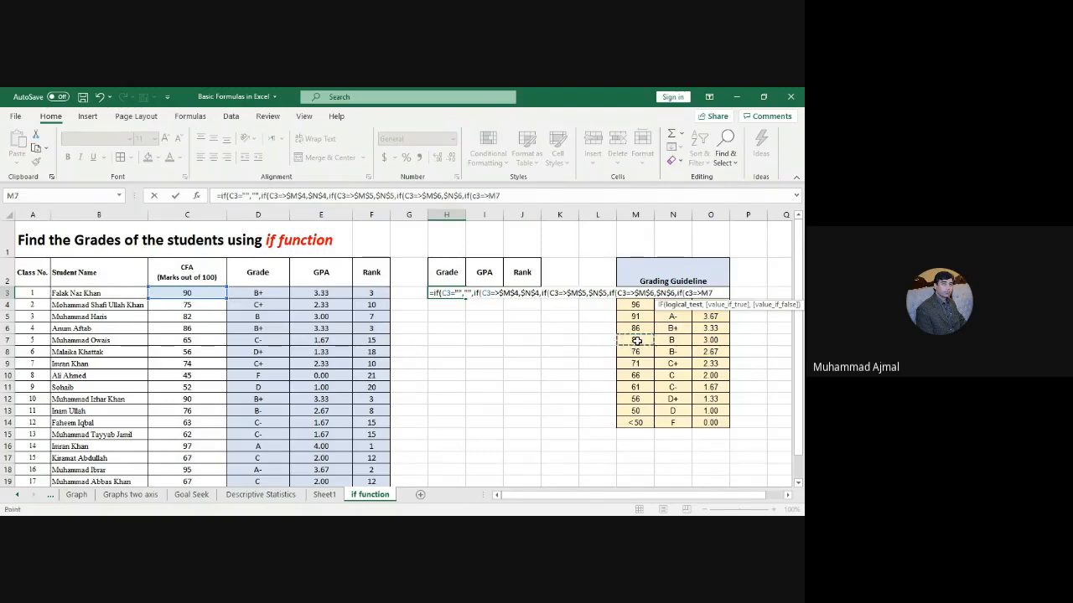
{"action": "key", "text": "F4"}
{"action": "type", "text": ","}
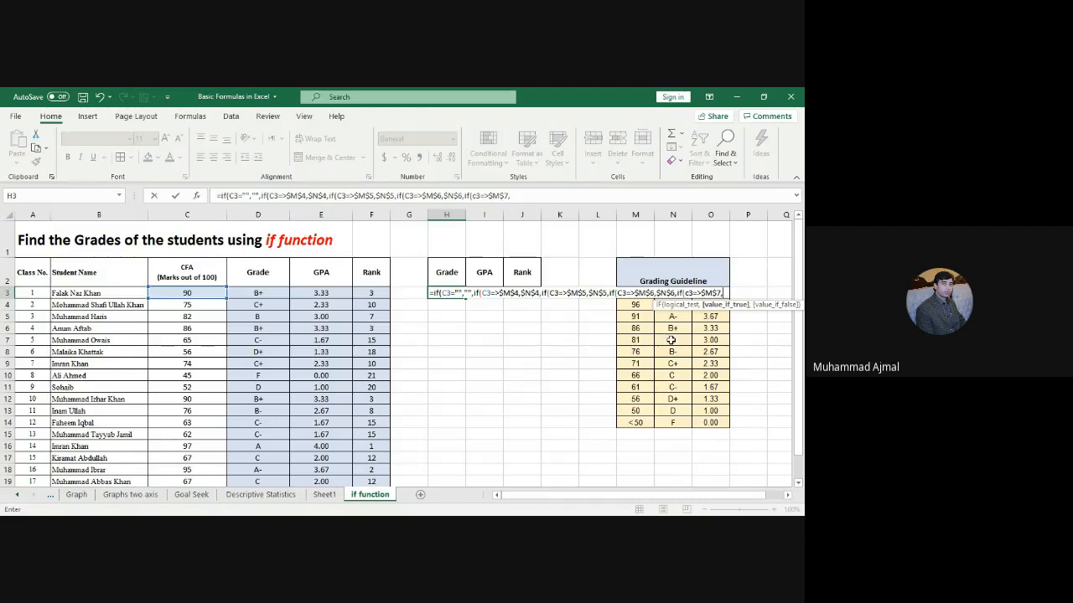
{"action": "left_click", "coordinate": [671, 339]}
{"action": "key", "text": "F4"}
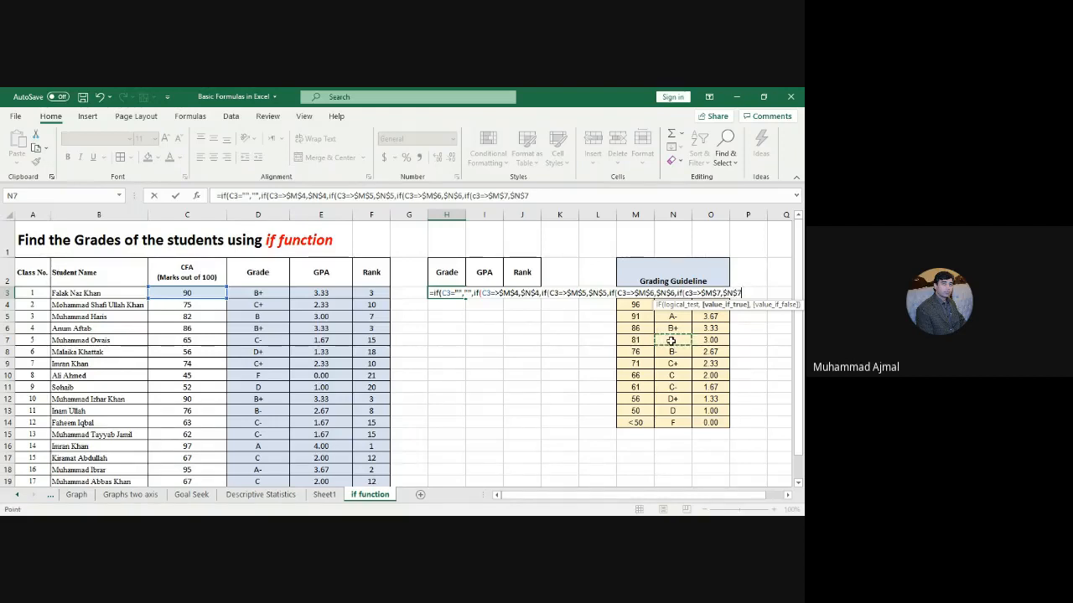
{"action": "type", "text": ",if"}
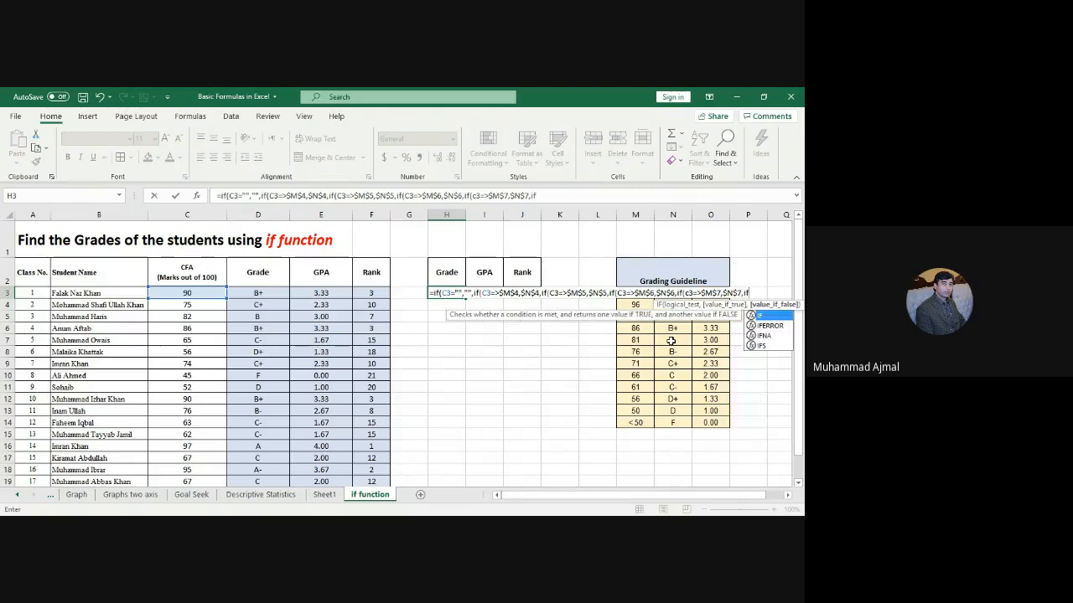
{"action": "type", "text": "(c3"}
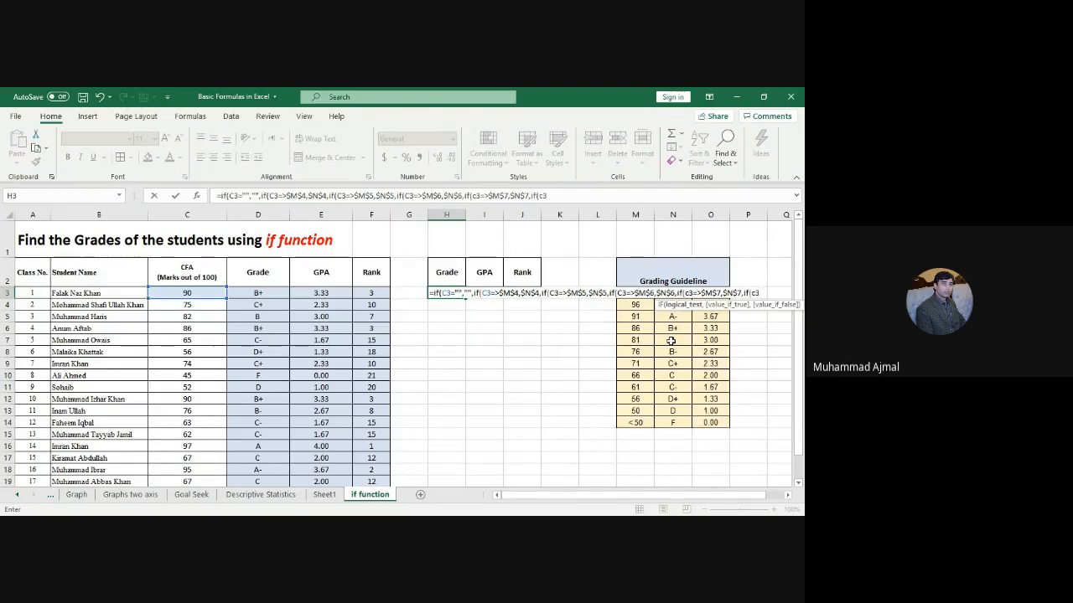
{"action": "type", "text": "=>"}
{"action": "left_click", "coordinate": [635, 353]}
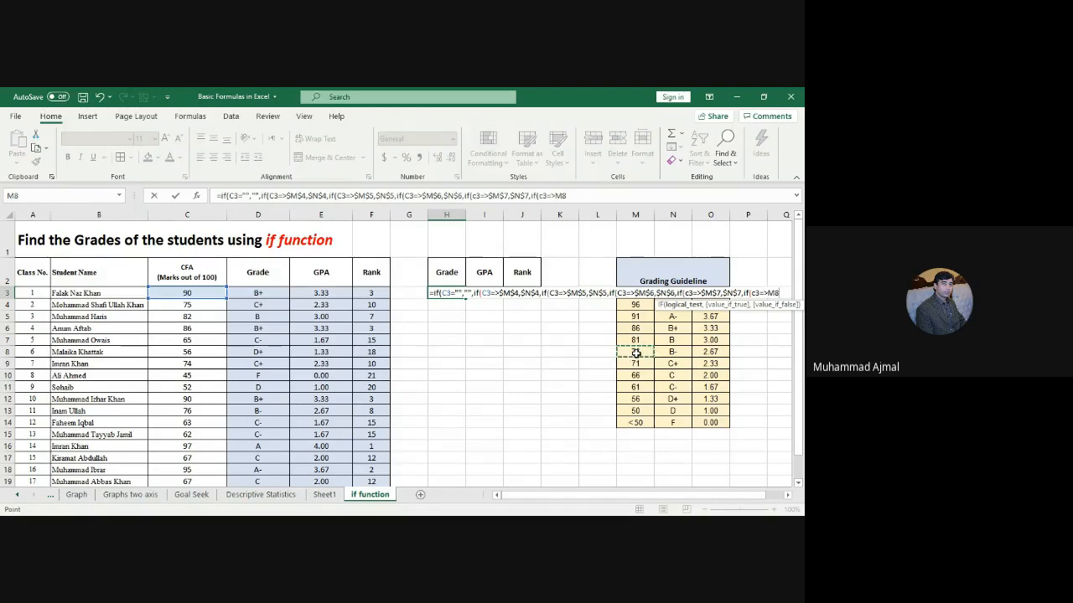
{"action": "key", "text": "F4"}
{"action": "type", "text": ","}
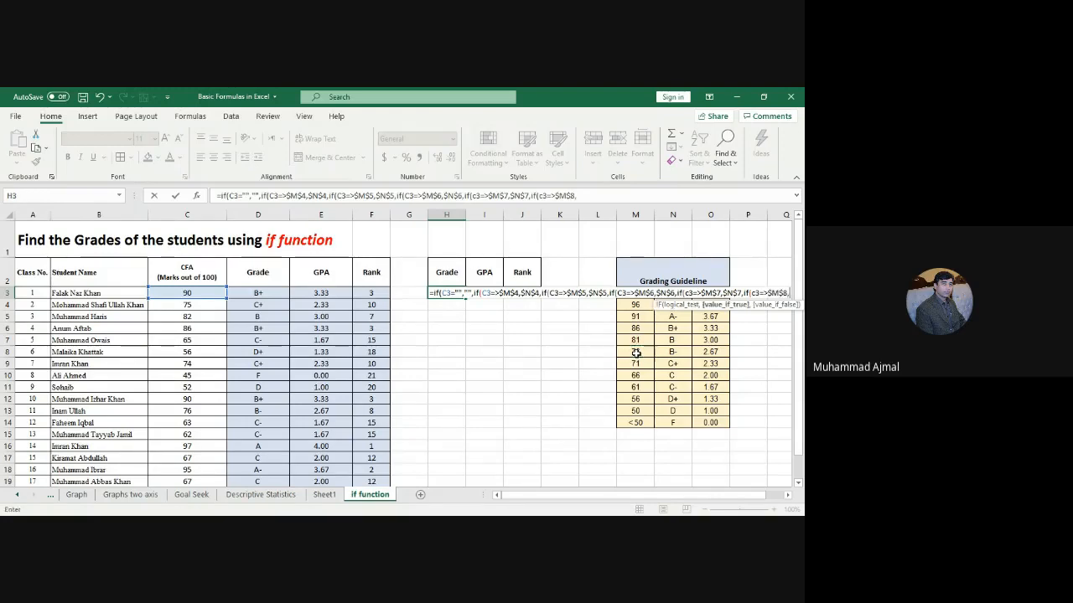
{"action": "left_click", "coordinate": [675, 355]}
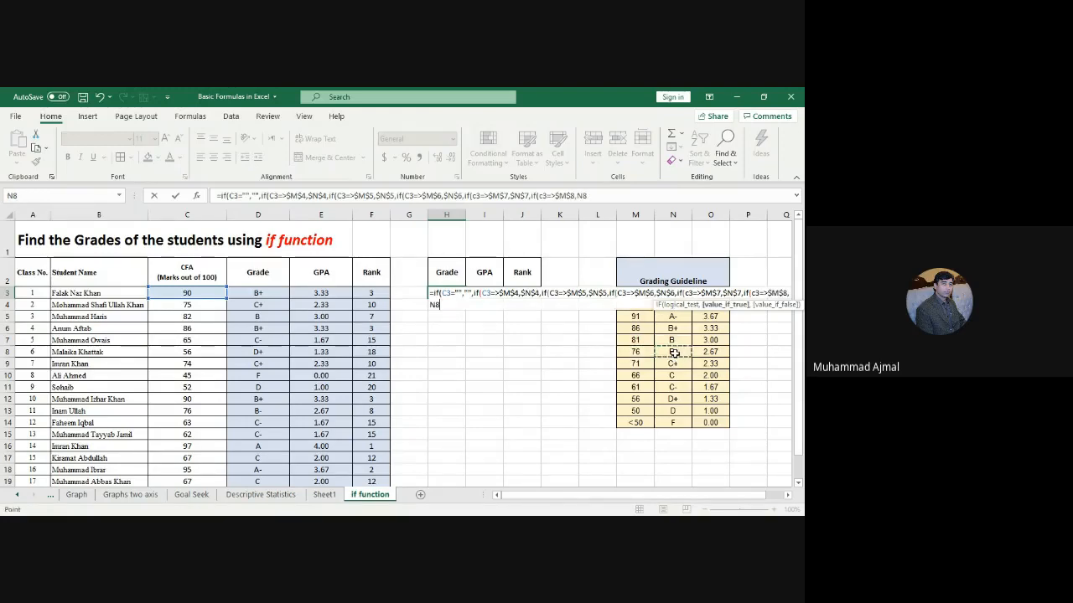
{"action": "key", "text": "F4"}
{"action": "type", "text": ",if"}
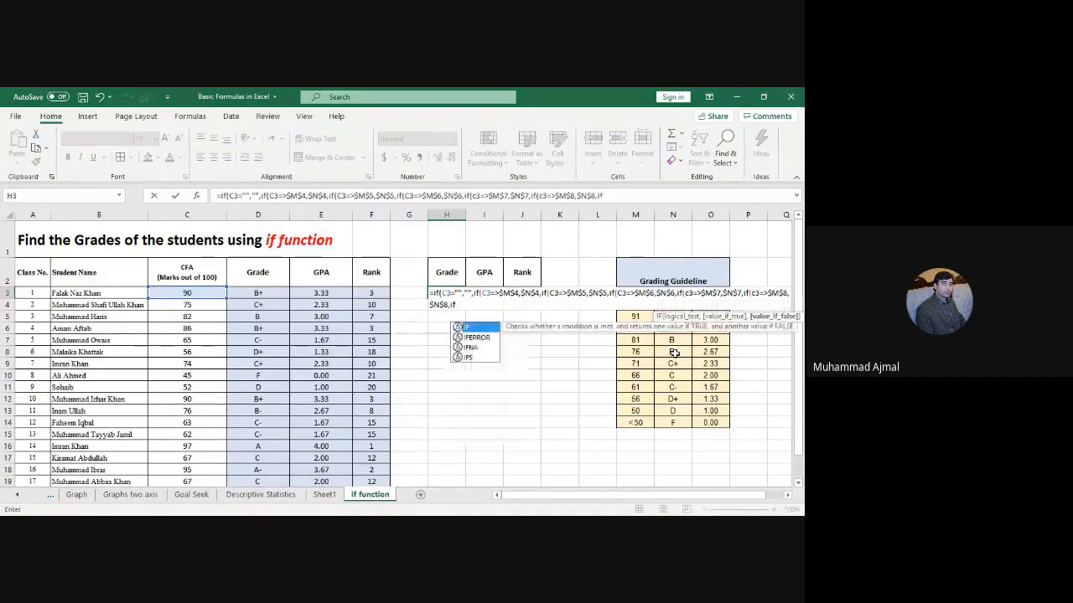
{"action": "type", "text": "("}
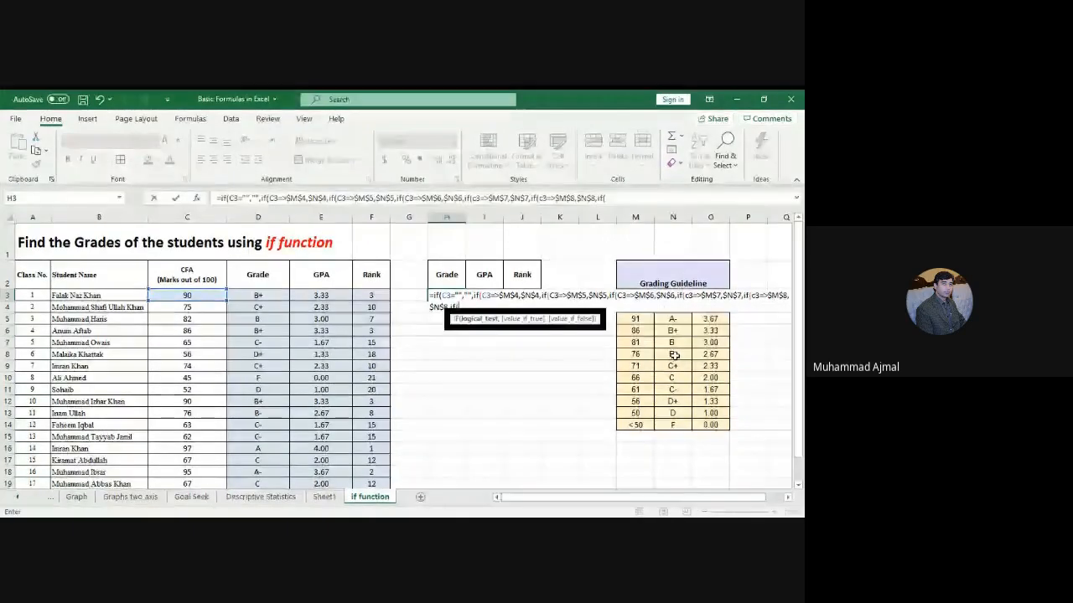
{"action": "type", "text": "c3=>"}
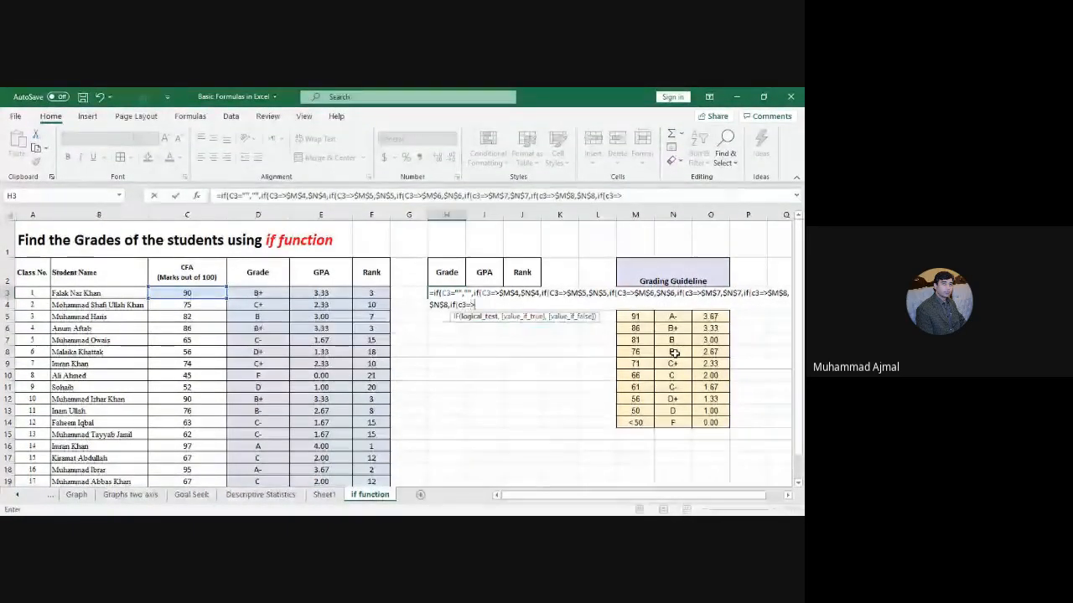
Step: Add nested IF clauses testing C3 against $M$10 and $M$11, returning $N$10 and $N$11
{"action": "left_click", "coordinate": [637, 376]}
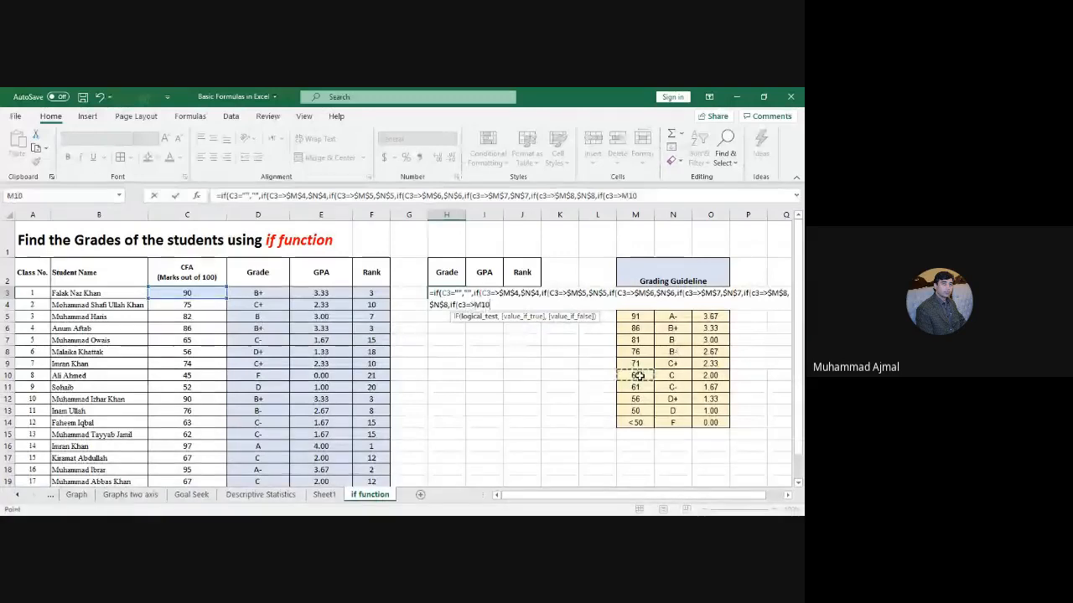
{"action": "key", "text": "F4"}
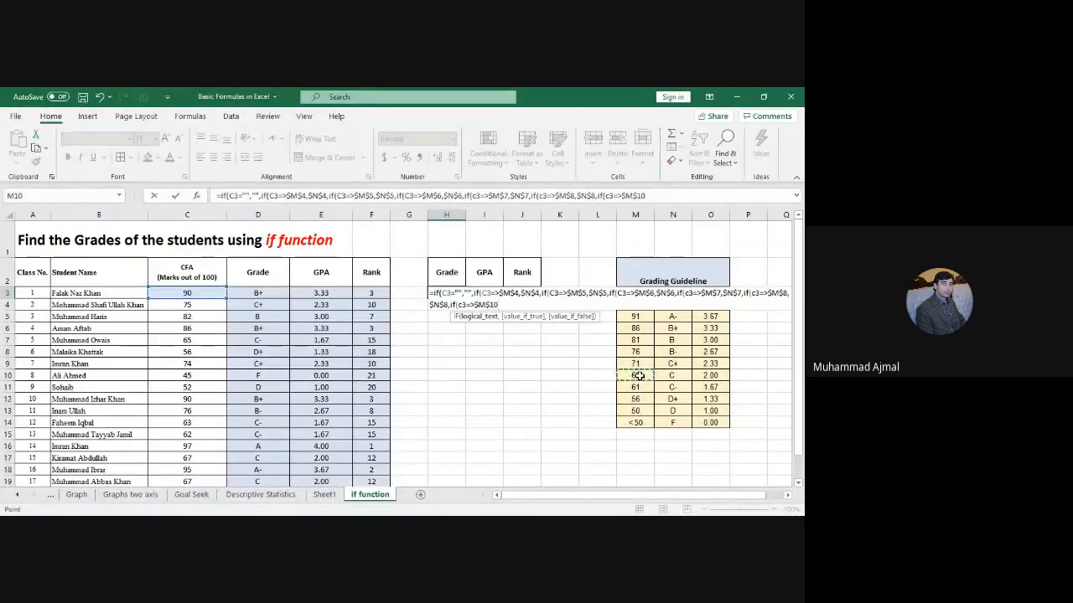
{"action": "type", "text": ","}
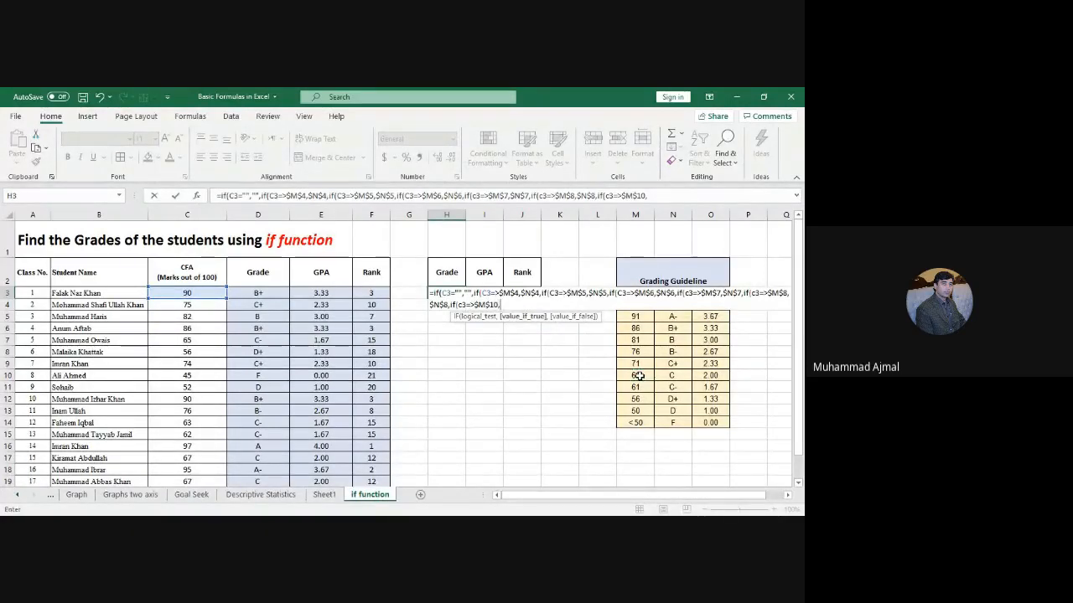
{"action": "left_click", "coordinate": [680, 379]}
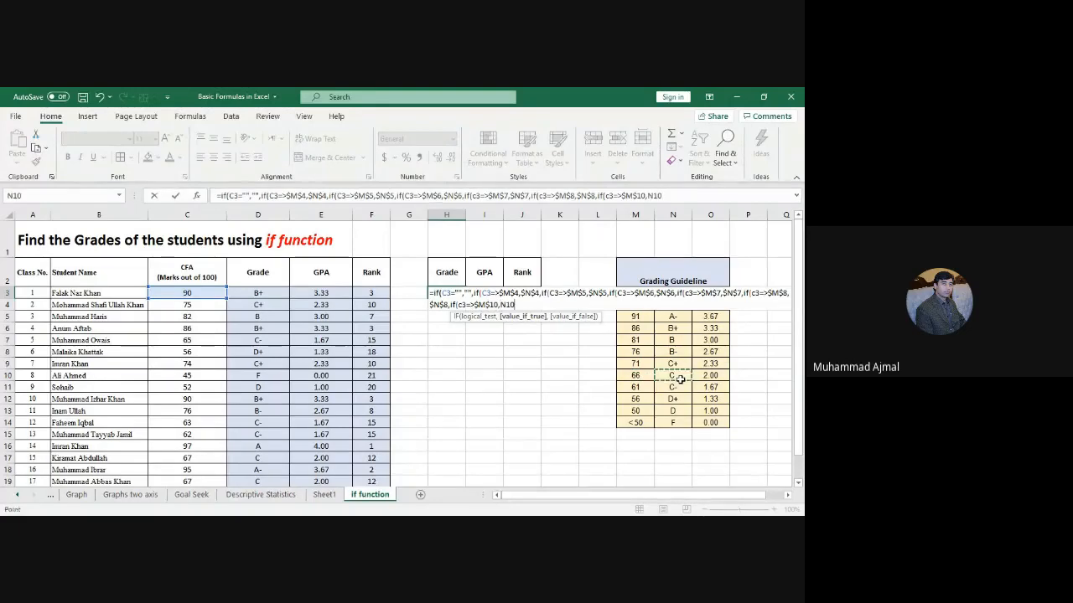
{"action": "key", "text": "F4"}
{"action": "type", "text": ","}
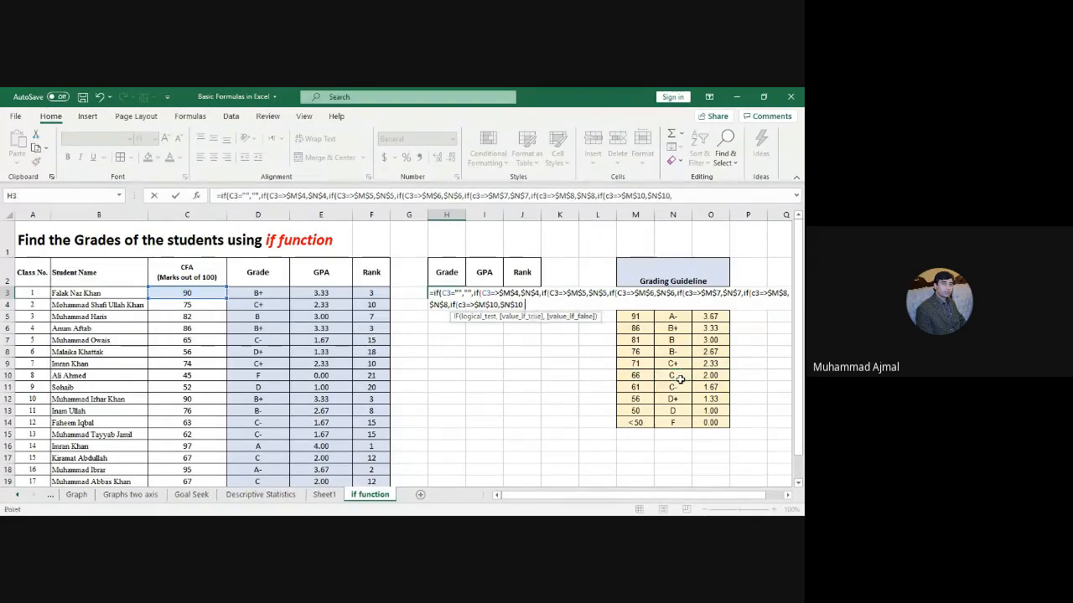
{"action": "type", "text": "if(c"}
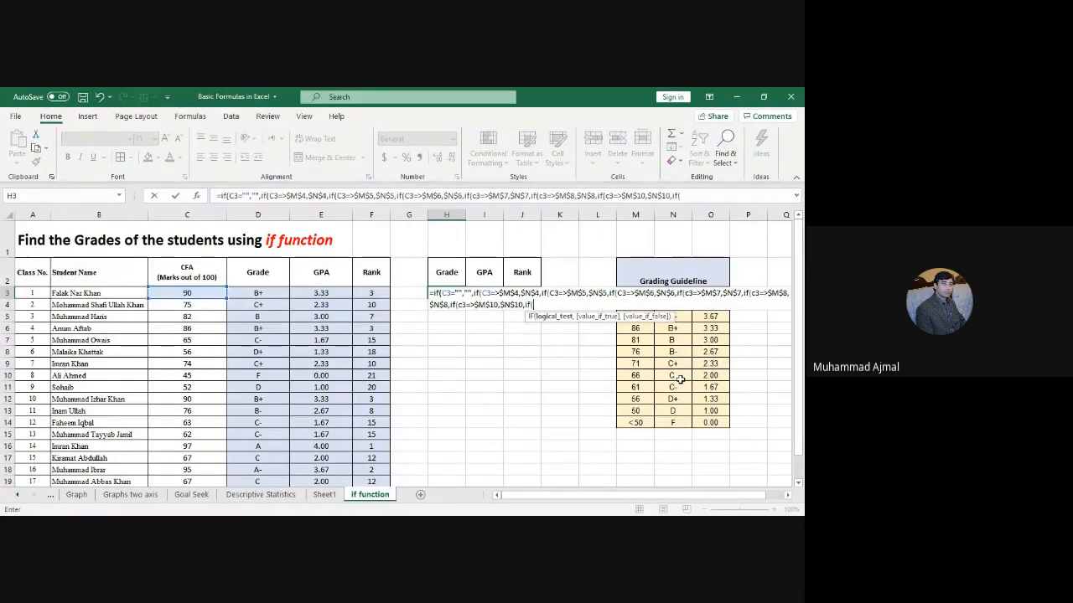
{"action": "type", "text": "3=>"}
{"action": "left_click", "coordinate": [646, 390]}
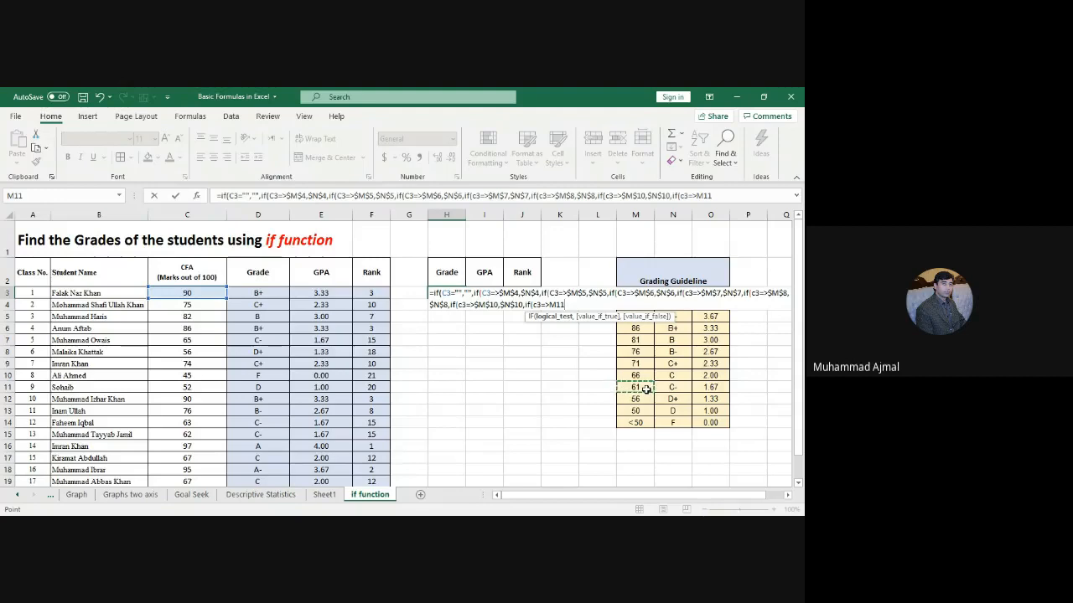
{"action": "key", "text": "F4"}
{"action": "type", "text": ","}
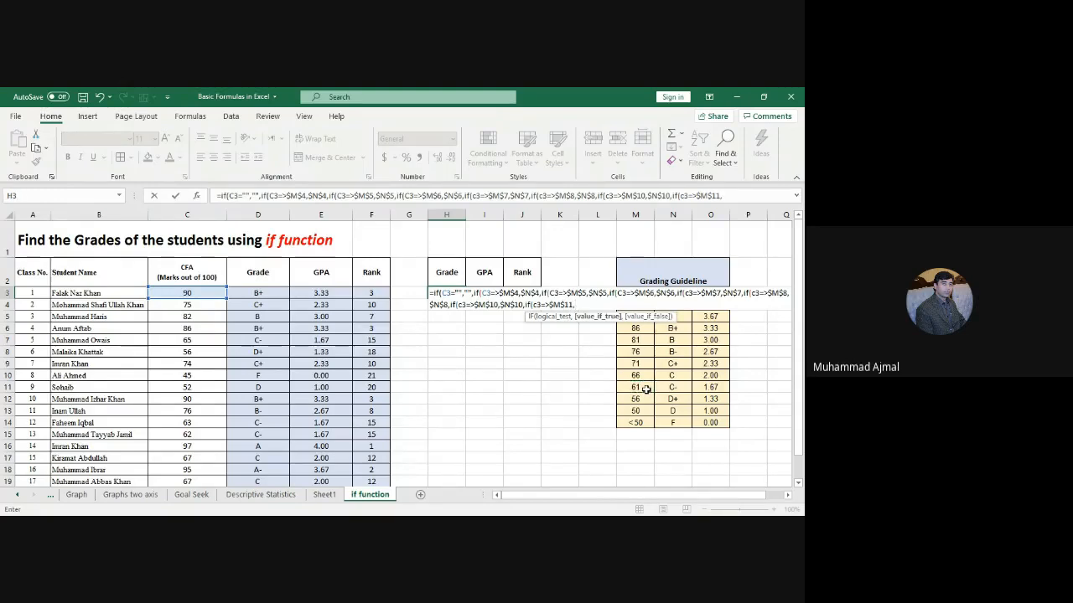
{"action": "left_click", "coordinate": [673, 386]}
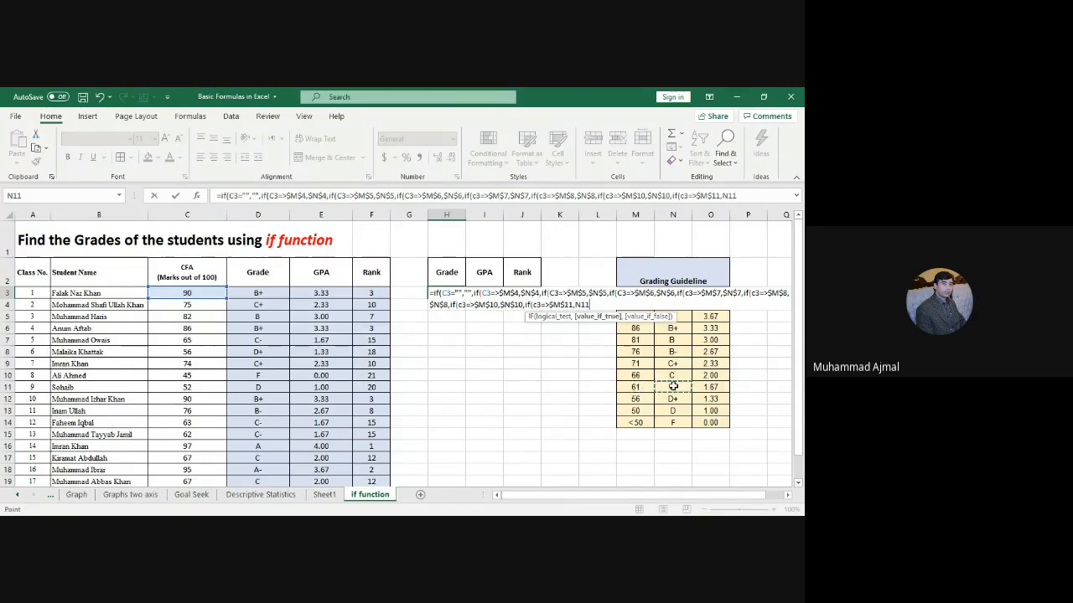
{"action": "key", "text": "F4"}
{"action": "type", "text": ",if"}
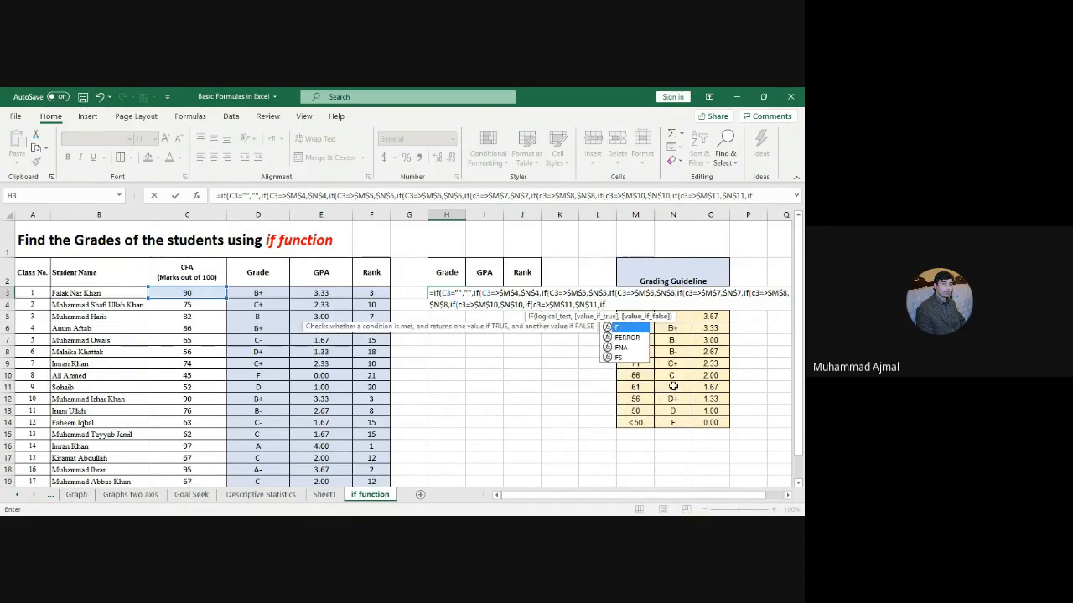
{"action": "type", "text": "(c3"}
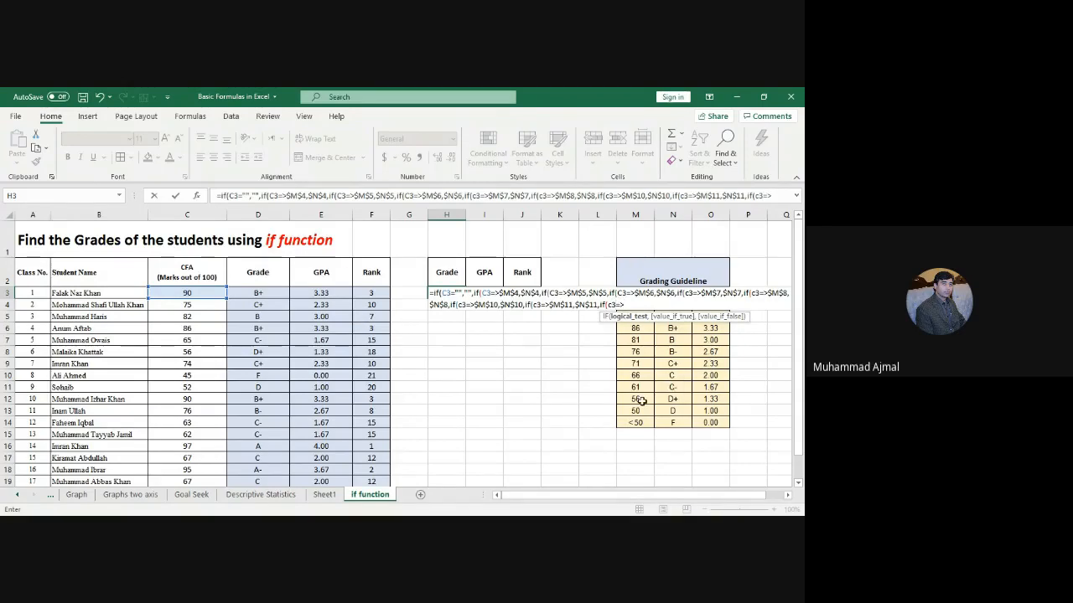
{"action": "type", "text": "=>"}
Step: Add clauses for $M$12 and $M$13 (60 → D in $N$13), then begin a final C3< test
{"action": "left_click", "coordinate": [637, 401]}
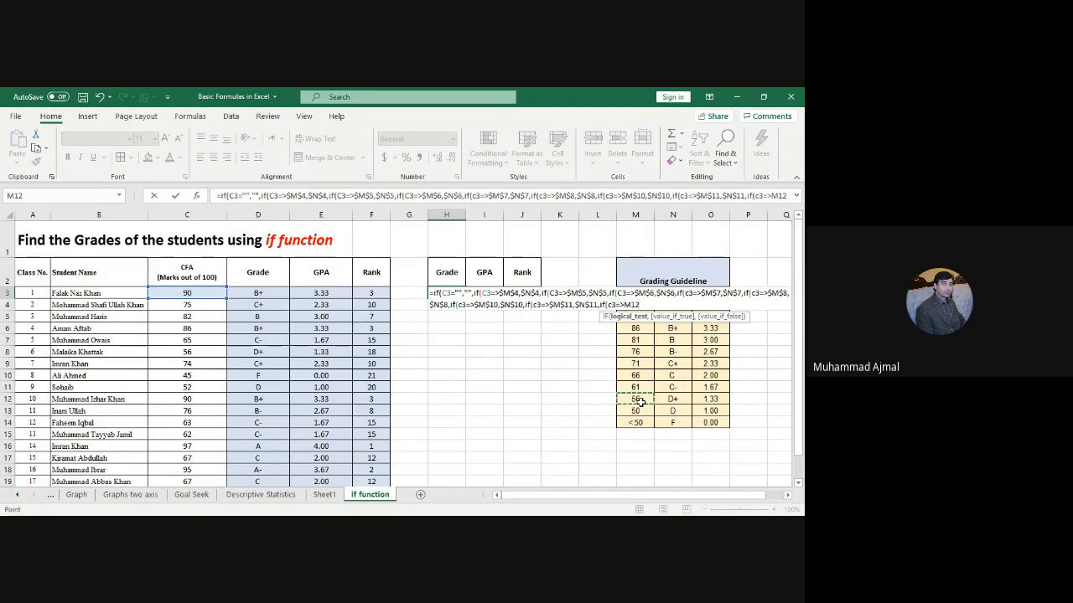
{"action": "key", "text": "F4"}
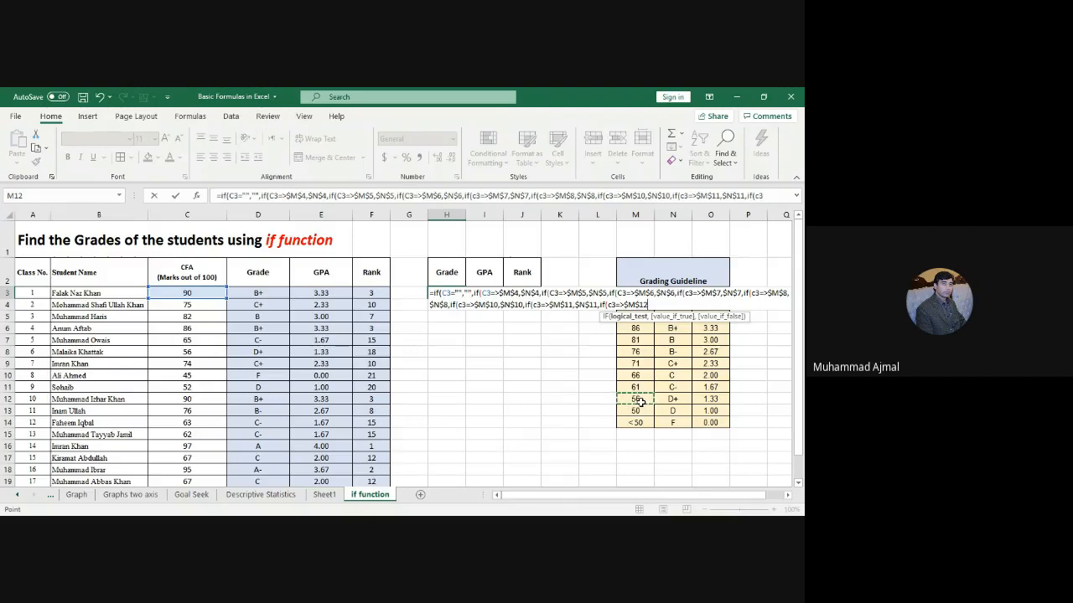
{"action": "type", "text": ","}
{"action": "left_click", "coordinate": [676, 400]}
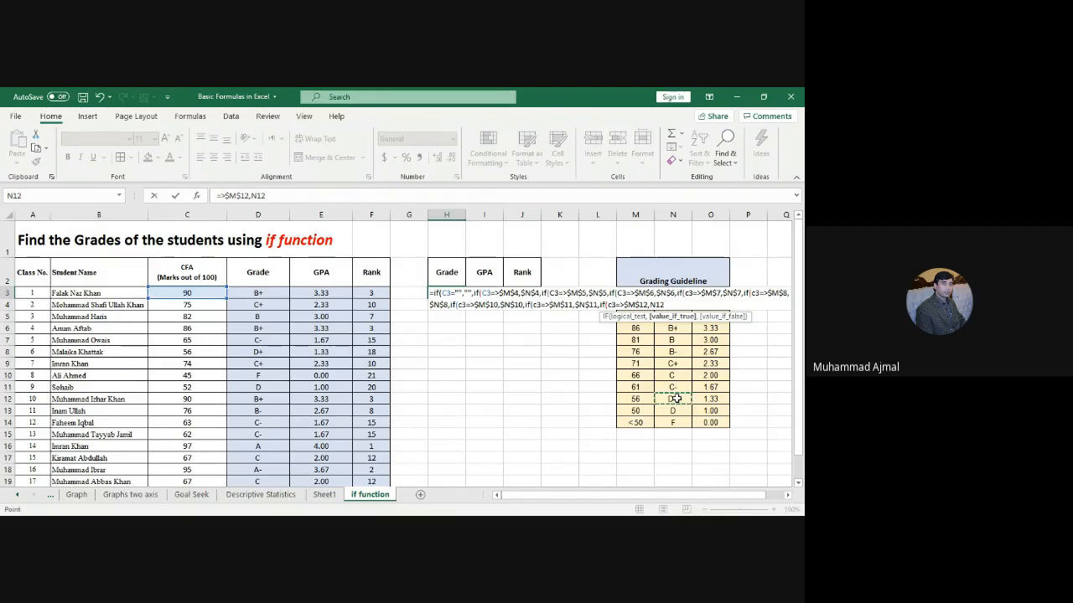
{"action": "key", "text": "F4"}
{"action": "type", "text": ",if"}
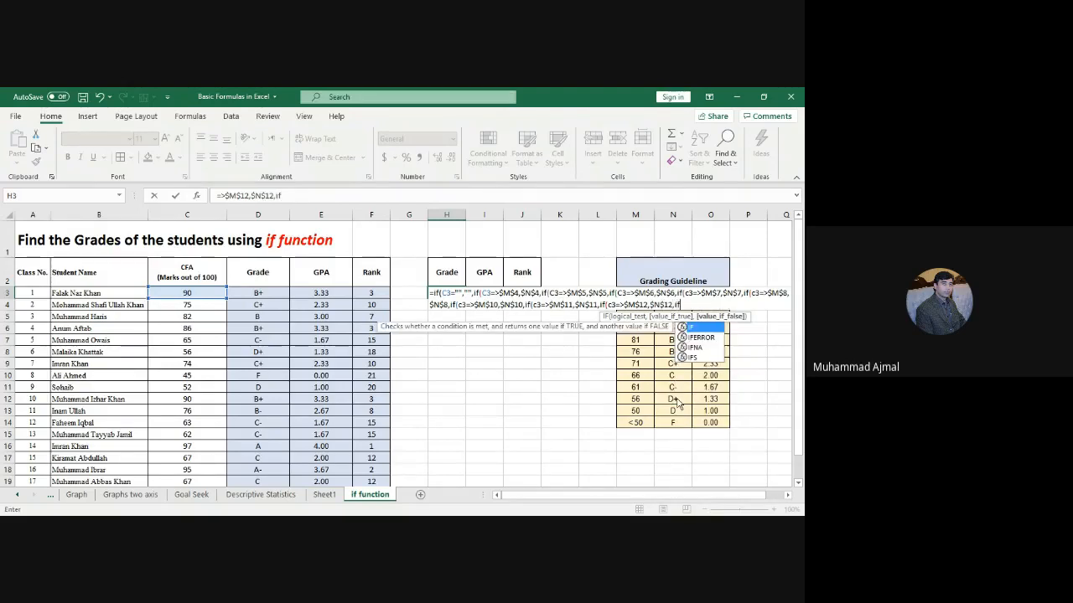
{"action": "type", "text": "(c"}
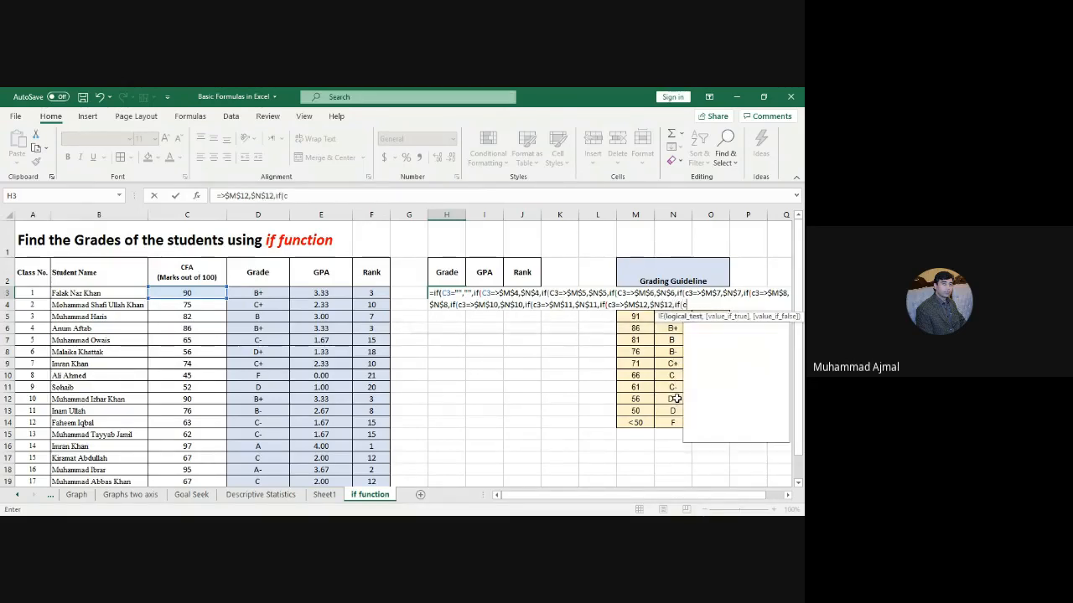
{"action": "type", "text": "3="}
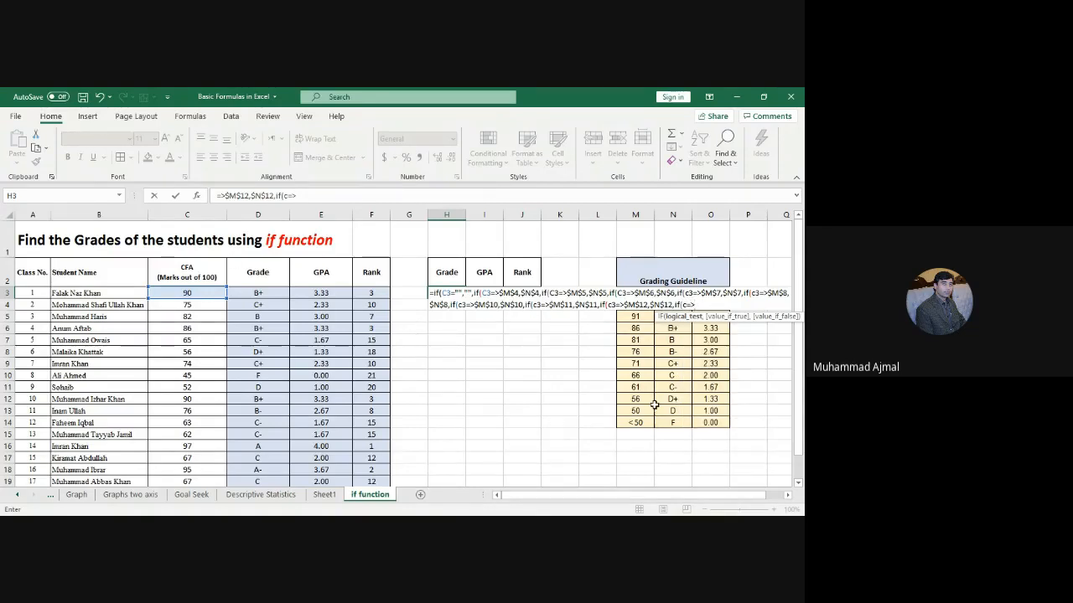
{"action": "type", "text": ">"}
{"action": "left_click", "coordinate": [639, 411]}
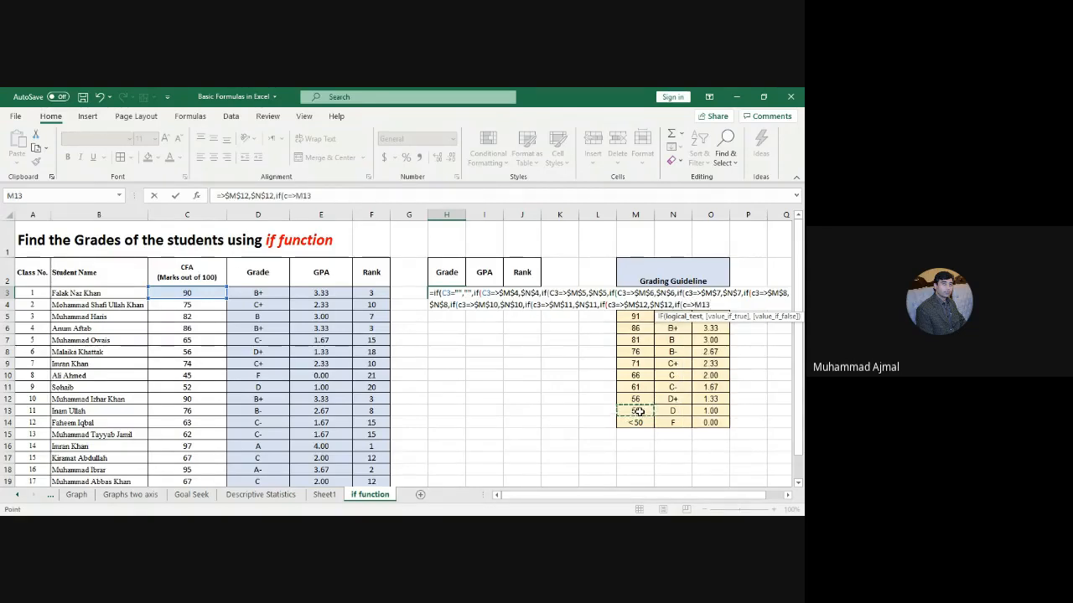
{"action": "key", "text": "F4"}
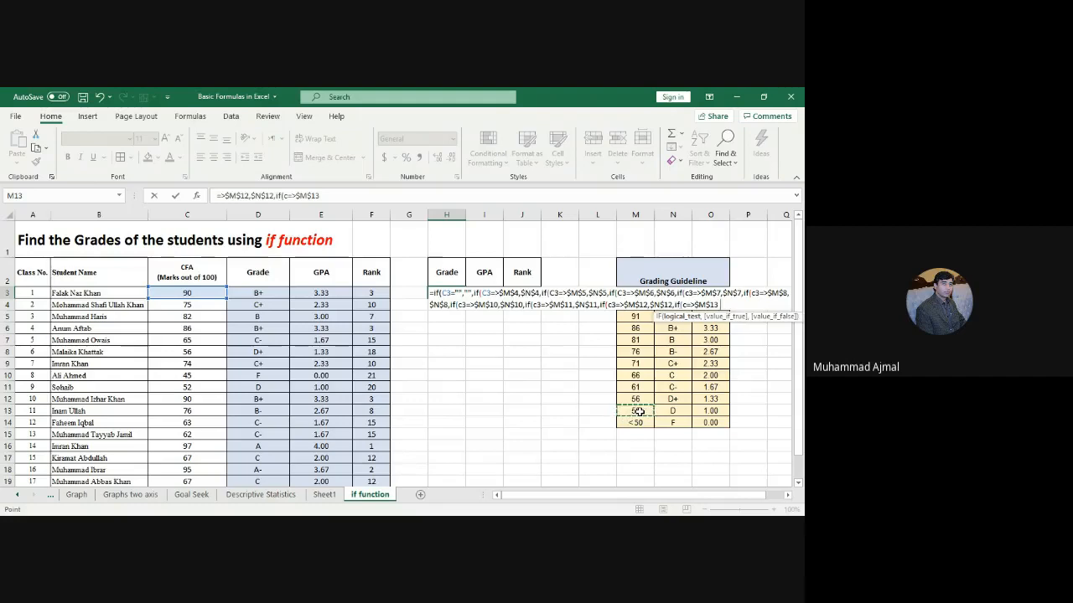
{"action": "type", "text": ","}
{"action": "left_click", "coordinate": [674, 410]}
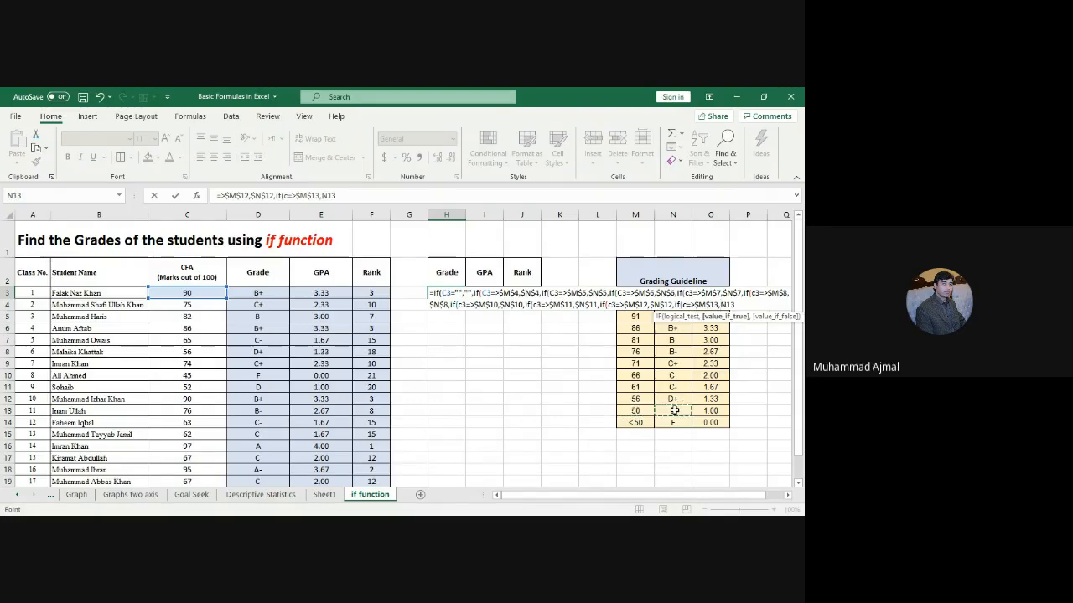
{"action": "key", "text": "F4"}
{"action": "type", "text": ","}
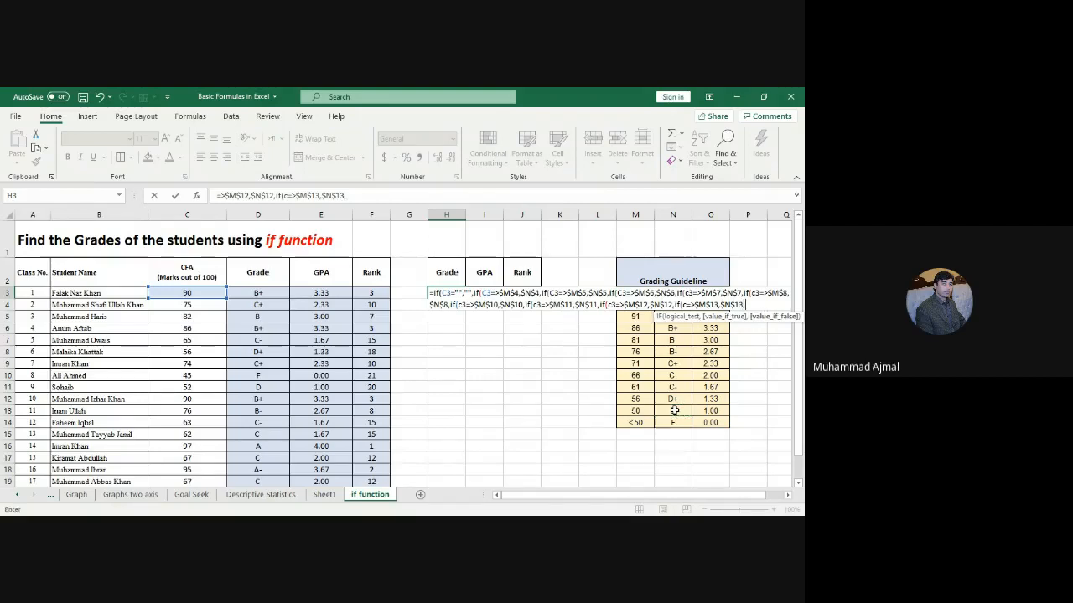
{"action": "type", "text": "if("}
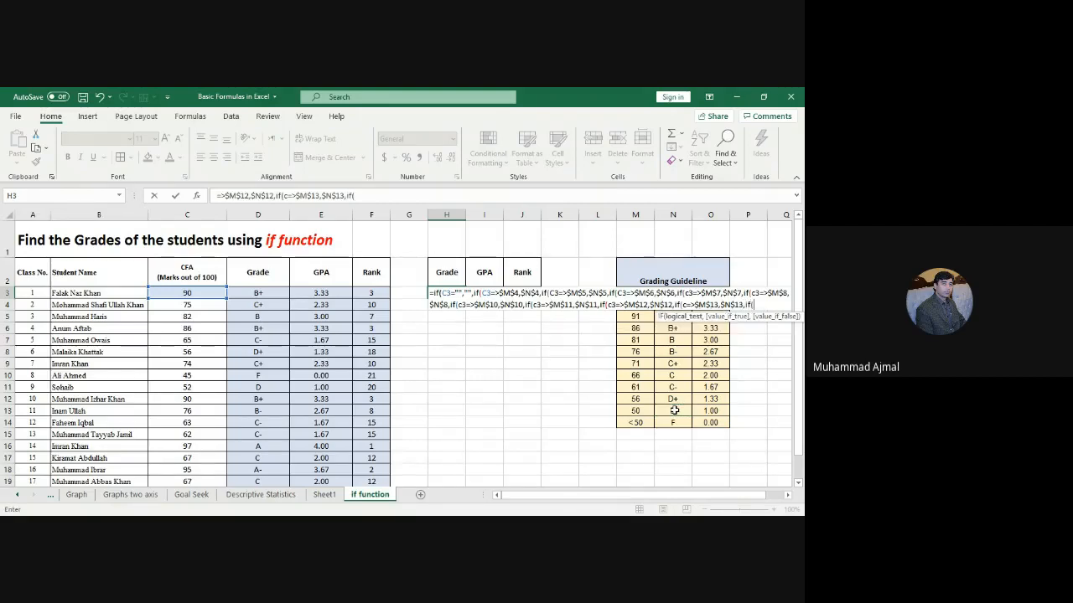
{"action": "type", "text": "c3<"}
Step: End the formula with a C3<50 test returning F from $N$14 and close all parentheses
{"action": "key", "text": "BackSpace"}
{"action": "key", "text": "Return"}
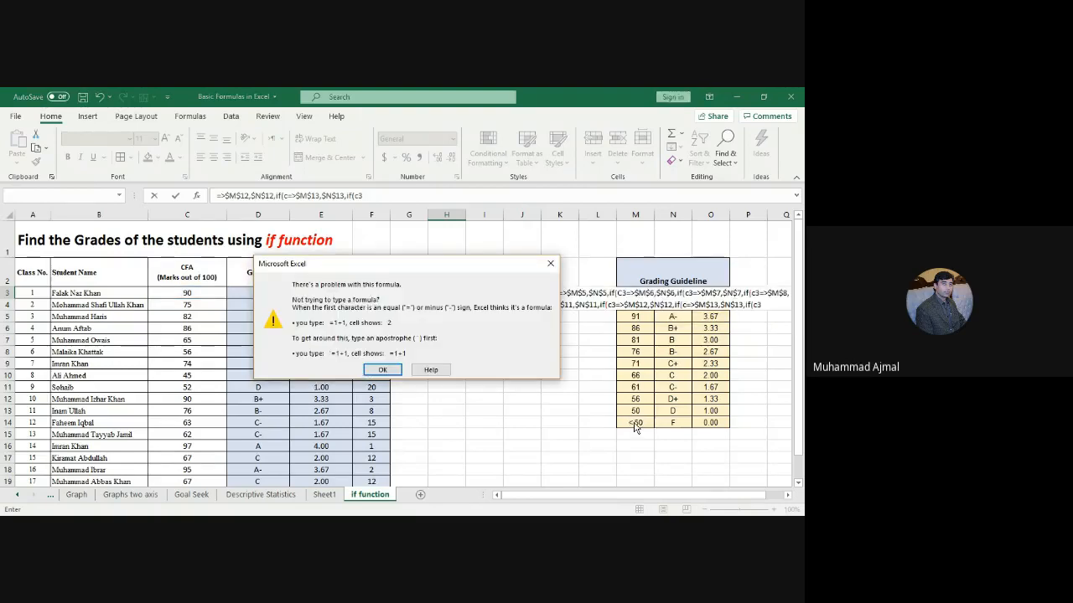
{"action": "key", "text": "Return"}
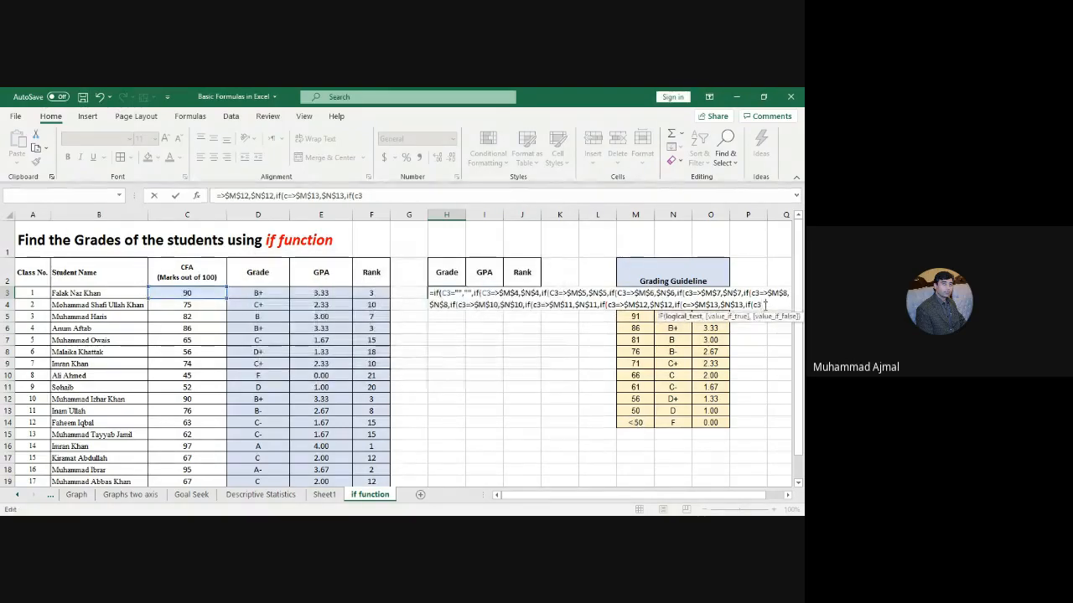
{"action": "type", "text": "<50"}
{"action": "type", "text": ","}
{"action": "left_click", "coordinate": [672, 421]}
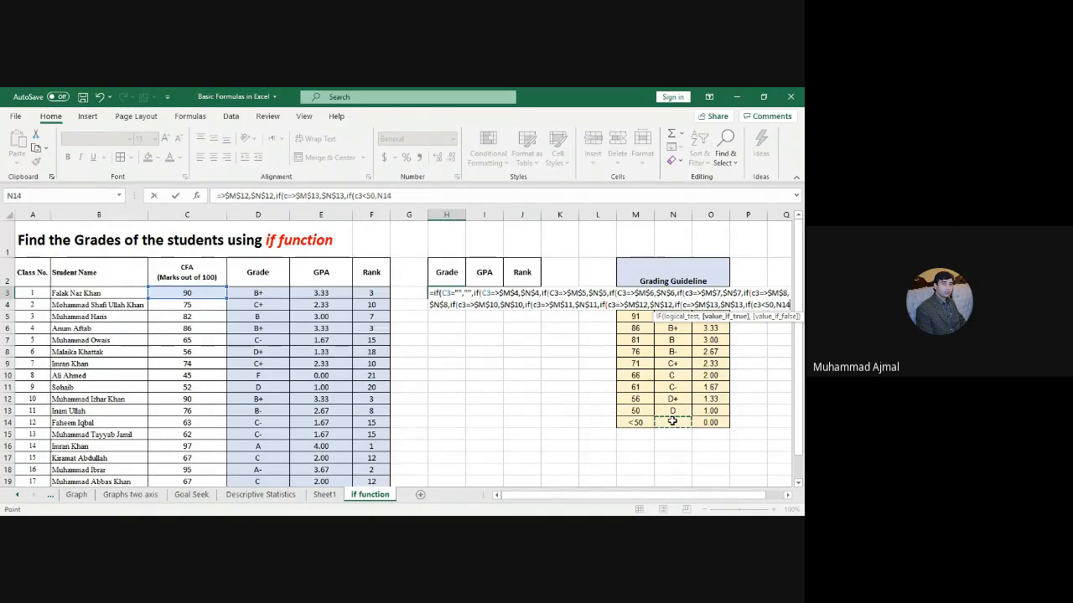
{"action": "key", "text": "F4"}
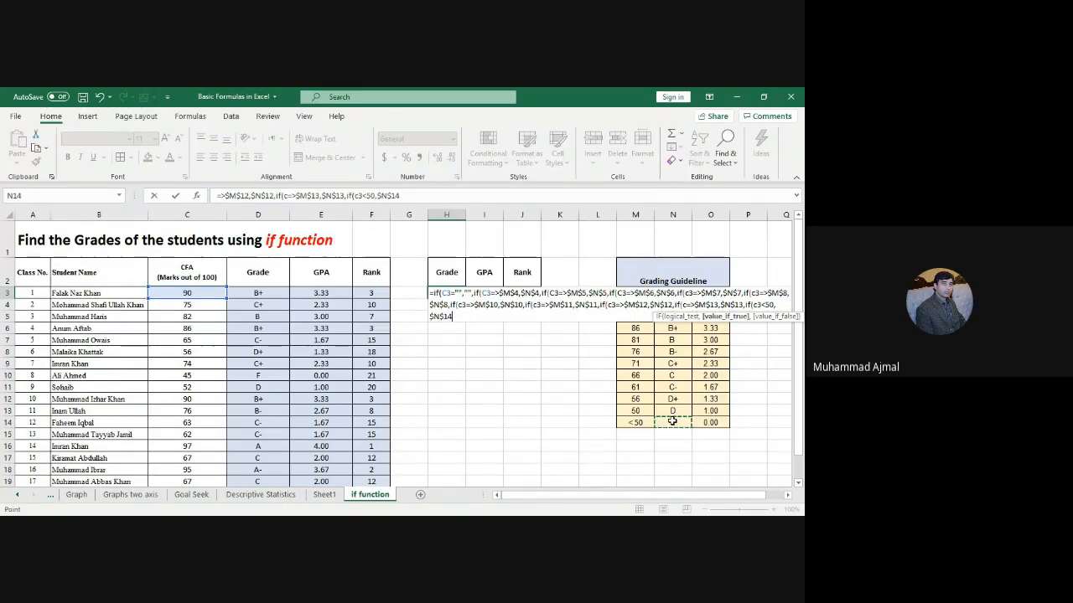
{"action": "type", "text": ")"}
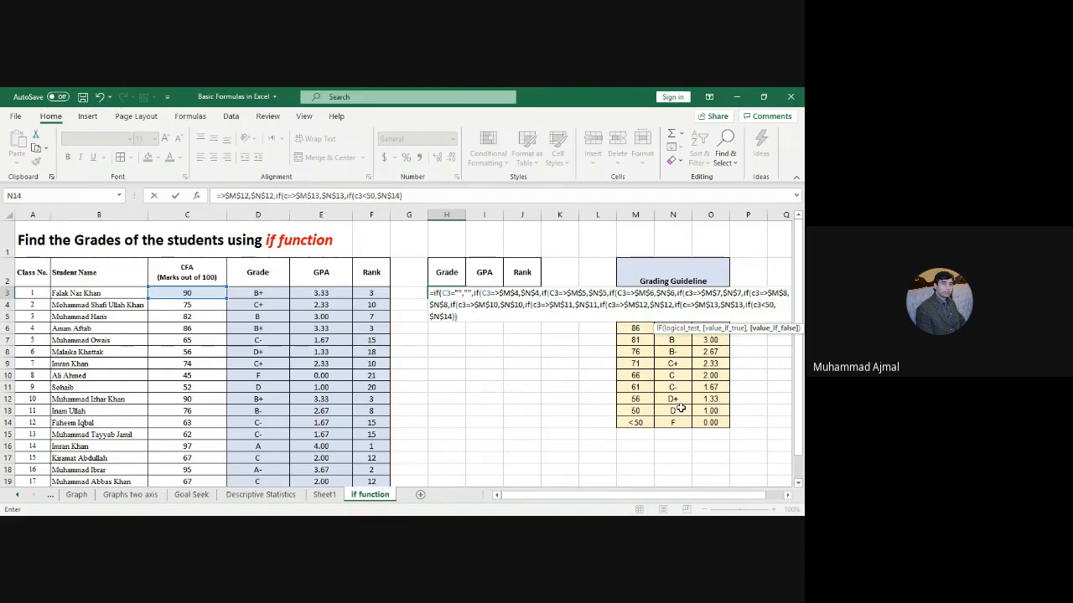
{"action": "type", "text": ")))))"}
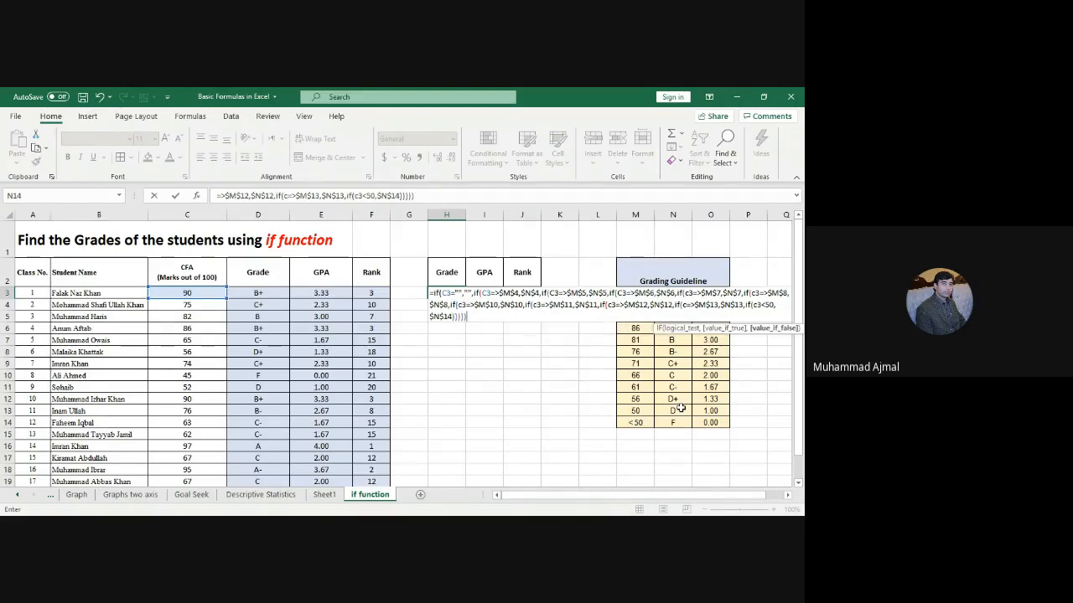
{"action": "type", "text": ")))"}
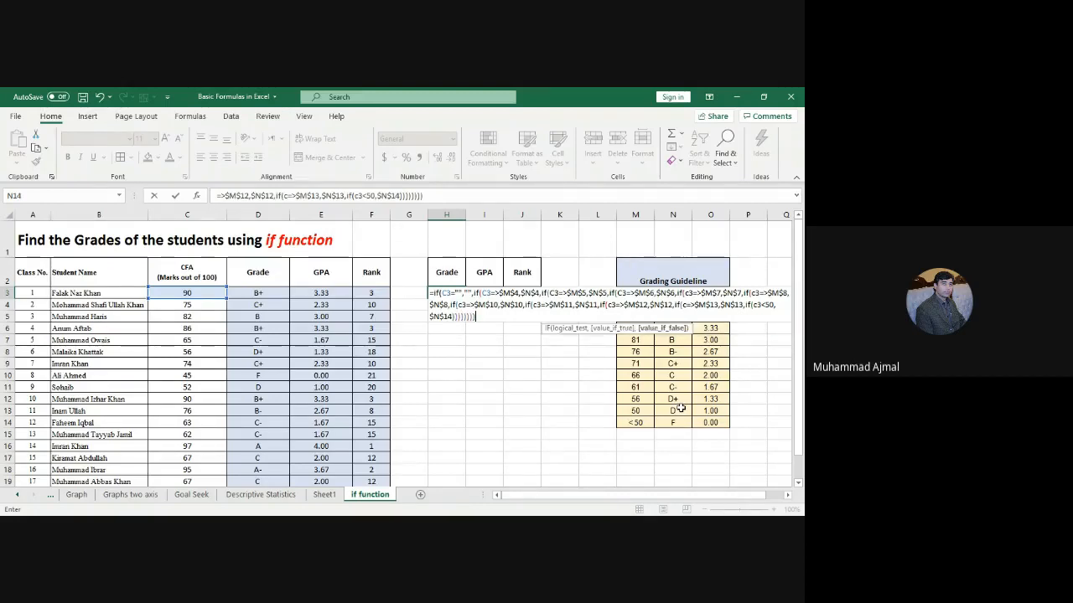
{"action": "type", "text": ")))"}
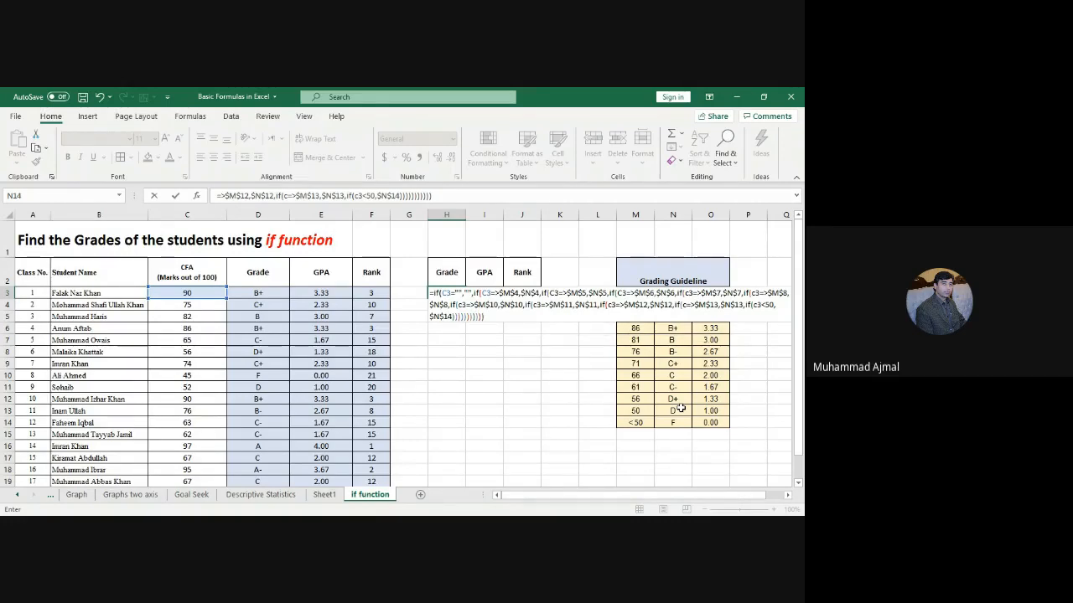
Step: Try to commit the H3 grade formula, dismissing Excel's formula-problem warnings, and insert a D3 reference
{"action": "key", "text": "Return"}
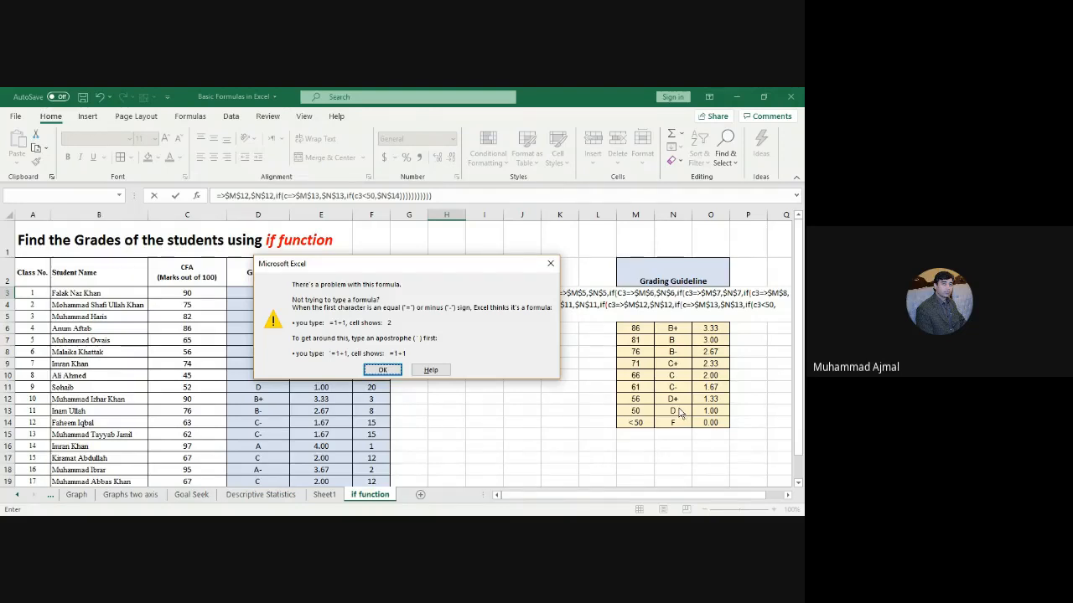
{"action": "left_click", "coordinate": [384, 370]}
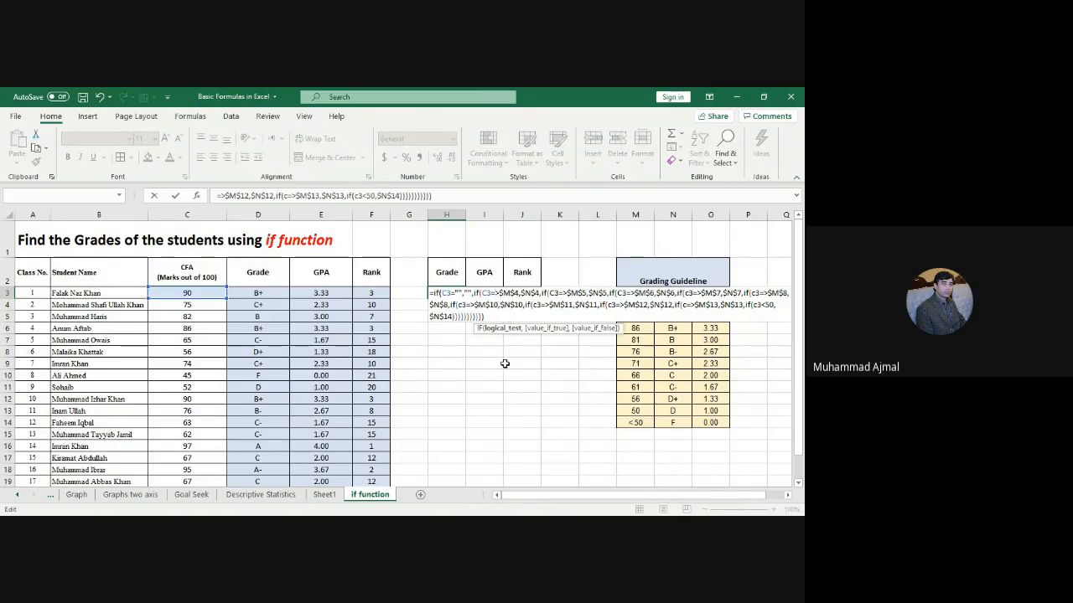
{"action": "key", "text": "Return"}
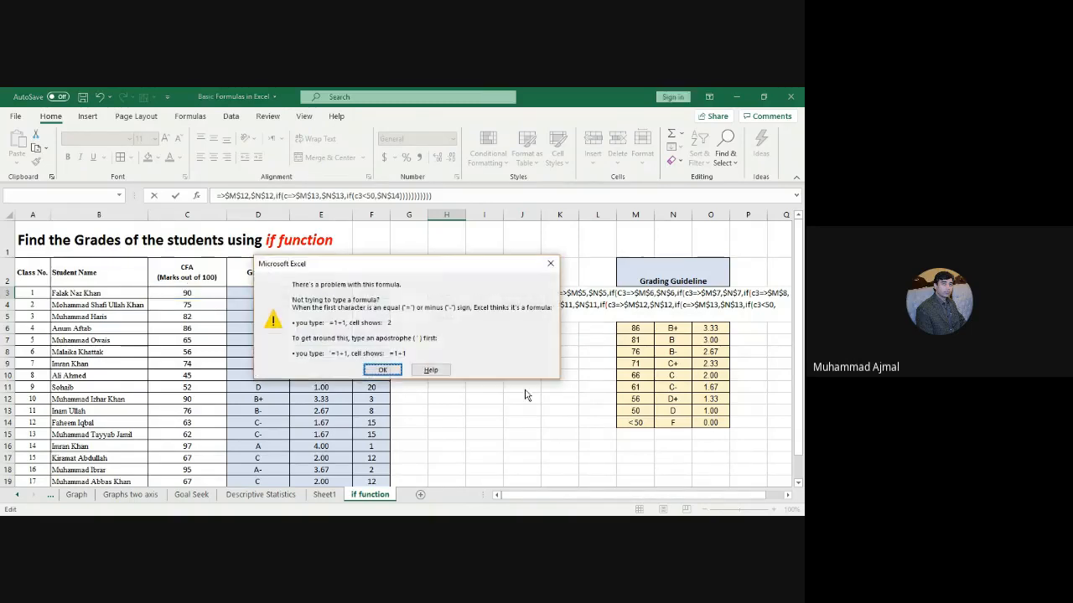
{"action": "left_click", "coordinate": [382, 370]}
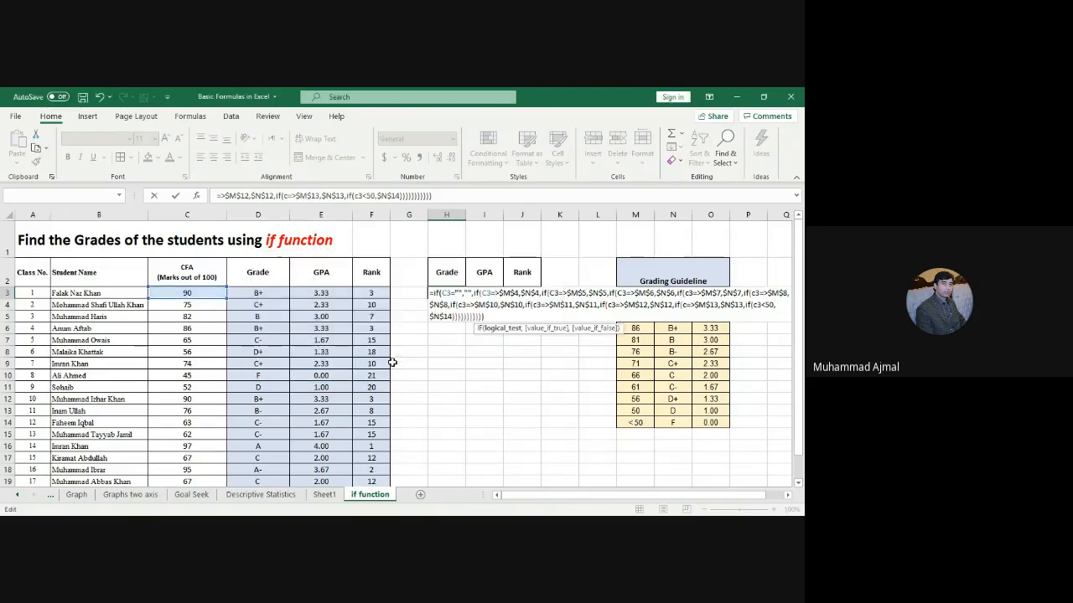
{"action": "left_click", "coordinate": [265, 292]}
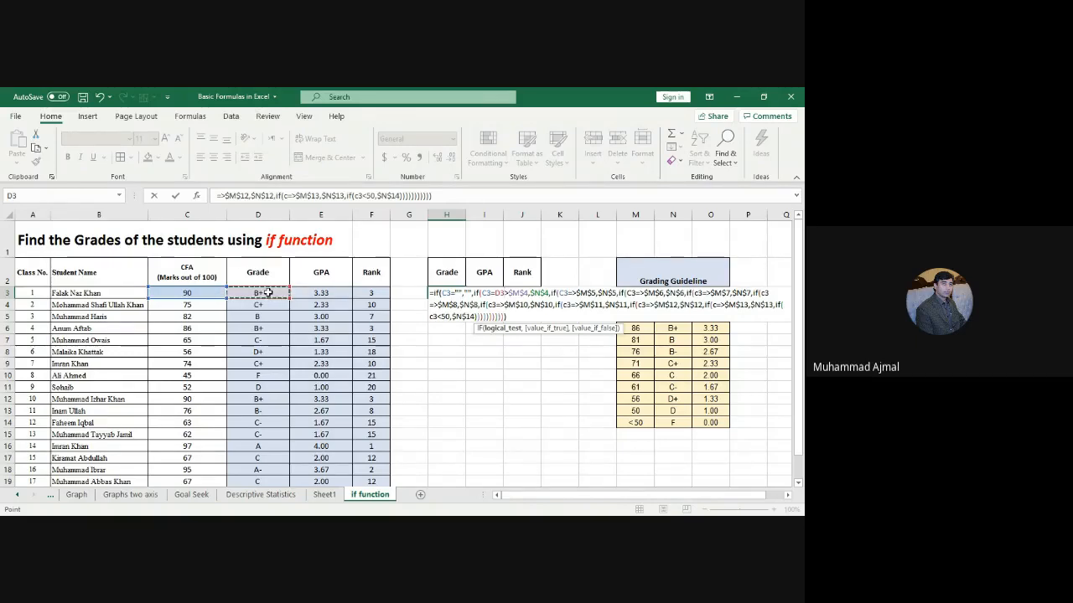
Step: Abandon the broken H3 formula, undoing then redoing to keep the Grade, GPA and Rank headers
{"action": "key", "text": "Escape"}
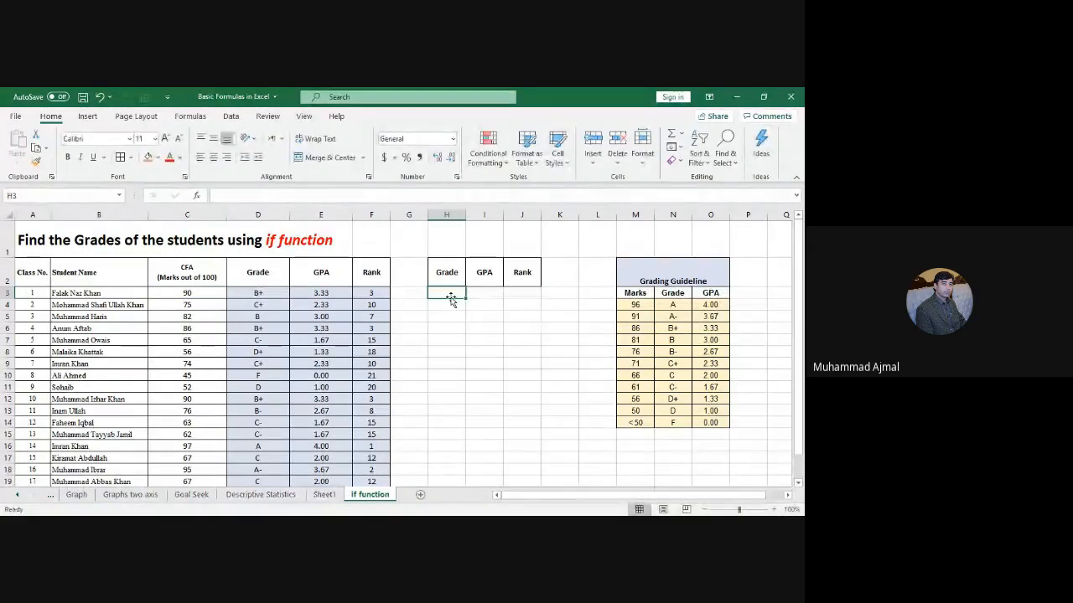
{"action": "key", "text": "ctrl+z"}
{"action": "left_click", "coordinate": [444, 293]}
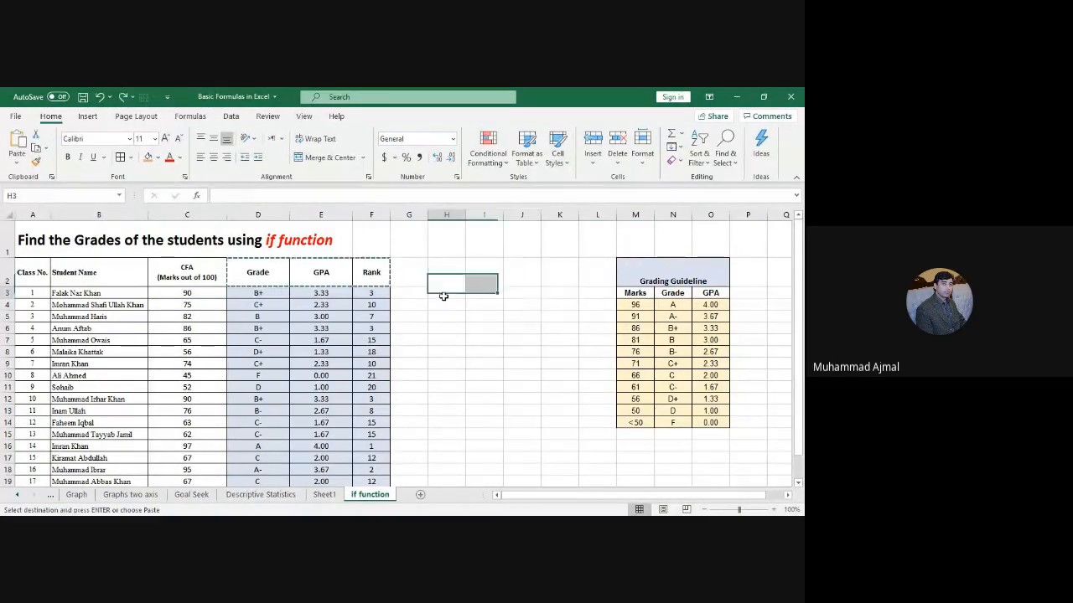
{"action": "left_click", "coordinate": [122, 98]}
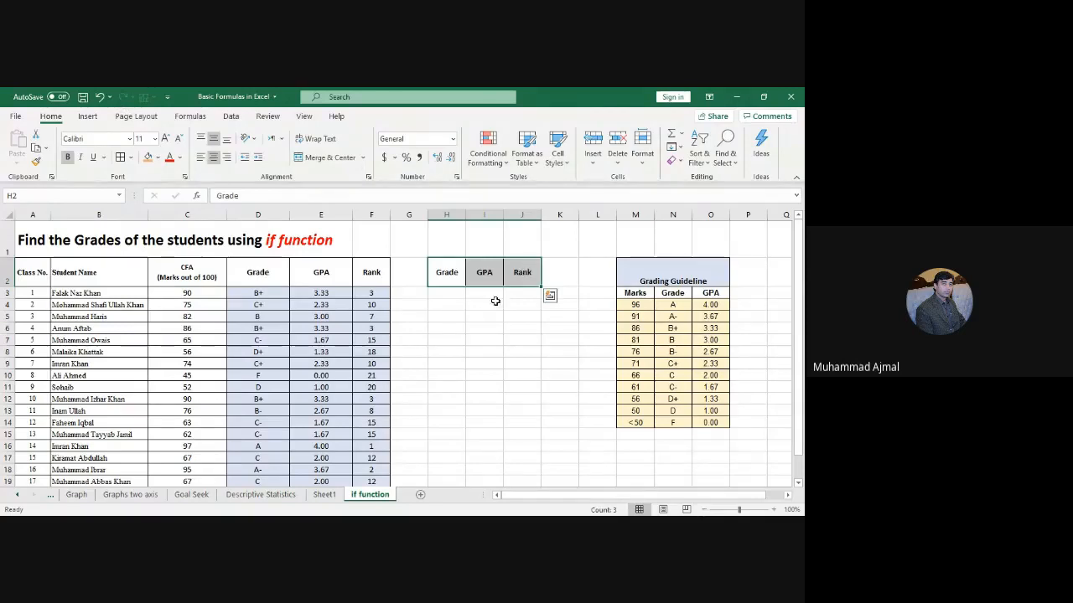
{"action": "left_click", "coordinate": [447, 294]}
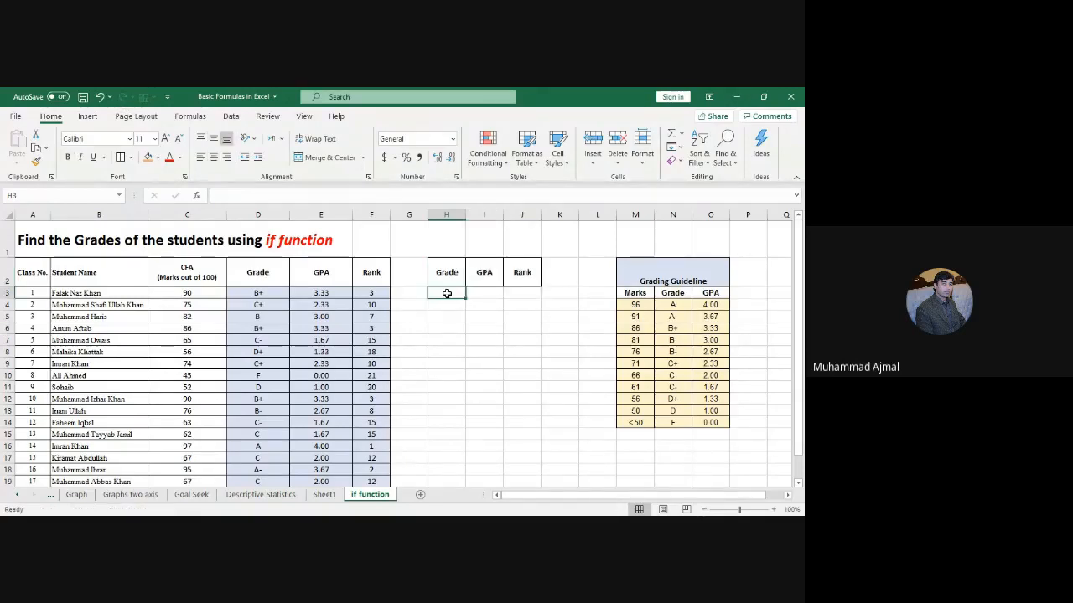
Step: Copy D3's nested IF grade formula and paste it into H3
{"action": "left_click", "coordinate": [268, 293]}
{"action": "key", "text": "ctrl+c"}
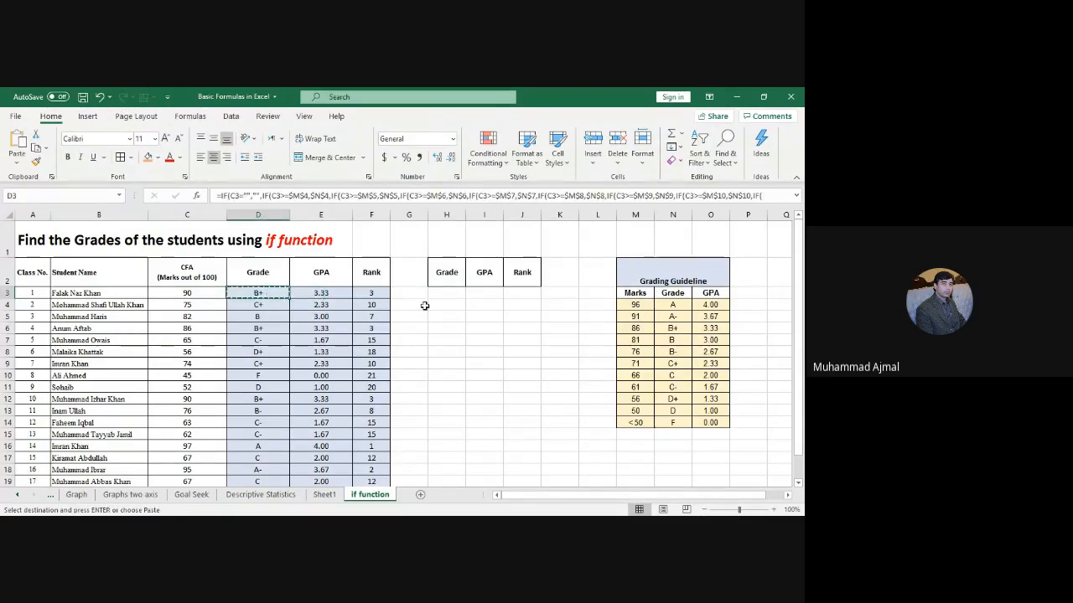
{"action": "left_click", "coordinate": [447, 294]}
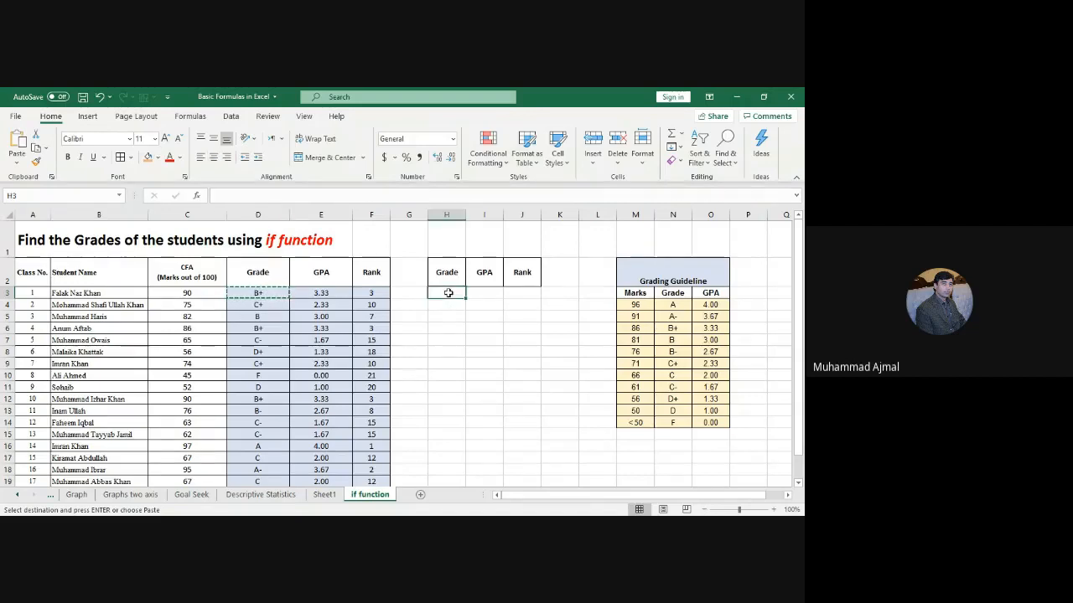
{"action": "key", "text": "ctrl+v"}
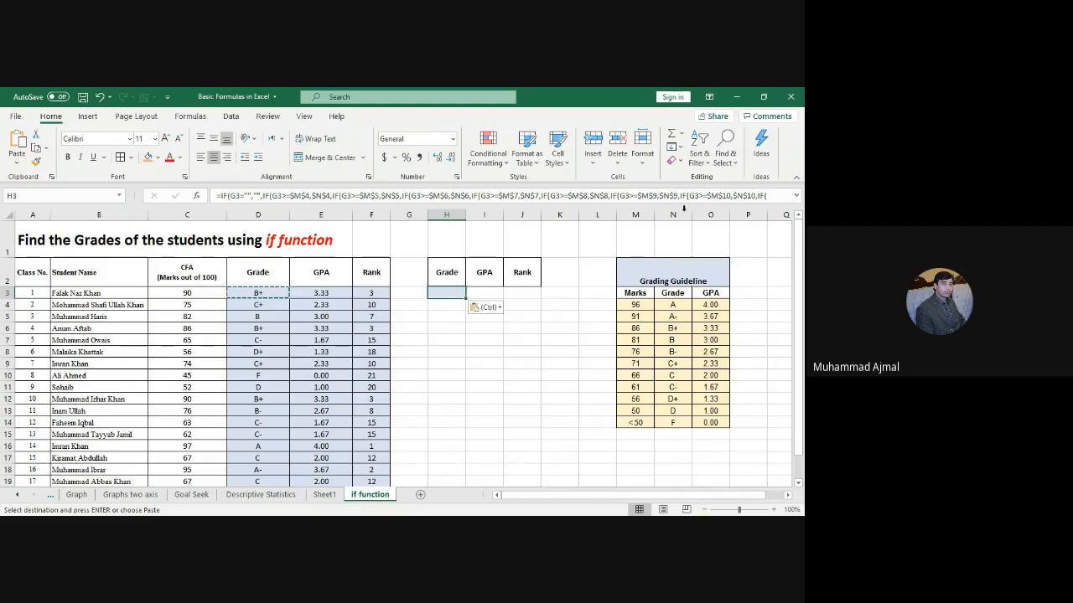
{"action": "left_click", "coordinate": [451, 291]}
{"action": "right_click", "coordinate": [451, 291]}
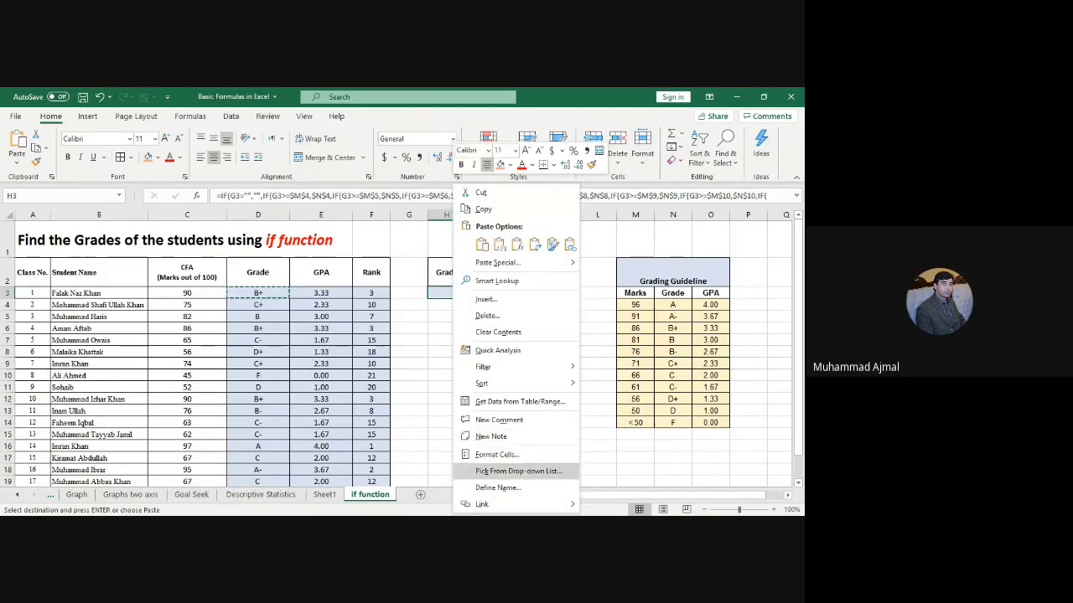
{"action": "key", "text": "ctrl+v"}
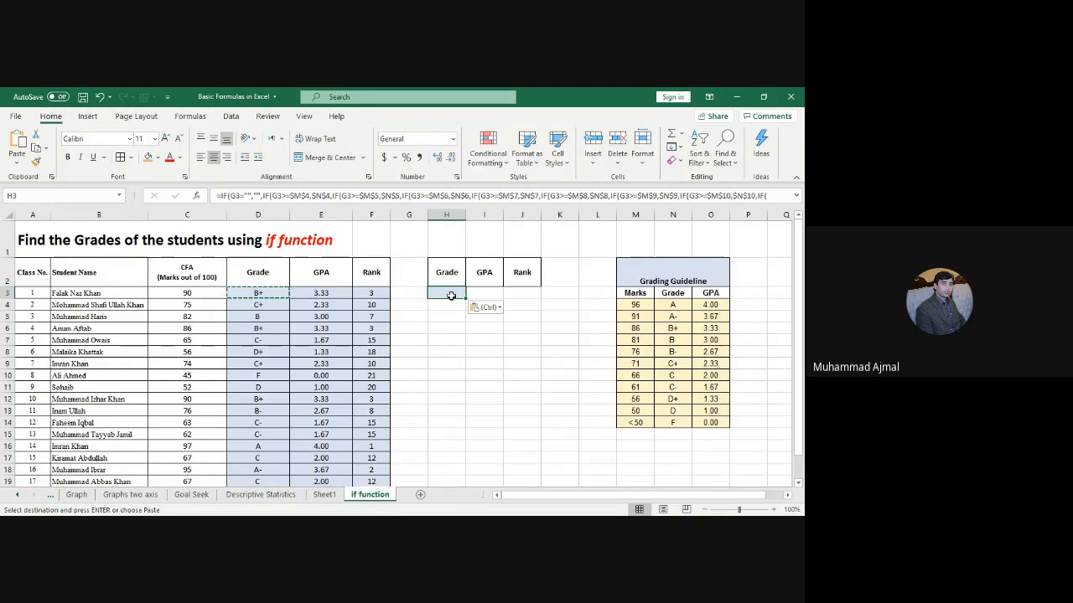
{"action": "double_click", "coordinate": [447, 292]}
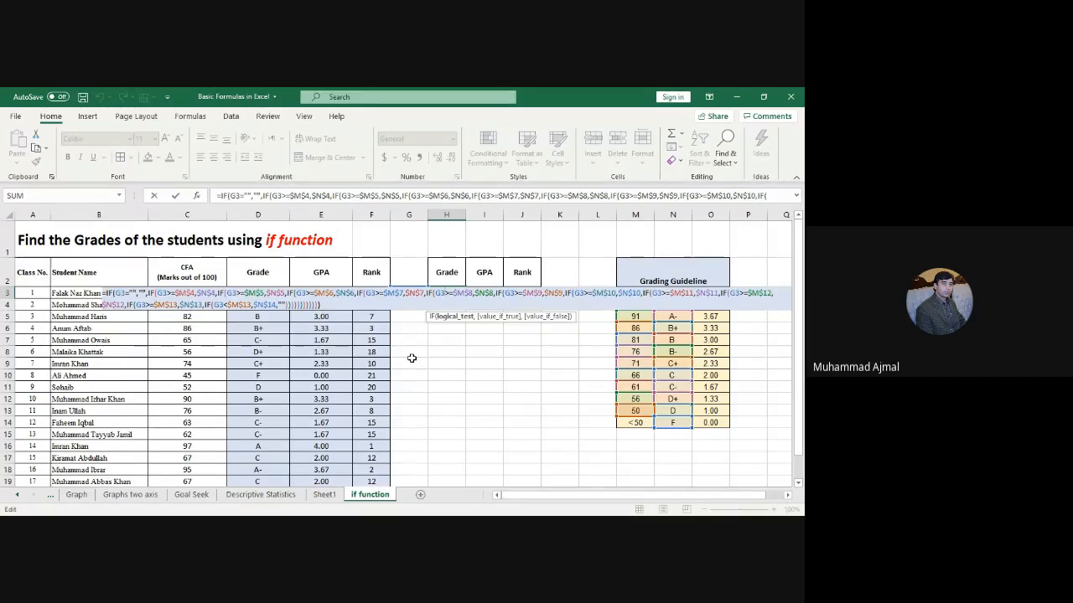
{"action": "key", "text": "Escape"}
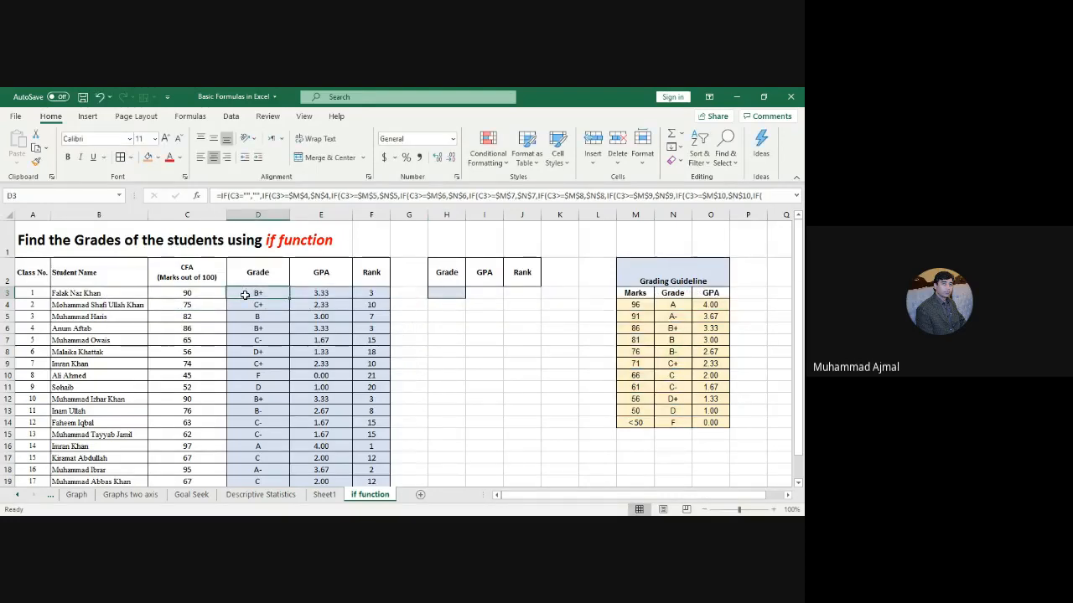
{"action": "key", "text": "ctrl+c"}
{"action": "left_click", "coordinate": [445, 295]}
{"action": "key", "text": "Return"}
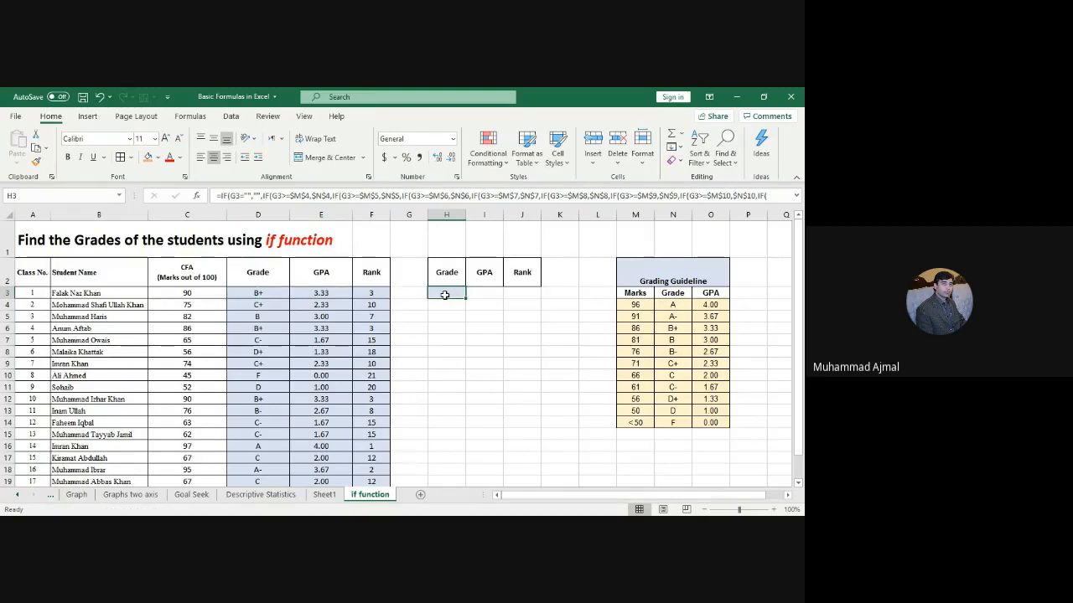
{"action": "left_click_drag", "start_coordinate": [430, 307], "coordinate": [260, 300]}
{"action": "left_click", "coordinate": [268, 293]}
{"action": "key", "text": "ctrl+c"}
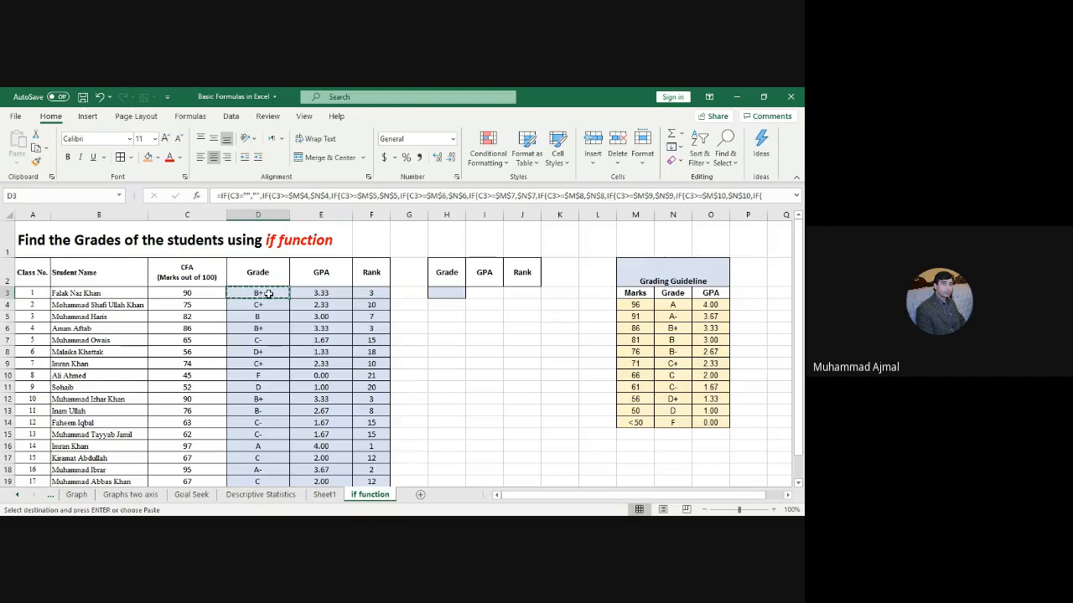
{"action": "left_click", "coordinate": [438, 292]}
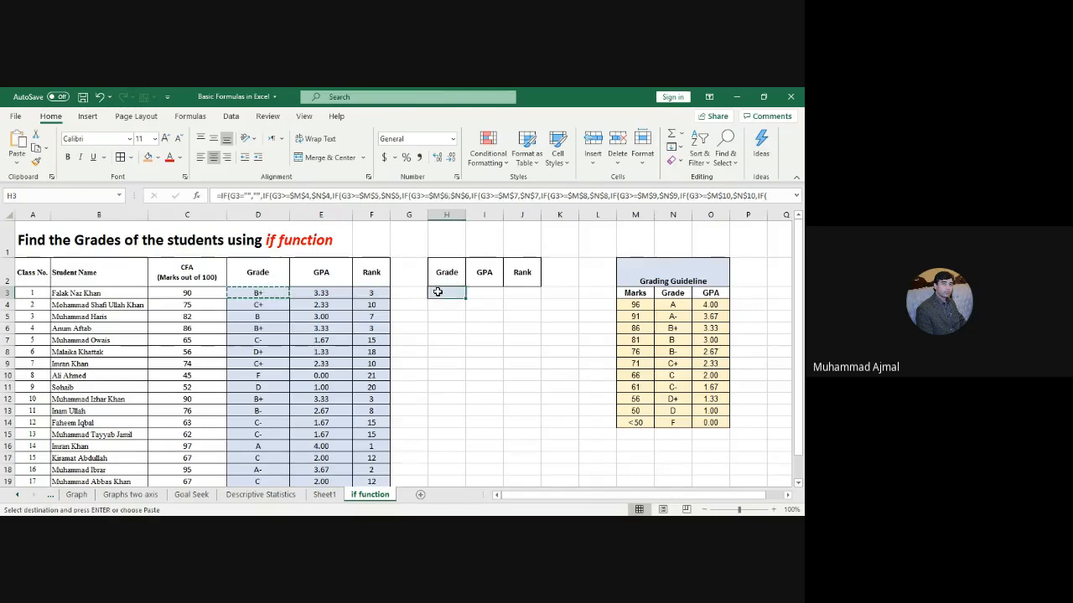
{"action": "key", "text": "ctrl+v"}
{"action": "key", "text": "Escape"}
{"action": "left_click", "coordinate": [484, 343]}
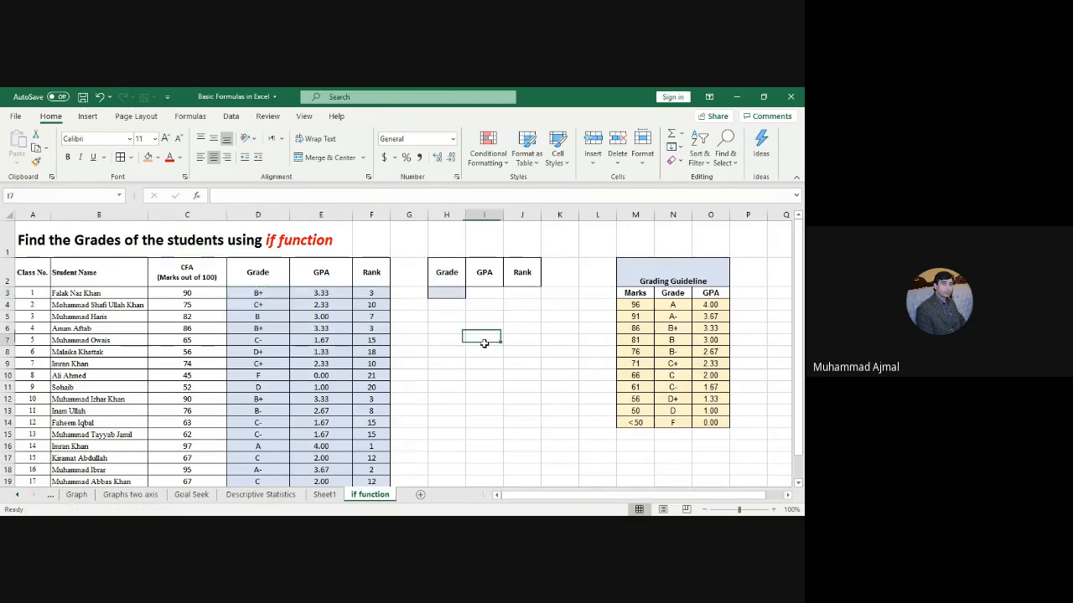
{"action": "left_click", "coordinate": [447, 292]}
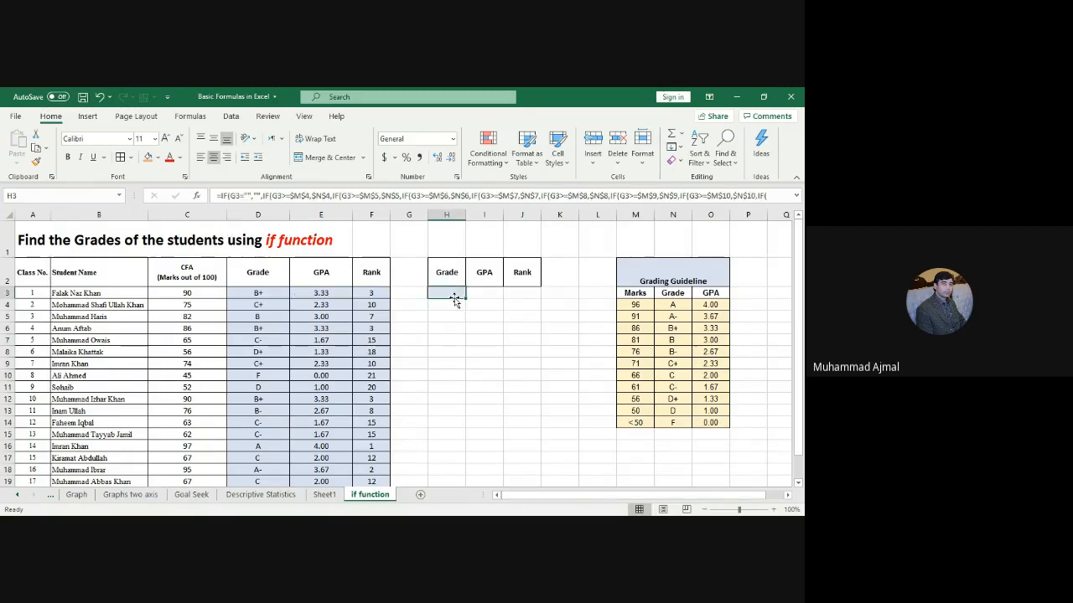
{"action": "left_click", "coordinate": [255, 293]}
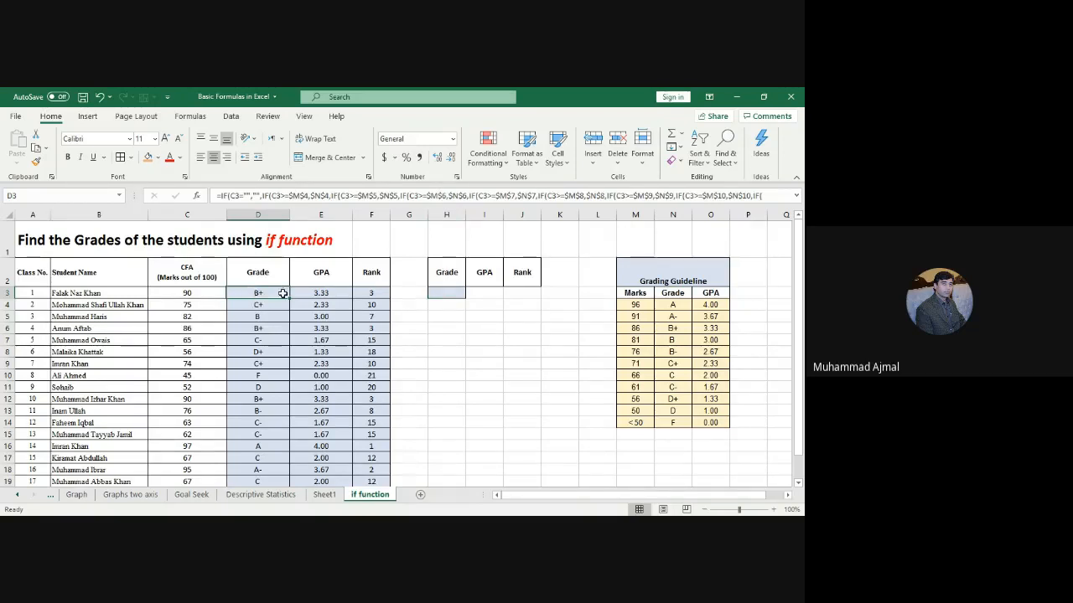
{"action": "right_click", "coordinate": [282, 294]}
{"action": "left_click", "coordinate": [314, 209]}
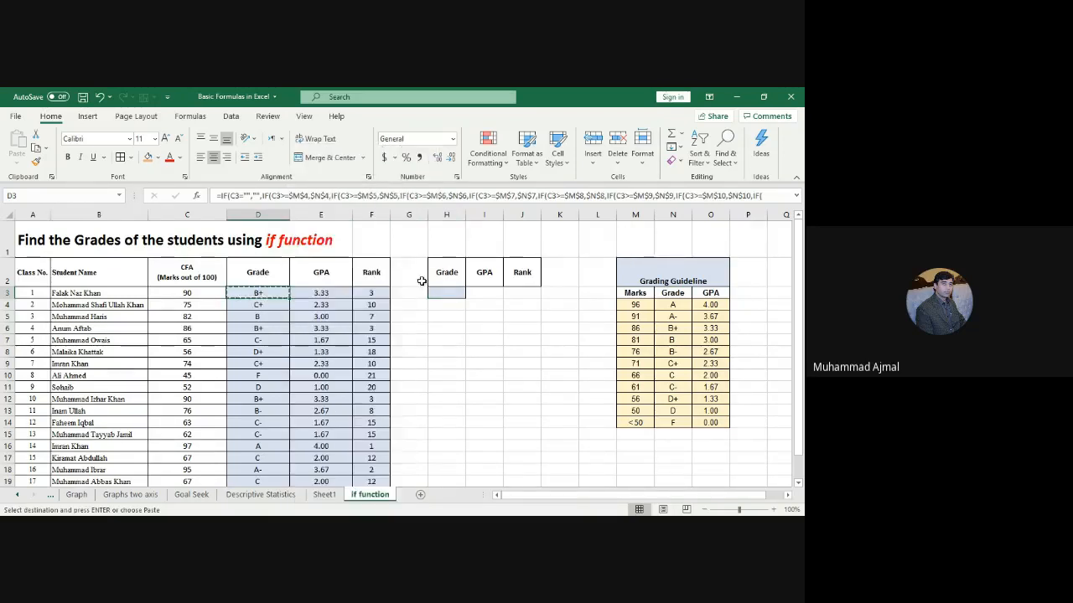
{"action": "left_click", "coordinate": [444, 291]}
{"action": "right_click", "coordinate": [445, 291]}
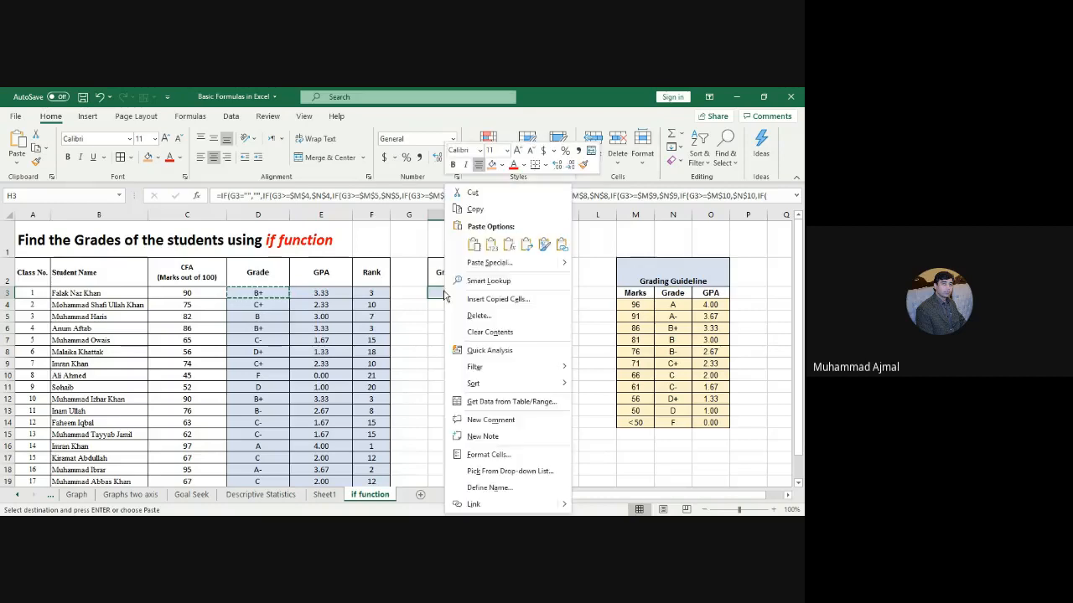
{"action": "left_click", "coordinate": [509, 243]}
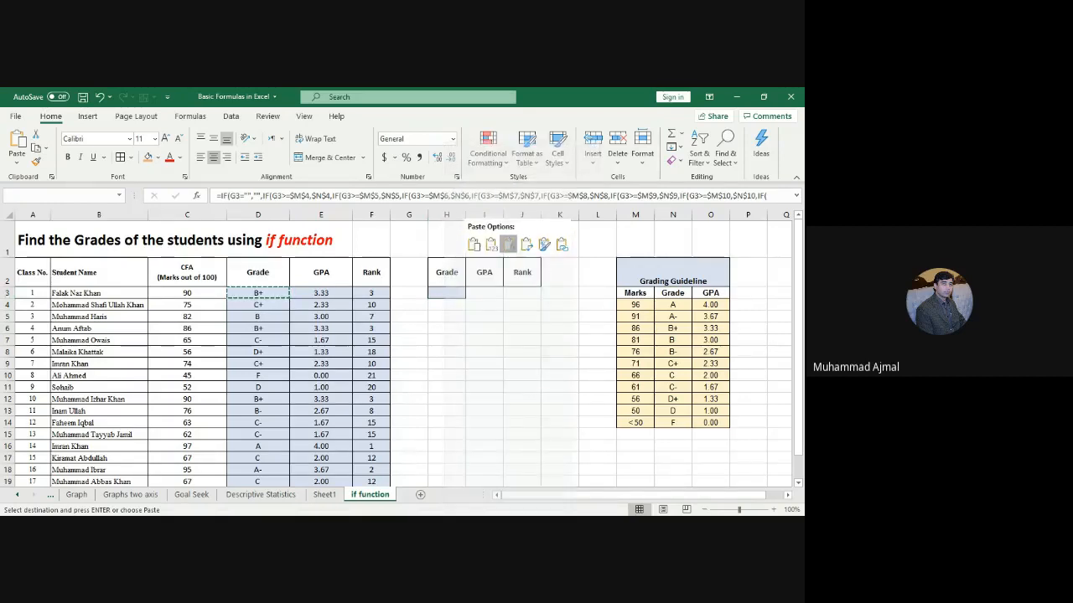
{"action": "left_click", "coordinate": [508, 243]}
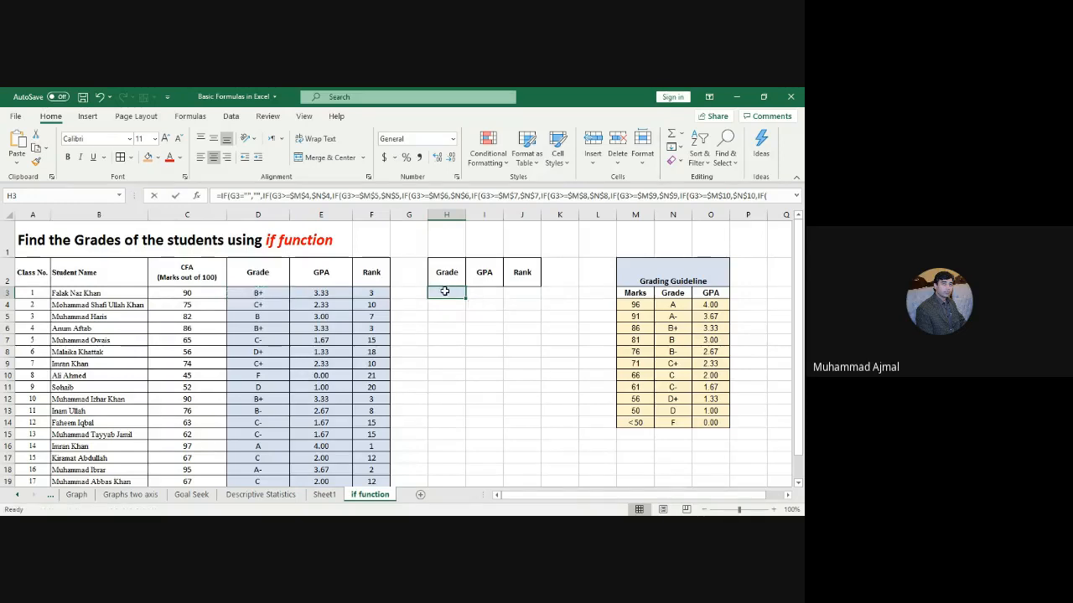
{"action": "double_click", "coordinate": [444, 291]}
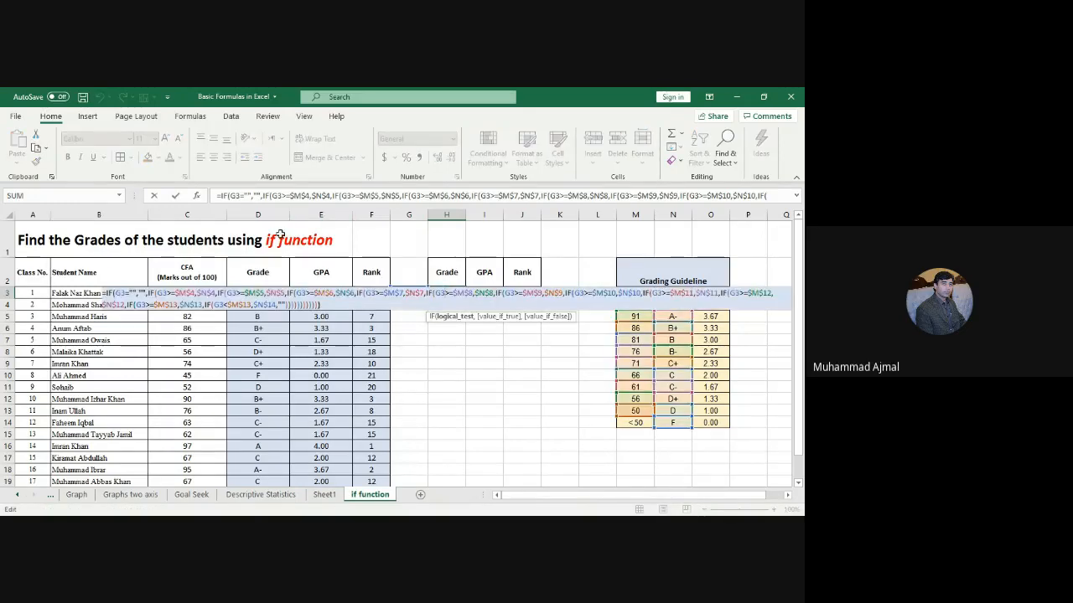
{"action": "left_click", "coordinate": [233, 195]}
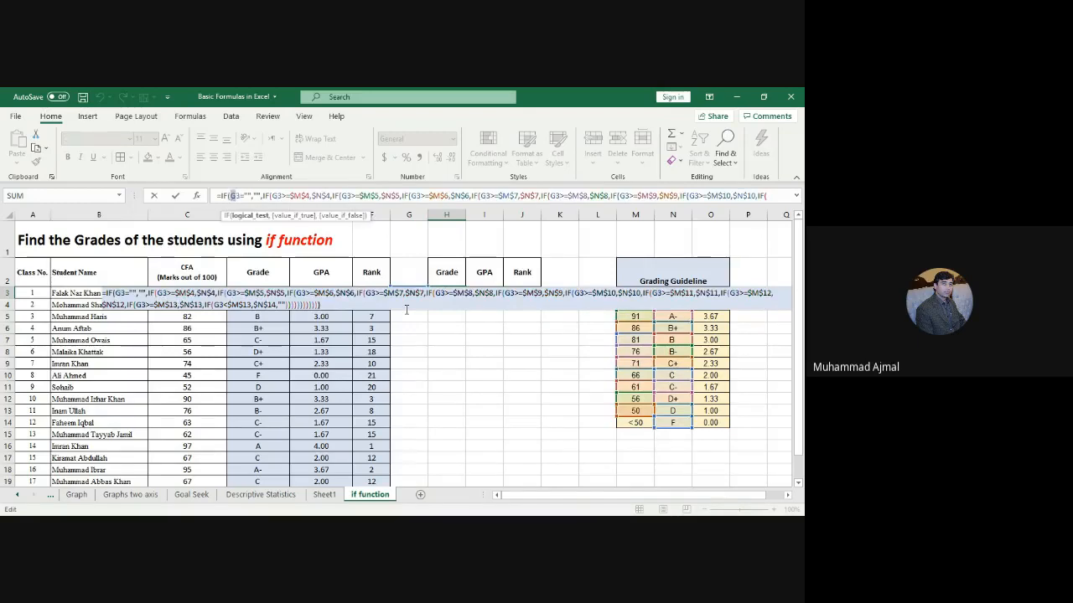
{"action": "key", "text": "Escape"}
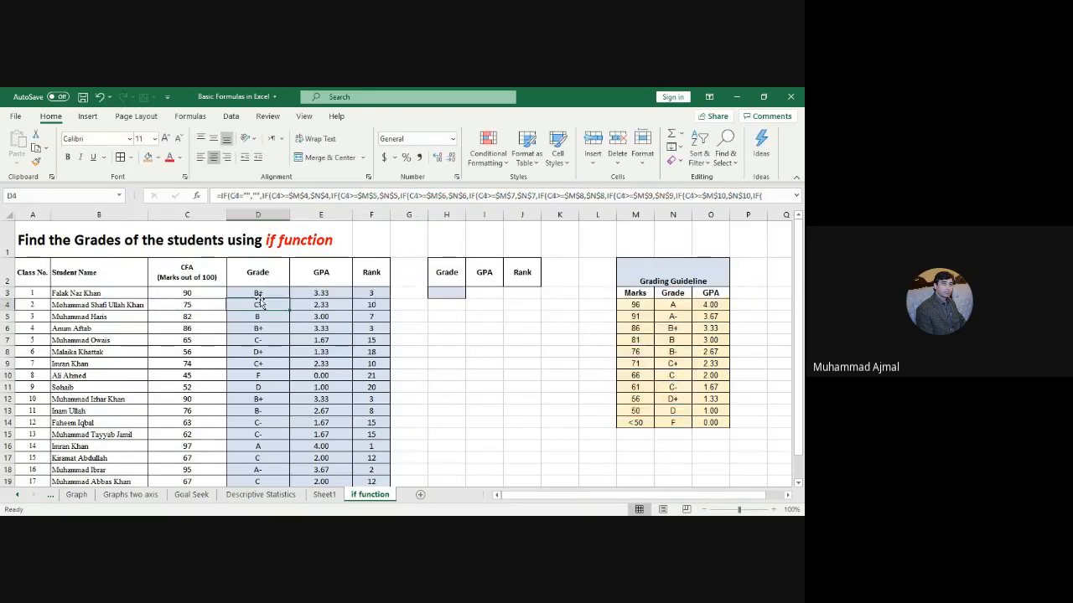
{"action": "left_click", "coordinate": [202, 292]}
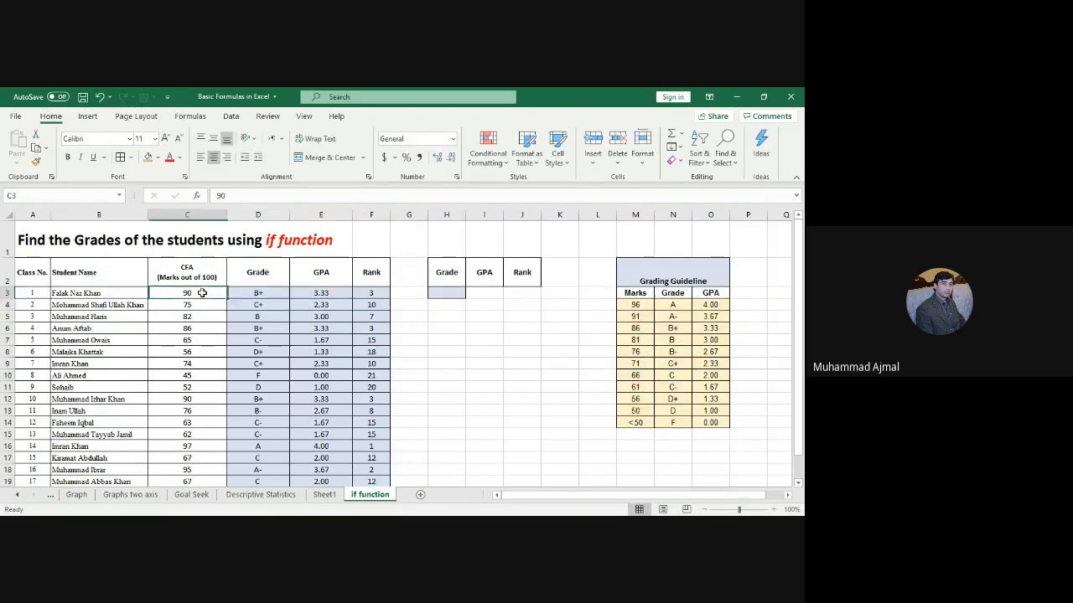
Step: In H3's formula, change G3 to C3 in the second through eighth IF conditions
{"action": "left_click", "coordinate": [448, 289]}
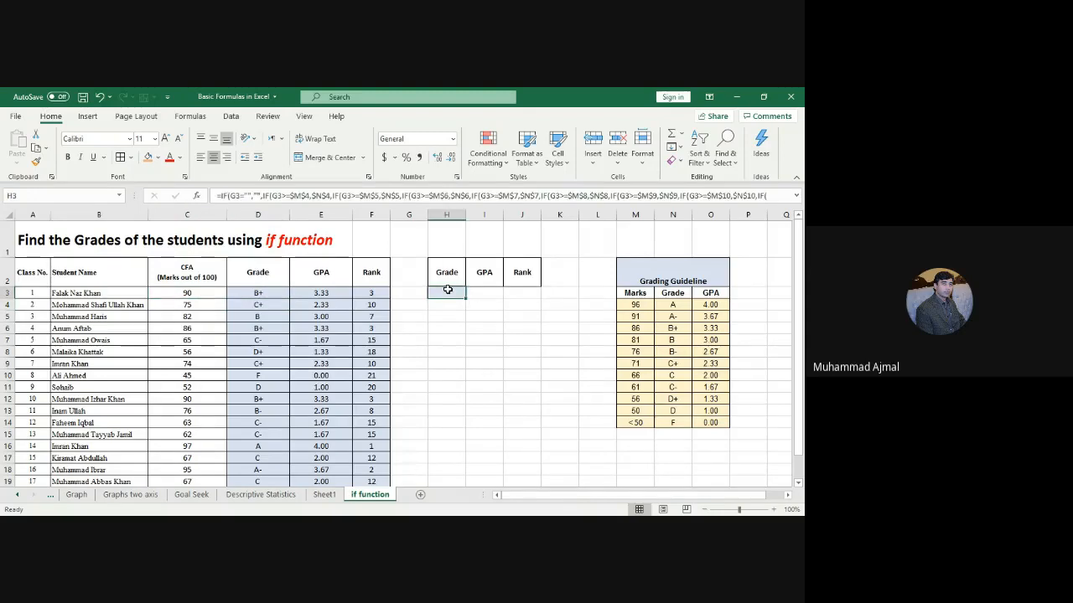
{"action": "left_click", "coordinate": [277, 195]}
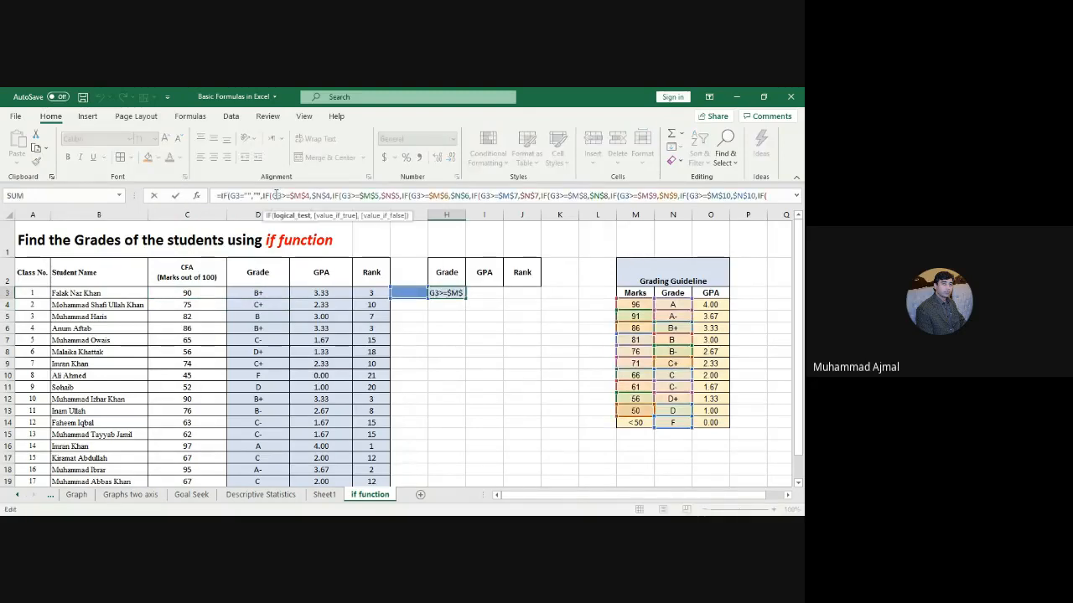
{"action": "key", "text": "BackSpace"}
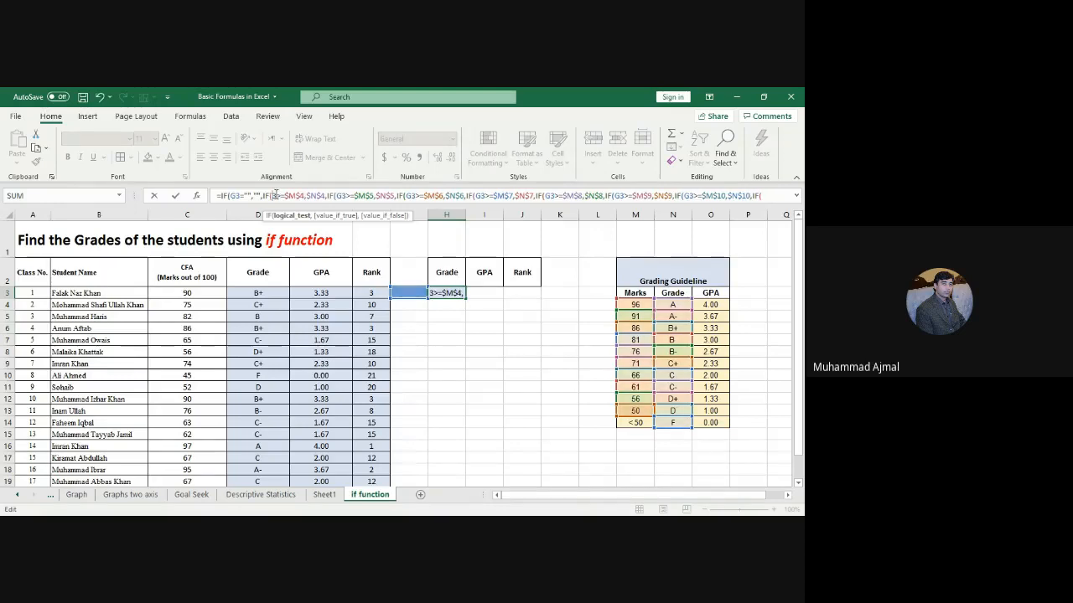
{"action": "type", "text": "c"}
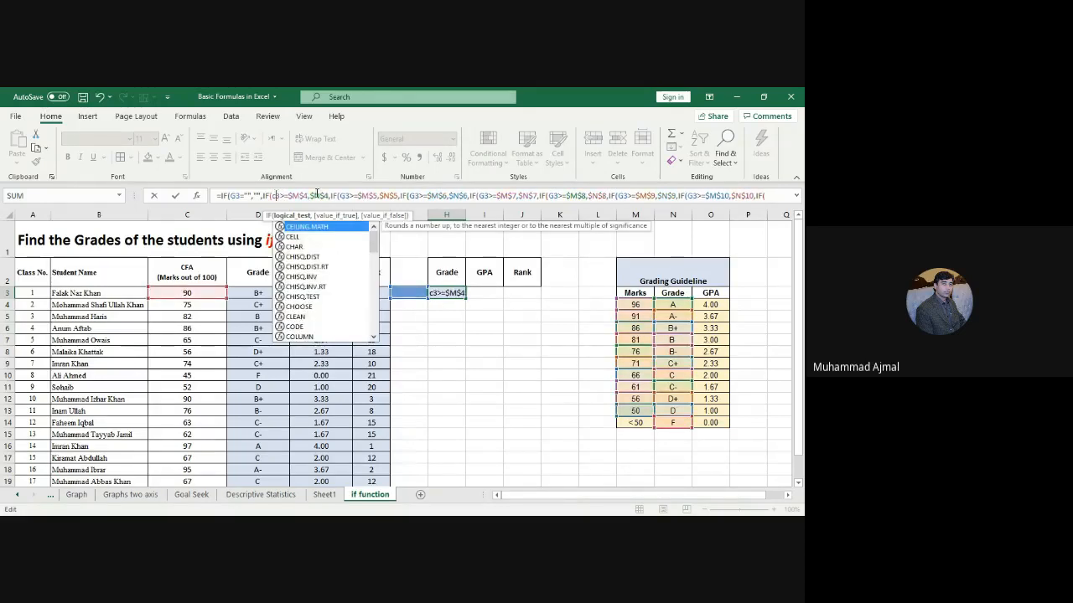
{"action": "left_click_drag", "start_coordinate": [345, 195], "coordinate": [341, 196]}
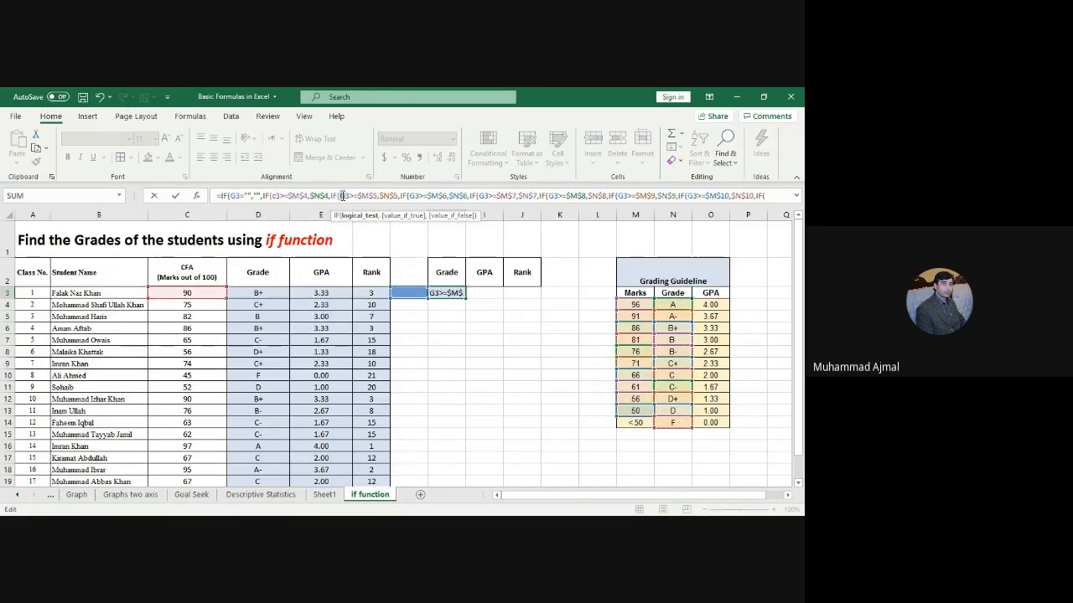
{"action": "type", "text": "c"}
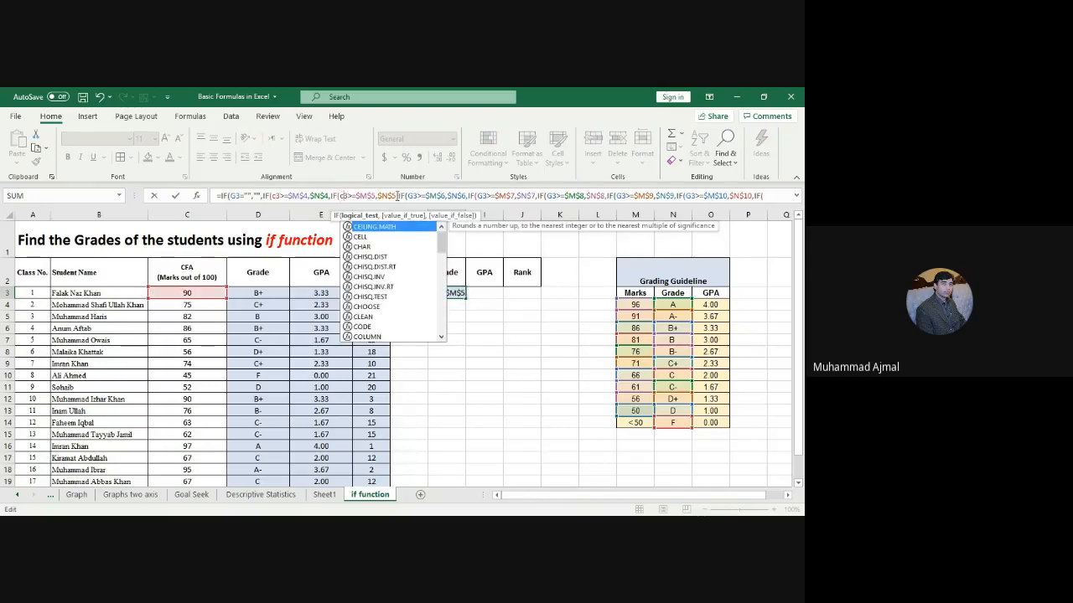
{"action": "left_click", "coordinate": [344, 195]}
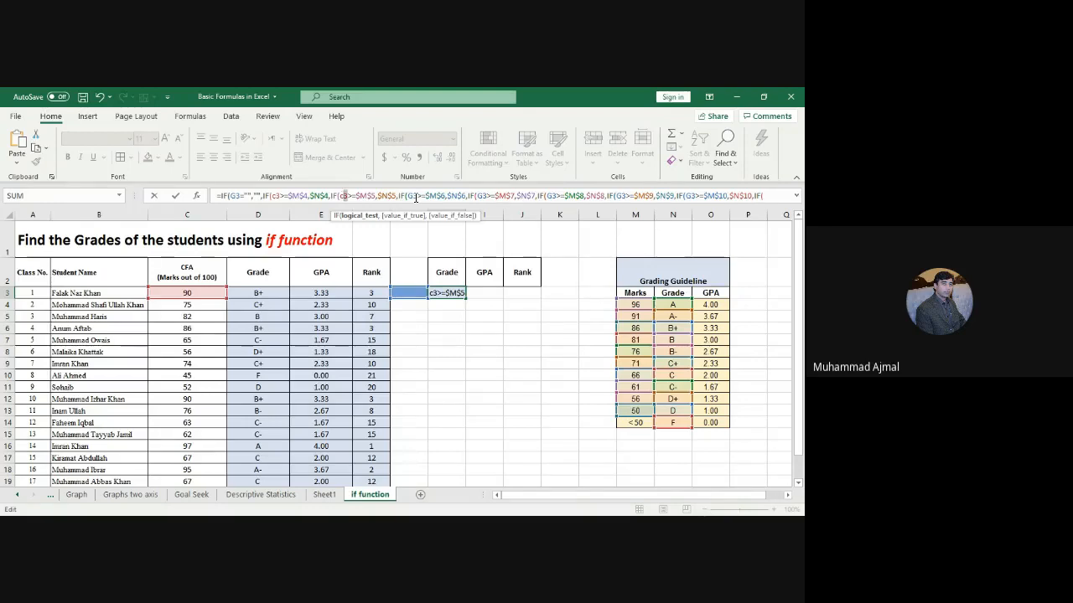
{"action": "left_click_drag", "start_coordinate": [418, 196], "coordinate": [409, 195]}
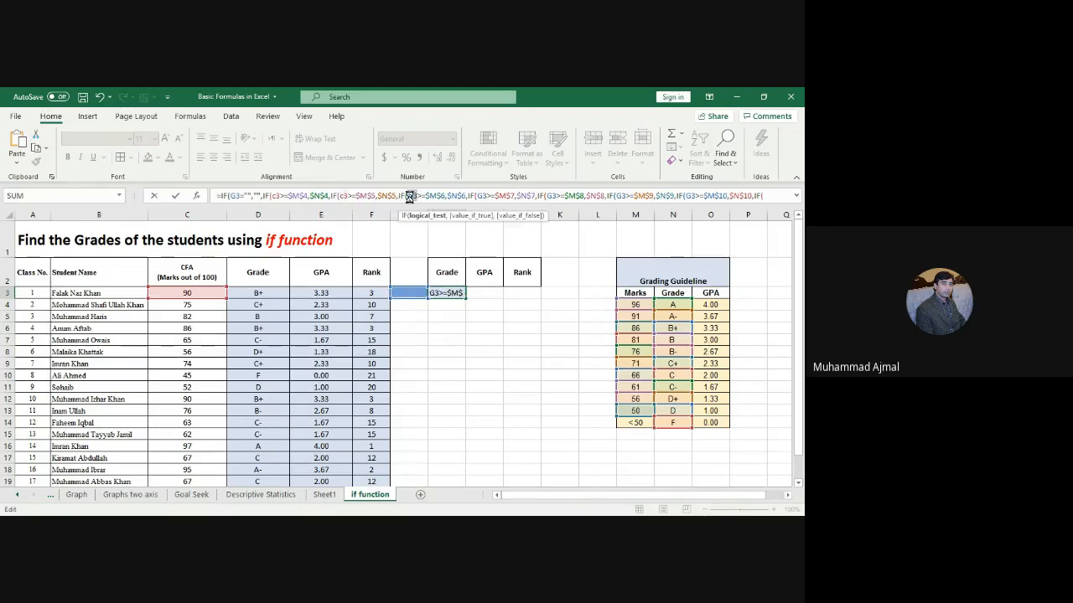
{"action": "key", "text": "BackSpace"}
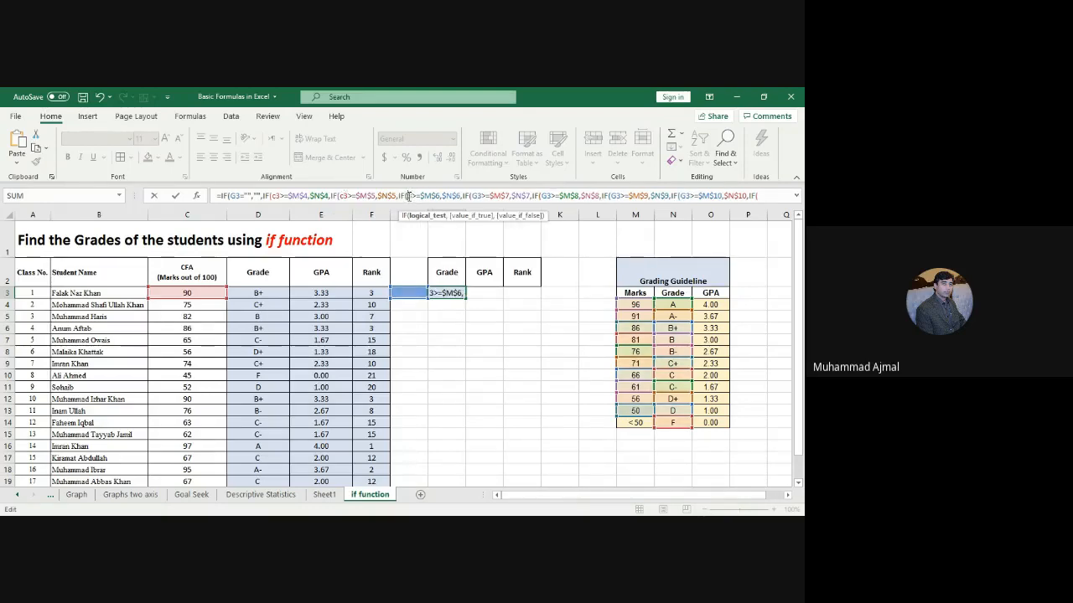
{"action": "type", "text": "c3"}
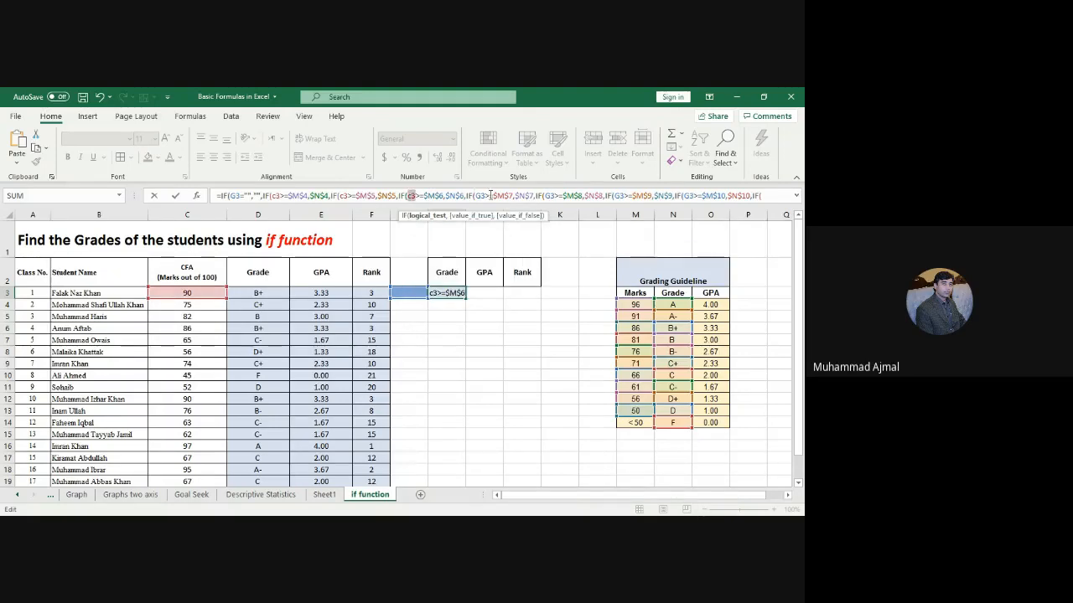
{"action": "double_click", "coordinate": [482, 196]}
{"action": "type", "text": "c3"}
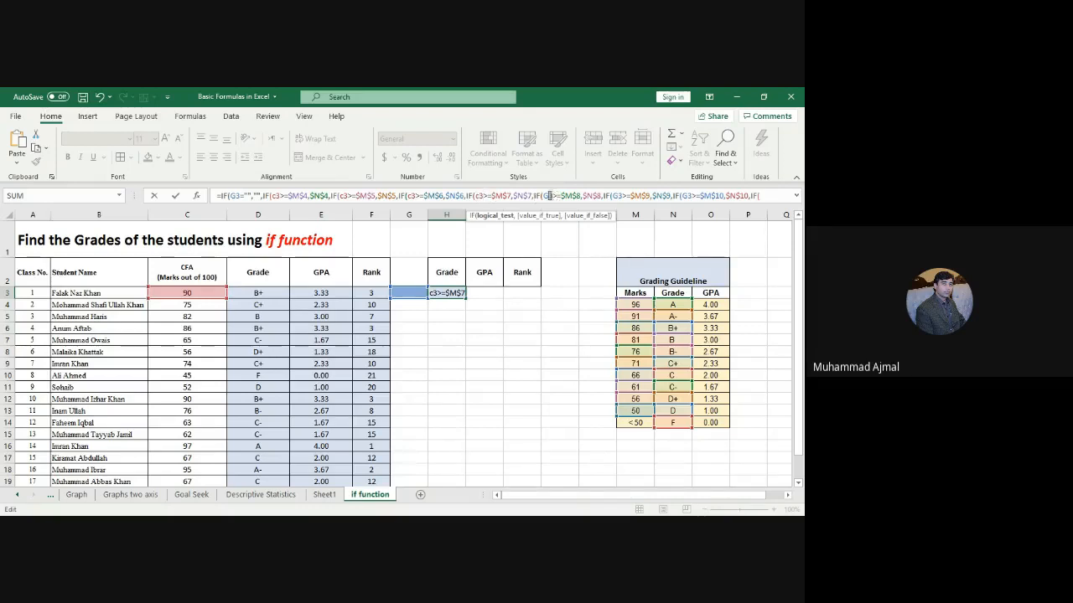
{"action": "left_click", "coordinate": [549, 196]}
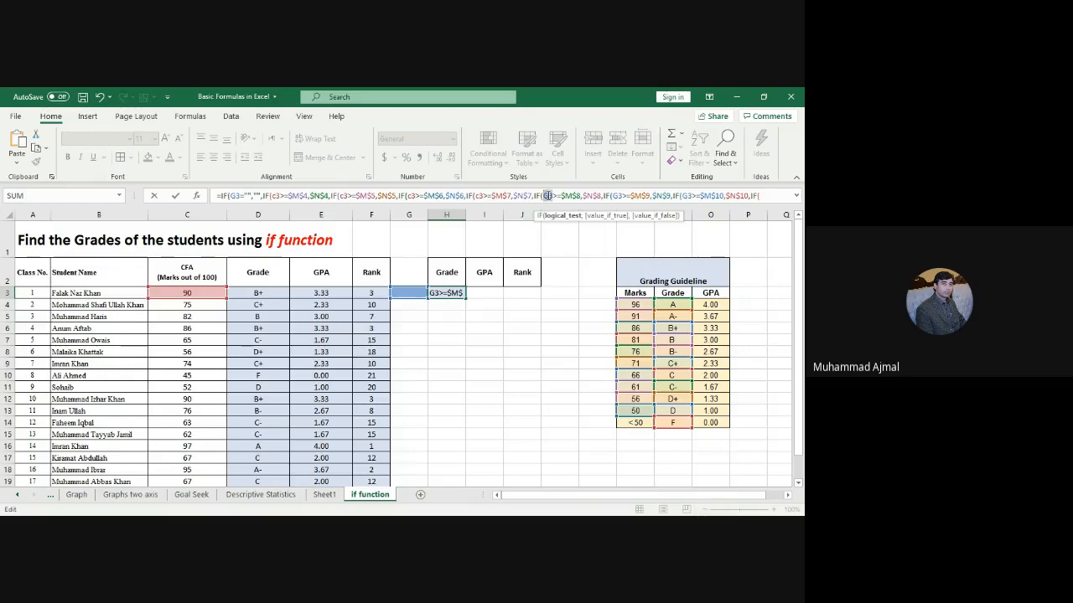
{"action": "type", "text": "c3"}
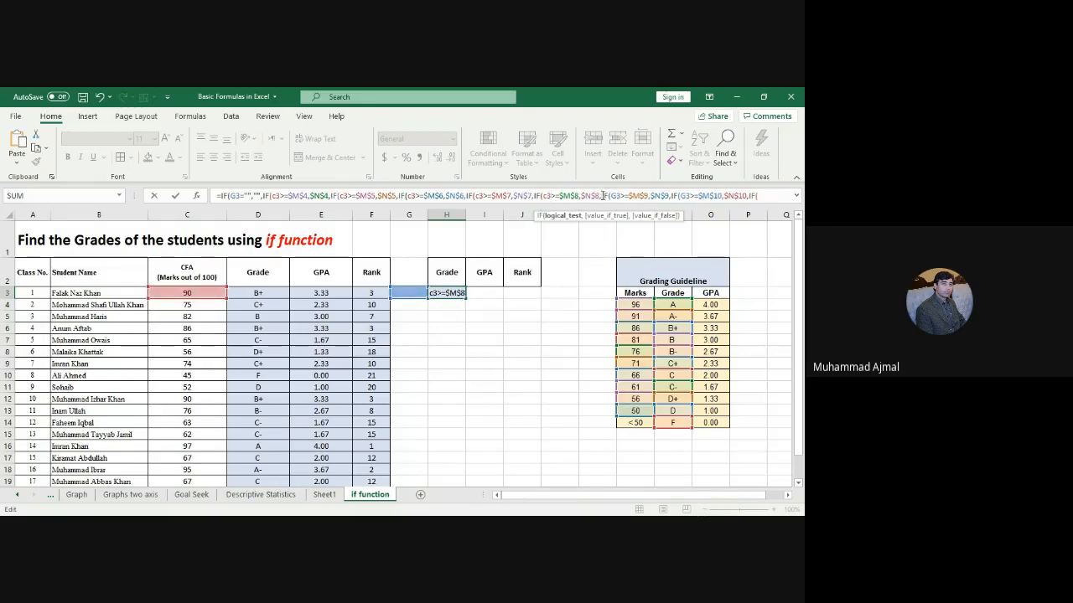
{"action": "left_click", "coordinate": [616, 195]}
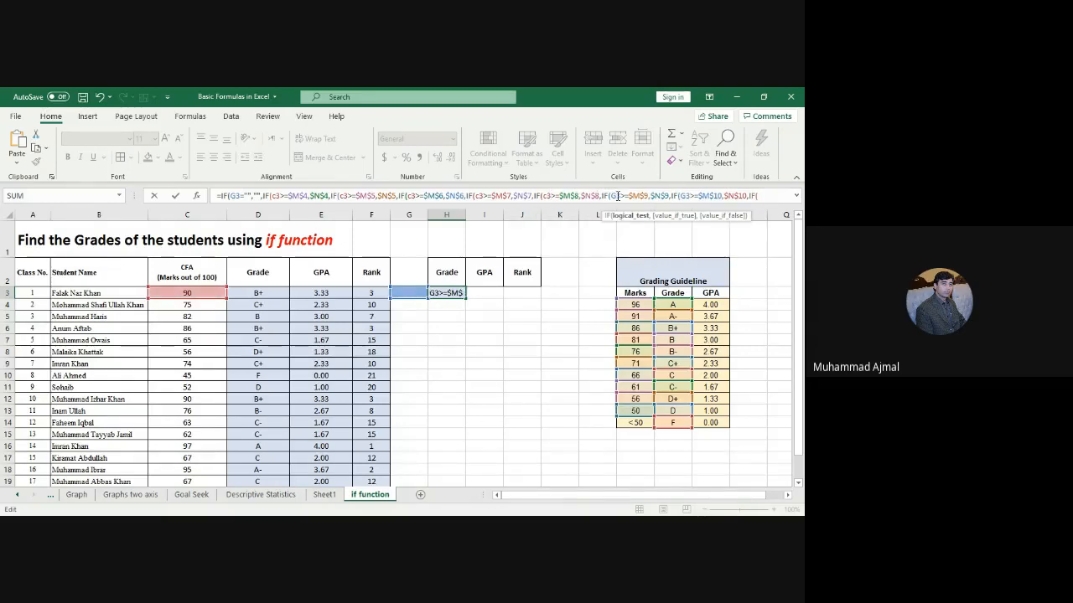
{"action": "double_click", "coordinate": [615, 195]}
{"action": "type", "text": "c3"}
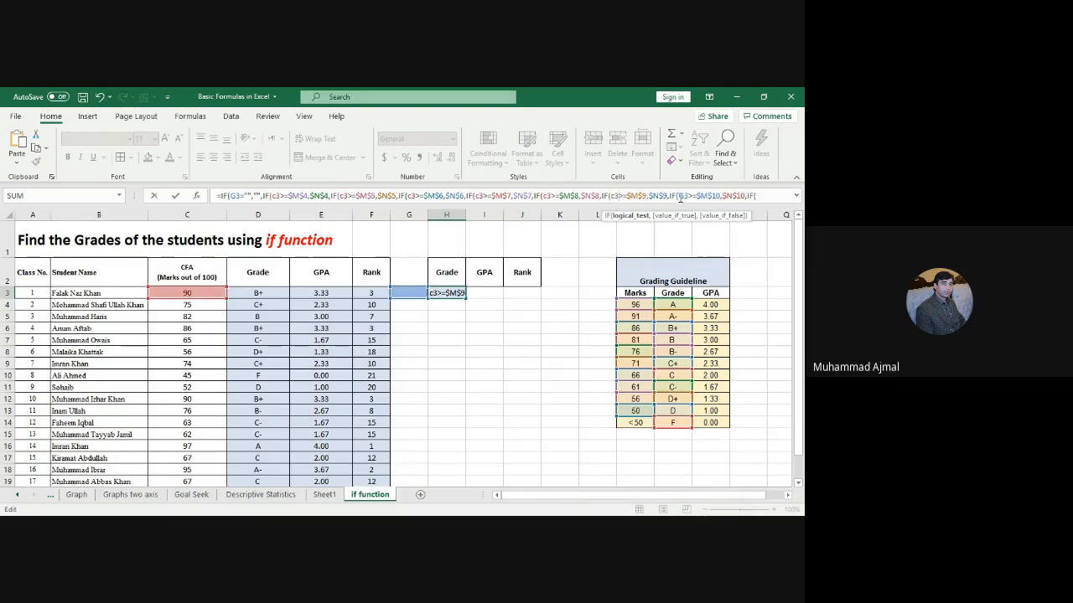
{"action": "left_click_drag", "start_coordinate": [677, 195], "coordinate": [694, 195]}
{"action": "type", "text": "c3>"}
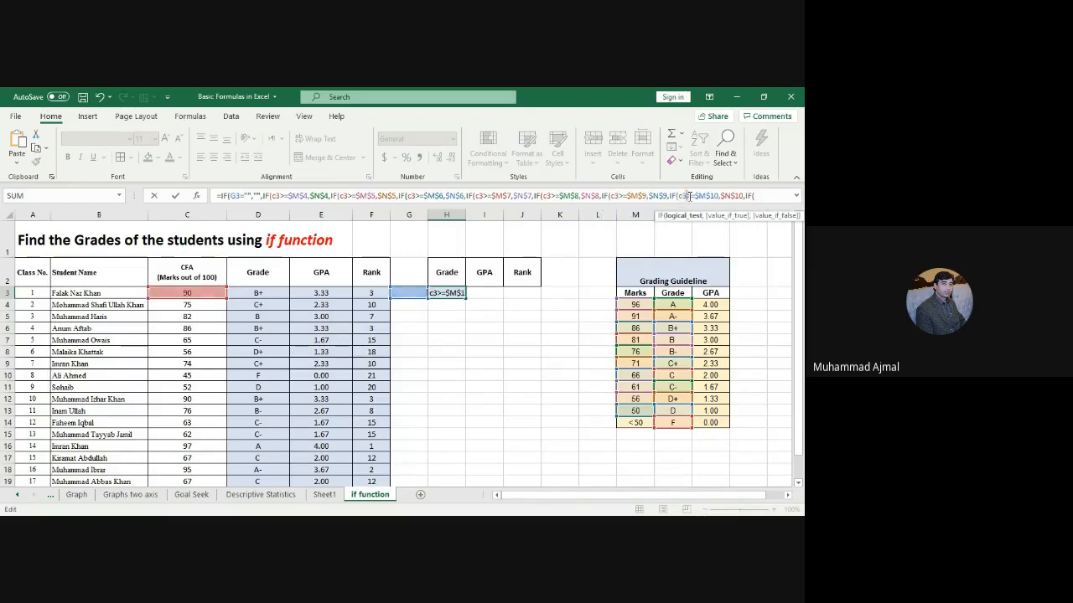
Step: Change G3 to C3 in the $M$11, $M$12, $M$13 and final tests, then commit the formula
{"action": "left_click", "coordinate": [751, 195]}
{"action": "key", "text": "Right"}
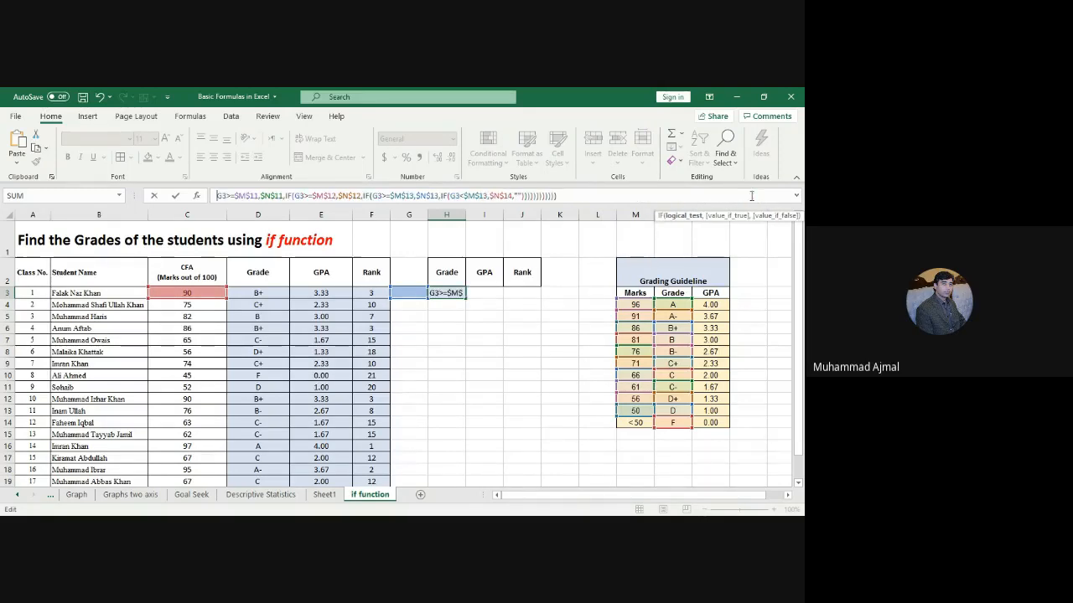
{"action": "key", "text": "BackSpace"}
{"action": "type", "text": "c"}
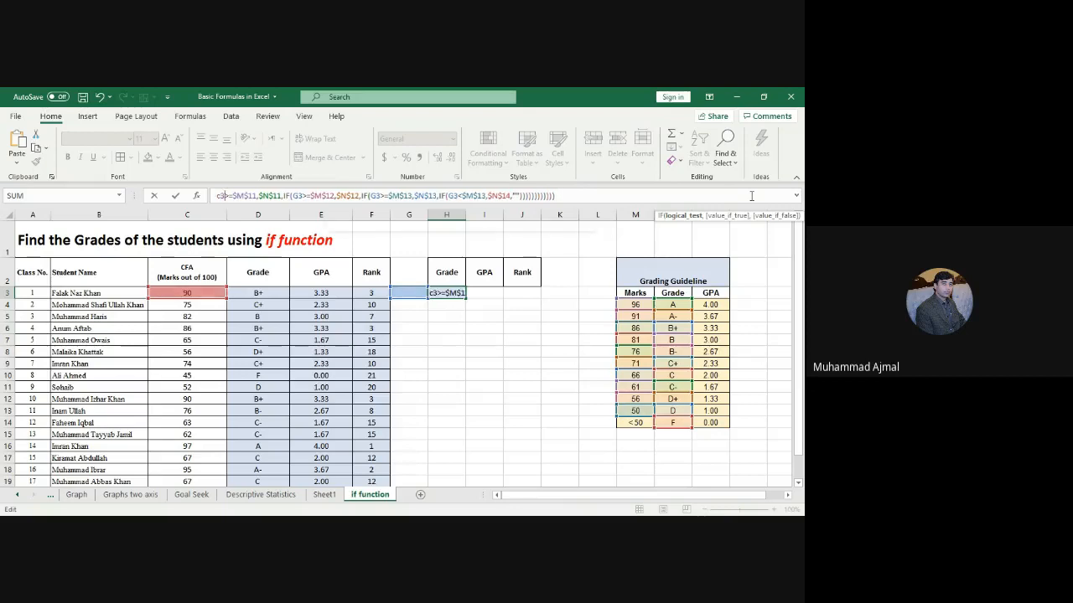
{"action": "key", "text": "Right"}
{"action": "key", "text": "Right"}
{"action": "key", "text": "Right"}
{"action": "key", "text": "Right"}
{"action": "key", "text": "Right"}
{"action": "key", "text": "Right"}
{"action": "key", "text": "Right"}
{"action": "key", "text": "Right"}
{"action": "key", "text": "Right"}
{"action": "key", "text": "Right"}
{"action": "key", "text": "Right"}
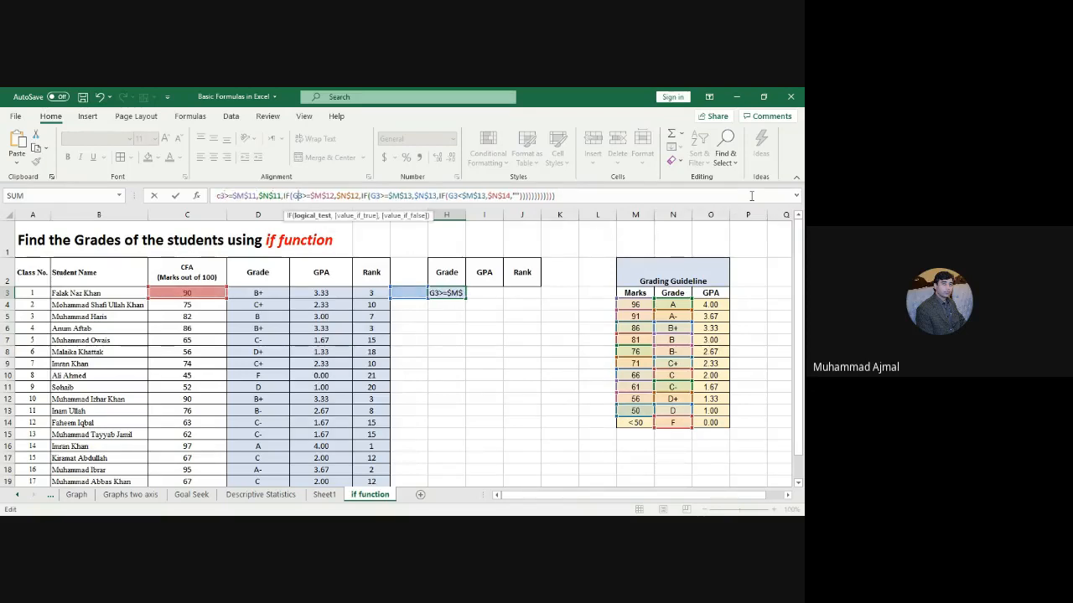
{"action": "key", "text": "Delete"}
{"action": "type", "text": "c"}
{"action": "key", "text": "Right"}
{"action": "key", "text": "Right"}
{"action": "key", "text": "Right"}
{"action": "key", "text": "Right"}
{"action": "key", "text": "Right"}
{"action": "key", "text": "Right"}
{"action": "key", "text": "Right"}
{"action": "key", "text": "Right"}
{"action": "key", "text": "Right"}
{"action": "key", "text": "Right"}
{"action": "key", "text": "Right"}
{"action": "key", "text": "Right"}
{"action": "key", "text": "Right"}
{"action": "key", "text": "Right"}
{"action": "key", "text": "Right"}
{"action": "key", "text": "Right"}
{"action": "key", "text": "Right"}
{"action": "key", "text": "Right"}
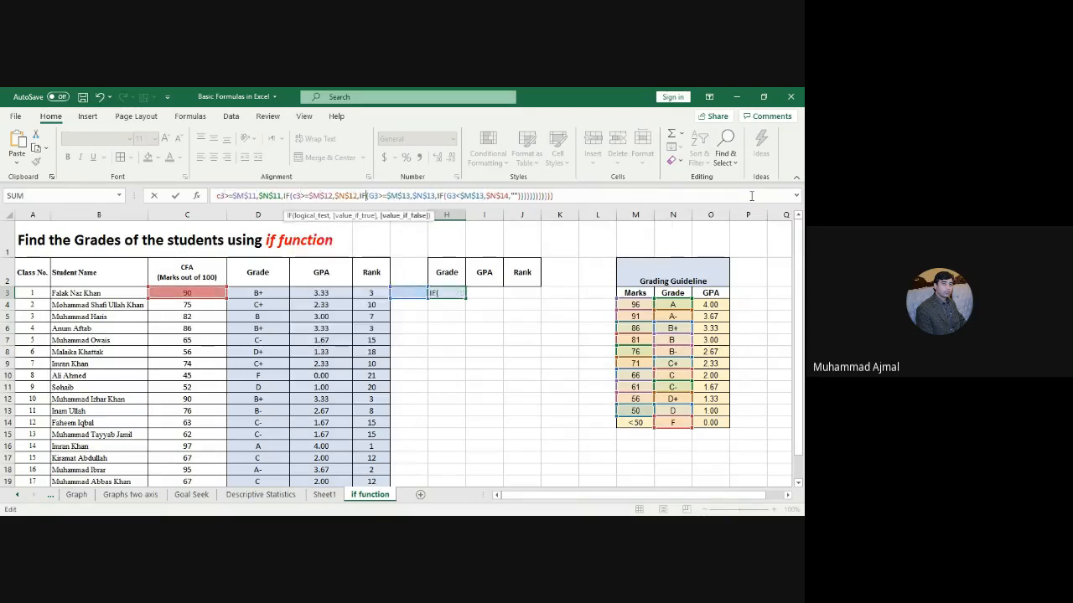
{"action": "key", "text": "Delete"}
{"action": "type", "text": "c"}
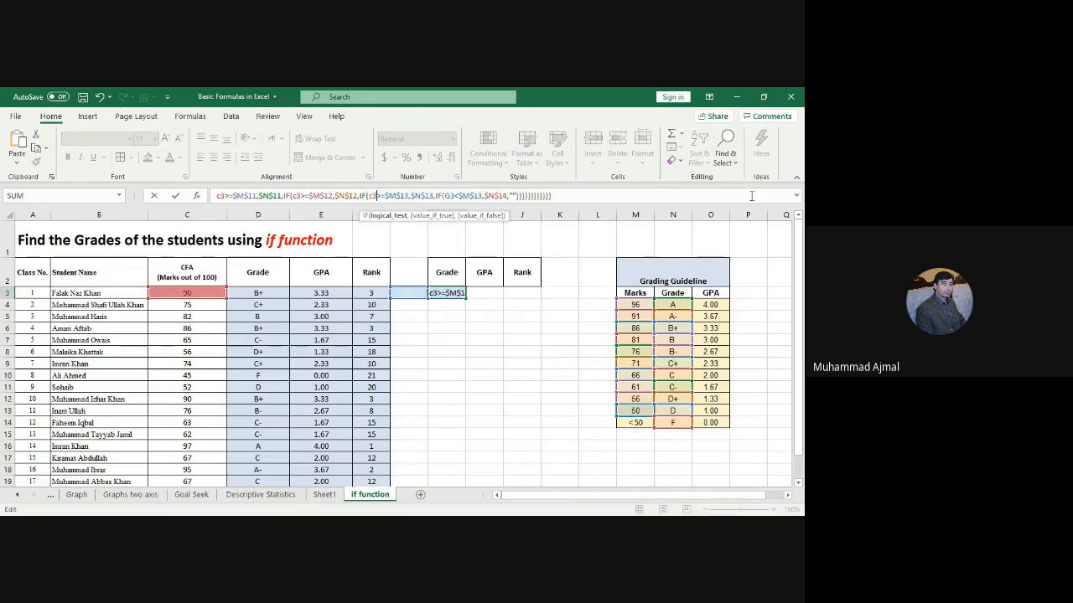
{"action": "key", "text": "Right"}
{"action": "key", "text": "Right"}
{"action": "key", "text": "Right"}
{"action": "key", "text": "Right"}
{"action": "key", "text": "Right"}
{"action": "key", "text": "Right"}
{"action": "key", "text": "Right"}
{"action": "key", "text": "Right"}
{"action": "key", "text": "Right"}
{"action": "key", "text": "Right"}
{"action": "key", "text": "Right"}
{"action": "key", "text": "Right"}
{"action": "key", "text": "Right"}
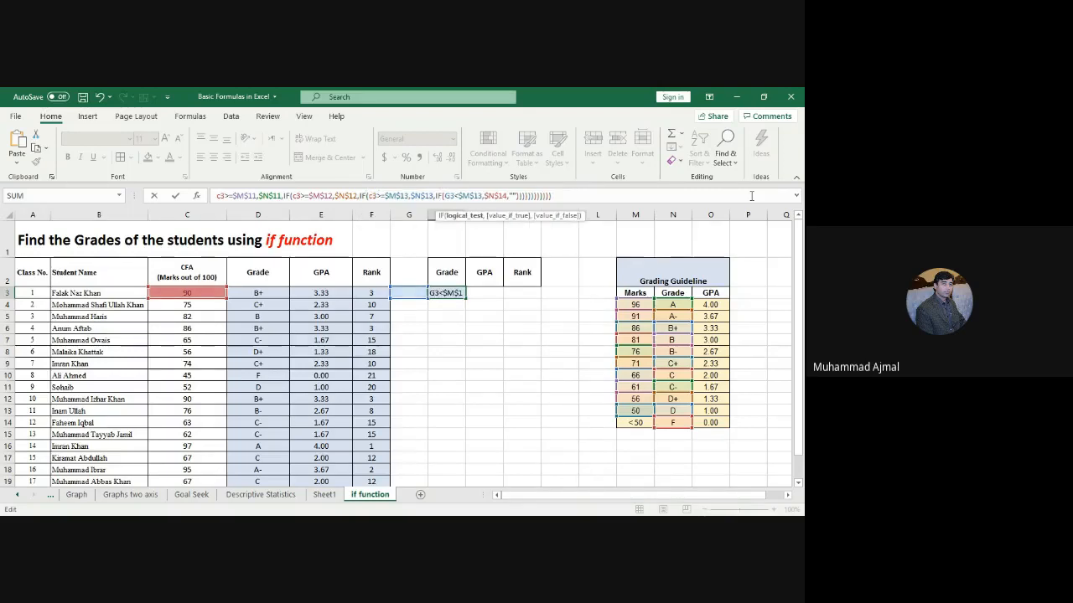
{"action": "key", "text": "Delete"}
{"action": "type", "text": "c"}
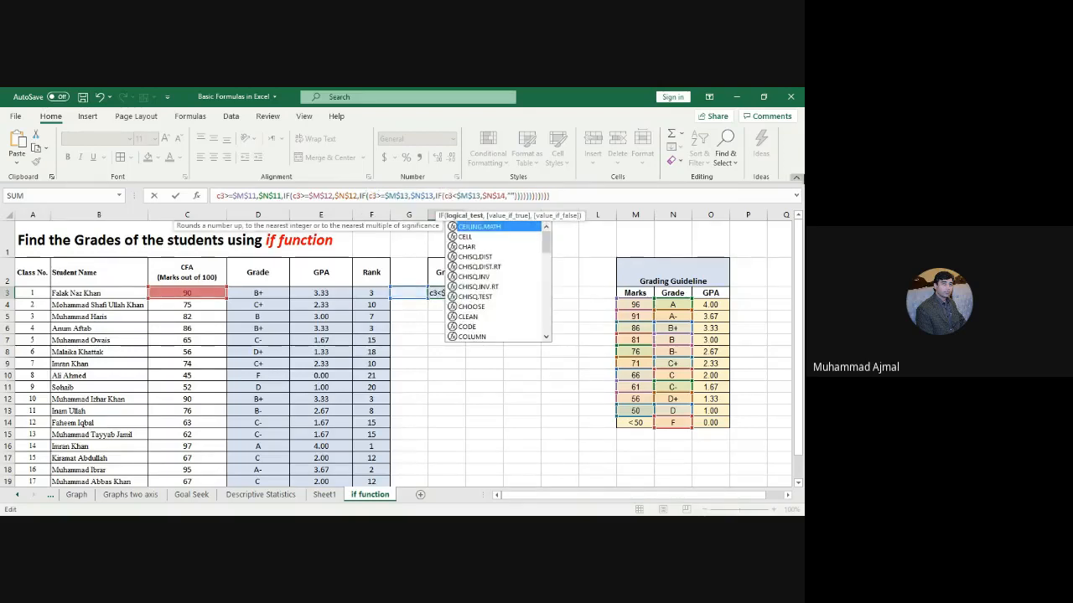
{"action": "left_click", "coordinate": [508, 195]}
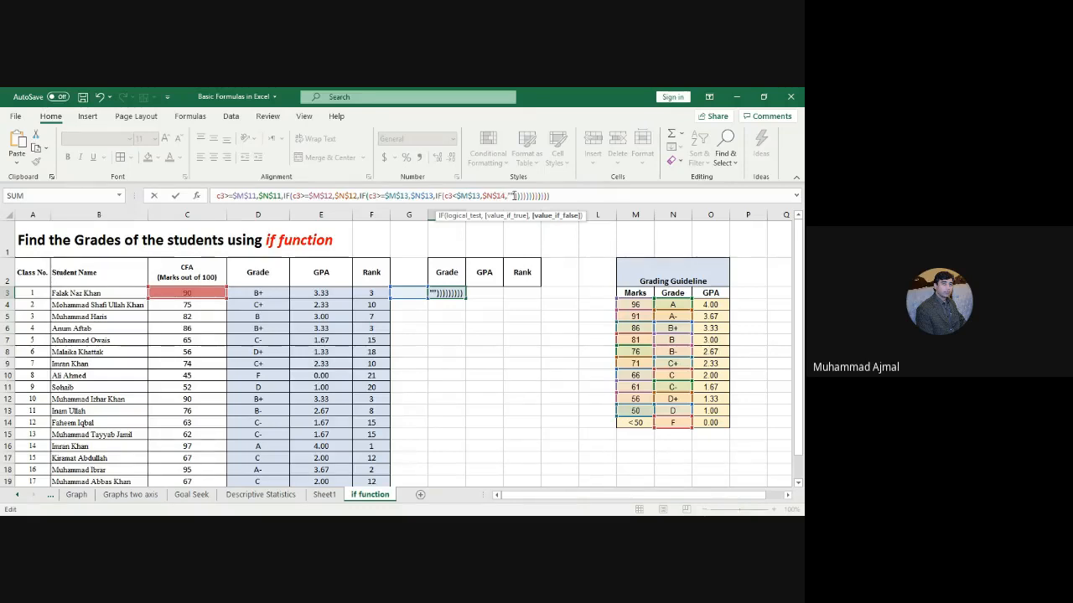
{"action": "key", "text": "Return"}
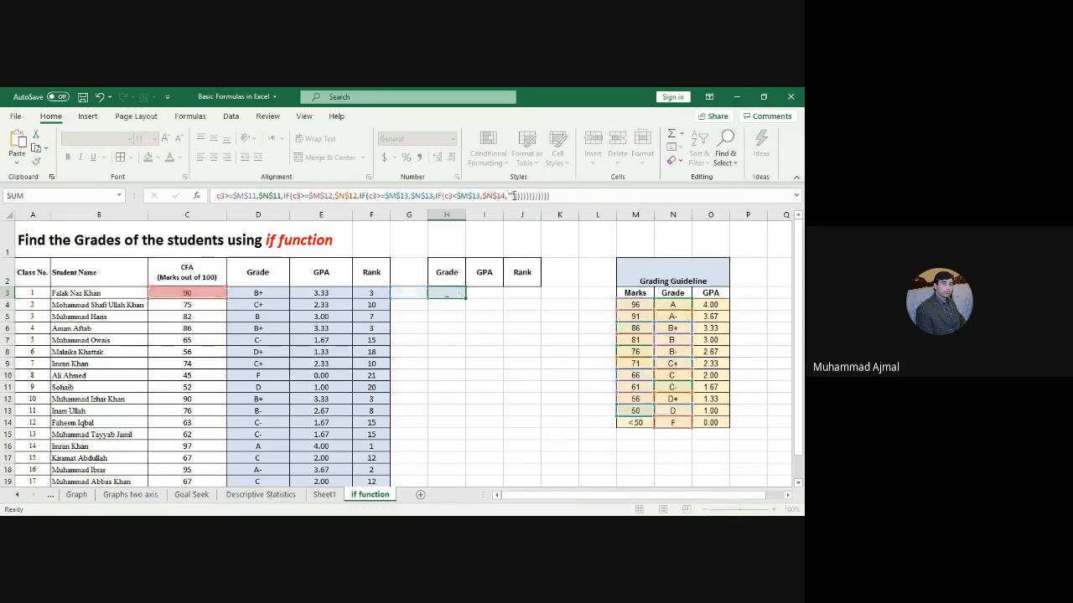
Step: Toggle the lock on cell H3 via Format's protection options, leaving the sheet unprotected
{"action": "left_click", "coordinate": [453, 292]}
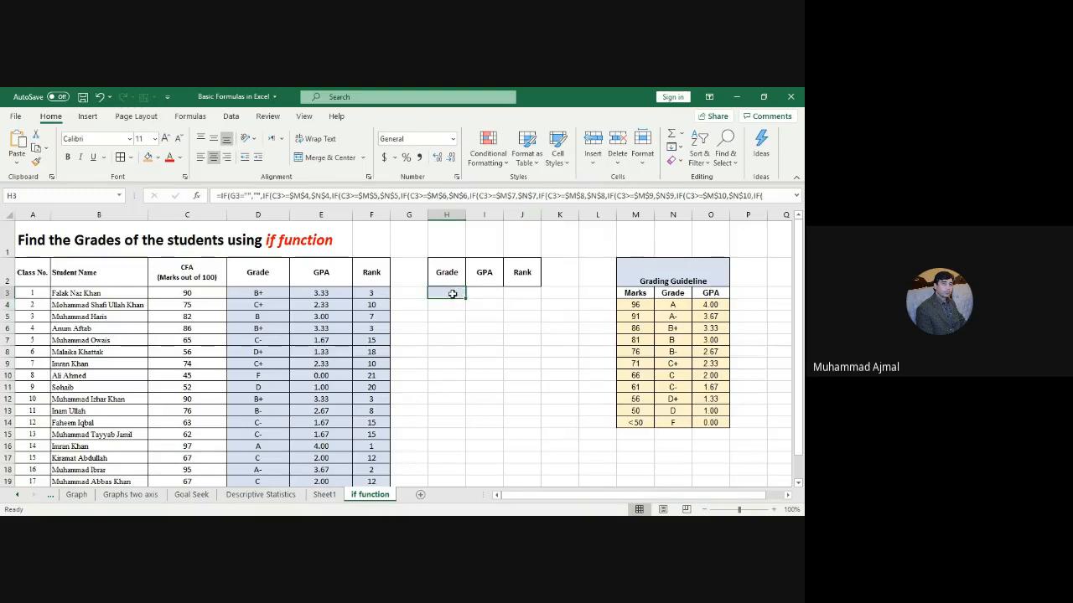
{"action": "left_click", "coordinate": [642, 155]}
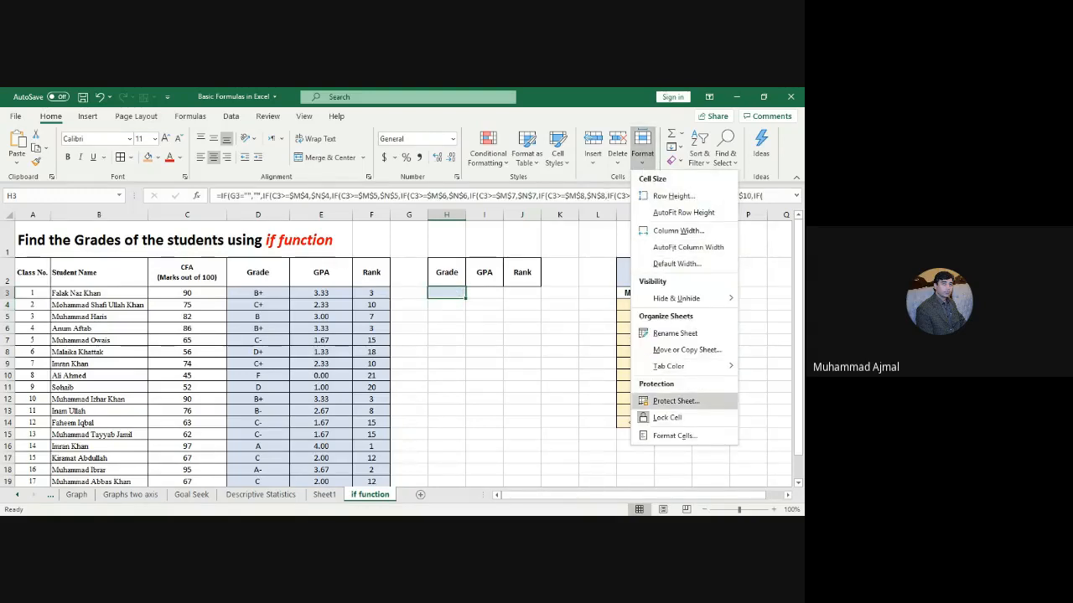
{"action": "left_click", "coordinate": [671, 401]}
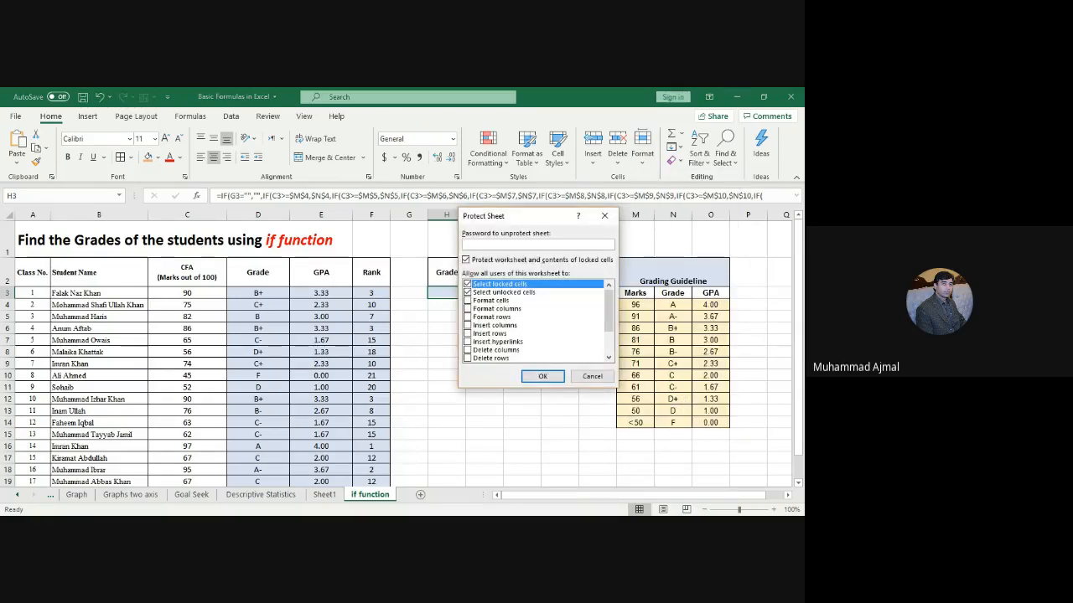
{"action": "key", "text": "Escape"}
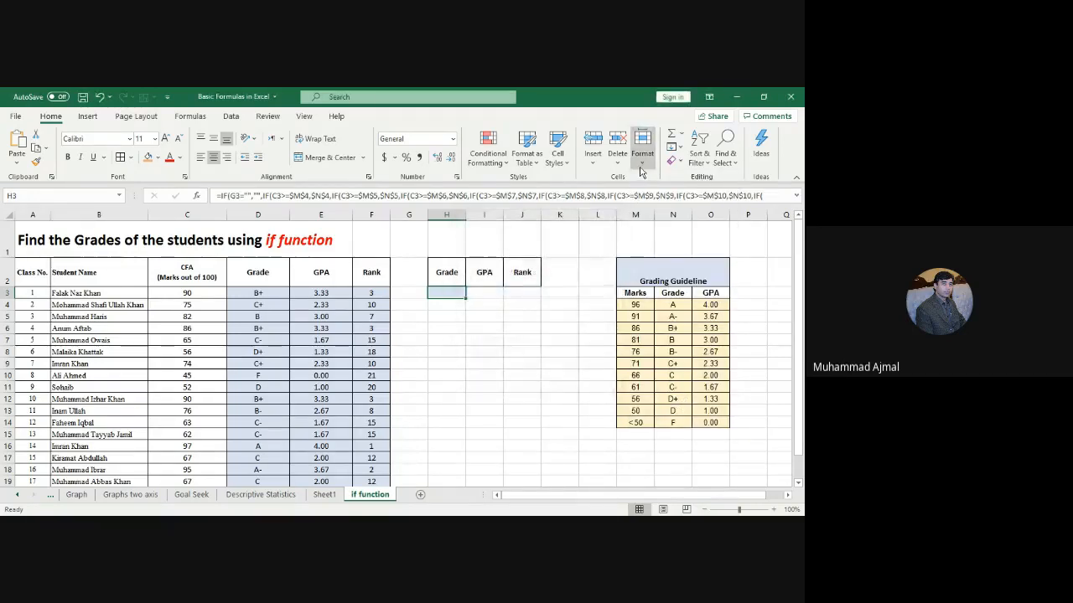
{"action": "left_click", "coordinate": [642, 166]}
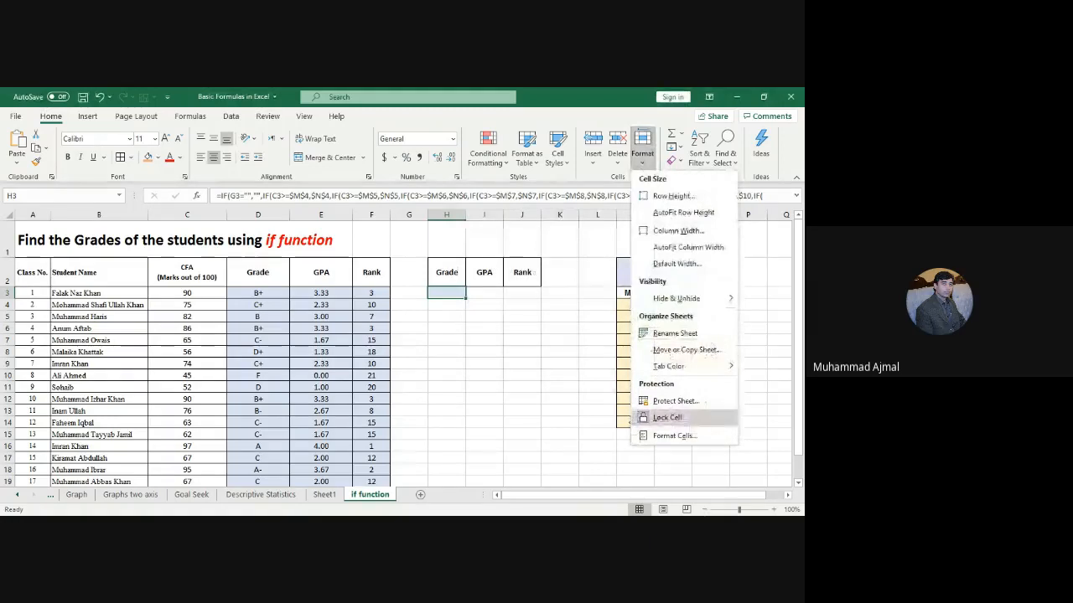
{"action": "left_click", "coordinate": [671, 417]}
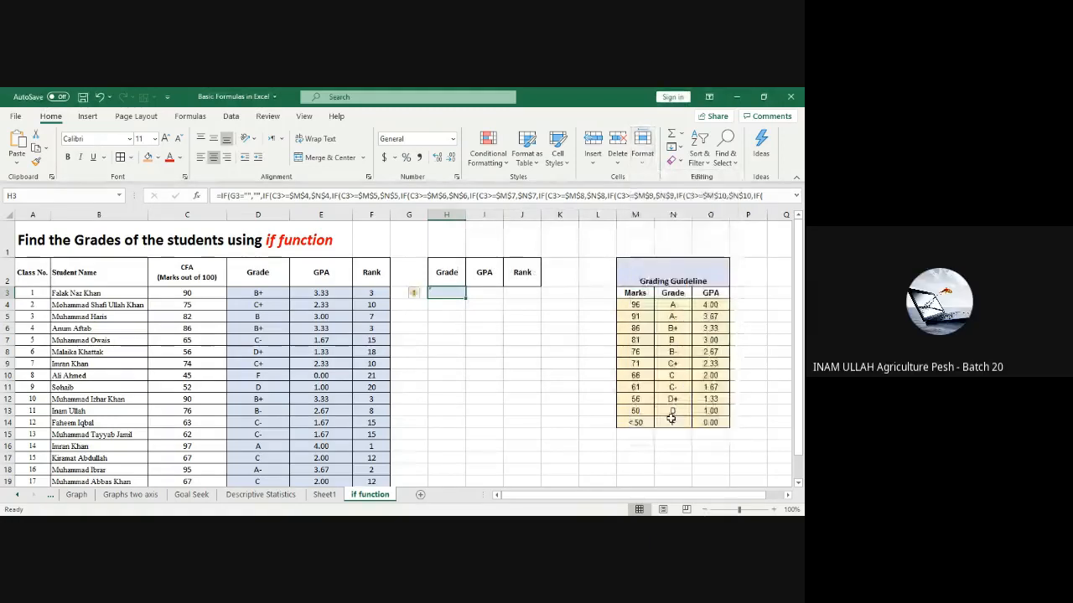
{"action": "right_click", "coordinate": [452, 290]}
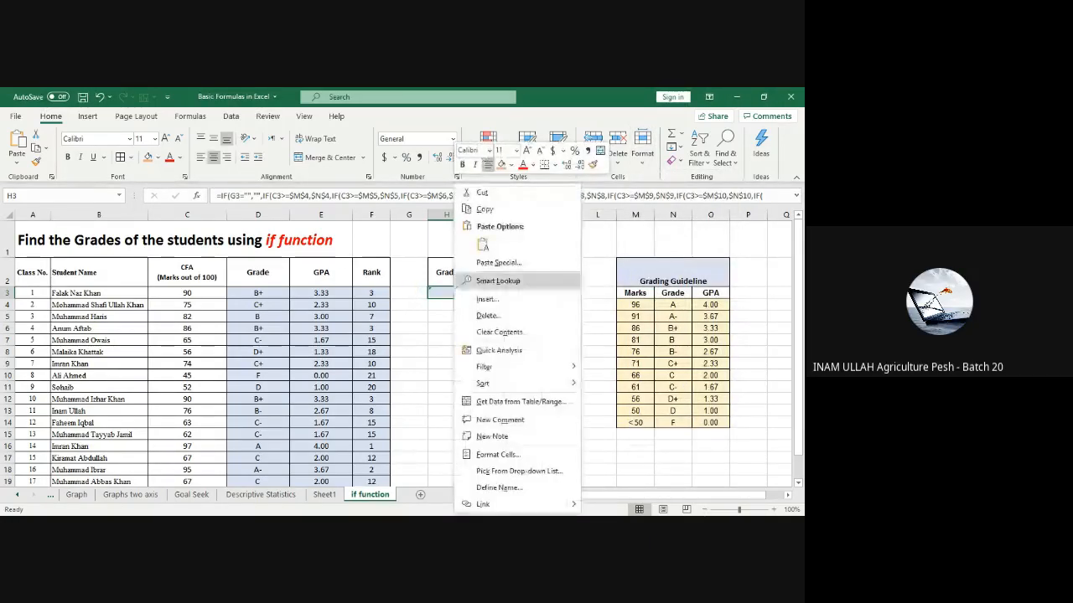
{"action": "key", "text": "Escape"}
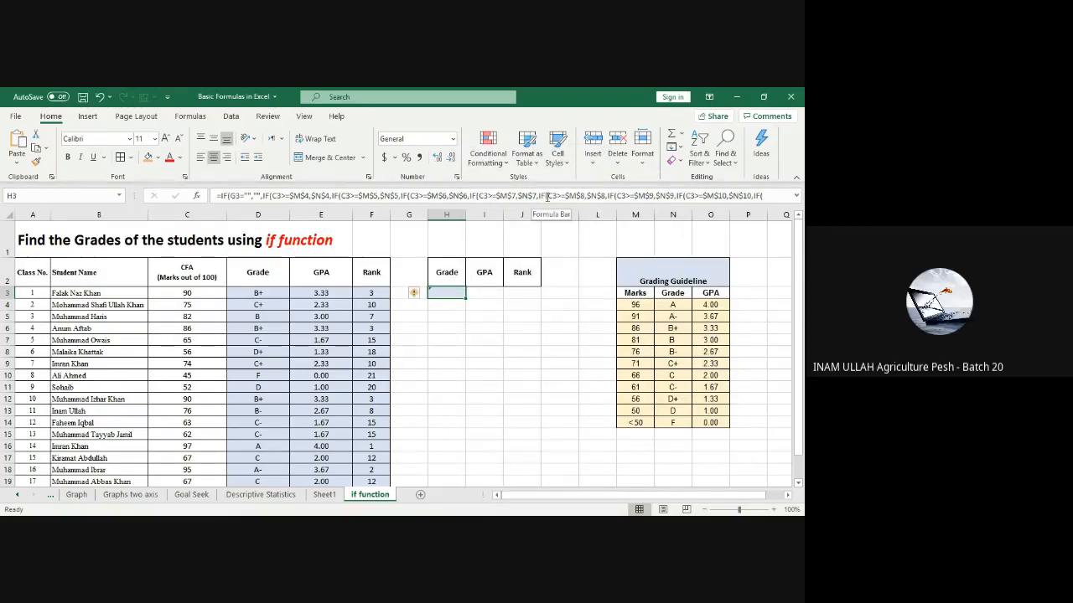
Step: Change the G3 reference in H3's nested IF formula to C3, so H3 shows B+
{"action": "left_click", "coordinate": [236, 196]}
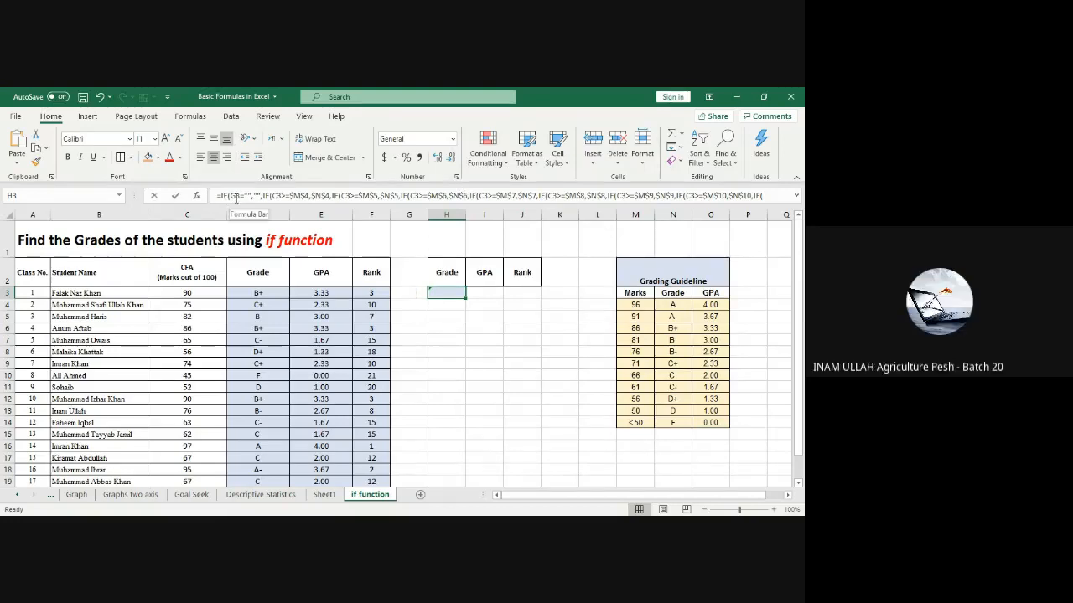
{"action": "left_click", "coordinate": [234, 197]}
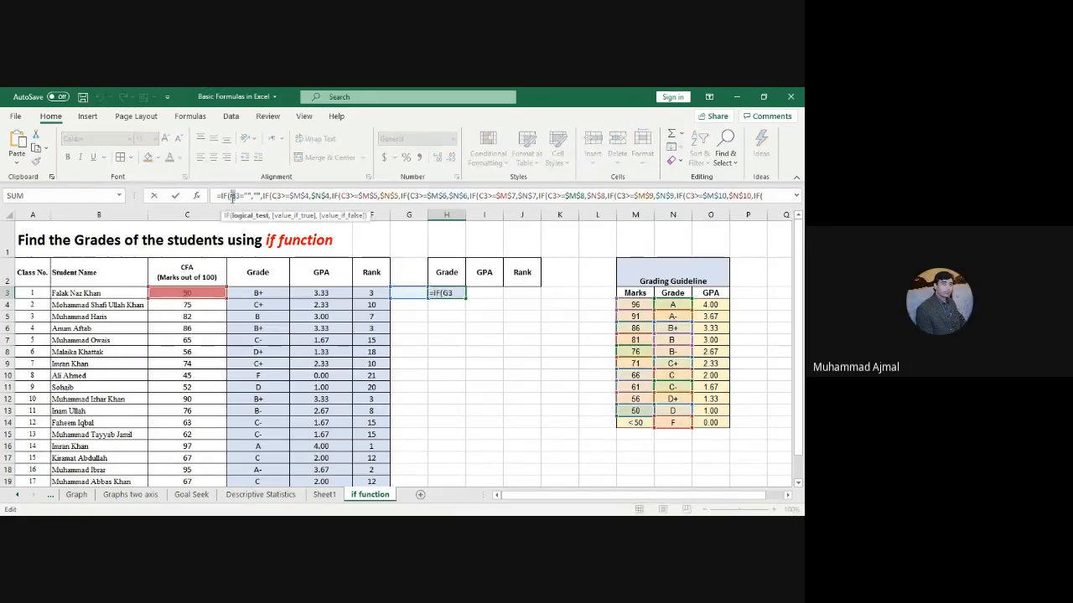
{"action": "key", "text": "Delete"}
{"action": "type", "text": "C"}
{"action": "key", "text": "Return"}
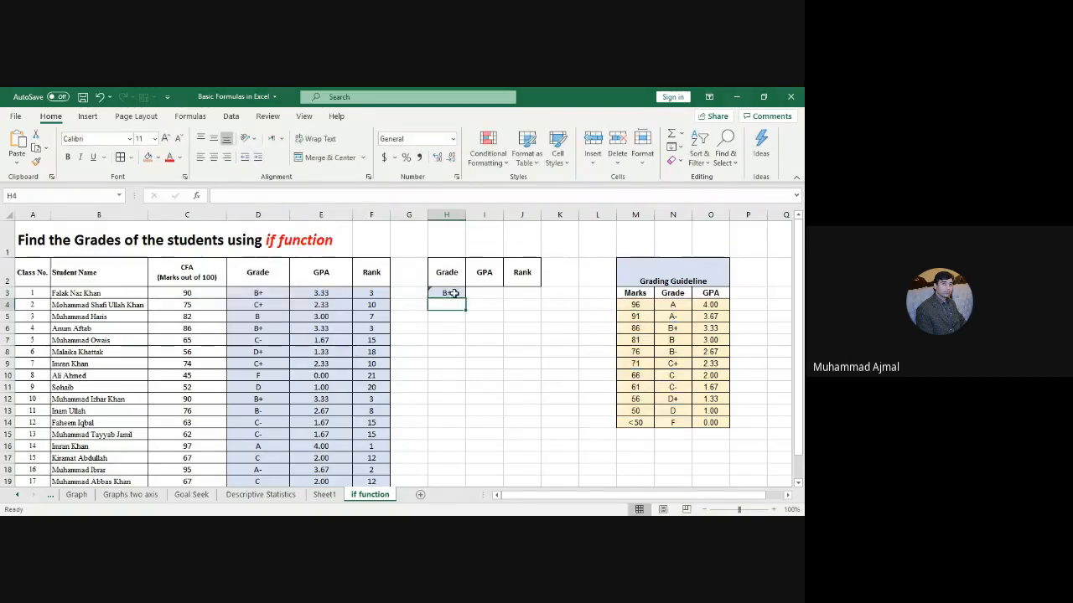
{"action": "left_click", "coordinate": [452, 292]}
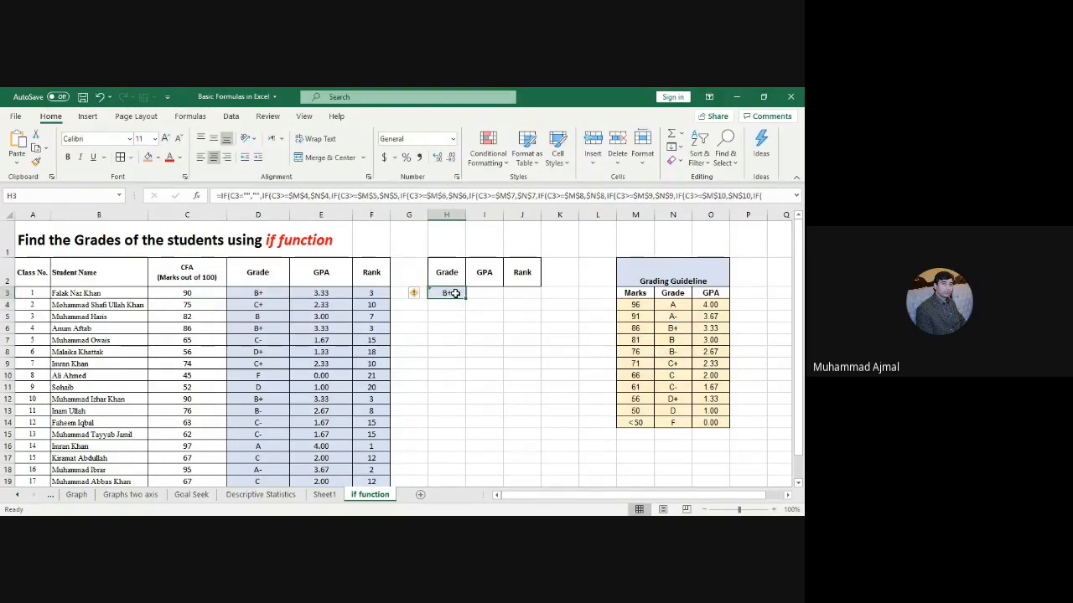
{"action": "left_click", "coordinate": [401, 290]}
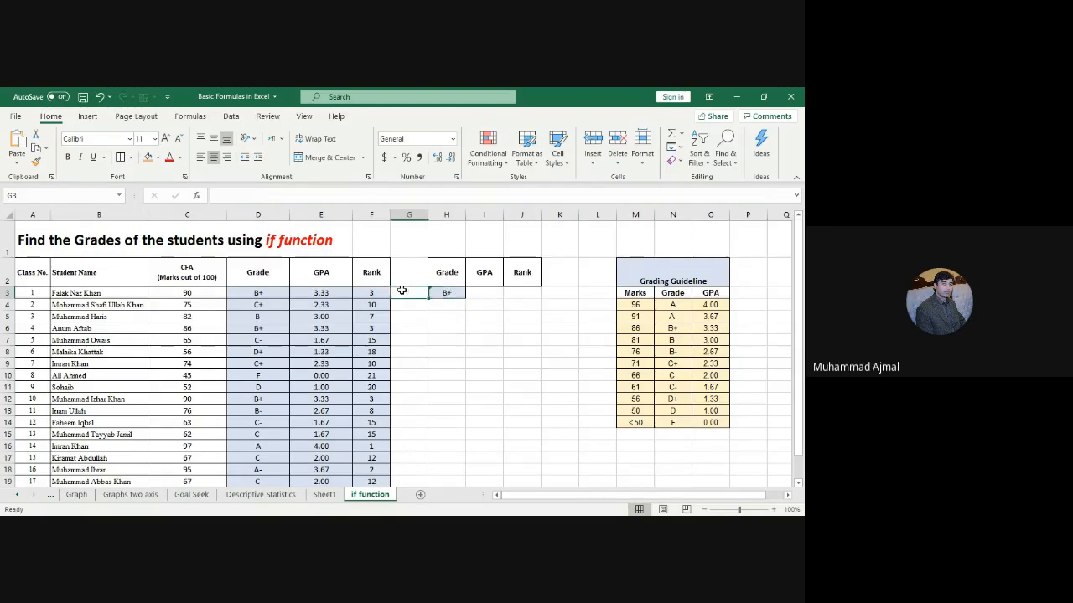
{"action": "left_click", "coordinate": [453, 292]}
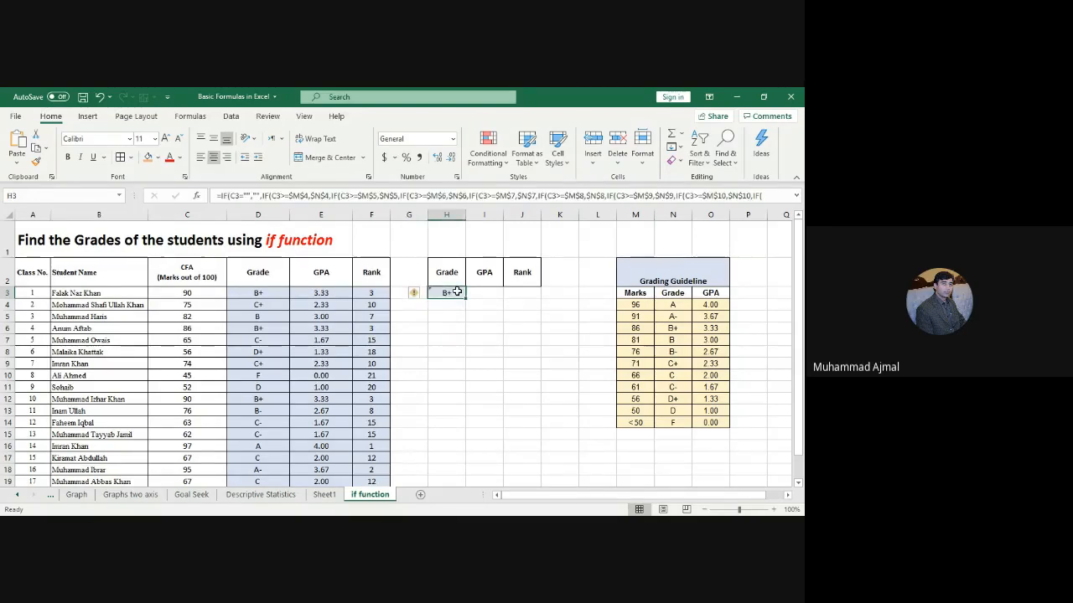
{"action": "double_click", "coordinate": [239, 196]}
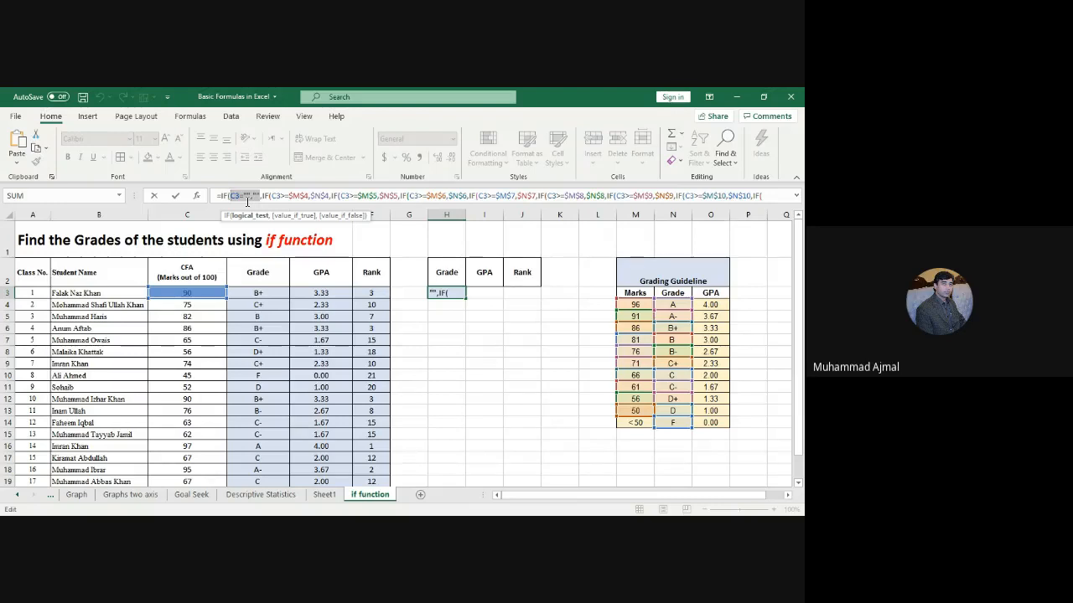
{"action": "key", "text": "Return"}
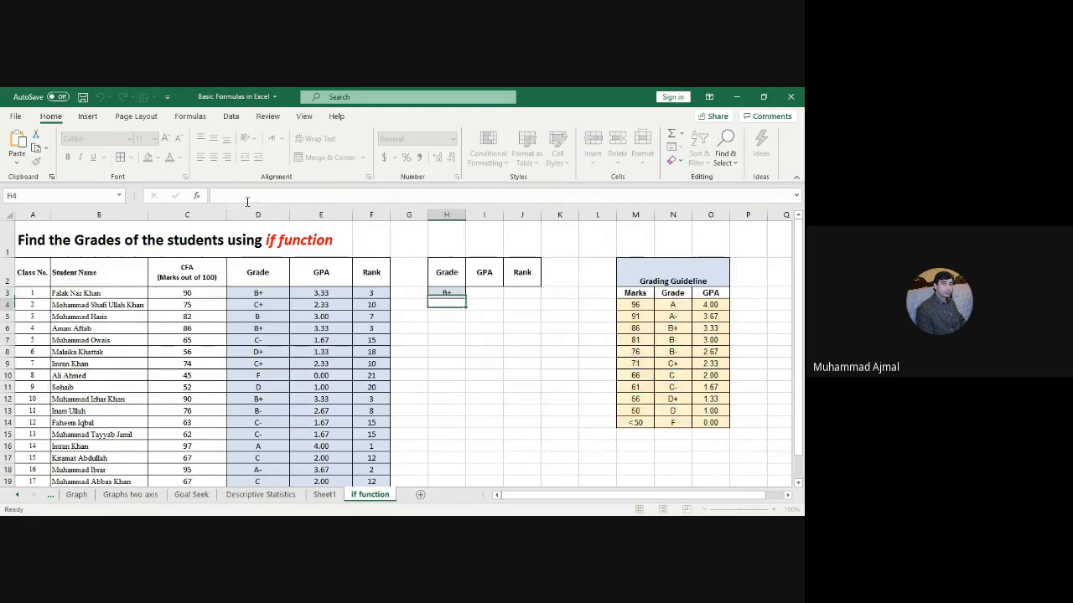
{"action": "left_click", "coordinate": [452, 292]}
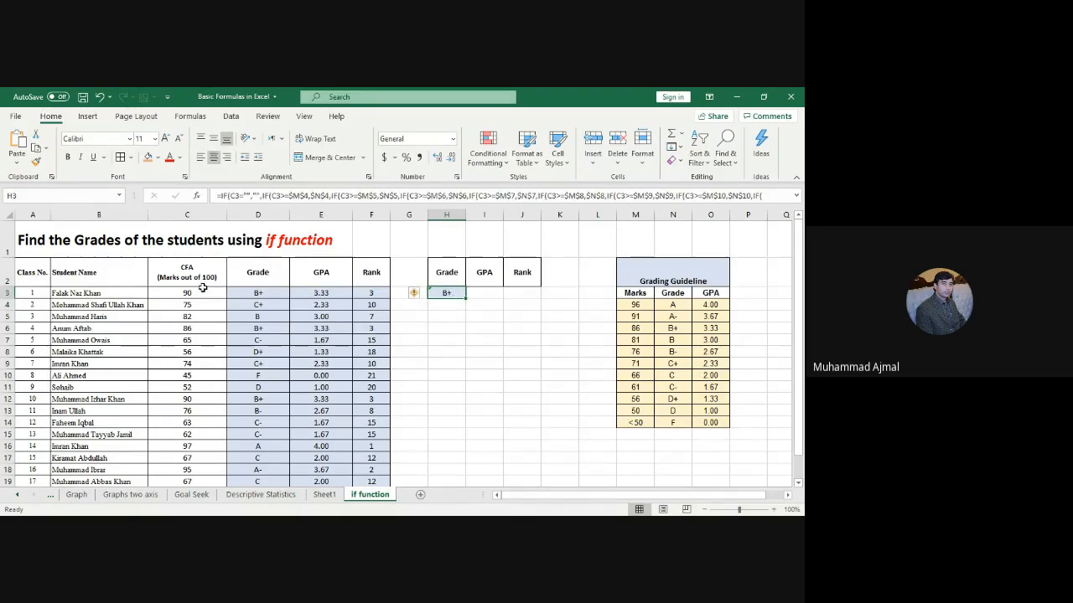
{"action": "left_click_drag", "start_coordinate": [201, 292], "coordinate": [199, 465]}
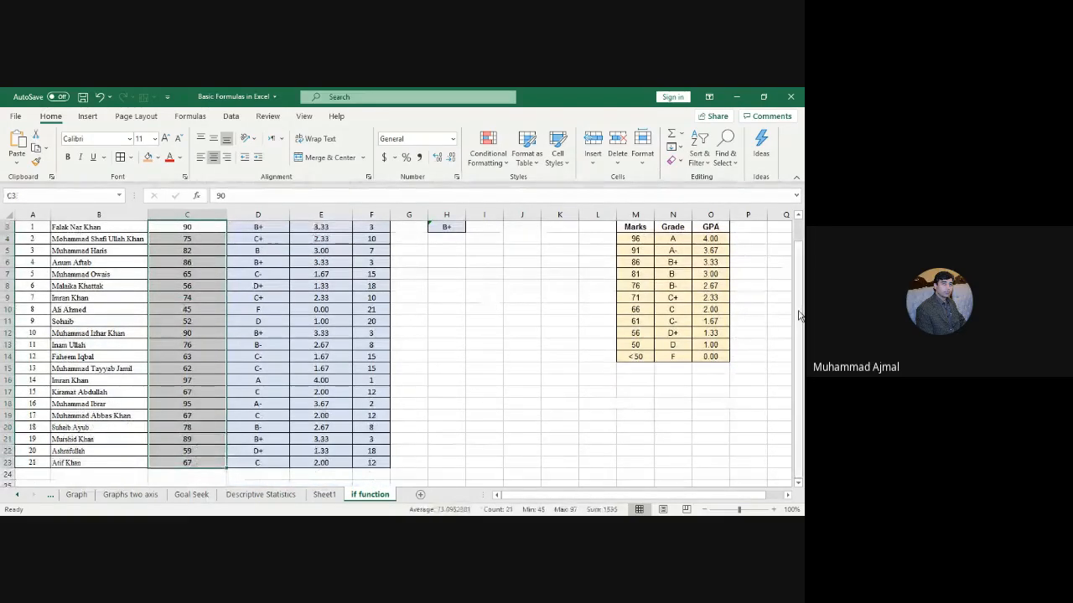
Step: Fill the grade formula from H3 down to H23
{"action": "scroll", "coordinate": [800, 315], "scroll_direction": "up", "scroll_amount": 1}
{"action": "left_click_drag", "start_coordinate": [636, 304], "coordinate": [683, 422]}
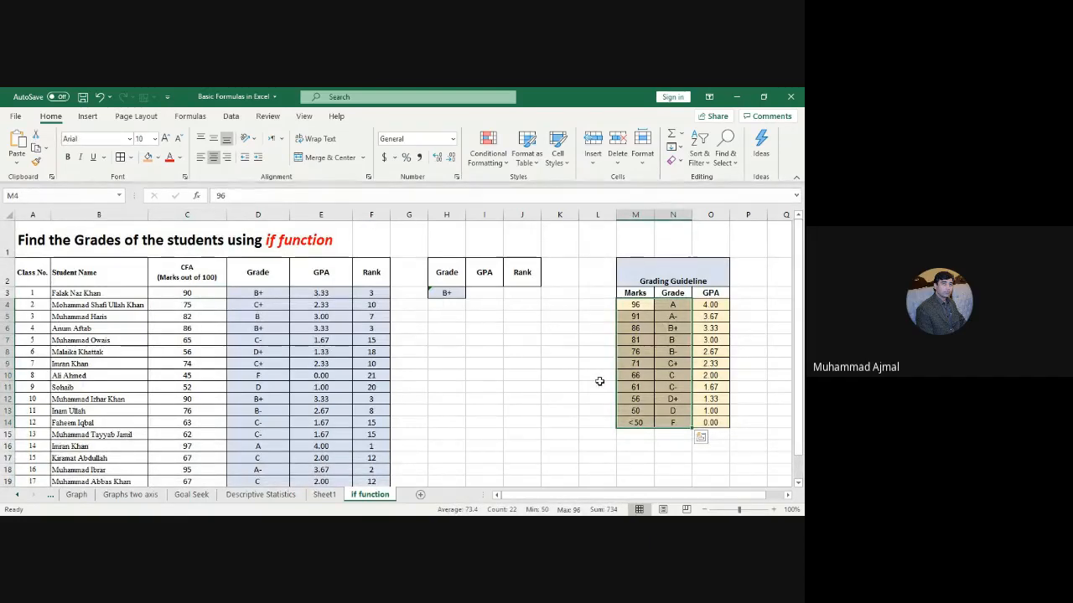
{"action": "left_click", "coordinate": [457, 293]}
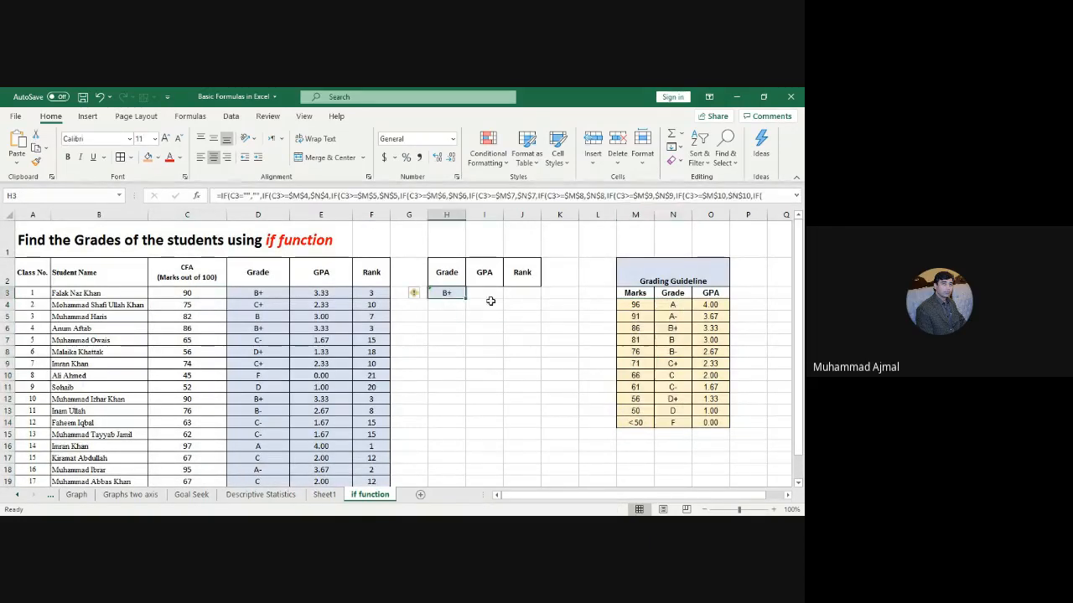
{"action": "left_click_drag", "start_coordinate": [467, 297], "coordinate": [466, 460]}
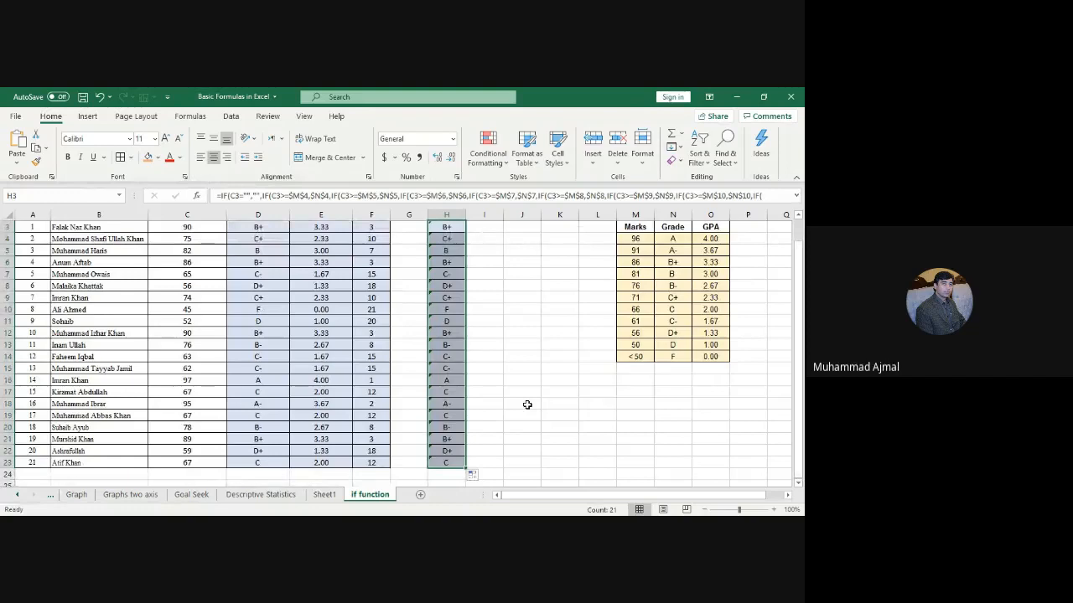
Step: Select the guideline marks and grades in M4:N13 to compare against the results
{"action": "left_click", "coordinate": [634, 224]}
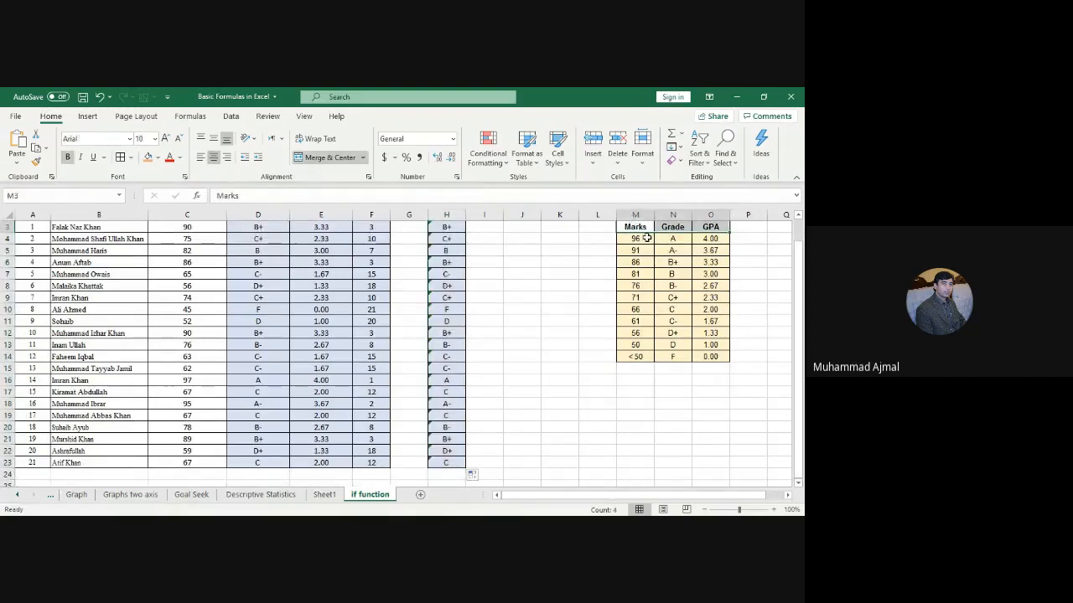
{"action": "left_click", "coordinate": [641, 238]}
{"action": "left_click", "coordinate": [673, 344], "text": "shift"}
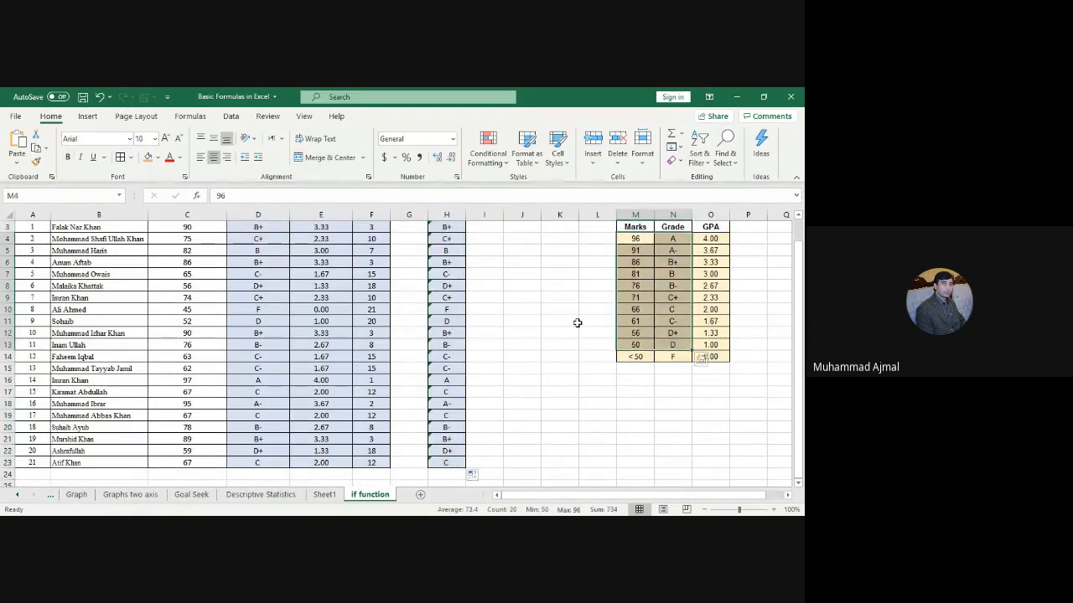
{"action": "scroll", "coordinate": [517, 311], "scroll_direction": "up", "scroll_amount": 1}
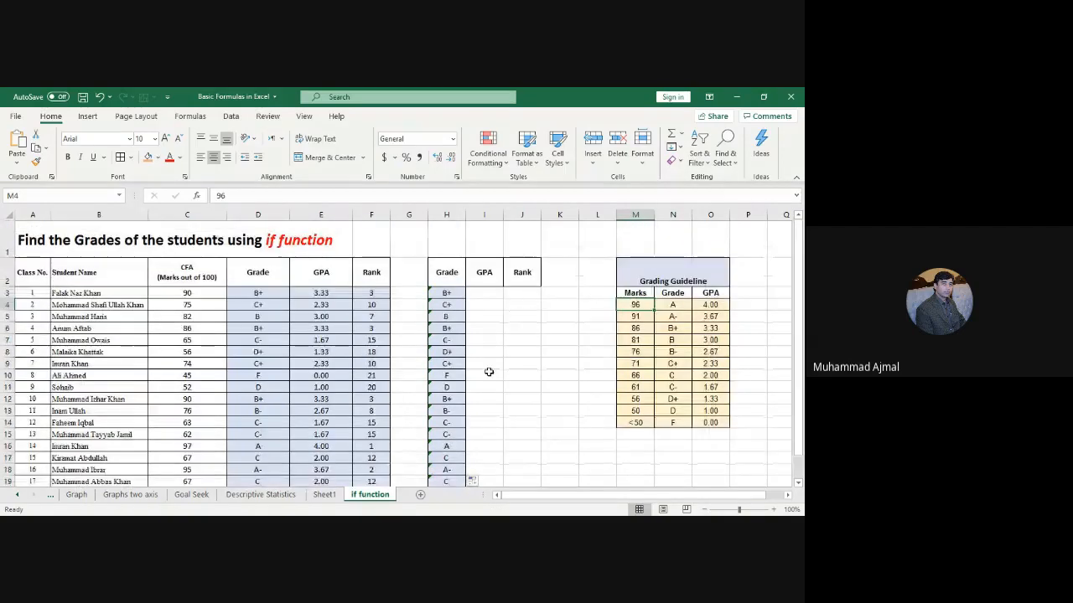
{"action": "left_click", "coordinate": [489, 372]}
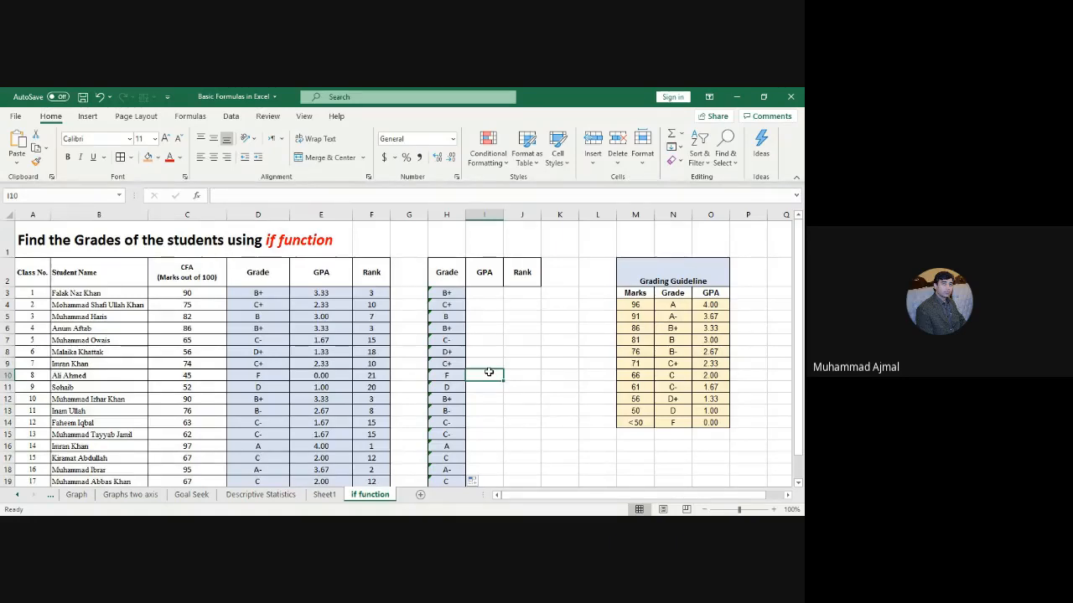
{"action": "left_click", "coordinate": [665, 313]}
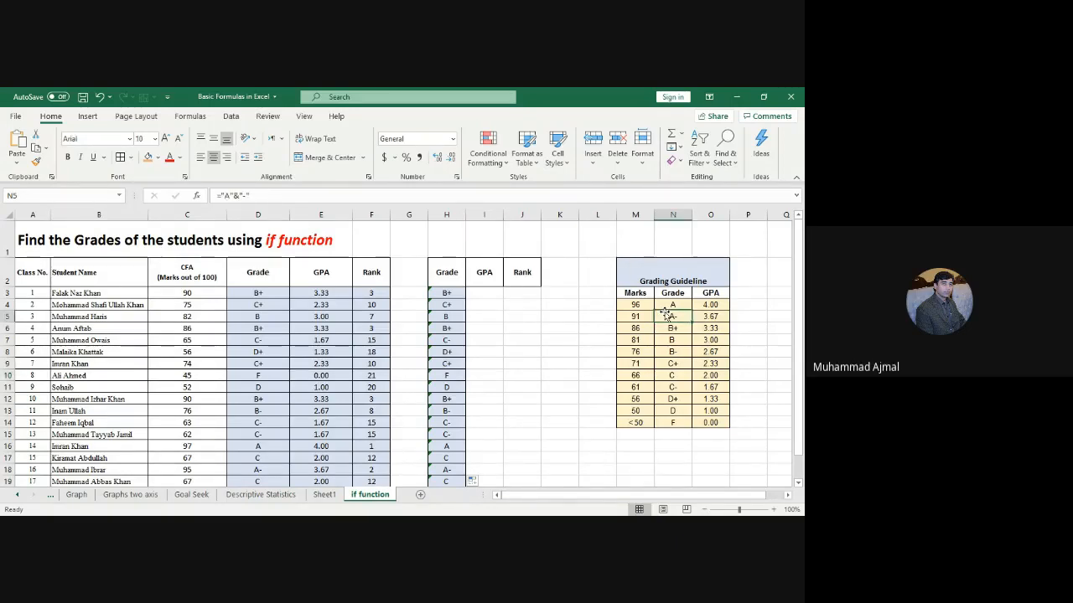
{"action": "left_click", "coordinate": [490, 295]}
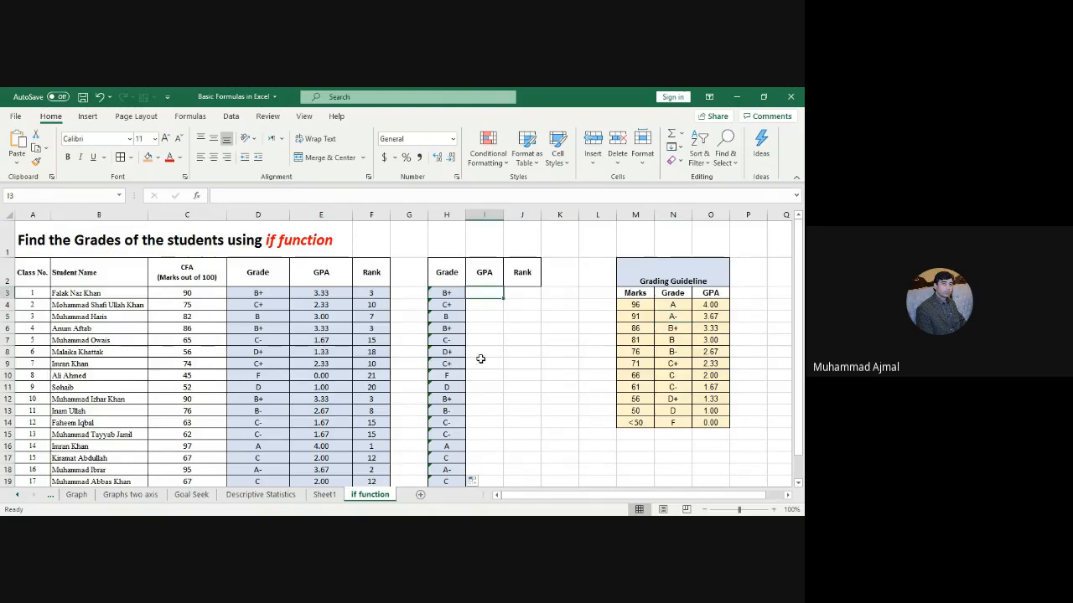
{"action": "left_click", "coordinate": [324, 294]}
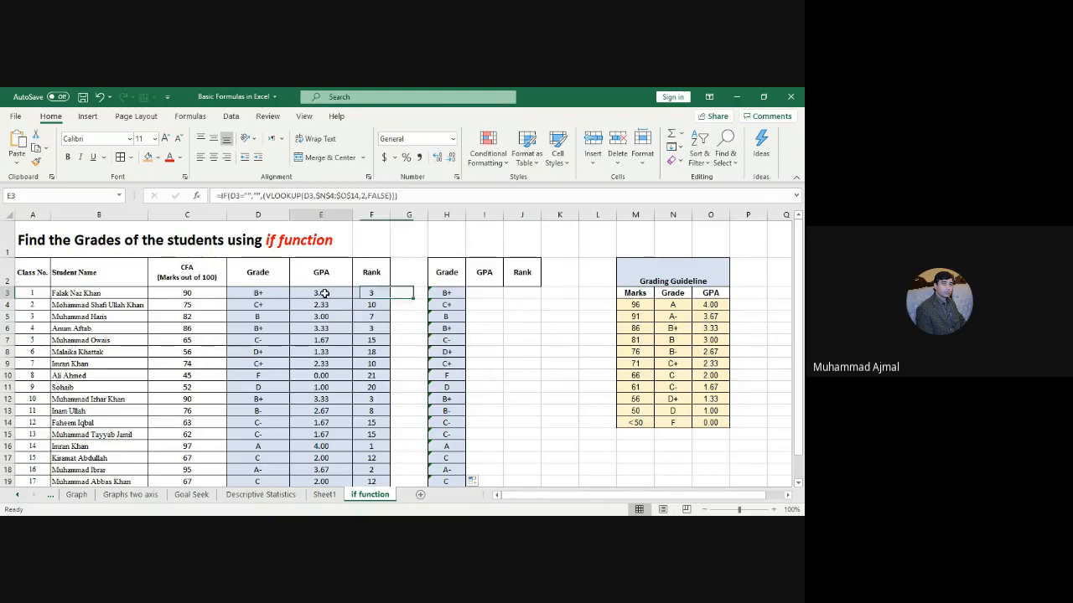
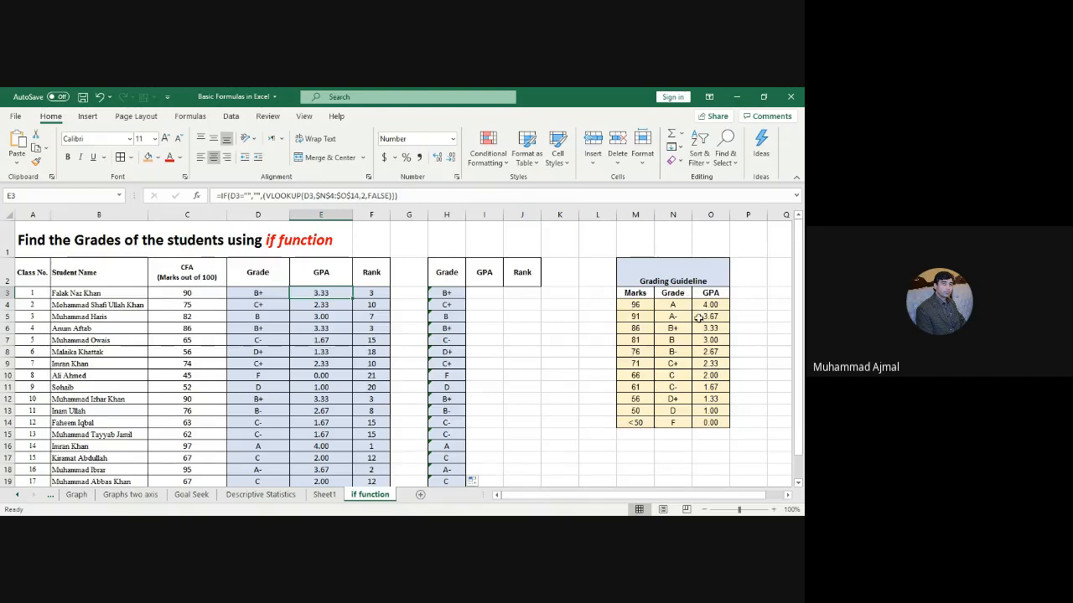
Step: Review the guideline grades, the students' marks, and the reference formulas in D7 and E3
{"action": "left_click_drag", "start_coordinate": [672, 304], "coordinate": [712, 420]}
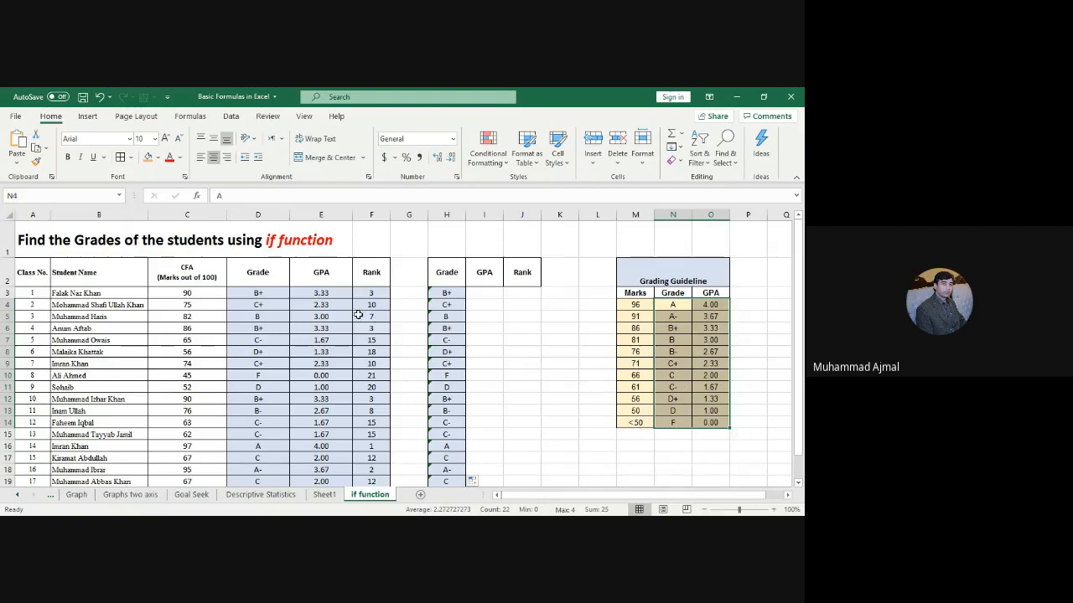
{"action": "left_click_drag", "start_coordinate": [197, 295], "coordinate": [206, 435]}
{"action": "left_click", "coordinate": [280, 343]}
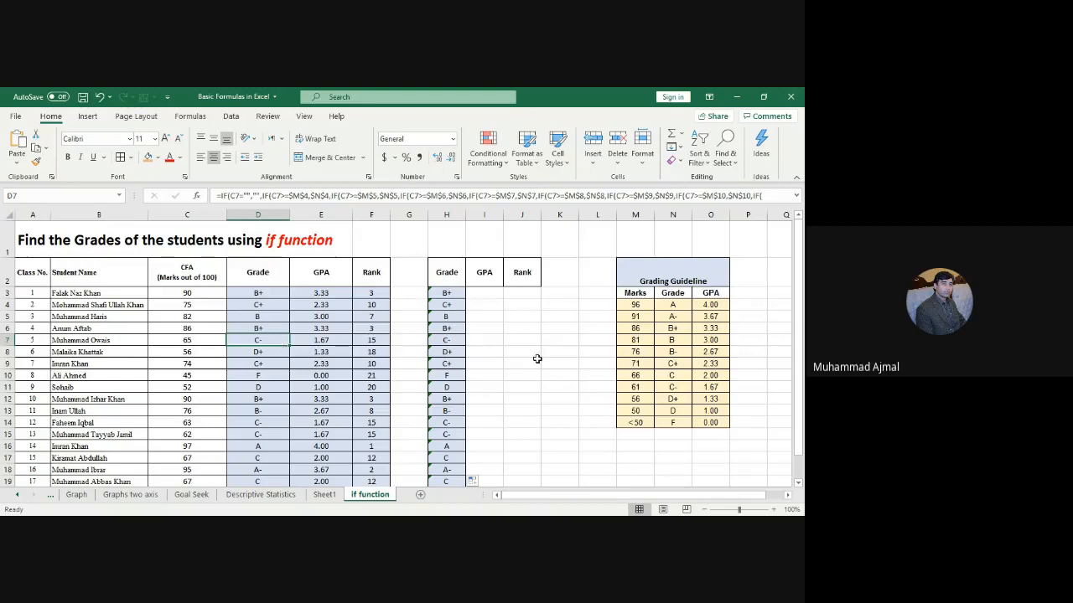
{"action": "left_click", "coordinate": [329, 294]}
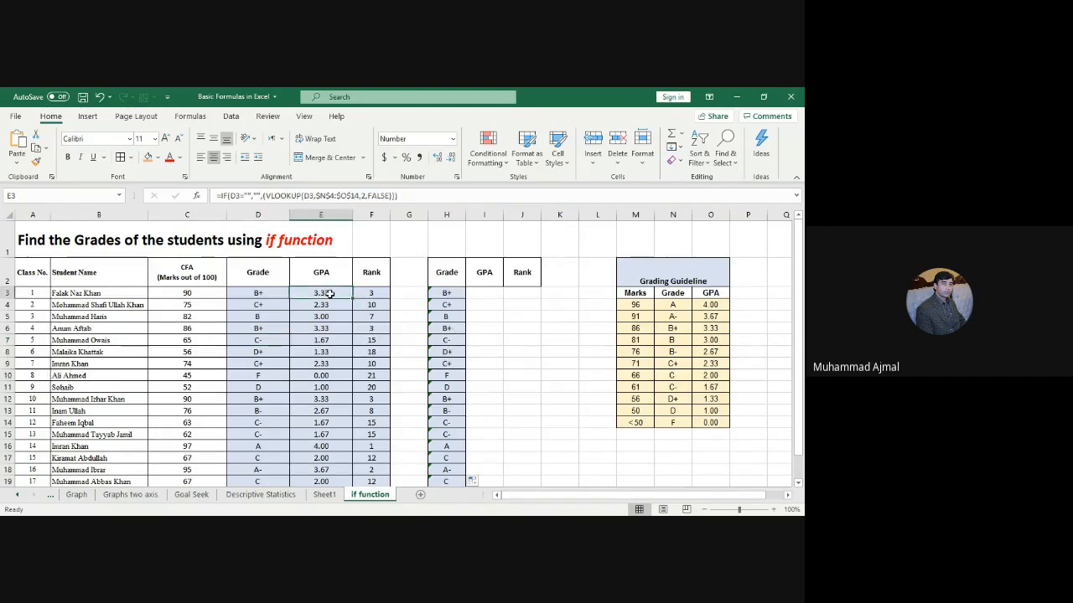
Step: Start a formula in I3, cancel it, and re-check the E3 and H3 formulas
{"action": "left_click", "coordinate": [483, 293]}
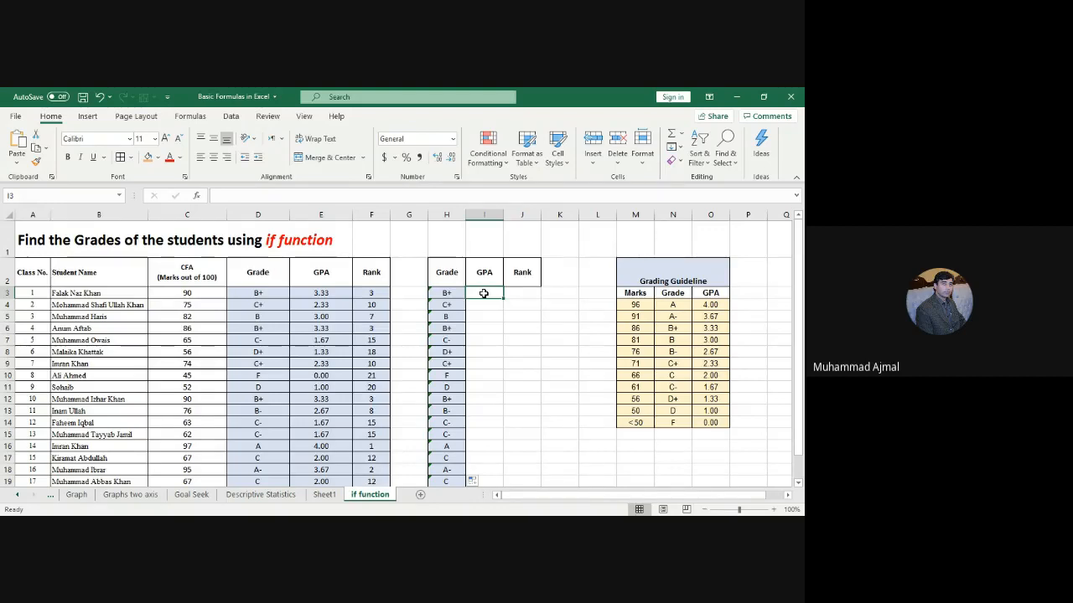
{"action": "type", "text": "="}
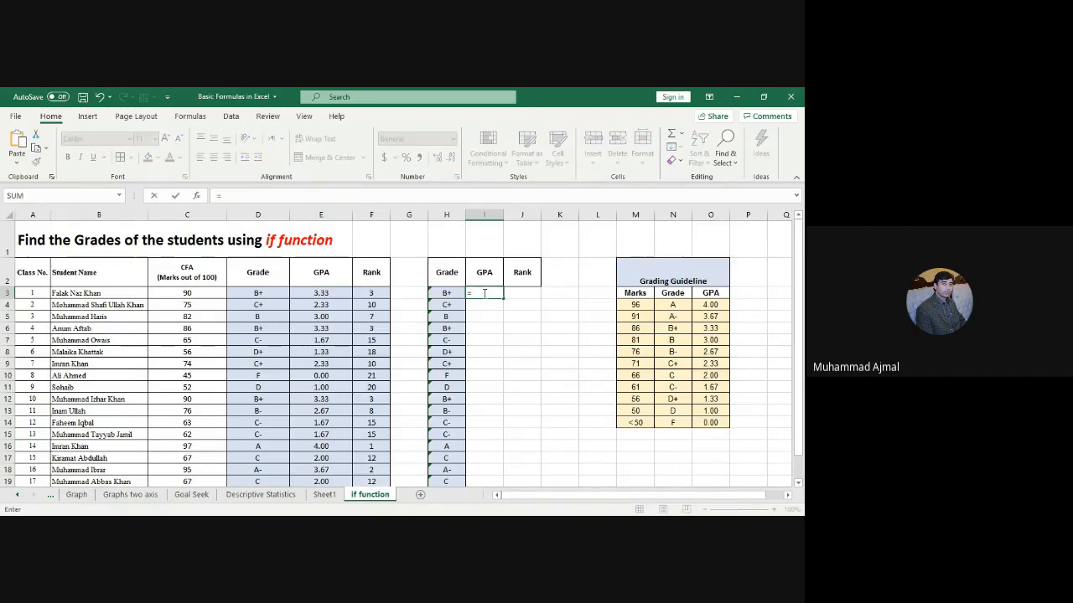
{"action": "key", "text": "Escape"}
{"action": "left_click", "coordinate": [507, 352]}
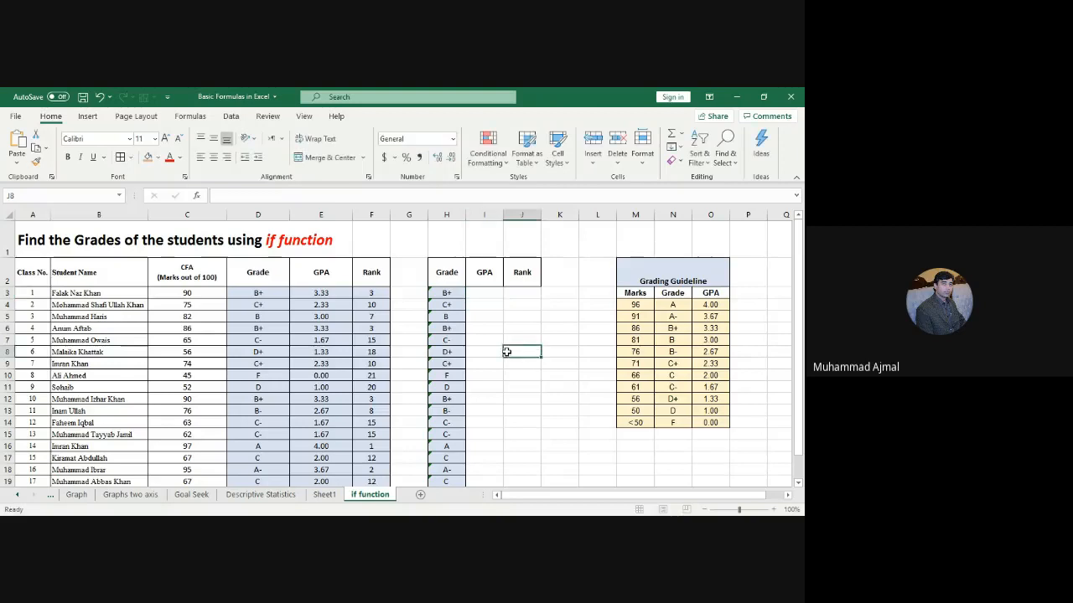
{"action": "left_click", "coordinate": [320, 295]}
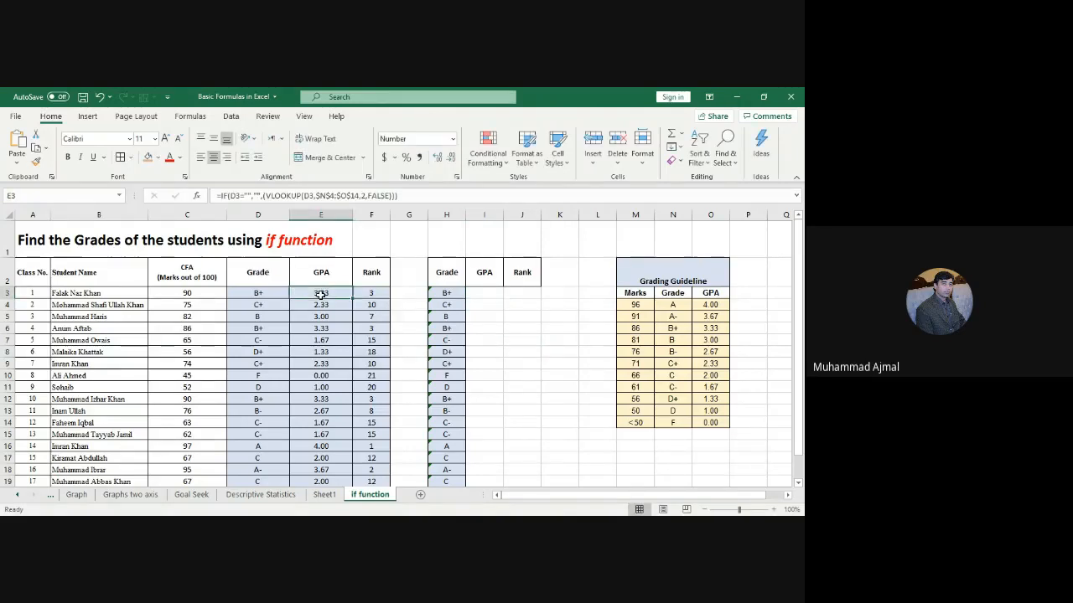
{"action": "left_click", "coordinate": [491, 297]}
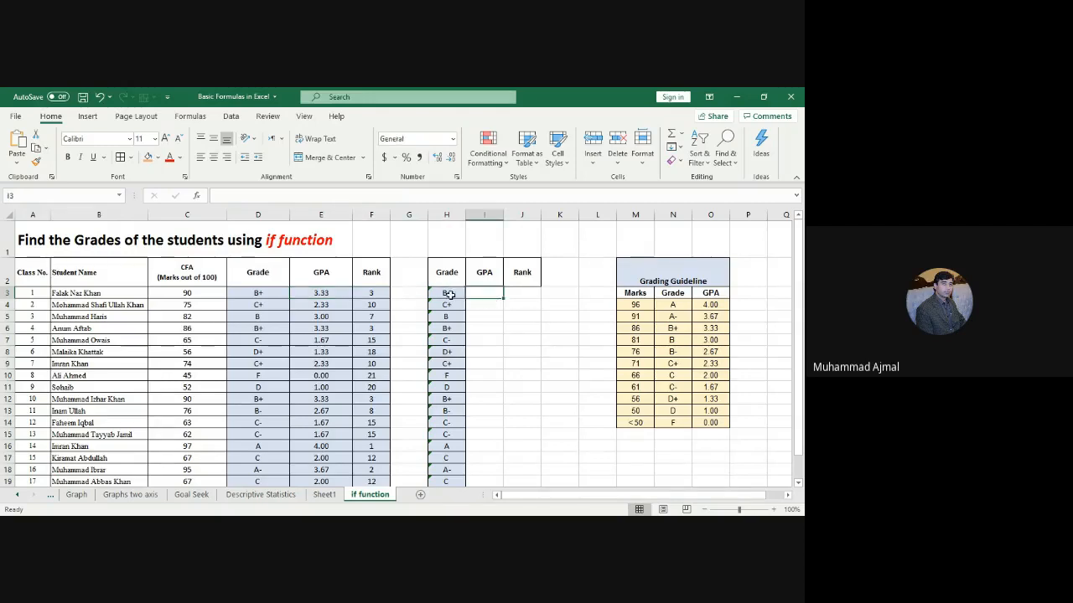
{"action": "left_click", "coordinate": [450, 295]}
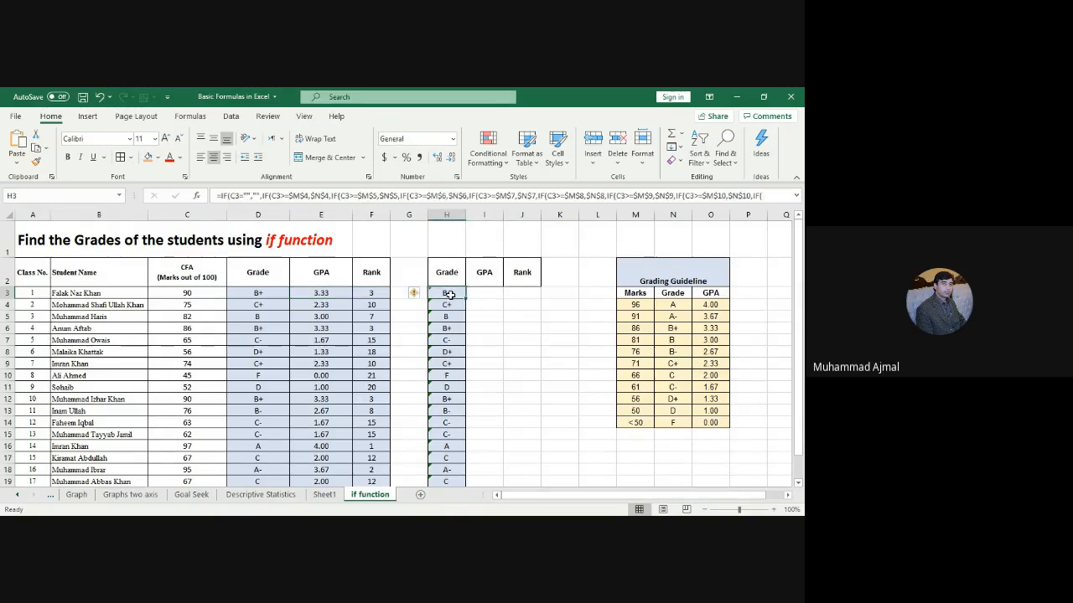
Step: Delete C3's mark of 90 to show that H3's grade turns blank through the IF's empty branch
{"action": "left_click", "coordinate": [205, 294]}
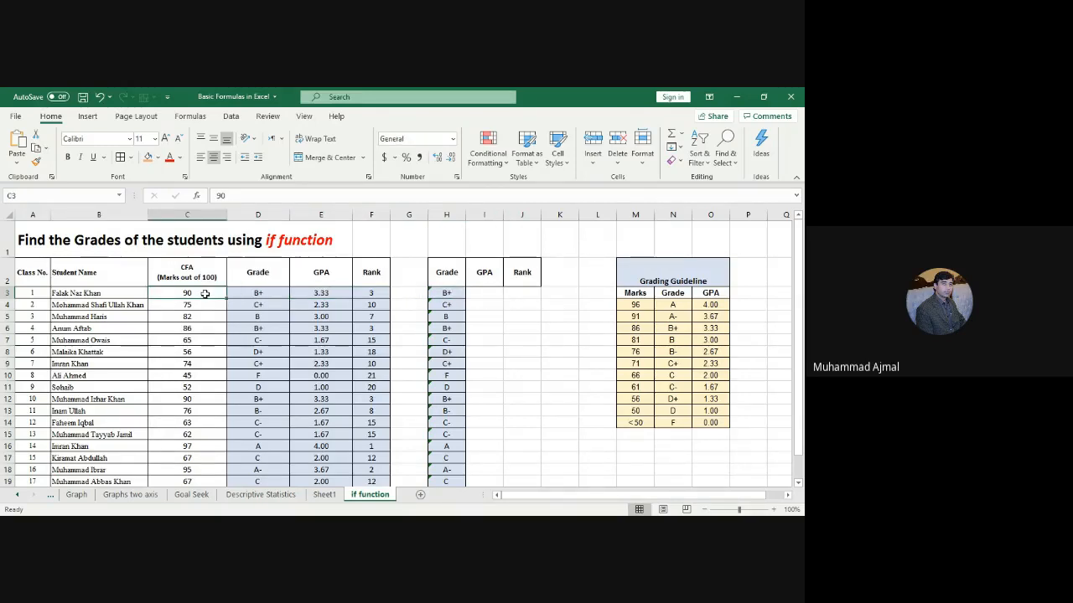
{"action": "key", "text": "Delete"}
{"action": "left_click", "coordinate": [450, 289]}
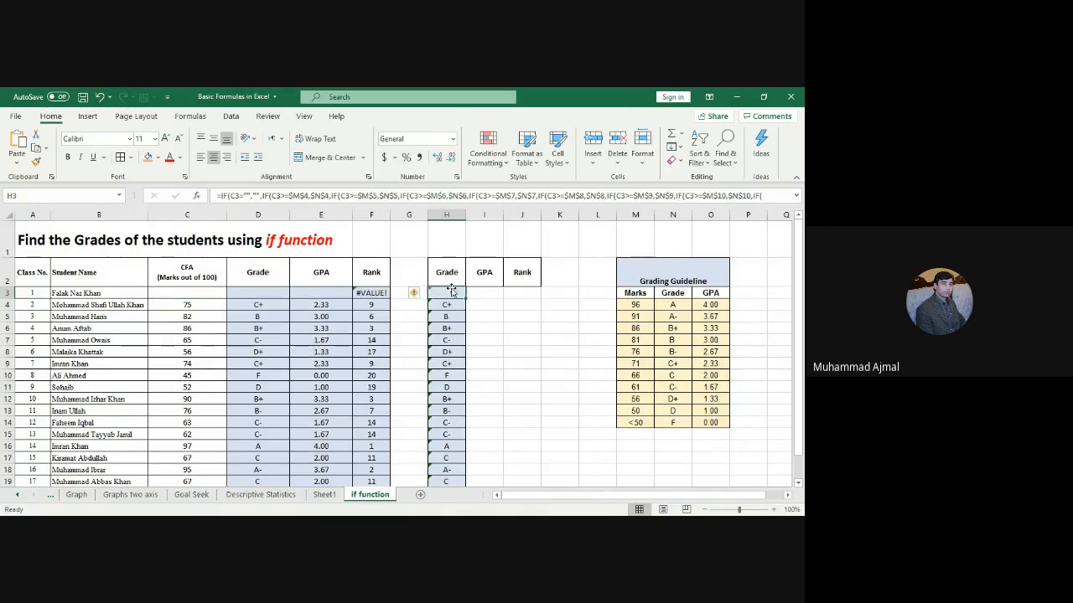
{"action": "left_click", "coordinate": [179, 293]}
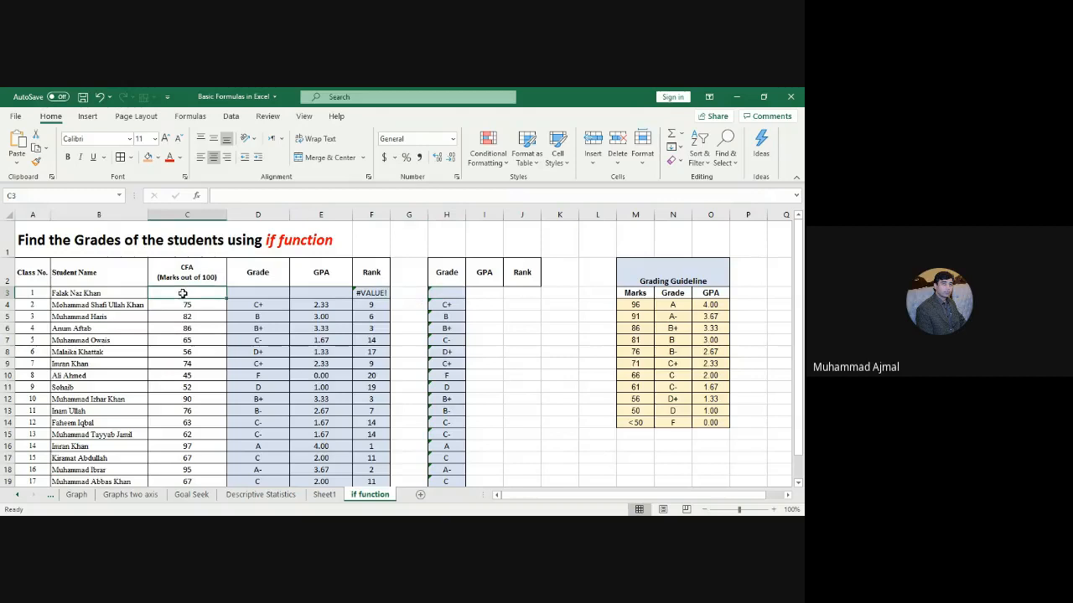
{"action": "left_click", "coordinate": [442, 293]}
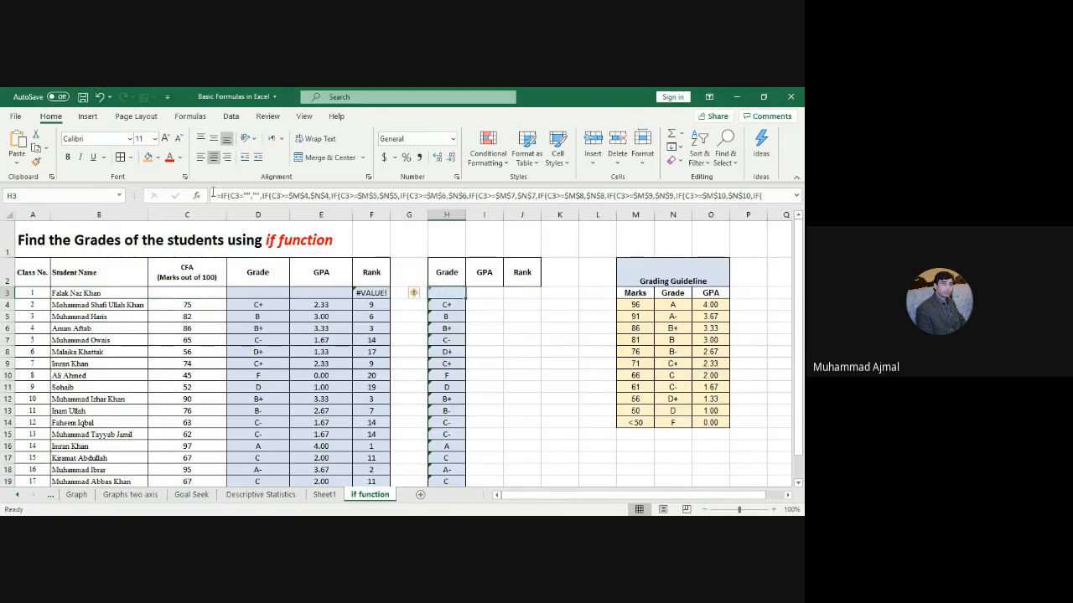
{"action": "left_click", "coordinate": [248, 195]}
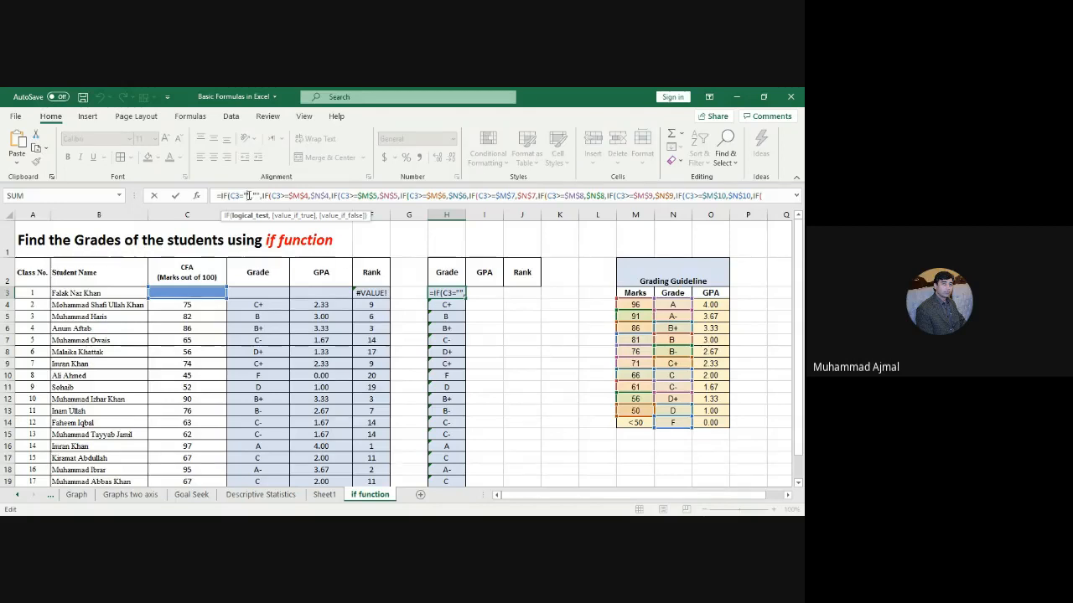
{"action": "left_click", "coordinate": [255, 195]}
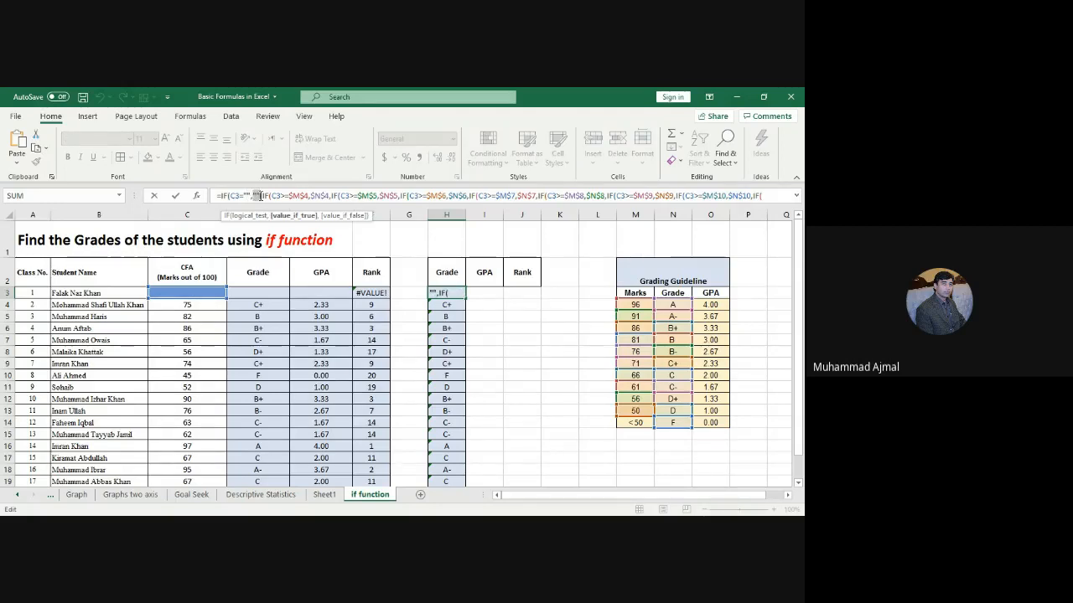
{"action": "key", "text": "ctrl+Return"}
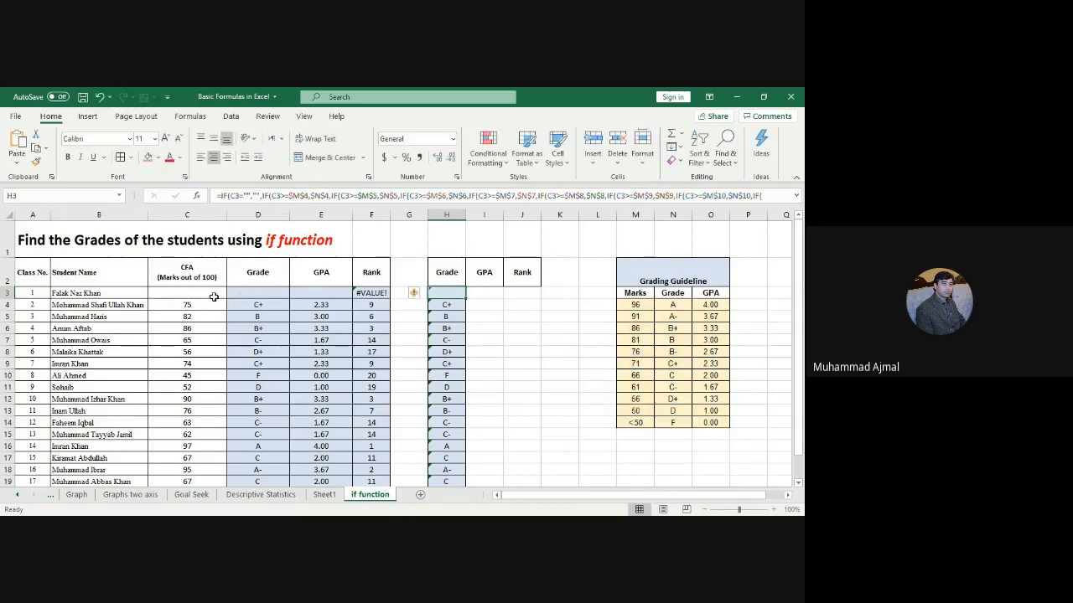
Step: Restore the first student's mark of 90 in C3
{"action": "left_click", "coordinate": [201, 294]}
{"action": "type", "text": "90"}
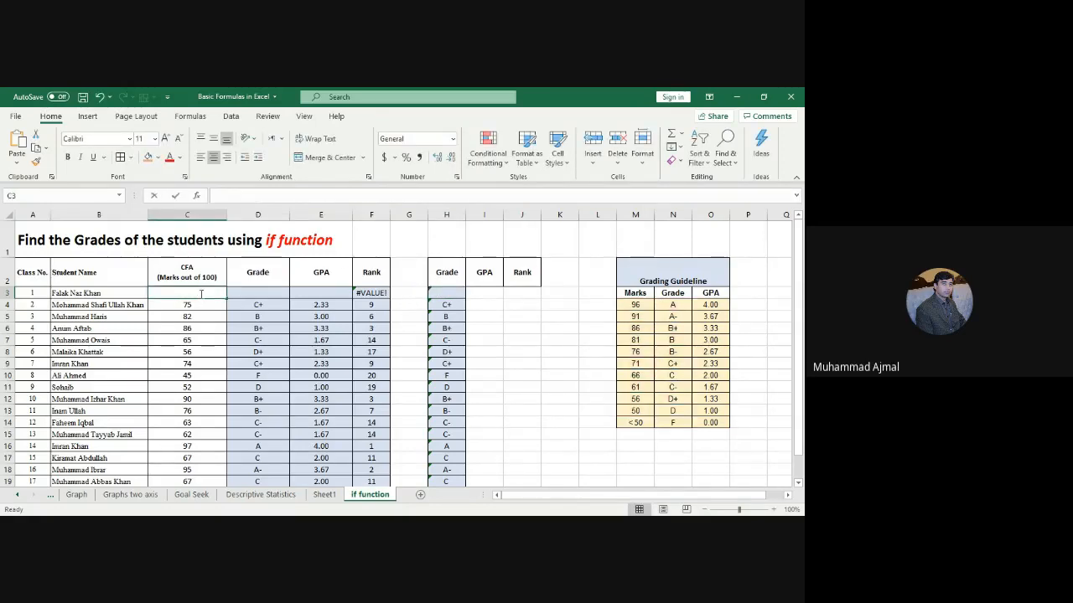
{"action": "key", "text": "ctrl+Return"}
{"action": "key", "text": "Right"}
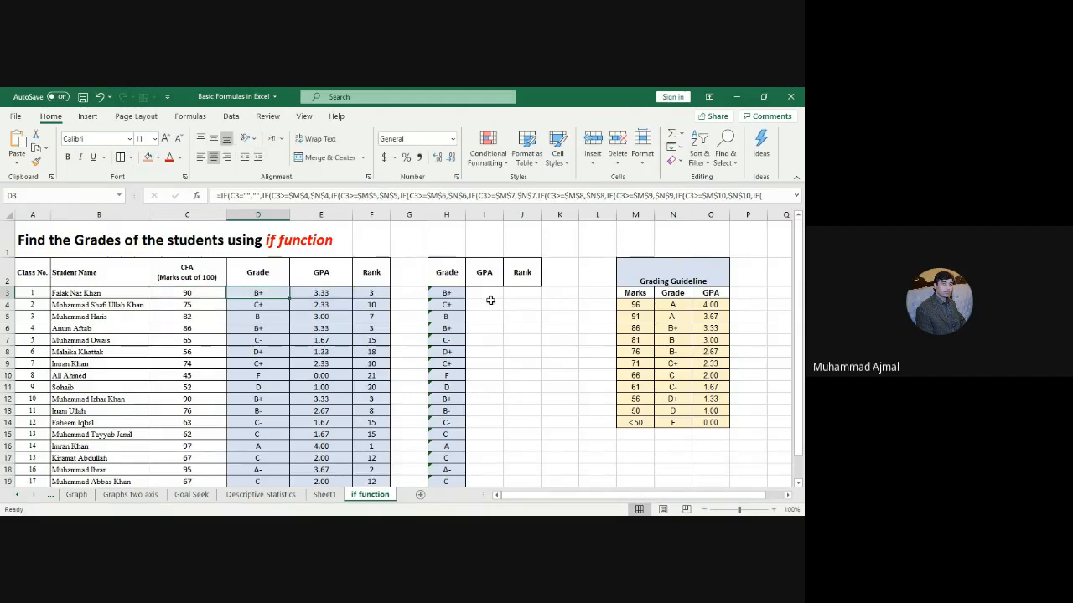
Step: Begin I3's formula as =IF(H3="","",VLOOKUP( to handle blank grades
{"action": "left_click", "coordinate": [486, 295]}
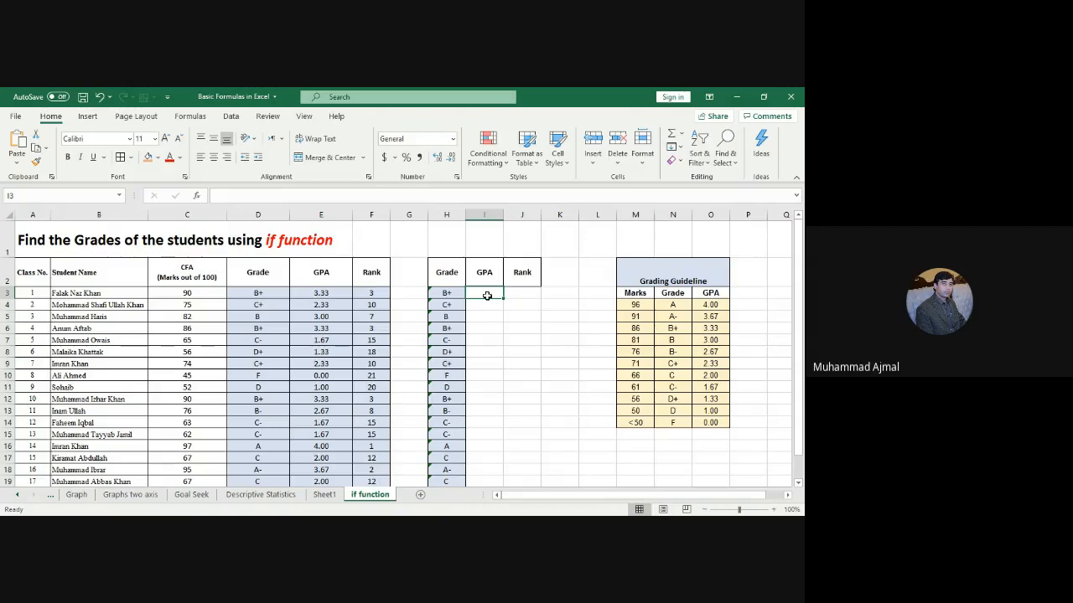
{"action": "type", "text": "="}
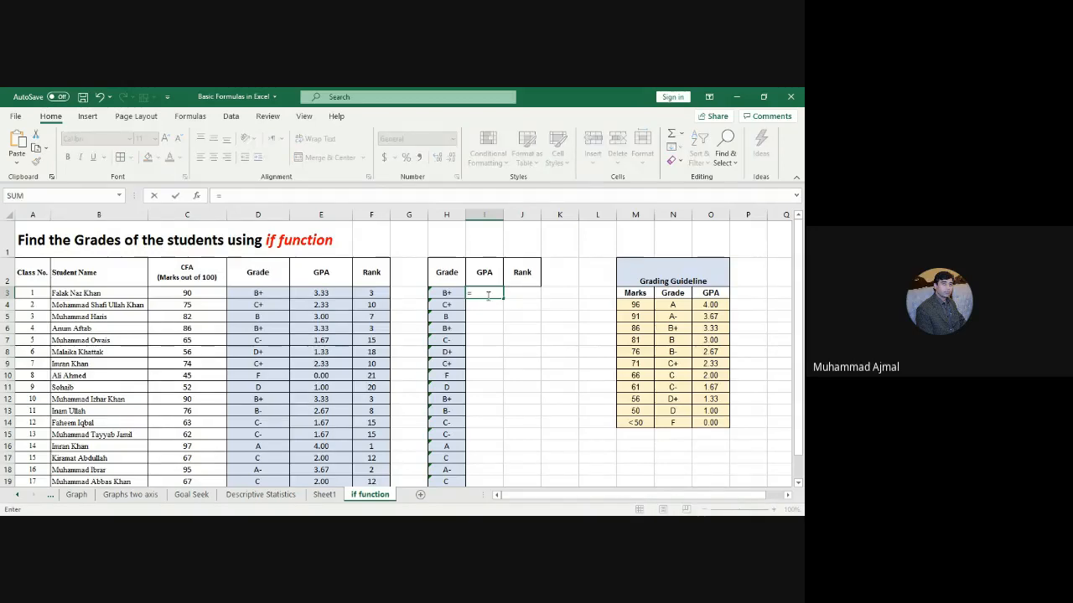
{"action": "type", "text": "if("}
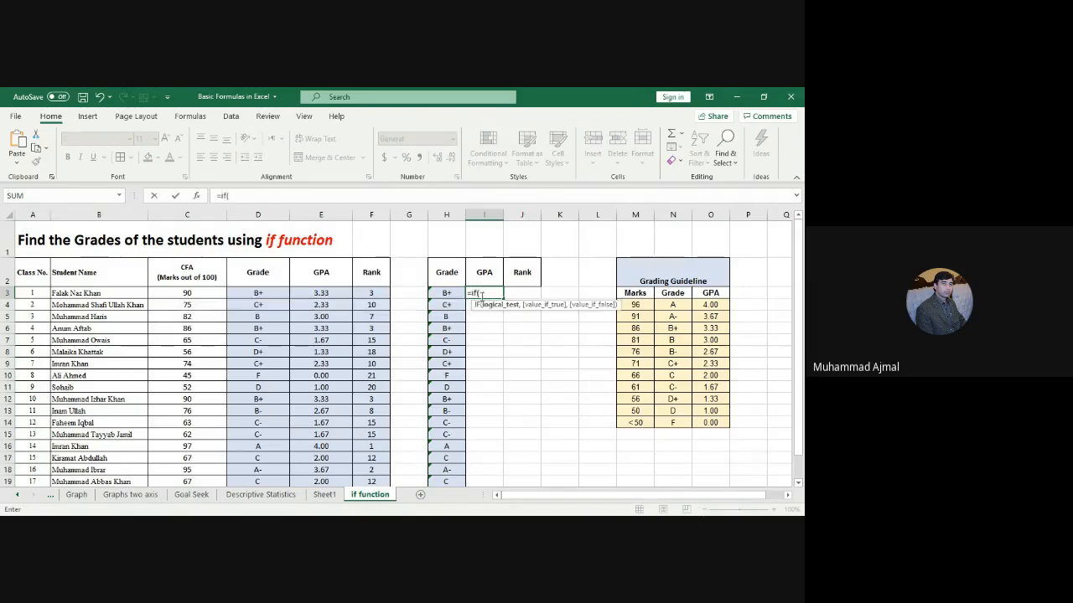
{"action": "left_click", "coordinate": [445, 291]}
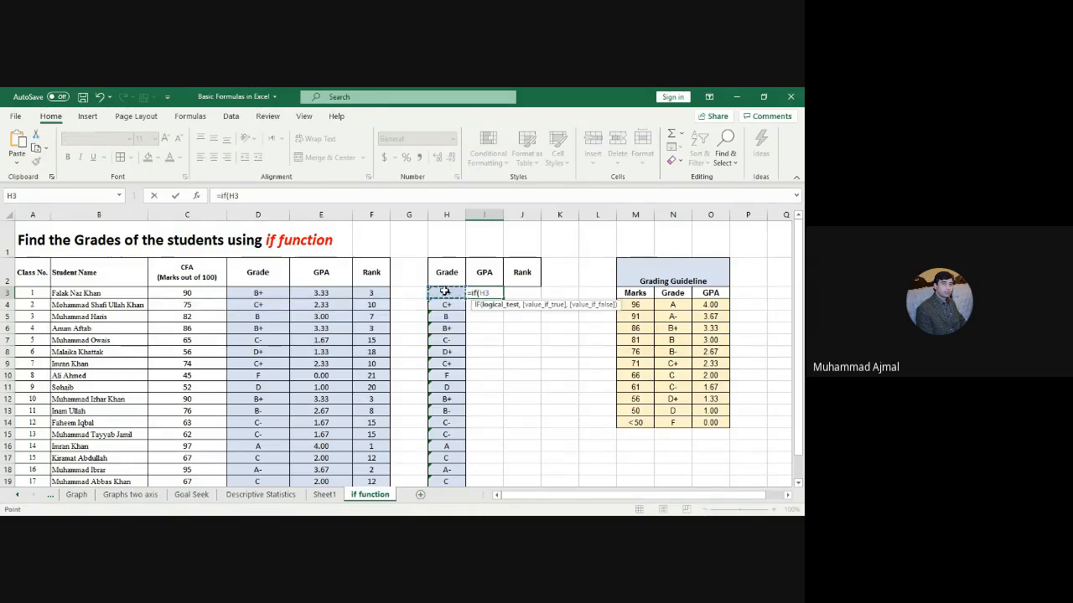
{"action": "type", "text": "=\"\","}
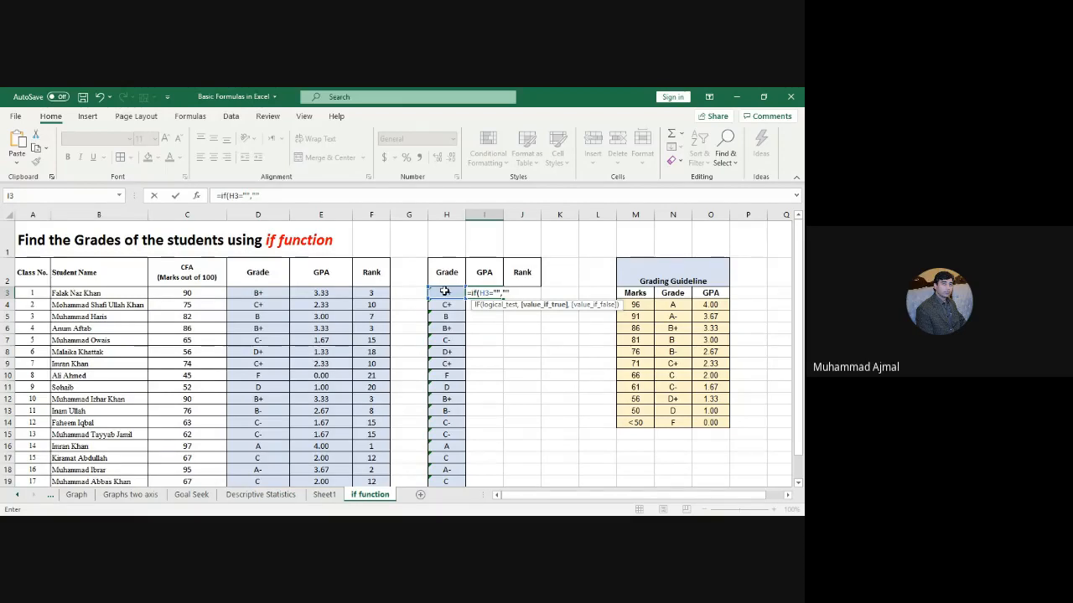
{"action": "type", "text": "\"\","}
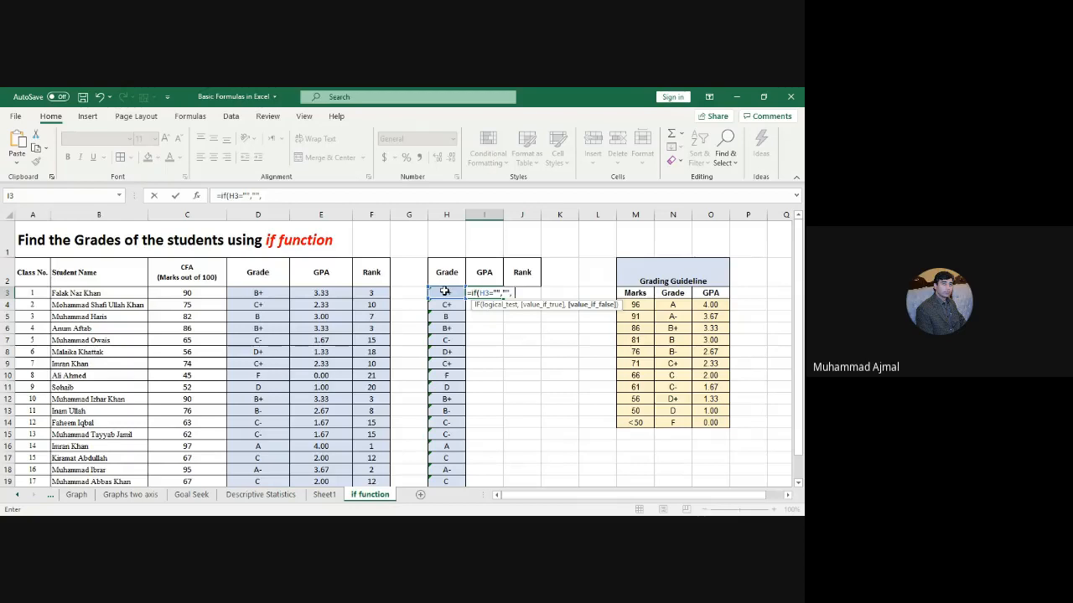
{"action": "type", "text": "(vlo"}
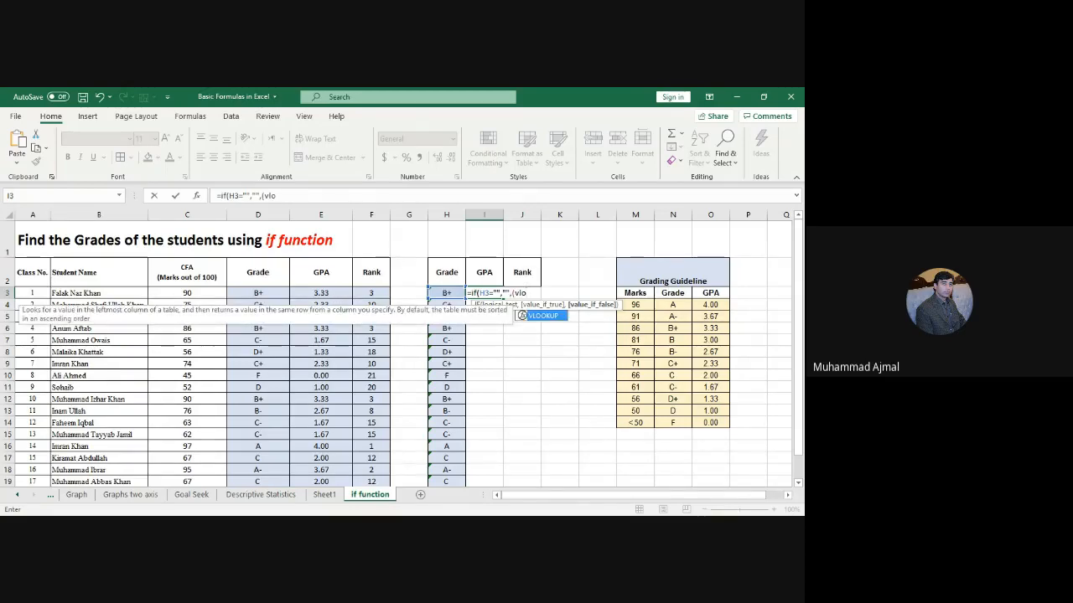
{"action": "double_click", "coordinate": [543, 316]}
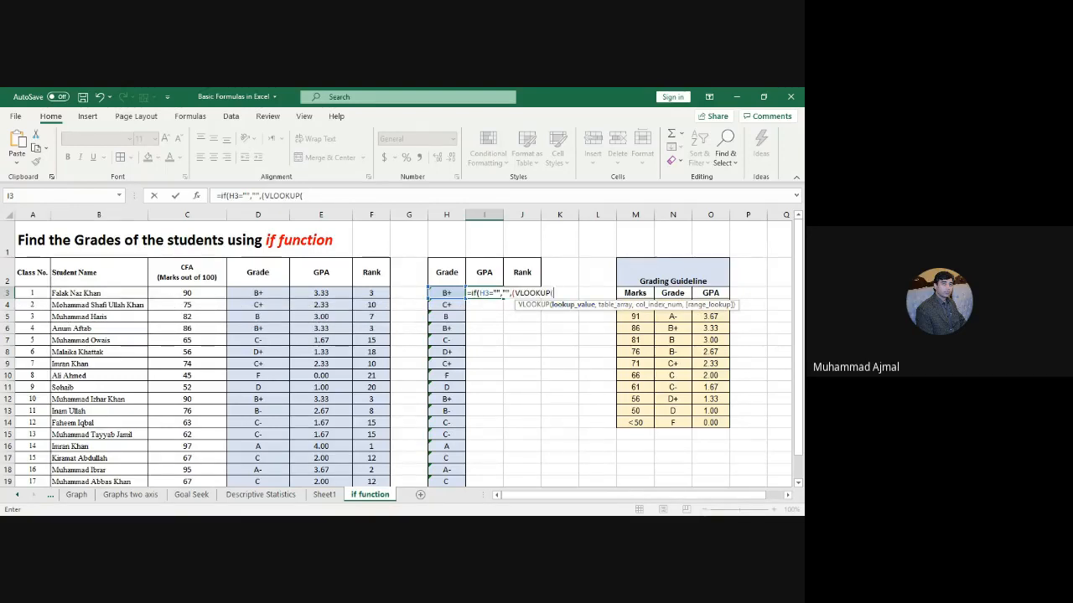
Step: Complete the VLOOKUP with H3, absolute range N4:O14, column 2 and FALSE, giving 3.33
{"action": "left_click", "coordinate": [448, 295]}
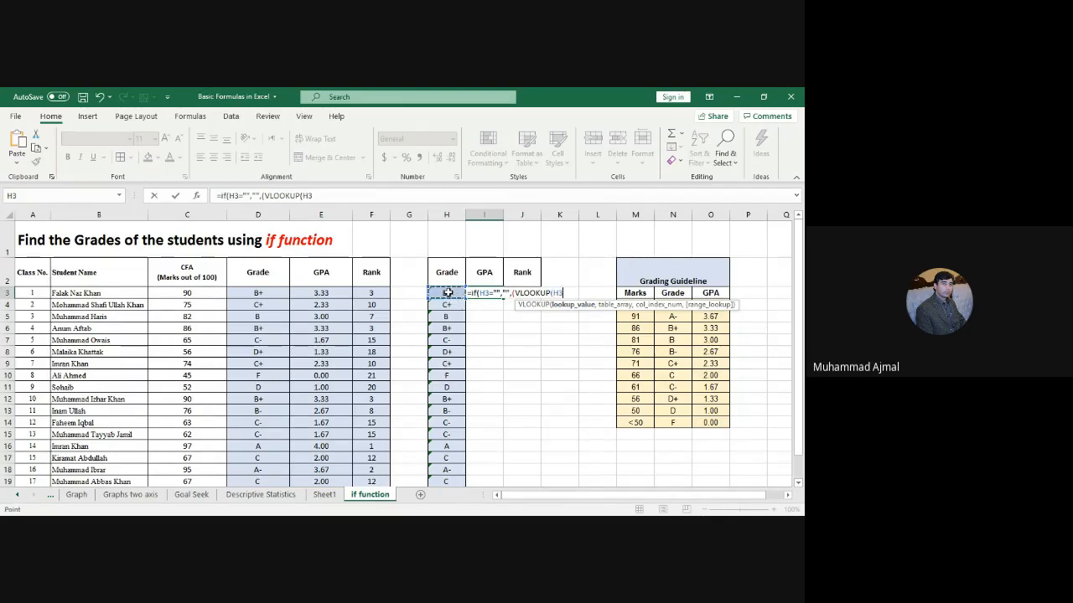
{"action": "type", "text": ","}
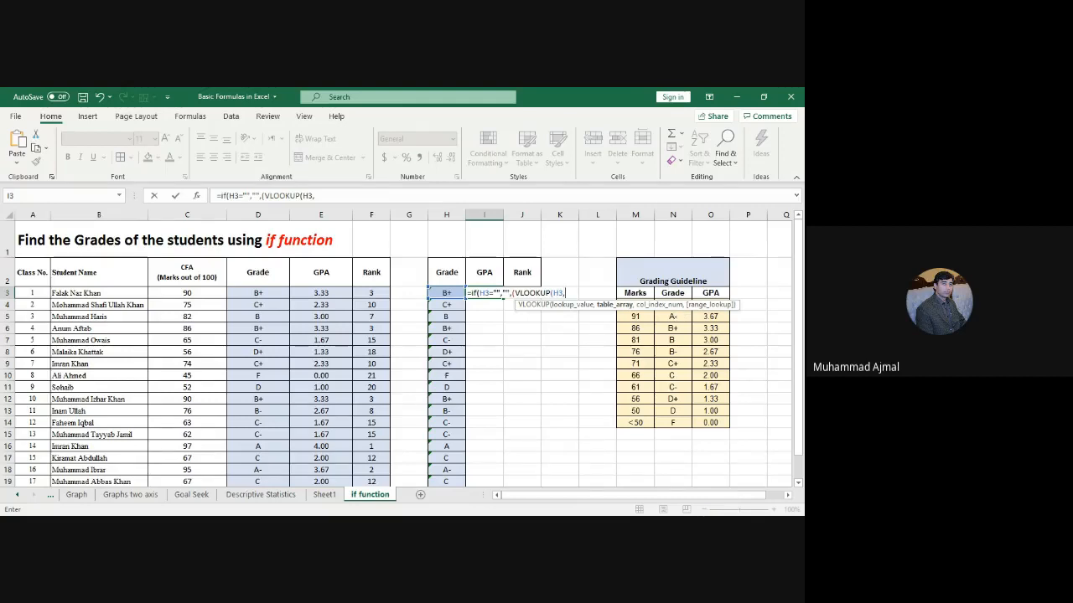
{"action": "left_click", "coordinate": [674, 318]}
{"action": "key", "text": "shift+Right"}
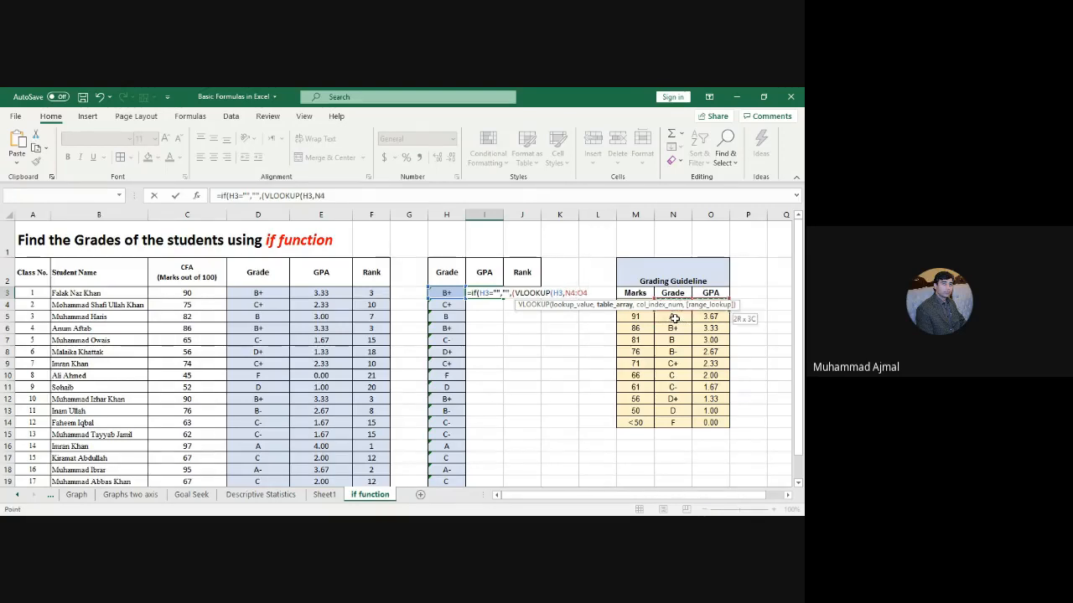
{"action": "key", "text": "shift+Down"}
{"action": "key", "text": "shift+Down"}
{"action": "key", "text": "shift+Down"}
{"action": "key", "text": "shift+Down"}
{"action": "key", "text": "shift+Down"}
{"action": "key", "text": "shift+Down"}
{"action": "key", "text": "shift+Down"}
{"action": "key", "text": "shift+Down"}
{"action": "key", "text": "shift+Down"}
{"action": "key", "text": "shift+Down"}
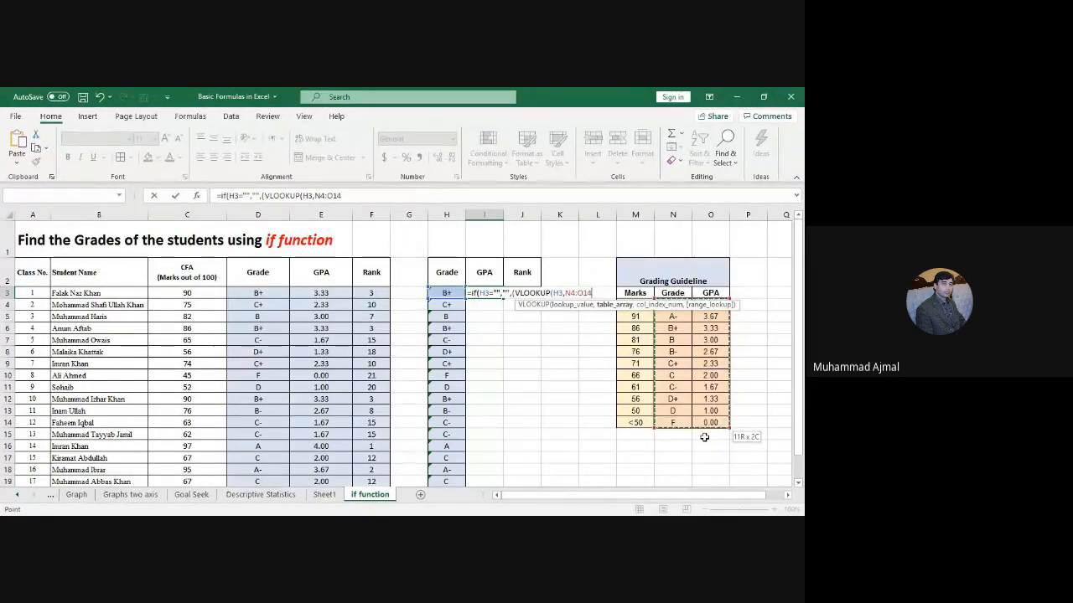
{"action": "key", "text": "F4"}
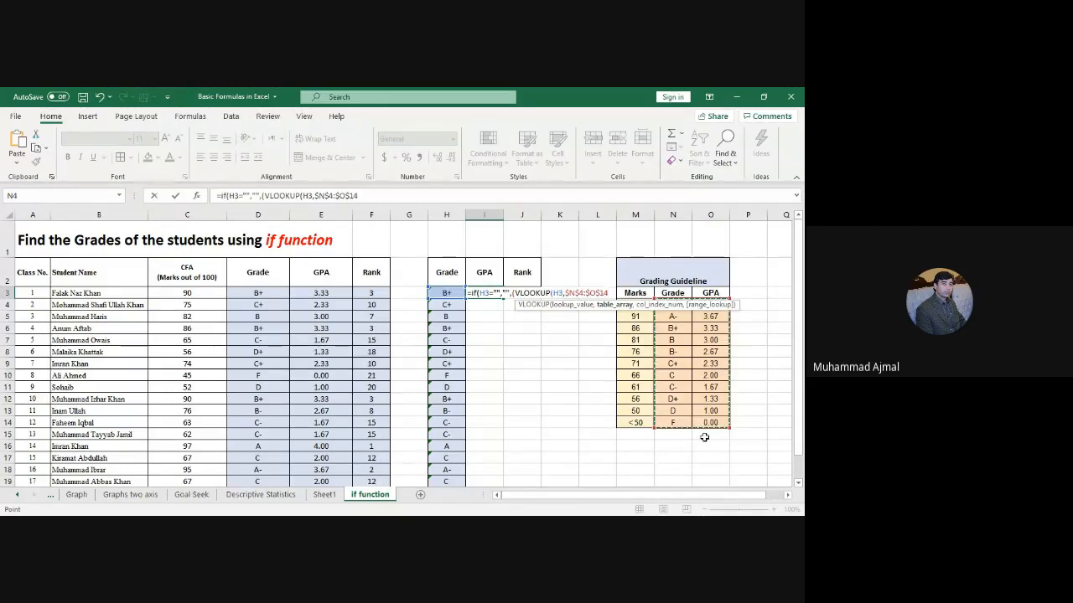
{"action": "type", "text": ",2"}
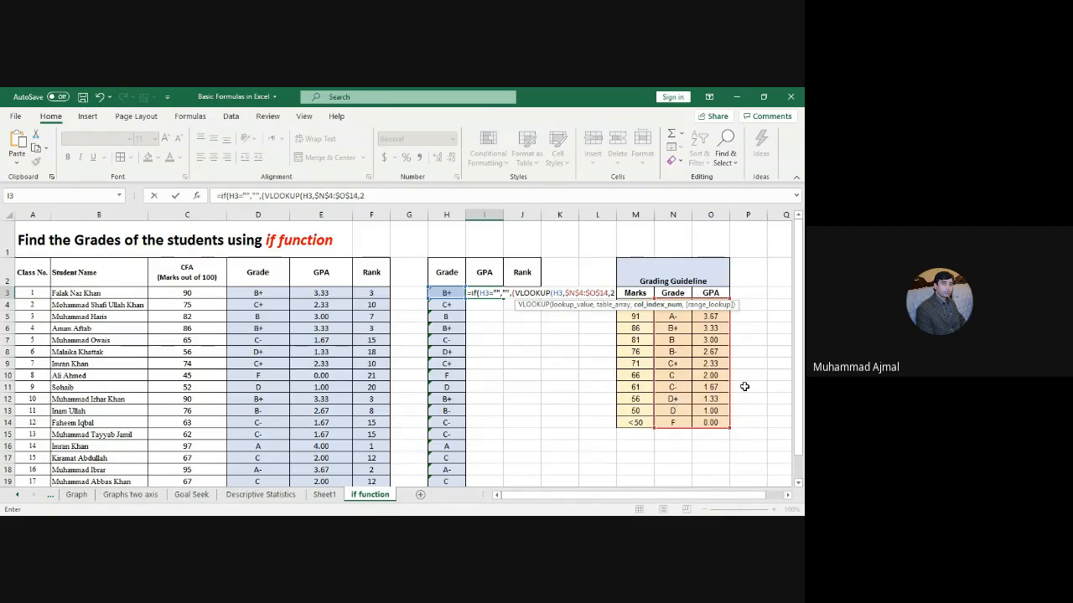
{"action": "type", "text": ","}
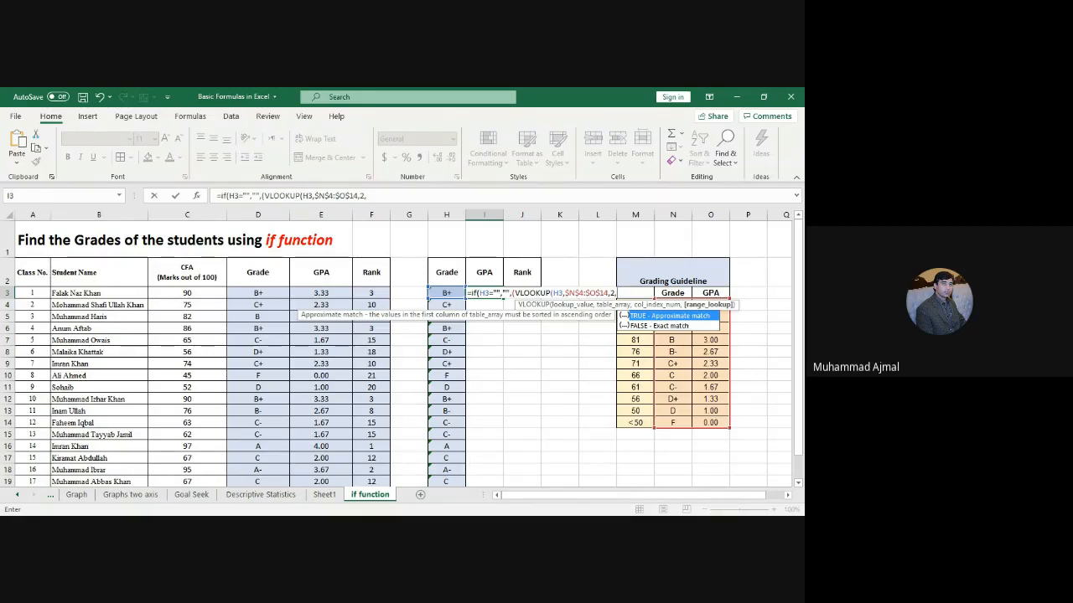
{"action": "double_click", "coordinate": [645, 325]}
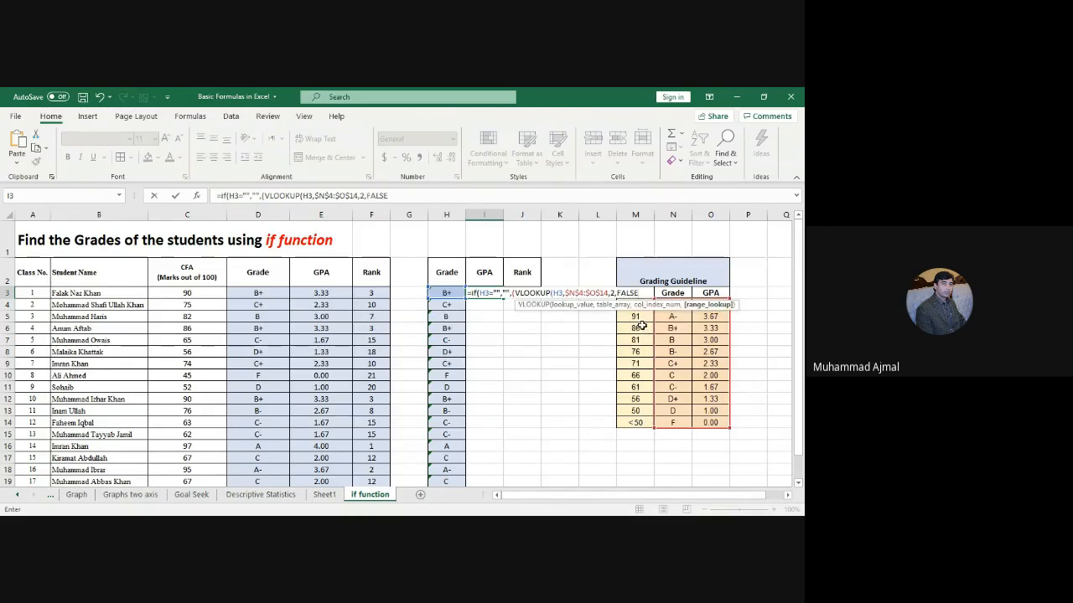
{"action": "type", "text": ")"}
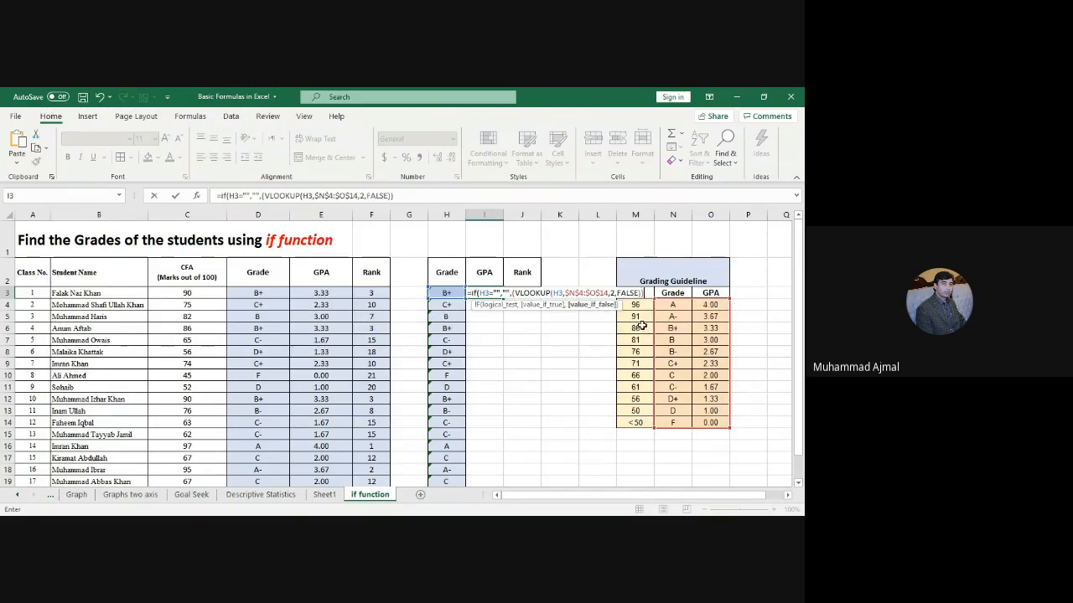
{"action": "type", "text": ")"}
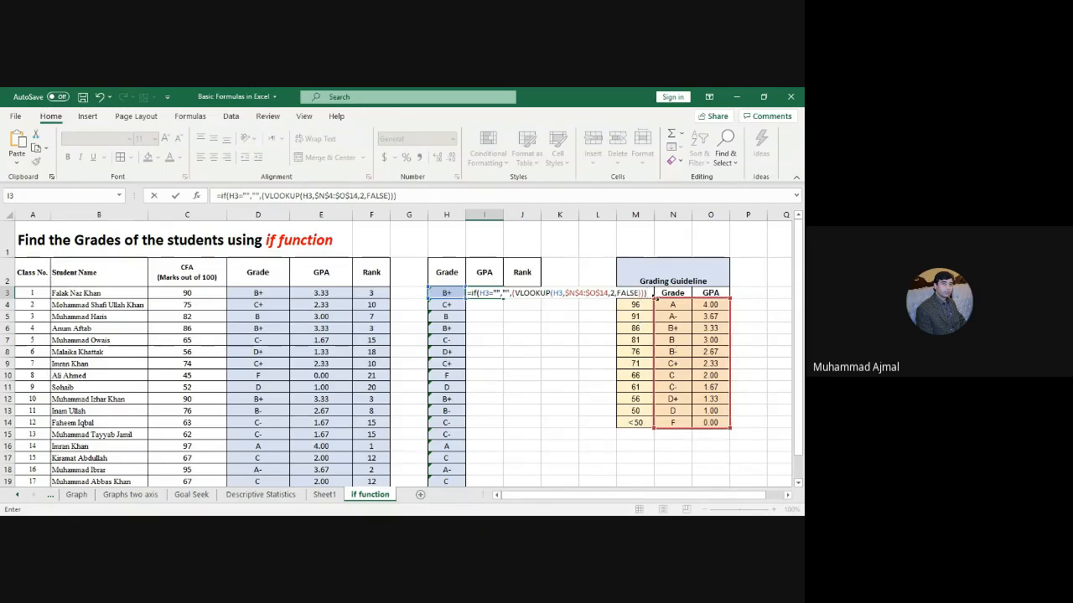
{"action": "key", "text": "Return"}
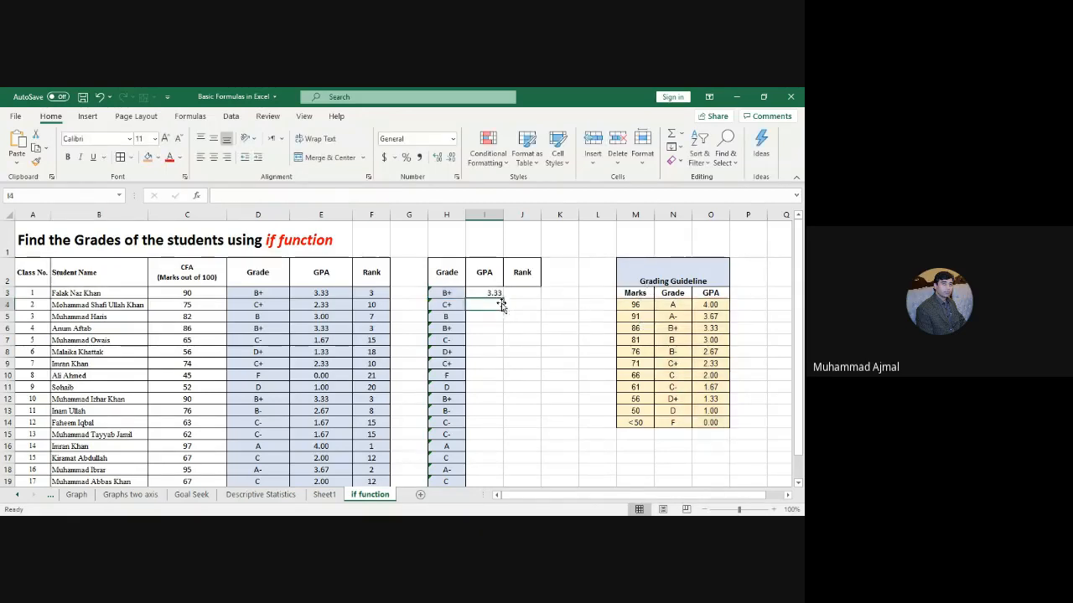
Step: Centre the GPA in I3 and fill its formula down for every student
{"action": "left_click", "coordinate": [490, 292]}
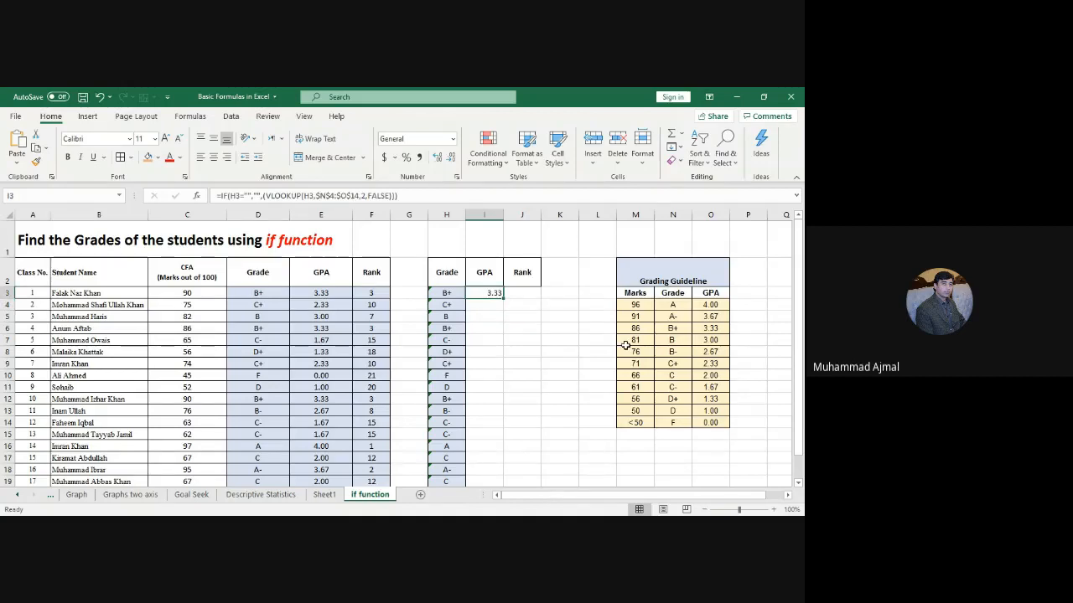
{"action": "left_click", "coordinate": [671, 303]}
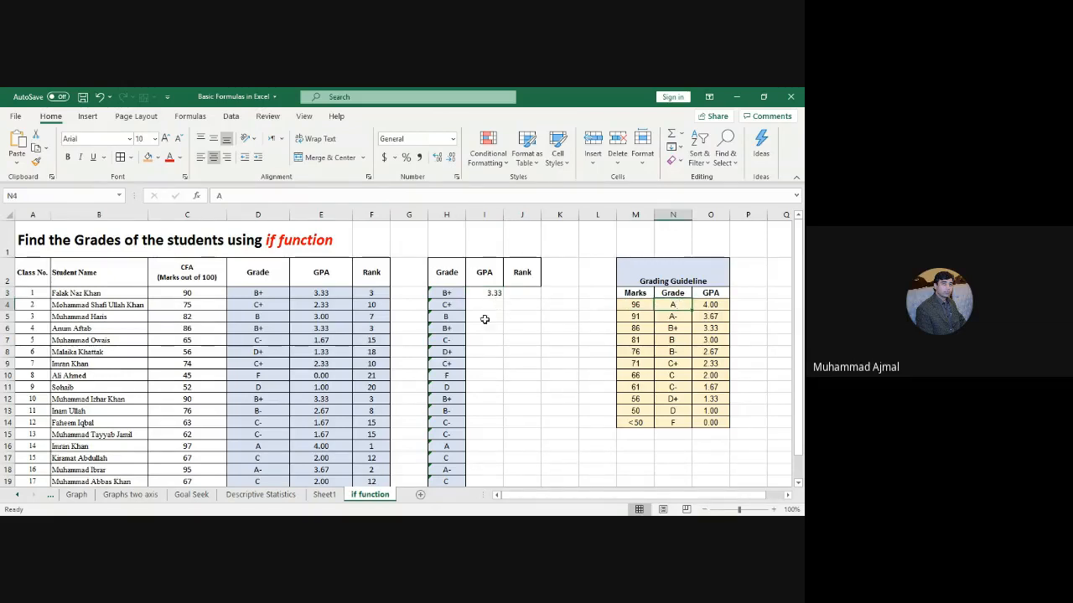
{"action": "left_click", "coordinate": [493, 293]}
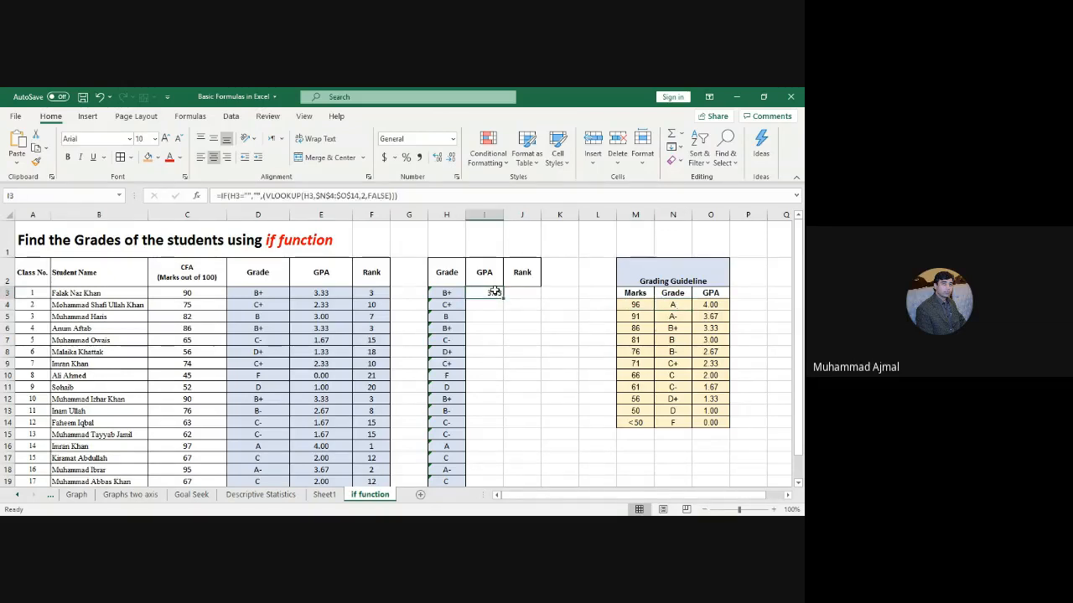
{"action": "left_click", "coordinate": [214, 157]}
{"action": "double_click", "coordinate": [502, 296]}
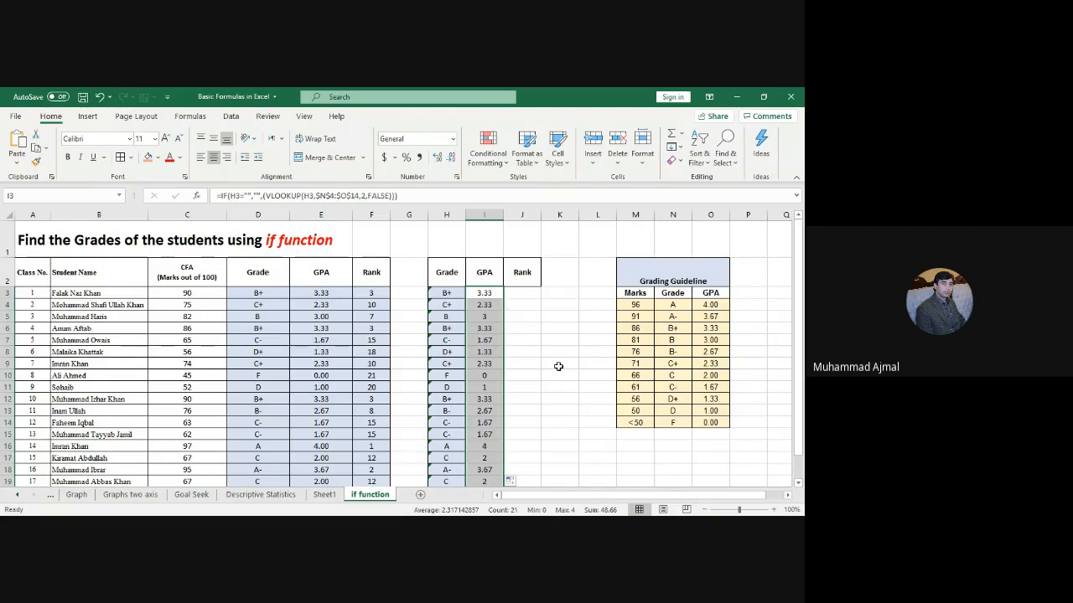
Step: Format the GPA column to show two decimal places
{"action": "left_click", "coordinate": [437, 157]}
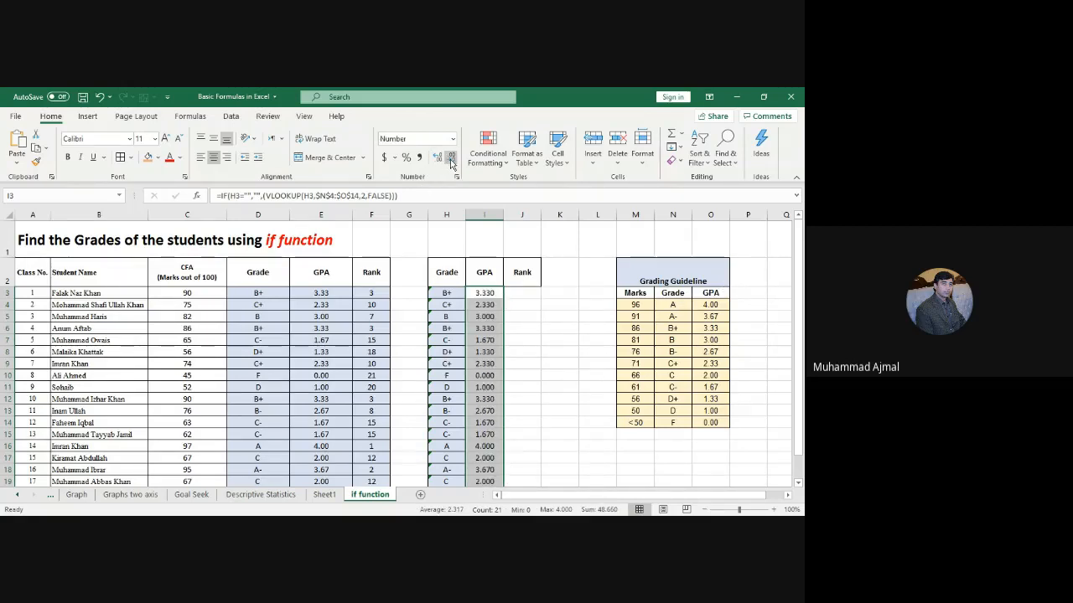
{"action": "left_click", "coordinate": [451, 158]}
{"action": "left_click", "coordinate": [750, 387]}
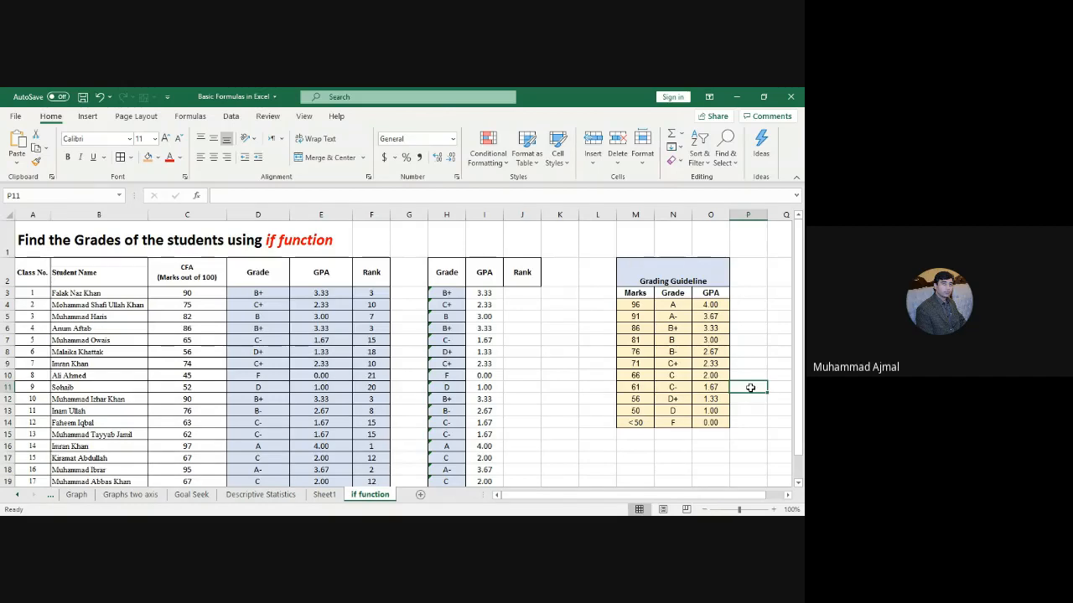
{"action": "left_click", "coordinate": [558, 337]}
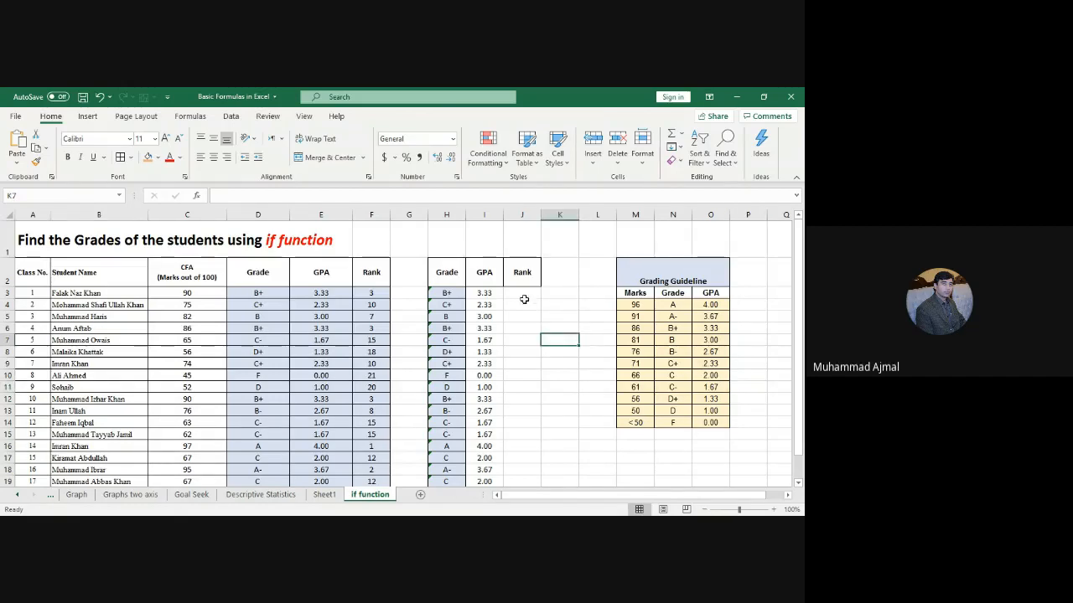
{"action": "left_click", "coordinate": [522, 293]}
{"action": "left_click", "coordinate": [556, 400]}
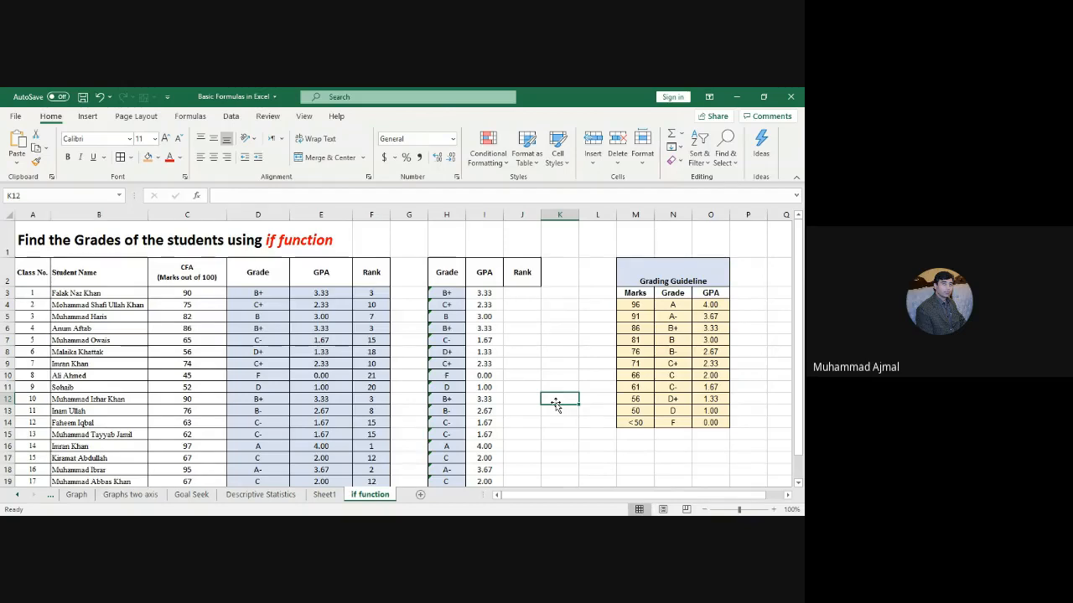
{"action": "mouse_move", "coordinate": [801, 360]}
{"action": "left_mouse_down"}
{"action": "mouse_move", "coordinate": [802, 388]}
{"action": "mouse_move", "coordinate": [801, 356]}
{"action": "left_mouse_up"}
{"action": "left_click", "coordinate": [536, 361]}
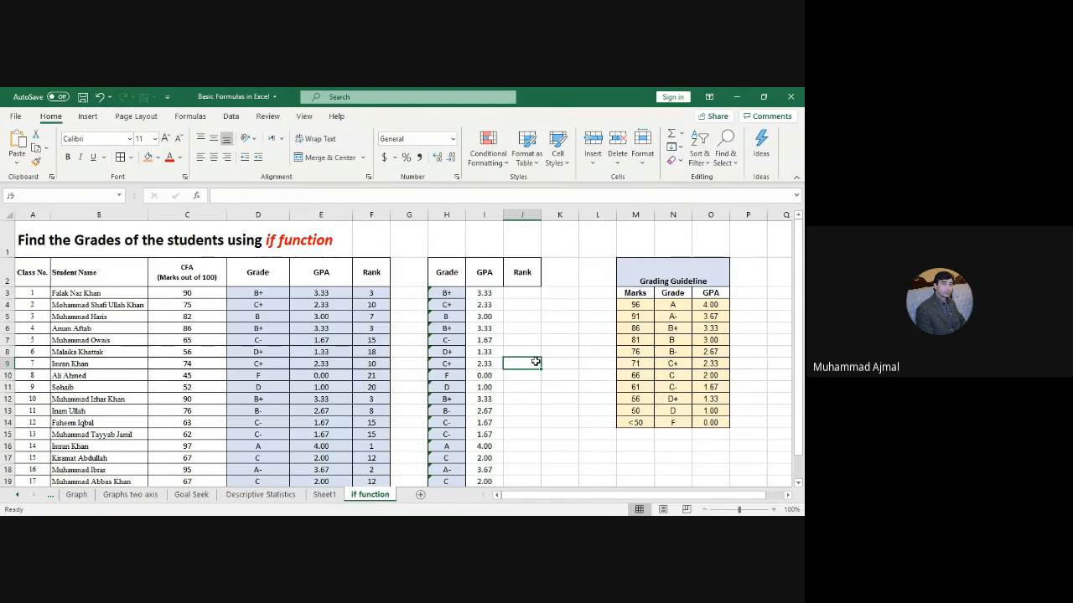
{"action": "left_click", "coordinate": [525, 295]}
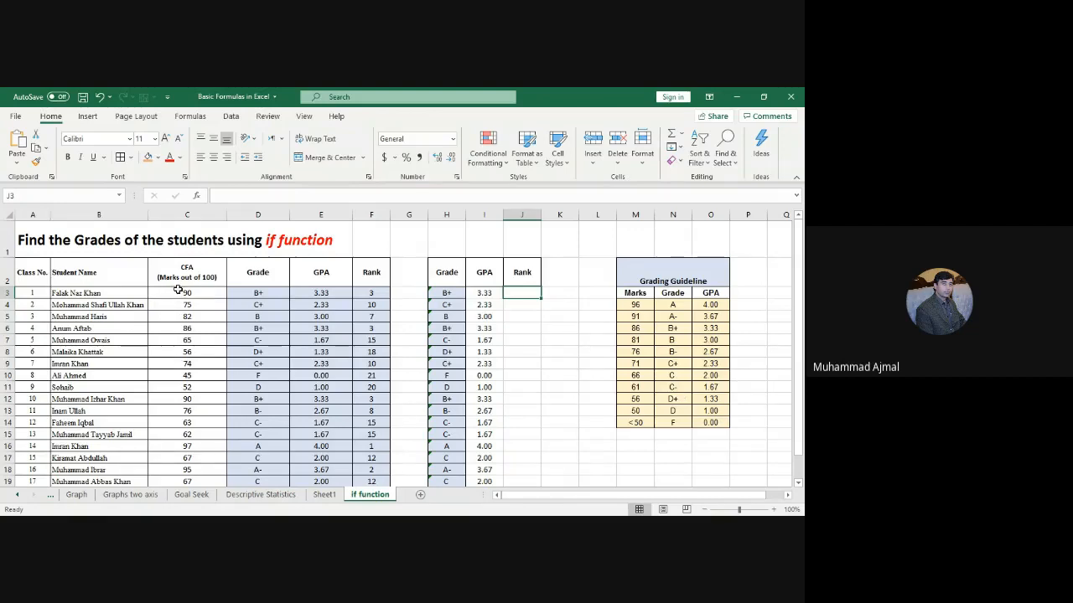
{"action": "left_click_drag", "start_coordinate": [179, 290], "coordinate": [189, 464]}
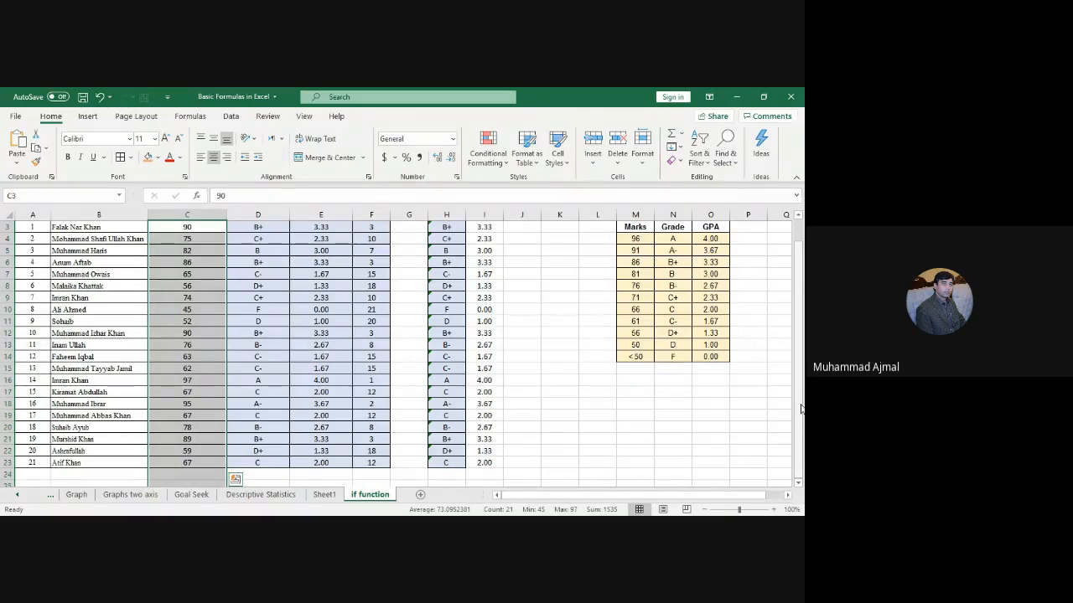
{"action": "left_click_drag", "start_coordinate": [800, 408], "coordinate": [801, 395]}
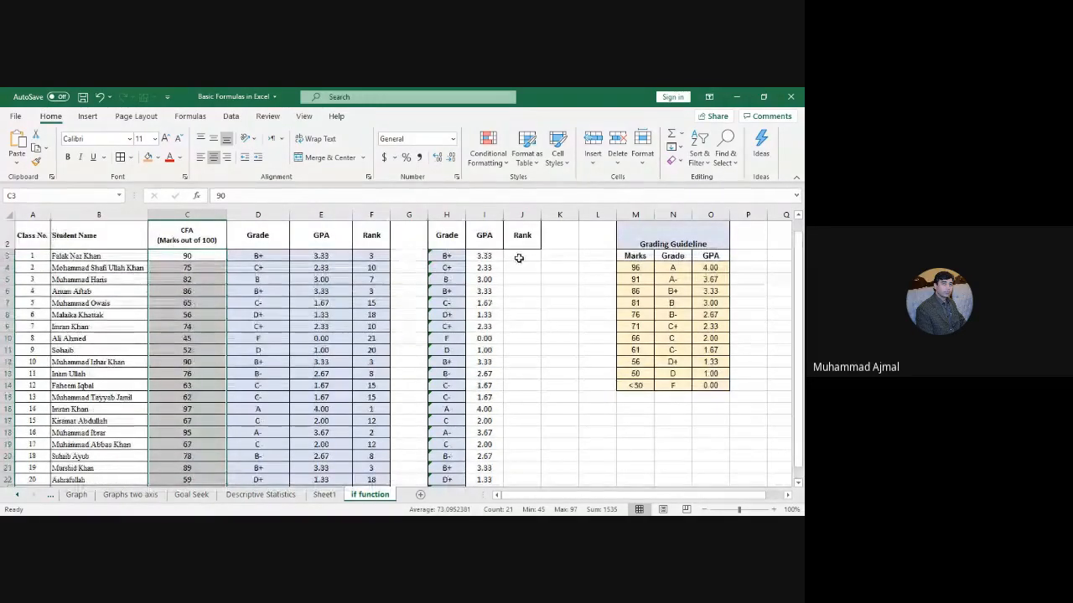
{"action": "left_click_drag", "start_coordinate": [517, 257], "coordinate": [524, 450]}
{"action": "left_click", "coordinate": [609, 438]}
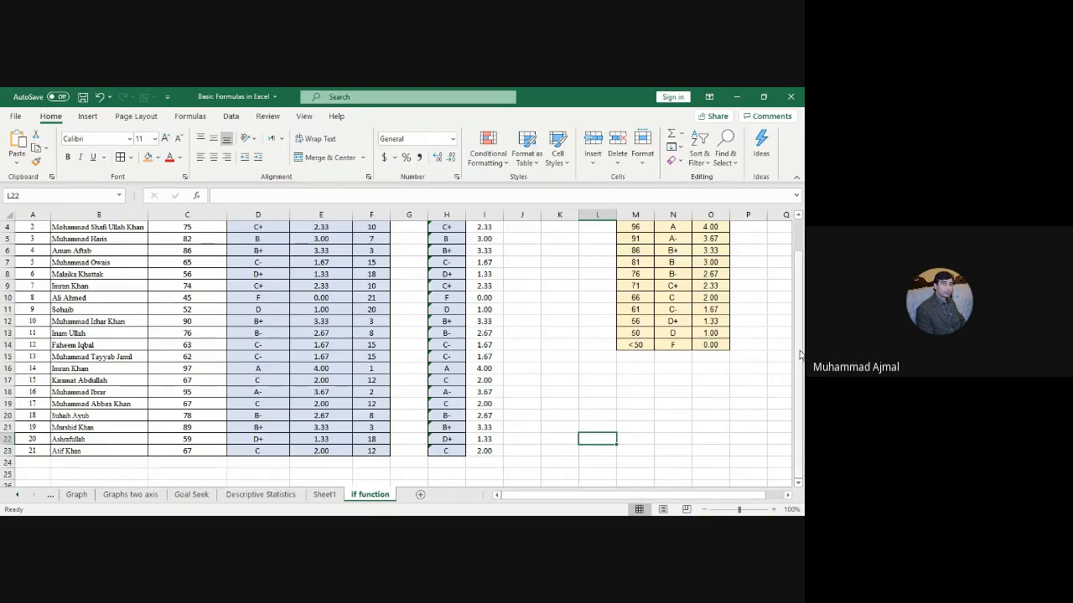
{"action": "left_click_drag", "start_coordinate": [800, 355], "coordinate": [800, 335]}
{"action": "left_click", "coordinate": [529, 386]}
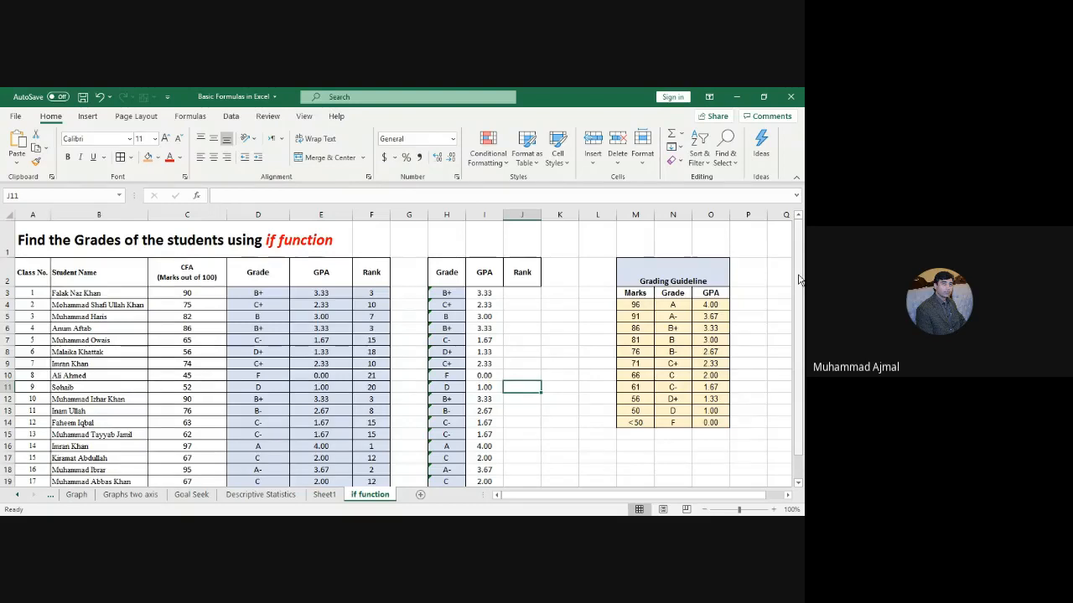
{"action": "left_click_drag", "start_coordinate": [800, 279], "coordinate": [801, 289]}
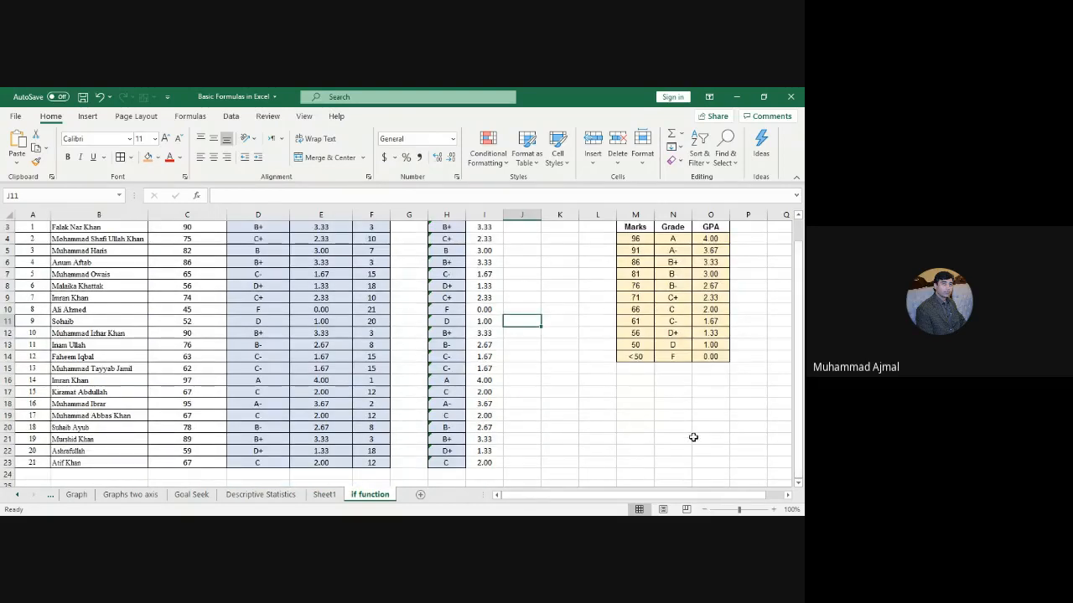
{"action": "left_click", "coordinate": [621, 476]}
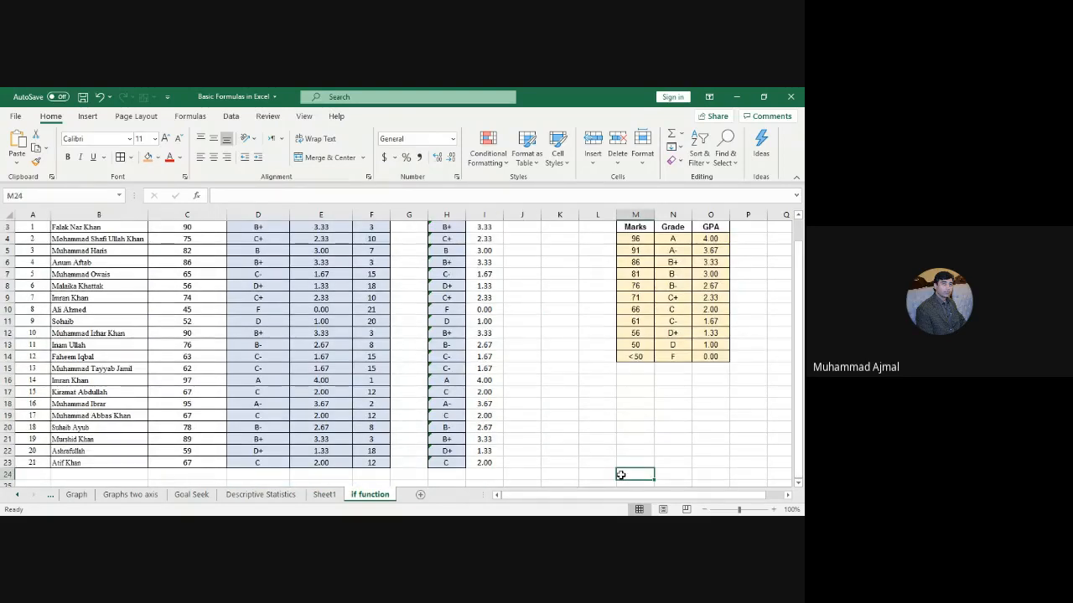
{"action": "left_click", "coordinate": [536, 452]}
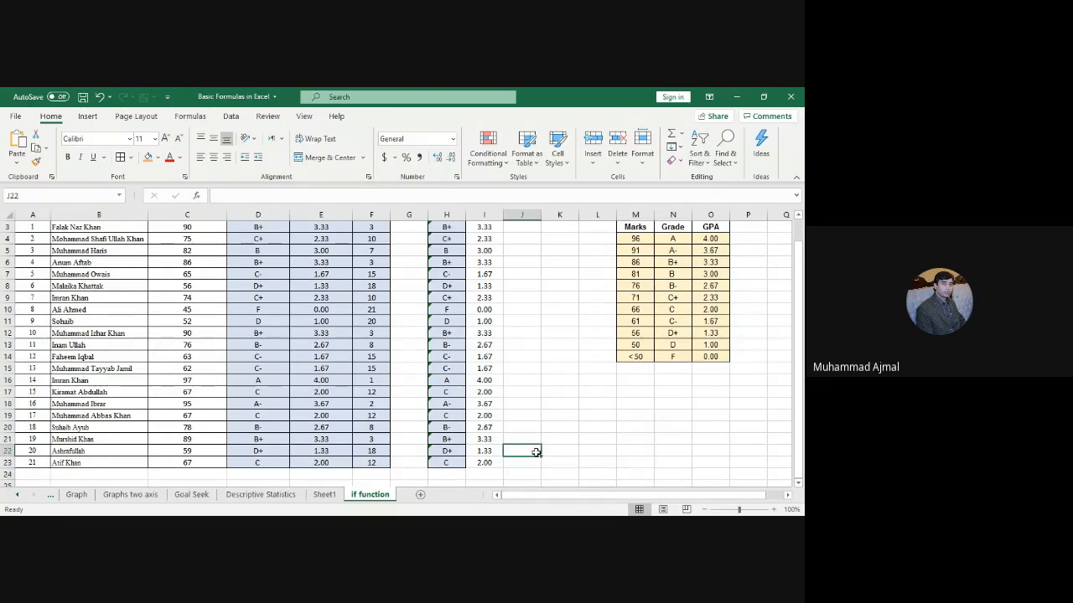